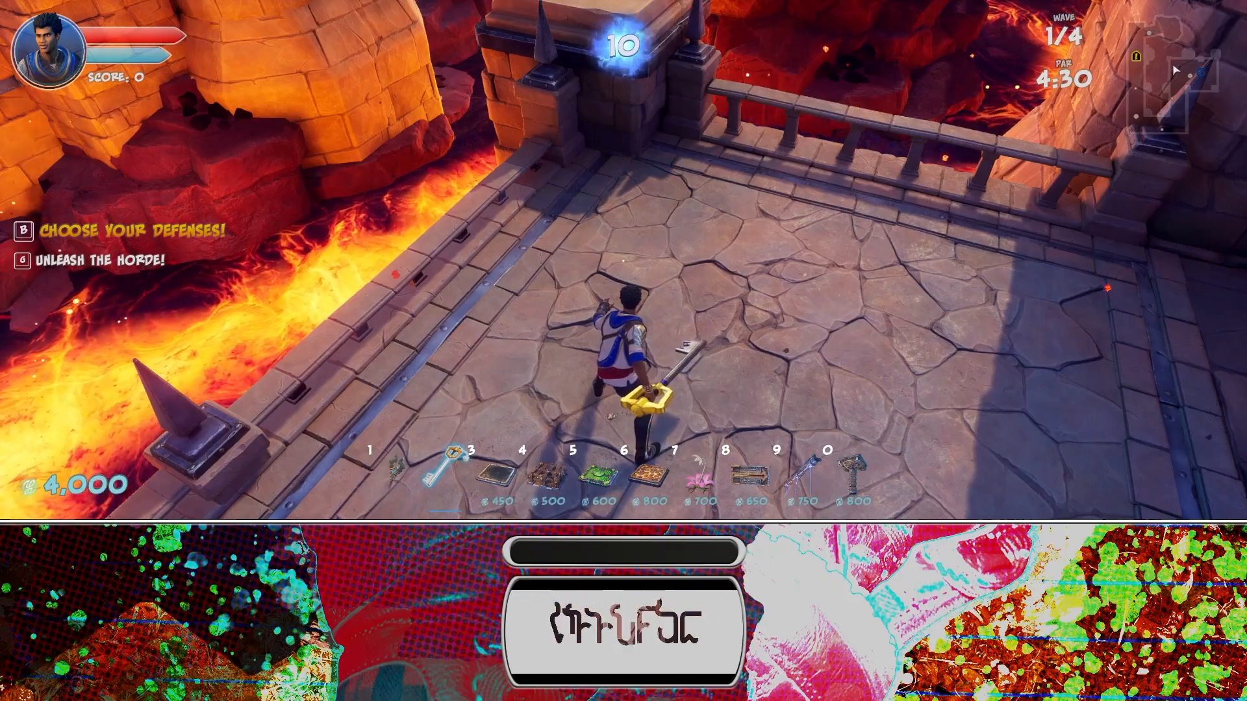
pyautogui.press('w')
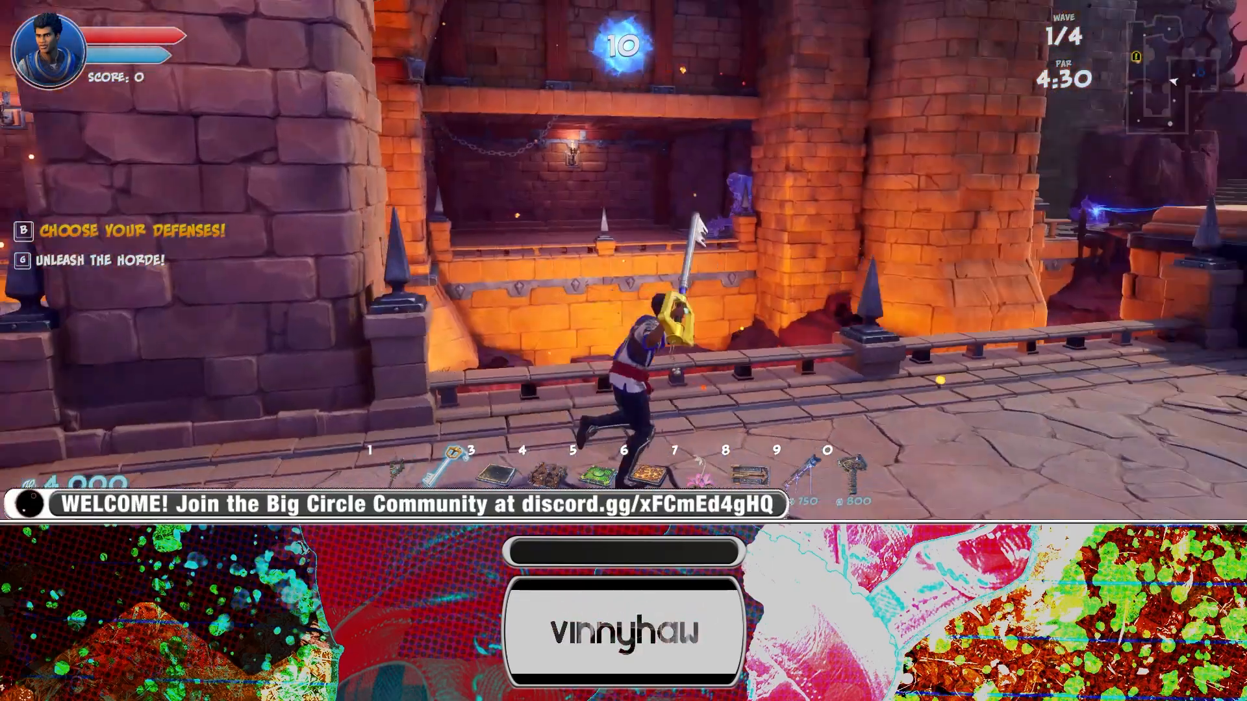
pyautogui.click(623, 261)
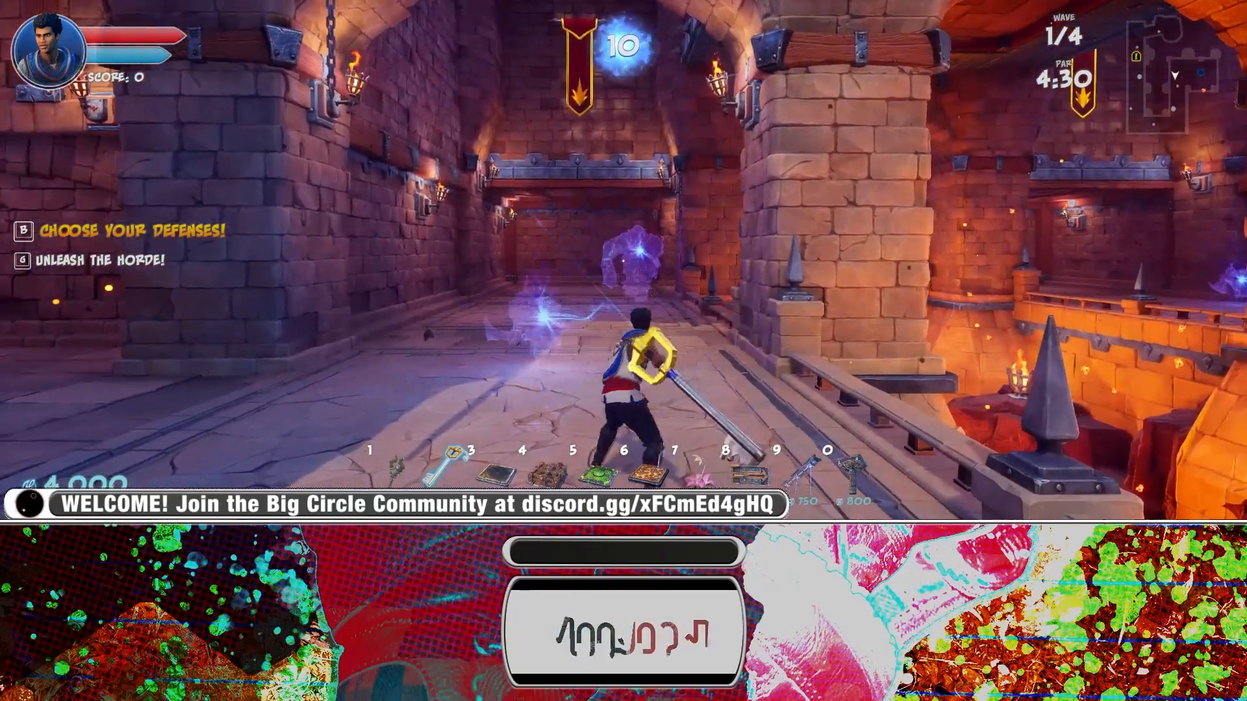
pyautogui.rightClick(623, 261)
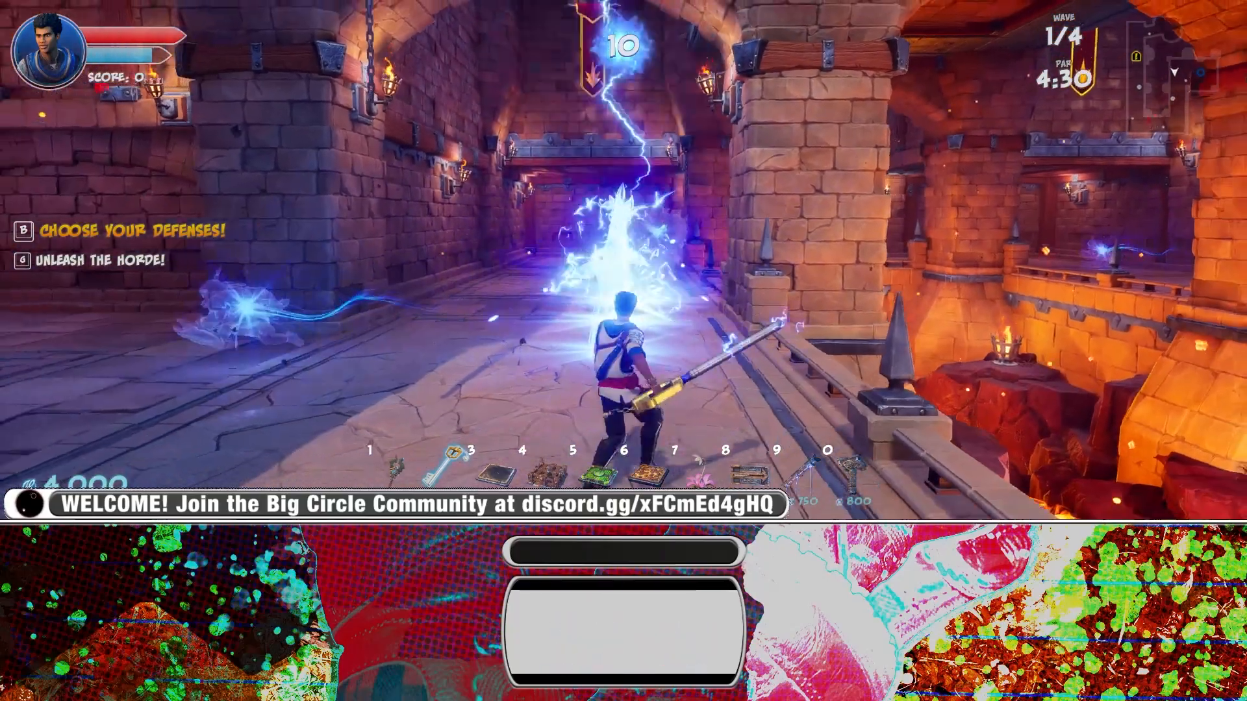
pyautogui.press('w')
pyautogui.click(624, 261)
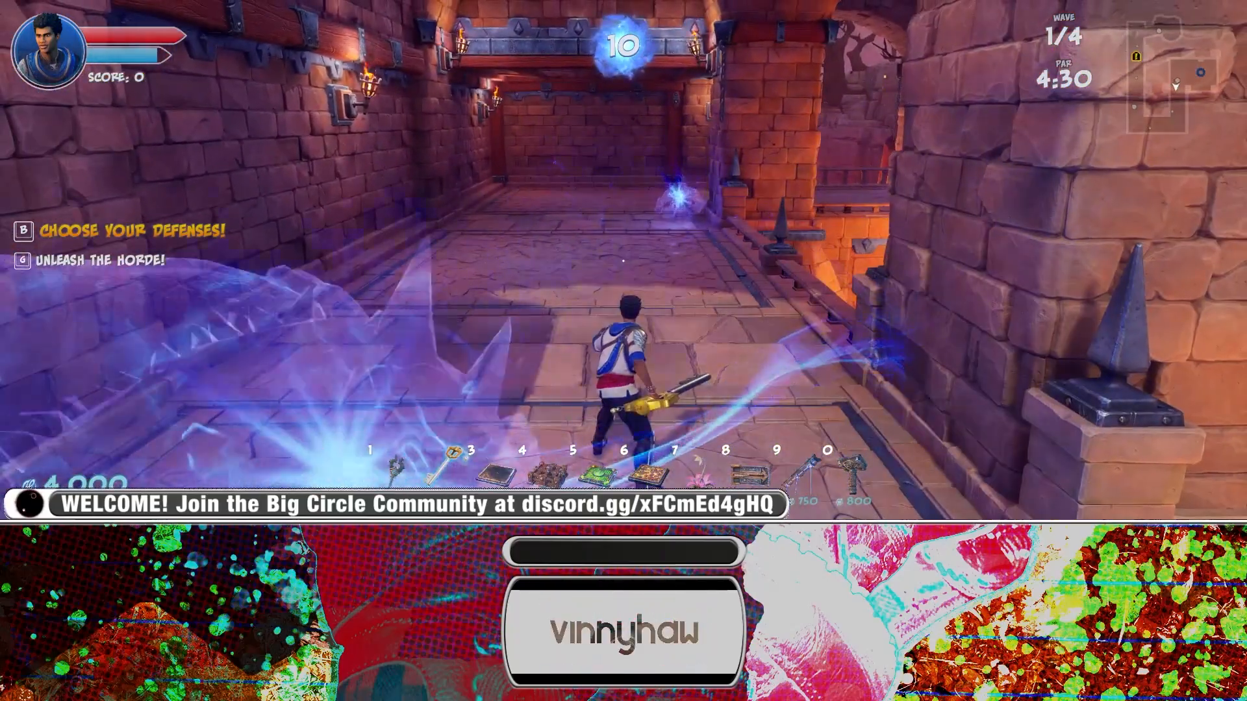
# Switch from the game to the browser showing the Nexus Mods Unreal Engine 4.27 Template page and maximize its window
pyautogui.hotkey('alt', 'Tab')
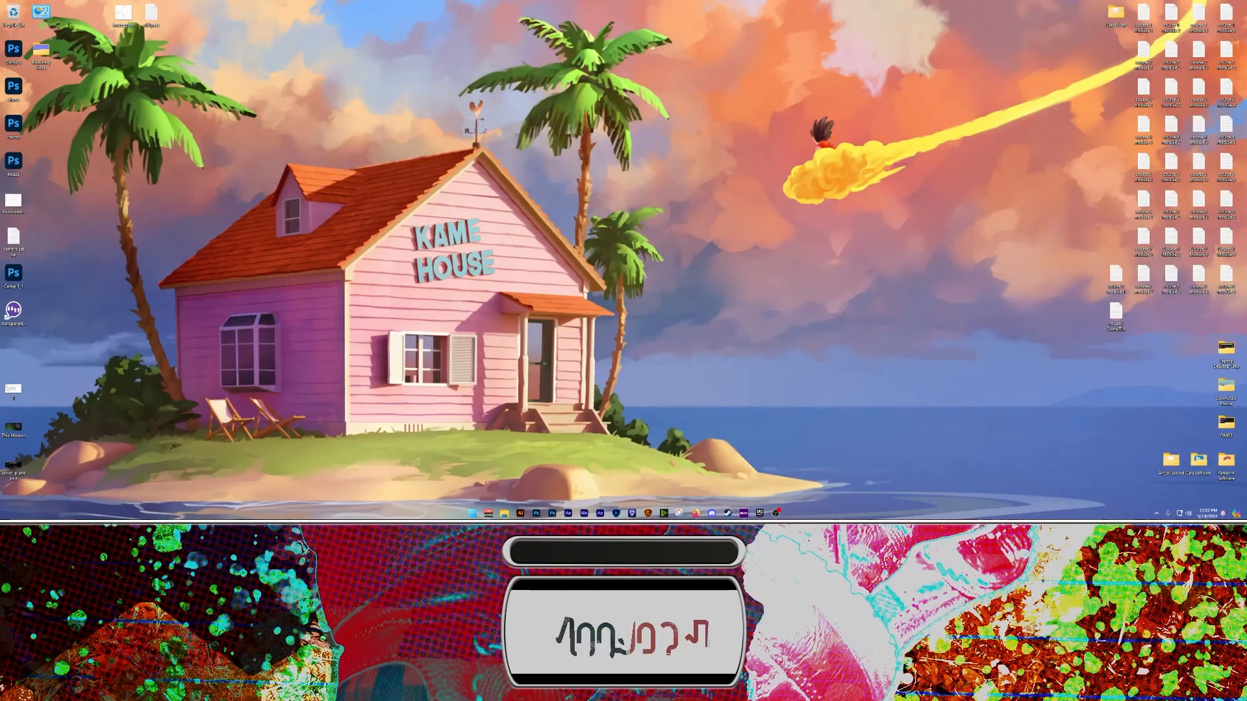
pyautogui.moveTo(496, 0); pyautogui.dragTo(496, 119)
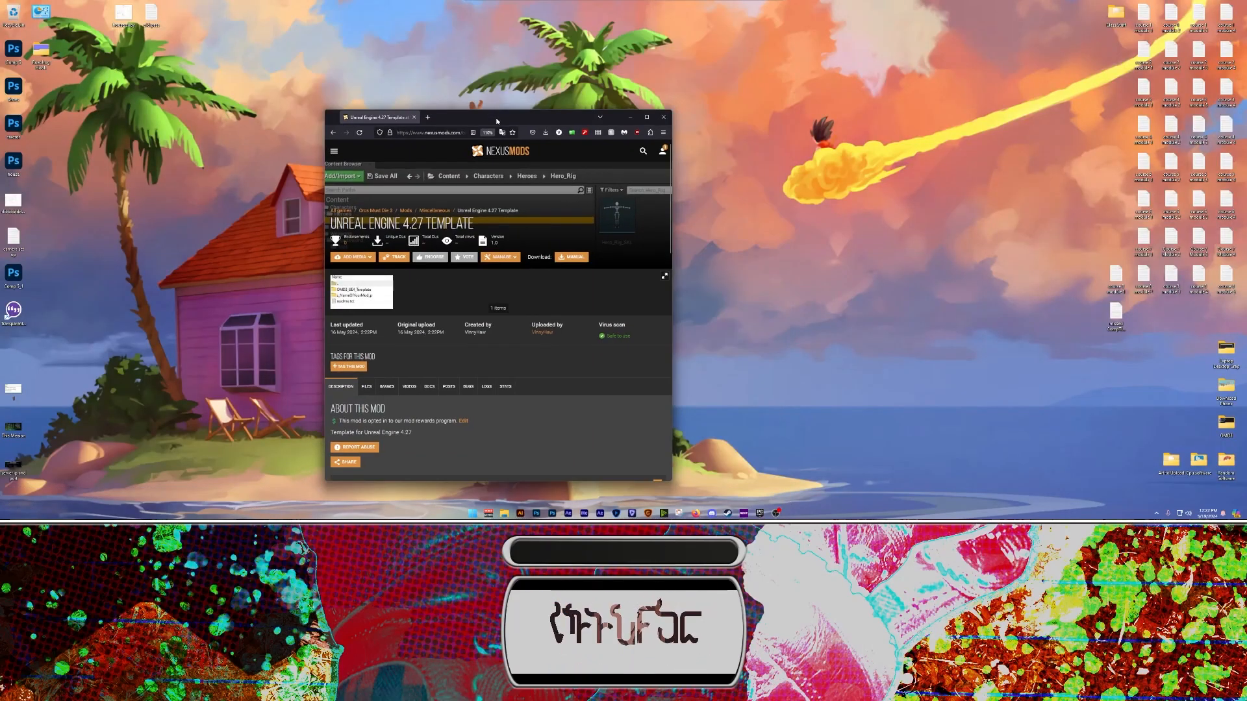
pyautogui.doubleClick(496, 119)
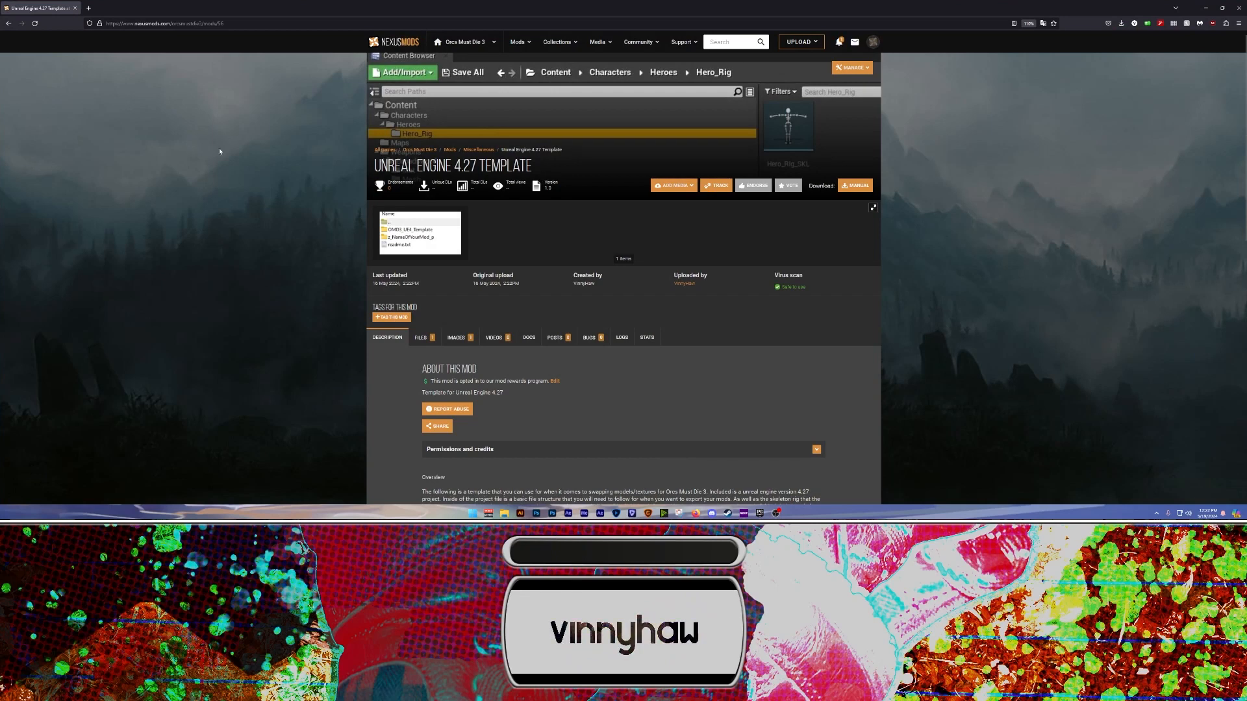
# View the mod's downloadable files, including the OMD3 Modding Template main file
pyautogui.click(433, 339)
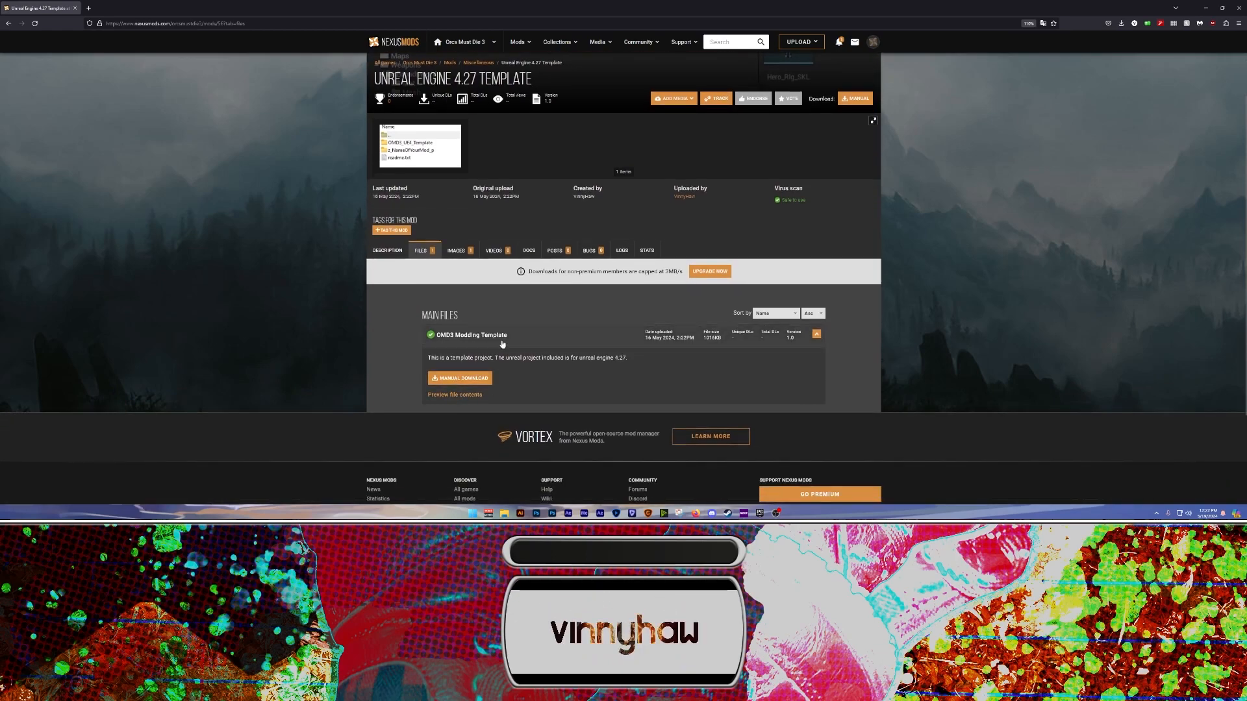
pyautogui.hotkey('alt', 'Left')
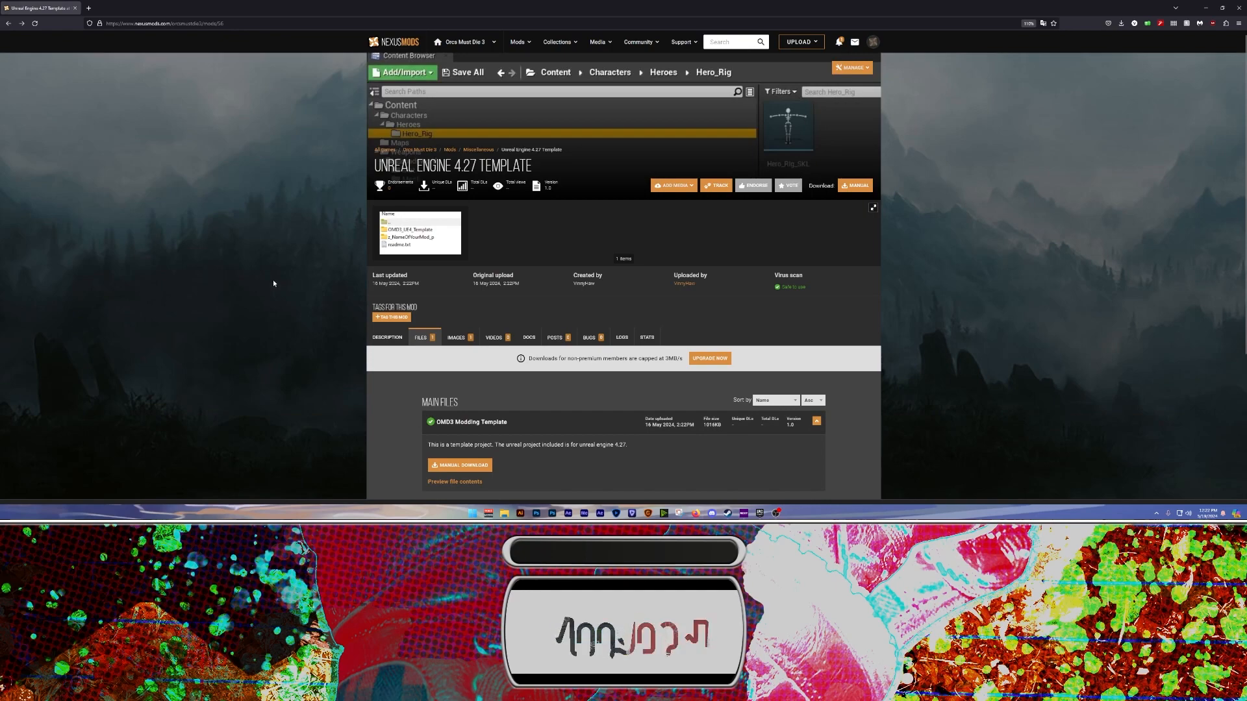
pyautogui.scroll(-2, 270, 289)
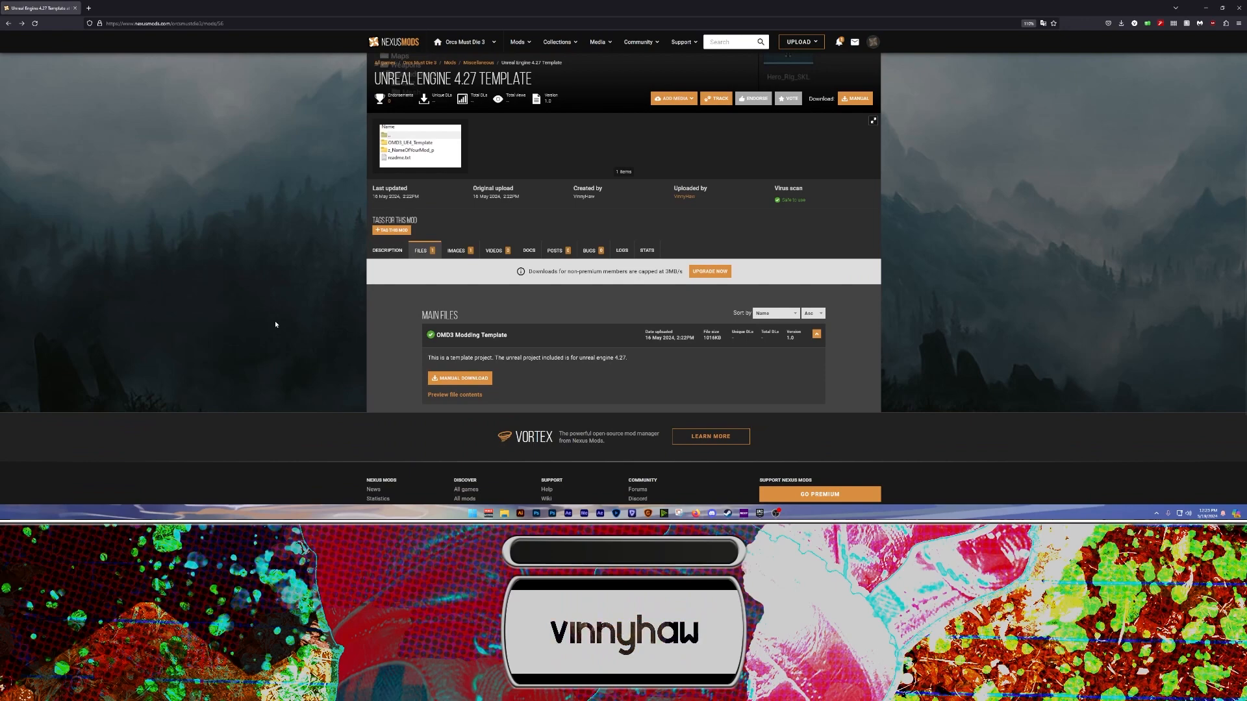
# Read the mod's description for the overview, the readme notes on the template folders and the required software
pyautogui.scroll(-5, 296, 254)
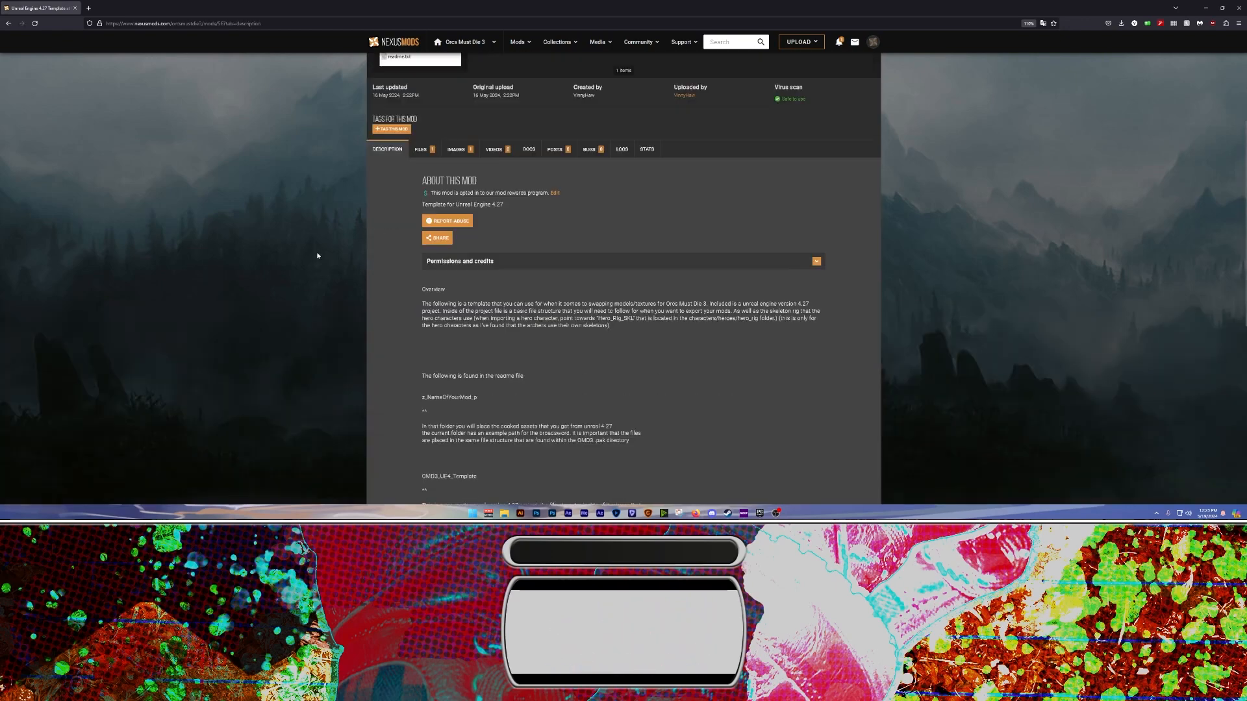
pyautogui.scroll(4, 279, 279)
pyautogui.scroll(-5, 284, 269)
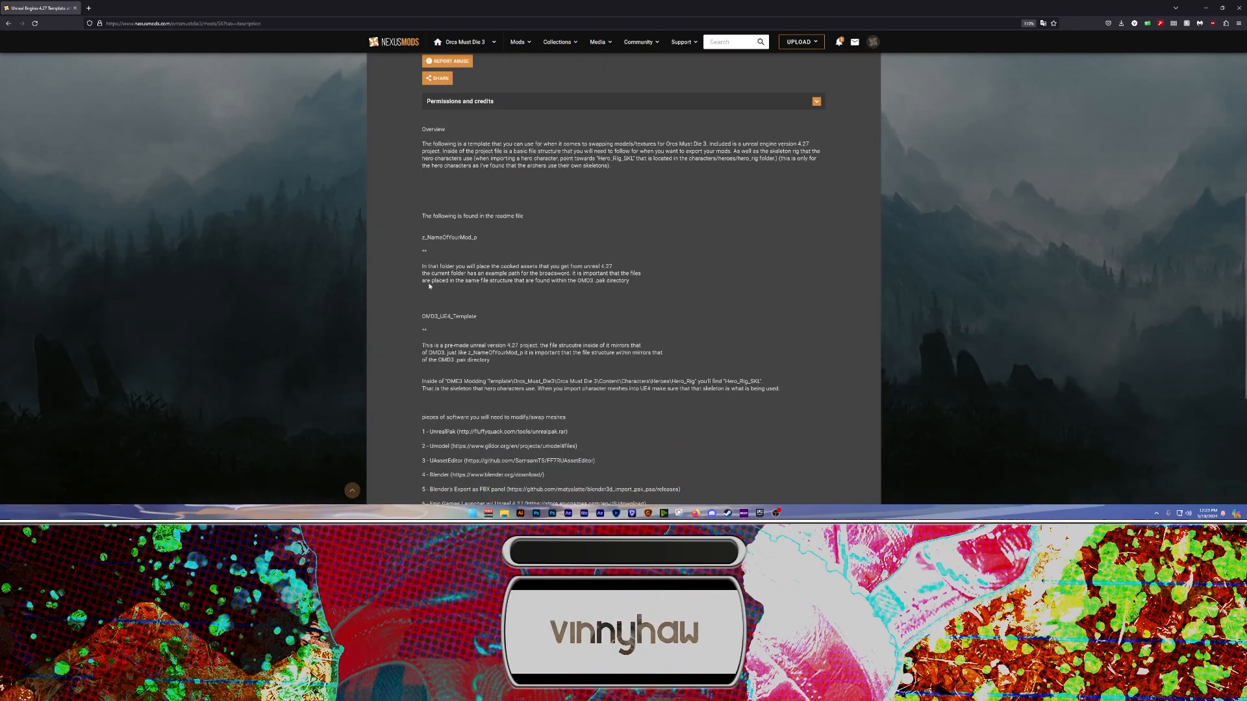
pyautogui.scroll(2, 455, 272)
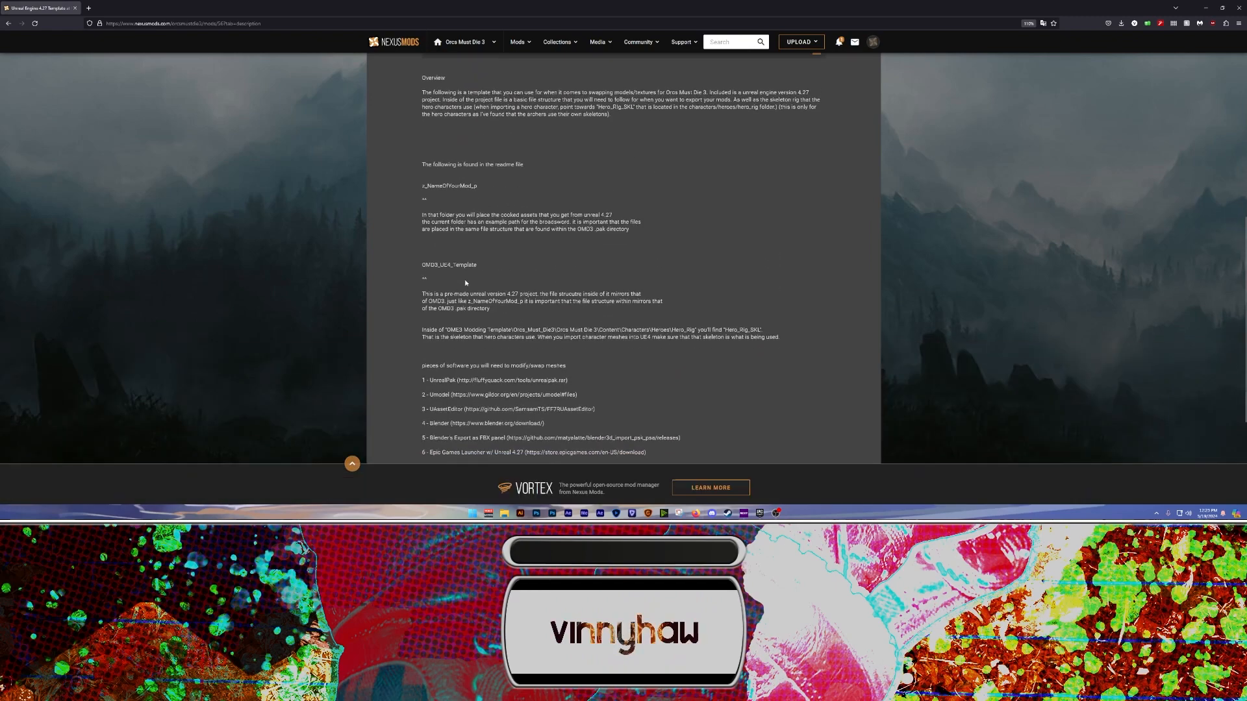
pyautogui.scroll(4, 486, 332)
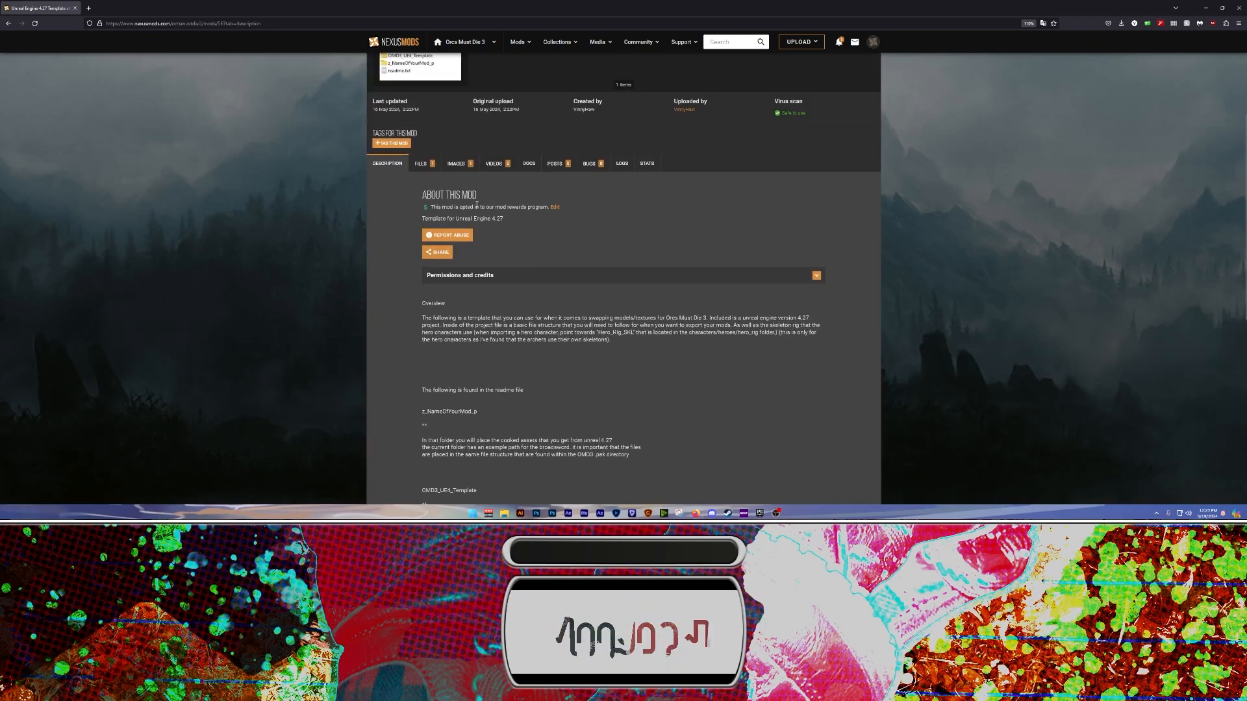
pyautogui.scroll(-4, 452, 371)
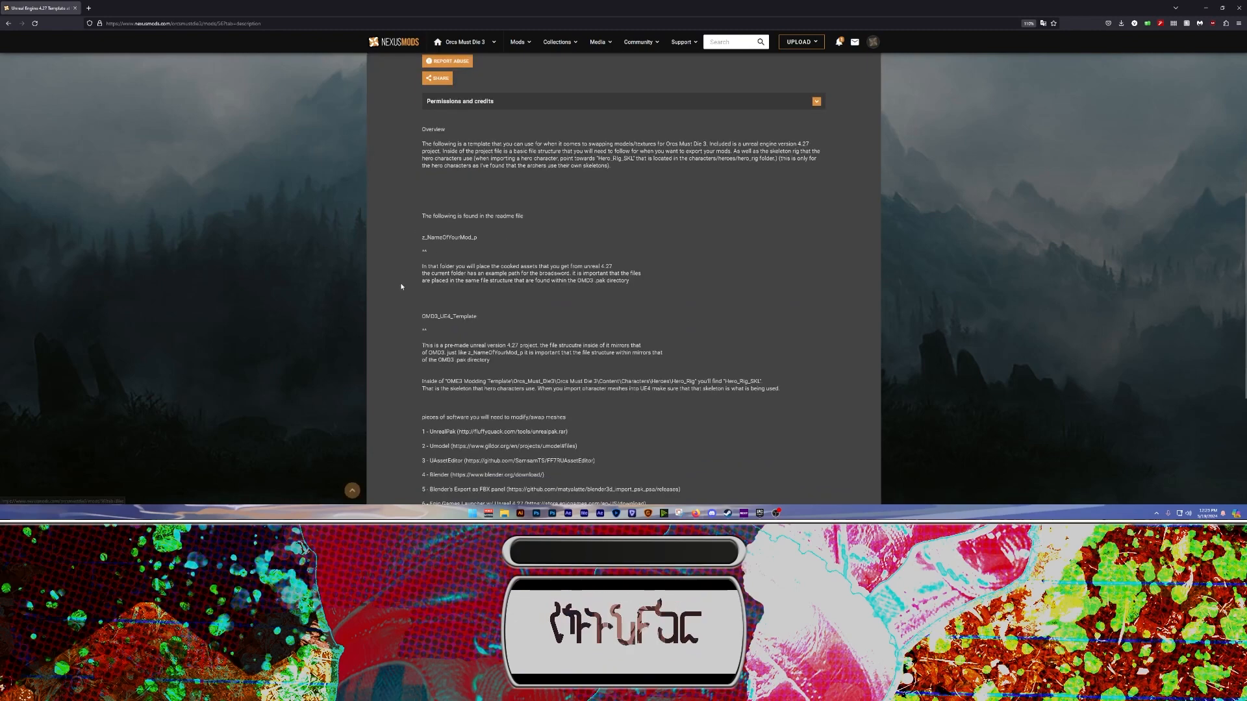
# Highlight the links in the required software list, from Umodel and UAssetEditor to Blender's FBX export panel and Epic Games Launcher
pyautogui.moveTo(459, 345); pyautogui.dragTo(565, 358)
pyautogui.click(454, 361)
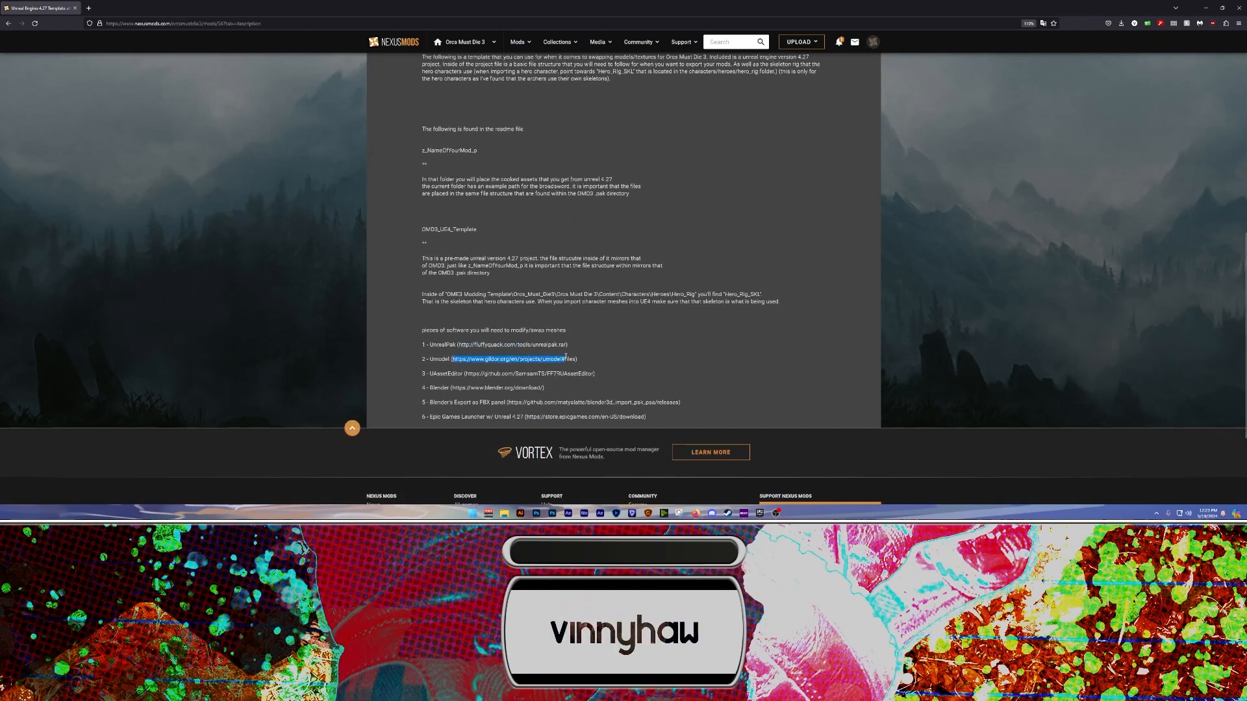
pyautogui.moveTo(465, 374); pyautogui.dragTo(581, 374)
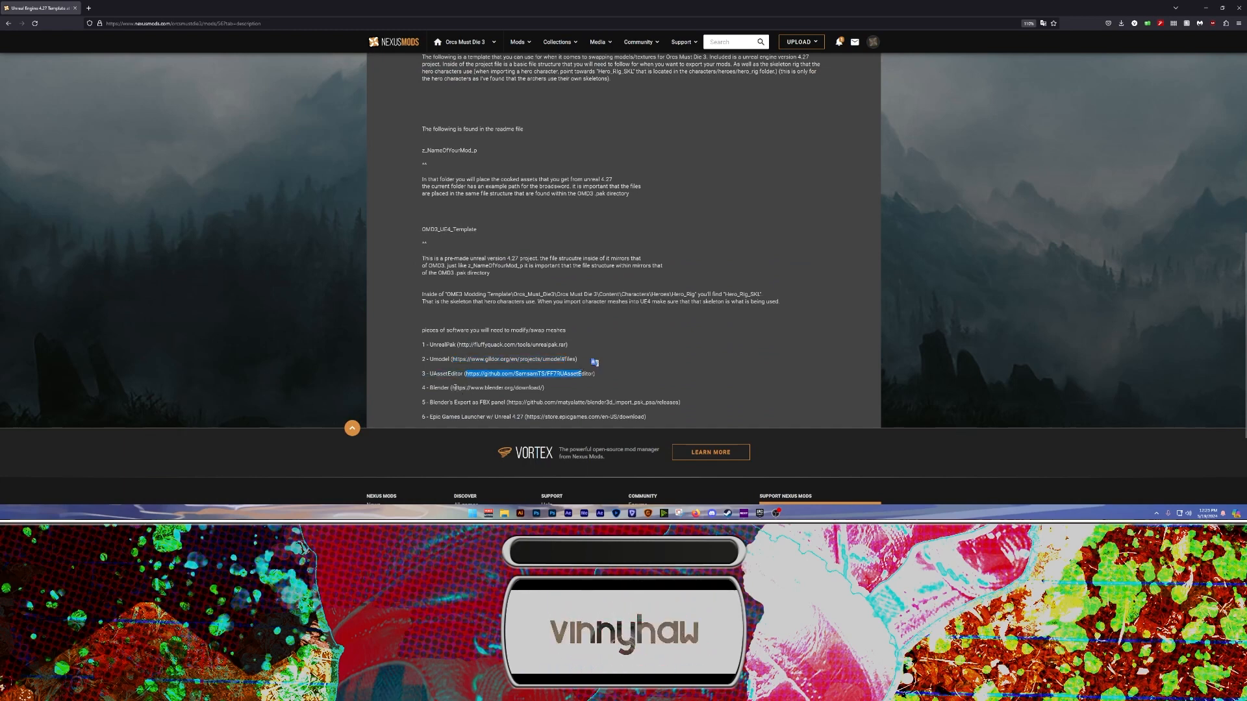
pyautogui.moveTo(455, 387); pyautogui.dragTo(682, 406)
pyautogui.click(495, 408)
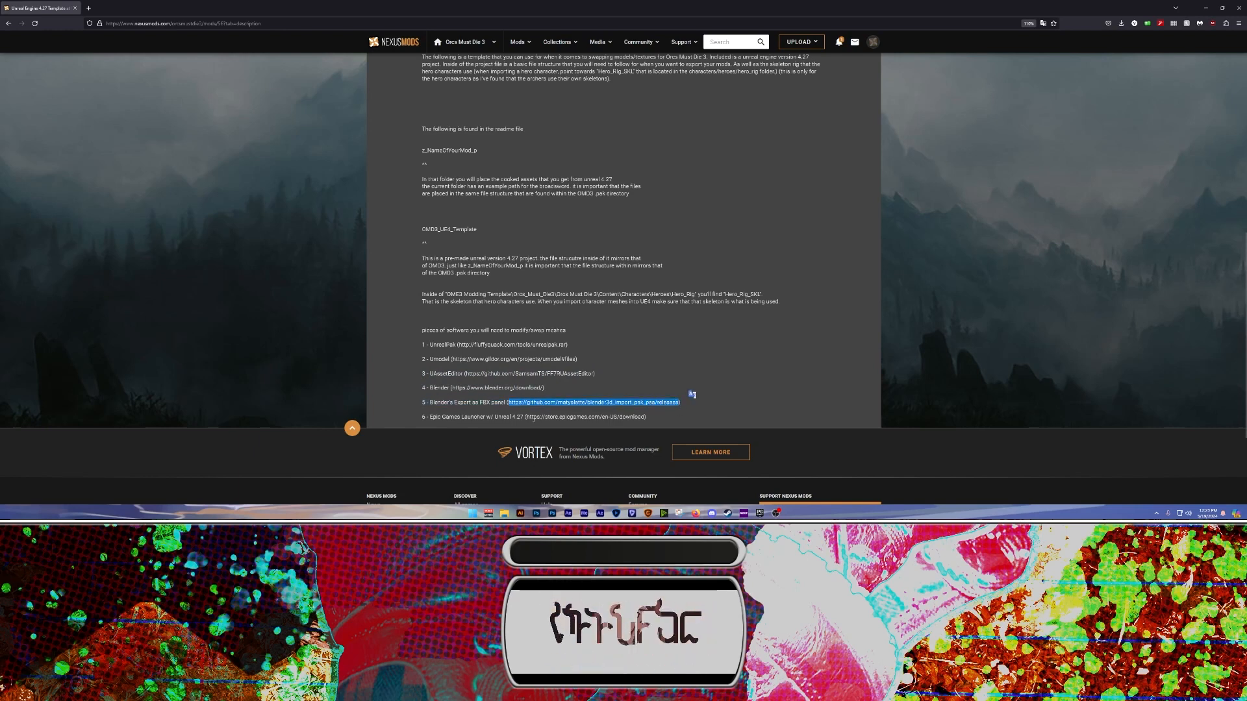
pyautogui.click(533, 419)
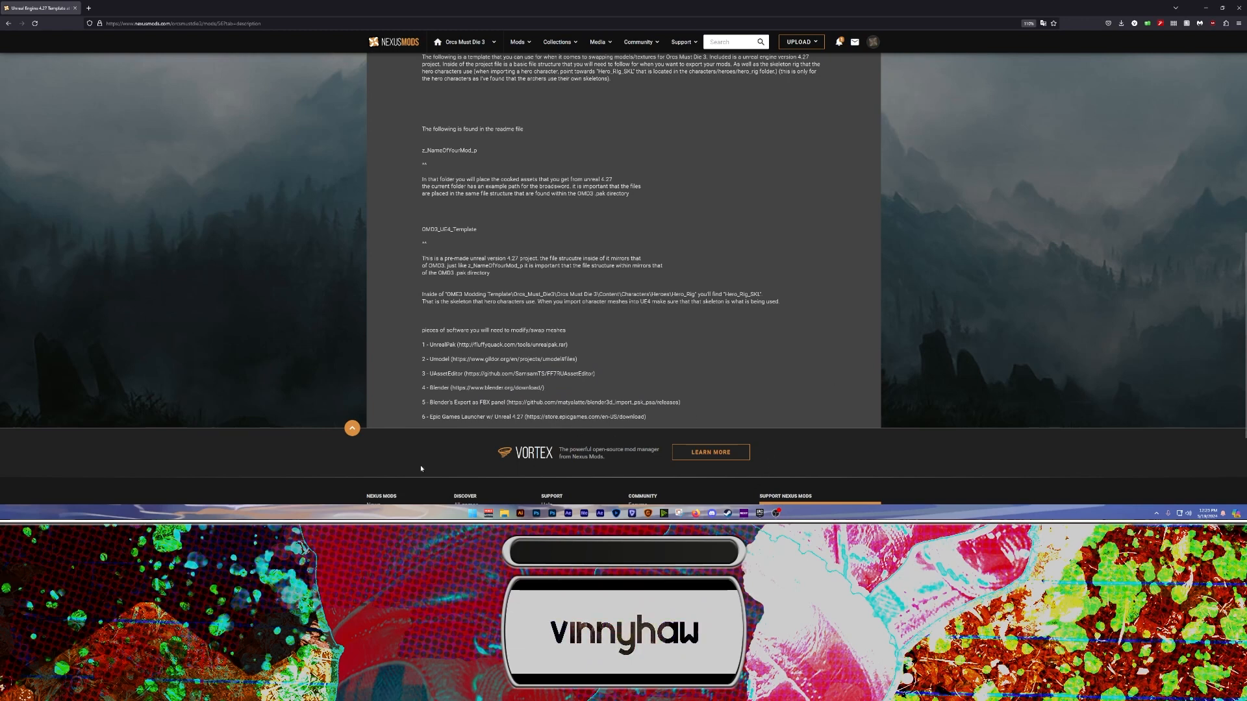
# Open the Epic Games Launcher, look through its store and game library, and return to the Unreal Engine section
pyautogui.click(760, 513)
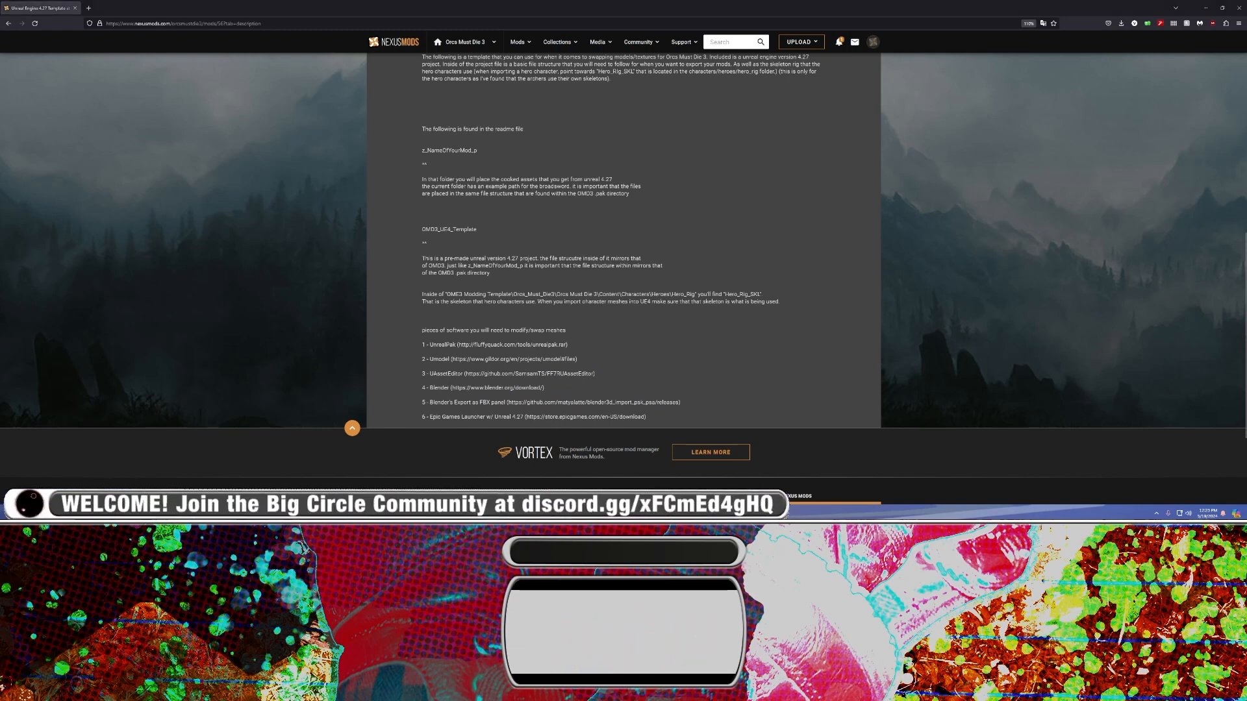
pyautogui.doubleClick(598, 158)
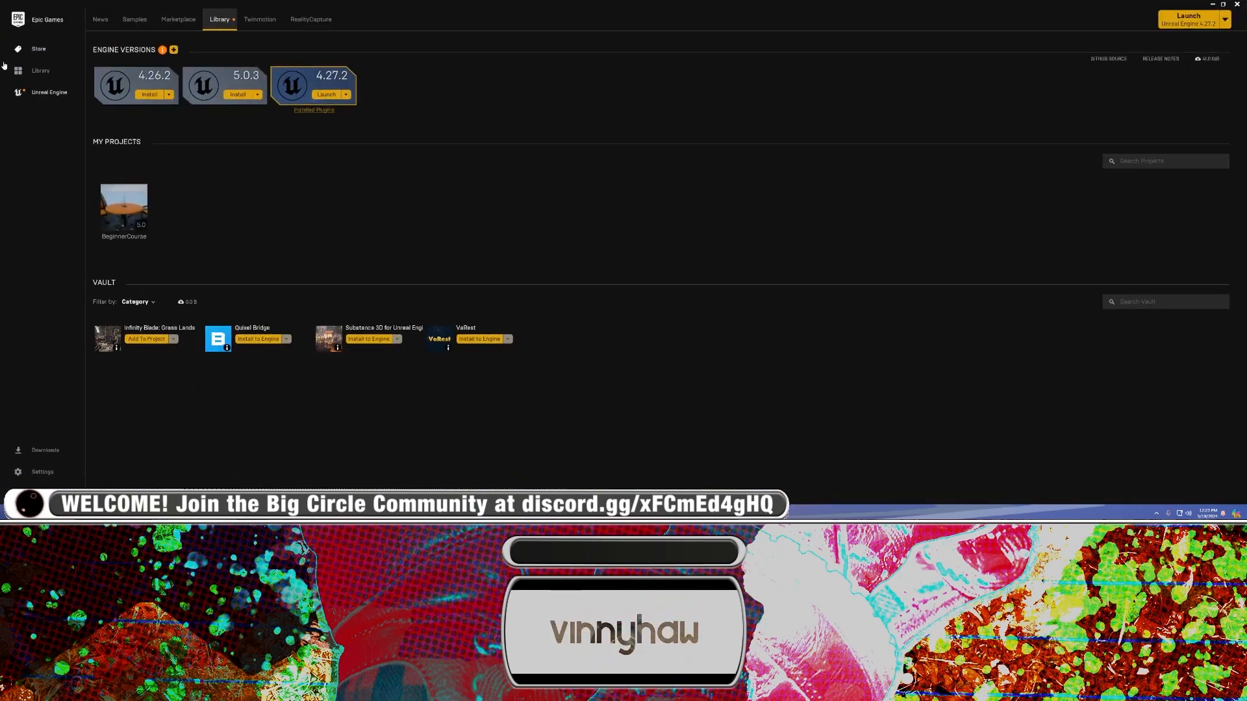
pyautogui.click(42, 58)
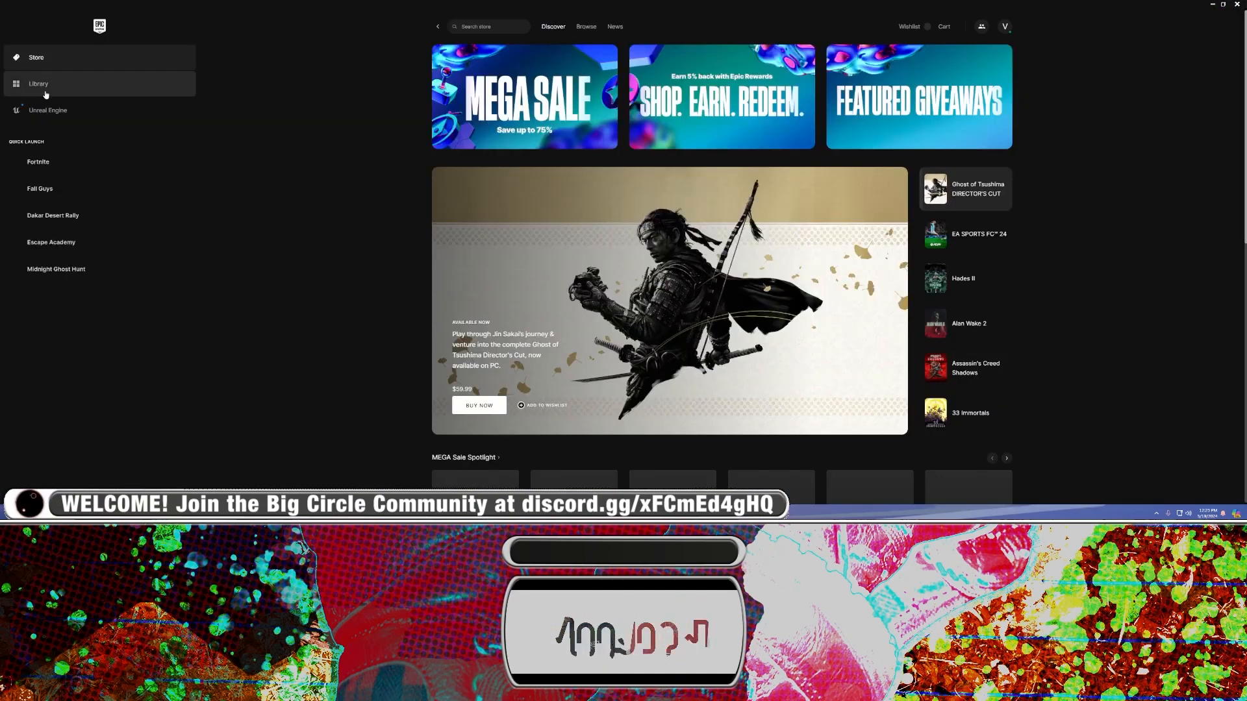
pyautogui.click(38, 85)
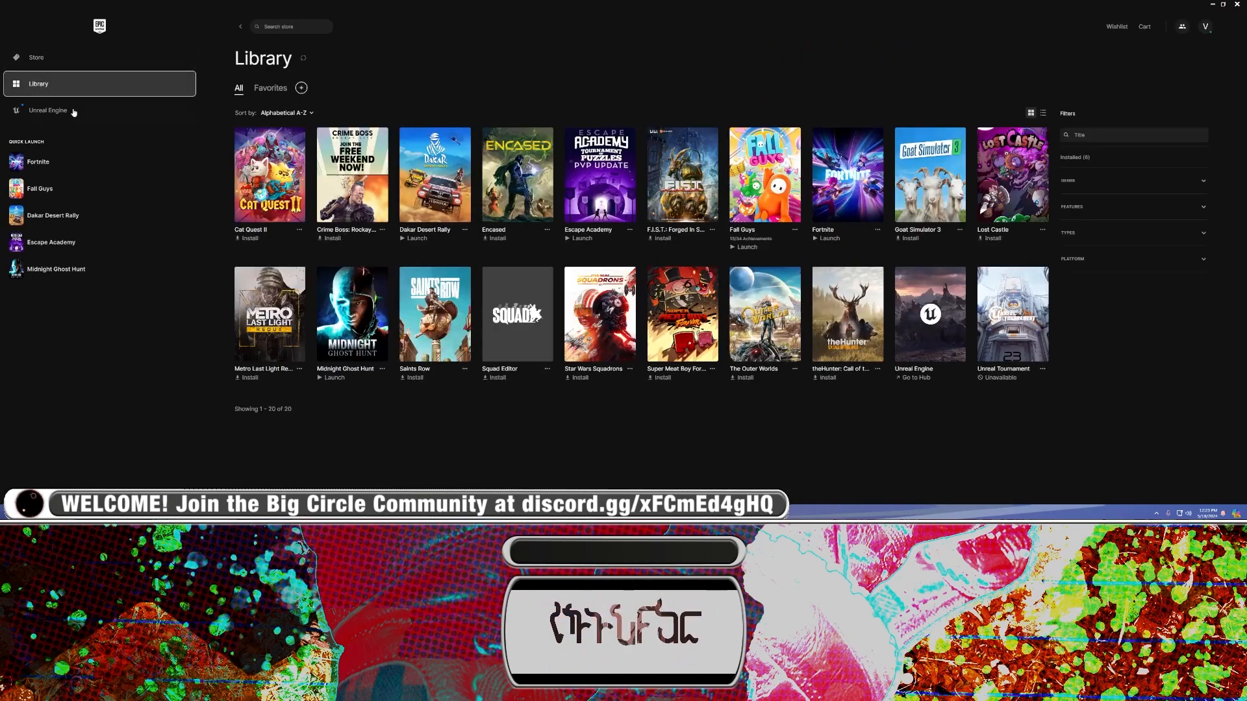
pyautogui.click(53, 111)
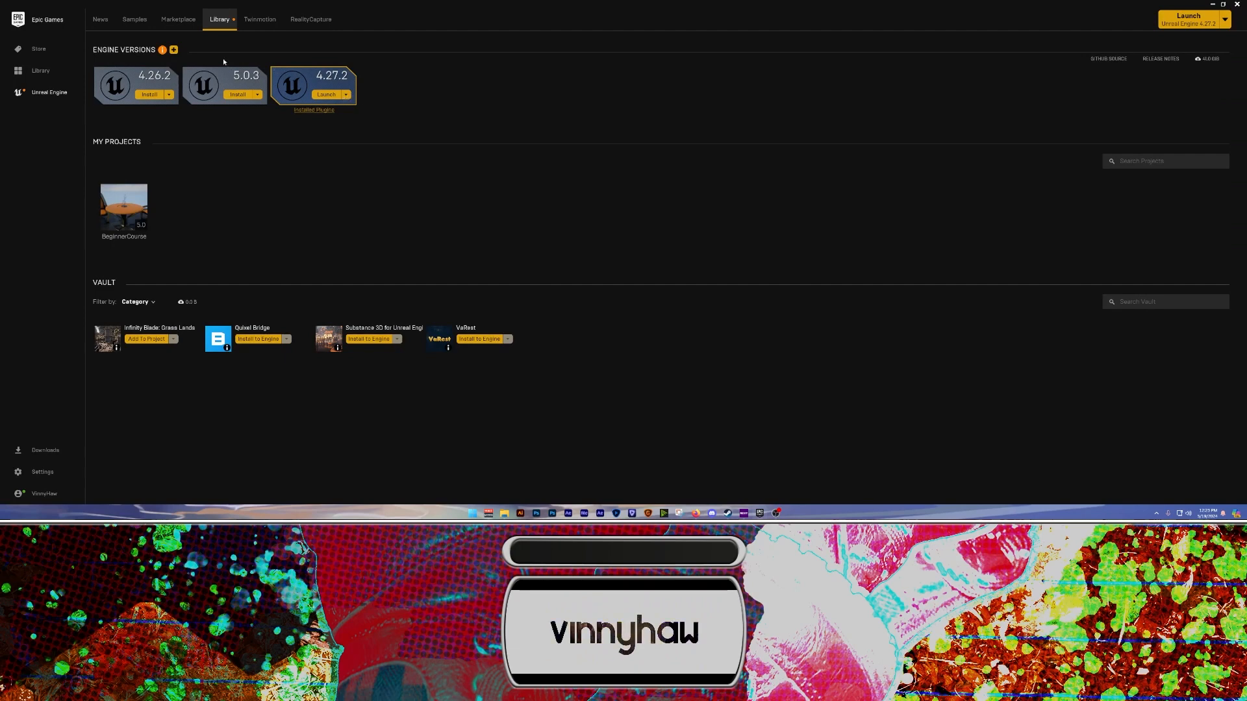
# Add an engine version slot, look through its selectable version numbers, and remove the slot without installing anything
pyautogui.click(174, 49)
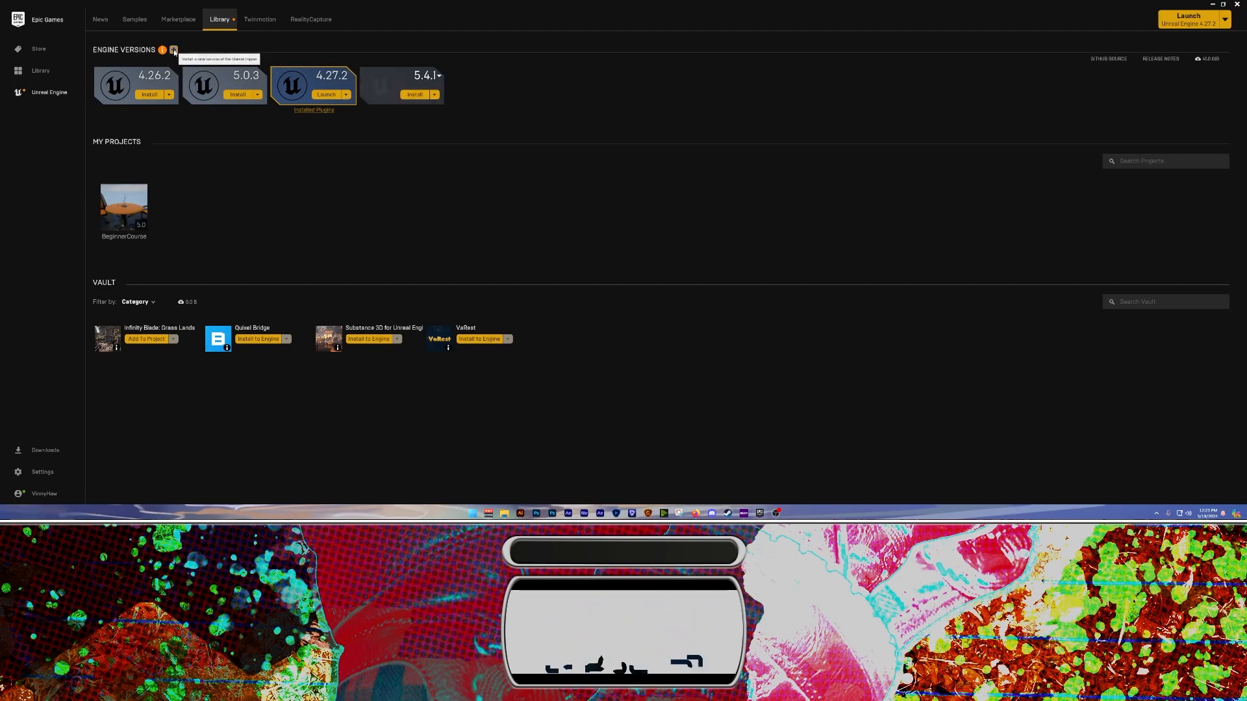
pyautogui.click(435, 95)
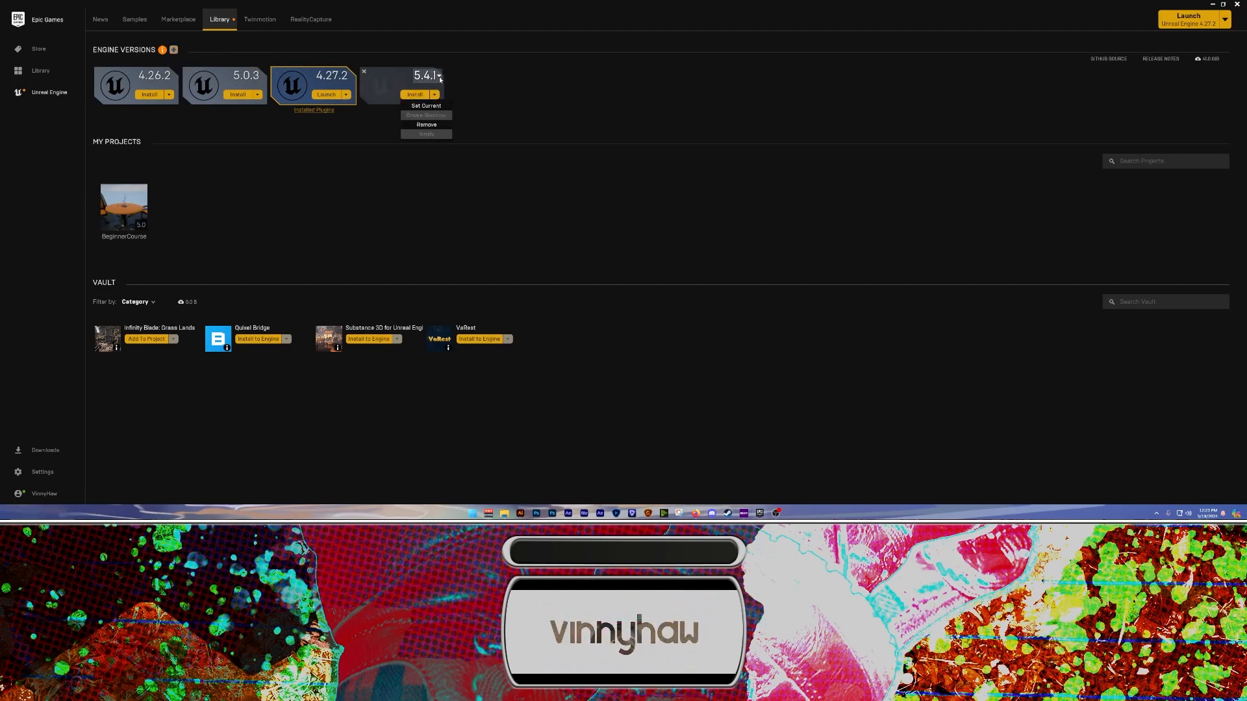
pyautogui.click(438, 76)
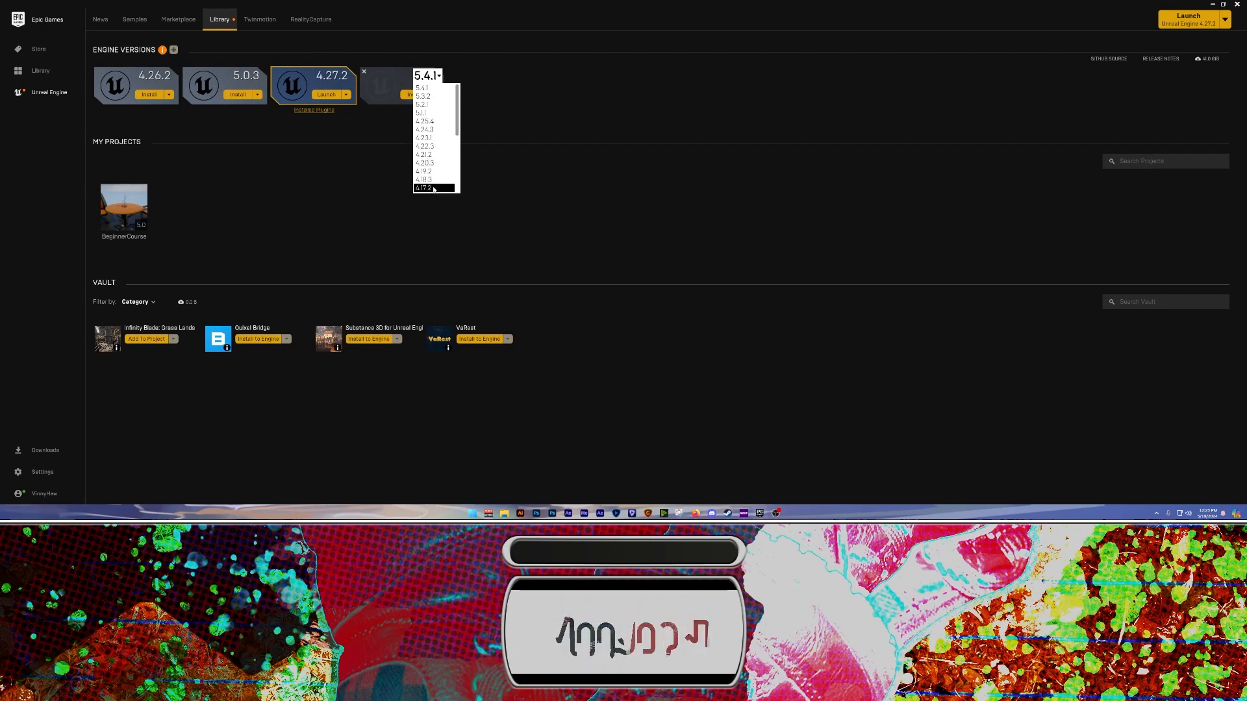
pyautogui.click(382, 175)
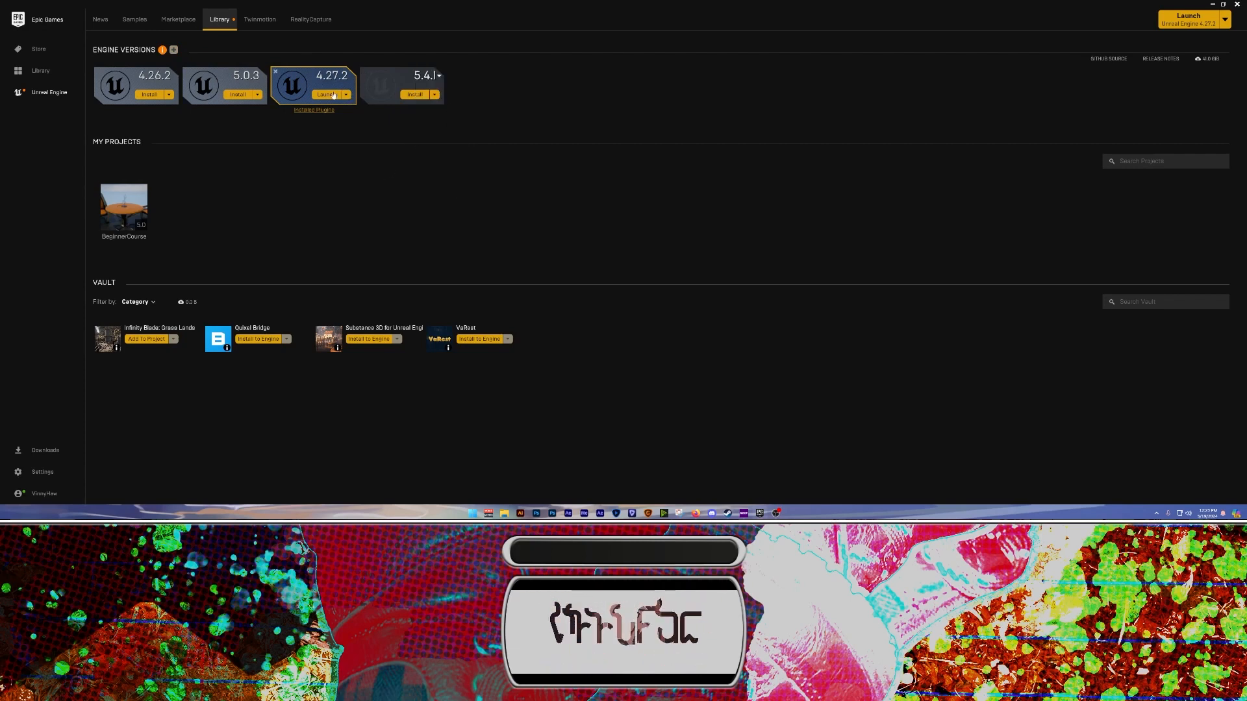
pyautogui.click(433, 95)
pyautogui.click(427, 125)
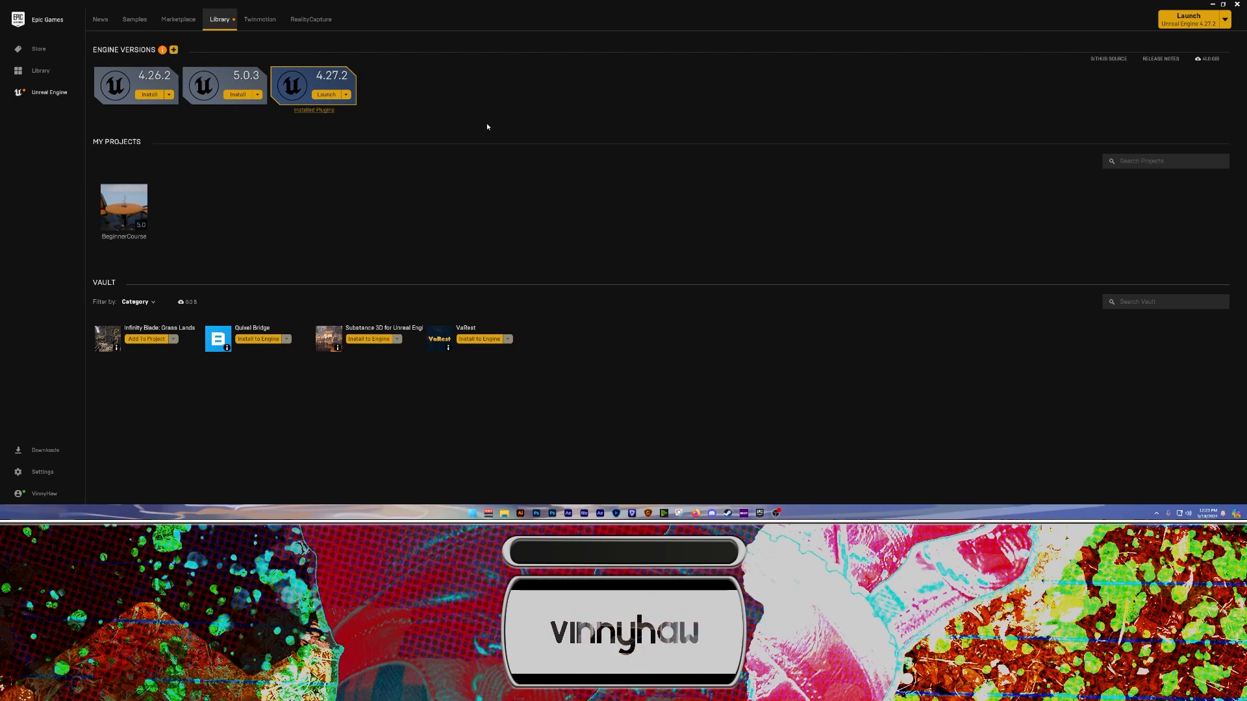
# Launch Unreal Engine 4.27.2 and minimize the Epic Games Launcher to get back to the mod page
pyautogui.click(1188, 18)
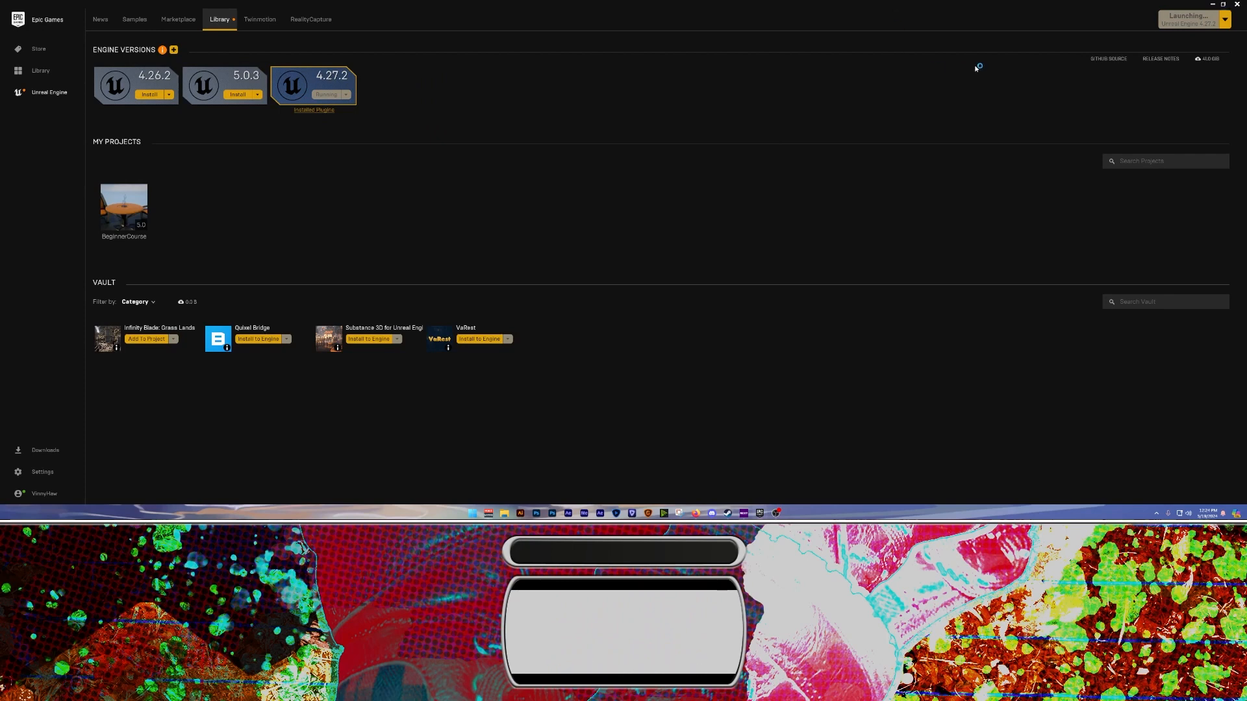
pyautogui.click(1212, 5)
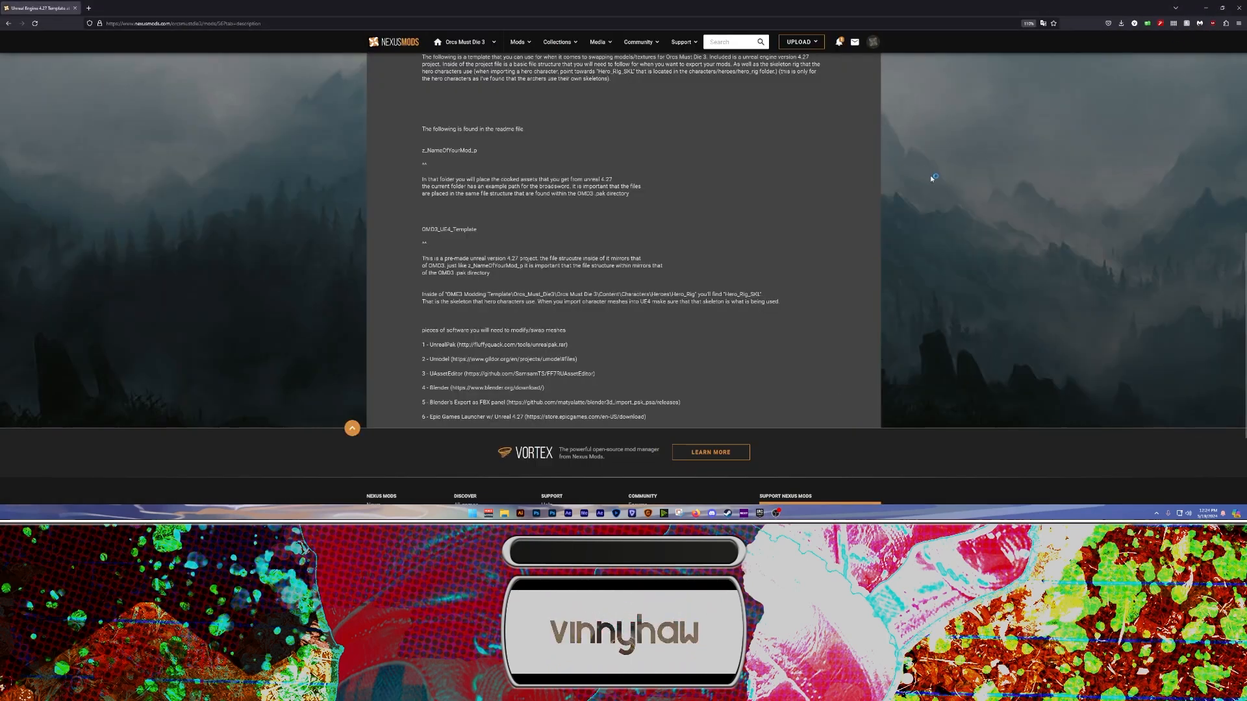
# Find and launch Blender, and minimize its window to return to the mod page's software list
pyautogui.click(473, 513)
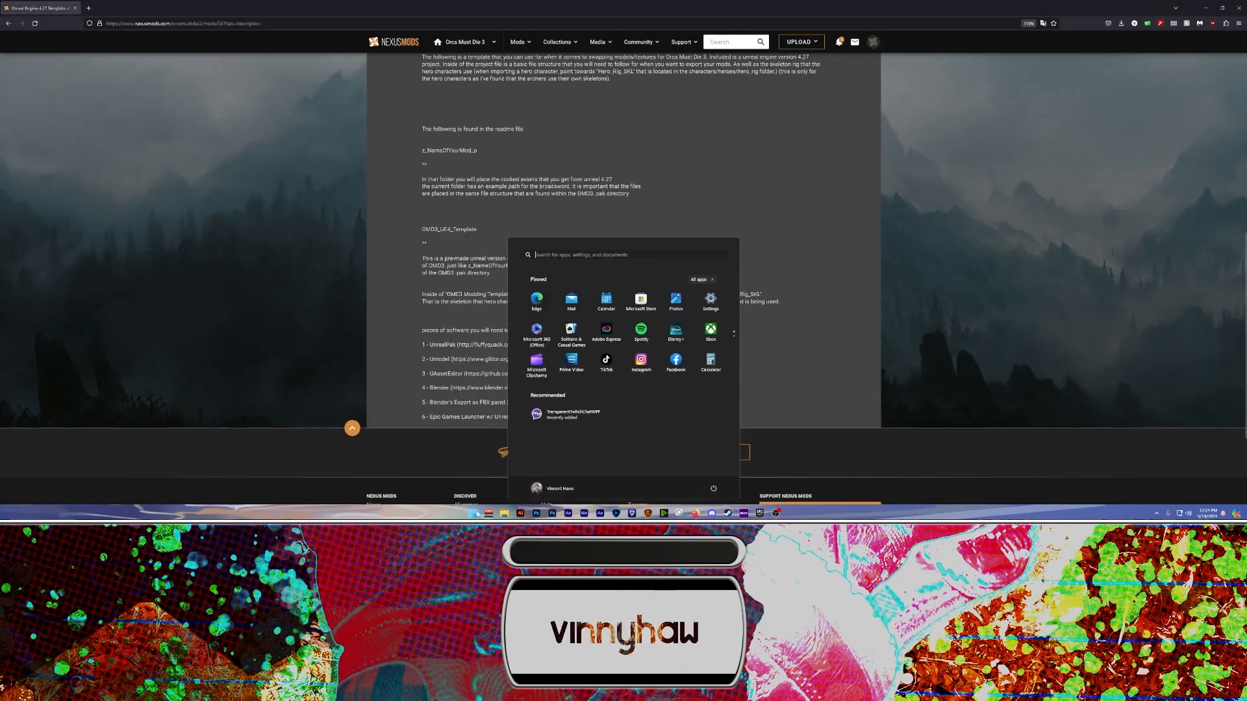
pyautogui.write('blende')
pyautogui.press('Return')
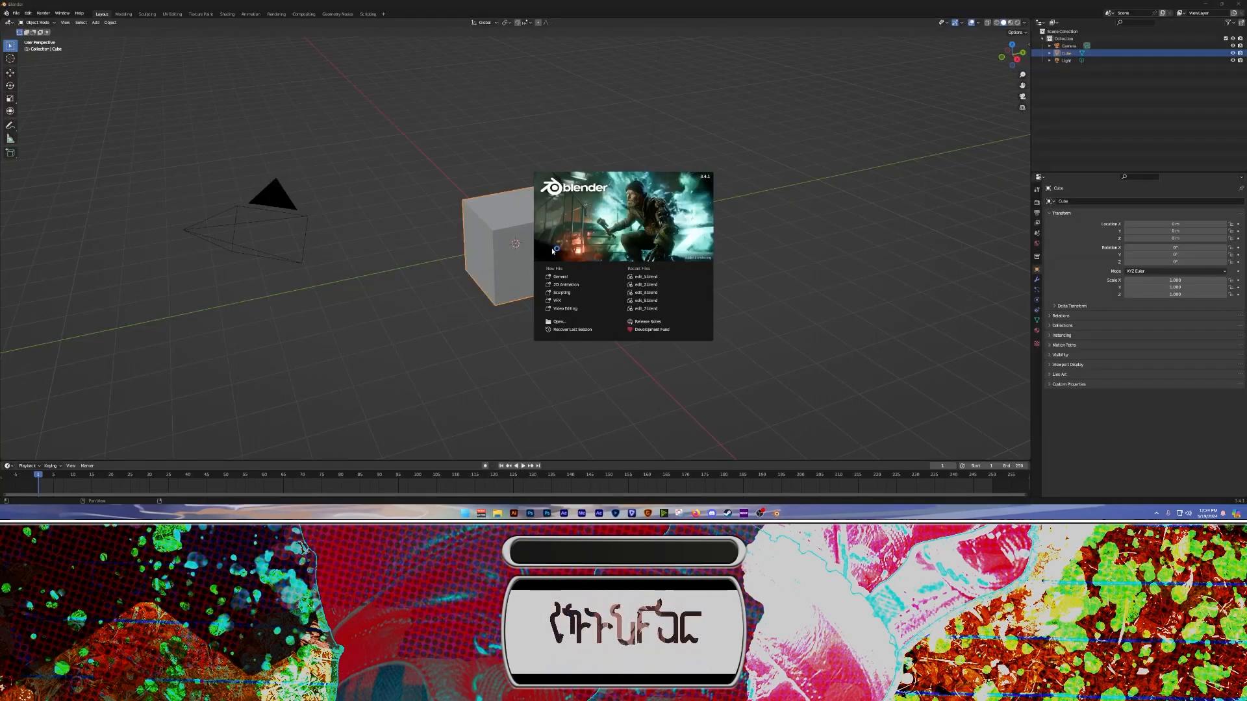
pyautogui.click(1205, 6)
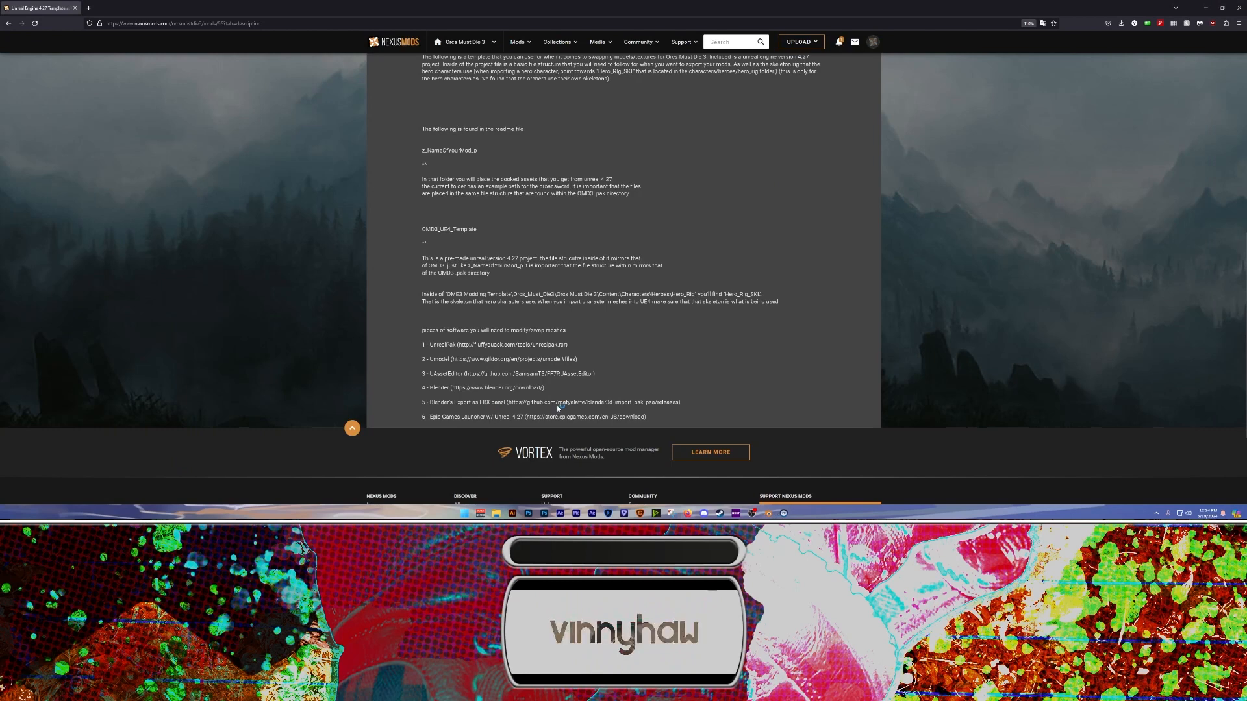
pyautogui.moveTo(767, 515)
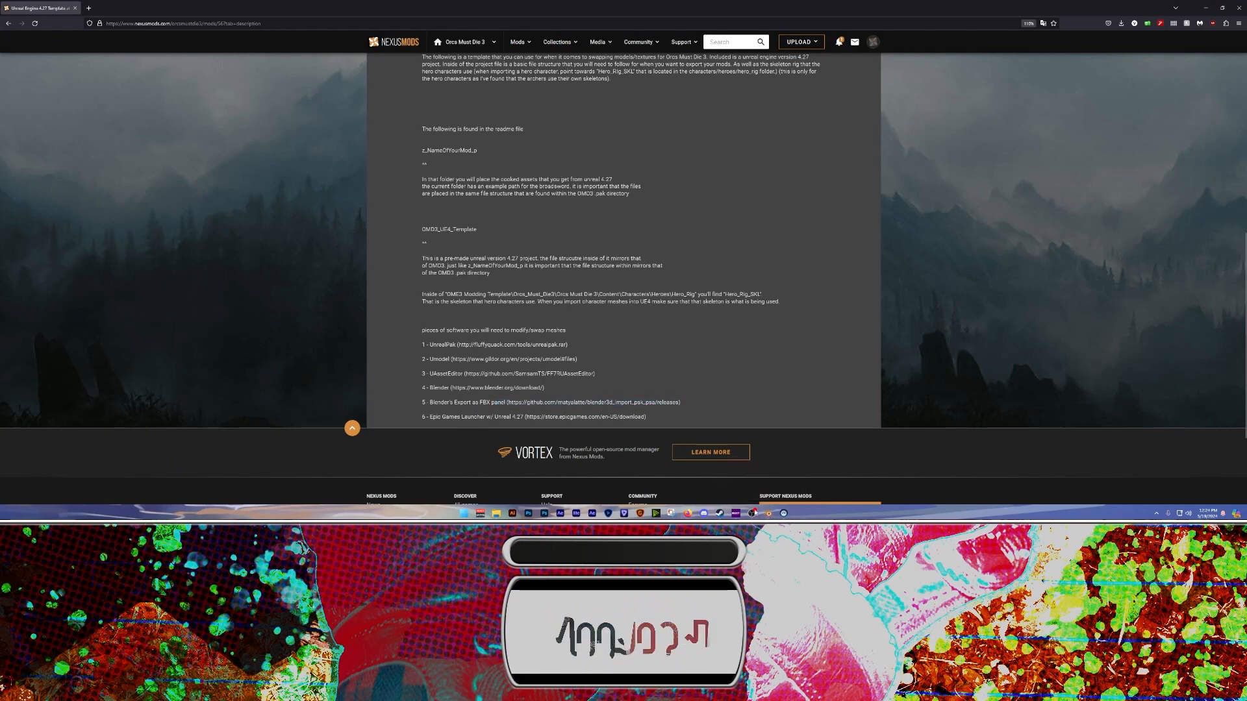
# Switch to Blender, open the Add-ons section of its preferences, and move the preferences window to the middle of the viewport
pyautogui.click(767, 513)
pyautogui.click(439, 185)
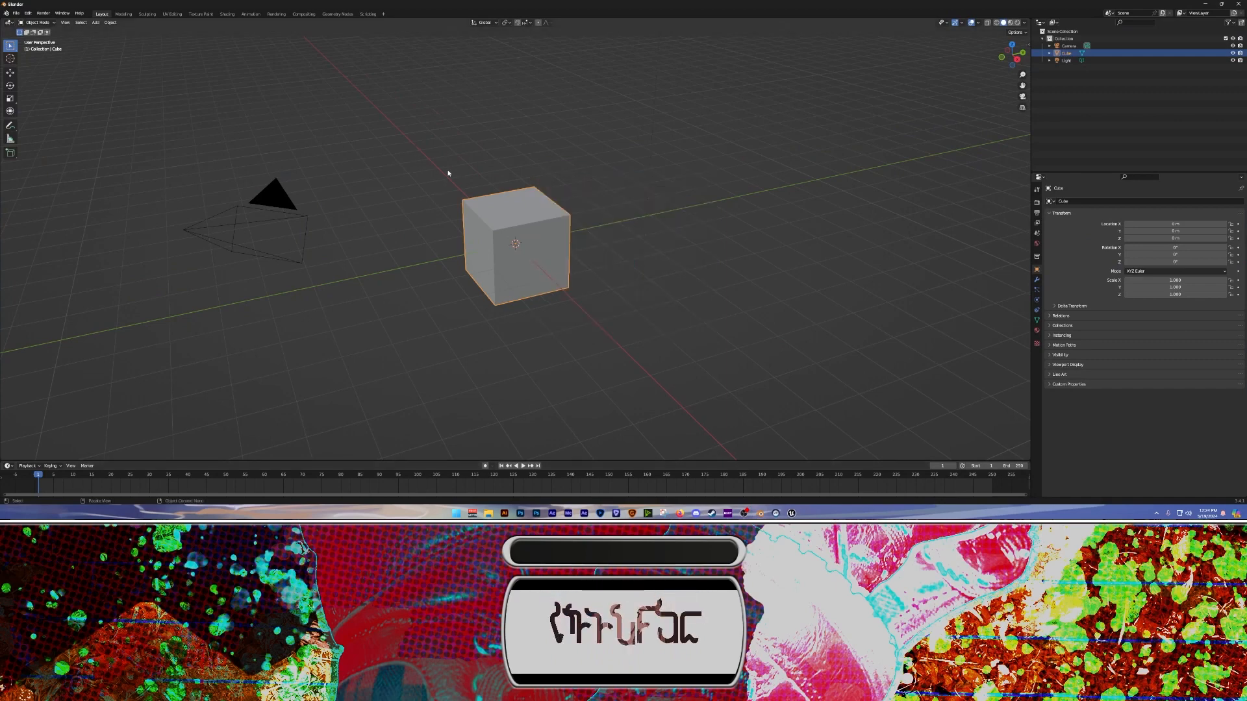
pyautogui.click(448, 173)
pyautogui.moveTo(448, 173)
pyautogui.mouseDown(button='middle')
pyautogui.moveTo(509, 176)
pyautogui.moveTo(469, 175)
pyautogui.mouseUp(button='middle')
pyautogui.click(26, 14)
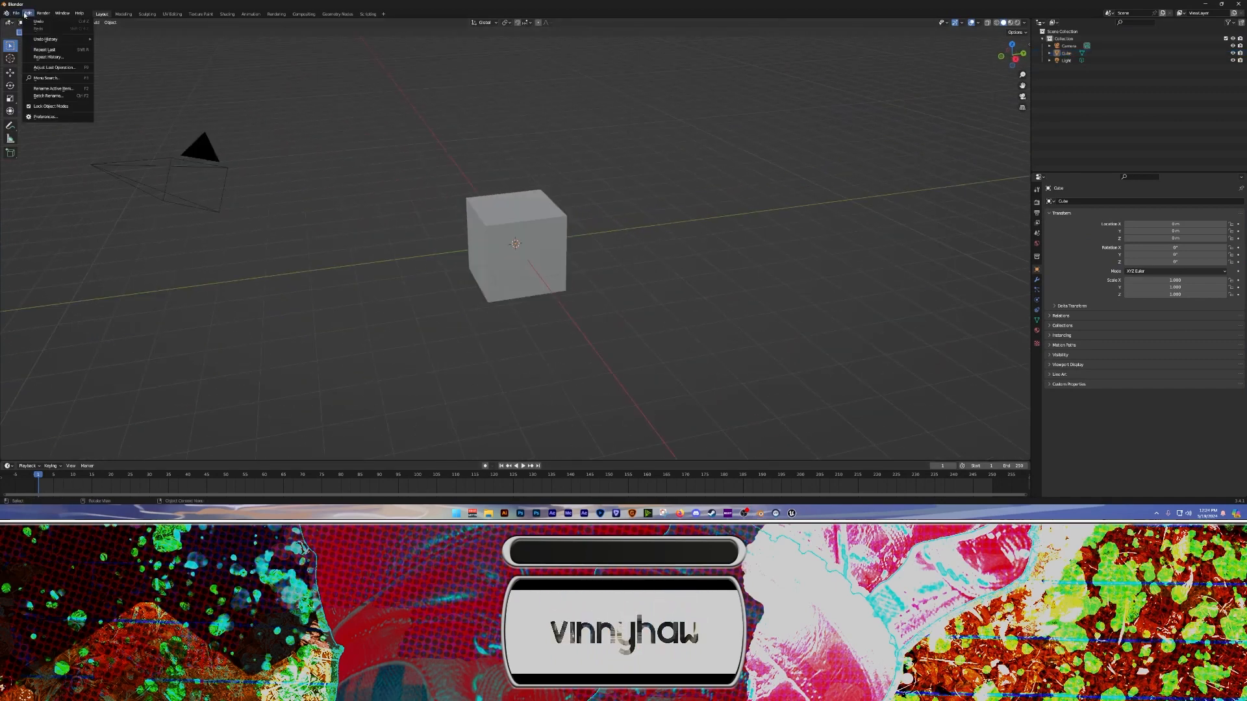
pyautogui.click(46, 117)
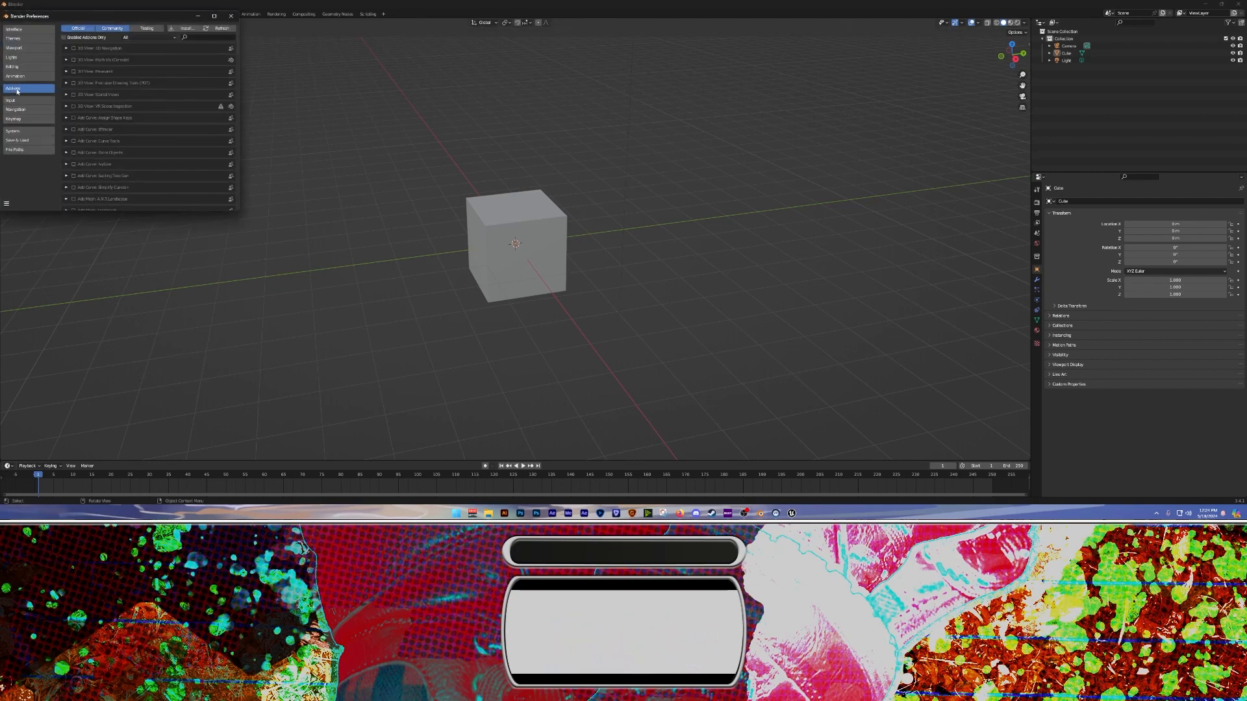
pyautogui.moveTo(62, 23); pyautogui.dragTo(502, 185)
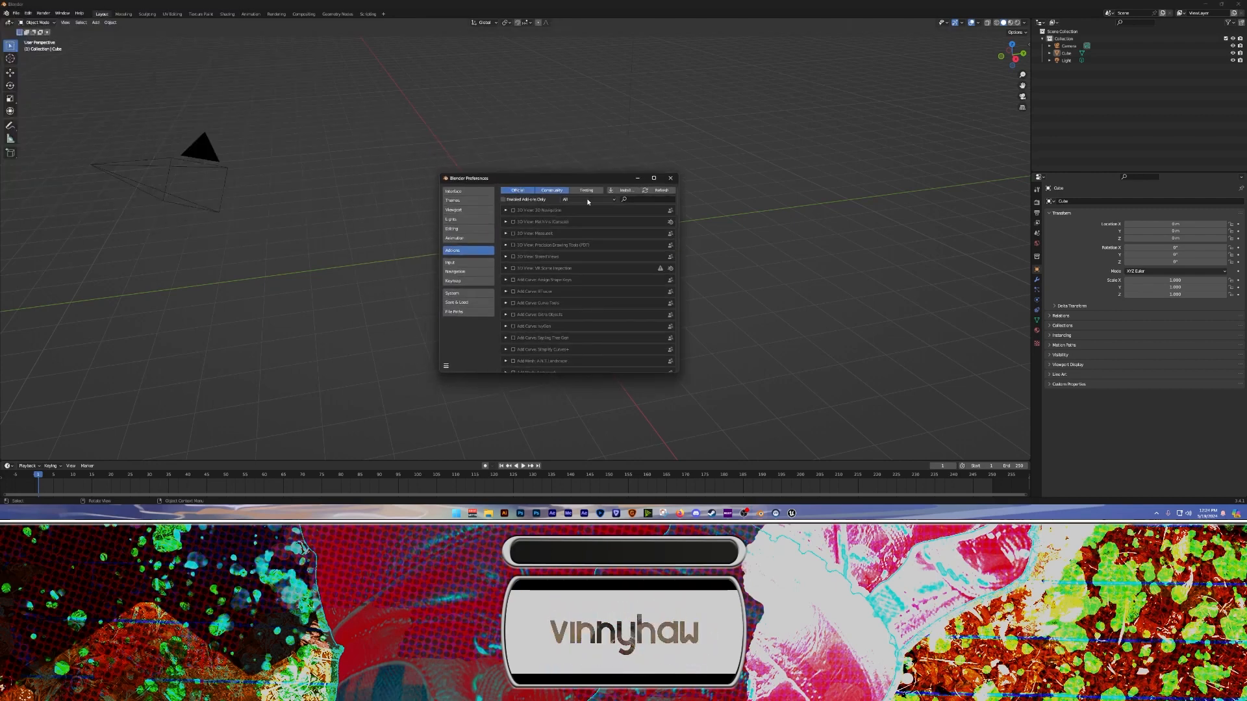
# Install the add-on io_import_scene_unreal_psa_psk_280.zip from the Downloads folder
pyautogui.click(622, 190)
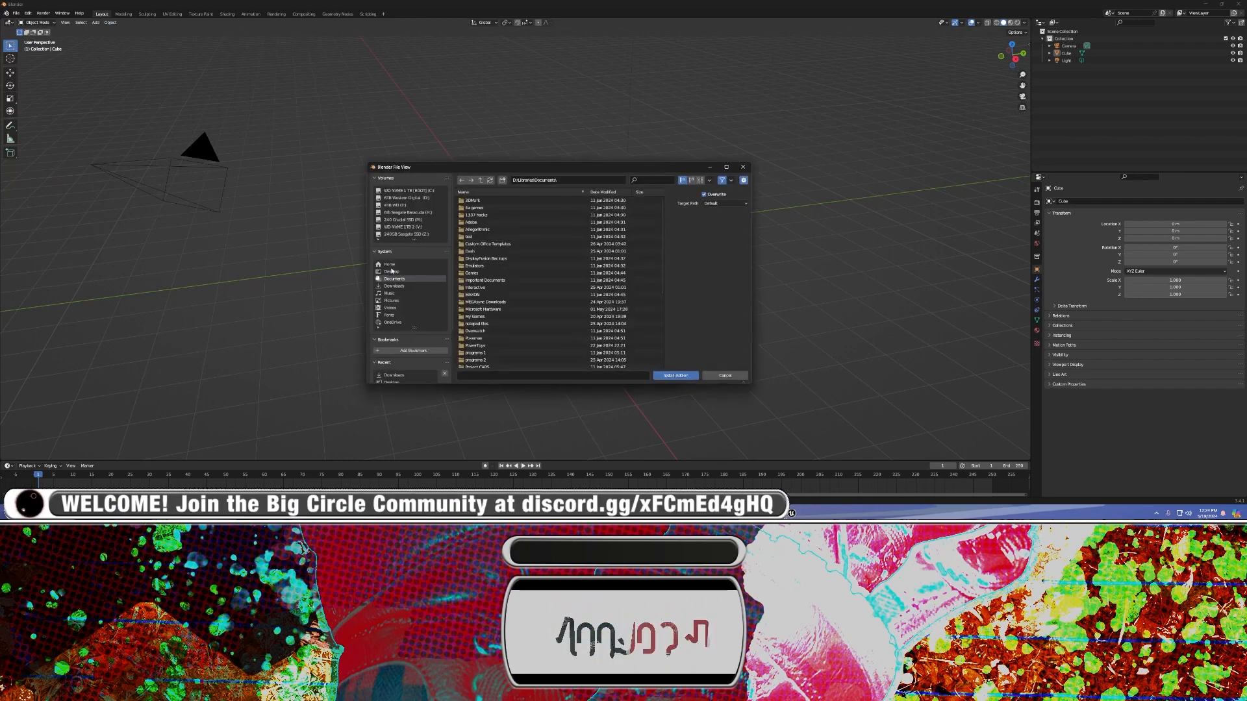
pyautogui.click(396, 287)
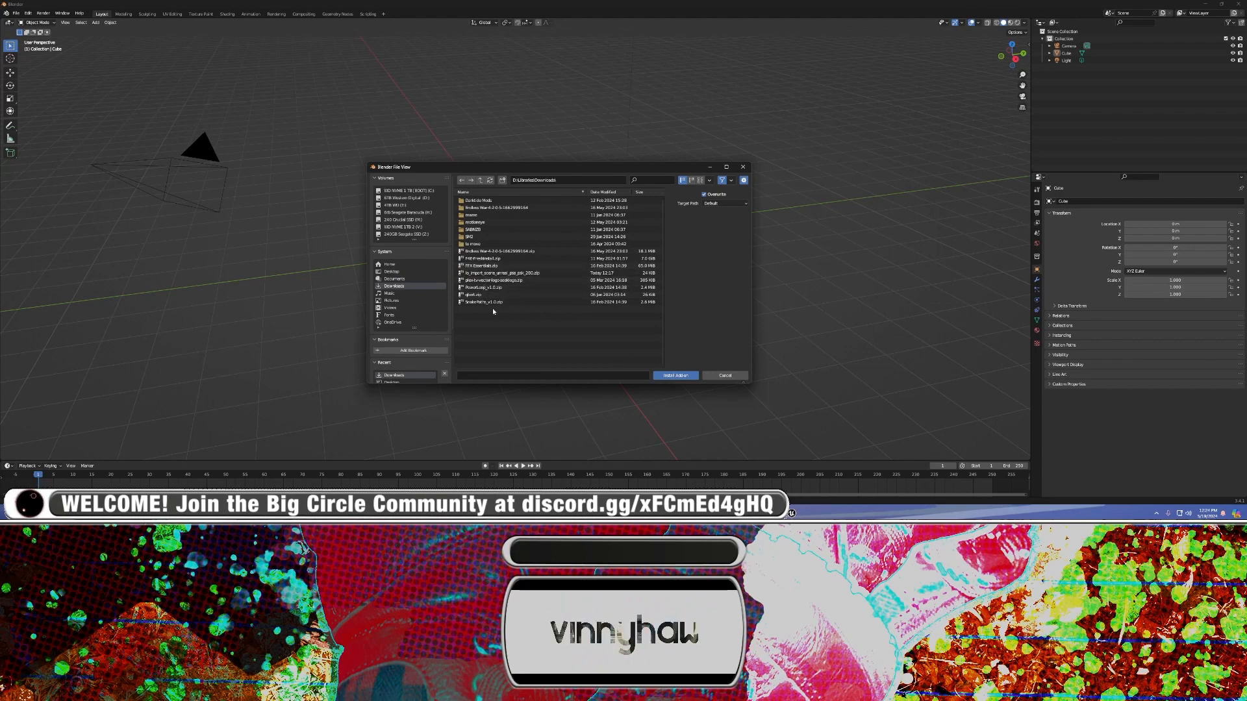
pyautogui.click(527, 273)
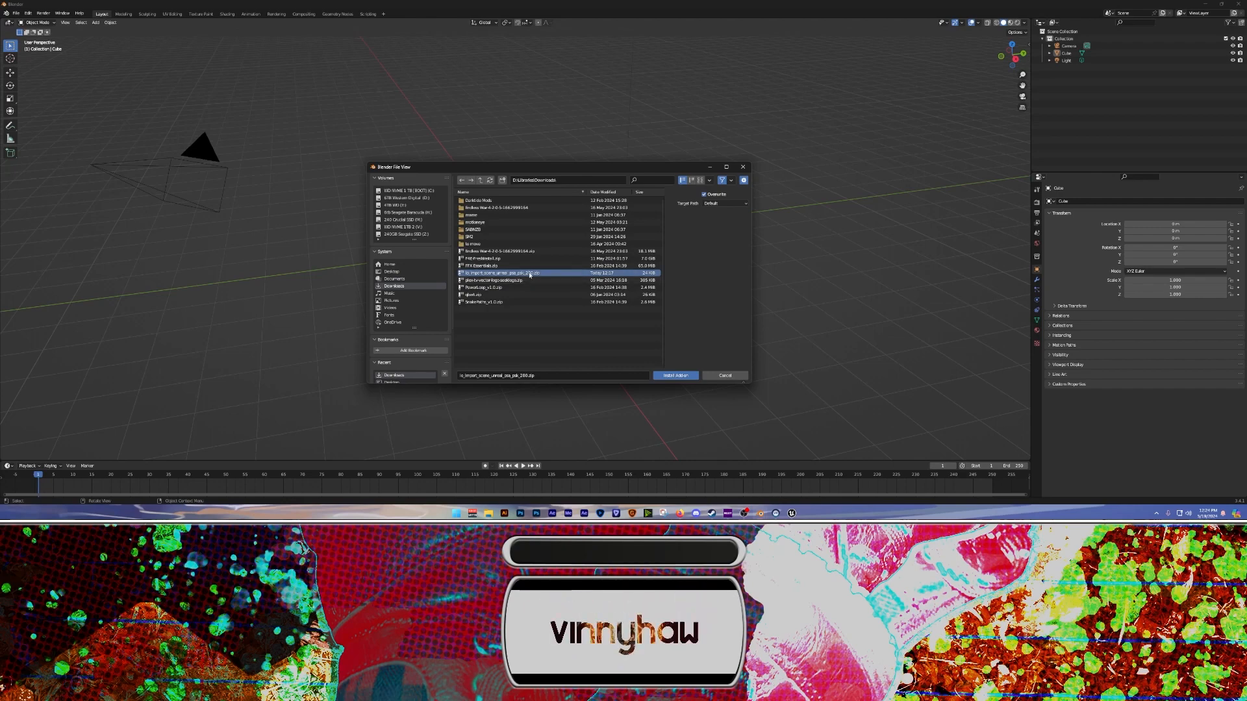
pyautogui.doubleClick(529, 274)
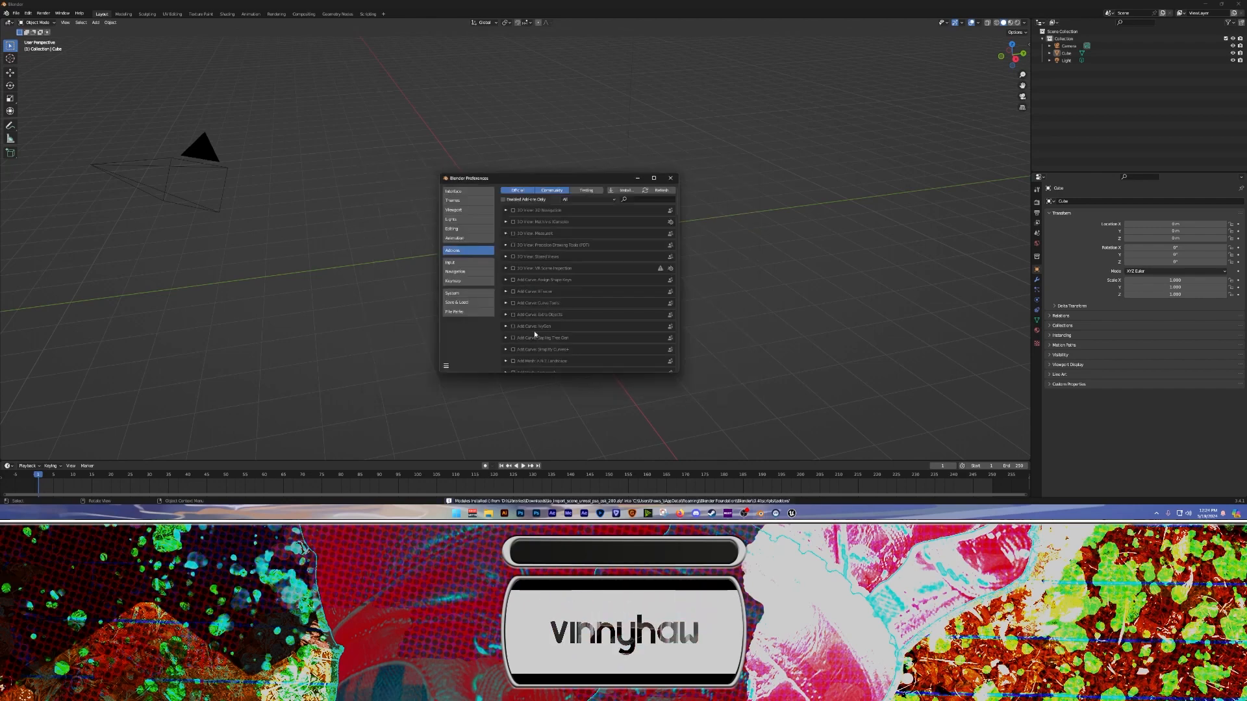
# Search the add-ons for "fbx", toggle the FBX format add-on off and on again, and close the preferences
pyautogui.click(641, 200)
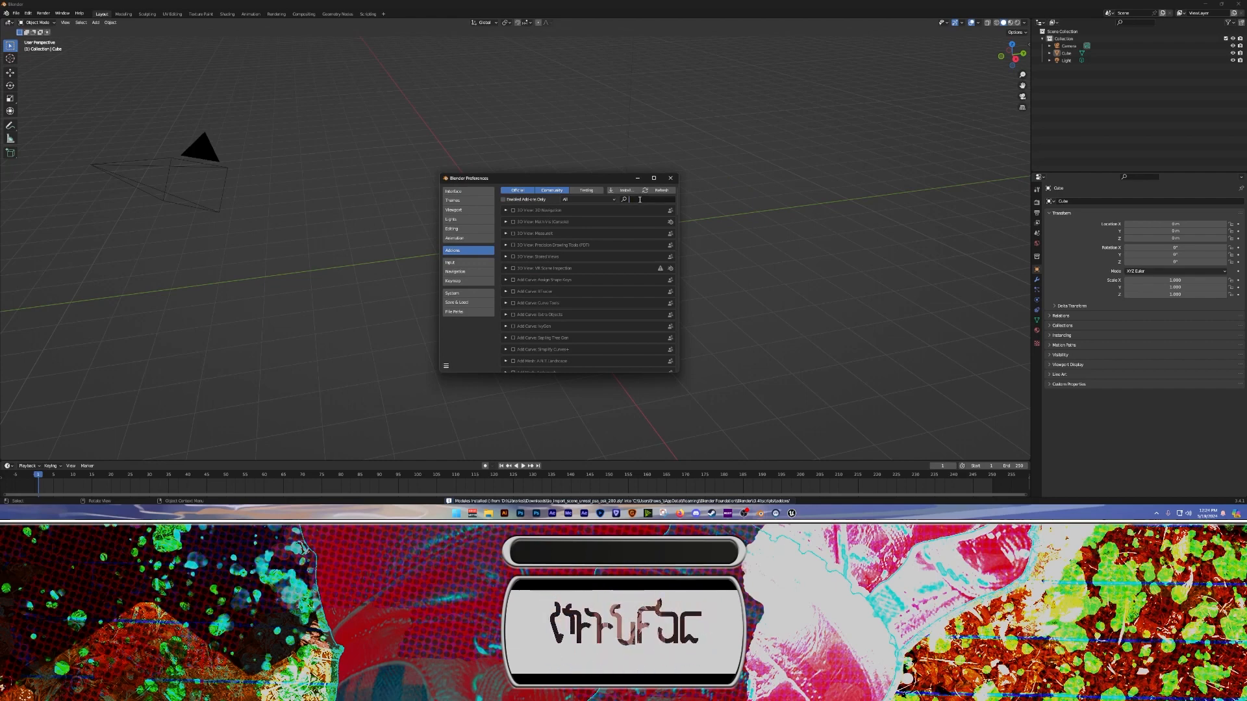
pyautogui.write('fbx')
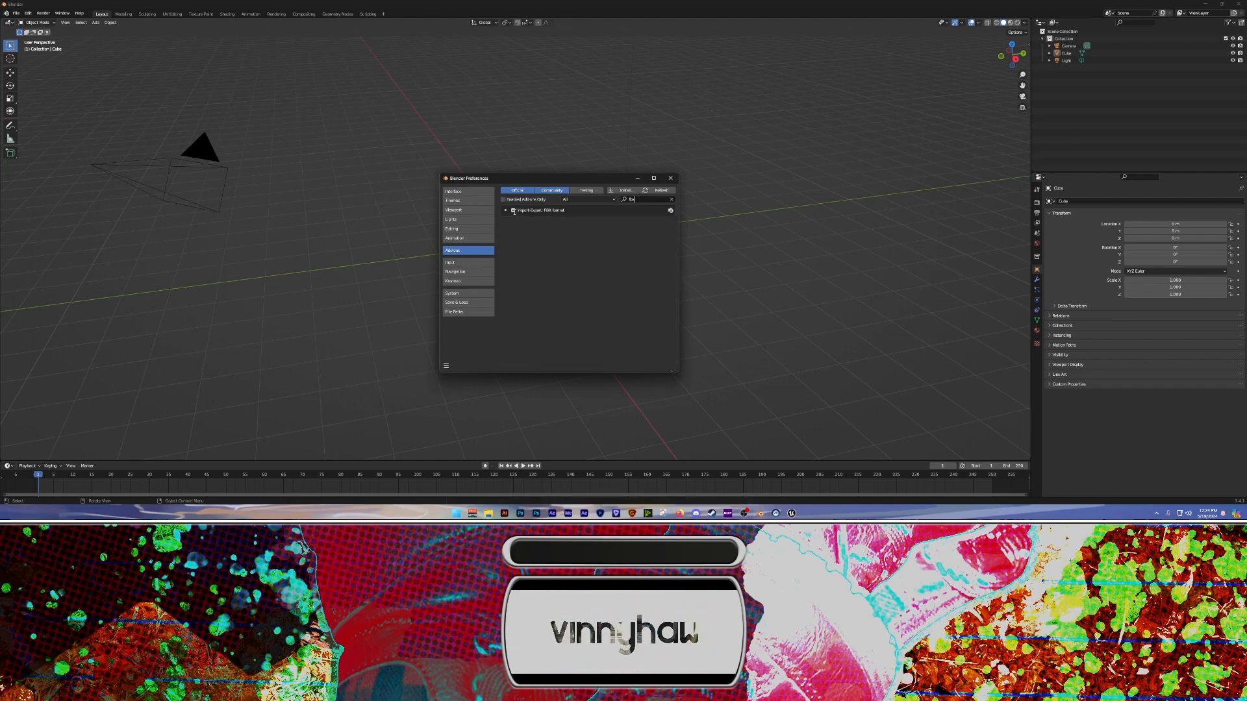
pyautogui.click(513, 211)
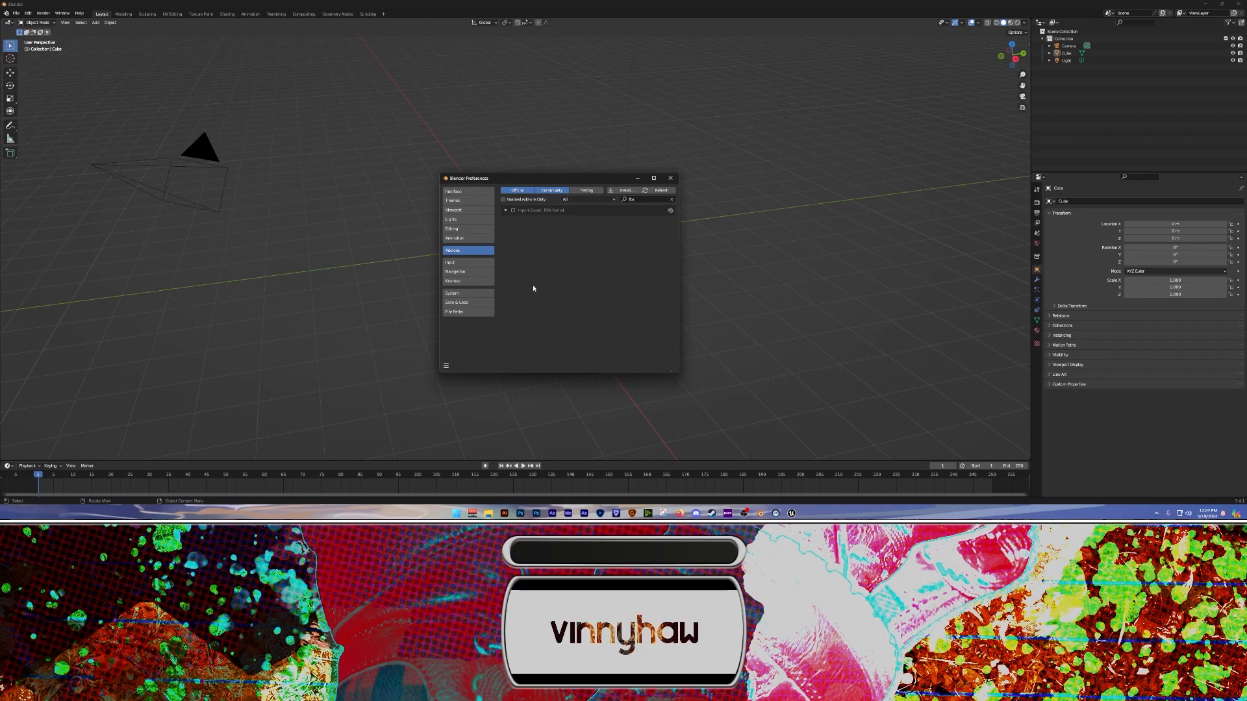
pyautogui.click(513, 210)
pyautogui.click(670, 178)
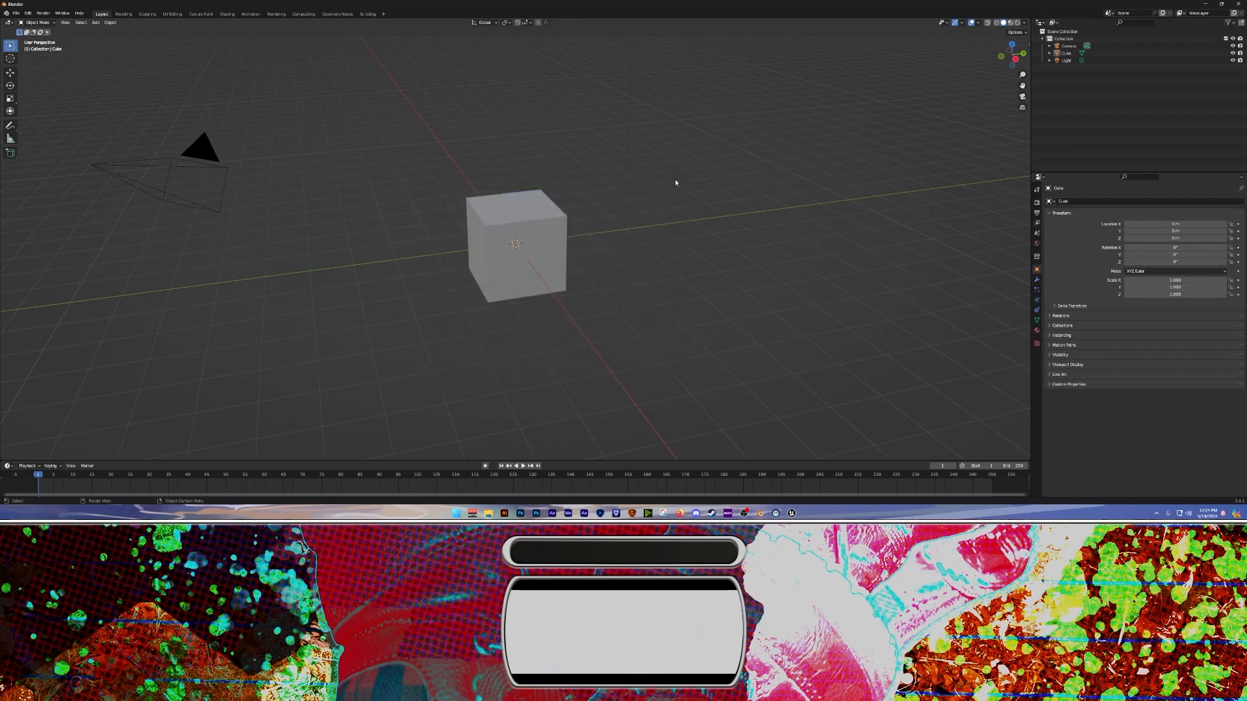
# Minimize Blender to return to the mod page and highlight the UnrealPak, Umodel and UAssetEditor entries in the software list
pyautogui.moveTo(640, 193); pyautogui.dragTo(677, 198, button='middle')
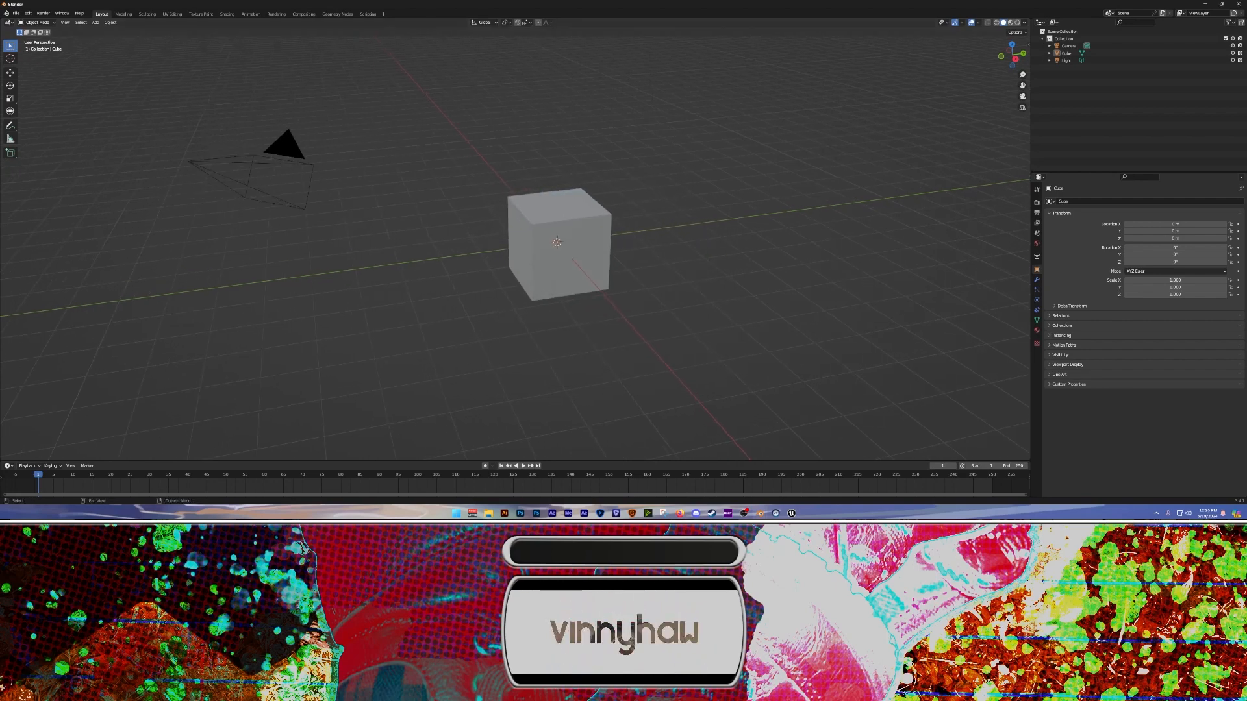
pyautogui.click(1204, 4)
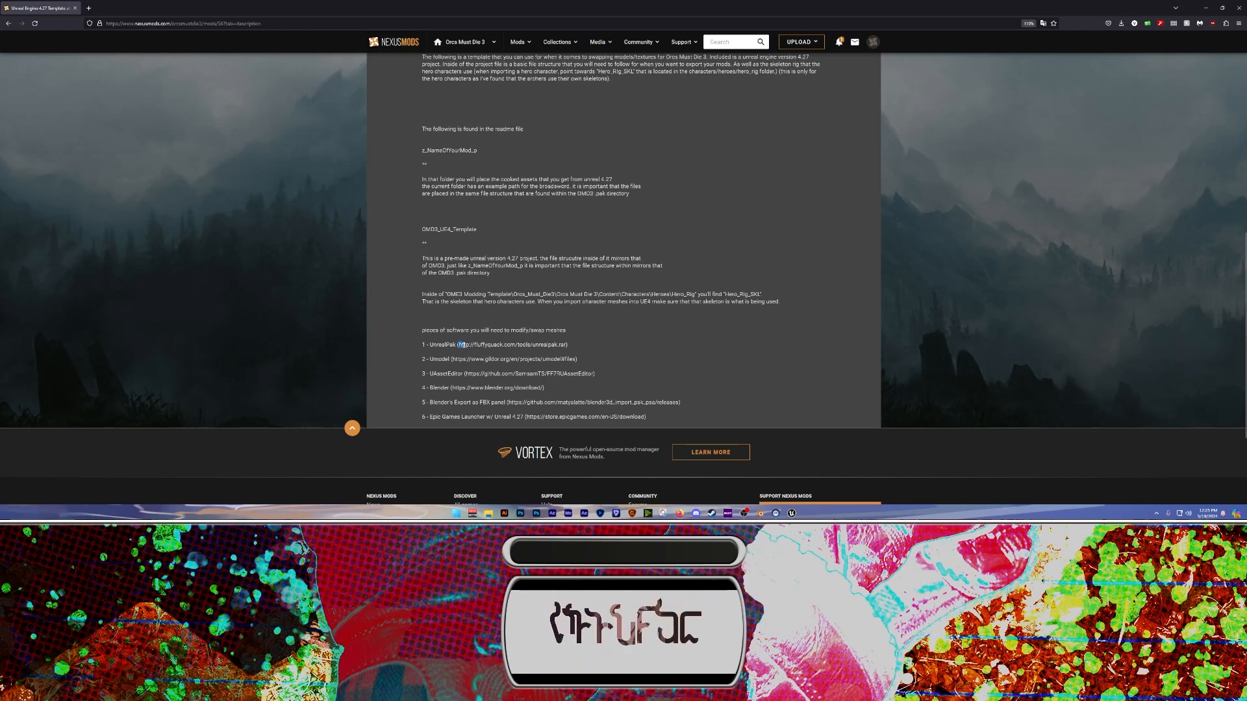
pyautogui.moveTo(463, 344); pyautogui.dragTo(559, 381)
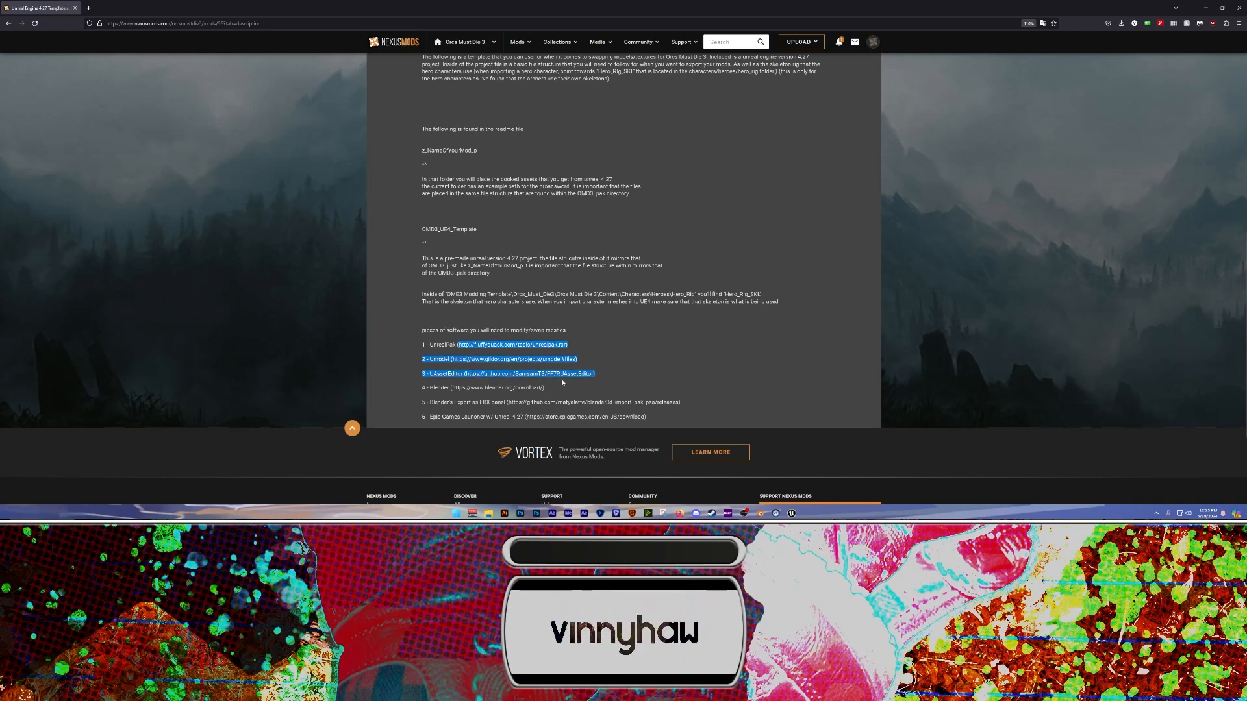
pyautogui.click(561, 379)
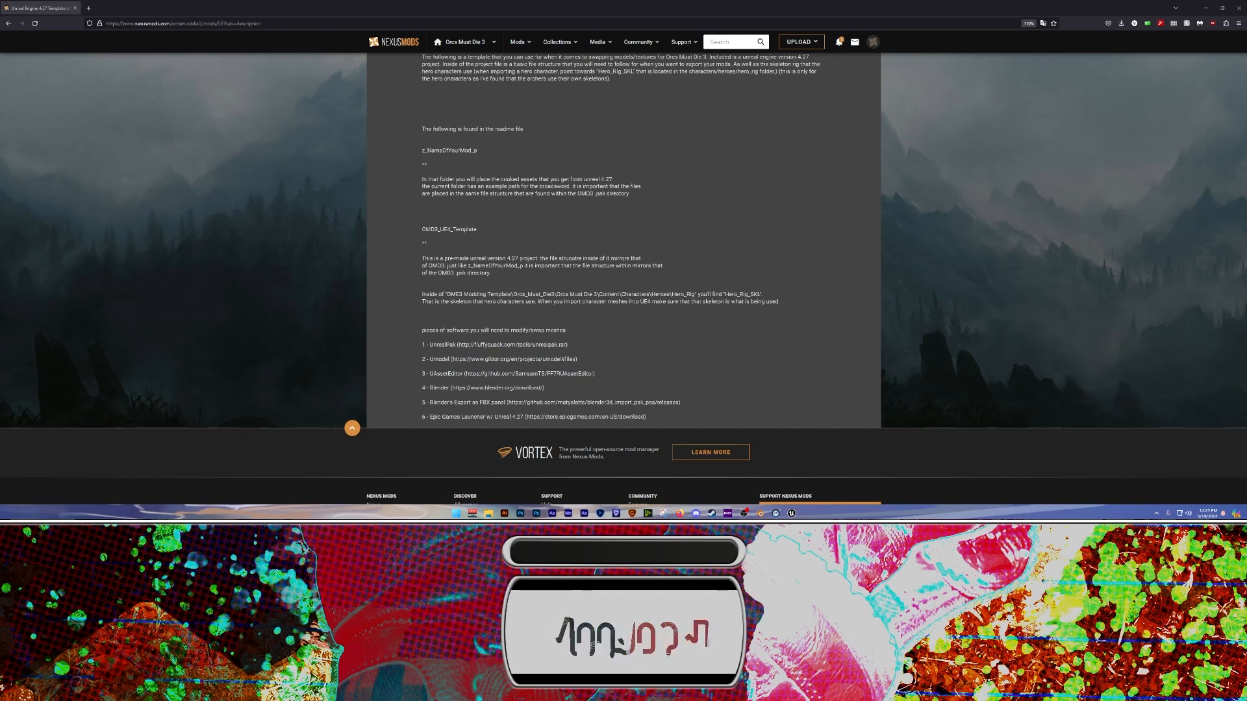
# Switch to File Explorer and navigate from steamapps through common, Orcs Must Die 3, OMD and Content into the Paks folder
pyautogui.moveTo(506, 2); pyautogui.dragTo(515, 215)
pyautogui.doubleClick(514, 217)
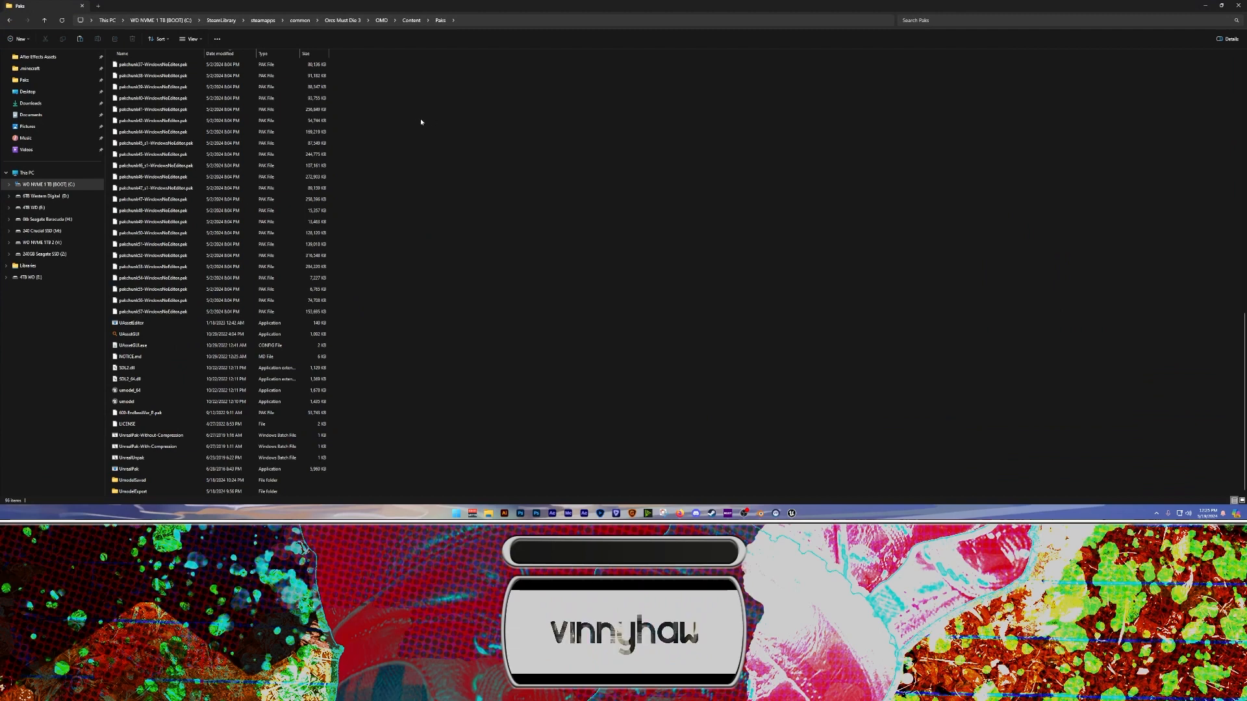
pyautogui.click(259, 23)
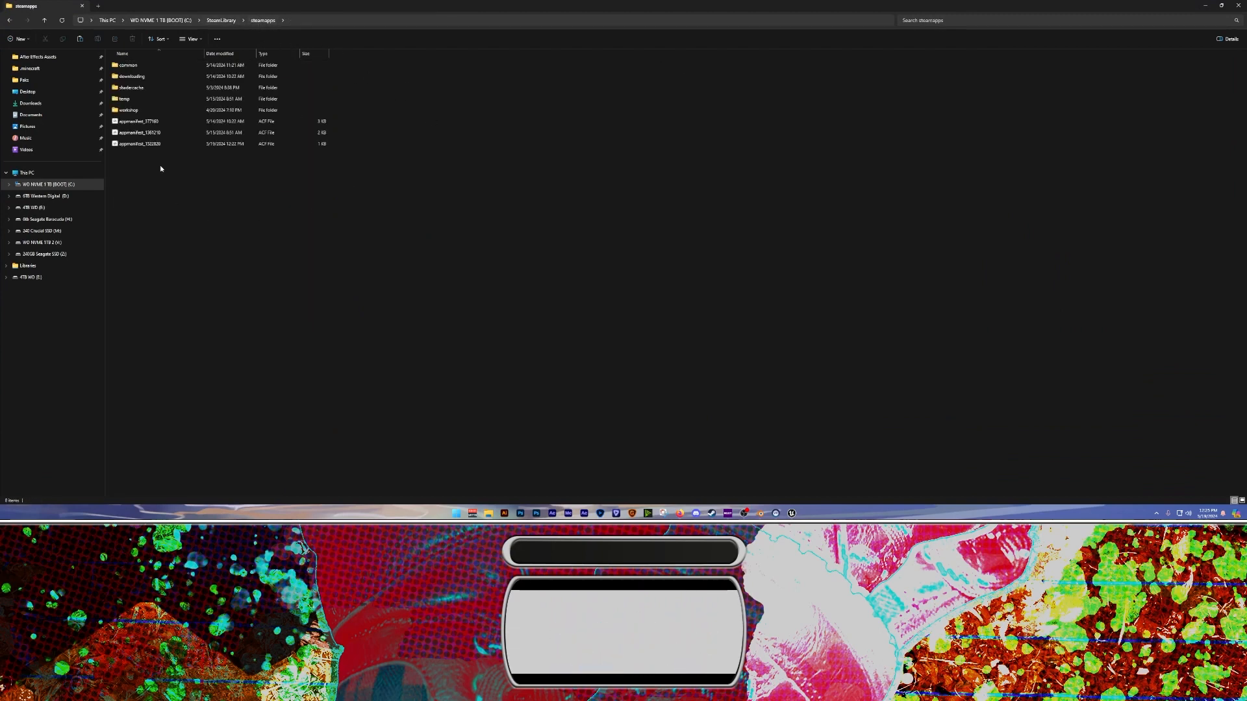
pyautogui.doubleClick(128, 66)
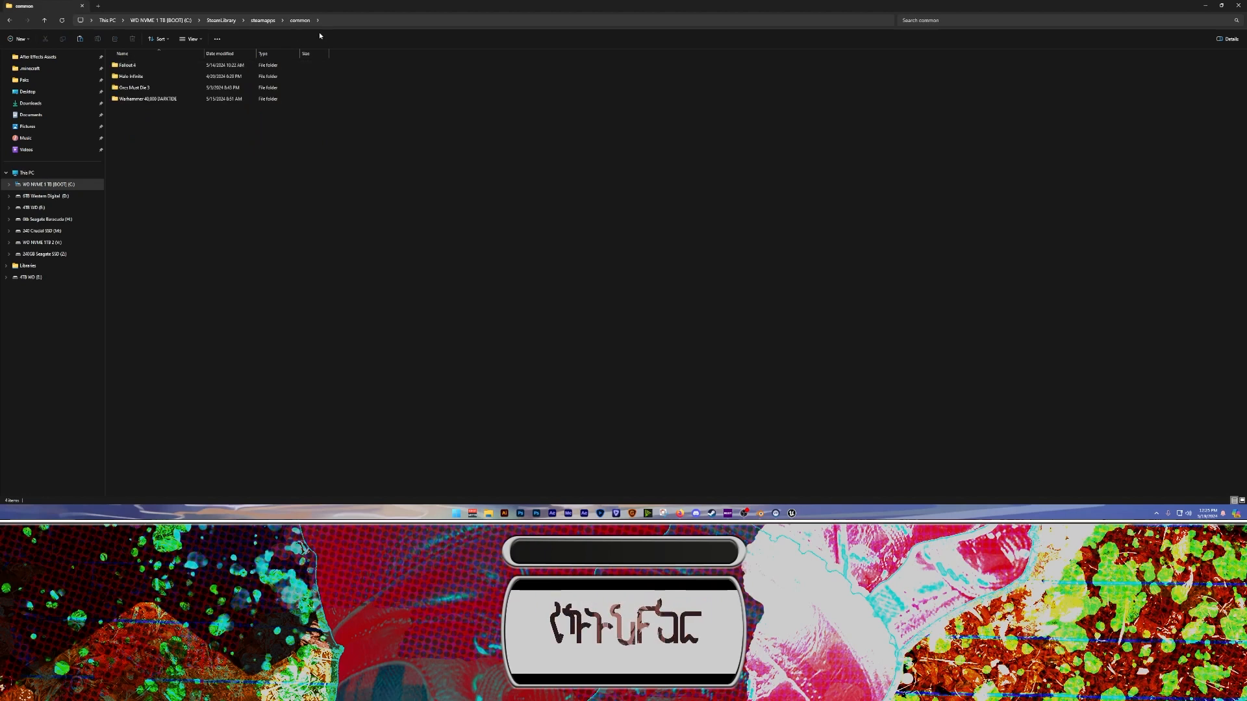
pyautogui.doubleClick(130, 90)
pyautogui.doubleClick(130, 77)
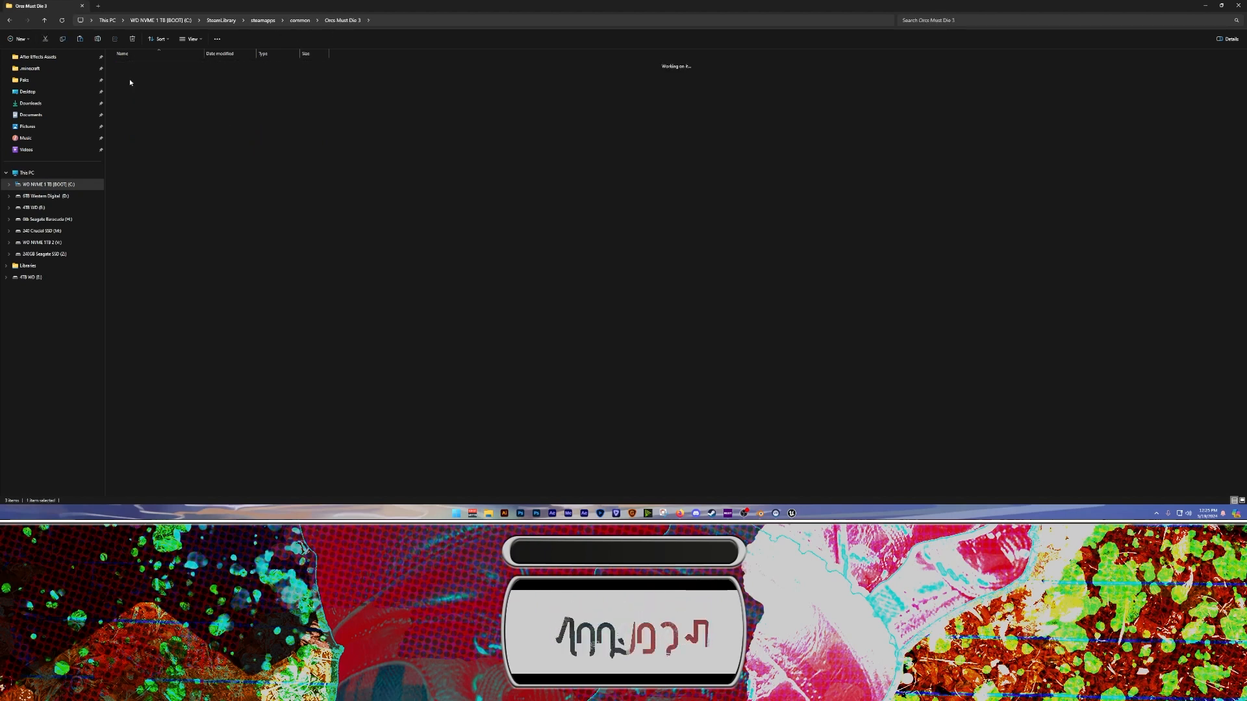
pyautogui.doubleClick(130, 78)
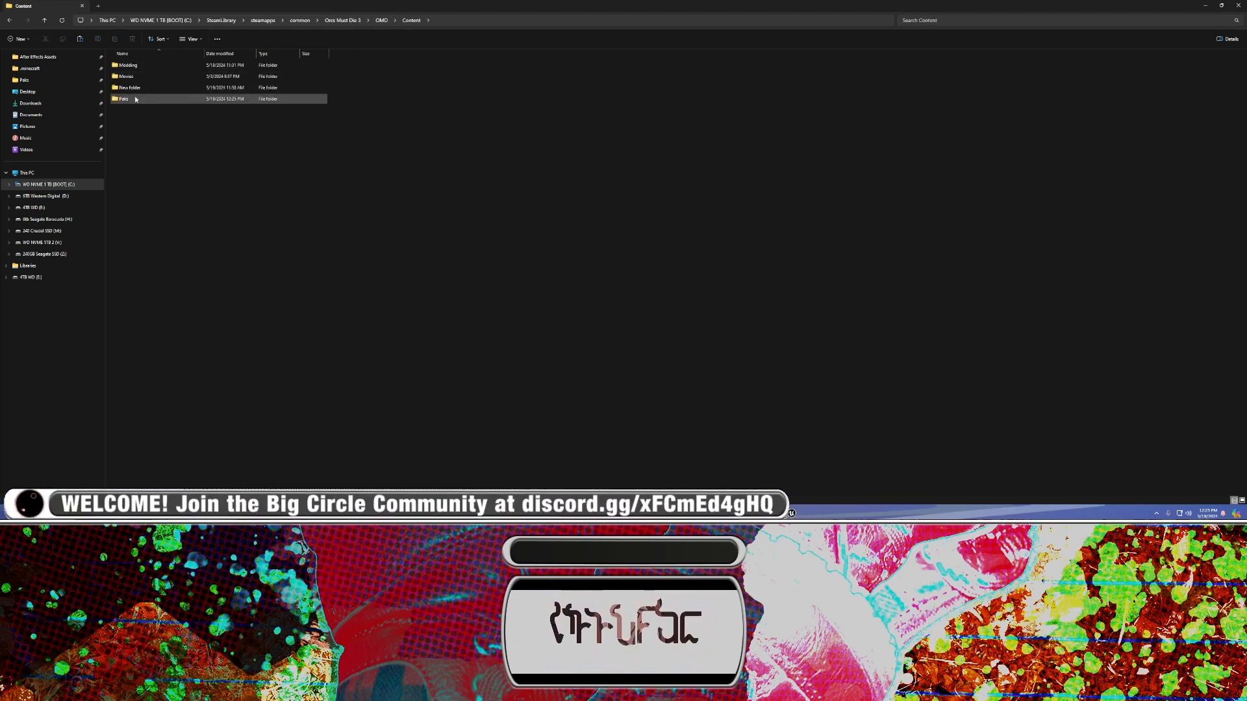
pyautogui.doubleClick(125, 99)
pyautogui.scroll(-15, 382, 113)
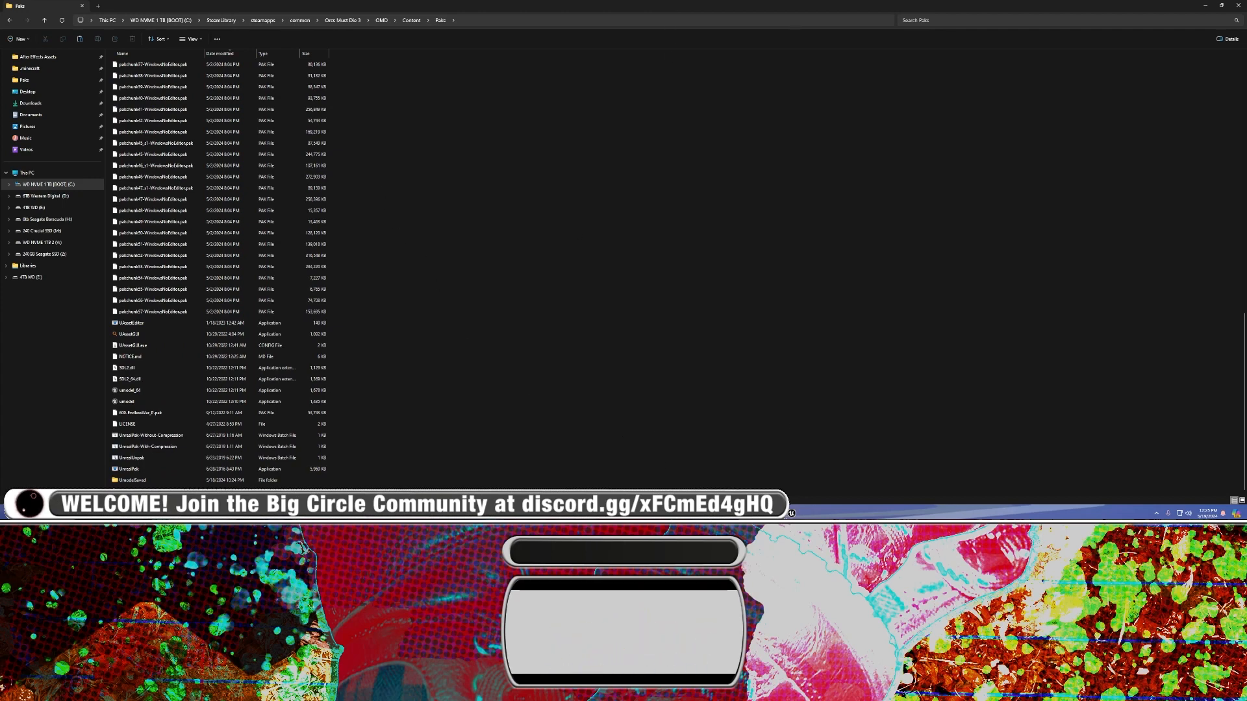
# Check the mod page's software list again and locate the UAssetEditor, UAssetGUI, umodel_64 and UnrealUnpak files in the Paks folder
pyautogui.hotkey('alt', 'Tab')
pyautogui.moveTo(429, 345)
pyautogui.mouseDown()
pyautogui.moveTo(472, 375)
pyautogui.moveTo(419, 337)
pyautogui.mouseUp()
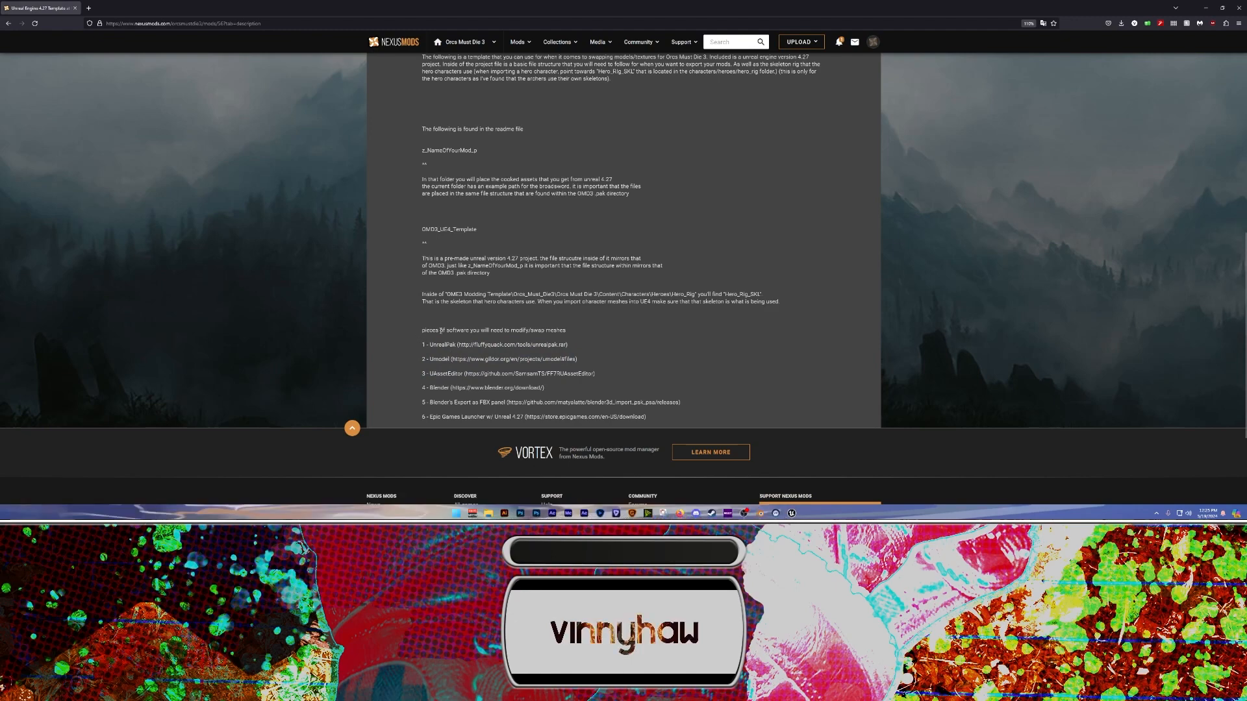
pyautogui.click(1205, 7)
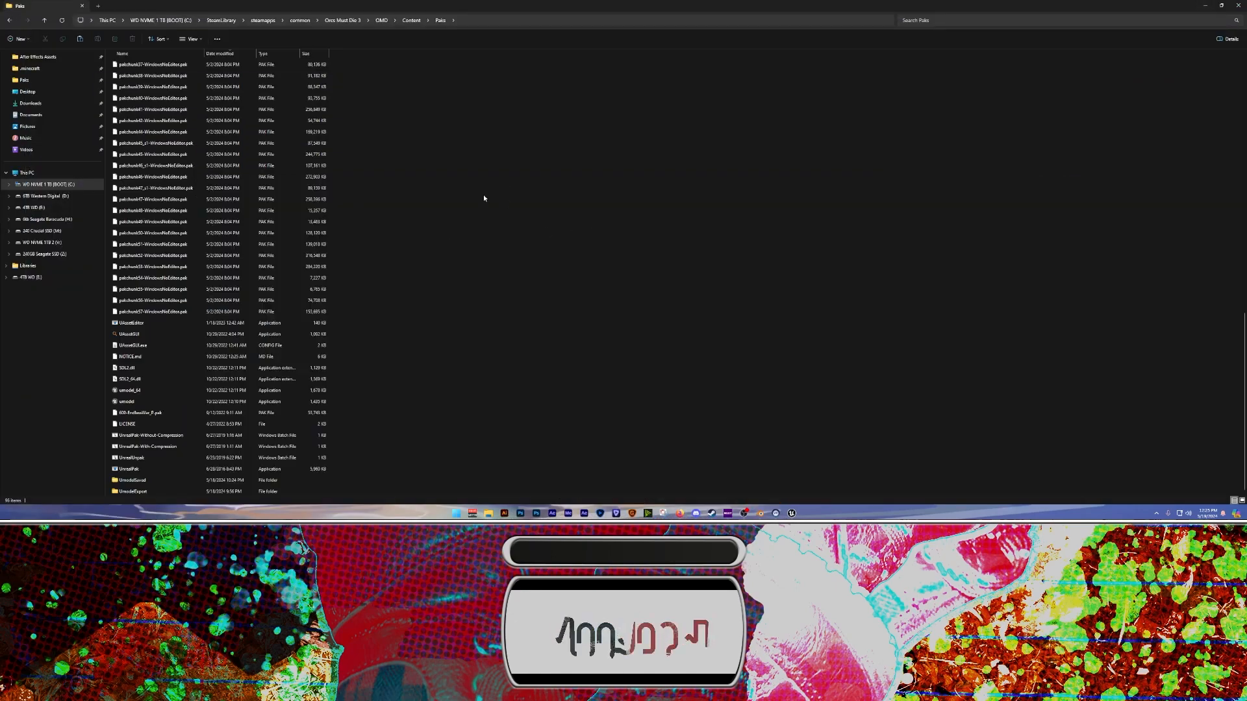
pyautogui.click(143, 325)
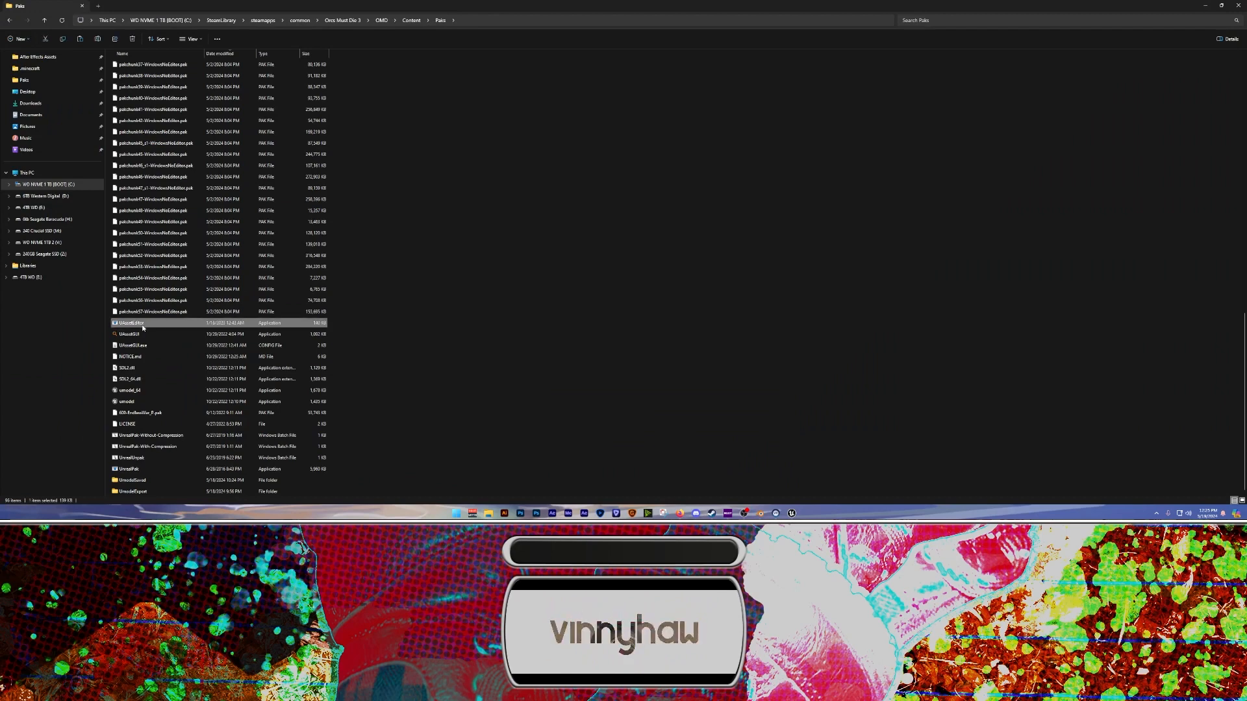
pyautogui.keyDown('ctrl'); pyautogui.click(147, 335); pyautogui.keyUp('ctrl')
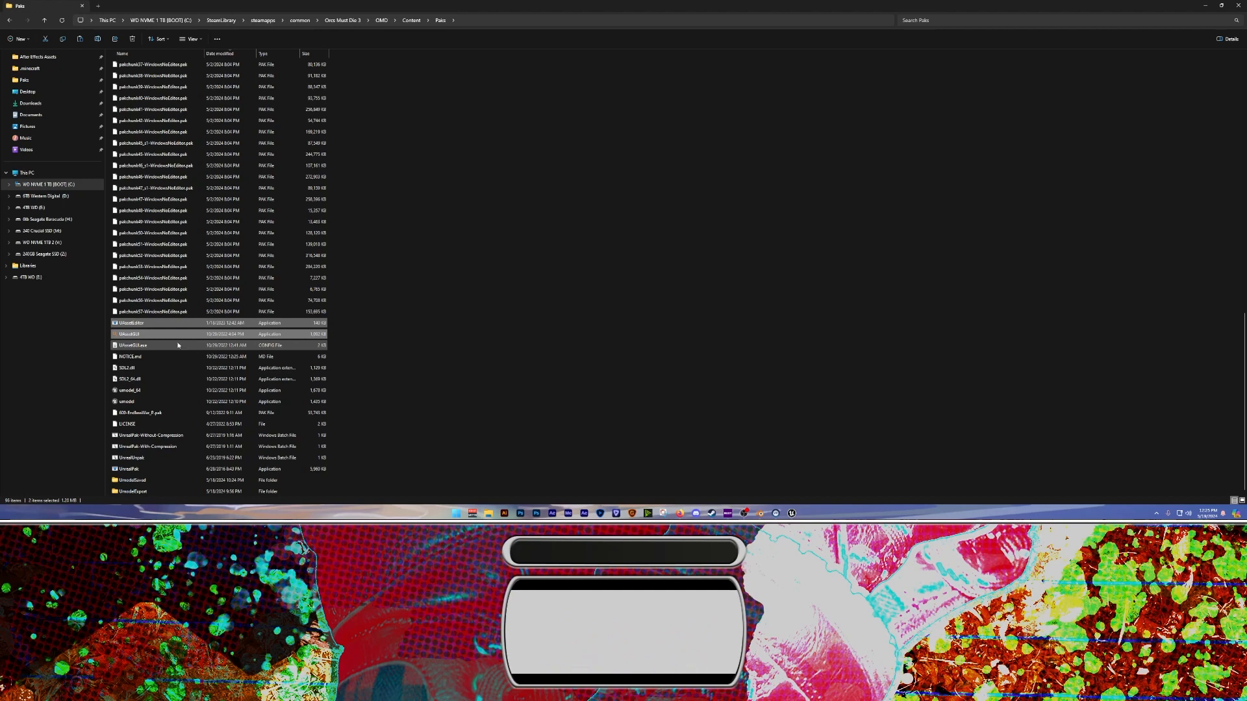
pyautogui.click(154, 391)
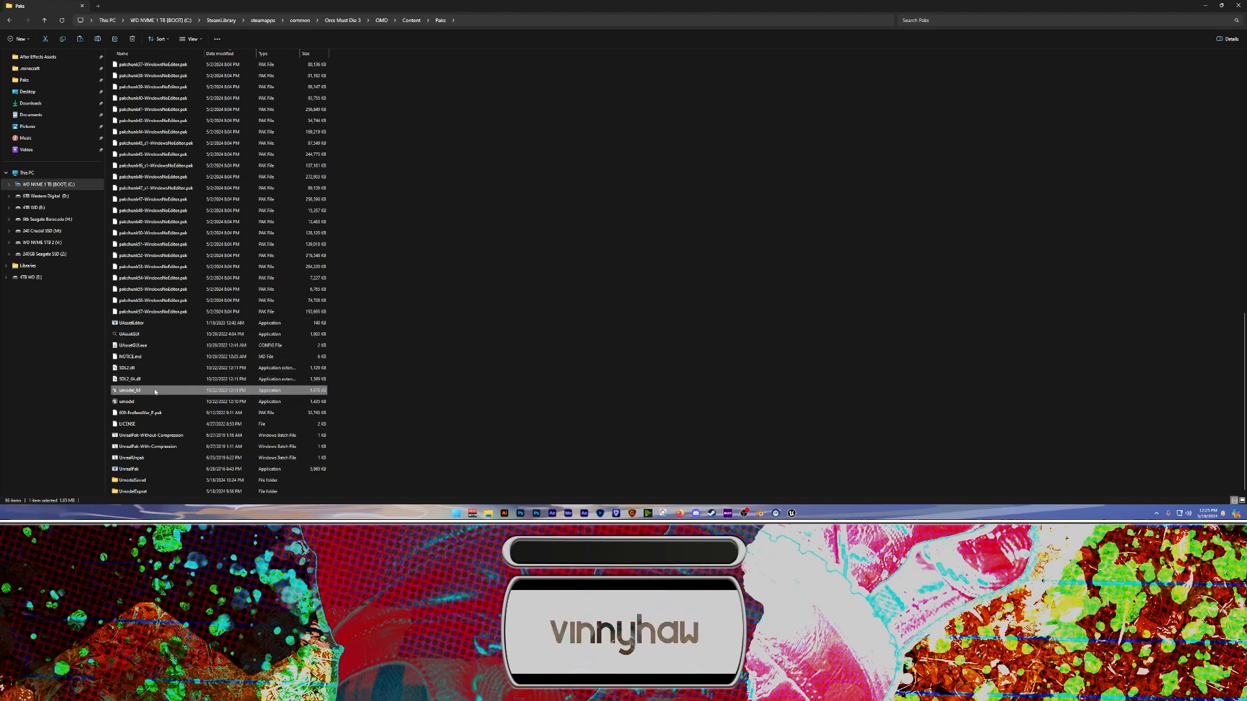
pyautogui.keyDown('ctrl'); pyautogui.click(146, 458); pyautogui.keyUp('ctrl')
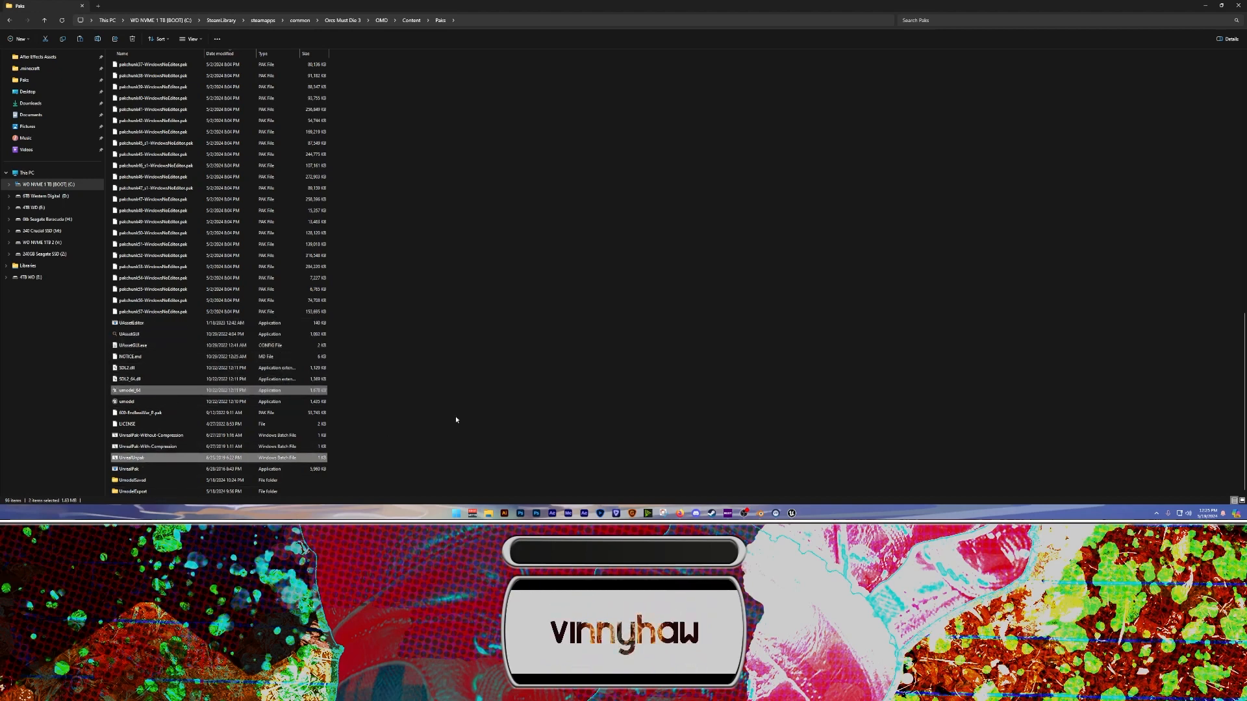
pyautogui.click(509, 384)
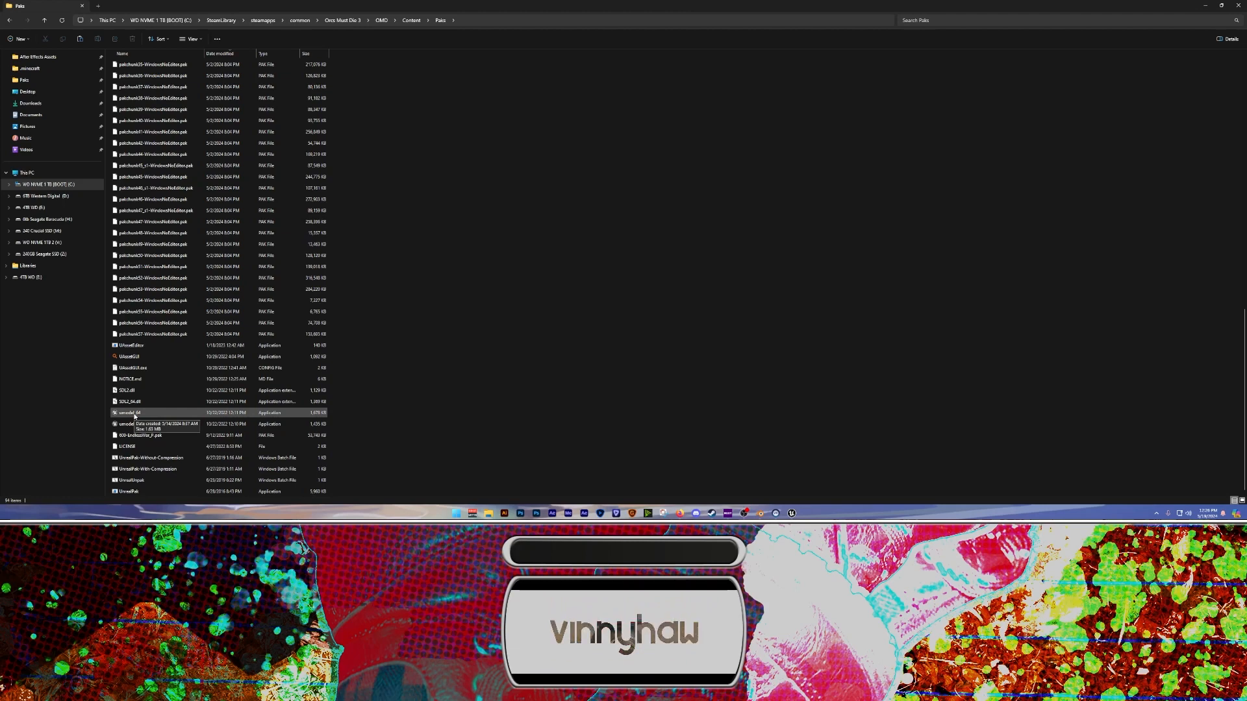
# Launch umodel_64, override game detection with Unreal engine 4 and version 4.27, and load the game's packages from the Paks folder
pyautogui.doubleClick(134, 415)
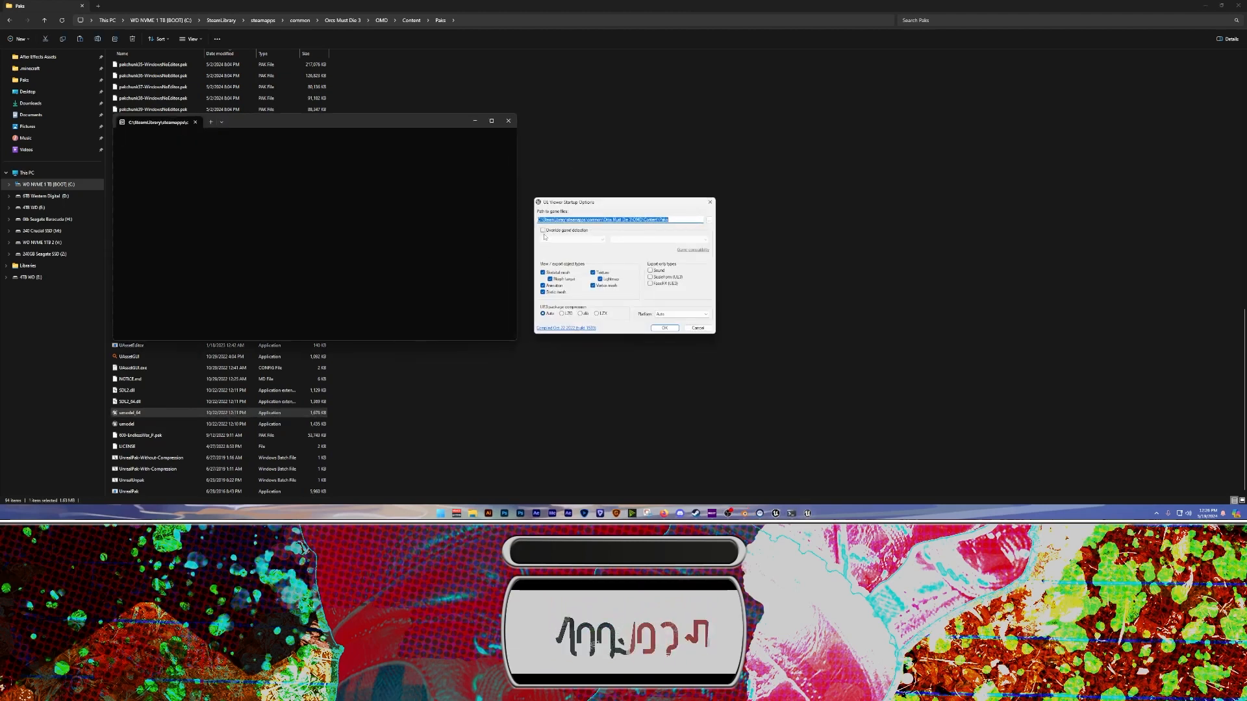
pyautogui.click(543, 231)
pyautogui.click(572, 239)
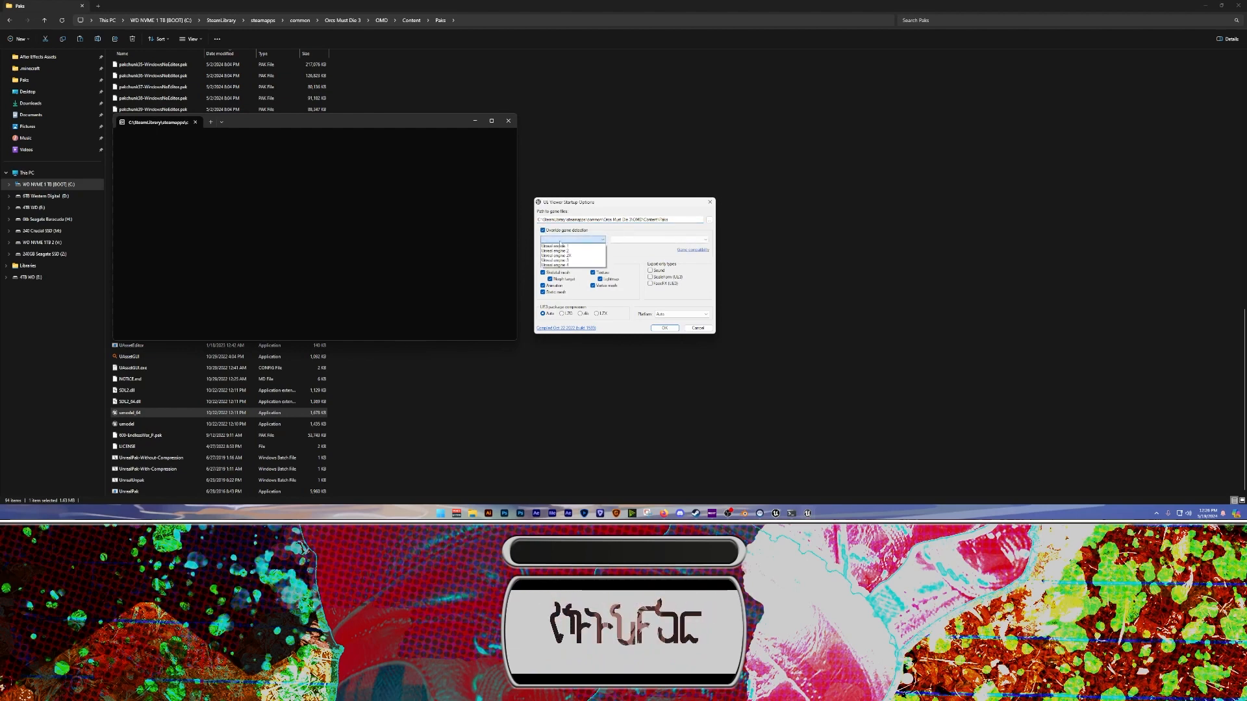
pyautogui.click(558, 264)
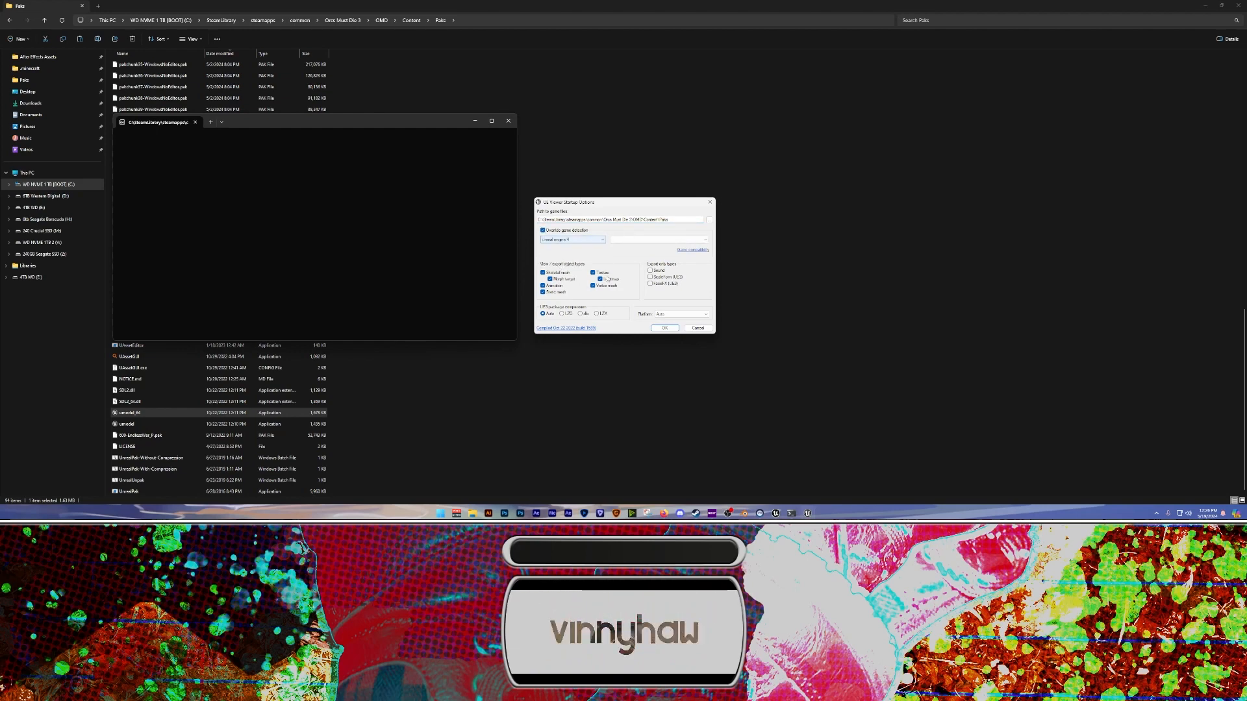
pyautogui.click(629, 240)
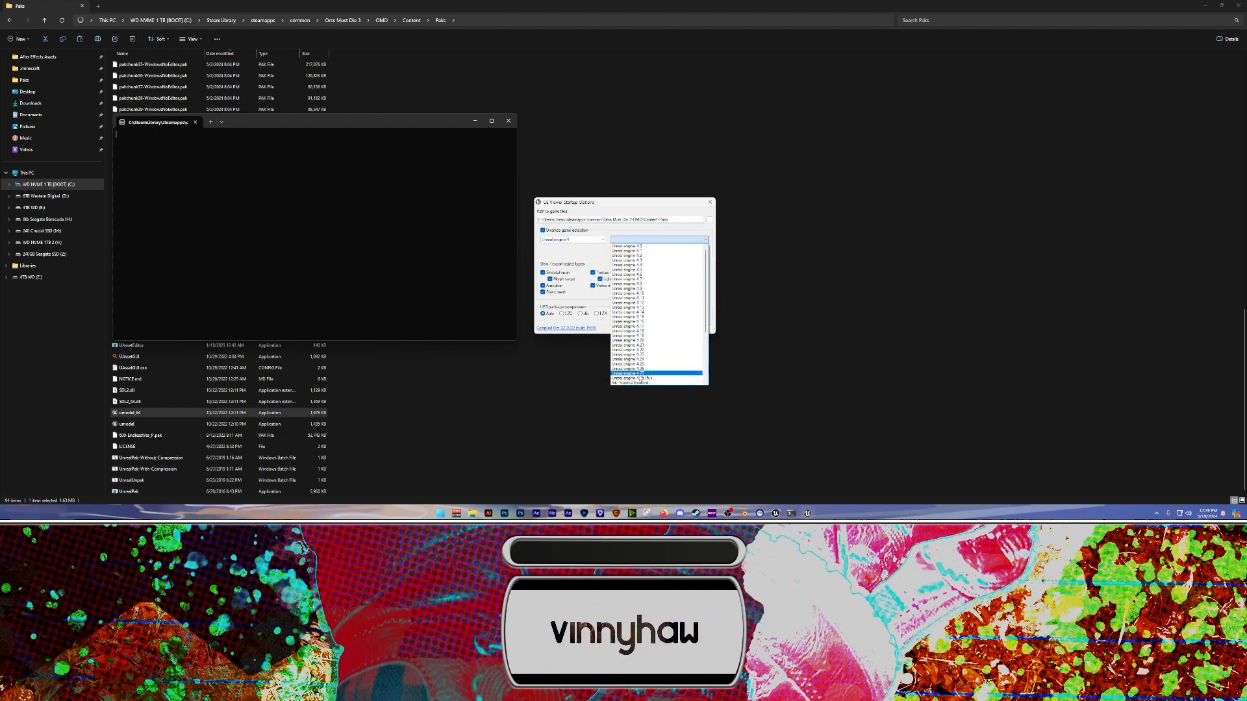
pyautogui.click(641, 374)
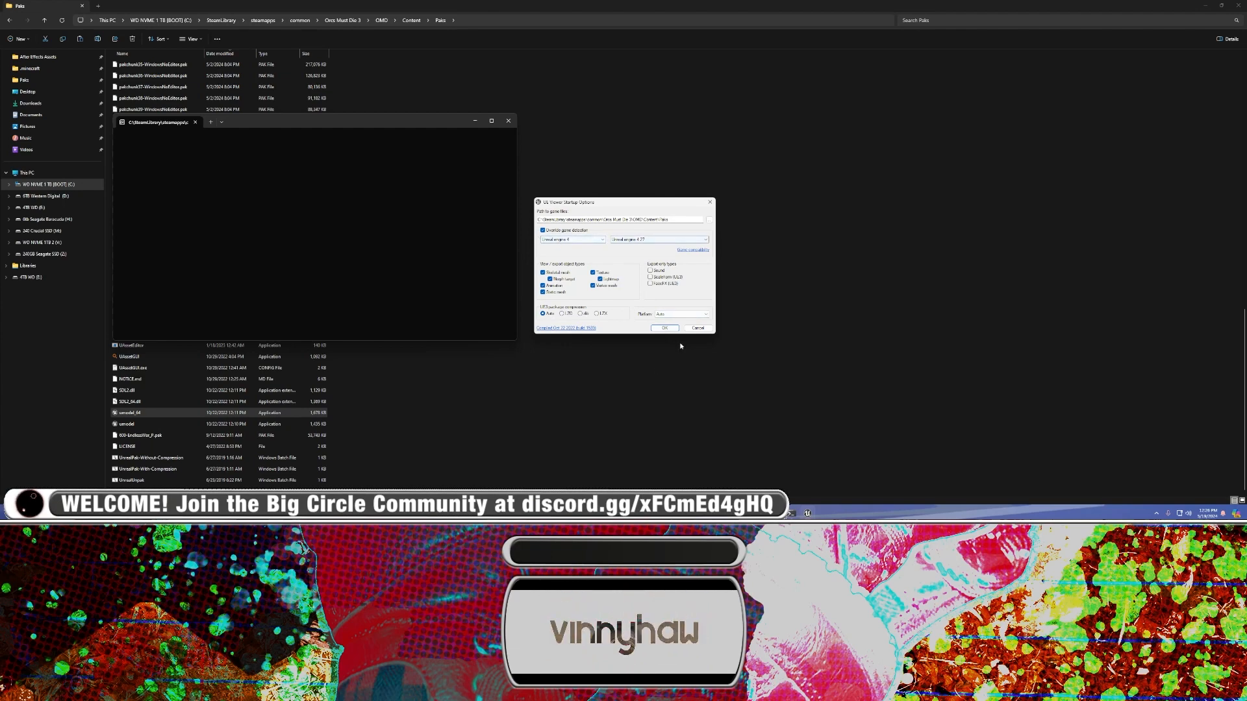
pyautogui.click(664, 328)
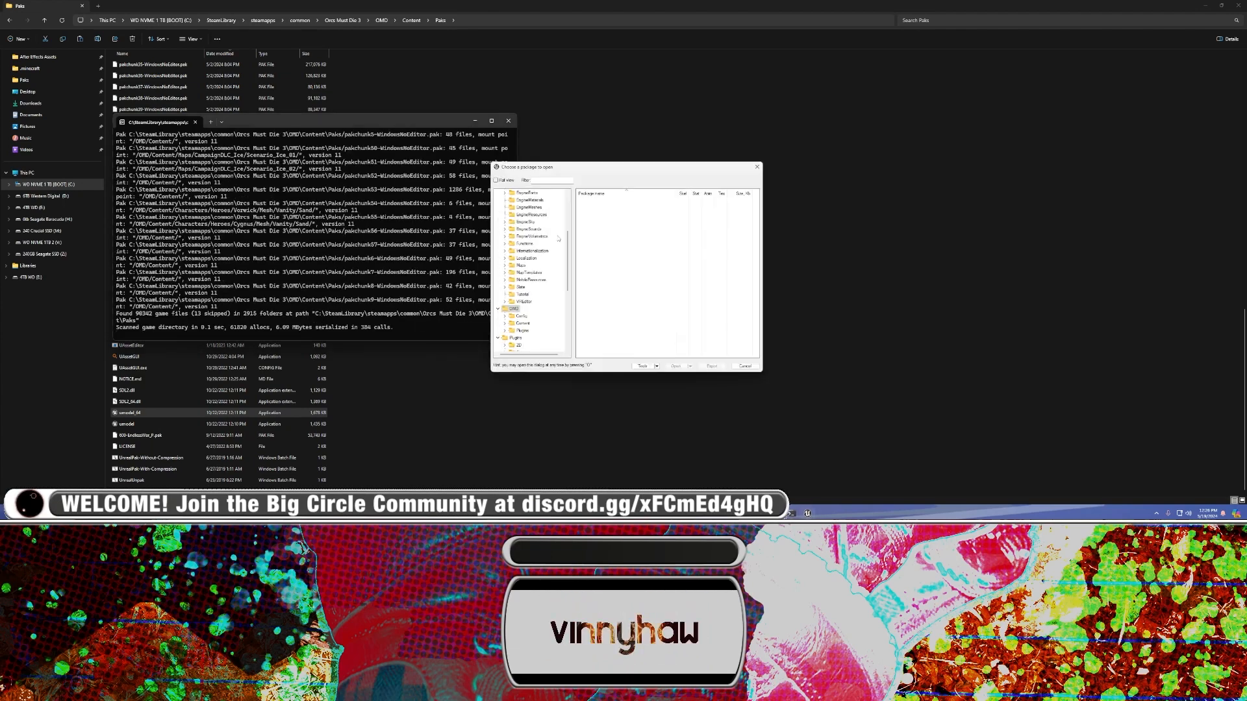
# Collapse the package tree and expand OMD, Content and Weapons, widening the package dialog to show the weapon folders
pyautogui.scroll(4, 558, 239)
pyautogui.click(498, 193)
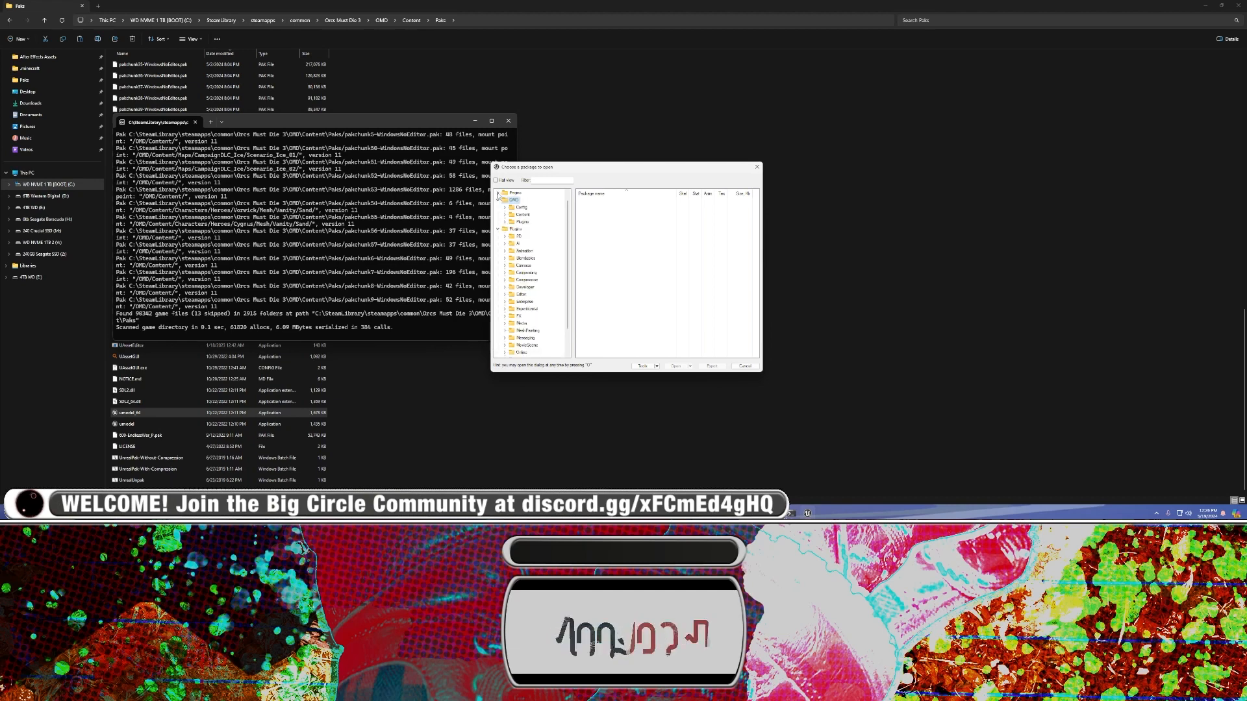
pyautogui.click(498, 201)
pyautogui.click(498, 208)
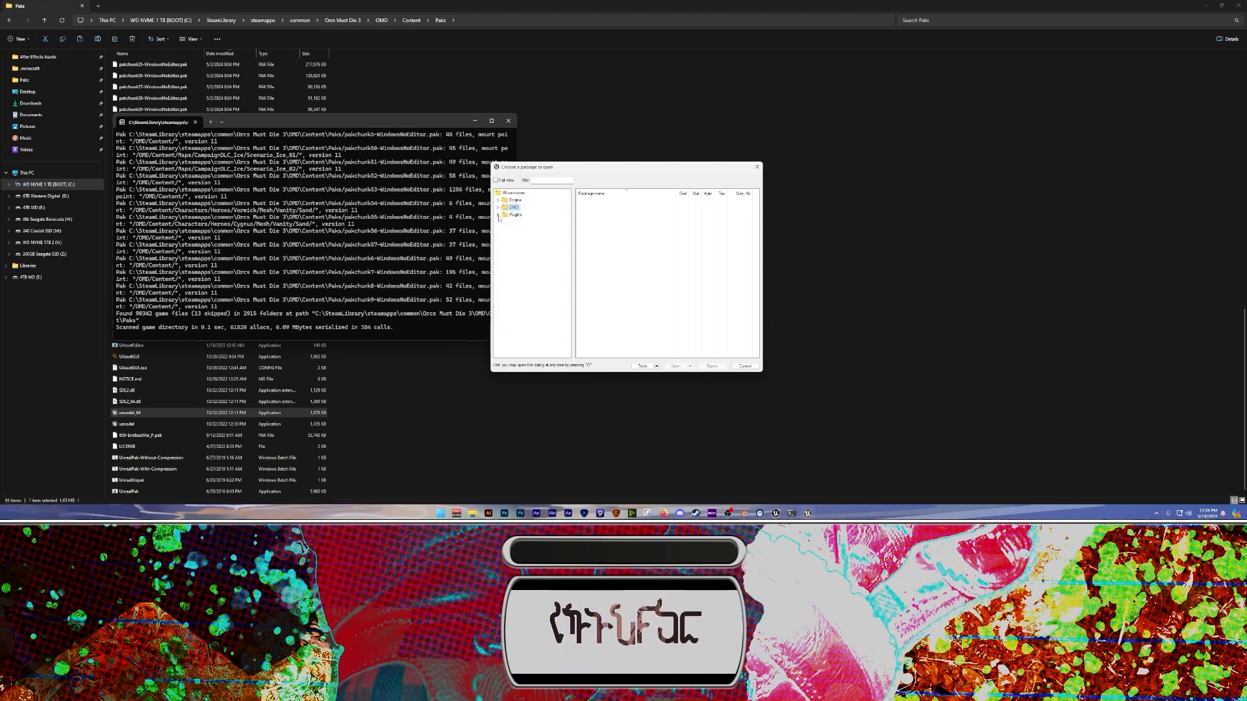
pyautogui.click(498, 208)
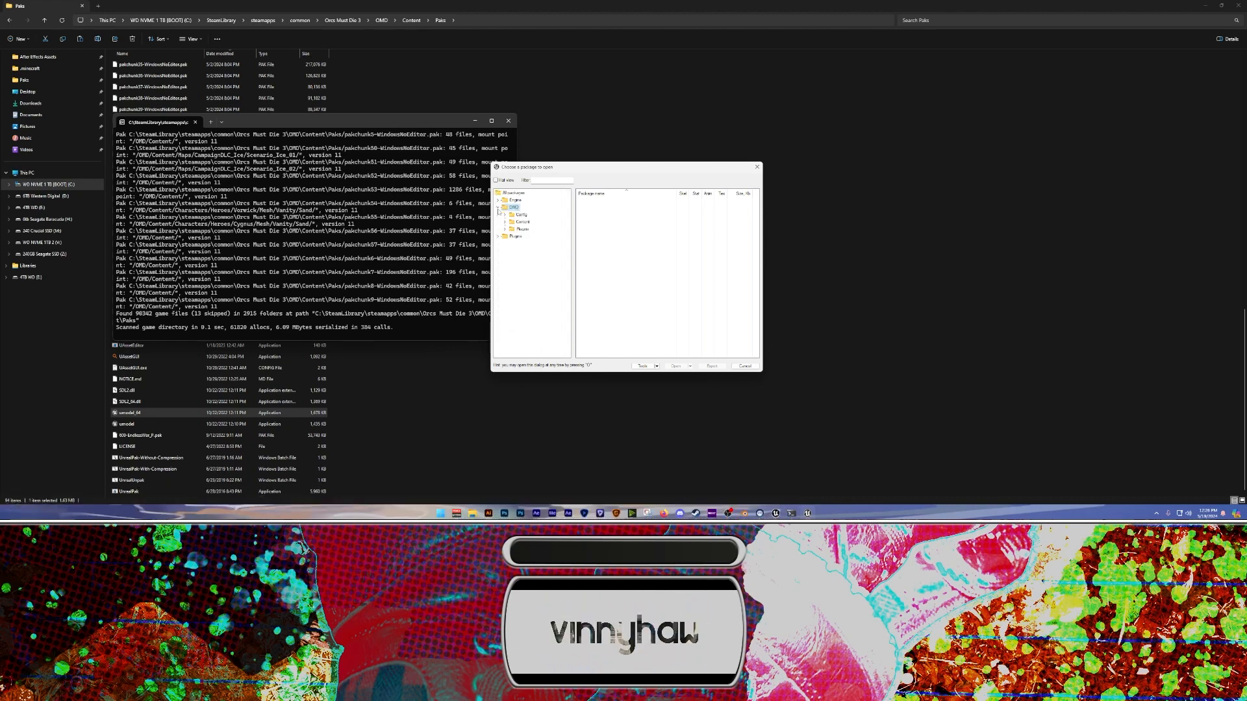
pyautogui.click(505, 222)
pyautogui.scroll(-2, 504, 226)
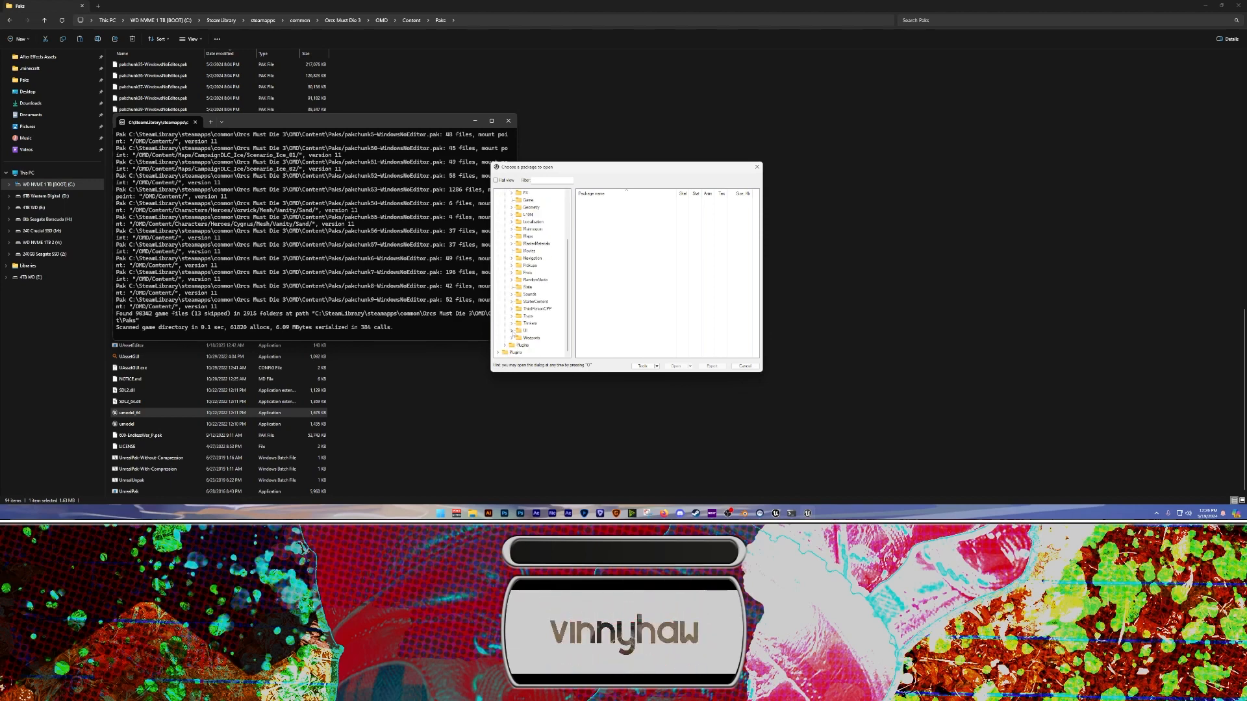
pyautogui.click(511, 337)
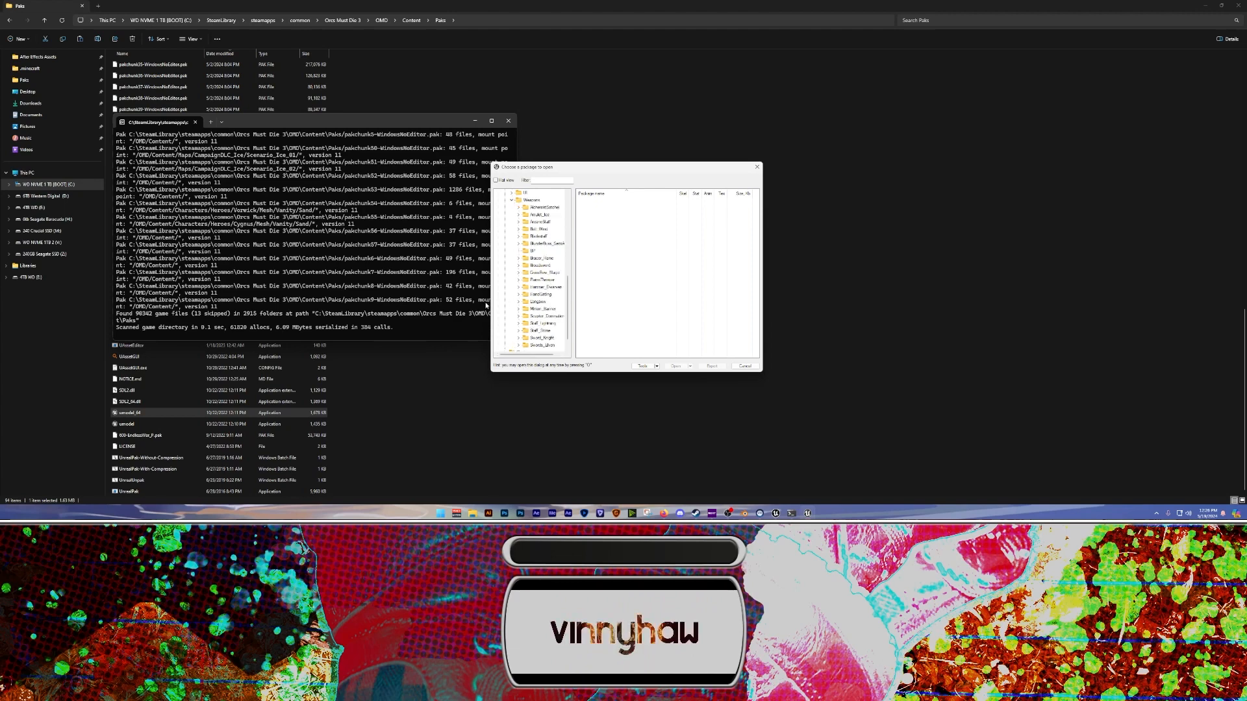
pyautogui.moveTo(490, 302); pyautogui.dragTo(428, 300)
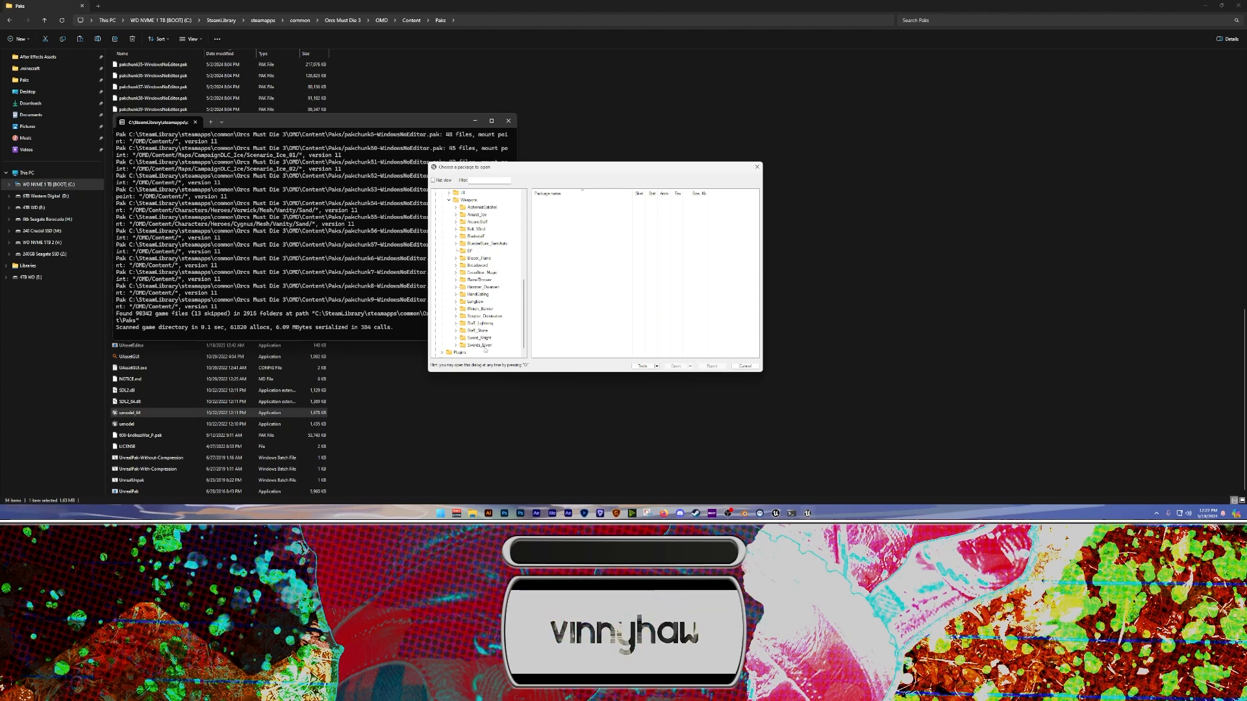
# Open the Sword_Elven_SKM.uasset package from the Mesh folder inside Swords_Elven
pyautogui.click(478, 344)
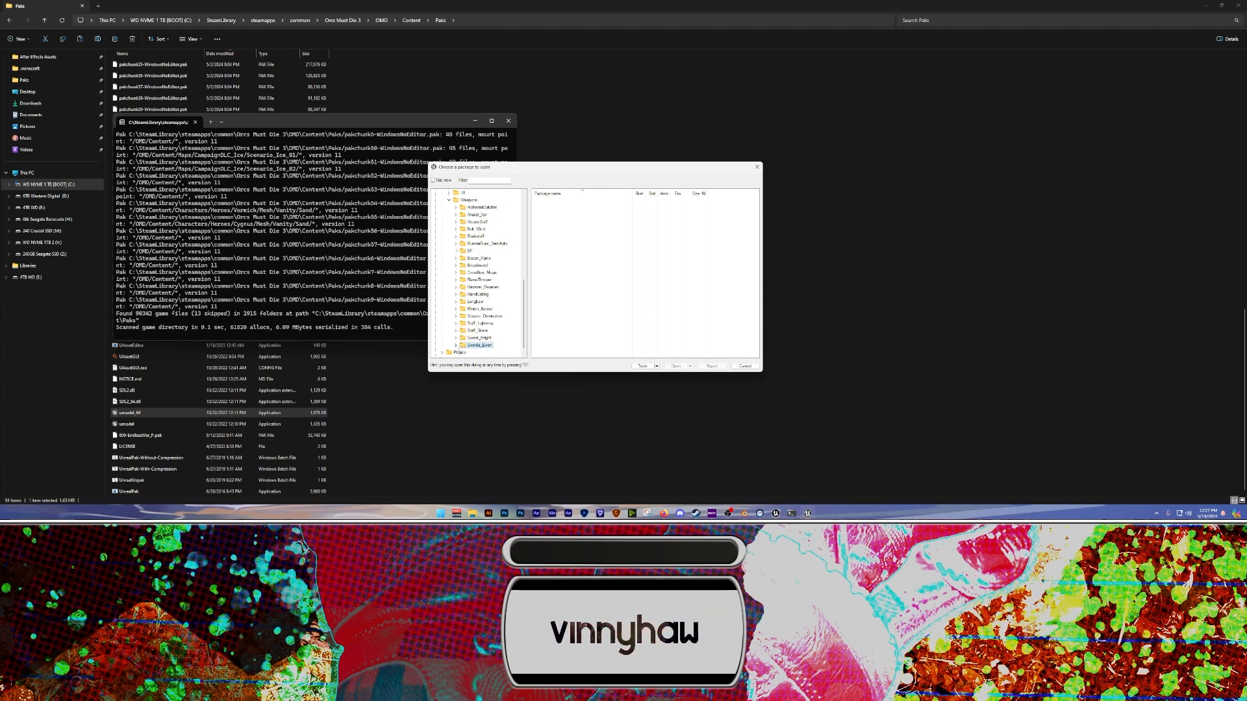
pyautogui.click(456, 347)
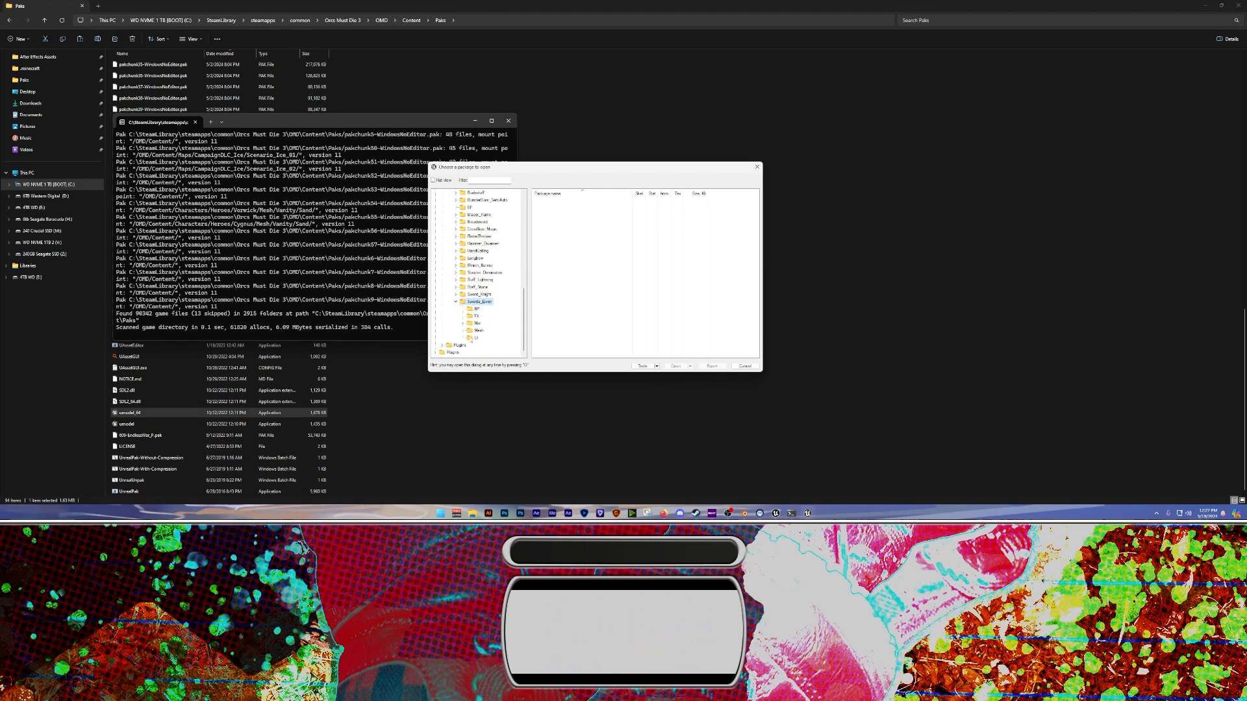
pyautogui.click(478, 330)
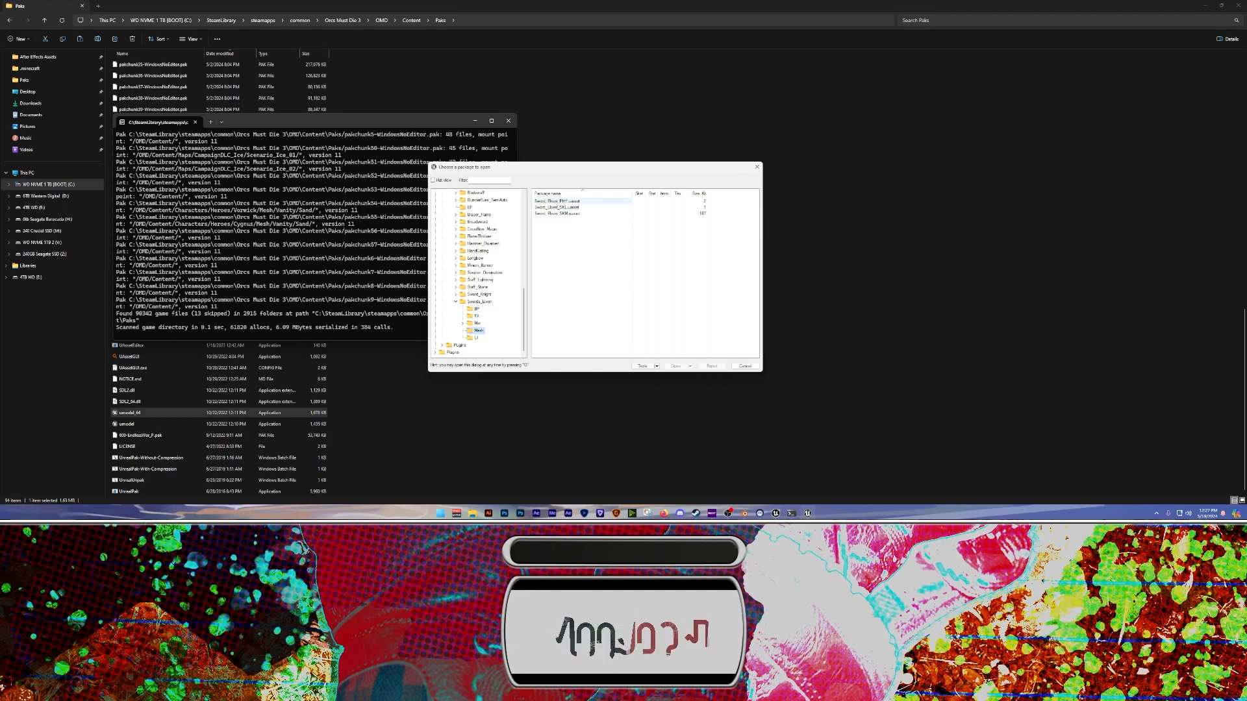
pyautogui.doubleClick(563, 214)
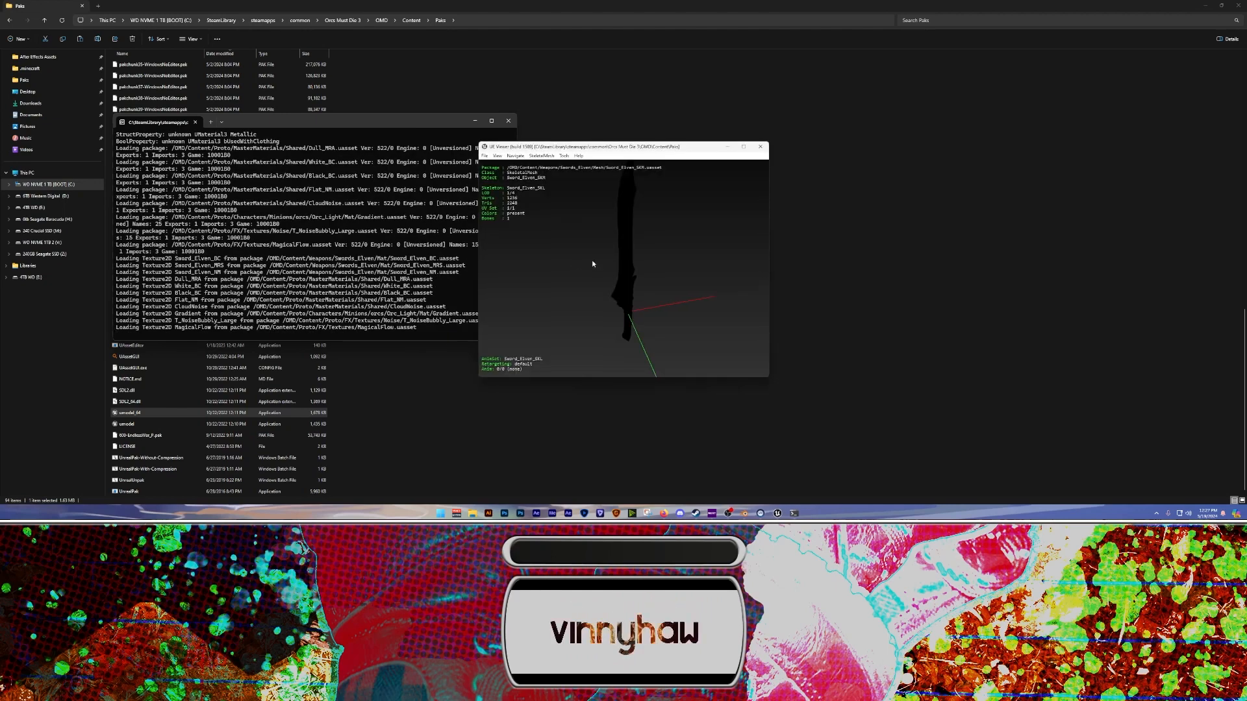
# Colorize the materials of the elven sword mesh and inspect the model from different angles
pyautogui.moveTo(611, 259)
pyautogui.mouseDown()
pyautogui.moveTo(492, 260)
pyautogui.moveTo(597, 263)
pyautogui.mouseUp()
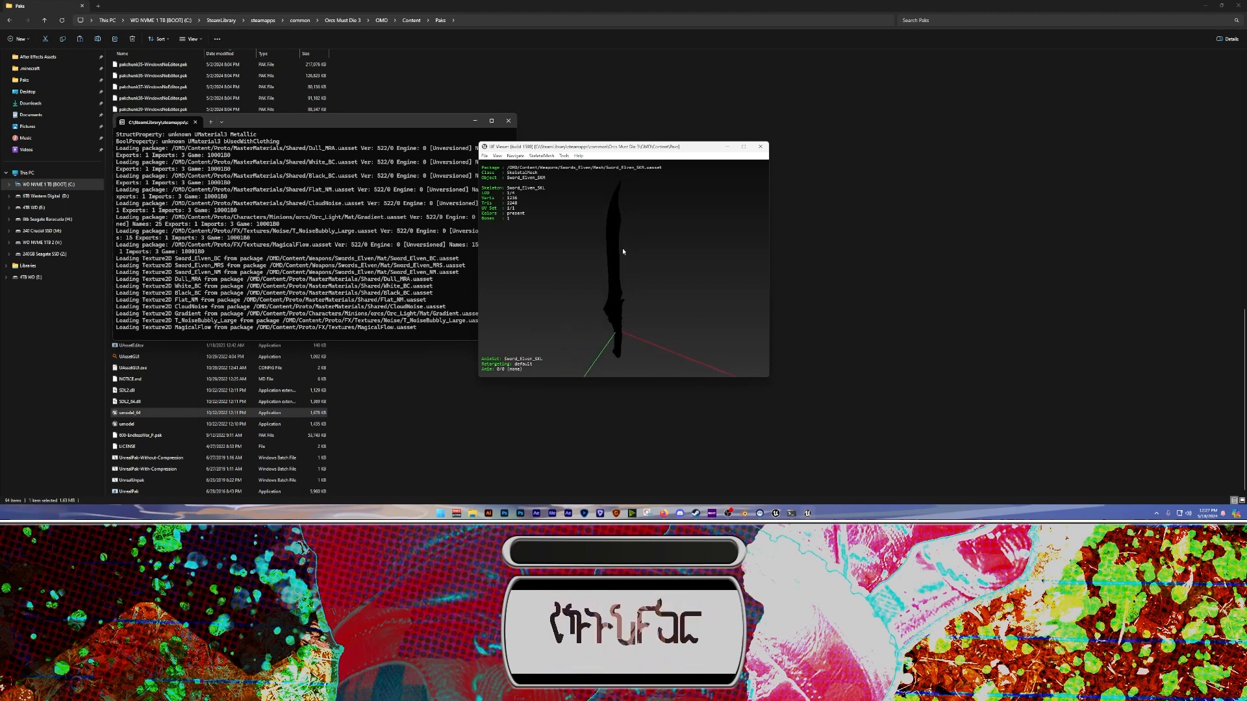
pyautogui.press('m')
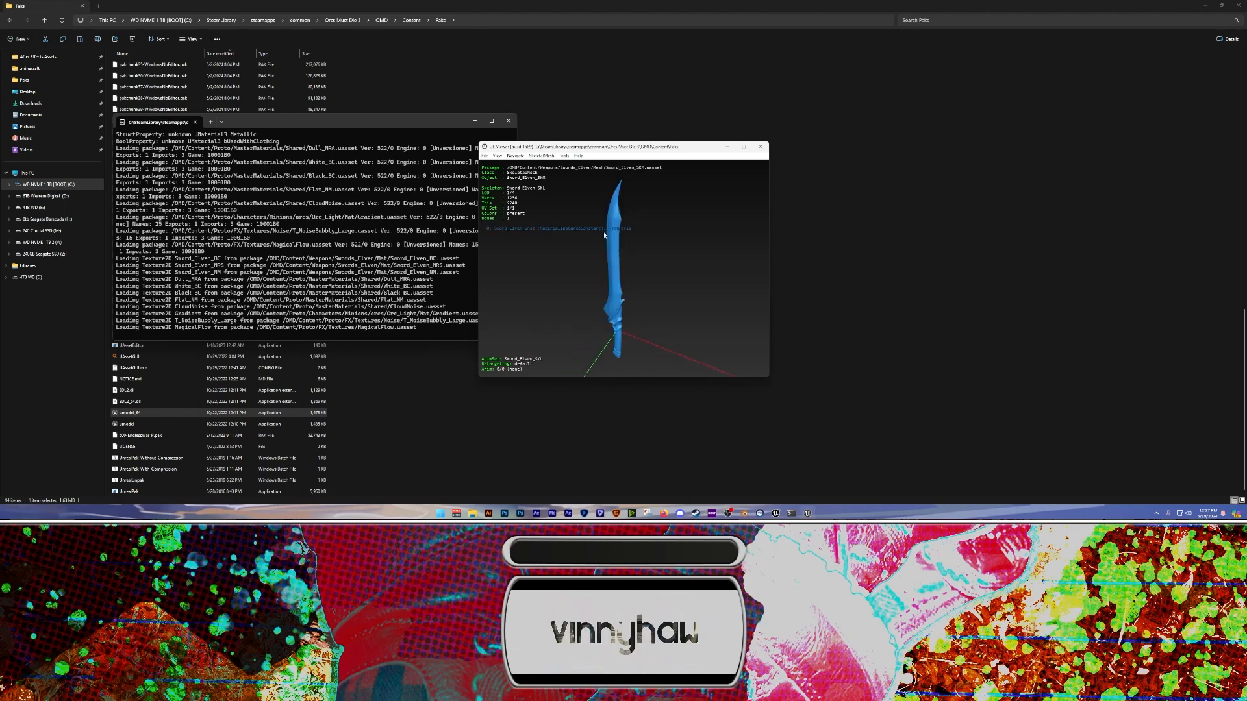
pyautogui.moveTo(622, 251)
pyautogui.mouseDown()
pyautogui.moveTo(596, 267)
pyautogui.moveTo(606, 265)
pyautogui.mouseUp()
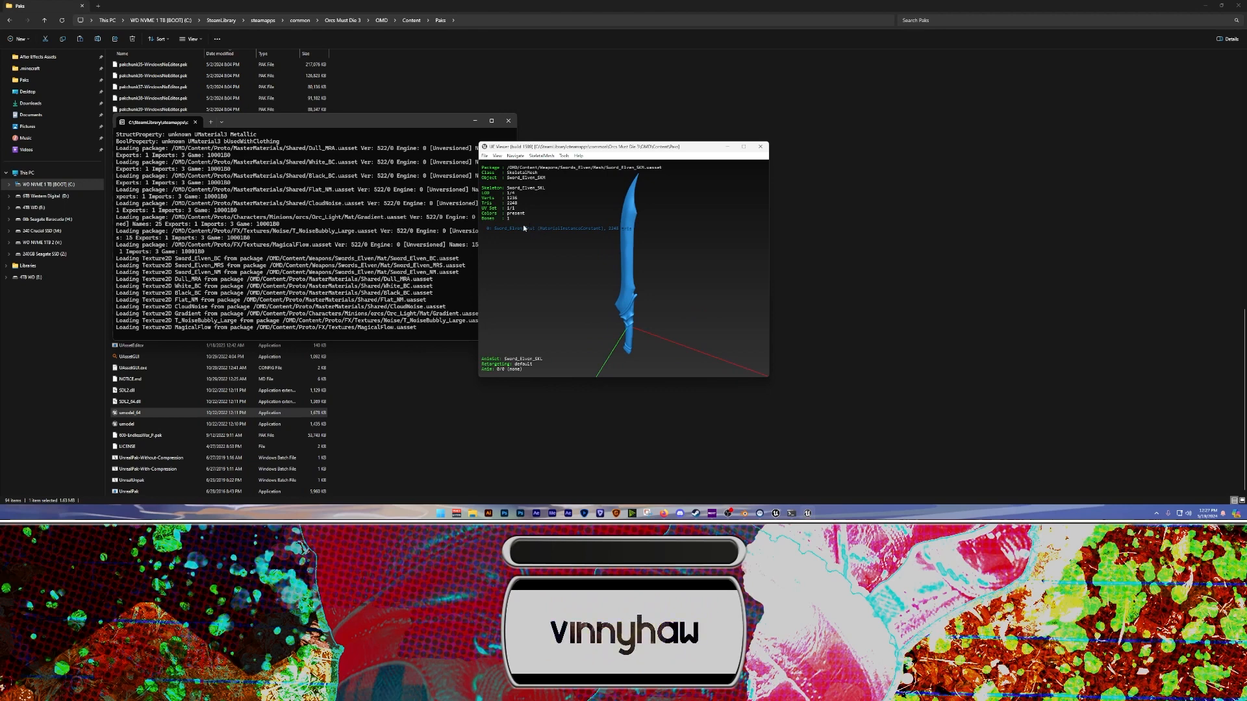
pyautogui.moveTo(538, 241); pyautogui.dragTo(536, 235)
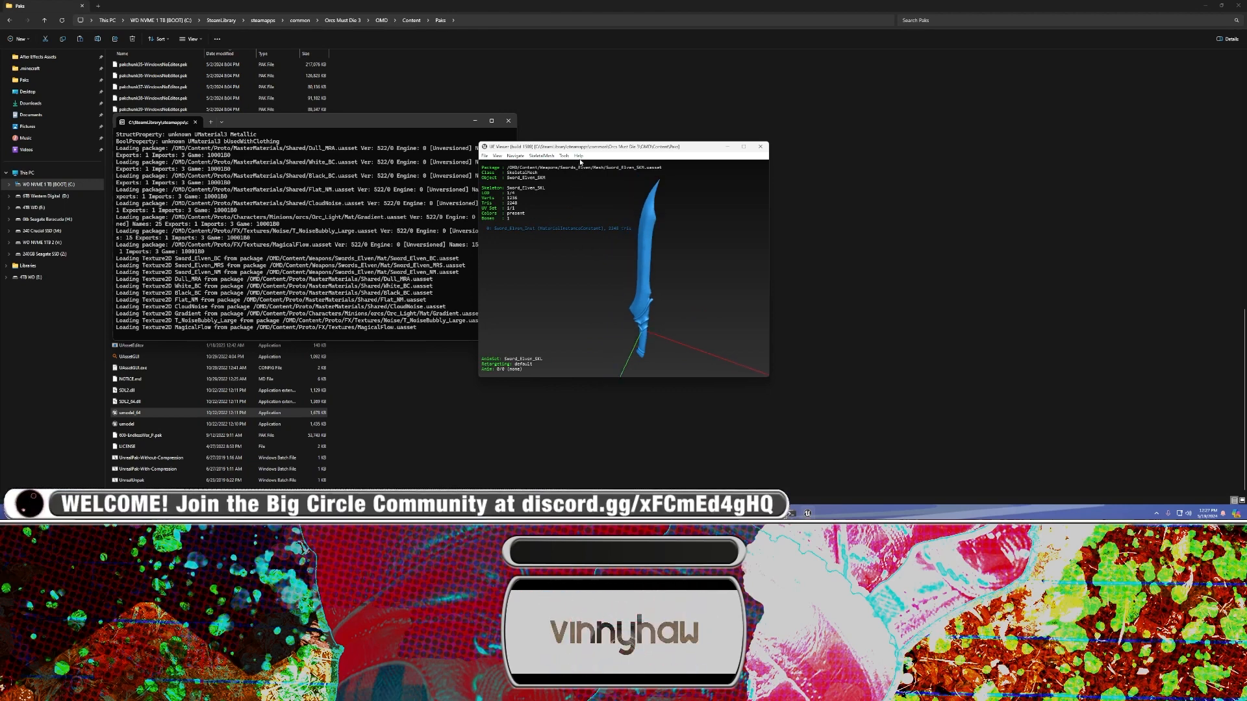
# Show the viewer's keyboard shortcut list over the sword model and hide it again
pyautogui.click(579, 157)
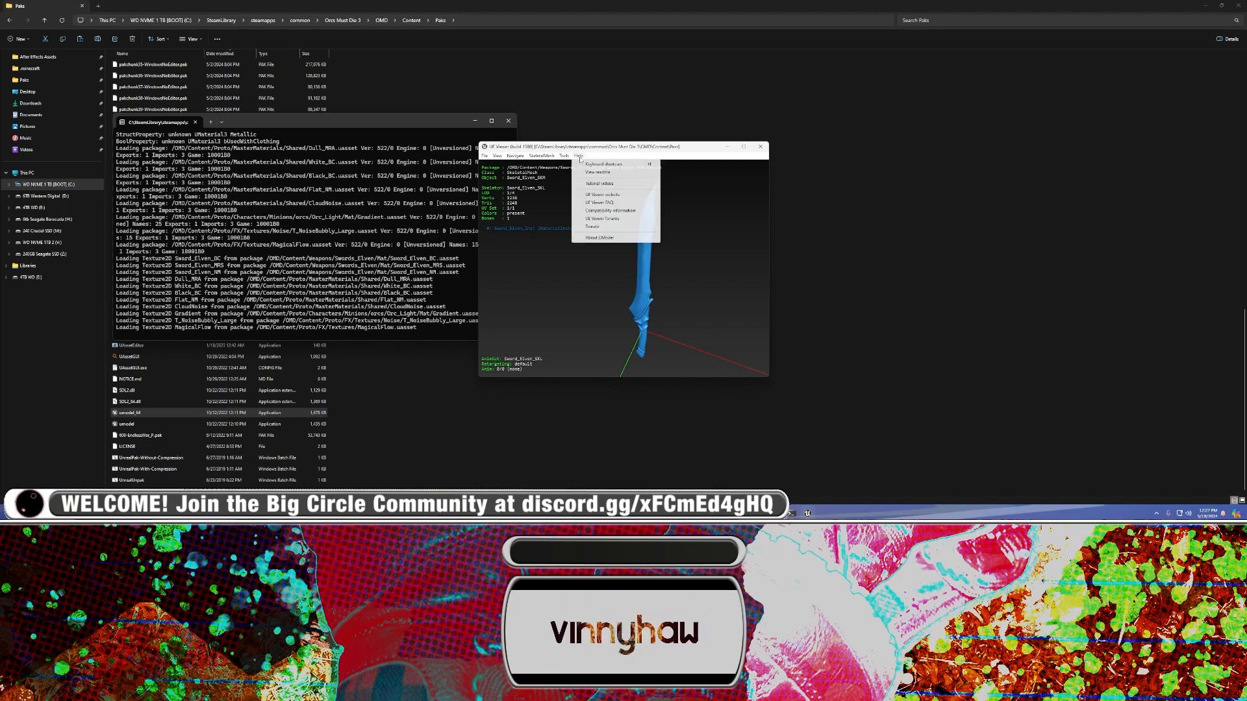
pyautogui.click(600, 165)
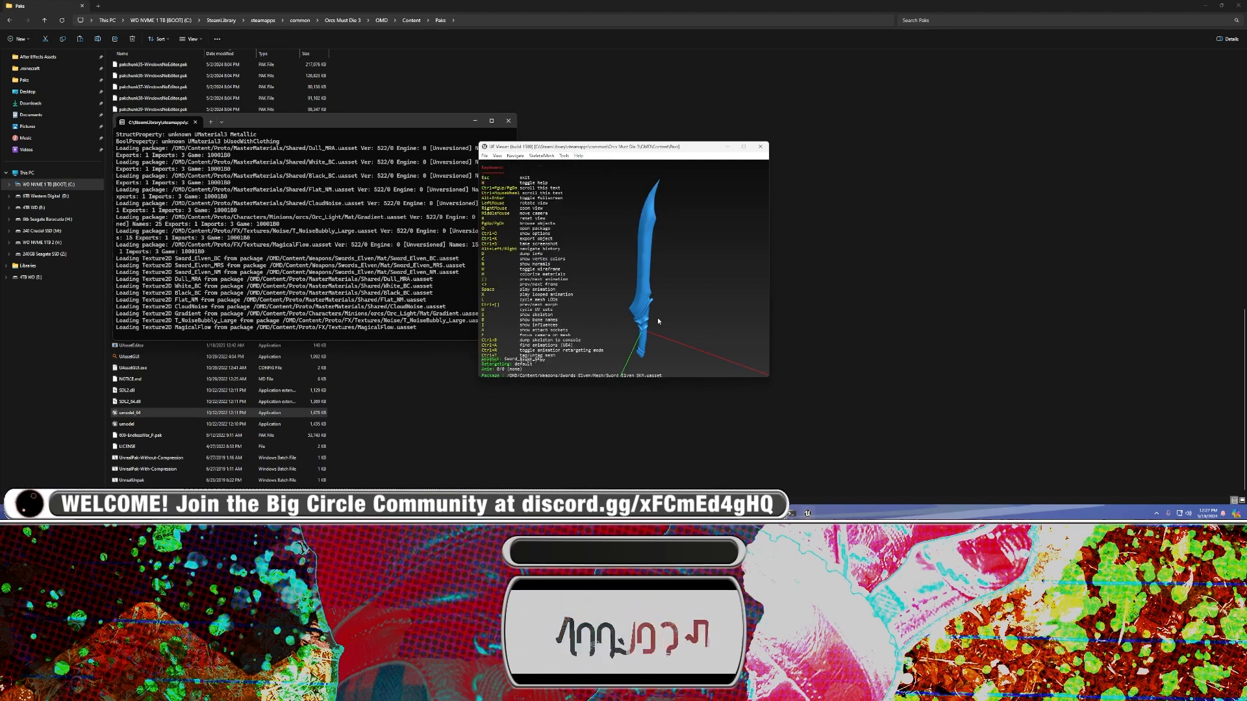
pyautogui.click(578, 156)
pyautogui.click(600, 165)
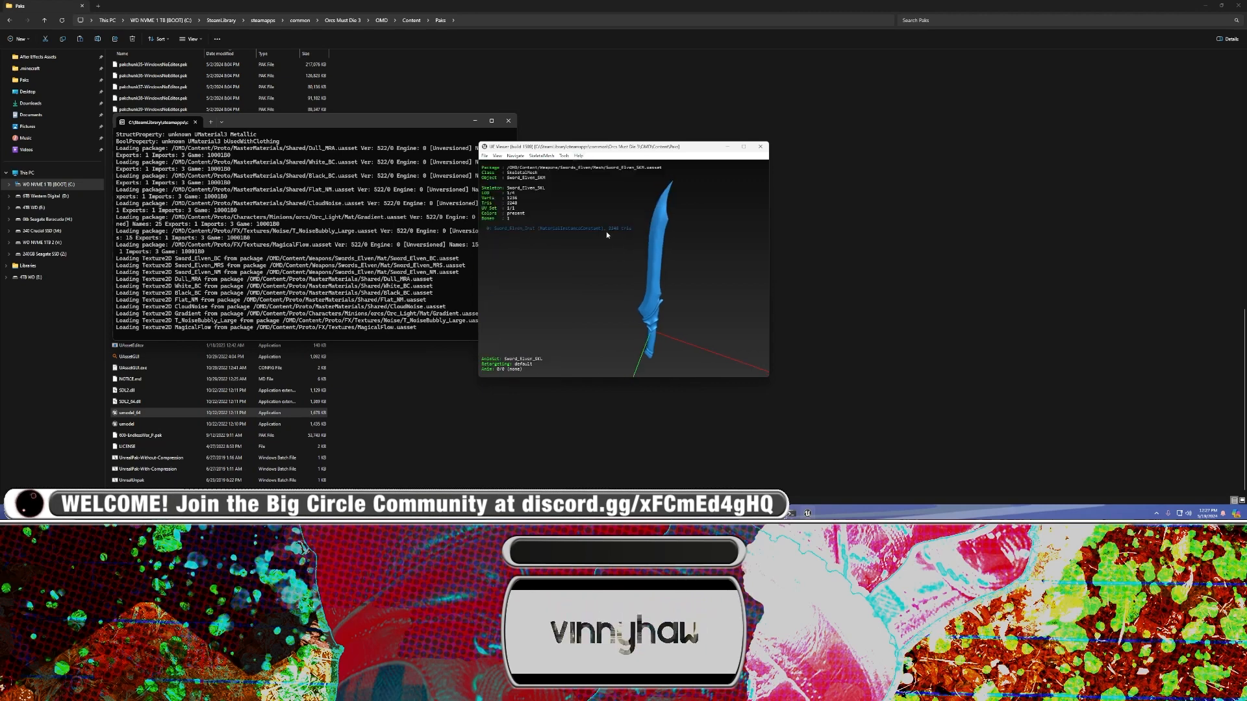
# Export the elven sword skeletal mesh to the UmodelExport folder with the default export options
pyautogui.moveTo(605, 211); pyautogui.dragTo(628, 212)
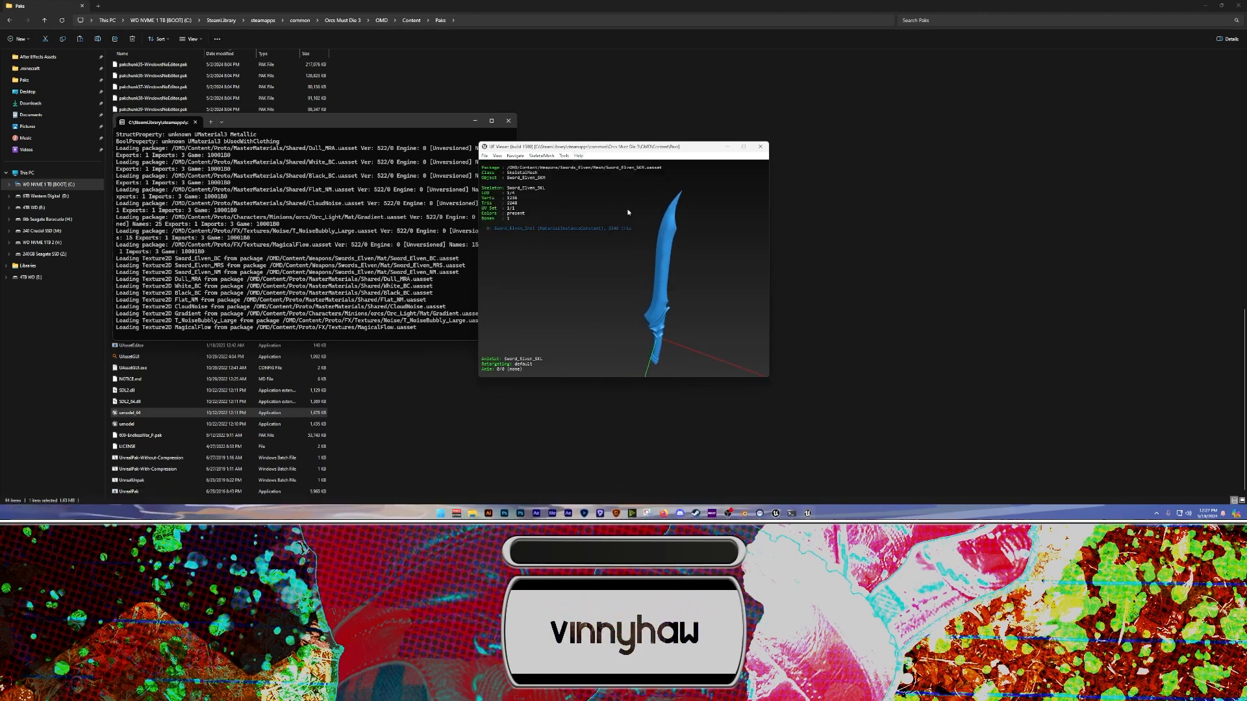
pyautogui.click(563, 157)
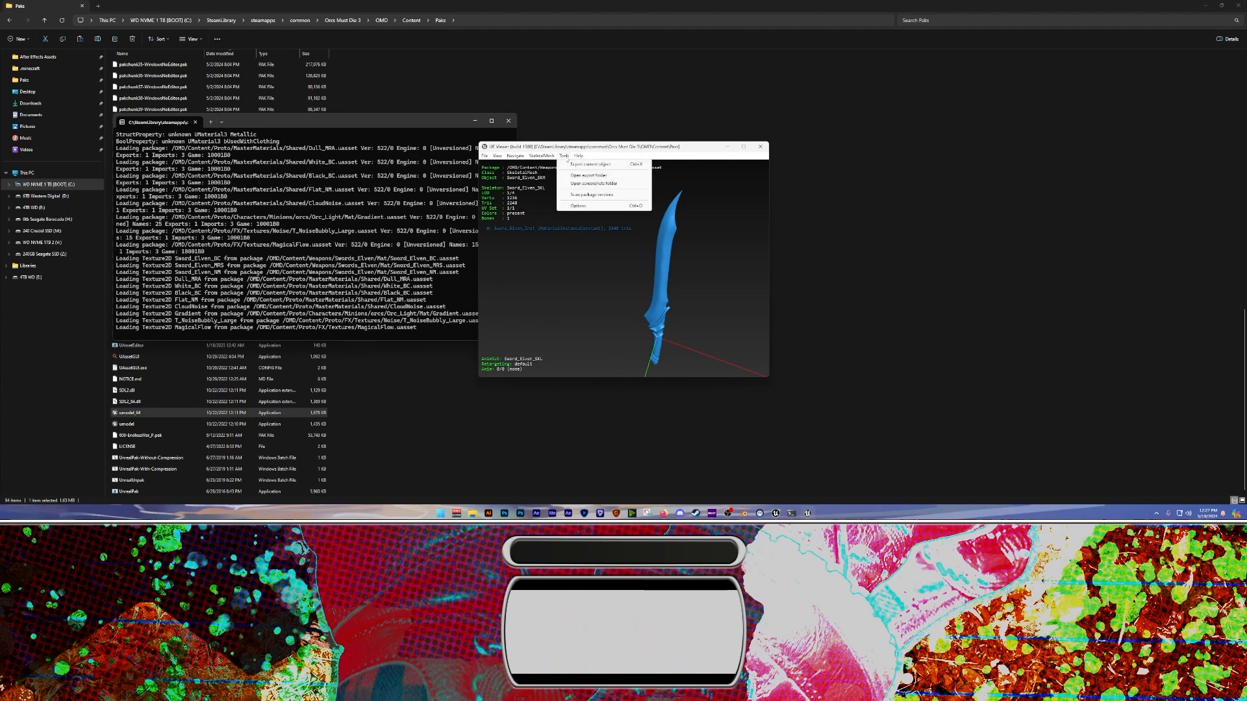
pyautogui.click(589, 164)
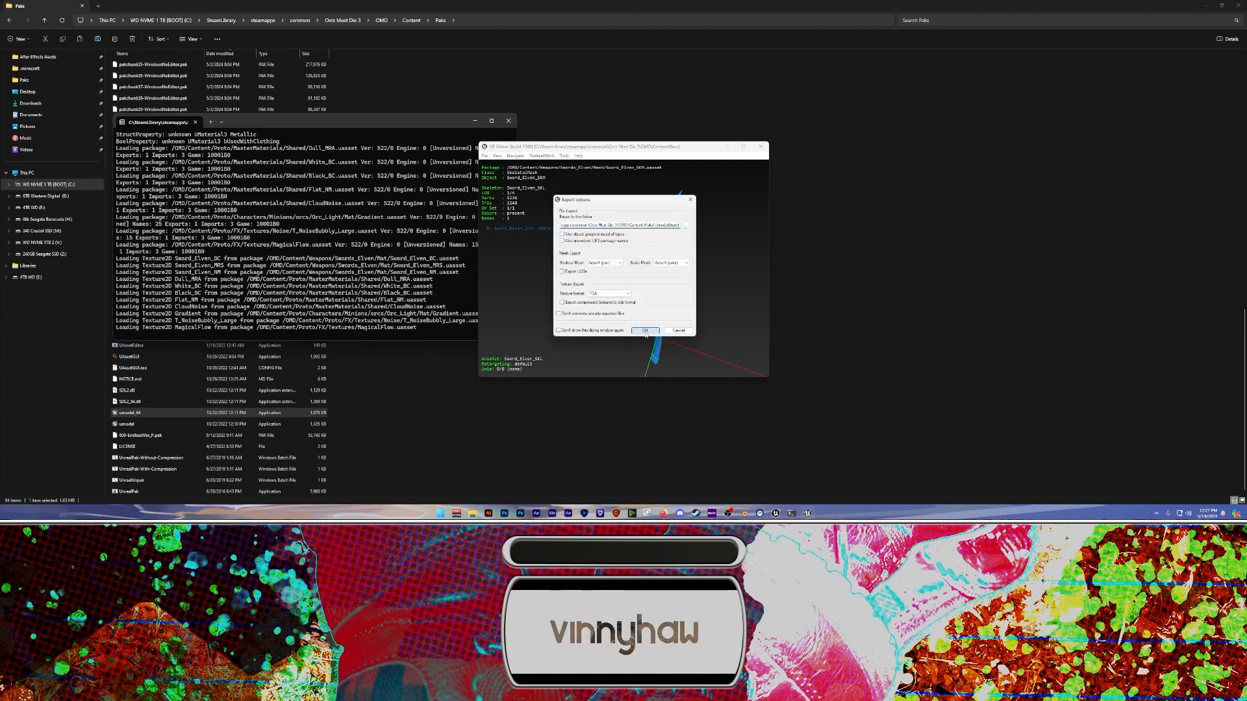
pyautogui.click(644, 328)
# Switch to File Explorer and locate the UmodelExport folder in the Paks folder
pyautogui.click(434, 396)
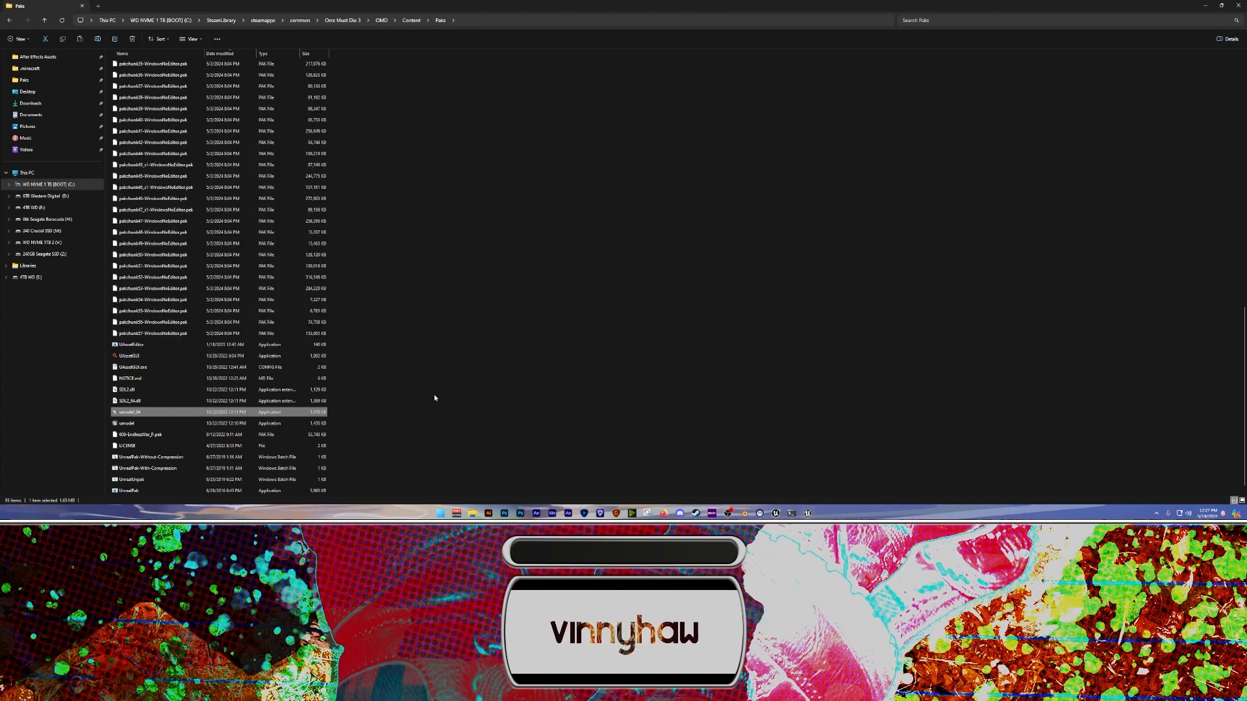
pyautogui.scroll(7, 447, 195)
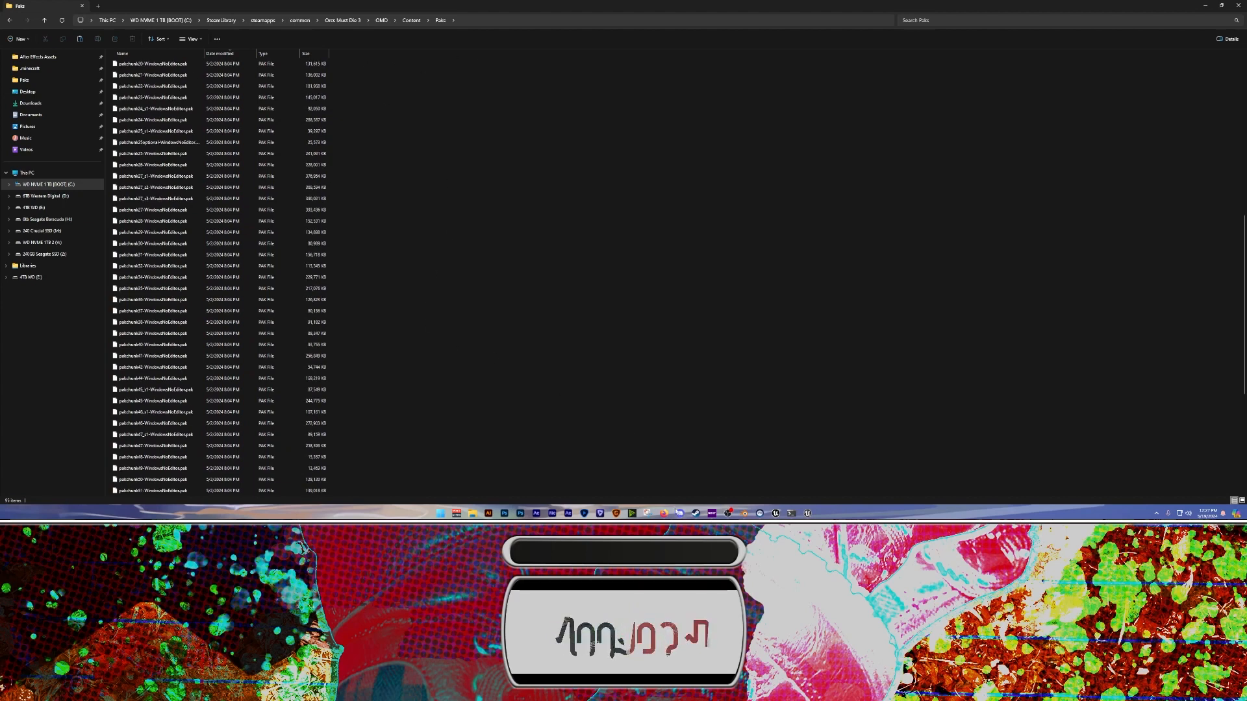
pyautogui.scroll(-7, 450, 394)
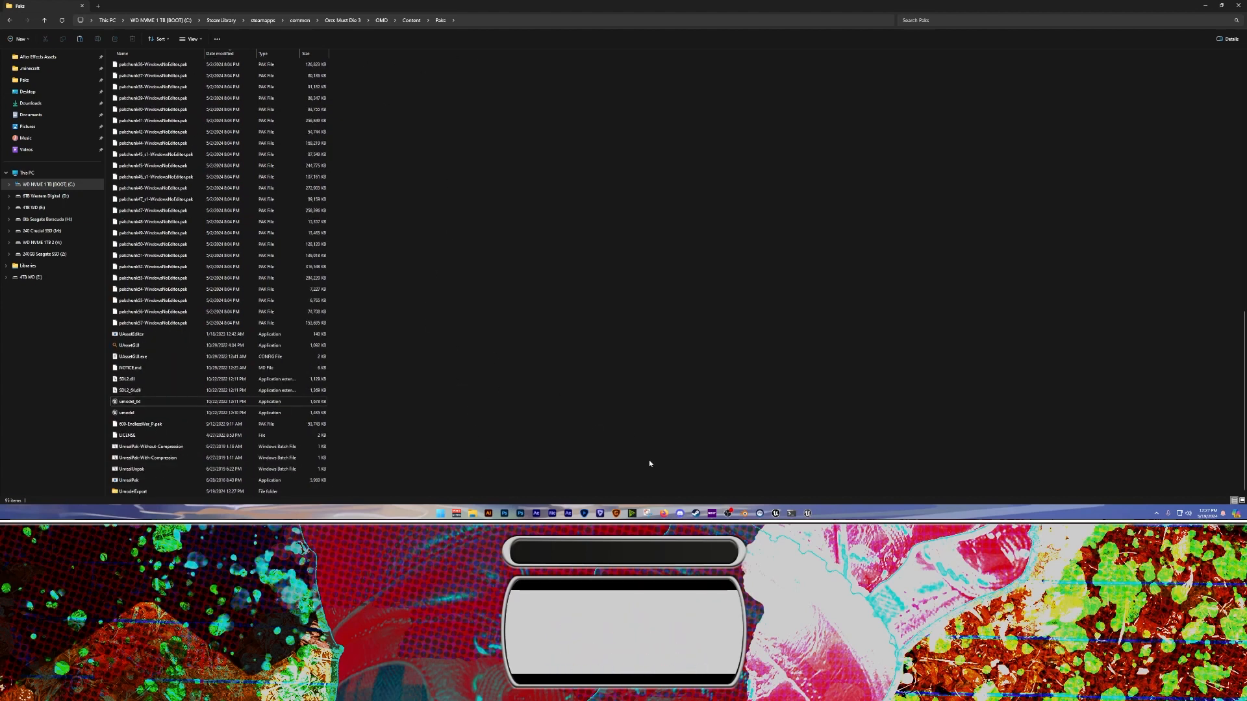
# Switch back to Umodel, check the destination folder path in the export options and cancel the dialog
pyautogui.click(808, 515)
pyautogui.click(565, 155)
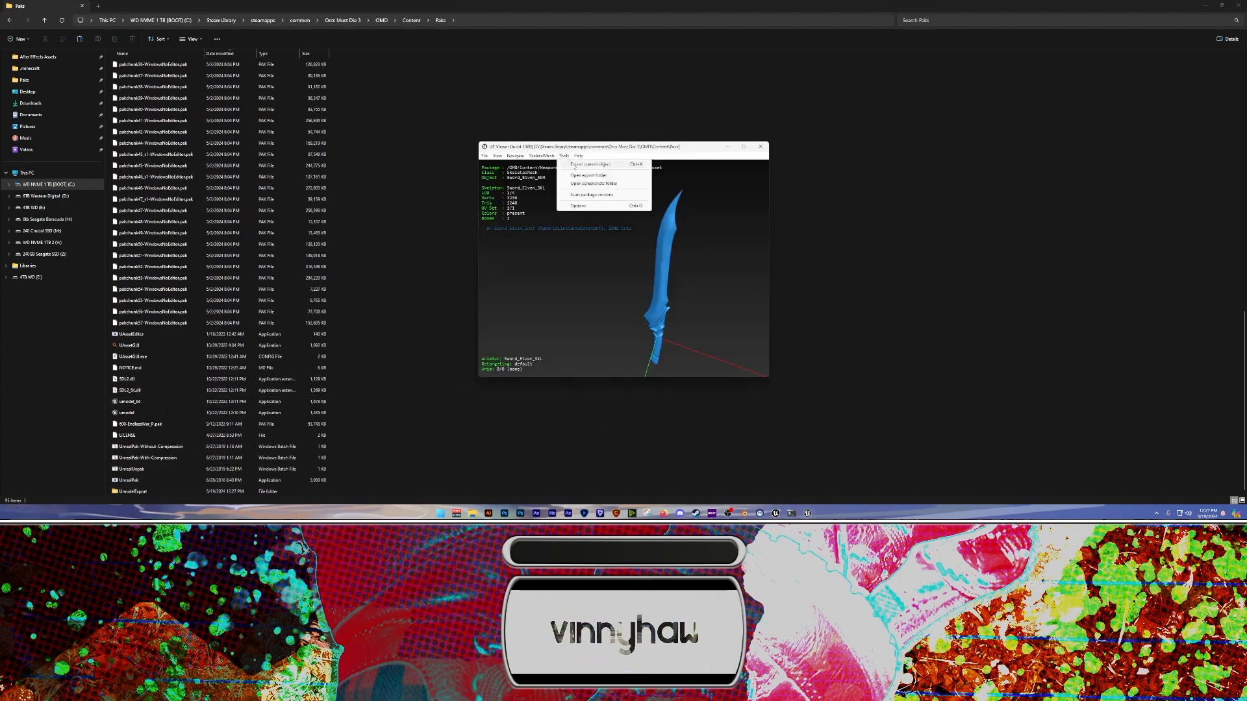
pyautogui.click(575, 167)
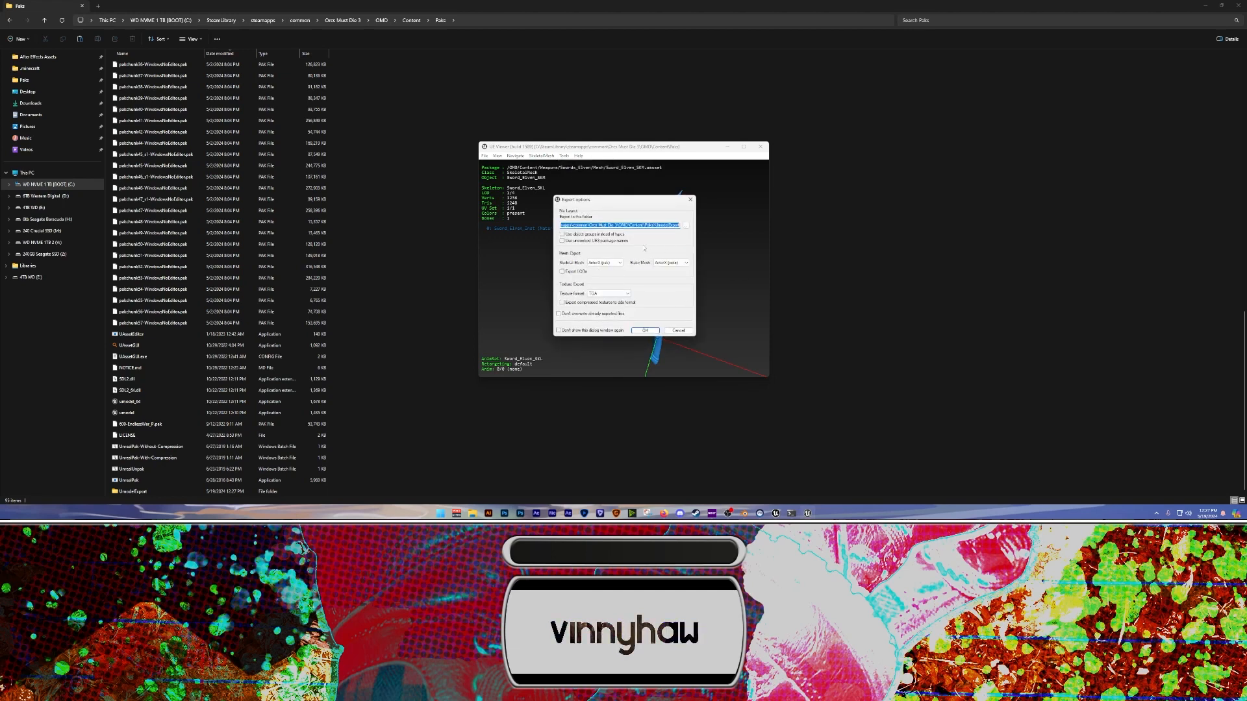
pyautogui.moveTo(593, 227); pyautogui.dragTo(679, 227)
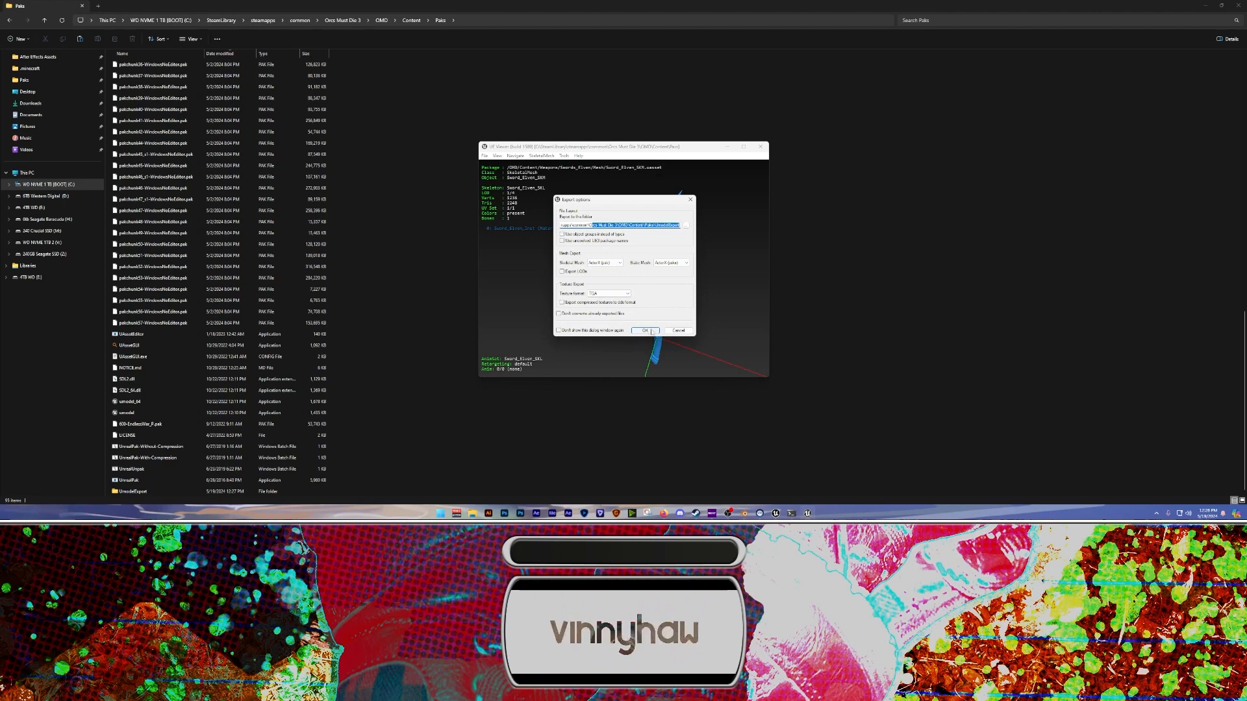
pyautogui.click(676, 332)
# Switch to File Explorer, open UmodelExport, Weapons, Swords_Elven and Mesh, and locate the exported Sword_Elven_SKM.psk file
pyautogui.click(394, 378)
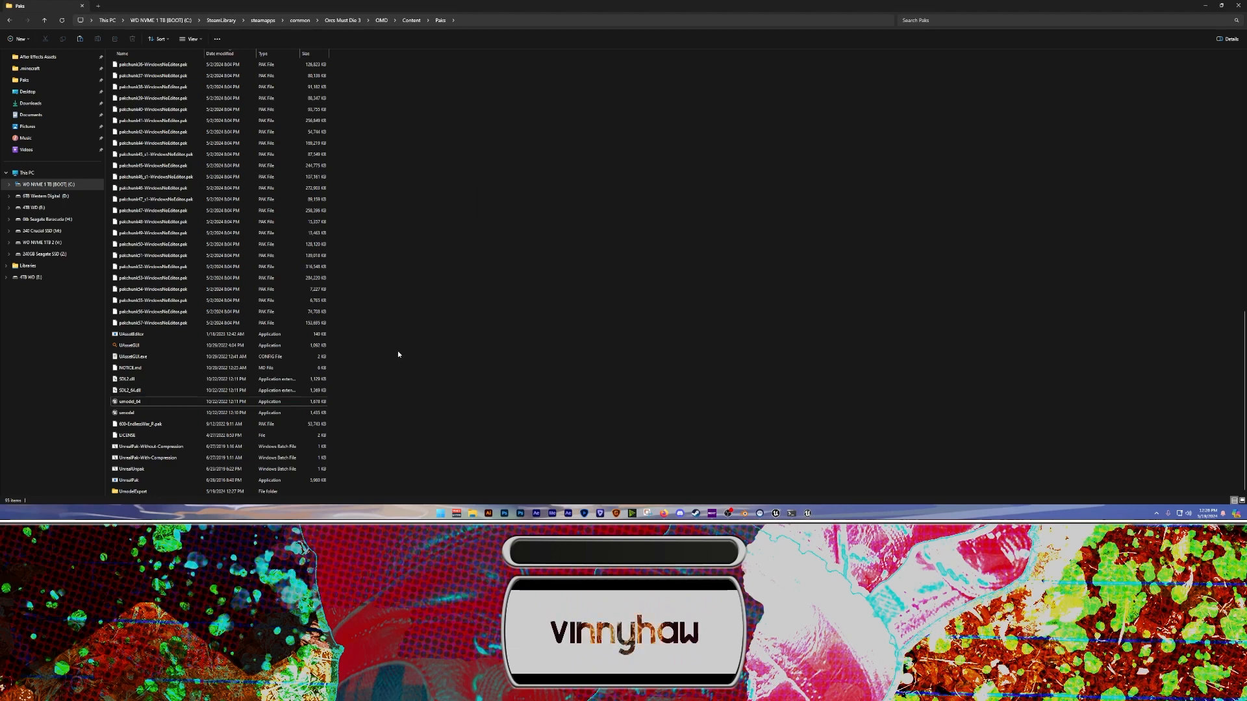
pyautogui.doubleClick(130, 492)
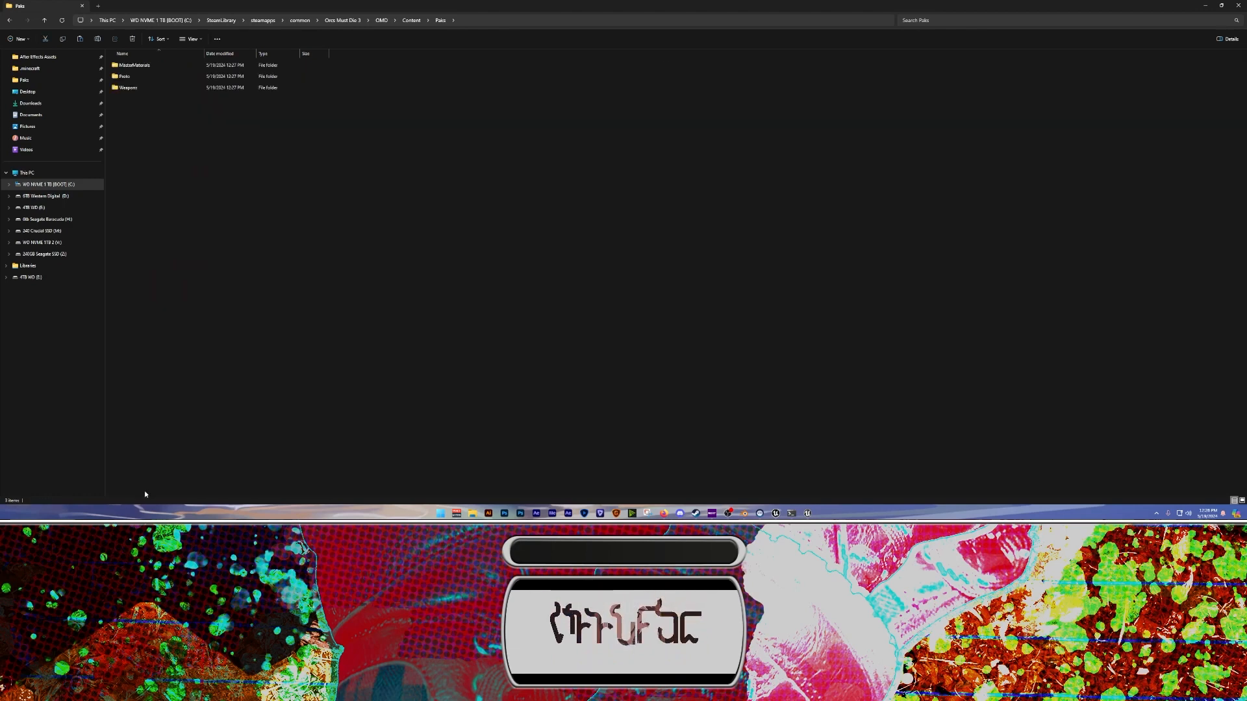
pyautogui.doubleClick(127, 87)
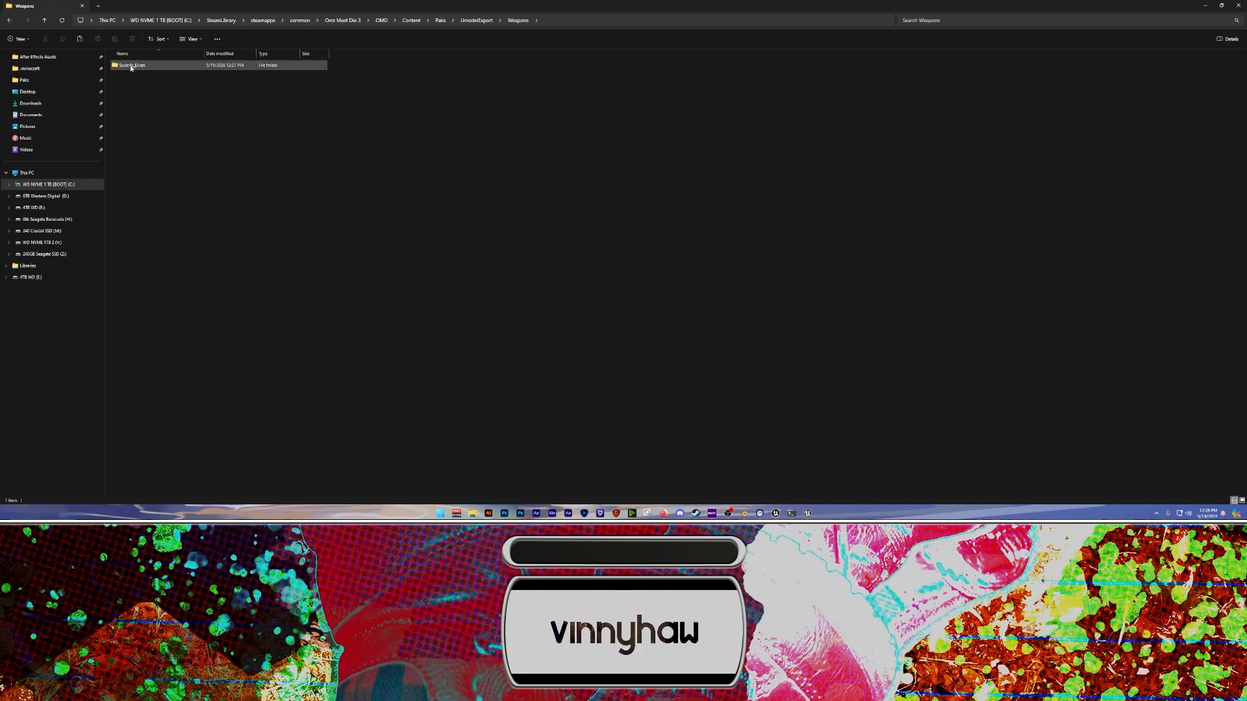
pyautogui.doubleClick(130, 64)
pyautogui.doubleClick(131, 79)
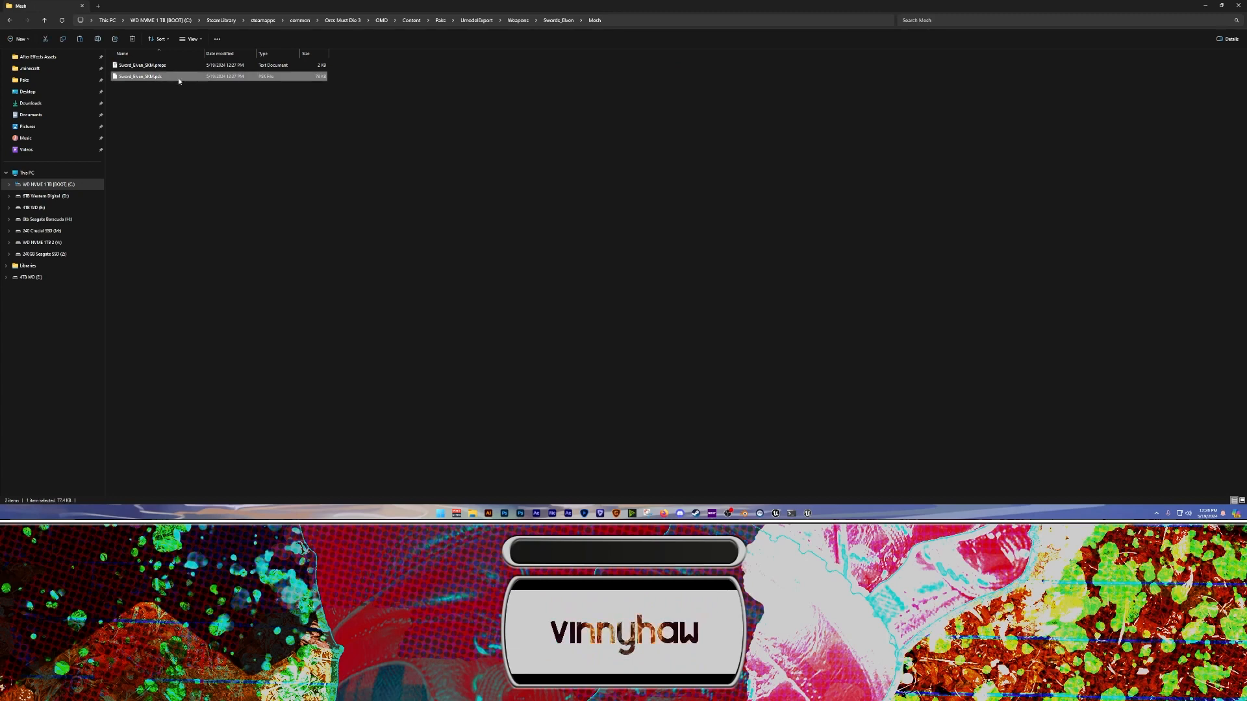
# Go back up from the exported Mesh folder to the Paks folder
pyautogui.hotkey('alt', 'Up')
pyautogui.hotkey('alt', 'Up')
pyautogui.hotkey('alt', 'Up')
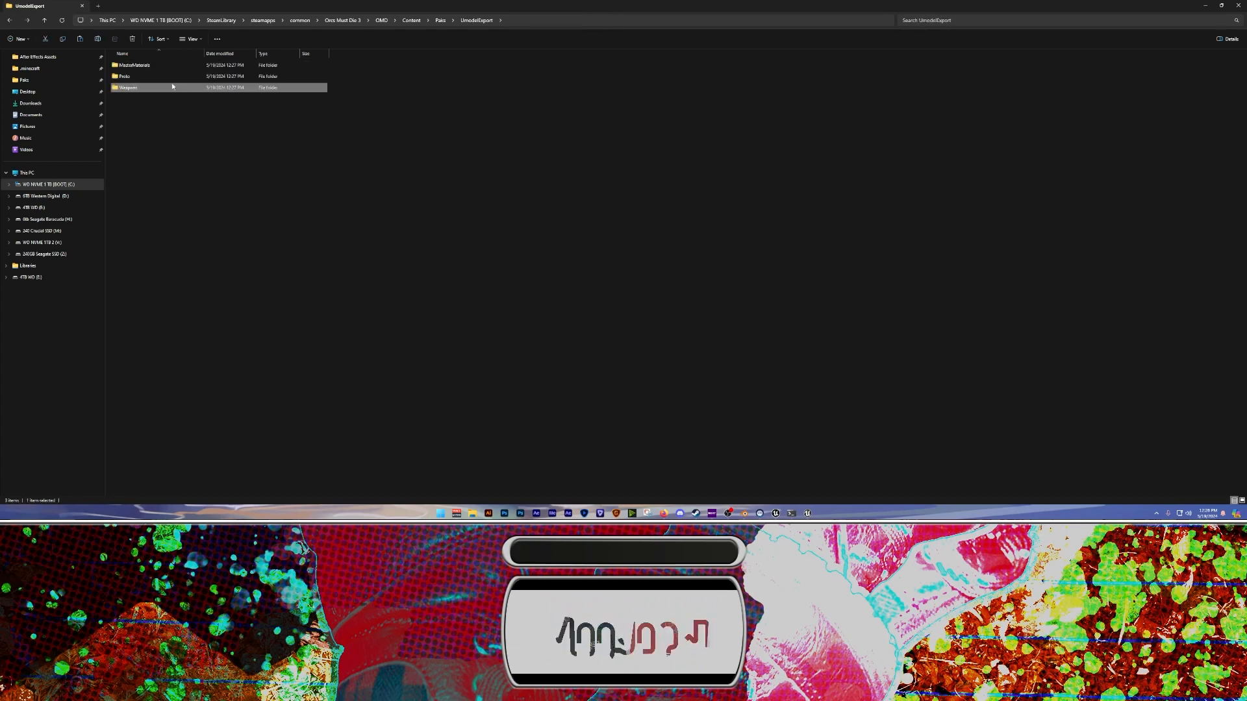
pyautogui.hotkey('alt', 'Up')
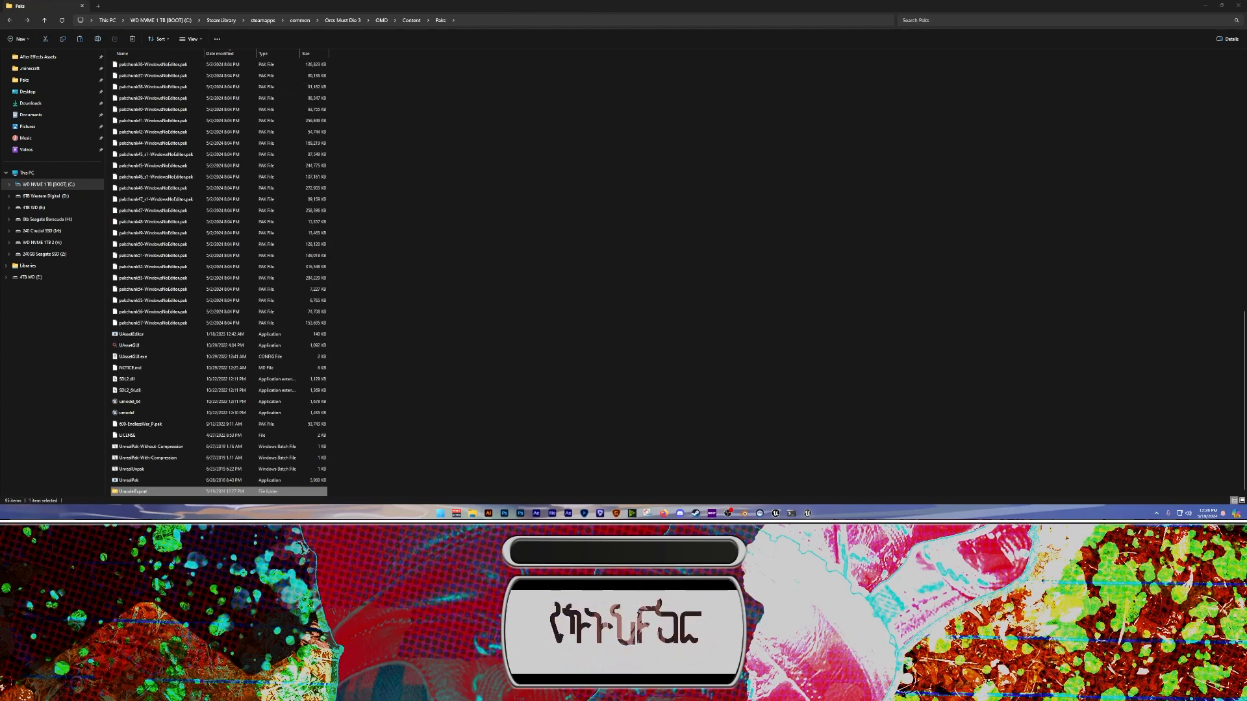
# Switch to Umodel, open the sword's Sword_Elven_Inst material instance and rotate its preview
pyautogui.hotkey('alt', 'Tab')
pyautogui.moveTo(567, 273); pyautogui.dragTo(564, 266)
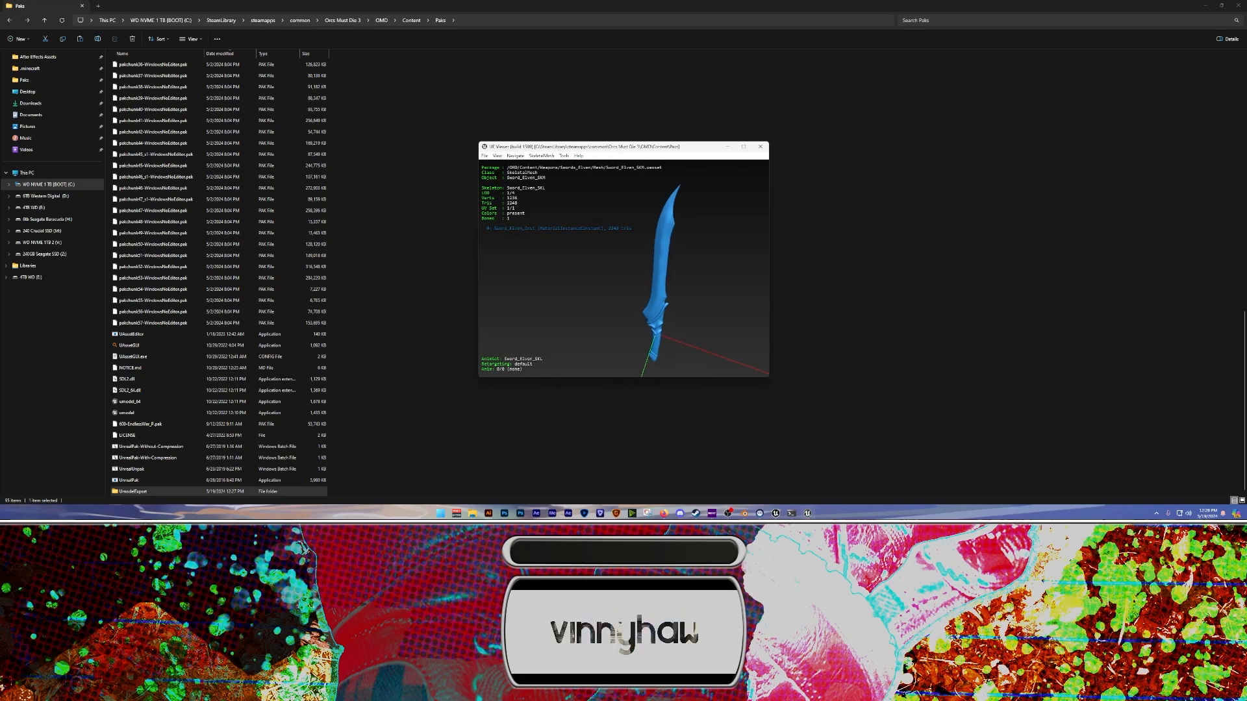
pyautogui.click(520, 228)
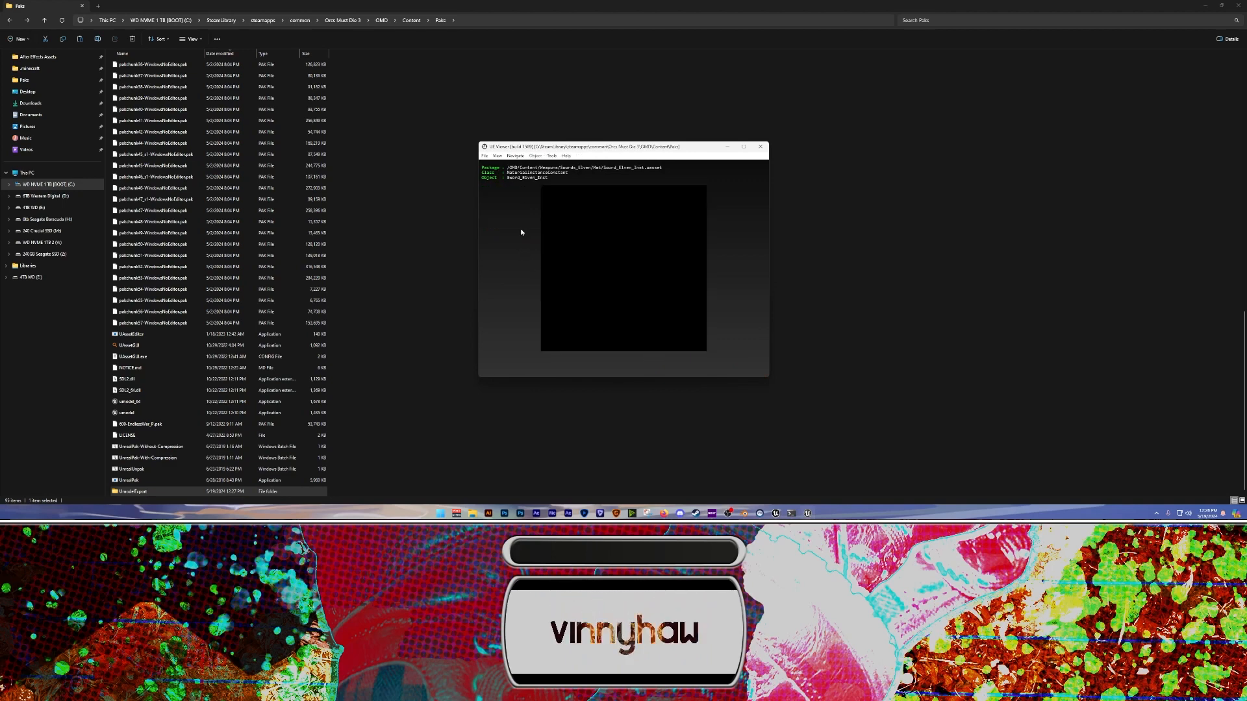
pyautogui.moveTo(575, 259); pyautogui.dragTo(578, 292)
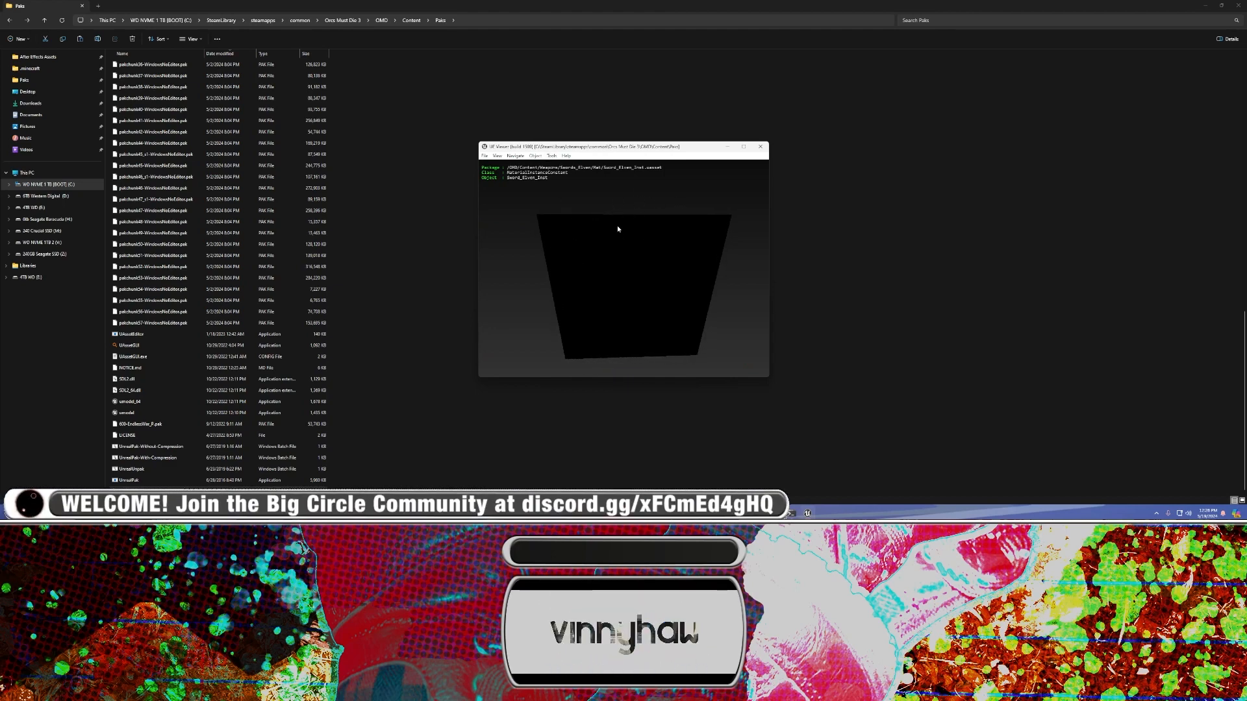
# Export the open Sword_Elven_Inst material instance, keeping the existing export options
pyautogui.click(551, 157)
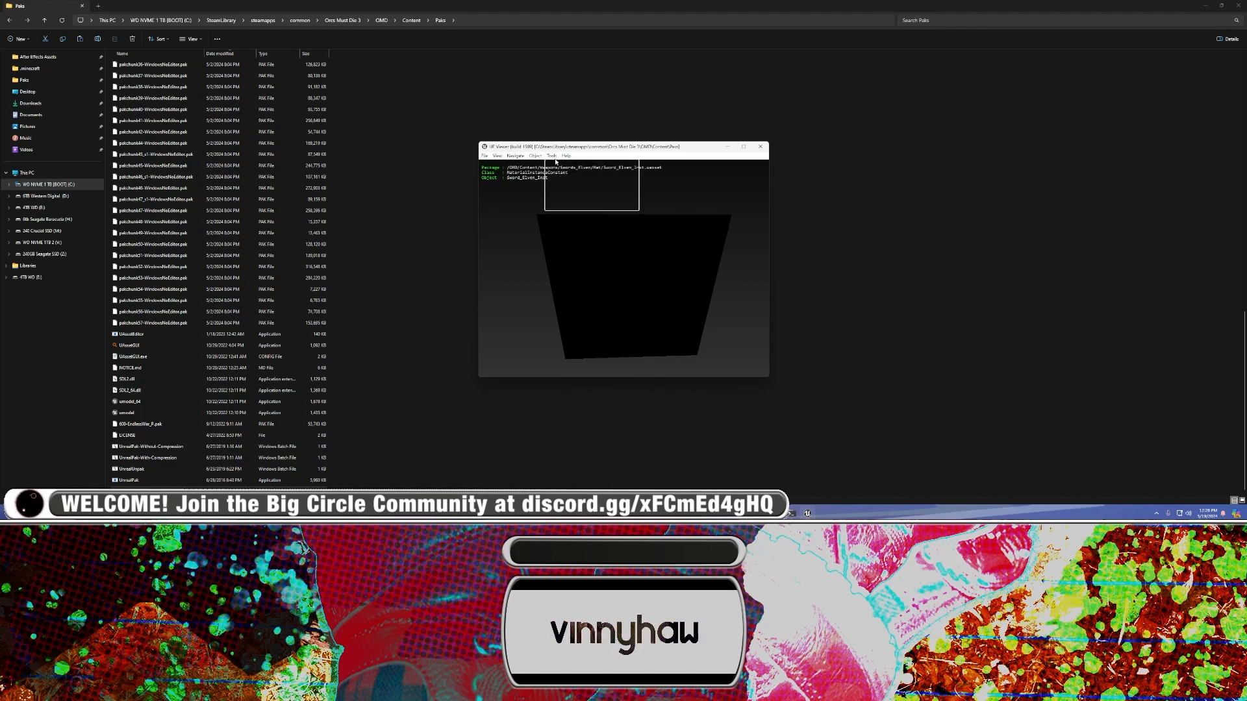
pyautogui.click(566, 165)
pyautogui.click(644, 330)
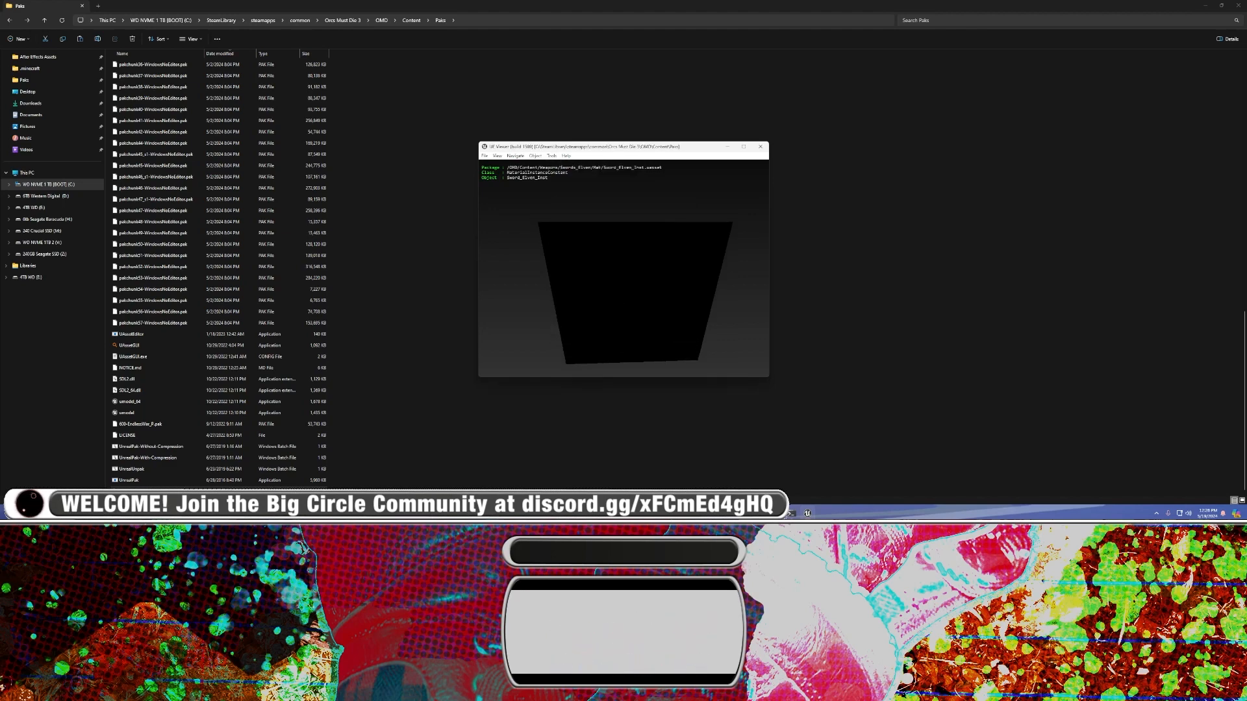
pyautogui.click(484, 156)
pyautogui.click(484, 157)
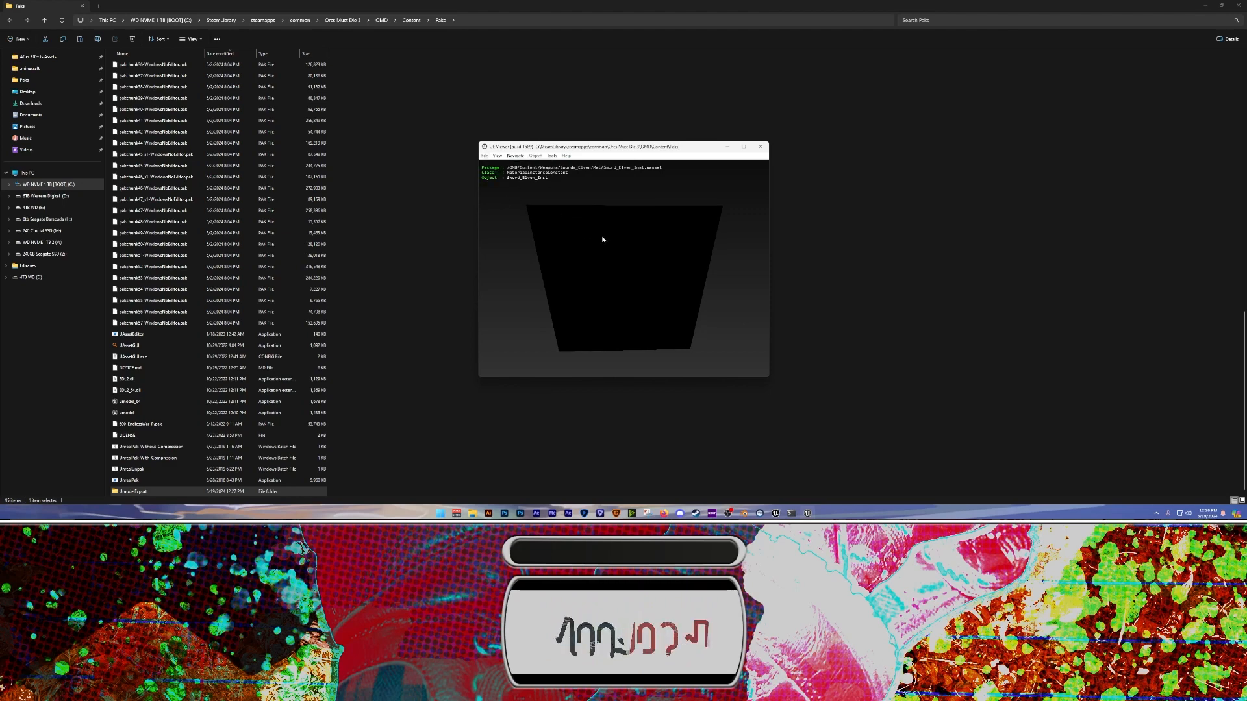
# Page through the loaded sword objects, comparing the material instance, texture and skeletal mesh, and rotate the mesh preview
pyautogui.press('pagedown')
pyautogui.press('pagedown')
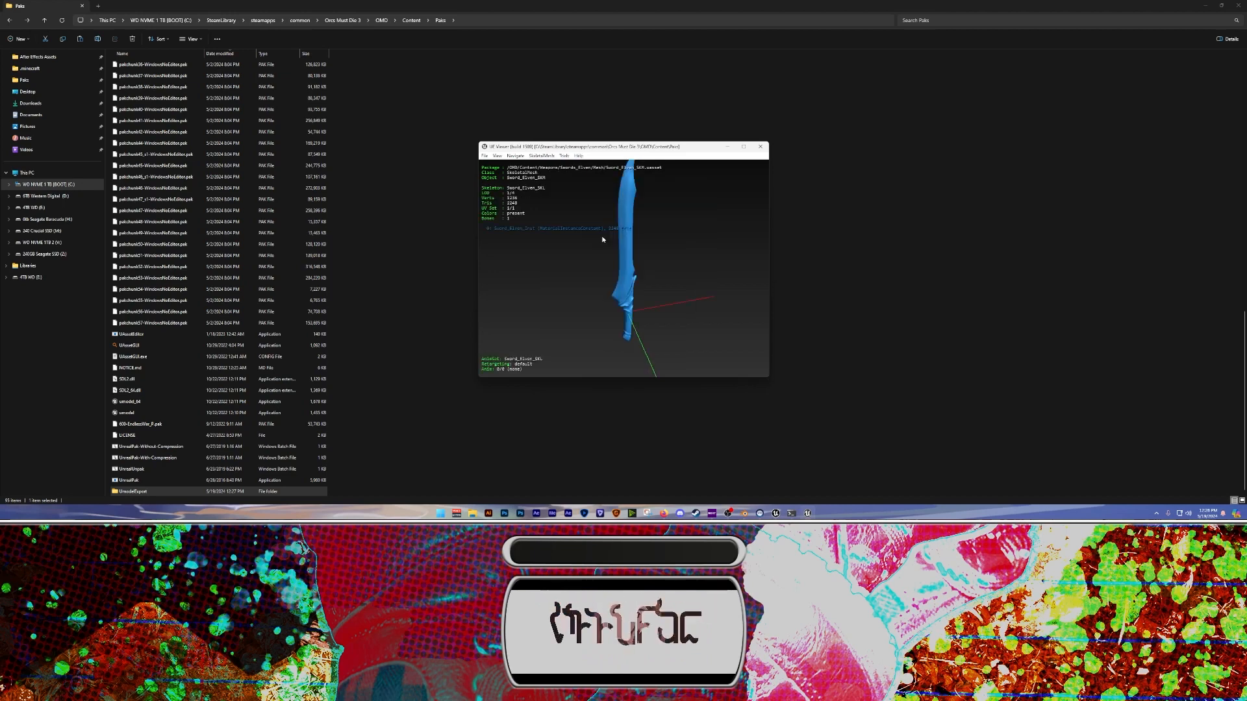
pyautogui.press('pagedown')
pyautogui.press('pagedown')
pyautogui.press('pagedown')
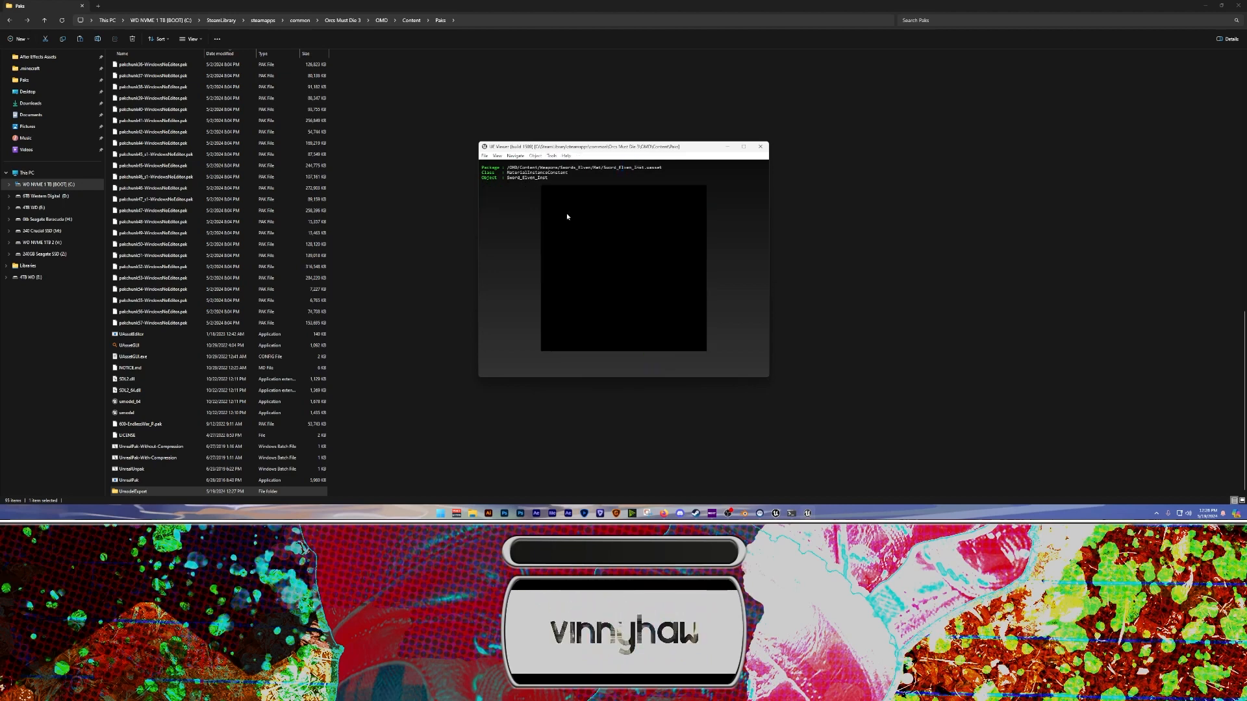
pyautogui.press('pagedown')
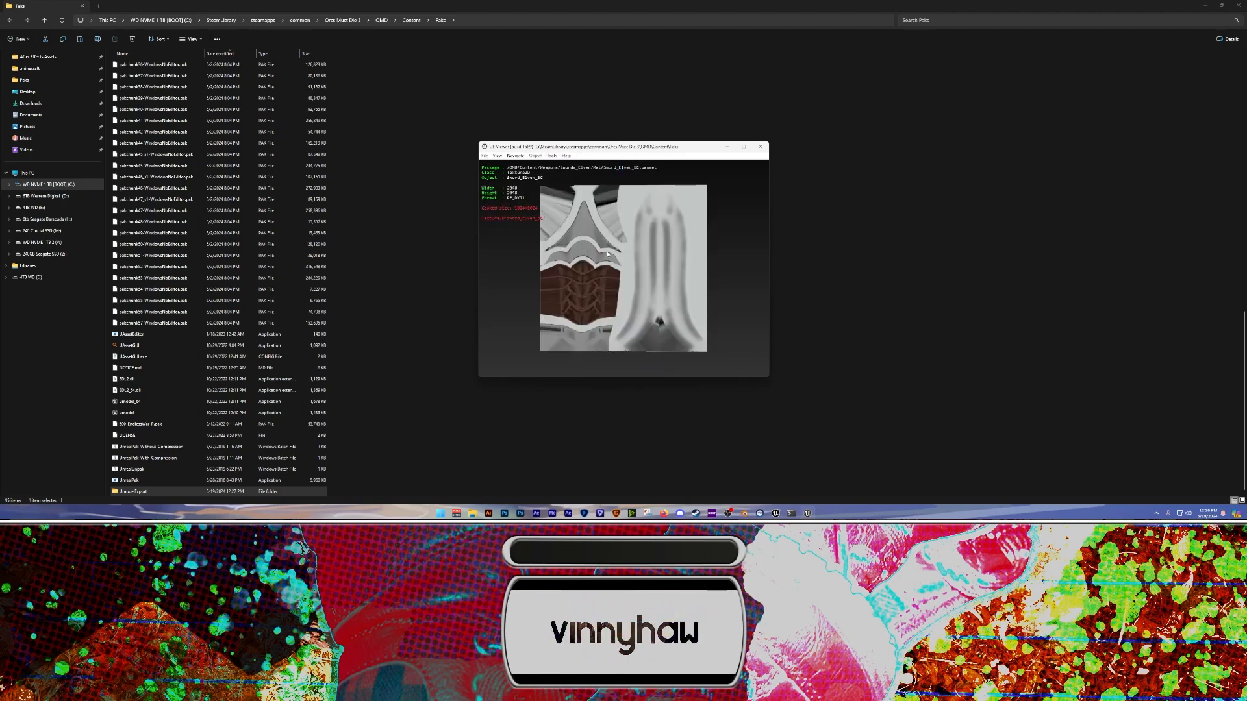
pyautogui.press('pageup')
pyautogui.press('pageup')
pyautogui.press('pagedown')
pyautogui.press('pagedown')
pyautogui.press('pageup')
pyautogui.press('pageup')
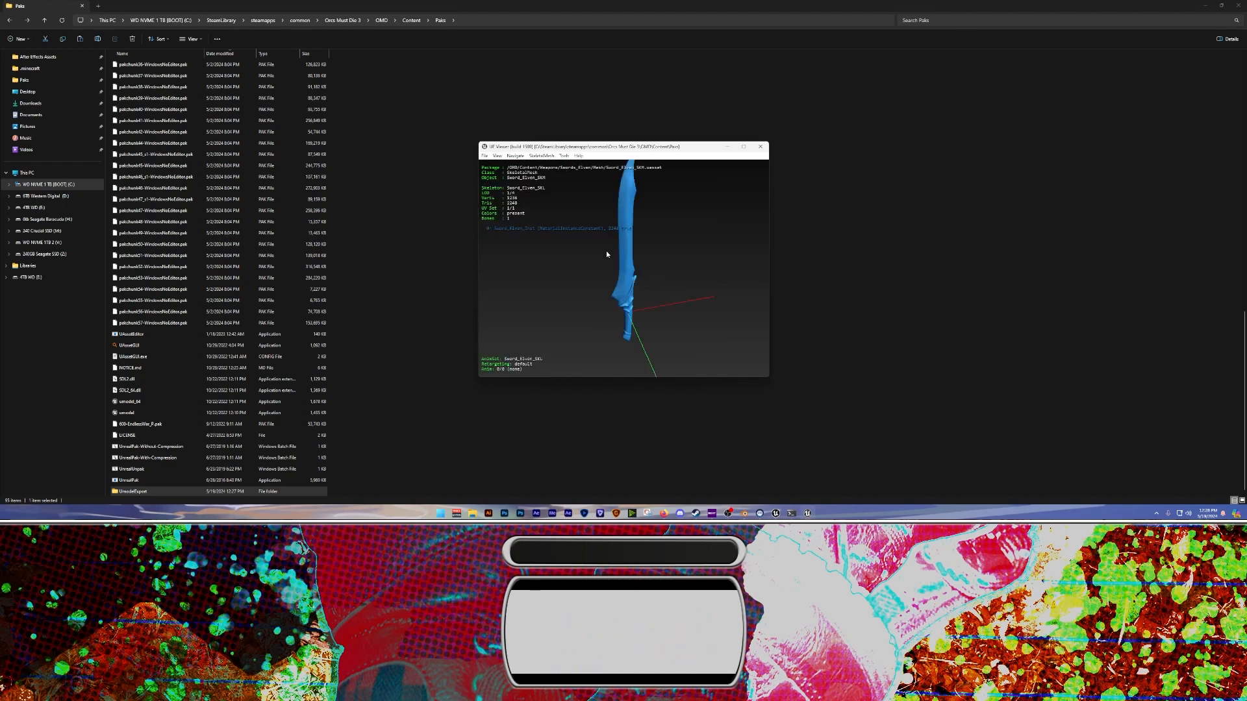
pyautogui.moveTo(636, 224)
pyautogui.mouseDown()
pyautogui.moveTo(615, 228)
pyautogui.moveTo(631, 232)
pyautogui.mouseUp()
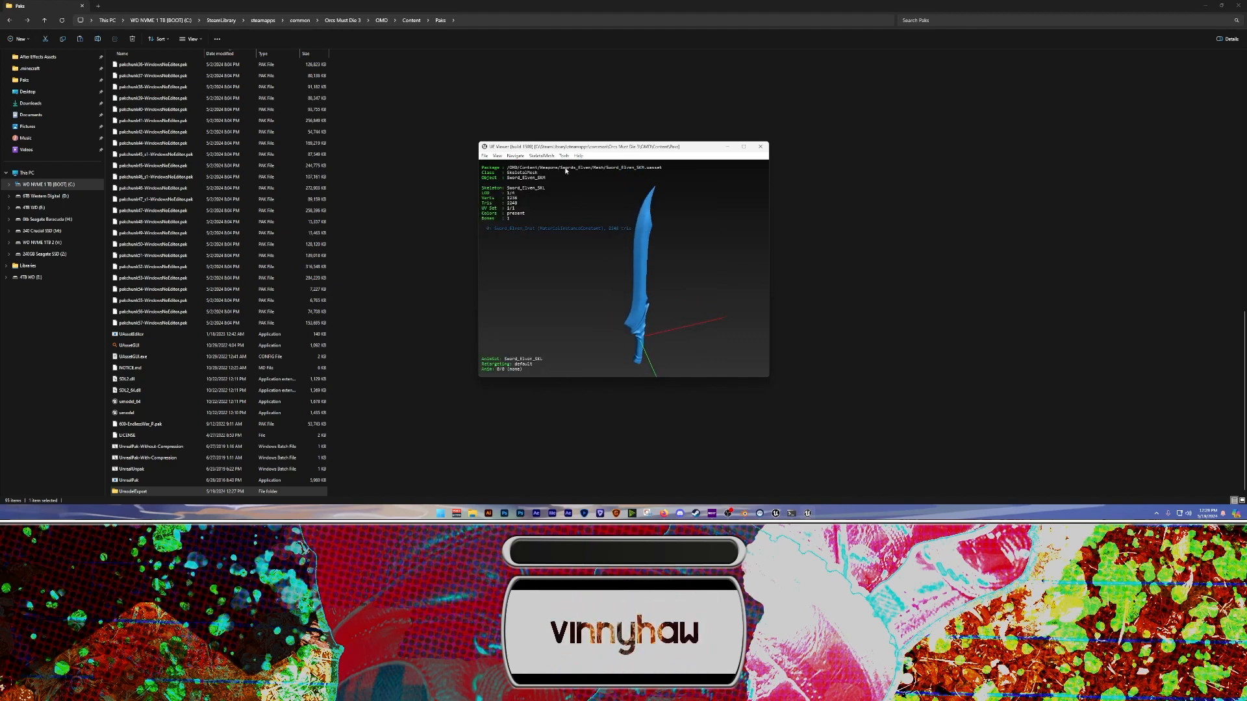
# Follow the mesh's material to its Sword_Elven_BC texture and export that texture with the existing options
pyautogui.click(530, 227)
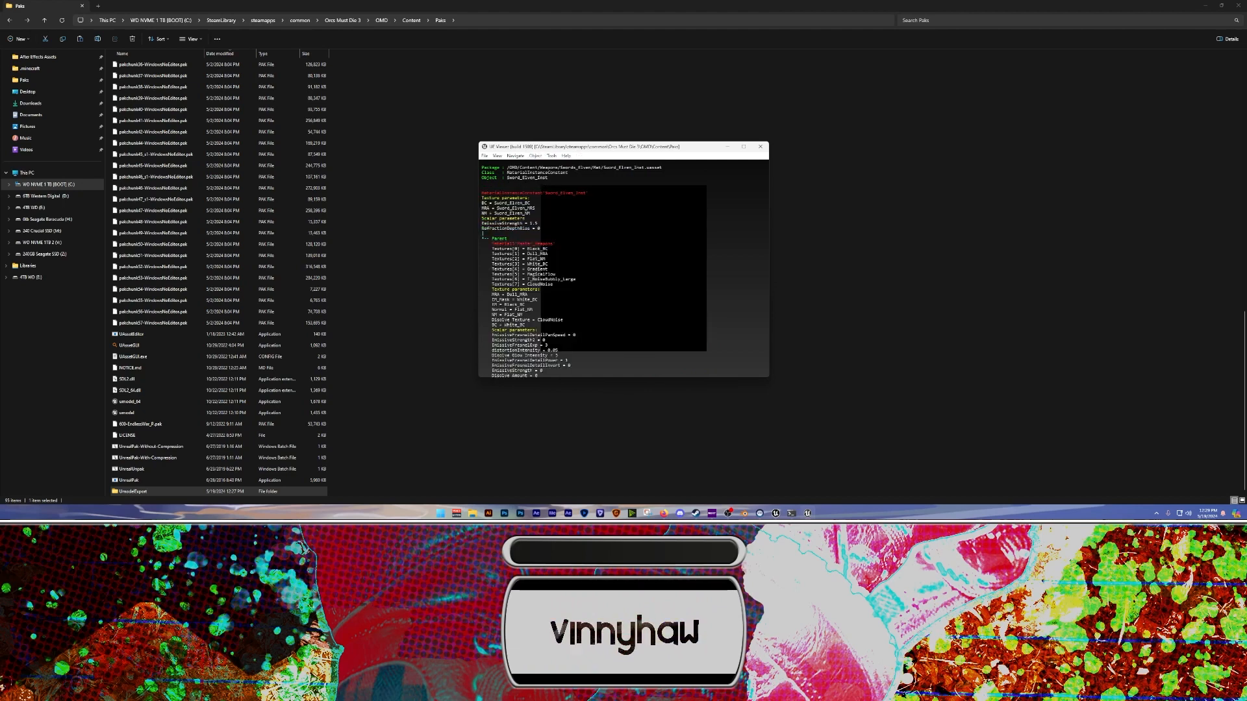
pyautogui.click(520, 203)
pyautogui.moveTo(624, 267); pyautogui.dragTo(581, 213)
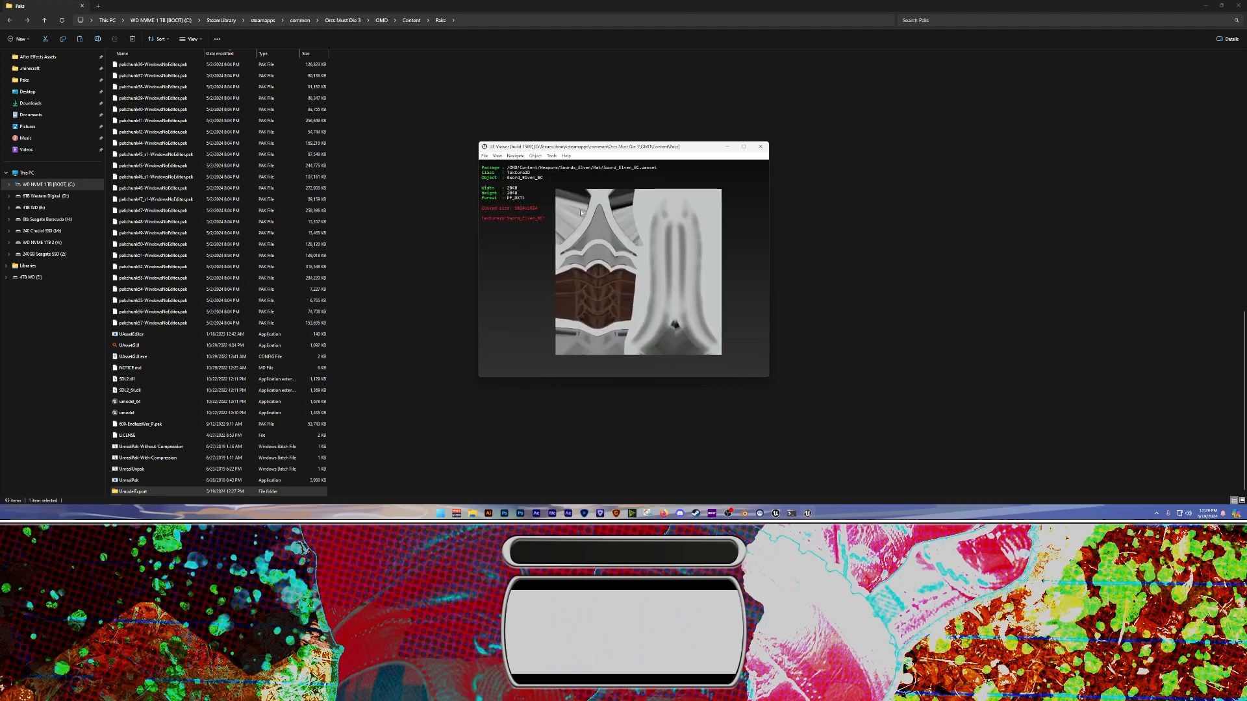
pyautogui.click(551, 157)
pyautogui.click(572, 163)
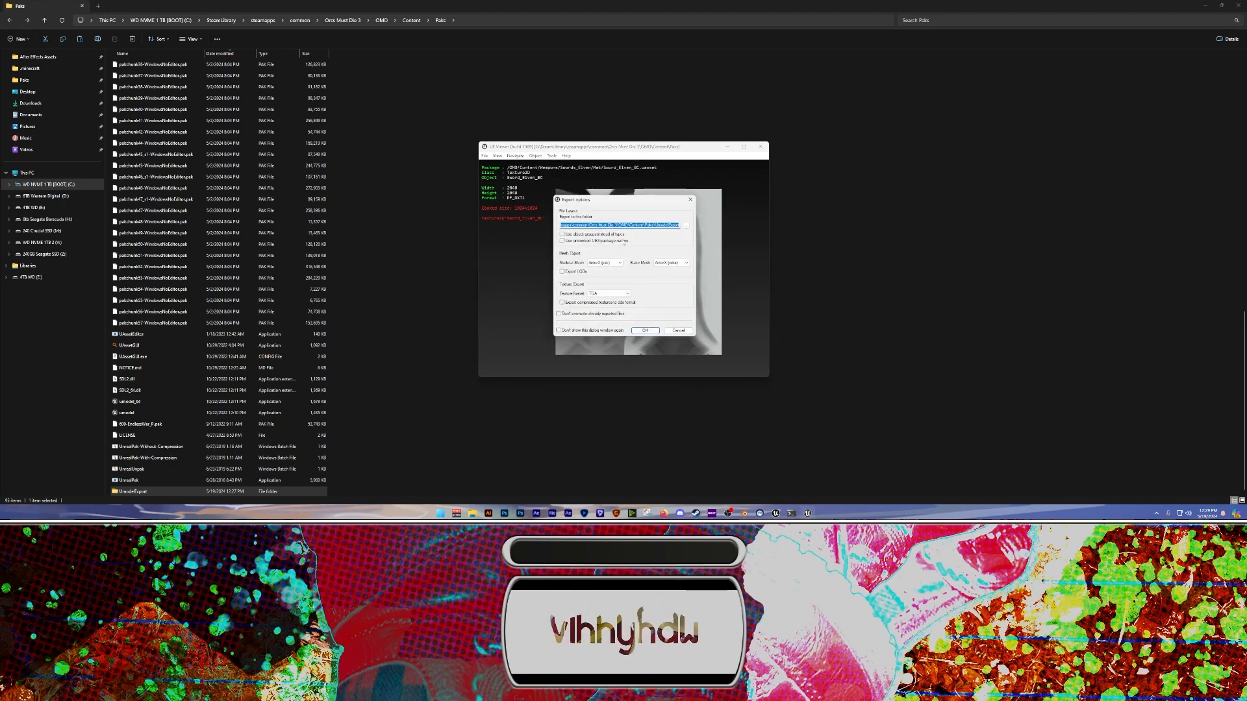
pyautogui.click(644, 331)
# Open the material's Sword_Elven_NM texture and export it with the existing options
pyautogui.press('pagedown')
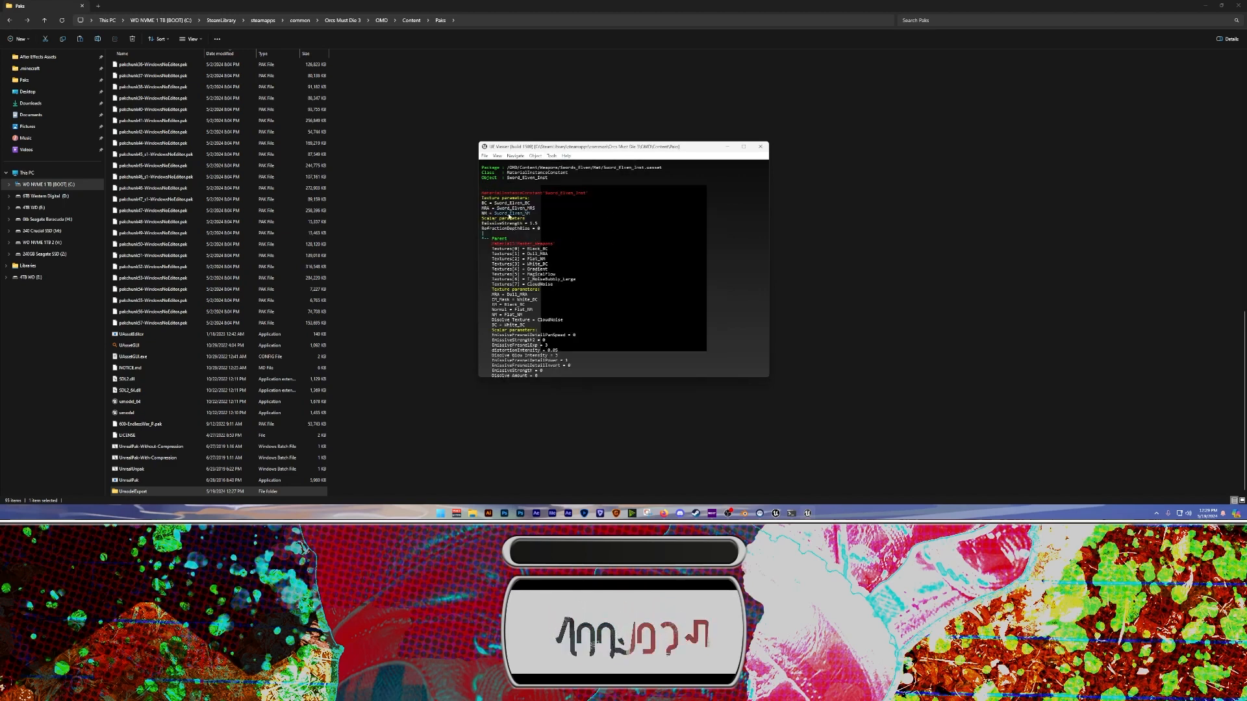
pyautogui.press('pagedown')
pyautogui.moveTo(604, 228); pyautogui.dragTo(622, 237)
pyautogui.click(550, 156)
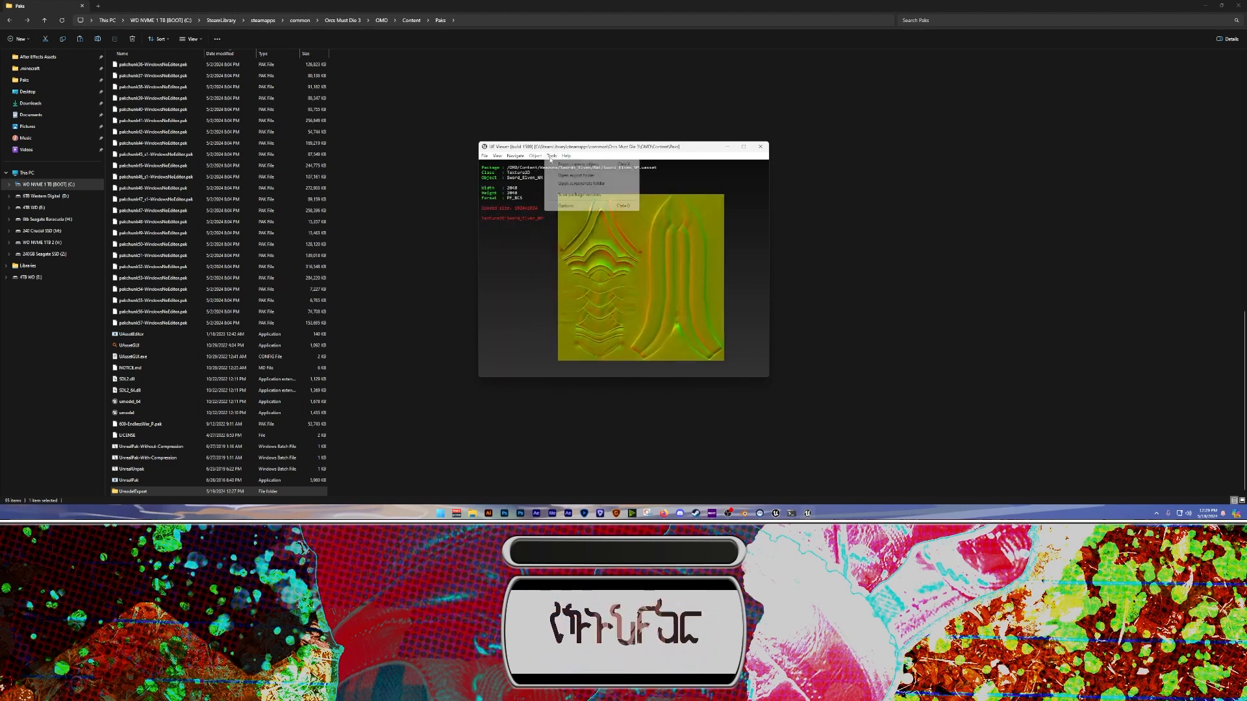
pyautogui.click(561, 165)
pyautogui.click(644, 331)
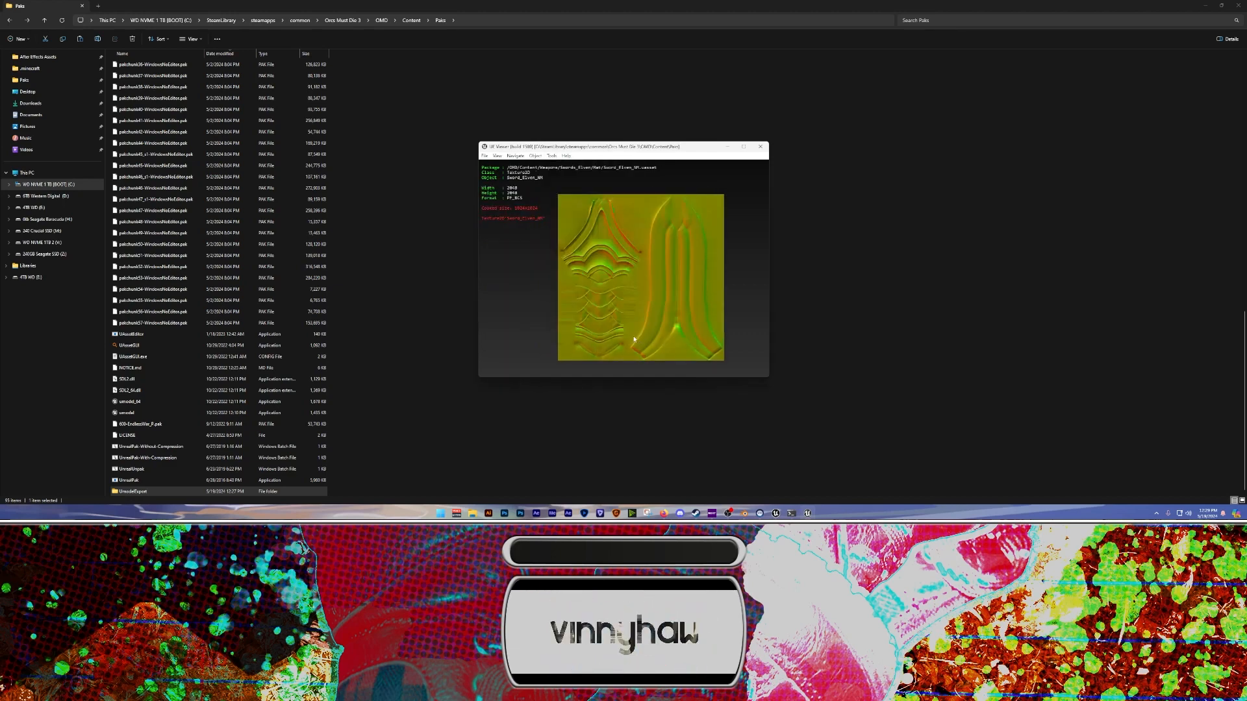
# Reopen the package browser and save the Sword_Elven_BC and Sword_Elven_NM packages from the Swords_Elven Mat folder
pyautogui.click(487, 156)
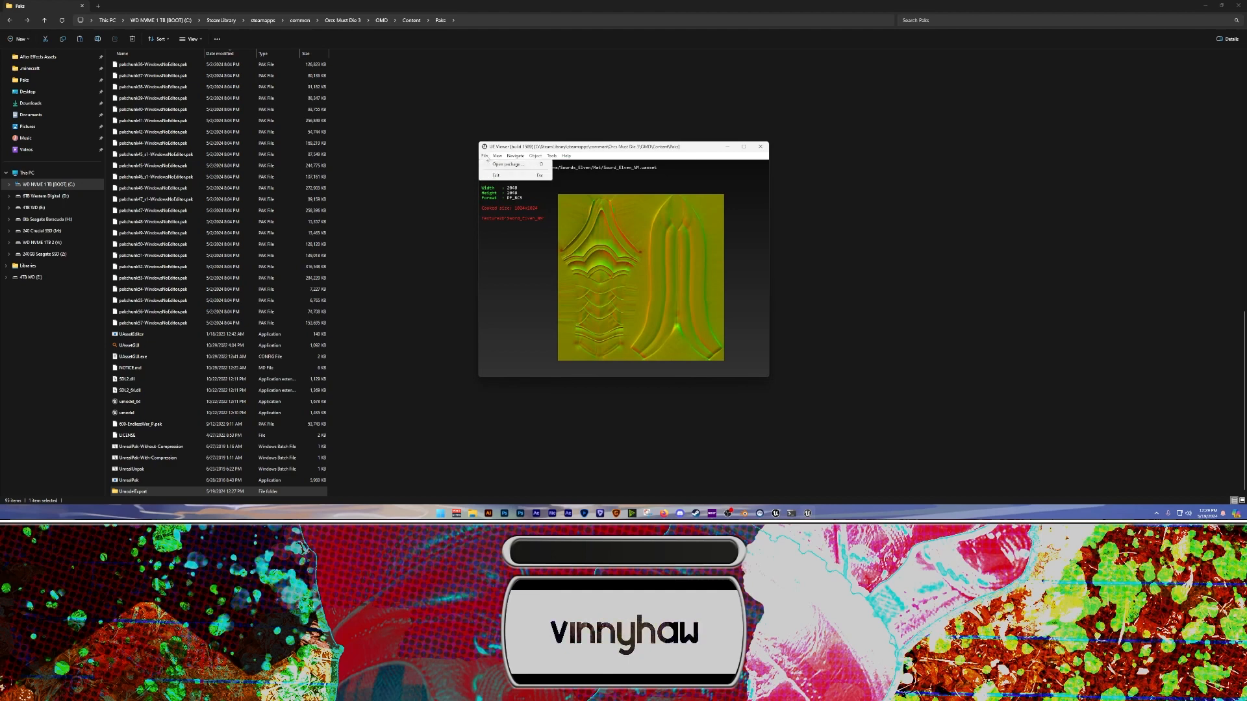
pyautogui.click(504, 165)
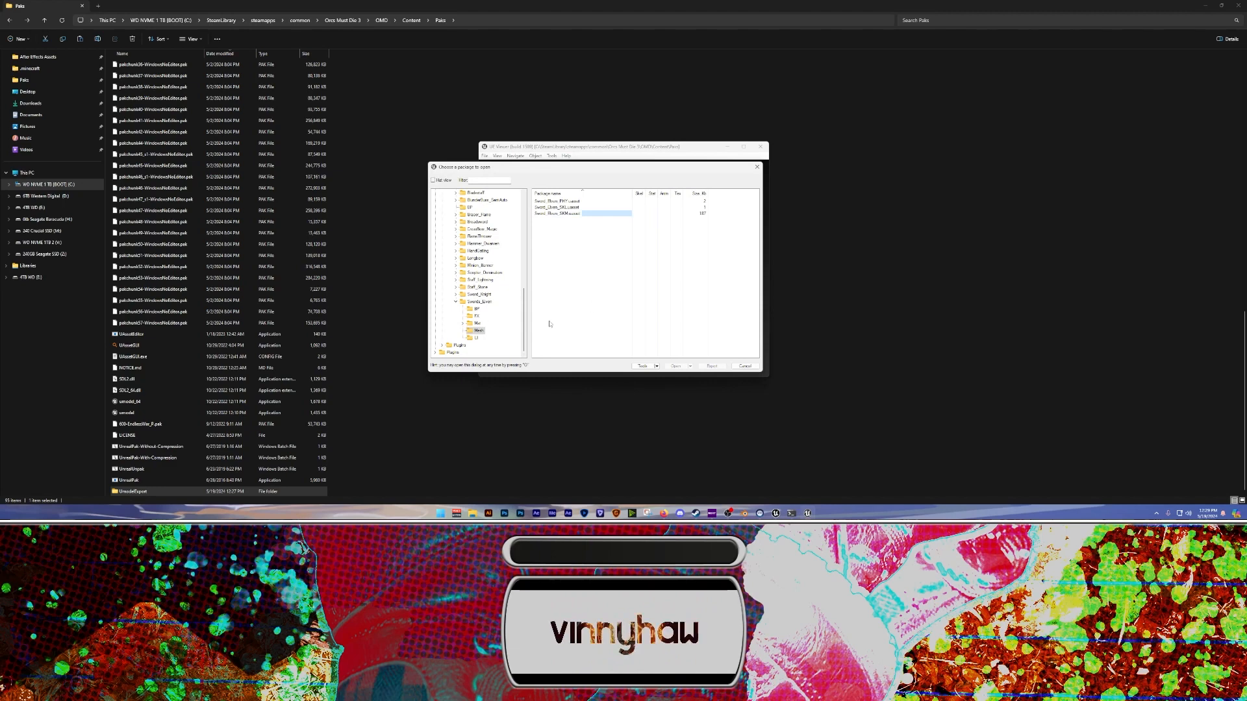
pyautogui.click(477, 323)
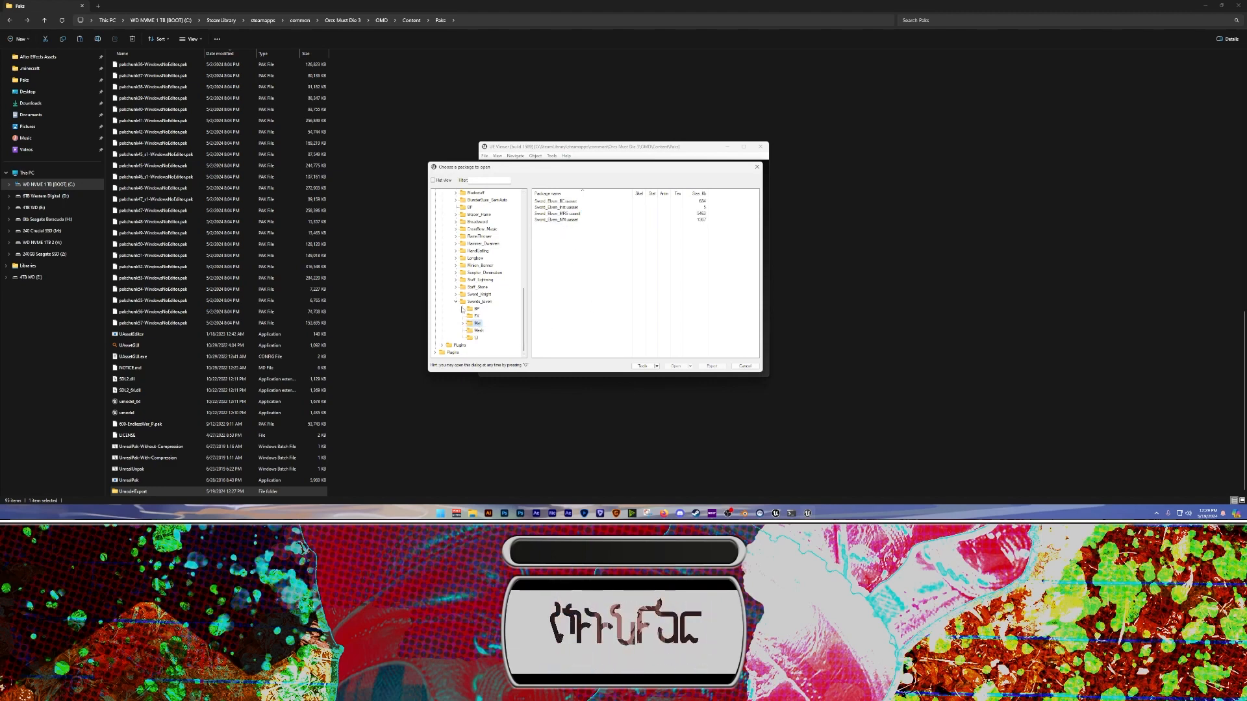
pyautogui.click(558, 207)
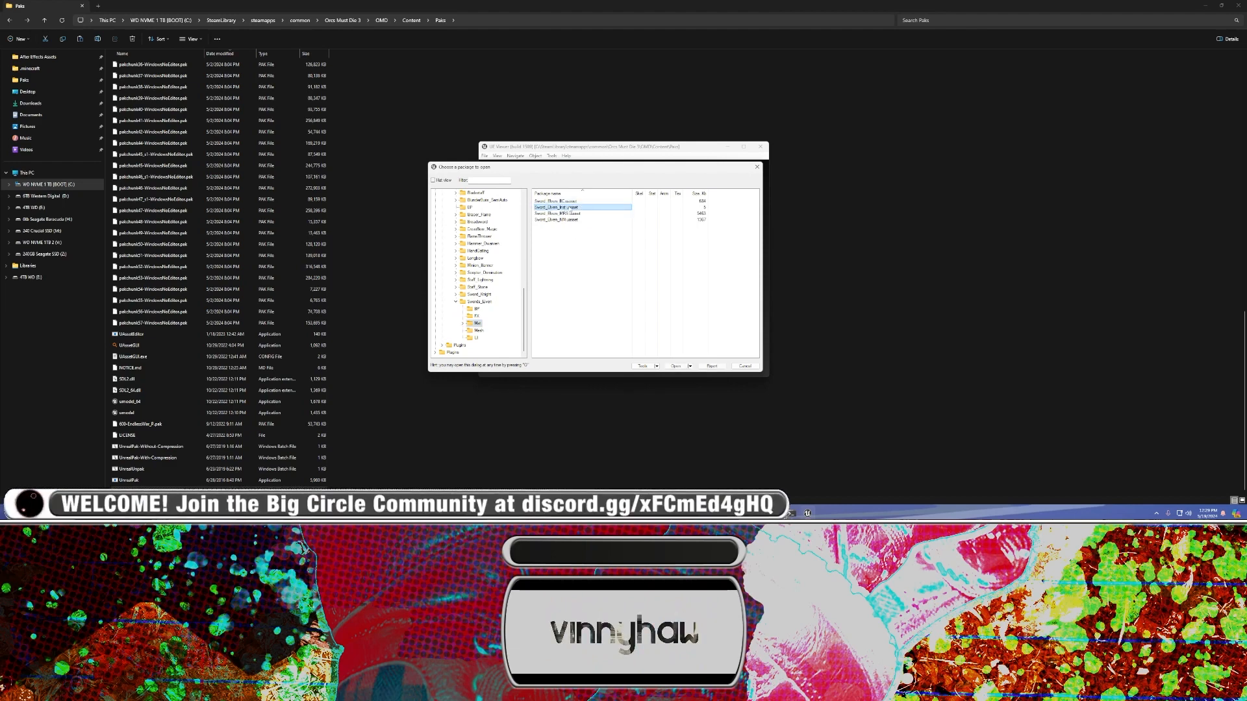
pyautogui.click(569, 202)
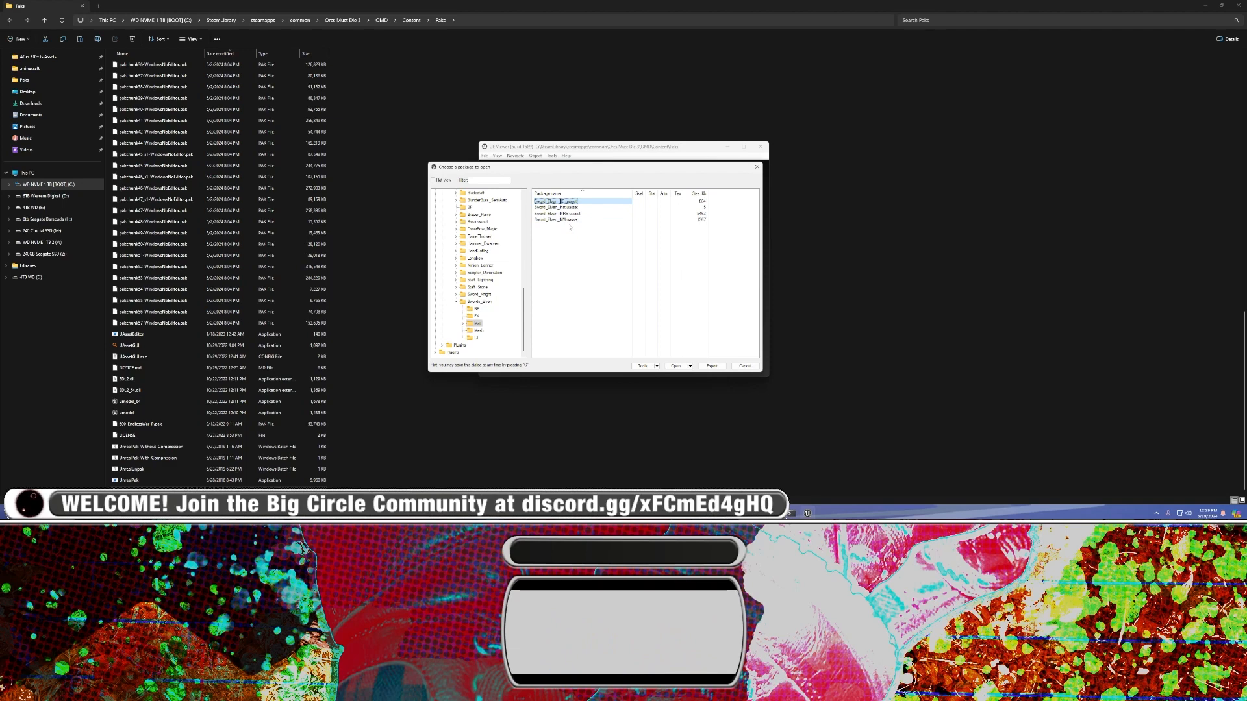
pyautogui.keyDown('ctrl'); pyautogui.click(558, 219); pyautogui.keyUp('ctrl')
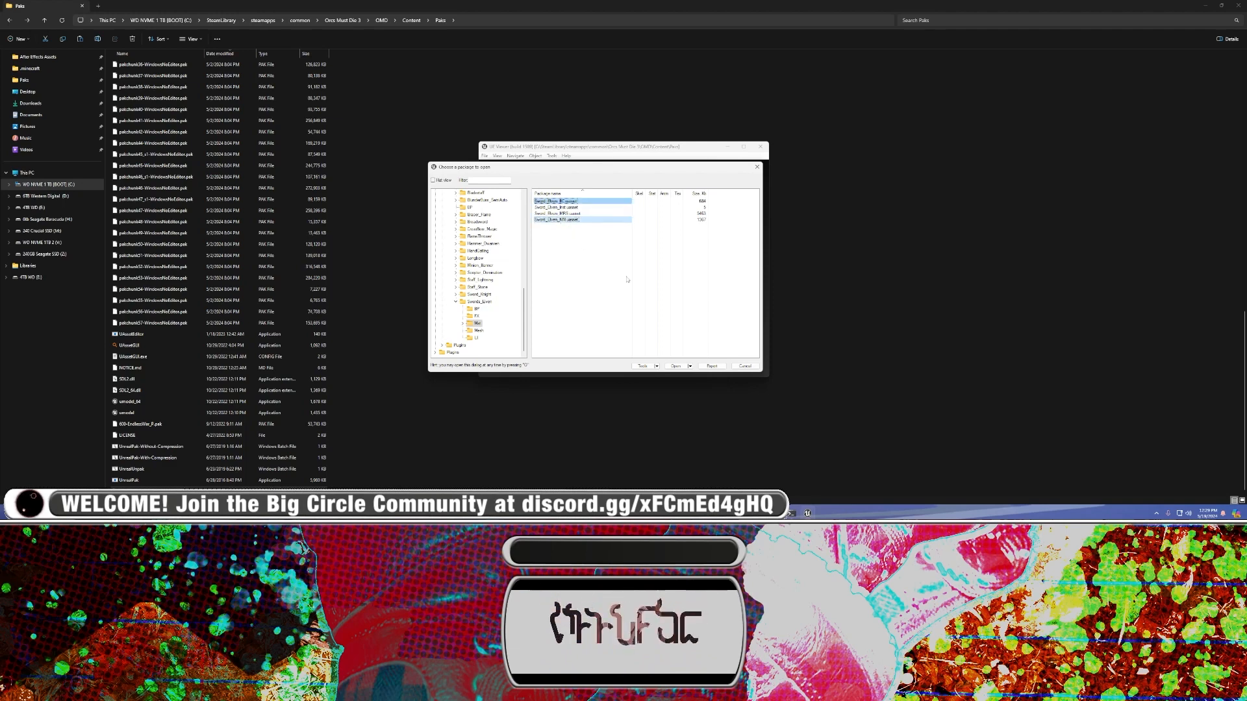
pyautogui.click(656, 366)
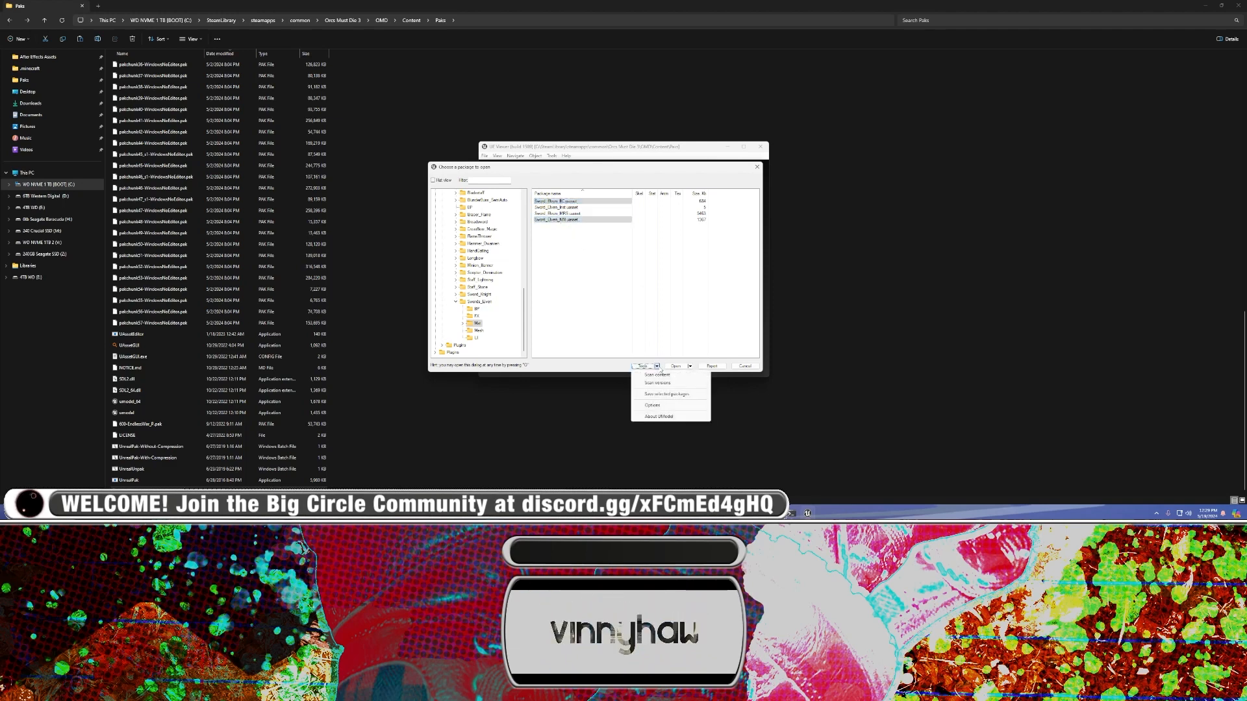
pyautogui.click(658, 393)
pyautogui.click(644, 293)
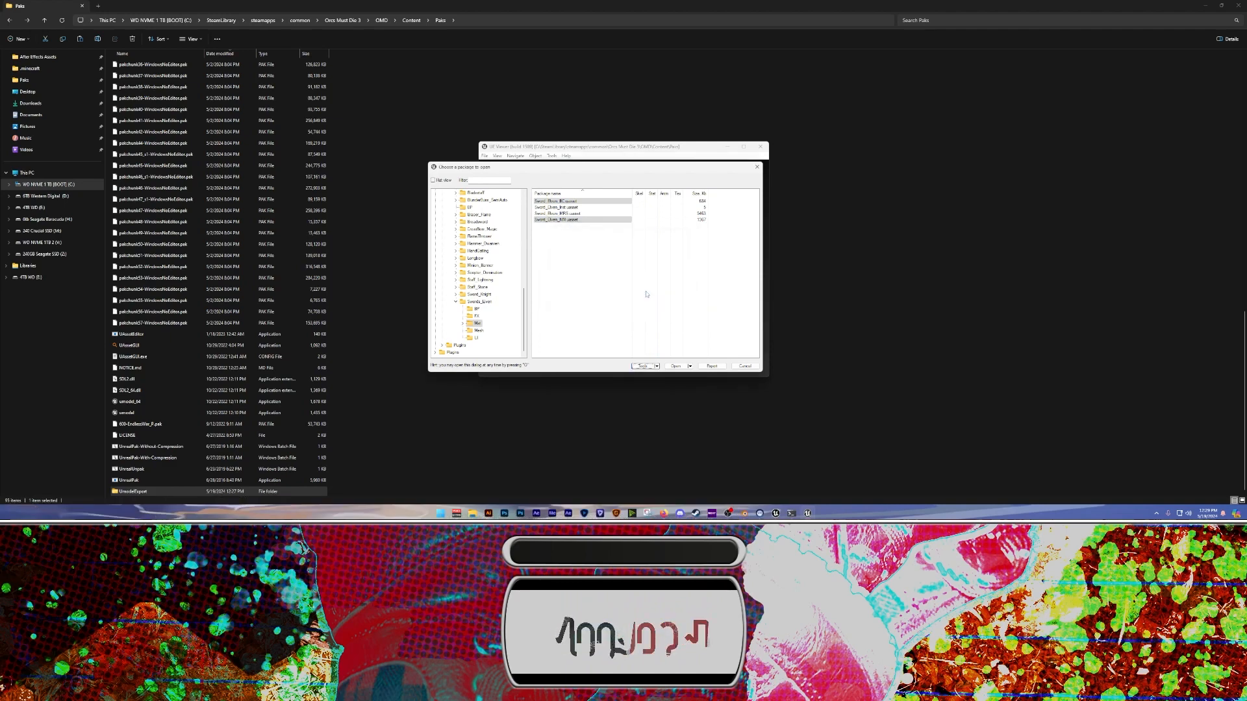
# Switch to File Explorer, open UmodelExport, Weapons and Swords_Elven, and check the exported files in the Mesh and Mat folders
pyautogui.click(403, 139)
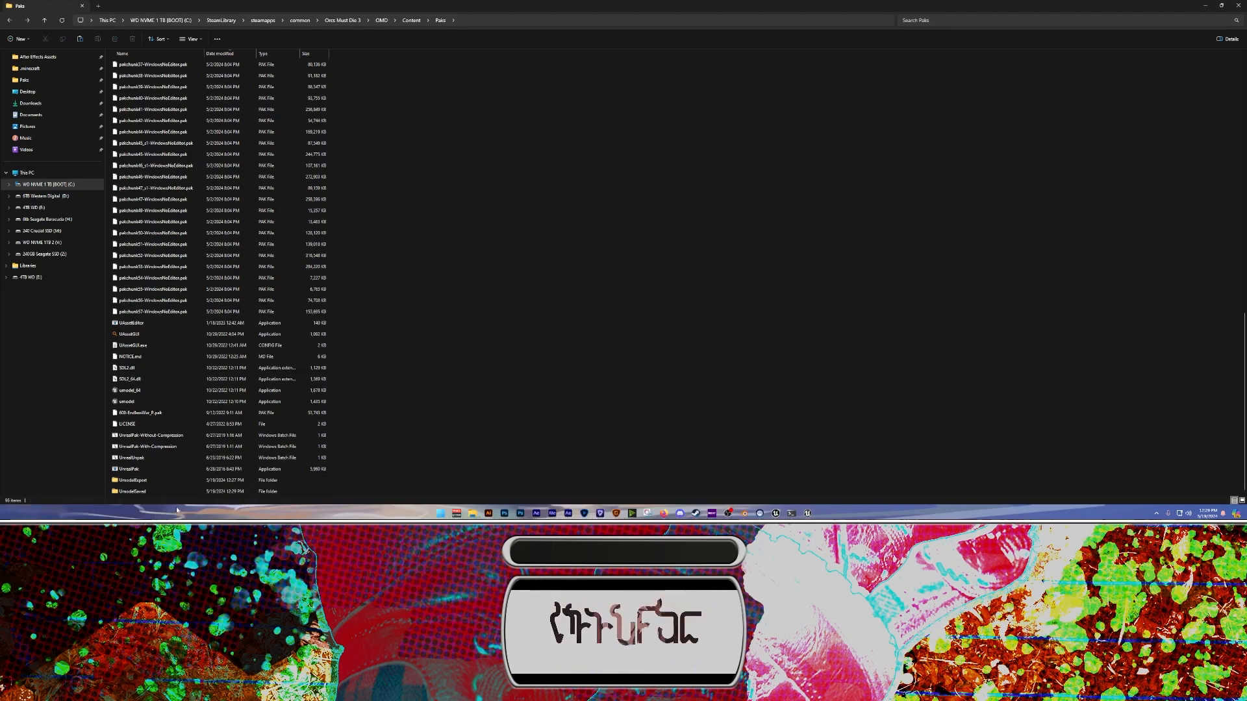
pyautogui.doubleClick(134, 480)
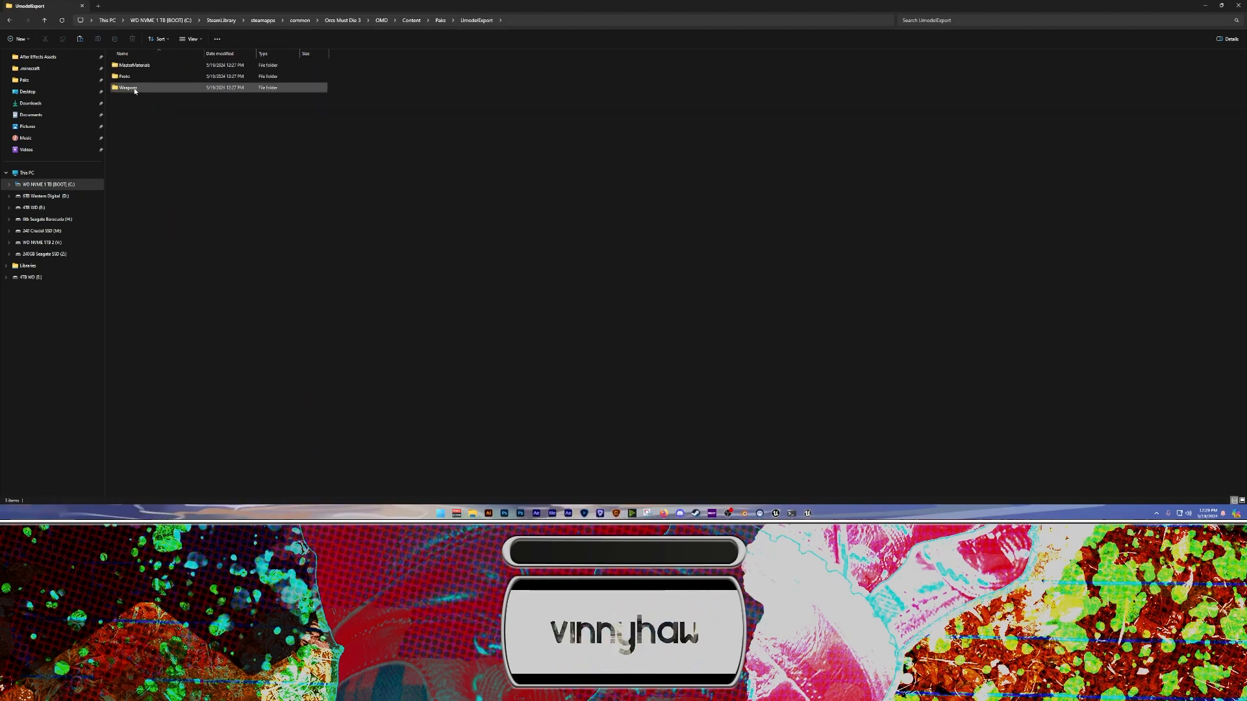
pyautogui.doubleClick(128, 87)
pyautogui.doubleClick(130, 65)
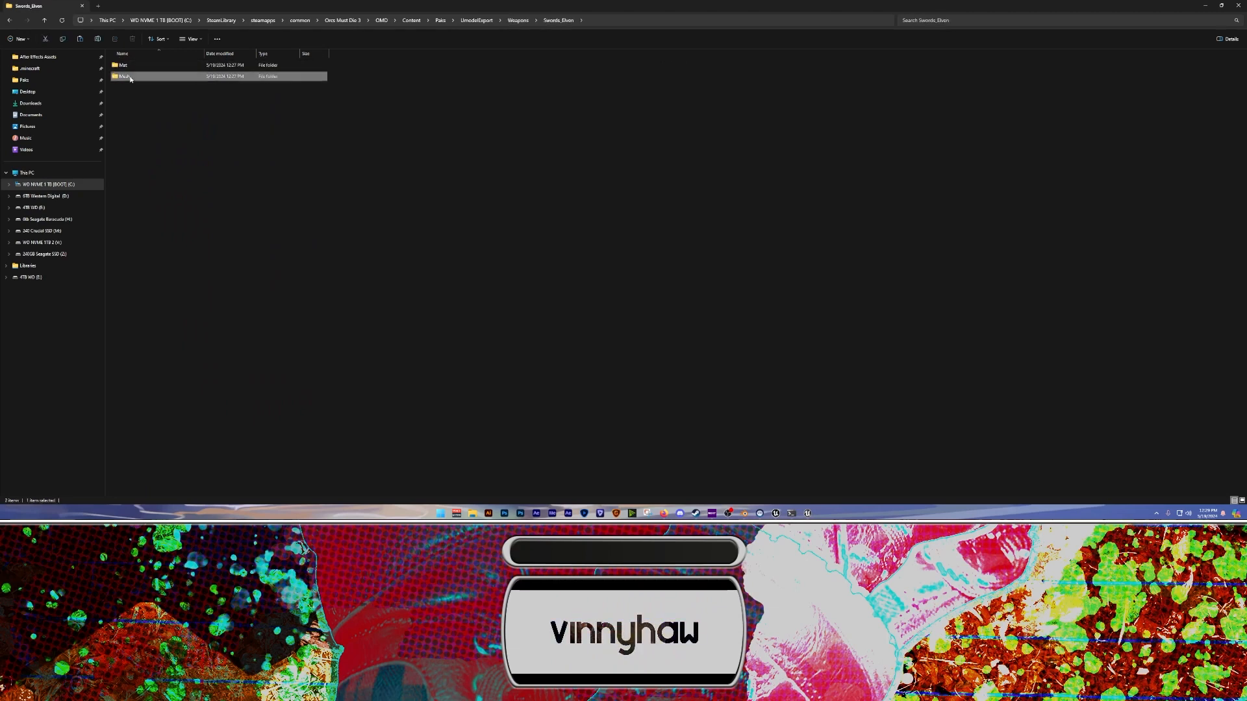
pyautogui.doubleClick(132, 76)
pyautogui.moveTo(166, 134); pyautogui.dragTo(109, 60)
pyautogui.click(188, 248)
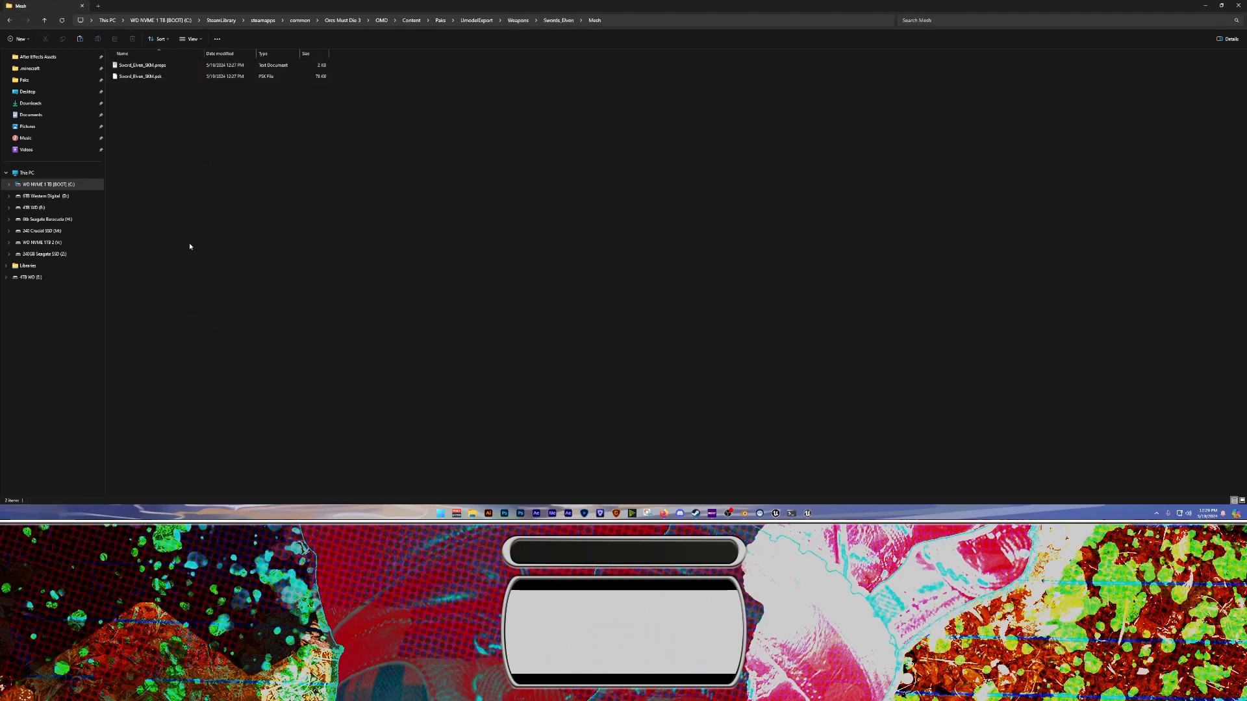
pyautogui.hotkey('alt', 'Left')
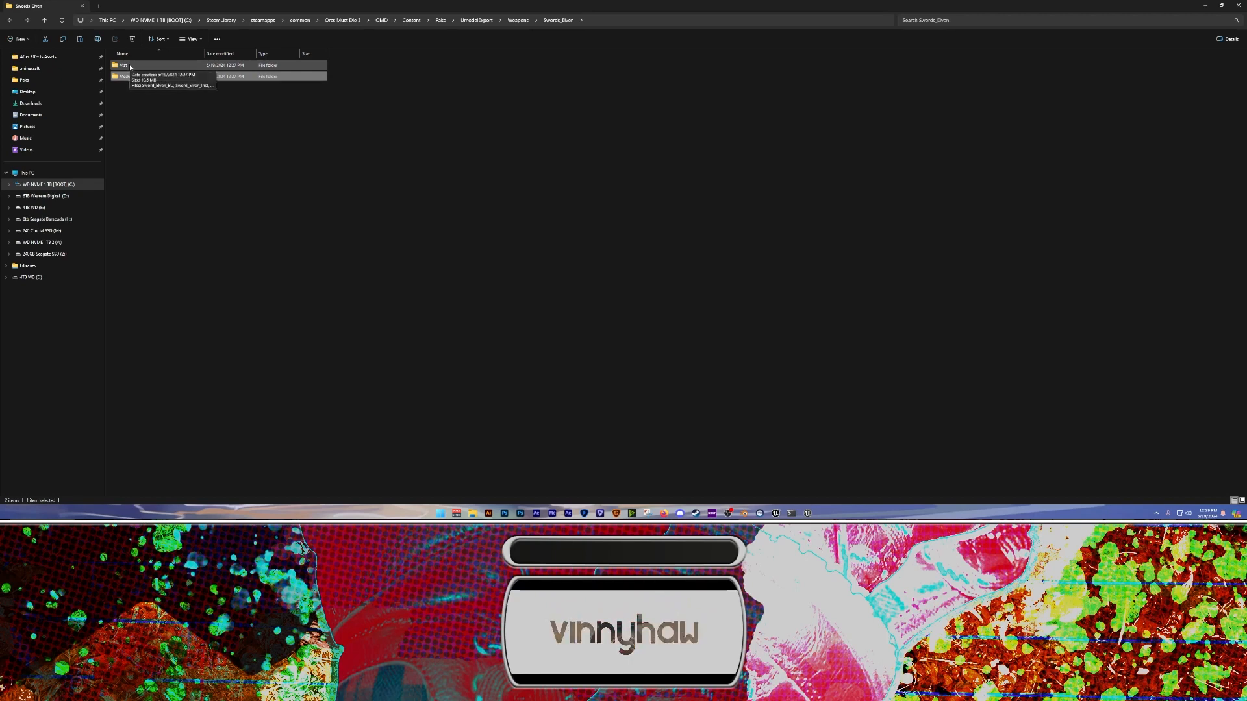
pyautogui.doubleClick(130, 66)
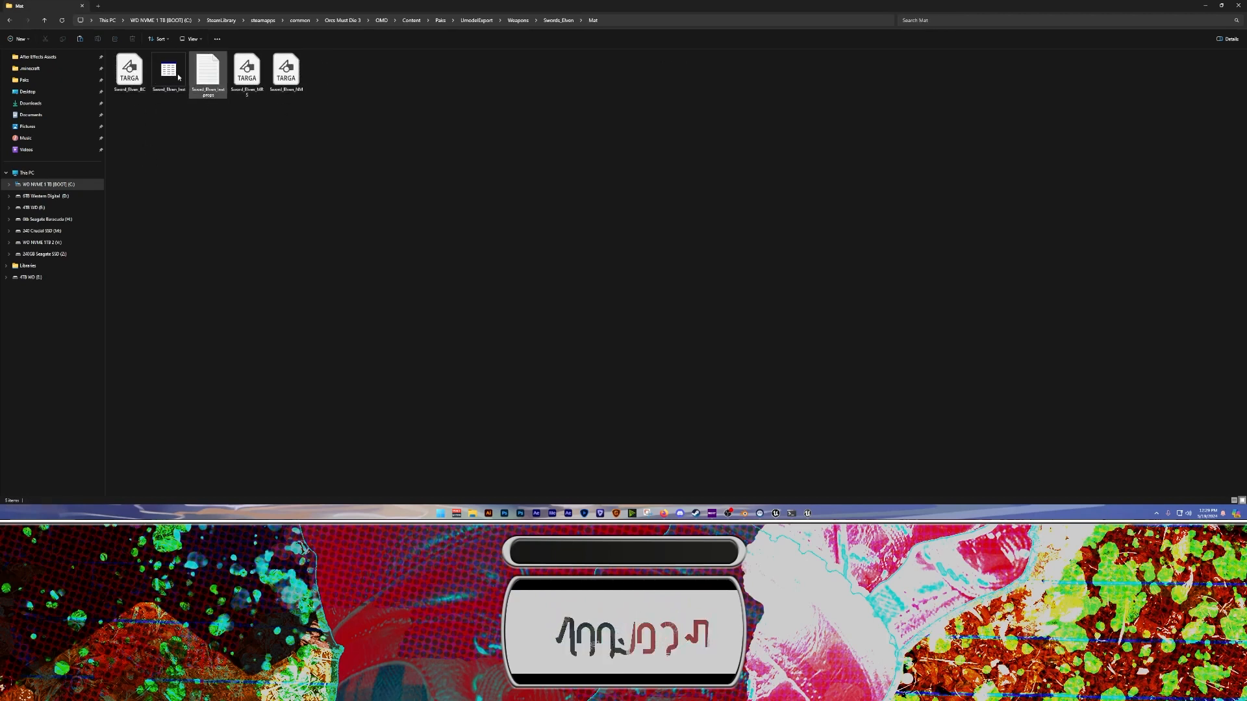
# Launch Photoshop and go back up from the exported Mat folder to the Paks folder in File Explorer
pyautogui.click(520, 513)
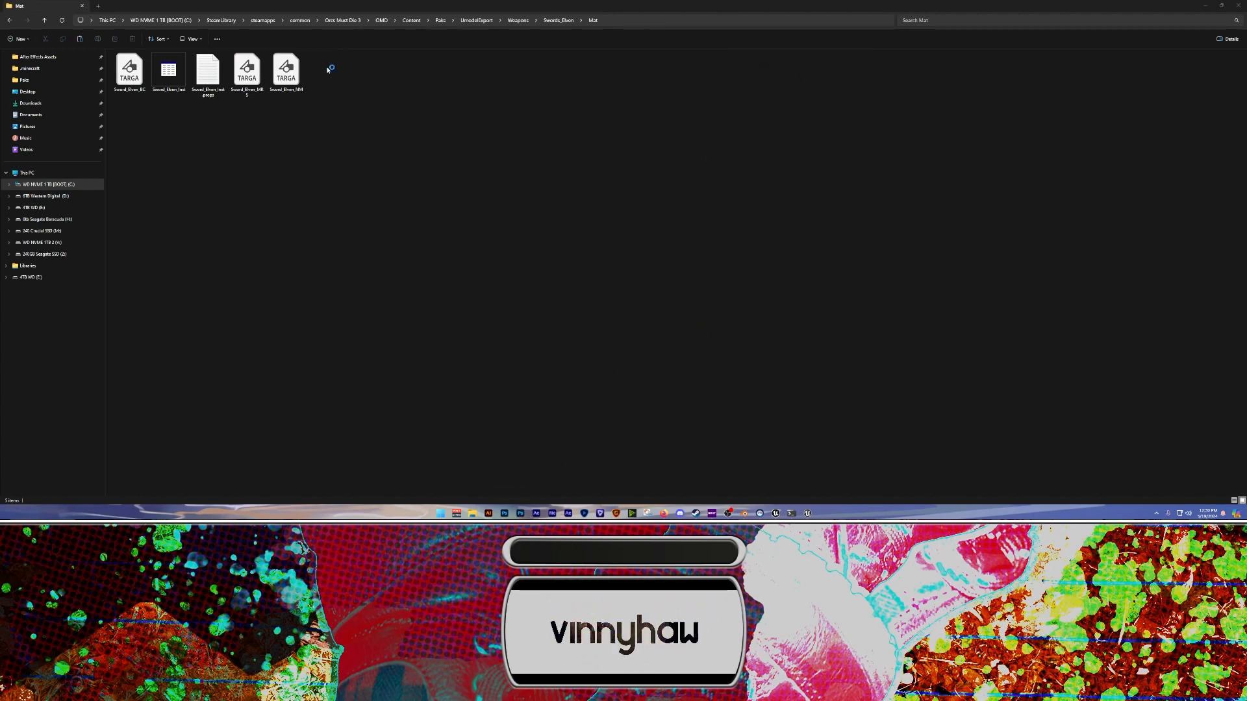
pyautogui.hotkey('alt', 'Left')
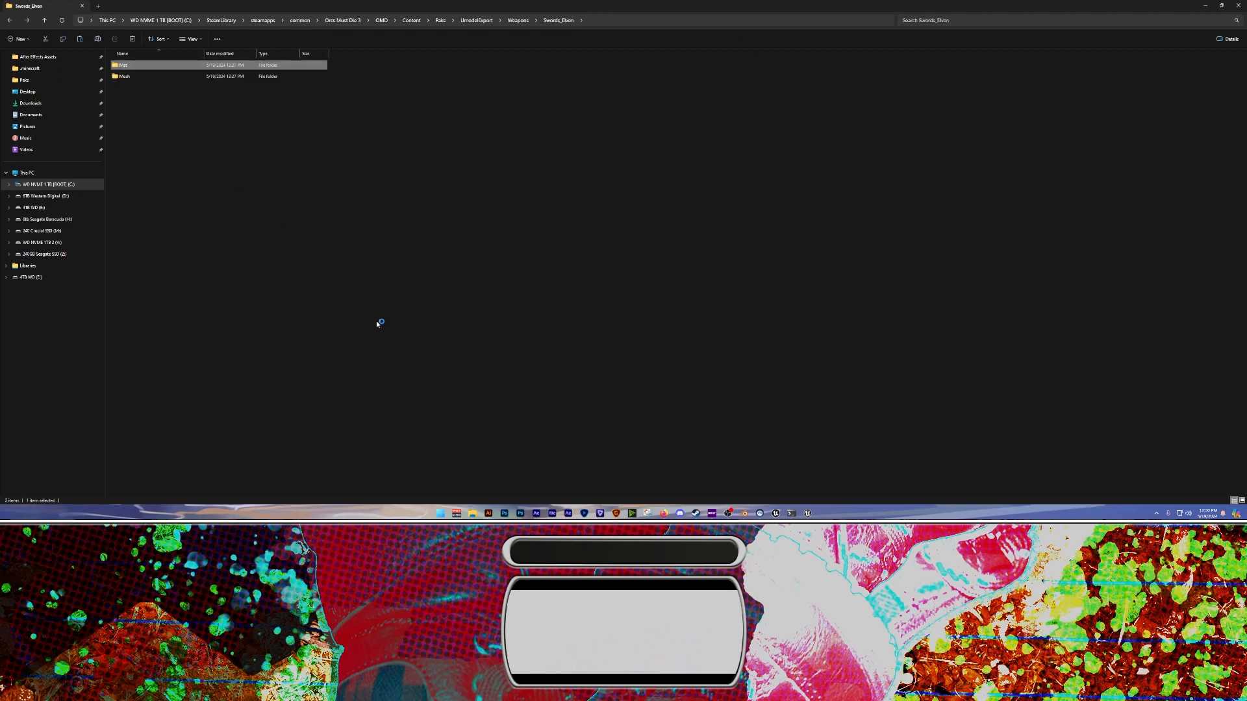
pyautogui.hotkey('alt', 'Left')
pyautogui.hotkey('alt', 'Left')
pyautogui.hotkey('alt', 'Left')
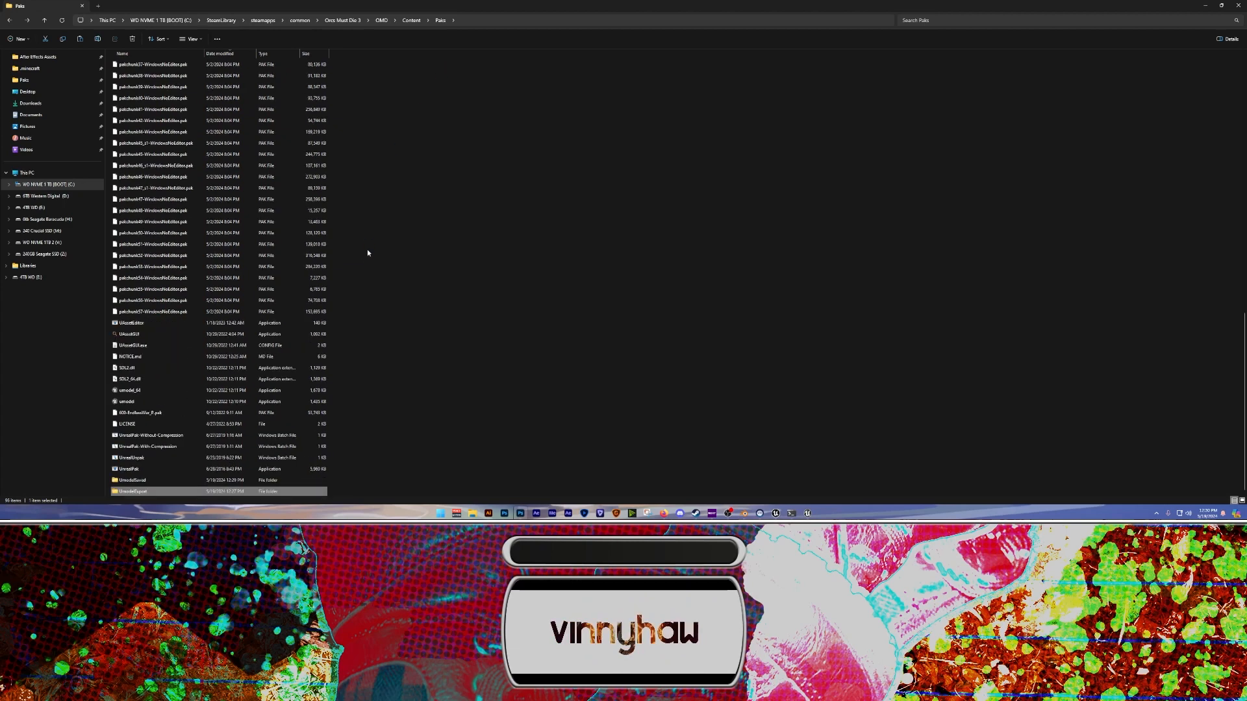
# Bring up Photoshop's home screen and dismiss the Creative Cloud error dialog
pyautogui.click(520, 513)
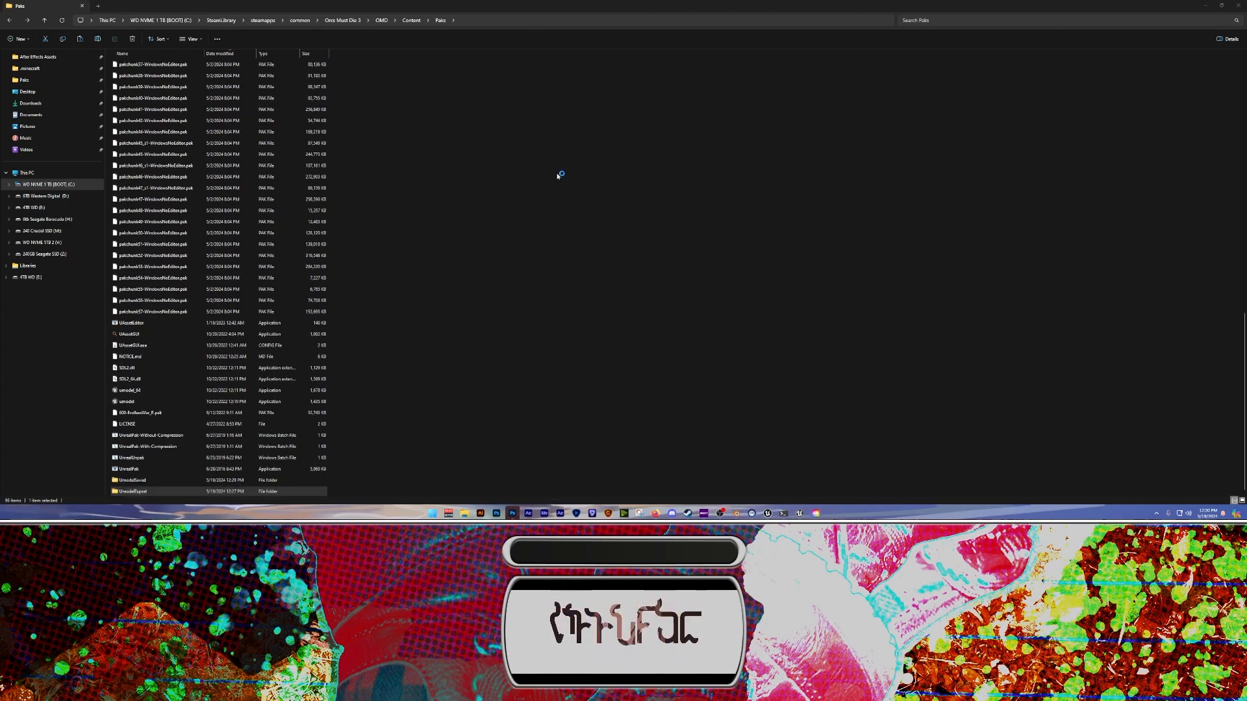
pyautogui.click(513, 514)
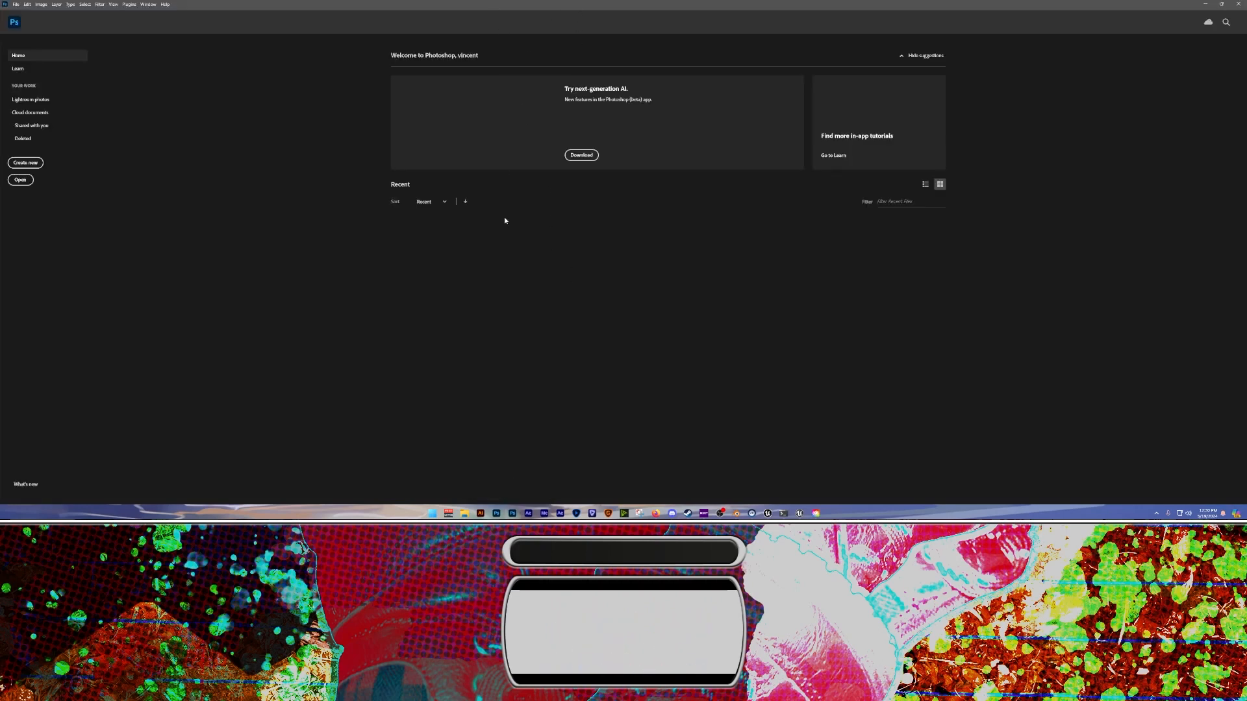
pyautogui.click(465, 513)
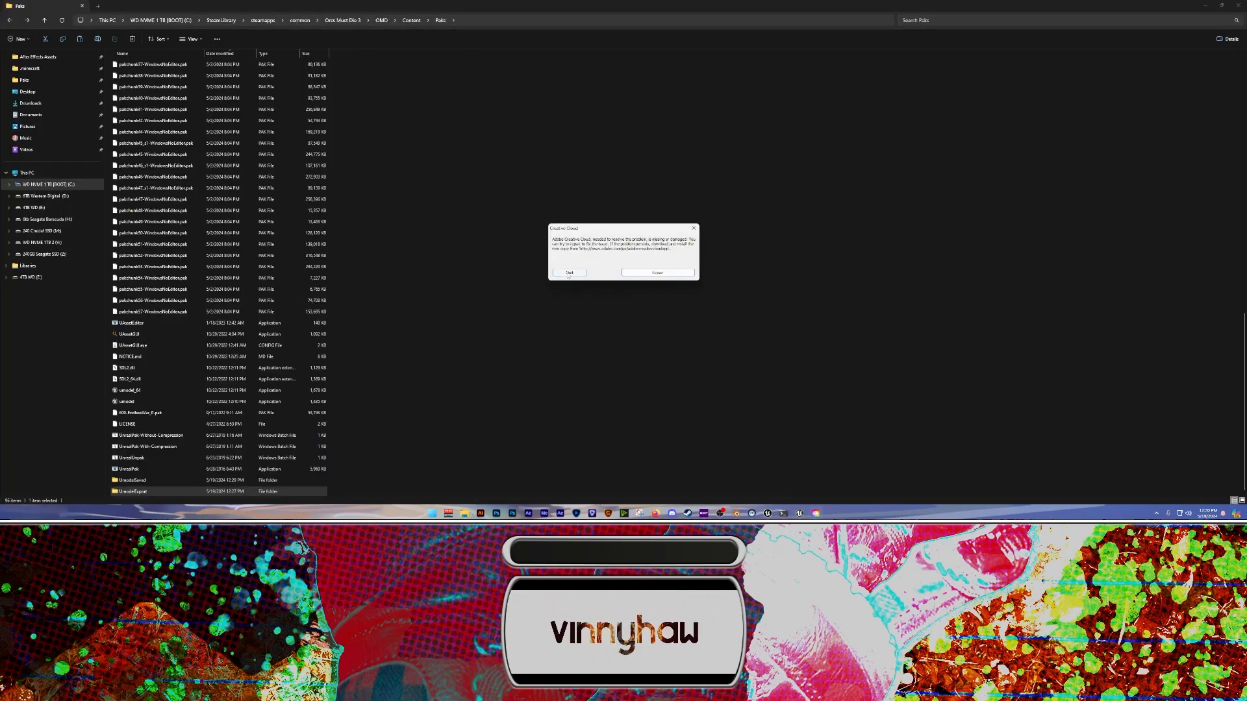
pyautogui.click(564, 272)
pyautogui.click(521, 514)
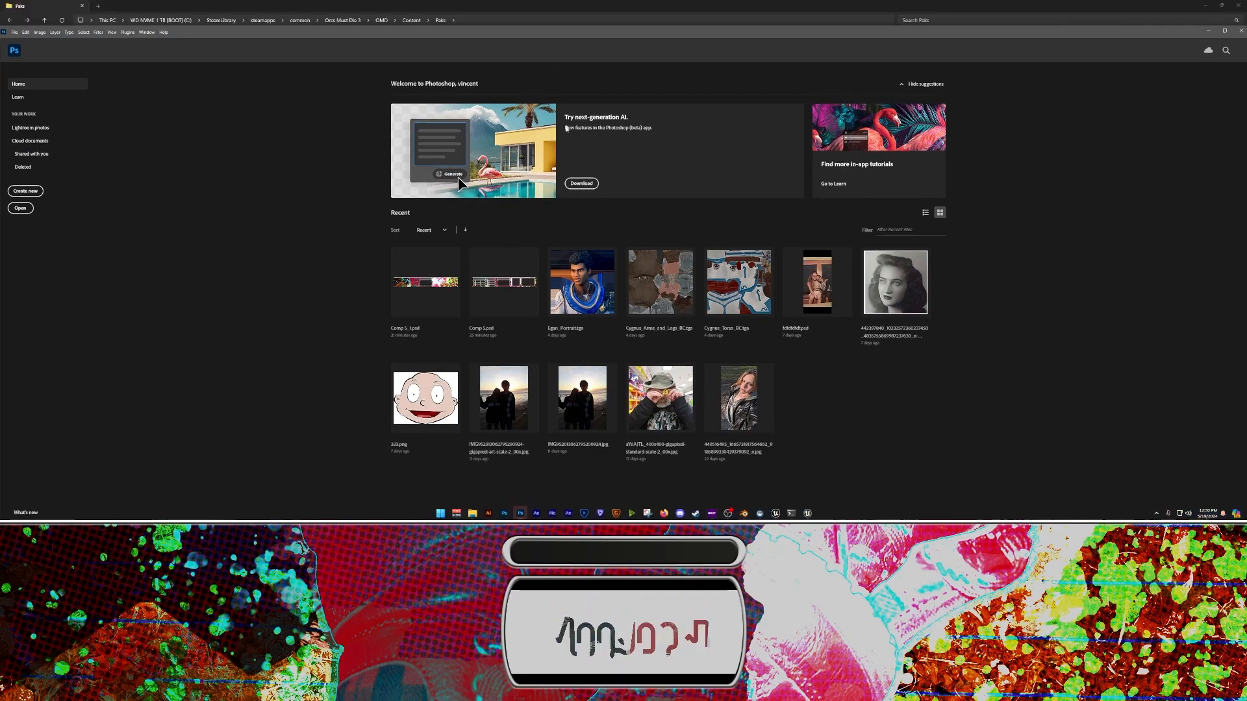
# Return to File Explorer, open UmodelSaved down to the Swords_Elven Mat folder, and check the saved Sword_Elven_BC and Sword_Elven_NM files
pyautogui.click(520, 514)
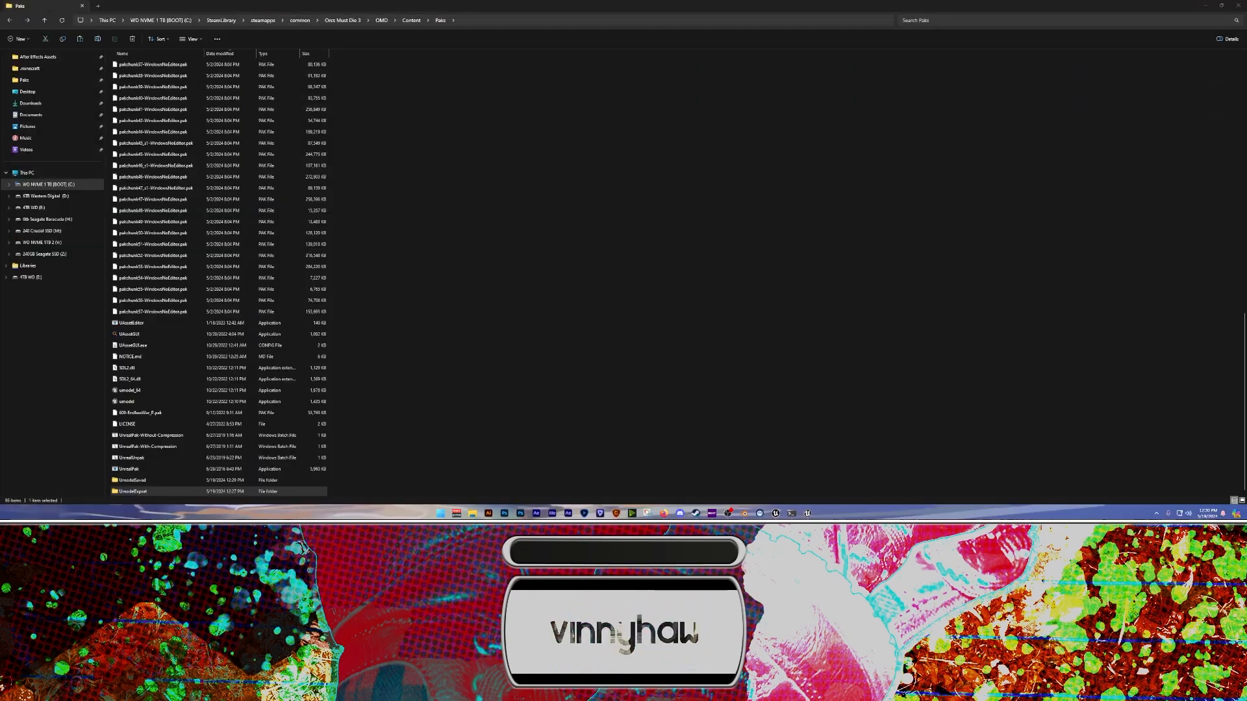
pyautogui.click(543, 392)
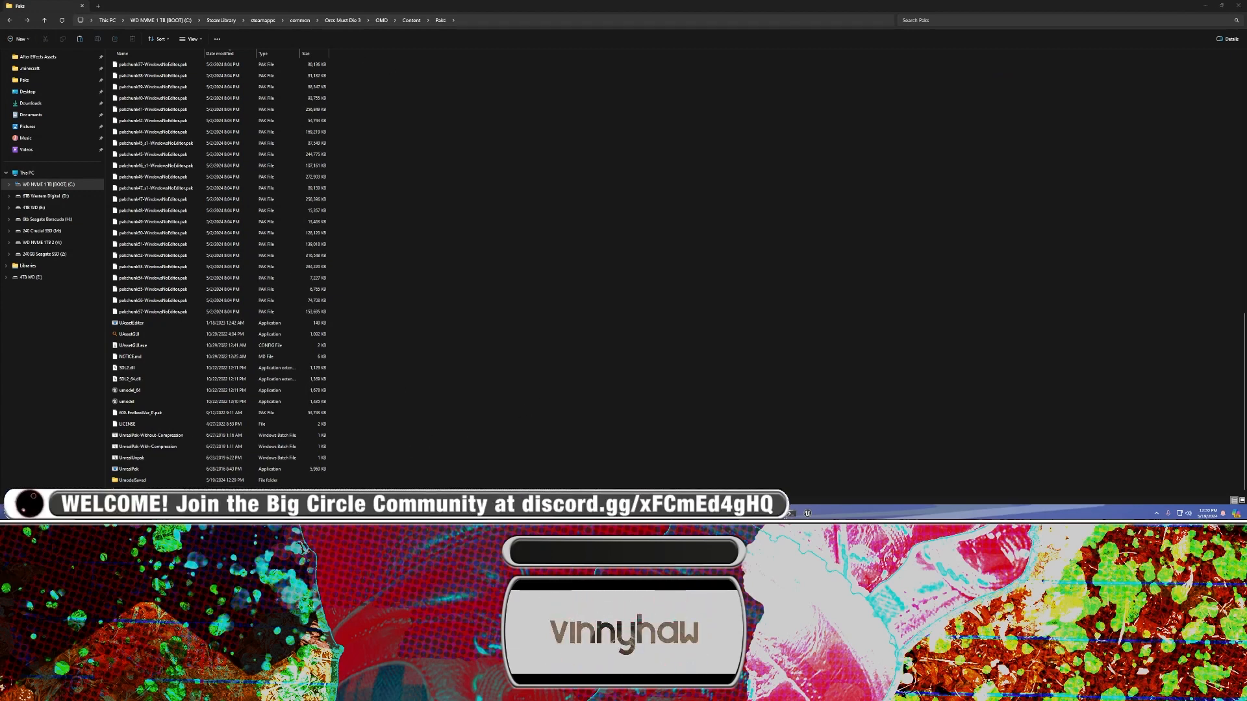
pyautogui.doubleClick(140, 480)
pyautogui.doubleClick(133, 66)
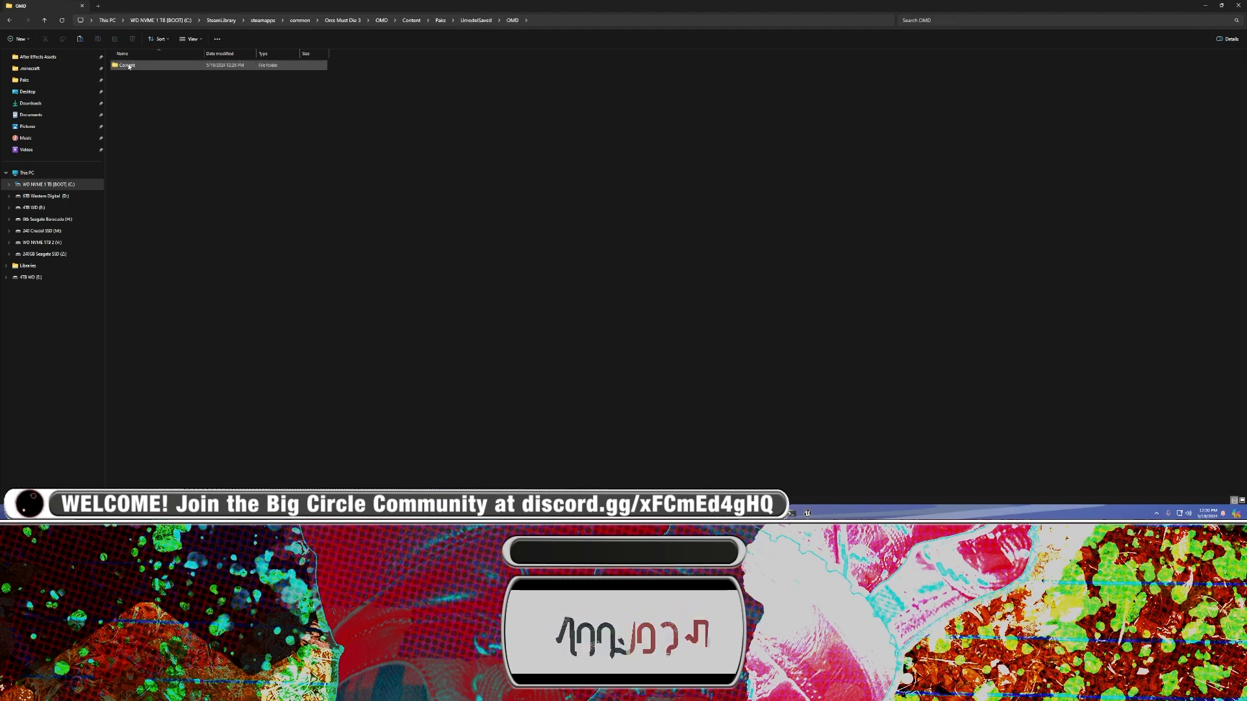
pyautogui.doubleClick(128, 66)
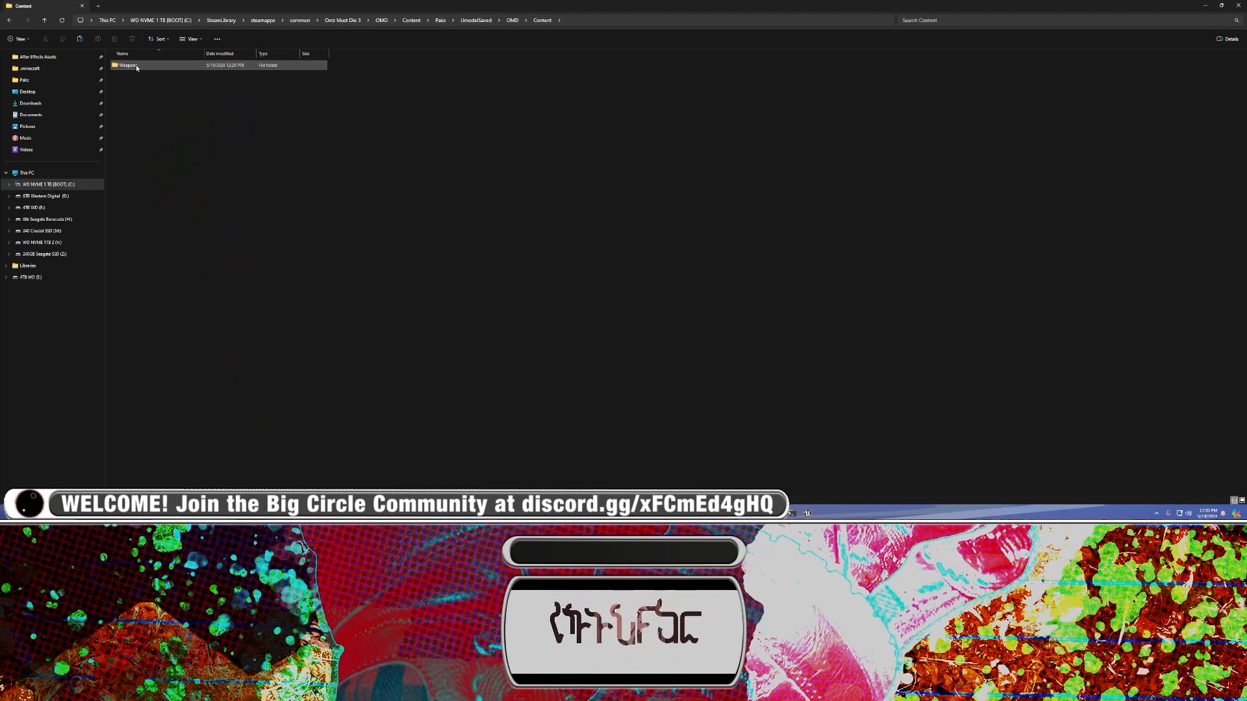
pyautogui.doubleClick(128, 65)
pyautogui.doubleClick(133, 66)
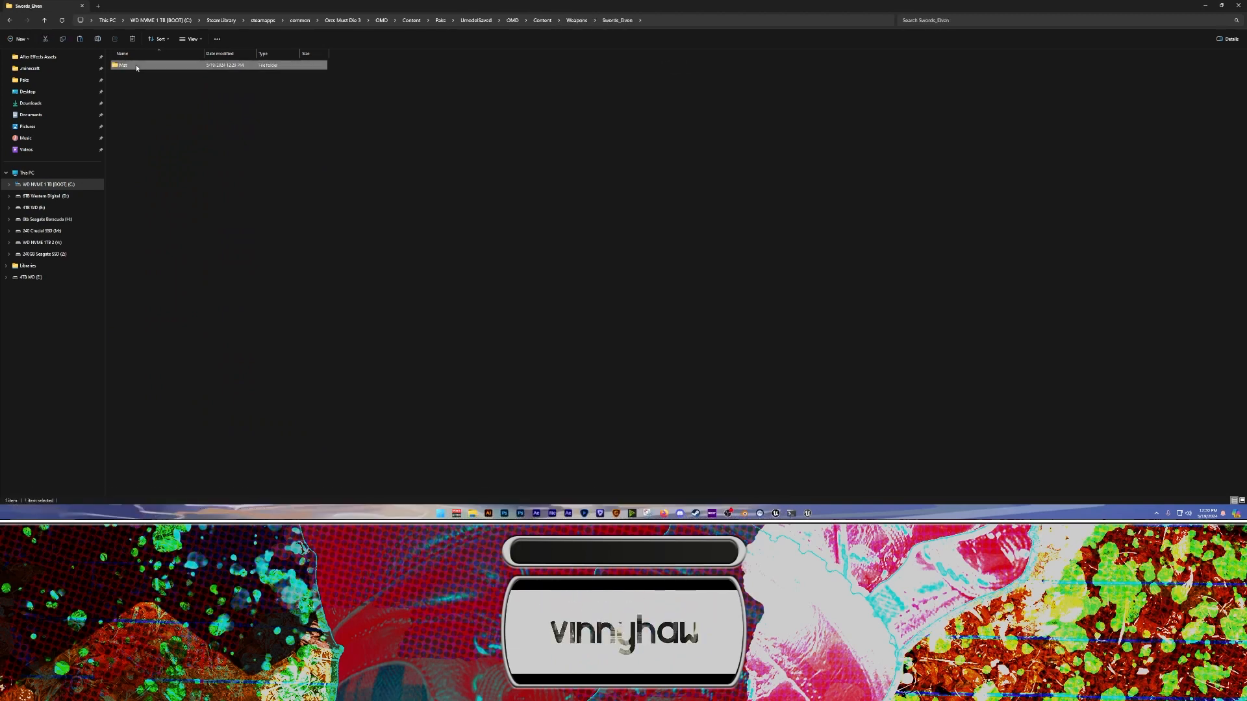
pyautogui.doubleClick(136, 67)
pyautogui.moveTo(181, 226); pyautogui.dragTo(133, 60)
pyautogui.click(153, 156)
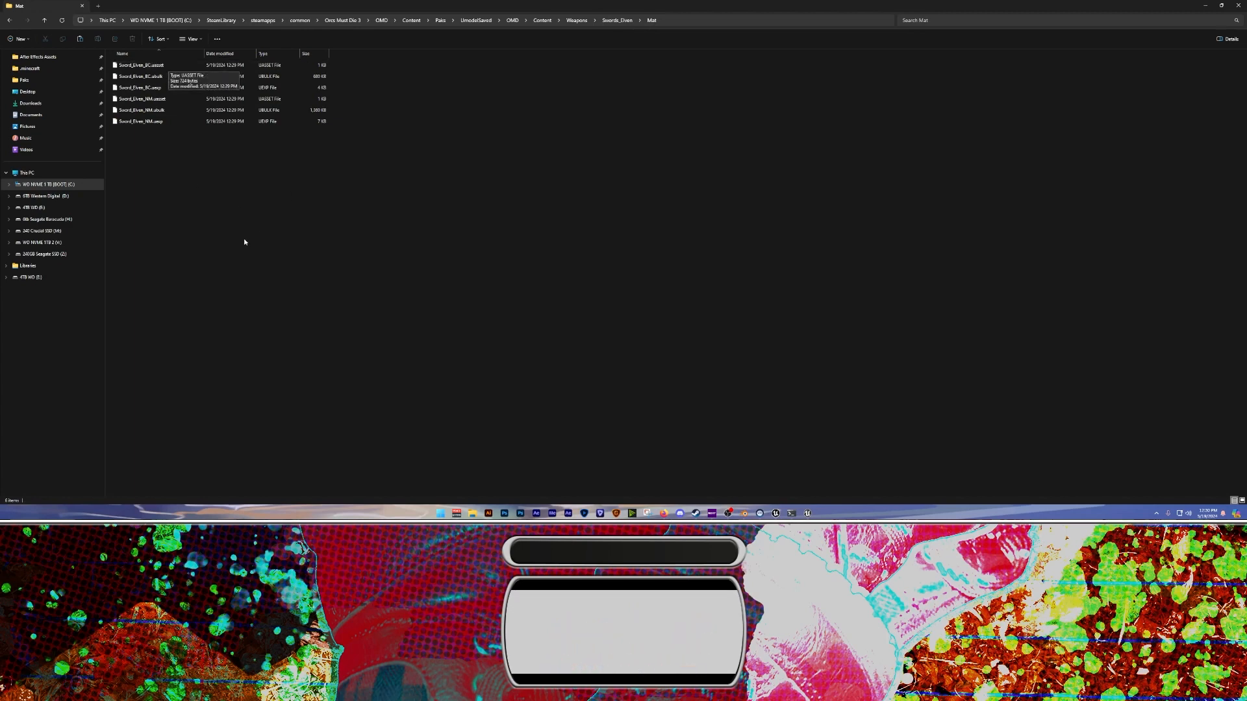
pyautogui.moveTo(228, 195); pyautogui.dragTo(145, 37)
pyautogui.click(181, 174)
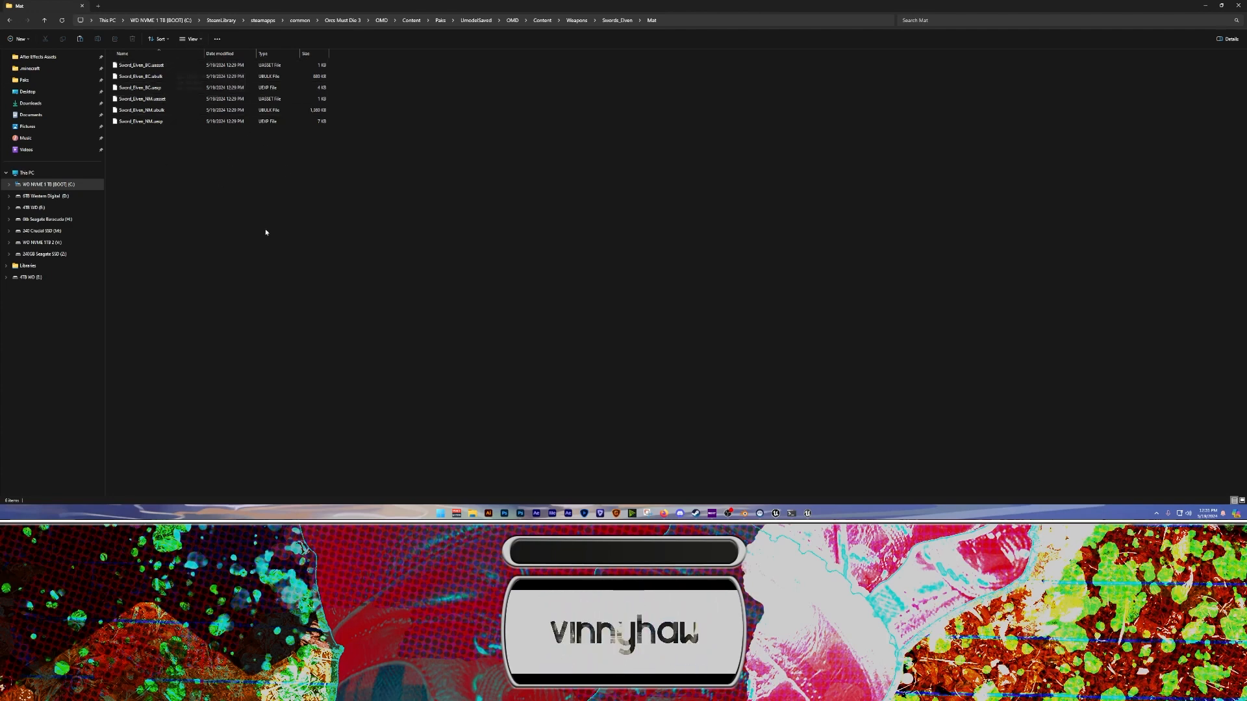
# Go back up from the saved Mat folder to the Paks folder and clear the selection
pyautogui.hotkey('alt', 'Up')
pyautogui.hotkey('alt', 'Up')
pyautogui.hotkey('alt', 'Up')
pyautogui.hotkey('alt', 'Up')
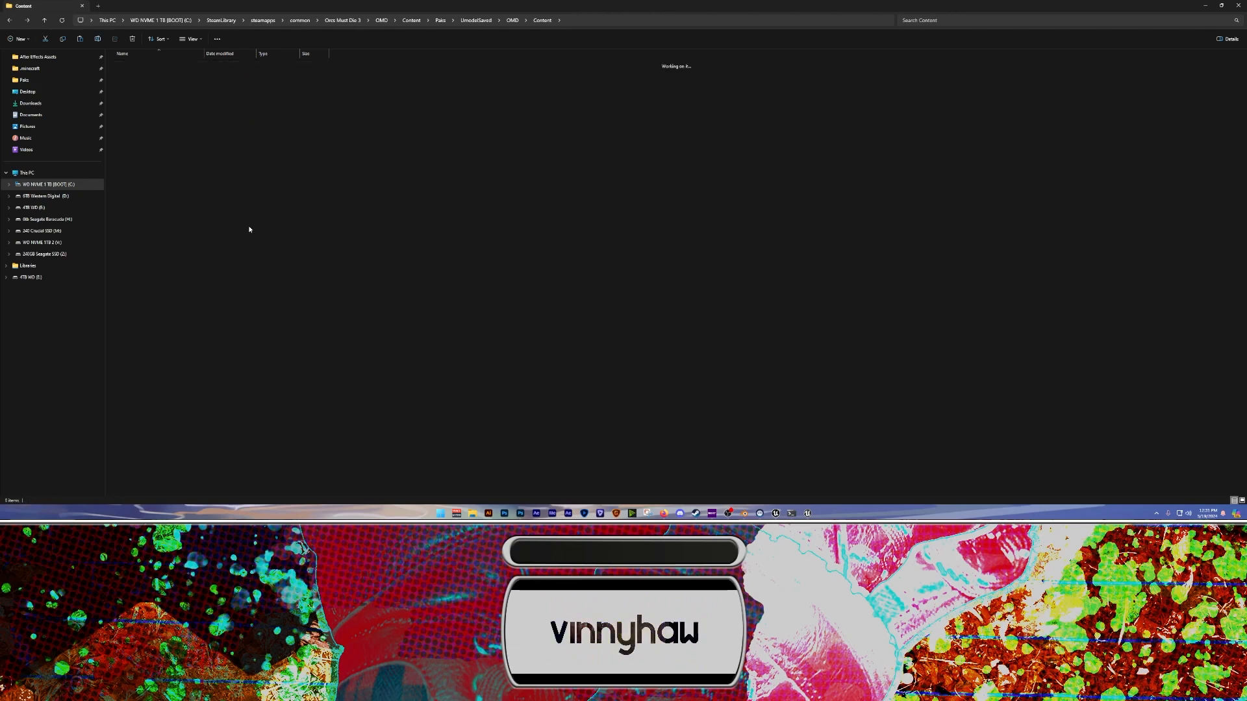
pyautogui.hotkey('alt', 'Up')
pyautogui.hotkey('alt', 'Up')
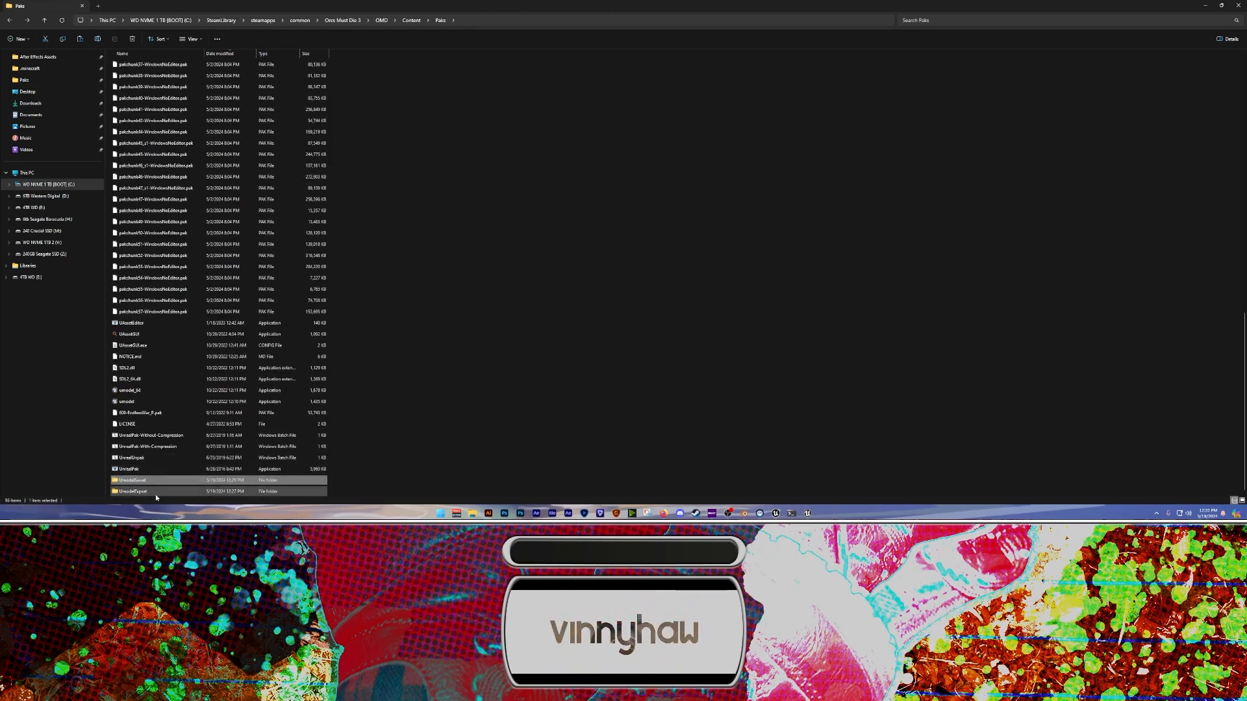
pyautogui.click(537, 389)
# Launch Blender 3.4 and dismiss its splash screen
pyautogui.click(440, 514)
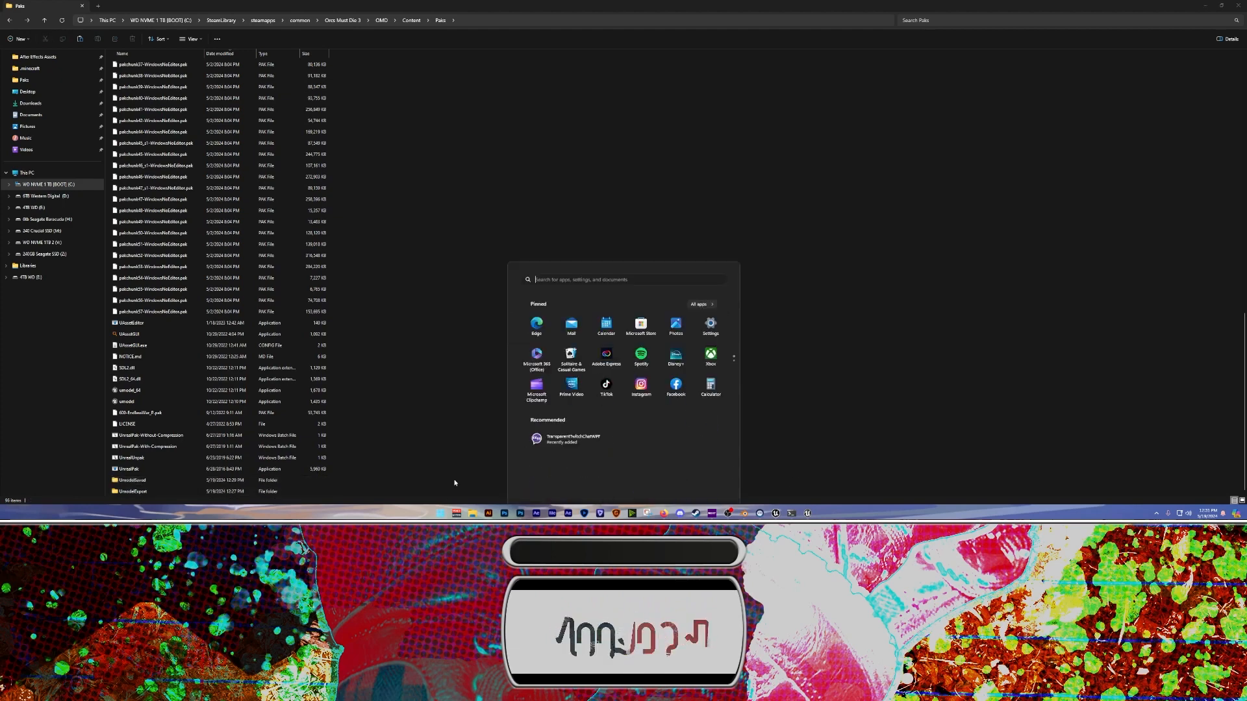
pyautogui.write('blend')
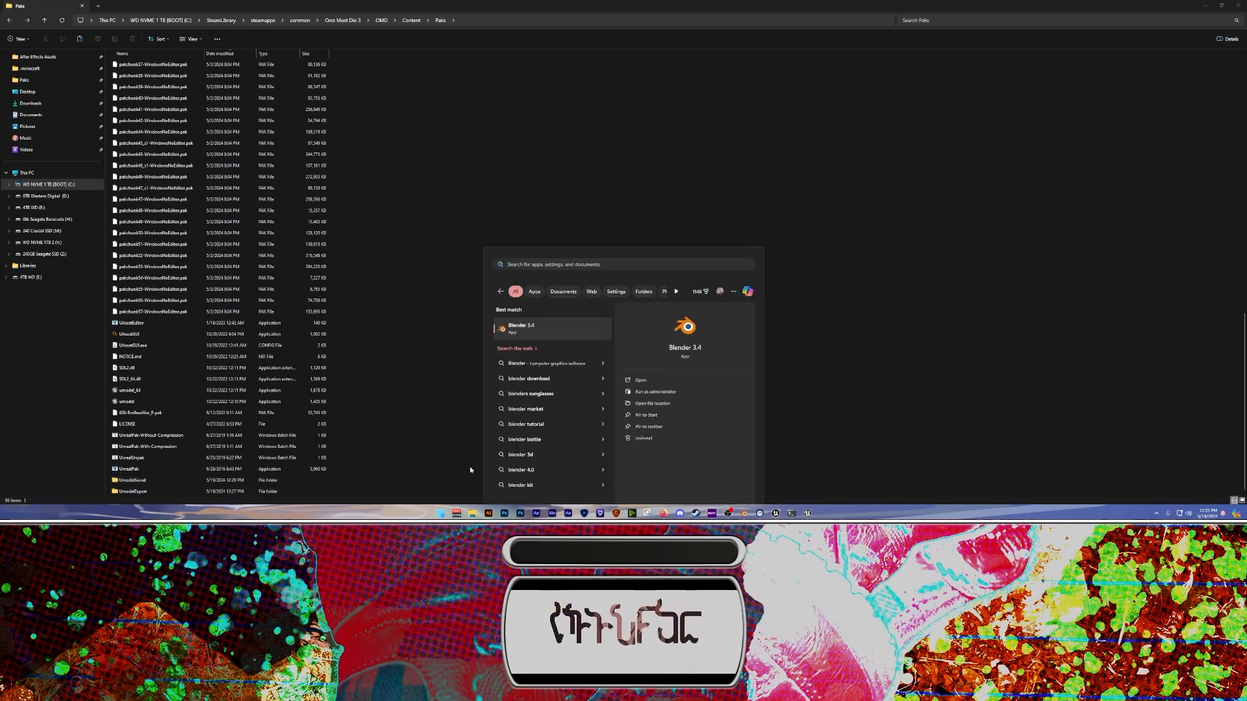
pyautogui.press('Return')
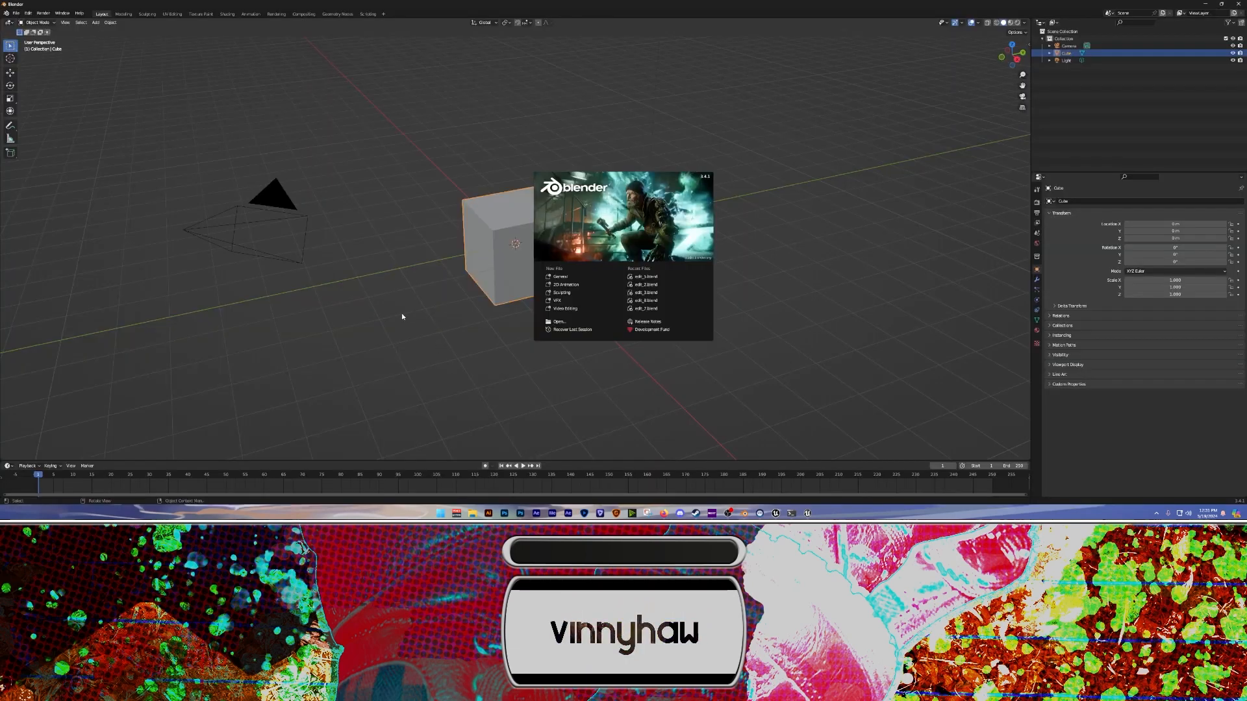
pyautogui.click(443, 311)
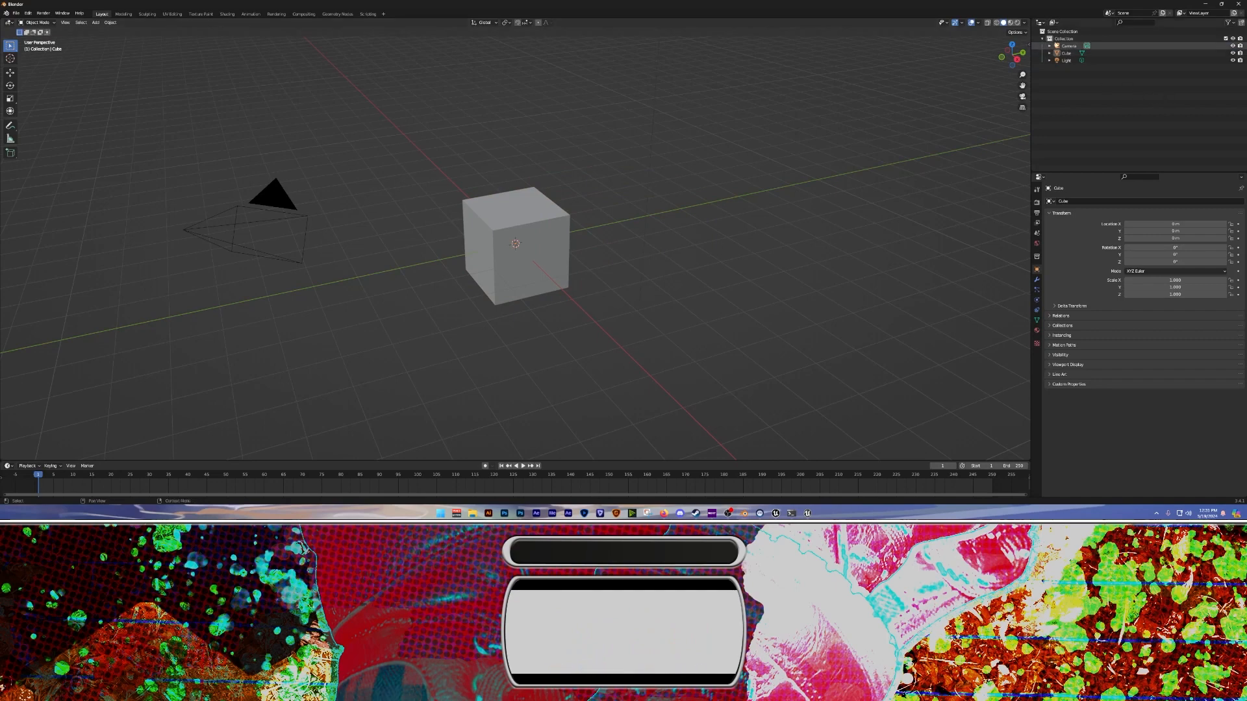
# Empty the default scene by deleting the collection, camera, cube and light
pyautogui.click(1079, 39)
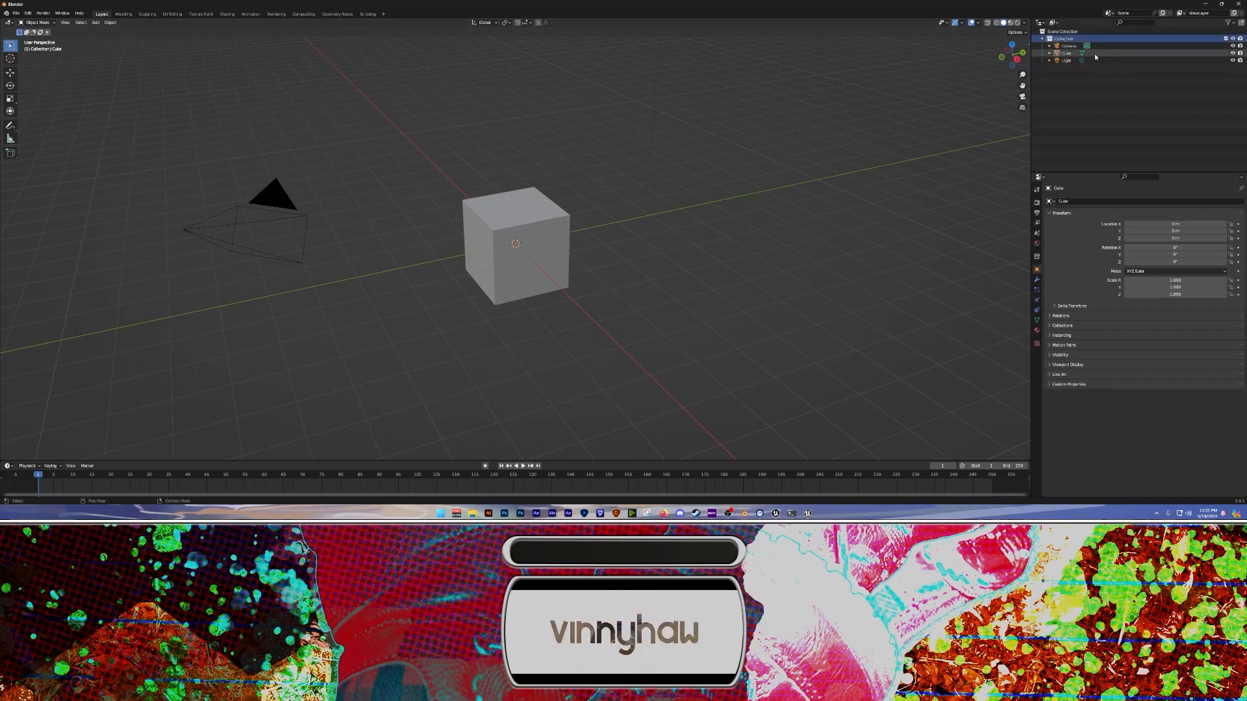
pyautogui.press('Delete')
pyautogui.click(1099, 40)
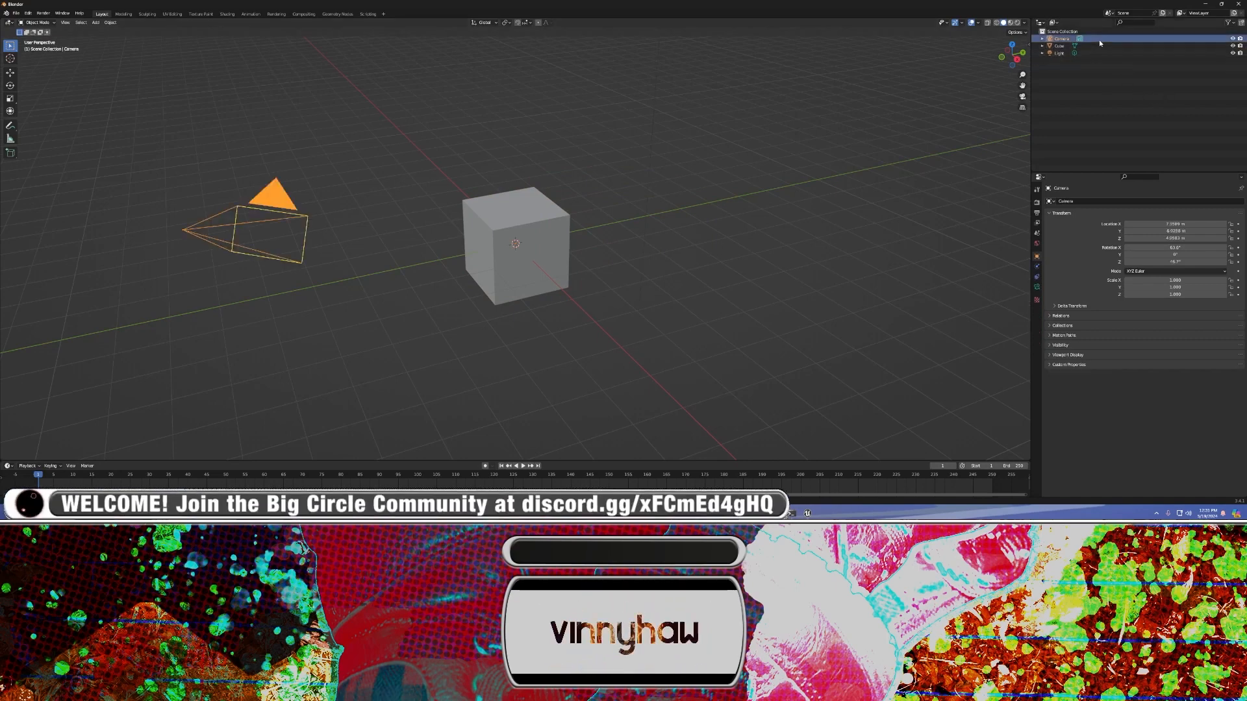
pyautogui.press('Delete')
pyautogui.click(1098, 40)
pyautogui.press('Delete')
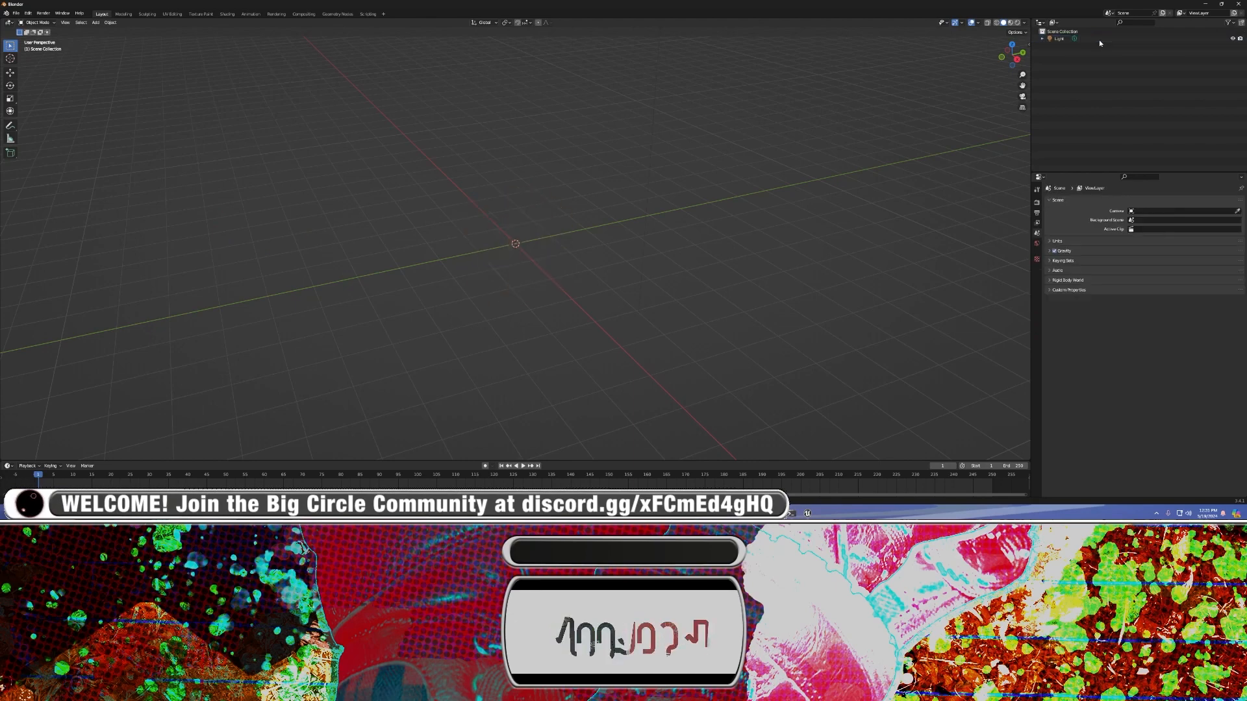
pyautogui.click(1099, 40)
pyautogui.press('Delete')
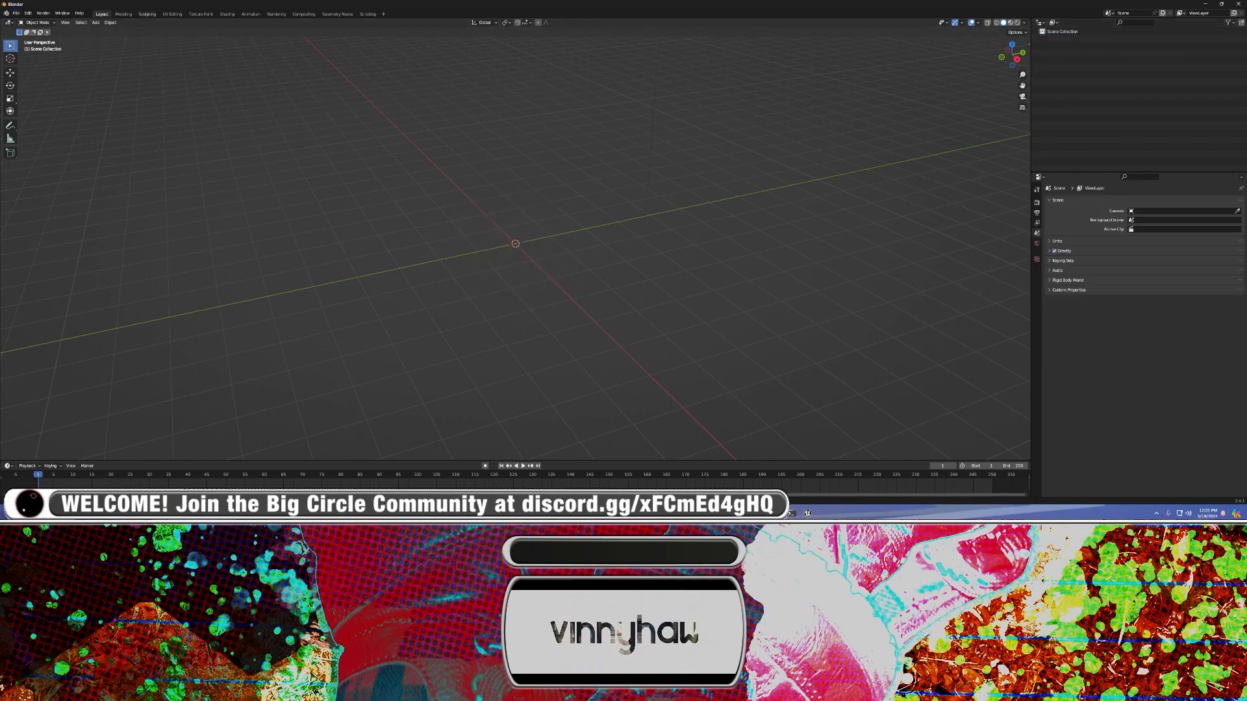
# In File Explorer, open UmodelExport, Weapons, Swords_Elven and Mesh, copy that folder's path, and return to Blender
pyautogui.hotkey('alt', 'Tab')
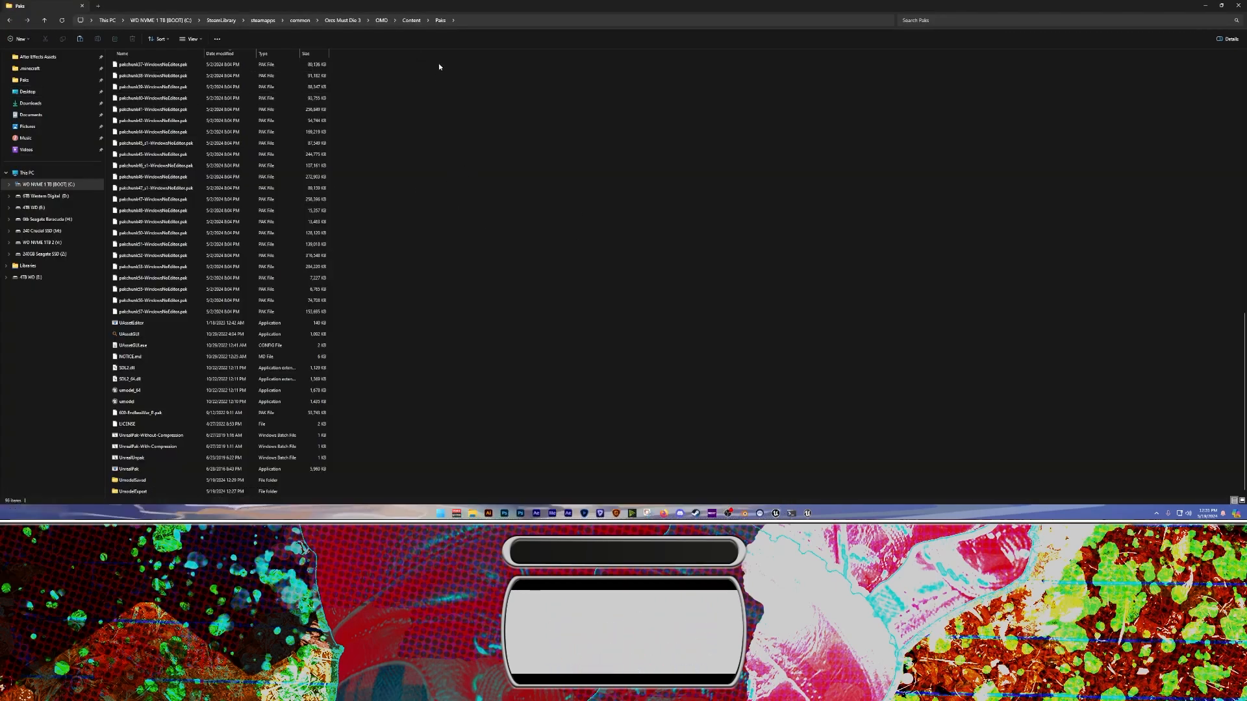
pyautogui.click(146, 492)
pyautogui.doubleClick(146, 492)
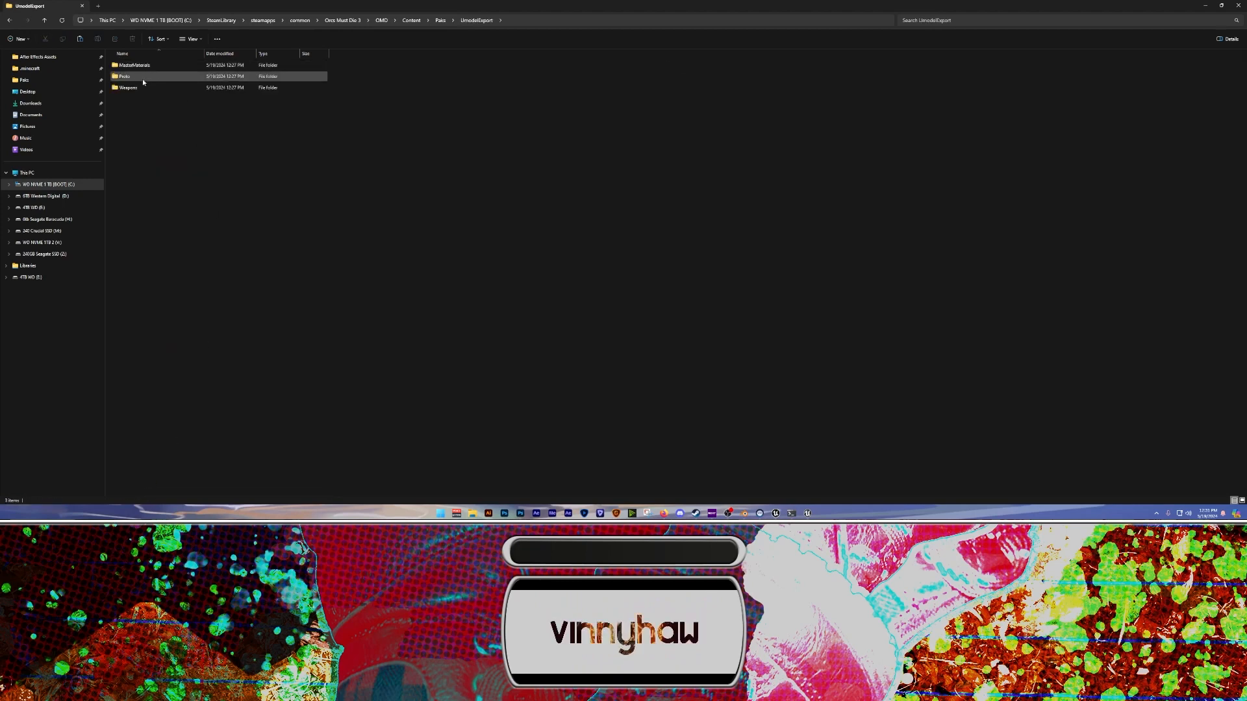
pyautogui.doubleClick(137, 88)
pyautogui.click(133, 66)
pyautogui.doubleClick(132, 67)
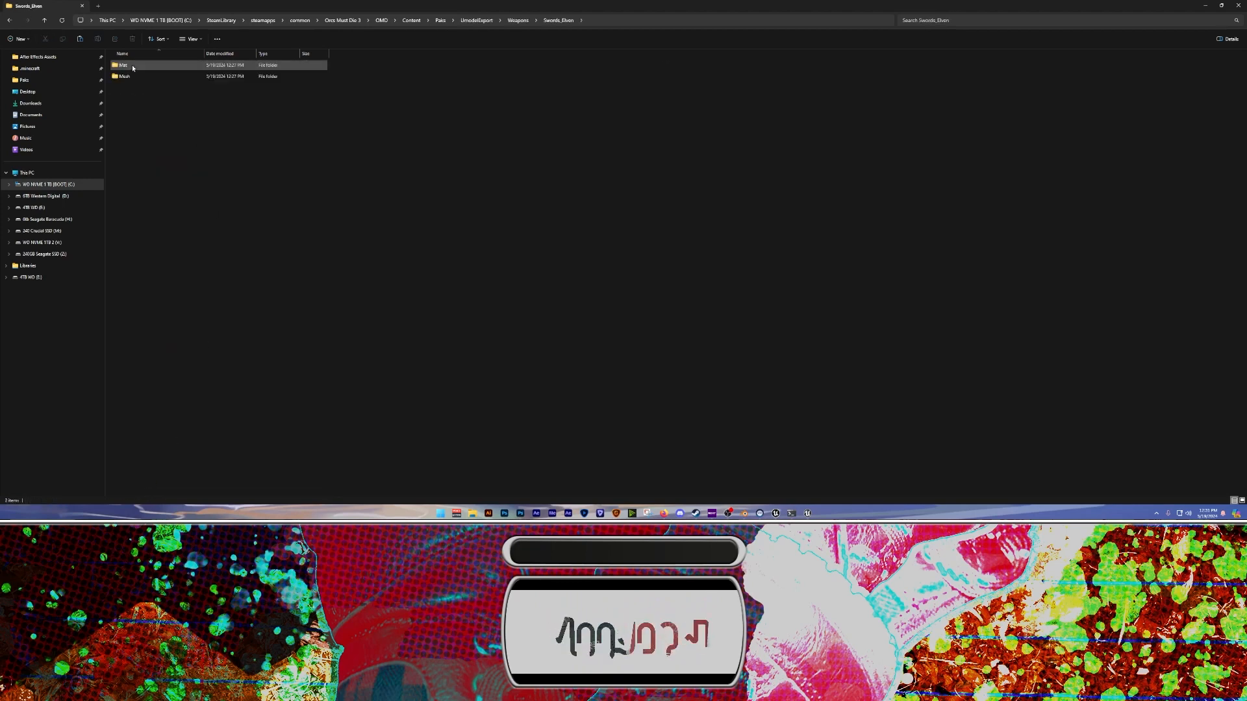
pyautogui.doubleClick(133, 77)
pyautogui.click(132, 78)
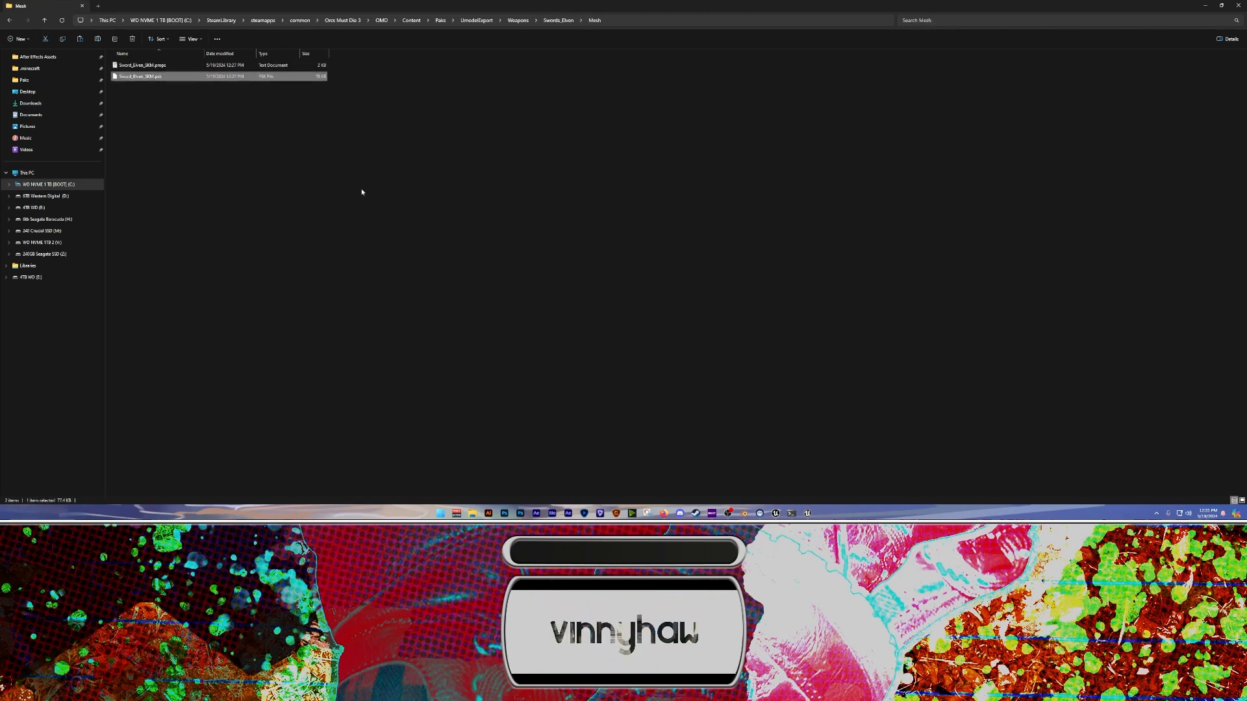
pyautogui.click(626, 26)
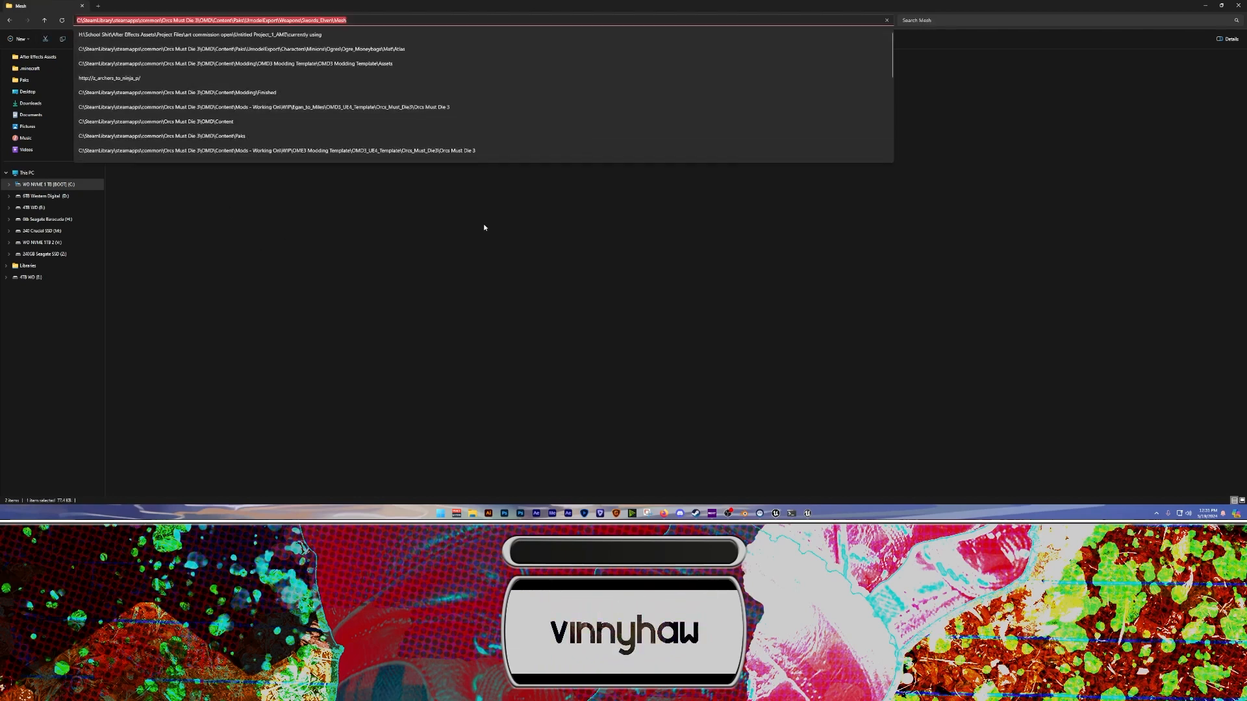
pyautogui.click(483, 226)
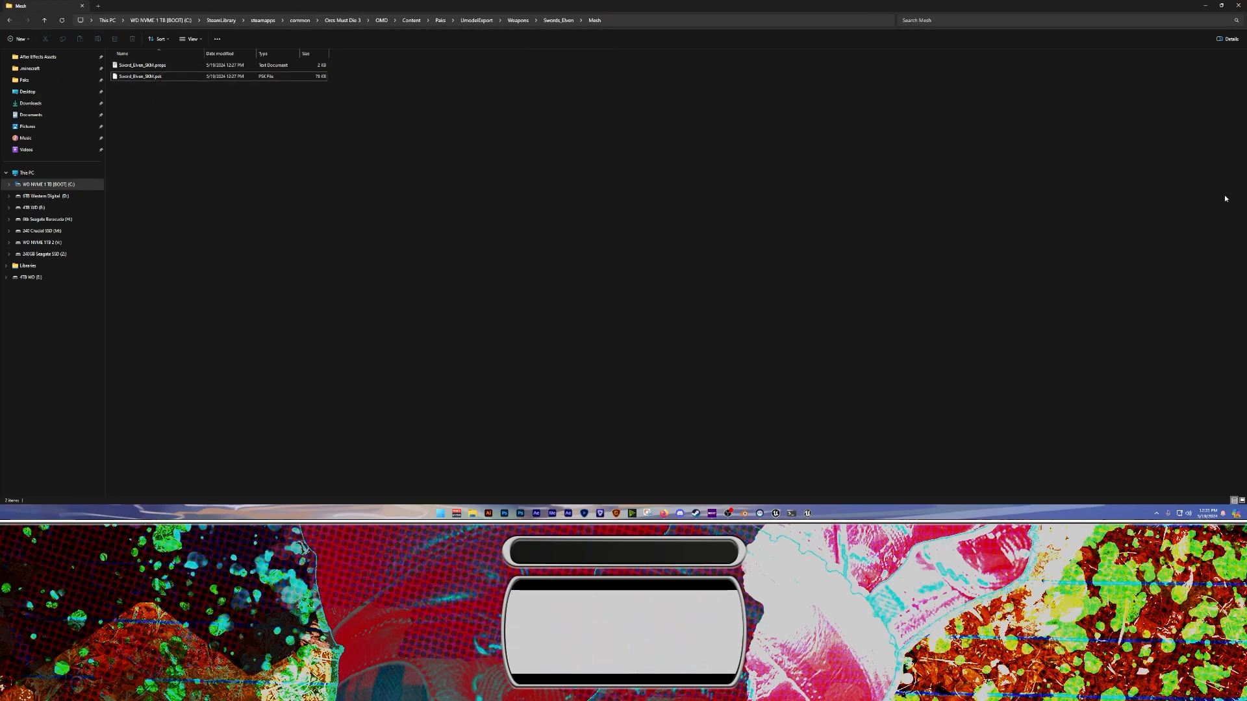
pyautogui.click(1206, 6)
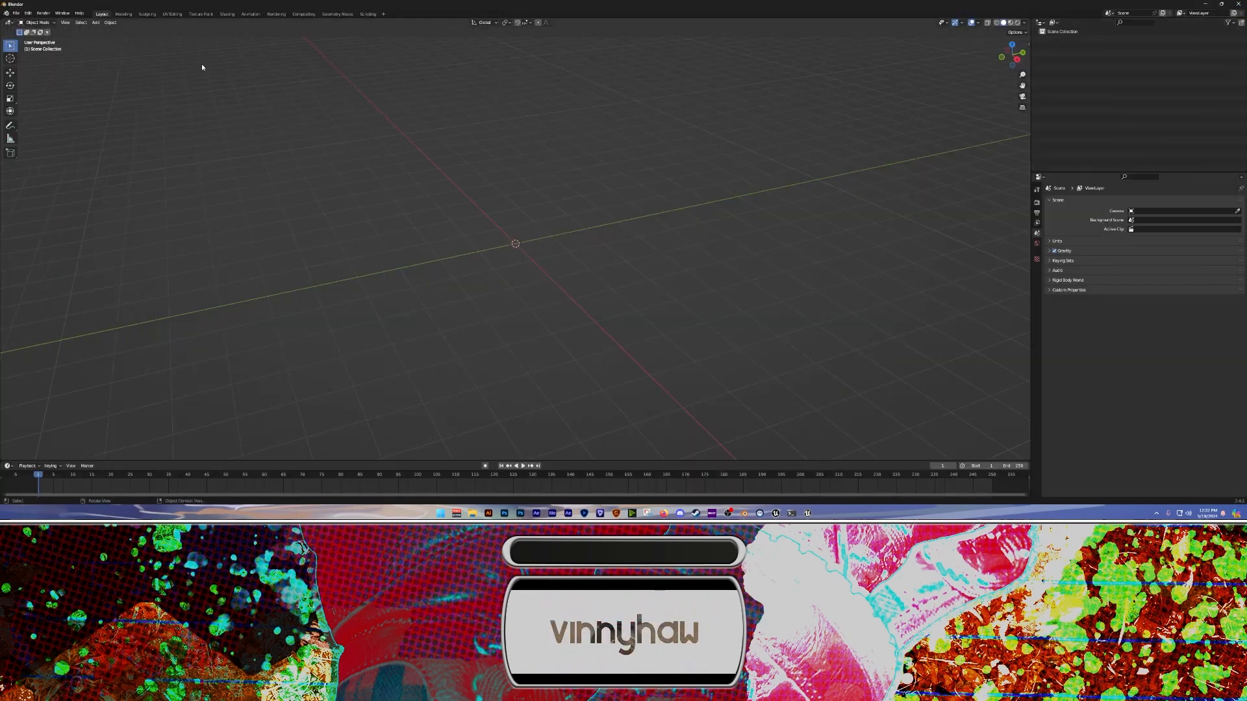
pyautogui.click(16, 13)
pyautogui.click(27, 33)
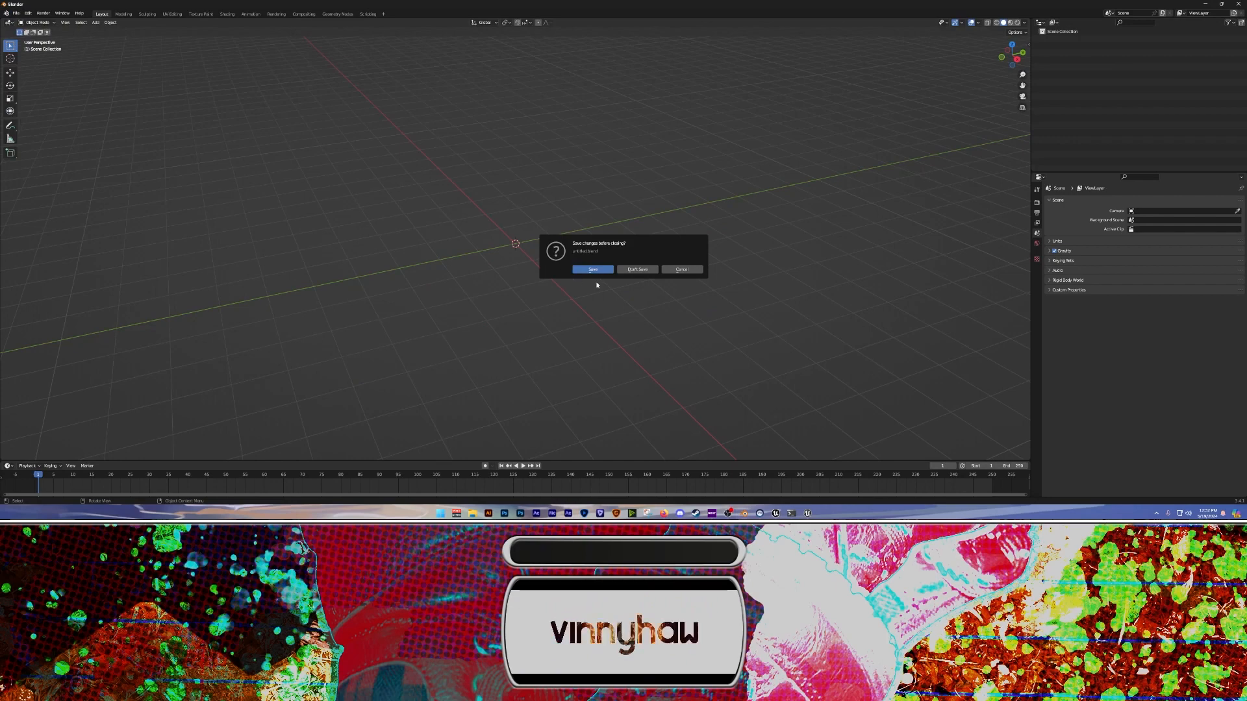
pyautogui.click(681, 269)
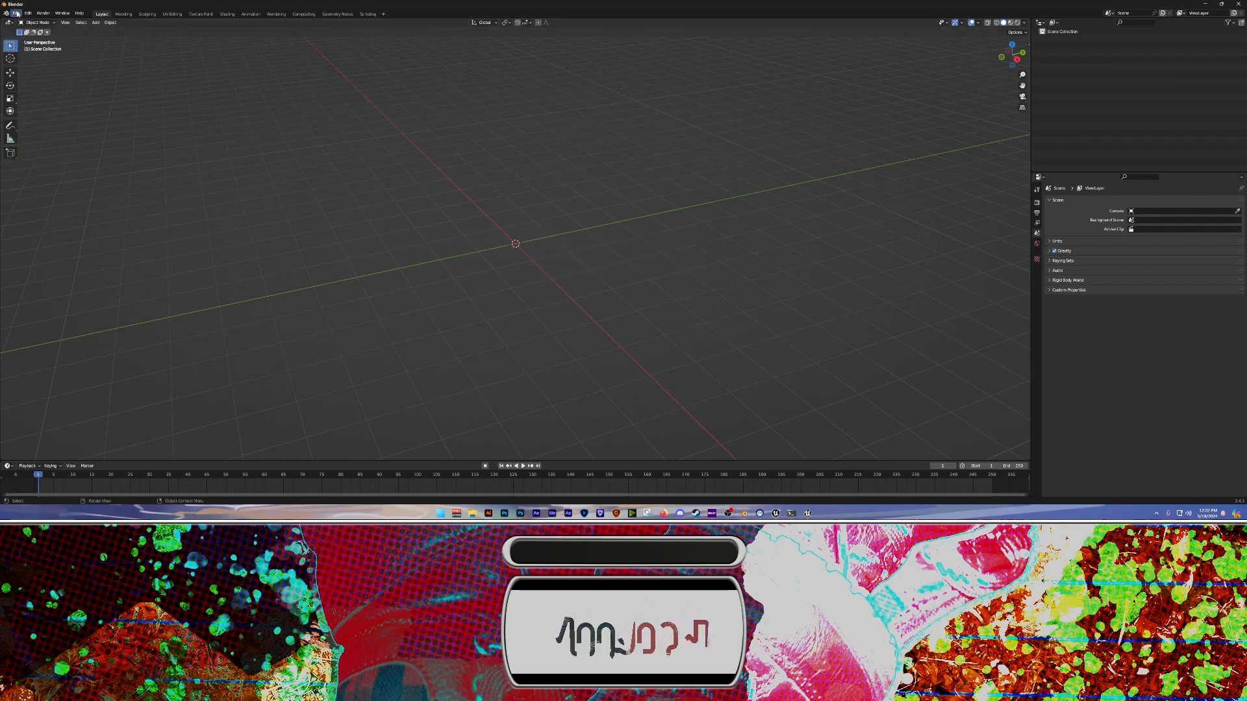
# Import the skeletal mesh Sword_Elven_SKM.psk from the copied Mesh folder path
pyautogui.click(17, 13)
pyautogui.moveTo(59, 111)
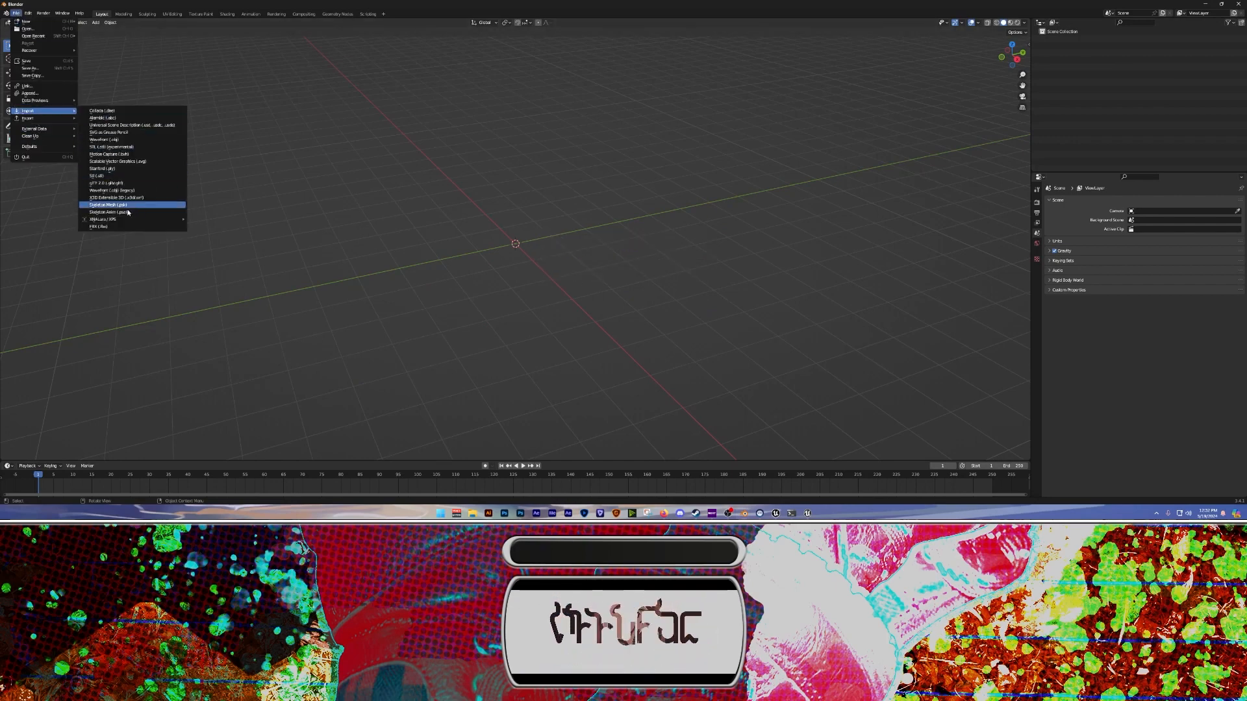
pyautogui.click(115, 204)
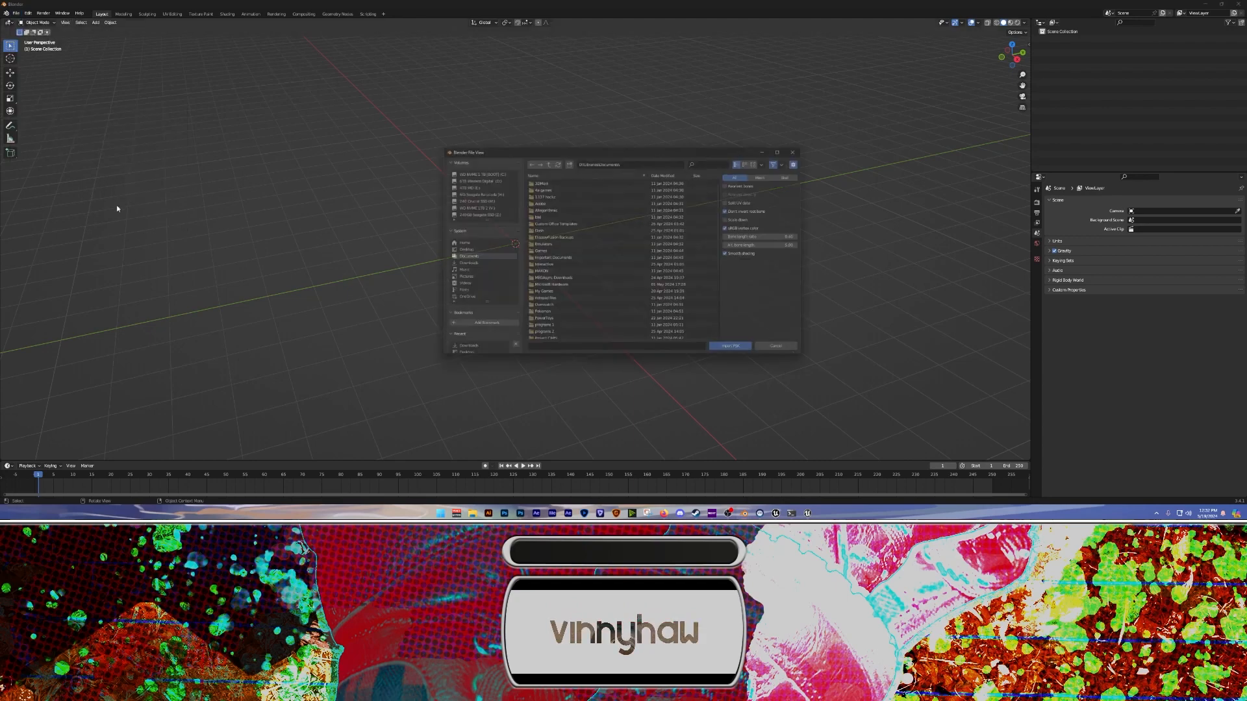
pyautogui.click(632, 158)
pyautogui.hotkey('ctrl', 'v')
pyautogui.press('Return')
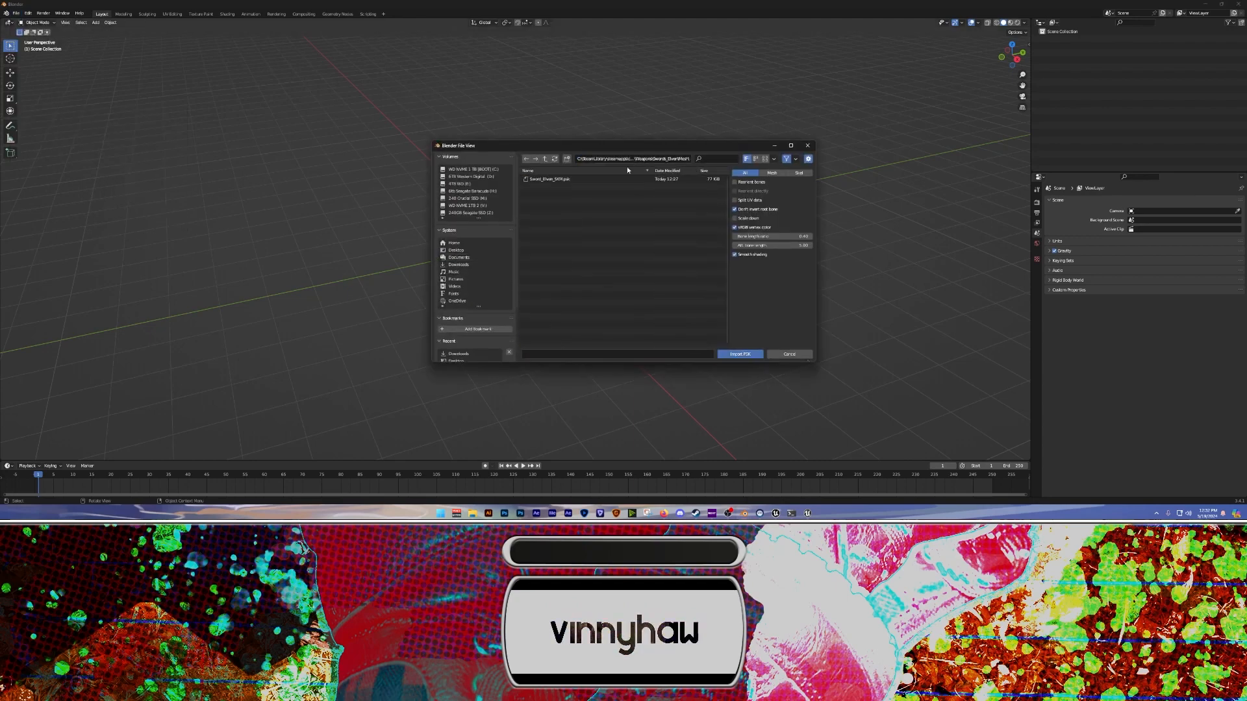
pyautogui.doubleClick(551, 180)
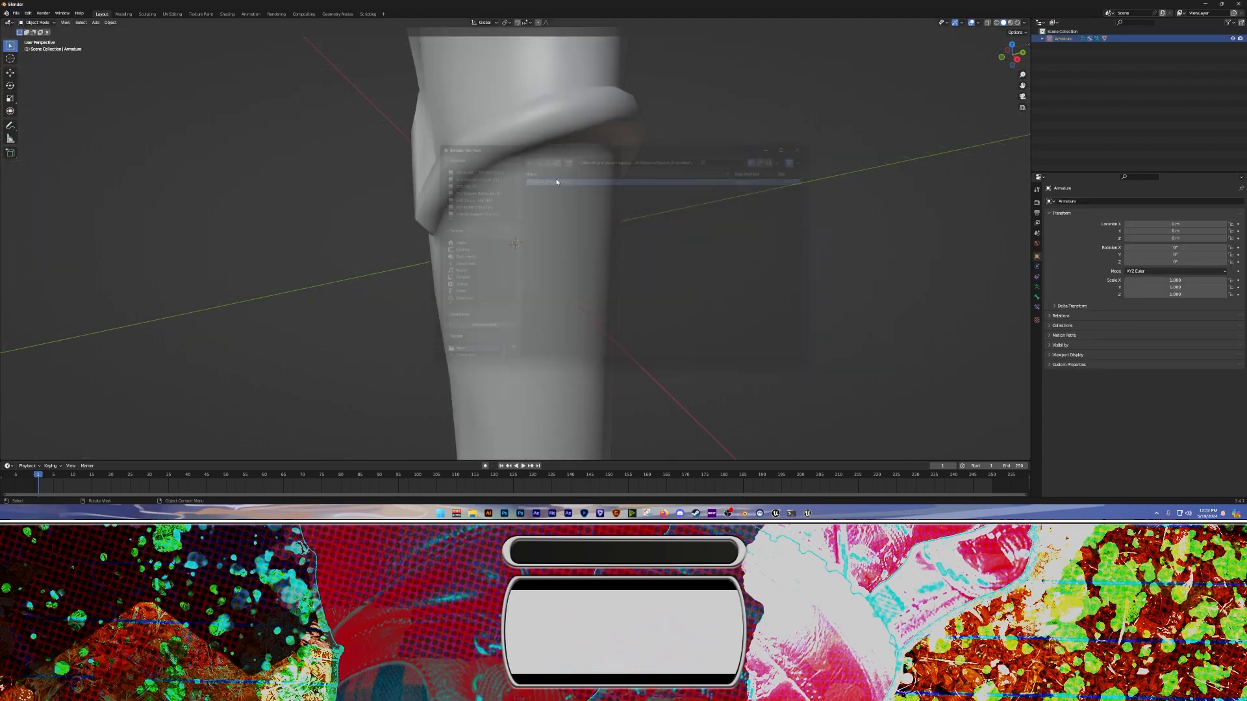
# Inspect the imported elven sword from the side with the whole blade and handle in view
pyautogui.scroll(-1, 583, 169)
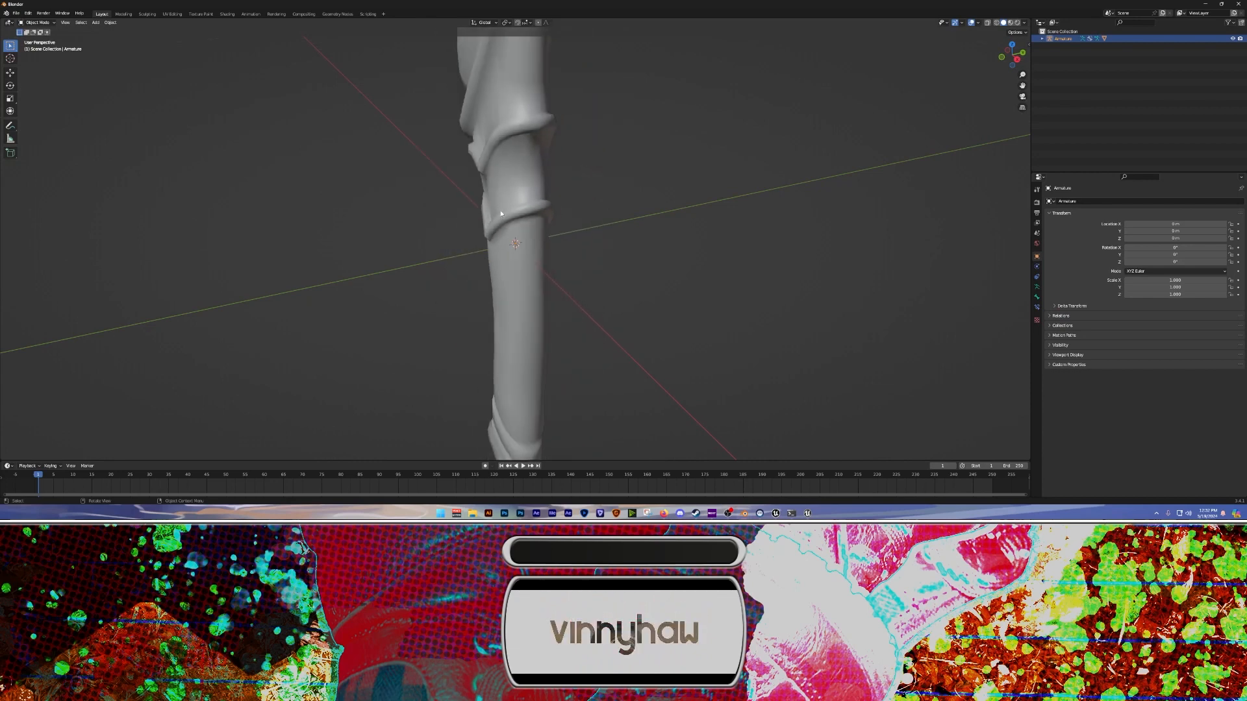
pyautogui.scroll(-6, 500, 210)
pyautogui.scroll(3, 498, 194)
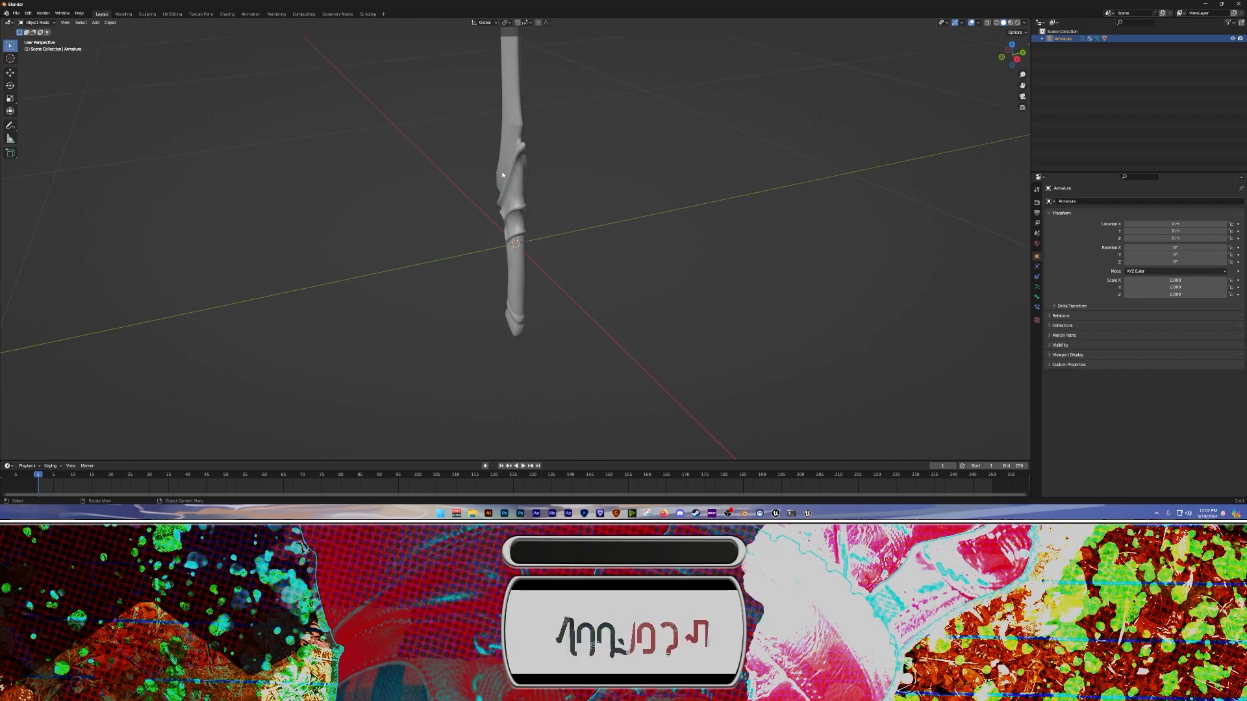
pyautogui.moveTo(492, 147); pyautogui.dragTo(564, 266, button='middle')
pyautogui.press('shift')
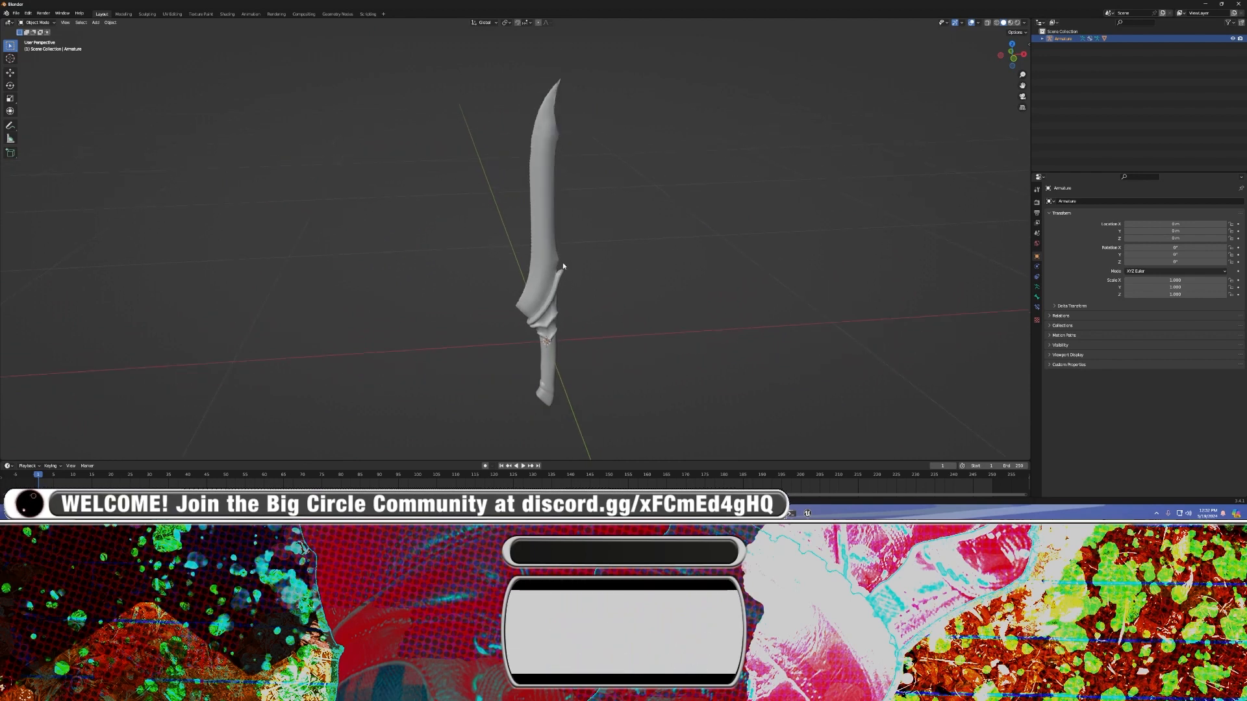
# In File Explorer, open the Roadhog Hook folder on the Desktop, copy its path, and return to Blender
pyautogui.click(15, 14)
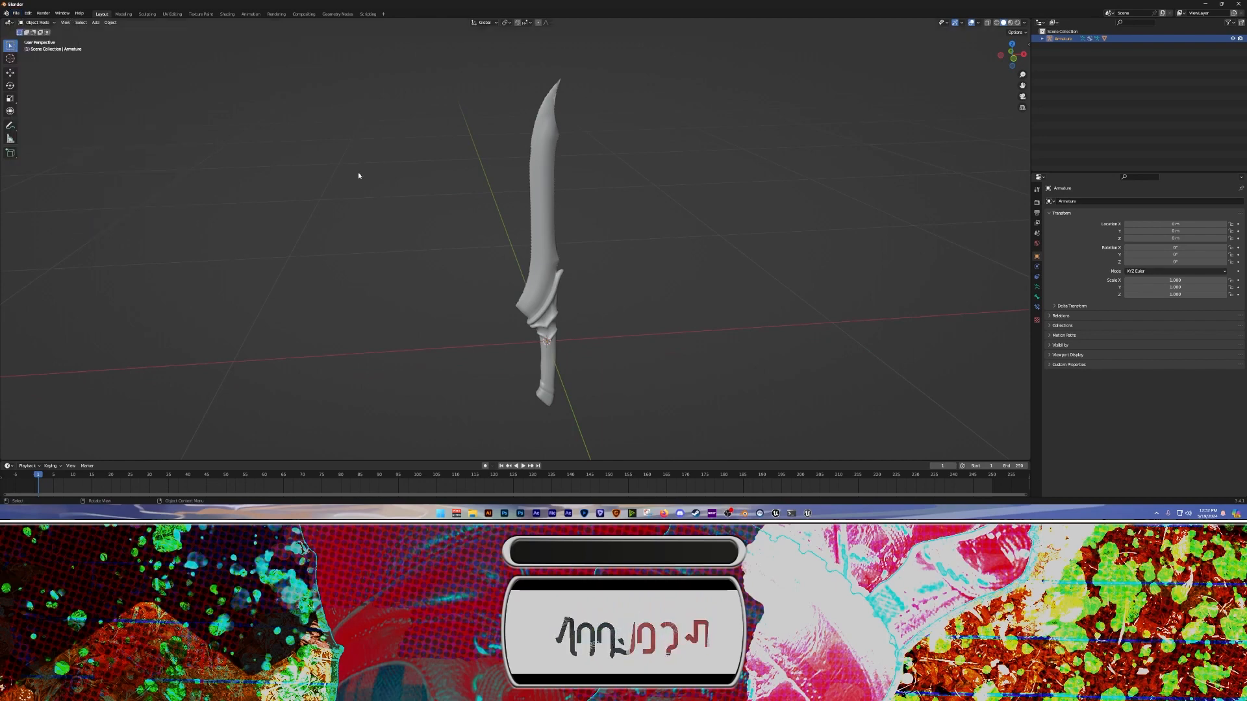
pyautogui.click(472, 513)
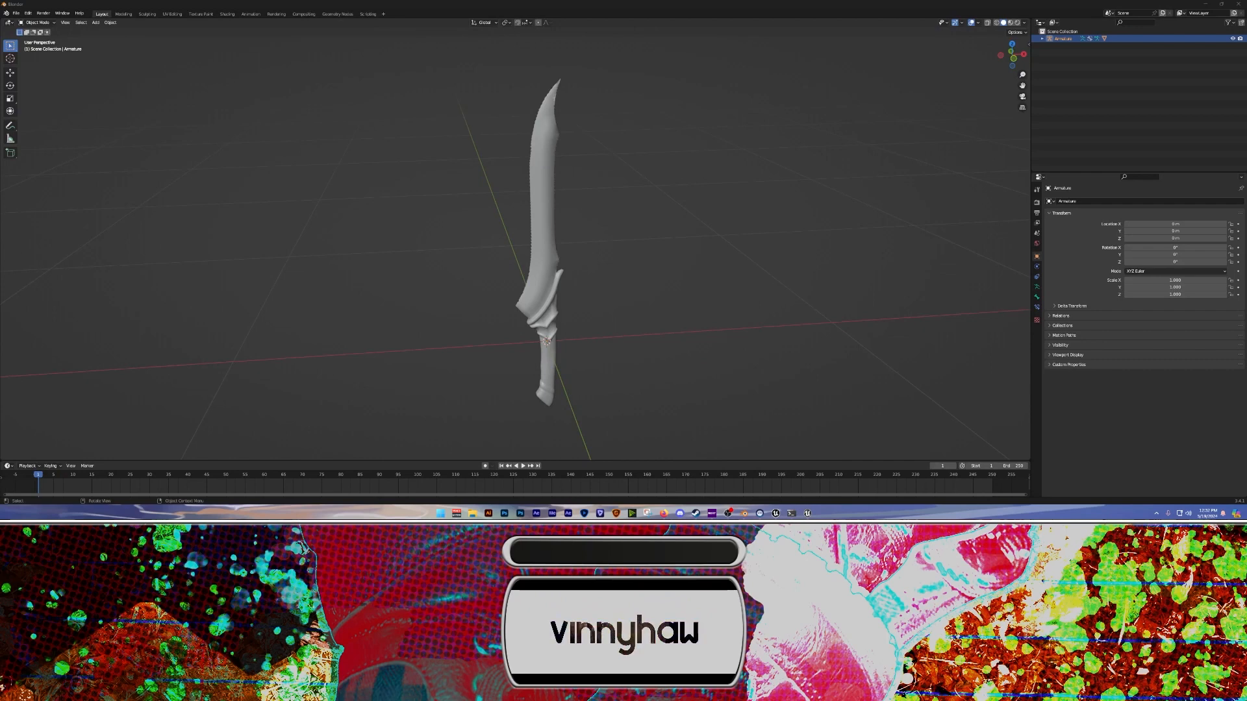
pyautogui.moveTo(477, 0); pyautogui.dragTo(411, 241)
pyautogui.doubleClick(411, 241)
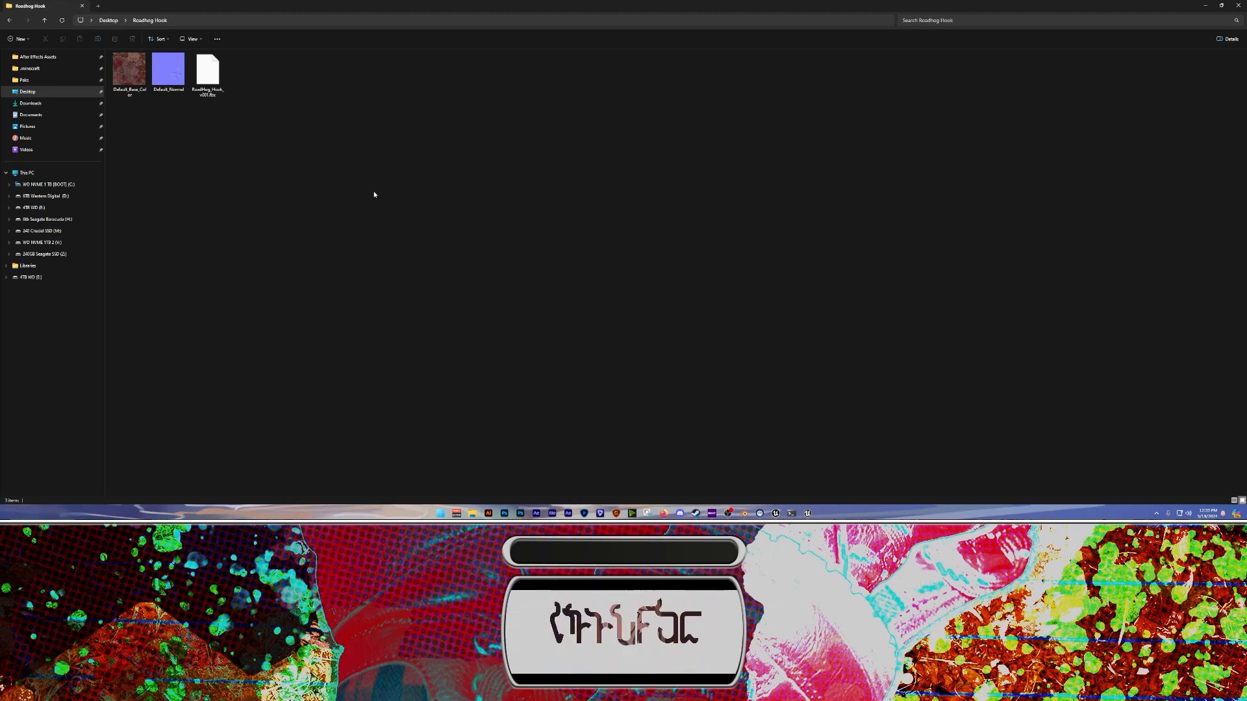
pyautogui.click(222, 21)
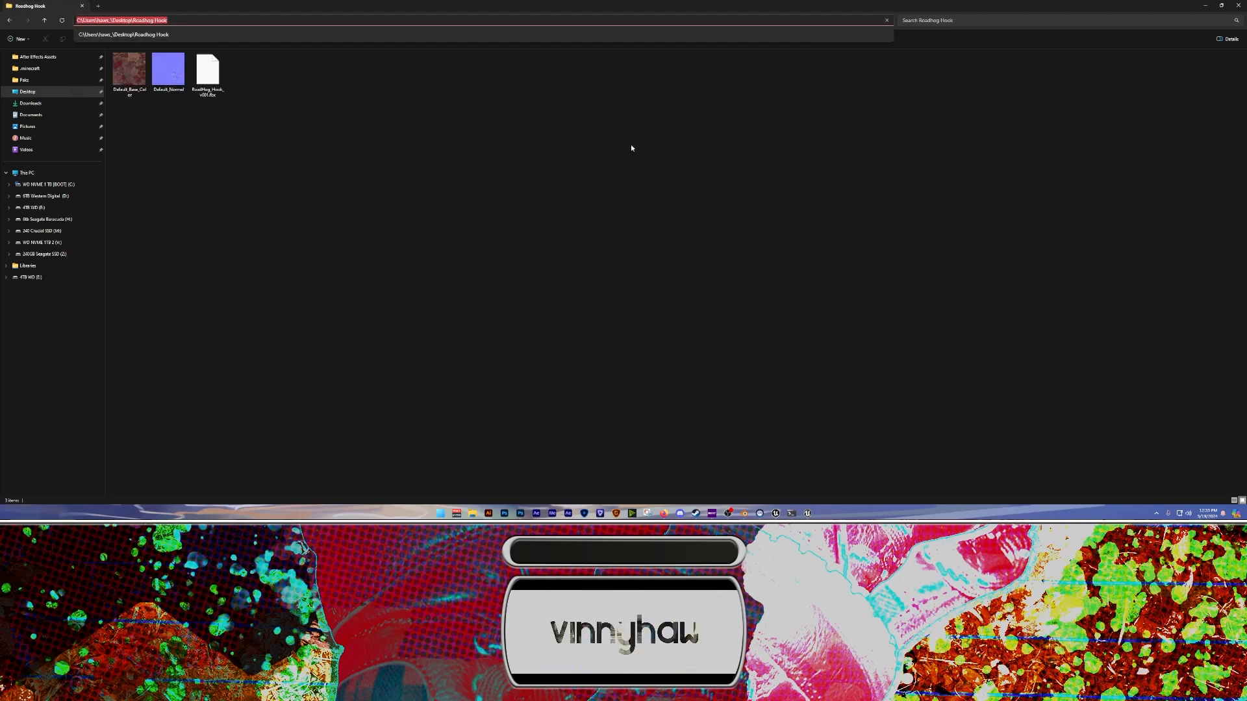
pyautogui.click(1205, 5)
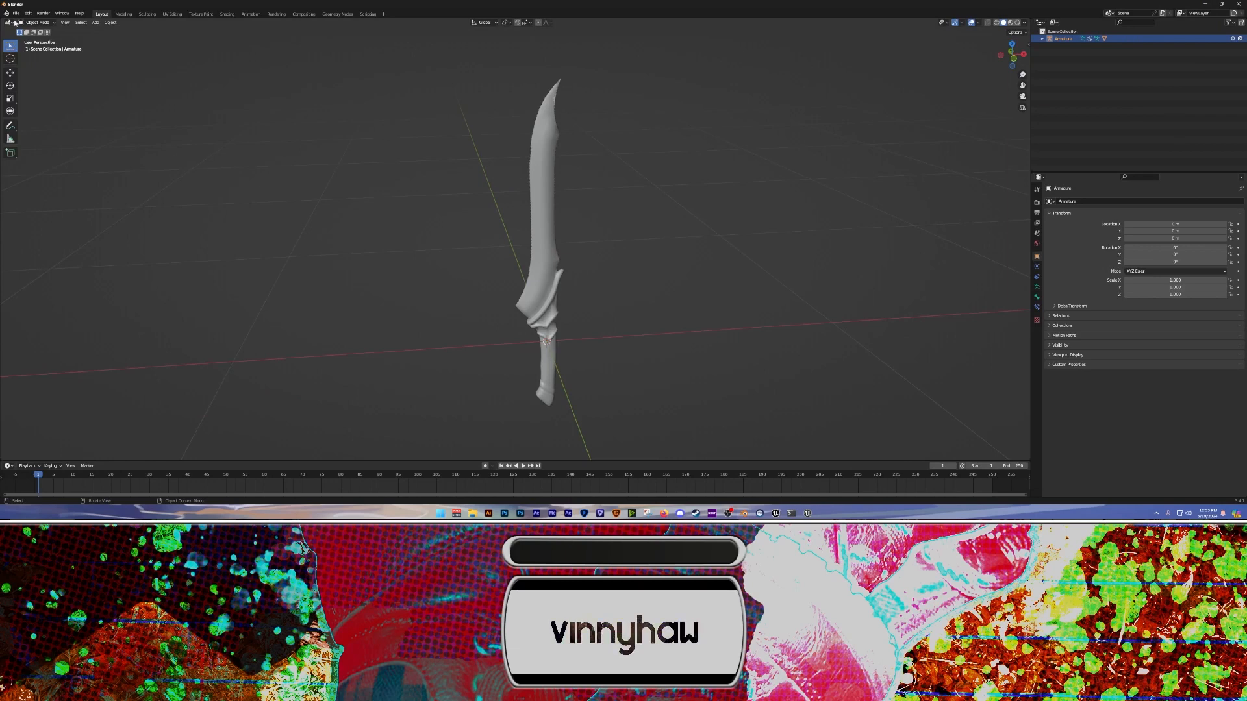
# Import the FBX model RoadHog_Hook_v001.fbx from the copied Roadhog Hook folder path and bring the whole hook into view
pyautogui.click(16, 13)
pyautogui.moveTo(37, 117)
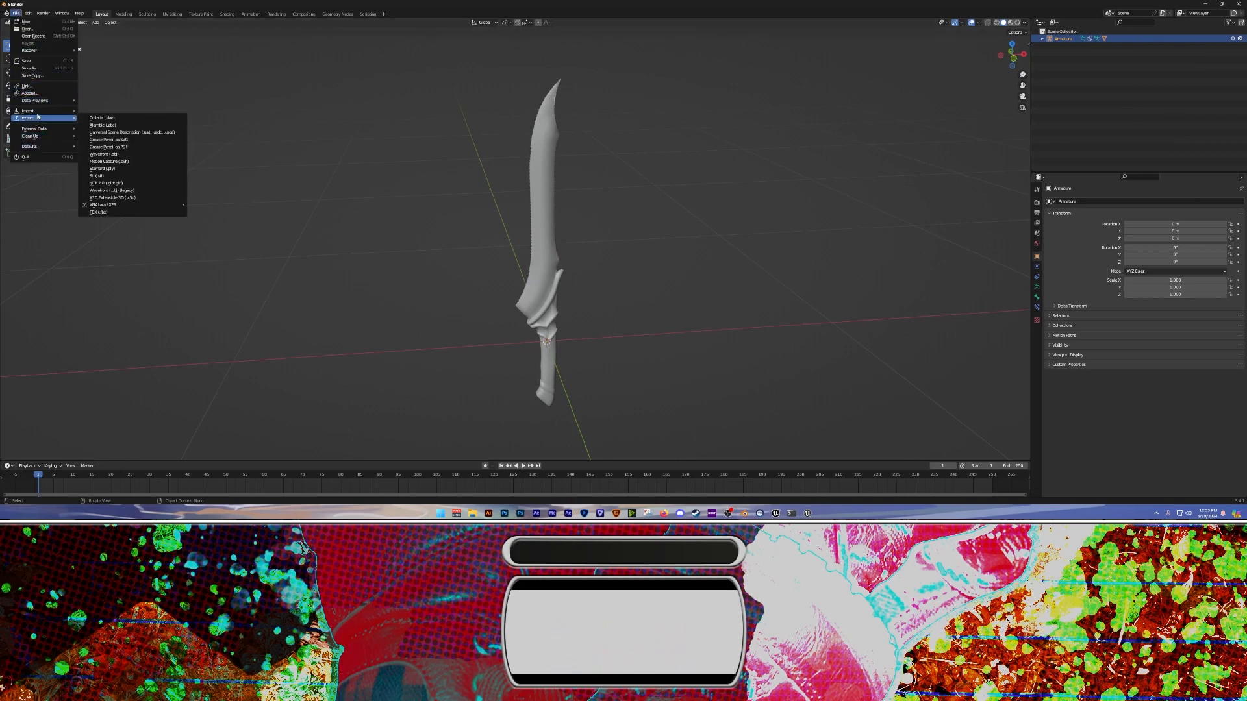
pyautogui.click(172, 229)
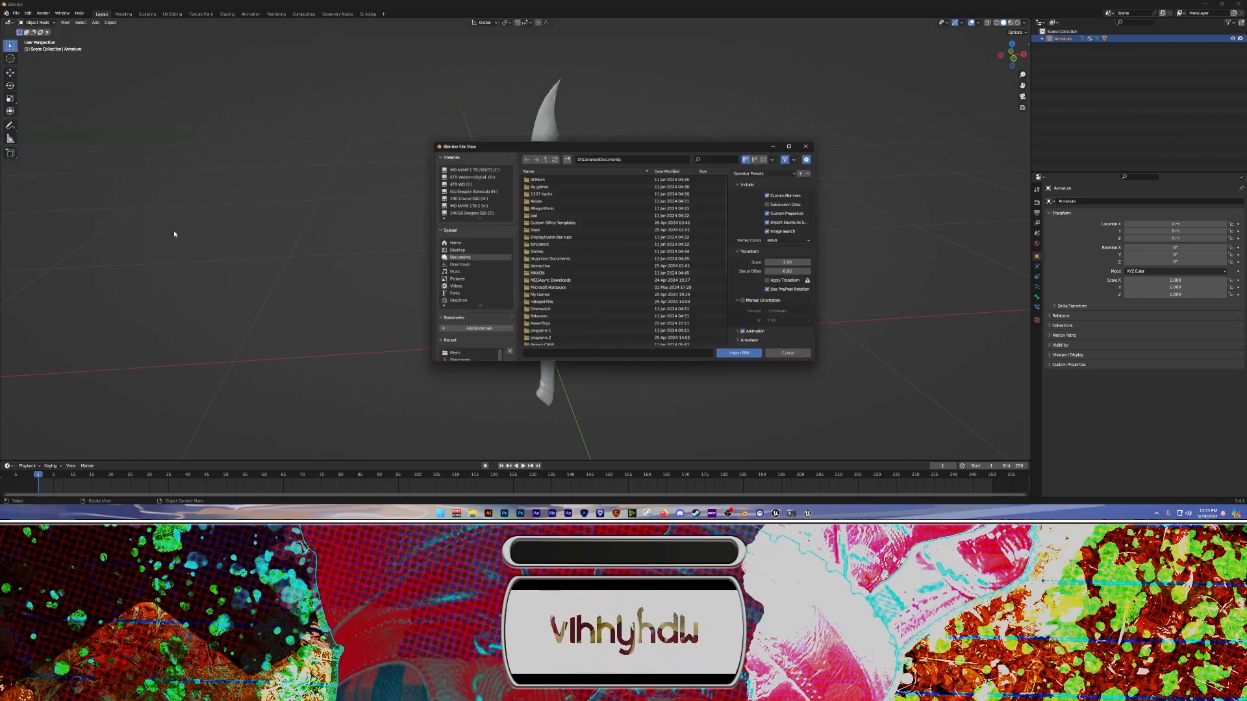
pyautogui.click(657, 158)
pyautogui.write('C:\\Users\\haws_\\Desktop\\Roadhog Hook\\')
pyautogui.press('Return')
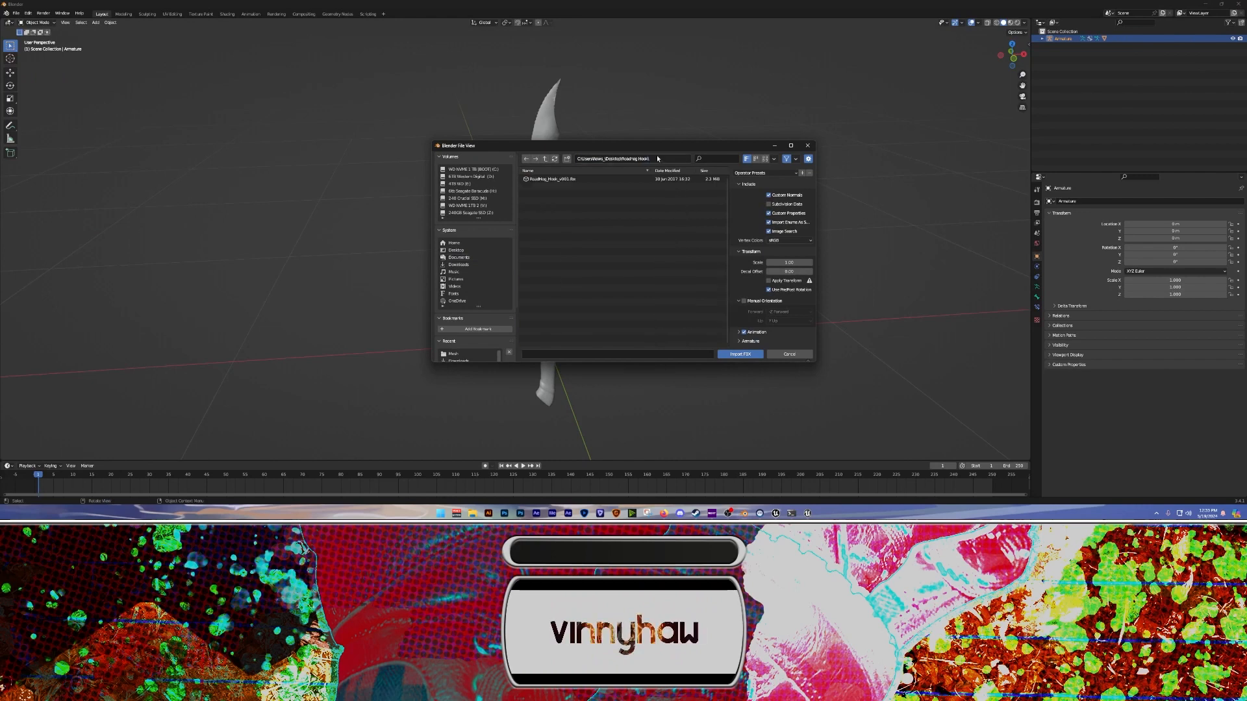
pyautogui.doubleClick(568, 180)
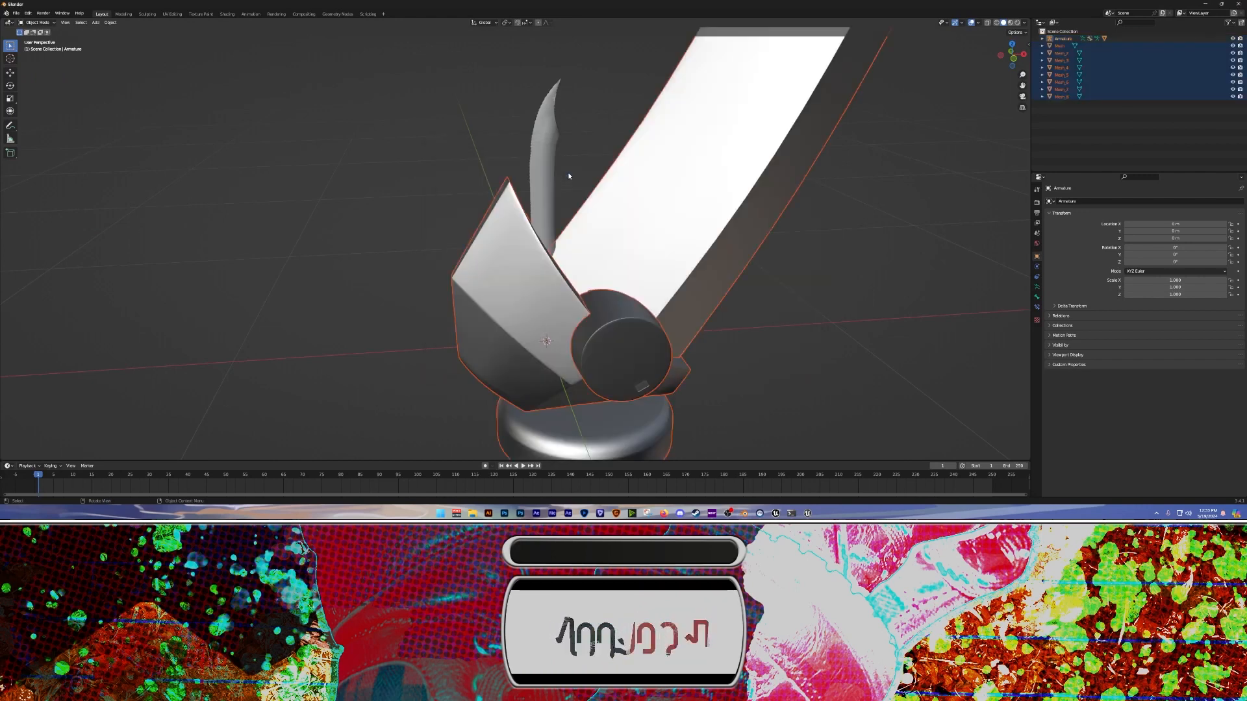
pyautogui.scroll(-10, 568, 176)
pyautogui.scroll(3, 569, 176)
pyautogui.keyDown('shift'); pyautogui.moveTo(568, 176); pyautogui.dragTo(572, 276, button='middle'); pyautogui.keyUp('shift')
# Switch to File Explorer, go through the Paks folder up to Content, and open the Modding folder
pyautogui.hotkey('alt', 'Tab')
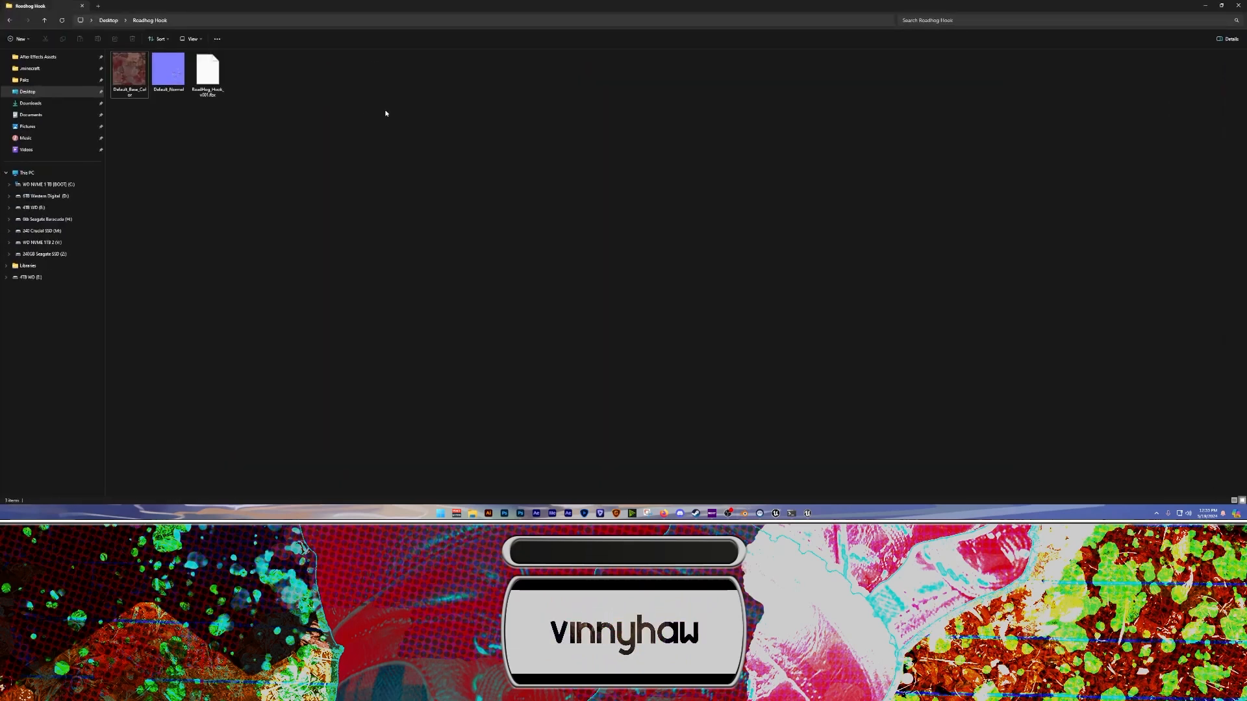
pyautogui.click(24, 80)
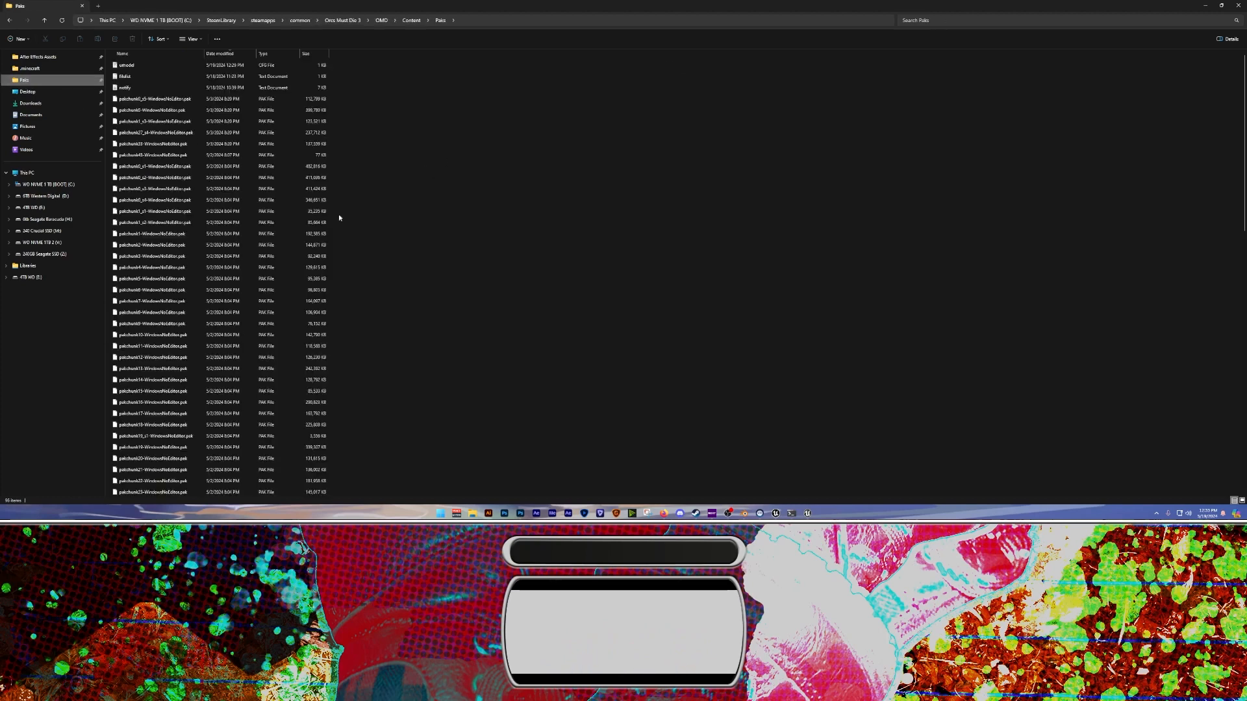
pyautogui.scroll(-4, 389, 218)
pyautogui.scroll(-10, 441, 224)
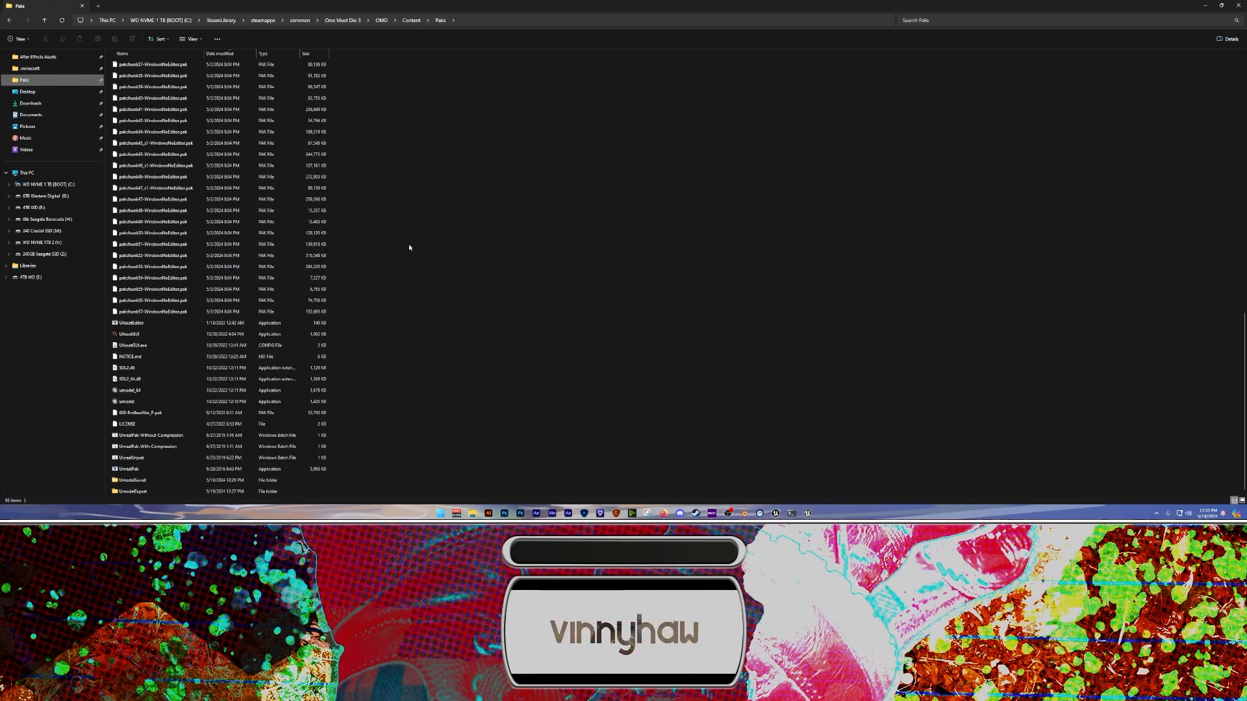
pyautogui.scroll(10, 409, 247)
pyautogui.scroll(4, 434, 130)
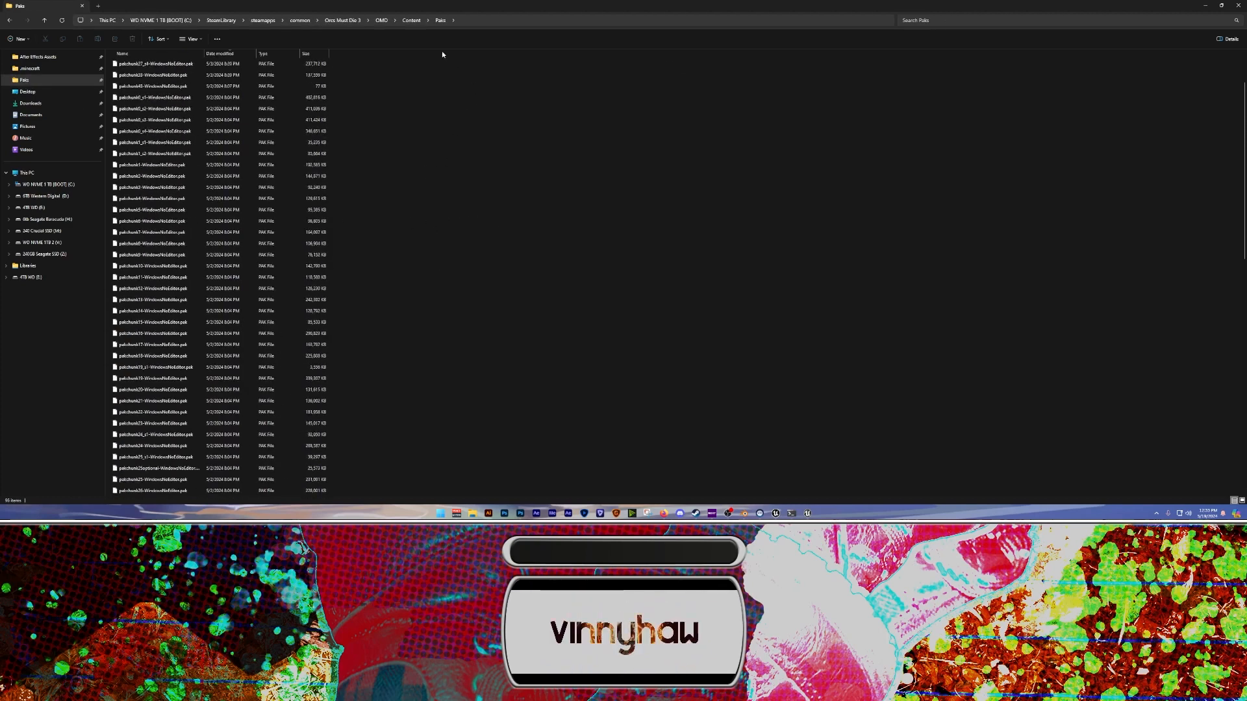
pyautogui.click(411, 20)
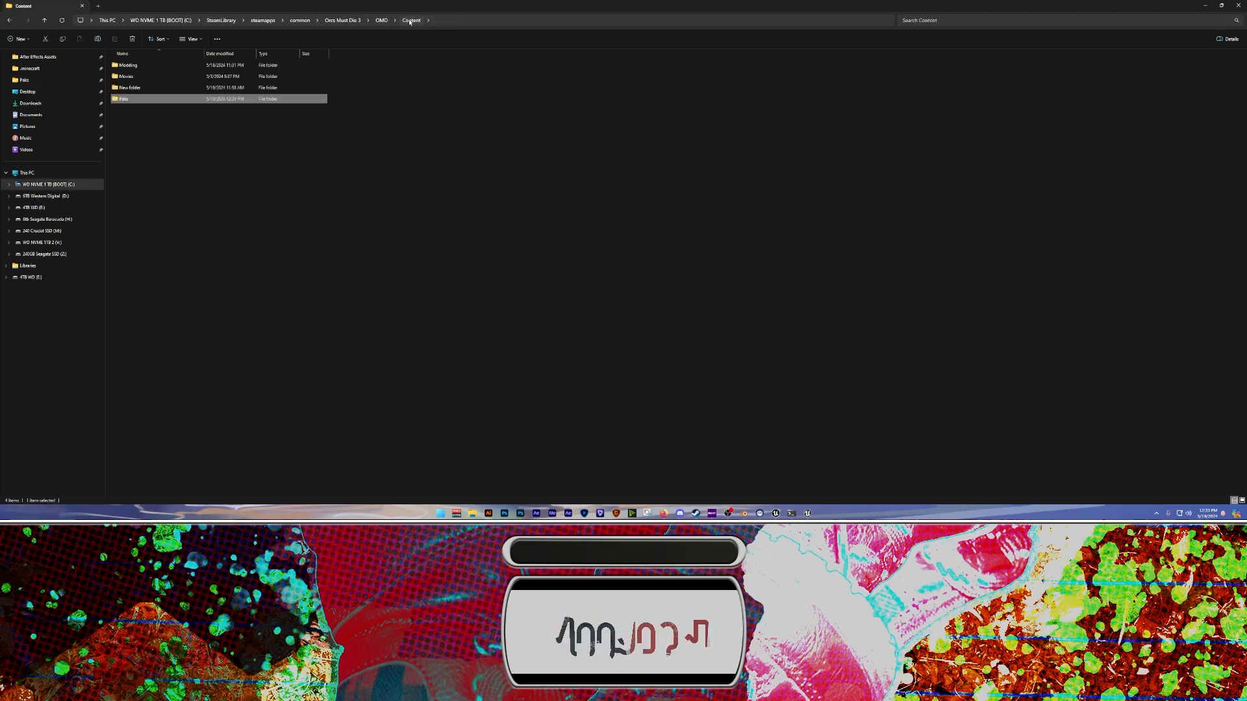
pyautogui.doubleClick(128, 64)
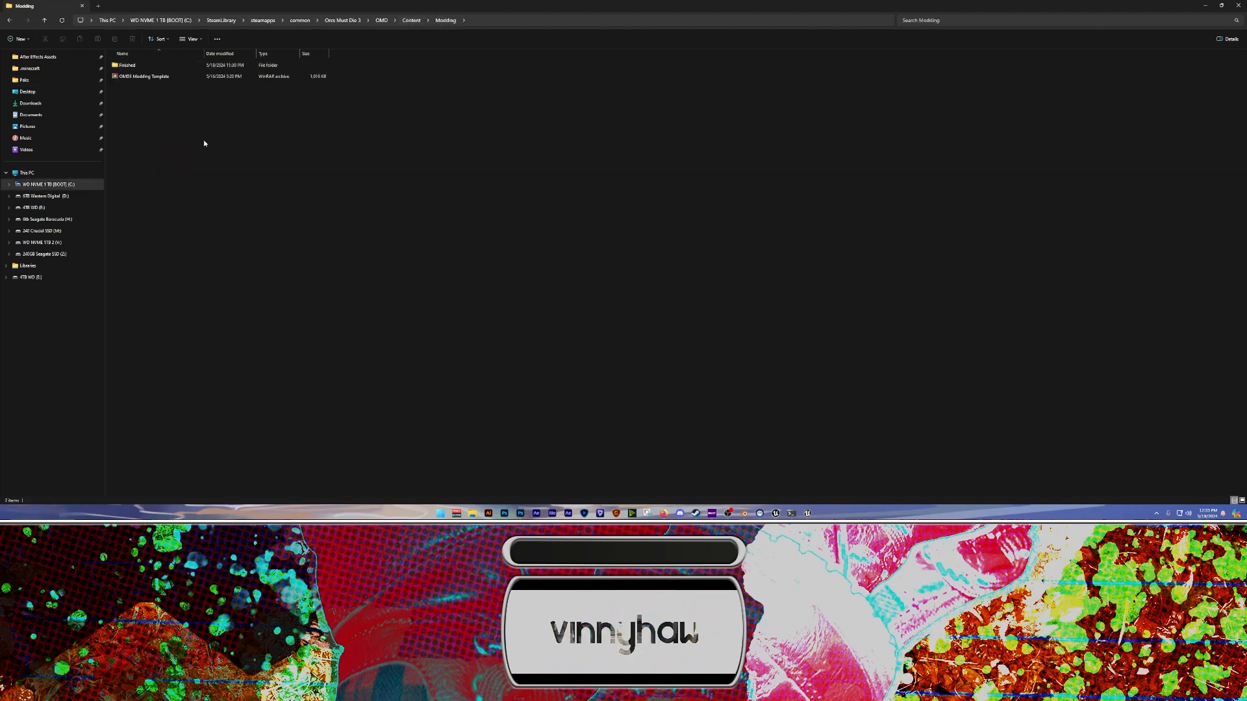
# View the Unreal Engine 4.27 Template page on Nexus Mods in the browser and return to the Modding folder
pyautogui.click(124, 78)
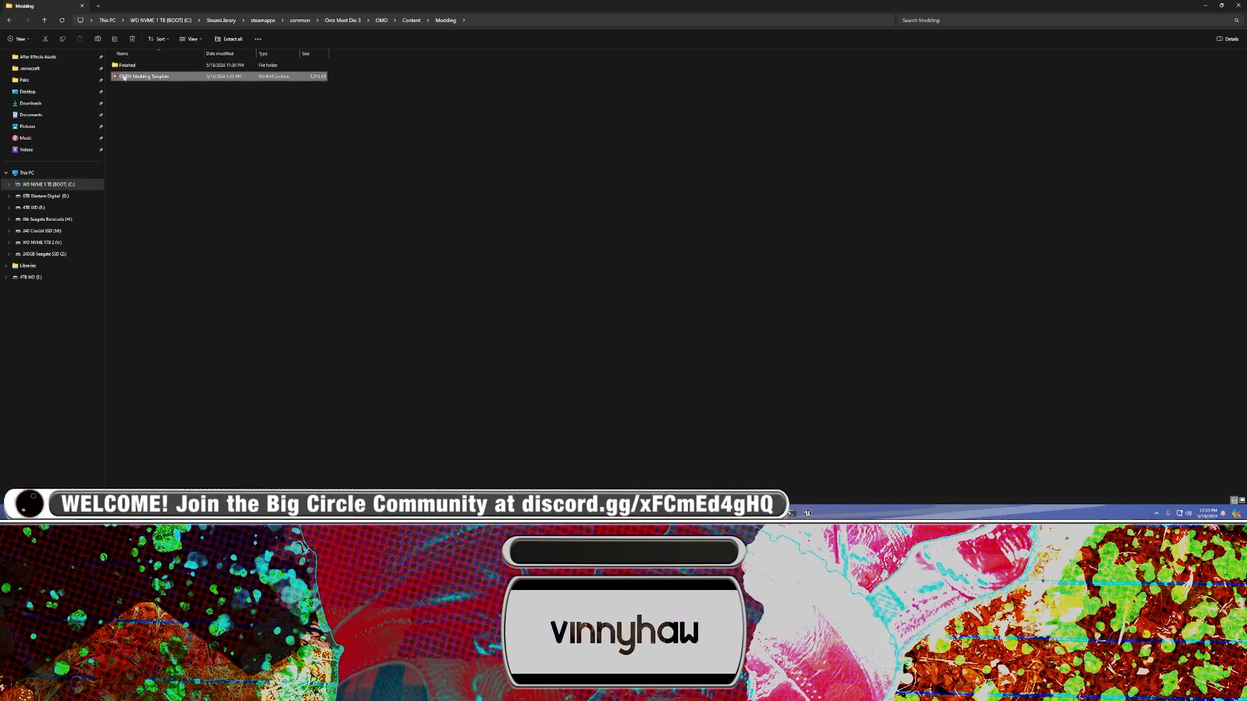
pyautogui.click(660, 513)
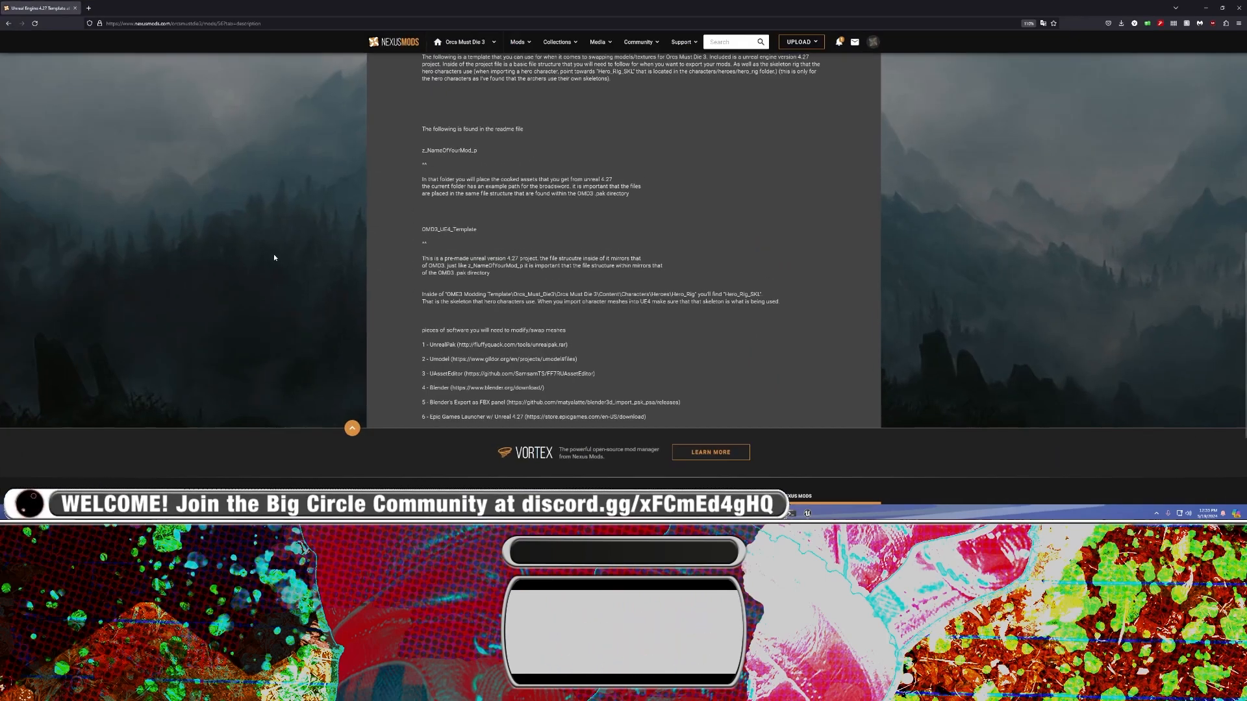
pyautogui.scroll(9, 269, 244)
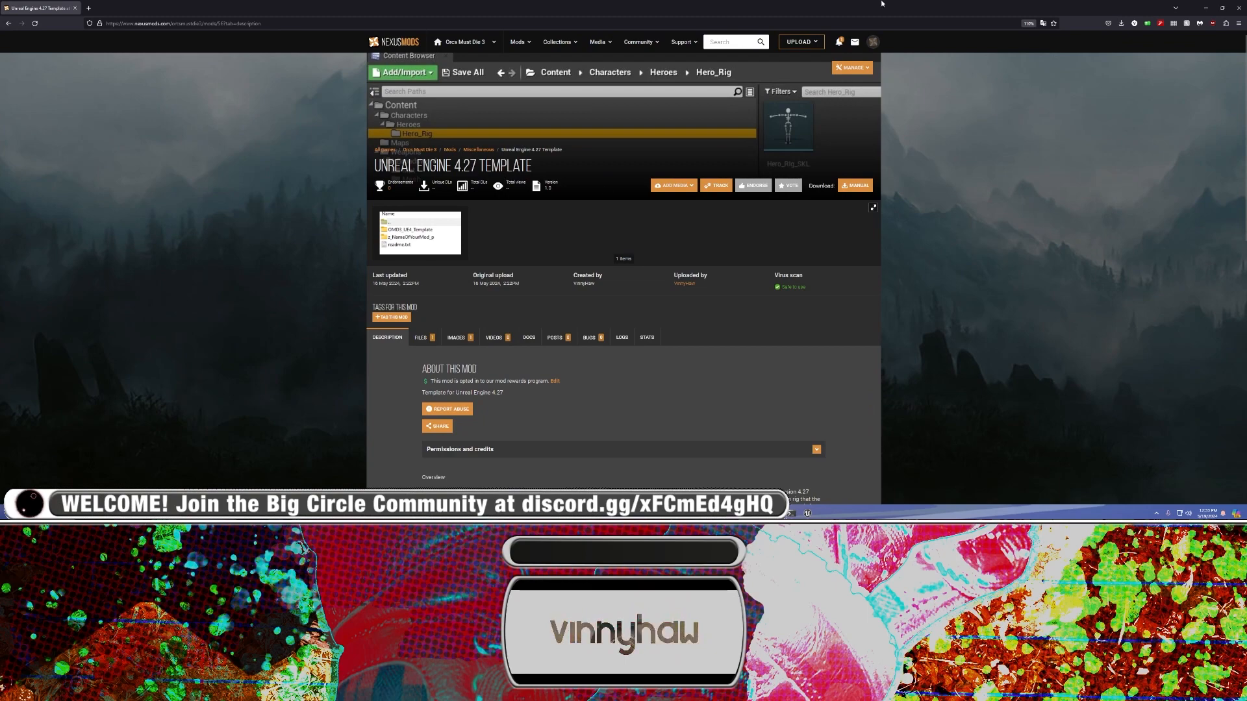
pyautogui.click(1205, 7)
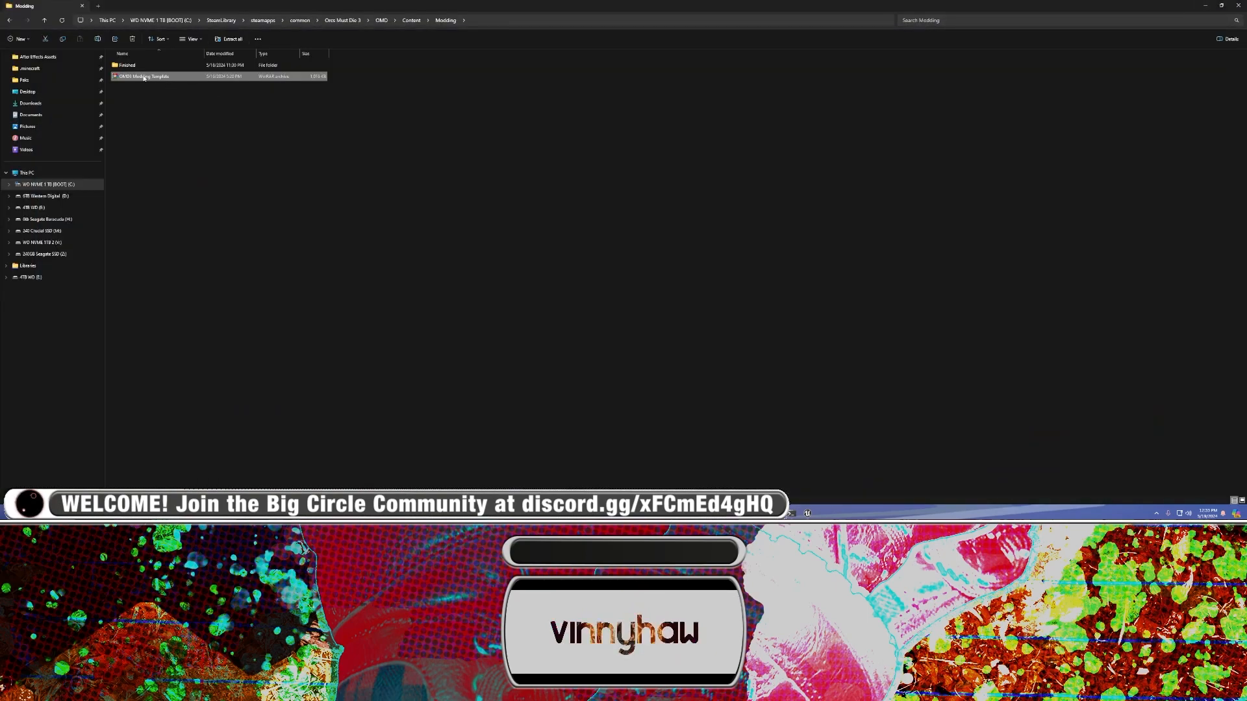
# Extract the OMD3 Modding Template archive with WinRAR into a folder of the same name
pyautogui.rightClick(143, 77)
pyautogui.click(132, 77)
pyautogui.rightClick(132, 77)
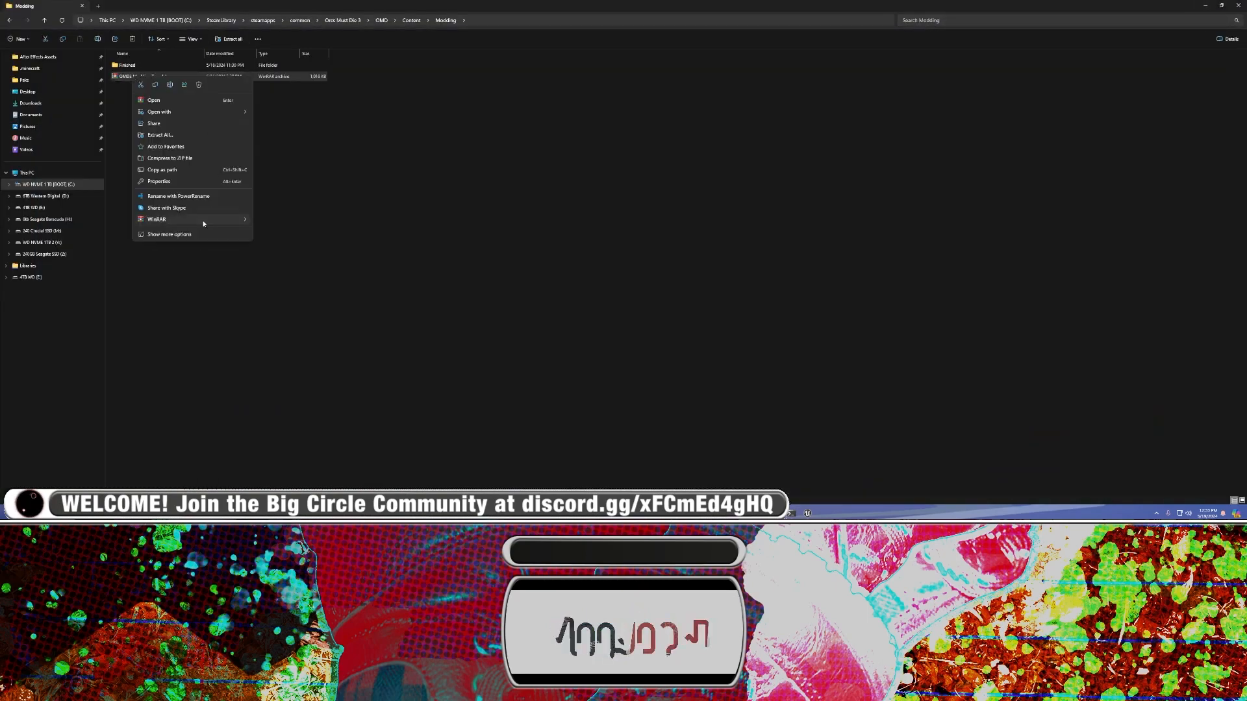
pyautogui.moveTo(203, 221)
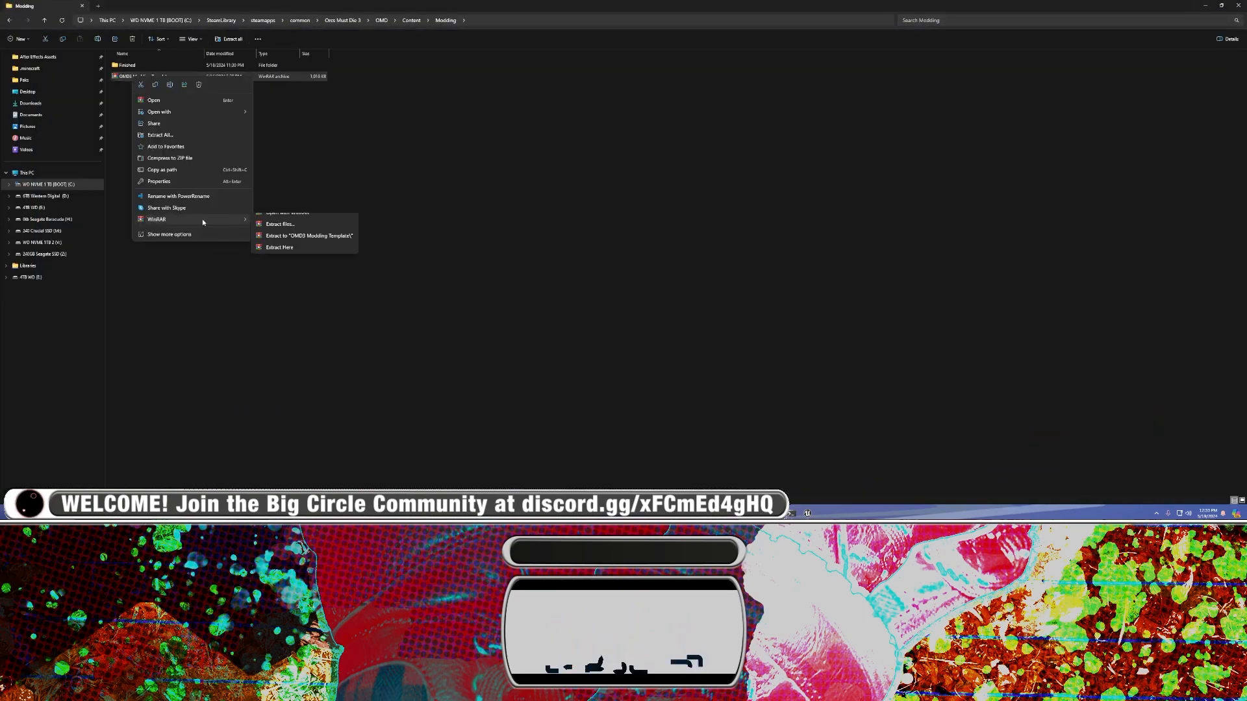
pyautogui.click(290, 244)
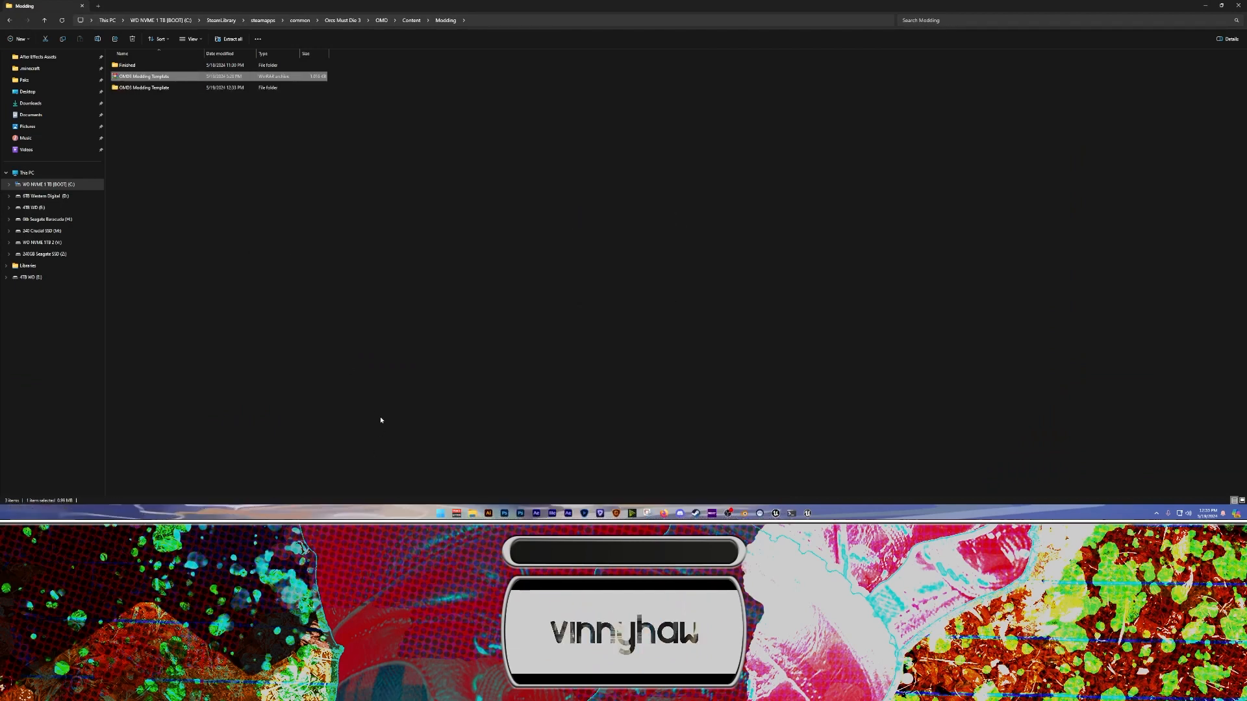
# Open the extracted folder and the OMD3 Modding Template folder inside it, read the readme file, and close it
pyautogui.doubleClick(146, 87)
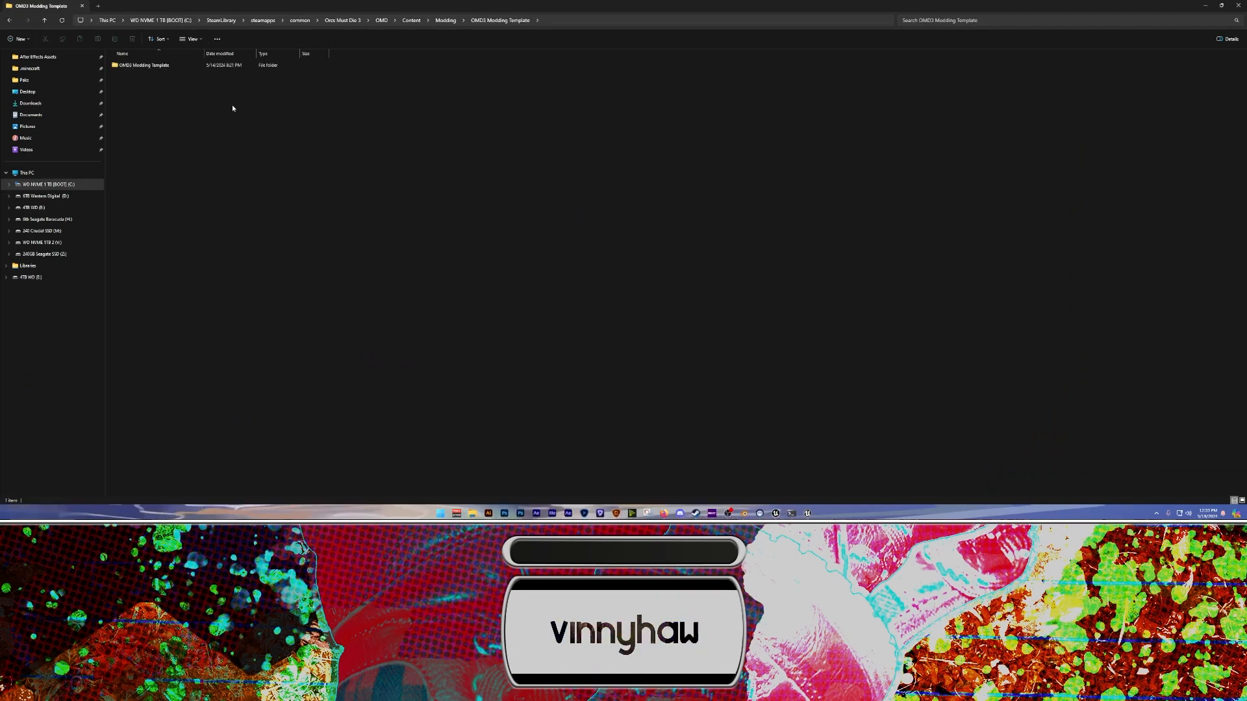
pyautogui.doubleClick(144, 65)
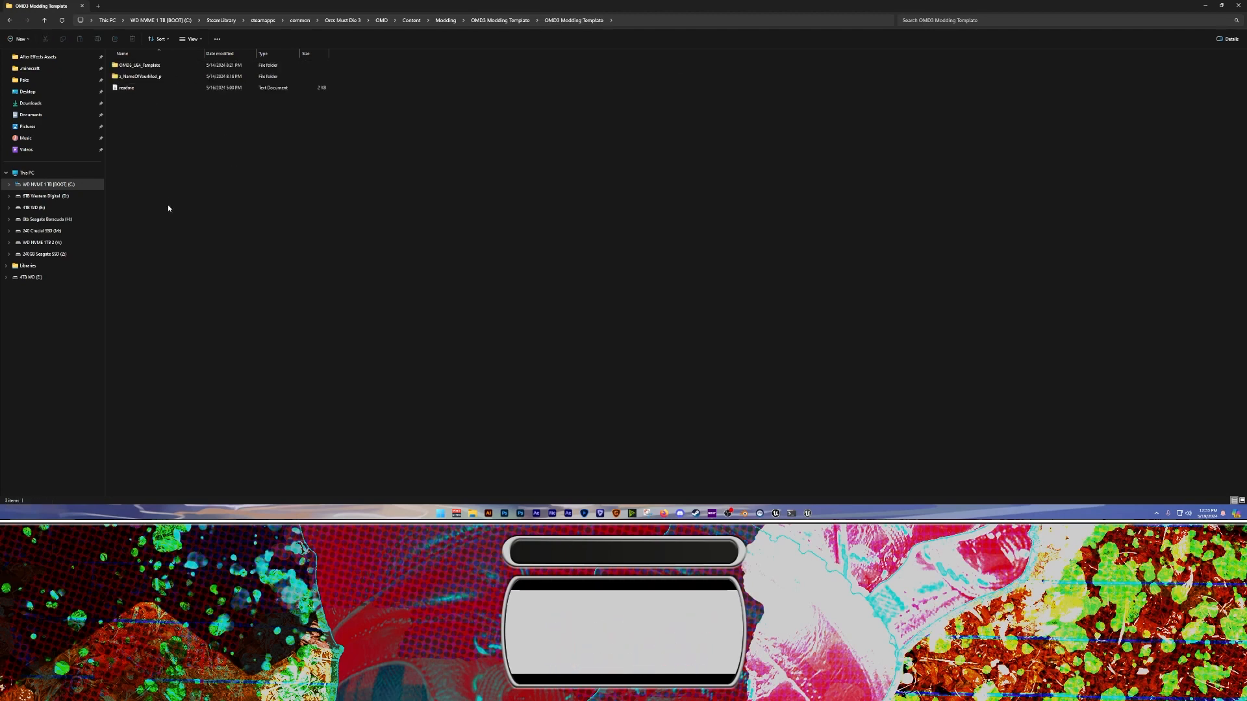
pyautogui.doubleClick(127, 88)
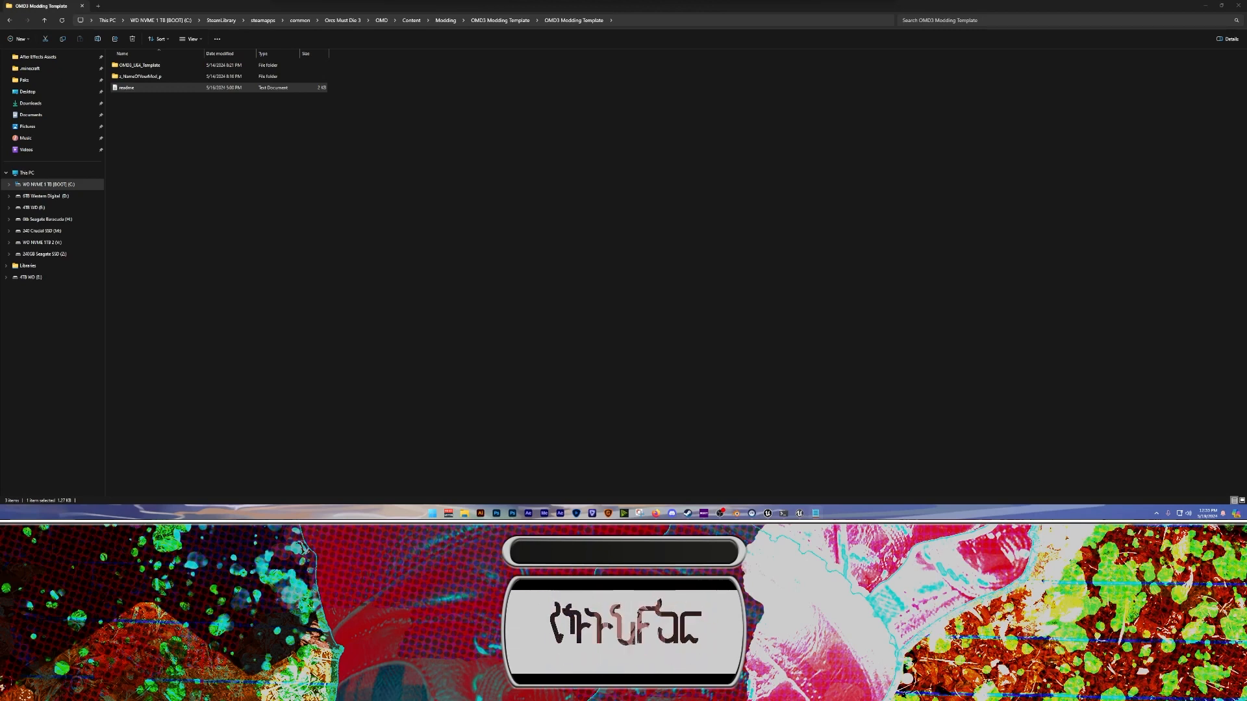
pyautogui.doubleClick(517, 155)
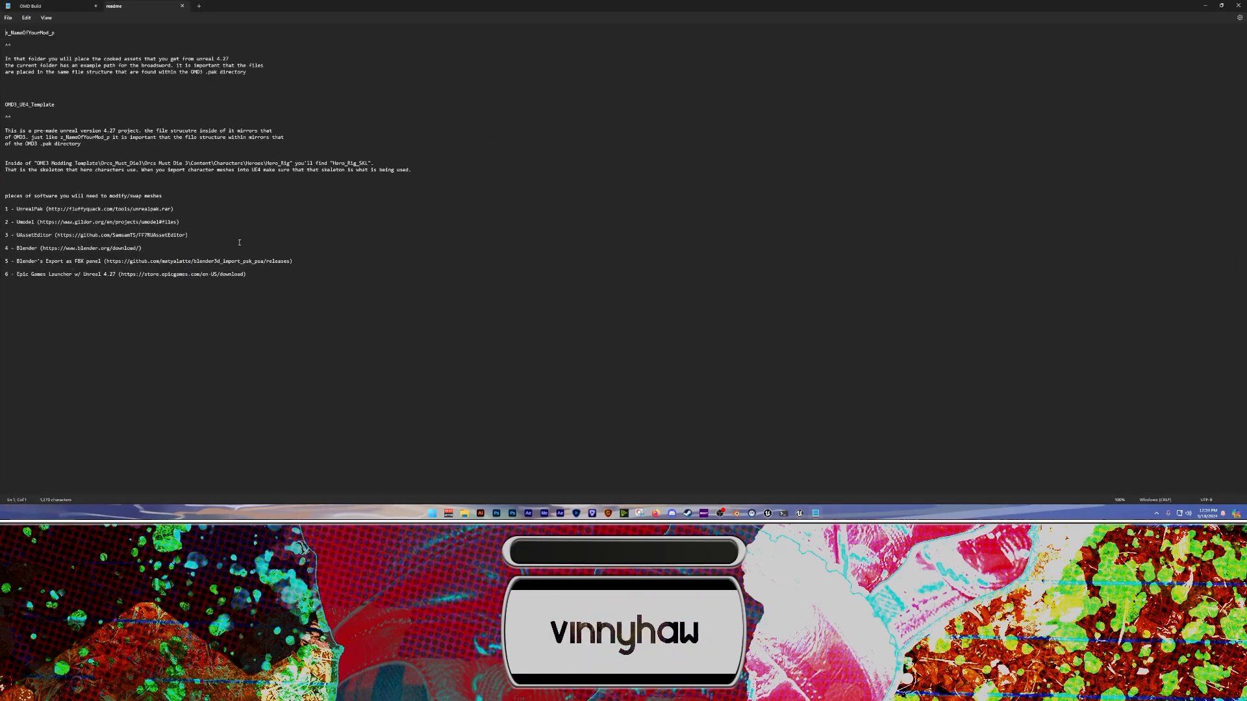
pyautogui.click(182, 6)
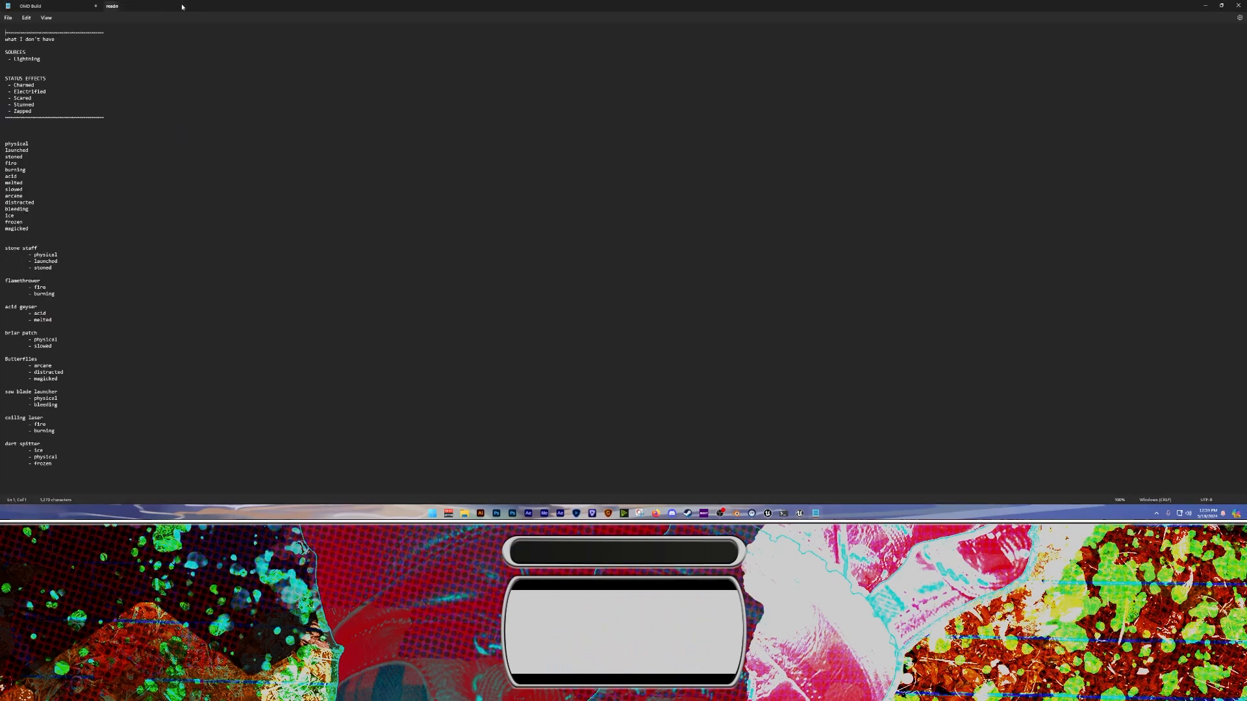
pyautogui.click(1237, 5)
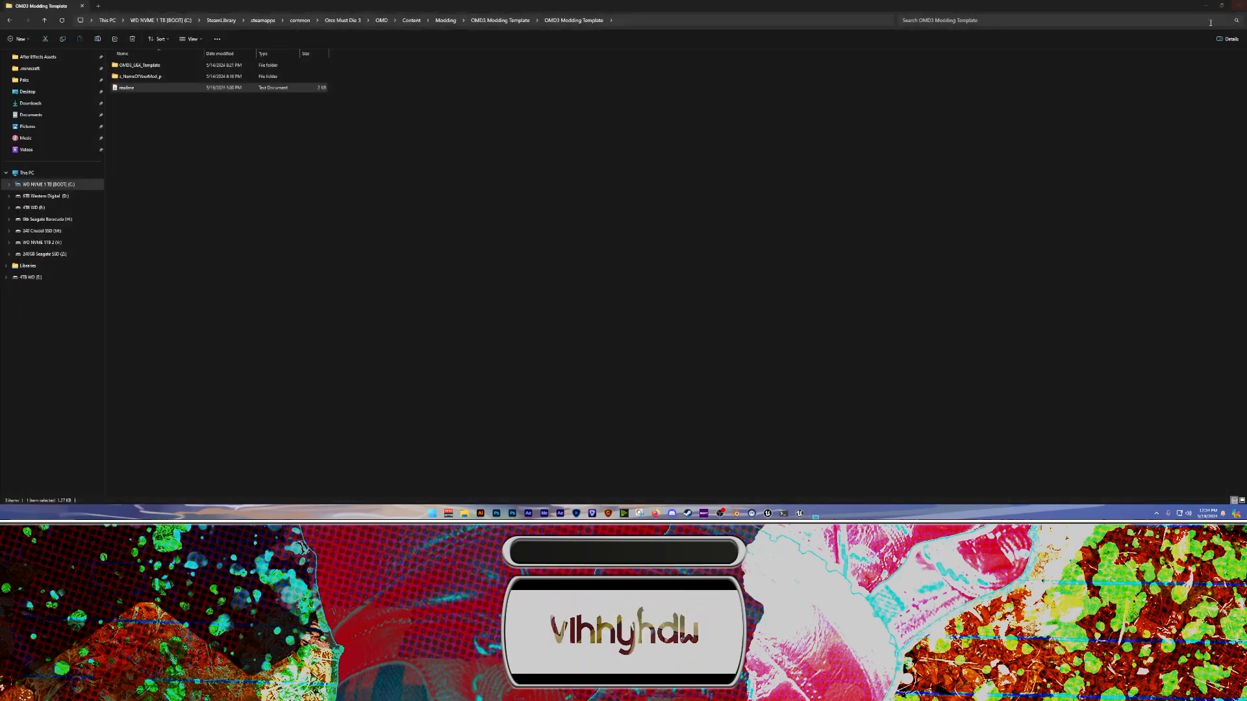
pyautogui.click(630, 176)
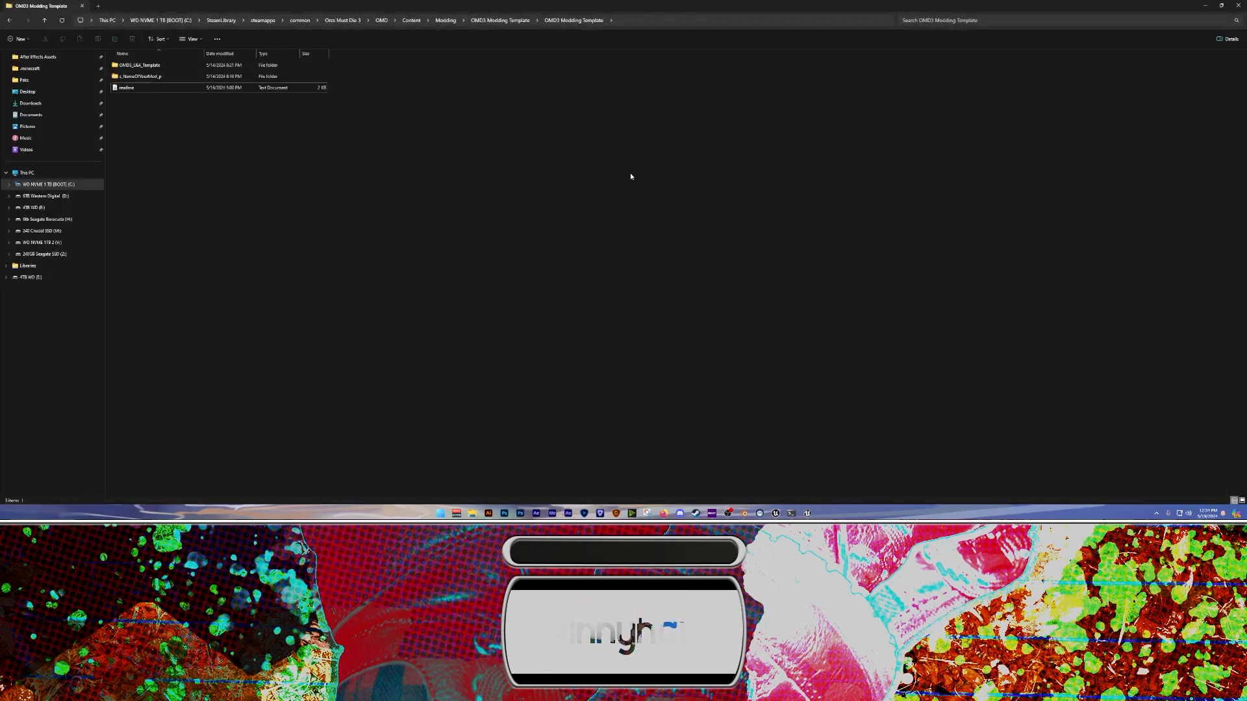
# Rename the z_NameOfYourMod_p folder as z_RoadHogHook_p
pyautogui.rightClick(137, 81)
pyautogui.click(173, 87)
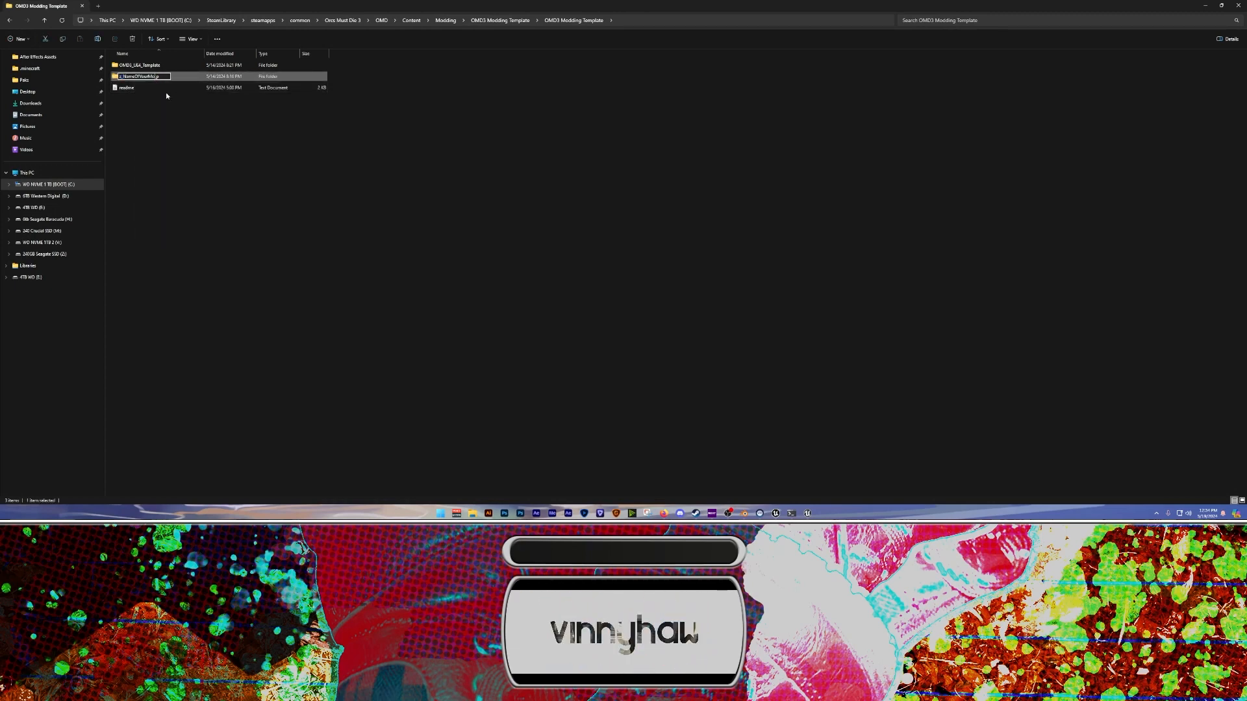
pyautogui.write('RoadHog')
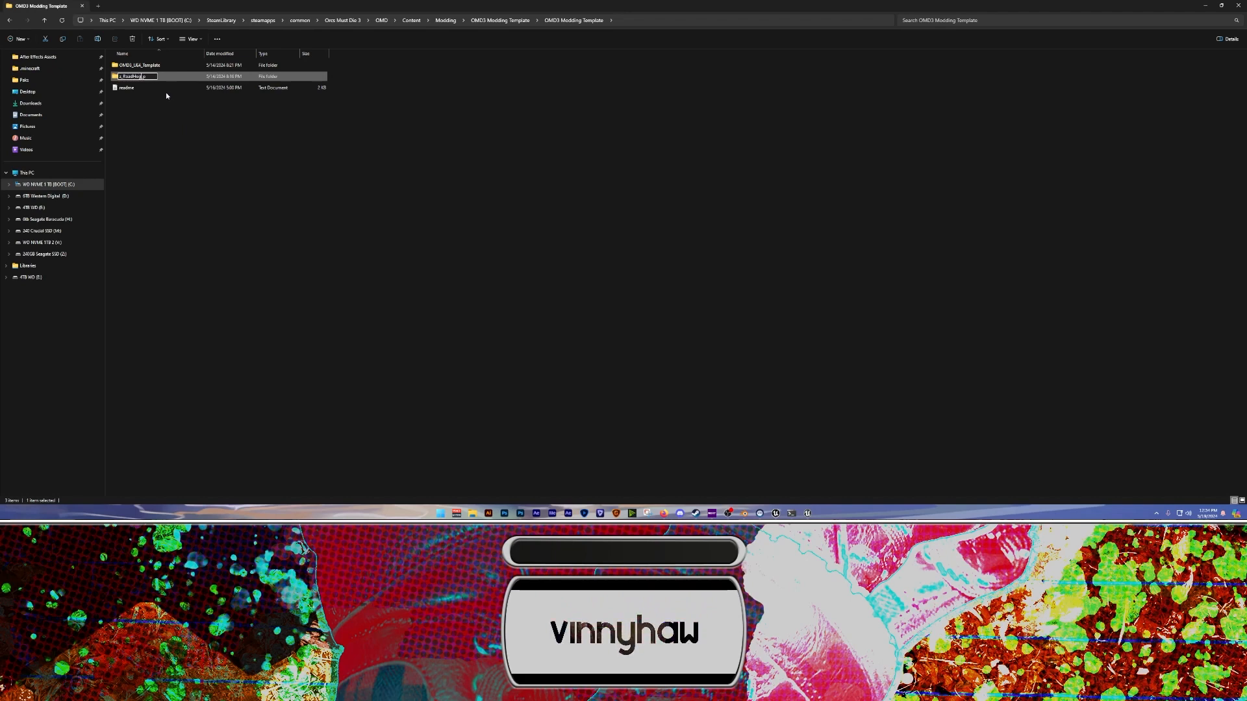
pyautogui.write('Hook')
pyautogui.press('Return')
pyautogui.click(191, 188)
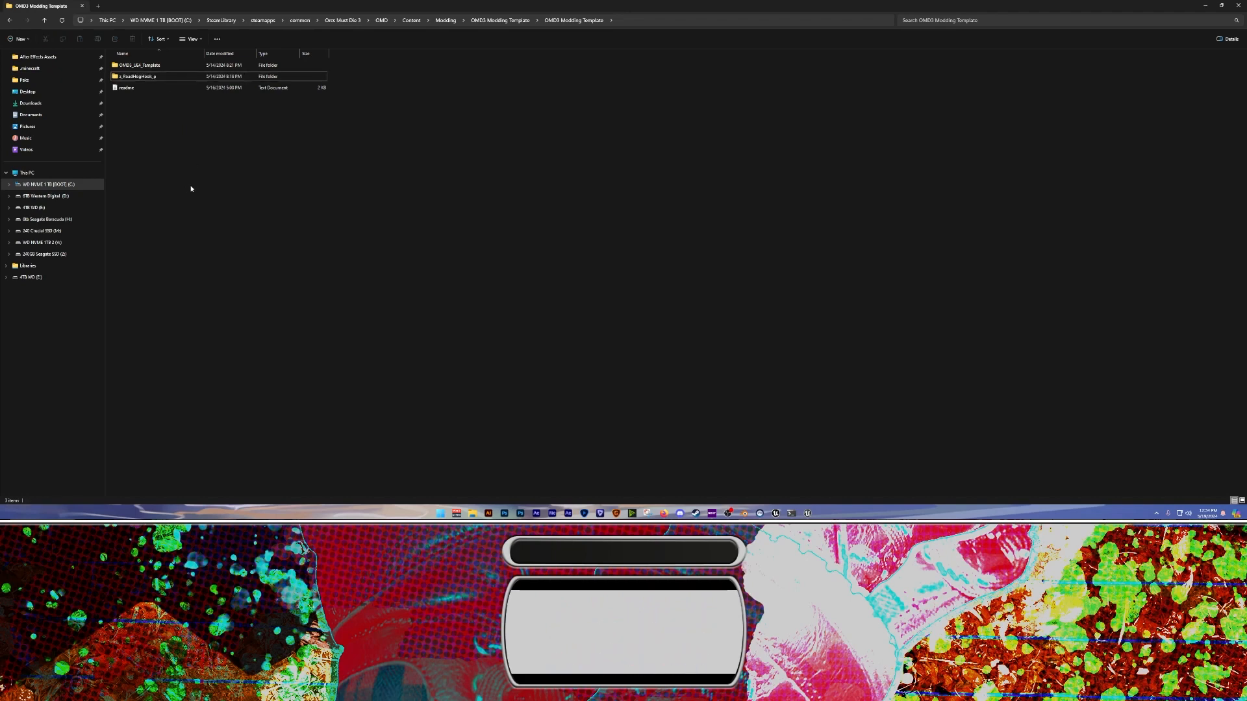
# Create a folder named Assets inside the inner OMD3 Modding Template folder and open it
pyautogui.rightClick(137, 126)
pyautogui.moveTo(161, 182)
pyautogui.click(280, 185)
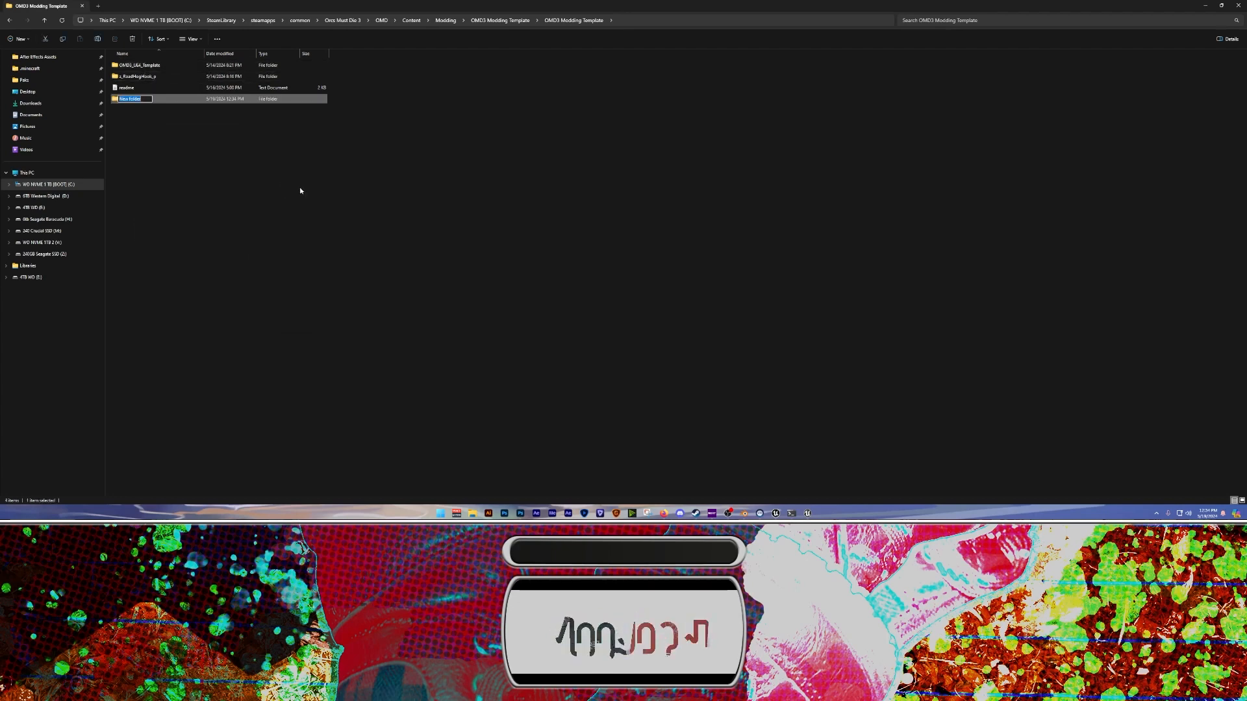
pyautogui.write('Assets')
pyautogui.press('Return')
pyautogui.press('Return')
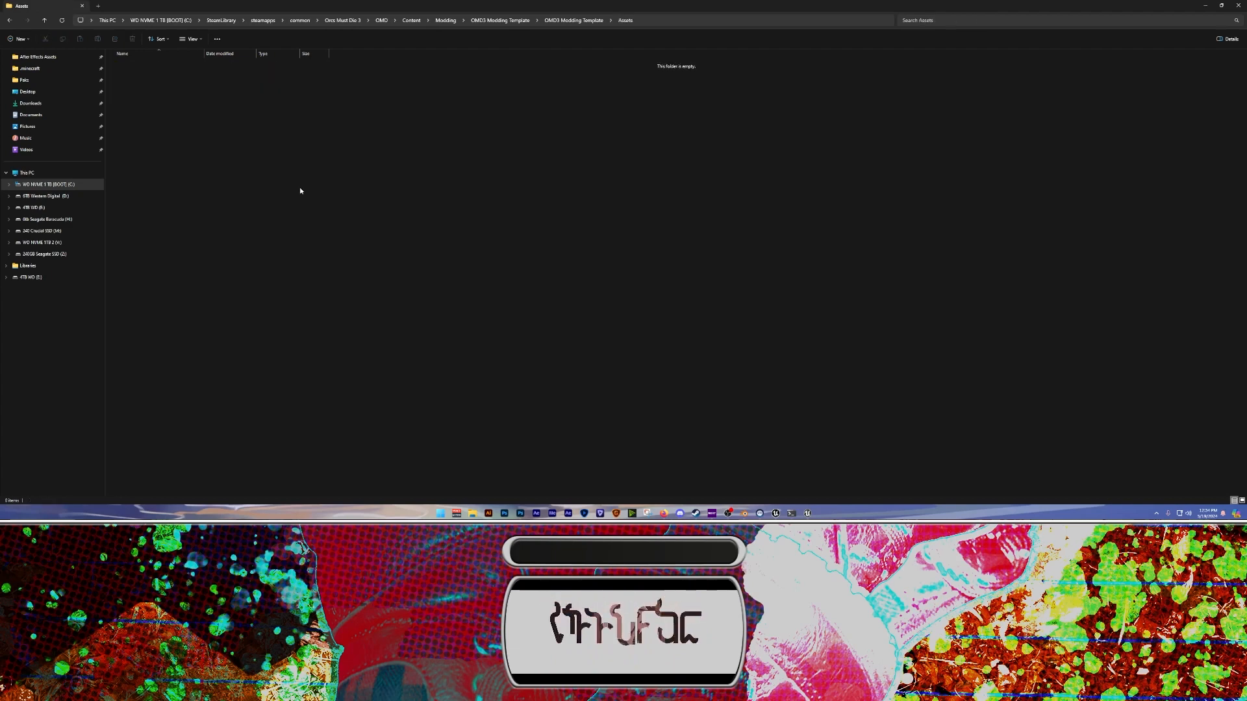
pyautogui.click(695, 23)
pyautogui.click(460, 137)
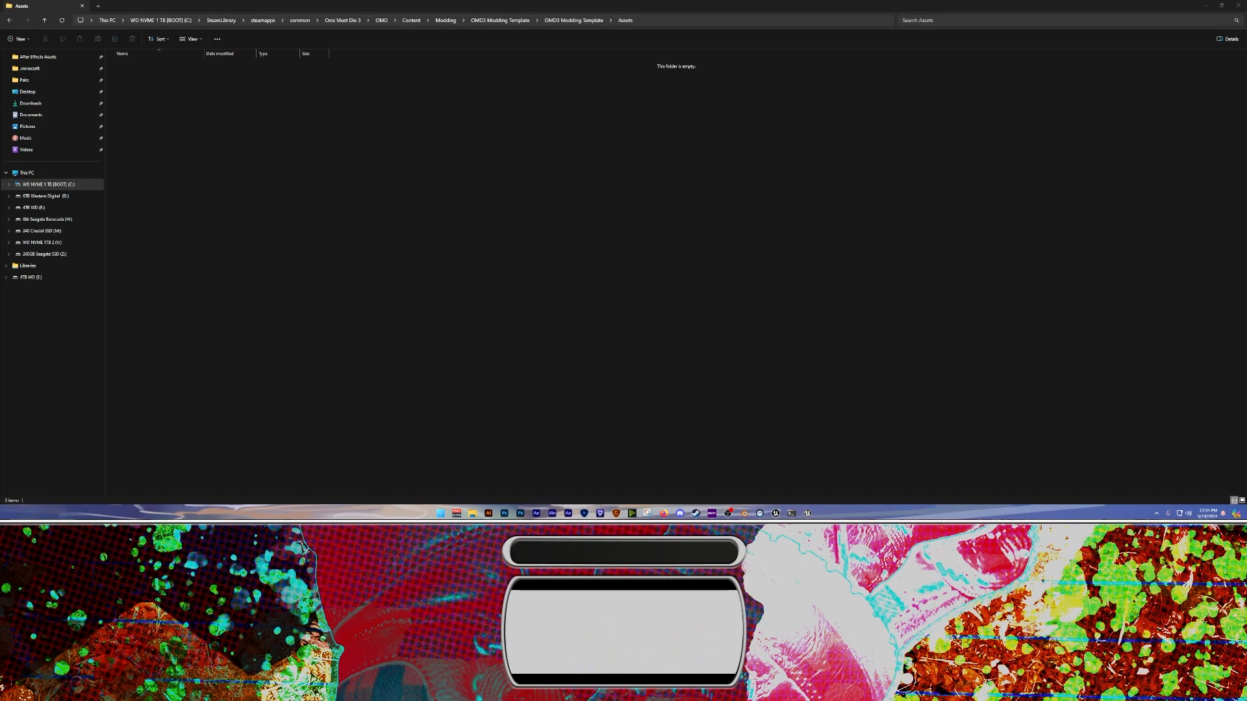
# Switch to Blender, close the instance with the default cube, and bring up the hook model's Blender window with everything deselected
pyautogui.hotkey('alt', 'Tab')
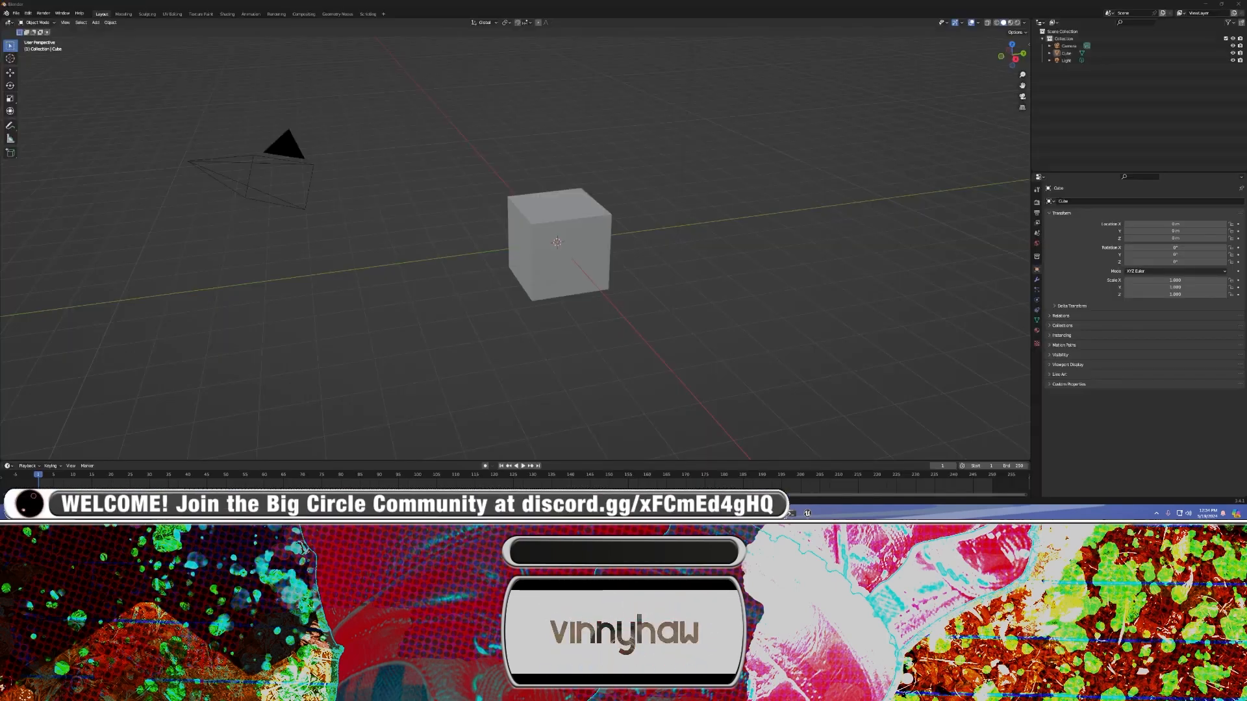
pyautogui.hotkey('ctrl', 'q')
pyautogui.click(633, 269)
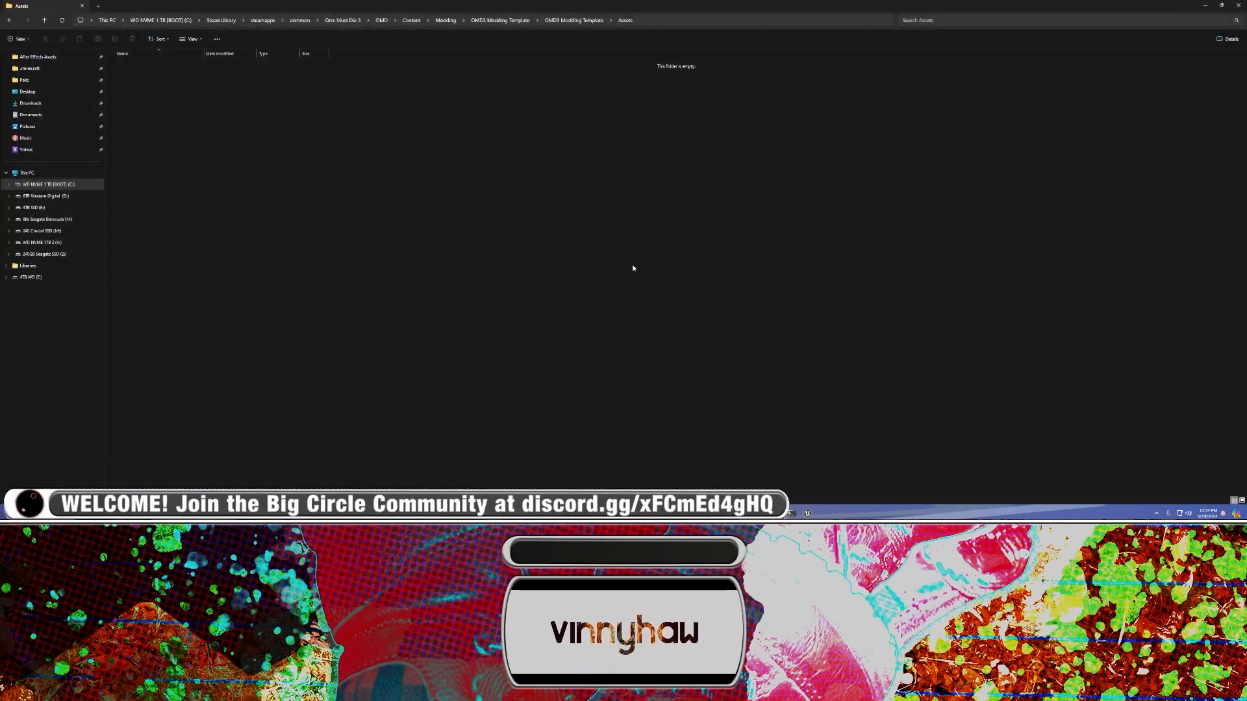
pyautogui.hotkey('alt', 'Tab')
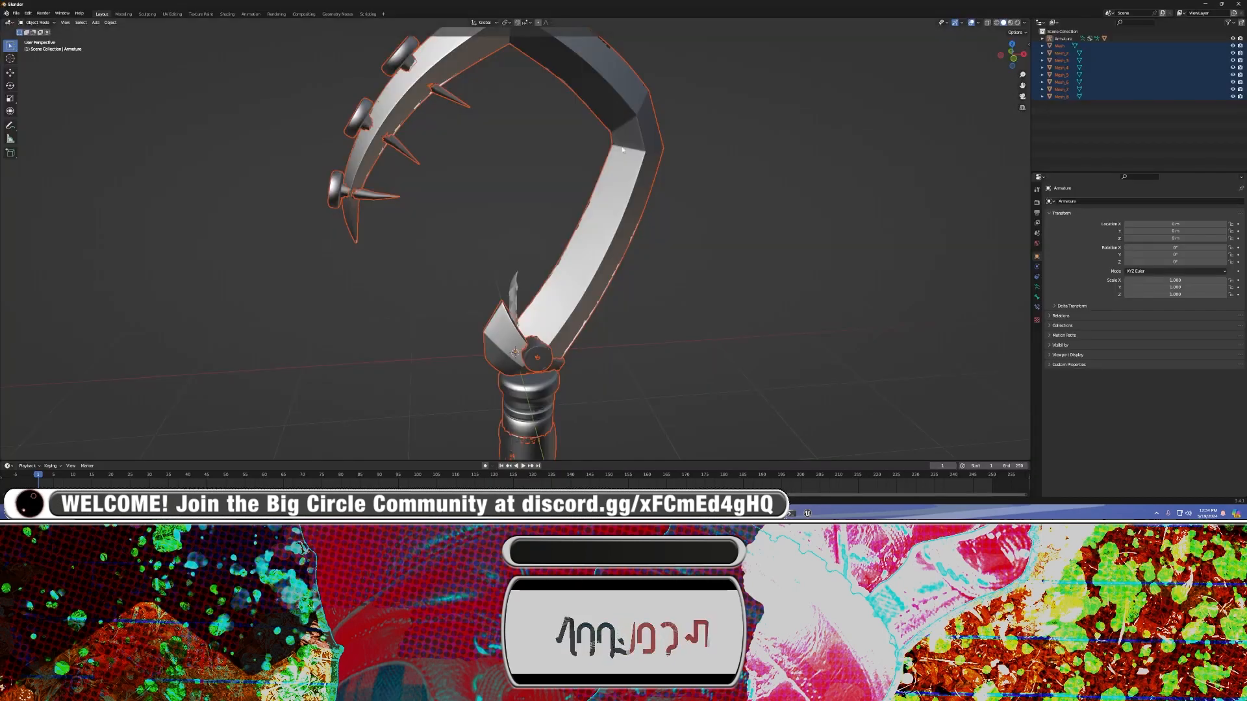
pyautogui.scroll(-3, 597, 190)
pyautogui.scroll(2, 602, 201)
pyautogui.click(654, 157)
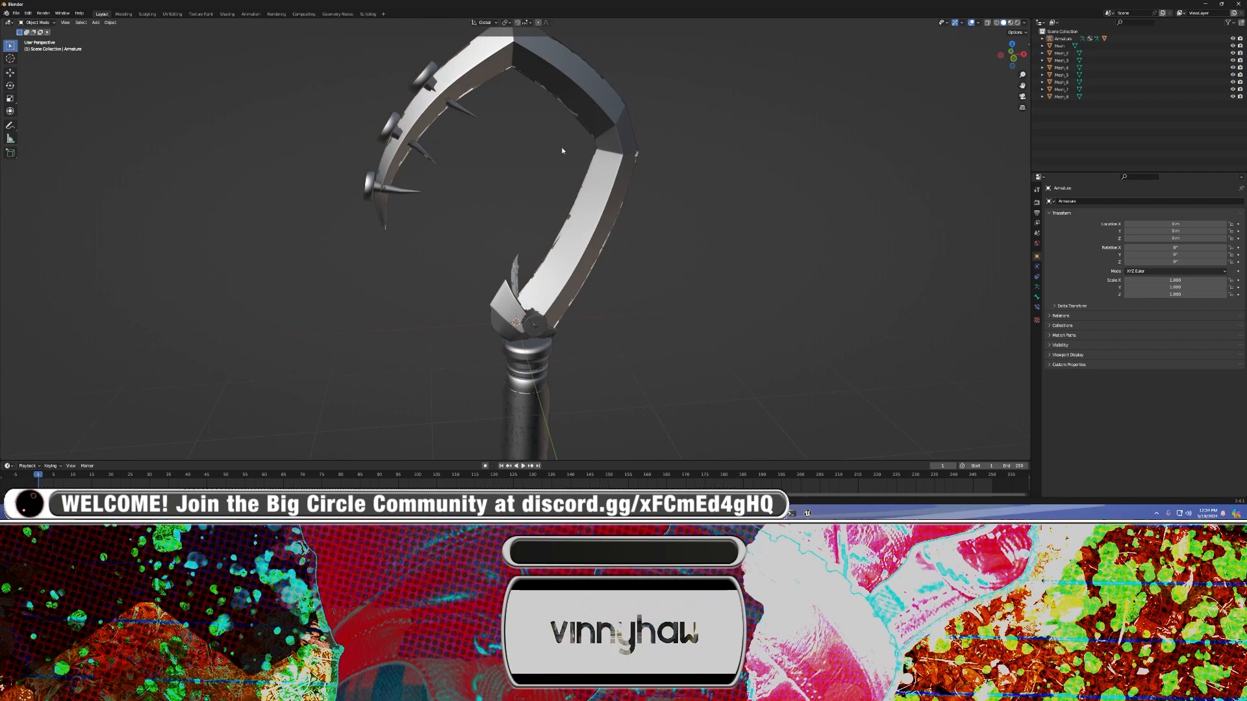
# Save the hook scene as edit_1.blend in the mod template's Assets folder
pyautogui.click(15, 13)
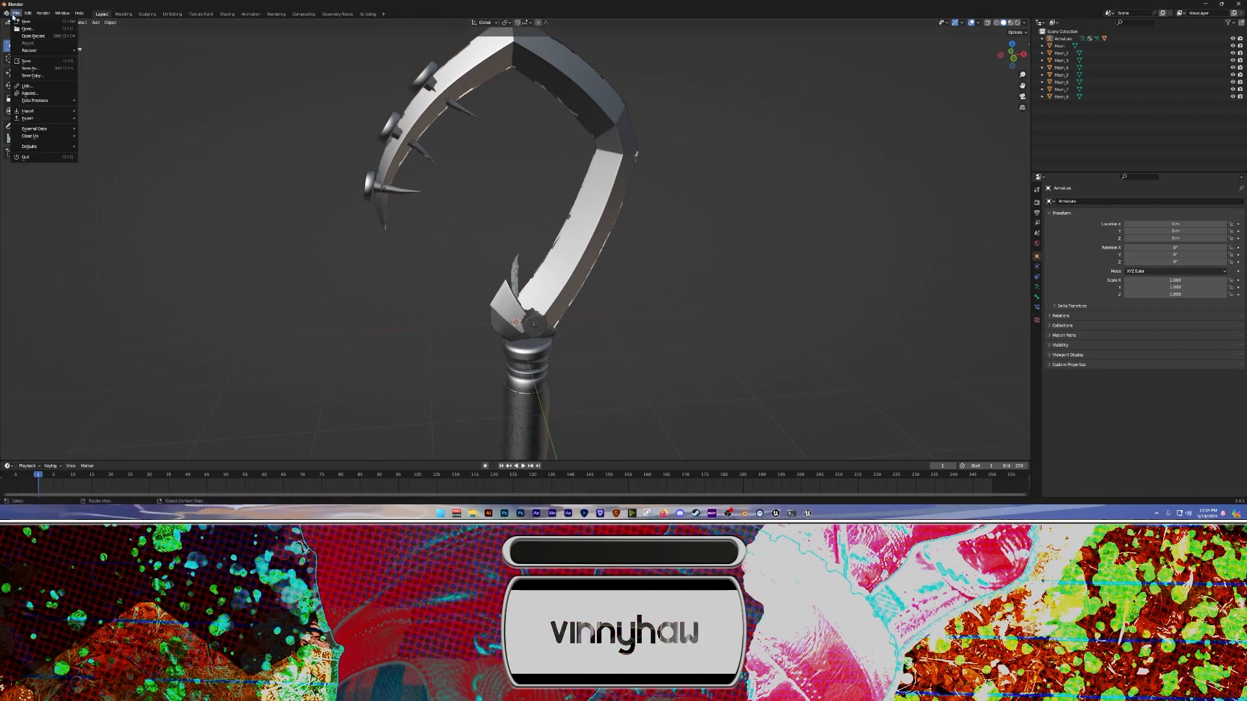
pyautogui.click(37, 70)
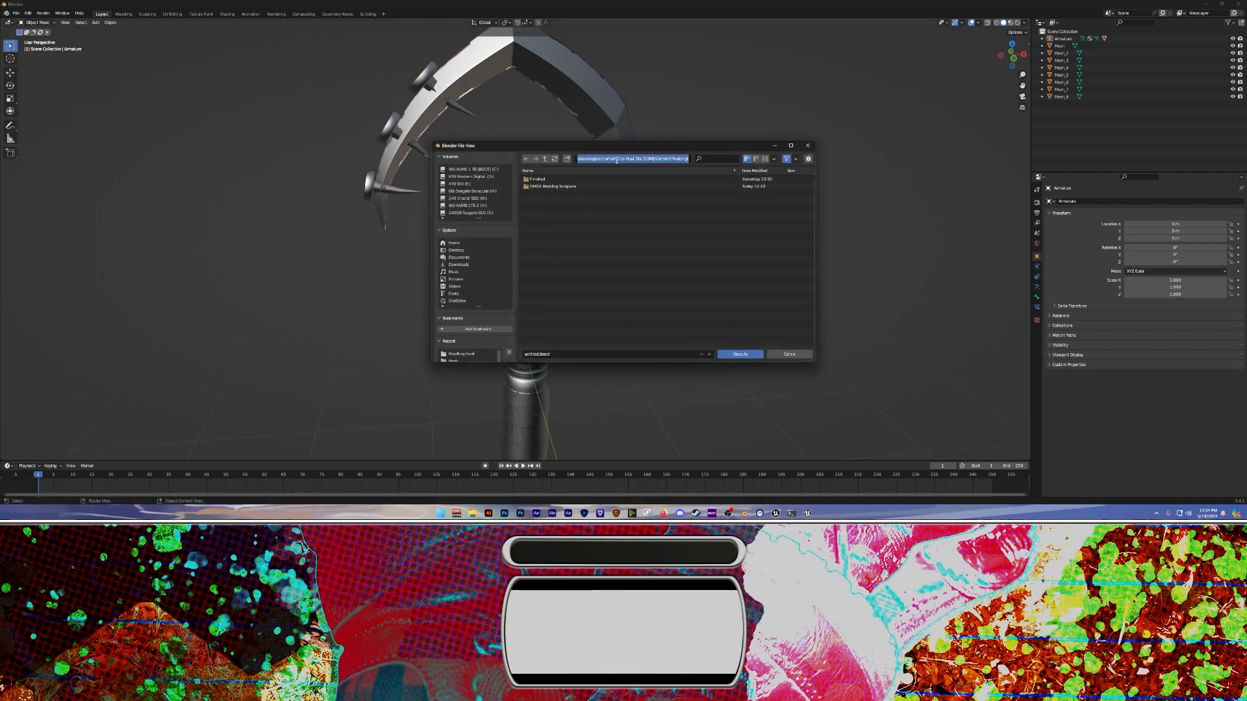
pyautogui.click(653, 353)
pyautogui.press('BackSpace')
pyautogui.write('edit_1')
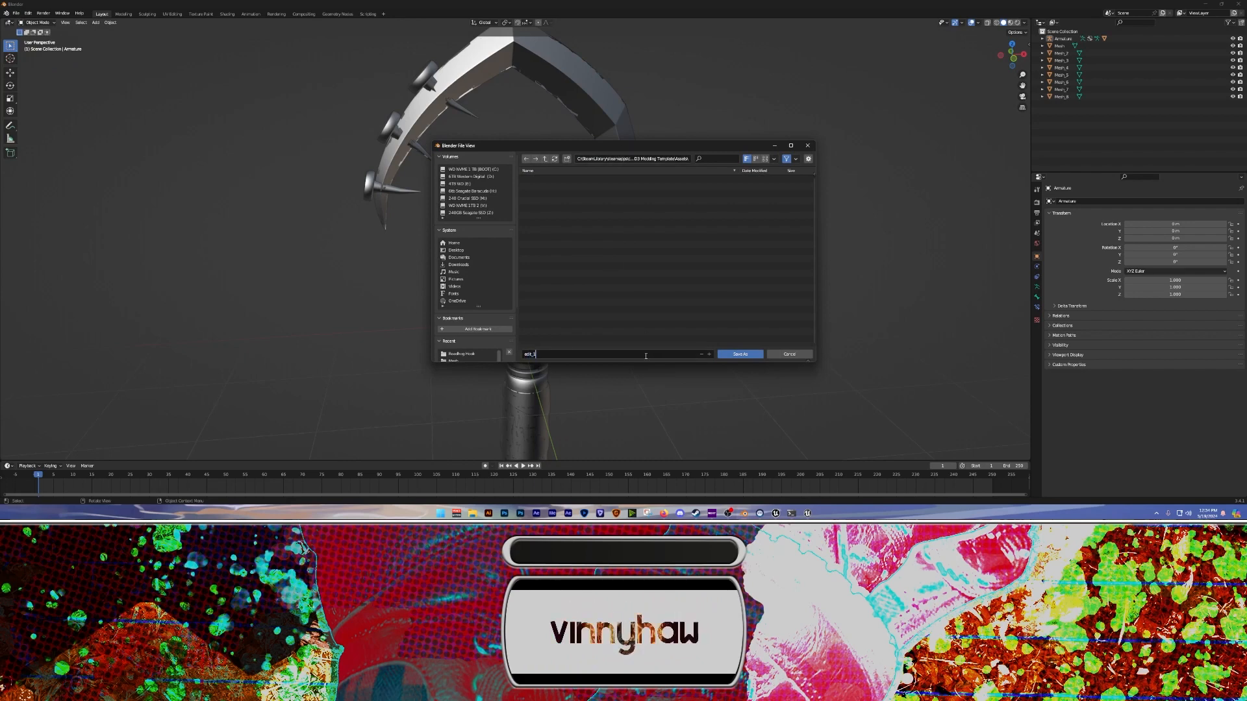
pyautogui.press('Return')
pyautogui.click(740, 355)
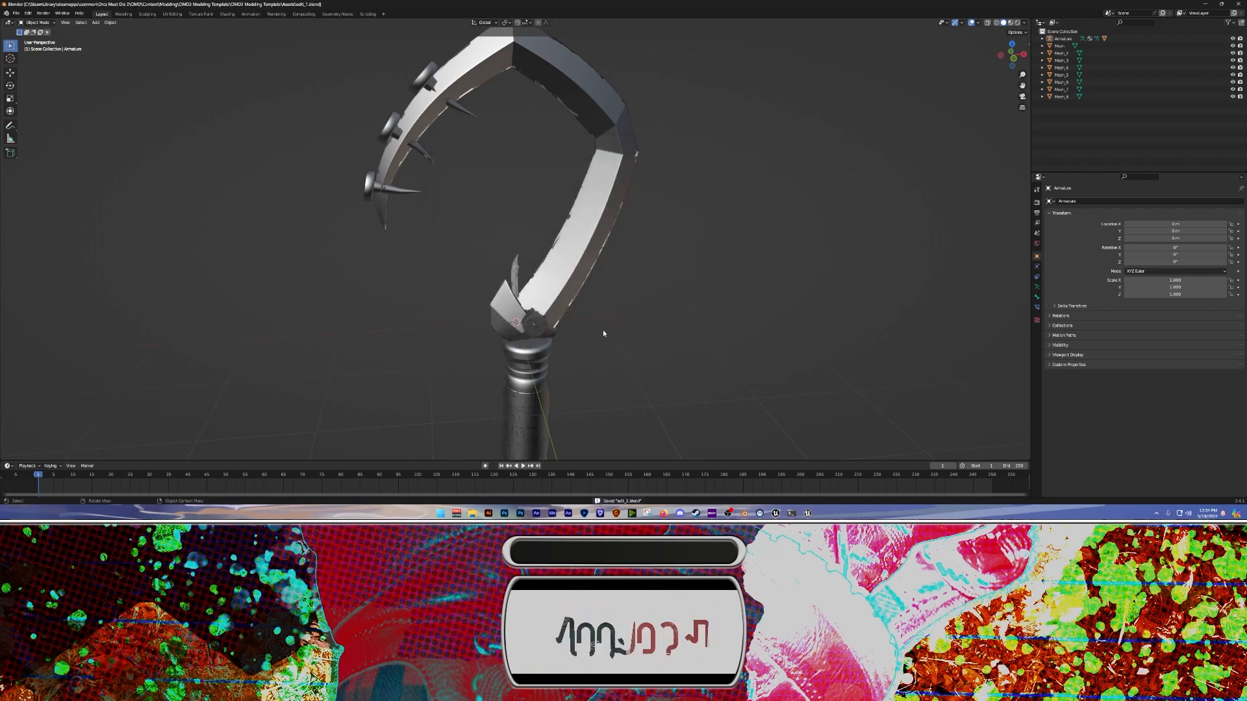
pyautogui.moveTo(602, 329); pyautogui.dragTo(548, 292, button='middle')
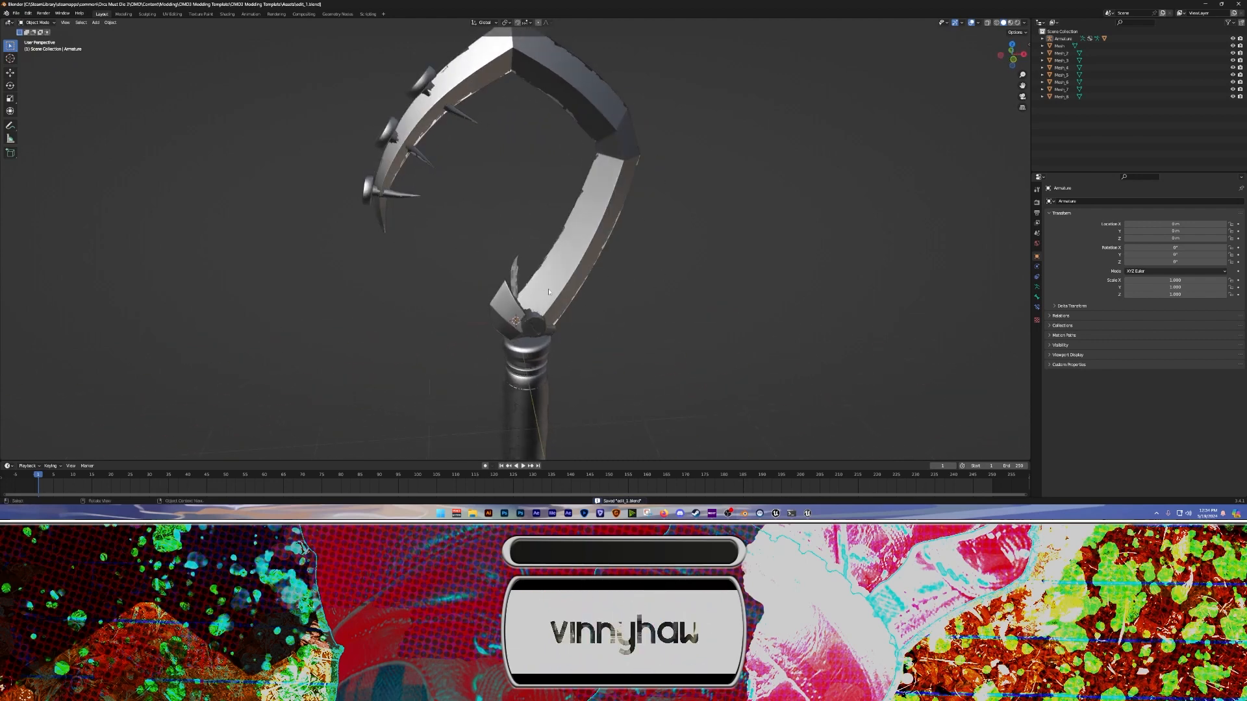
pyautogui.click(23, 13)
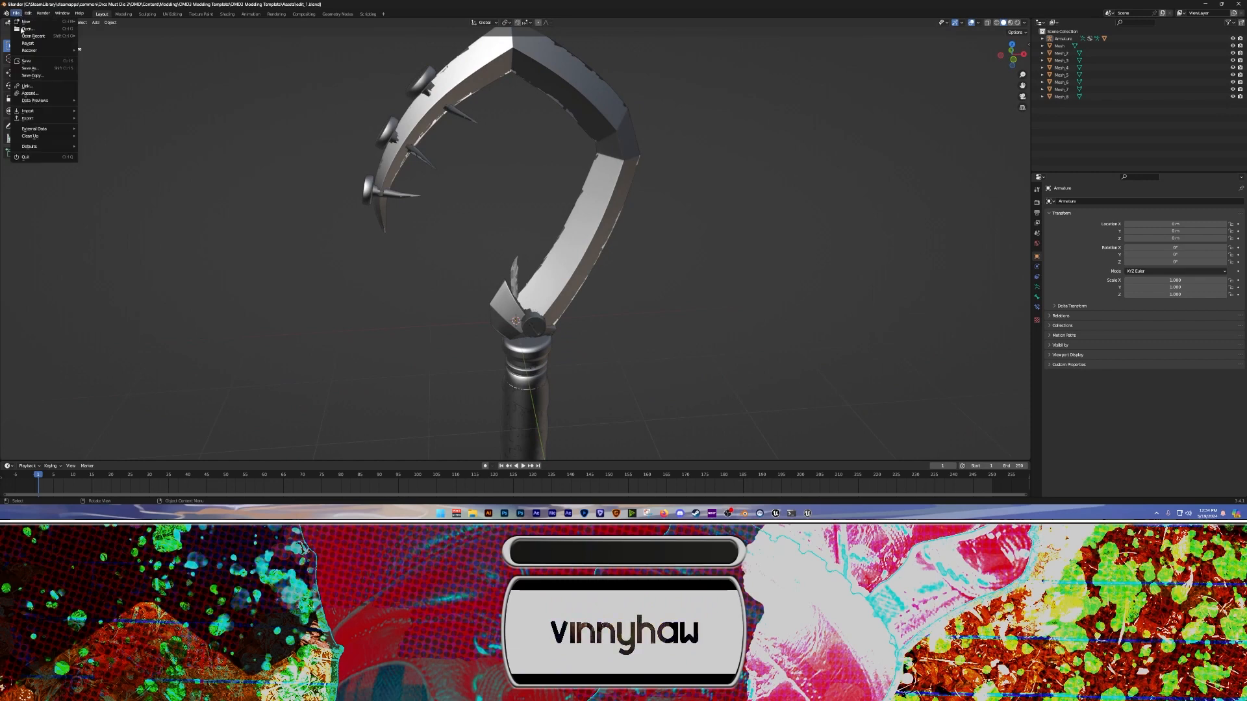
pyautogui.click(39, 76)
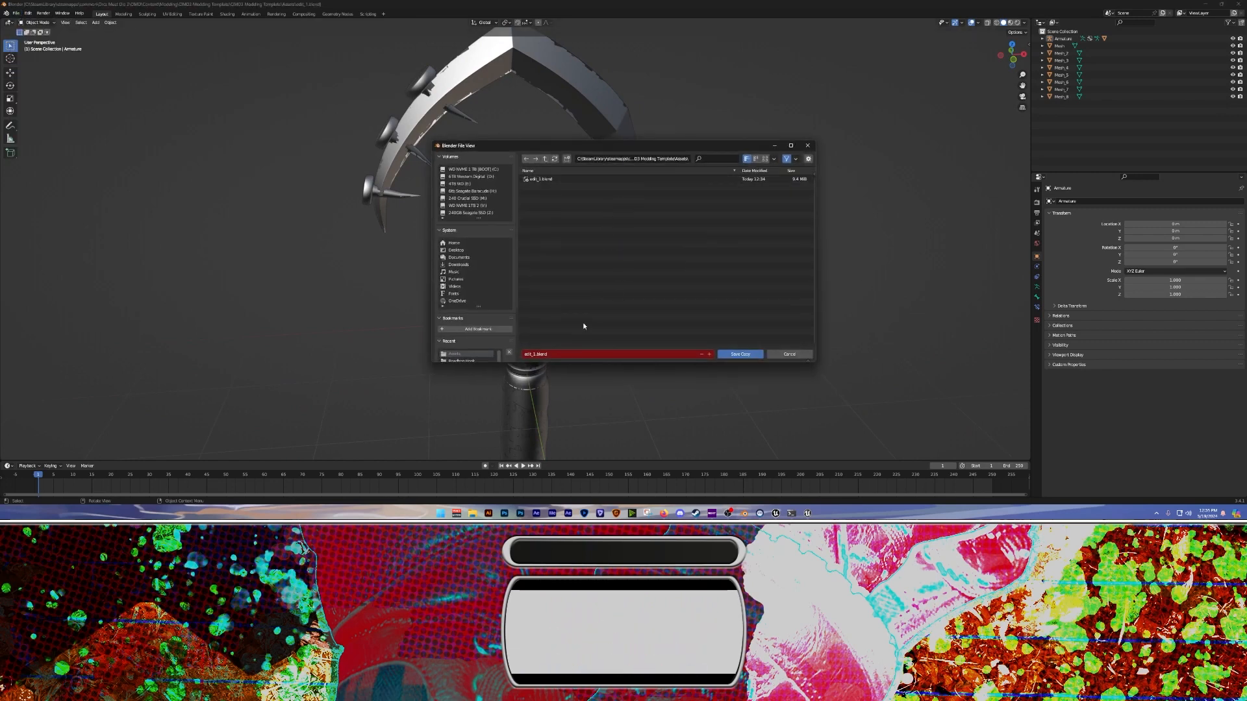
pyautogui.click(807, 146)
# Save the scene under the new name edit_2.blend in the same Assets folder
pyautogui.click(16, 13)
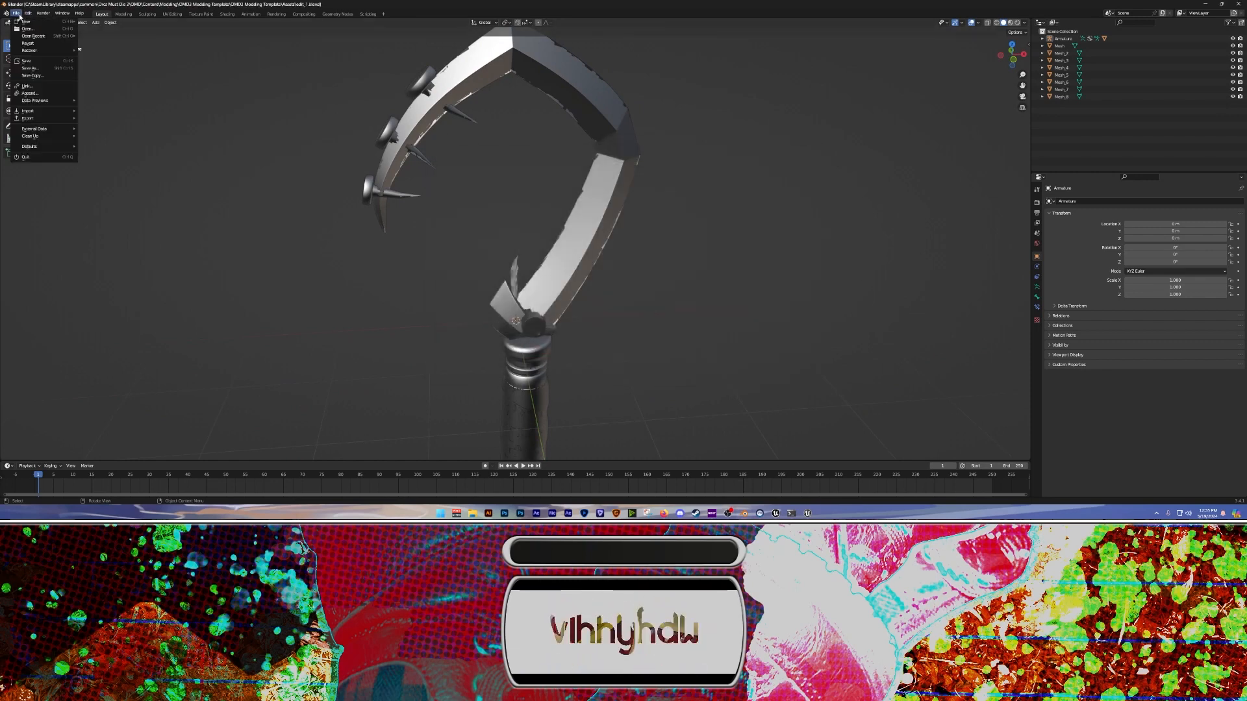
pyautogui.click(30, 68)
pyautogui.click(562, 354)
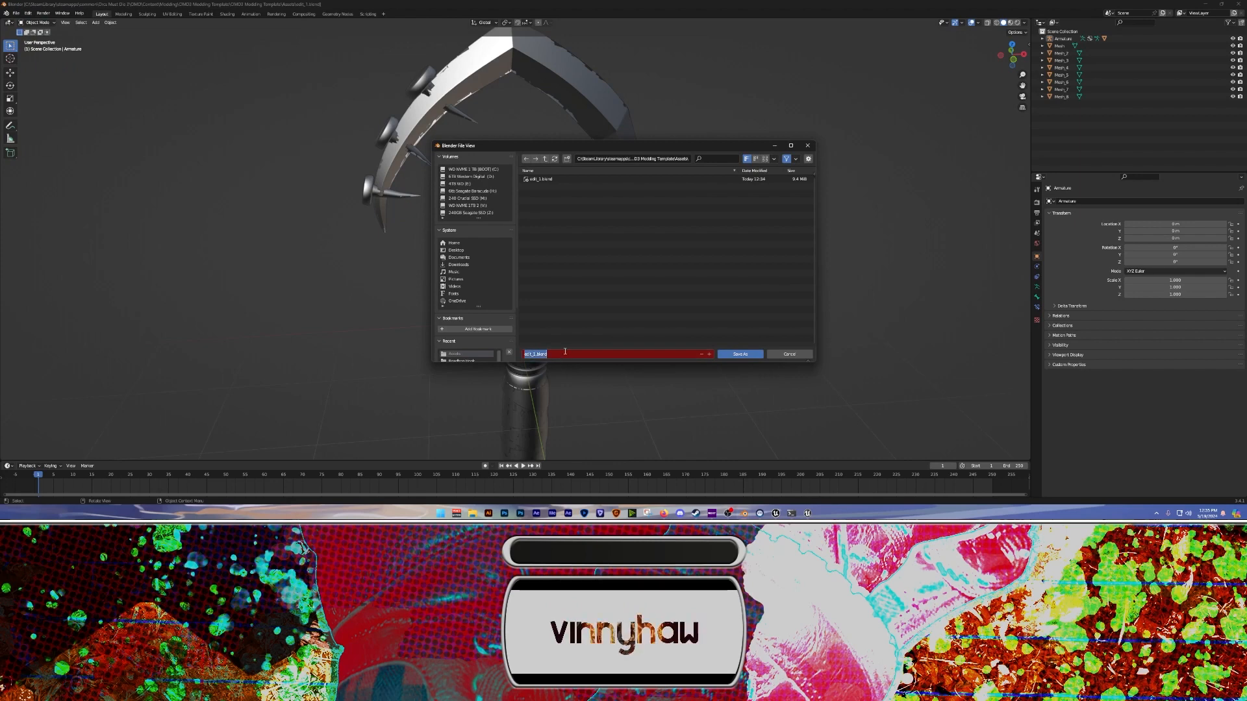
pyautogui.write('edit_2')
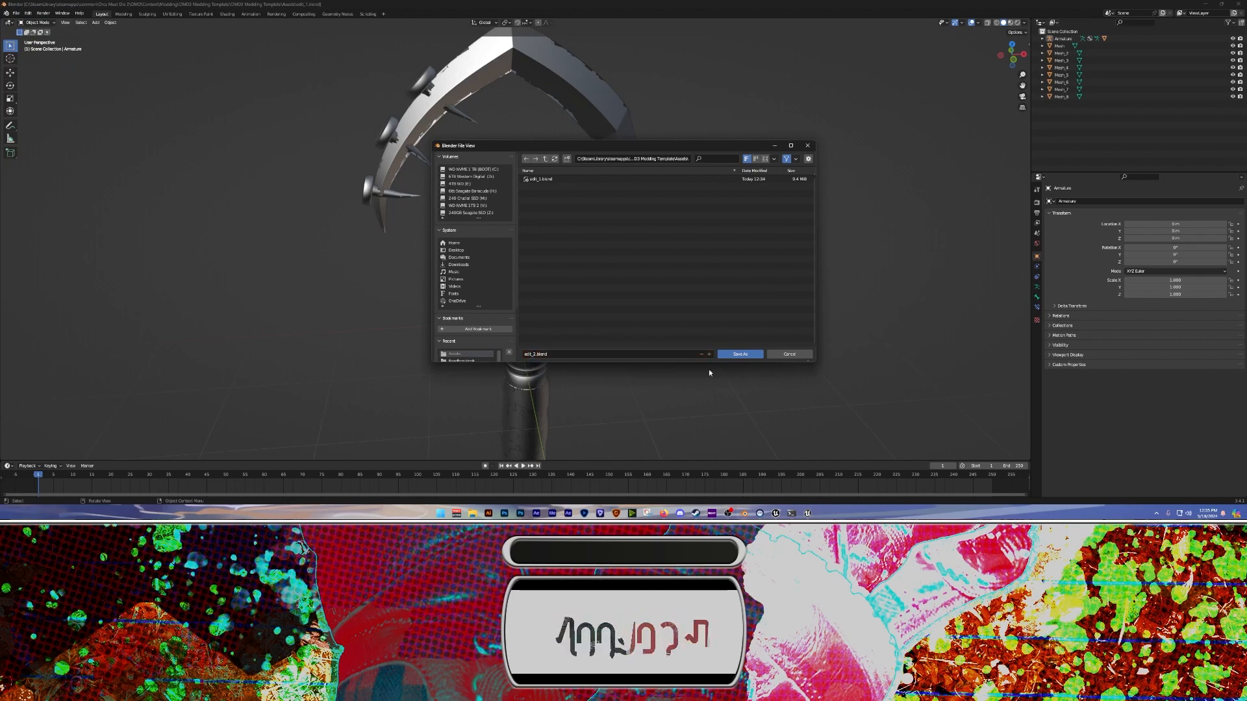
pyautogui.click(740, 355)
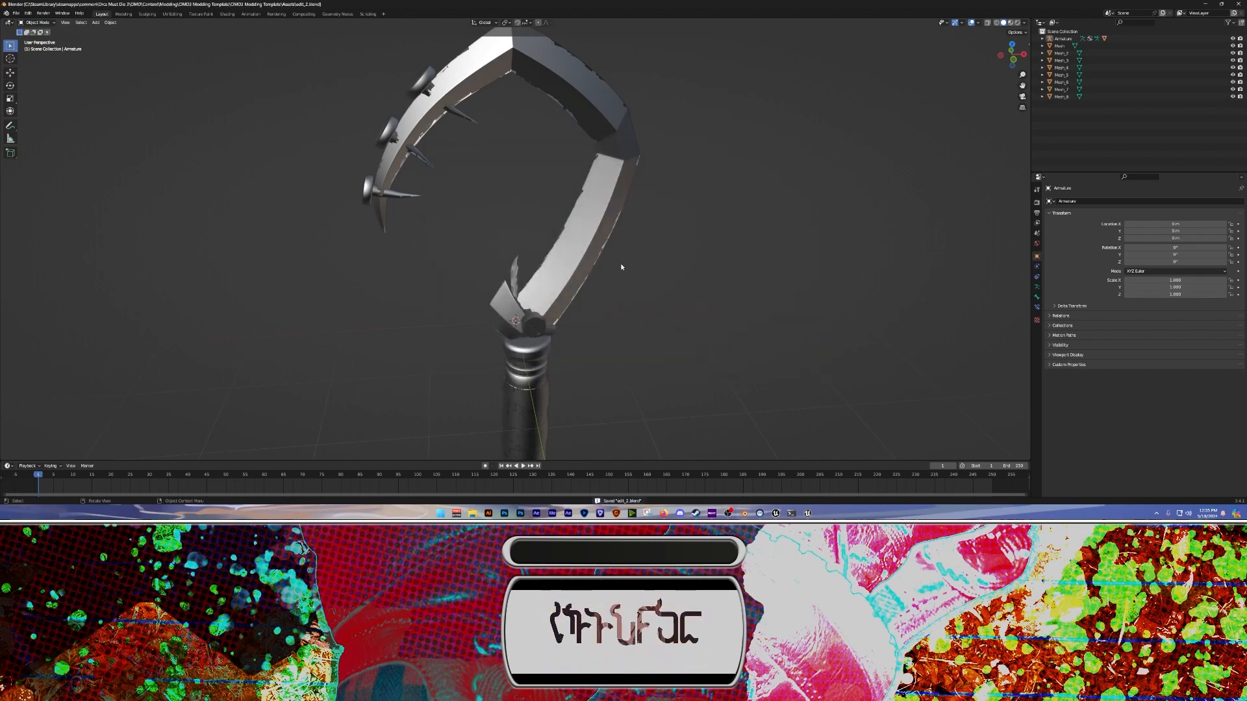
# Select the hook's blade, spikes and handle individually, then all meshes together, to examine how the model is split into separate objects
pyautogui.keyDown('shift'); pyautogui.moveTo(584, 252); pyautogui.dragTo(561, 266, button='middle'); pyautogui.keyUp('shift')
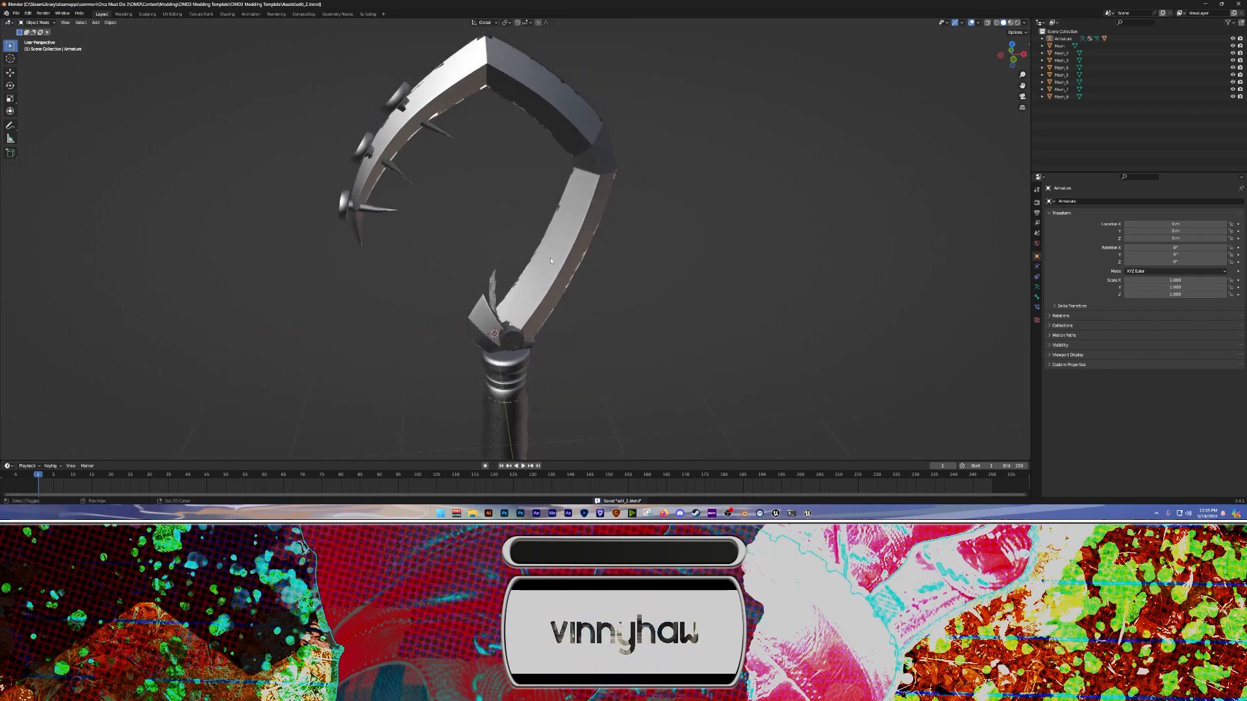
pyautogui.click(603, 193)
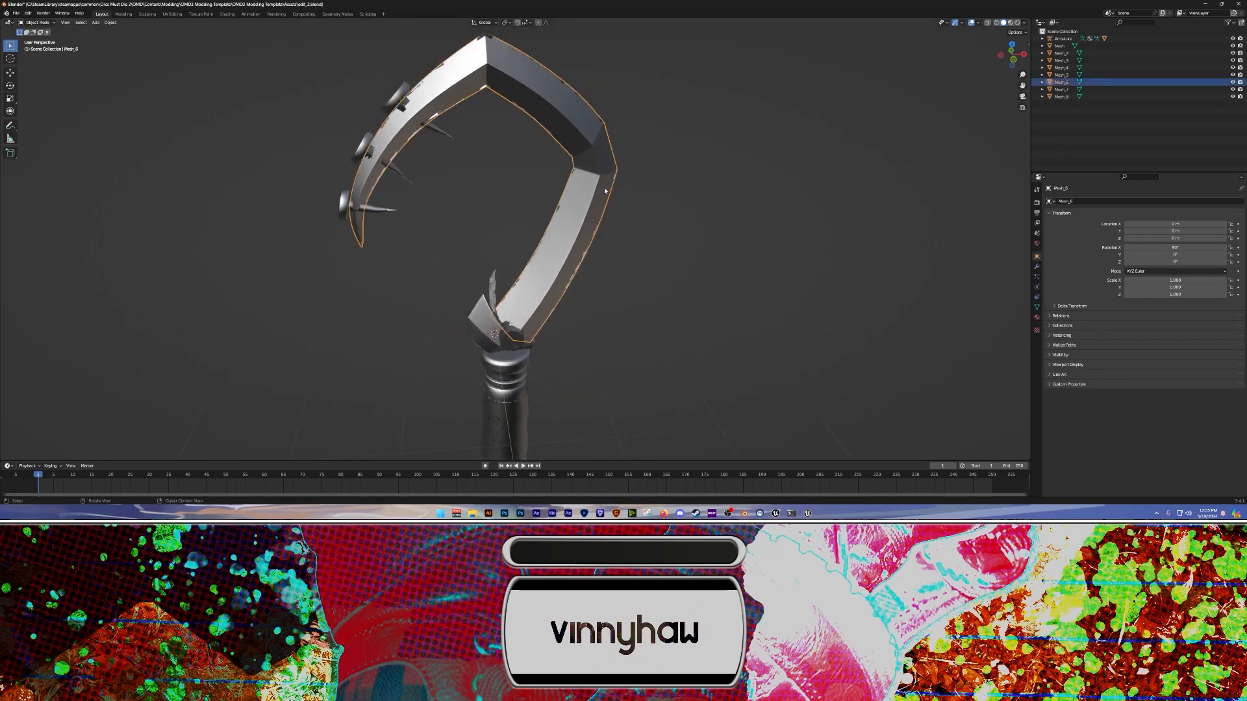
pyautogui.moveTo(597, 195); pyautogui.dragTo(699, 197, button='middle')
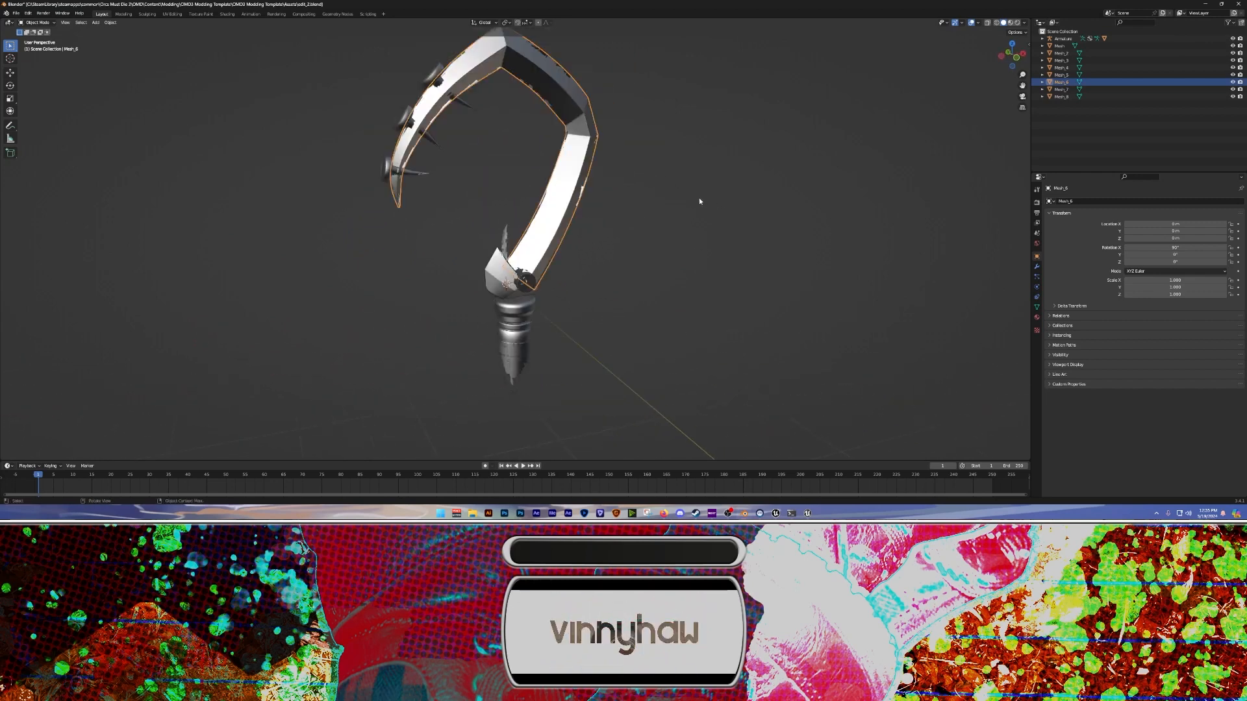
pyautogui.click(681, 178)
pyautogui.click(1065, 98)
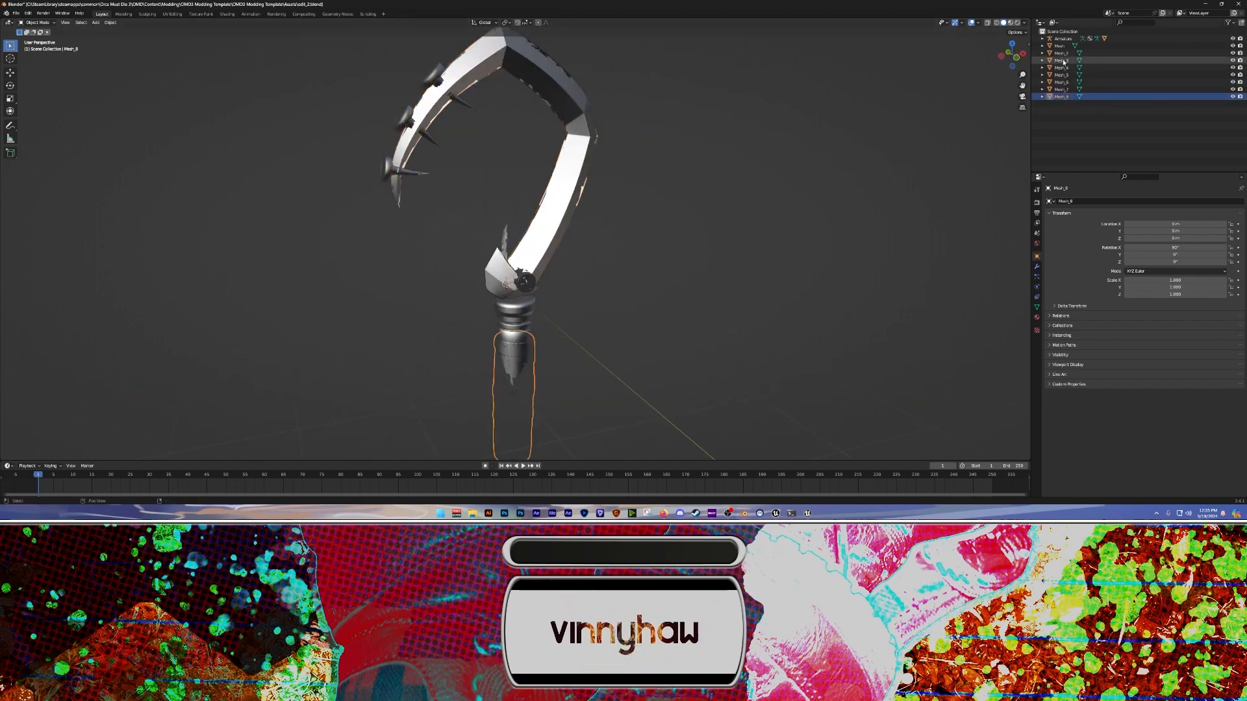
pyautogui.keyDown('shift'); pyautogui.click(1062, 46); pyautogui.keyUp('shift')
pyautogui.click(751, 151)
pyautogui.keyDown('shift'); pyautogui.moveTo(745, 152); pyautogui.dragTo(700, 147, button='middle'); pyautogui.keyUp('shift')
pyautogui.scroll(1, 702, 144)
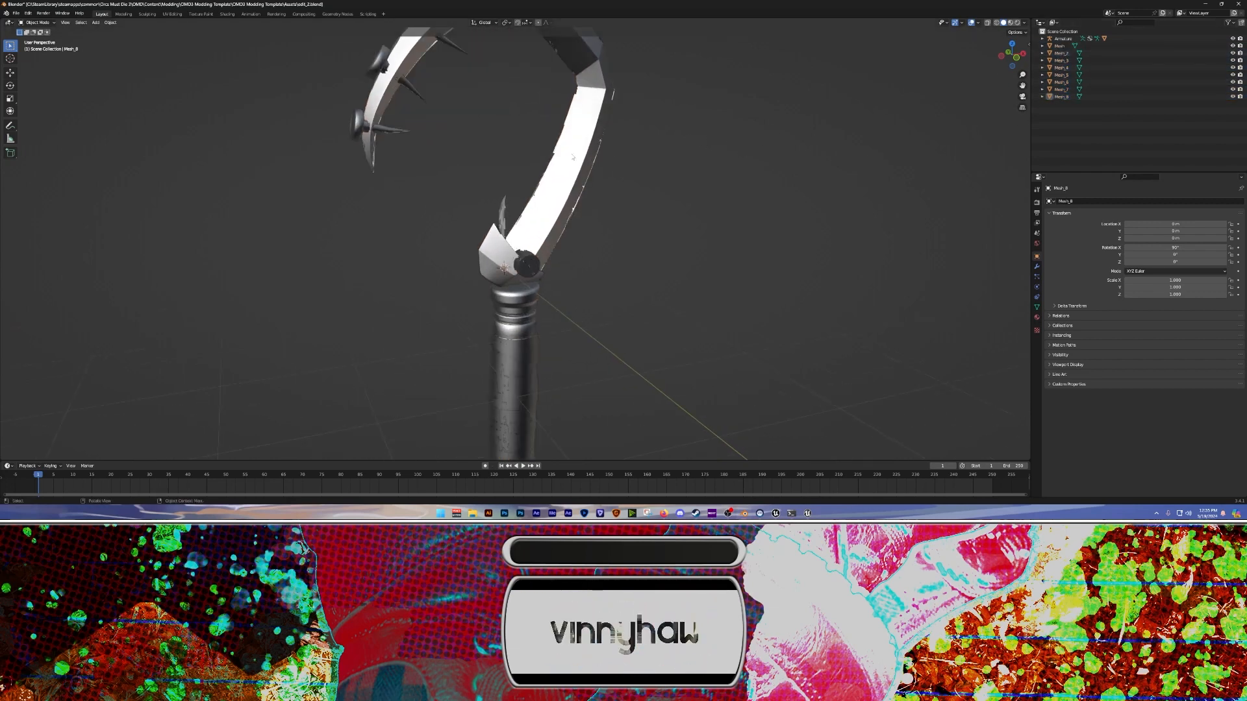
pyautogui.click(583, 112)
pyautogui.keyDown('shift'); pyautogui.moveTo(487, 97); pyautogui.dragTo(527, 177, button='middle'); pyautogui.keyUp('shift')
pyautogui.click(446, 128)
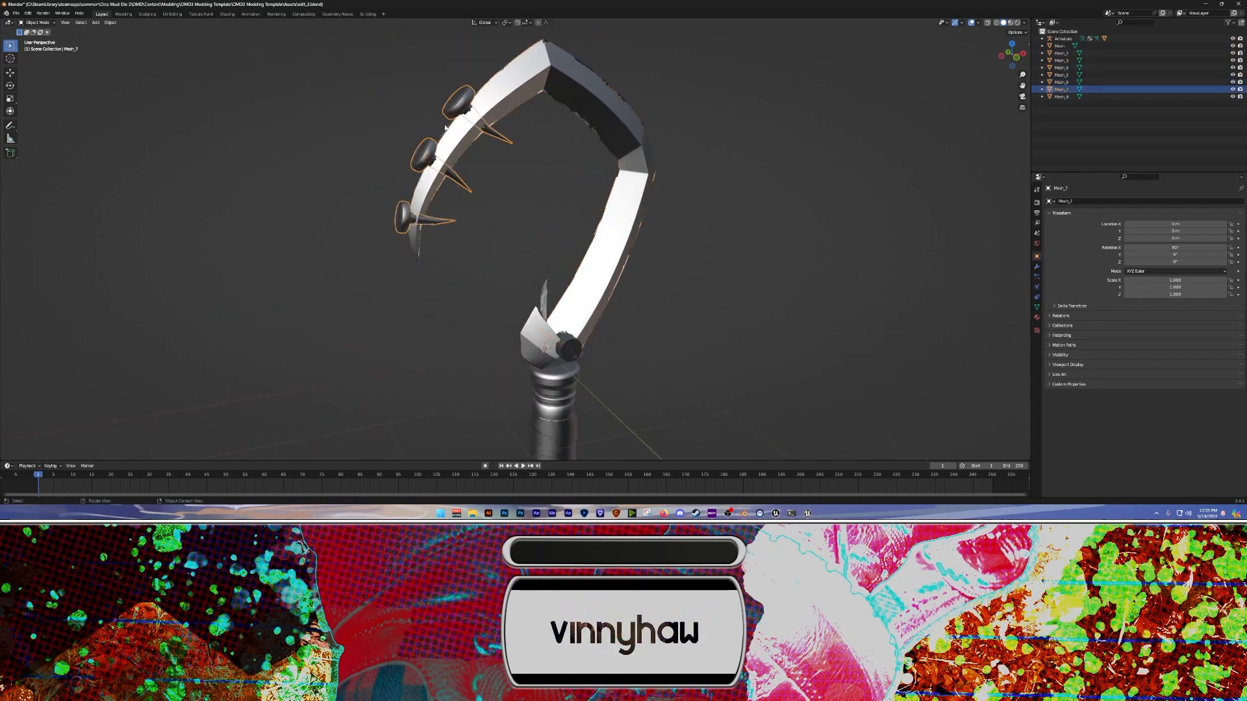
pyautogui.keyDown('shift'); pyautogui.moveTo(527, 261); pyautogui.dragTo(500, 175, button='middle'); pyautogui.keyUp('shift')
pyautogui.click(544, 341)
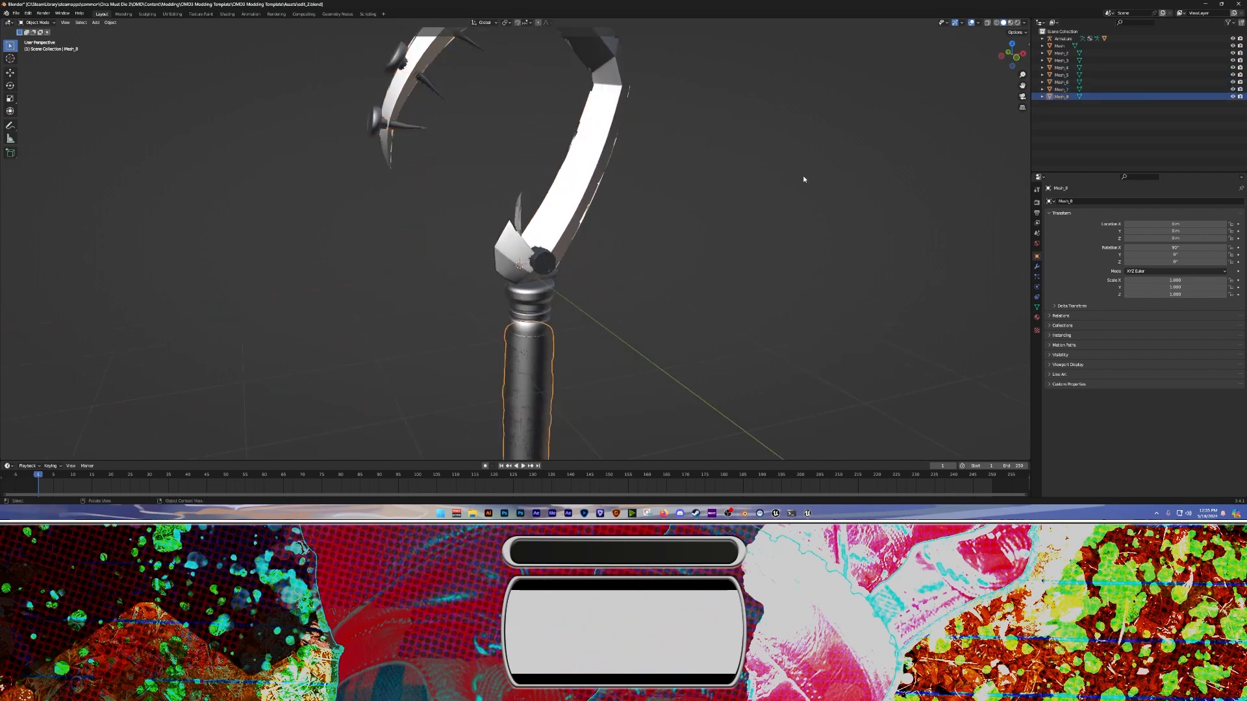
pyautogui.click(803, 177)
pyautogui.moveTo(1070, 92); pyautogui.dragTo(1066, 51)
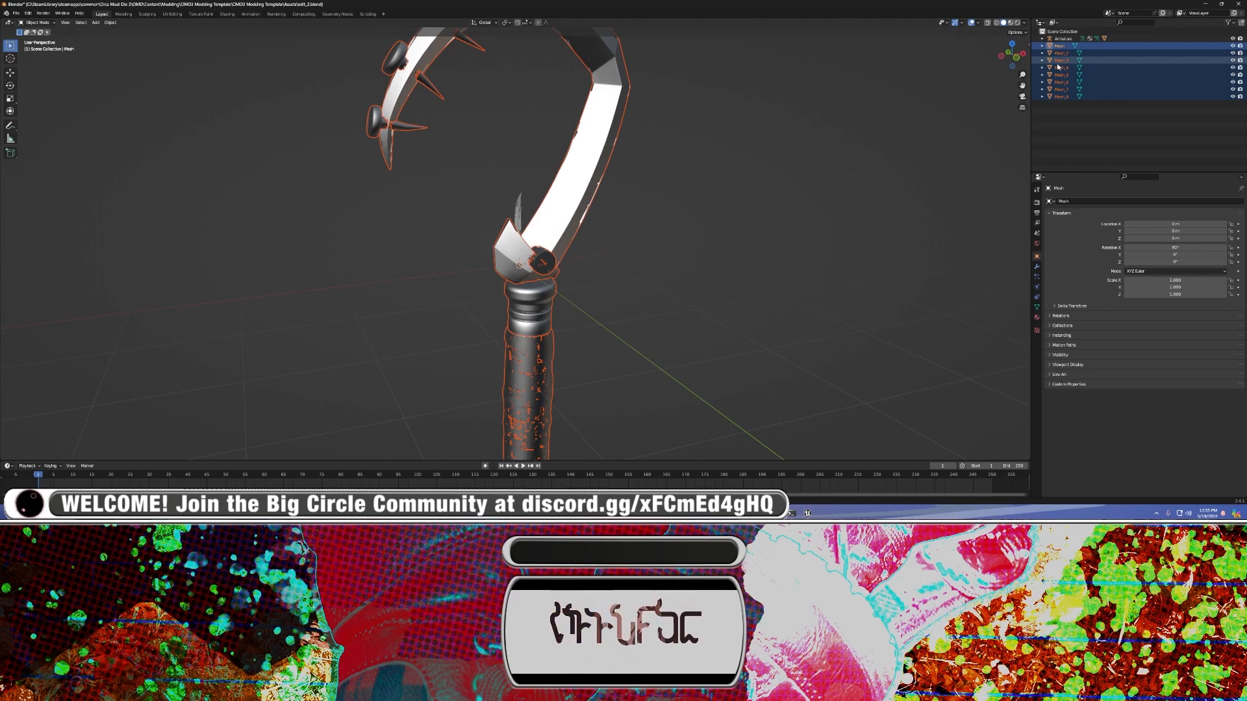
pyautogui.click(1061, 96)
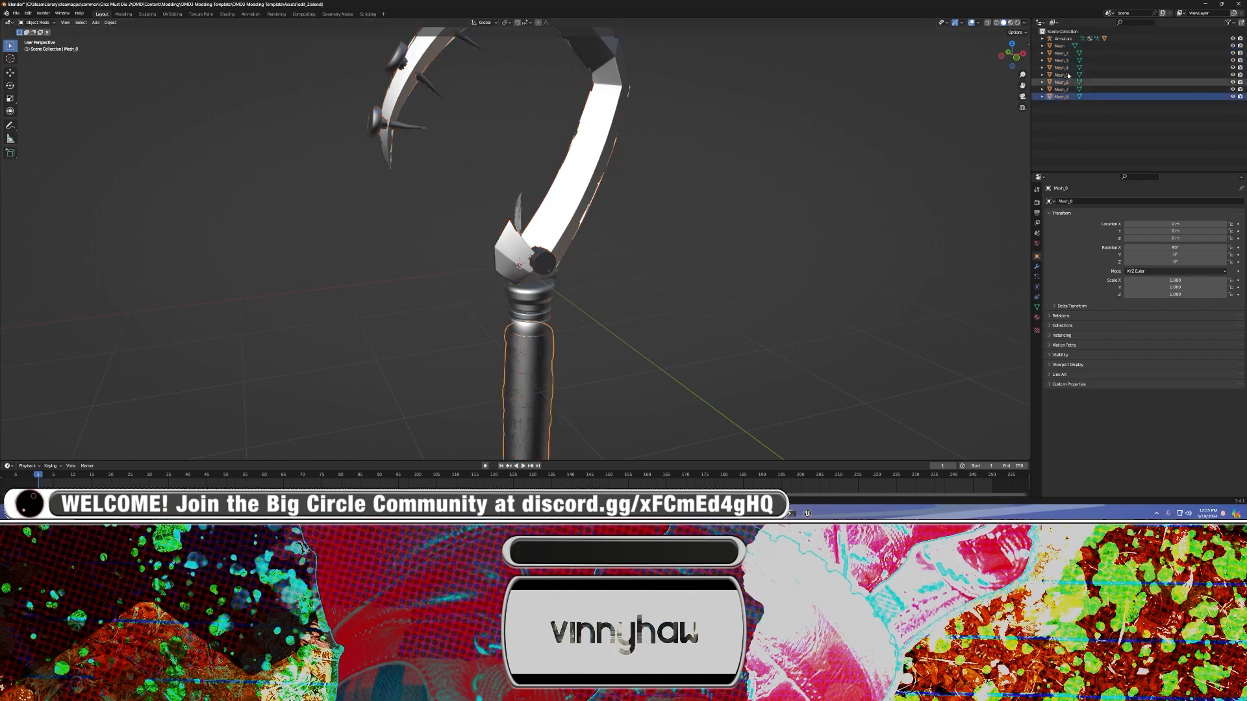
pyautogui.keyDown('ctrl'); pyautogui.click(1065, 46); pyautogui.keyUp('ctrl')
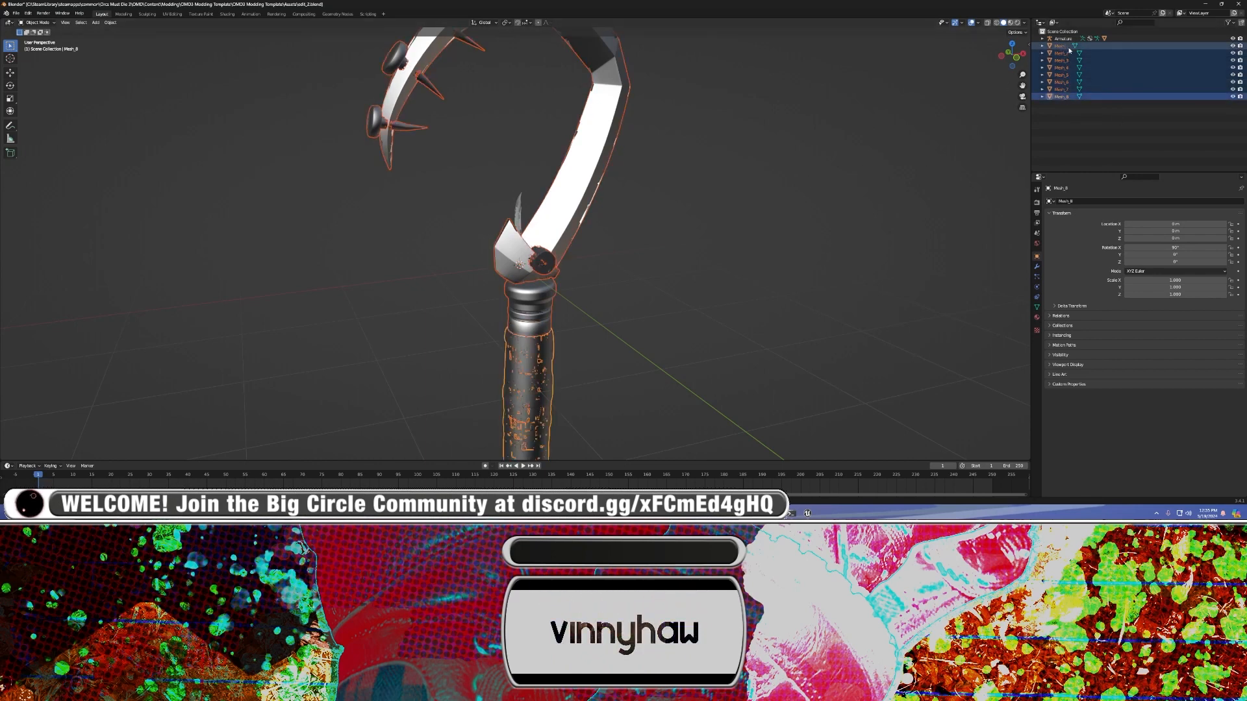
pyautogui.click(936, 115)
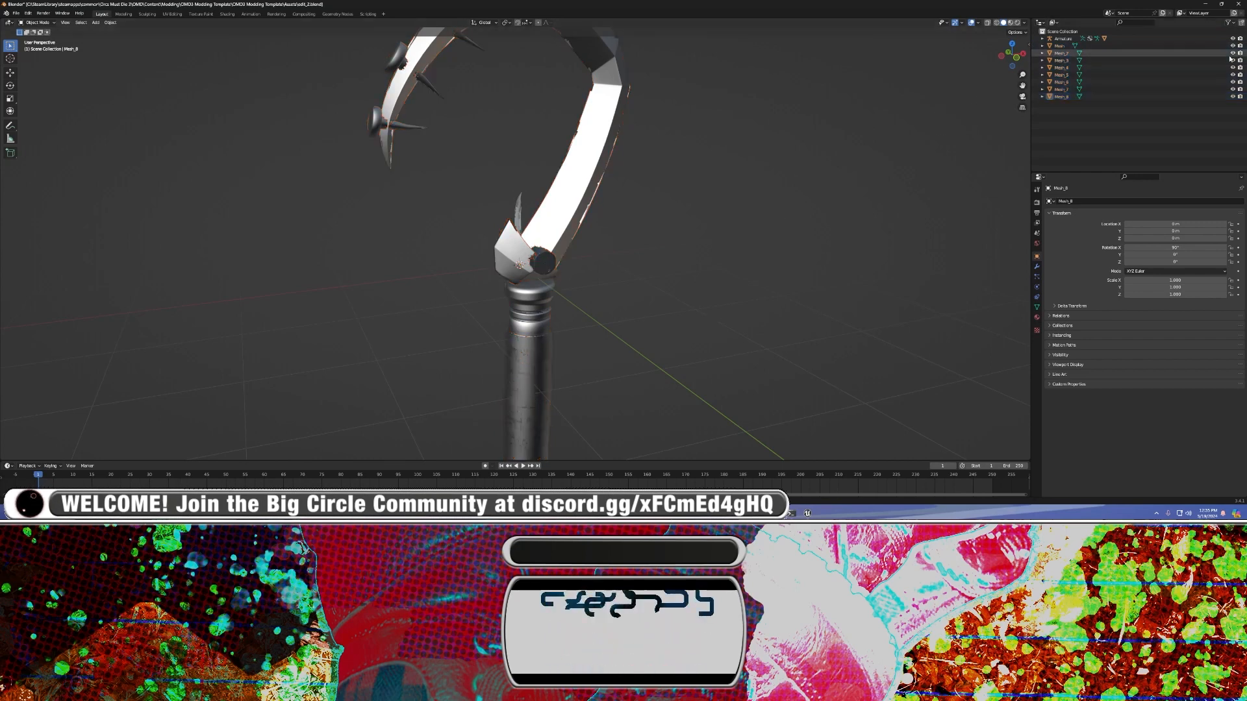
# Join the hook's curved blade and its spikes into one mesh object
pyautogui.keyDown('shift'); pyautogui.moveTo(470, 154); pyautogui.dragTo(495, 242, button='middle'); pyautogui.keyUp('shift')
pyautogui.click(469, 150)
pyautogui.keyDown('shift'); pyautogui.click(457, 124); pyautogui.keyUp('shift')
pyautogui.hotkey('ctrl', 'j')
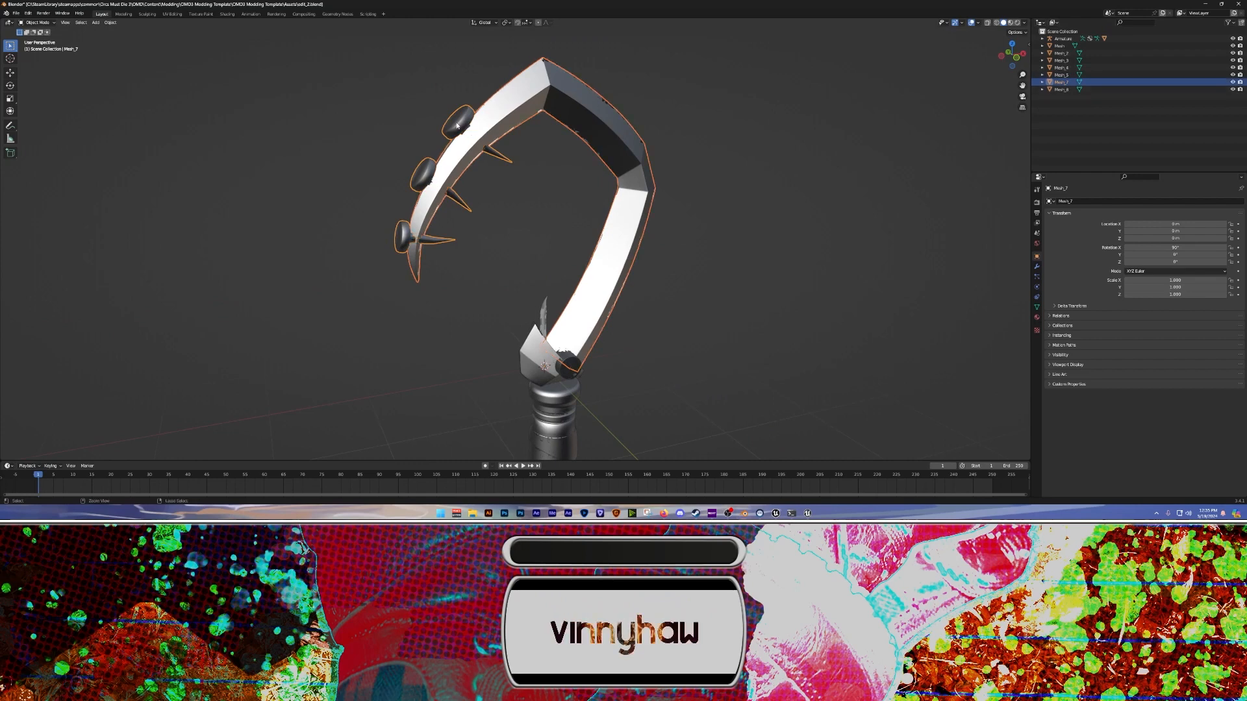
pyautogui.click(730, 337)
# Join the pivot bolt, bracket, spiked blade, handle and ringed collar into a single mesh object
pyautogui.keyDown('shift'); pyautogui.moveTo(729, 337); pyautogui.dragTo(725, 310, button='middle'); pyautogui.keyUp('shift')
pyautogui.click(565, 340)
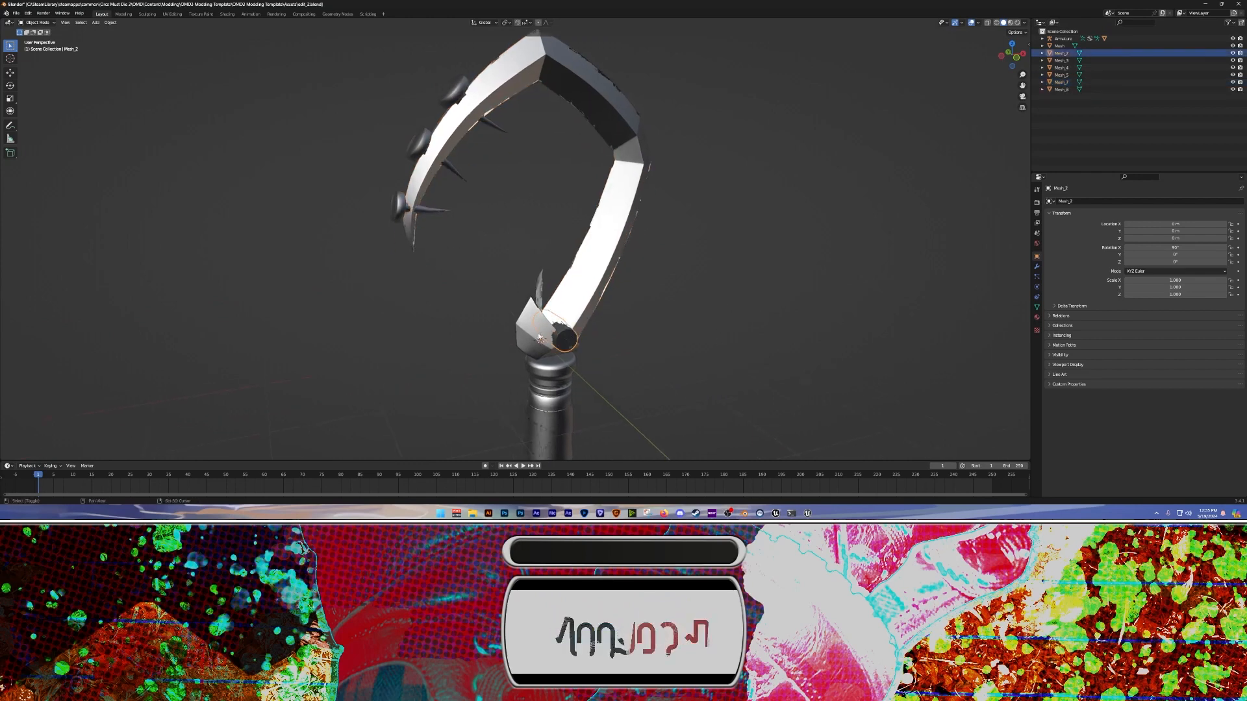
pyautogui.keyDown('shift'); pyautogui.click(535, 331); pyautogui.keyUp('shift')
pyautogui.keyDown('shift'); pyautogui.click(581, 275); pyautogui.keyUp('shift')
pyautogui.keyDown('shift'); pyautogui.click(551, 428); pyautogui.keyUp('shift')
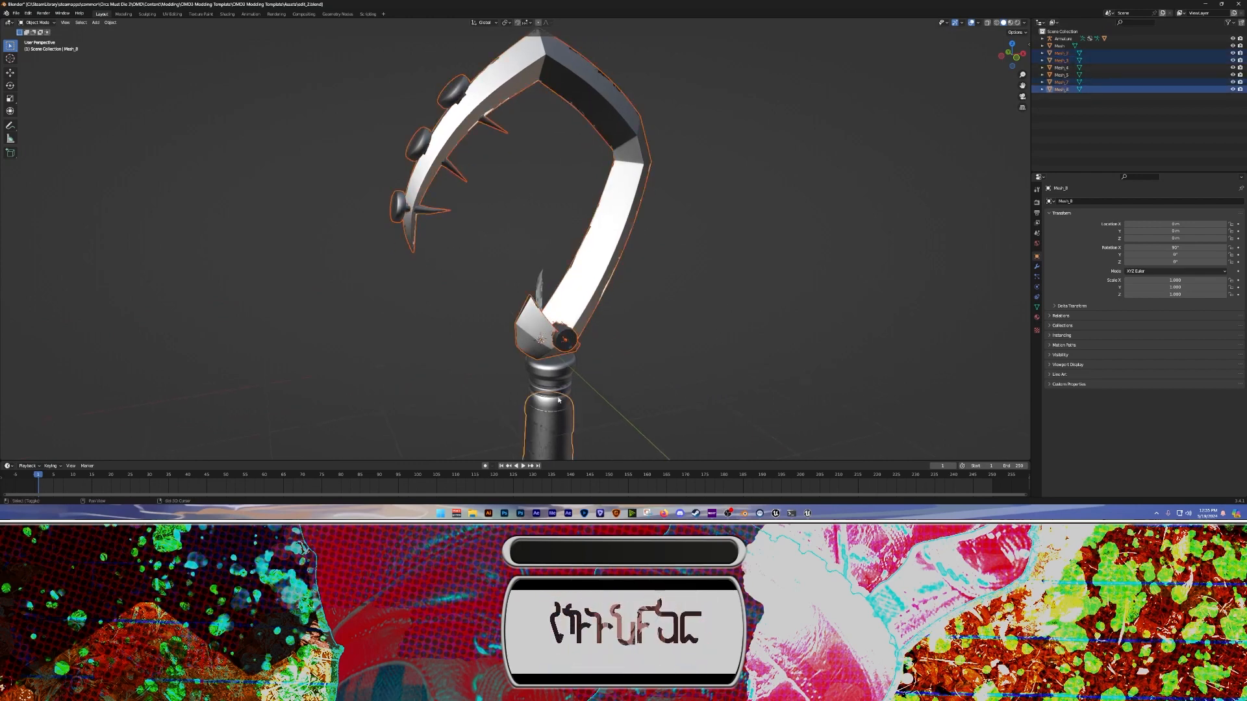
pyautogui.keyDown('shift'); pyautogui.click(551, 375); pyautogui.keyUp('shift')
pyautogui.hotkey('ctrl', 'j')
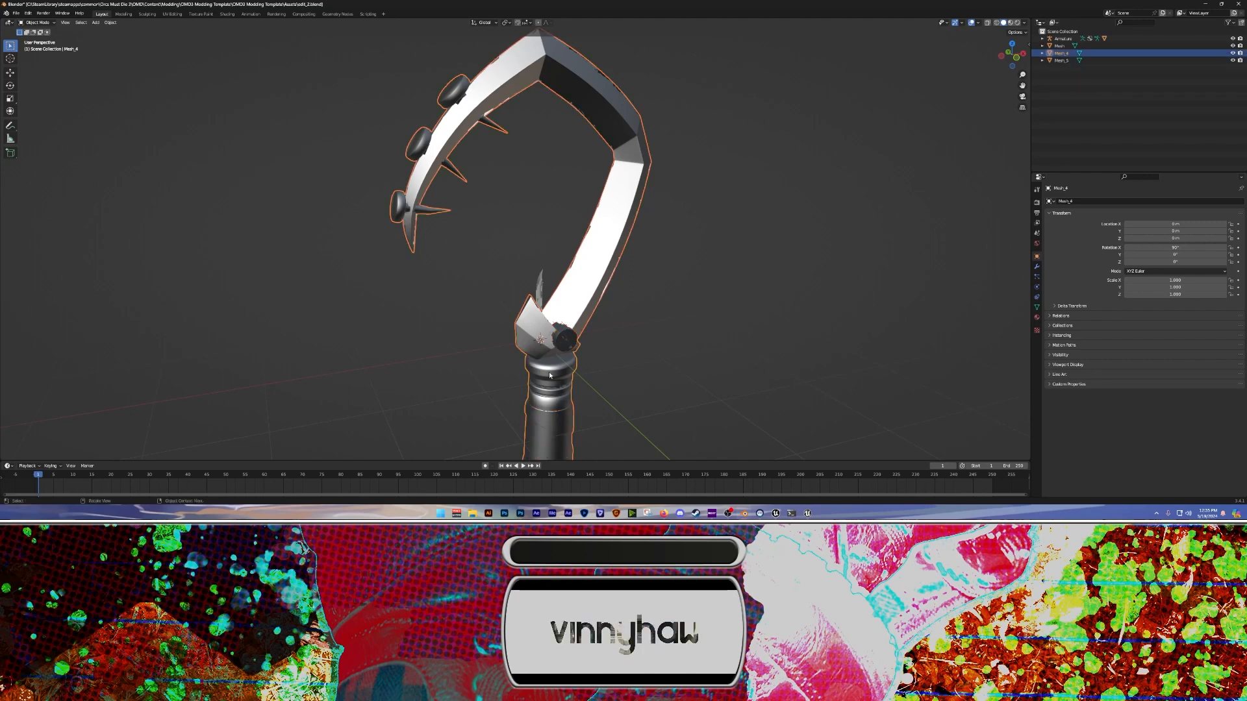
pyautogui.click(595, 352)
# Join the chain and the remaining piece at the handle's base with the hook, making the whole weapon one mesh
pyautogui.click(571, 348)
pyautogui.keyDown('shift'); pyautogui.moveTo(589, 349); pyautogui.dragTo(604, 92, button='middle'); pyautogui.keyUp('shift')
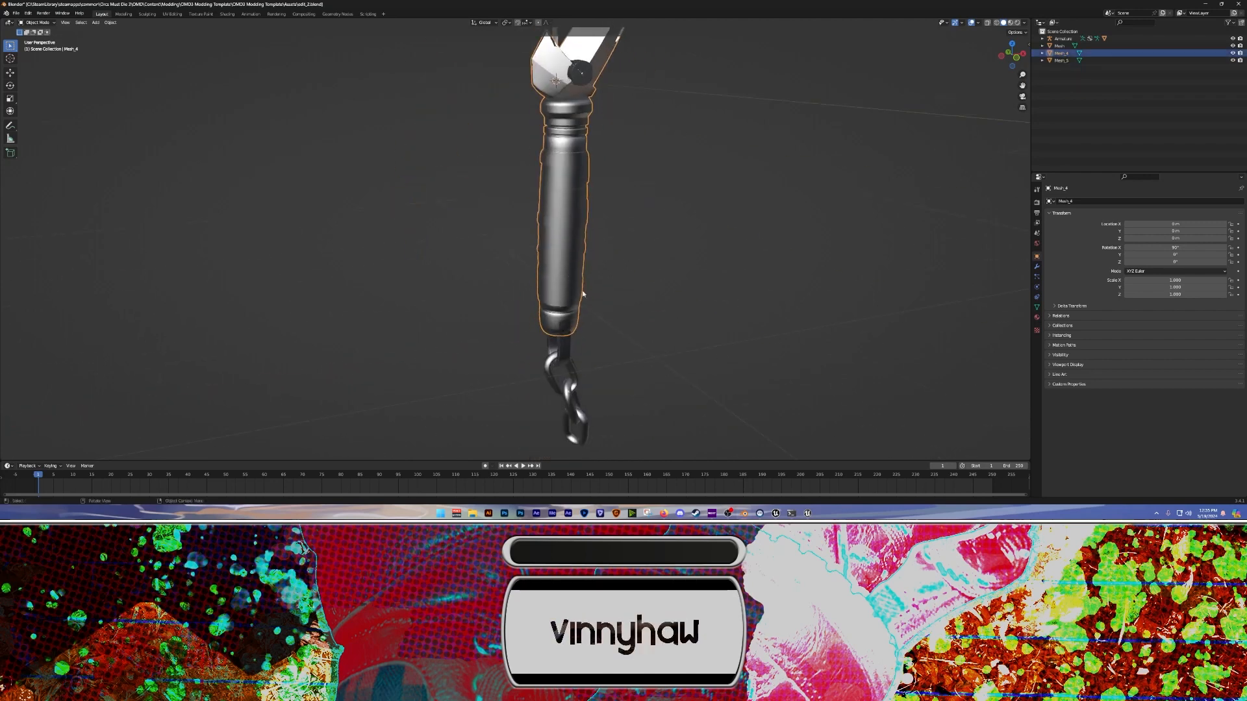
pyautogui.keyDown('shift'); pyautogui.click(554, 386); pyautogui.keyUp('shift')
pyautogui.keyDown('shift'); pyautogui.click(567, 317); pyautogui.keyUp('shift')
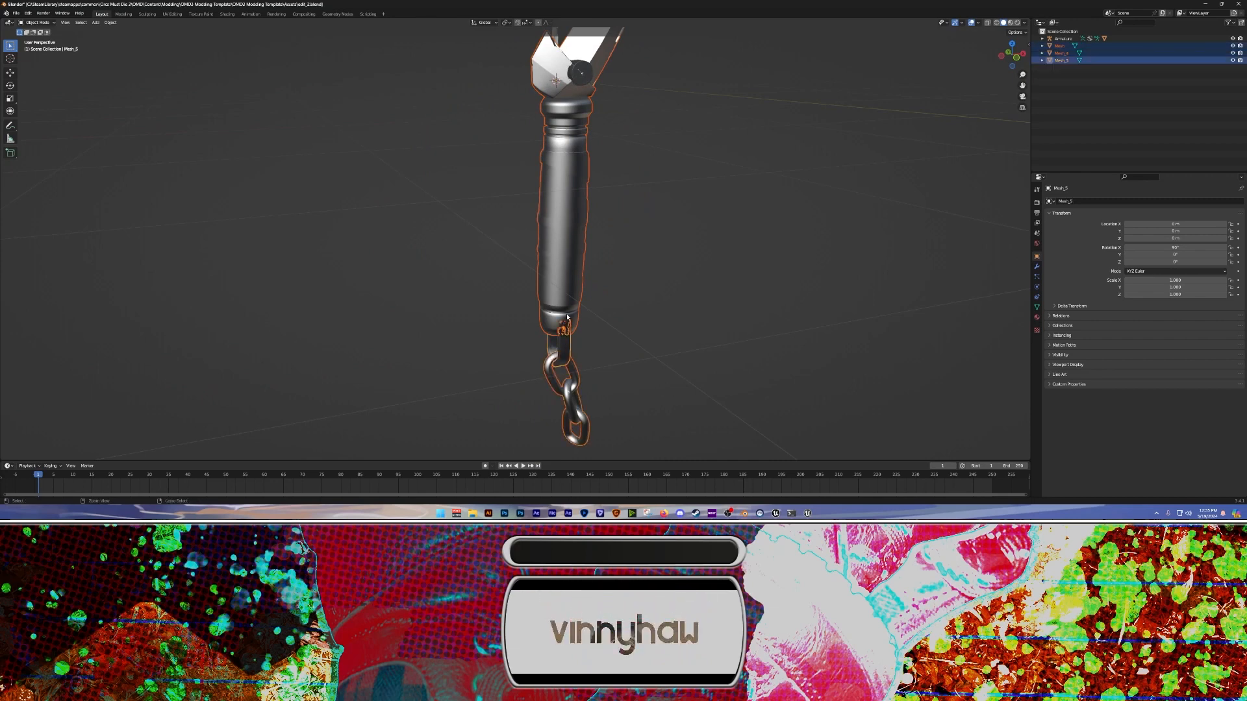
pyautogui.hotkey('ctrl', 'j')
pyautogui.click(601, 294)
pyautogui.keyDown('shift'); pyautogui.moveTo(623, 166); pyautogui.dragTo(638, 428, button='middle'); pyautogui.keyUp('shift')
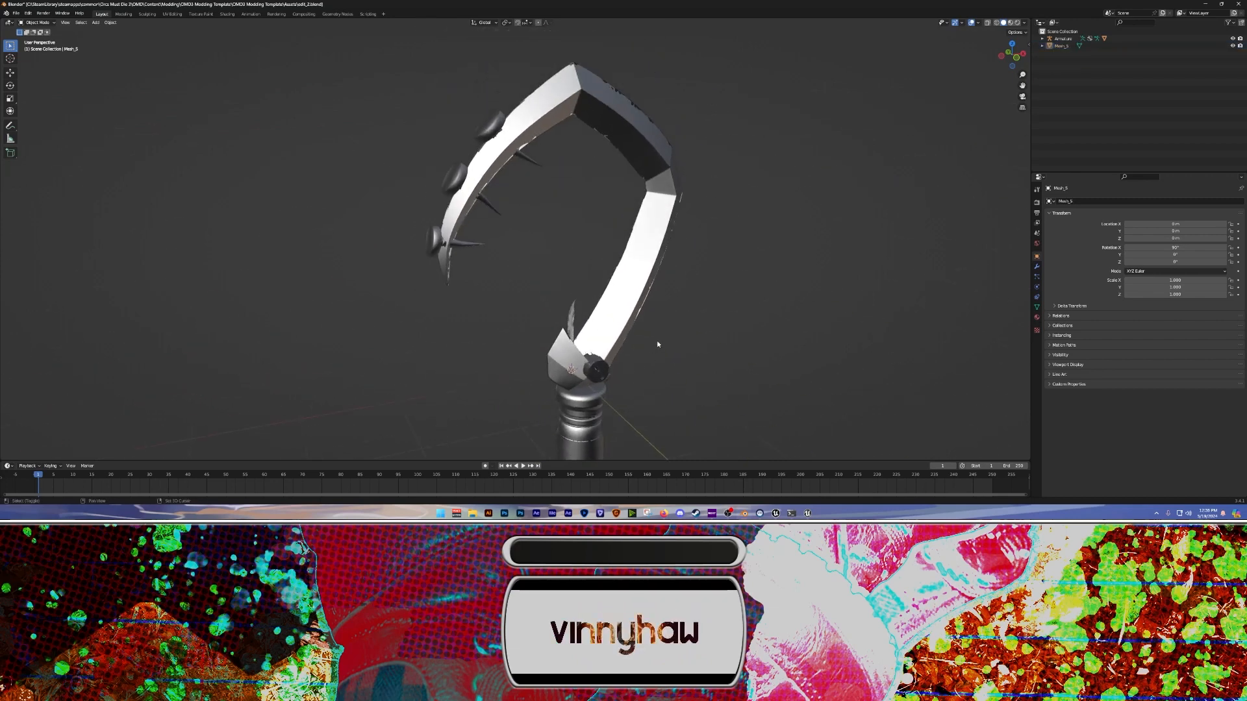
pyautogui.moveTo(724, 294)
pyautogui.mouseDown(button='middle')
pyautogui.moveTo(741, 283)
pyautogui.moveTo(710, 289)
pyautogui.moveTo(746, 283)
pyautogui.moveTo(734, 280)
pyautogui.mouseUp(button='middle')
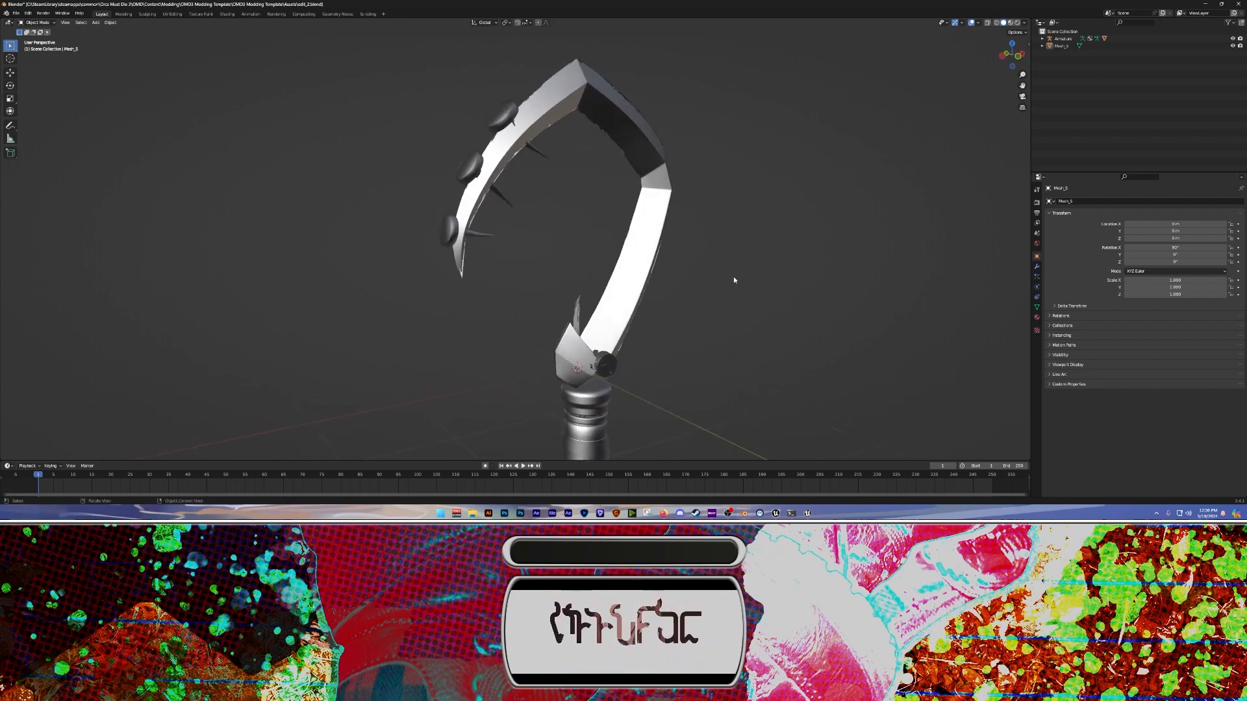
pyautogui.moveTo(707, 319); pyautogui.dragTo(648, 277, button='middle')
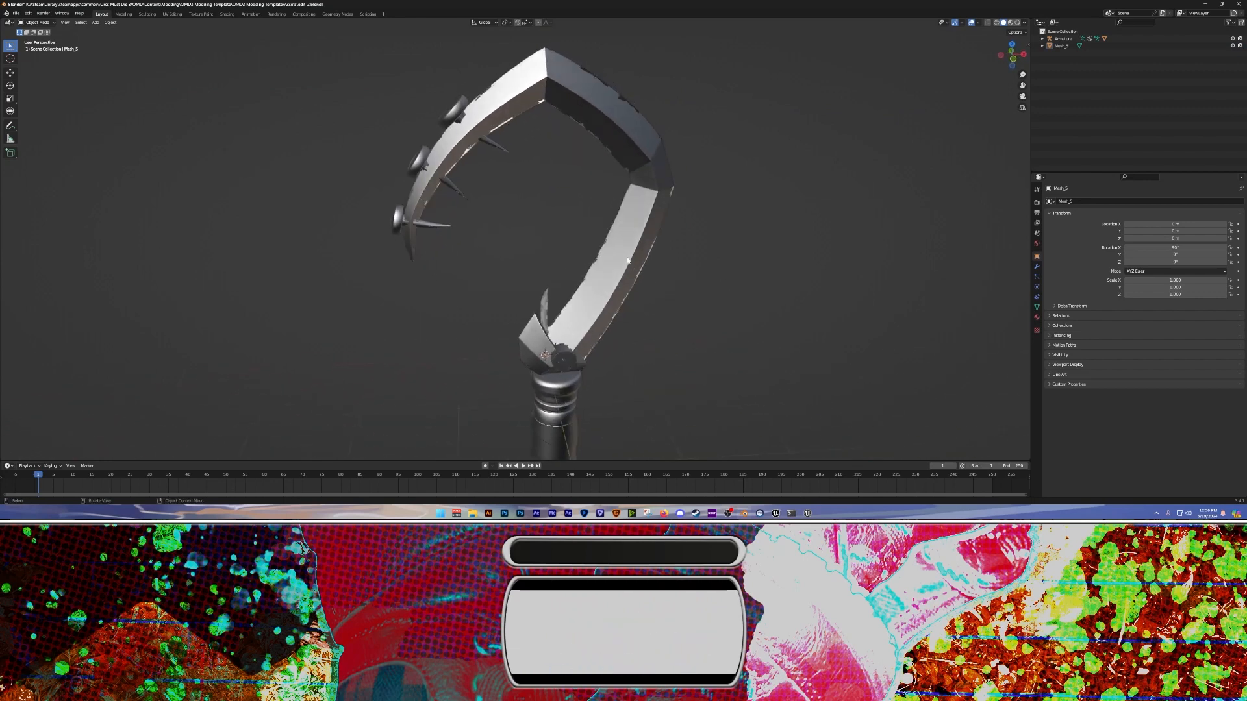
# Put the joined hook mesh in Edit Mode, clear its selection and show it in the UV Editing workspace
pyautogui.click(628, 260)
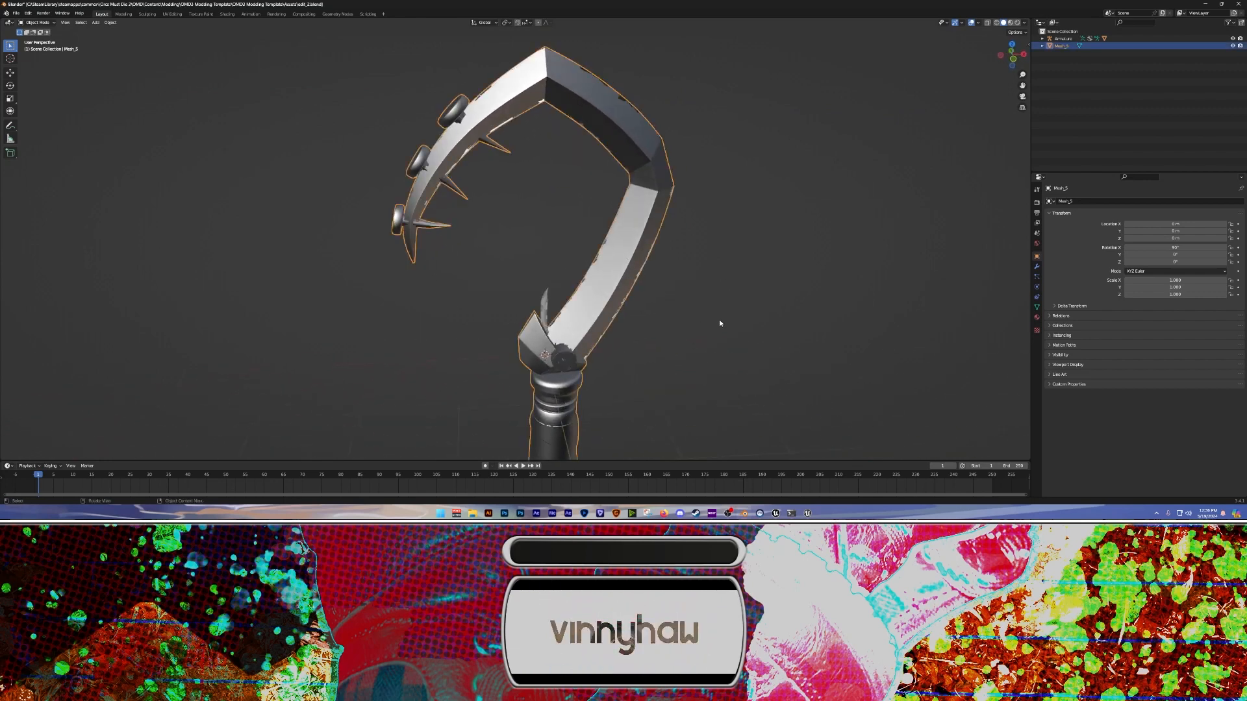
pyautogui.press('Tab')
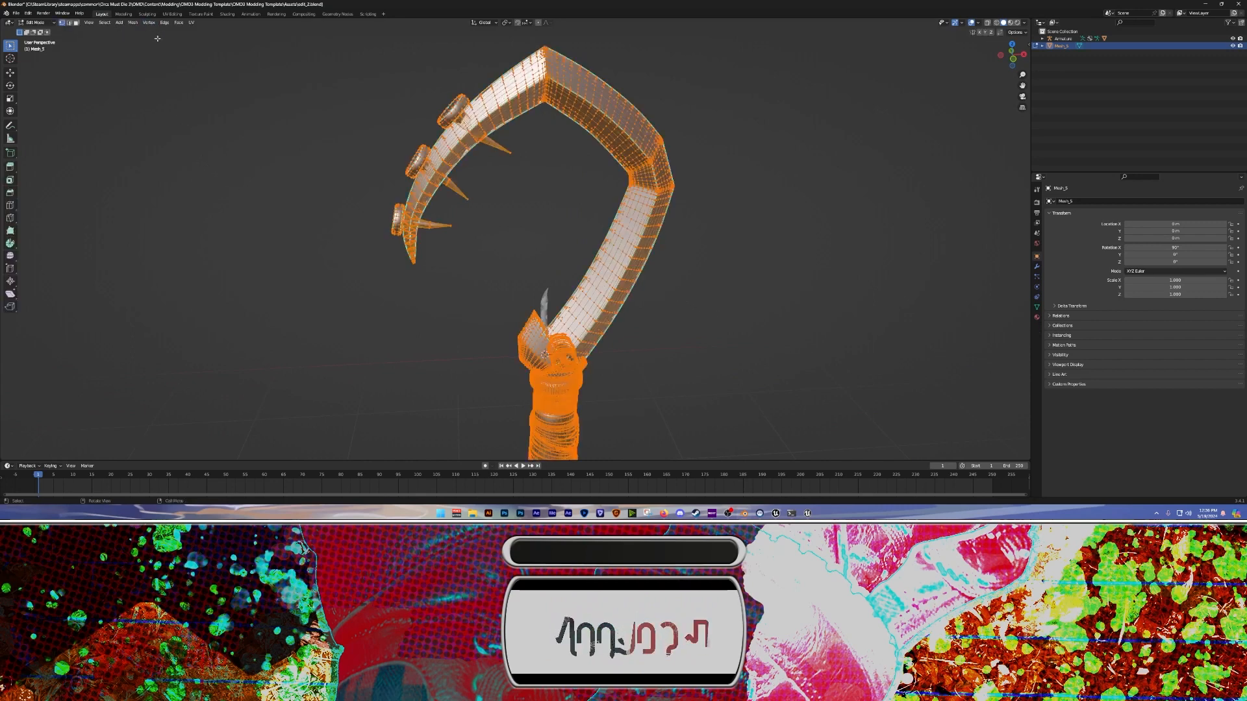
pyautogui.hotkey('alt', 'Tab')
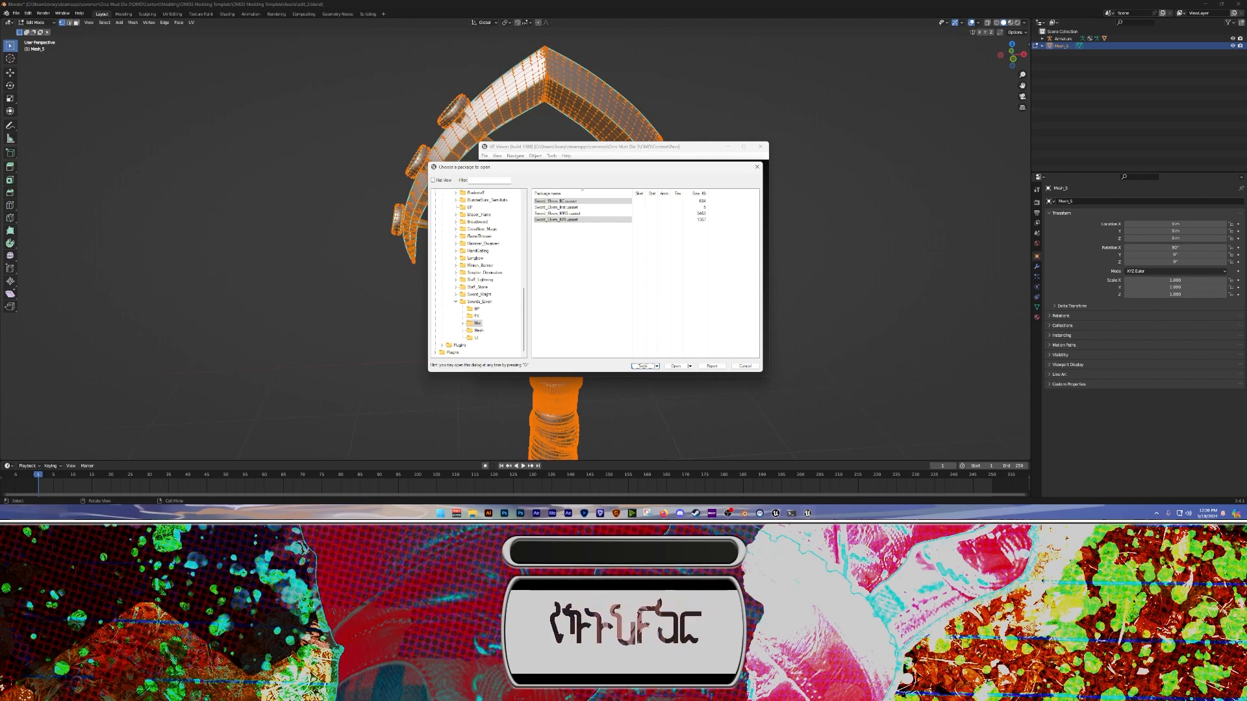
pyautogui.hotkey('alt', 'Tab')
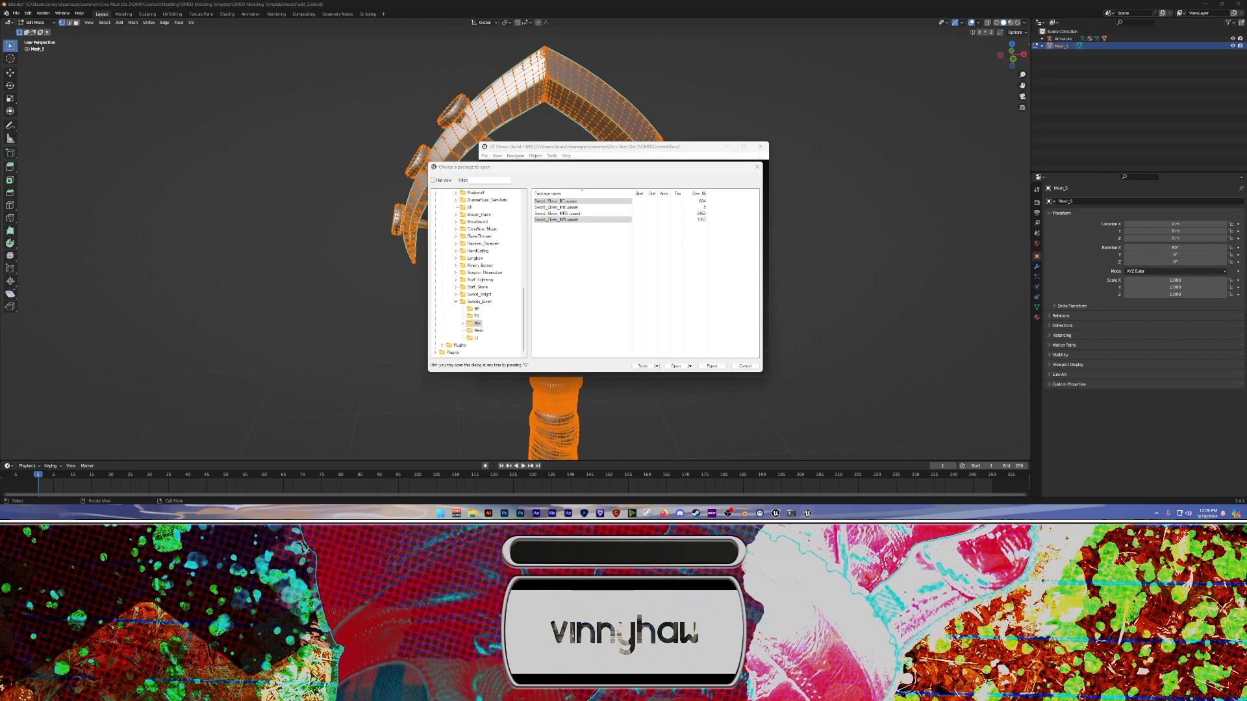
pyautogui.click(75, 74)
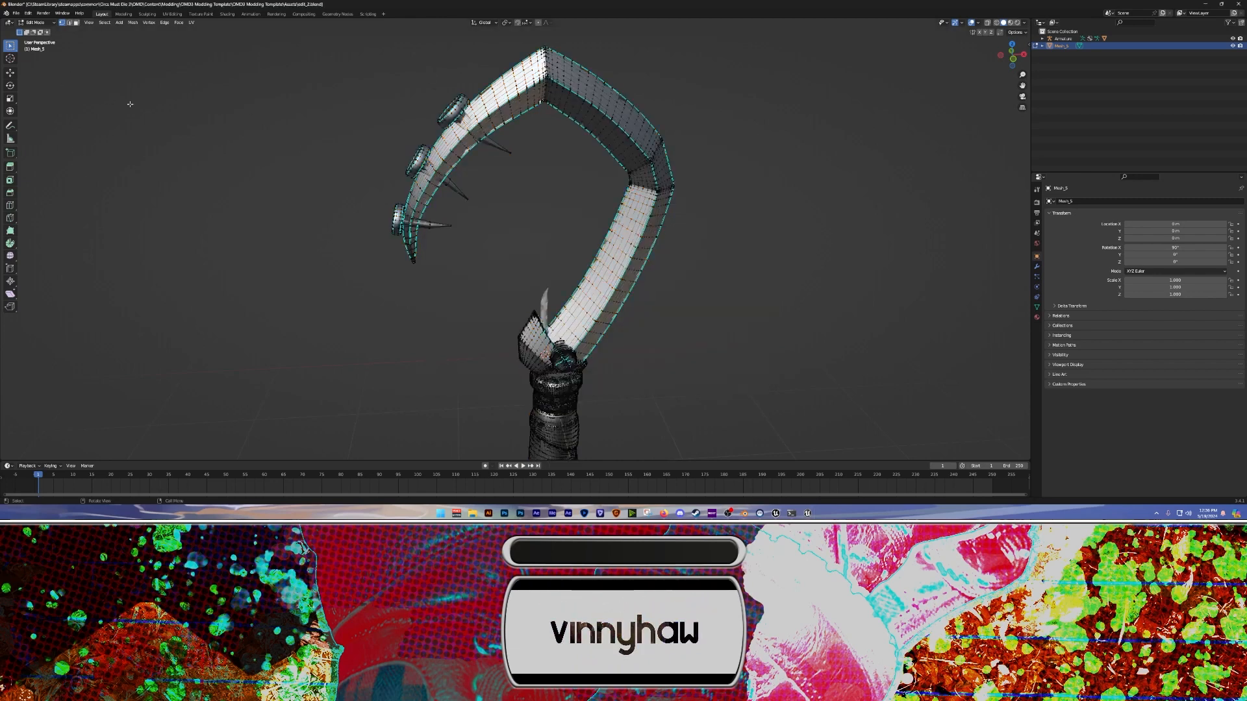
pyautogui.click(174, 17)
pyautogui.scroll(-15, 733, 208)
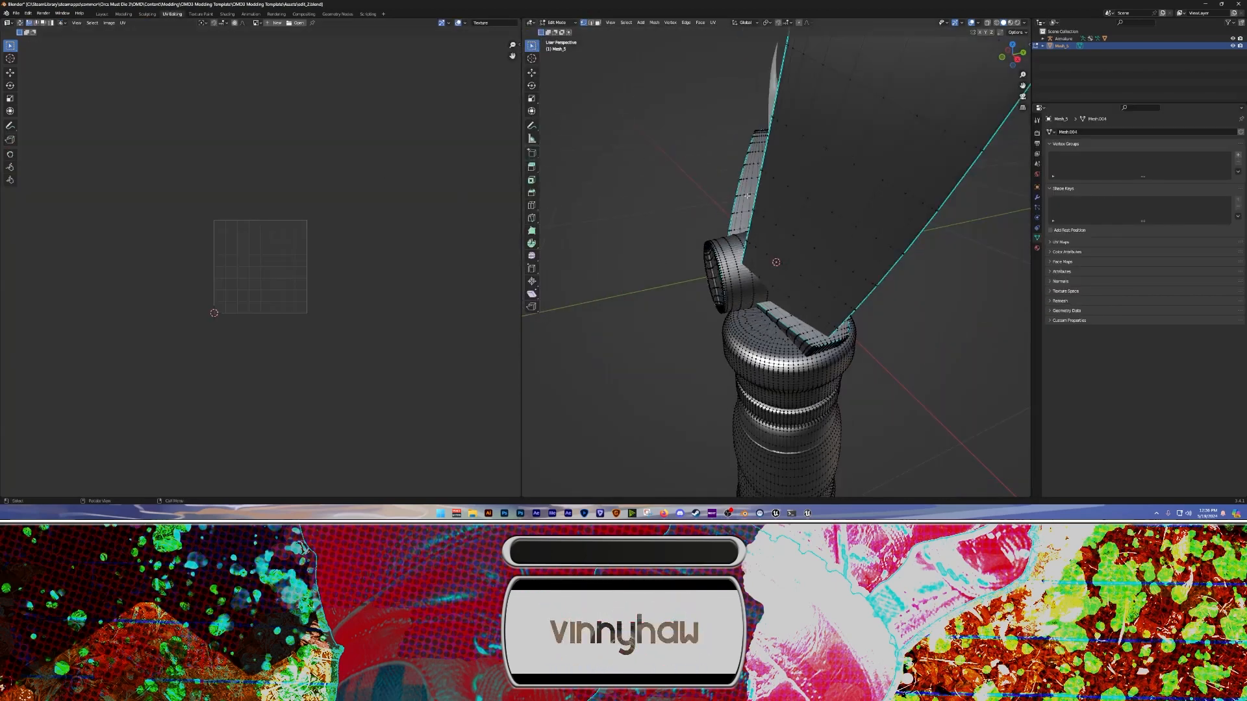
# Box-select the hook's vertices, first partly and then across the whole weapon, to examine their UV islands, and clear the selection
pyautogui.moveTo(747, 196); pyautogui.dragTo(693, 223, button='middle')
pyautogui.scroll(-4, 693, 223)
pyautogui.moveTo(651, 106); pyautogui.dragTo(834, 365)
pyautogui.moveTo(832, 334); pyautogui.dragTo(865, 315, button='middle')
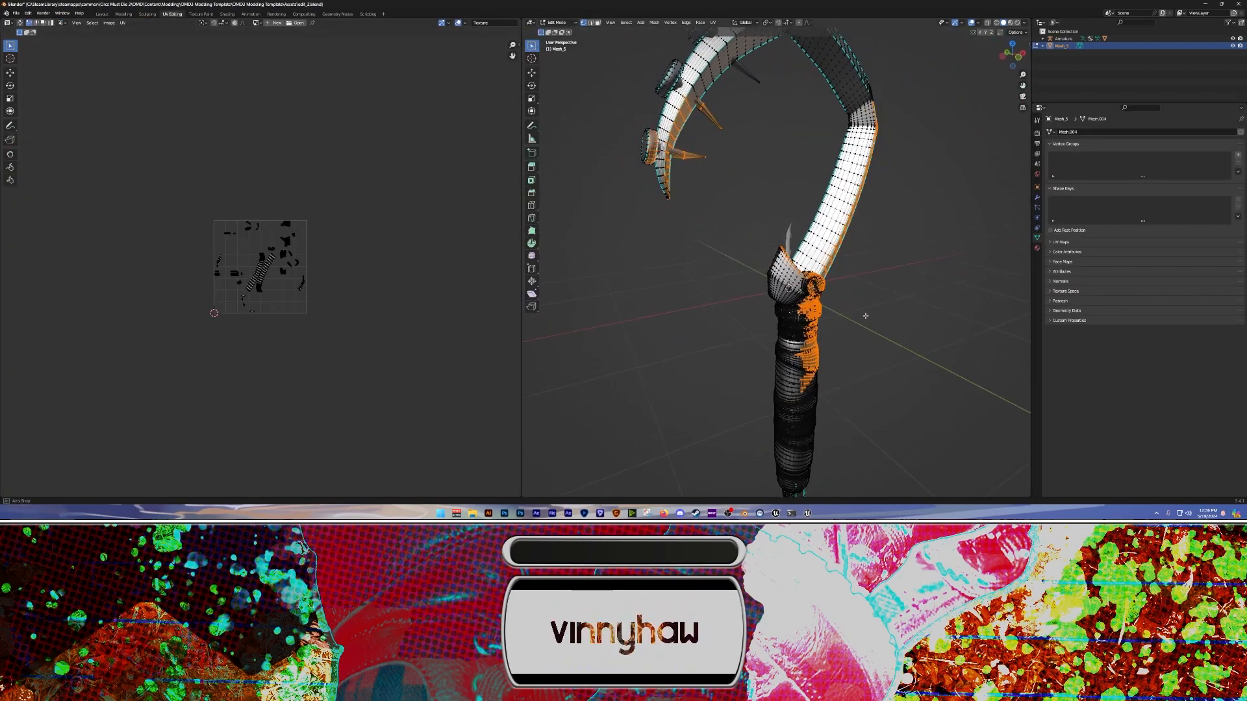
pyautogui.scroll(6, 299, 255)
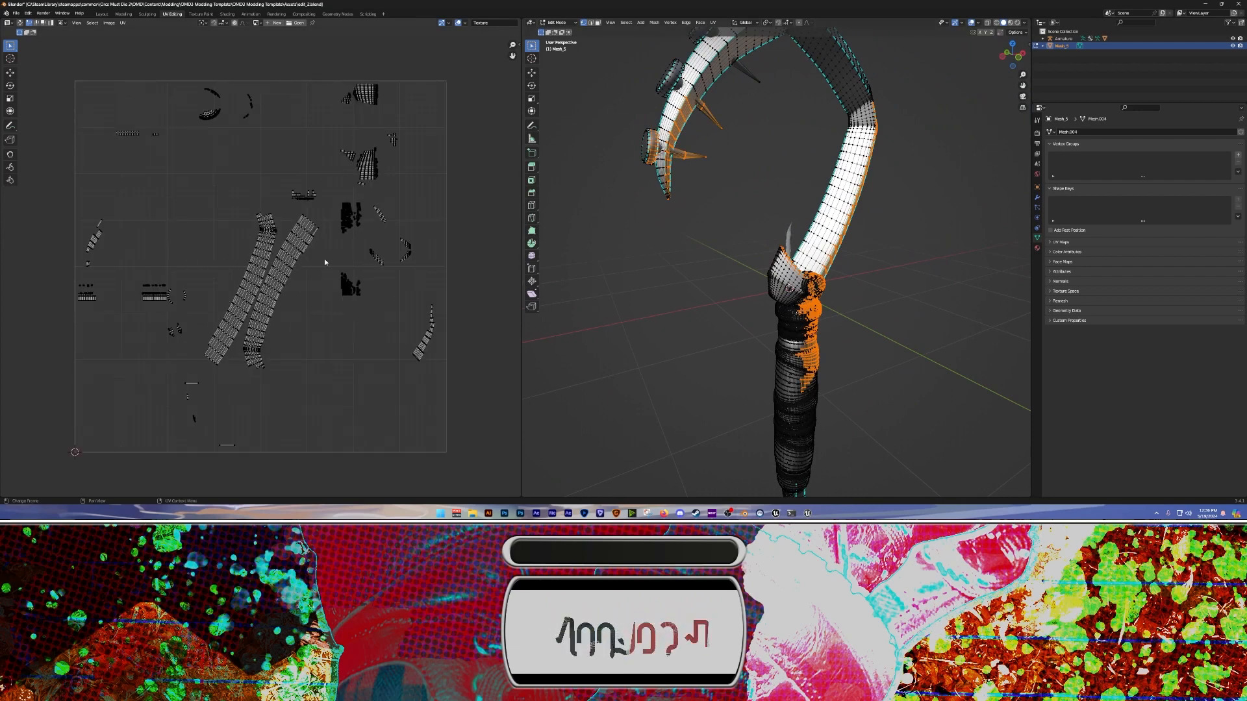
pyautogui.click(911, 202)
pyautogui.scroll(-2, 885, 206)
pyautogui.keyDown('shift'); pyautogui.moveTo(974, 211); pyautogui.dragTo(925, 198, button='middle'); pyautogui.keyUp('shift')
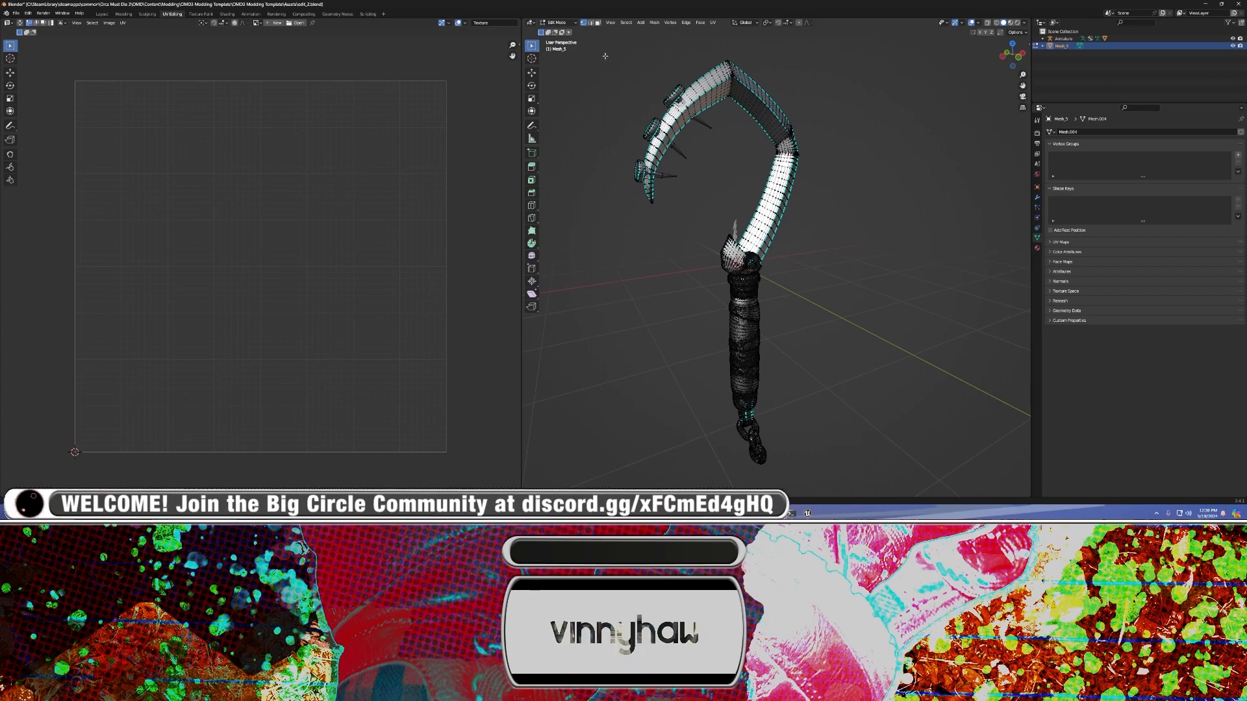
pyautogui.moveTo(600, 49); pyautogui.dragTo(929, 498)
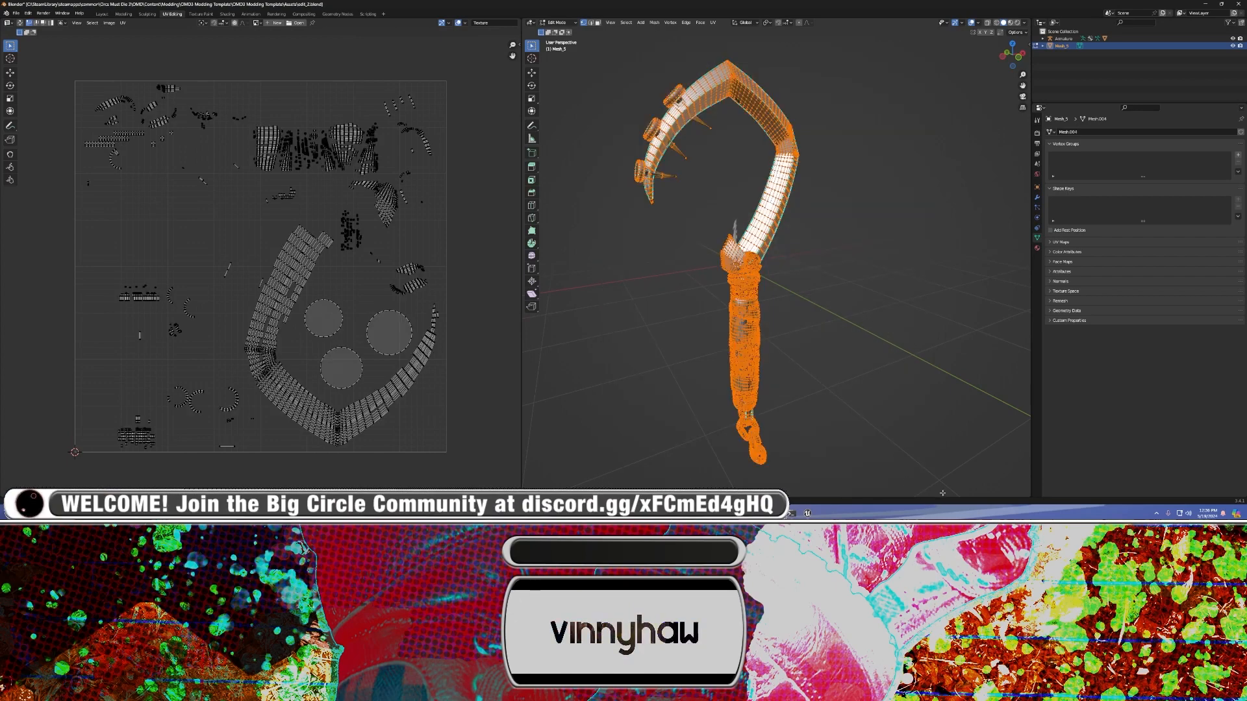
pyautogui.moveTo(651, 226)
pyautogui.mouseDown(button='middle')
pyautogui.moveTo(714, 221)
pyautogui.moveTo(666, 211)
pyautogui.mouseUp(button='middle')
pyautogui.click(613, 169)
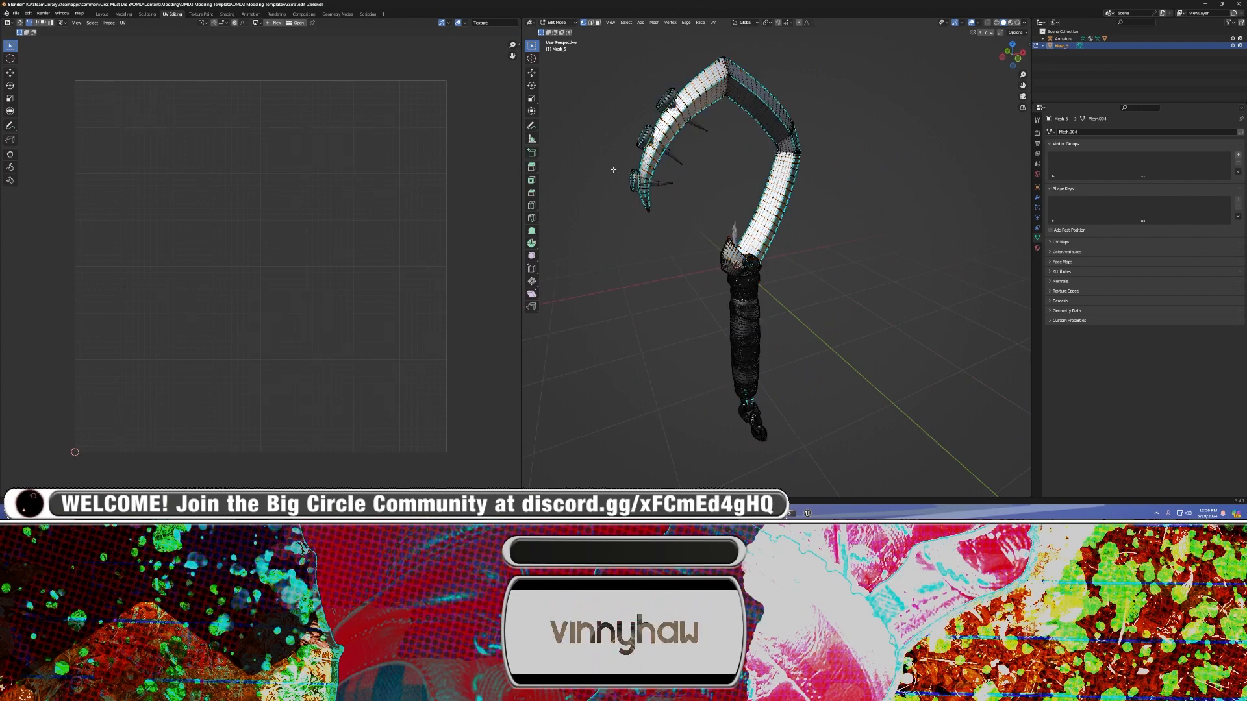
# Select all of the hook's faces with X-ray on to examine the full UV layout, then deselect them and turn X-ray off
pyautogui.click(598, 24)
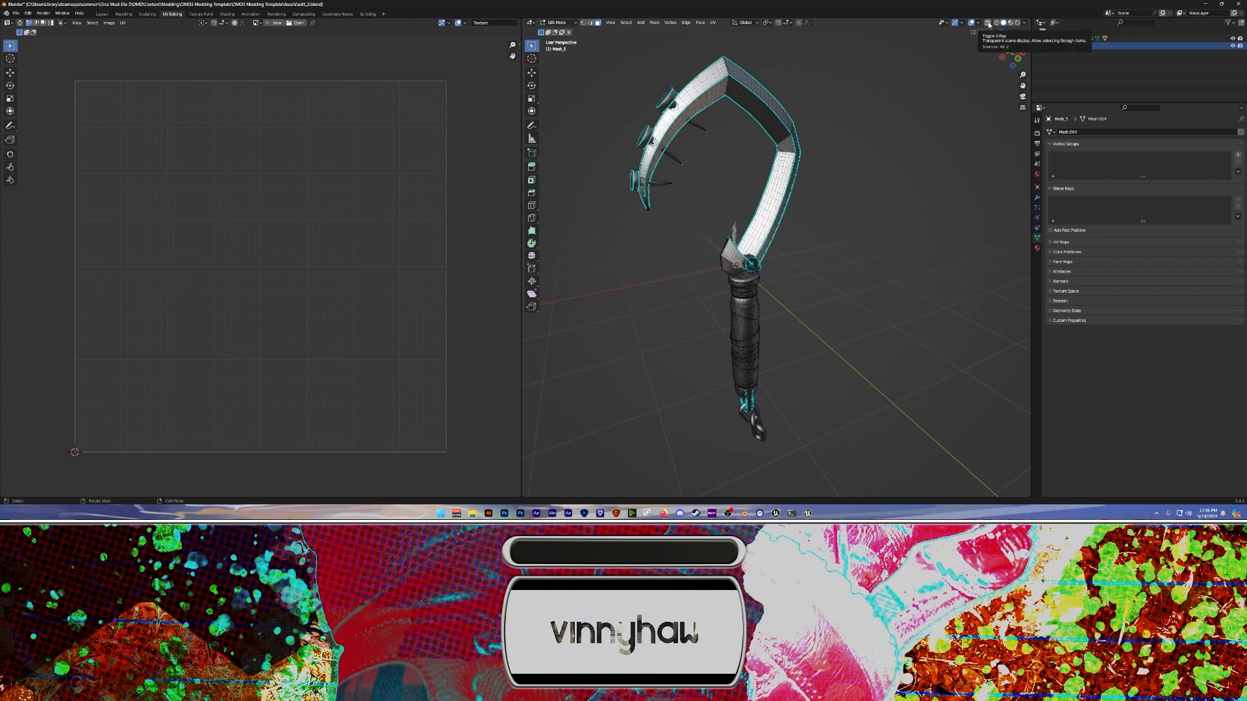
pyautogui.hotkey('alt', 'z')
pyautogui.moveTo(589, 43); pyautogui.dragTo(919, 487)
pyautogui.moveTo(961, 211); pyautogui.dragTo(747, 219, button='middle')
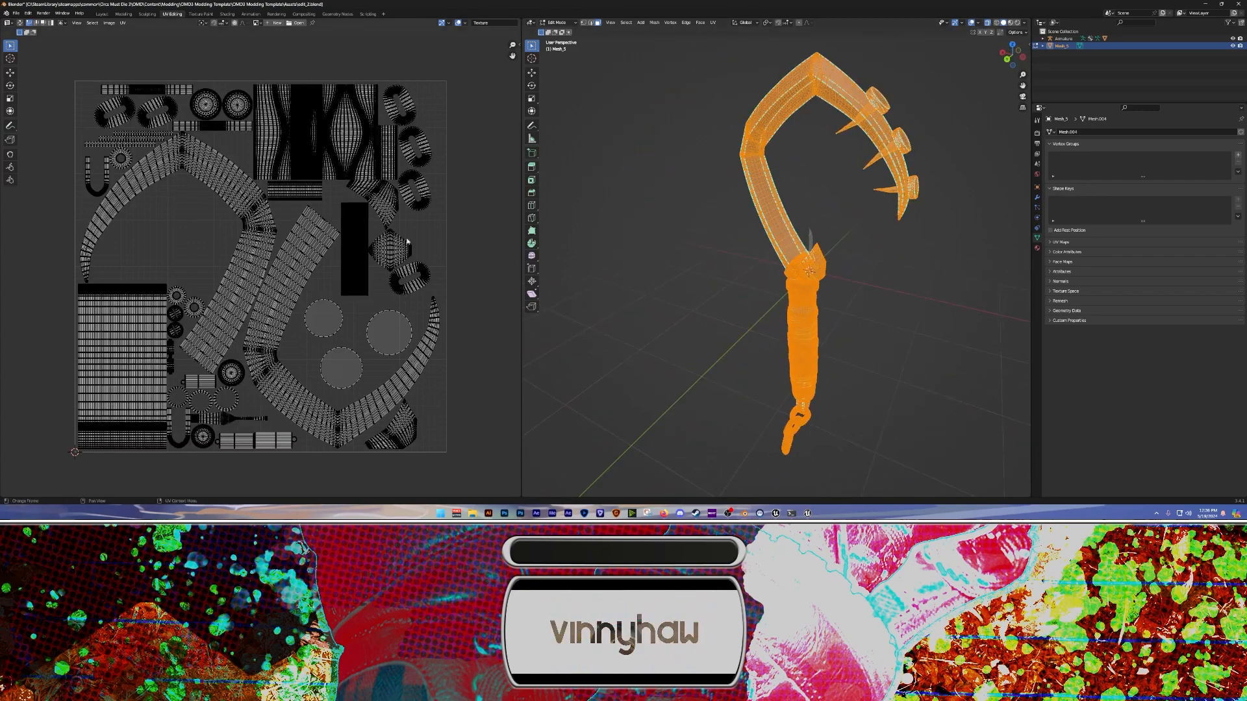
pyautogui.moveTo(746, 278); pyautogui.dragTo(635, 278, button='middle')
pyautogui.click(634, 289)
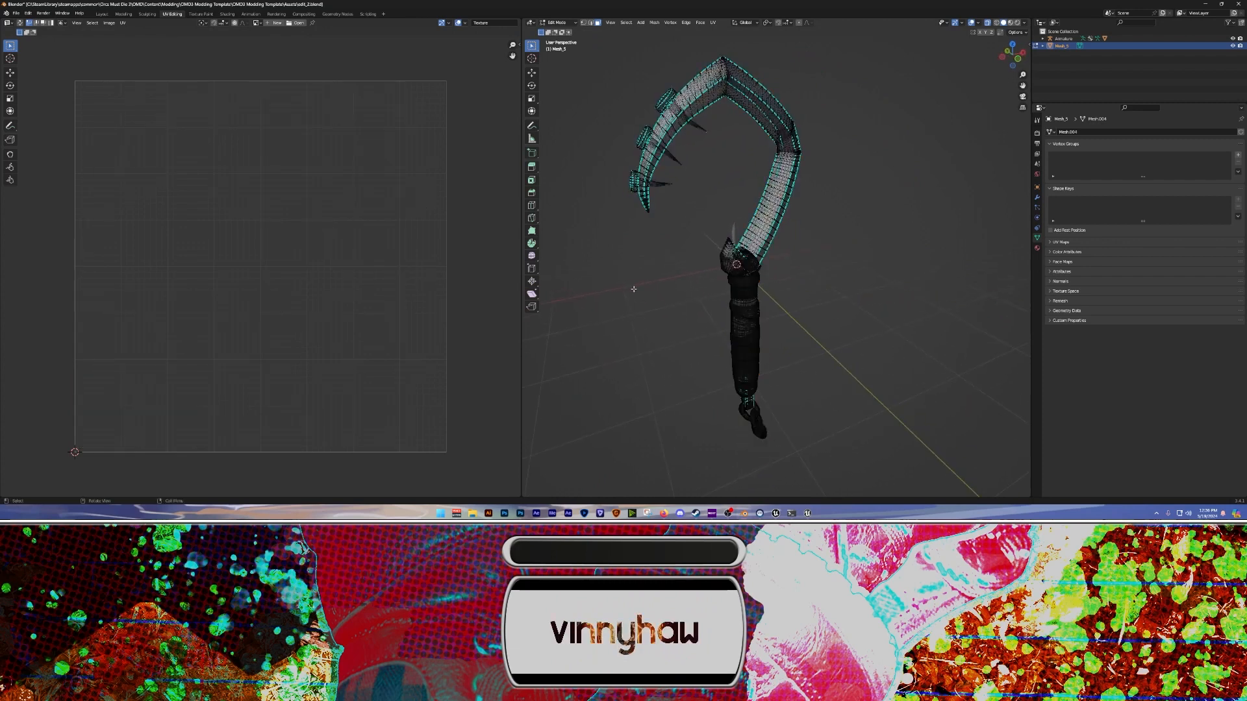
pyautogui.click(987, 24)
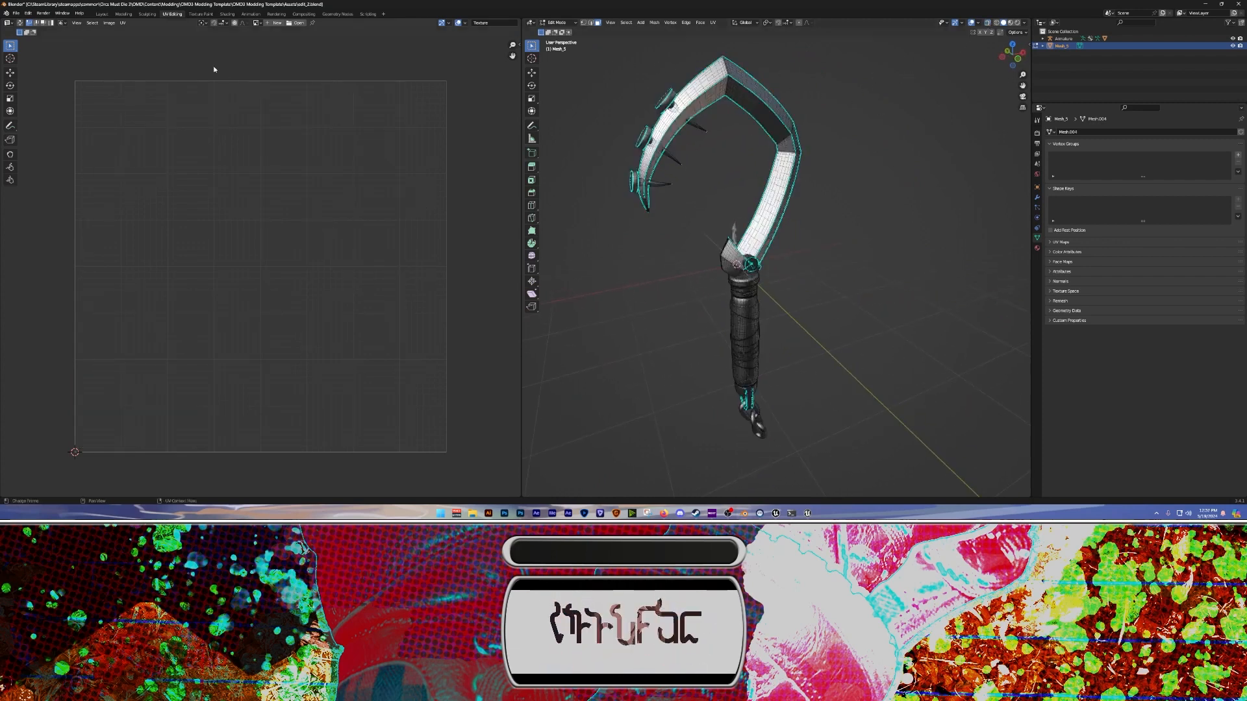
# Return to the Modeling workspace, show the hook's object transform properties and switch back to Object Mode
pyautogui.click(122, 15)
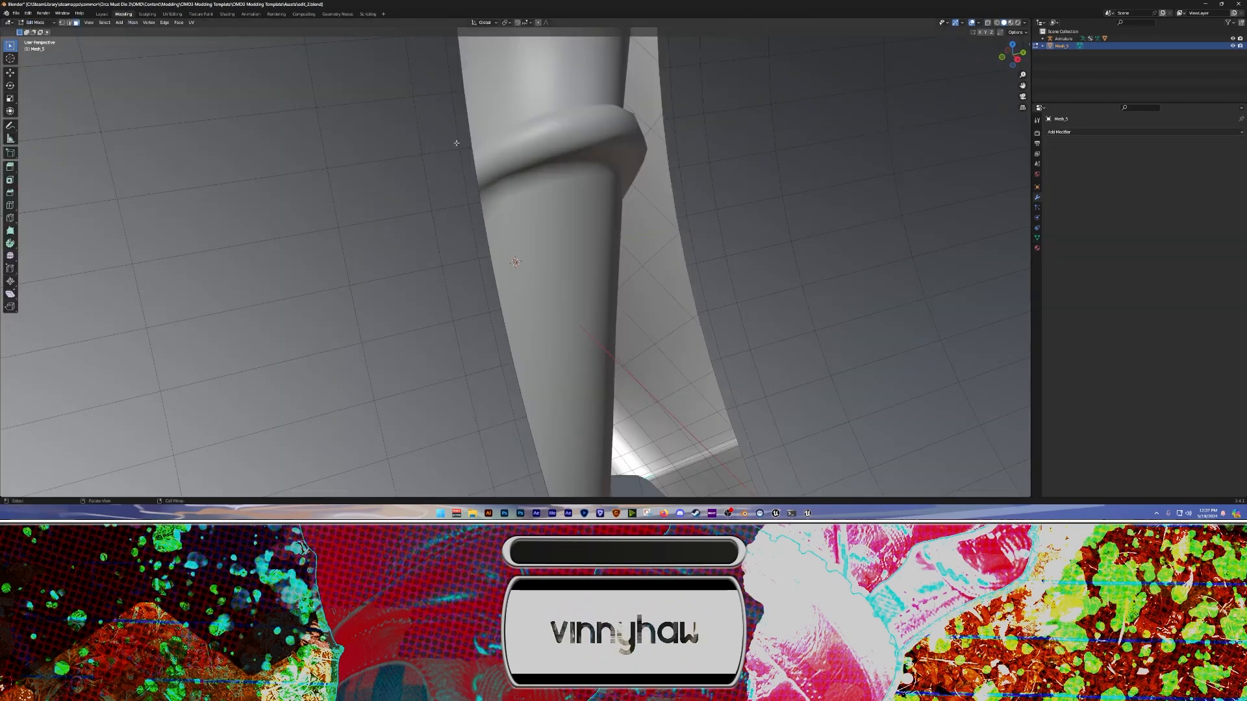
pyautogui.scroll(-15, 548, 156)
pyautogui.moveTo(561, 164); pyautogui.dragTo(737, 168, button='middle')
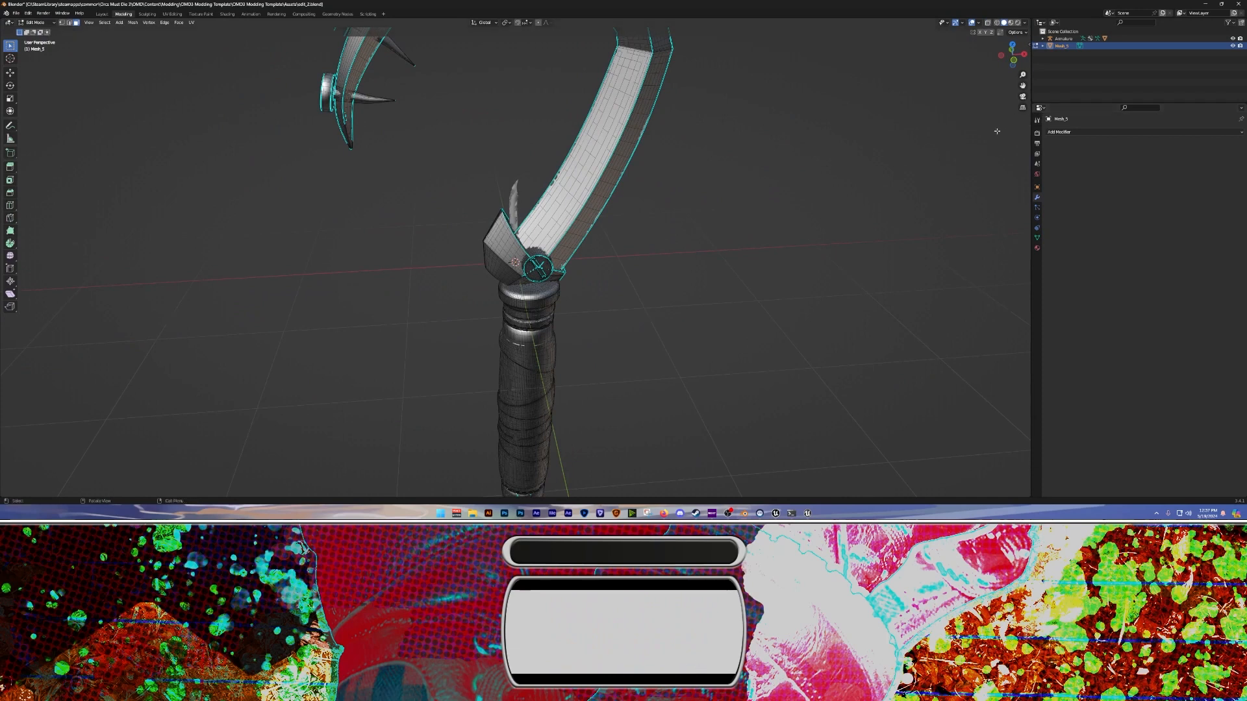
pyautogui.click(1037, 165)
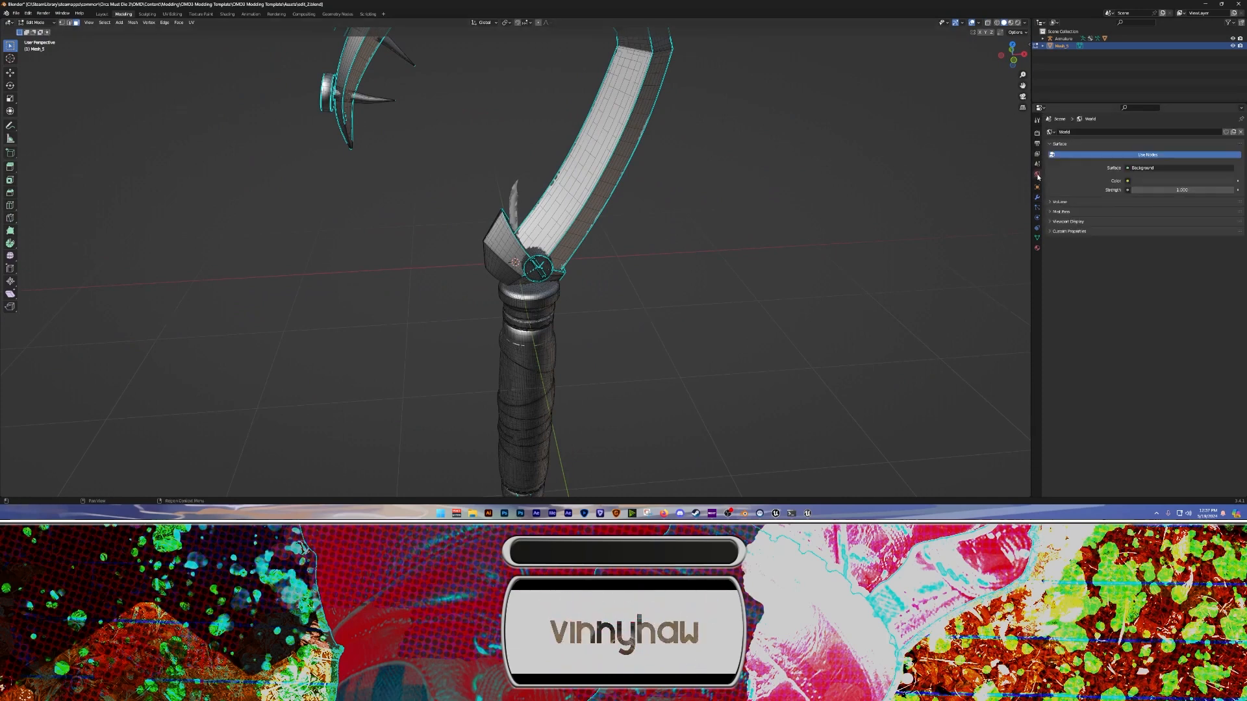
pyautogui.click(1037, 187)
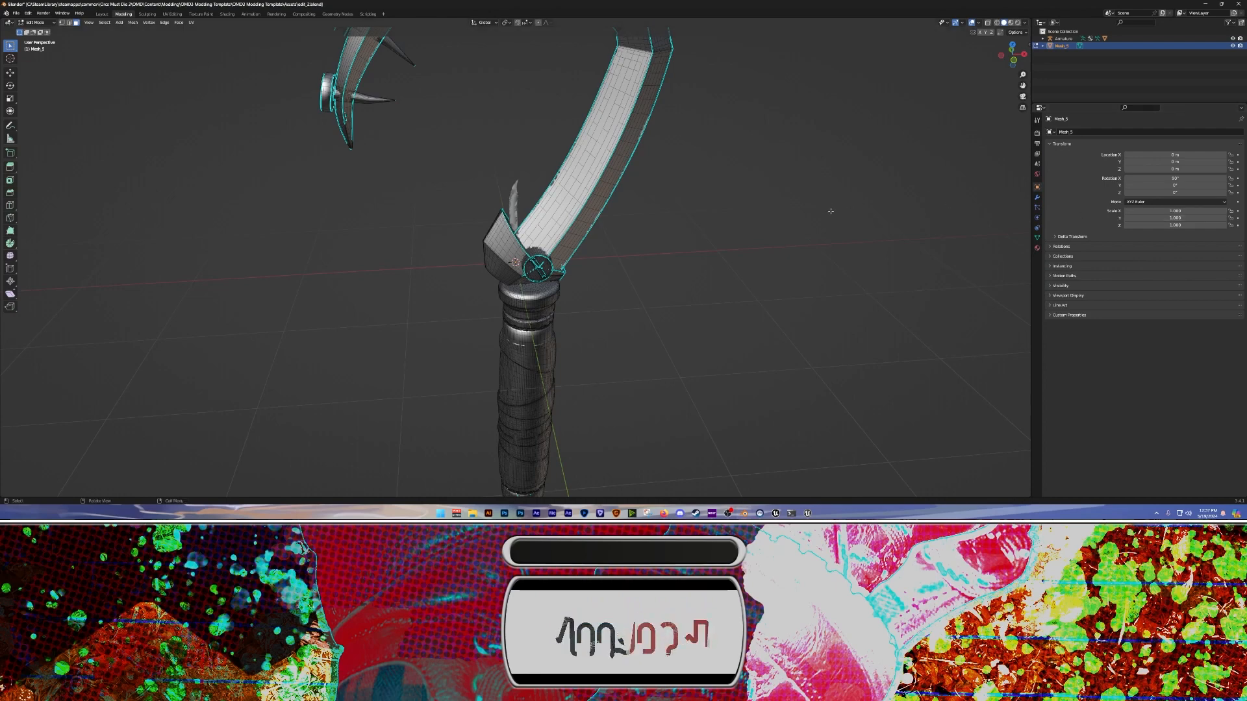
pyautogui.moveTo(831, 211); pyautogui.dragTo(706, 200, button='middle')
pyautogui.scroll(4, 655, 250)
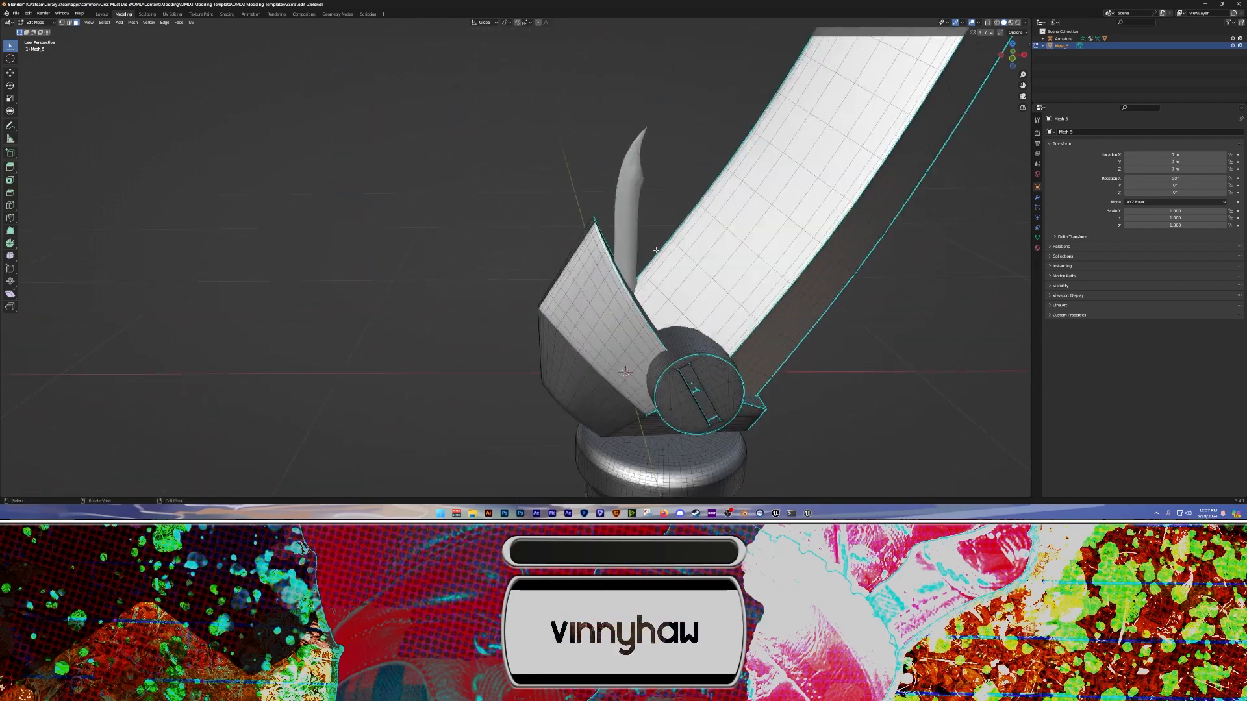
pyautogui.moveTo(656, 250); pyautogui.dragTo(521, 191, button='middle')
pyautogui.scroll(-6, 536, 205)
pyautogui.press('Tab')
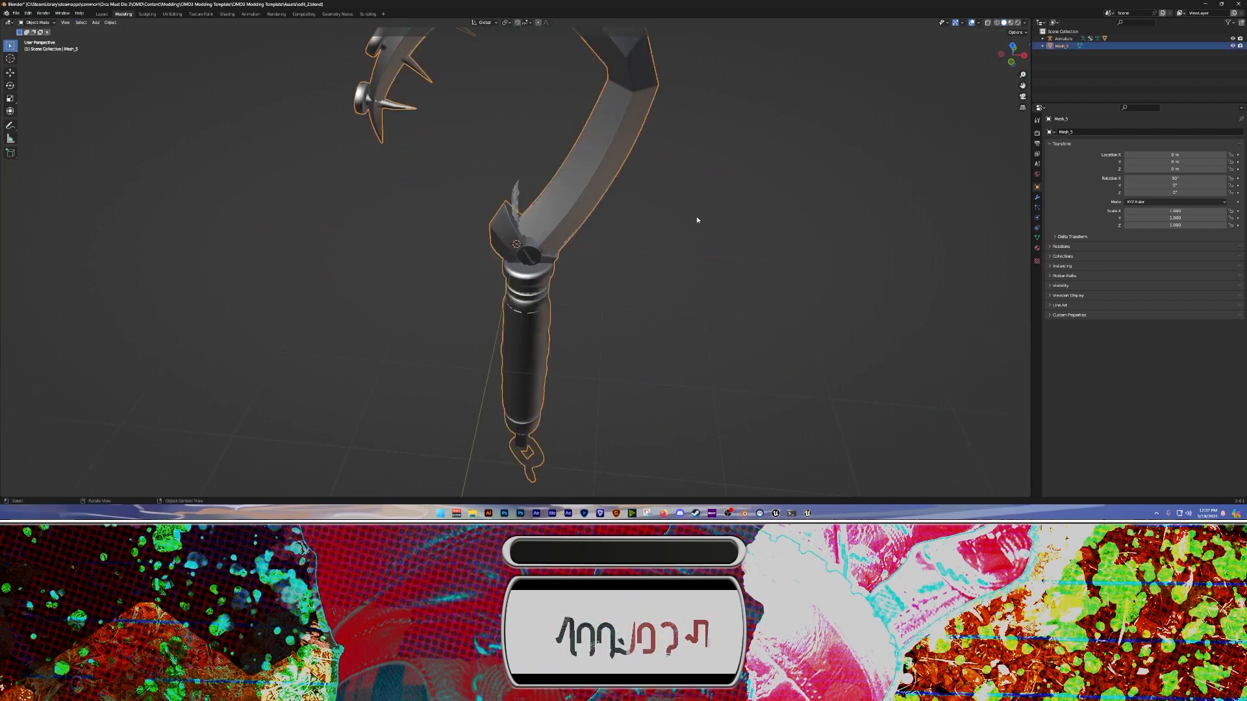
pyautogui.press('Tab')
pyautogui.press('Tab')
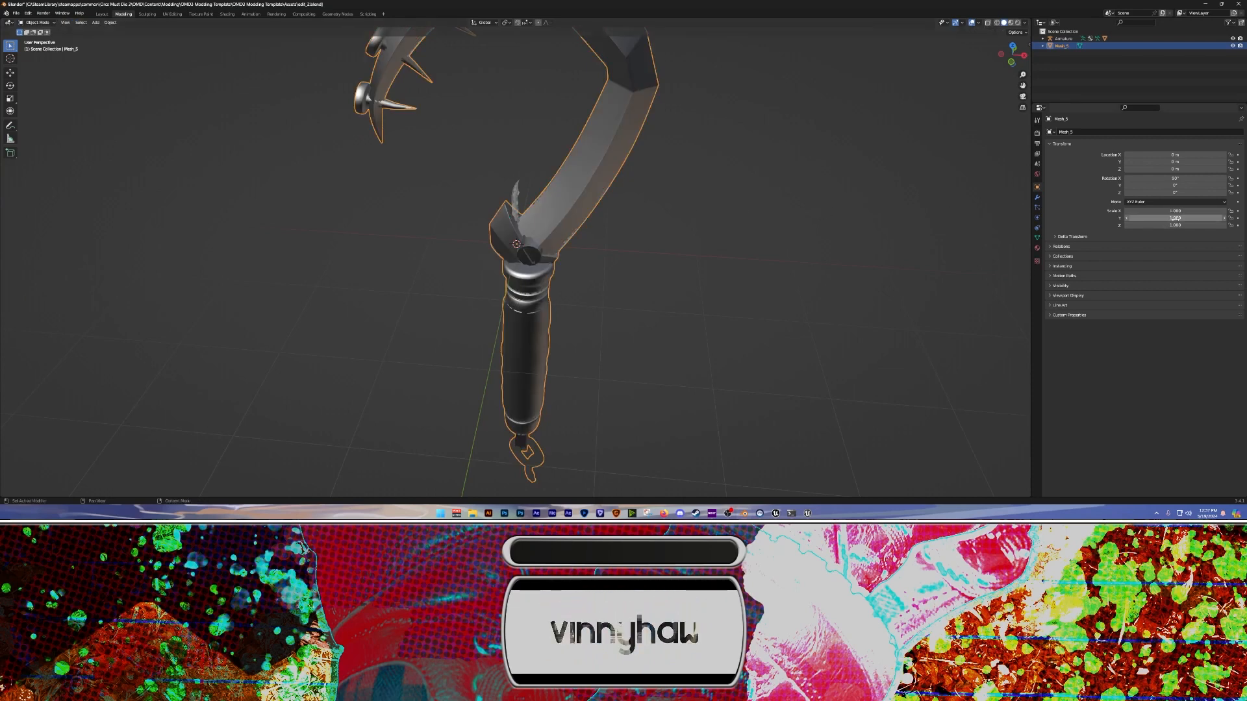
# Try shrinking the hook along its Y scale only
pyautogui.moveTo(1176, 225); pyautogui.dragTo(1130, 218)
pyautogui.rightClick(1175, 225)
pyautogui.keyDown('shift'); pyautogui.moveTo(962, 242); pyautogui.dragTo(1000, 305, button='middle'); pyautogui.keyUp('shift')
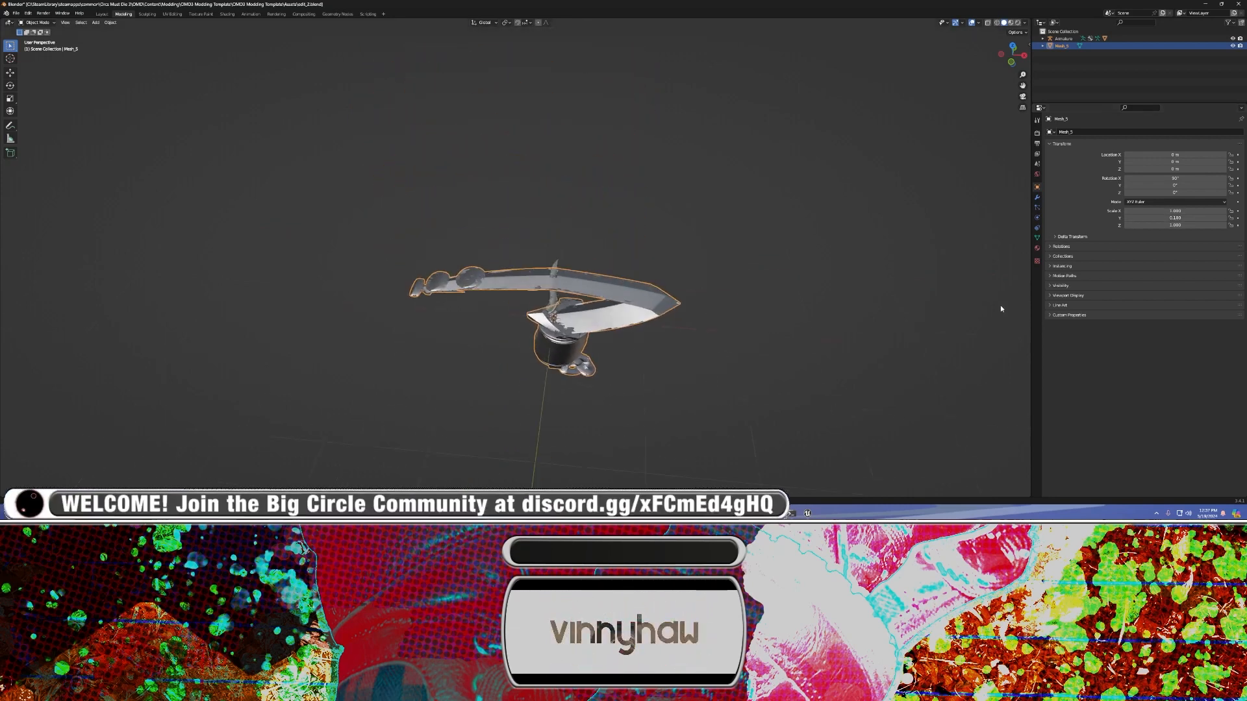
pyautogui.moveTo(901, 315); pyautogui.dragTo(807, 275, button='middle')
pyautogui.scroll(2, 866, 286)
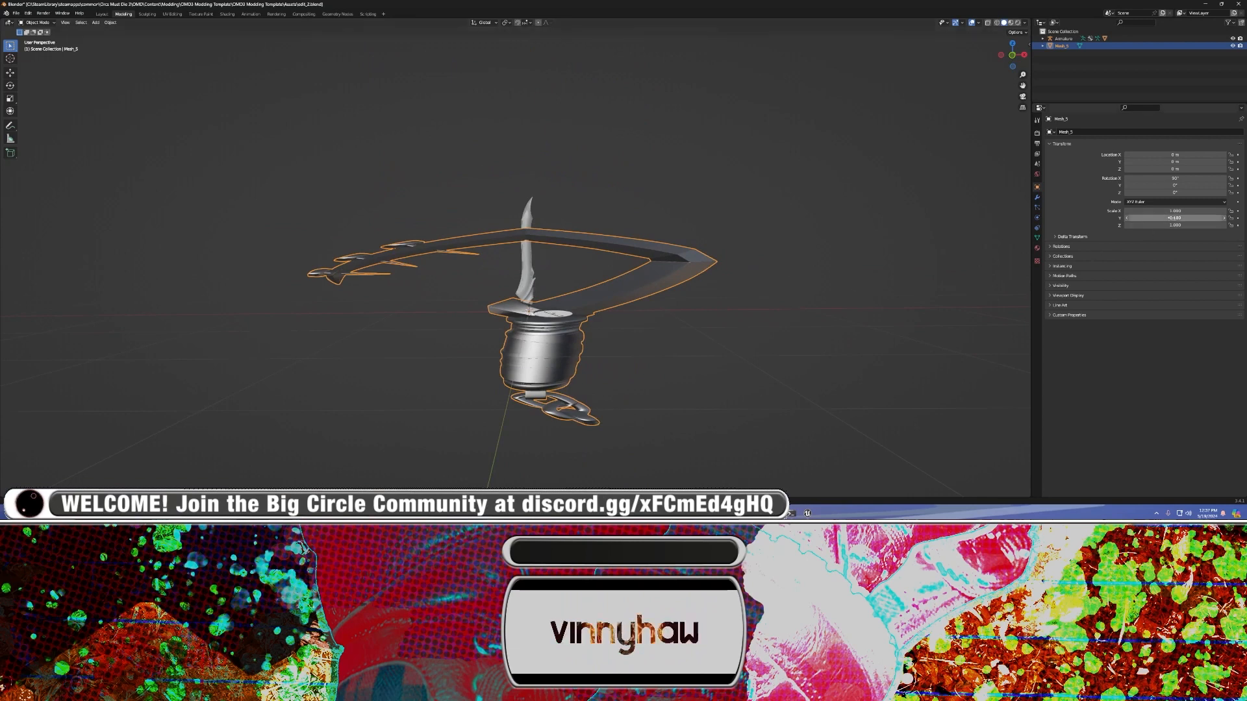
# Set the hook's scale to 0.1 on the X, Y and Z axes
pyautogui.click(1182, 218)
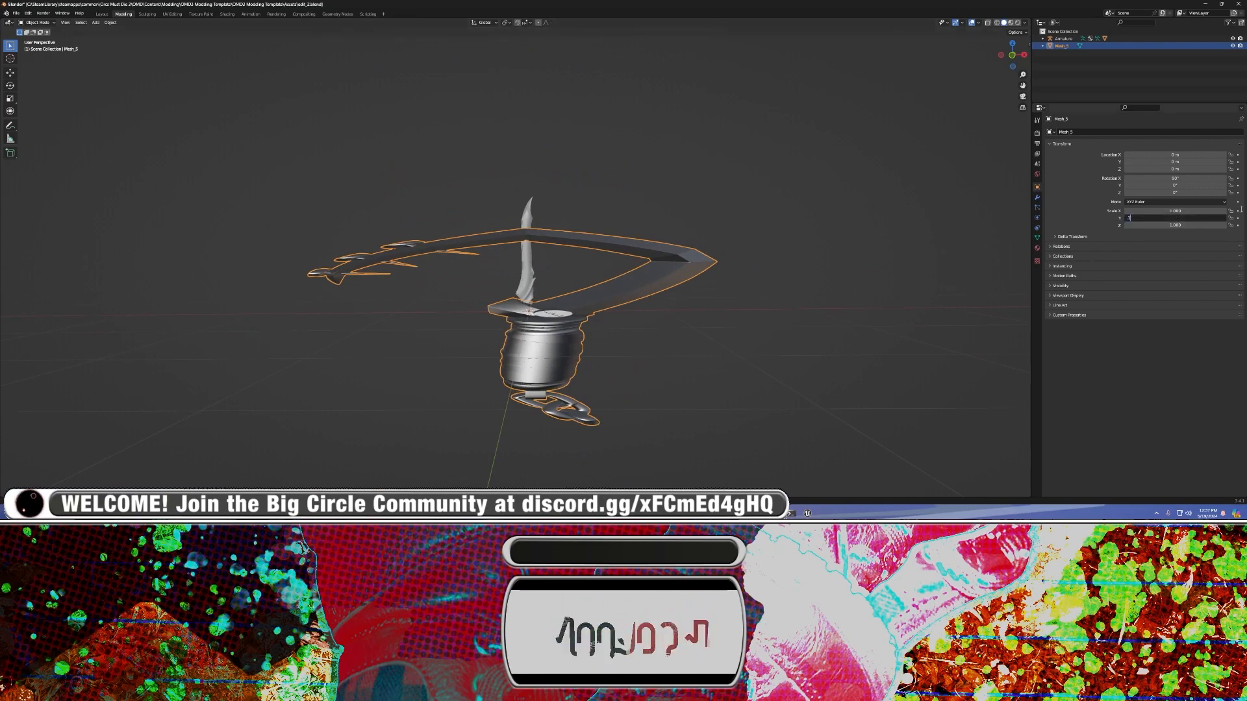
pyautogui.click(1181, 210)
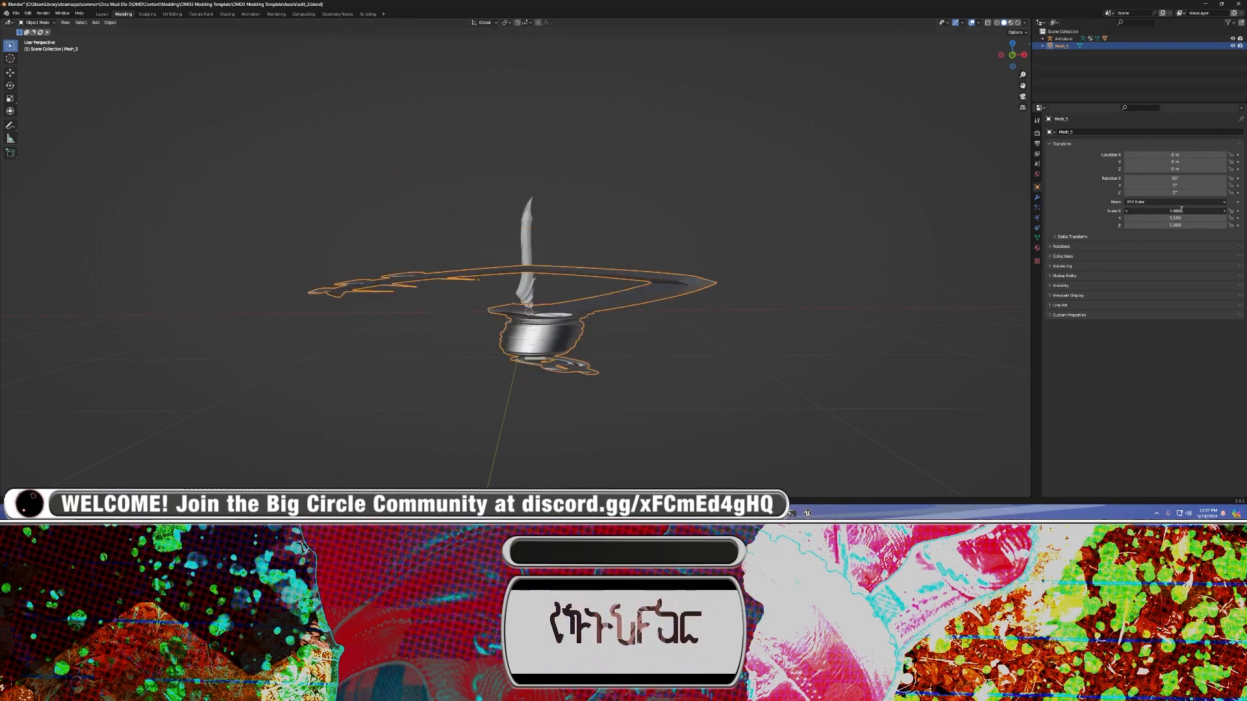
pyautogui.write('.1')
pyautogui.press('Tab')
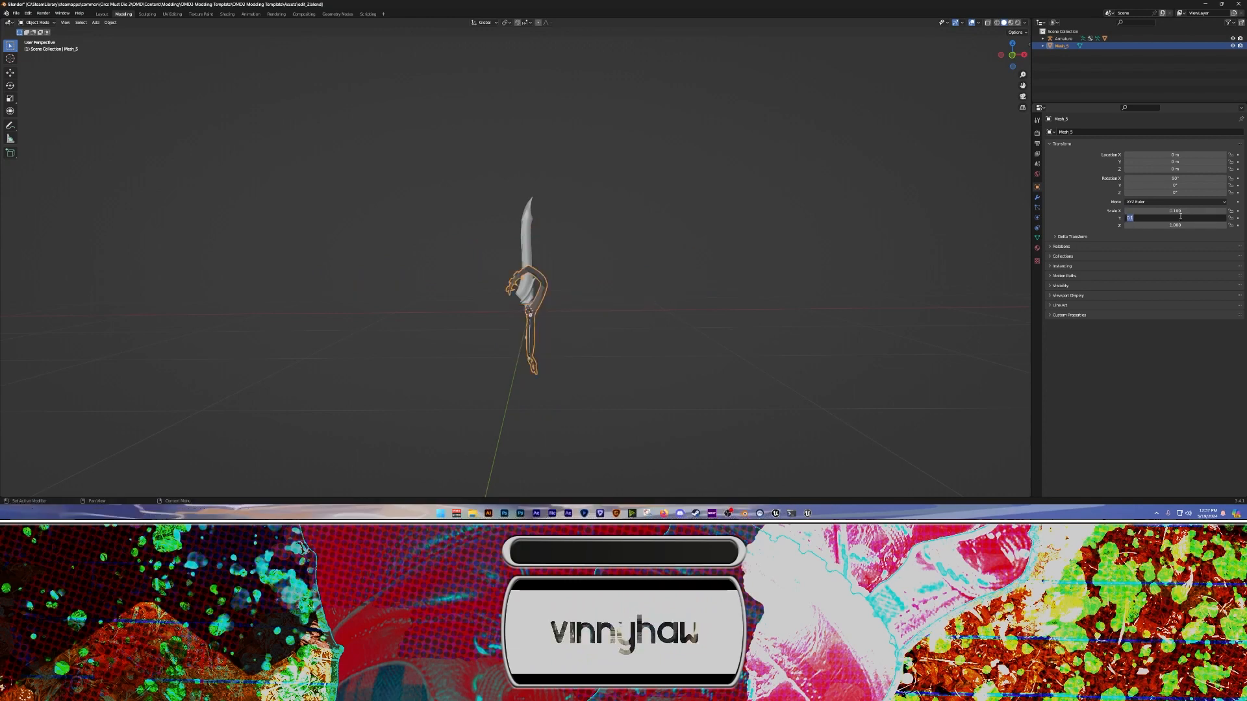
pyautogui.press('Tab')
pyautogui.write('.1')
pyautogui.press('Tab')
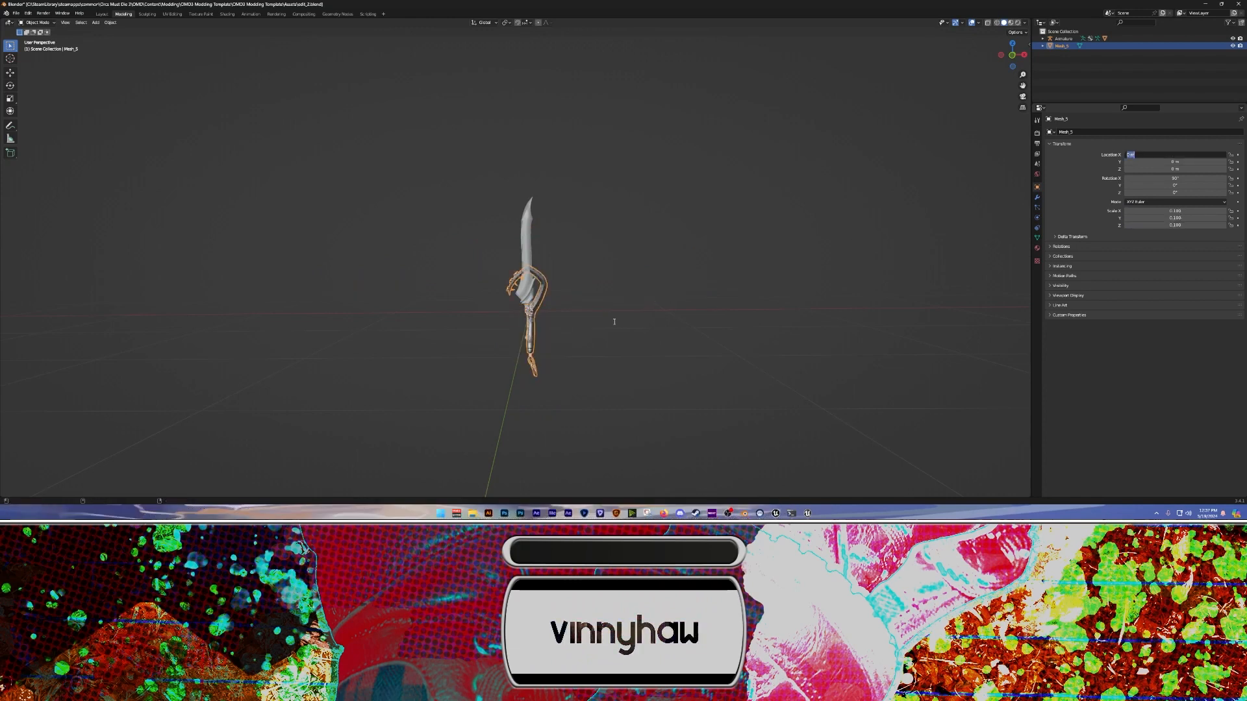
pyautogui.press('Return')
# Raise the hook along Z to about 0.18 m so its handle sits alongside the sword's guard and grip
pyautogui.scroll(4, 644, 304)
pyautogui.keyDown('shift'); pyautogui.moveTo(644, 304); pyautogui.dragTo(675, 254, button='middle'); pyautogui.keyUp('shift')
pyautogui.click(643, 267)
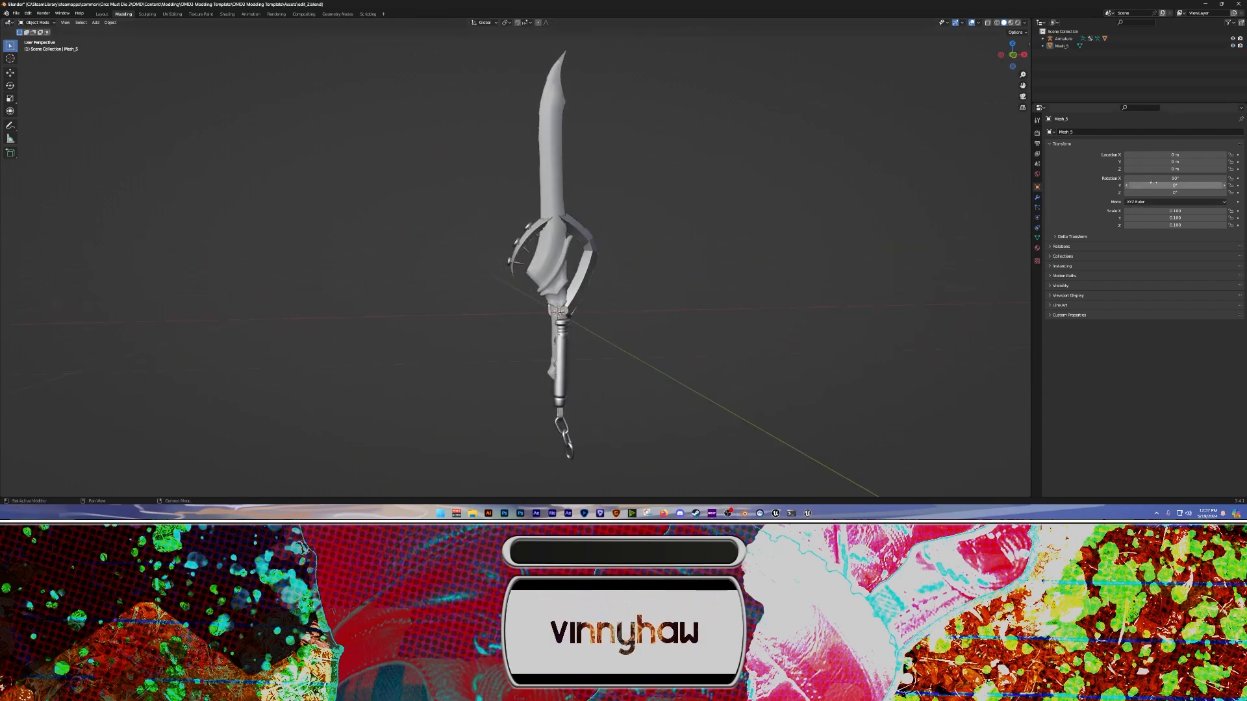
pyautogui.moveTo(1175, 169); pyautogui.dragTo(1218, 168)
pyautogui.moveTo(899, 195)
pyautogui.mouseDown(button='middle')
pyautogui.moveTo(931, 194)
pyautogui.moveTo(886, 197)
pyautogui.moveTo(855, 220)
pyautogui.moveTo(904, 201)
pyautogui.mouseUp(button='middle')
pyautogui.scroll(2, 699, 298)
pyautogui.keyDown('shift'); pyautogui.moveTo(699, 298); pyautogui.dragTo(624, 284, button='middle'); pyautogui.keyUp('shift')
pyautogui.scroll(3, 623, 283)
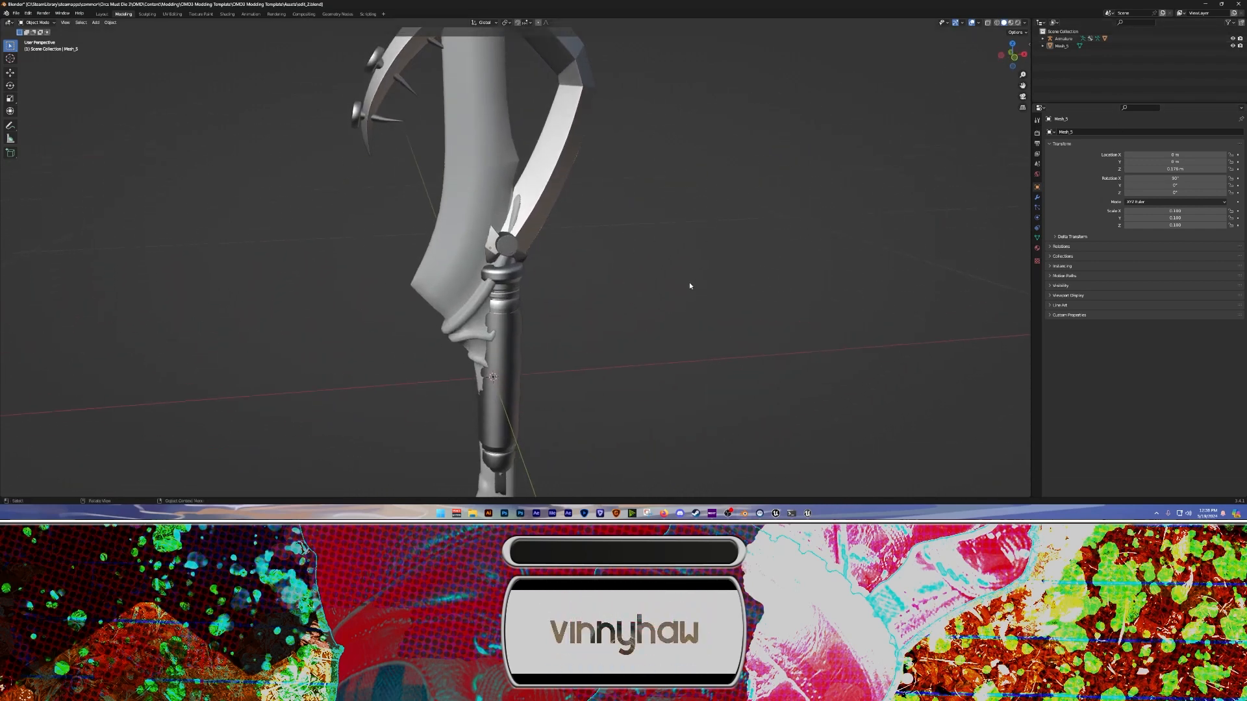
pyautogui.moveTo(690, 281); pyautogui.dragTo(672, 263, button='middle')
pyautogui.scroll(1, 717, 269)
# Select the sword's armature and the hook alternately to compare the armature's origin with the hook's handle
pyautogui.click(498, 344)
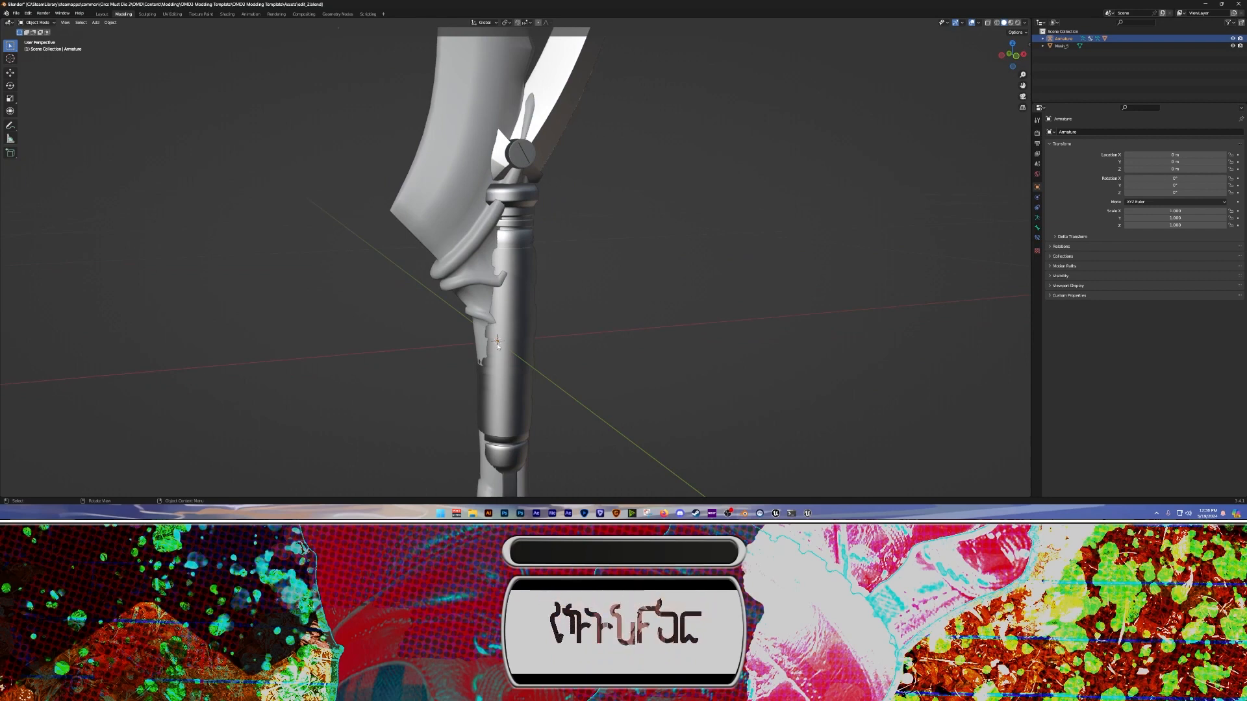
pyautogui.scroll(-3, 498, 344)
pyautogui.moveTo(549, 331); pyautogui.dragTo(664, 284, button='middle')
pyautogui.click(618, 345)
pyautogui.scroll(1, 615, 328)
pyautogui.keyDown('shift'); pyautogui.moveTo(615, 329); pyautogui.dragTo(634, 298, button='middle'); pyautogui.keyUp('shift')
pyautogui.scroll(2, 634, 298)
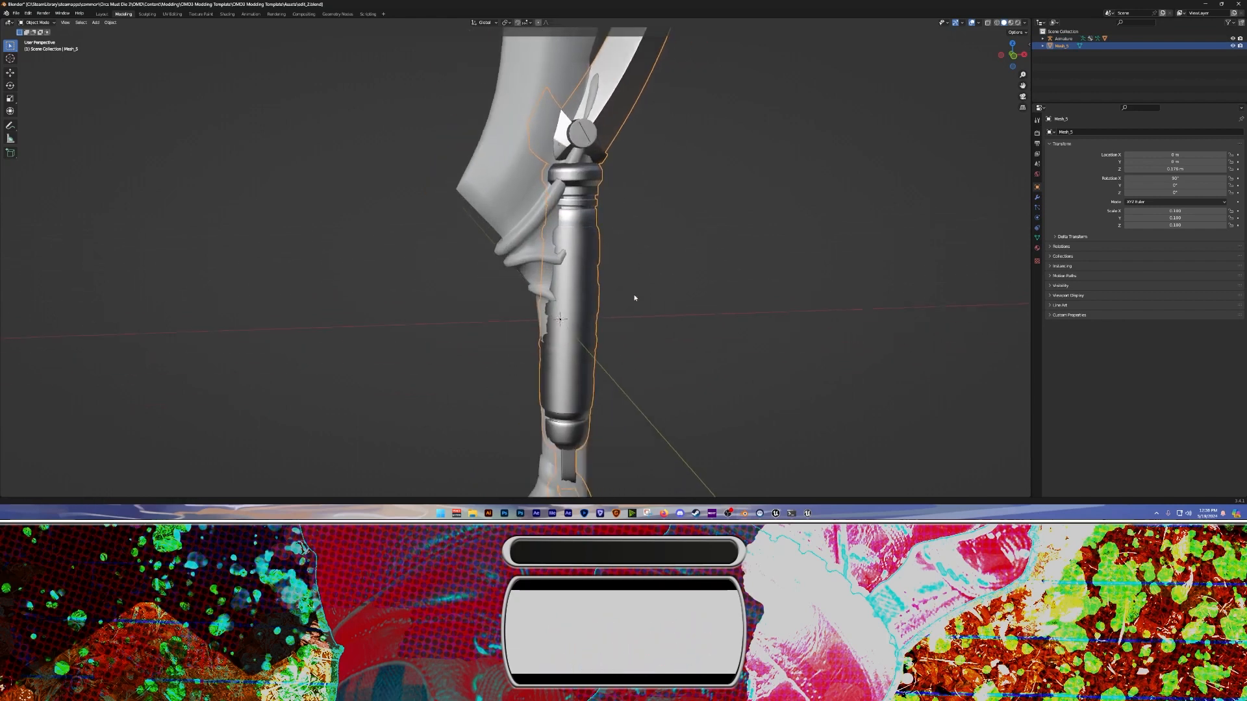
pyautogui.click(631, 301)
pyautogui.click(557, 316)
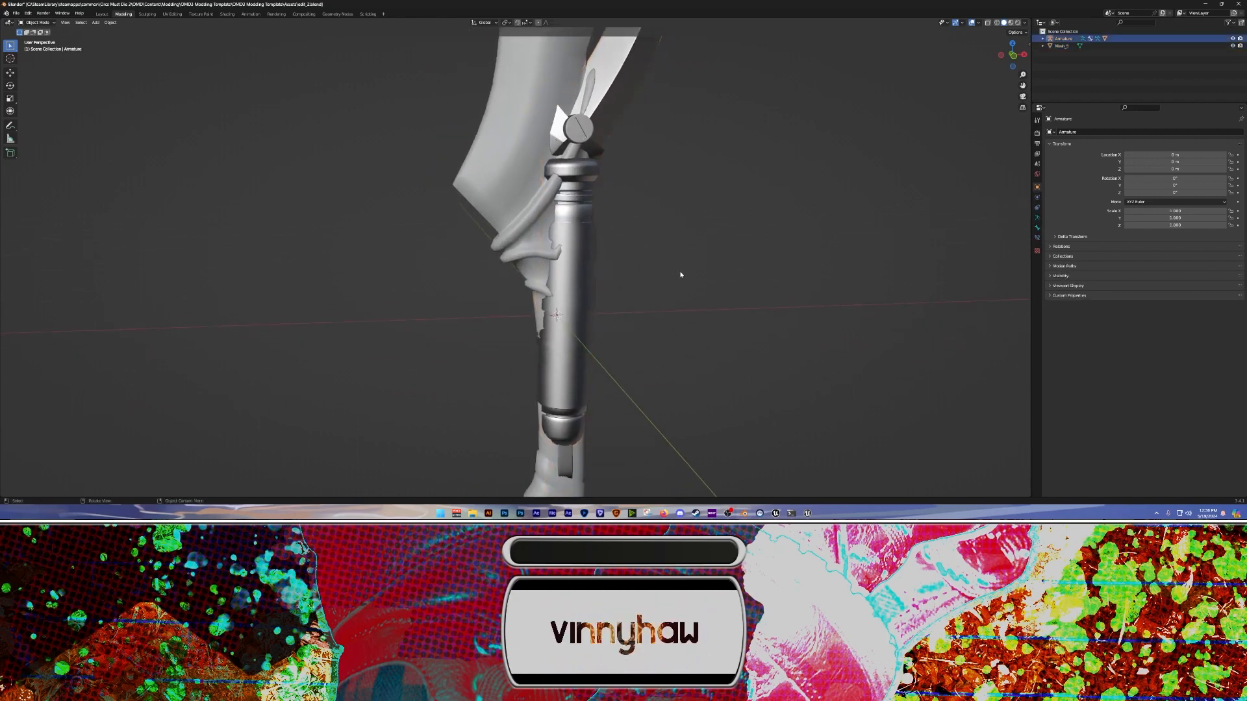
# Raise the hook further along Z until its handle is beside the sword's blade, above the guard
pyautogui.click(583, 252)
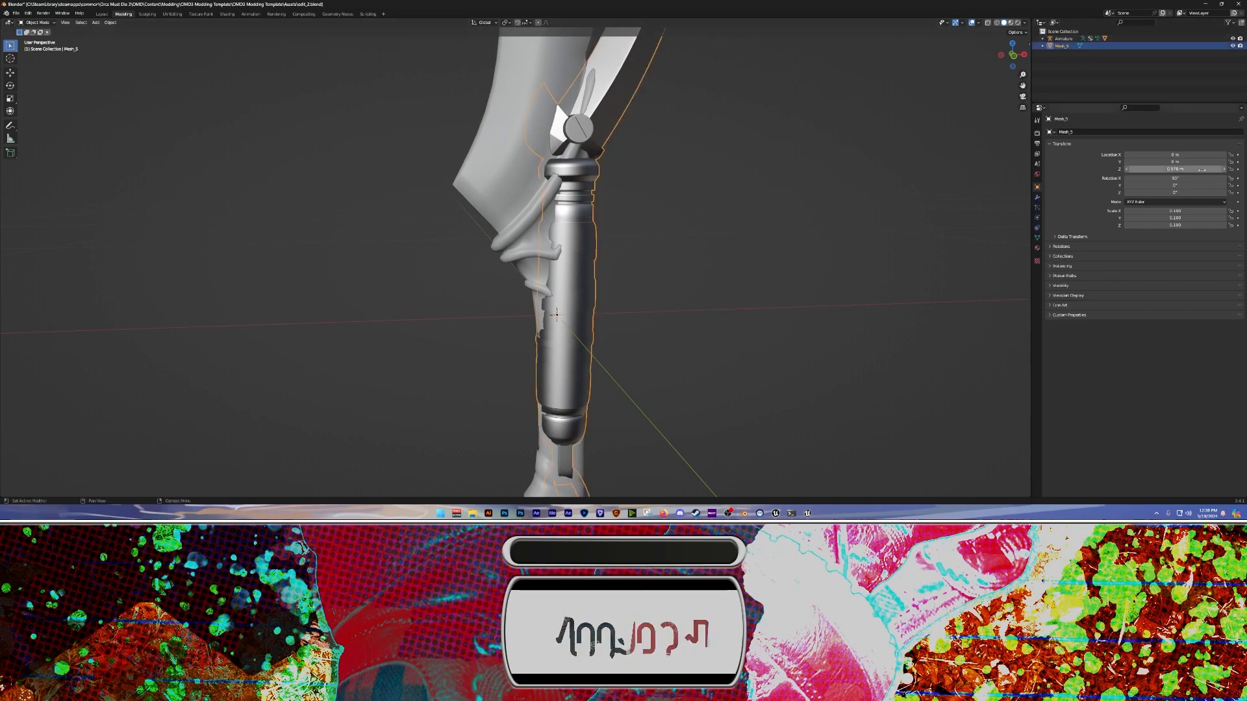
pyautogui.moveTo(1201, 169); pyautogui.dragTo(1238, 170)
pyautogui.scroll(-3, 699, 201)
pyautogui.keyDown('shift'); pyautogui.moveTo(698, 200); pyautogui.dragTo(703, 317, button='middle'); pyautogui.keyUp('shift')
pyautogui.scroll(-2, 599, 265)
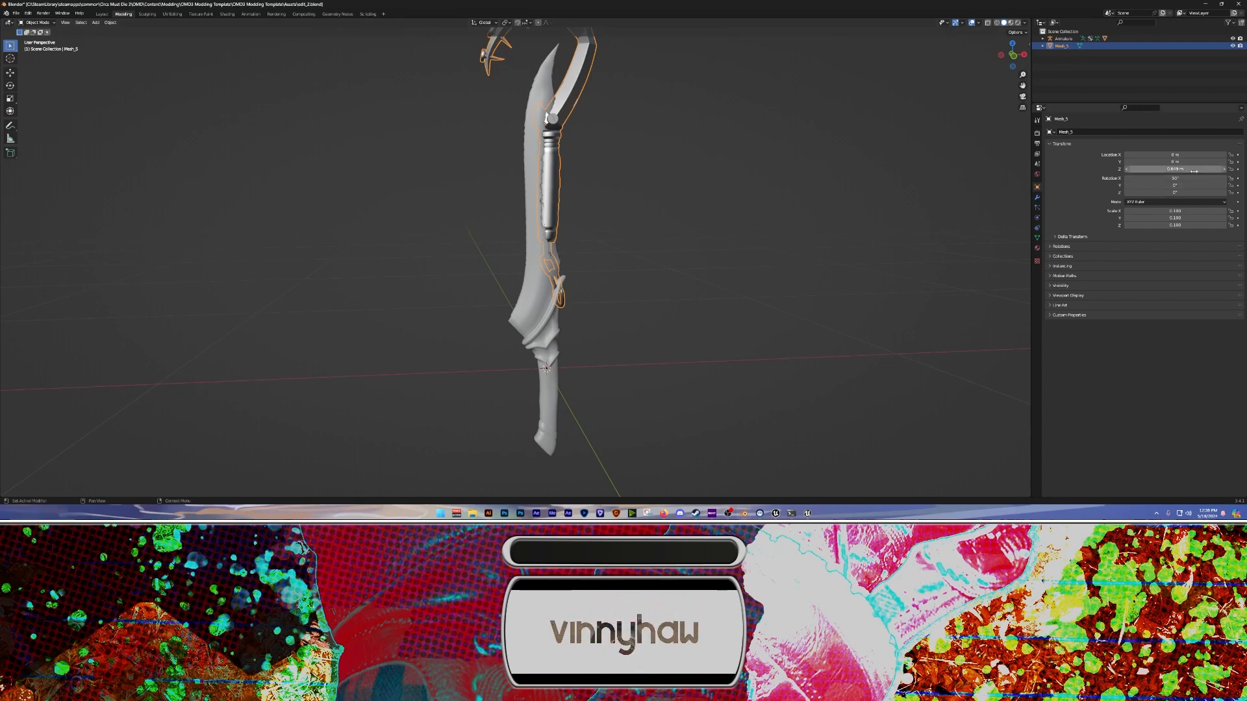
# Lower the hook along Z until its handle overlaps the sword's guard and grip
pyautogui.moveTo(1175, 169); pyautogui.dragTo(1127, 169)
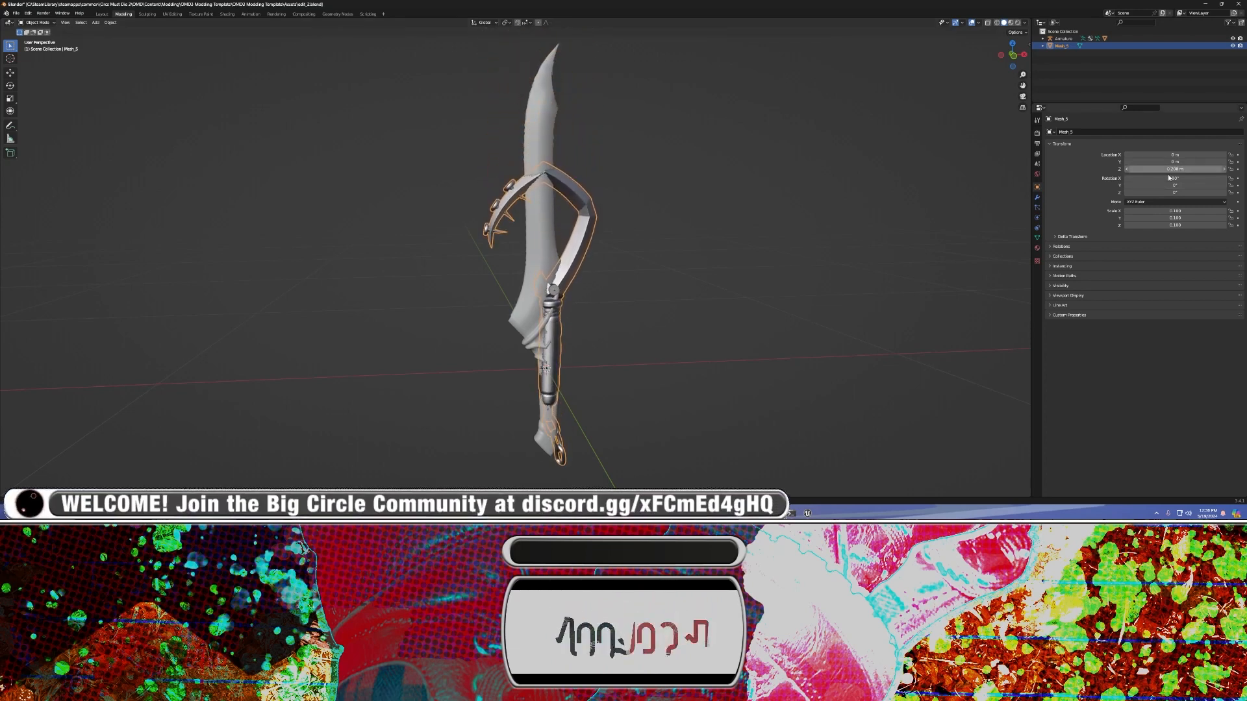
pyautogui.moveTo(902, 185)
pyautogui.mouseDown(button='middle')
pyautogui.moveTo(961, 183)
pyautogui.moveTo(892, 187)
pyautogui.moveTo(933, 185)
pyautogui.moveTo(900, 187)
pyautogui.moveTo(912, 189)
pyautogui.mouseUp(button='middle')
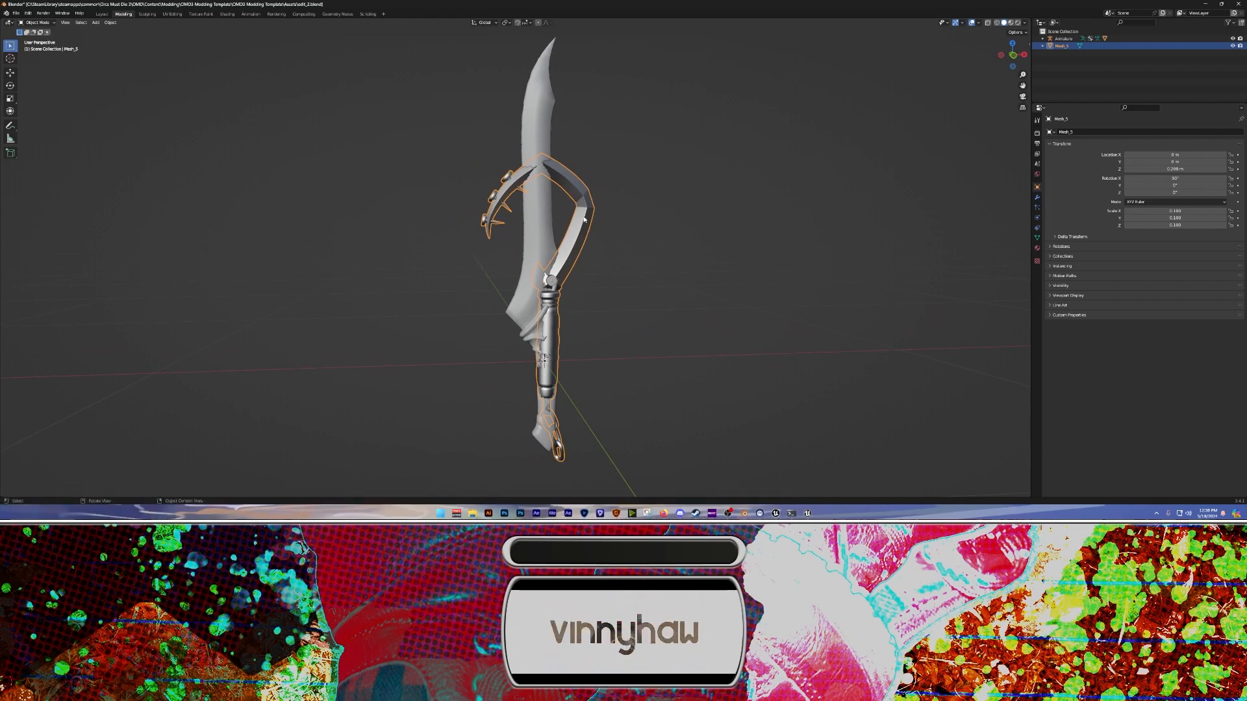
pyautogui.click(794, 201)
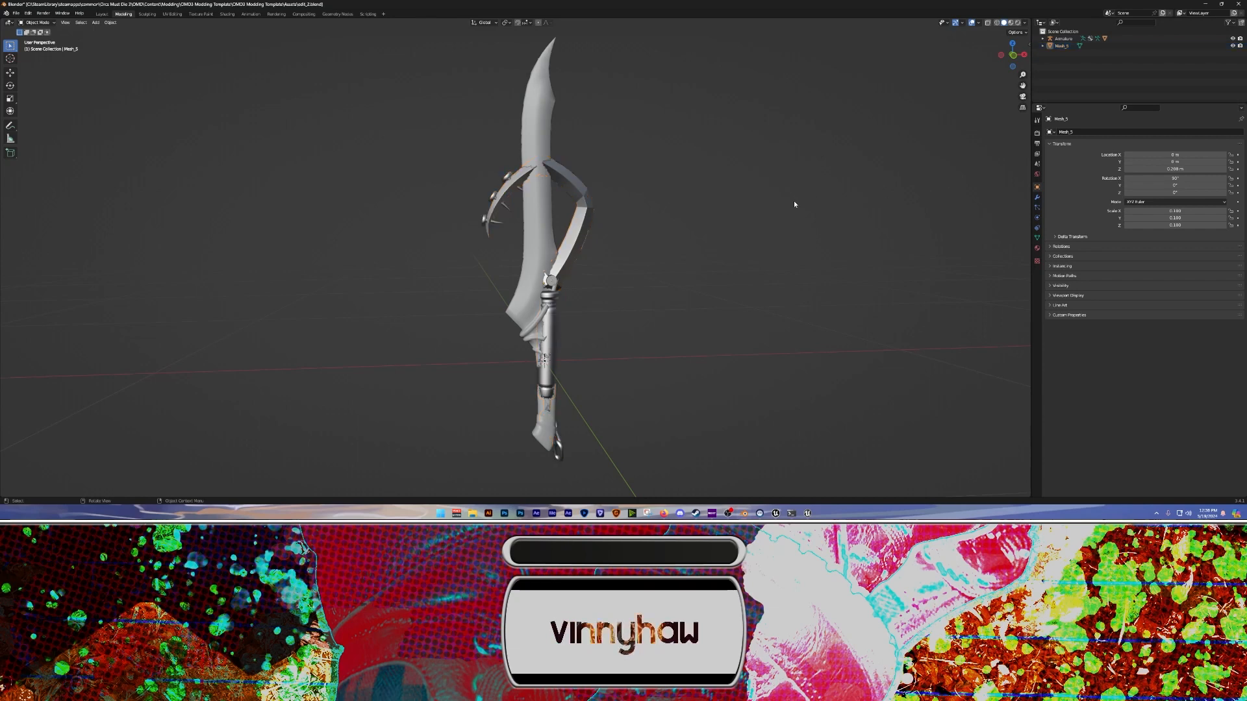
pyautogui.moveTo(793, 200); pyautogui.dragTo(771, 213, button='middle')
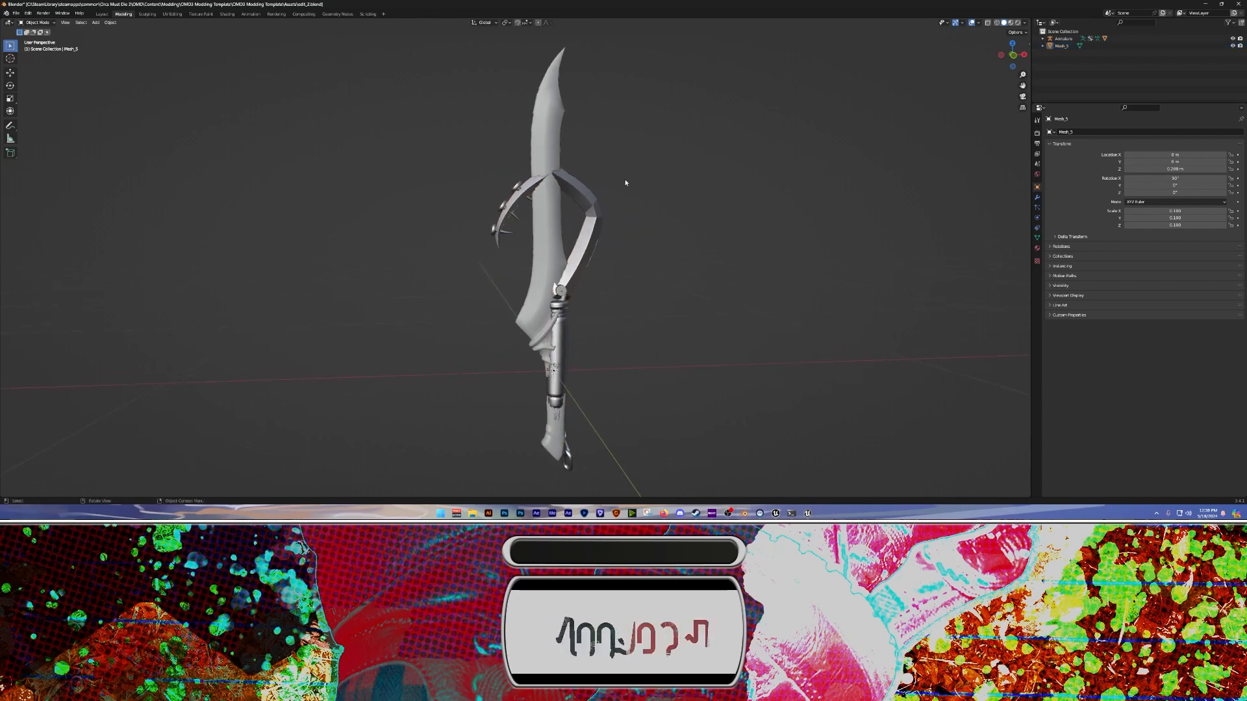
# Save a copy of the project as edit_3.blend in the same assets folder
pyautogui.click(15, 13)
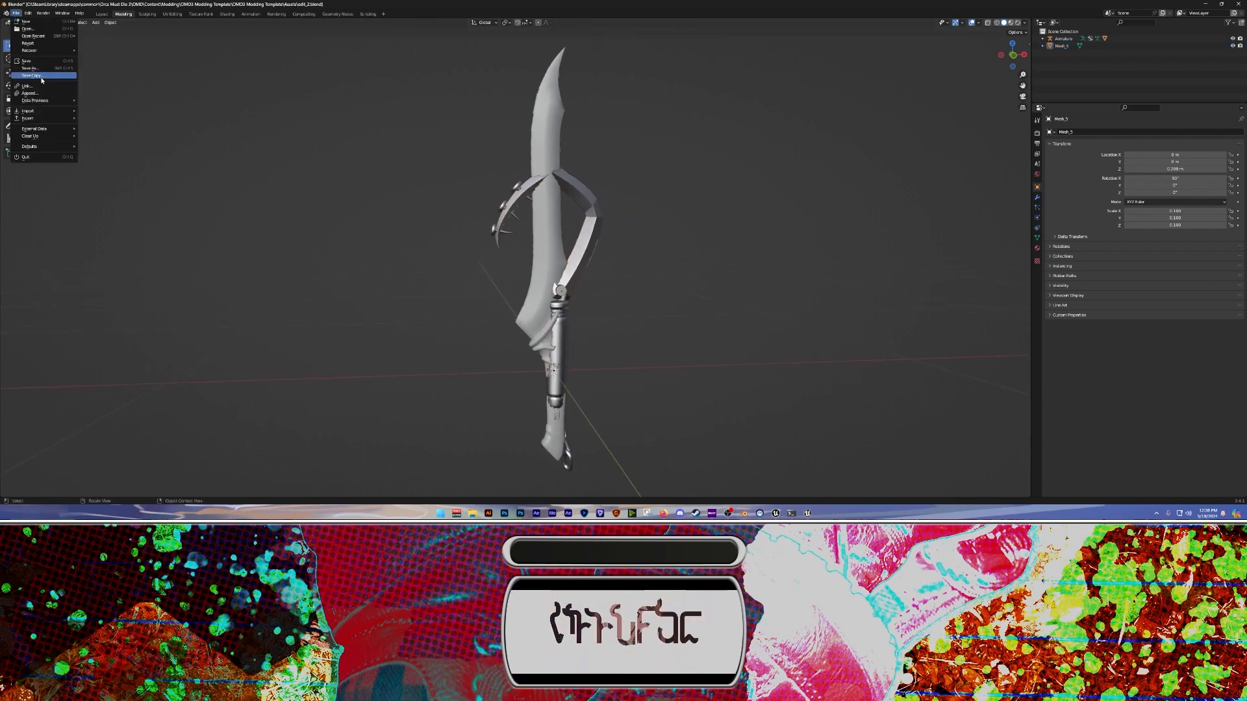
pyautogui.click(32, 75)
pyautogui.click(558, 354)
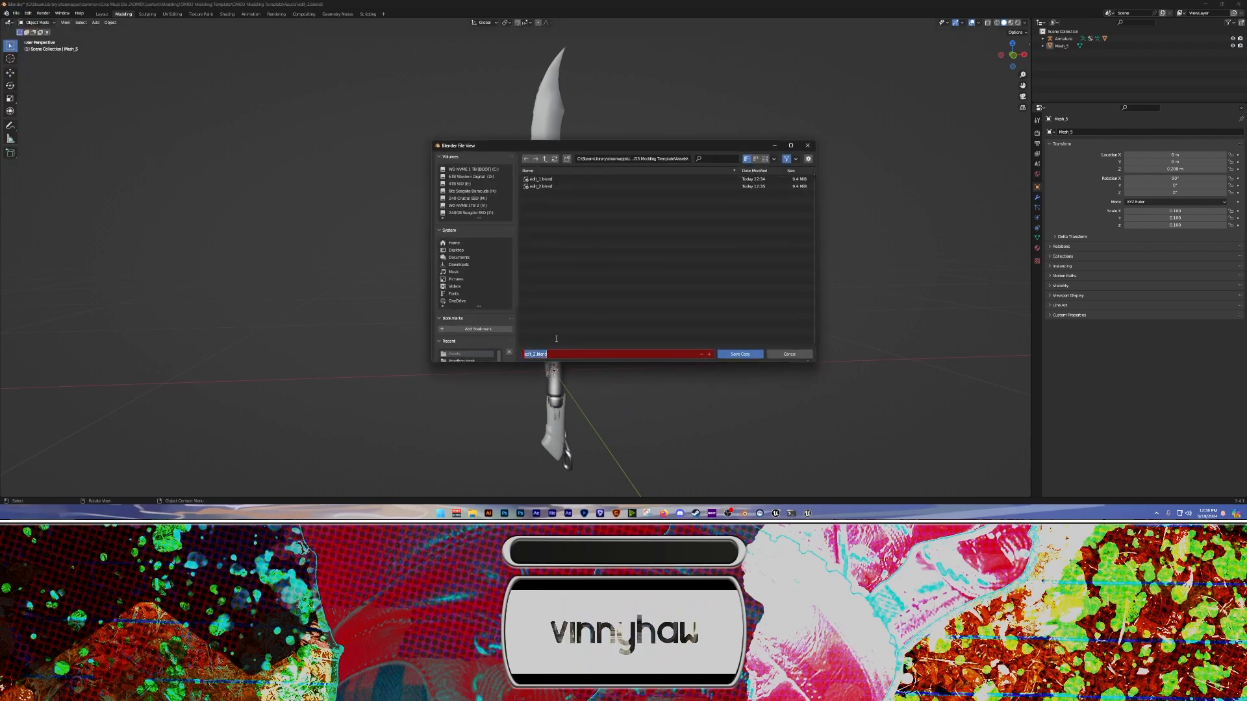
pyautogui.write('edit_3')
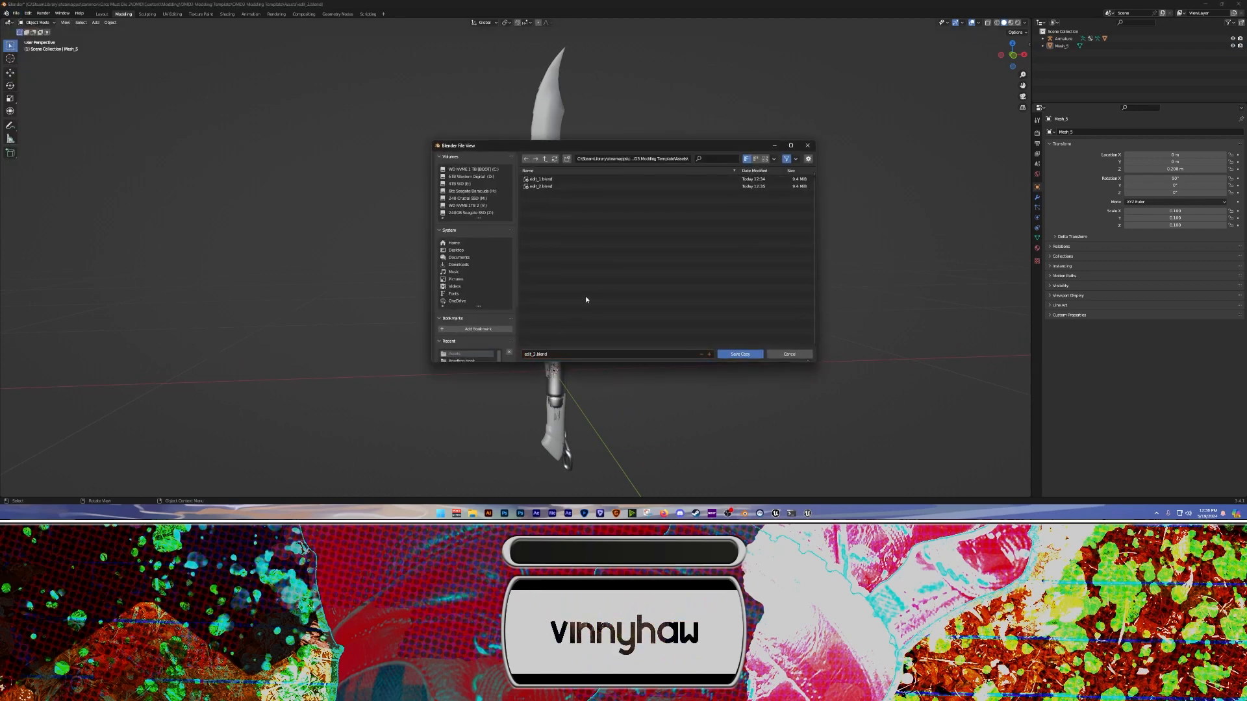
pyautogui.click(733, 355)
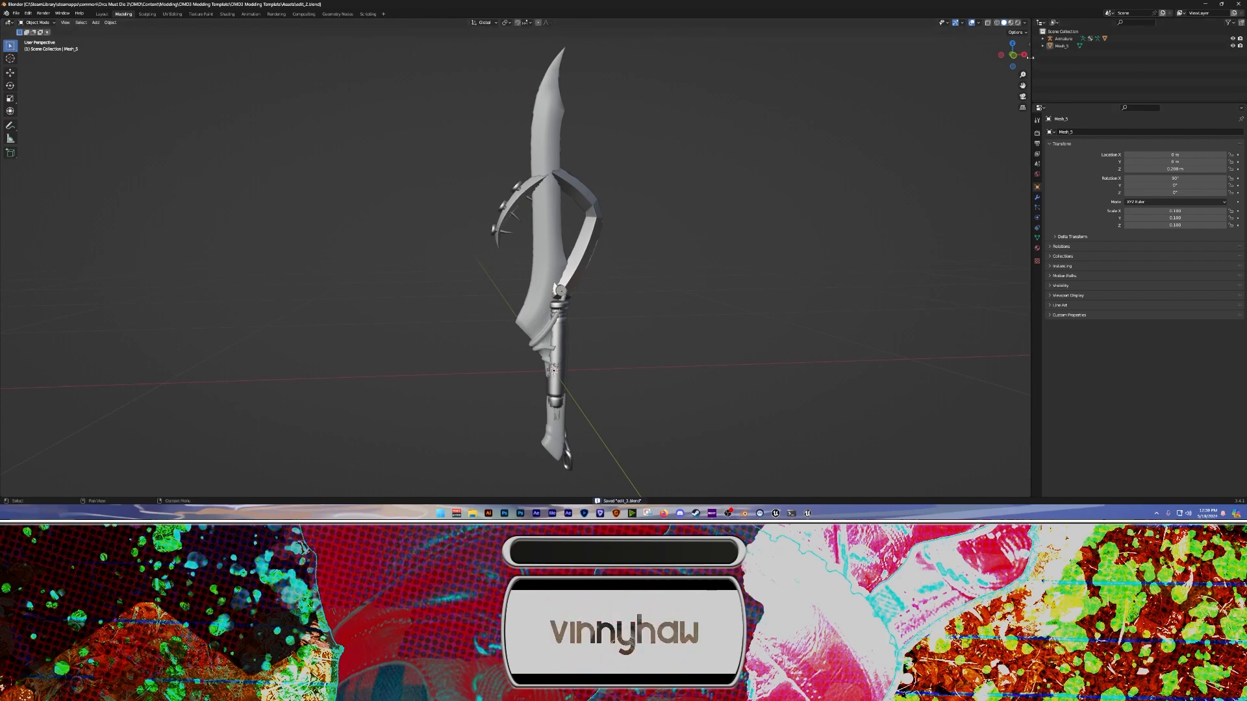
# Widen the properties area and compare the sword mesh's material with the hook mesh's material
pyautogui.moveTo(1032, 65); pyautogui.dragTo(949, 65)
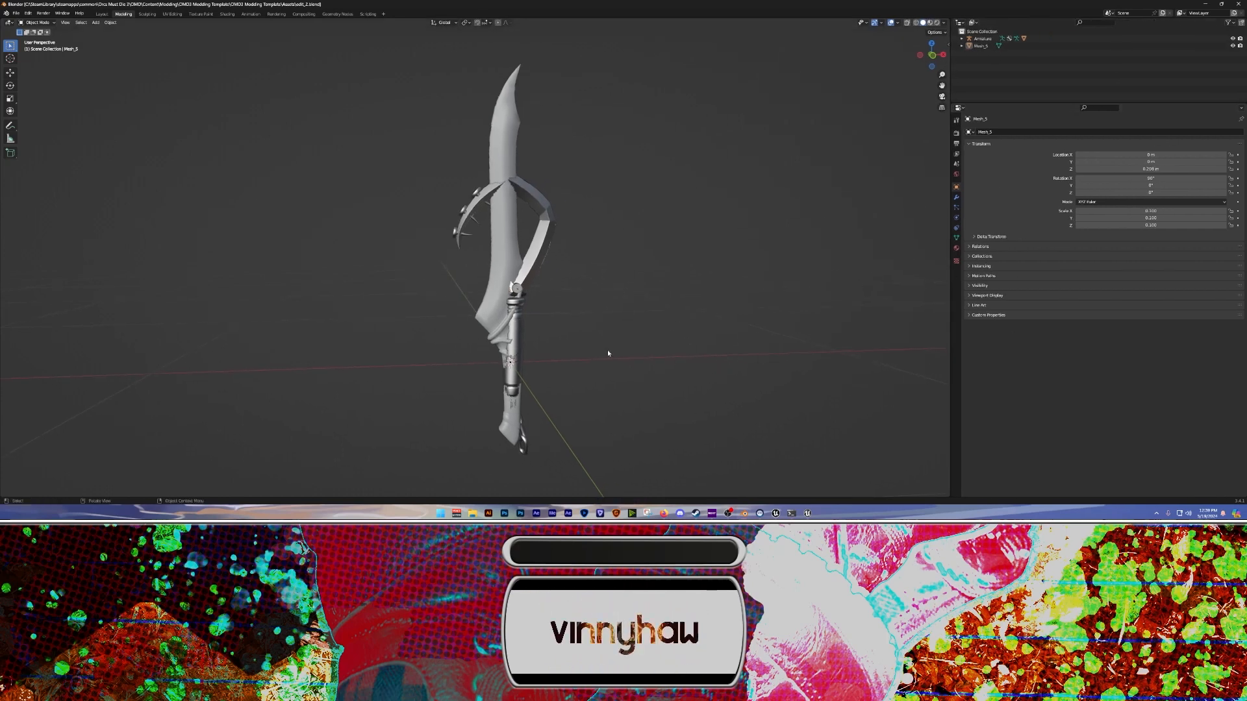
pyautogui.click(982, 38)
pyautogui.click(512, 135)
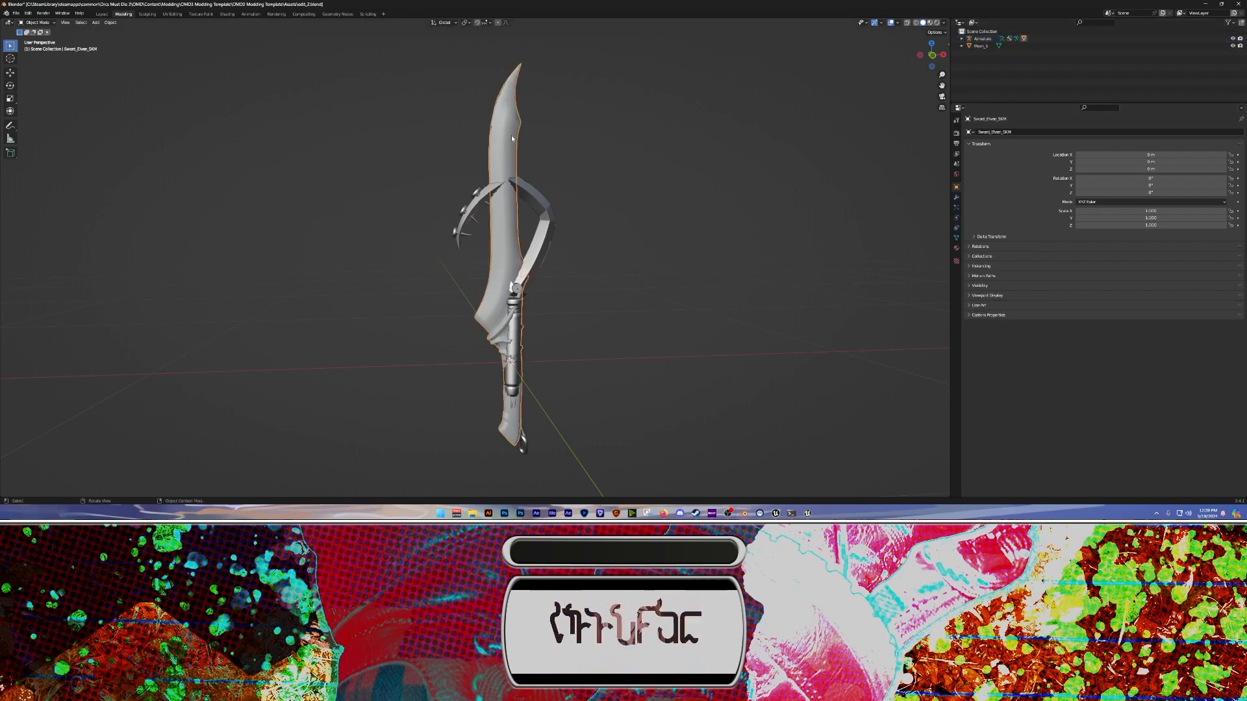
pyautogui.moveTo(698, 218)
pyautogui.mouseDown(button='middle')
pyautogui.moveTo(680, 224)
pyautogui.moveTo(695, 224)
pyautogui.mouseUp(button='middle')
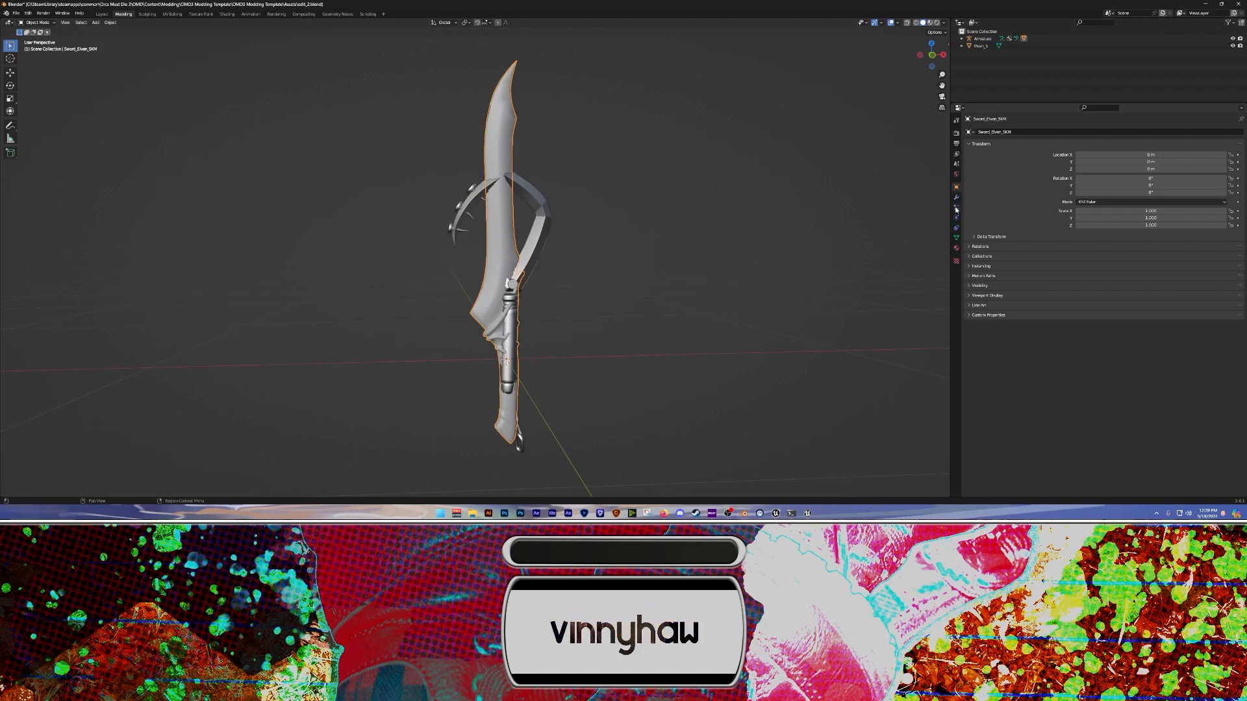
pyautogui.click(956, 249)
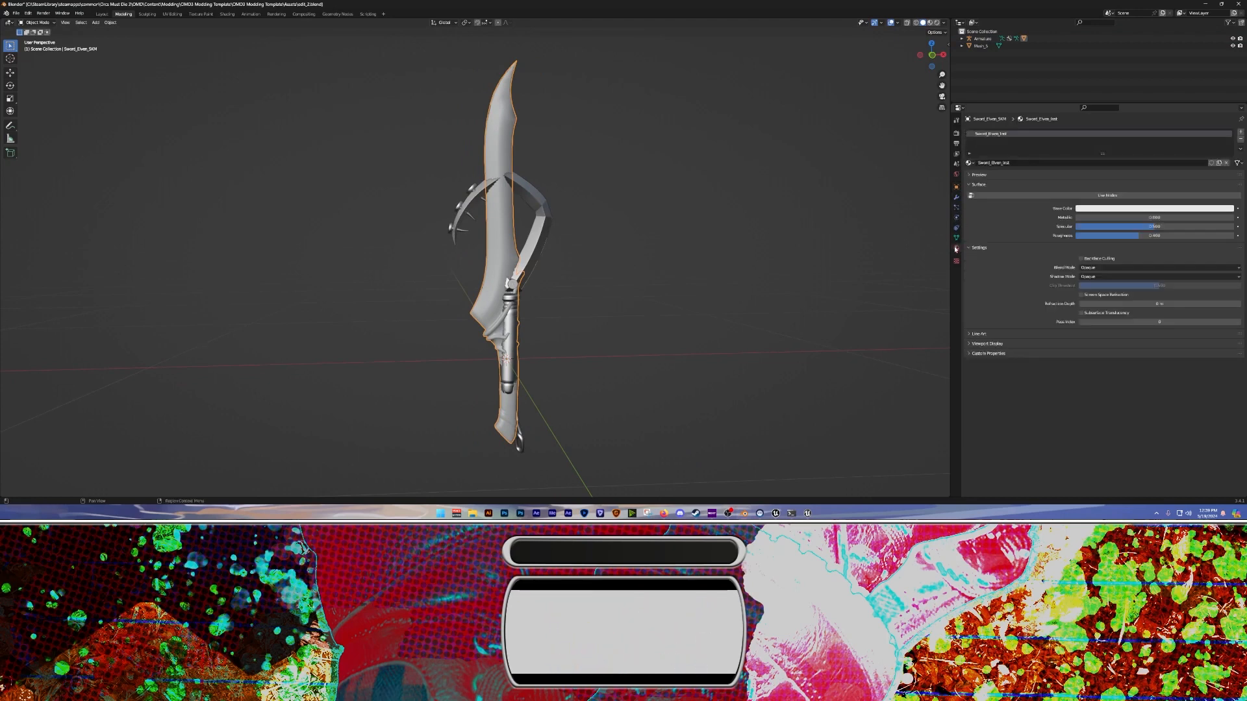
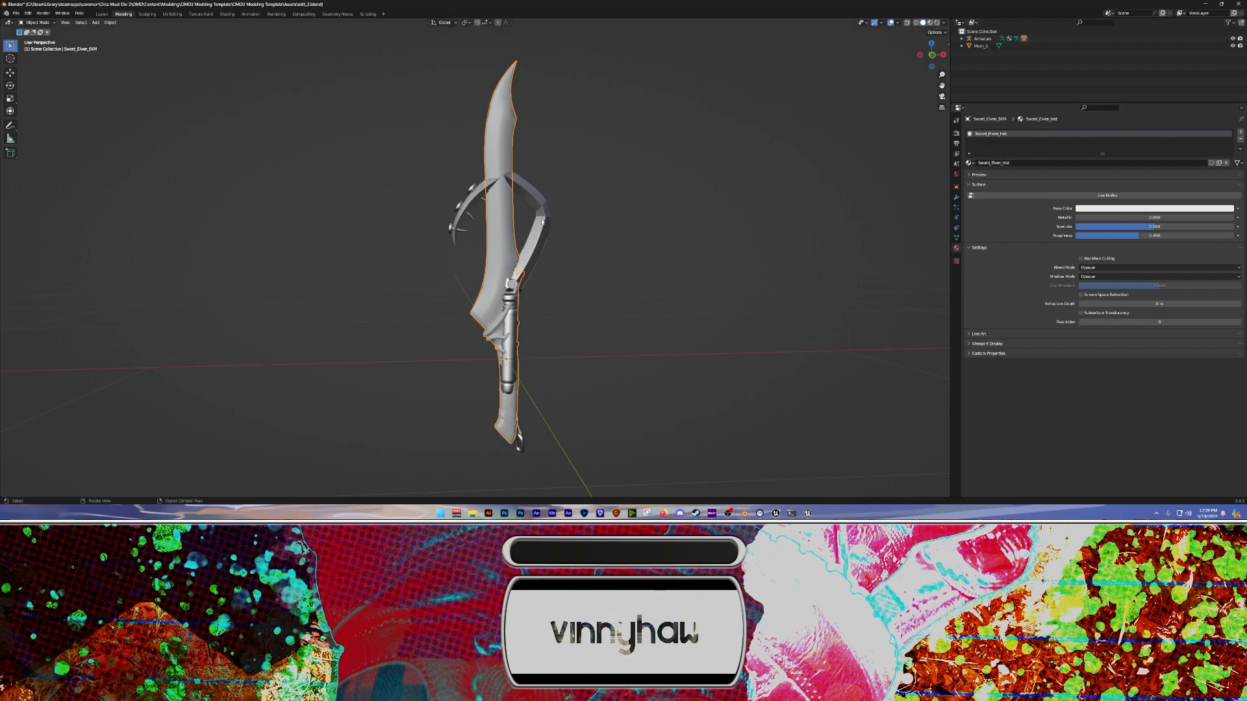
pyautogui.click(539, 239)
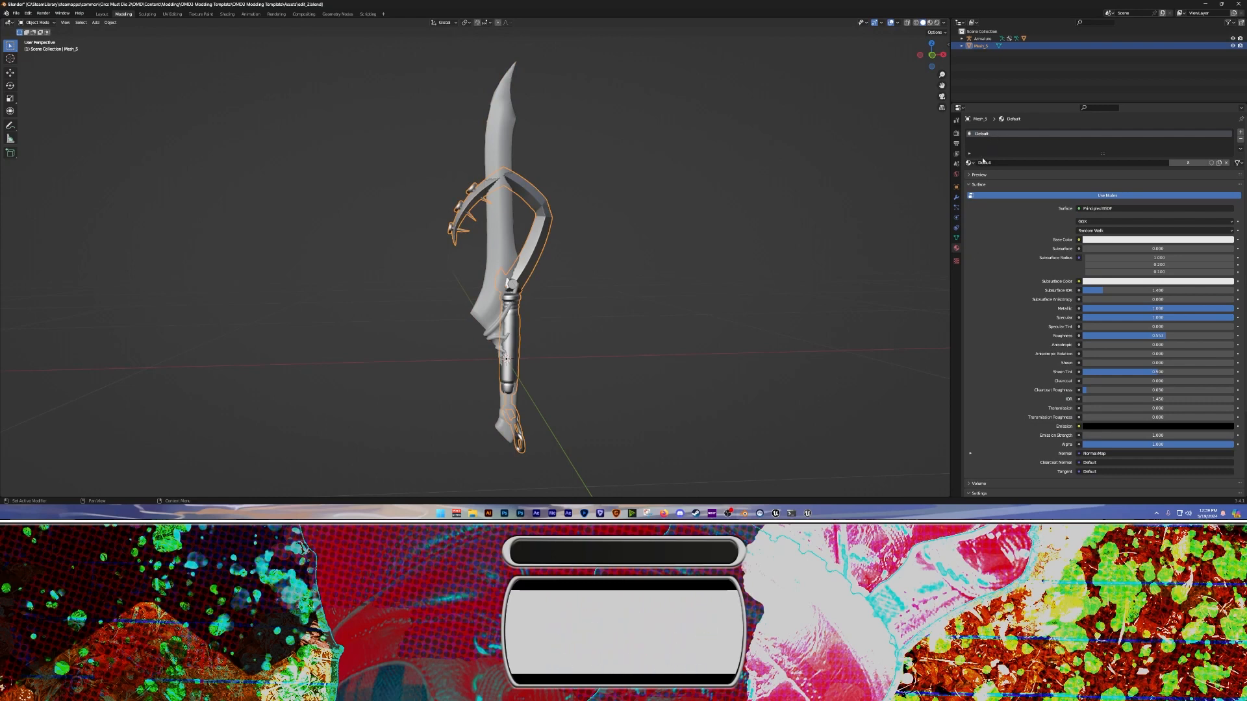
pyautogui.click(820, 180)
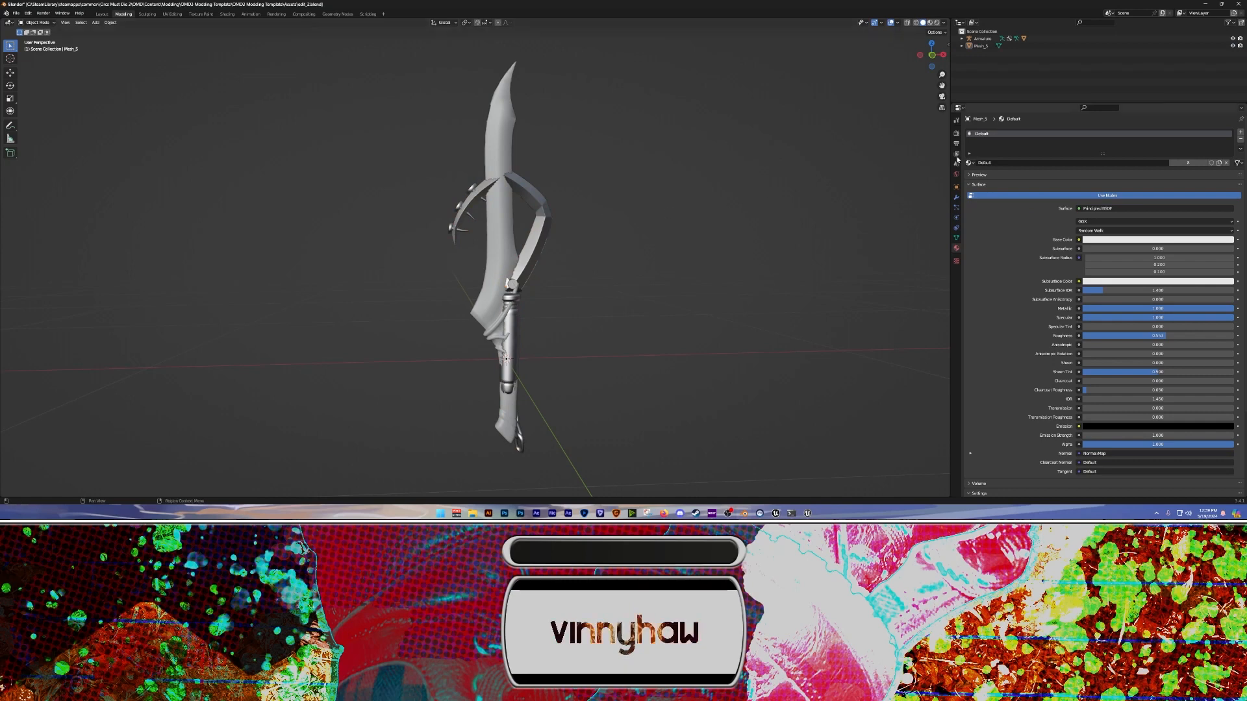
# Remove the Default material slot from the hook mesh
pyautogui.click(1240, 139)
pyautogui.hotkey('ctrl', 'z')
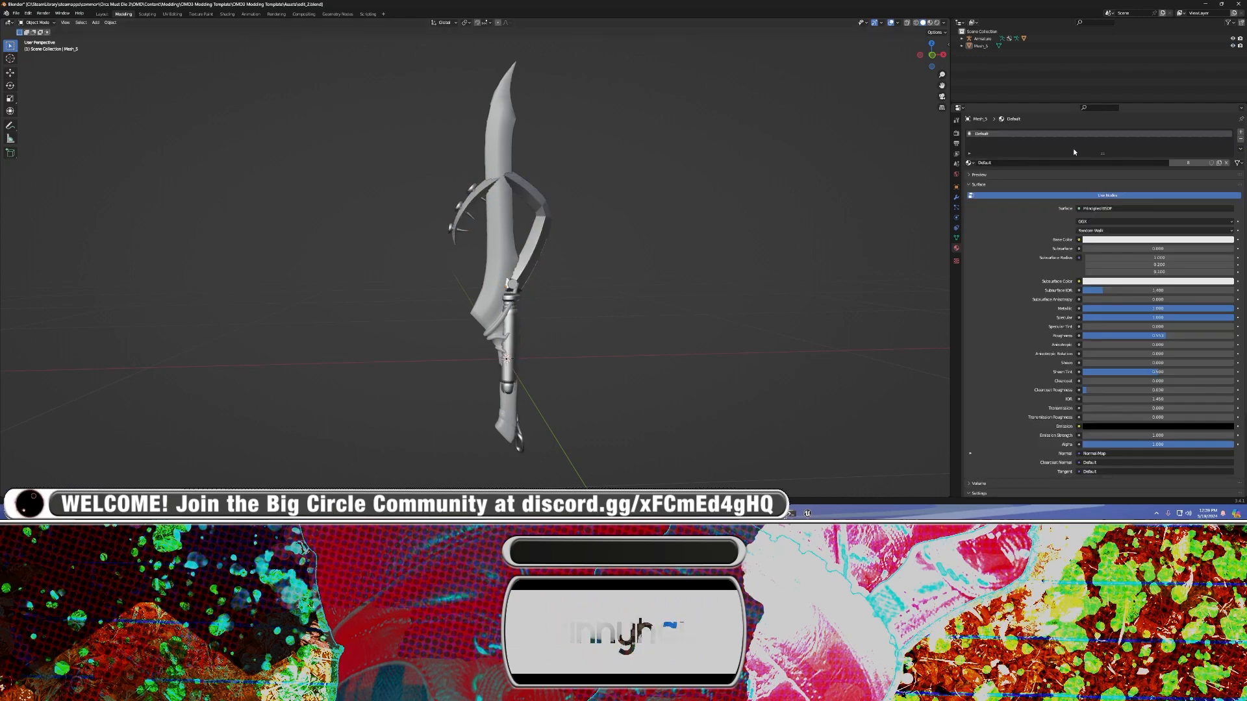
pyautogui.click(1241, 148)
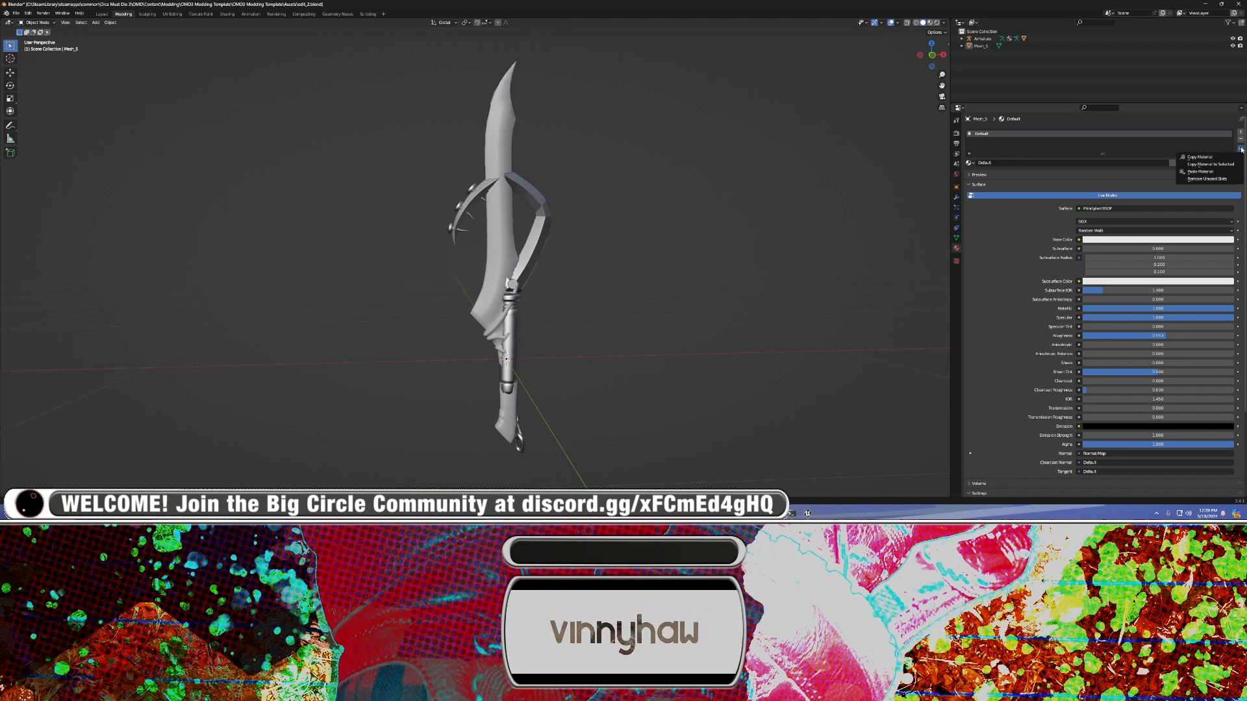
pyautogui.click(1241, 149)
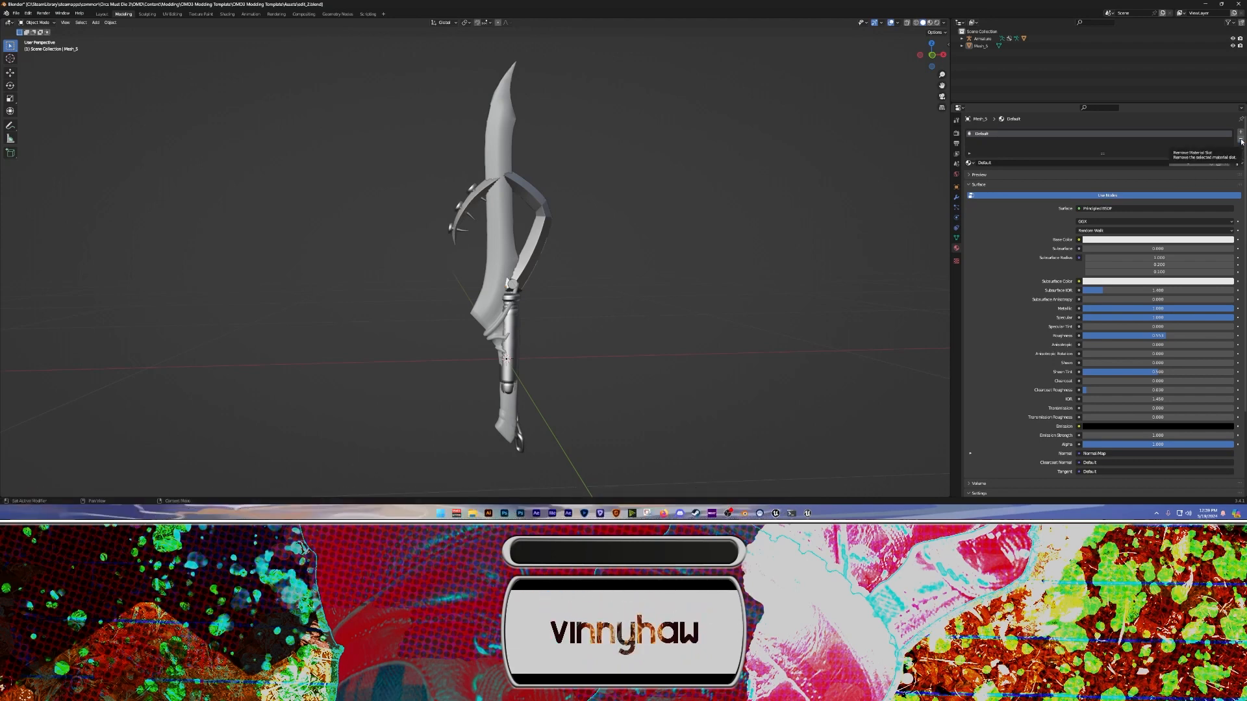
pyautogui.click(1241, 141)
pyautogui.moveTo(605, 243); pyautogui.dragTo(606, 244, button='middle')
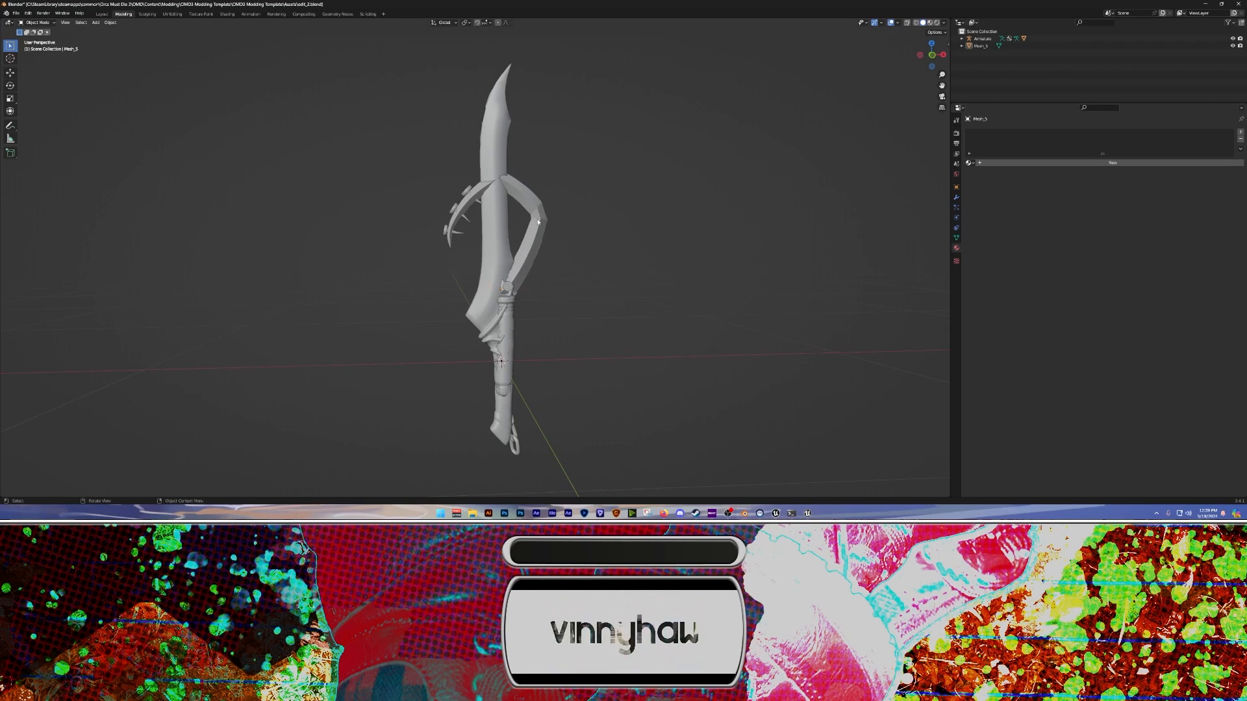
# Create a material slot on the hook mesh and assign the sword's existing material to it
pyautogui.click(538, 222)
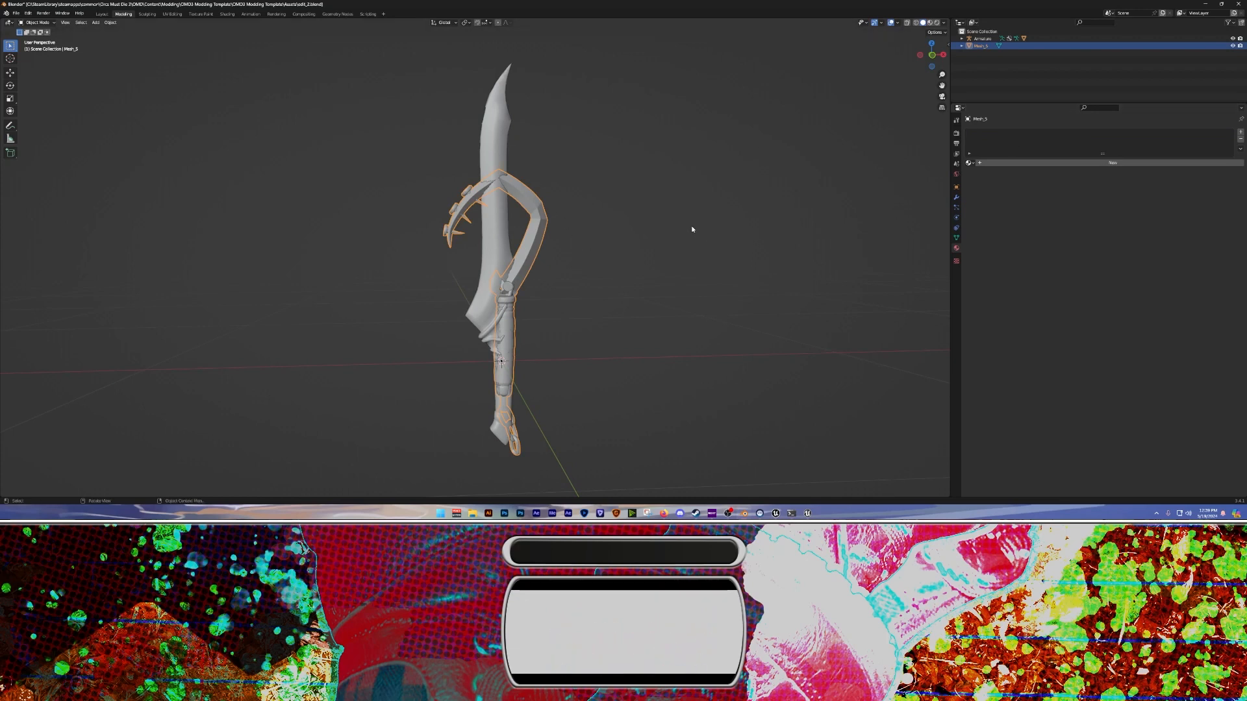
pyautogui.click(515, 213)
pyautogui.click(531, 205)
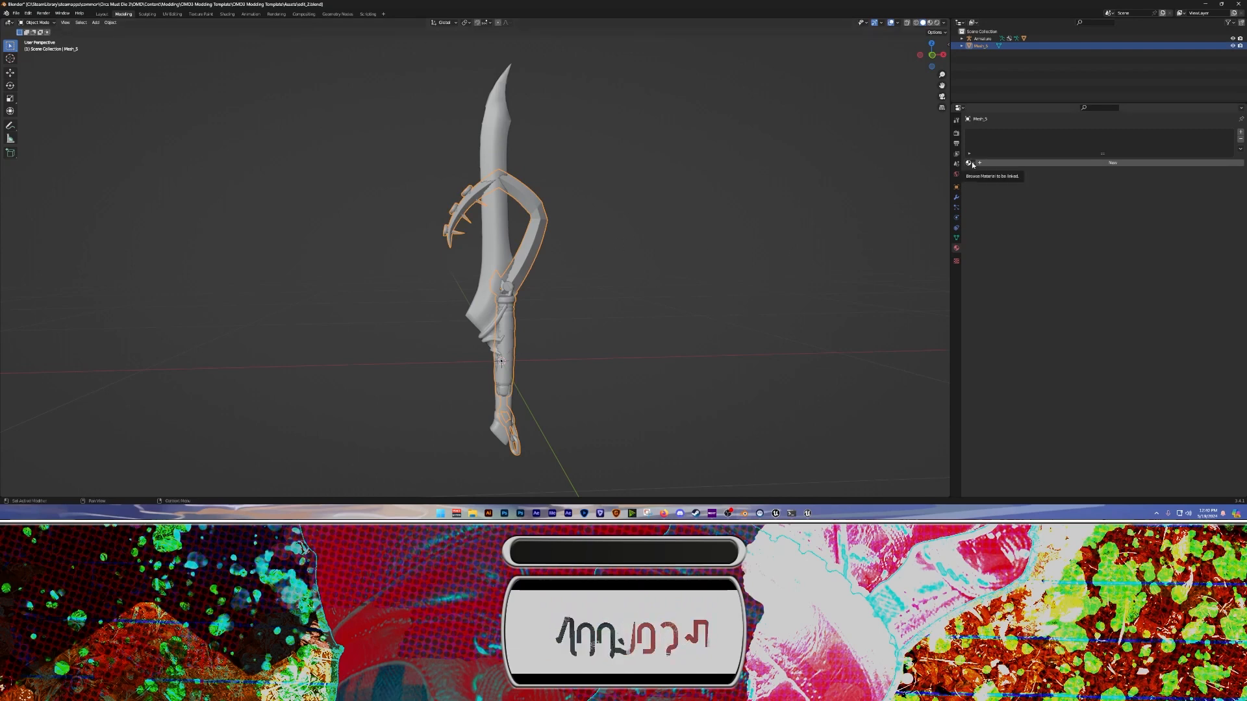
pyautogui.click(1074, 163)
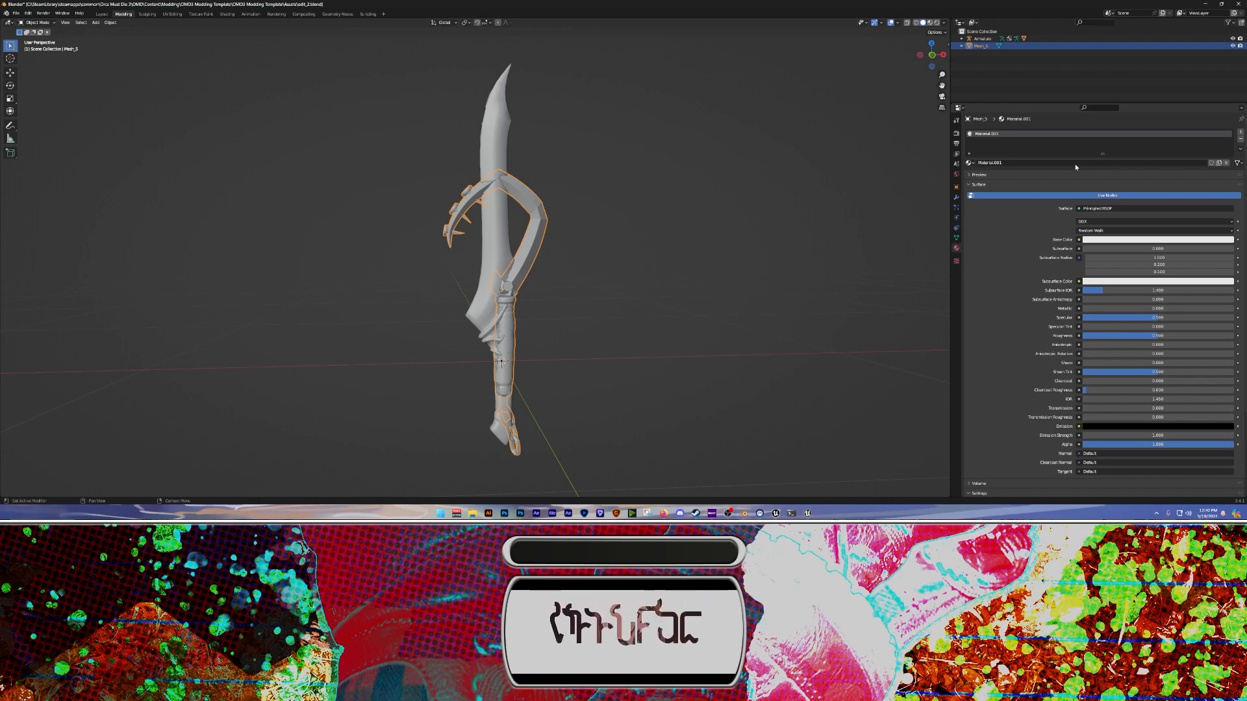
pyautogui.click(970, 163)
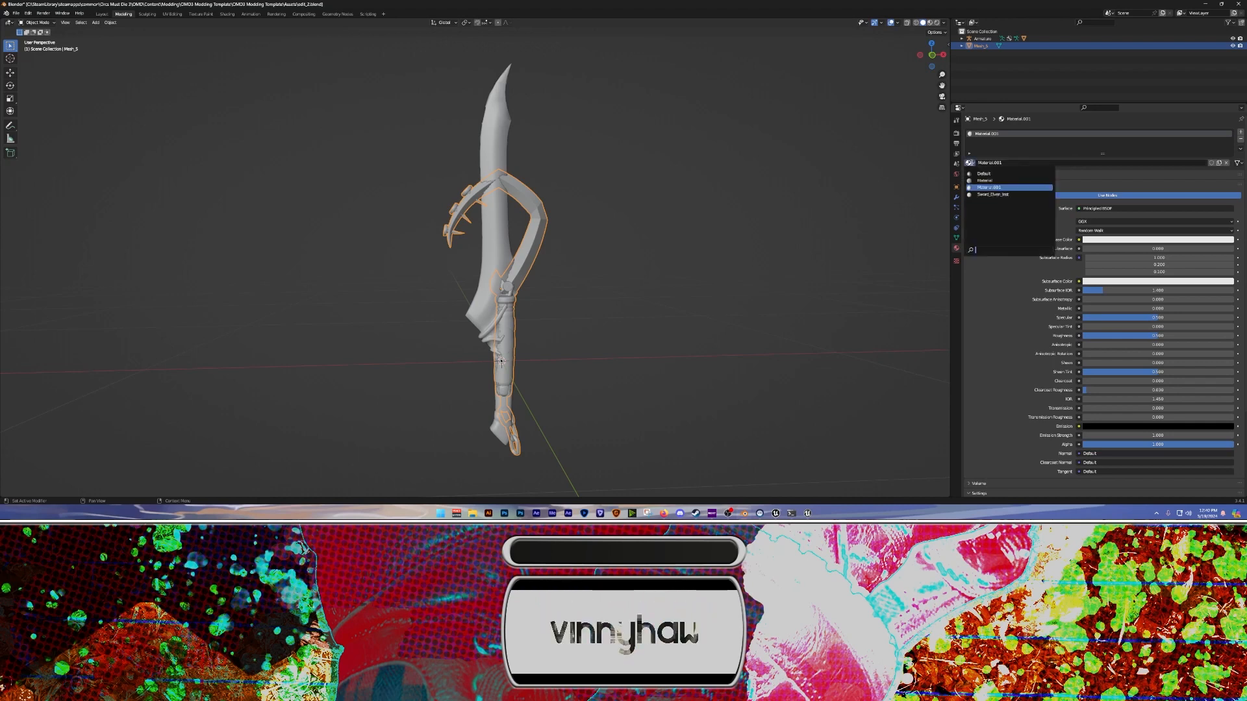
pyautogui.click(987, 195)
pyautogui.click(785, 213)
pyautogui.moveTo(782, 215); pyautogui.dragTo(766, 210, button='middle')
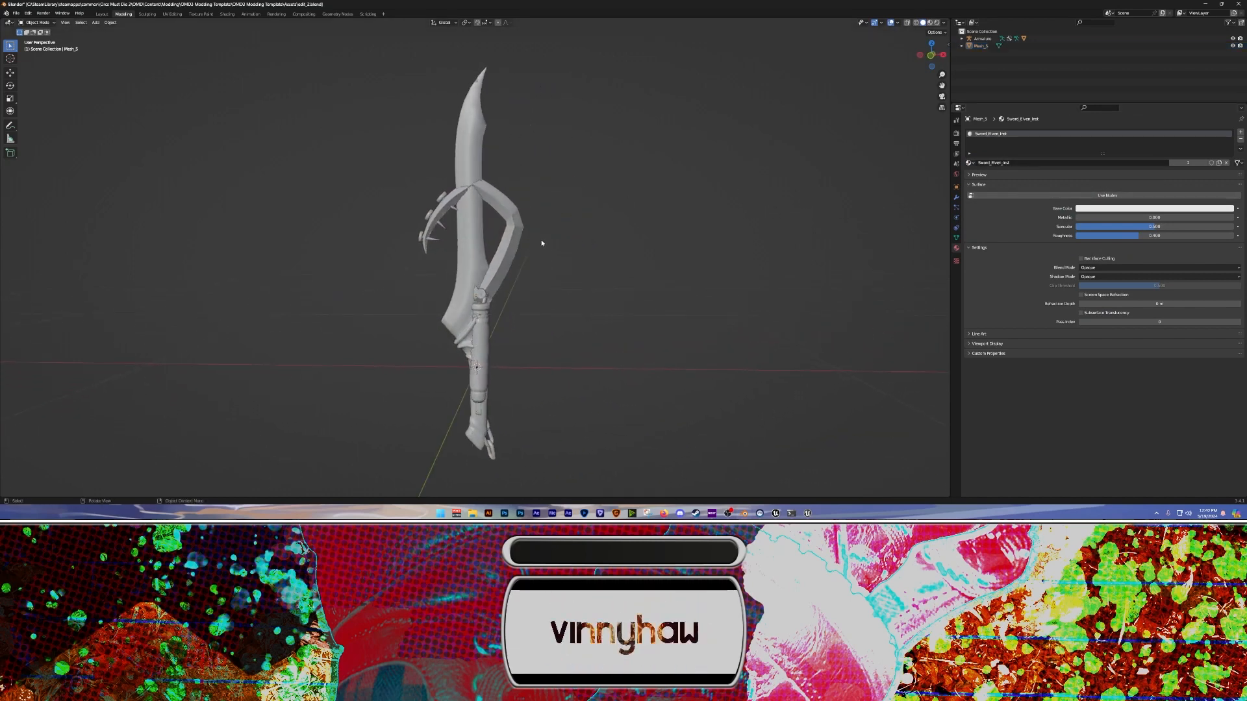
# Check the hook's material assignment in Edit Mode by selecting the faces that use the sword's material
pyautogui.press('Tab')
pyautogui.moveTo(795, 211); pyautogui.dragTo(655, 214, button='middle')
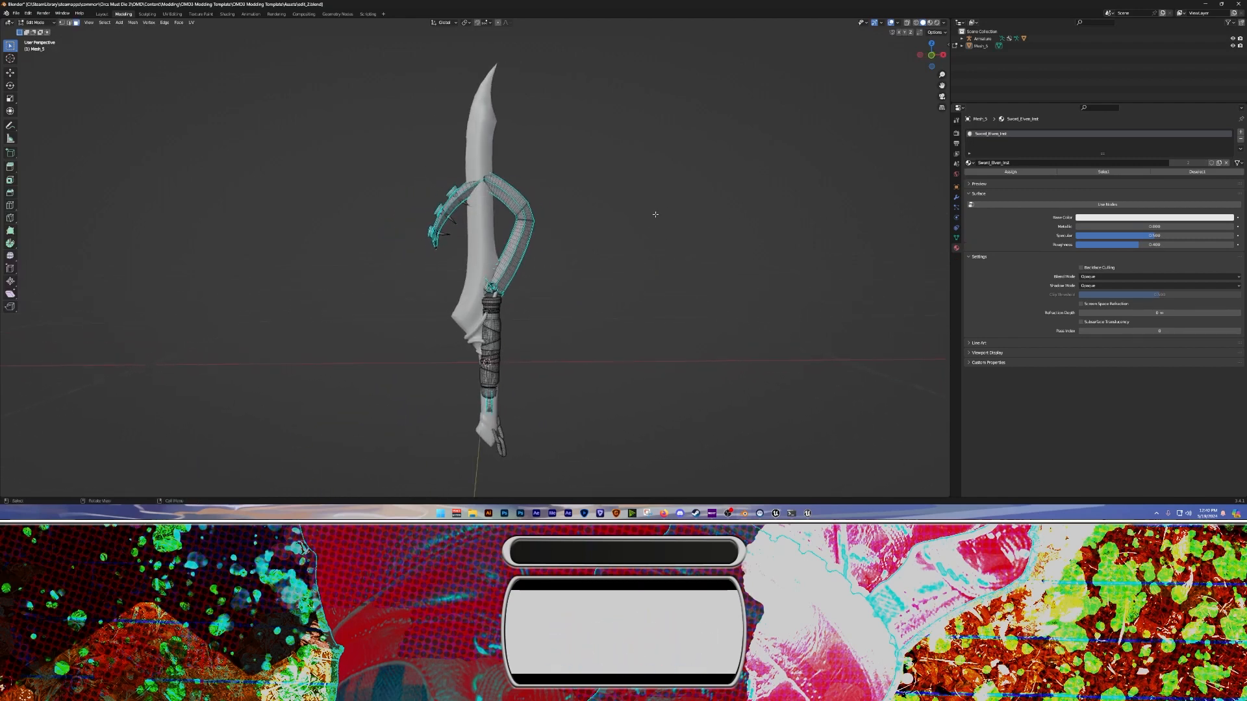
pyautogui.click(1114, 174)
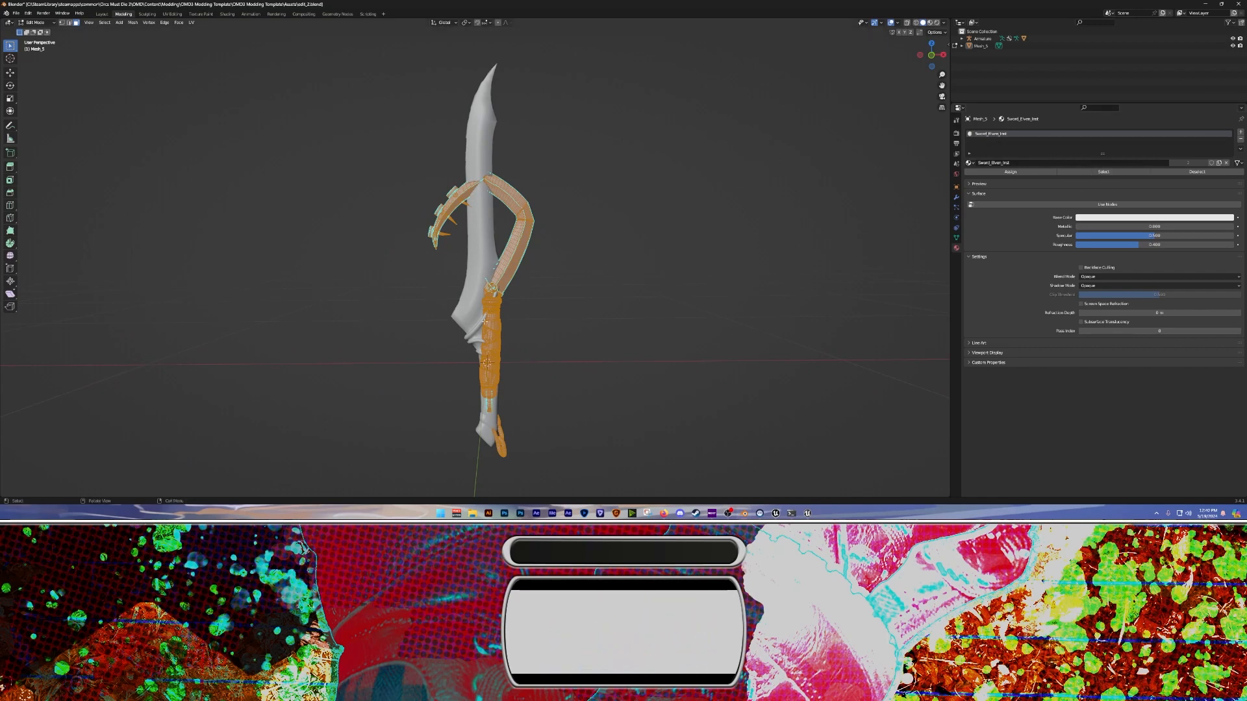
pyautogui.moveTo(552, 290); pyautogui.dragTo(606, 261, button='middle')
pyautogui.click(613, 248)
pyautogui.press('Tab')
# Inspect the elven sword's full mesh in Edit Mode, then return to Object Mode with nothing selected
pyautogui.click(494, 147)
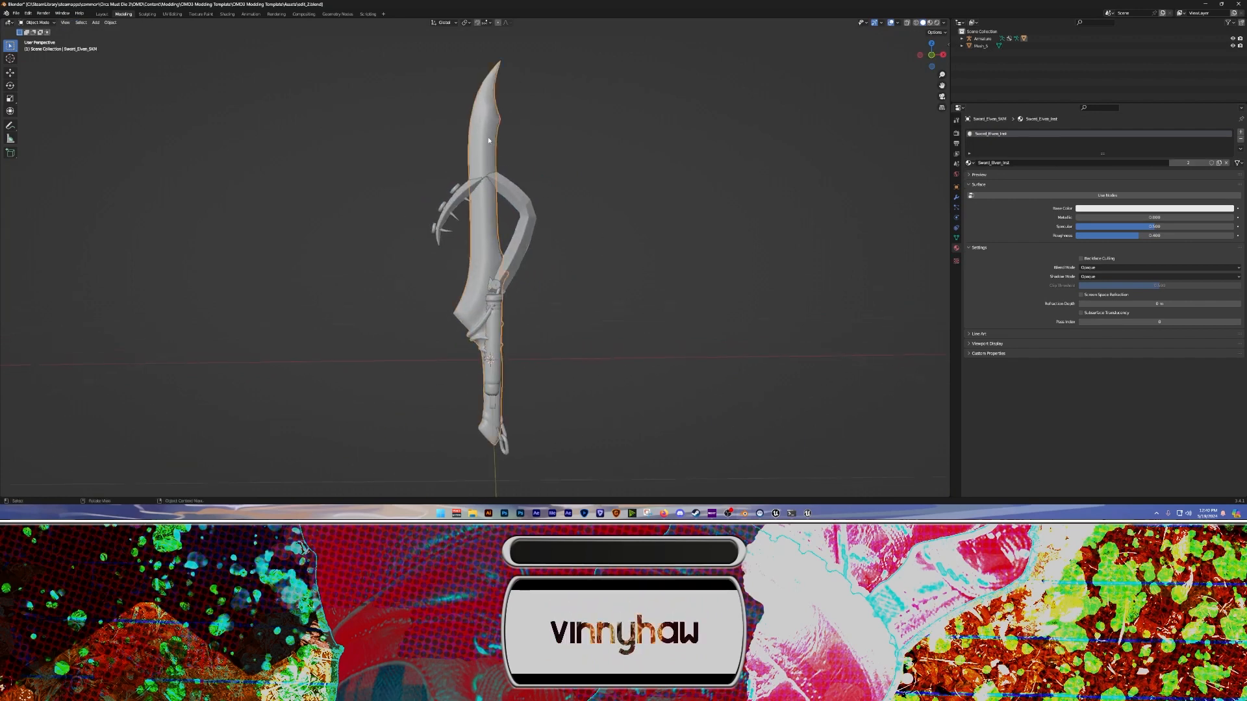
pyautogui.press('Tab')
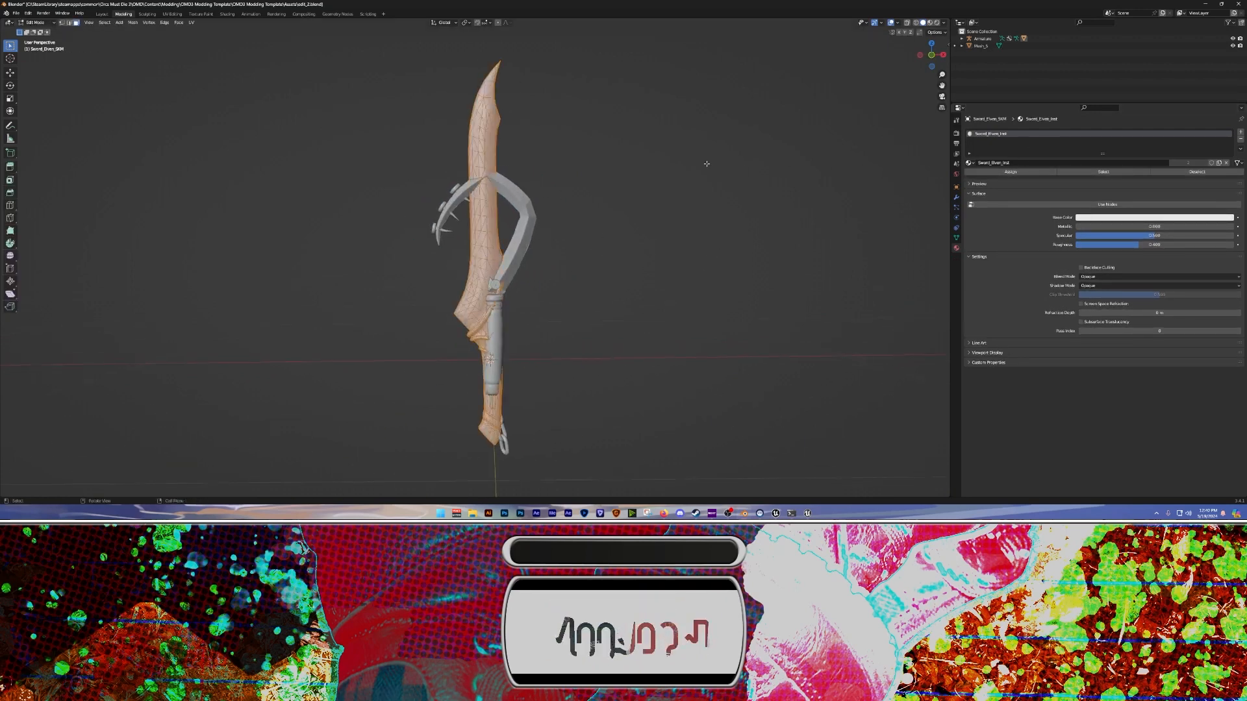
pyautogui.hotkey('alt', 'a')
pyautogui.press('a')
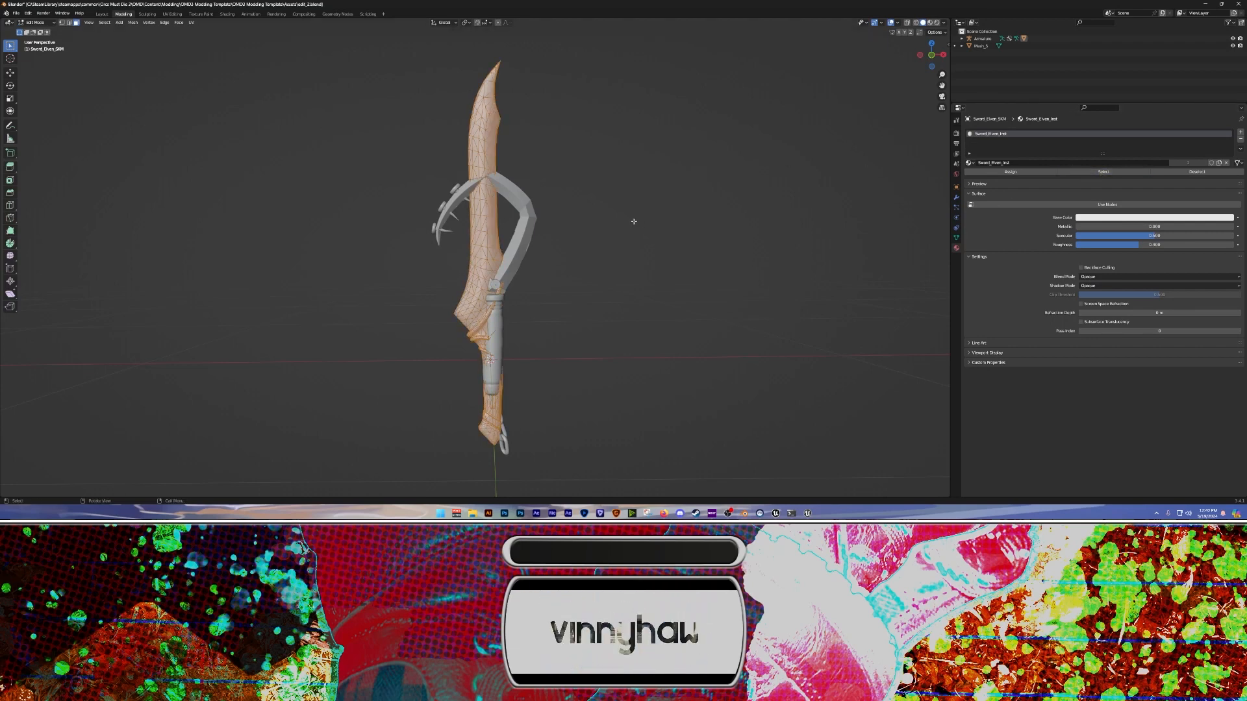
pyautogui.press('Tab')
pyautogui.hotkey('alt', 'a')
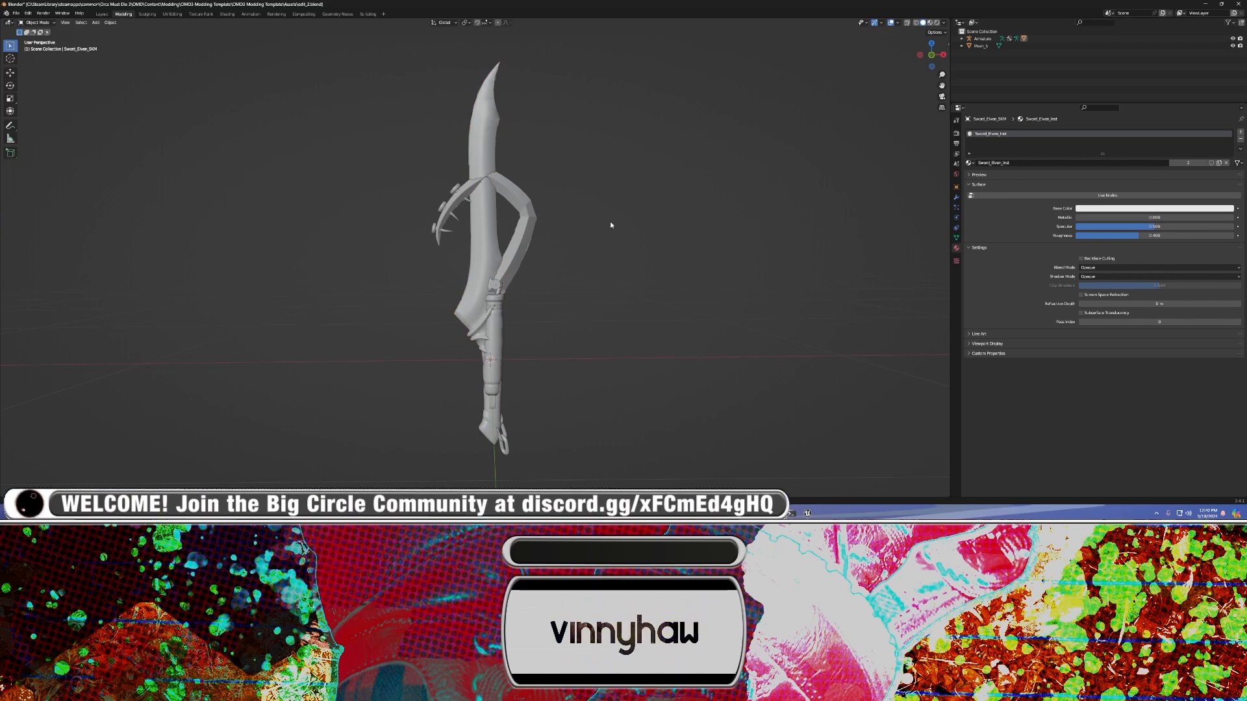
pyautogui.click(530, 234)
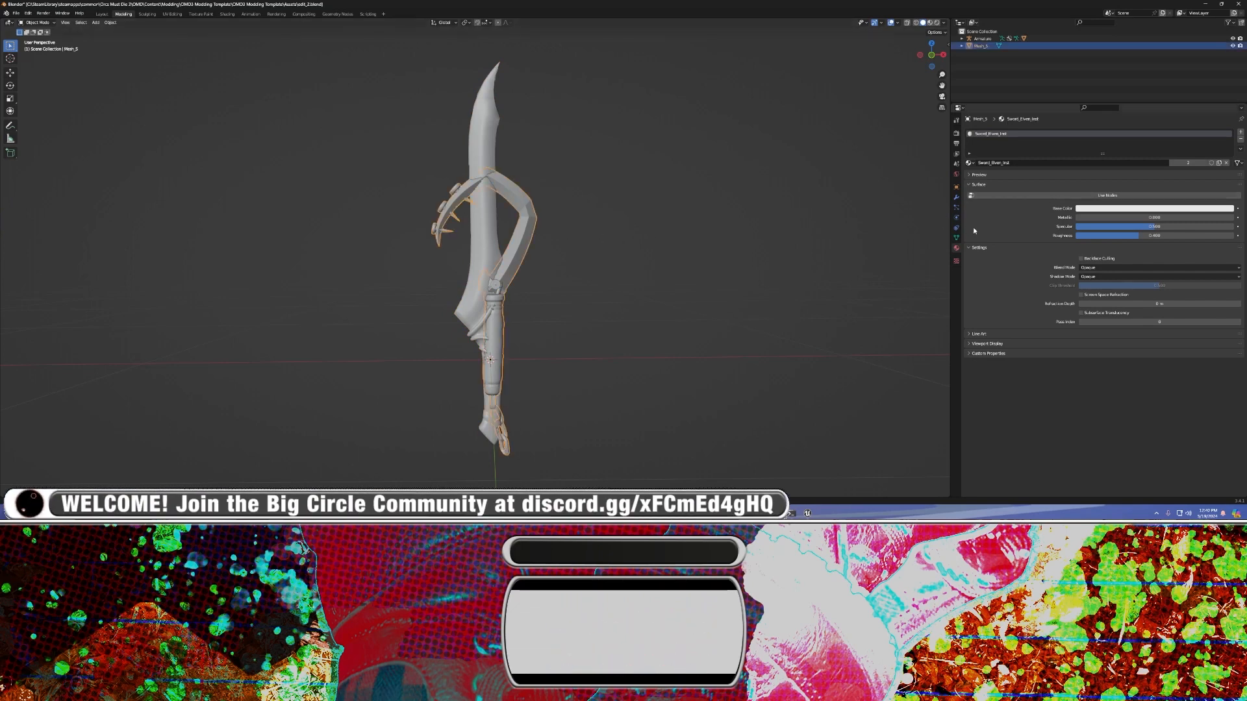
pyautogui.click(955, 199)
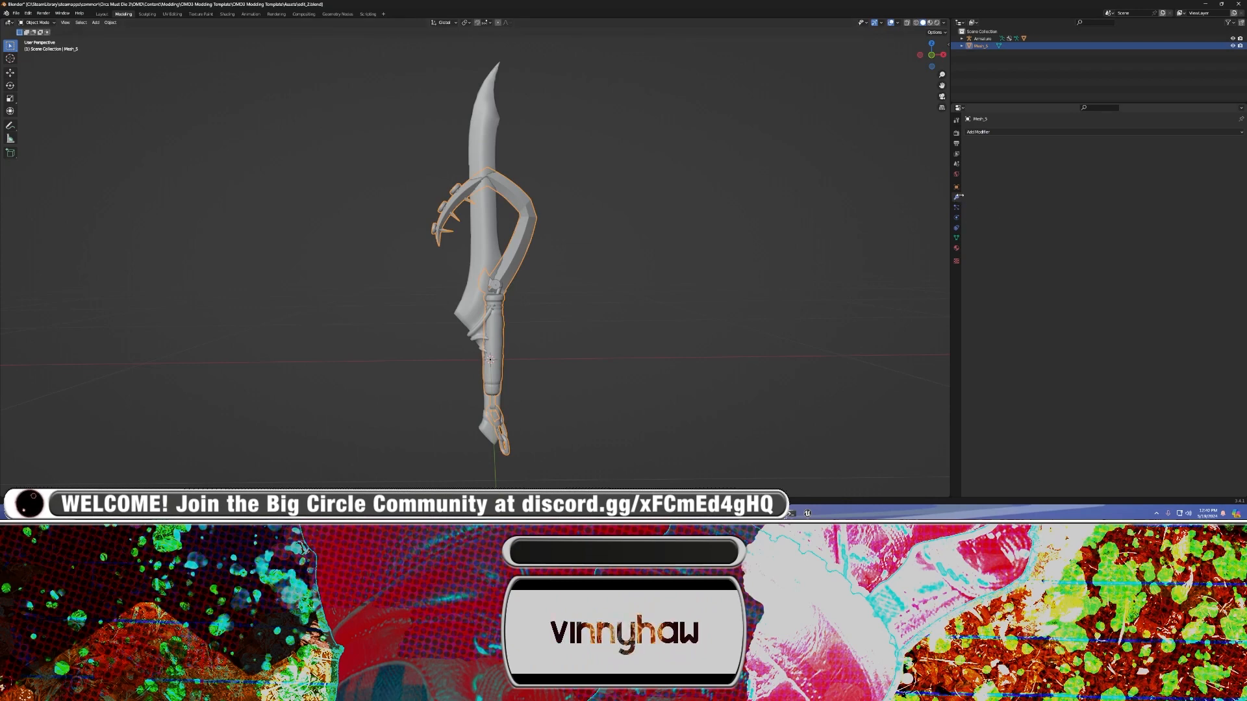
pyautogui.click(1021, 133)
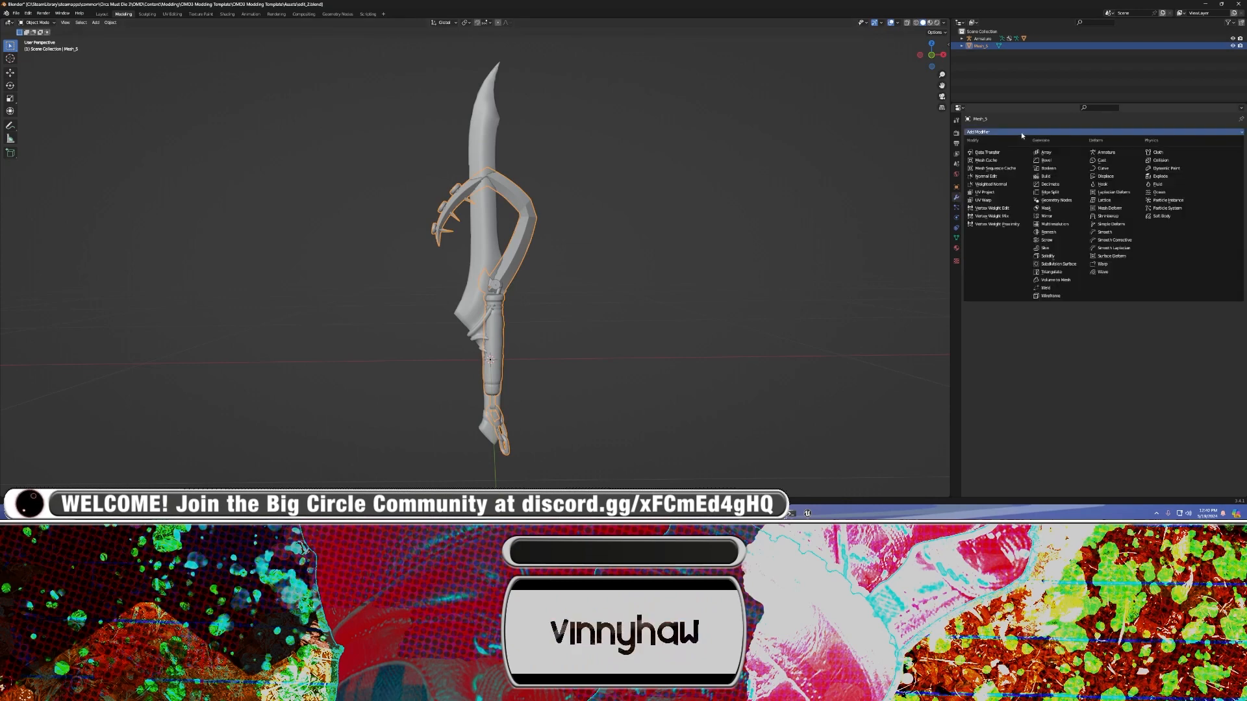
pyautogui.click(1106, 152)
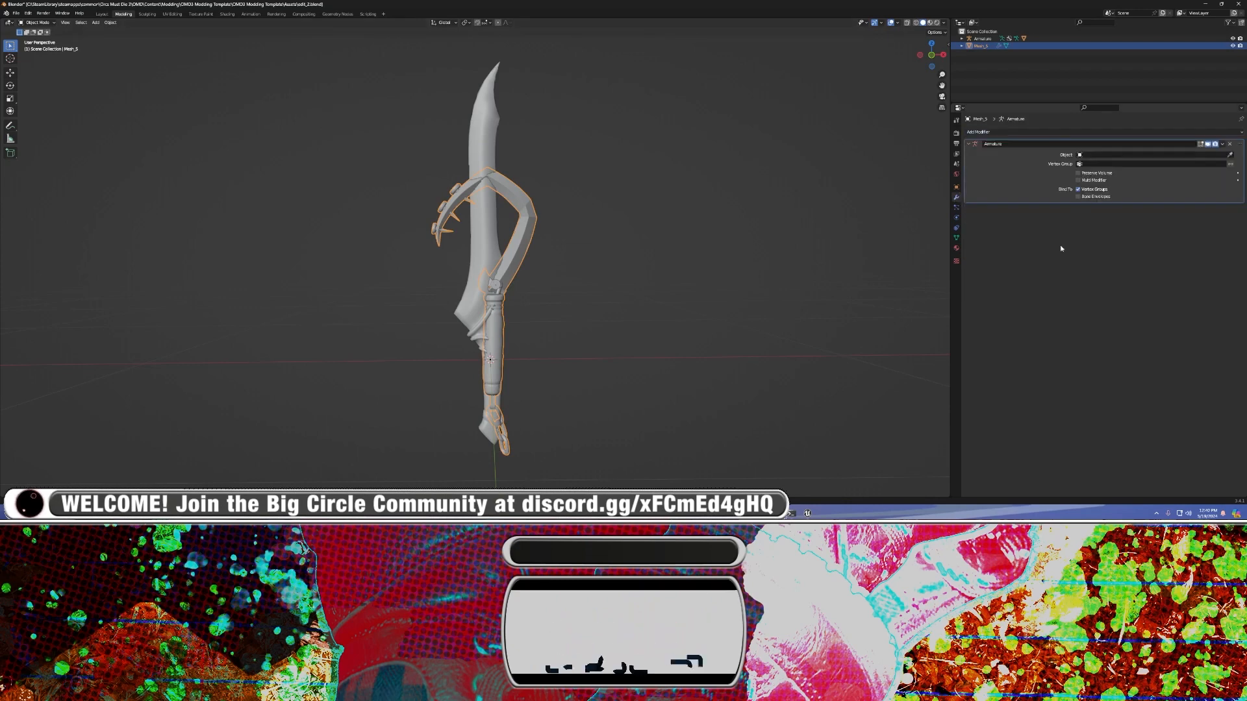
pyautogui.click(1229, 145)
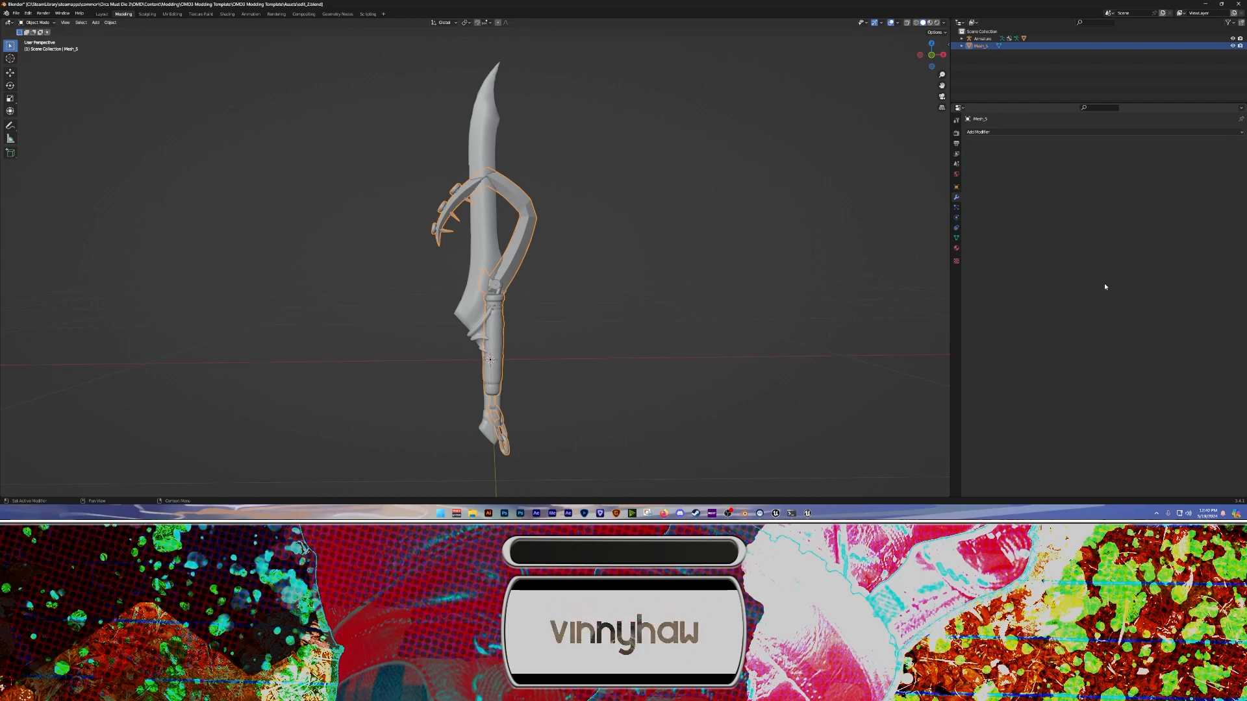
# Compare the UV map name in the hook's mesh data with the one in the elven sword's mesh data
pyautogui.click(957, 260)
pyautogui.click(955, 238)
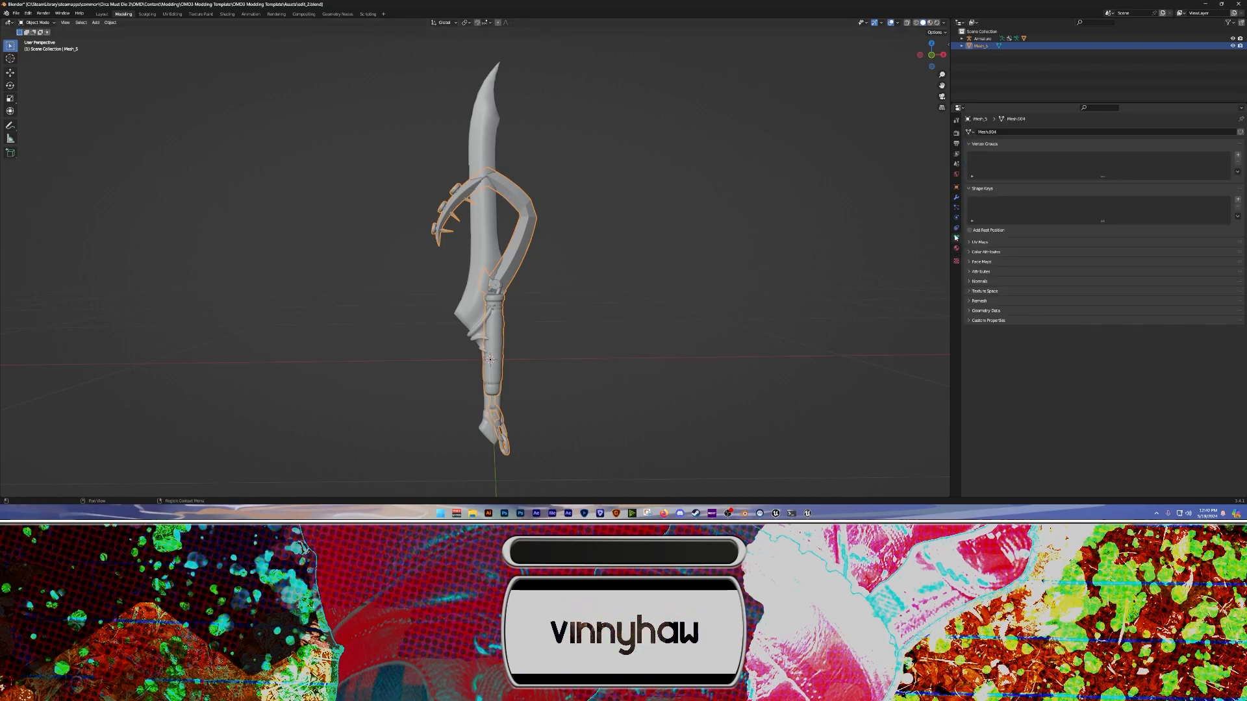
pyautogui.click(969, 243)
pyautogui.click(902, 273)
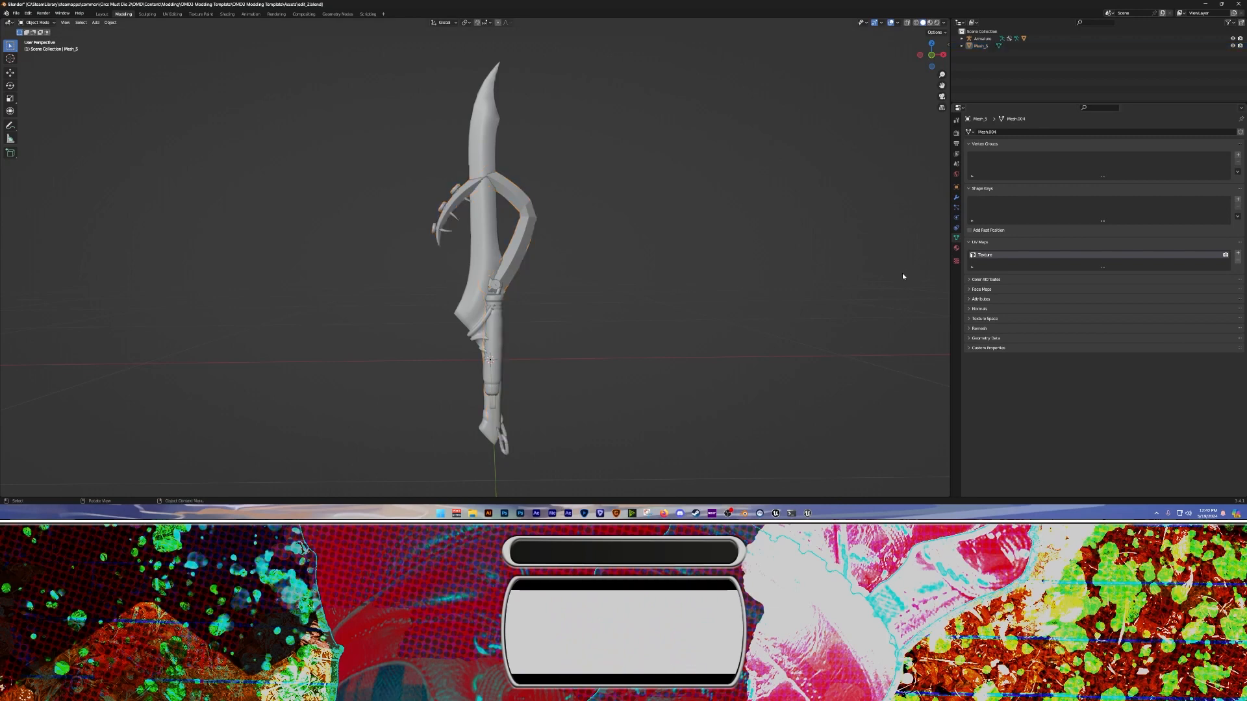
pyautogui.click(528, 224)
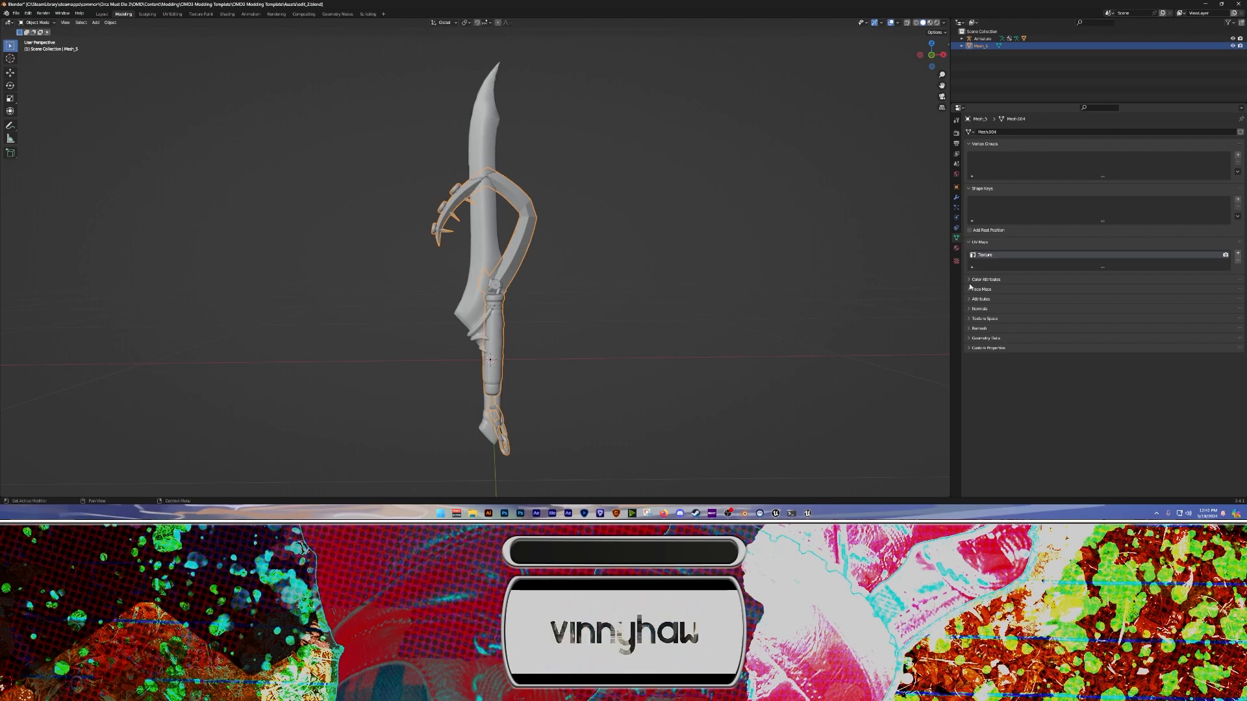
pyautogui.click(972, 242)
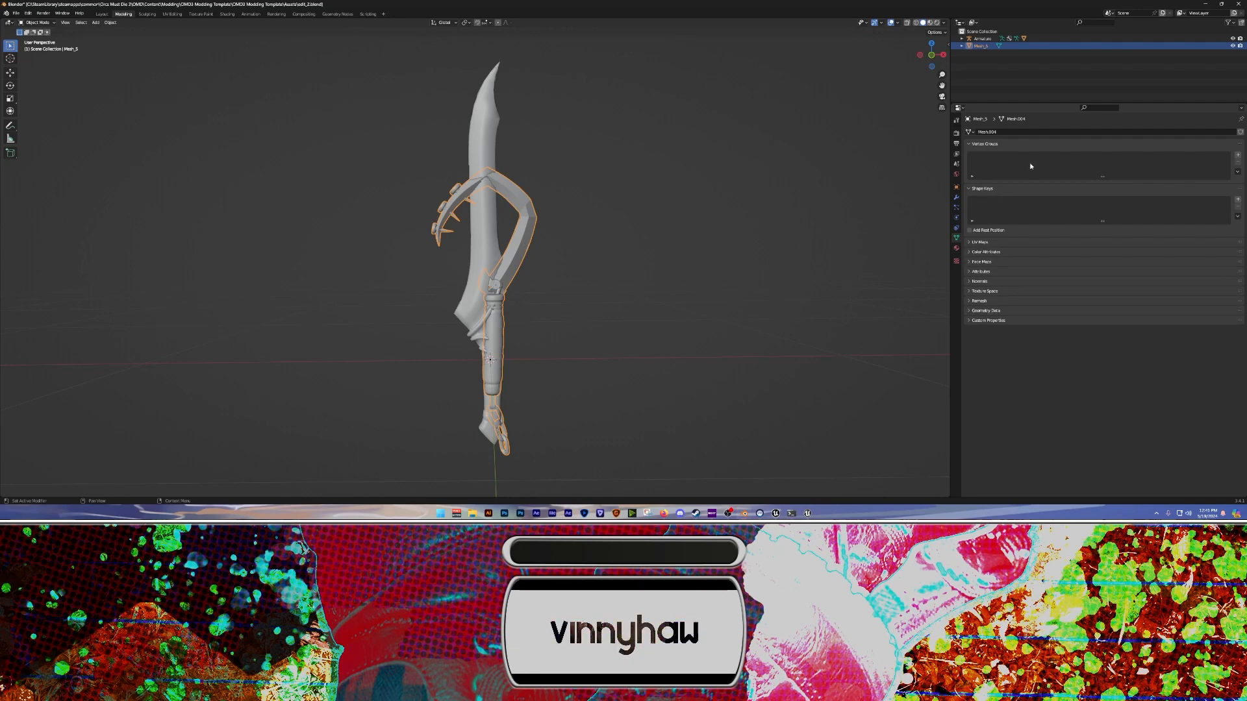
pyautogui.click(969, 242)
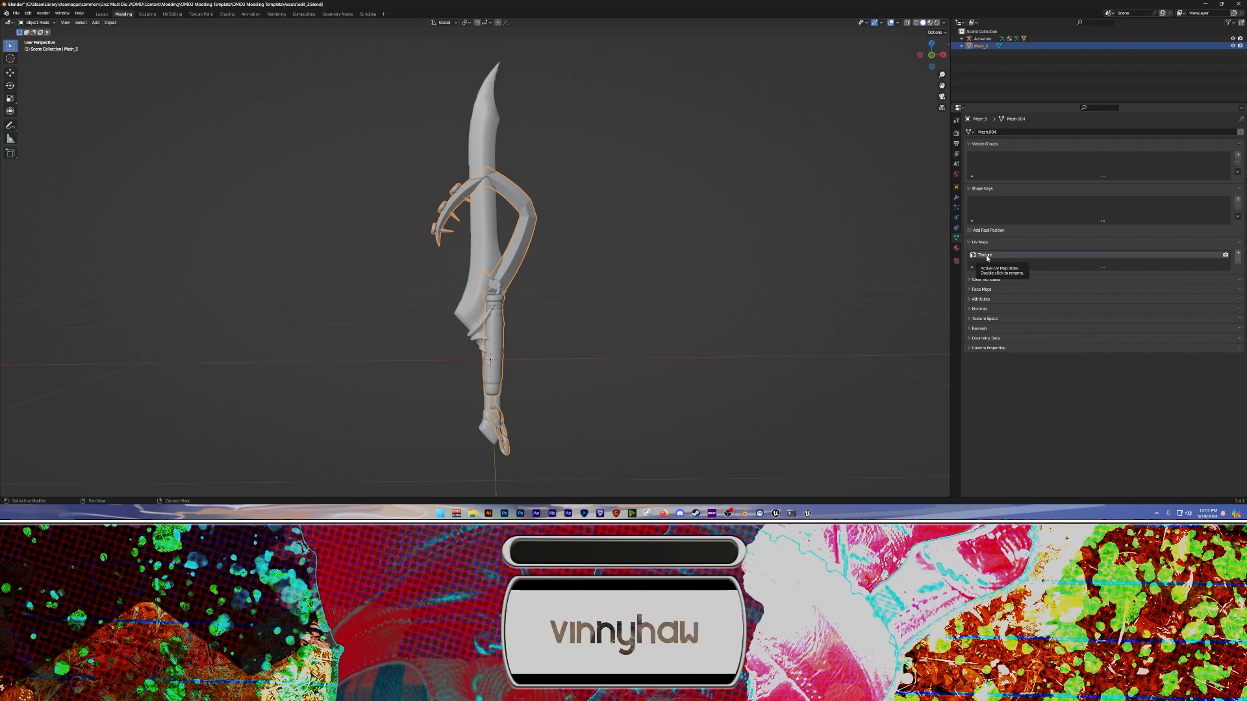
pyautogui.click(485, 130)
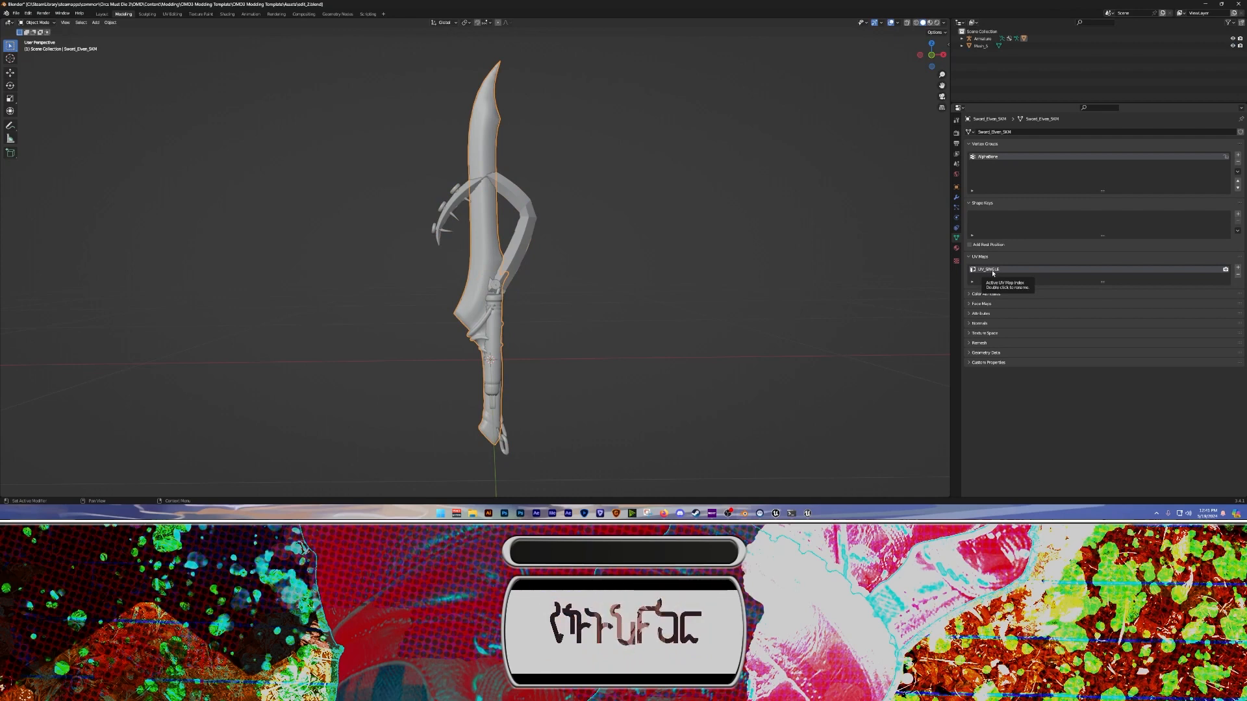
# Rename the hook-shaped mesh's UV map to UV_SINGLE by copying the name of the original sword's UV map
pyautogui.doubleClick(992, 270)
pyautogui.hotkey('ctrl', 'c')
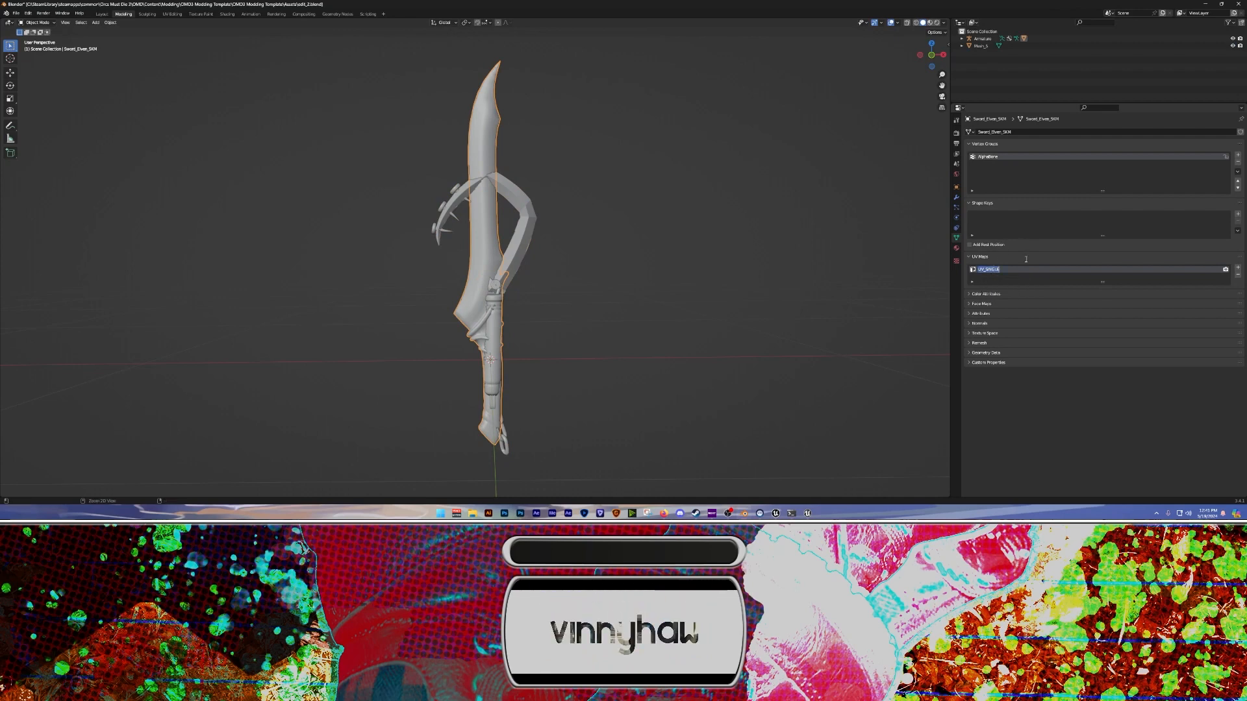
pyautogui.click(834, 255)
pyautogui.click(625, 252)
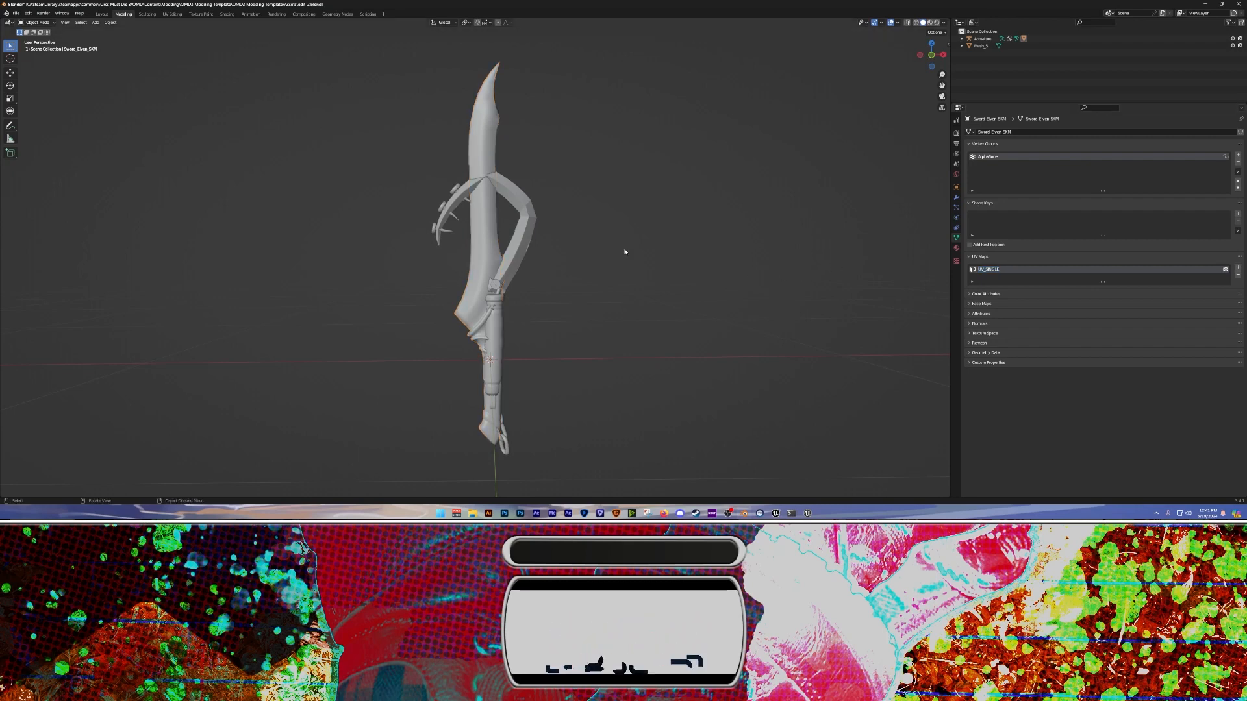
pyautogui.click(531, 211)
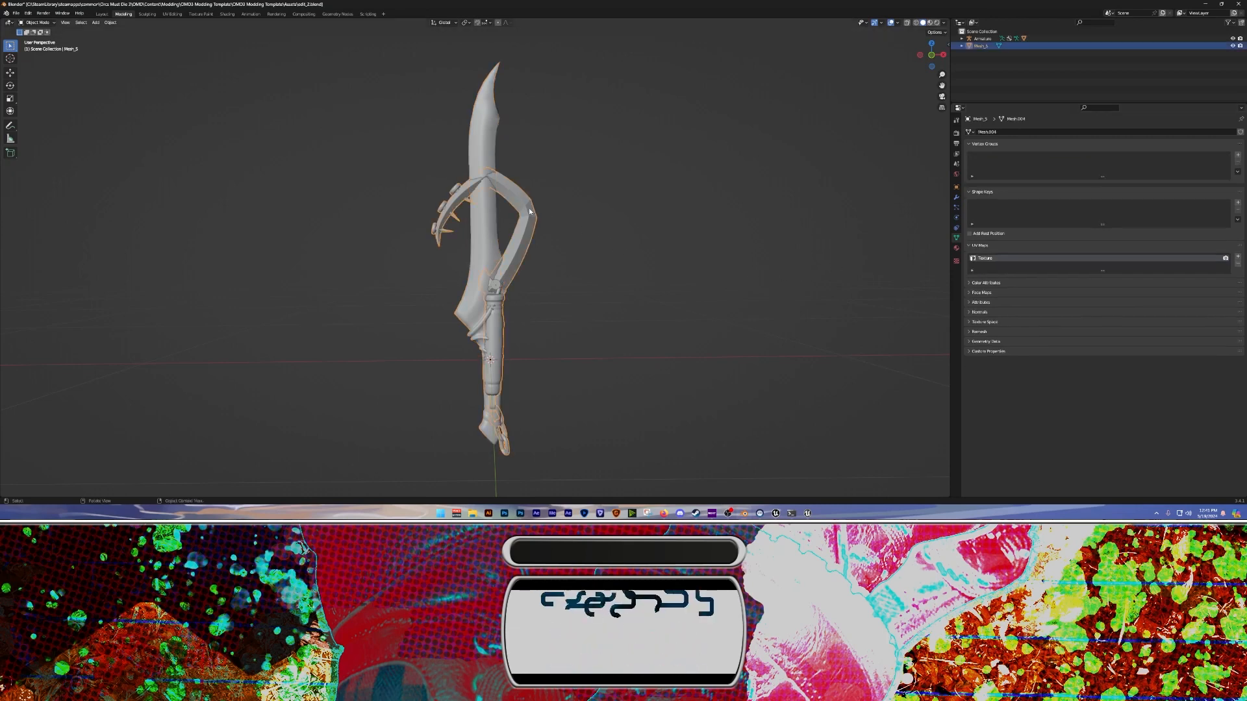
pyautogui.doubleClick(990, 255)
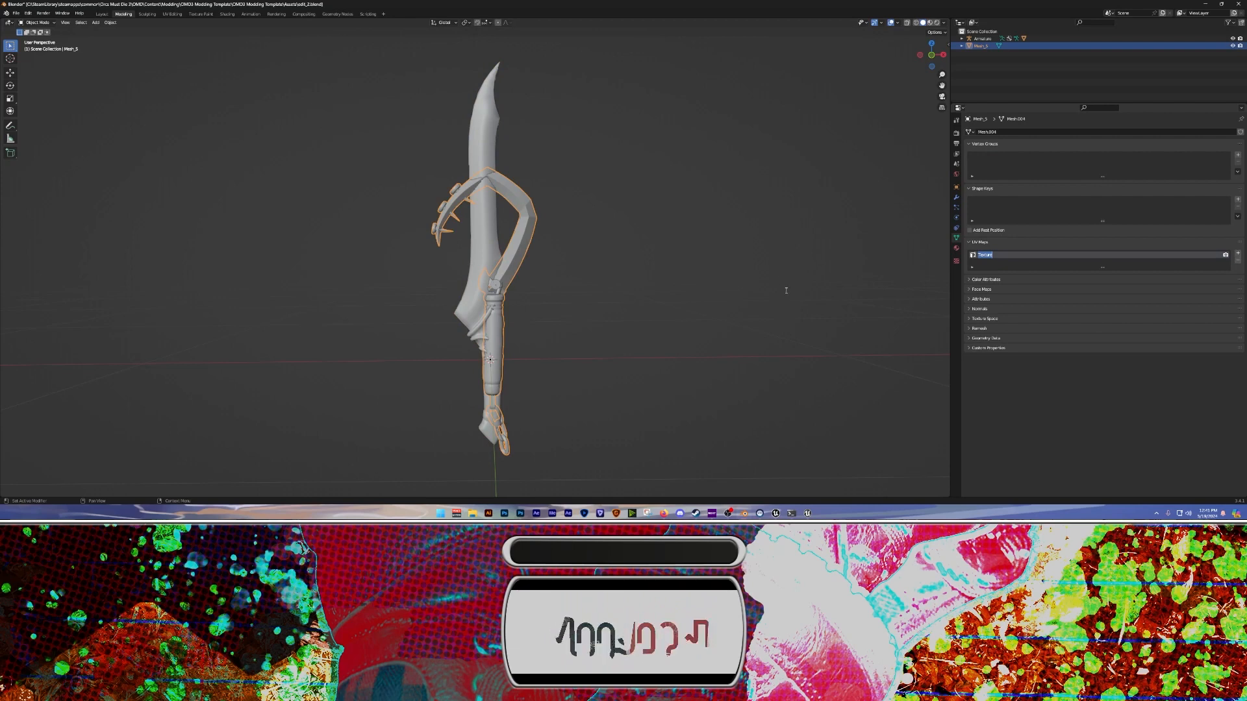
pyautogui.hotkey('ctrl', 'v')
pyautogui.press('Return')
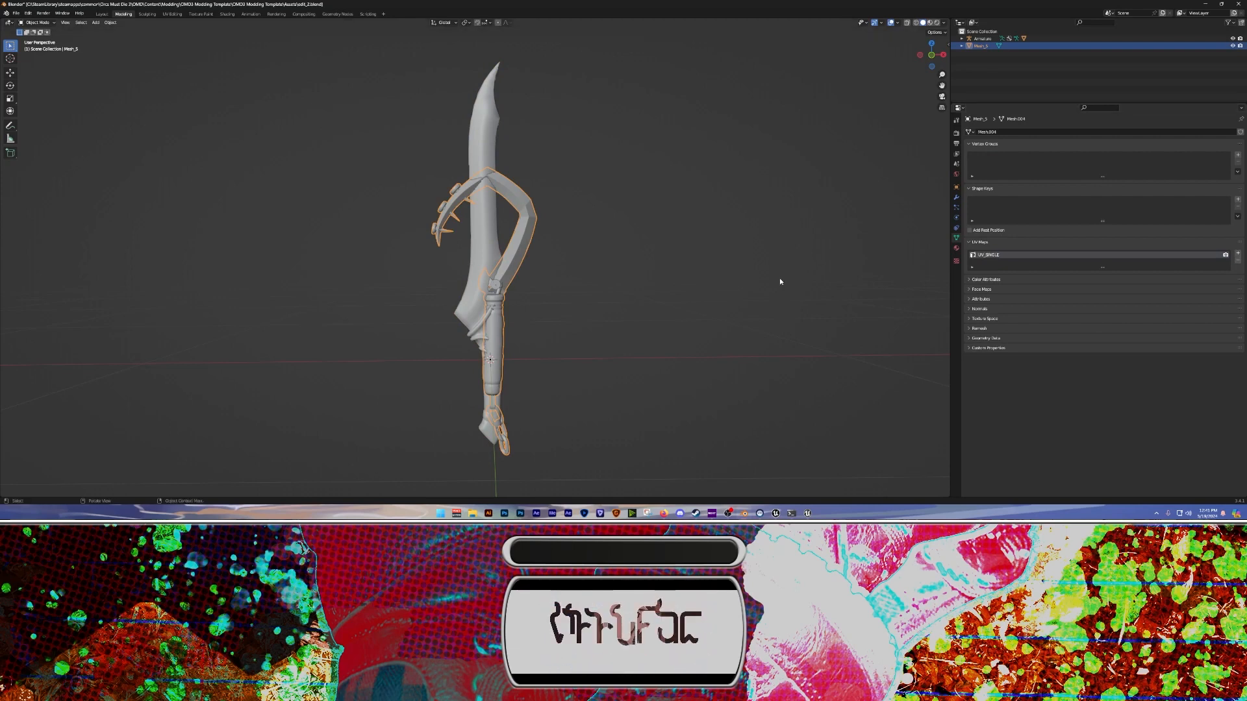
# Compare the UV map names of both sword meshes and expand the armature and hook-shaped mesh hierarchies in the outliner
pyautogui.click(494, 151)
pyautogui.click(485, 172)
pyautogui.click(511, 192)
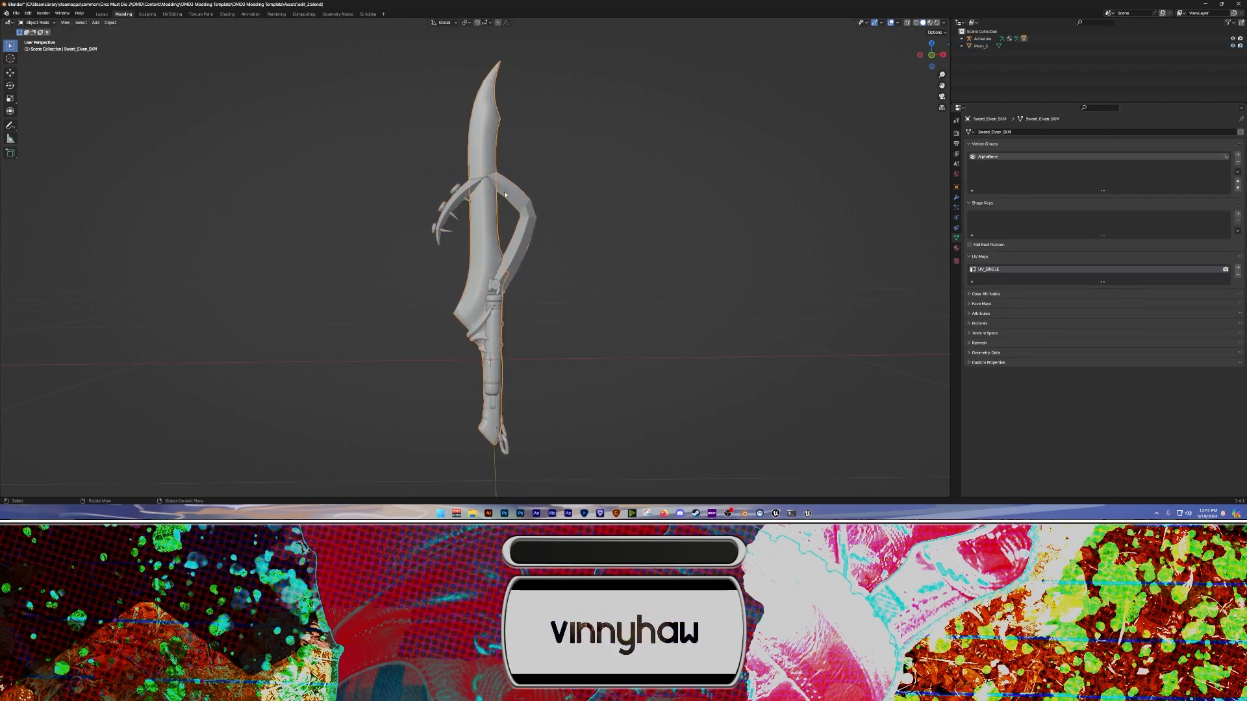
pyautogui.click(511, 191)
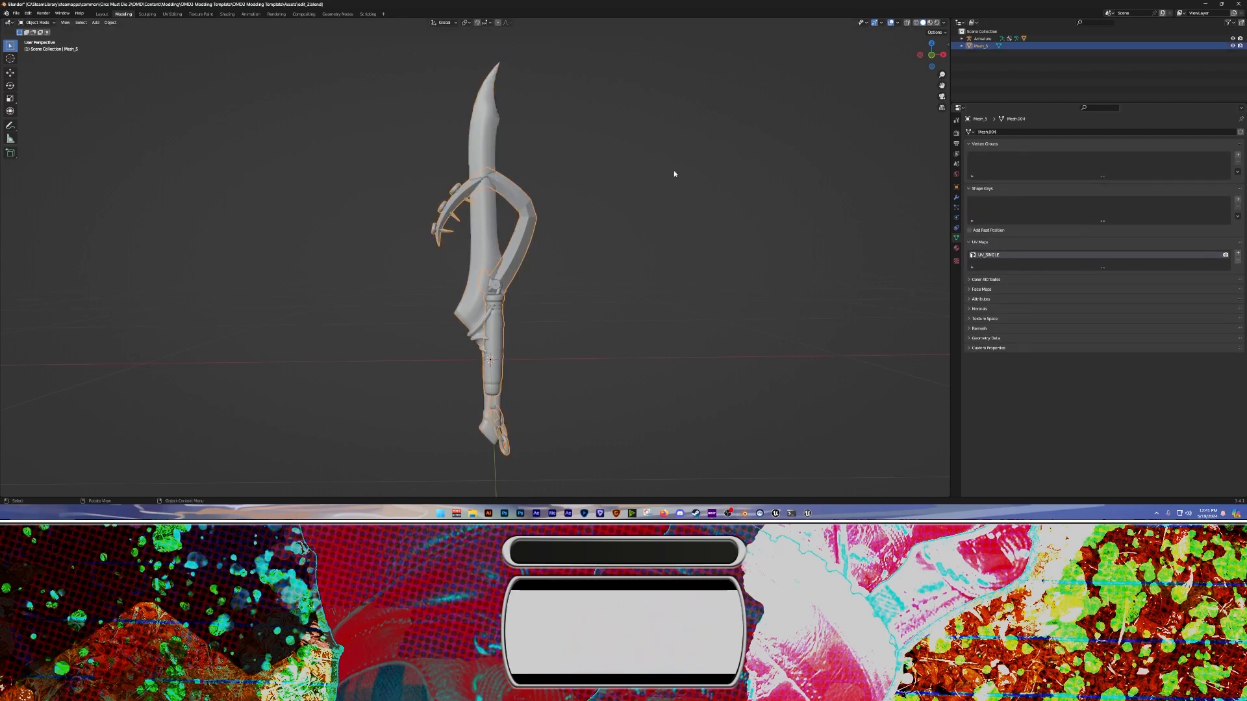
pyautogui.click(961, 45)
pyautogui.click(962, 39)
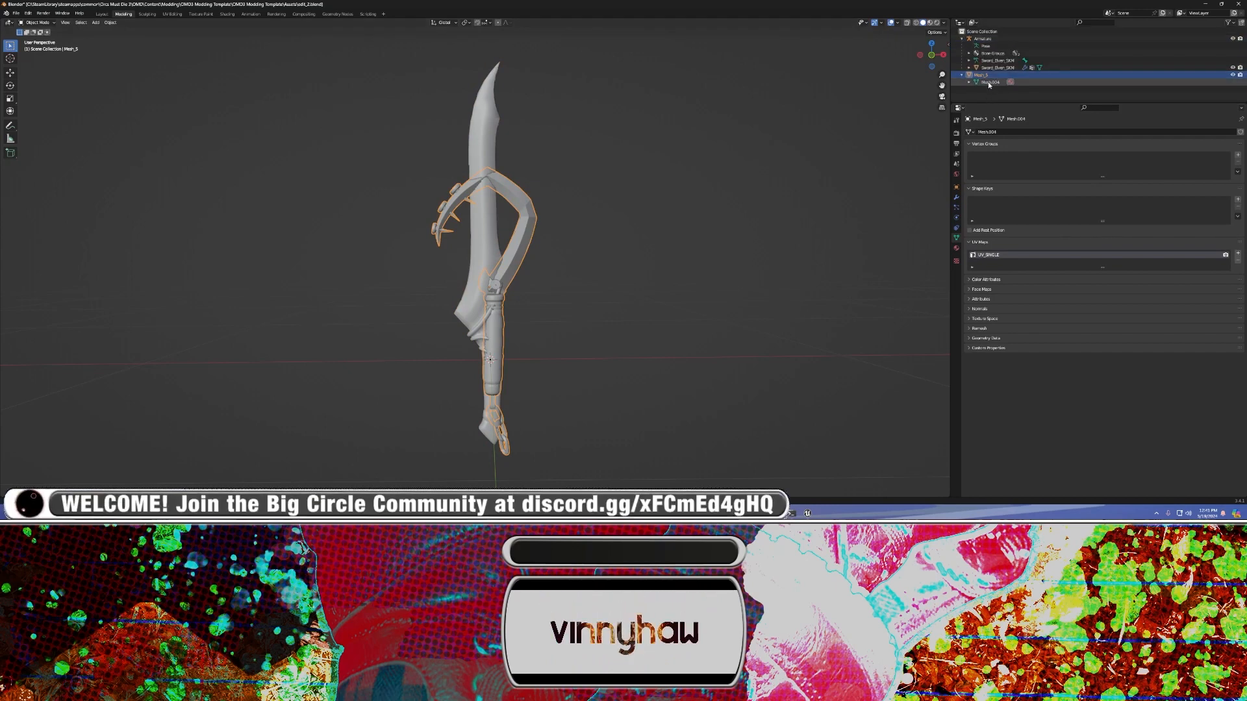
pyautogui.click(819, 123)
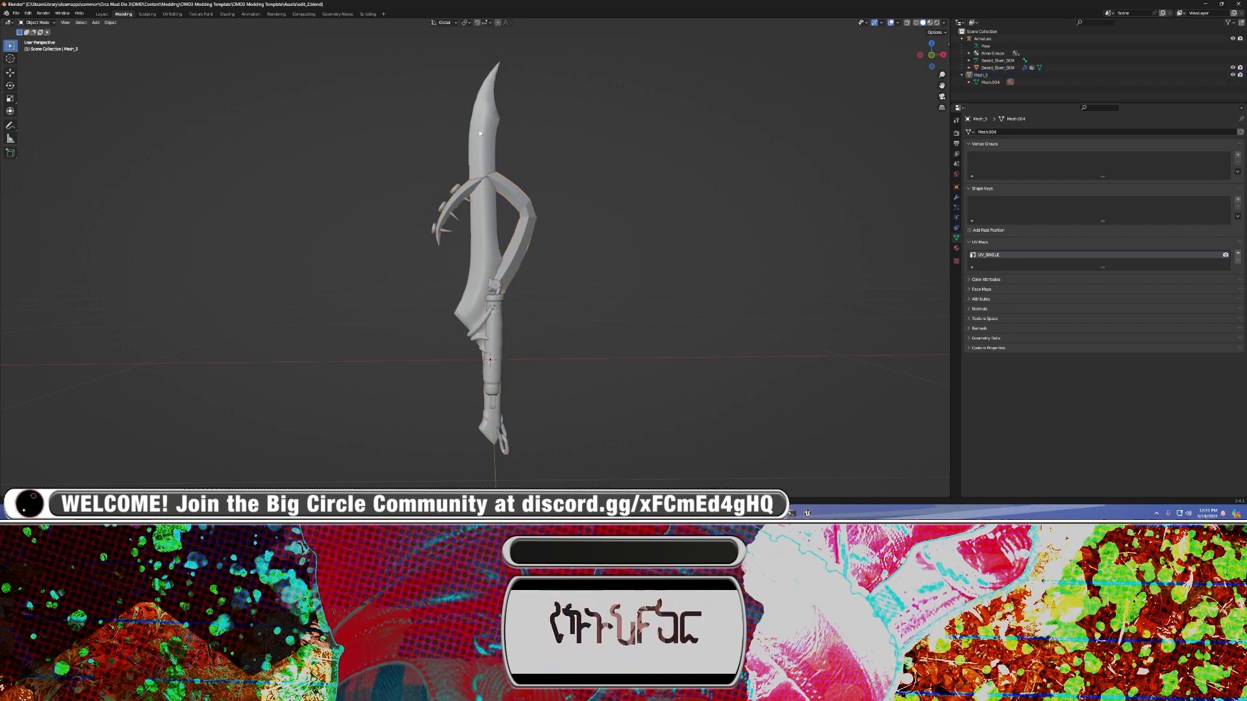
# Save the current file and save a new version of it as edit_4.blend
pyautogui.hotkey('ctrl', 's')
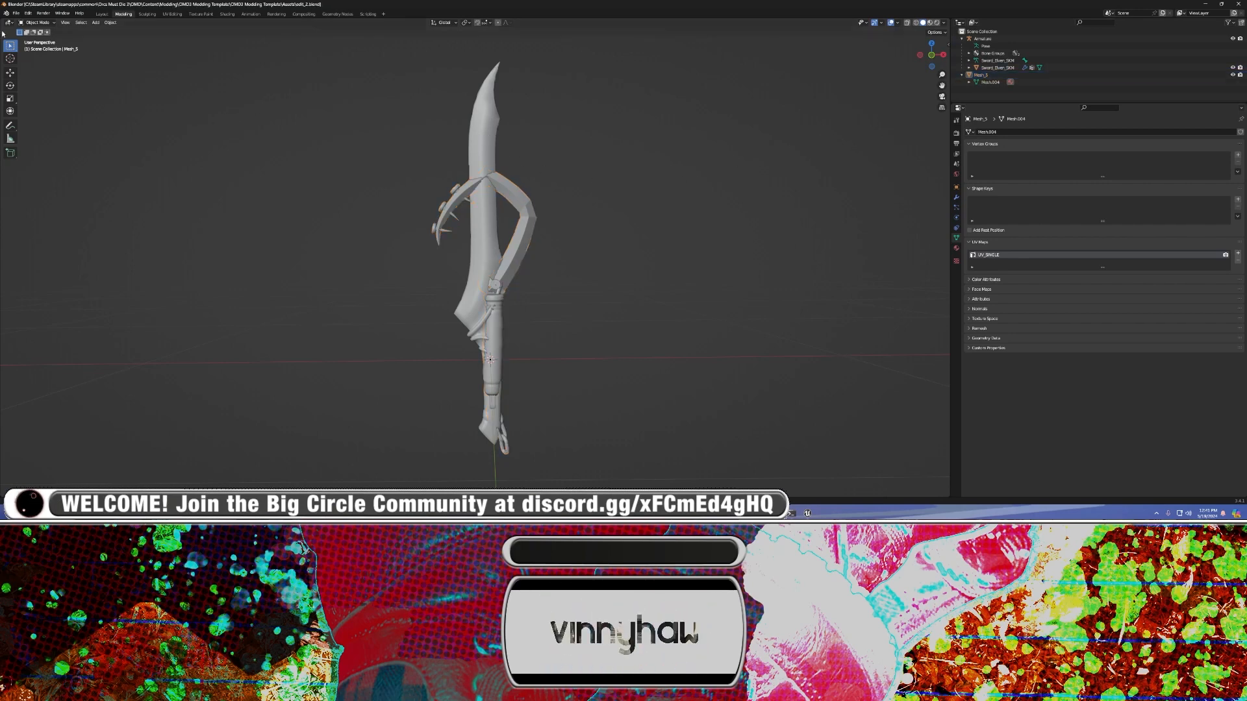
pyautogui.click(16, 14)
pyautogui.click(27, 69)
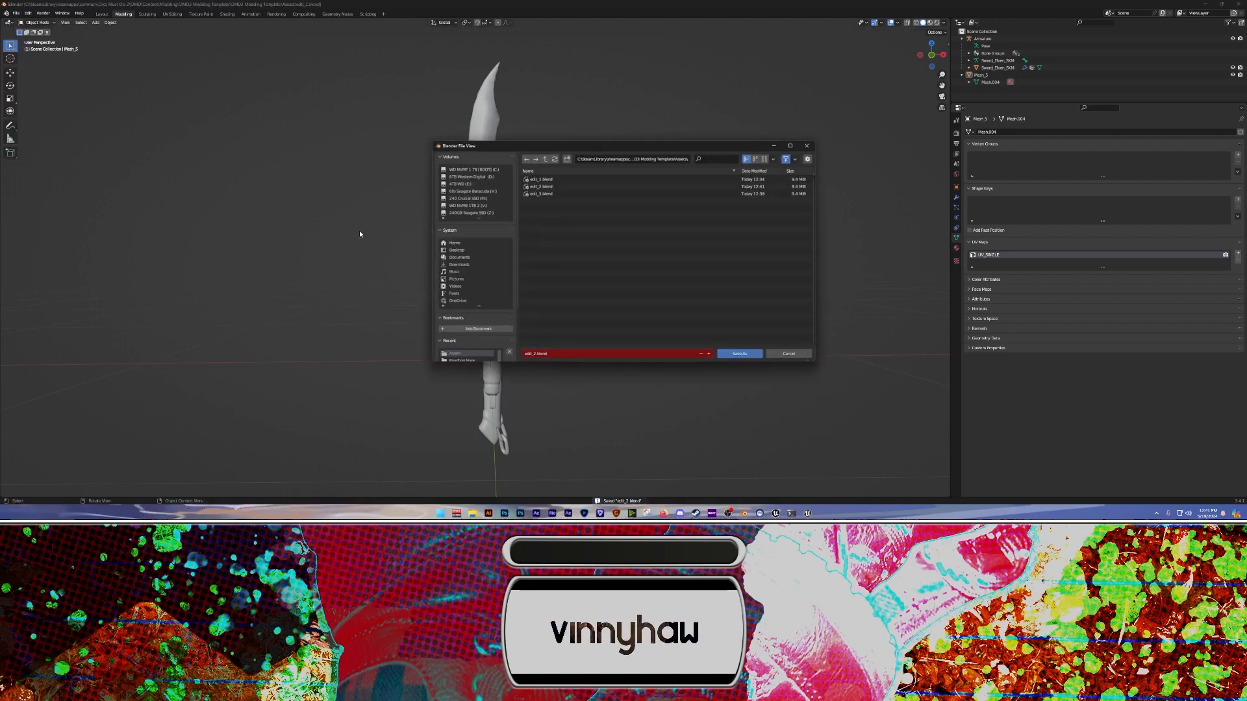
pyautogui.click(563, 357)
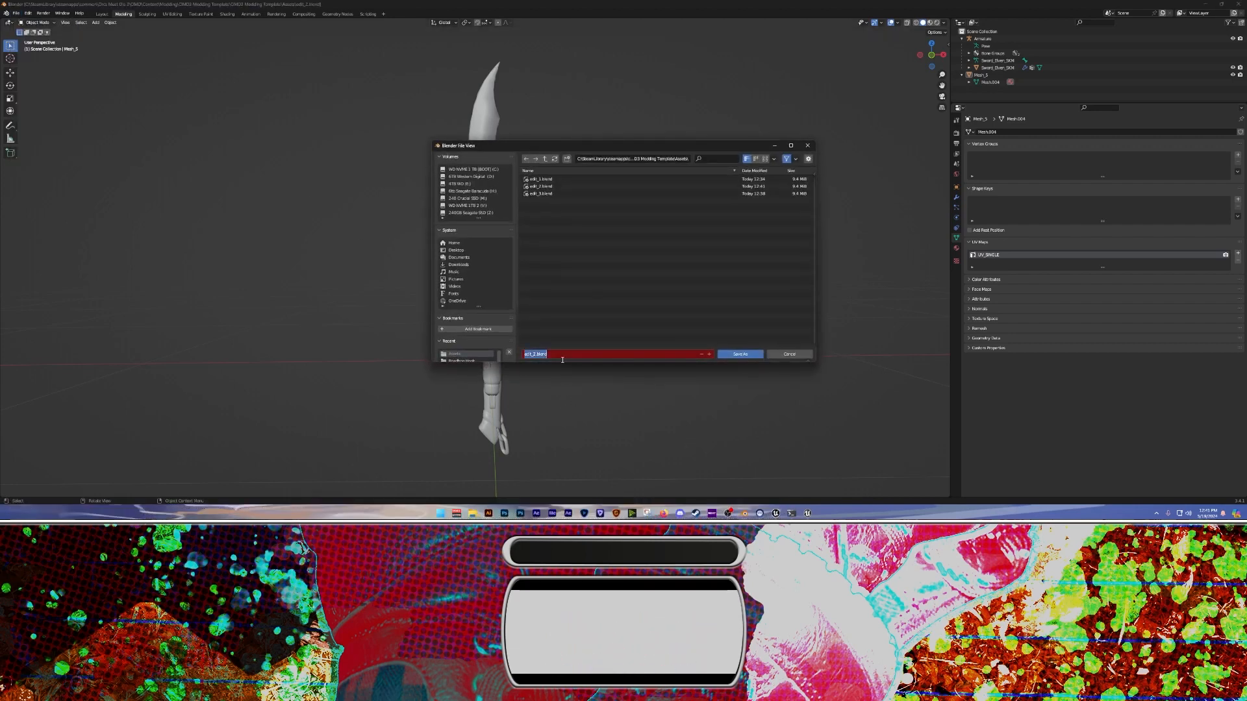
pyautogui.write('edit_4.blend')
pyautogui.press('Return')
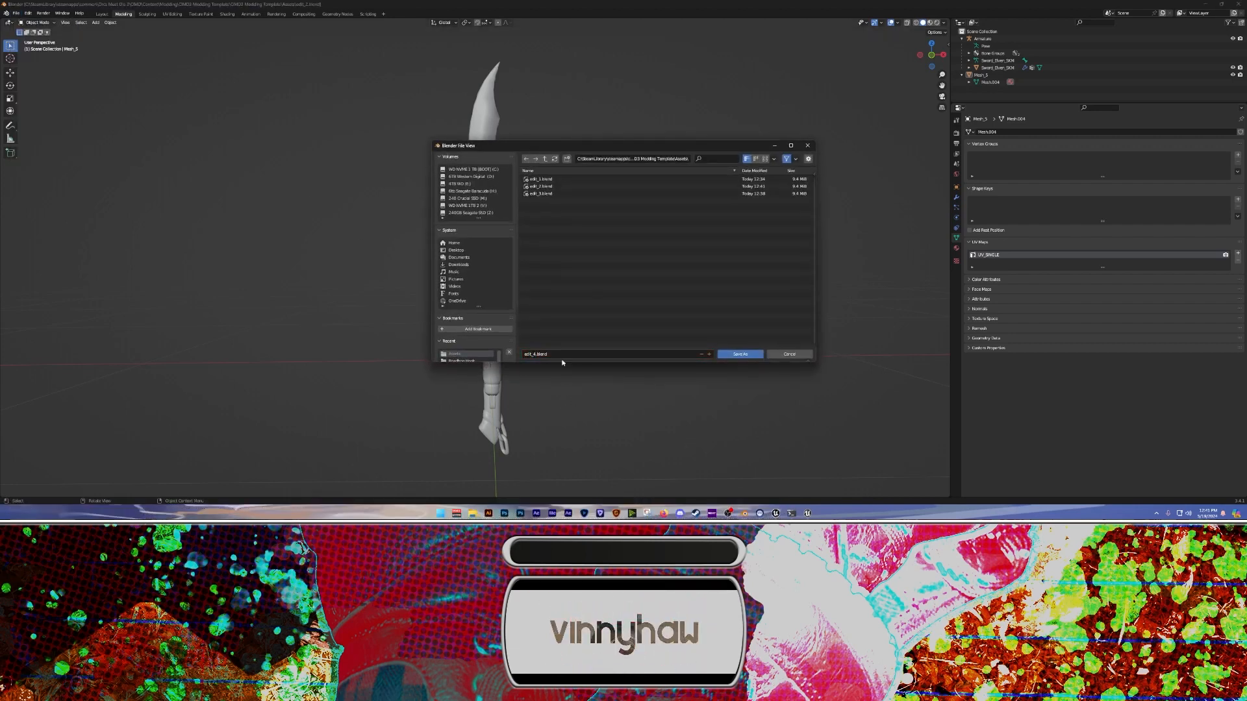
pyautogui.click(743, 355)
# Select the faces at the blade tip of the original sword mesh in Edit Mode and hide them
pyautogui.moveTo(634, 310); pyautogui.dragTo(612, 279, button='middle')
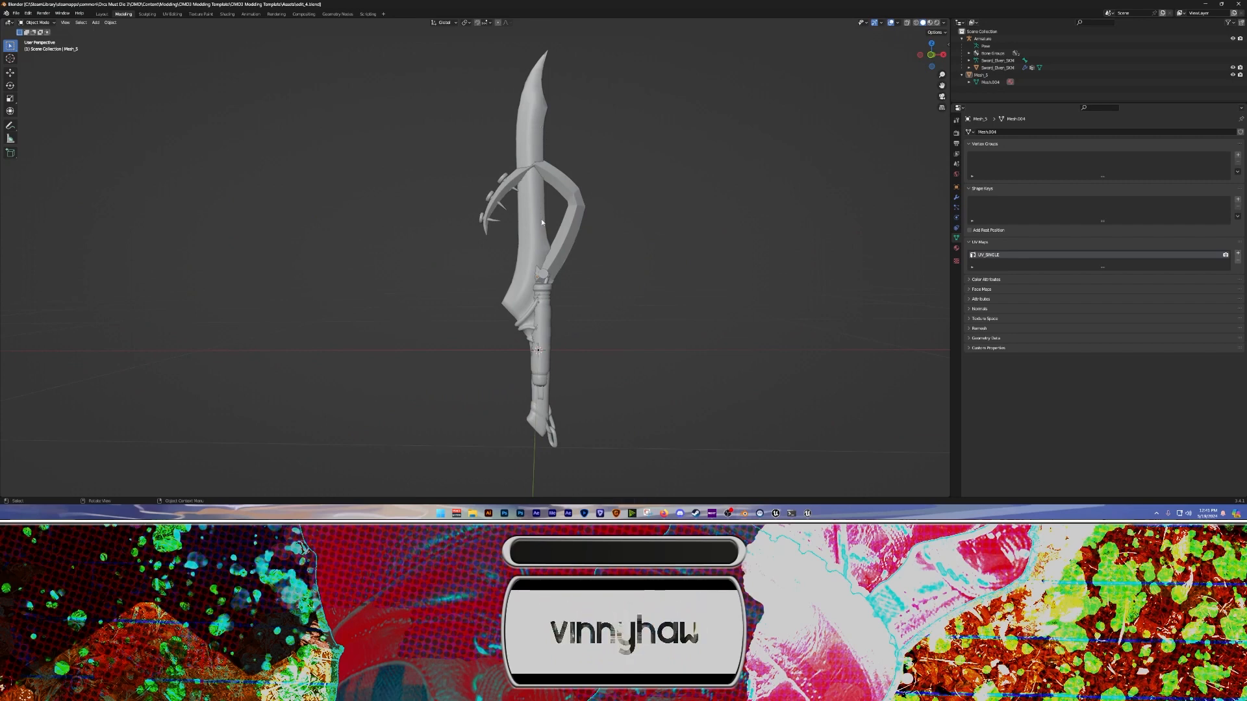
pyautogui.moveTo(597, 269)
pyautogui.mouseDown(button='middle')
pyautogui.moveTo(712, 272)
pyautogui.moveTo(611, 282)
pyautogui.mouseUp(button='middle')
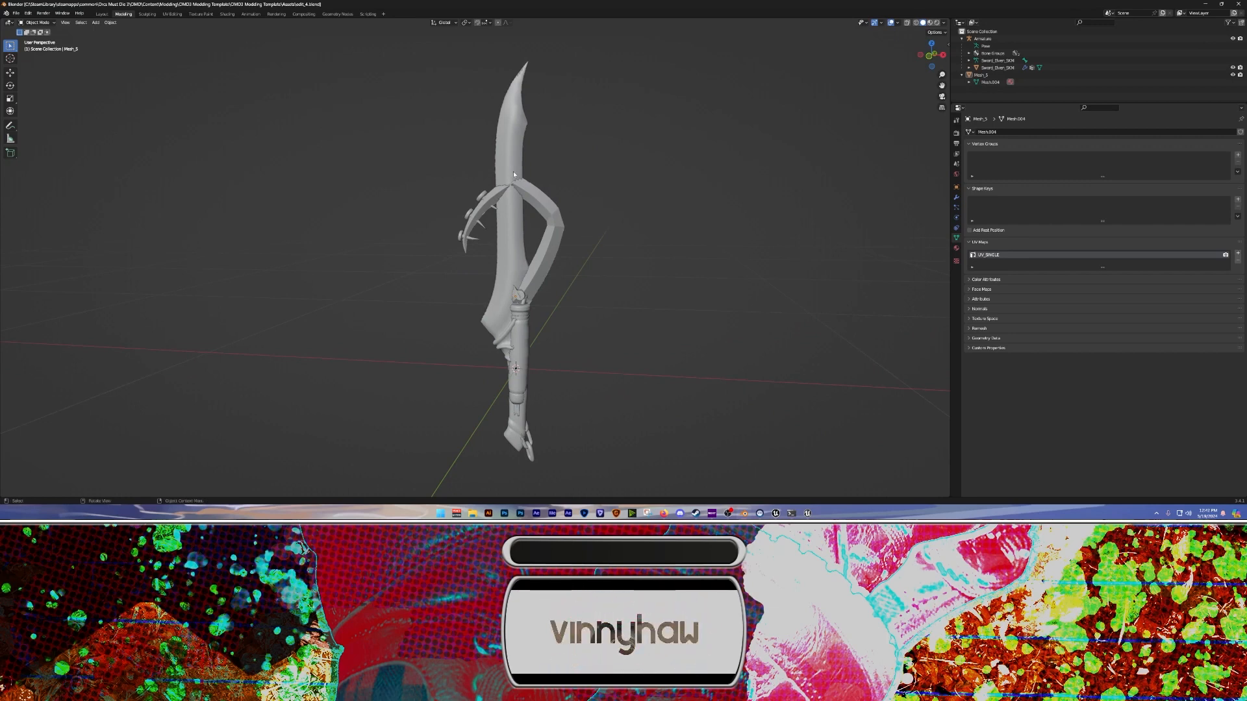
pyautogui.click(513, 120)
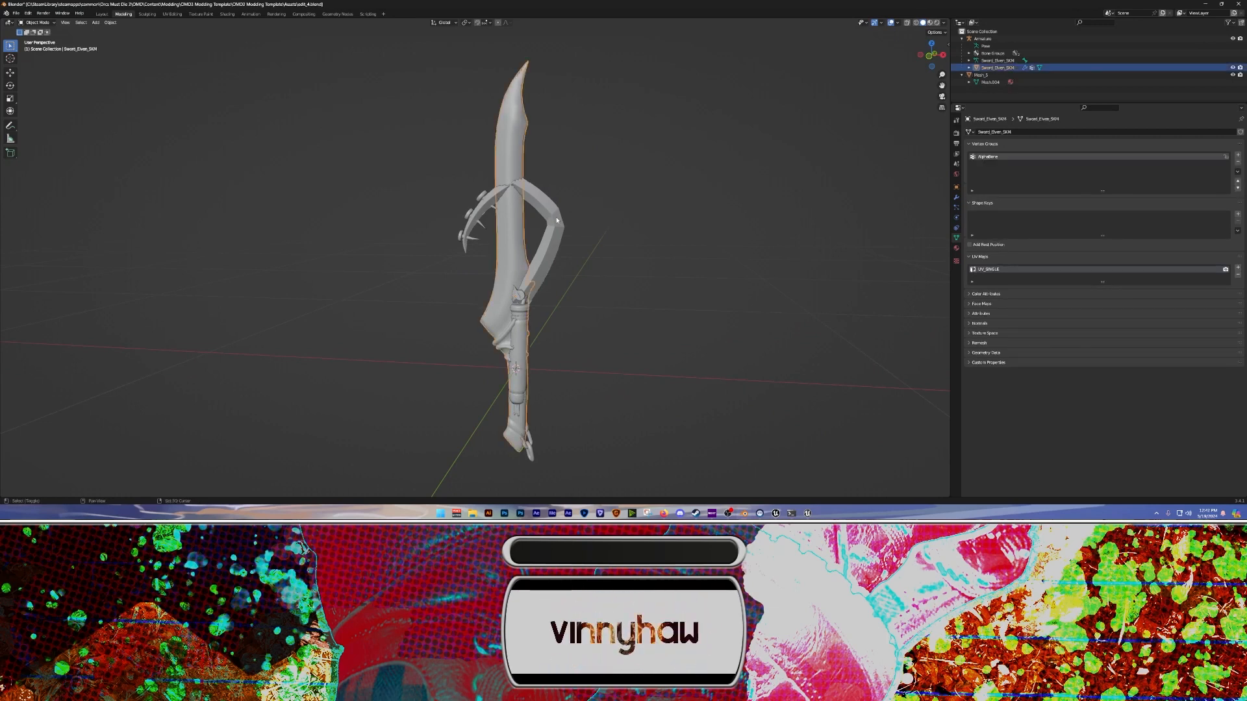
pyautogui.moveTo(556, 188); pyautogui.dragTo(569, 246, button='middle')
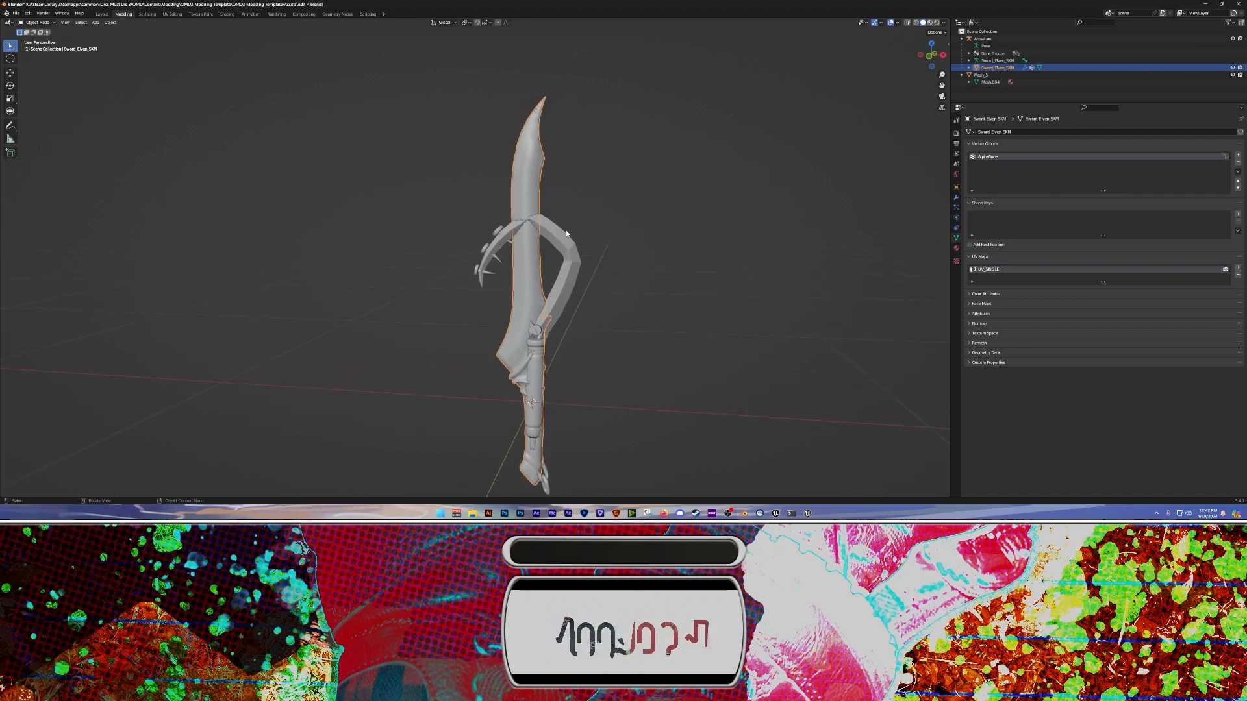
pyautogui.press('Tab')
pyautogui.moveTo(524, 120); pyautogui.dragTo(524, 145, button='middle')
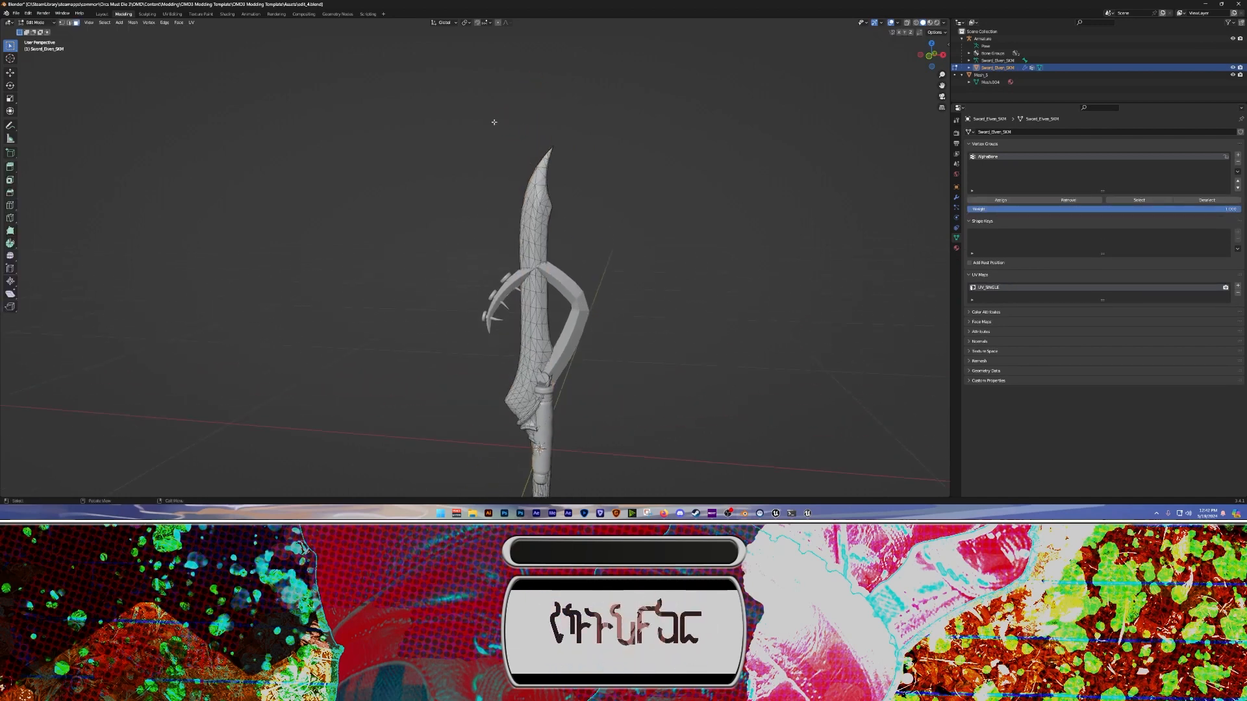
pyautogui.moveTo(492, 121); pyautogui.dragTo(577, 182)
pyautogui.moveTo(571, 267); pyautogui.dragTo(498, 152, button='middle')
pyautogui.scroll(5, 460, 176)
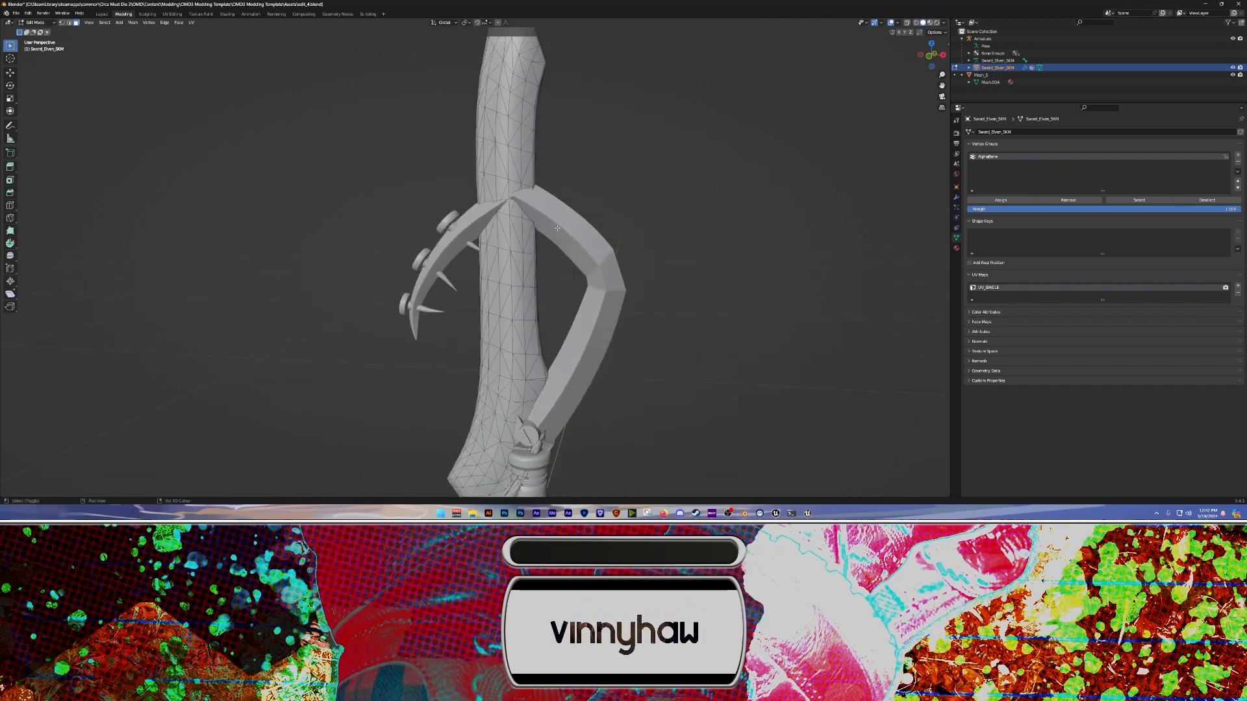
pyautogui.moveTo(522, 230); pyautogui.dragTo(534, 227, button='middle')
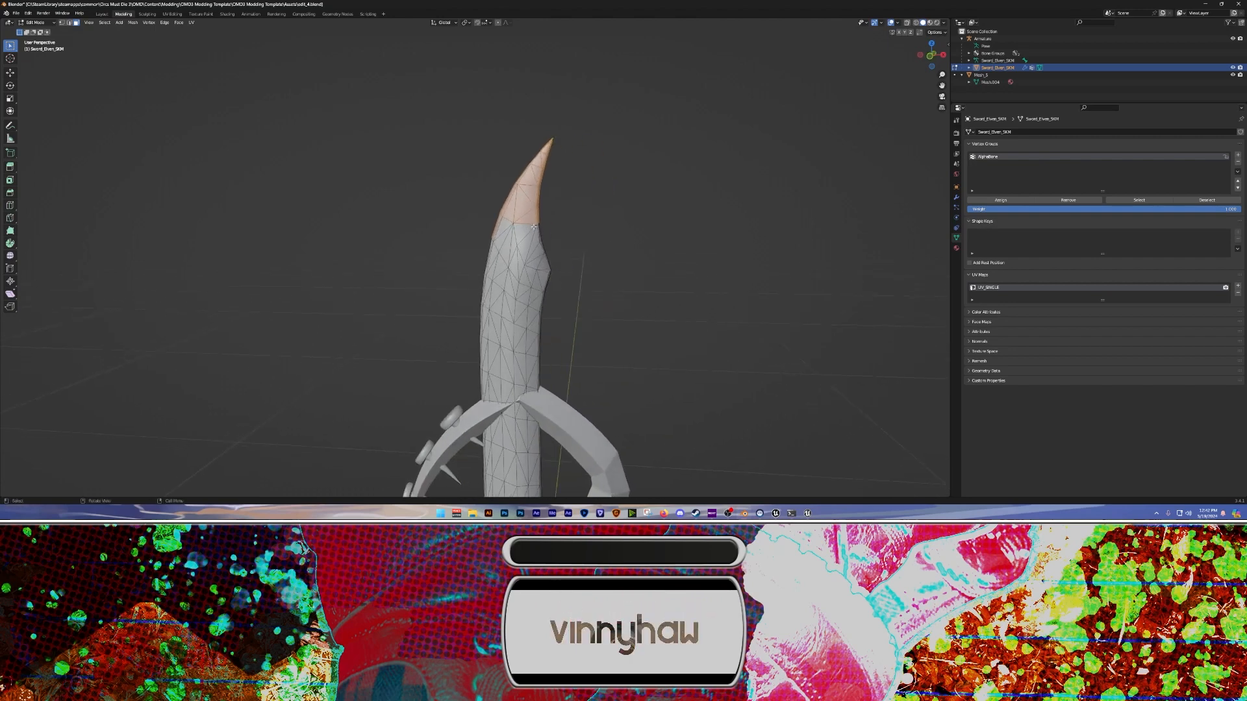
pyautogui.press('h')
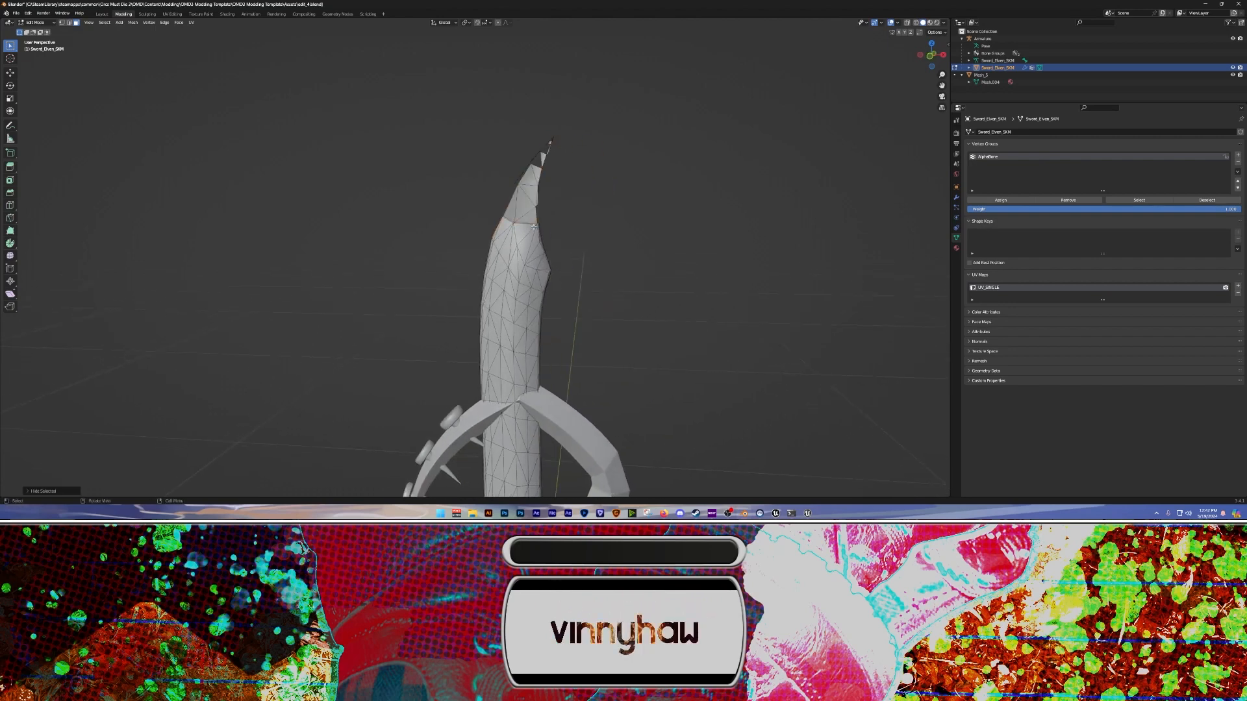
# Select all the unhidden geometry of the original sword through X-ray and delete it
pyautogui.scroll(-5, 534, 227)
pyautogui.moveTo(534, 227); pyautogui.dragTo(546, 222, button='middle')
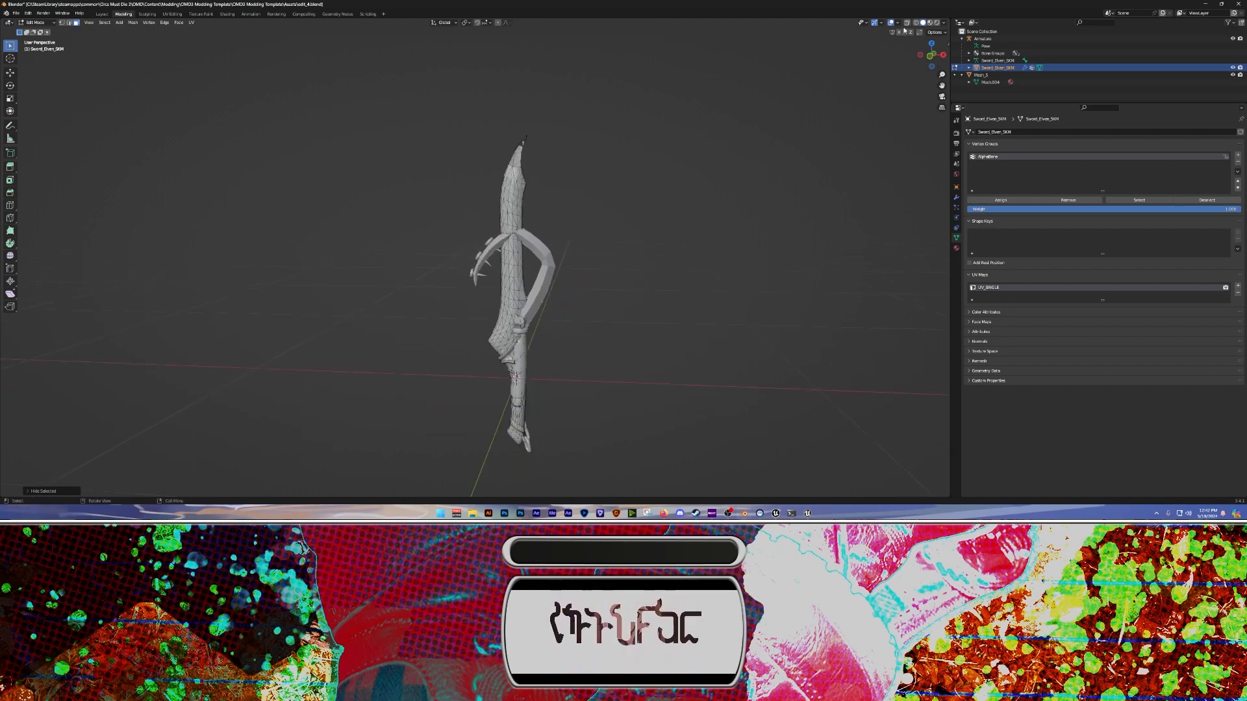
pyautogui.moveTo(405, 93); pyautogui.dragTo(627, 474)
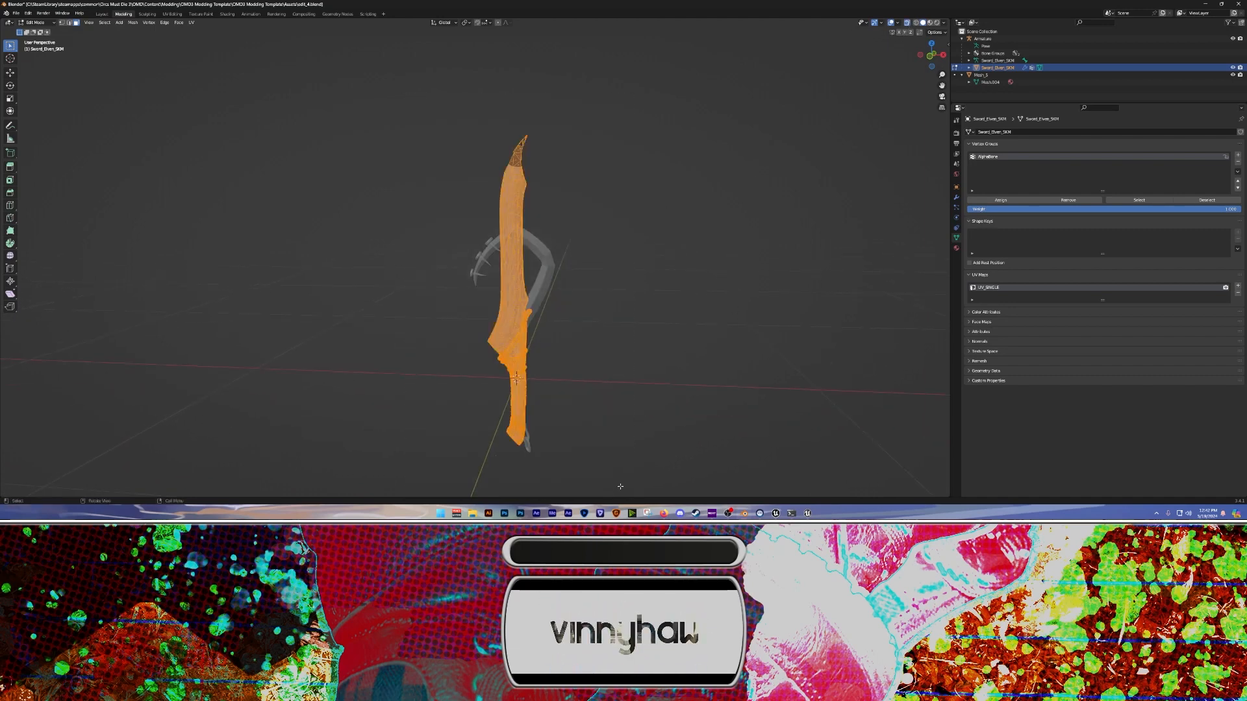
pyautogui.rightClick(509, 193)
pyautogui.click(473, 325)
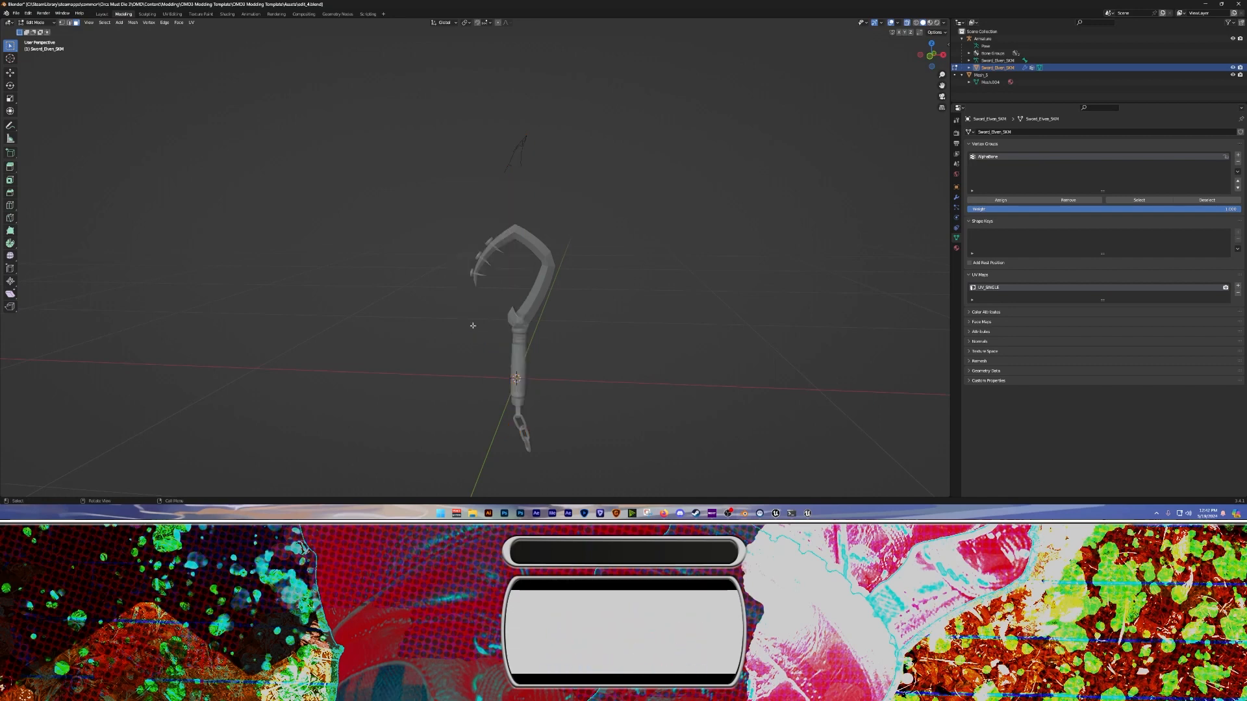
pyautogui.click(907, 22)
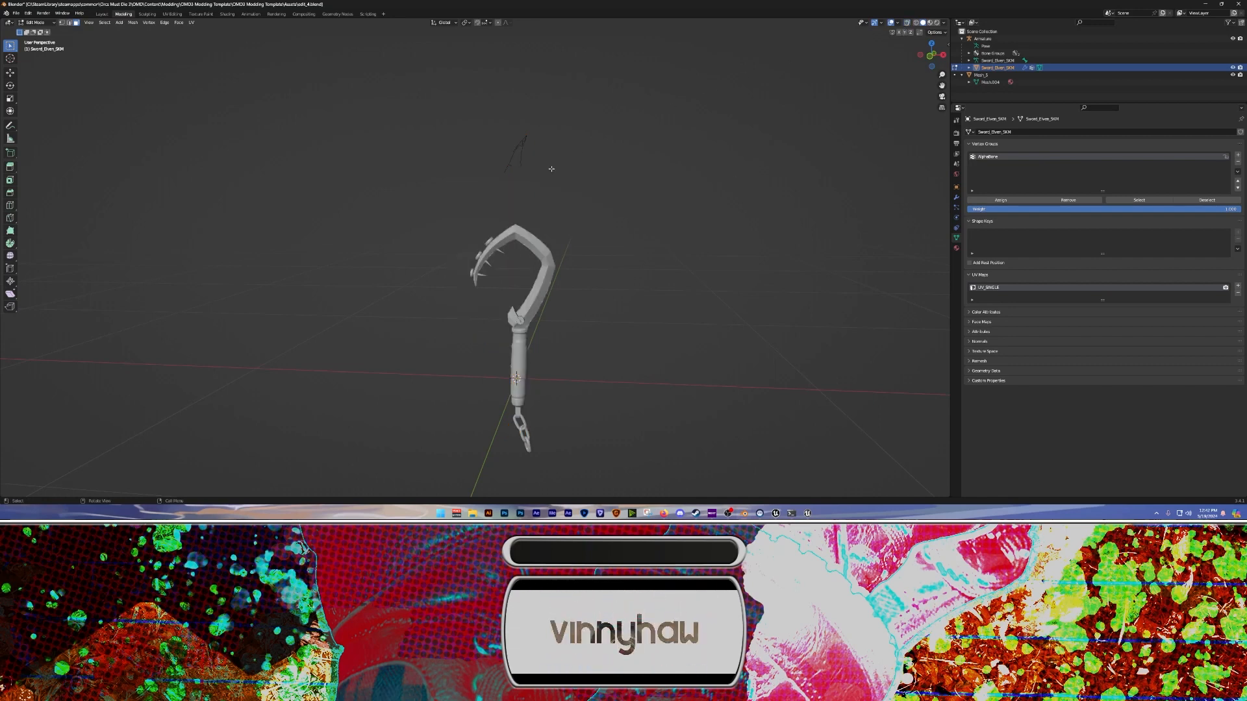
# Reveal the hidden blade tip, return to Object Mode and deselect everything
pyautogui.hotkey('alt', 'h')
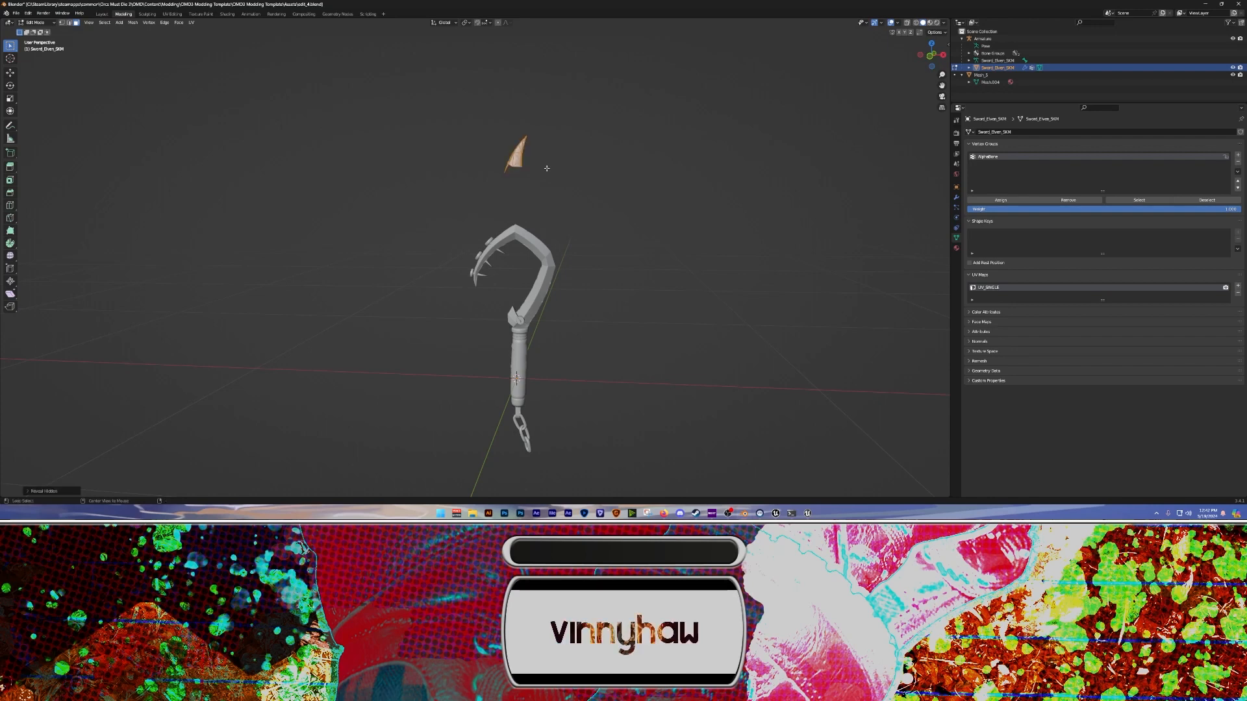
pyautogui.moveTo(547, 168); pyautogui.dragTo(577, 174, button='middle')
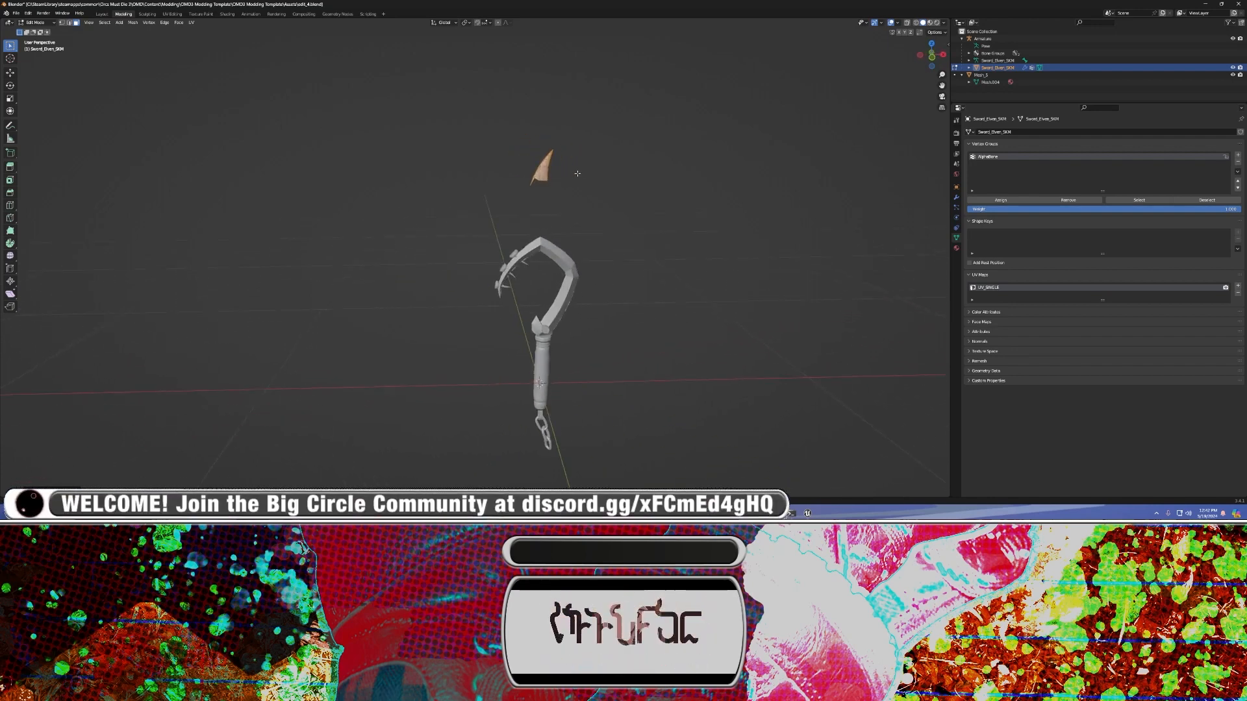
pyautogui.press('Tab')
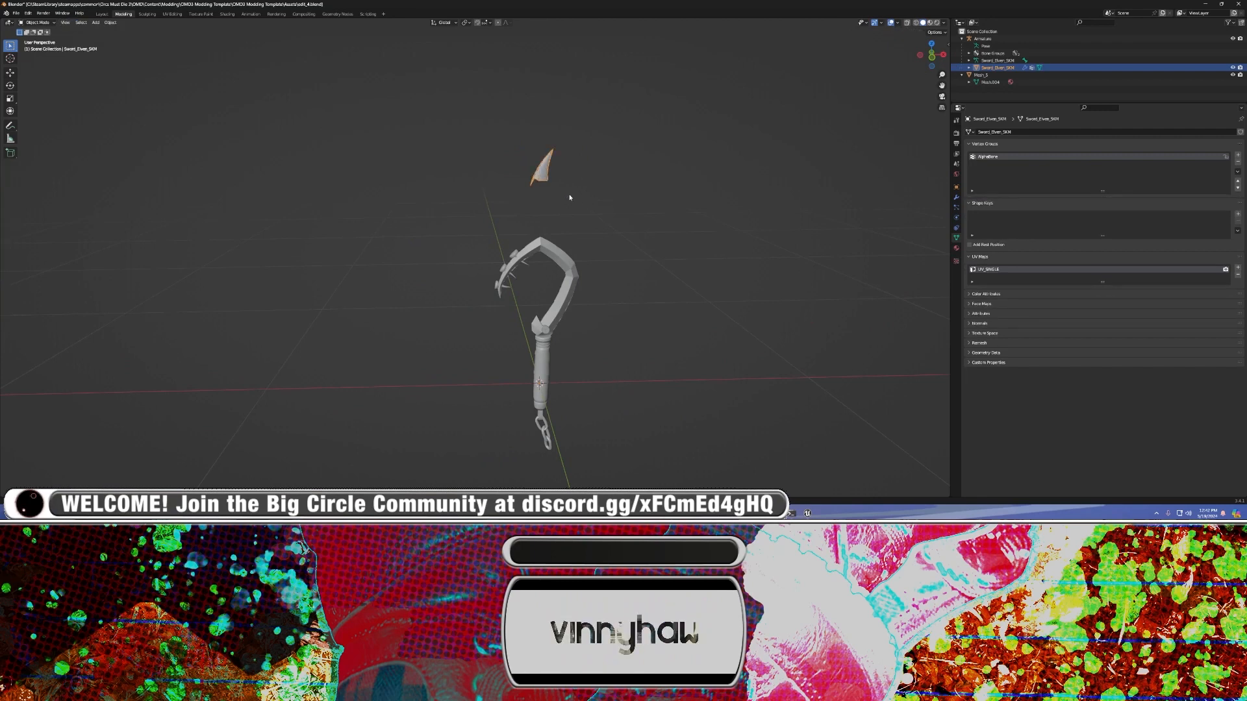
pyautogui.hotkey('alt', 'a')
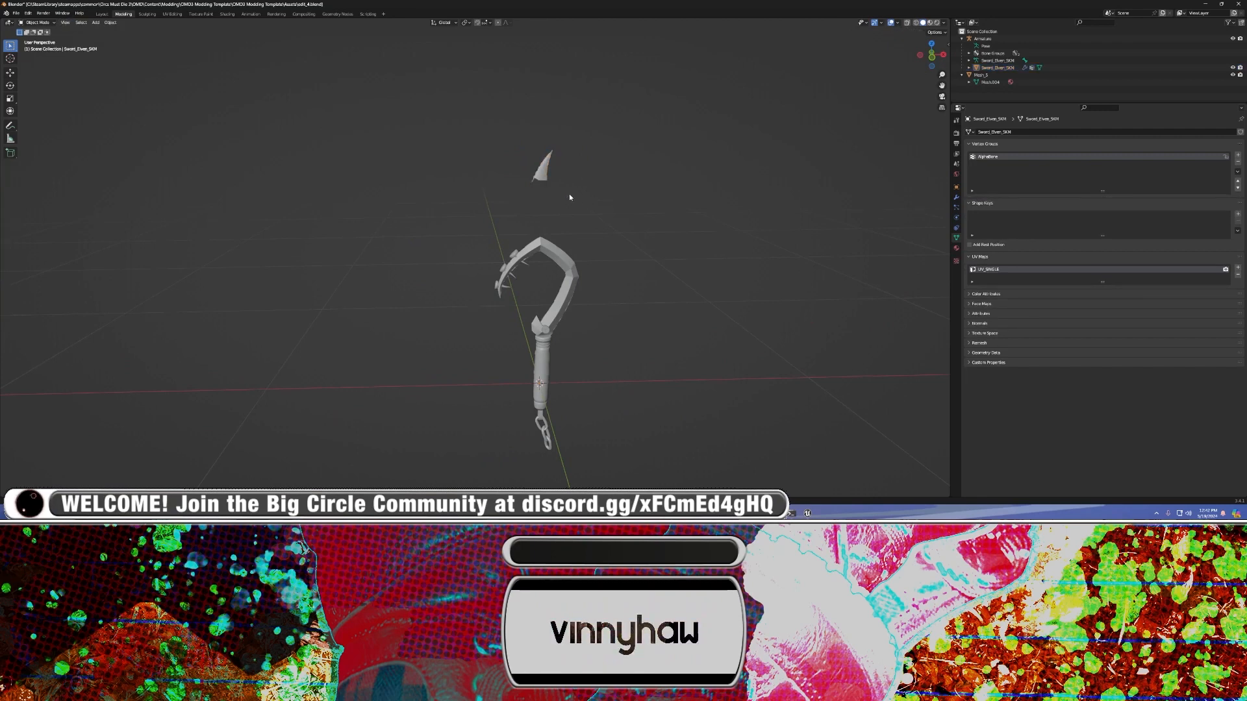
# Join the hook-shaped mesh into the original sword mesh and select the combined object
pyautogui.click(540, 248)
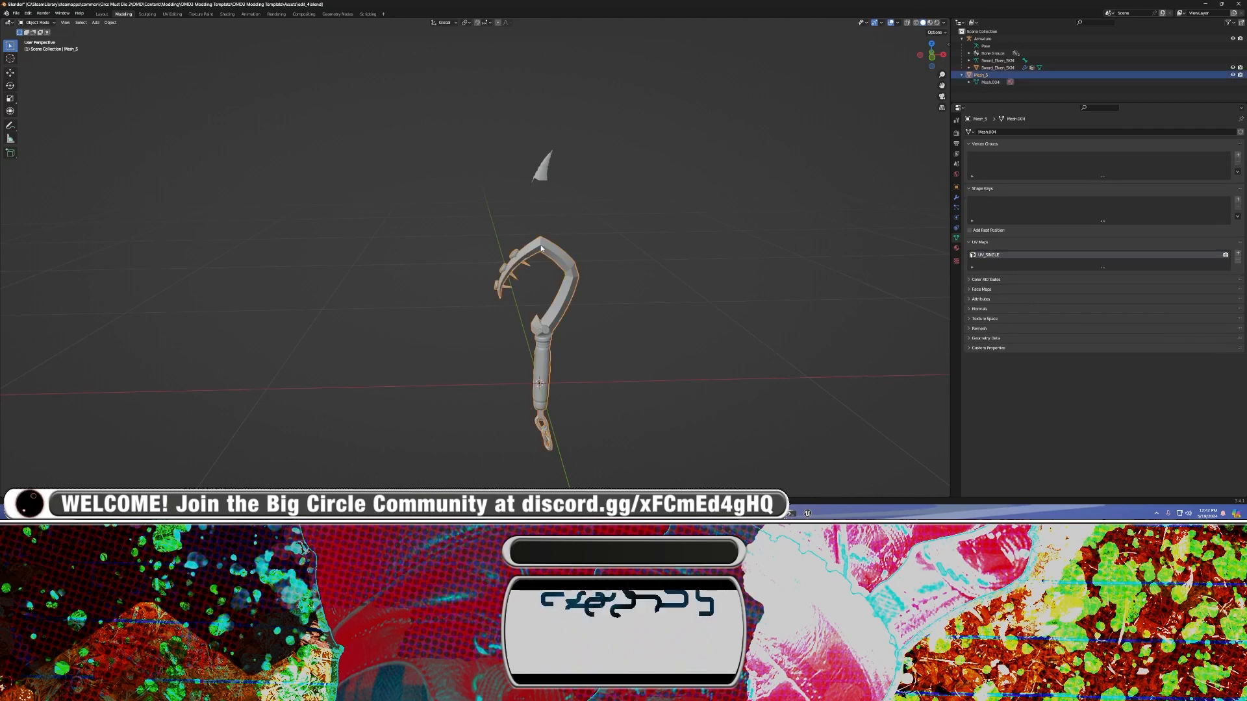
pyautogui.keyDown('shift'); pyautogui.click(540, 170); pyautogui.keyUp('shift')
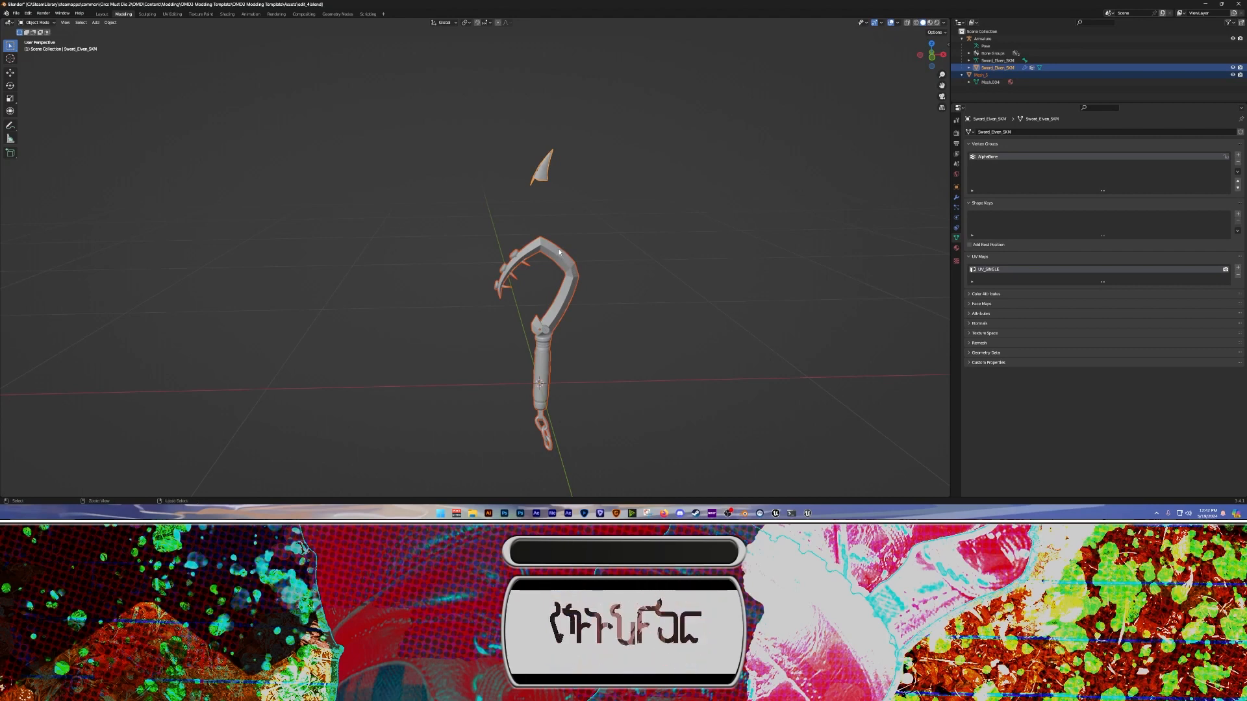
pyautogui.hotkey('ctrl', 'j')
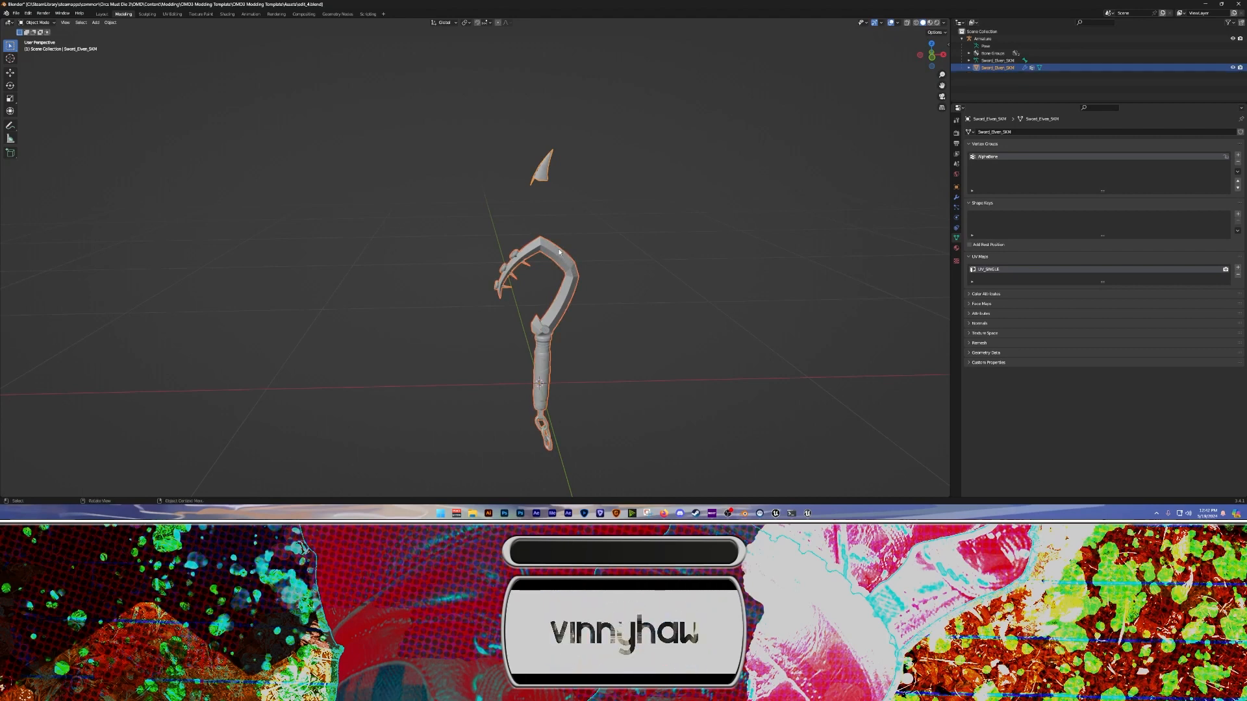
pyautogui.click(661, 211)
pyautogui.click(535, 173)
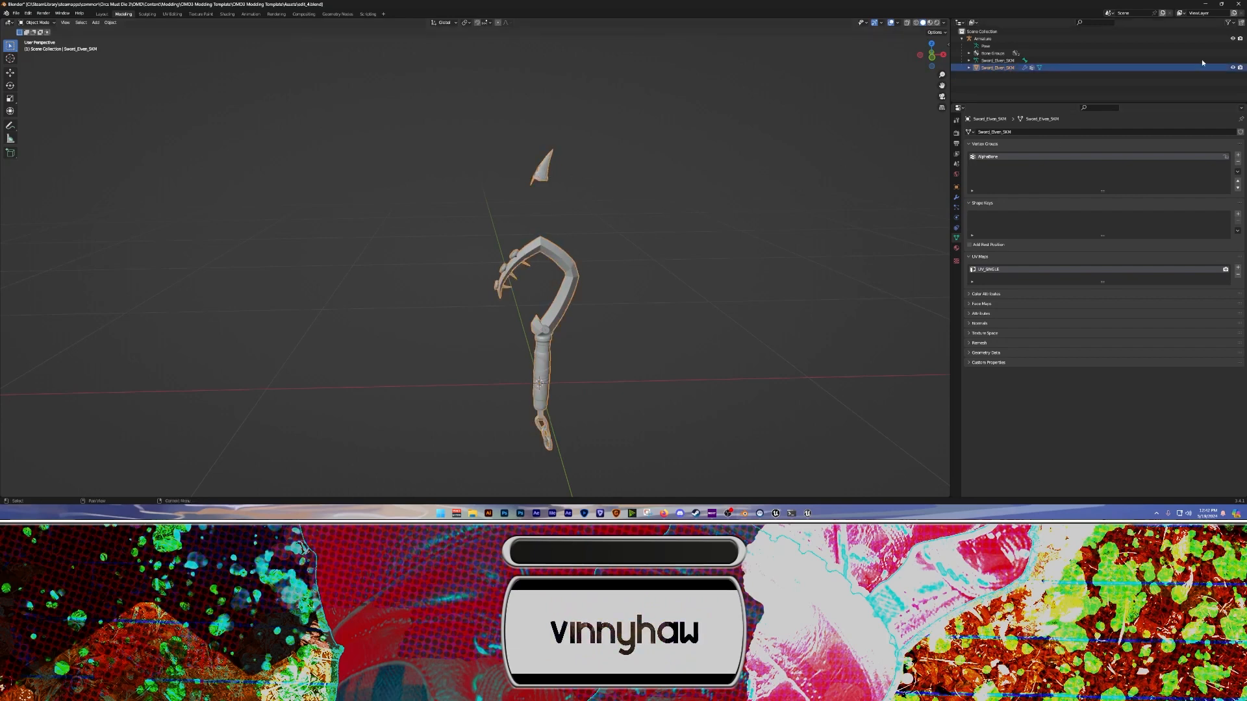
# Undo the join so the hook-shaped mesh and the original blade tip are separate objects
pyautogui.hotkey('ctrl', 'z')
pyautogui.hotkey('ctrl', 'z')
pyautogui.hotkey('ctrl', 'z')
pyautogui.hotkey('ctrl', 'z')
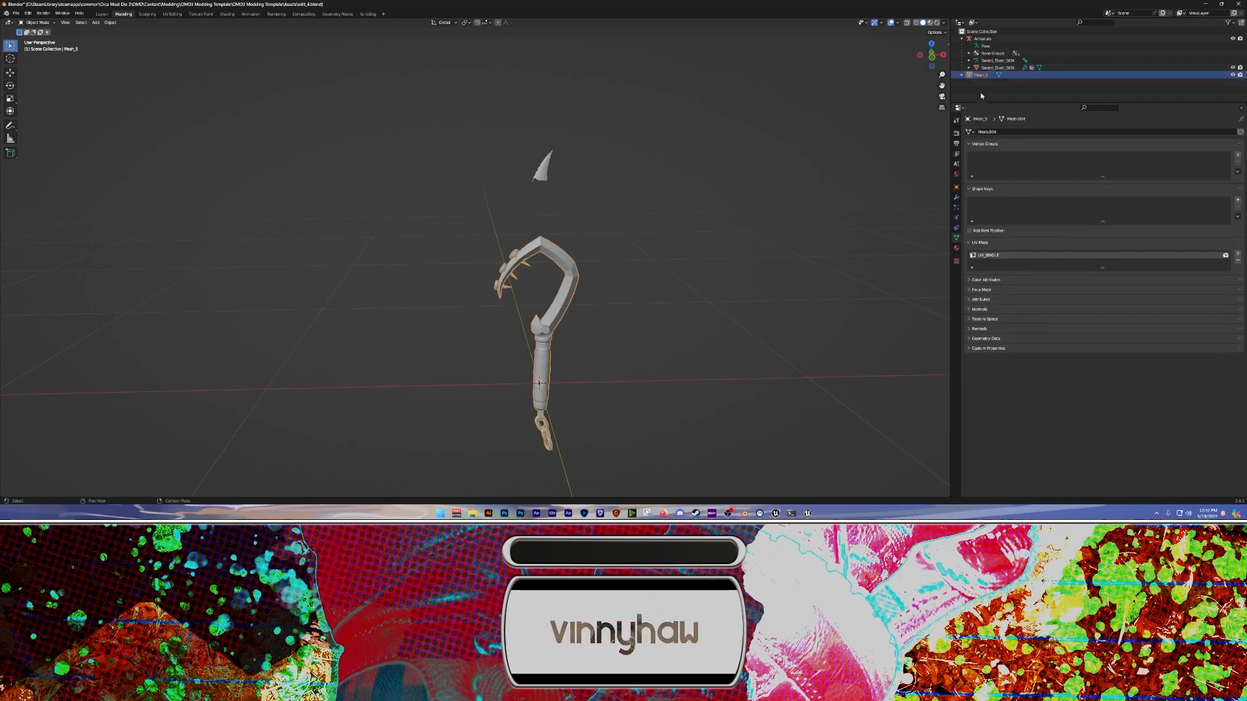
# Join the hook-shaped mesh into the Sword_Elven_SKM object, deselect it and expand the object's contents in the outliner
pyautogui.click(985, 40)
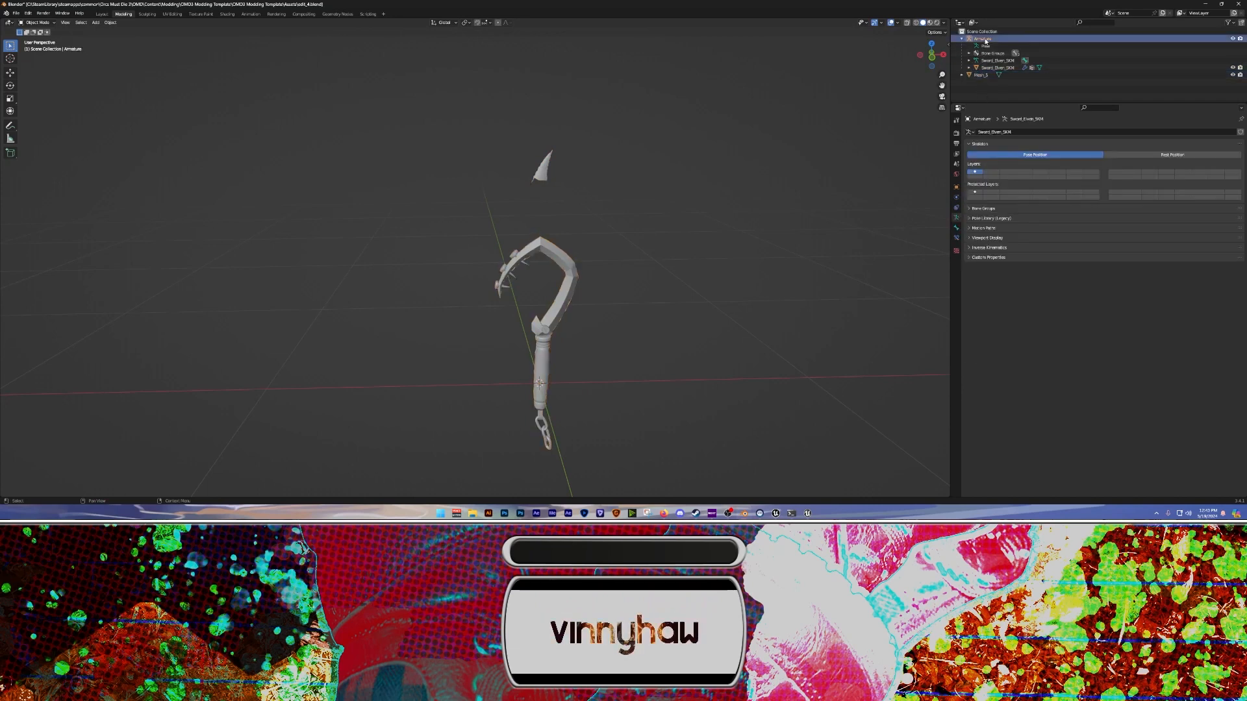
pyautogui.click(990, 67)
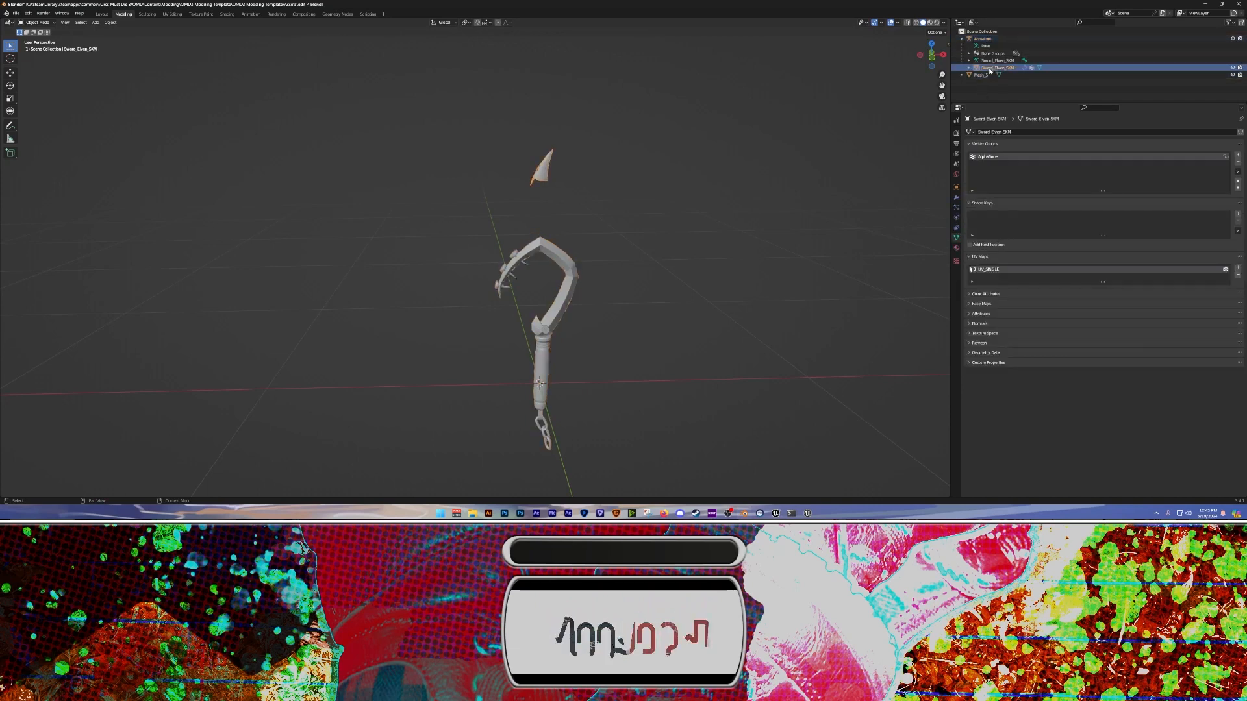
pyautogui.keyDown('shift'); pyautogui.click(539, 174); pyautogui.keyUp('shift')
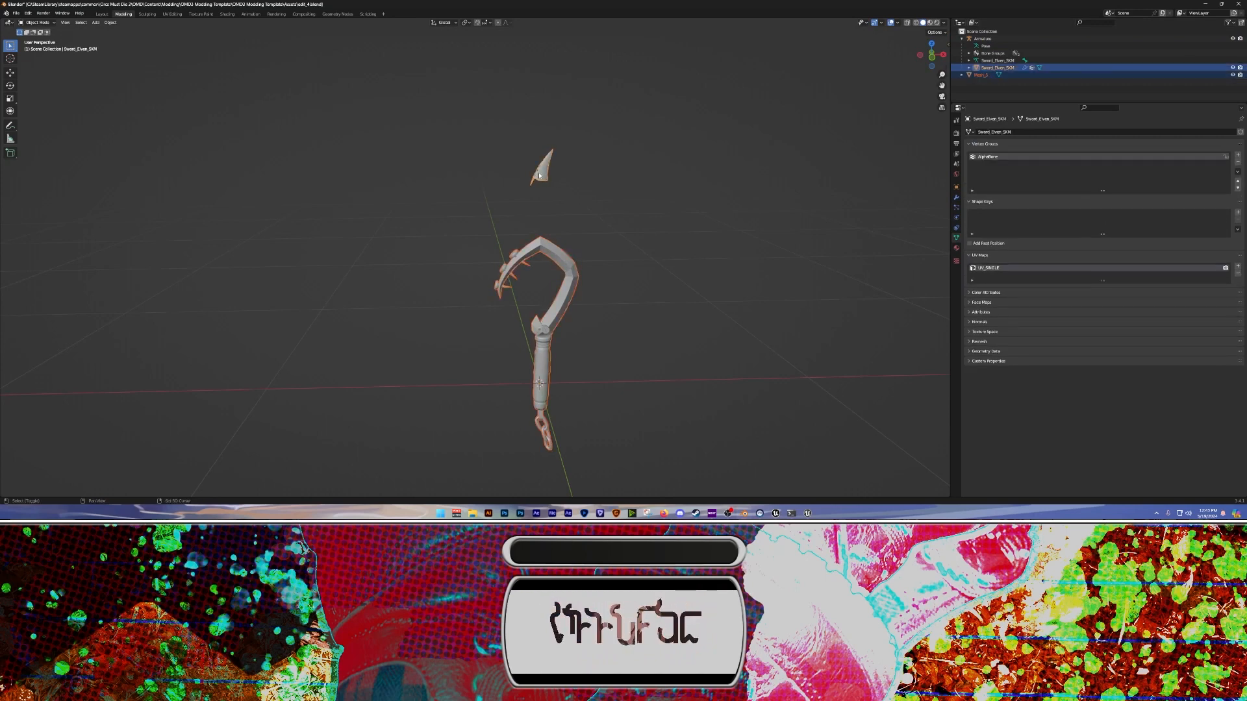
pyautogui.hotkey('ctrl', 'j')
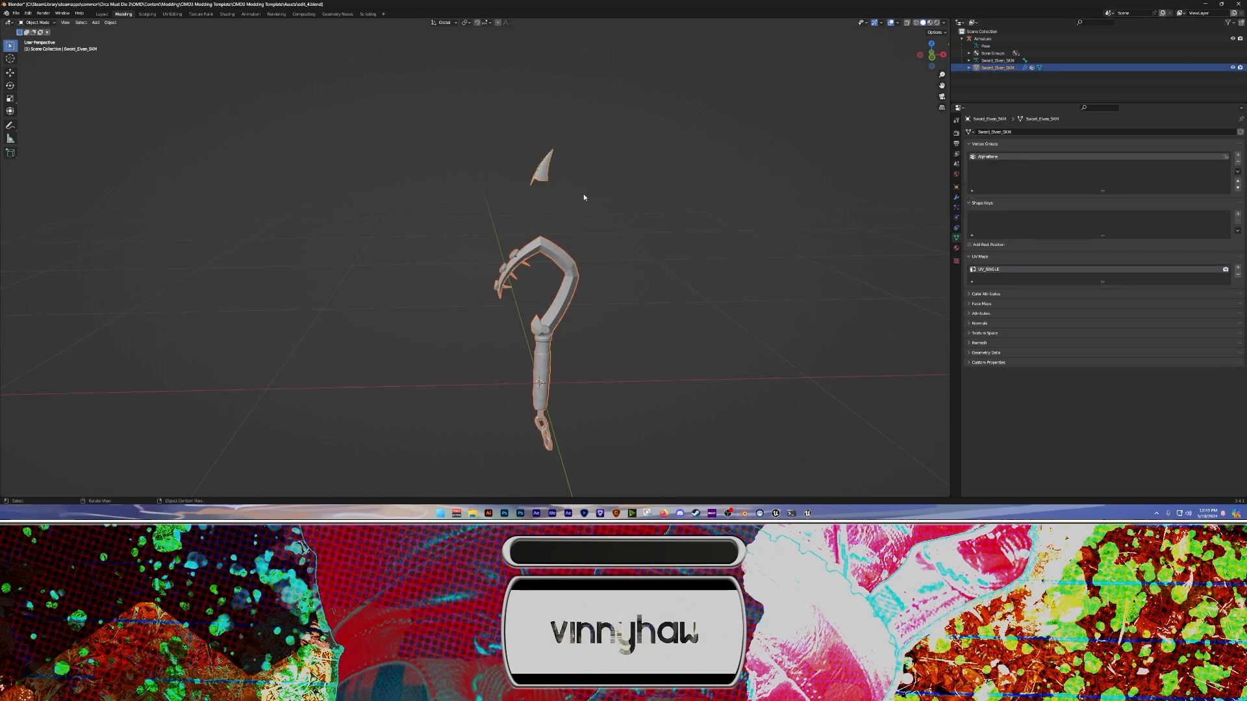
pyautogui.click(796, 156)
pyautogui.click(968, 67)
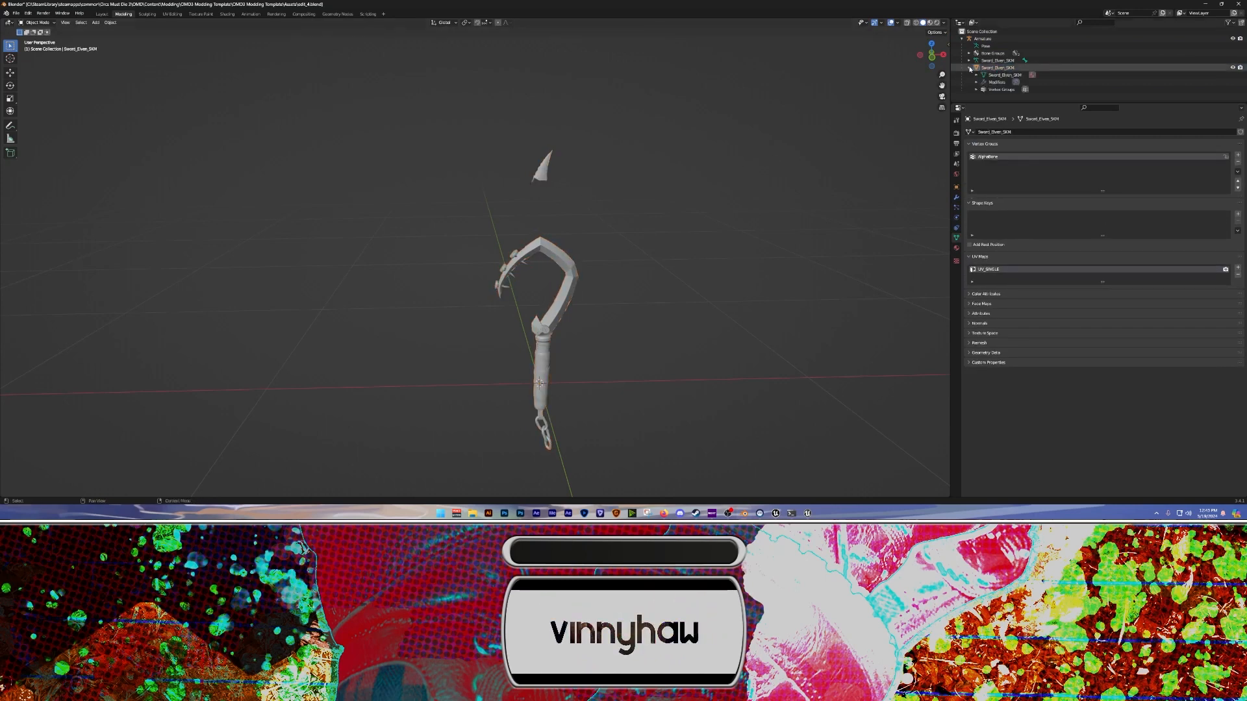
# Delete the faces of the leftover blade tip from the joined mesh and return to Object Mode
pyautogui.click(540, 176)
pyautogui.keyDown('shift'); pyautogui.moveTo(552, 174); pyautogui.dragTo(468, 234, button='middle'); pyautogui.keyUp('shift')
pyautogui.scroll(5, 572, 184)
pyautogui.press('Tab')
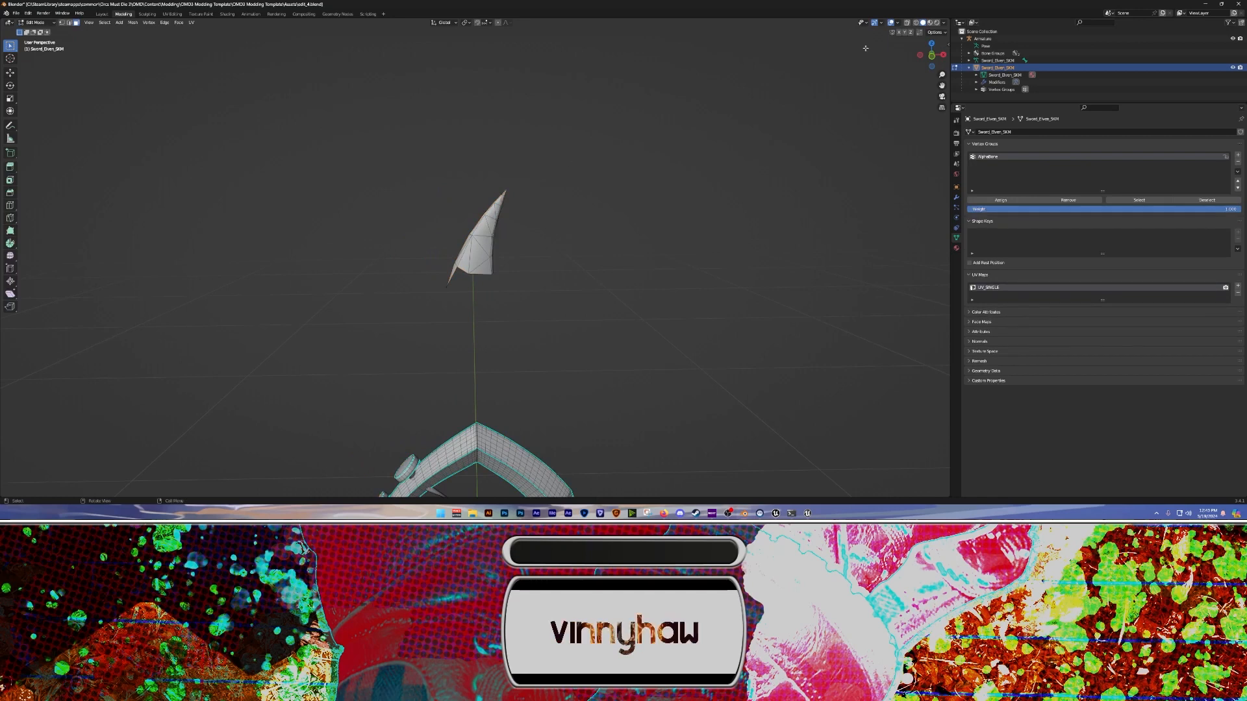
pyautogui.hotkey('alt', 'a')
pyautogui.moveTo(346, 129); pyautogui.dragTo(657, 381)
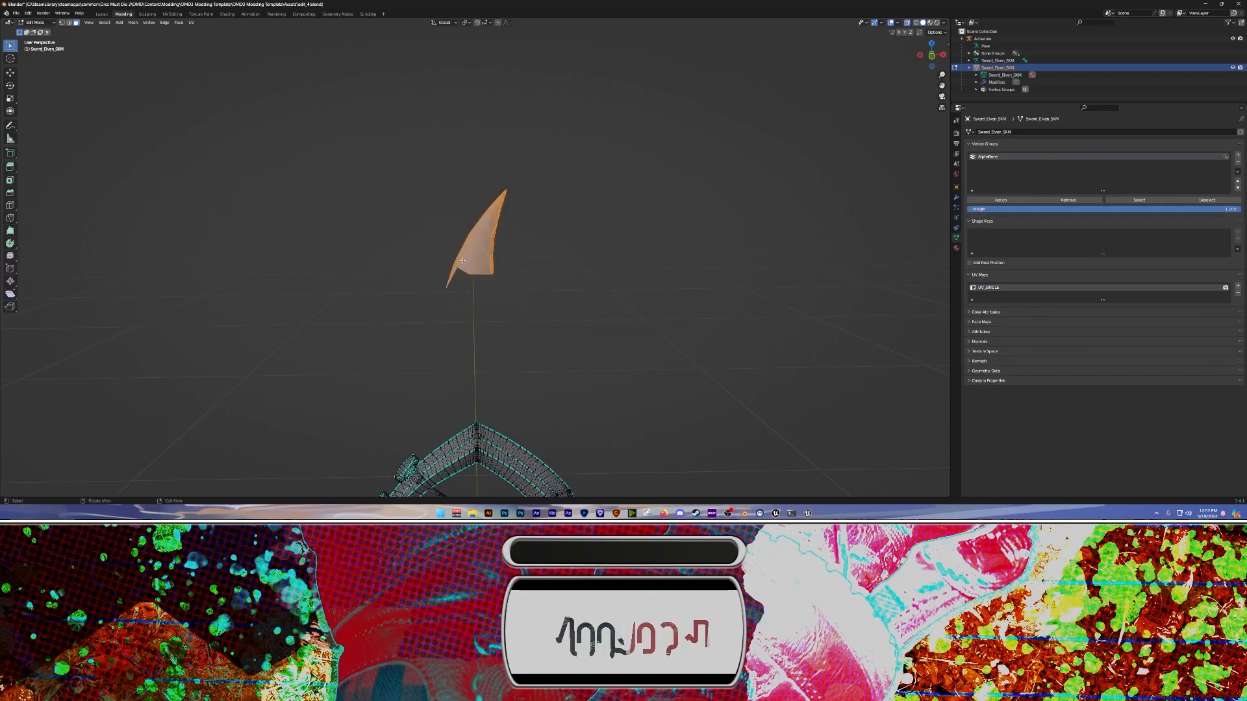
pyautogui.rightClick(481, 237)
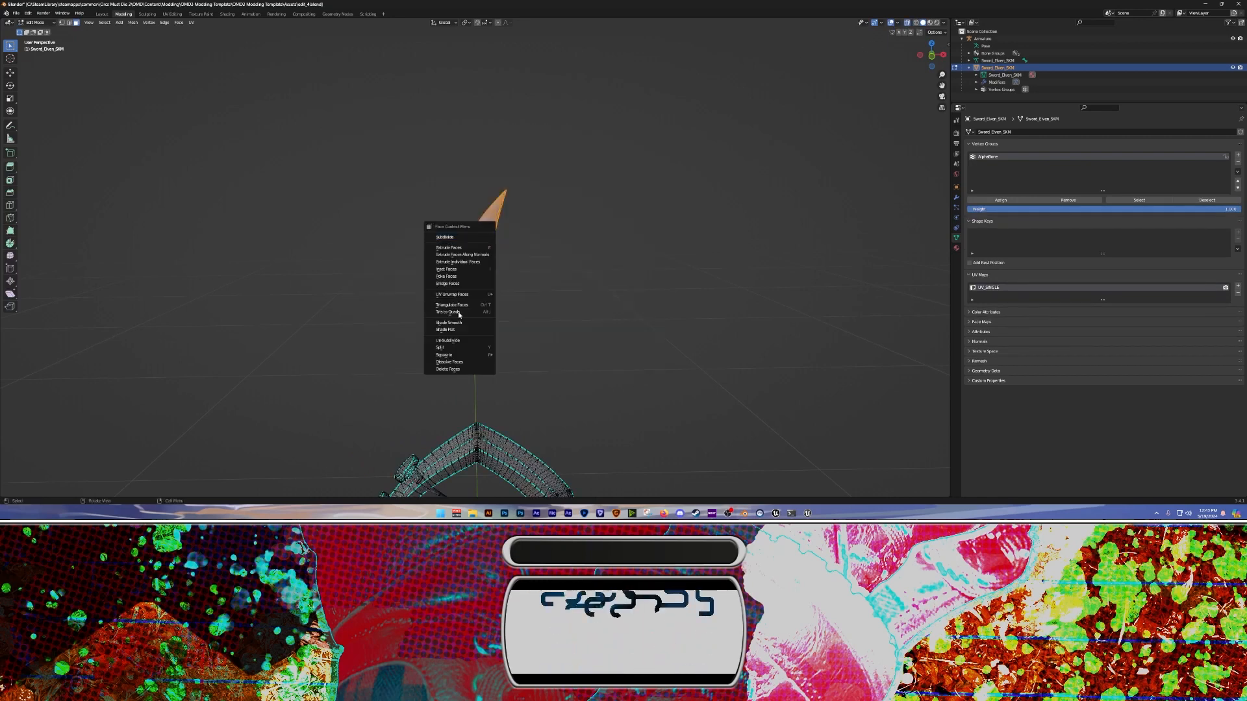
pyautogui.click(453, 366)
pyautogui.hotkey('alt', 'z')
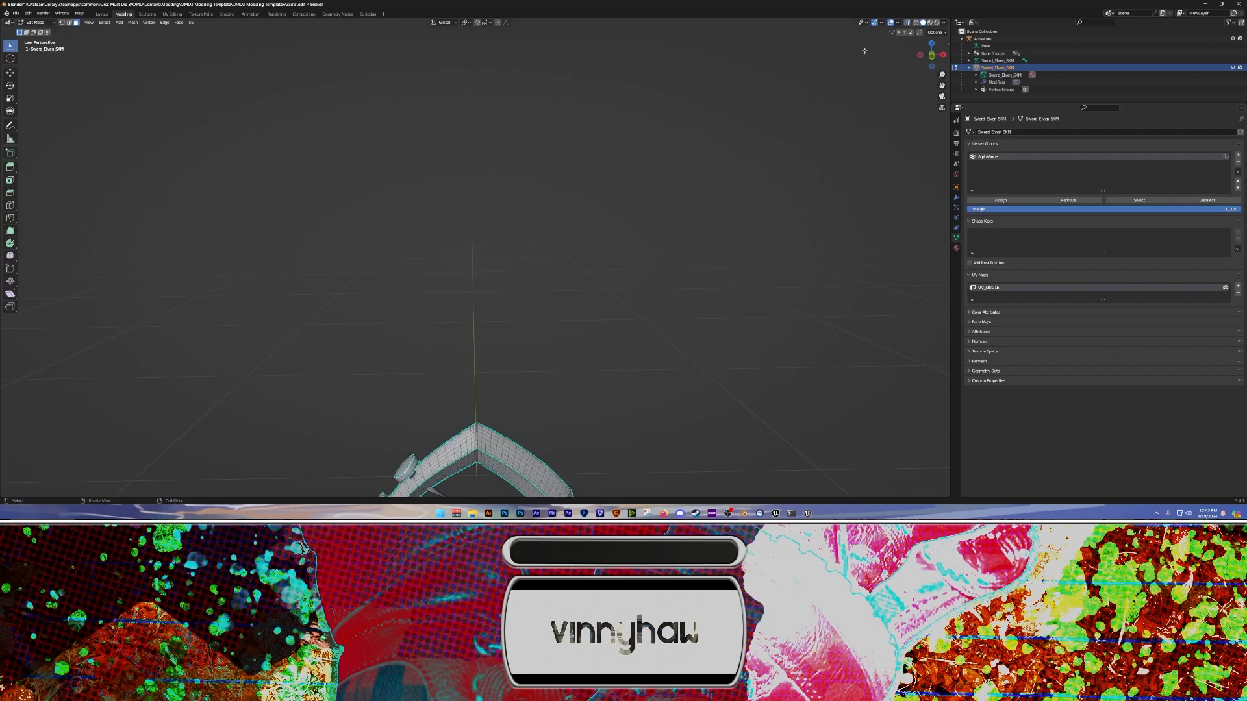
pyautogui.press('Tab')
# Examine the joined hook mesh together with its UV map, Armature modifier settings and material slot
pyautogui.keyDown('shift'); pyautogui.moveTo(458, 279); pyautogui.dragTo(477, 110, button='middle'); pyautogui.keyUp('shift')
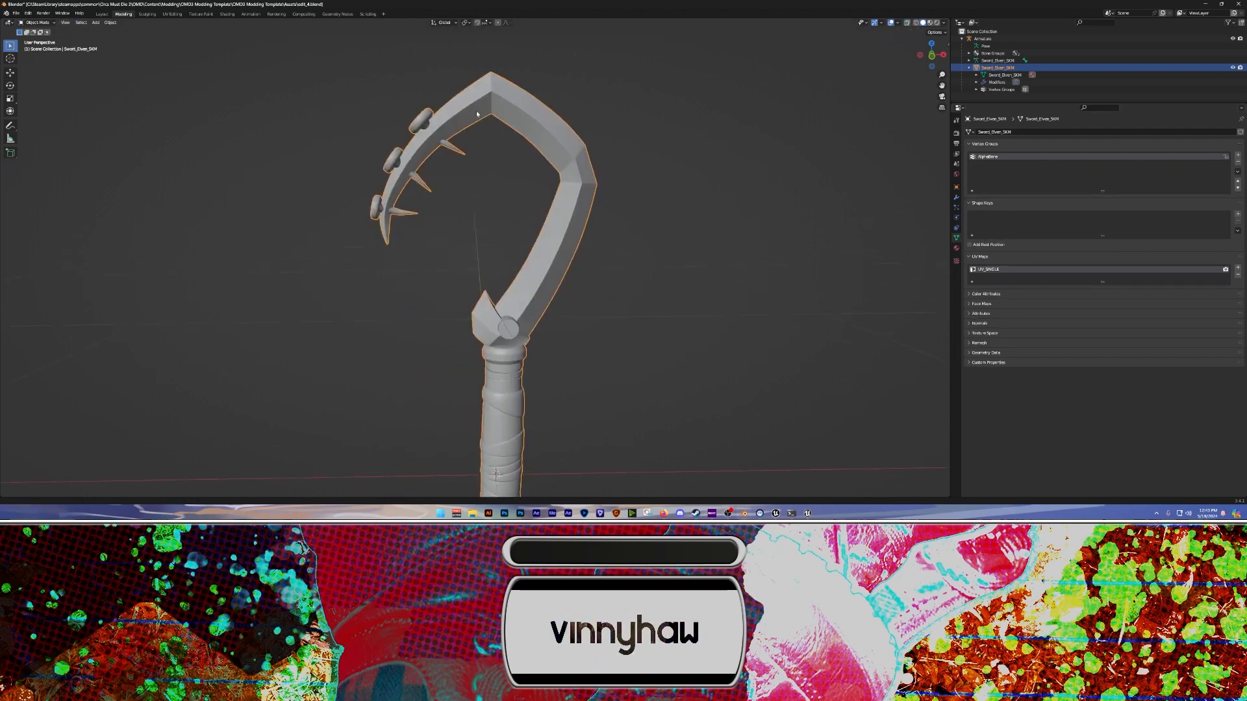
pyautogui.scroll(-2, 494, 175)
pyautogui.keyDown('shift'); pyautogui.moveTo(515, 245); pyautogui.dragTo(523, 172, button='middle'); pyautogui.keyUp('shift')
pyautogui.moveTo(523, 172); pyautogui.dragTo(589, 213, button='middle')
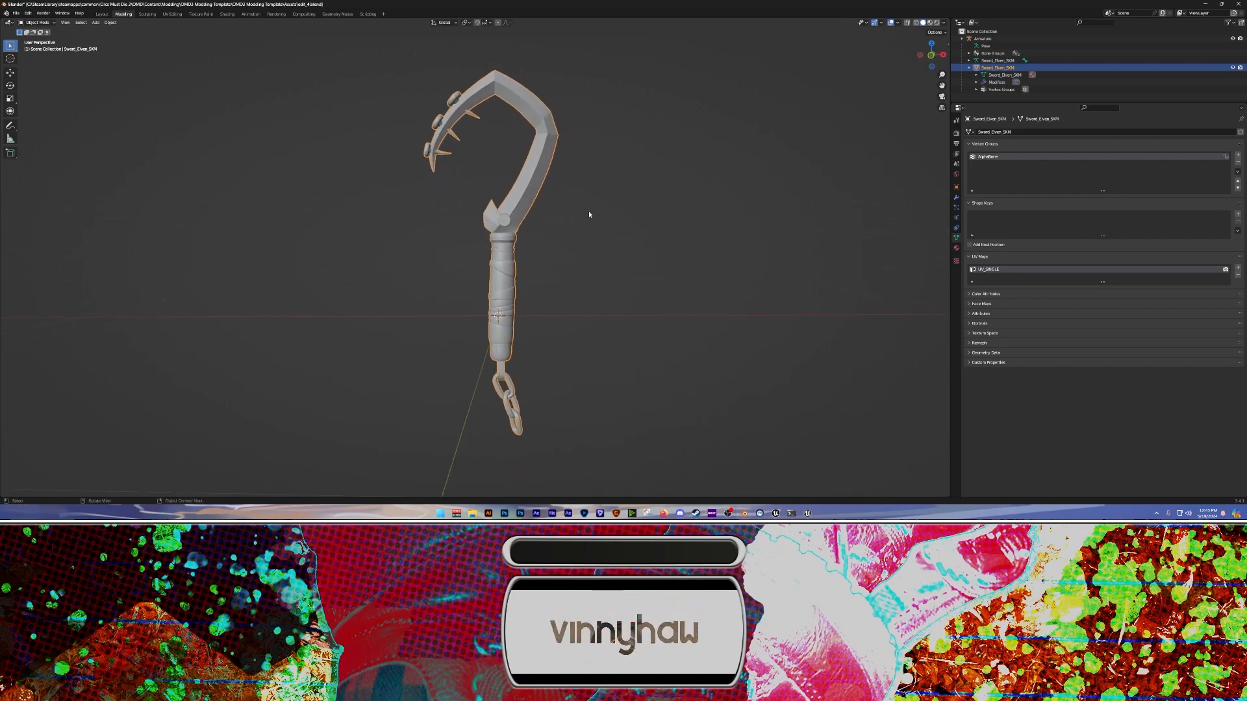
pyautogui.click(589, 213)
pyautogui.click(532, 193)
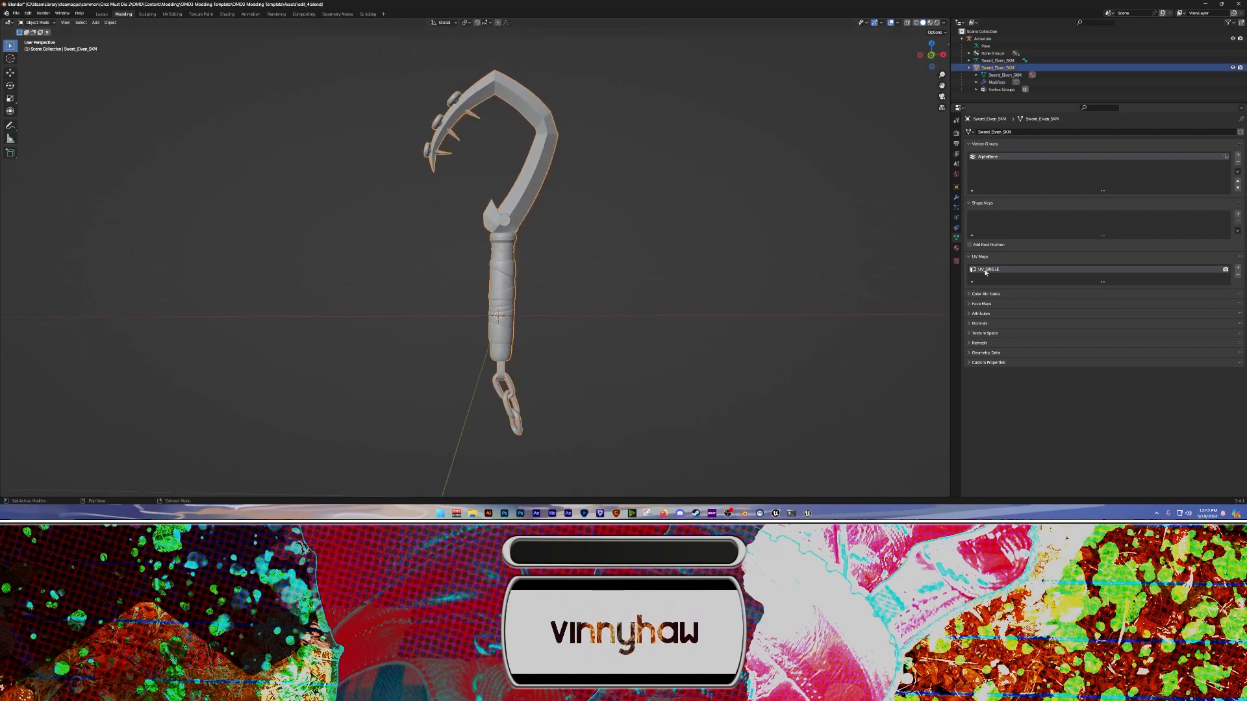
pyautogui.click(955, 199)
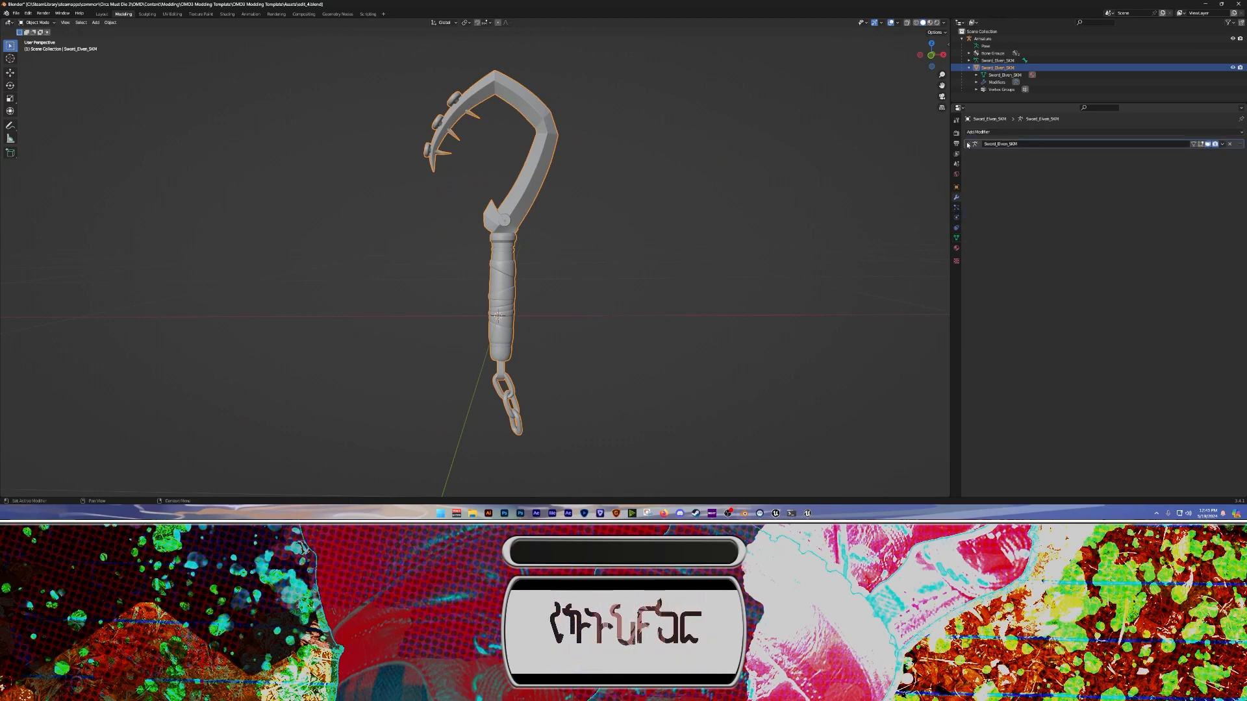
pyautogui.click(968, 145)
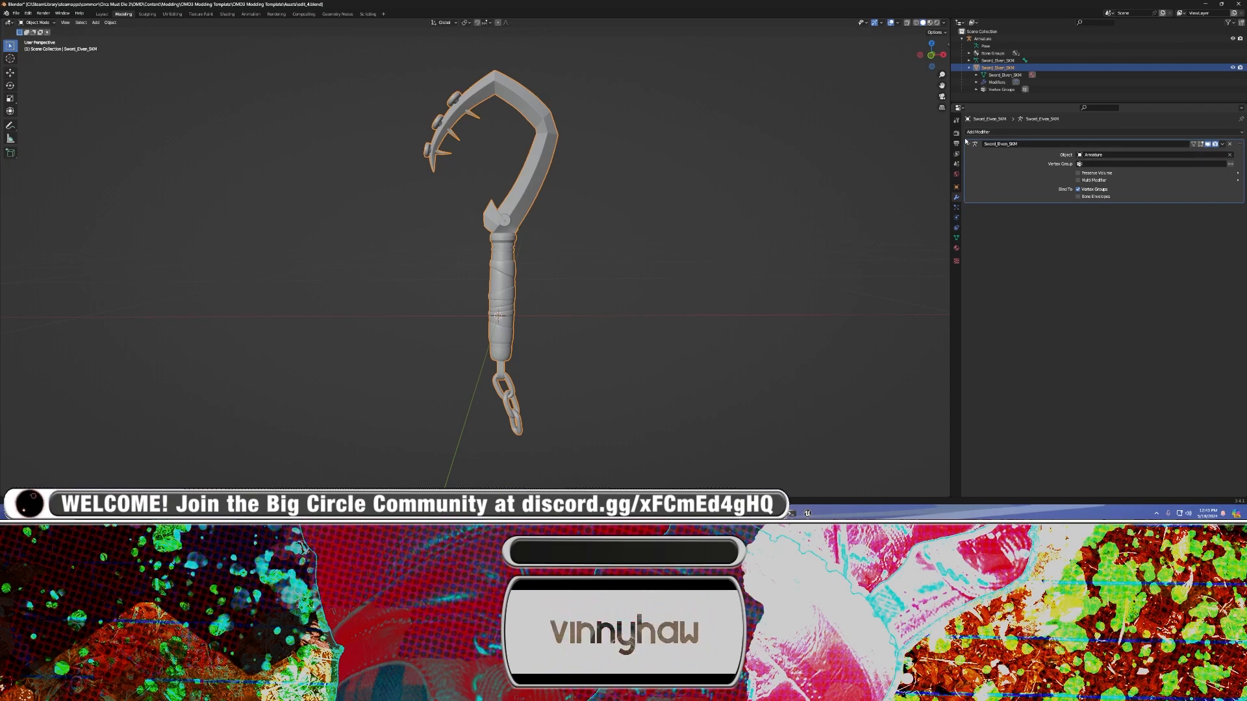
pyautogui.click(957, 248)
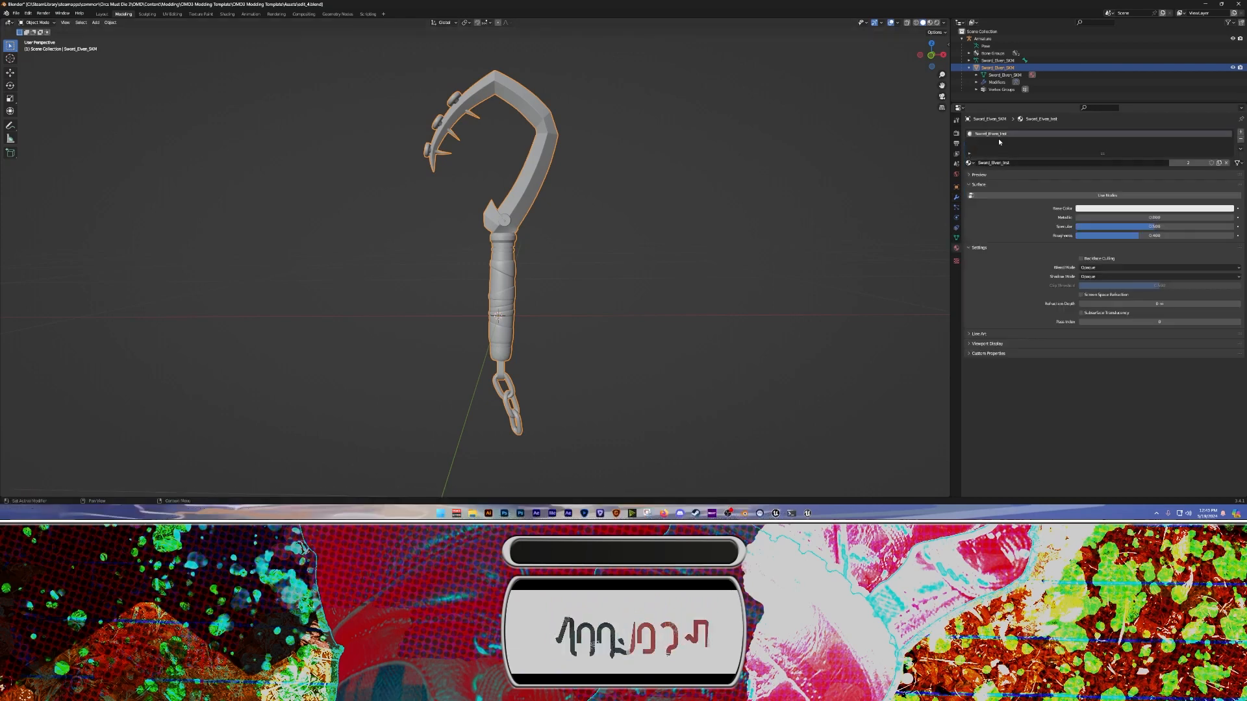
# Deselect the hook mesh and save the Blender file
pyautogui.click(815, 154)
pyautogui.keyDown('shift'); pyautogui.moveTo(712, 167); pyautogui.dragTo(725, 186, button='middle'); pyautogui.keyUp('shift')
pyautogui.hotkey('ctrl', 's')
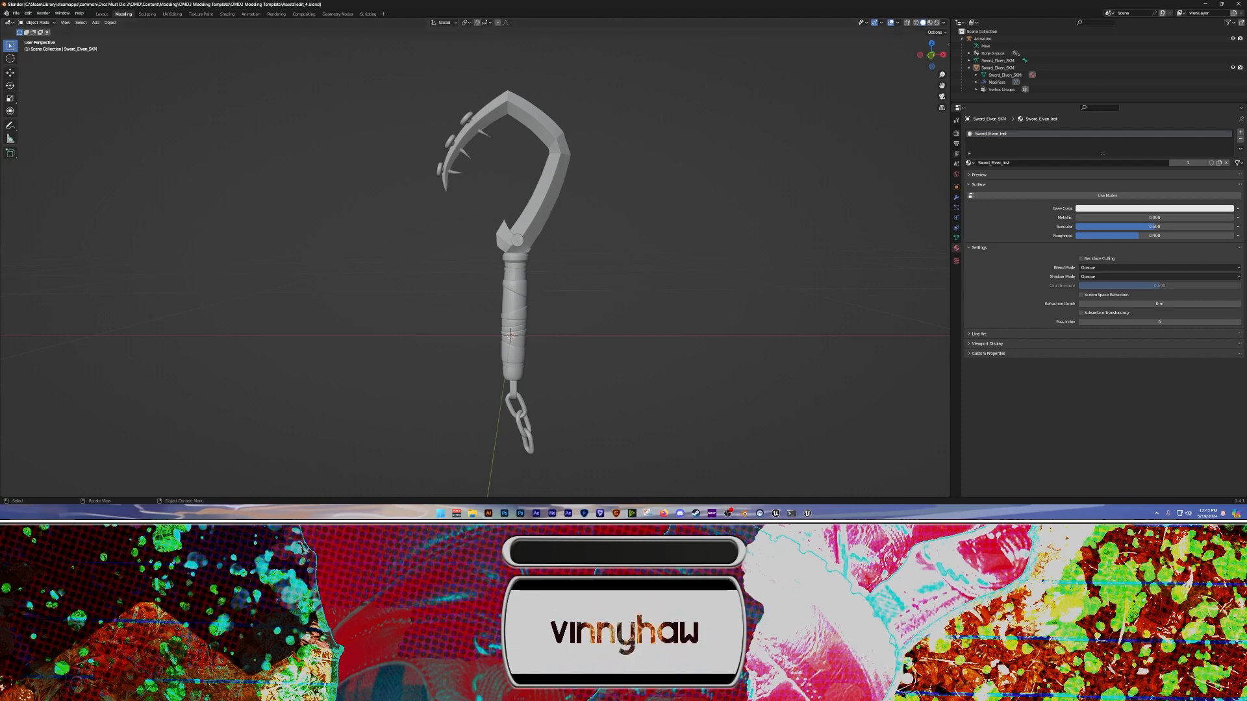
# Switch to File Explorer and view the full path of the Assets folder
pyautogui.hotkey('alt', 'Tab')
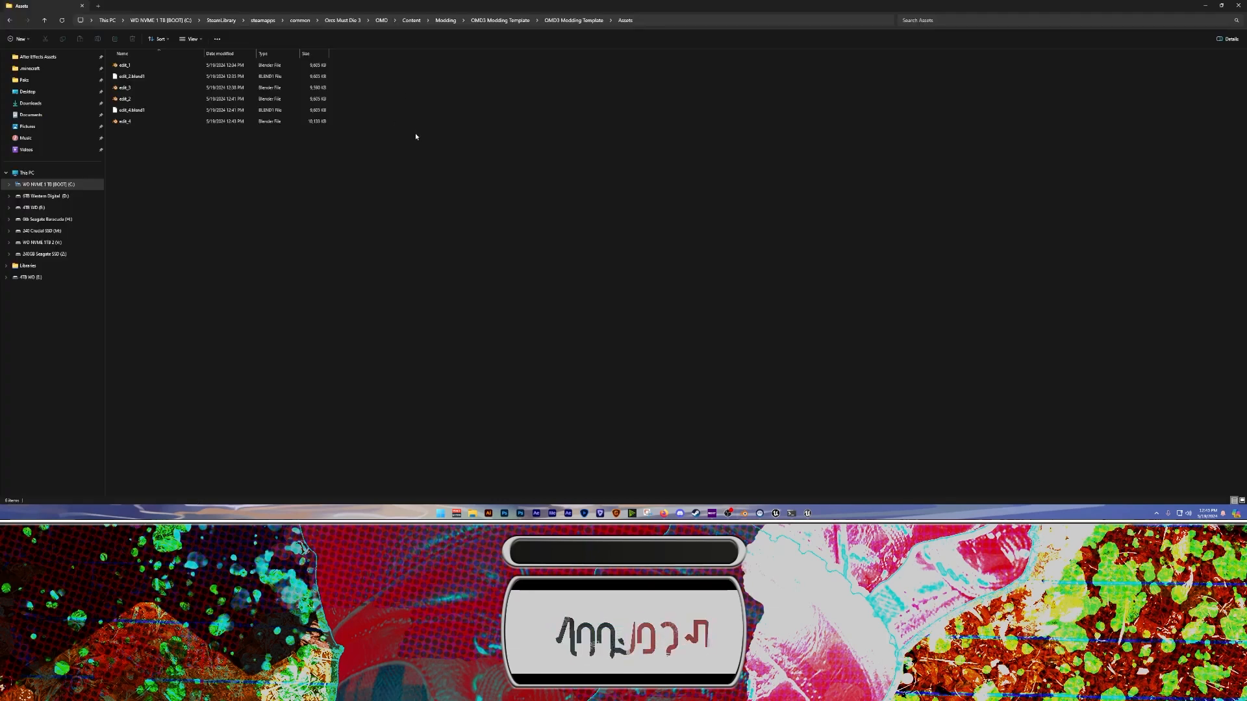
pyautogui.click(658, 20)
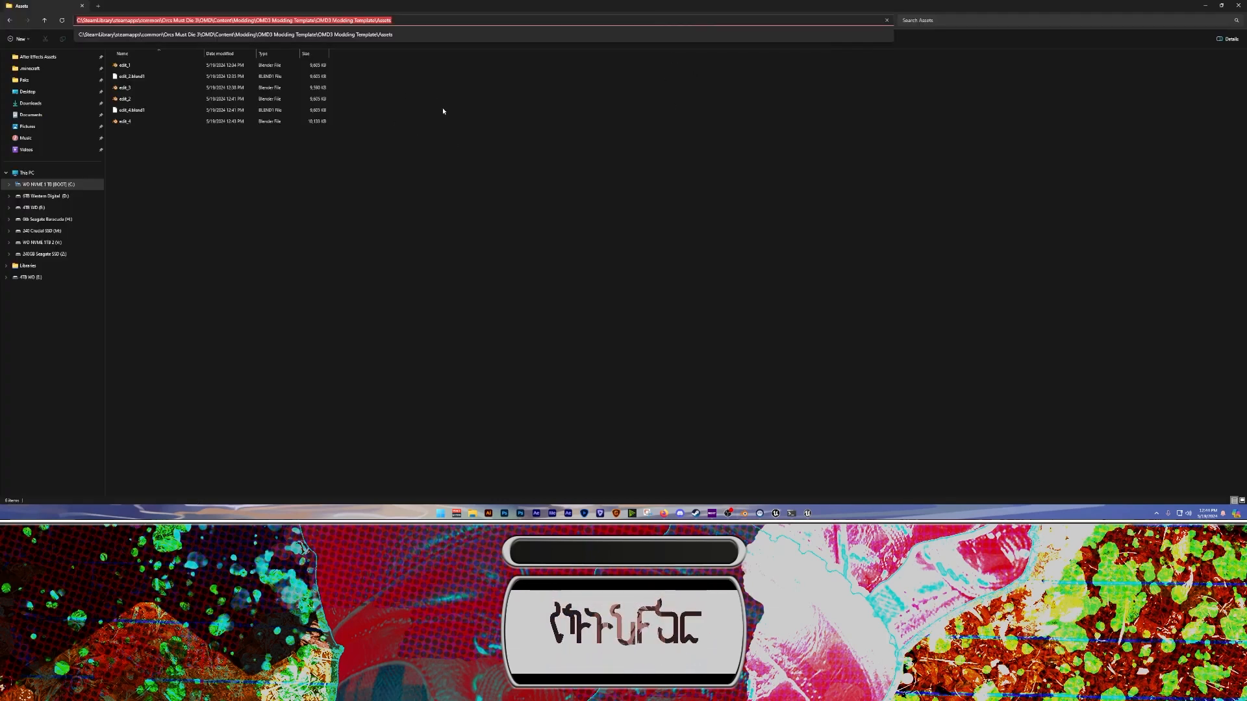
pyautogui.click(254, 154)
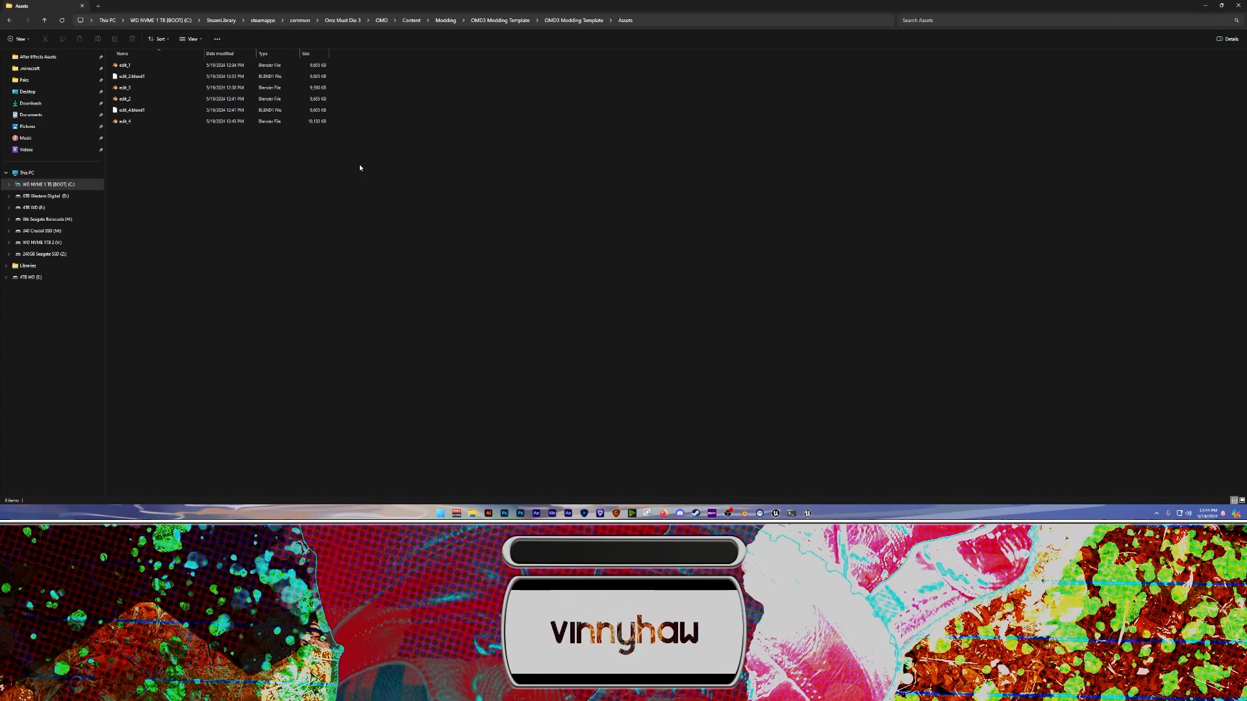
# Open the Mesh folder under UmodelExport, Weapons, Swords_Elven inside the game's Paks folder
pyautogui.click(24, 80)
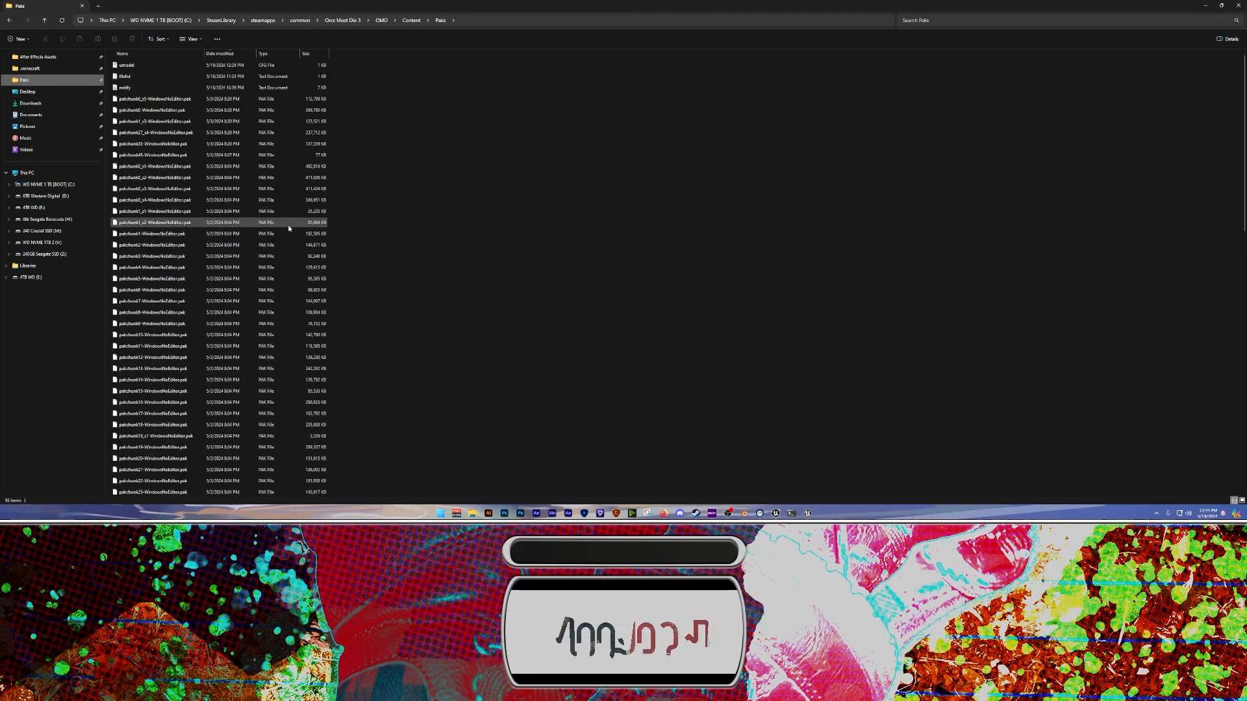
pyautogui.scroll(-15, 287, 224)
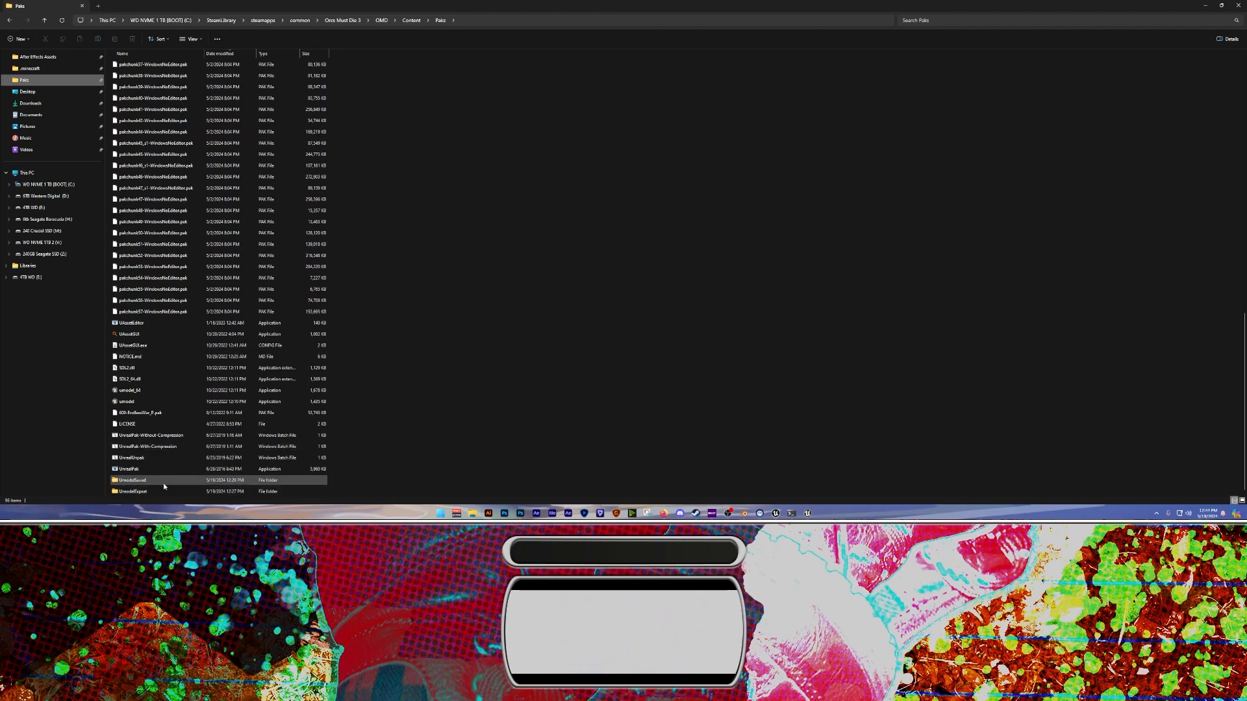
pyautogui.doubleClick(200, 492)
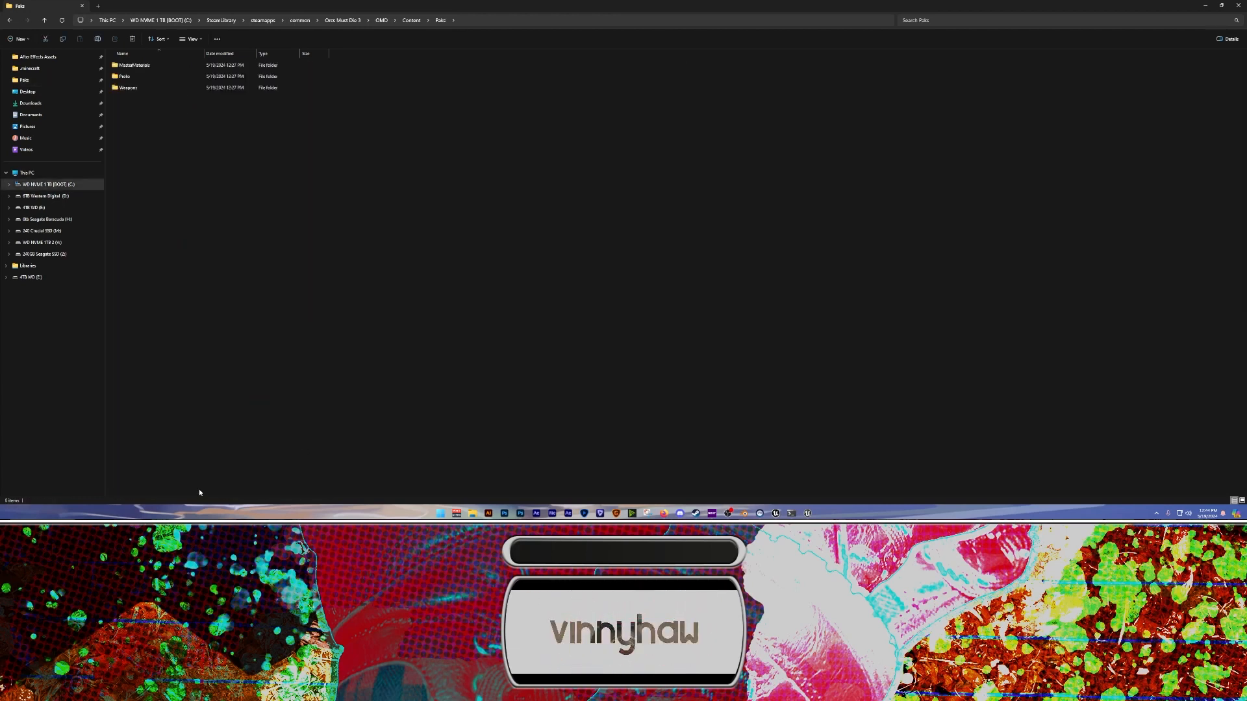
pyautogui.doubleClick(133, 89)
pyautogui.doubleClick(128, 67)
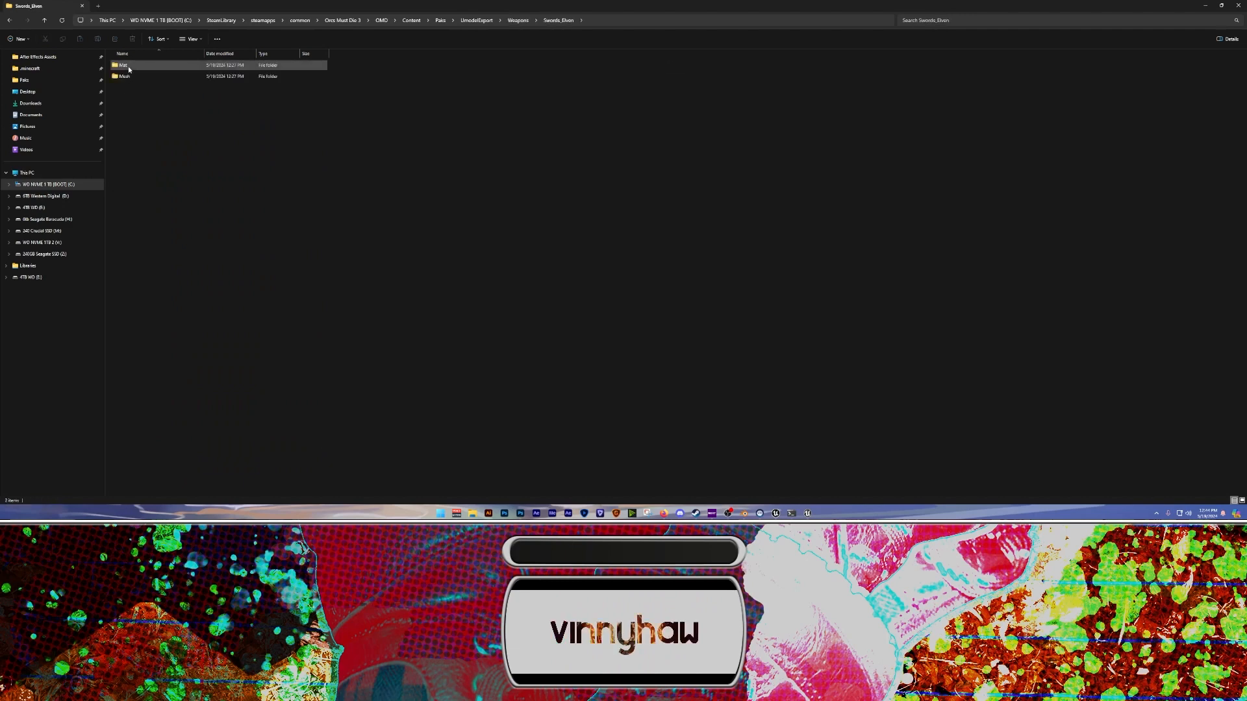
pyautogui.doubleClick(127, 66)
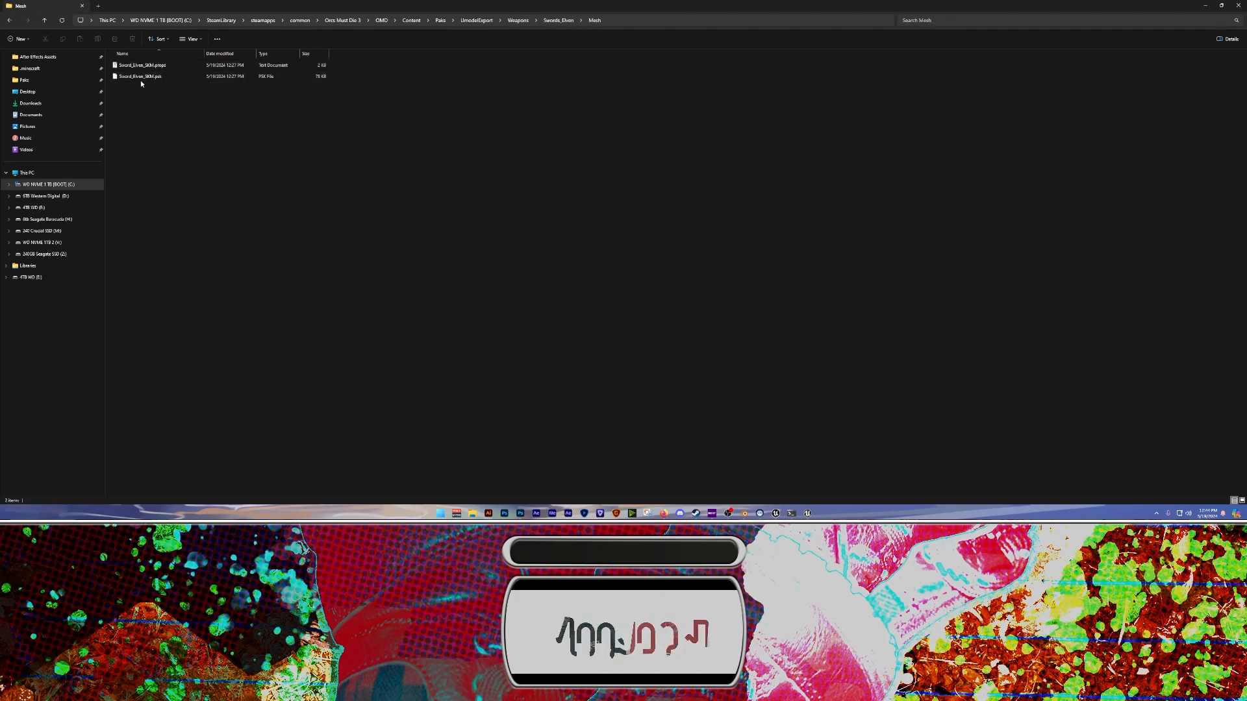
# Copy the base name Sword_Elven_SKM of the exported .psk mesh file and go back to the Paks folder
pyautogui.click(141, 78)
pyautogui.rightClick(141, 78)
pyautogui.click(170, 84)
pyautogui.hotkey('ctrl', 'c')
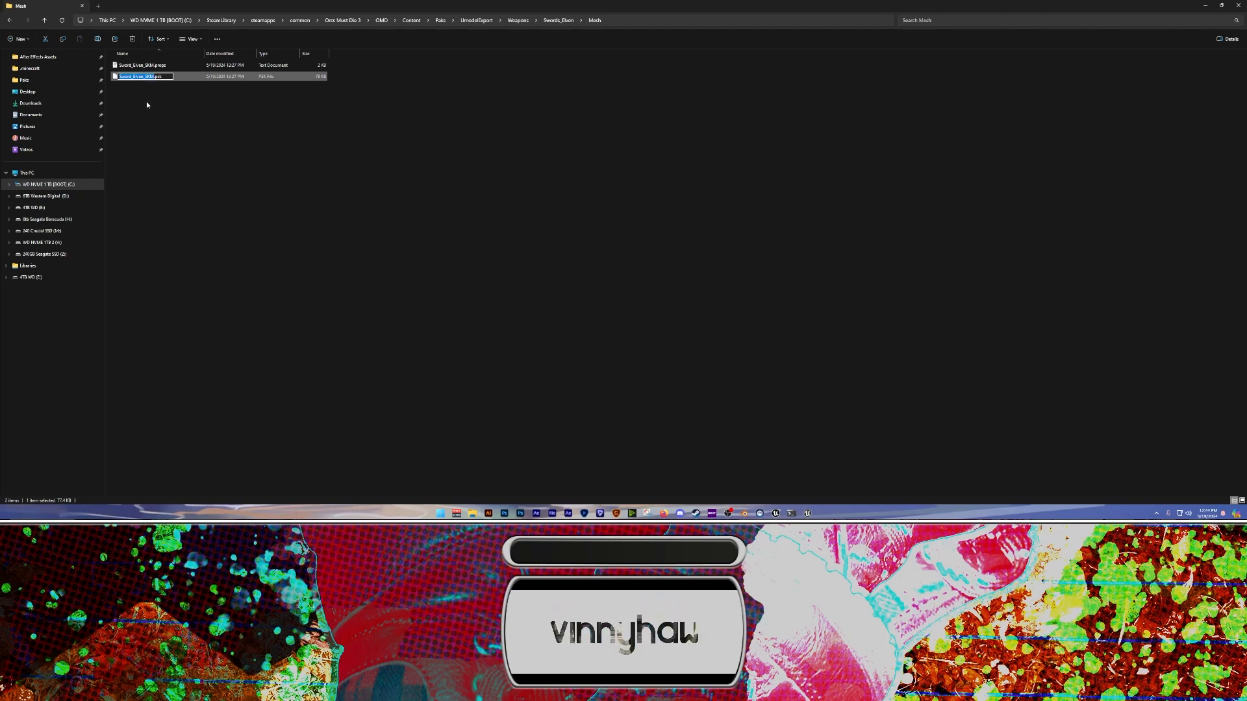
pyautogui.click(147, 105)
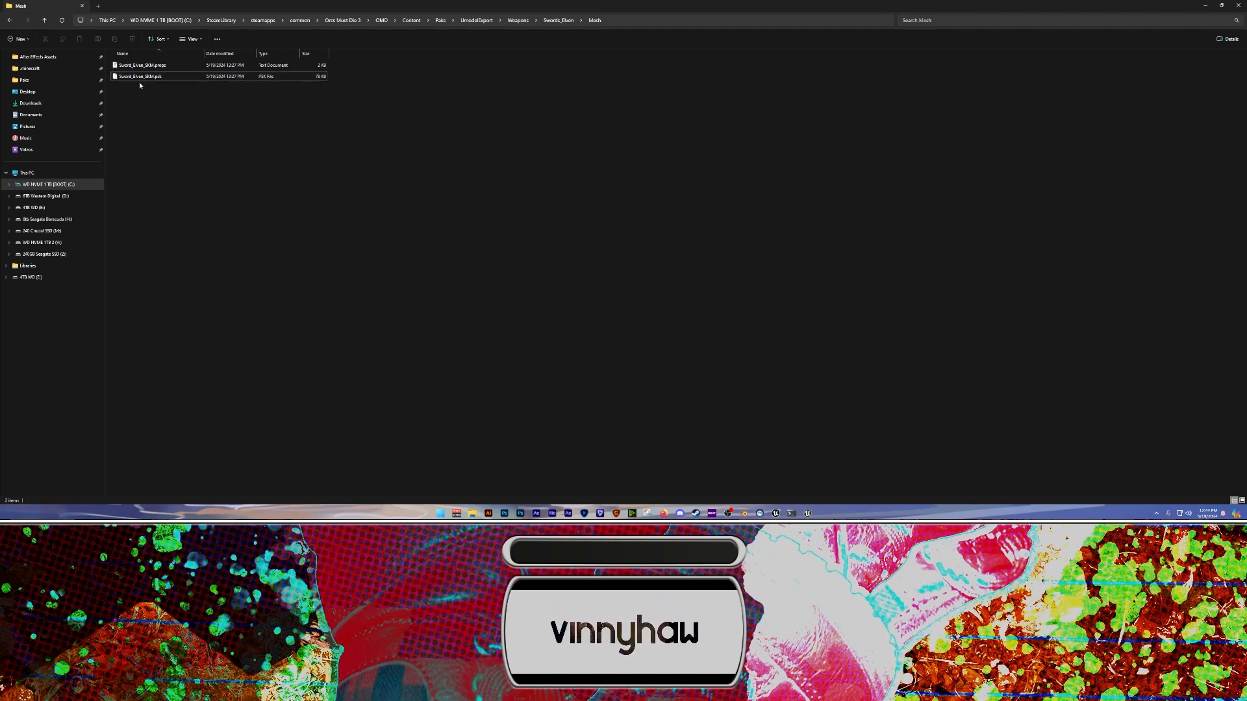
pyautogui.rightClick(140, 78)
pyautogui.click(176, 85)
pyautogui.click(237, 176)
pyautogui.hotkey('alt', 'Left')
pyautogui.hotkey('alt', 'Left')
pyautogui.hotkey('alt', 'Left')
pyautogui.hotkey('alt', 'Left')
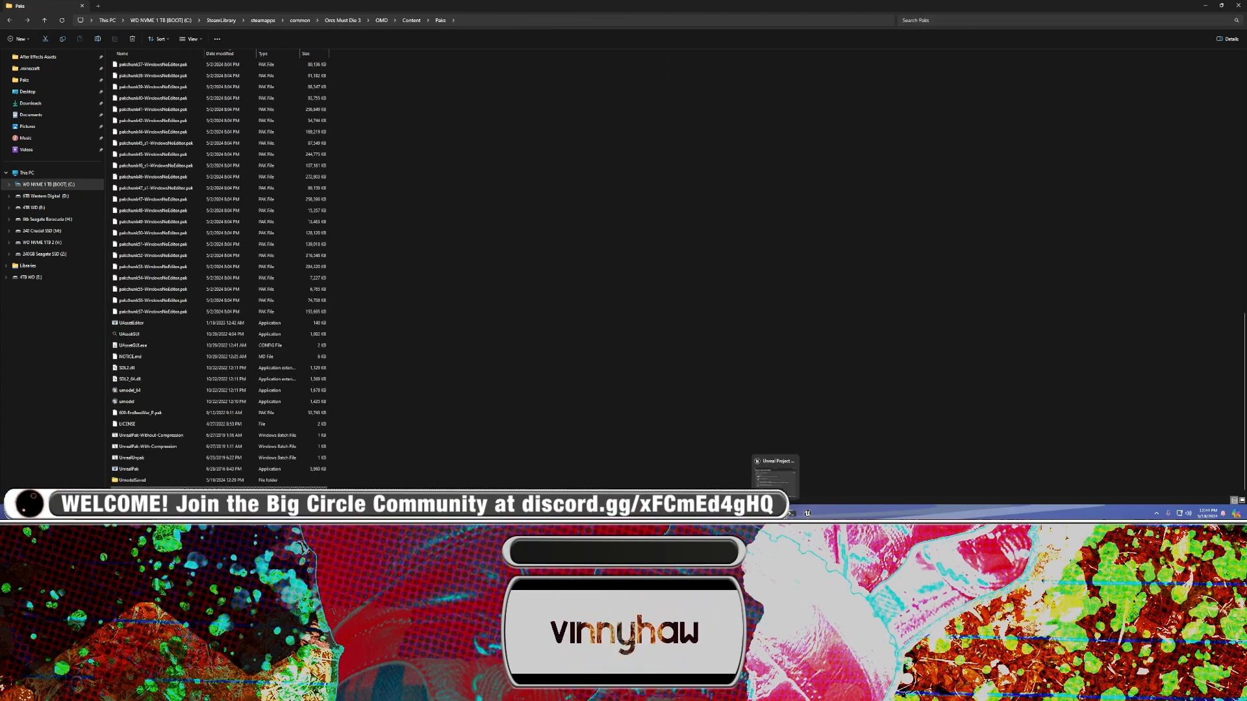
# Switch back to Blender and start an FBX export with the file name Sword_Elven_SKM
pyautogui.click(742, 513)
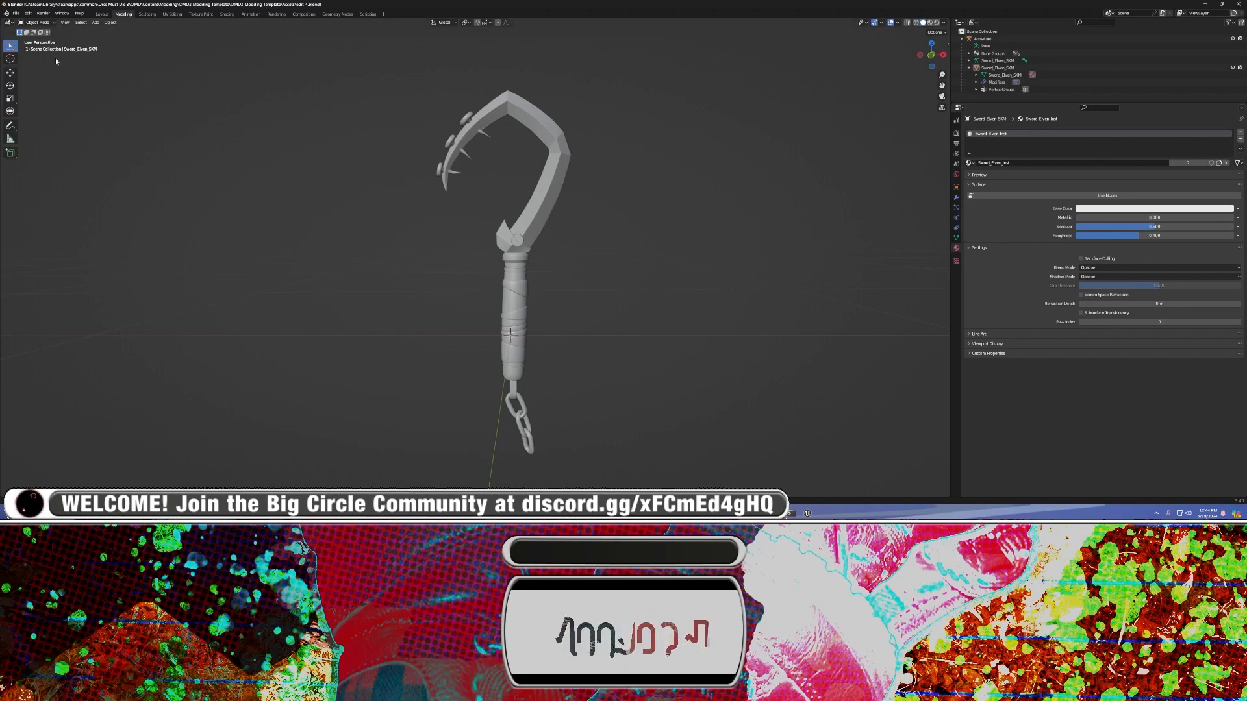
pyautogui.click(15, 13)
pyautogui.moveTo(65, 118)
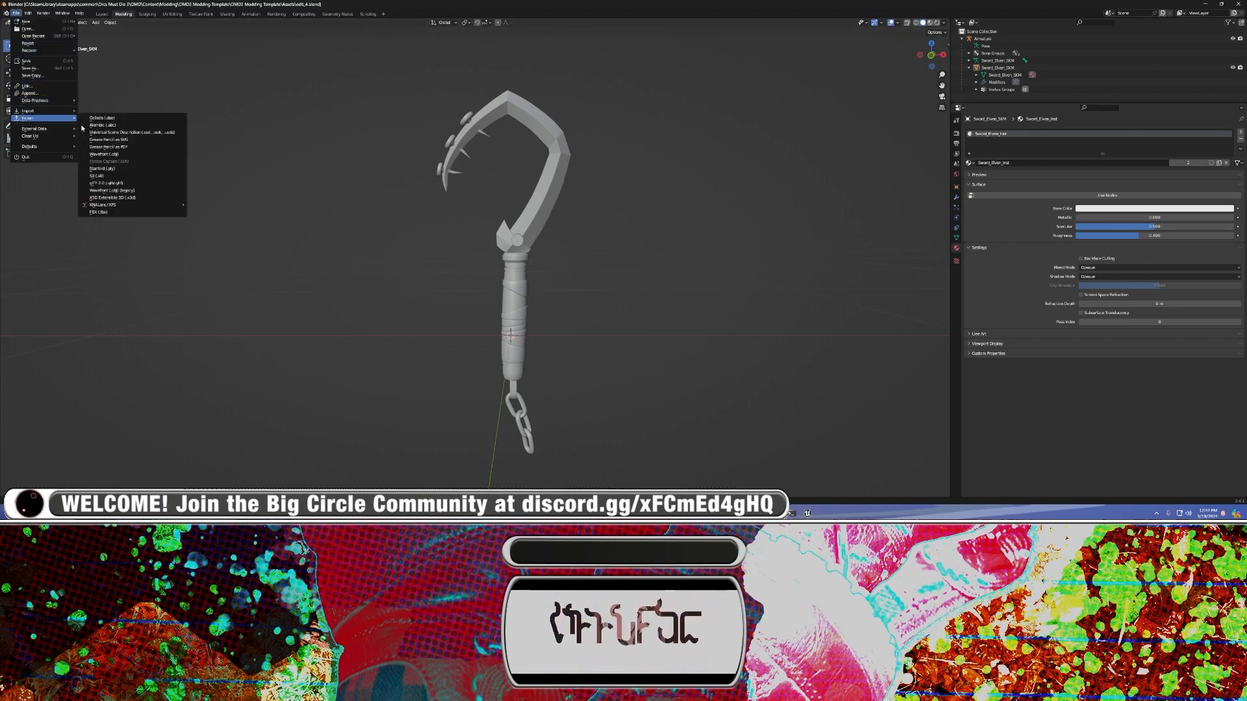
pyautogui.click(102, 212)
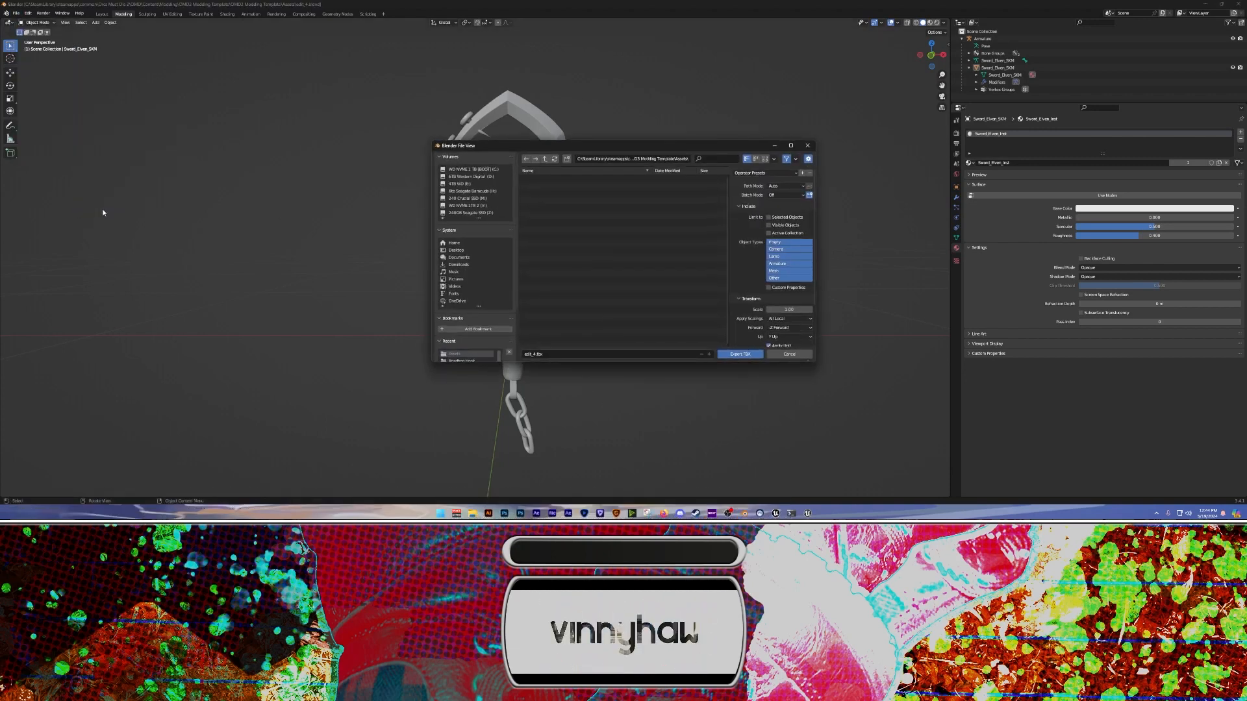
pyautogui.click(551, 356)
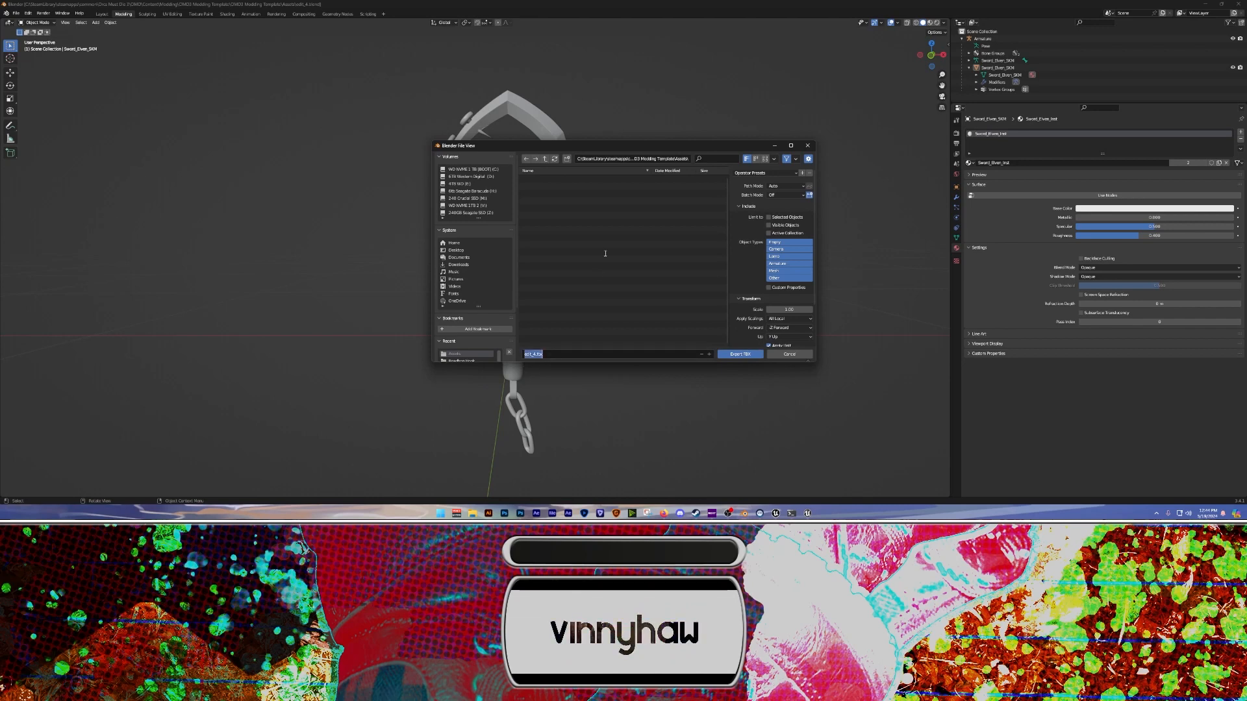
pyautogui.hotkey('ctrl', 'v')
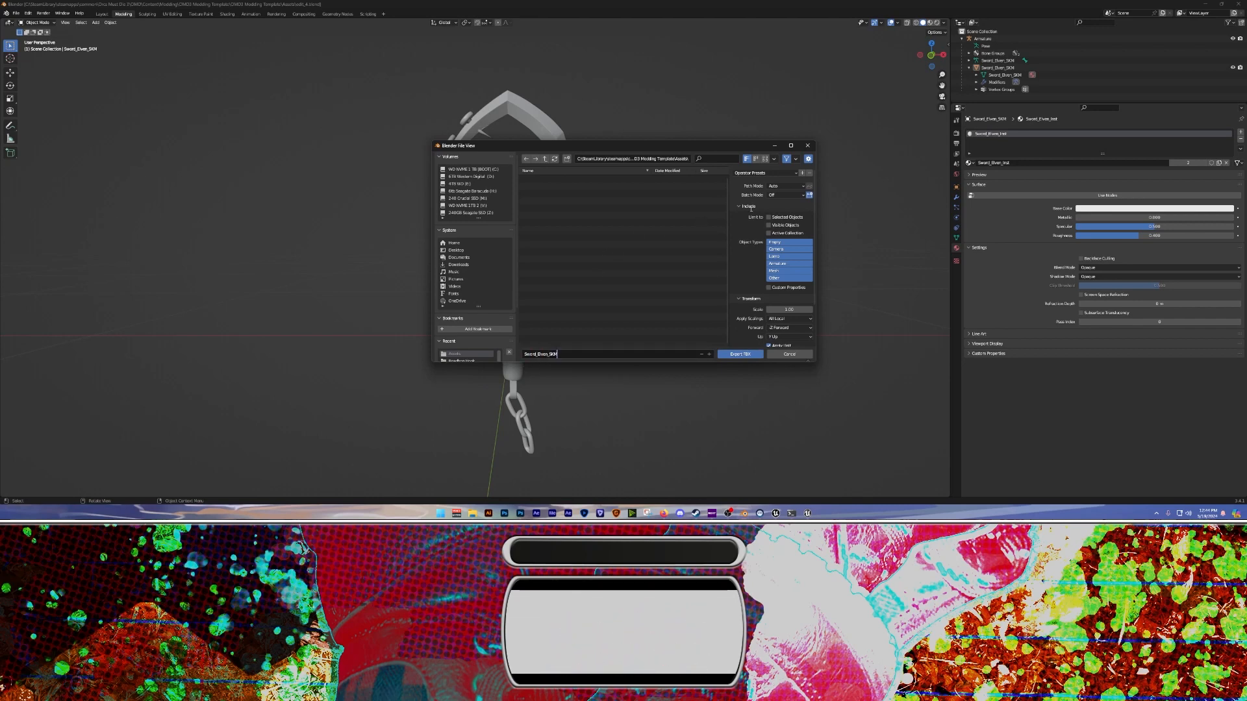
# Set the geometry smoothing to Face in the FBX export options
pyautogui.click(735, 206)
pyautogui.scroll(-1, 746, 226)
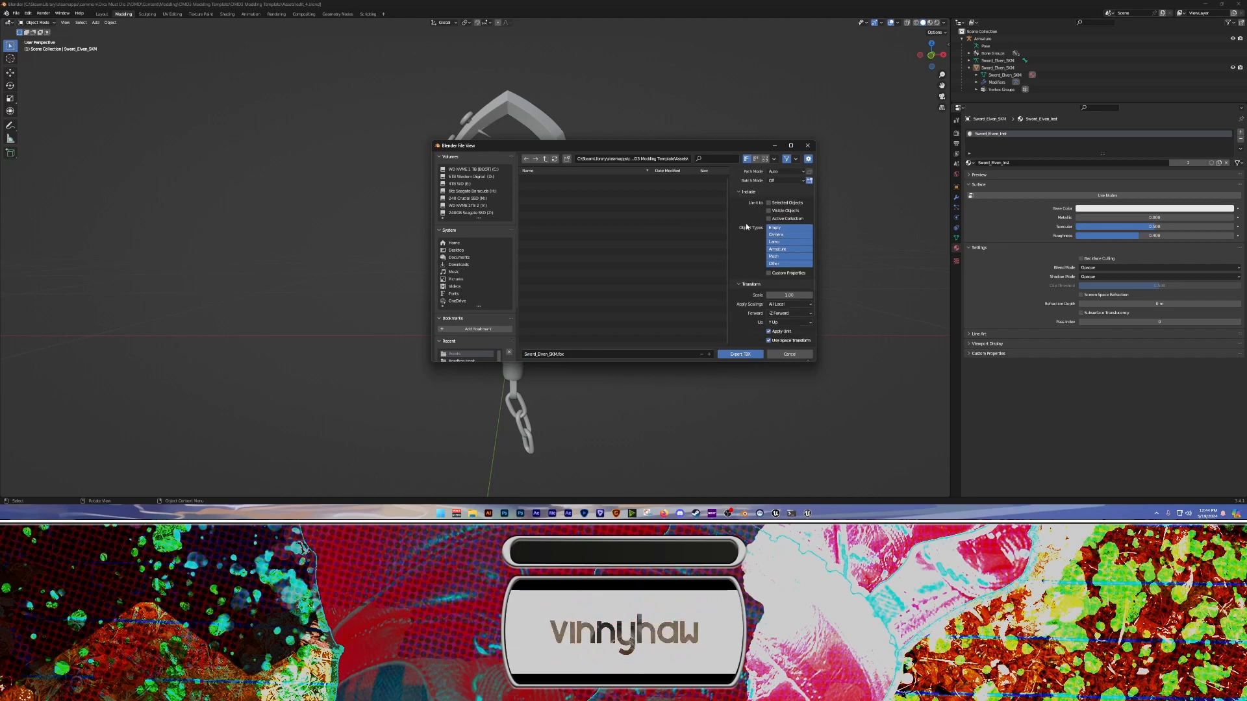
pyautogui.scroll(-2, 746, 227)
pyautogui.click(739, 325)
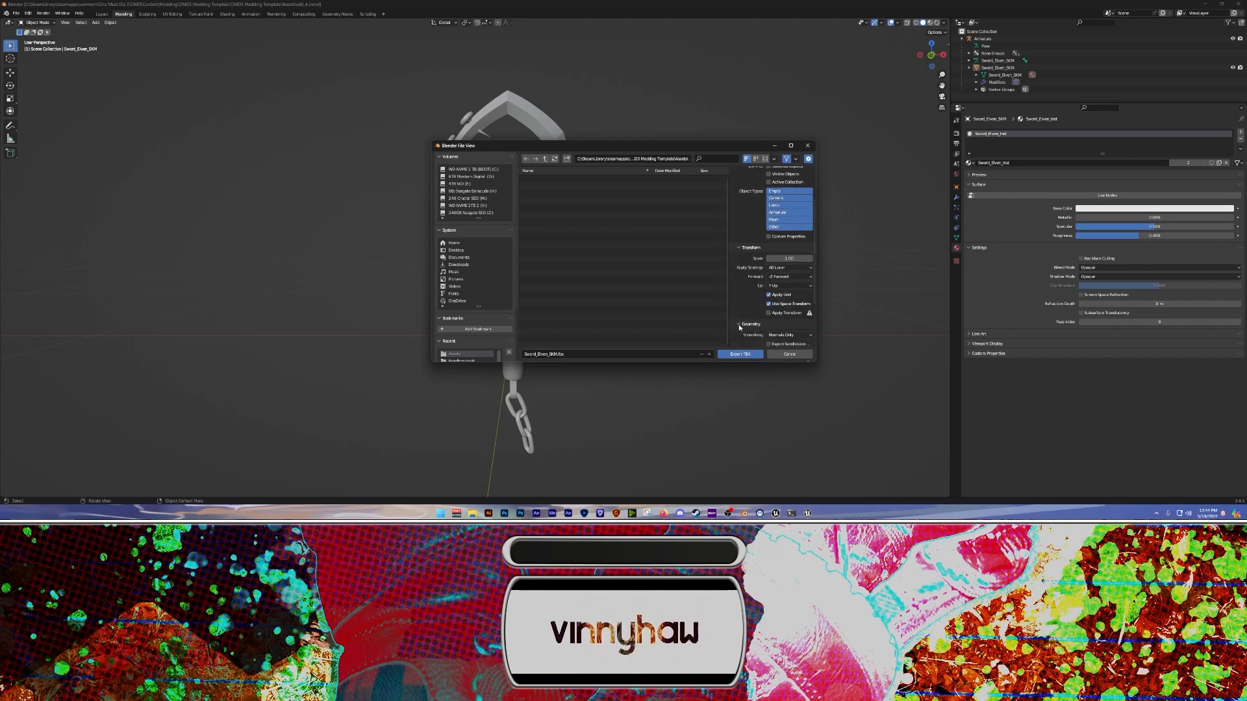
pyautogui.scroll(-2, 738, 324)
pyautogui.click(779, 292)
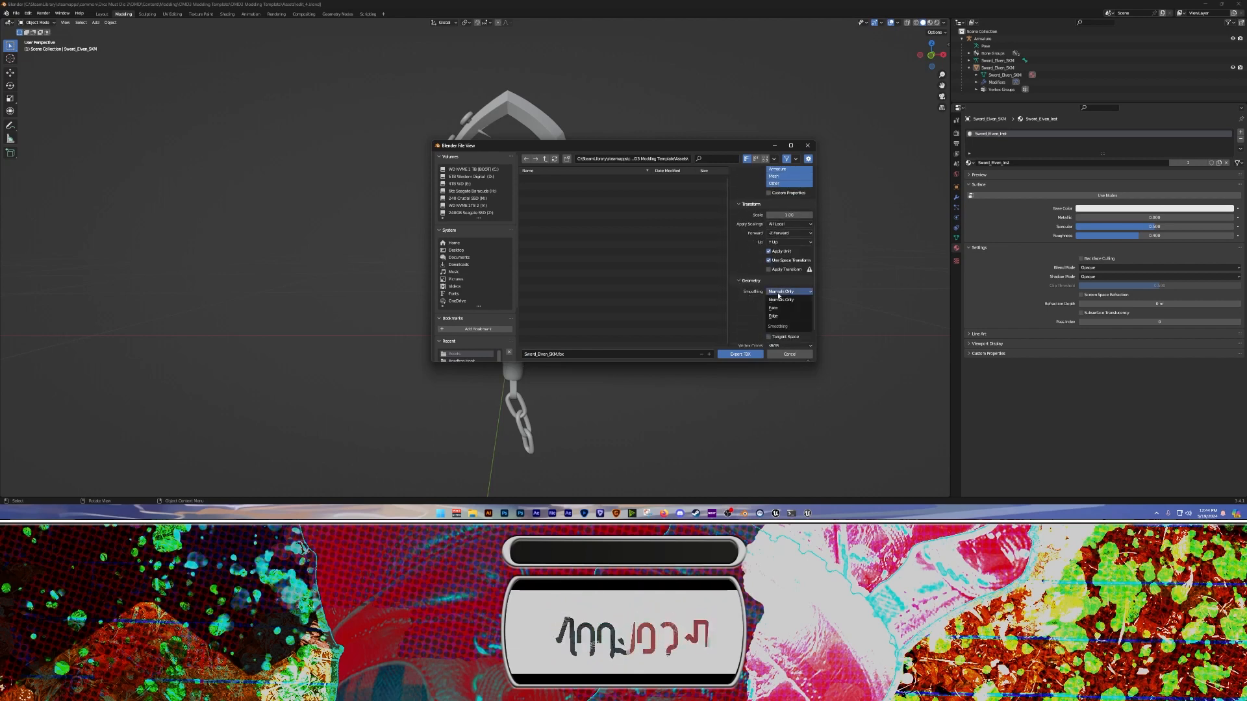
pyautogui.click(776, 308)
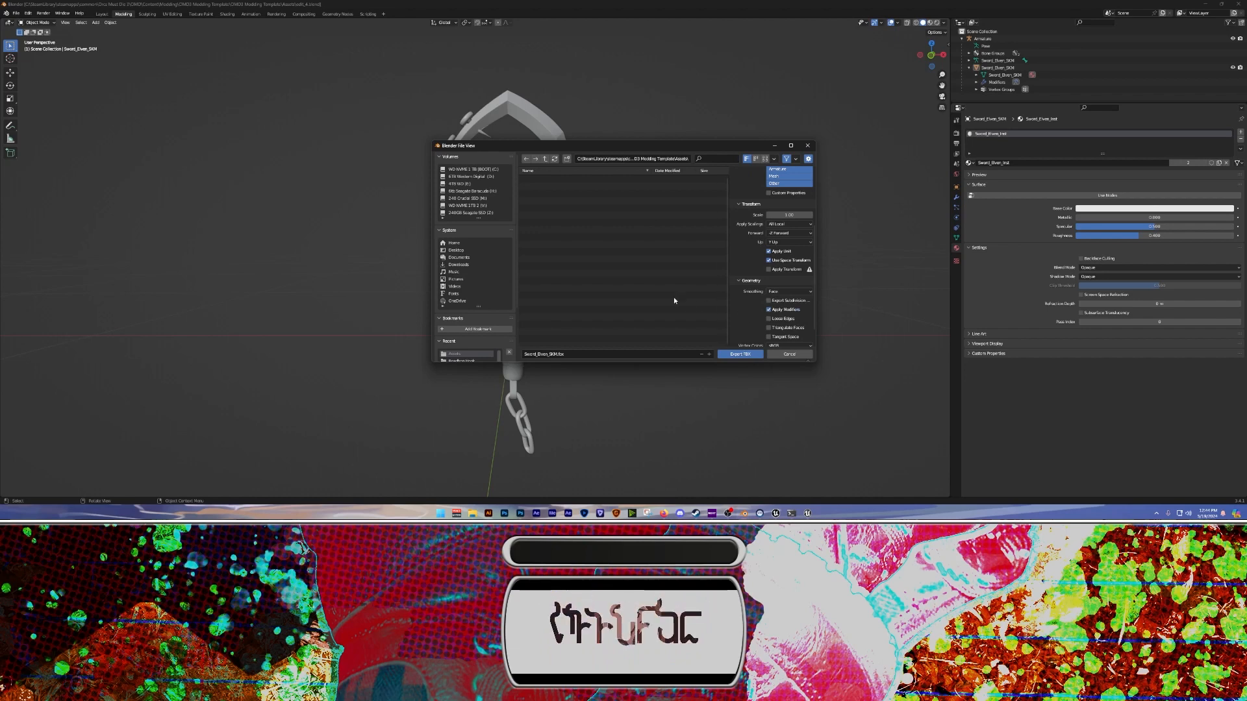
# Check the Assets folder's full path in File Explorer, return to Blender, and export Sword_Elven_SKM.fbx into that folder
pyautogui.click(472, 513)
pyautogui.click(443, 360)
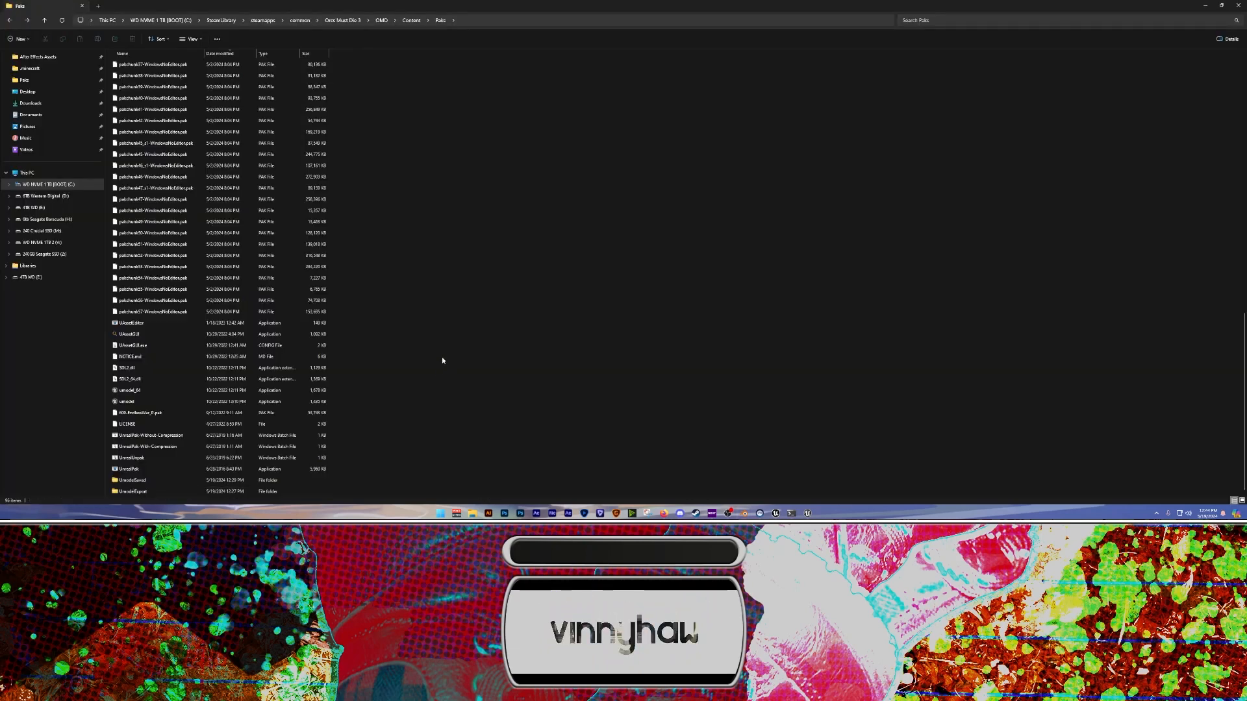
pyautogui.hotkey('alt', 'Left')
pyautogui.click(658, 22)
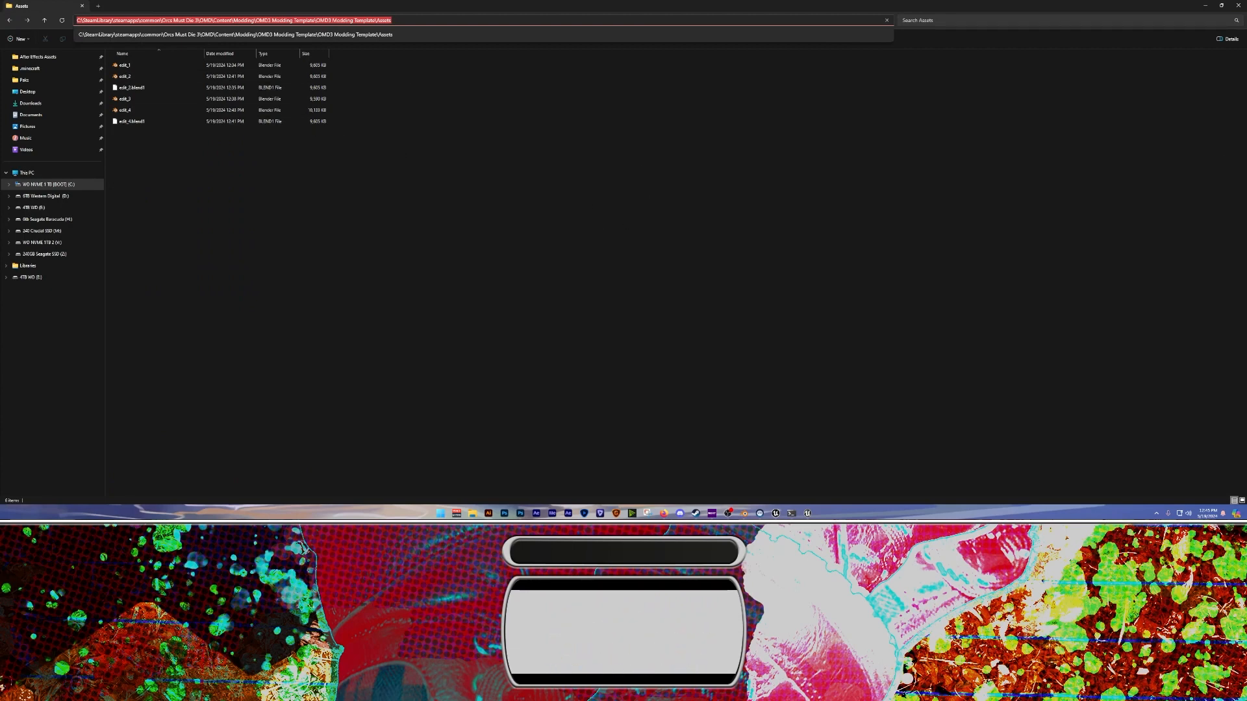
pyautogui.click(1205, 5)
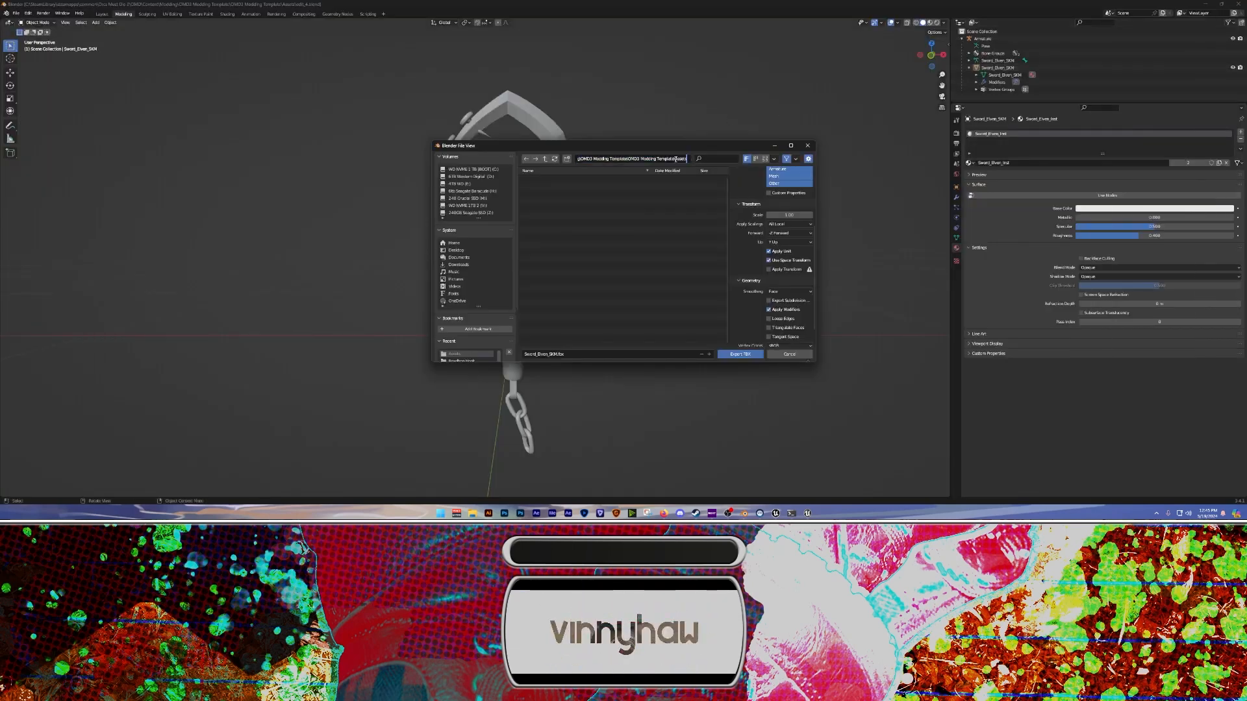
pyautogui.click(738, 354)
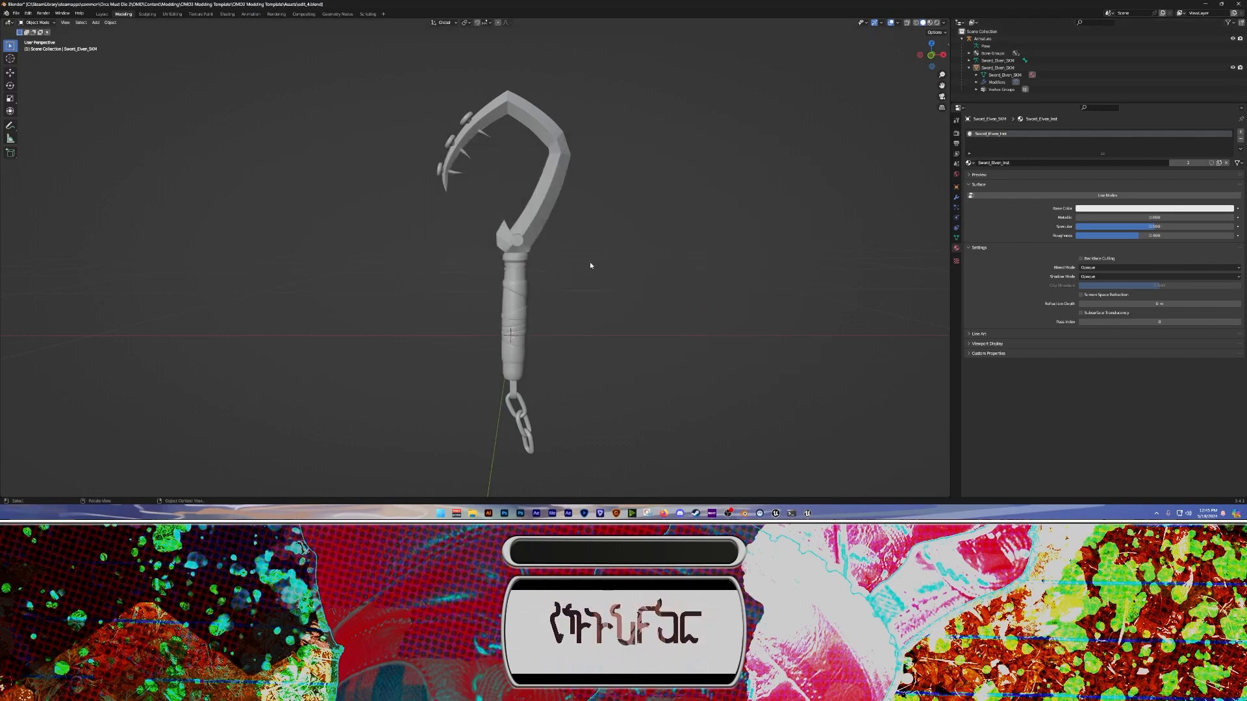
# Try rotating the hook mesh around its Z axis, and clear the rotation
pyautogui.moveTo(563, 232); pyautogui.dragTo(576, 235, button='middle')
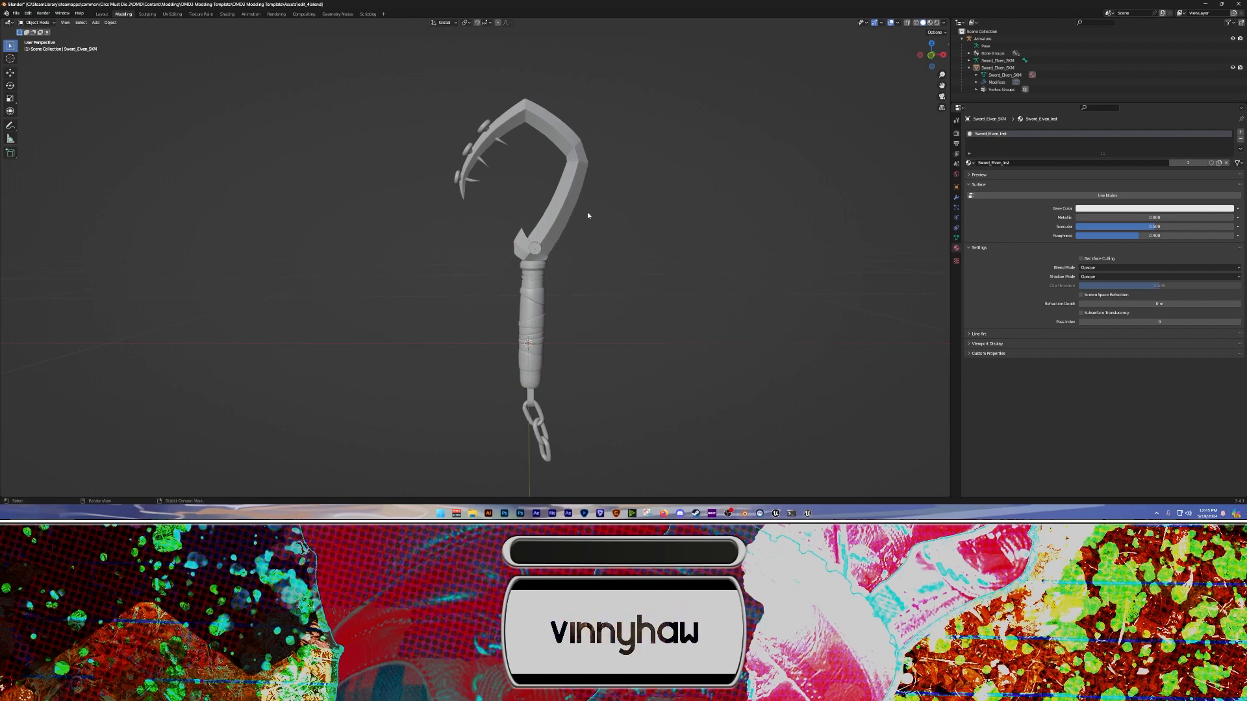
pyautogui.click(574, 210)
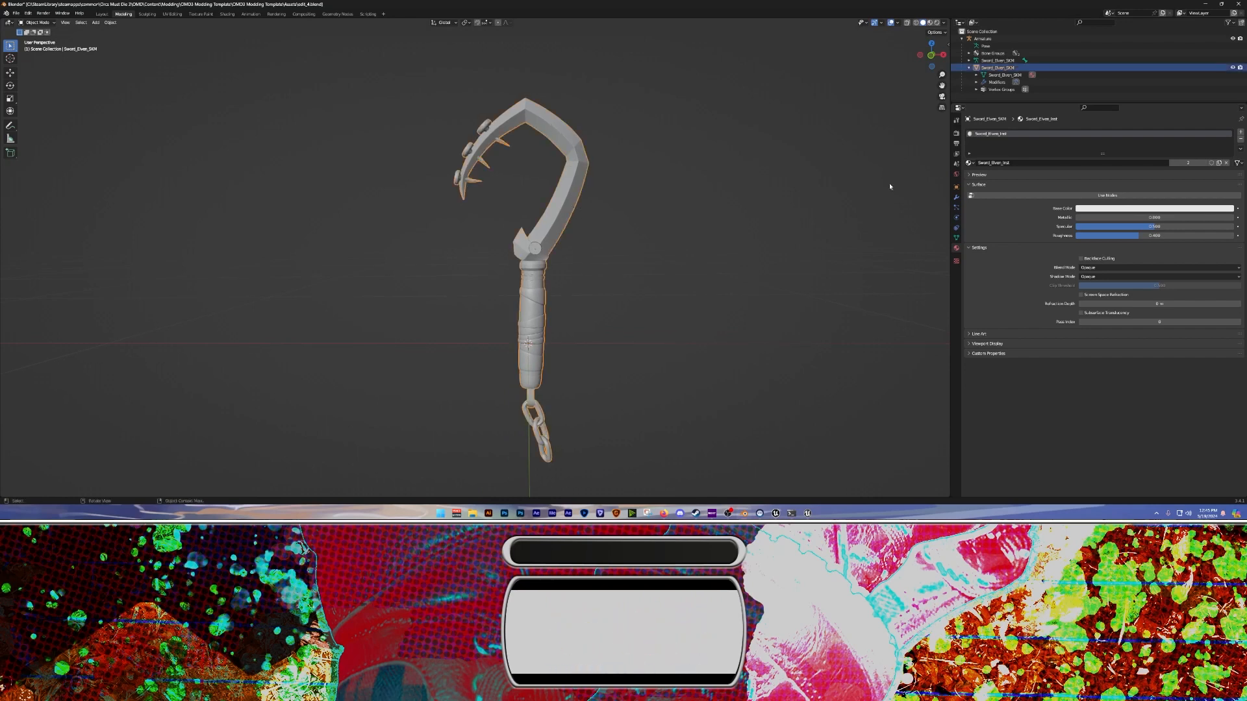
pyautogui.click(955, 186)
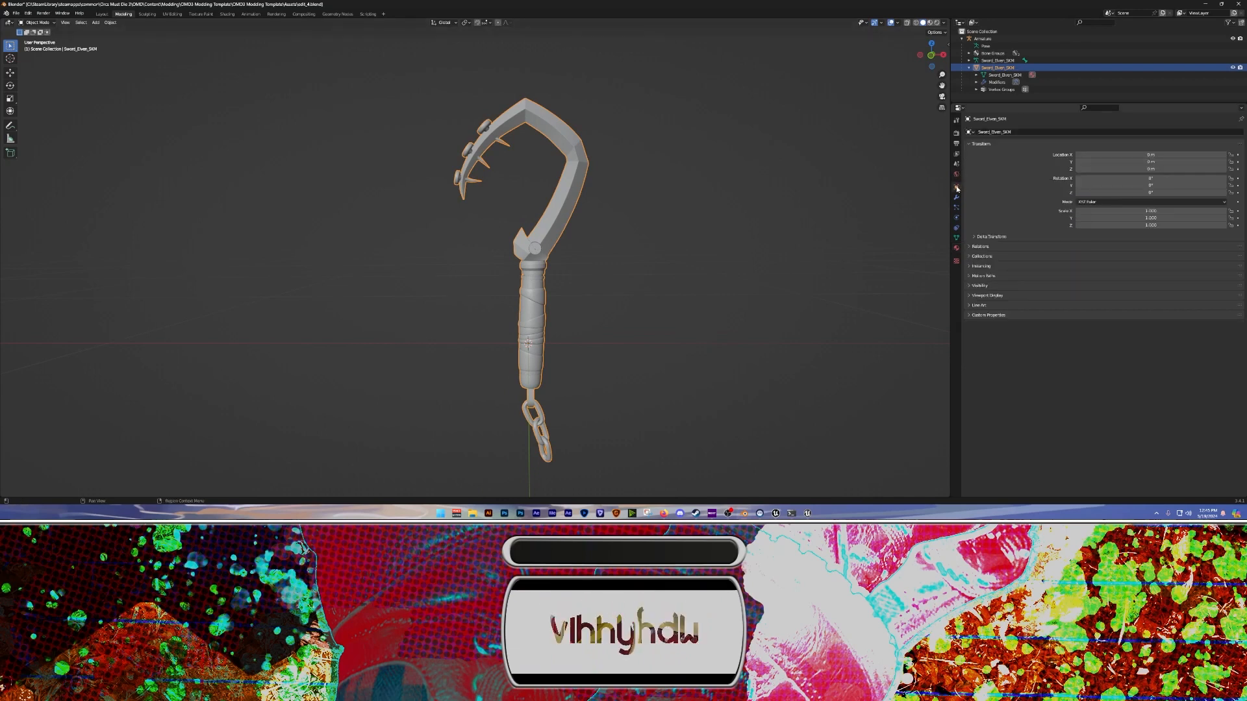
pyautogui.click(1092, 193)
pyautogui.write('-10.2')
pyautogui.press('Return')
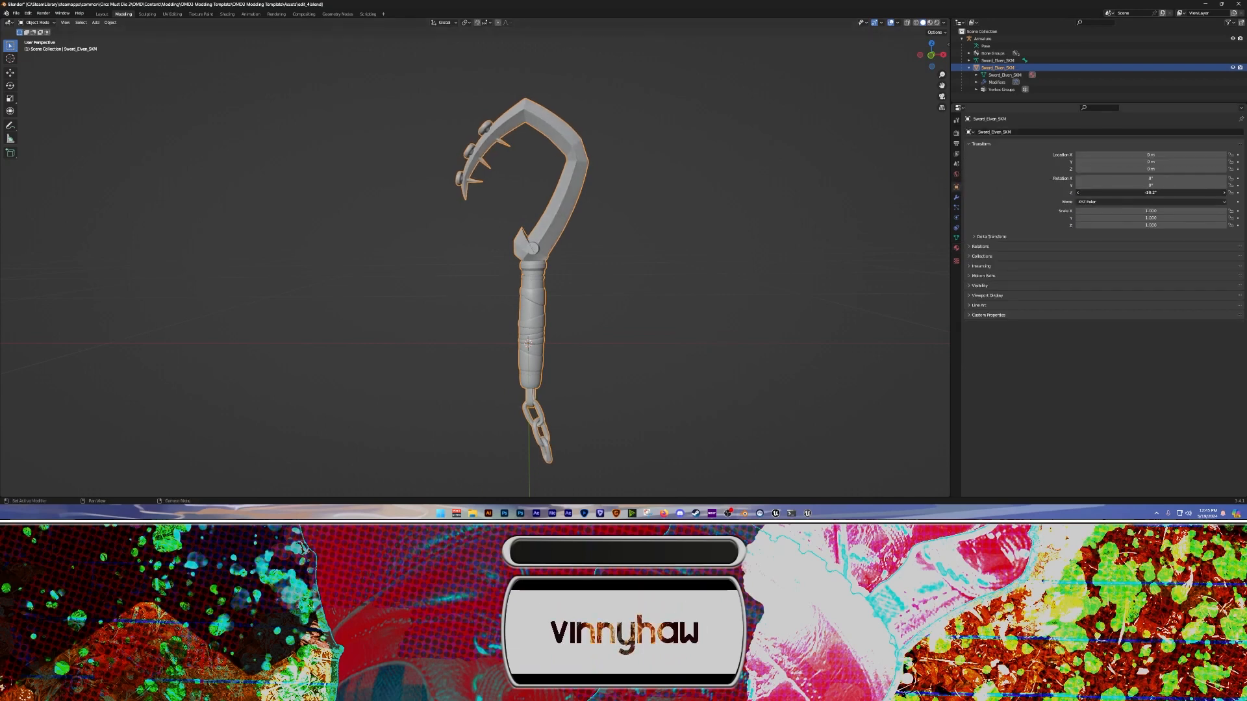
pyautogui.moveTo(1092, 193); pyautogui.dragTo(988, 193)
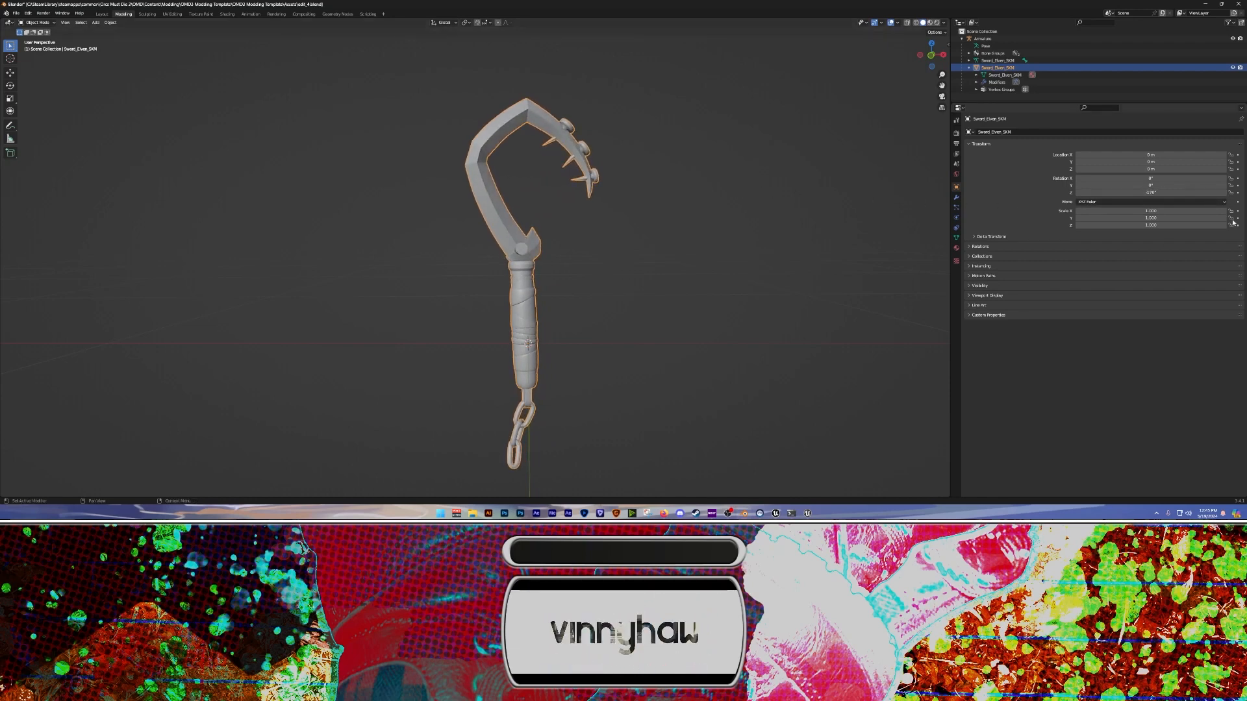
pyautogui.hotkey('alt', 'r')
pyautogui.click(768, 231)
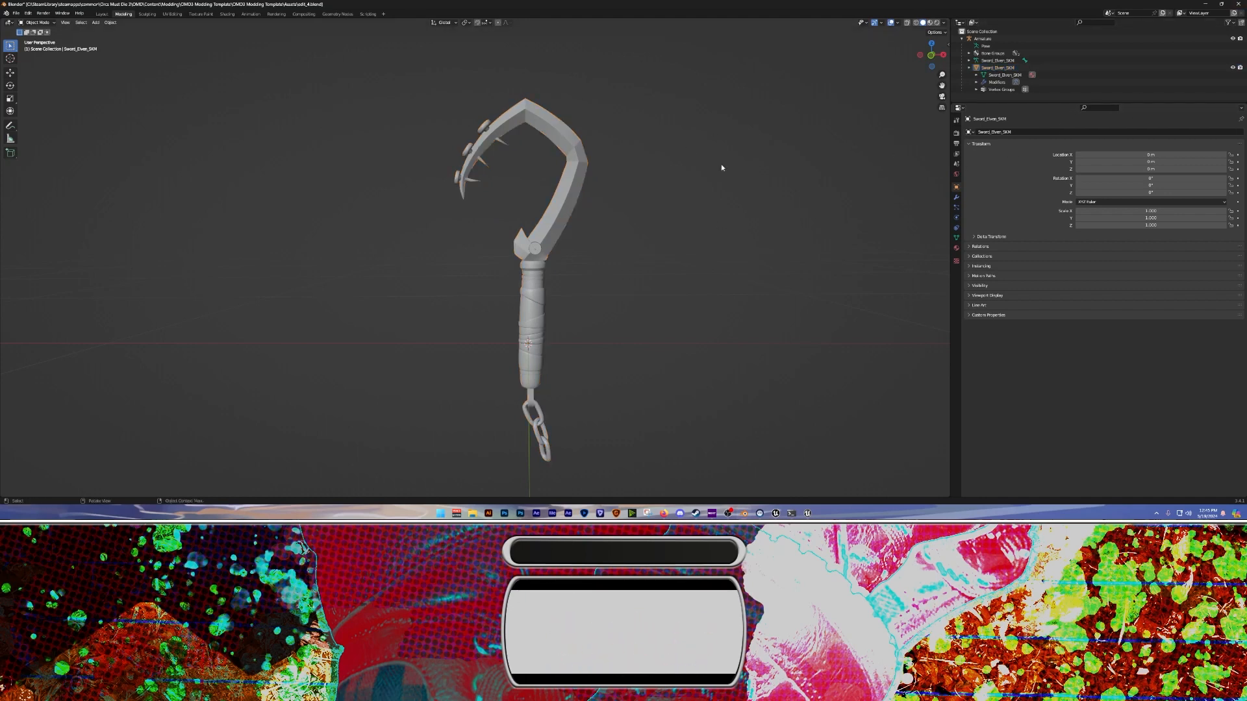
# Switch to the Unreal Project Browser and browse for an existing project file
pyautogui.click(1205, 4)
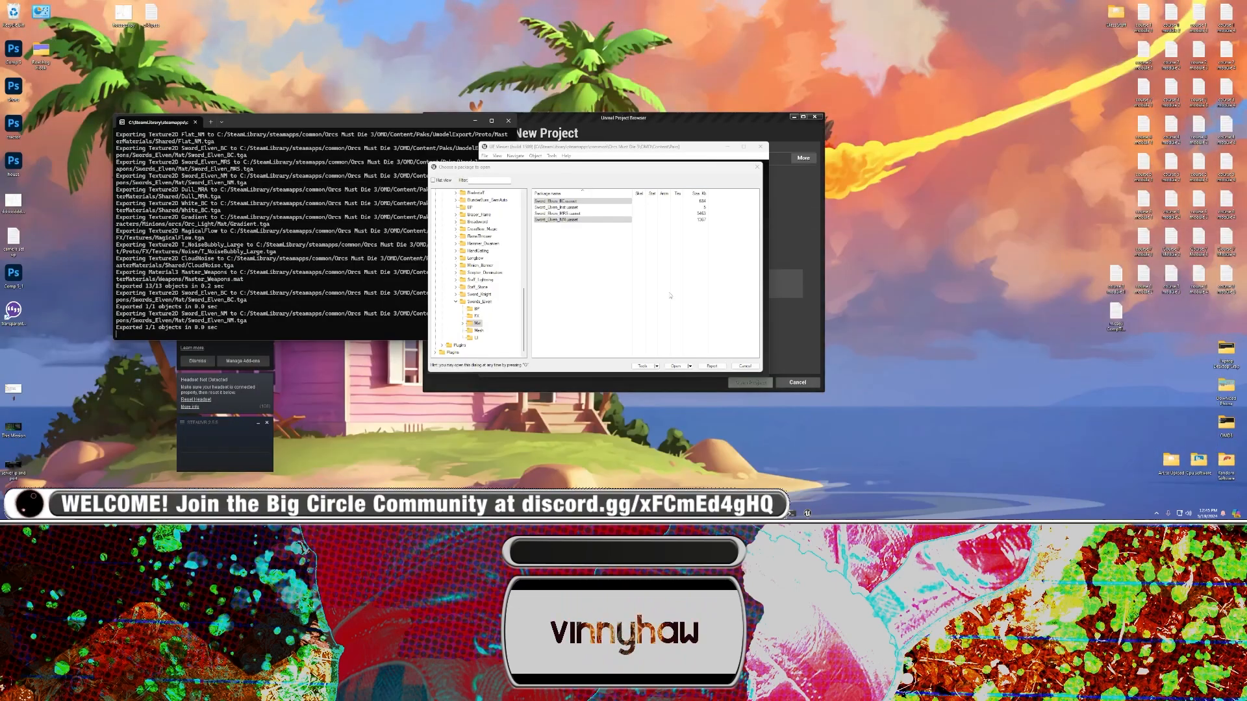
pyautogui.click(703, 127)
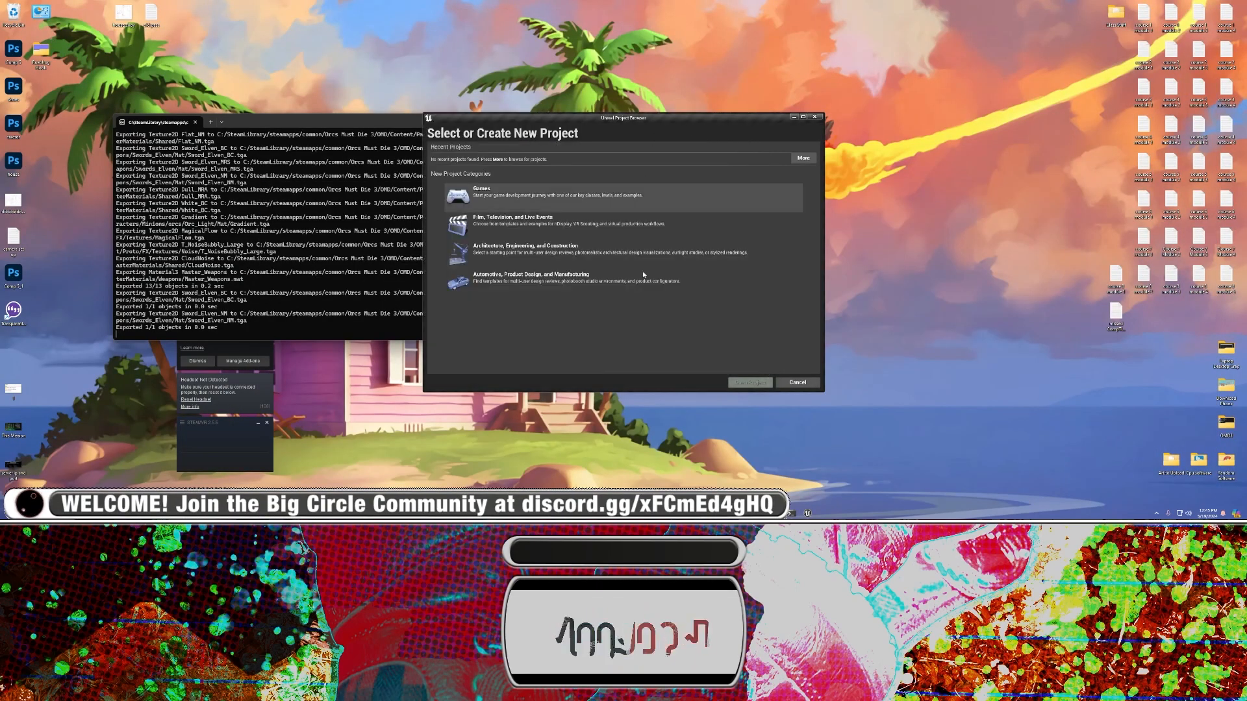
pyautogui.moveTo(593, 121); pyautogui.dragTo(614, 142)
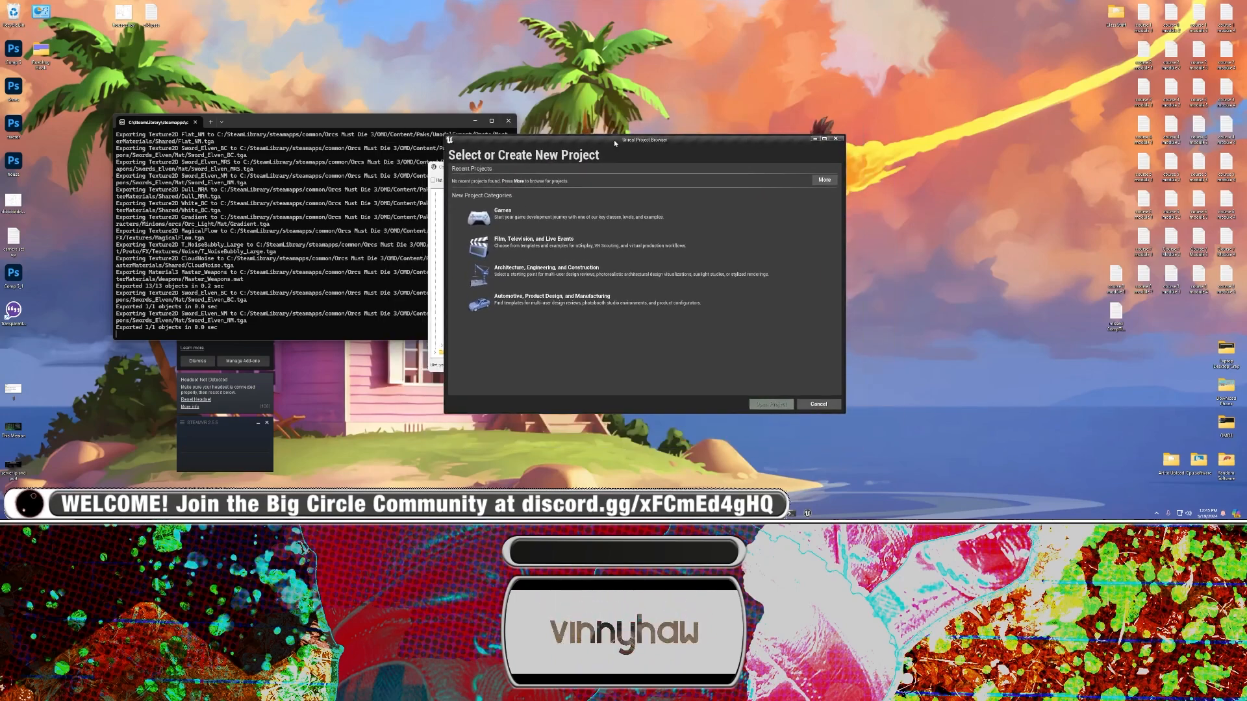
pyautogui.click(824, 180)
pyautogui.click(819, 389)
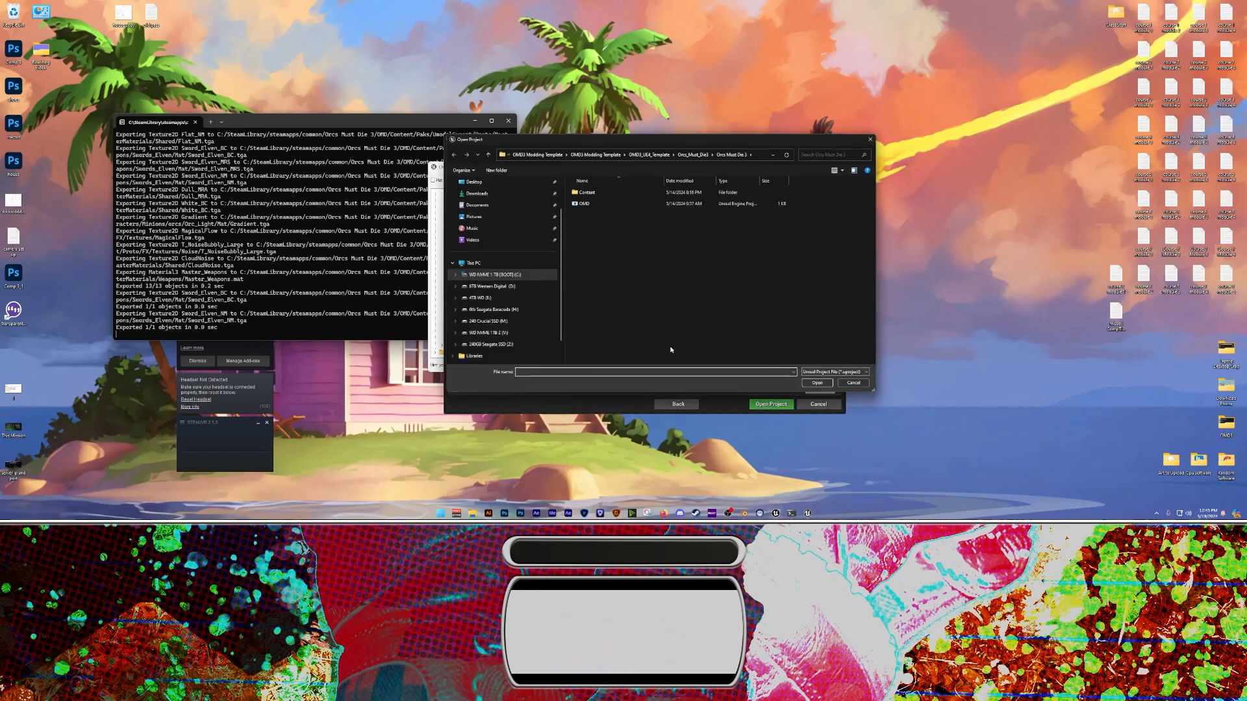
# Switch to File Explorer, open the Orcs Must Die 3 folder inside OMD3_UE4_Template, and widen the file type column
pyautogui.click(473, 513)
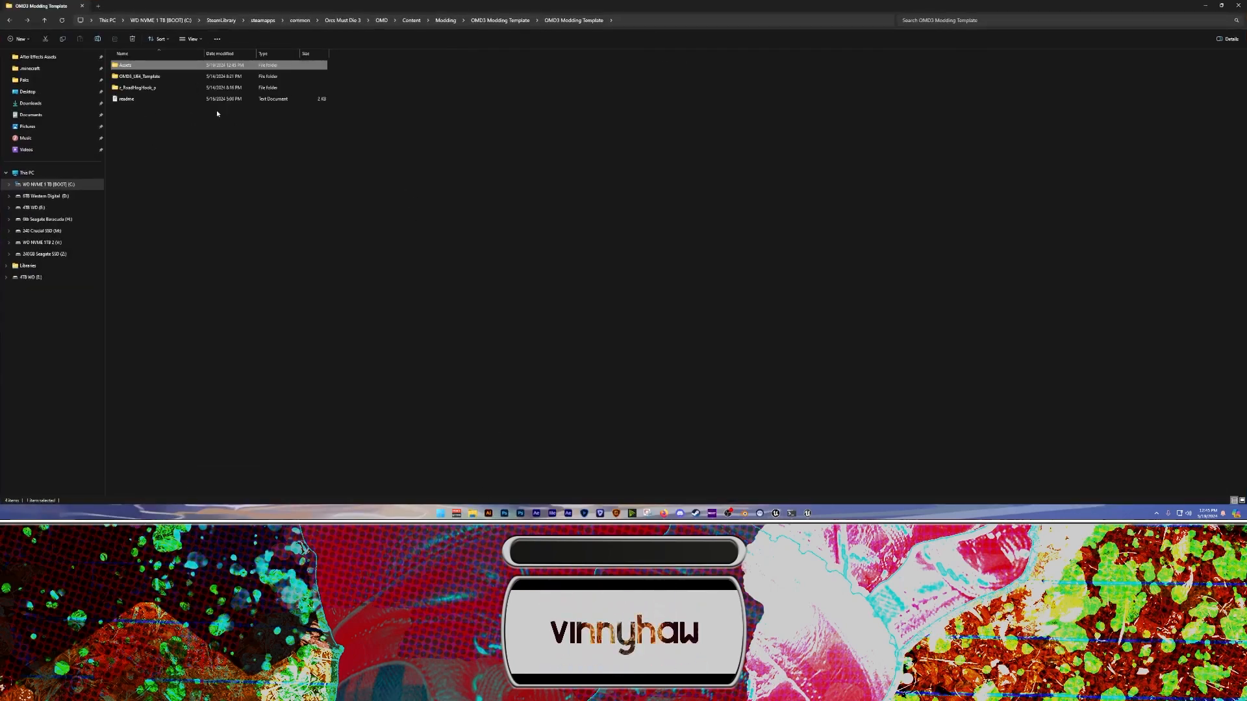
pyautogui.click(175, 148)
pyautogui.hotkey('alt', 'Left')
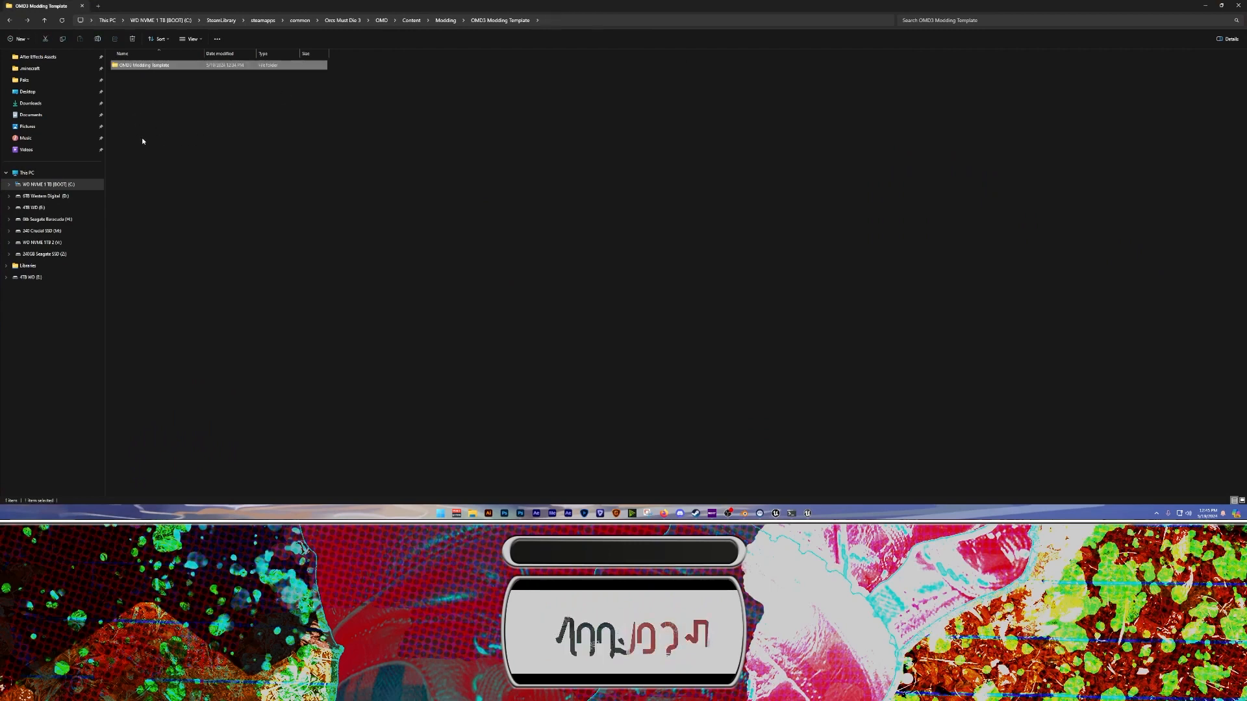
pyautogui.hotkey('alt', 'Left')
pyautogui.click(155, 89)
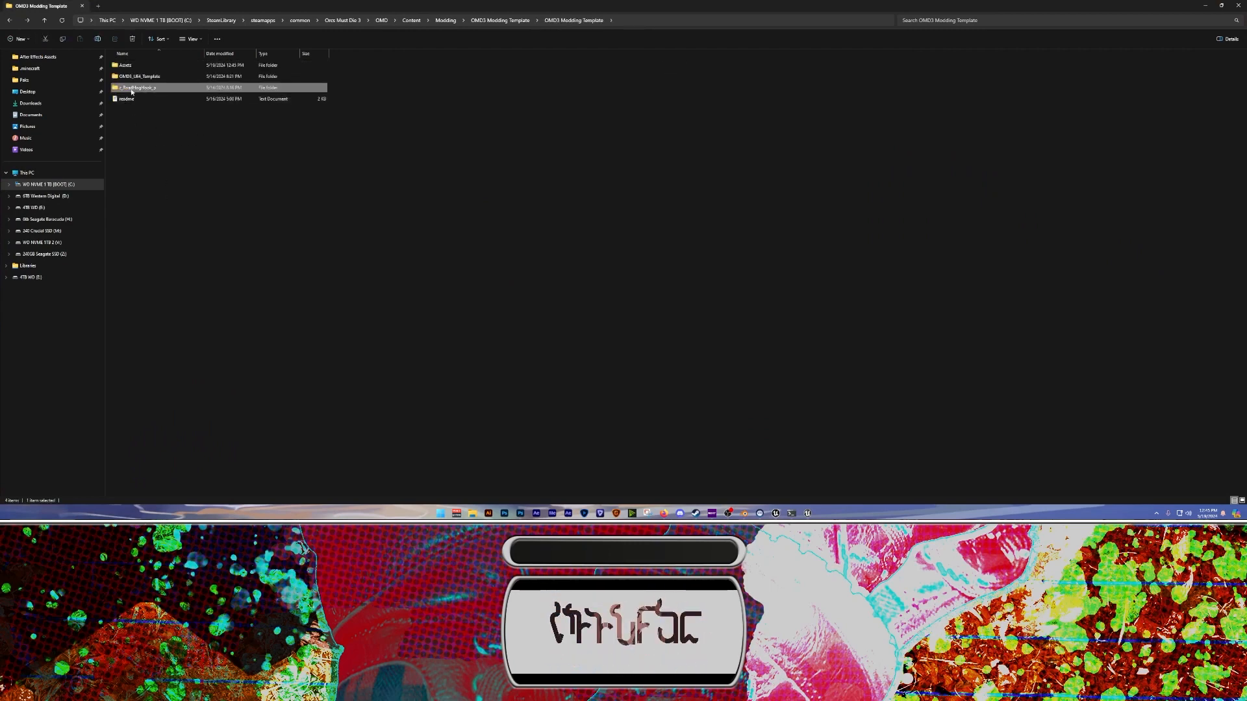
pyautogui.click(154, 132)
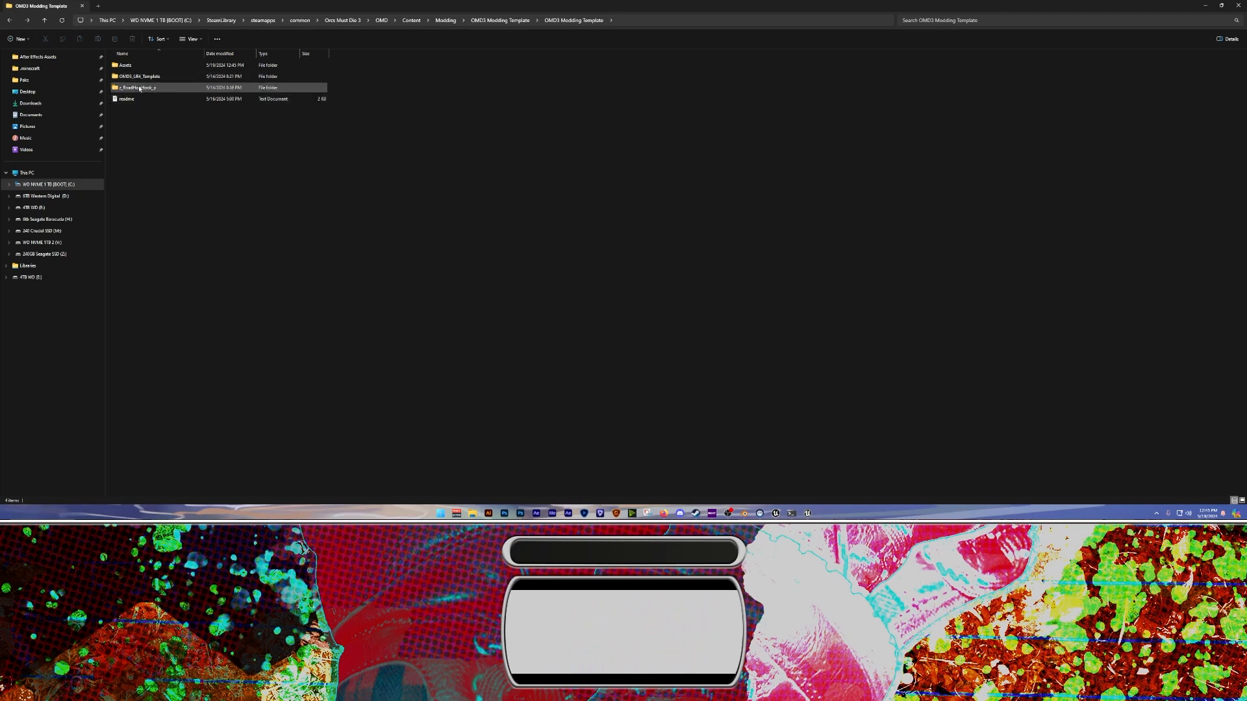
pyautogui.doubleClick(167, 77)
pyautogui.doubleClick(139, 67)
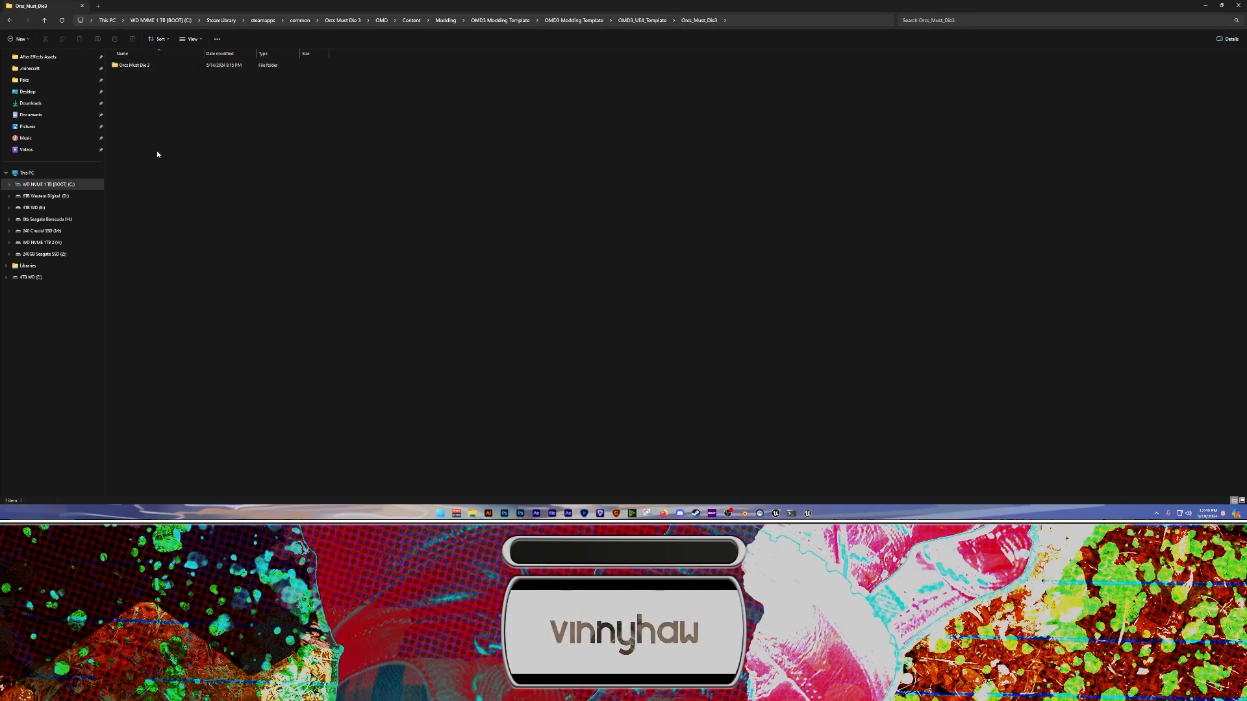
pyautogui.doubleClick(138, 68)
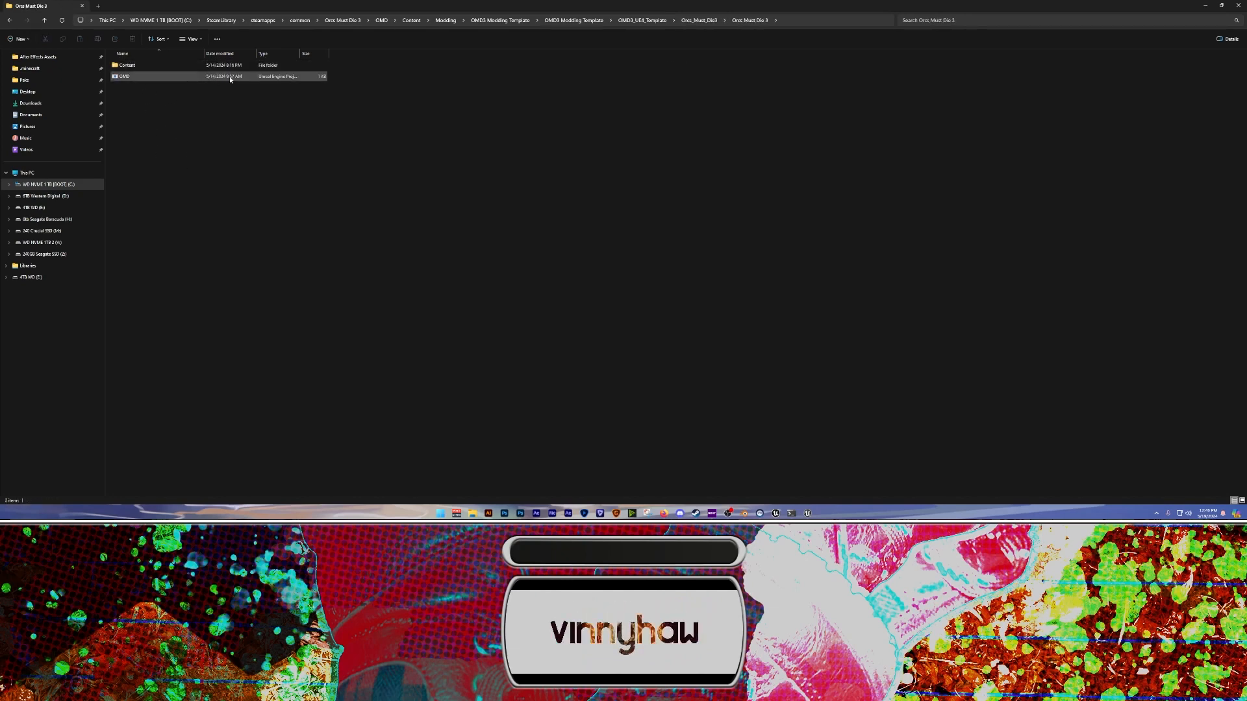
pyautogui.moveTo(300, 53); pyautogui.dragTo(381, 53)
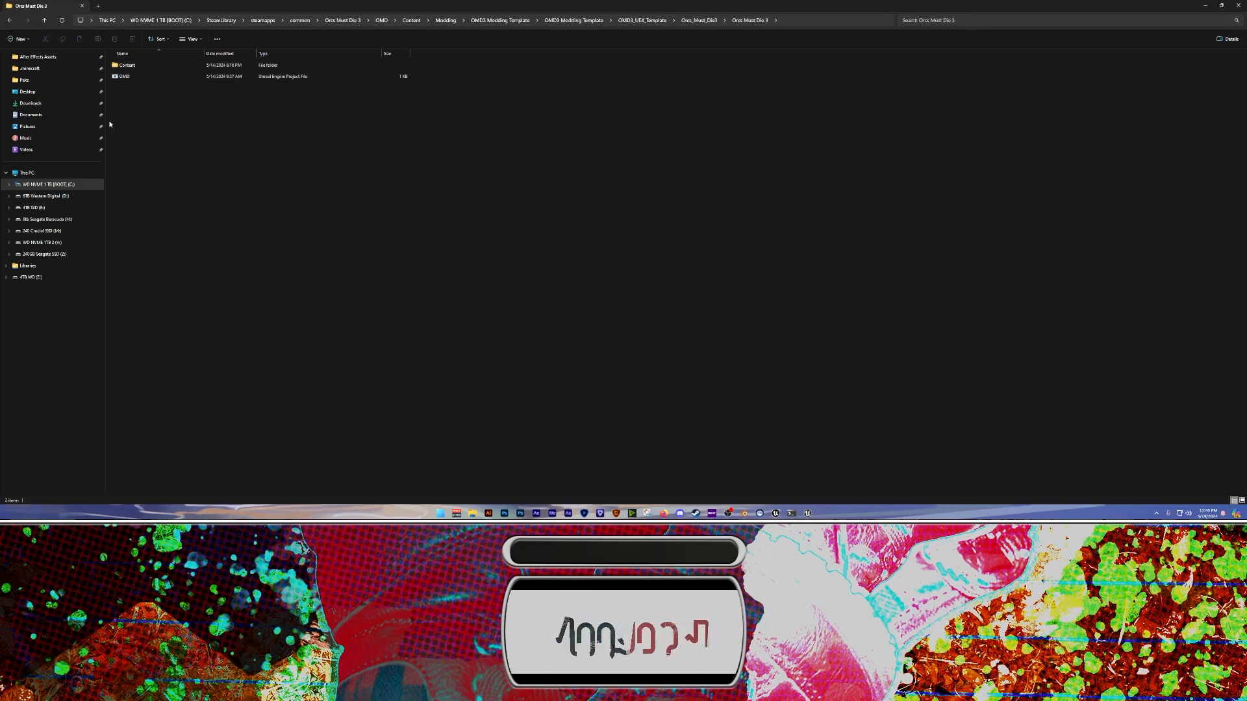
# Copy the full path of the Orcs Must Die 3 project folder
pyautogui.click(144, 76)
pyautogui.click(231, 179)
pyautogui.click(829, 16)
pyautogui.hotkey('ctrl', 'c')
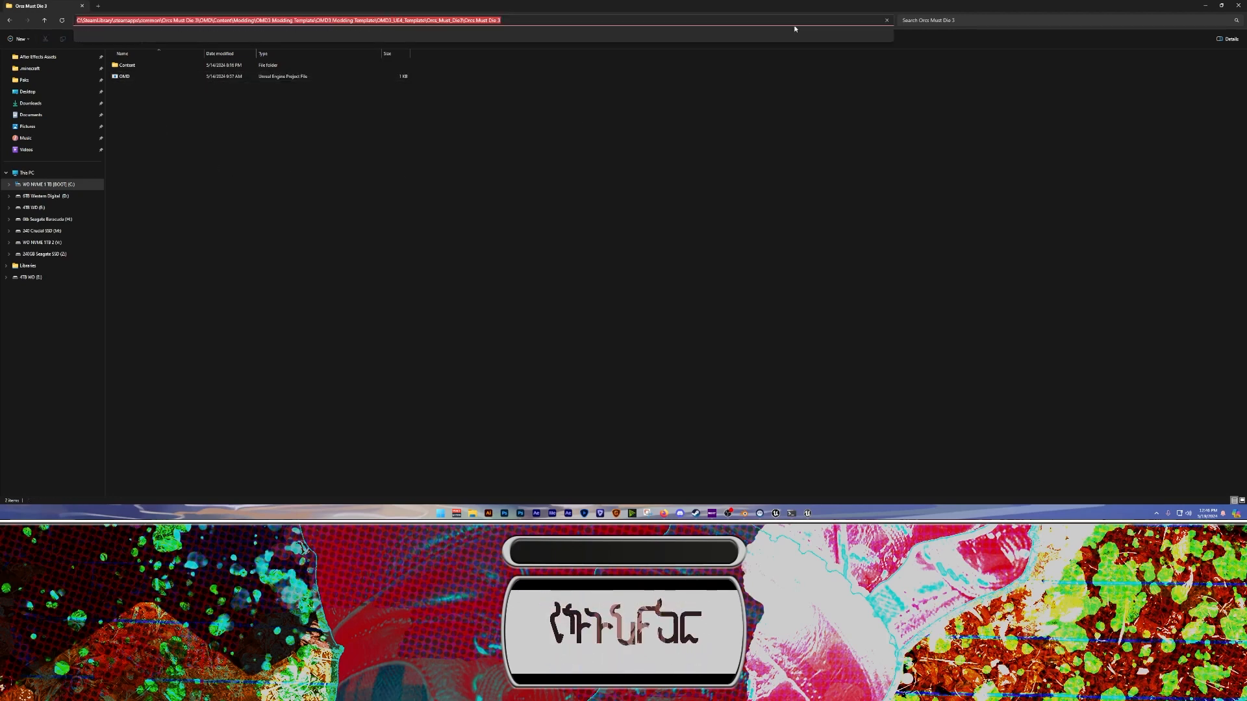
# Return to Unreal's Open Project dialog, go to the copied folder path, and open the OMD project
pyautogui.click(787, 513)
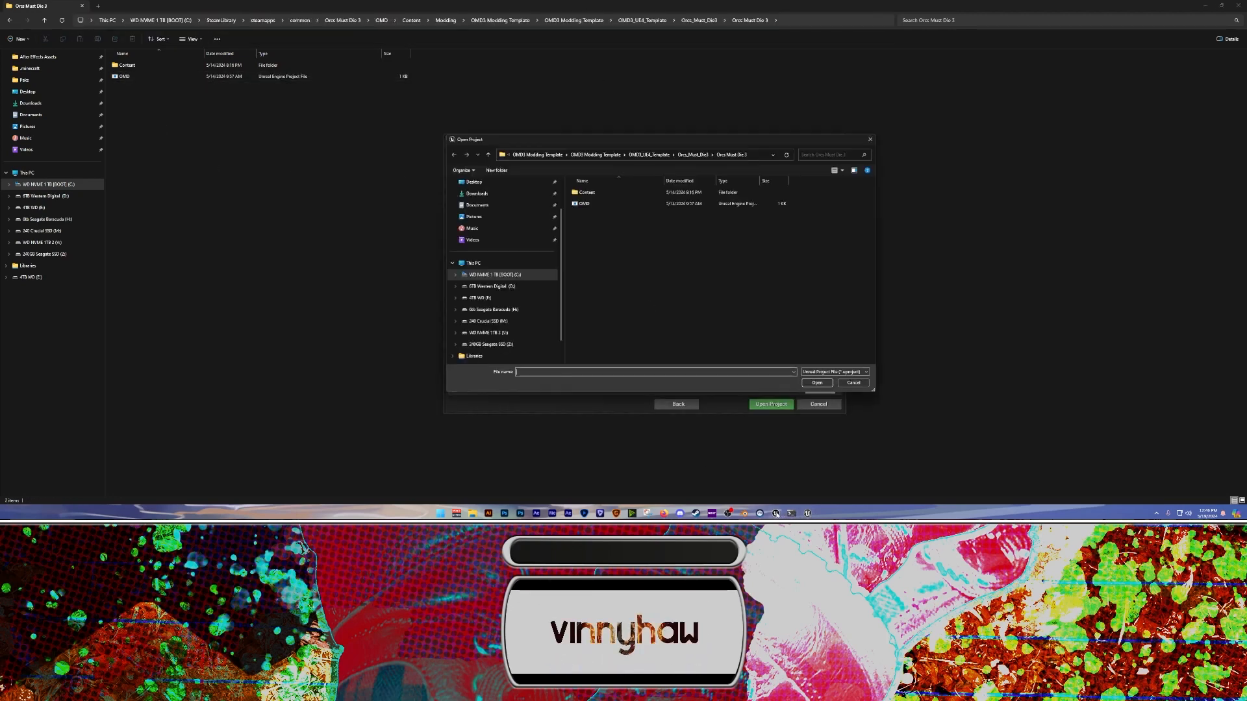
pyautogui.click(753, 158)
pyautogui.hotkey('ctrl', 'v')
pyautogui.press('Return')
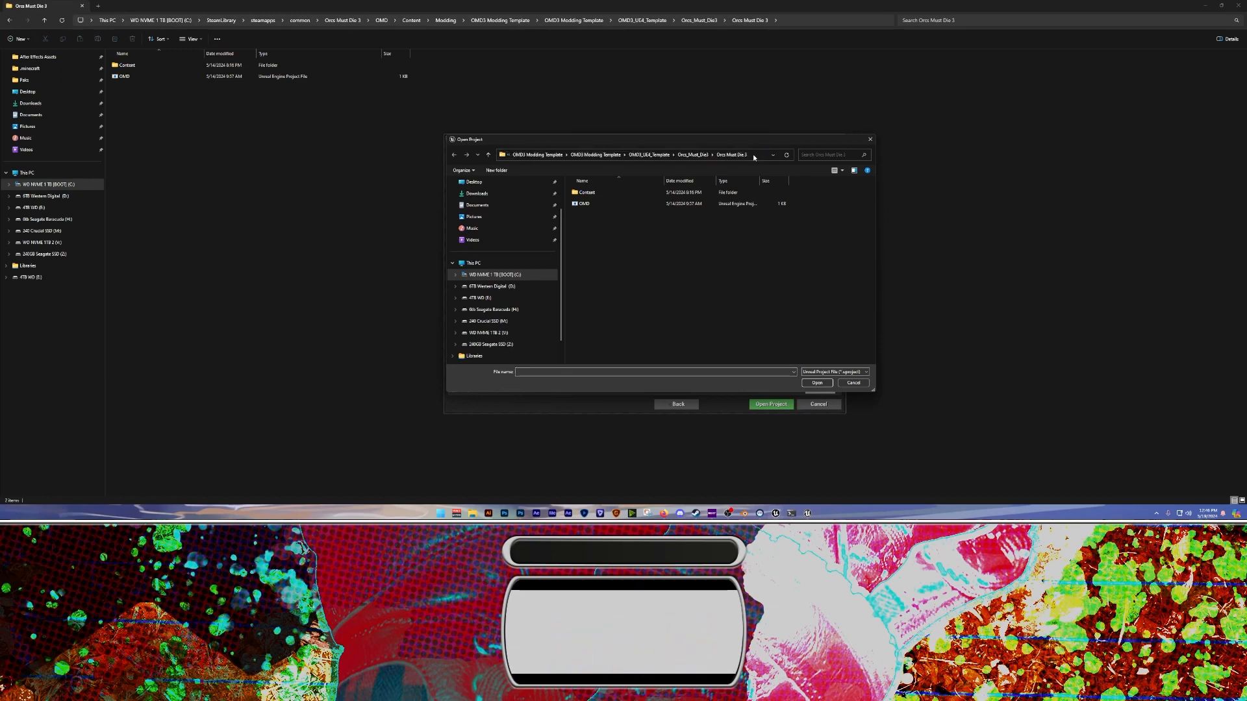
pyautogui.click(584, 204)
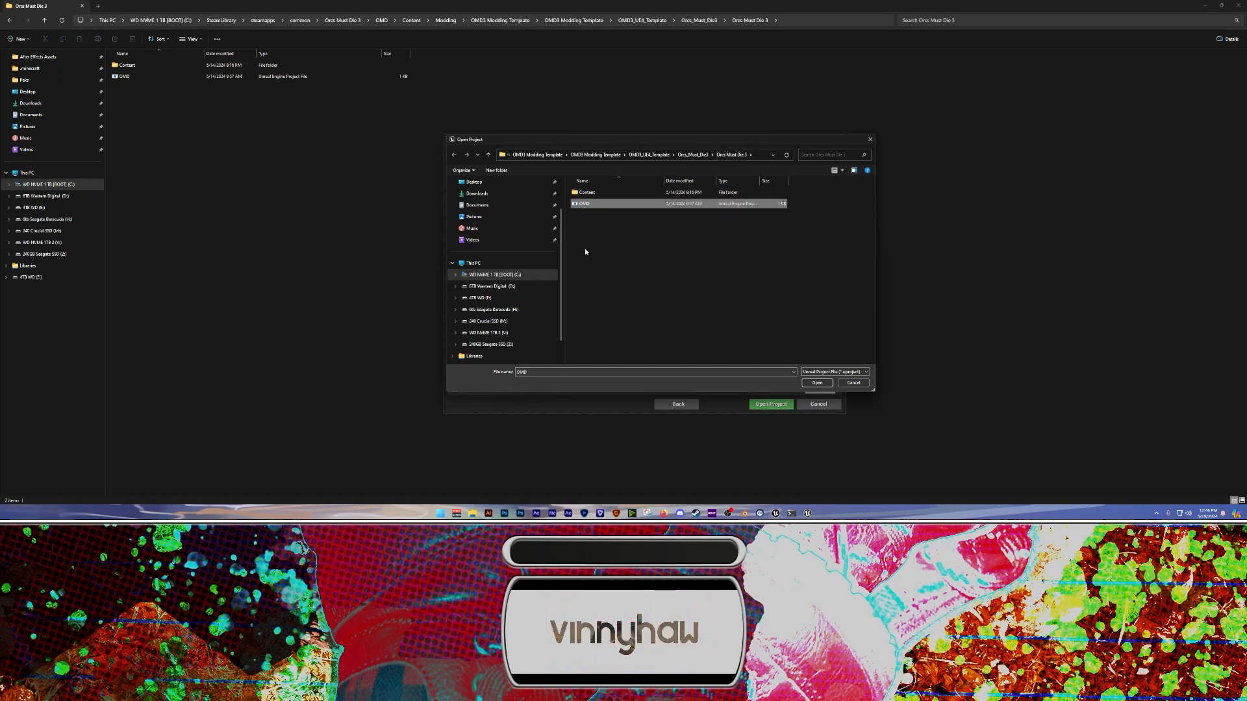
pyautogui.doubleClick(583, 205)
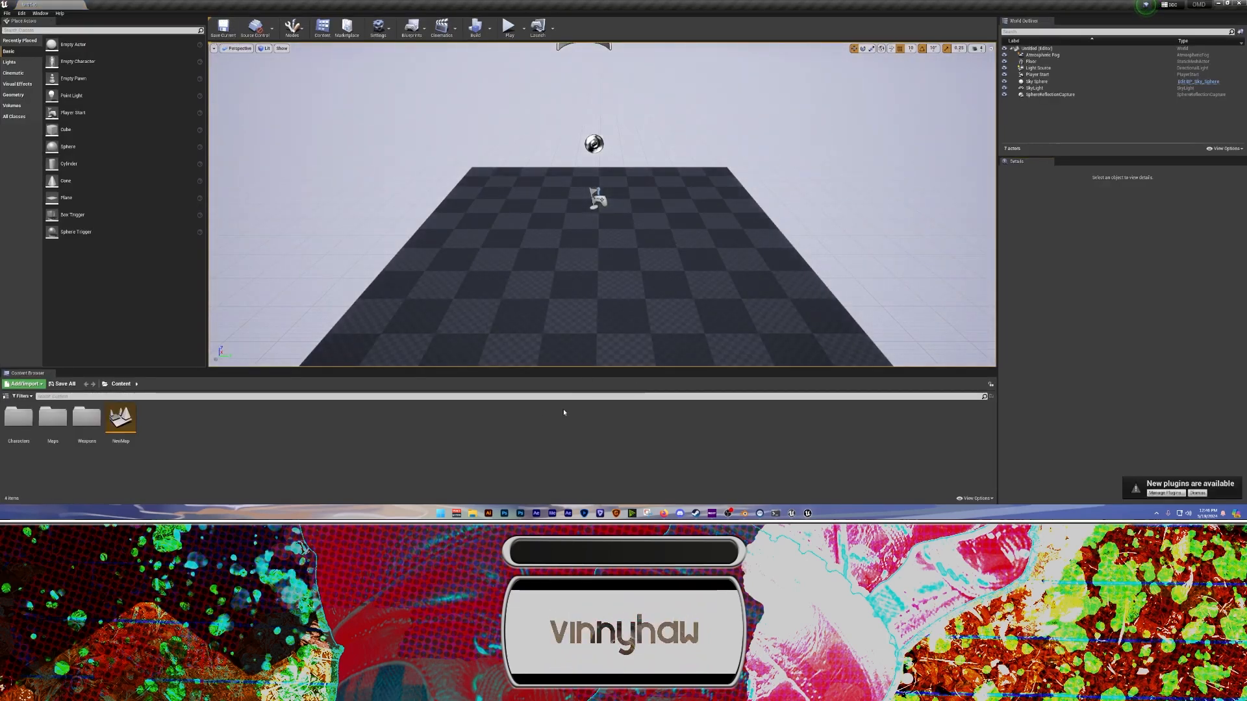
# Show the Content Browser's folder tree, and bring up the game's Paks folder in a smaller File Explorer window over the editor
pyautogui.click(5, 397)
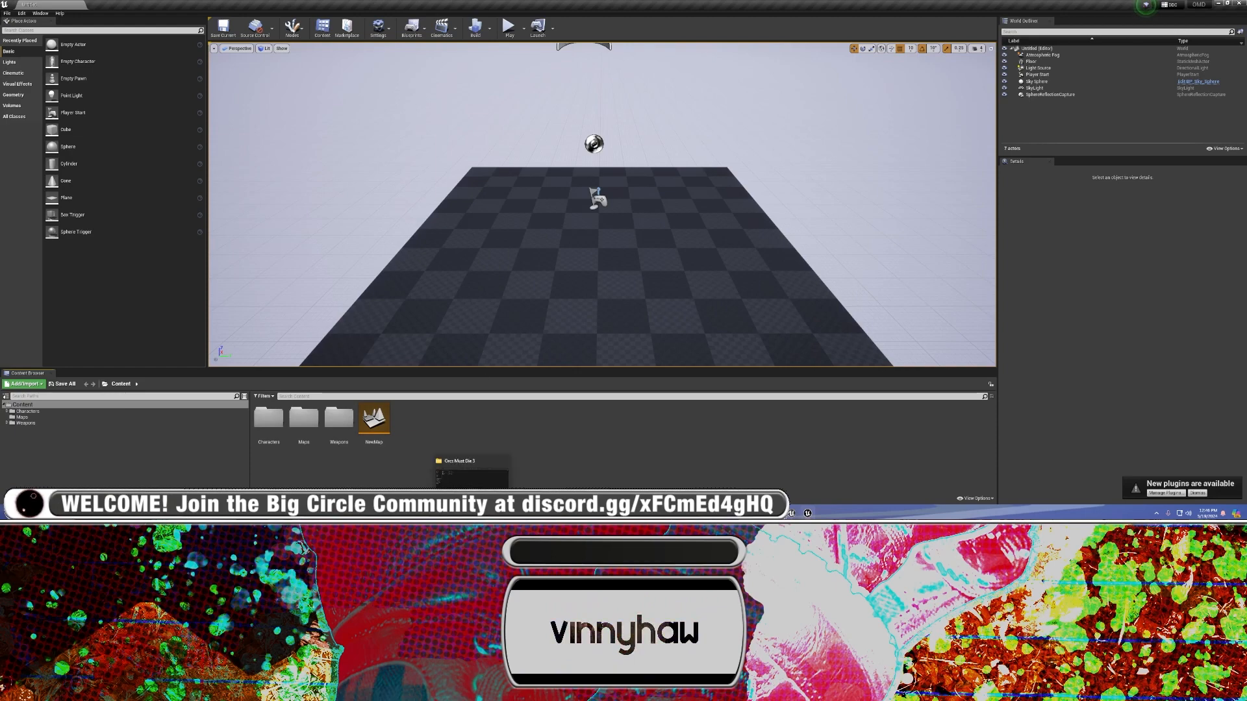
pyautogui.click(471, 513)
pyautogui.moveTo(381, 8); pyautogui.dragTo(843, 113)
pyautogui.click(709, 276)
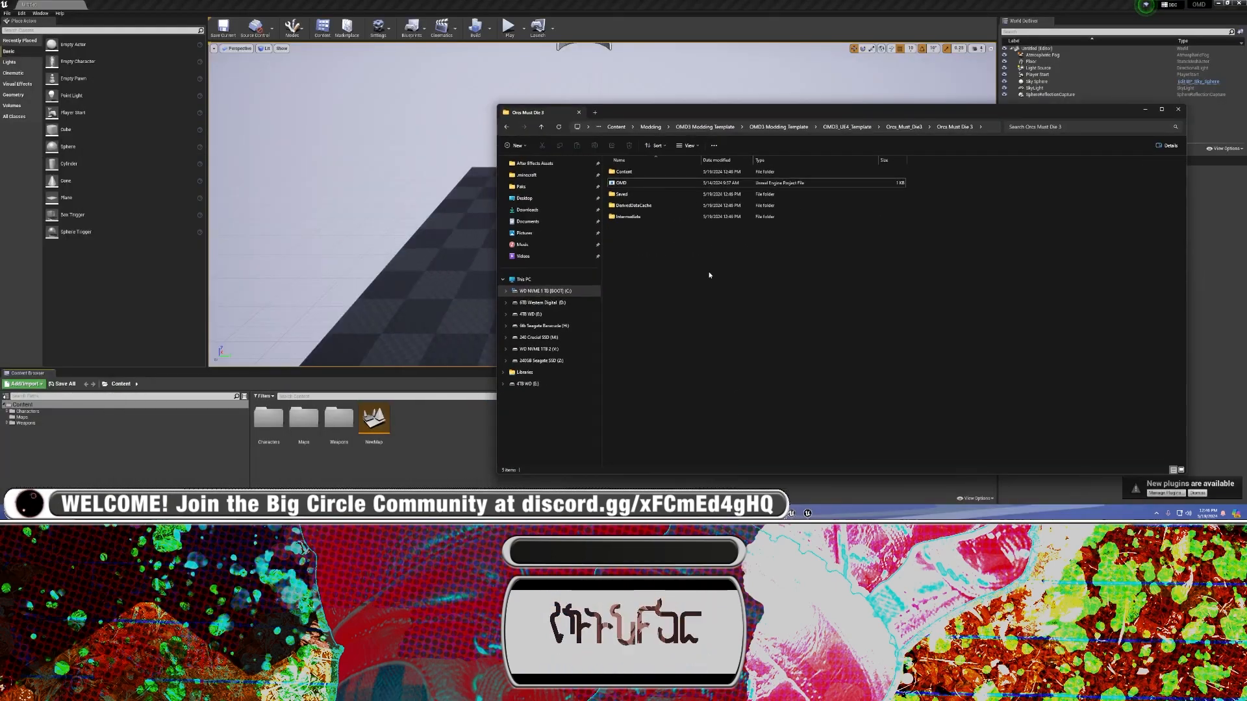
pyautogui.click(535, 187)
pyautogui.scroll(-20, 867, 263)
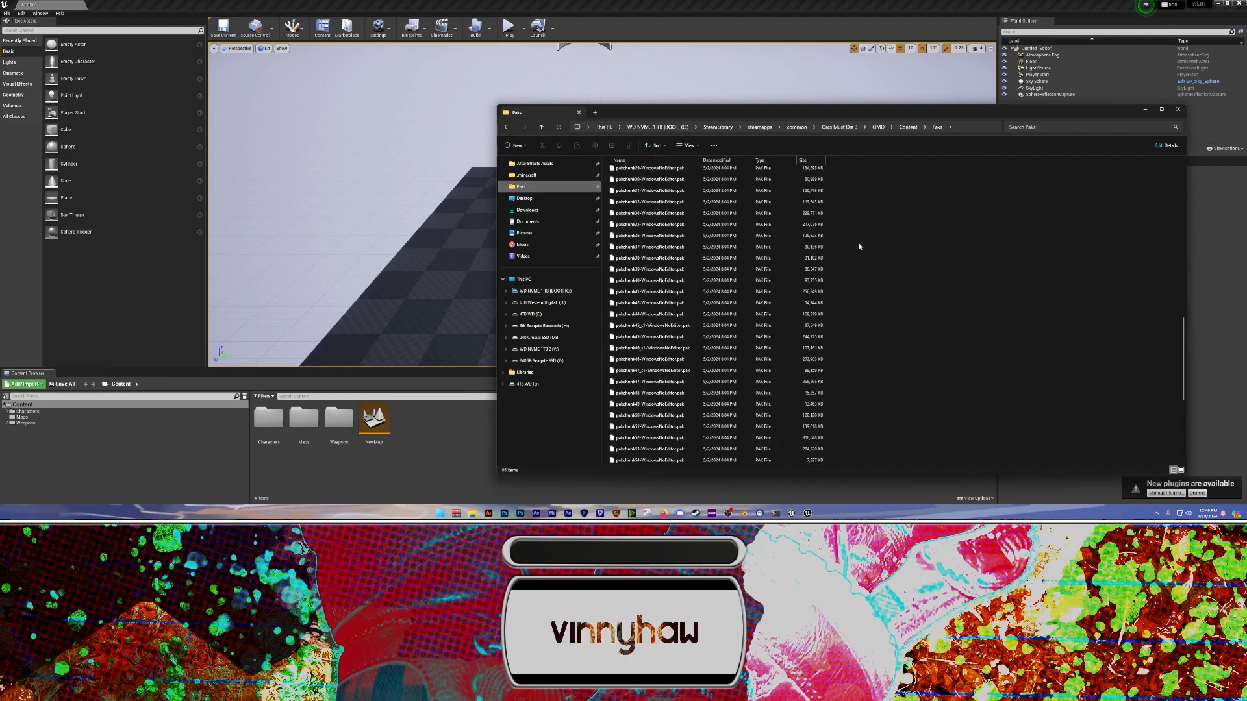
pyautogui.scroll(-2, 849, 241)
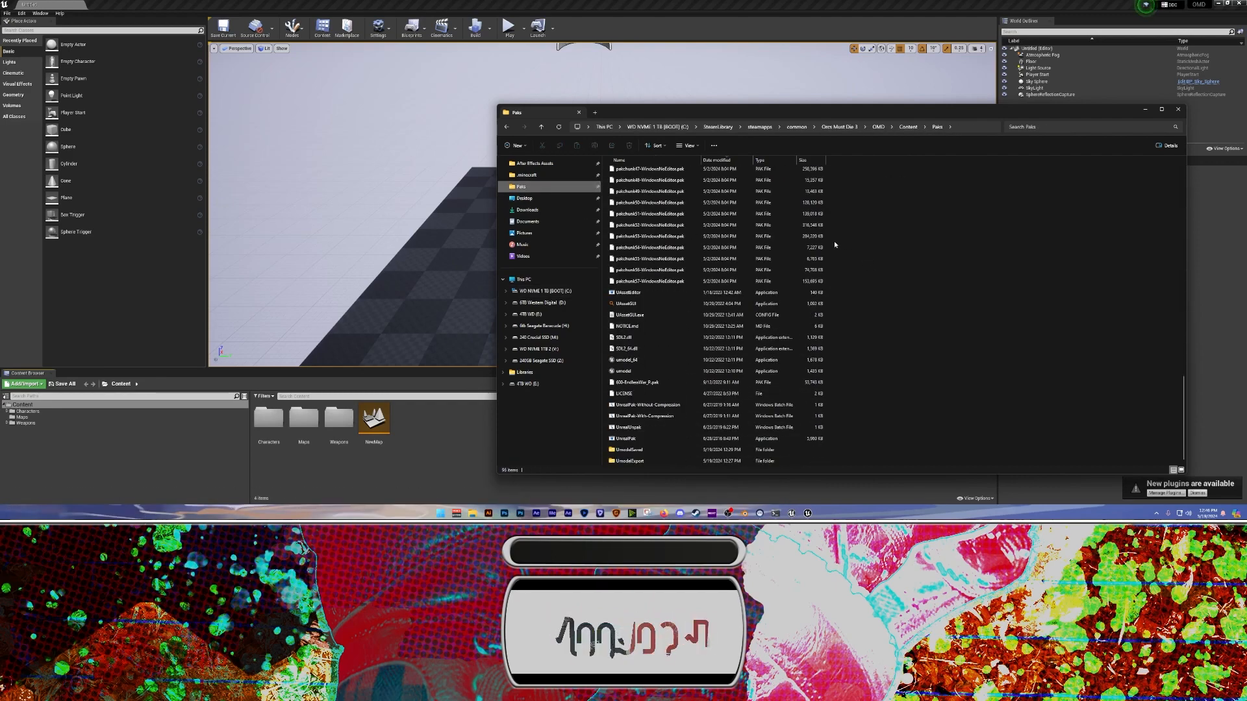
# Expand the Weapons and Broadsword folders in the Content Browser's tree, and switch to UE Viewer's package dialog
pyautogui.click(6, 422)
pyautogui.click(11, 429)
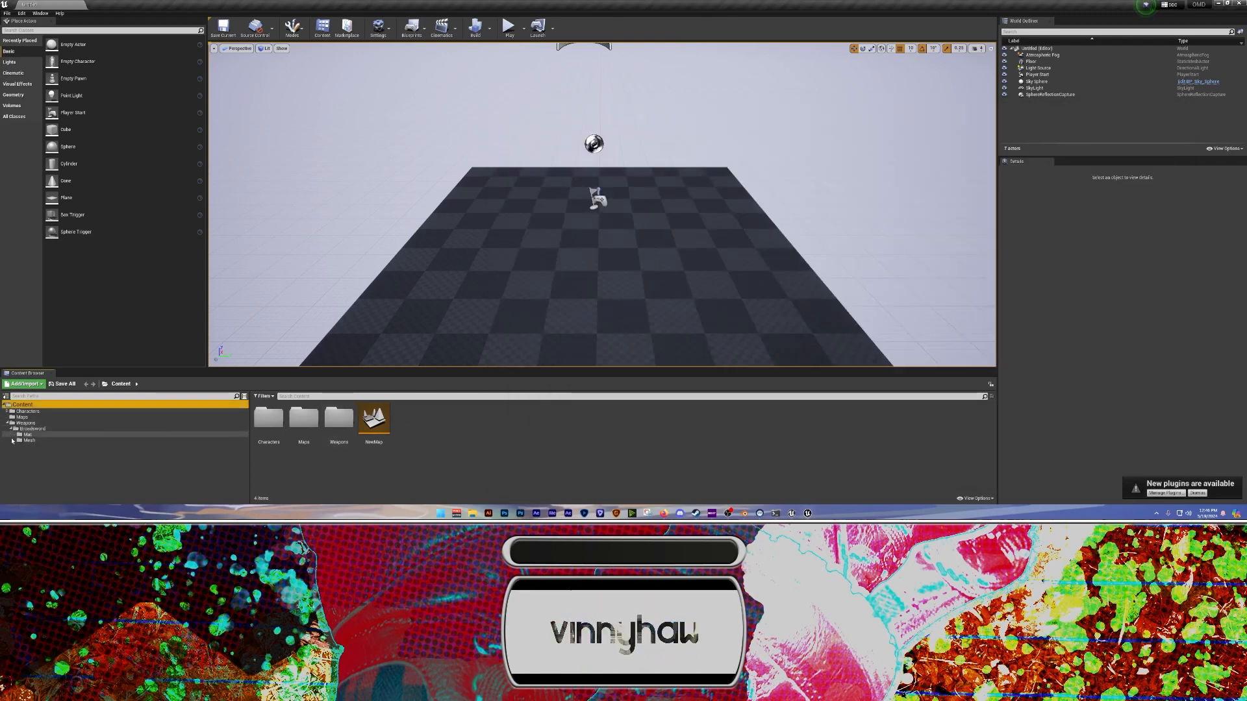
pyautogui.click(792, 513)
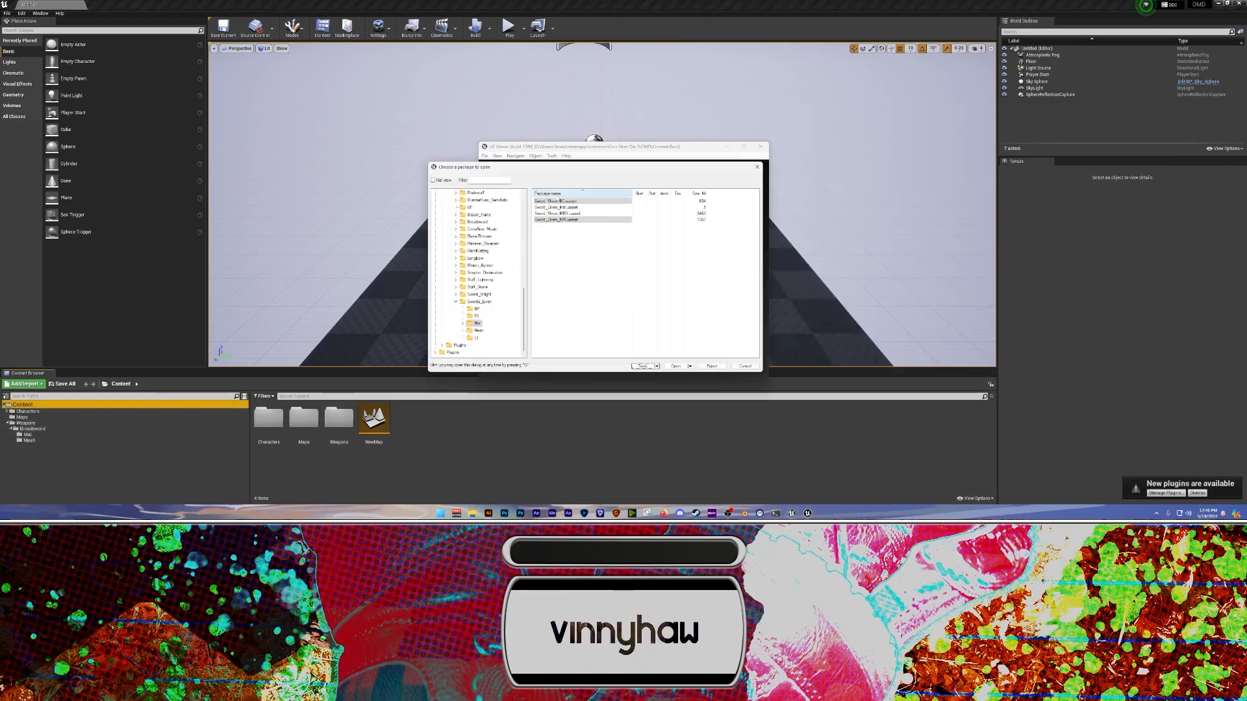
# Collapse the package tree to its top-level folders, and expand OMD and its Content folder
pyautogui.scroll(6, 483, 259)
pyautogui.scroll(4, 483, 259)
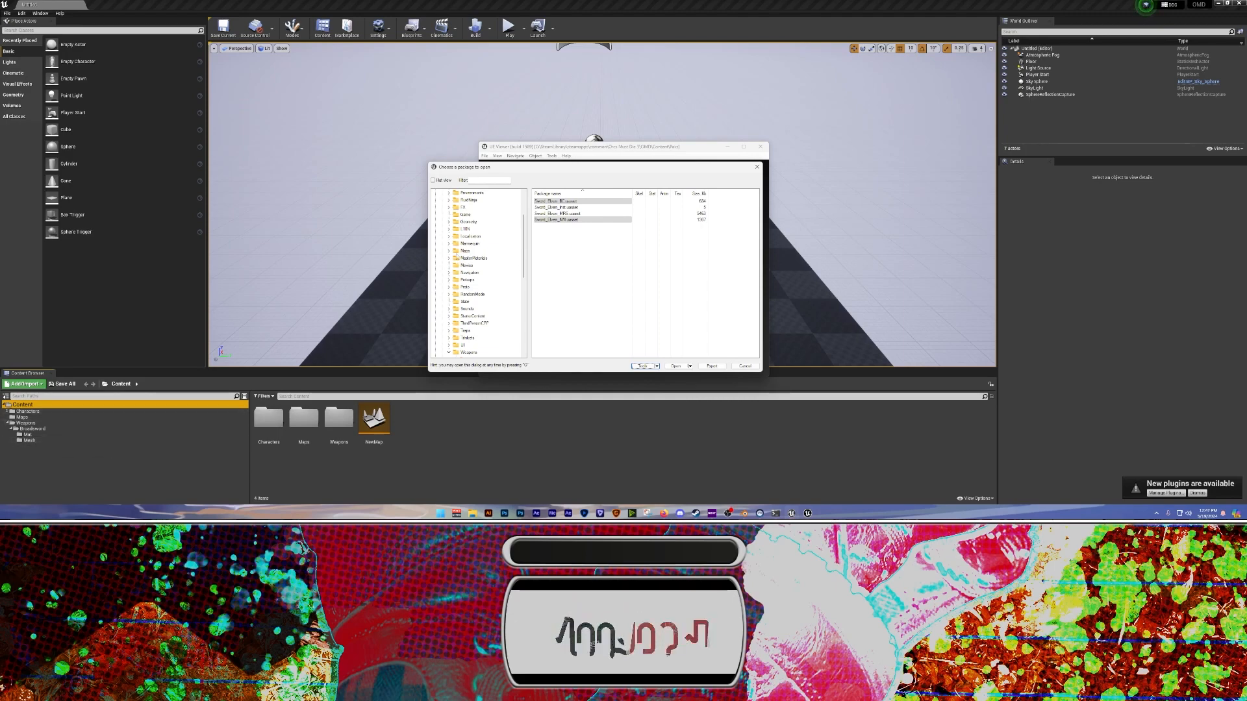
pyautogui.scroll(4, 457, 254)
pyautogui.click(441, 222)
pyautogui.click(435, 207)
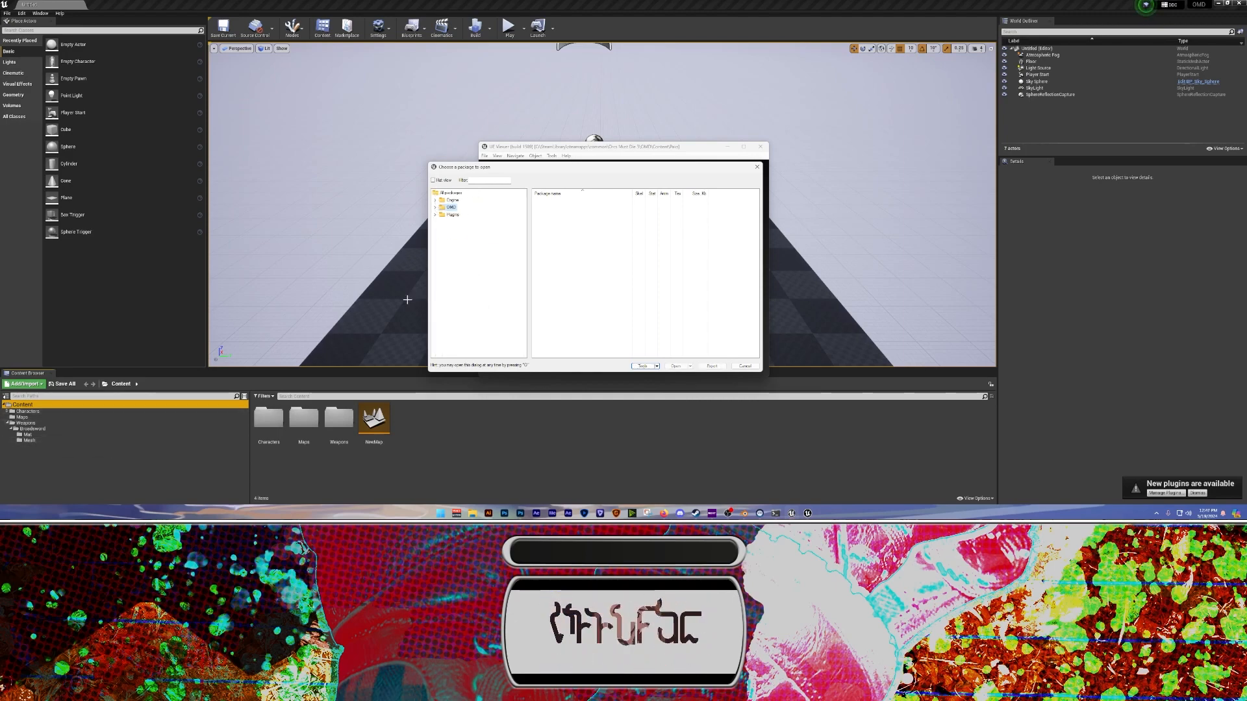
pyautogui.click(435, 208)
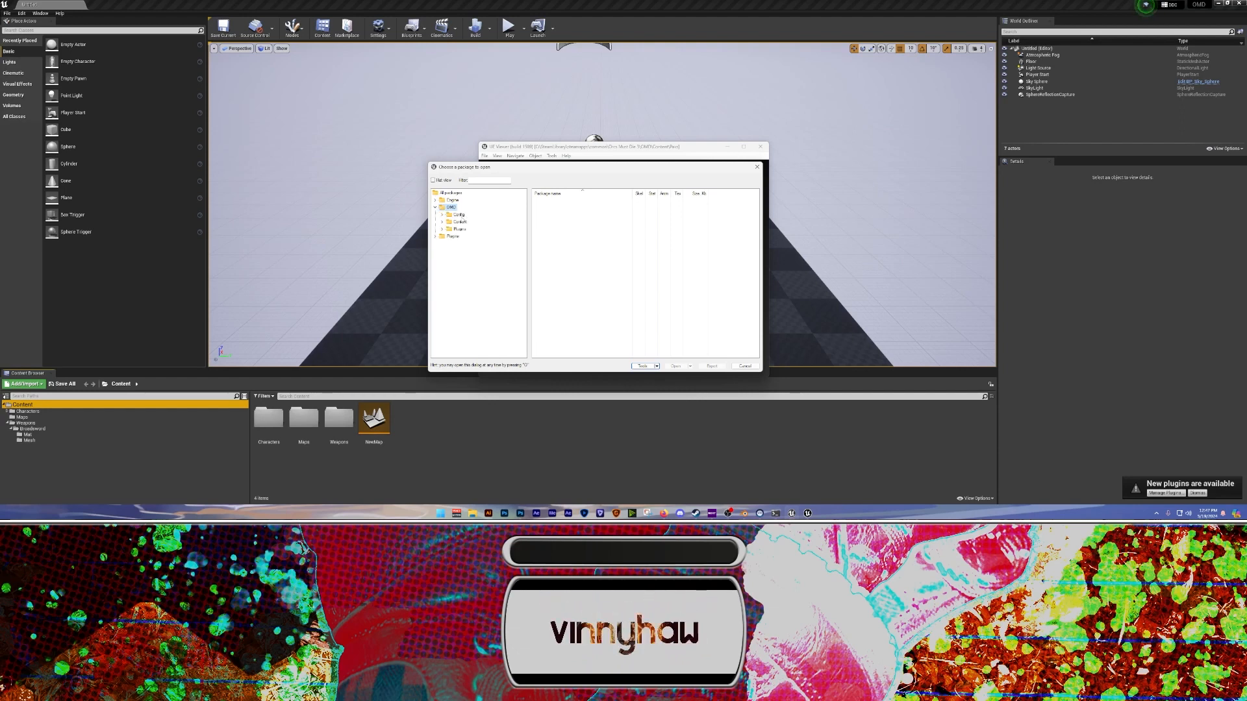
pyautogui.click(461, 222)
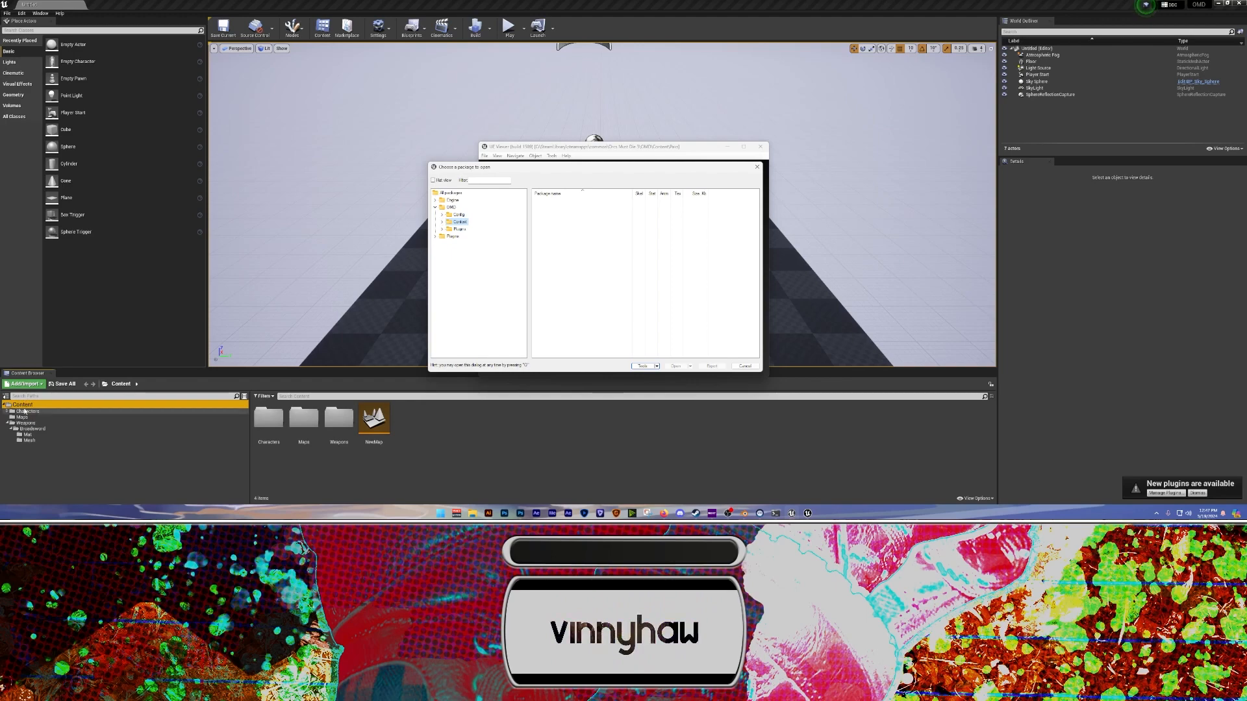
pyautogui.click(442, 222)
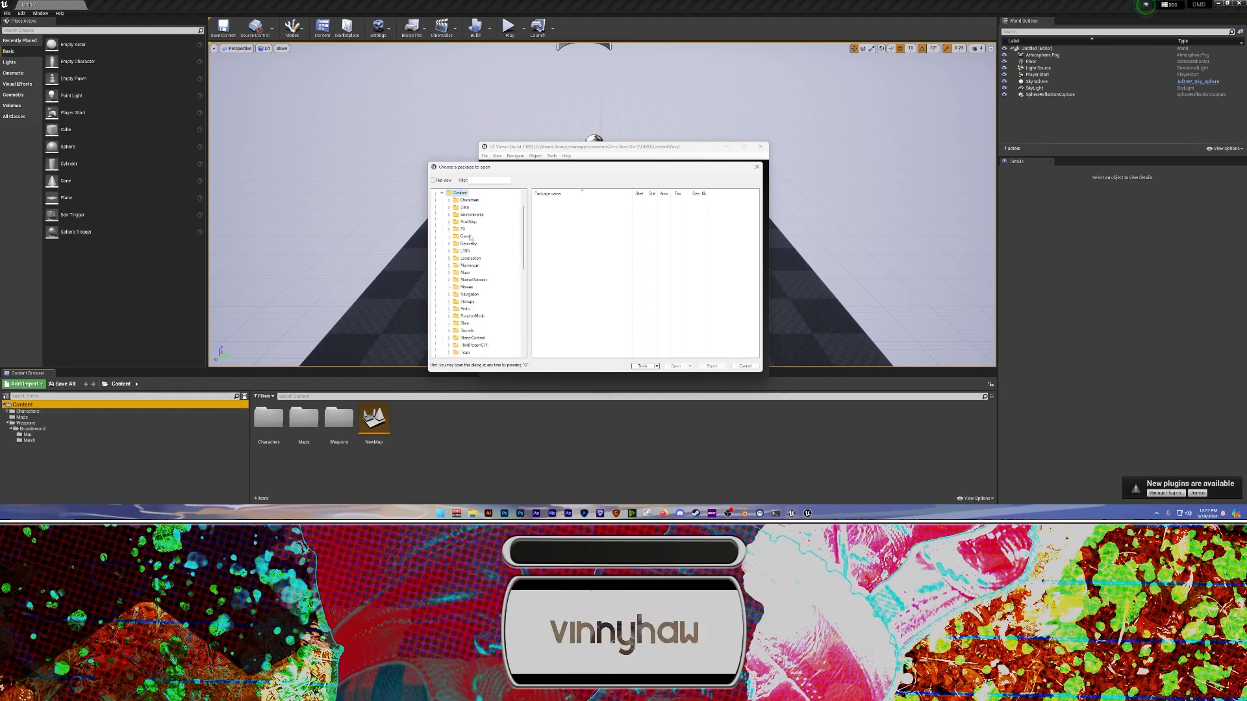
# Expand Weapons and Broadsword in the package tree, and examine the Mesh folder's packages against the Unreal project's folder structure
pyautogui.scroll(-4, 471, 260)
pyautogui.doubleClick(471, 288)
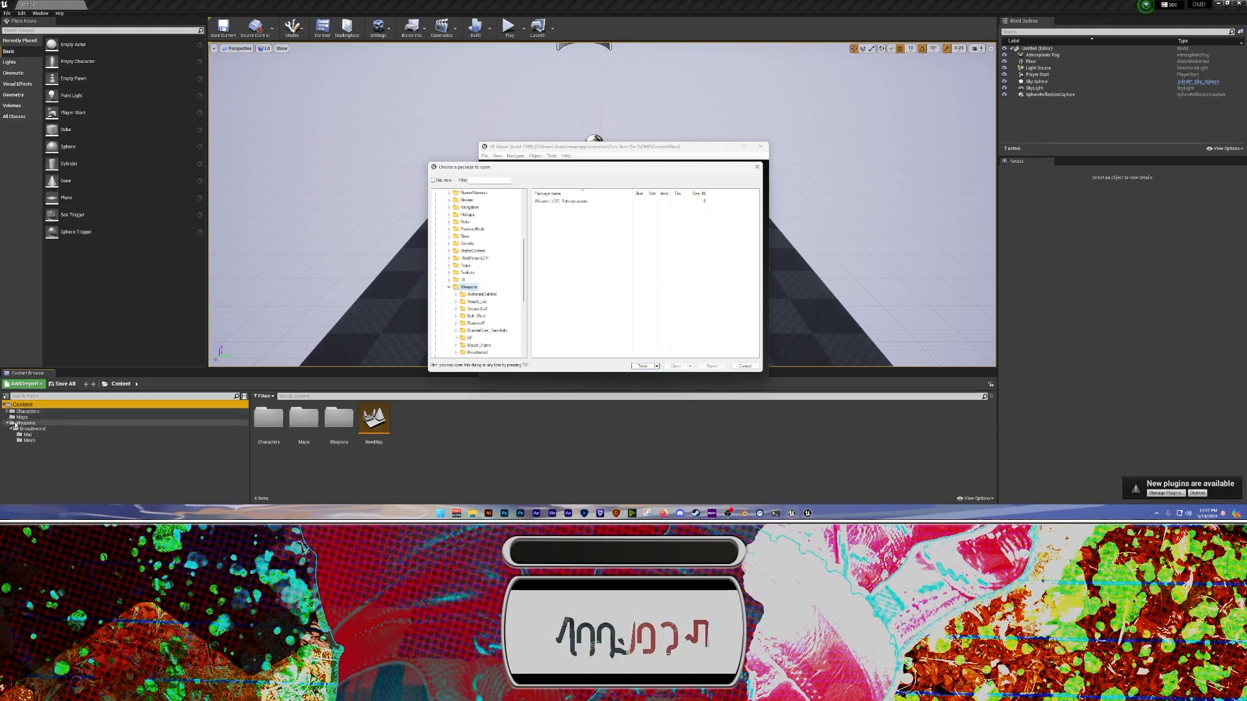
pyautogui.scroll(-2, 478, 273)
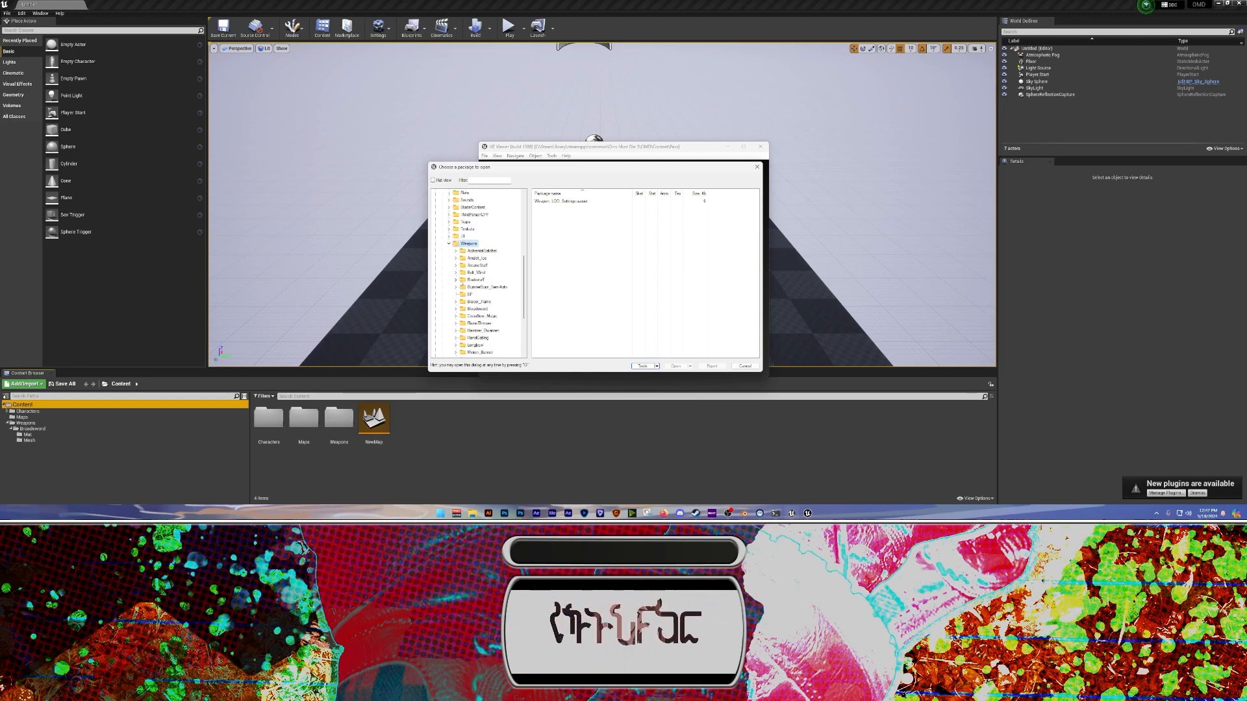
pyautogui.click(456, 309)
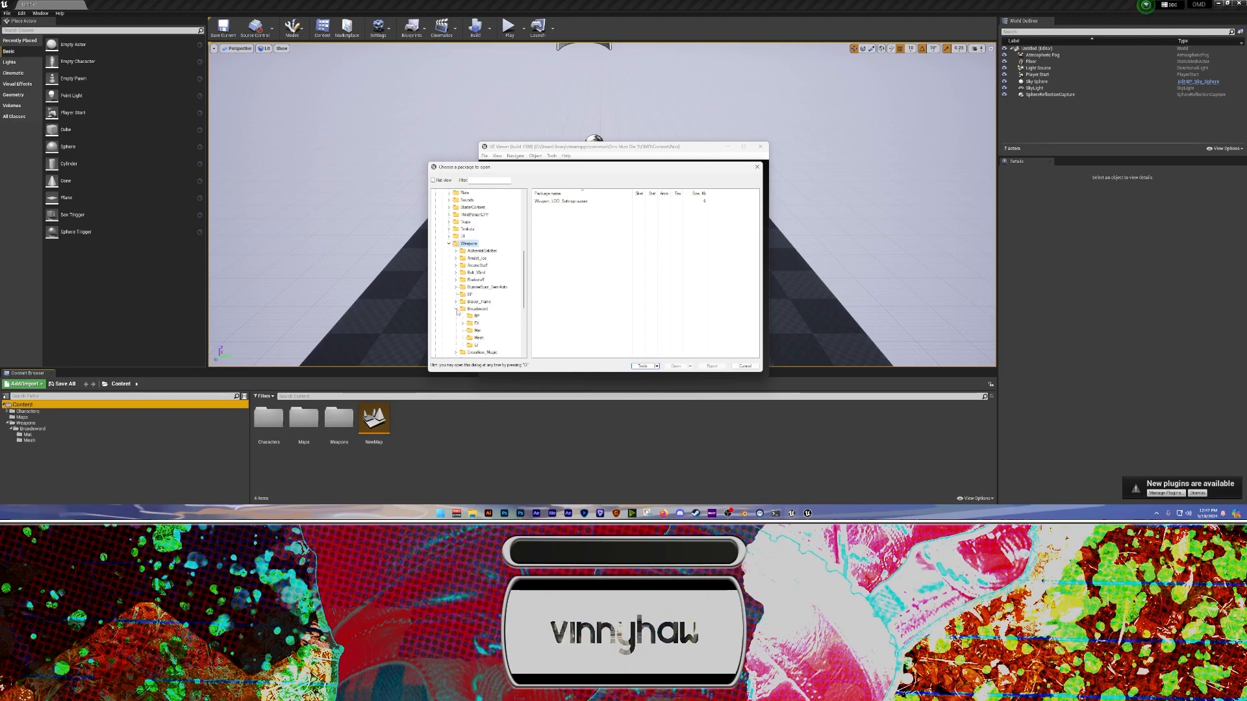
pyautogui.click(477, 309)
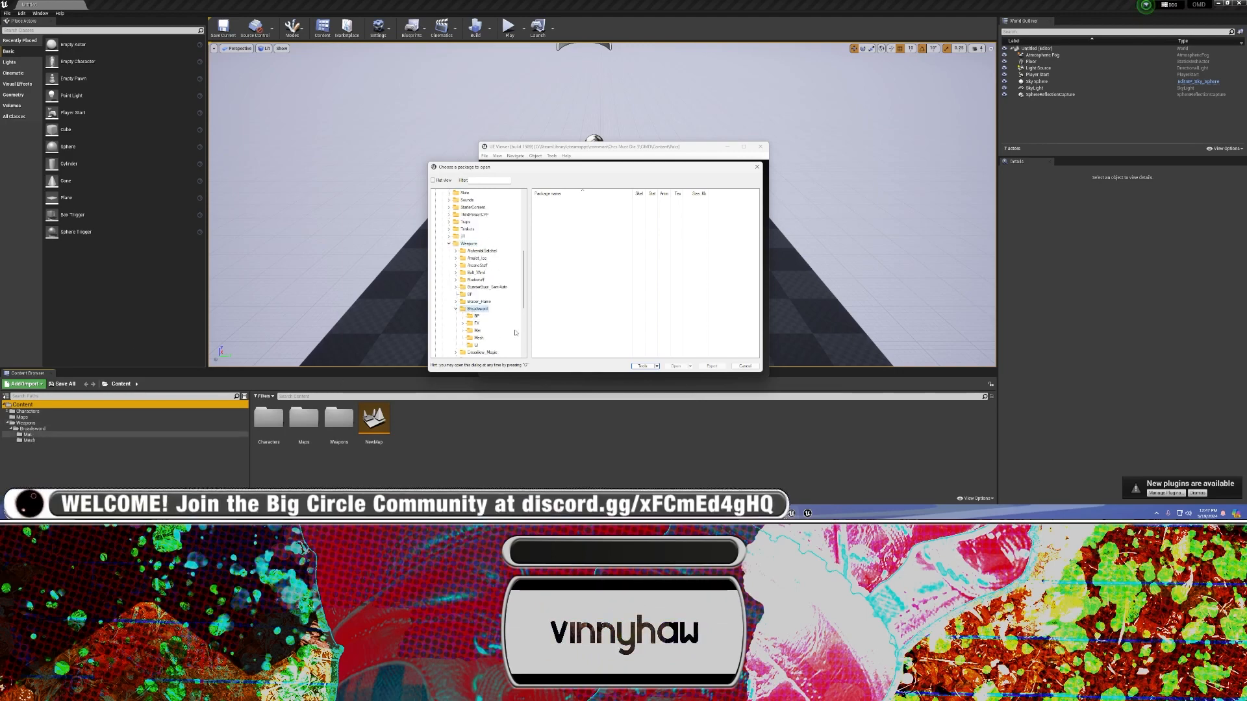
pyautogui.scroll(-1, 479, 316)
pyautogui.click(479, 316)
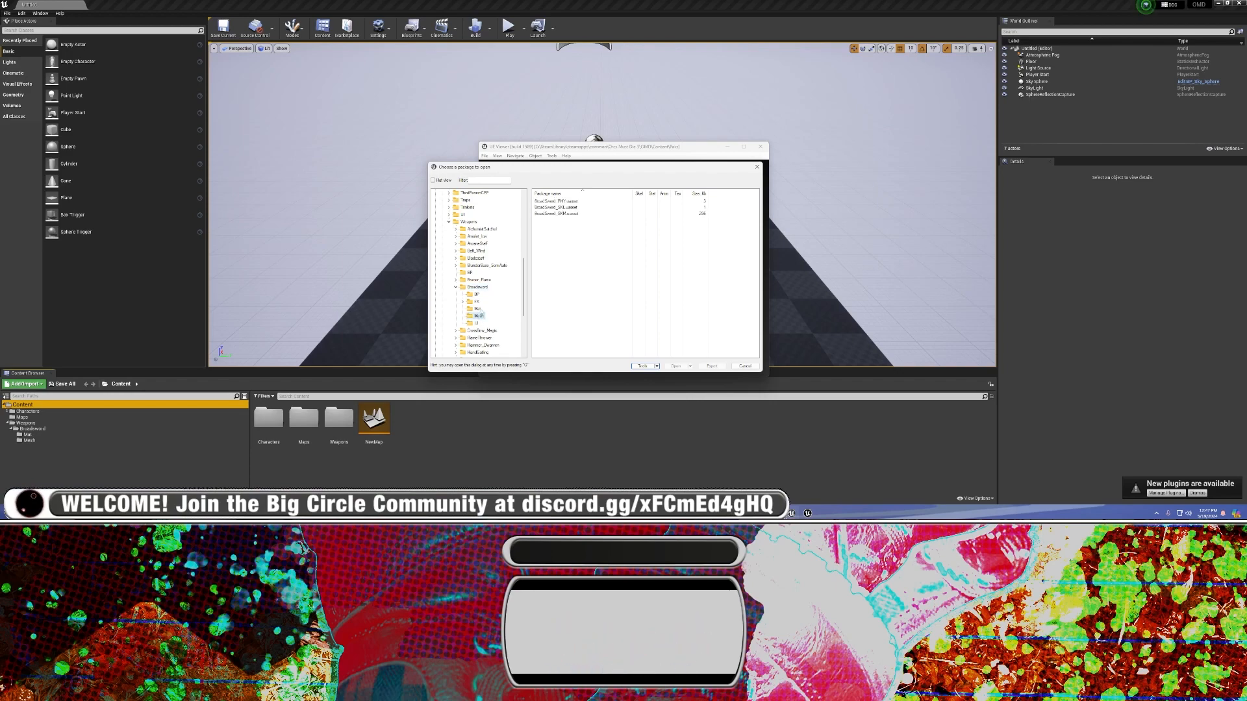
pyautogui.press('Up')
pyautogui.click(480, 316)
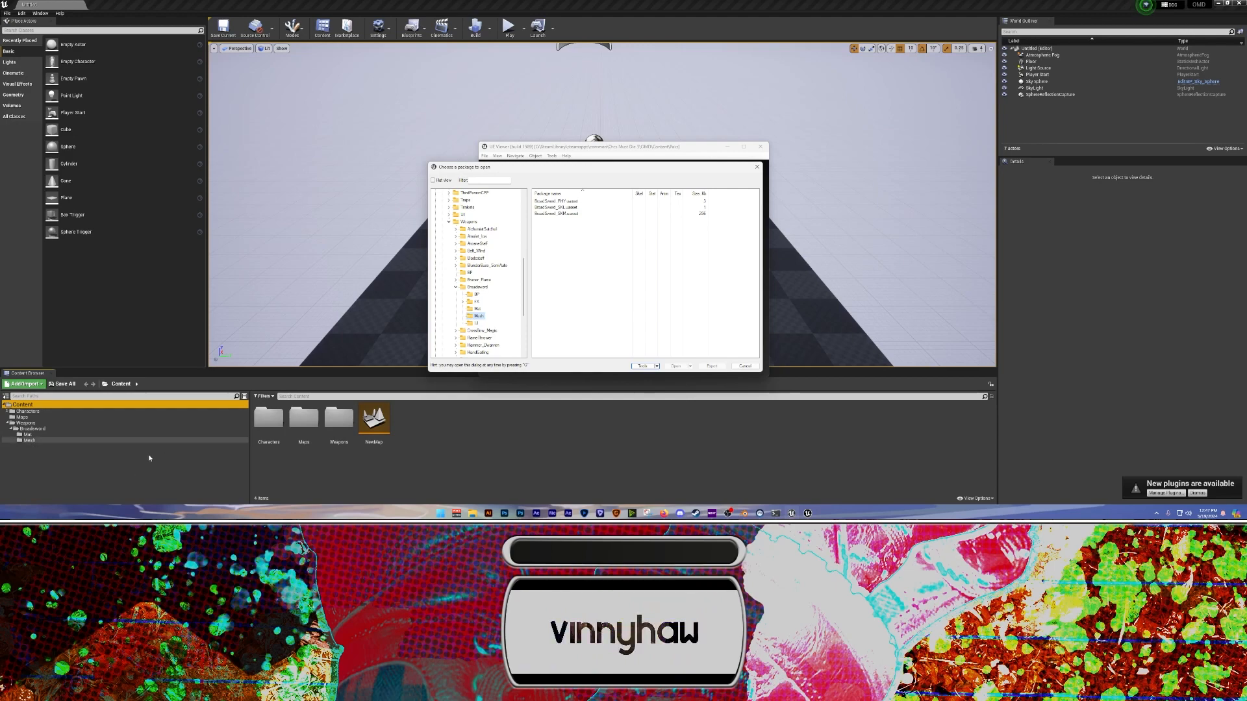
# Switch to File Explorer and examine the Mat and Mesh folders under UmodelExport > Weapons > Swords_Elven
pyautogui.click(388, 450)
pyautogui.click(472, 514)
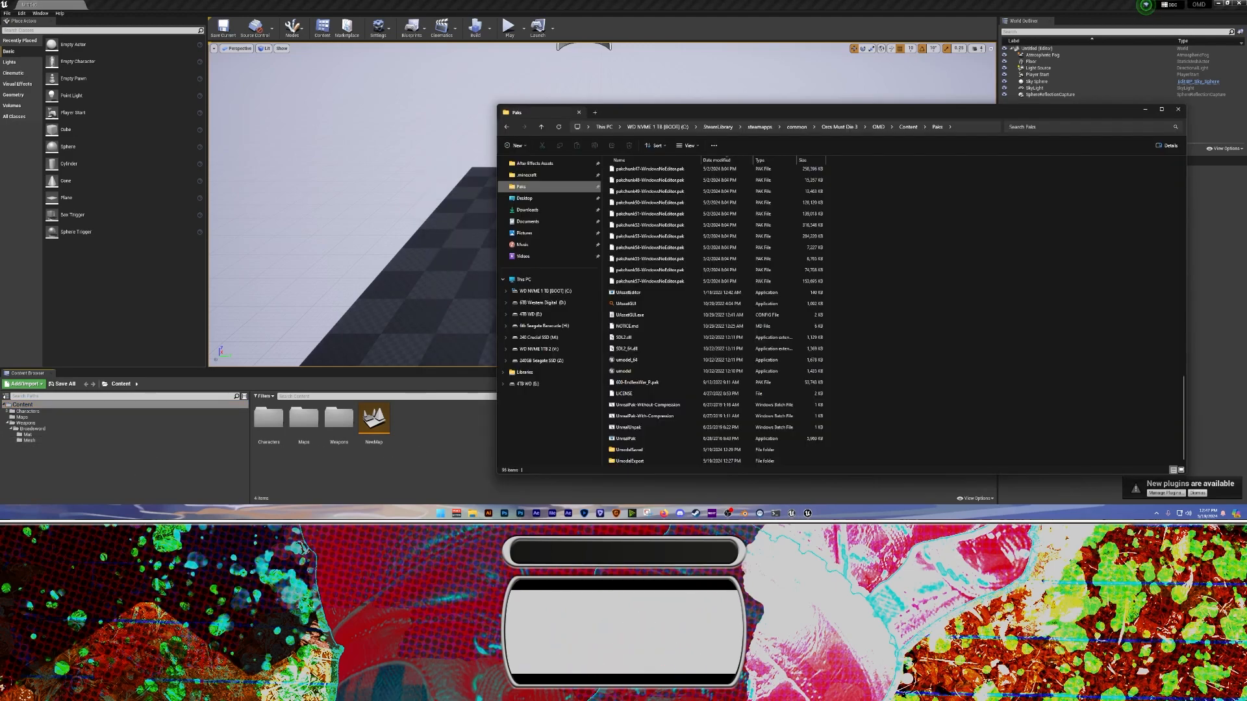
pyautogui.click(1007, 246)
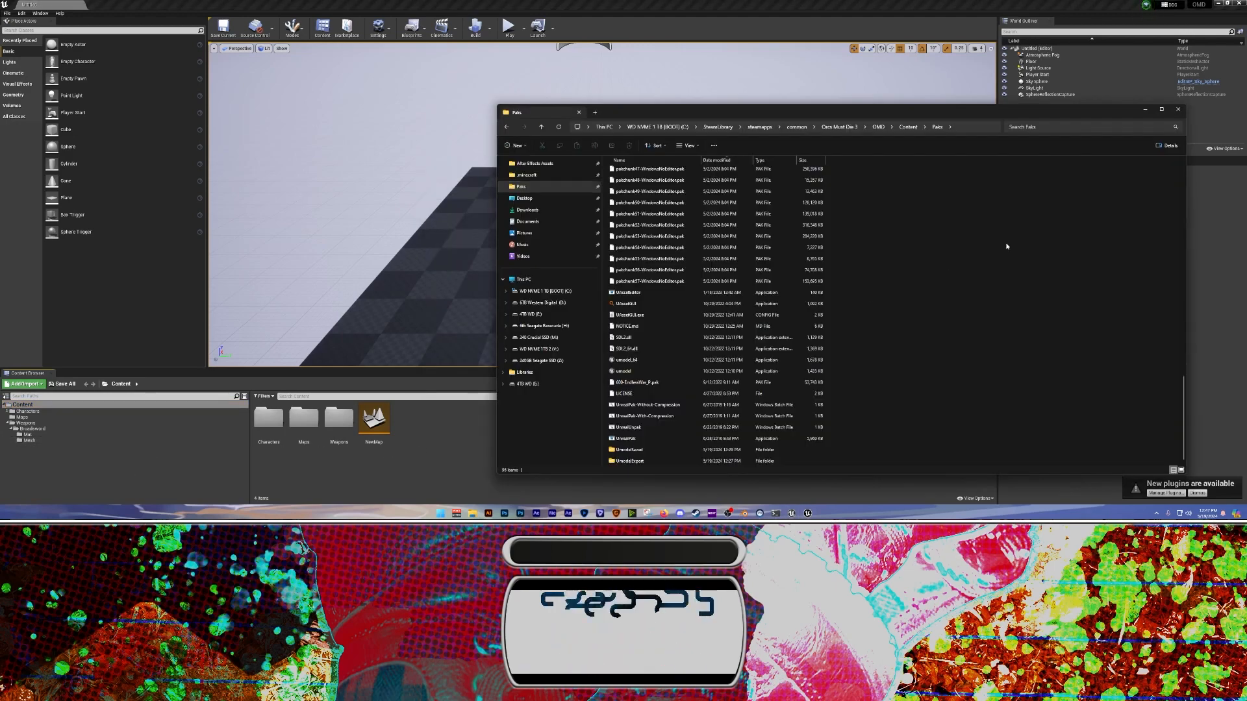
pyautogui.doubleClick(633, 461)
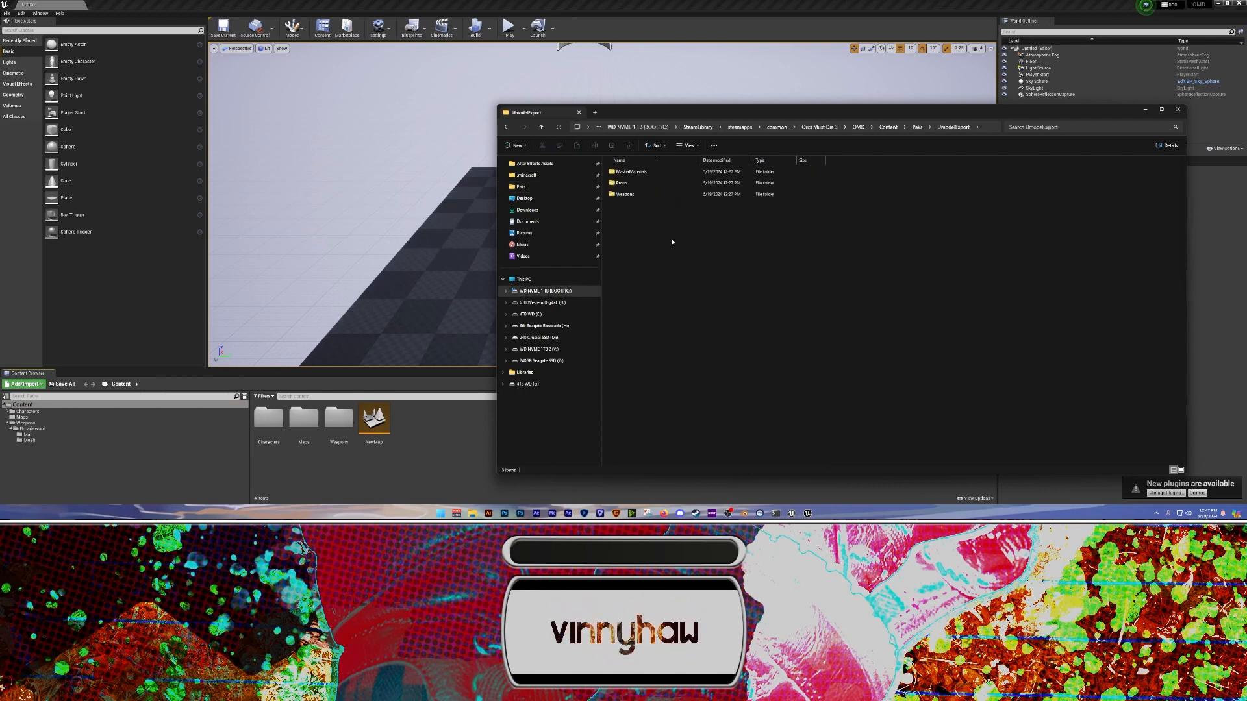
pyautogui.doubleClick(625, 194)
pyautogui.doubleClick(621, 172)
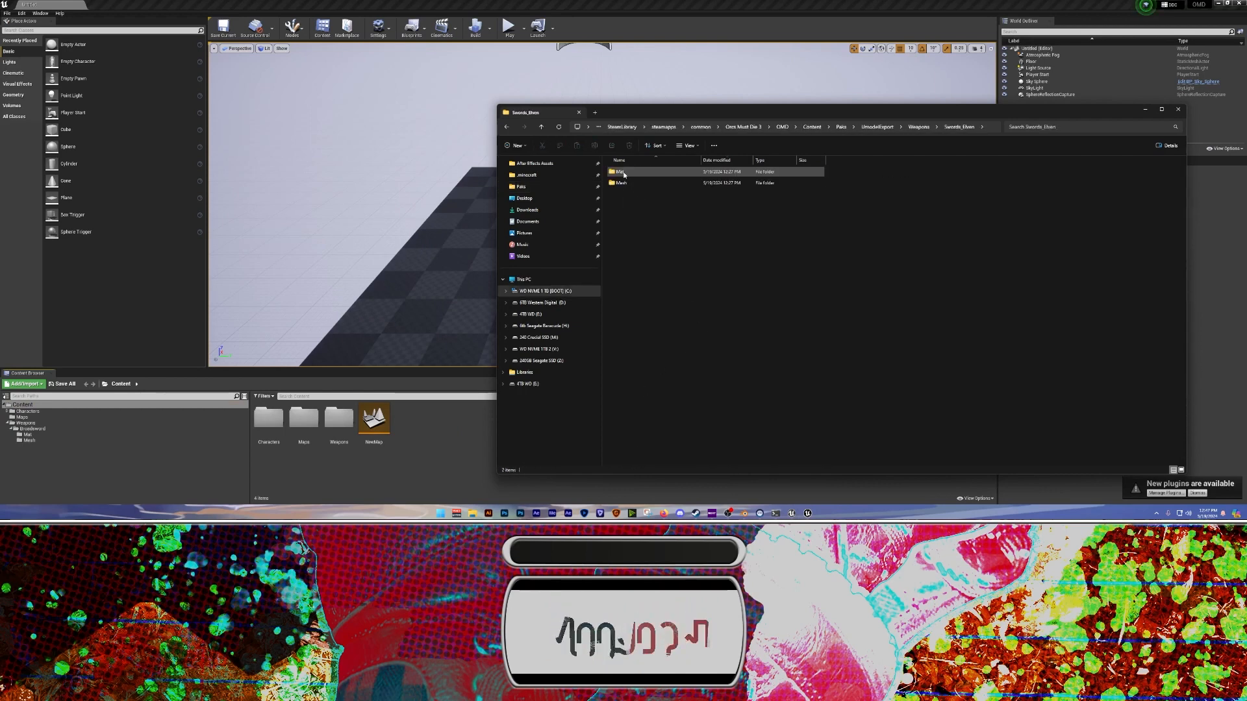
pyautogui.doubleClick(622, 172)
pyautogui.hotkey('alt', 'Left')
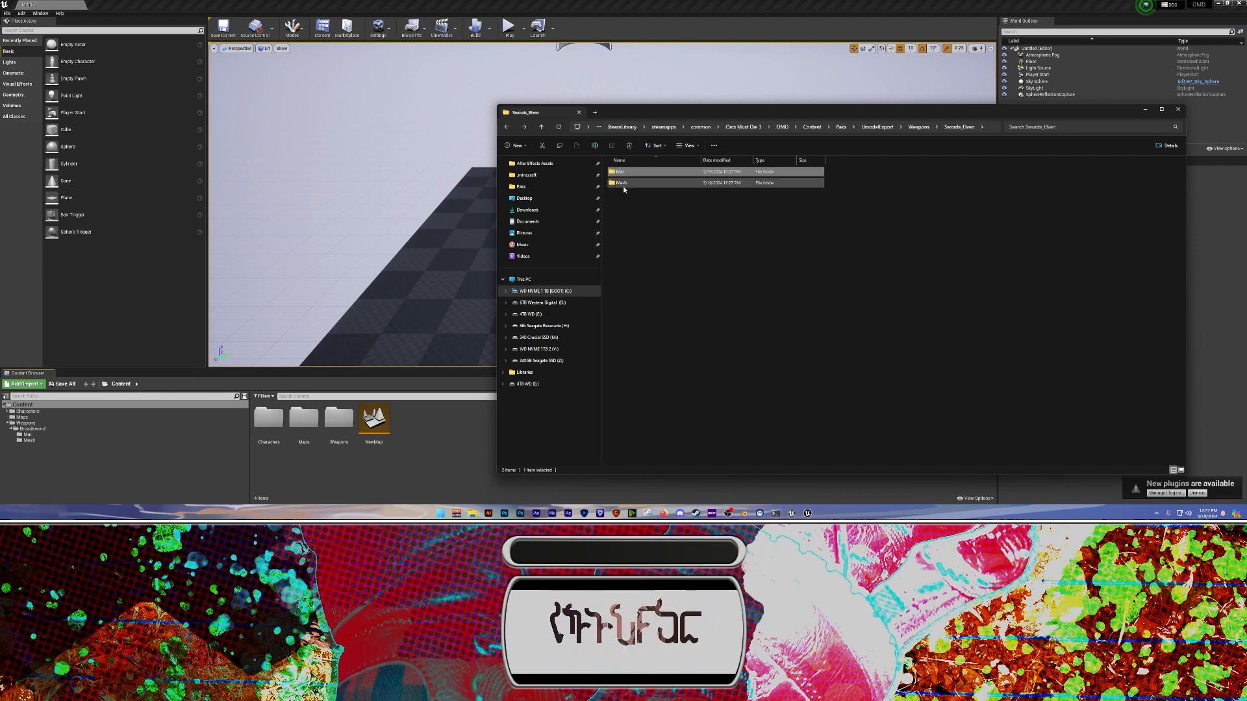
pyautogui.doubleClick(622, 184)
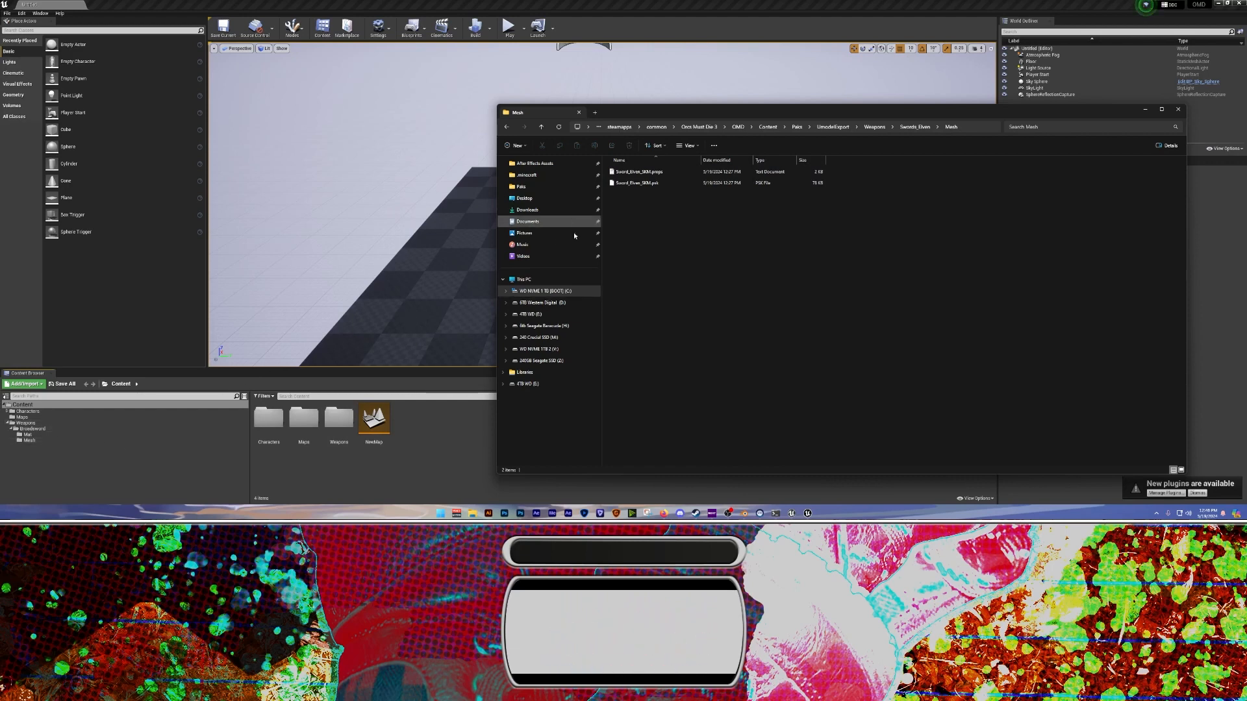
# Return to the exported Weapons folder and copy the name of the Swords_Elven folder
pyautogui.hotkey('alt', 'Left')
pyautogui.hotkey('alt', 'Left')
pyautogui.hotkey('alt', 'Left')
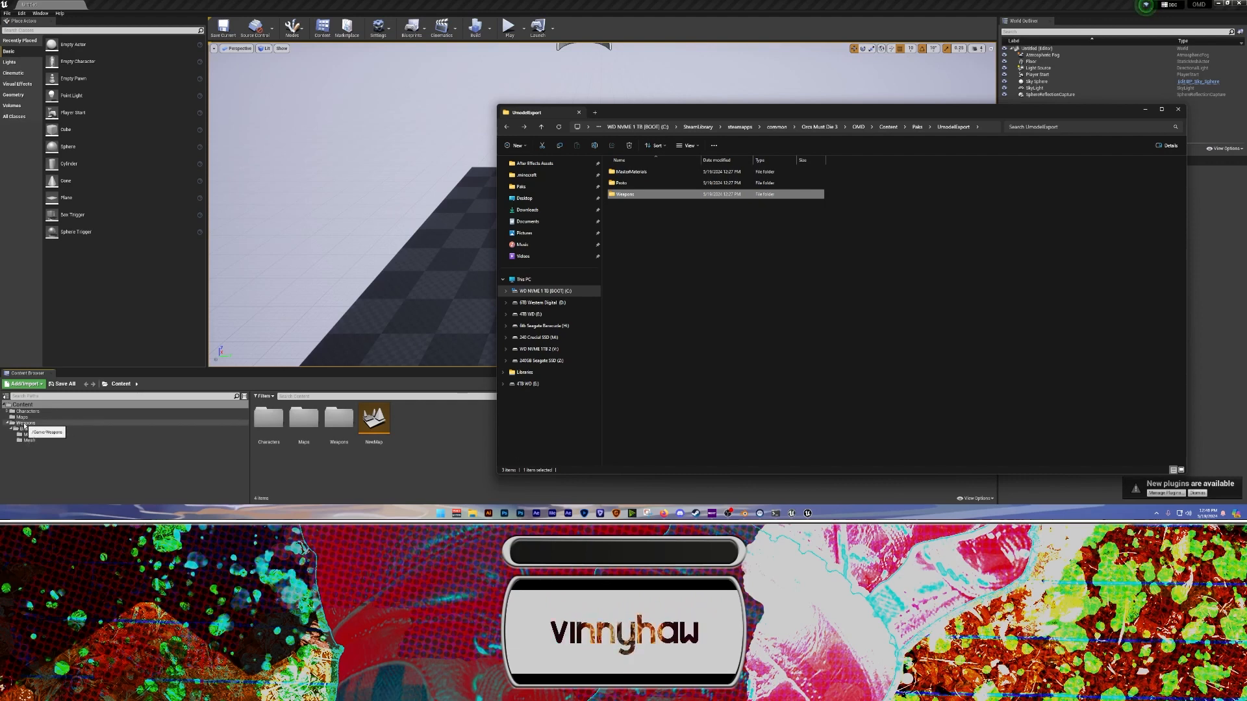
pyautogui.doubleClick(625, 195)
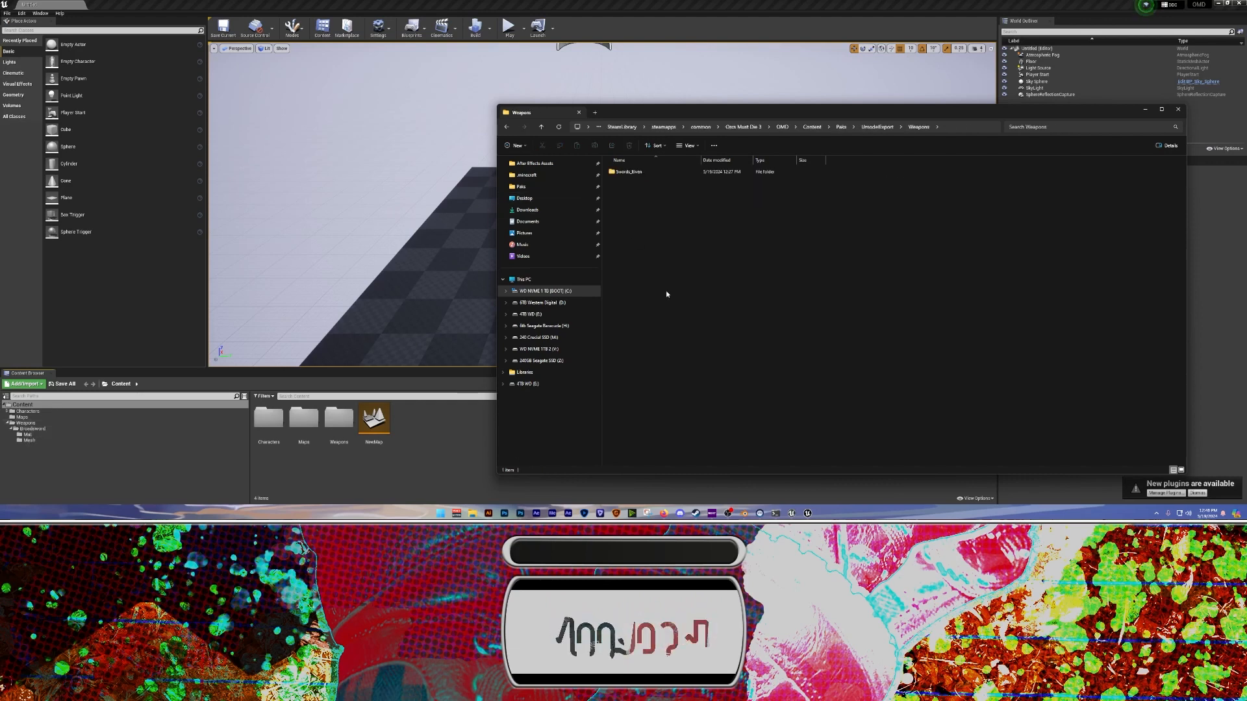
pyautogui.rightClick(627, 172)
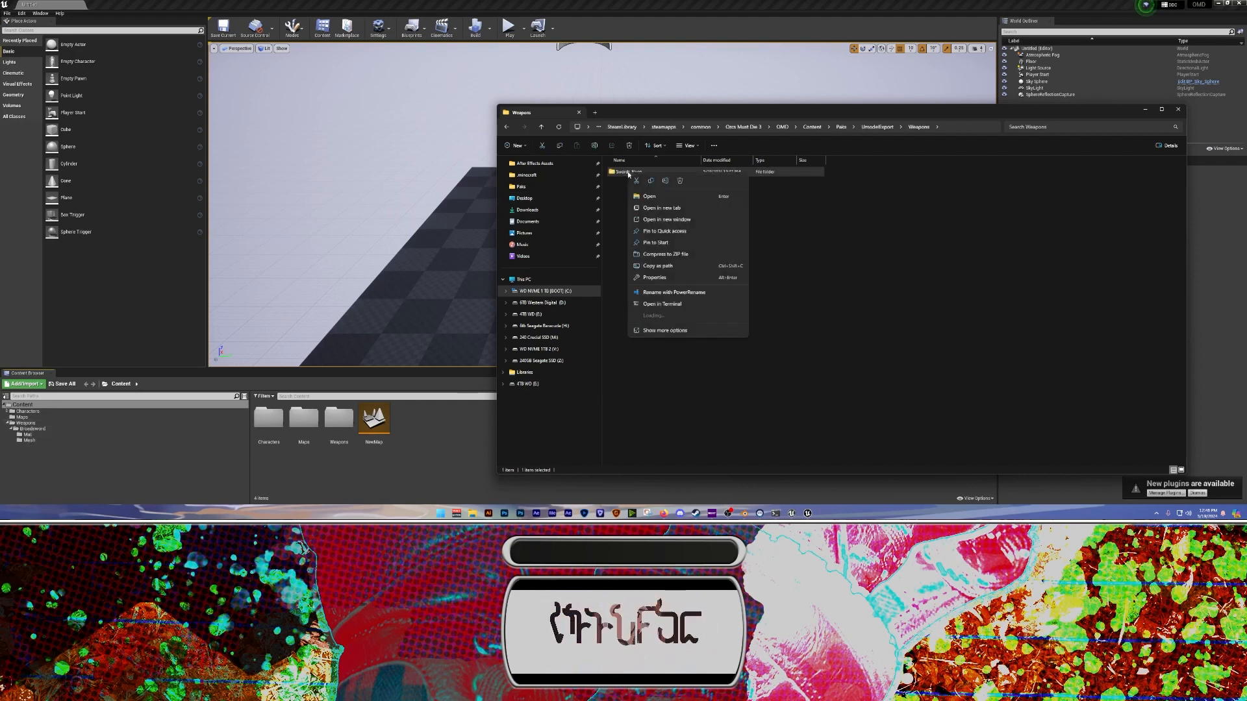
pyautogui.click(667, 182)
pyautogui.hotkey('ctrl', 'c')
pyautogui.click(615, 288)
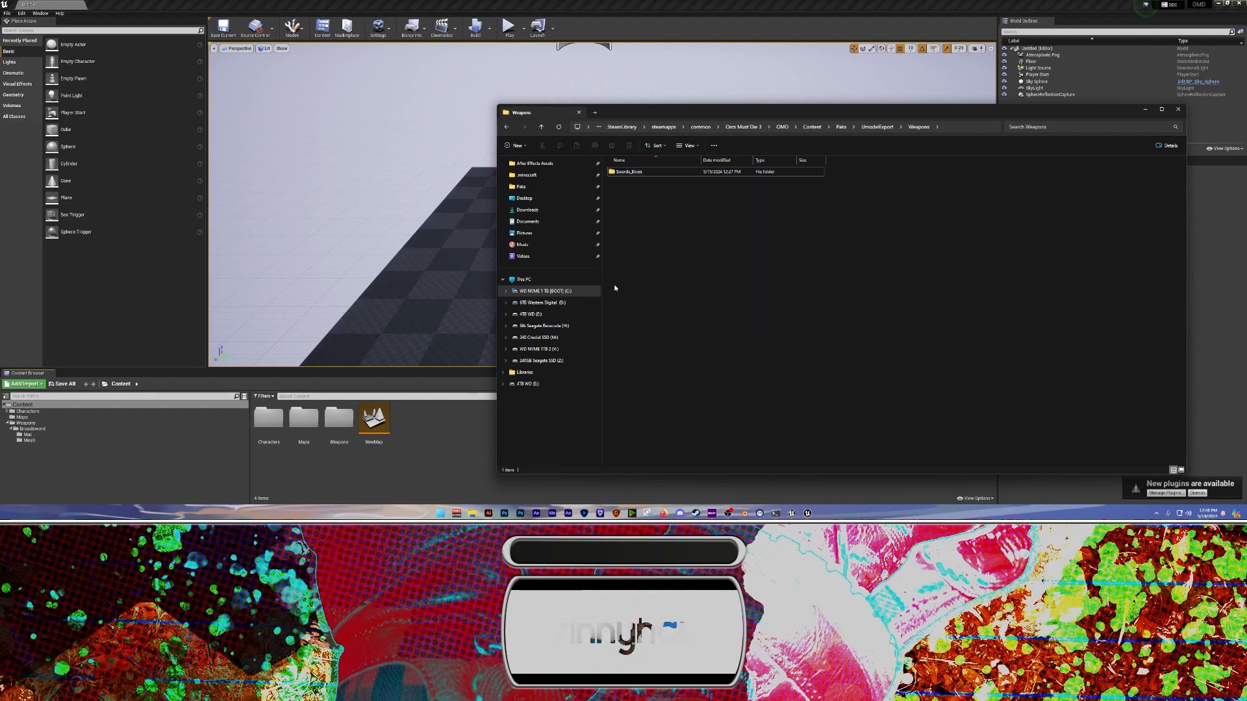
# Switch to Unreal, create a Swords_Elven folder inside the Content Browser's Weapons folder, and open it
pyautogui.click(137, 472)
pyautogui.click(26, 423)
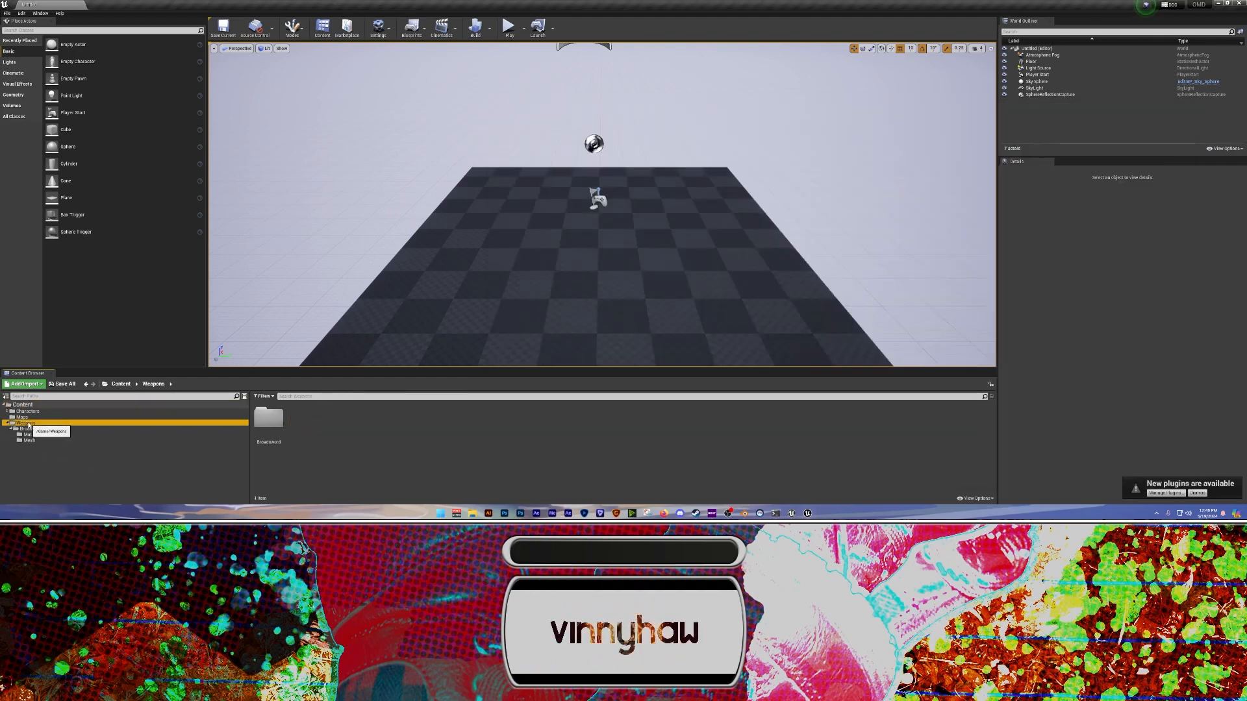
pyautogui.rightClick(354, 425)
pyautogui.click(390, 205)
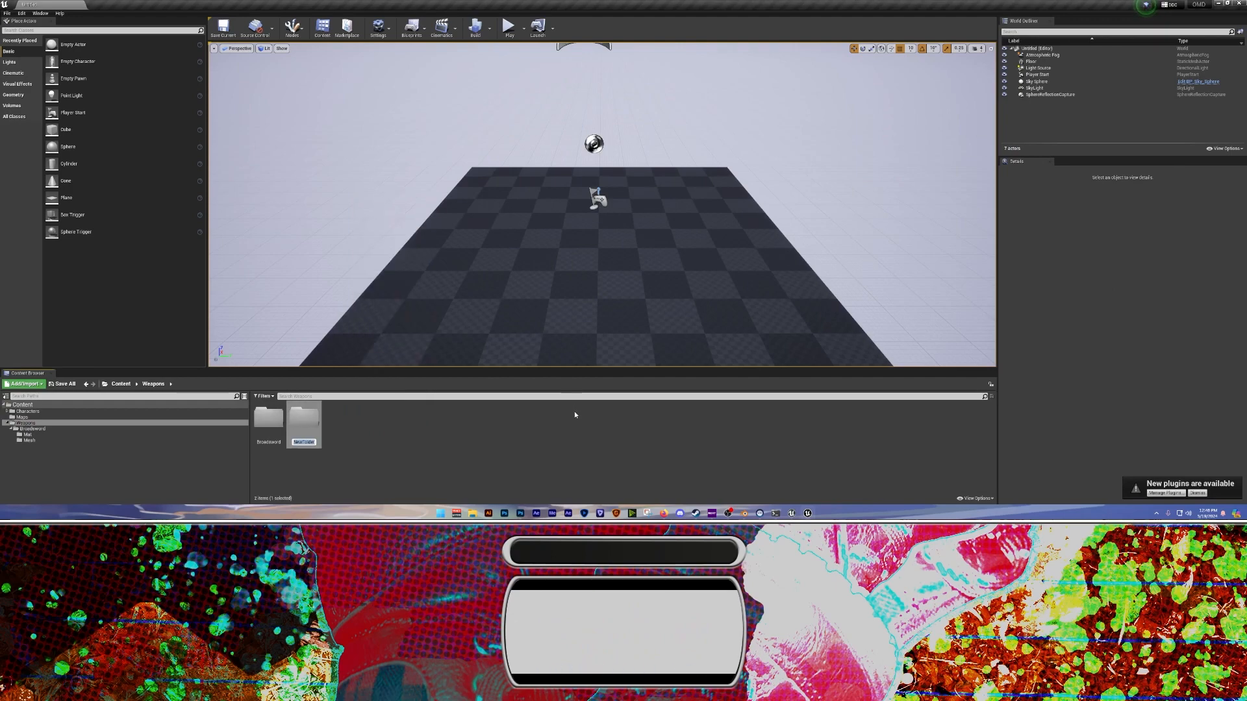
pyautogui.hotkey('ctrl', 'v')
pyautogui.press('Return')
pyautogui.click(487, 440)
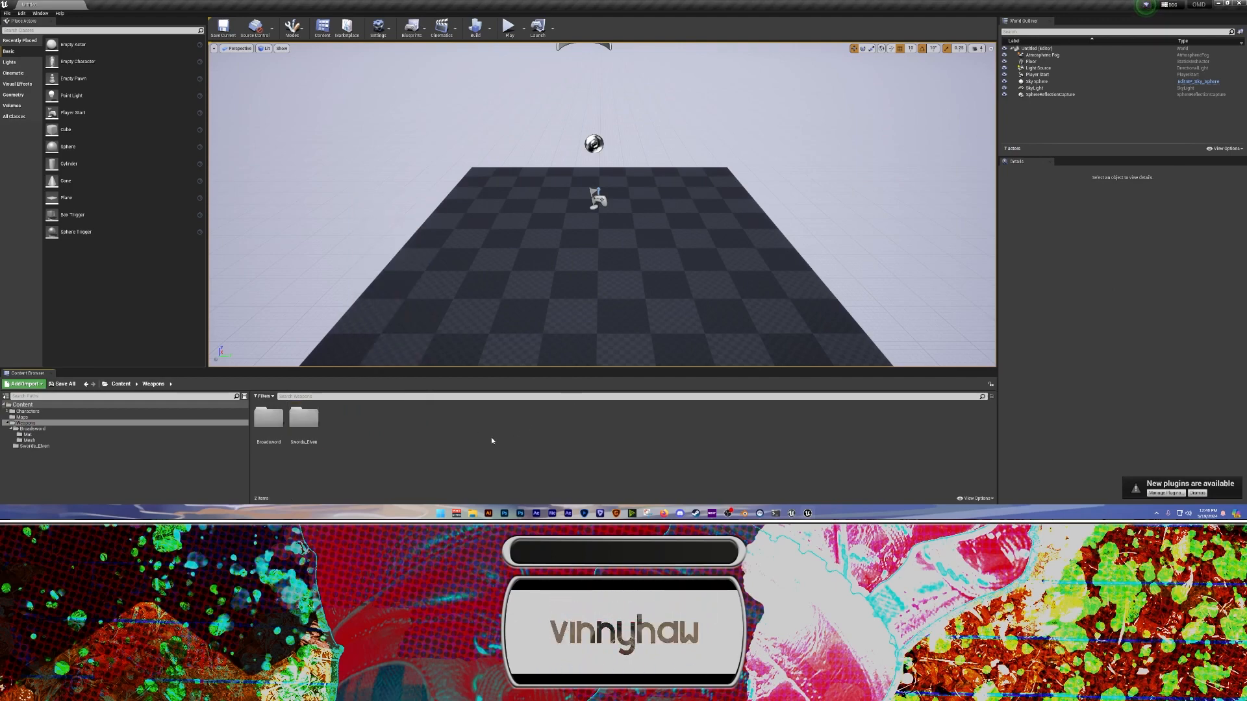
pyautogui.doubleClick(298, 420)
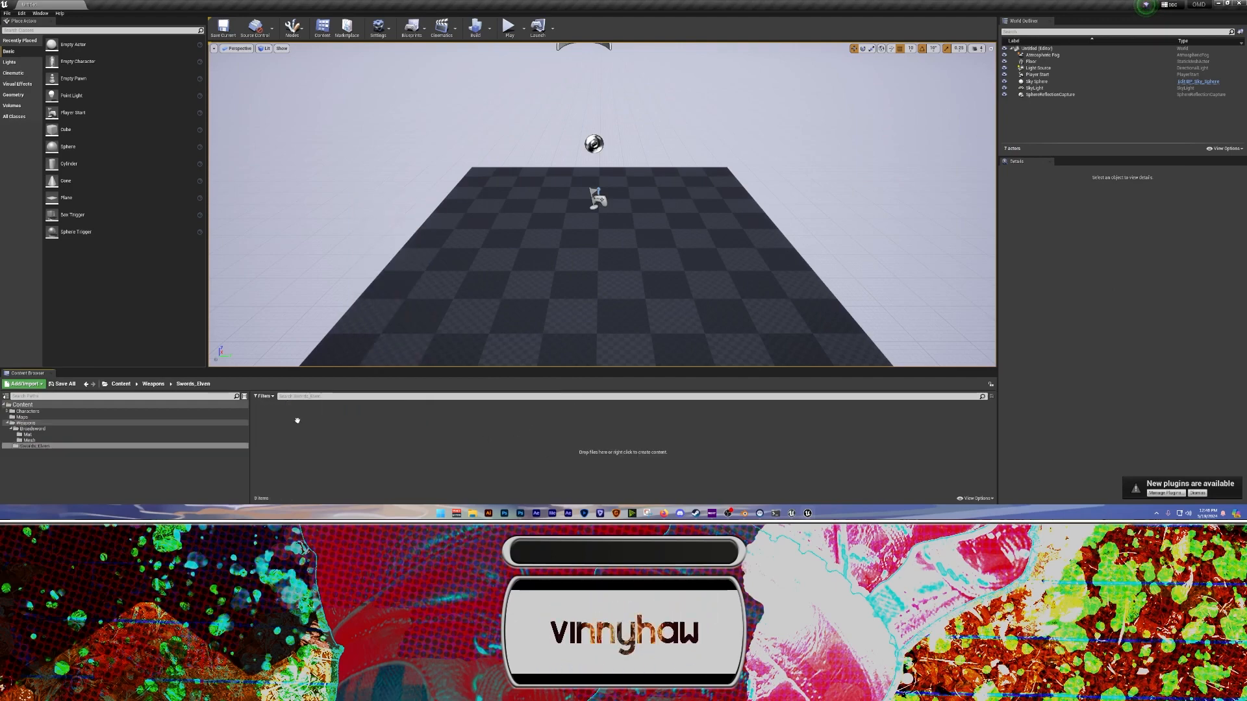
# Check the subfolders of the exported Swords_Elven folder in File Explorer, and return to Unreal
pyautogui.click(472, 514)
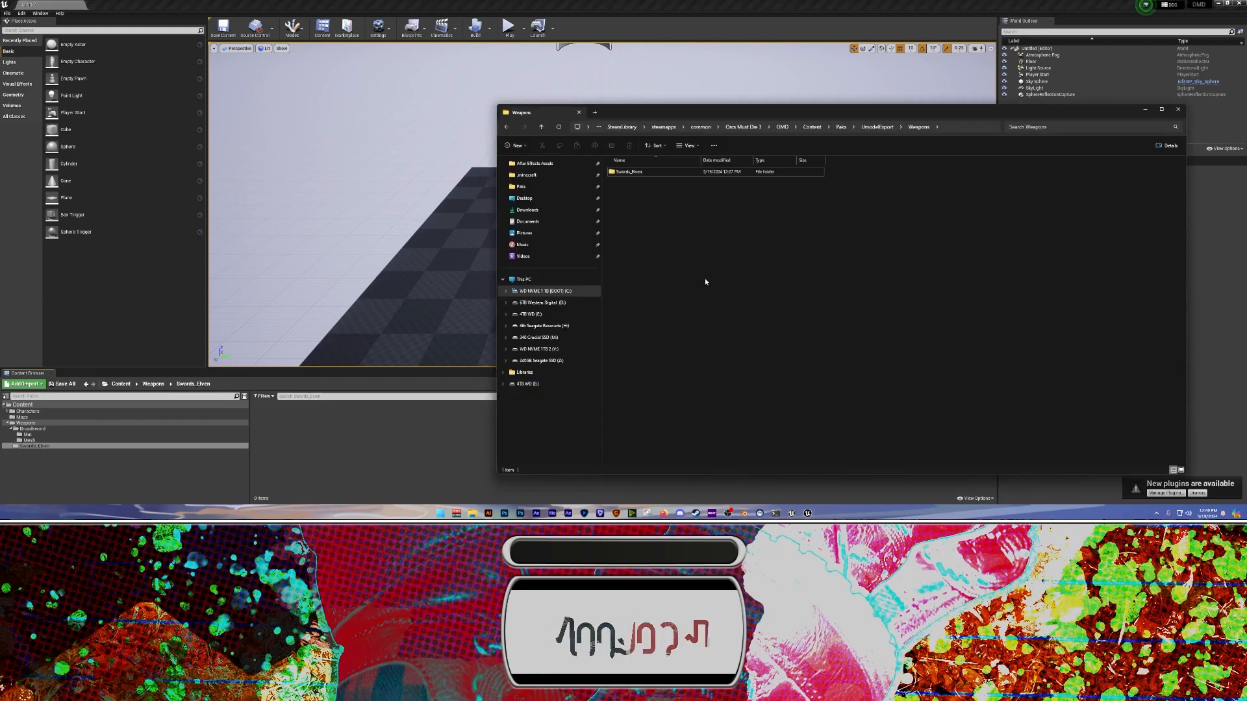
pyautogui.doubleClick(627, 171)
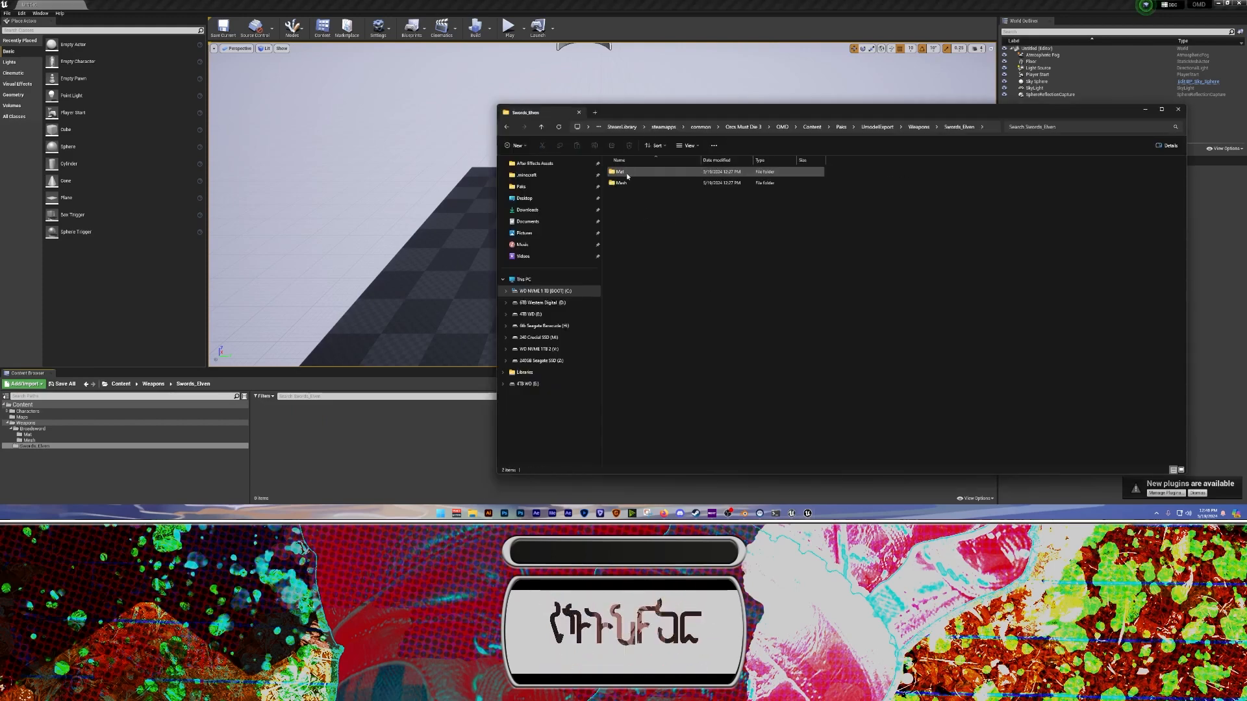
pyautogui.click(318, 446)
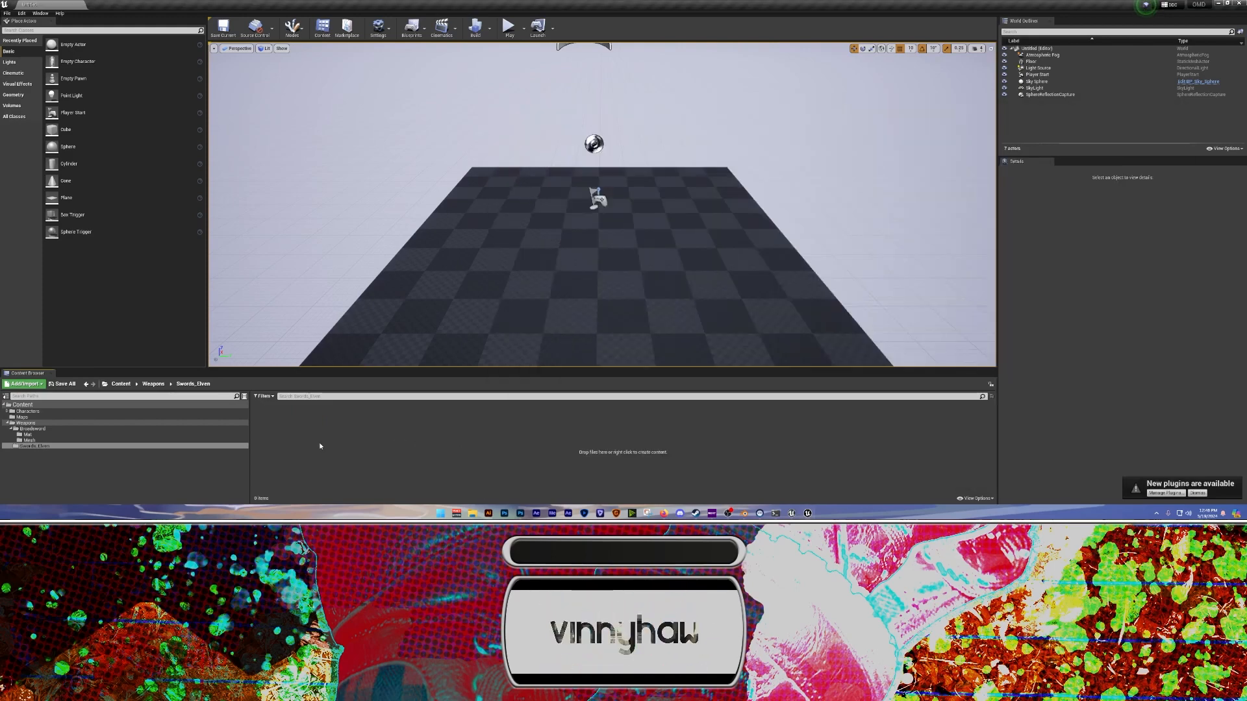
# Create two folders named Mat and Mesh inside the project's Swords_Elven folder, and select the Mesh folder
pyautogui.rightClick(319, 445)
pyautogui.click(350, 228)
pyautogui.write('Mat')
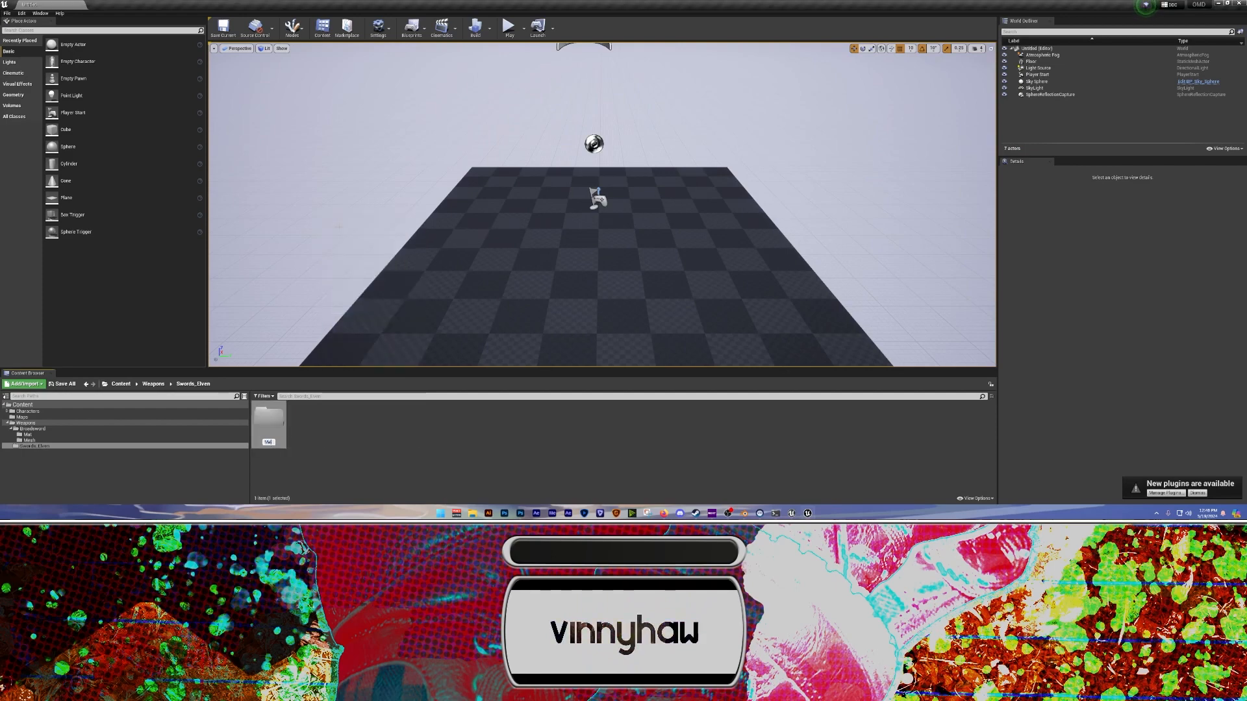
pyautogui.press('Return')
pyautogui.rightClick(371, 443)
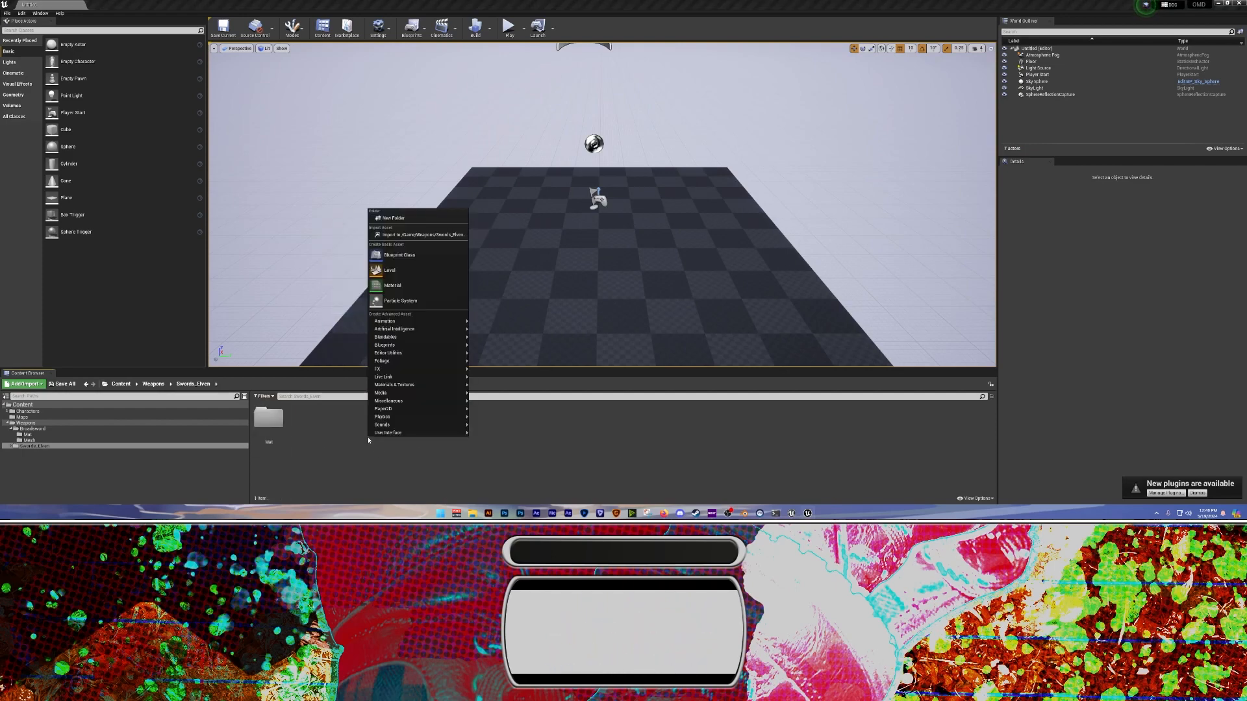
pyautogui.click(402, 221)
pyautogui.write('Mesh')
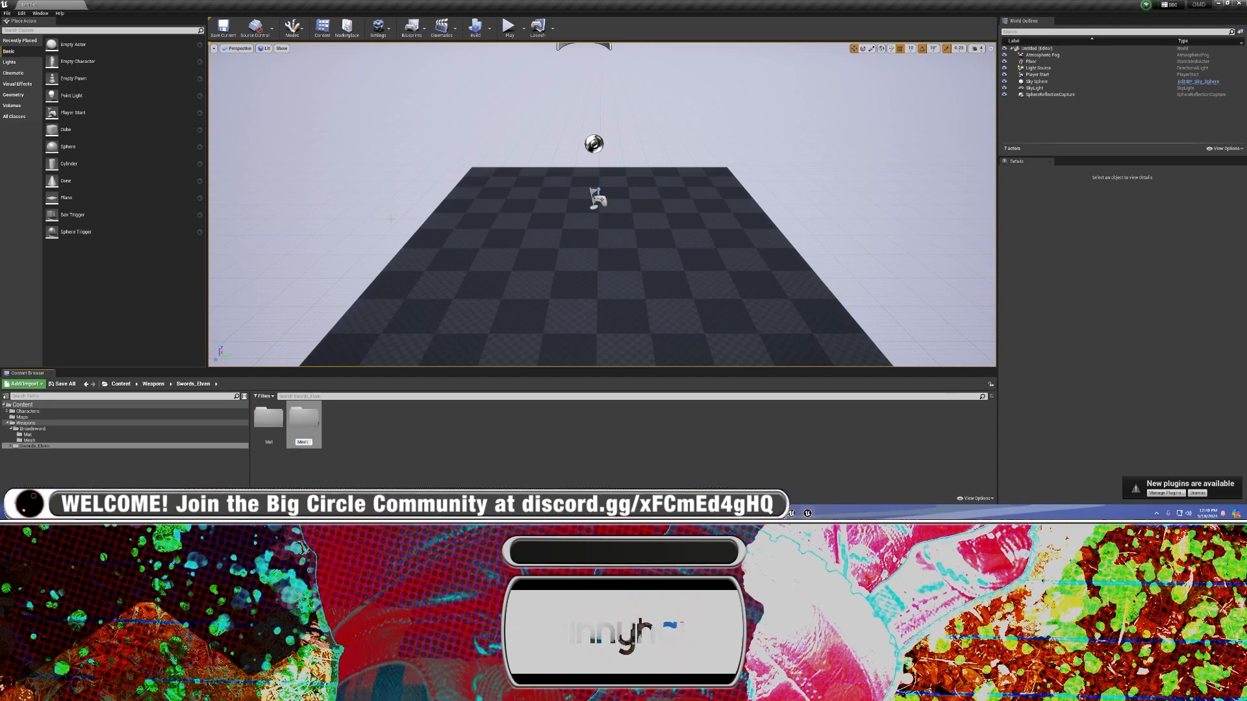
pyautogui.press('Return')
pyautogui.click(434, 431)
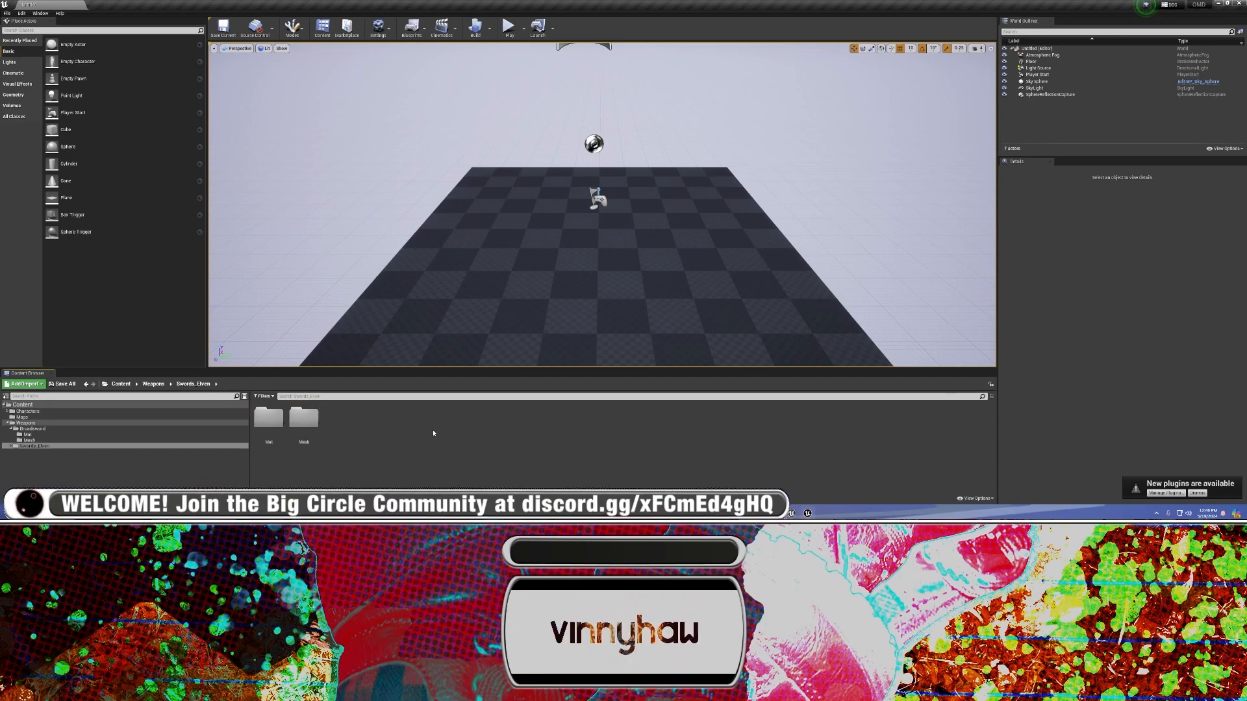
pyautogui.click(303, 421)
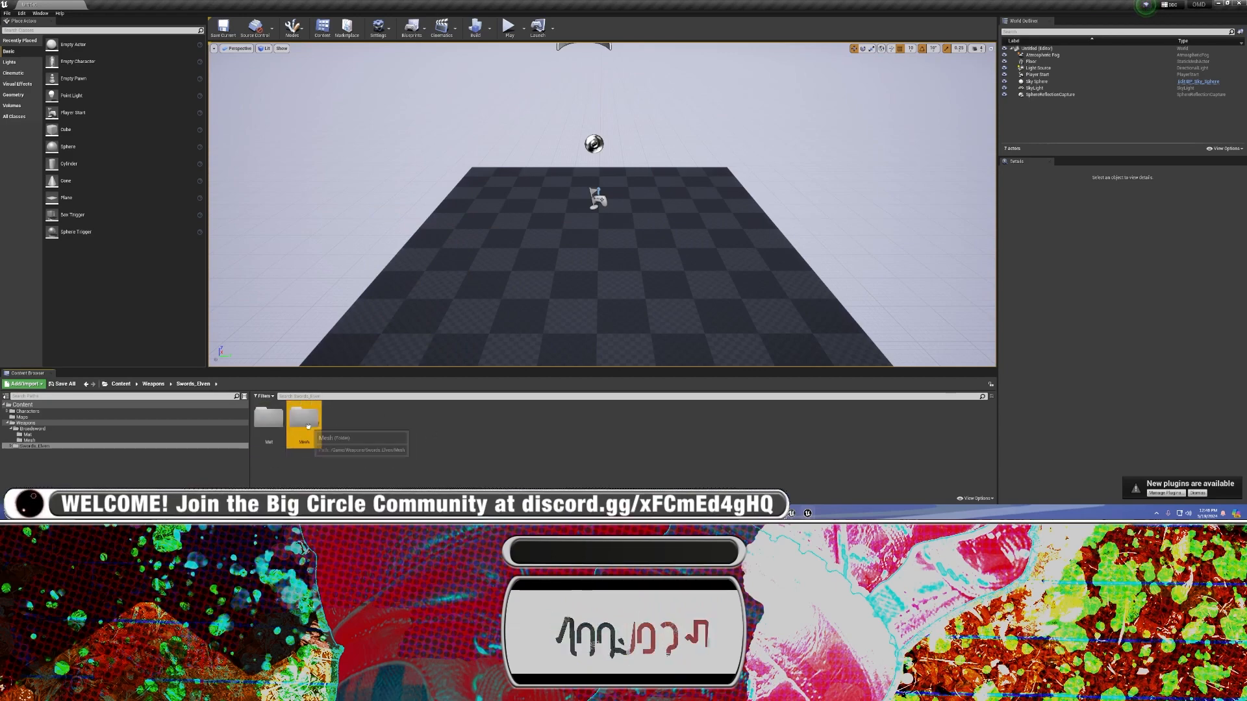
# Open the project's empty Swords_Elven Mesh folder, and check the files in the exported Mesh folder in File Explorer
pyautogui.doubleClick(310, 429)
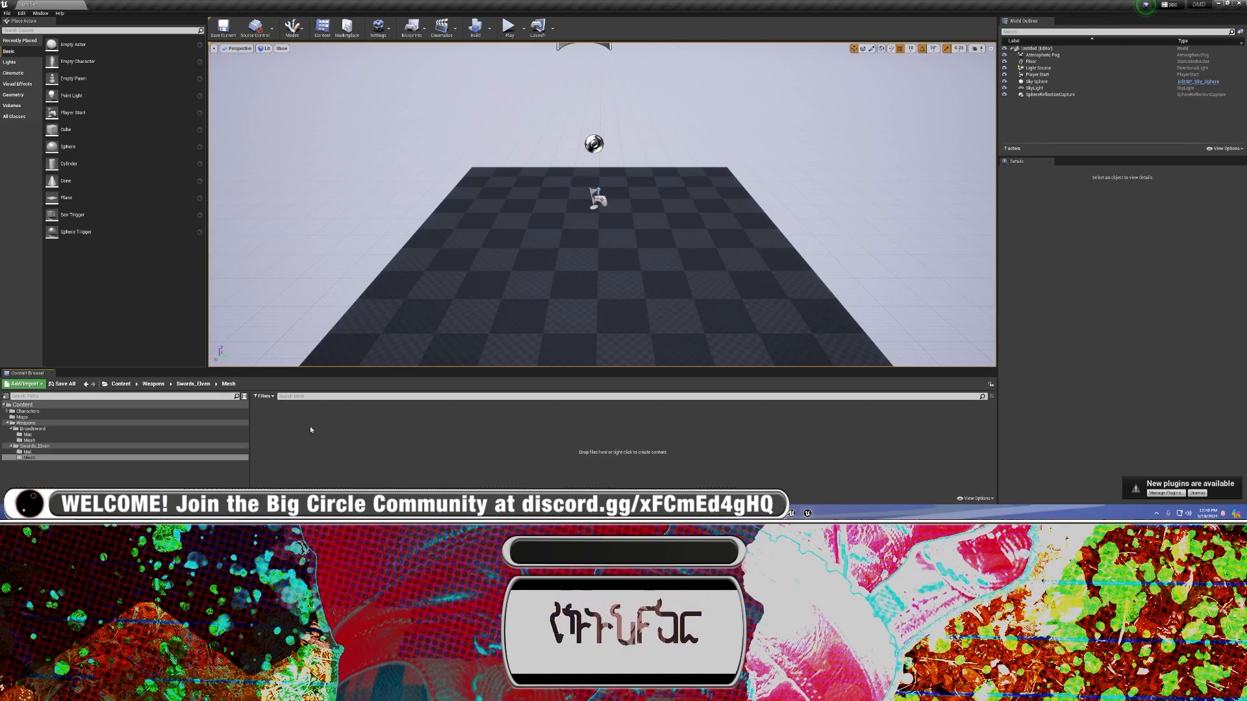
pyautogui.click(675, 513)
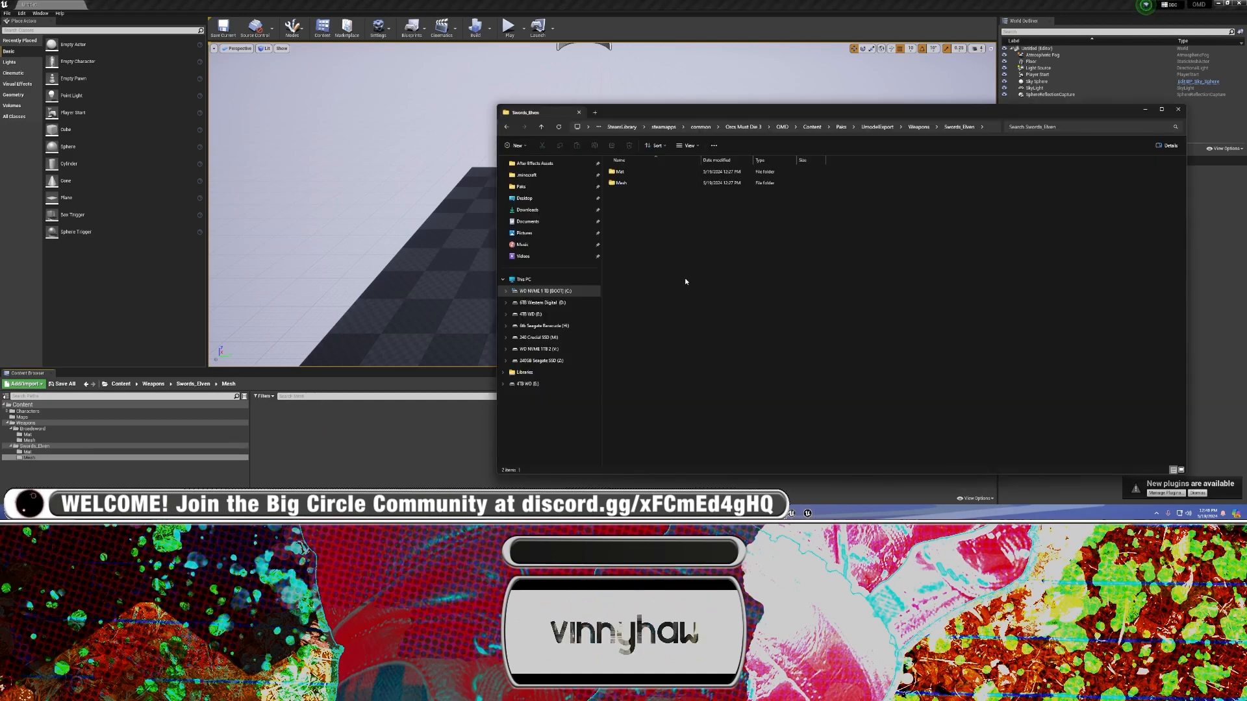
pyautogui.doubleClick(620, 183)
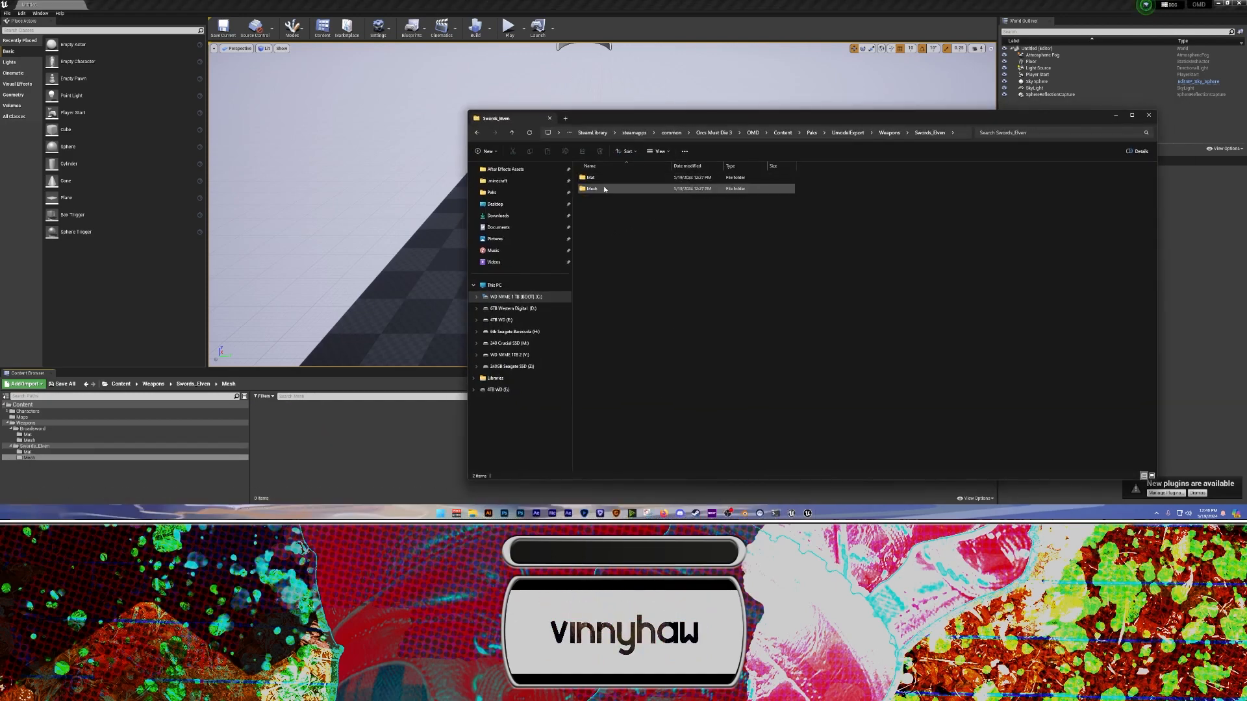
pyautogui.moveTo(609, 212); pyautogui.dragTo(639, 172)
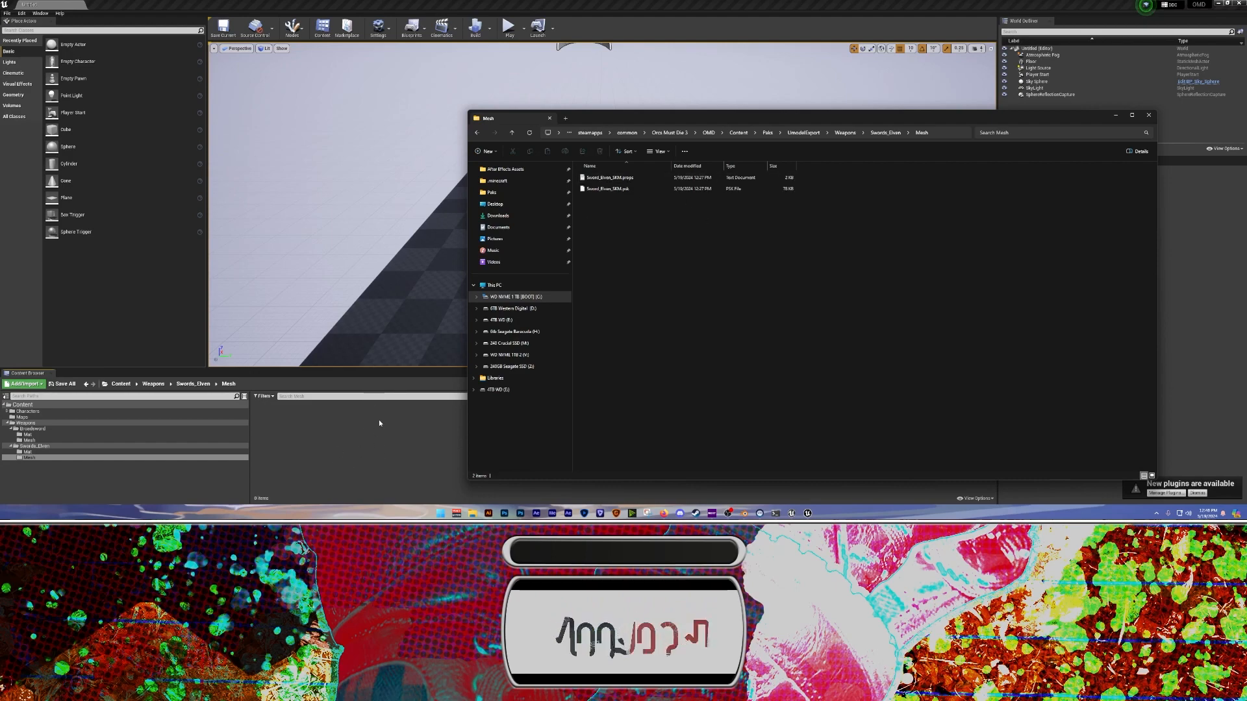
# Go from the Paks folder to Content's Modding folder and open the Assets folder inside OMD3 Modding Template
pyautogui.click(491, 192)
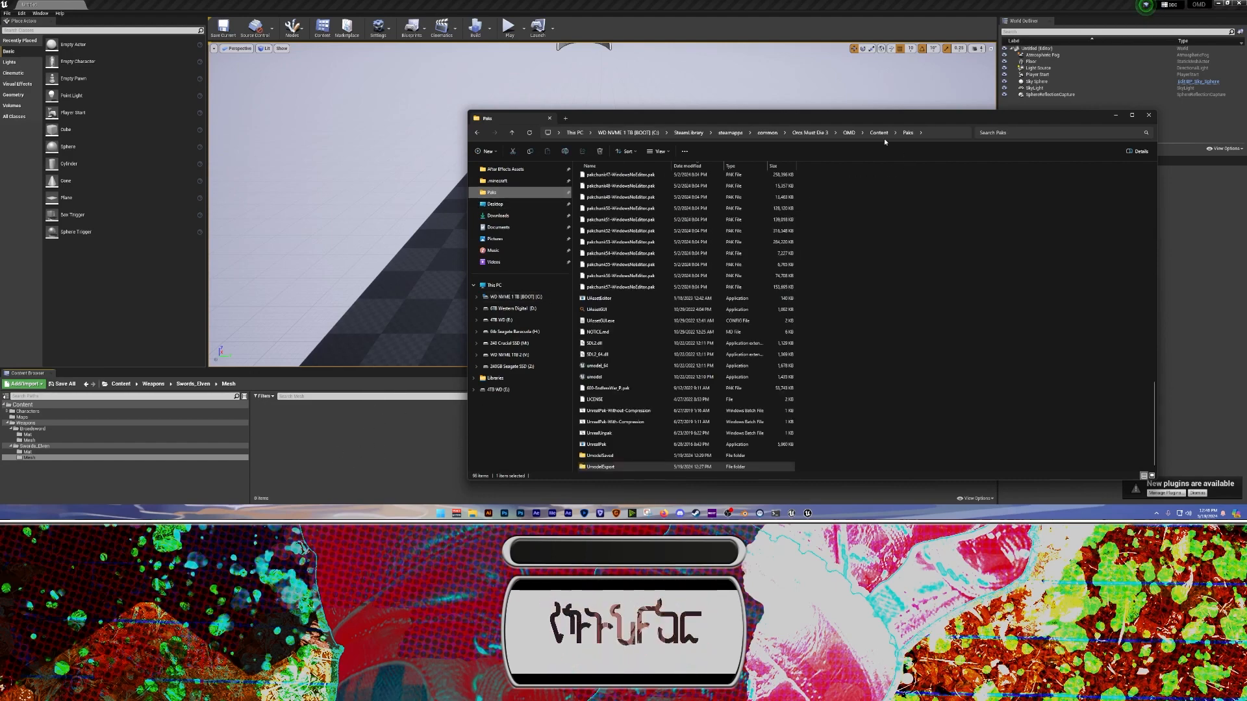
pyautogui.click(878, 133)
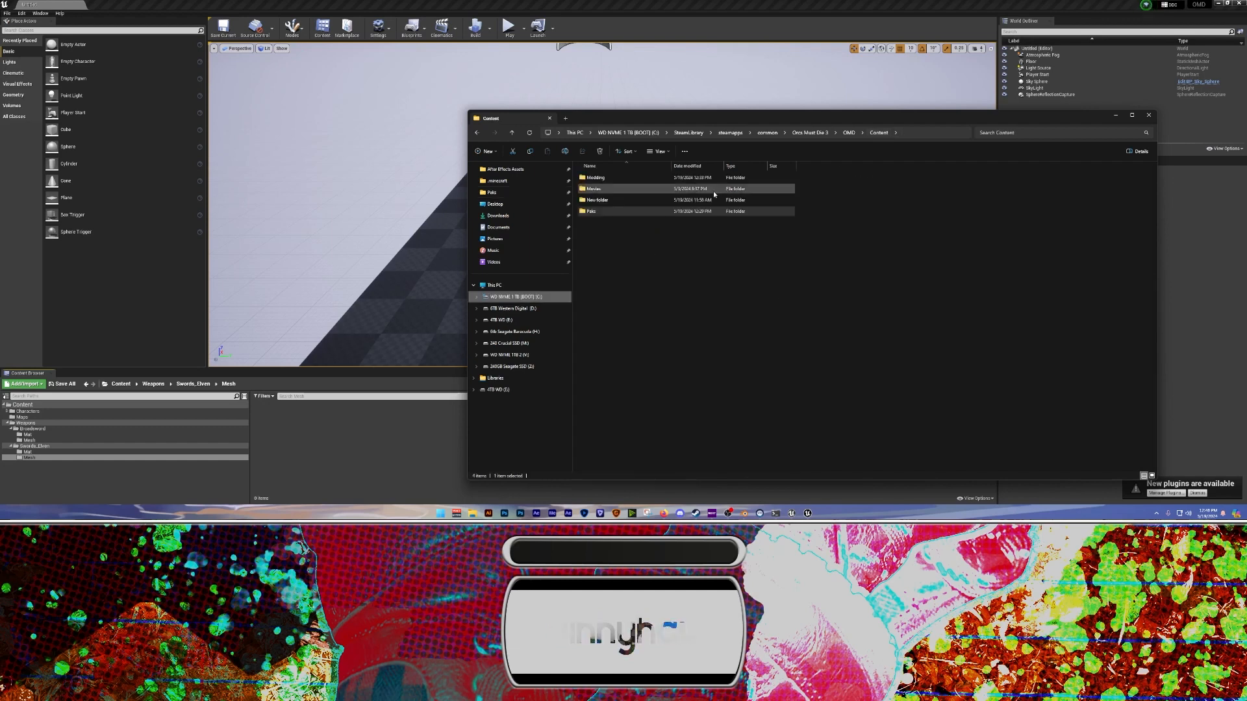
pyautogui.doubleClick(596, 178)
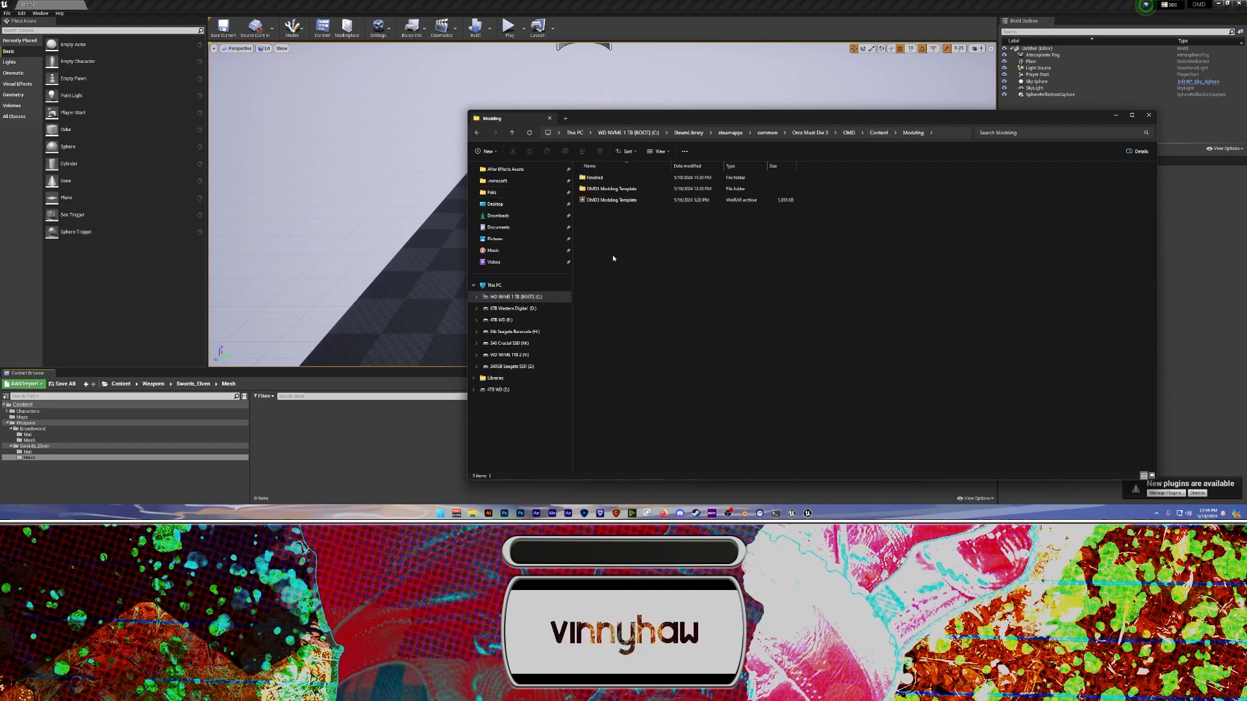
pyautogui.doubleClick(611, 188)
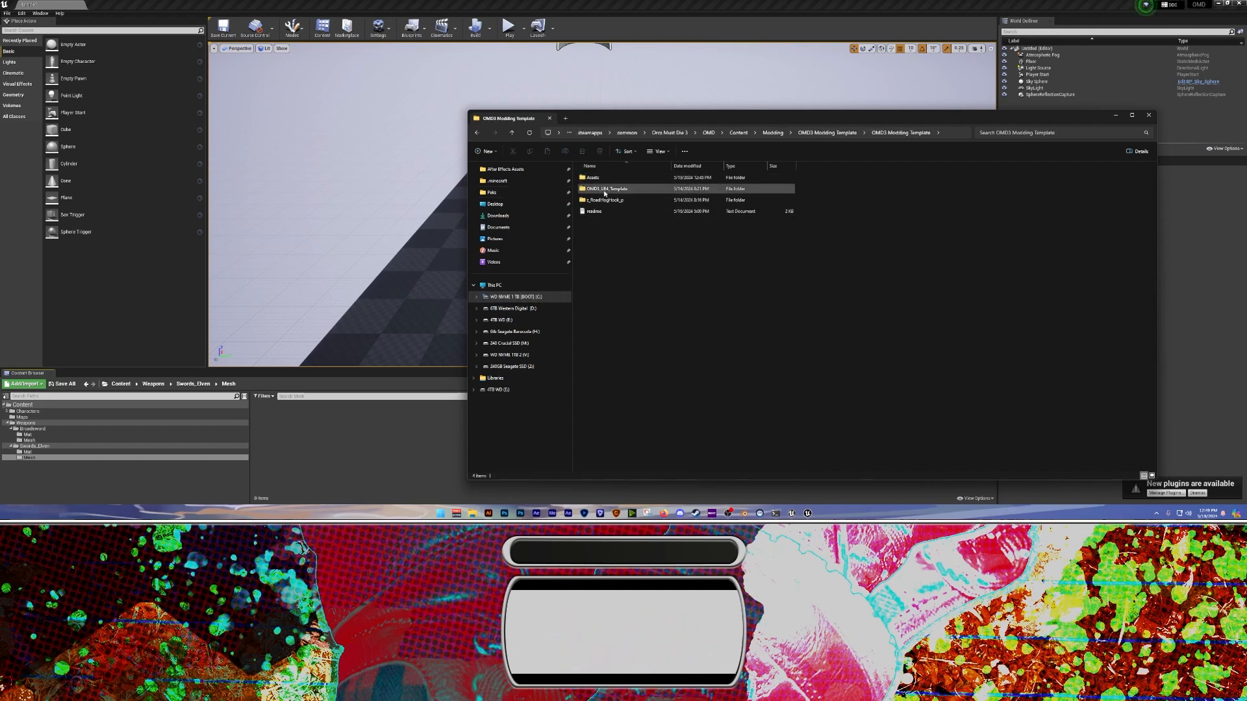
pyautogui.doubleClick(609, 189)
pyautogui.doubleClick(609, 177)
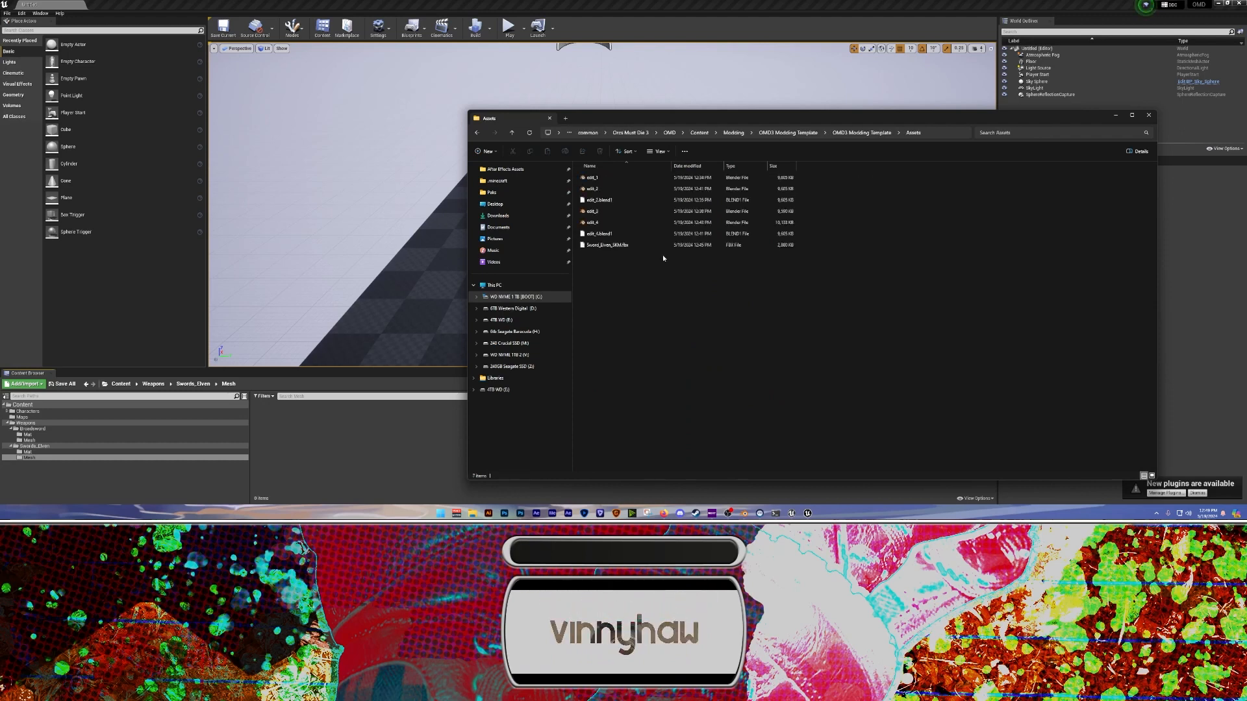
# Import the Sword_Elven_SKM FBX into Unreal's Swords_Elven Mesh folder as a skeletal mesh using Import All, and close the message log
pyautogui.moveTo(650, 246); pyautogui.dragTo(335, 446)
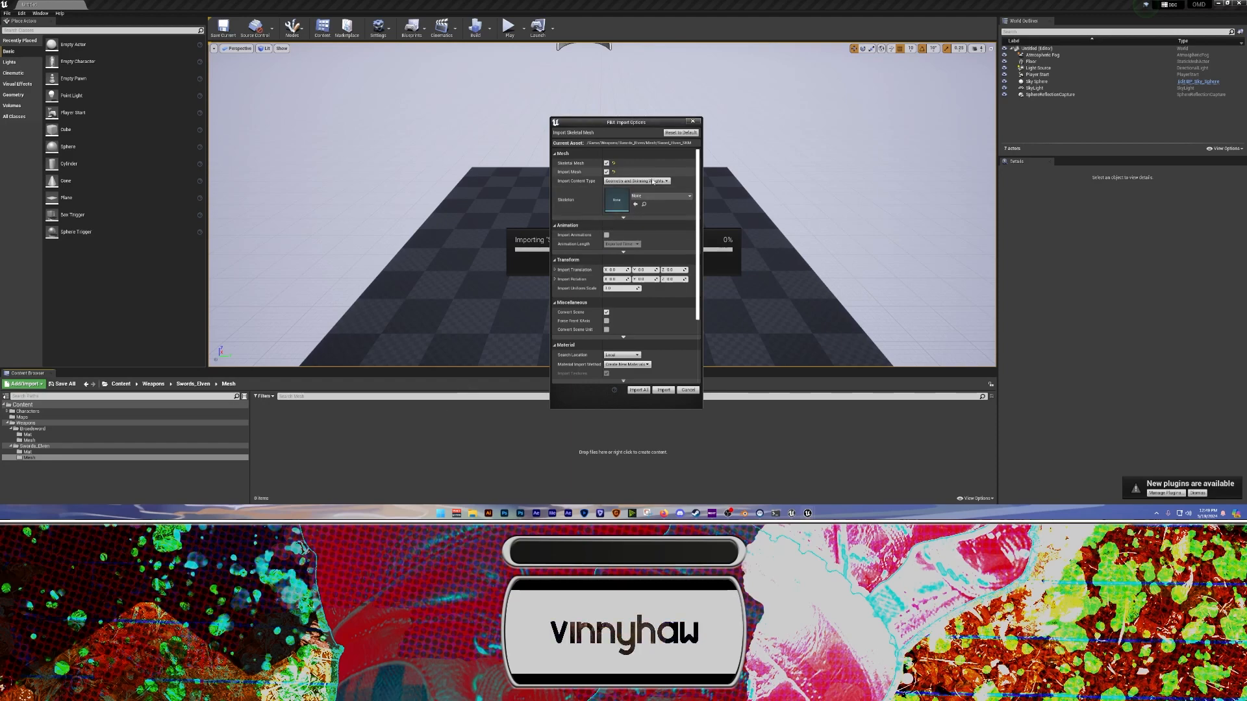
pyautogui.click(638, 390)
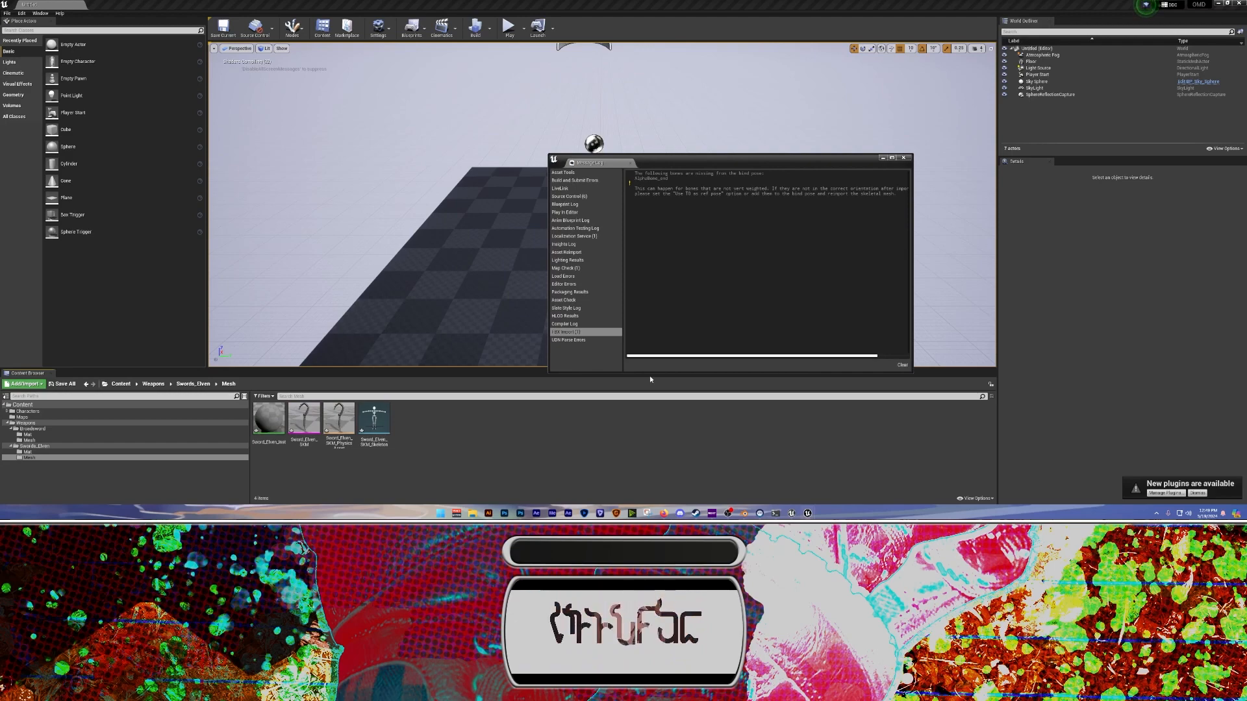
pyautogui.click(904, 159)
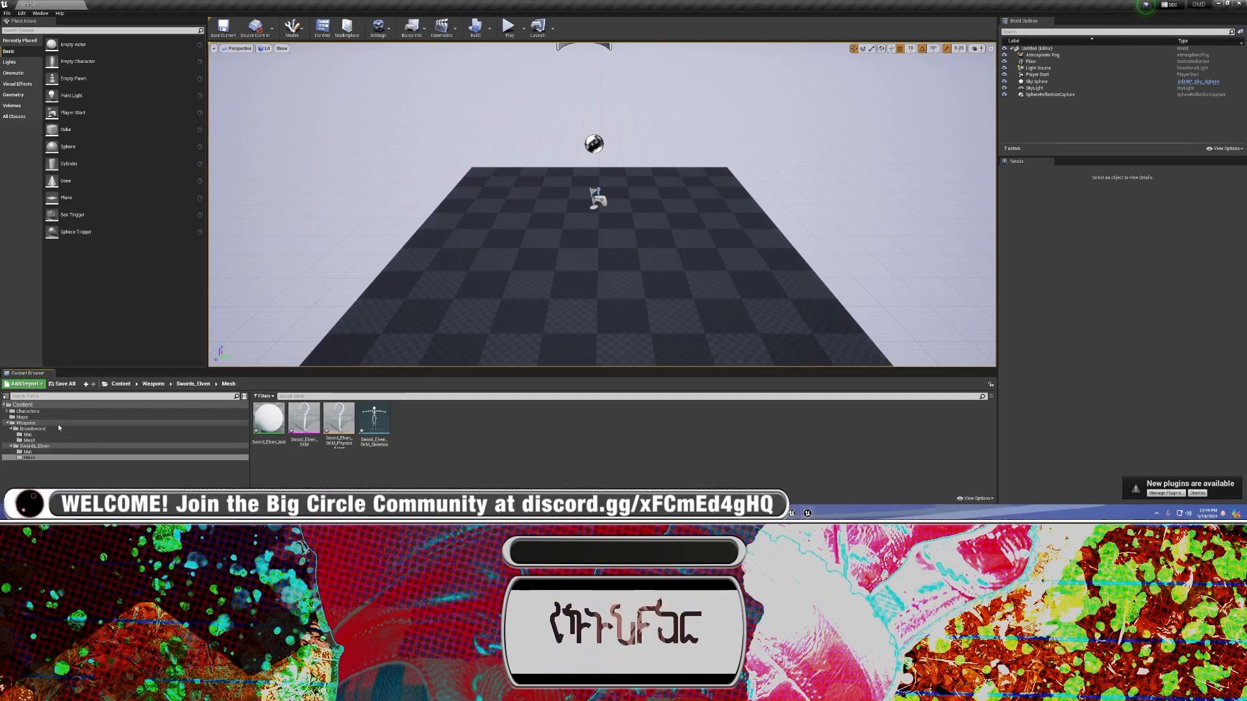
# Open the Hero_Rig folder under Characters and Heroes, and examine the hero rig skeleton asset
pyautogui.click(29, 413)
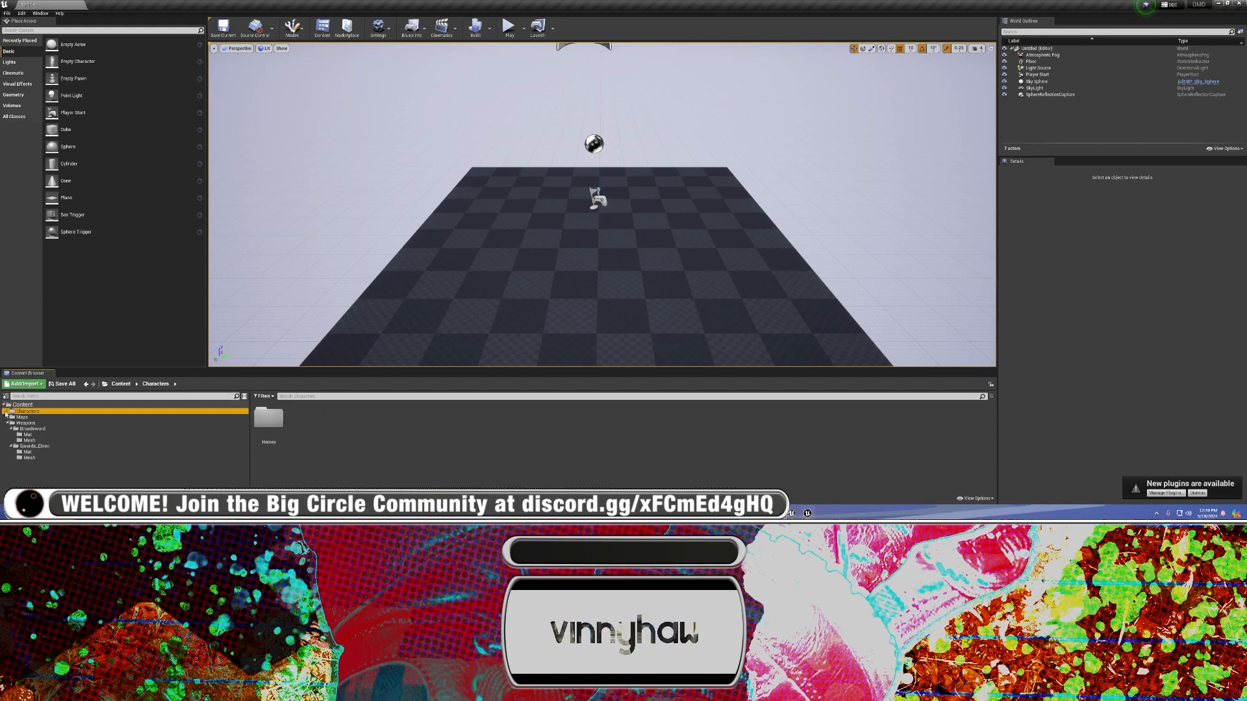
pyautogui.doubleClick(269, 418)
pyautogui.doubleClick(268, 419)
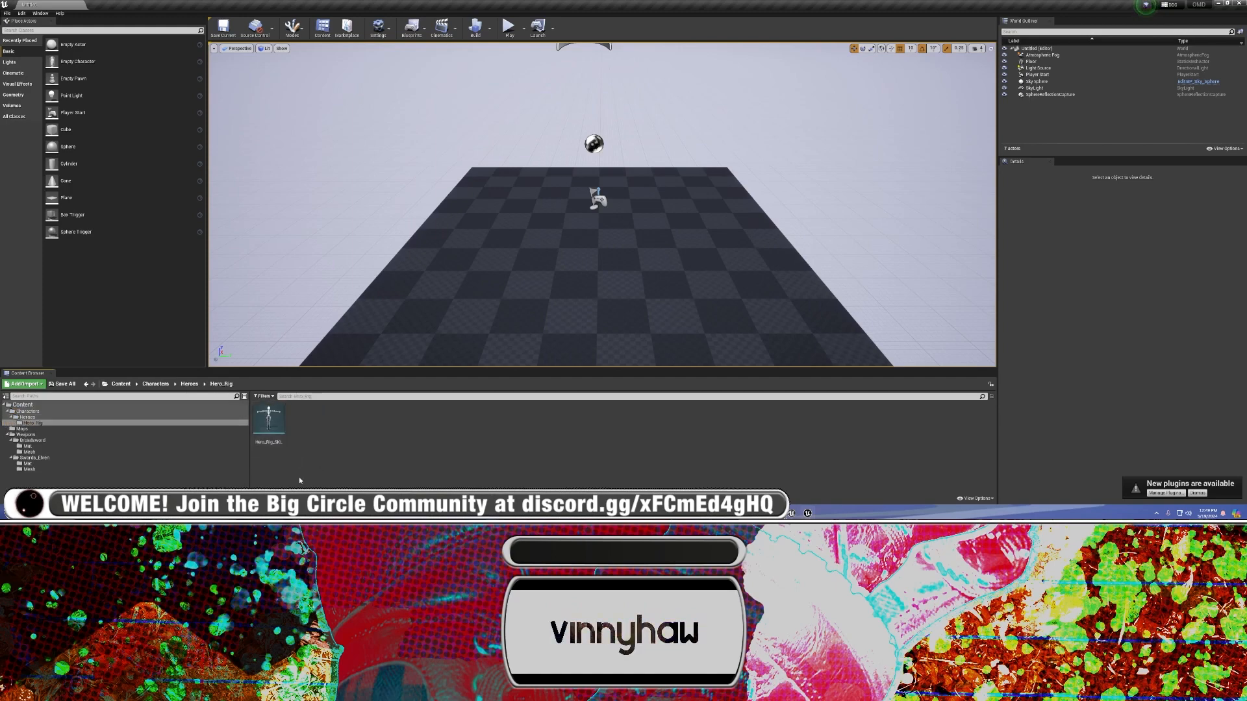
pyautogui.click(268, 422)
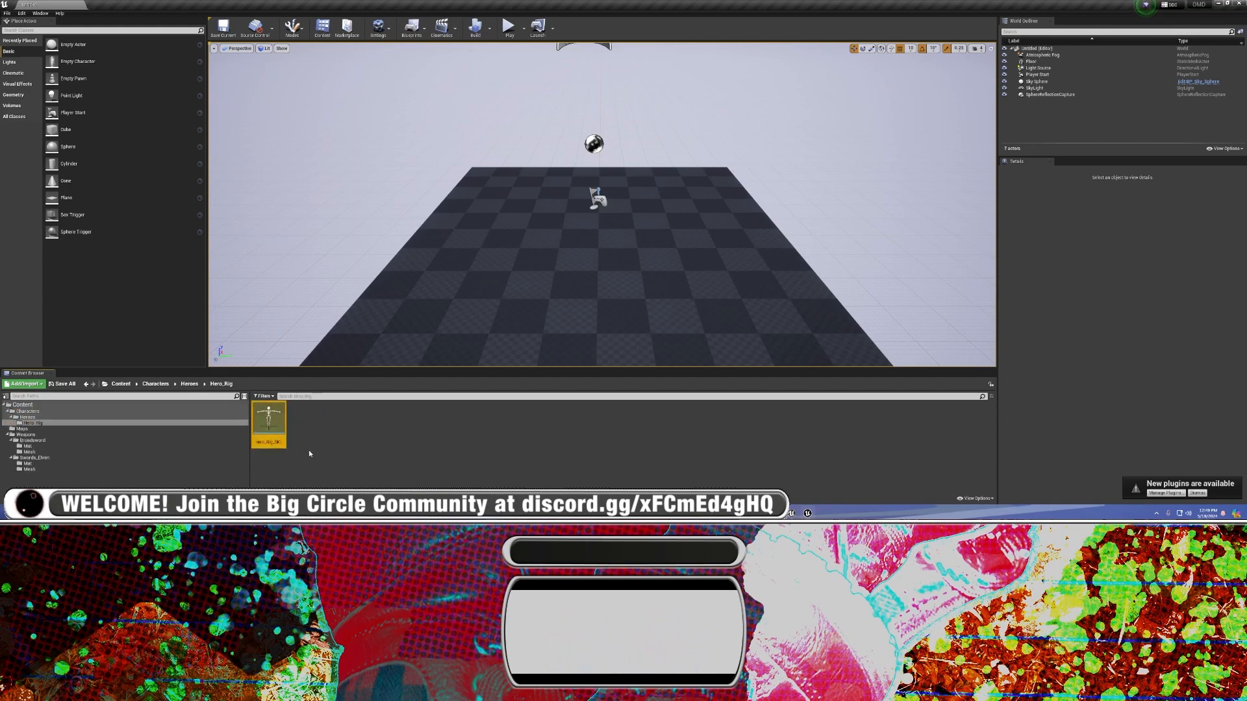
pyautogui.click(310, 450)
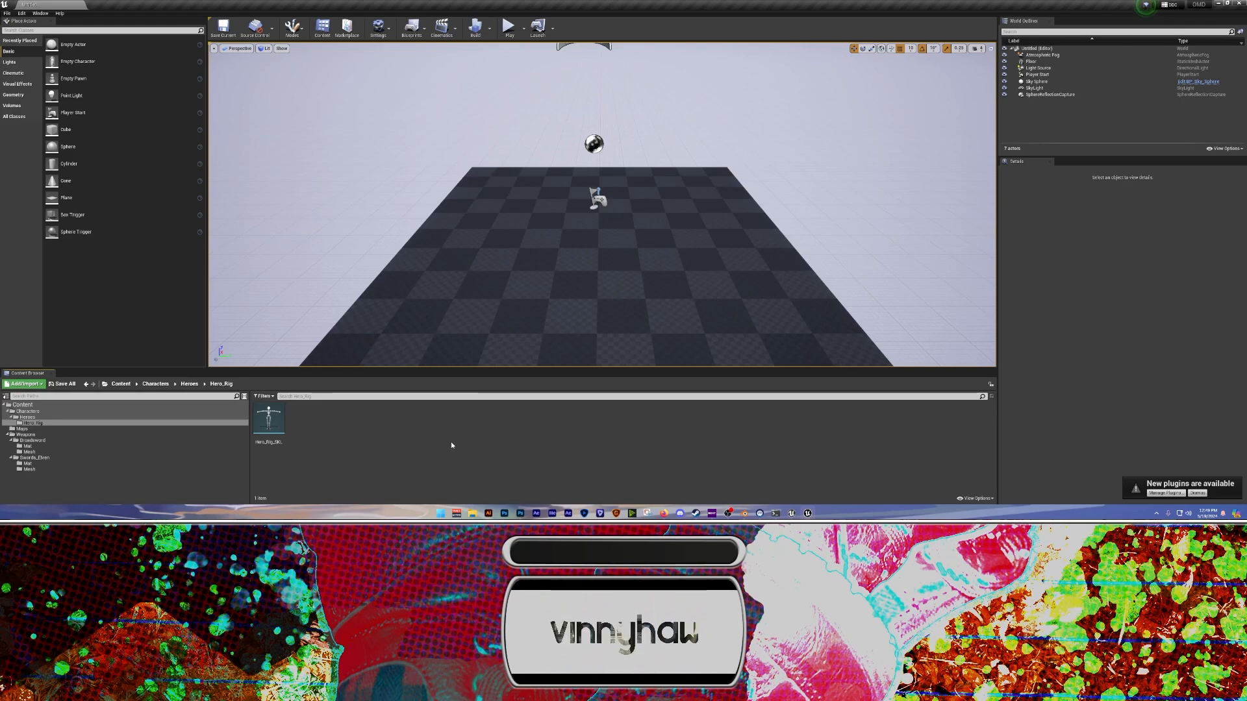
pyautogui.click(276, 424)
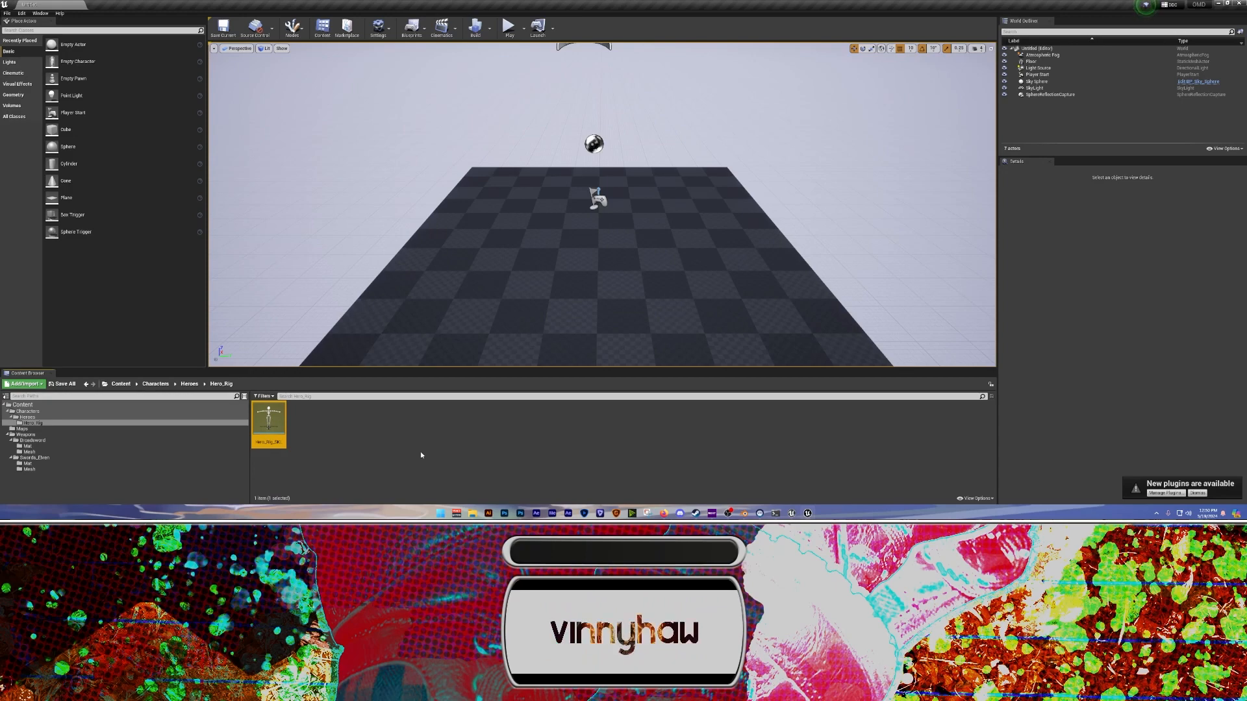
pyautogui.click(398, 428)
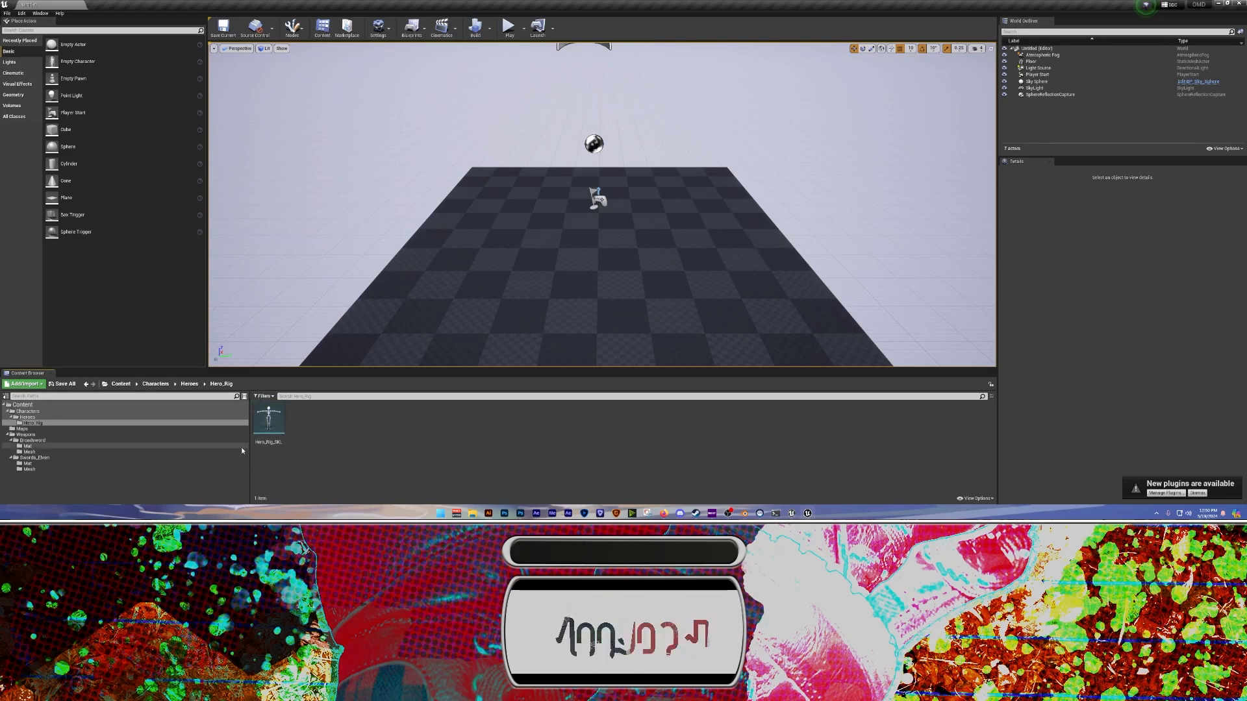
# Return to the Mesh folder of Swords_Elven and look over the imported skeleton and physics assets
pyautogui.click(7, 411)
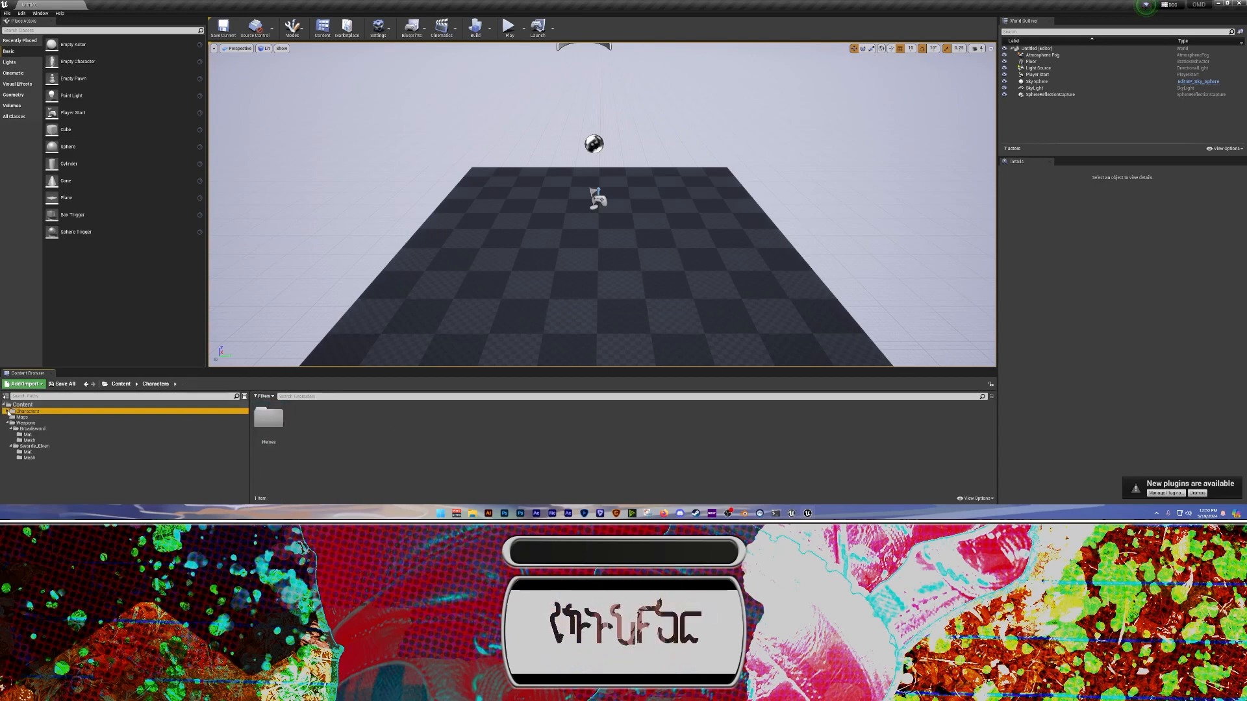
pyautogui.click(45, 446)
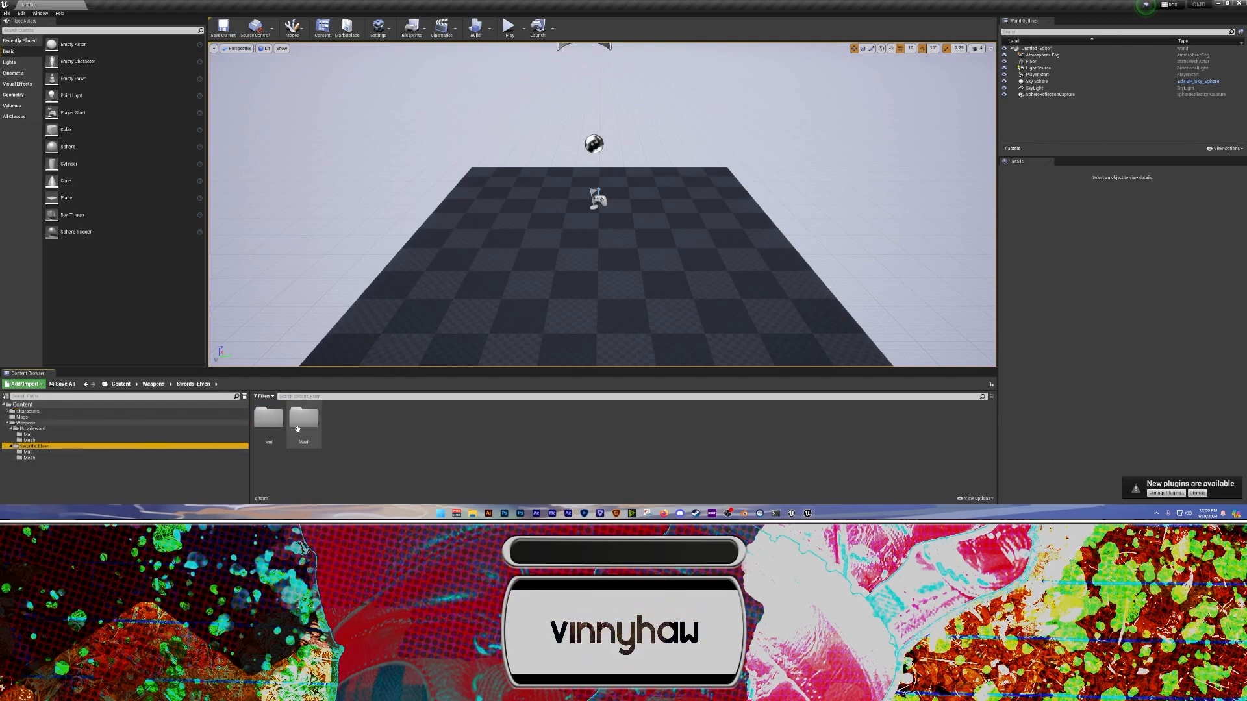
pyautogui.doubleClick(304, 420)
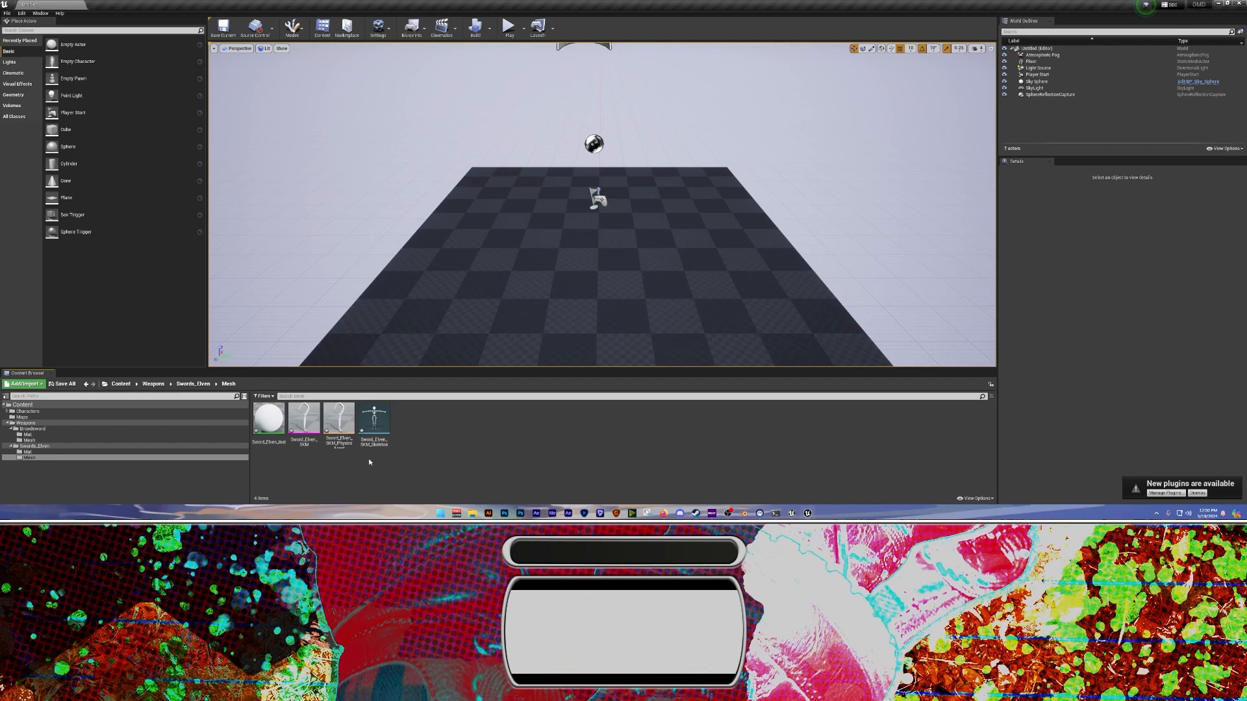
pyautogui.click(375, 416)
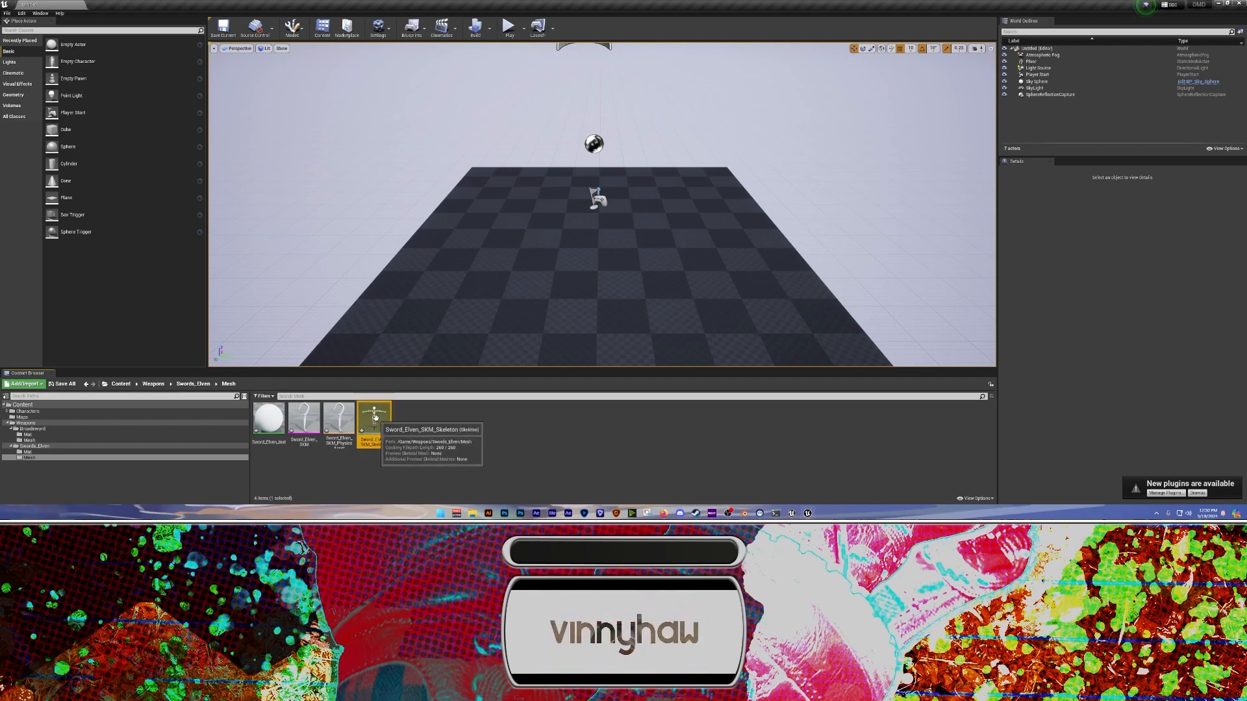
pyautogui.click(338, 416)
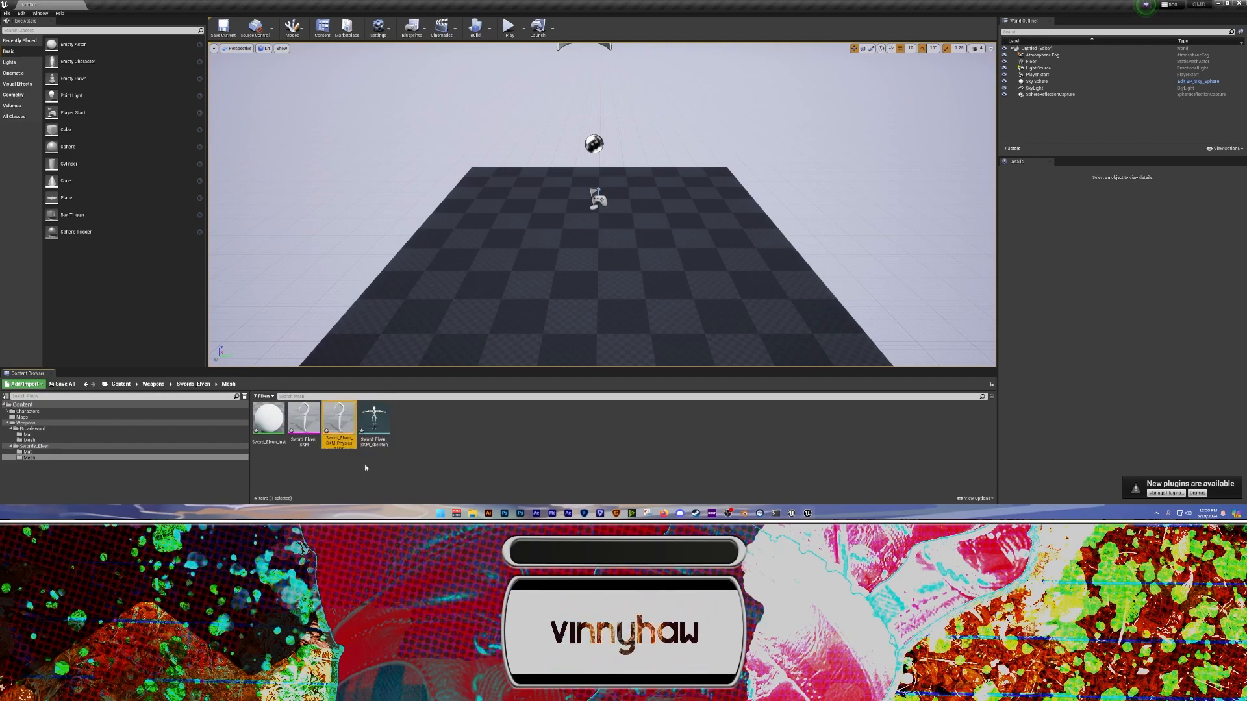
pyautogui.click(364, 467)
# Open the imported Sword_Elven_SKM skeletal mesh, inspect the sword model in the preview, and close its editor
pyautogui.click(305, 419)
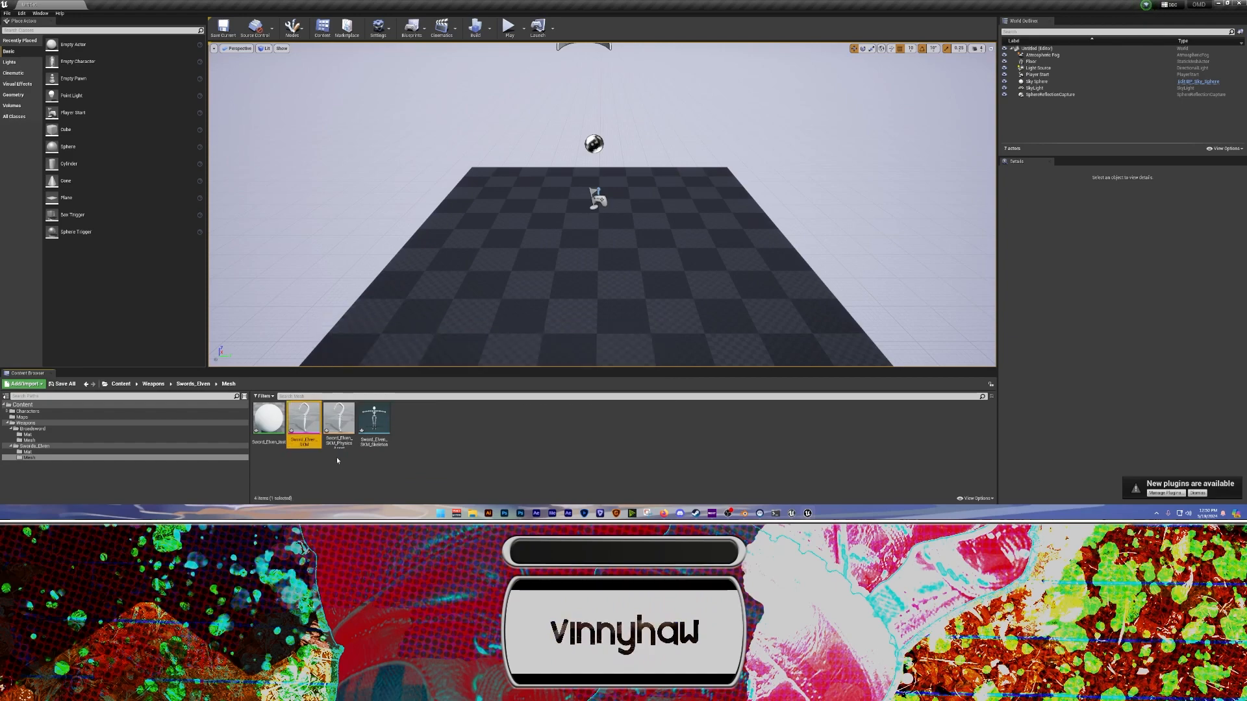
pyautogui.doubleClick(305, 419)
pyautogui.moveTo(668, 273)
pyautogui.mouseDown()
pyautogui.moveTo(604, 247)
pyautogui.moveTo(655, 227)
pyautogui.moveTo(667, 279)
pyautogui.moveTo(667, 263)
pyautogui.mouseUp()
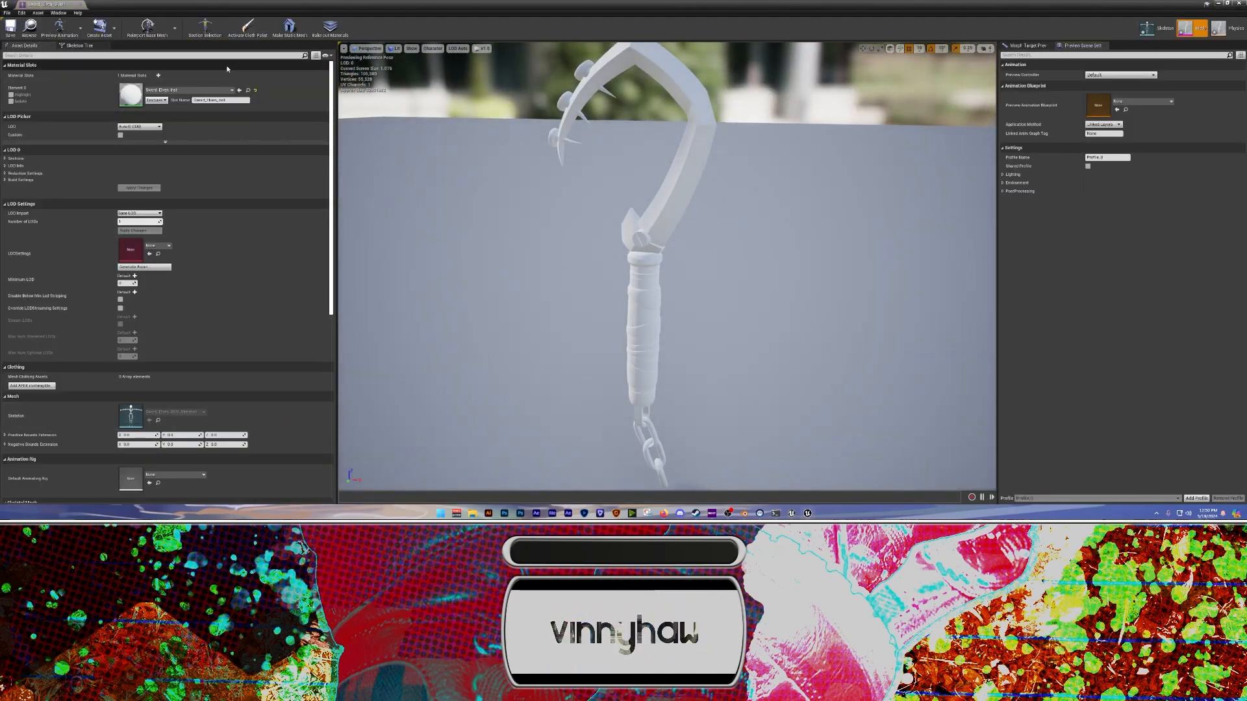
pyautogui.click(81, 5)
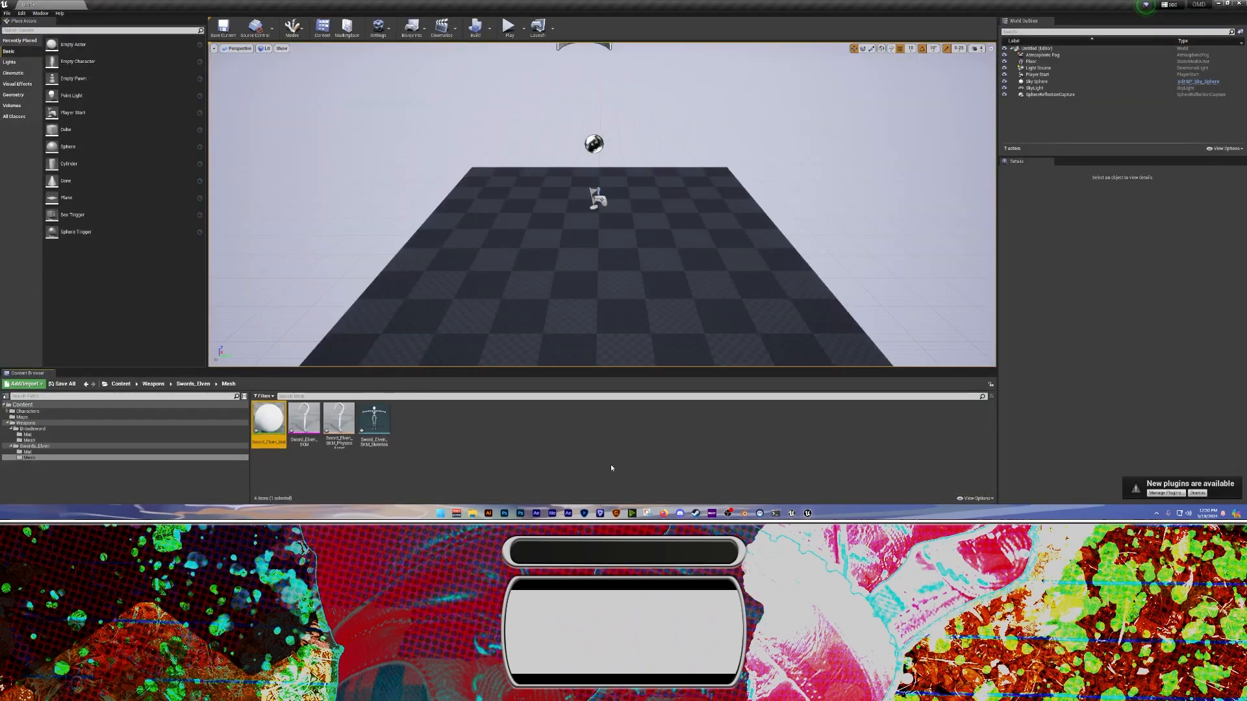
pyautogui.click(510, 477)
# Switch to File Explorer and open the exported Swords_Elven folder under Paks, UmodelExport and Weapons
pyautogui.click(472, 513)
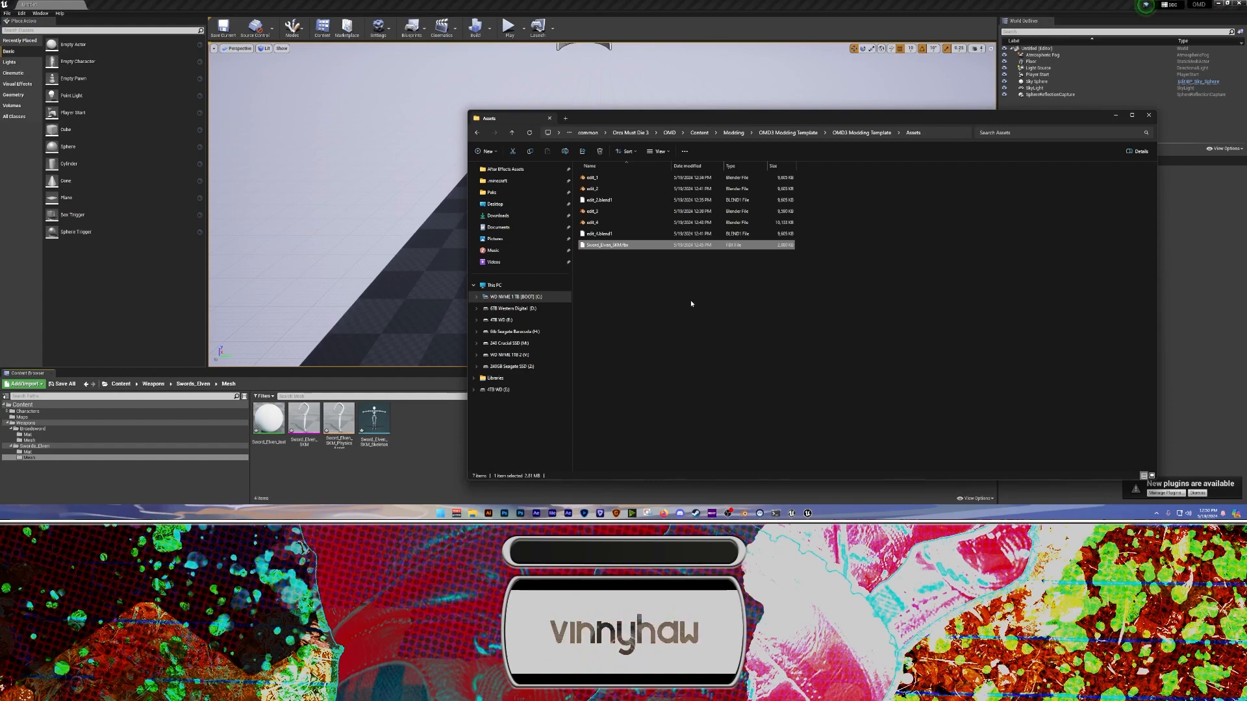
pyautogui.click(492, 193)
pyautogui.scroll(-5, 651, 367)
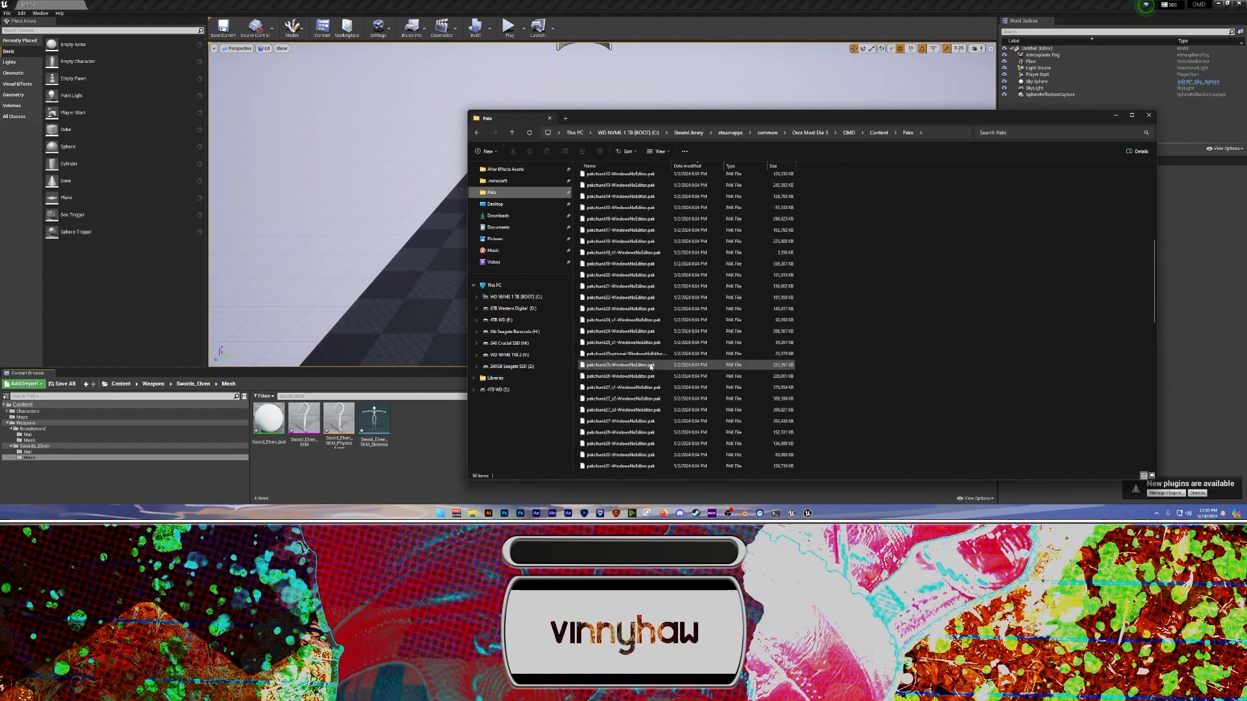
pyautogui.scroll(-12, 652, 367)
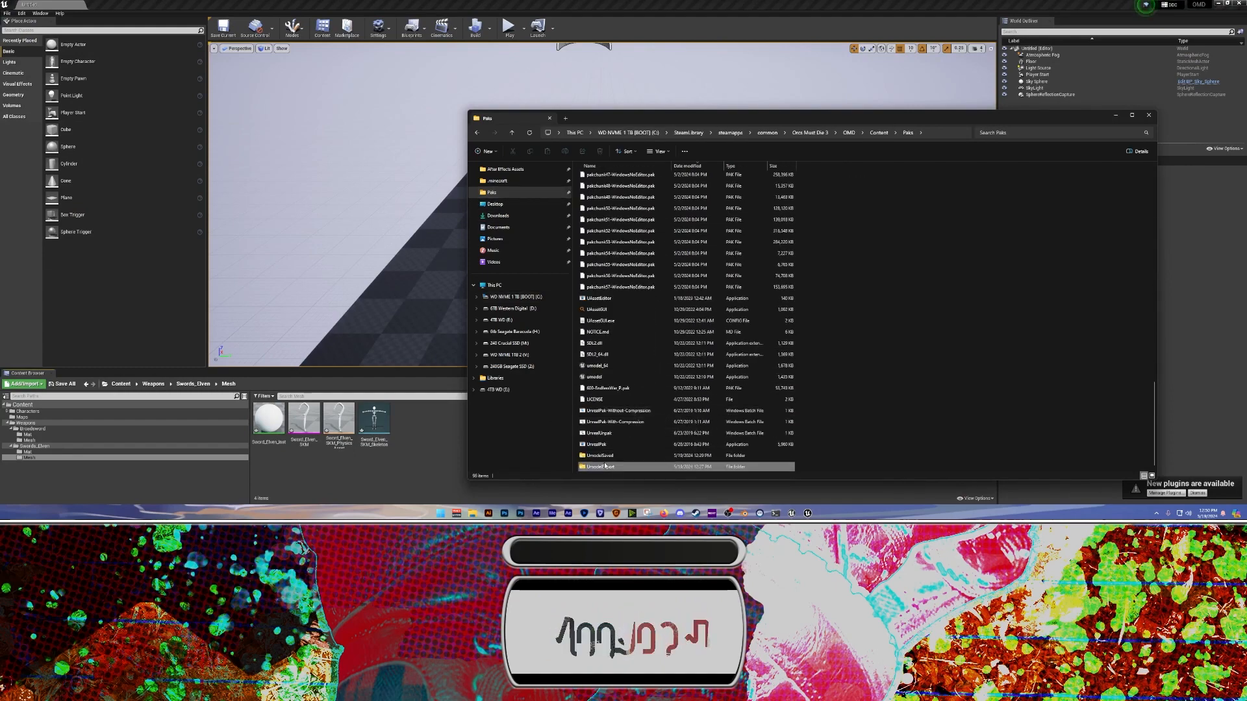
pyautogui.doubleClick(605, 466)
pyautogui.doubleClick(592, 189)
pyautogui.doubleClick(594, 178)
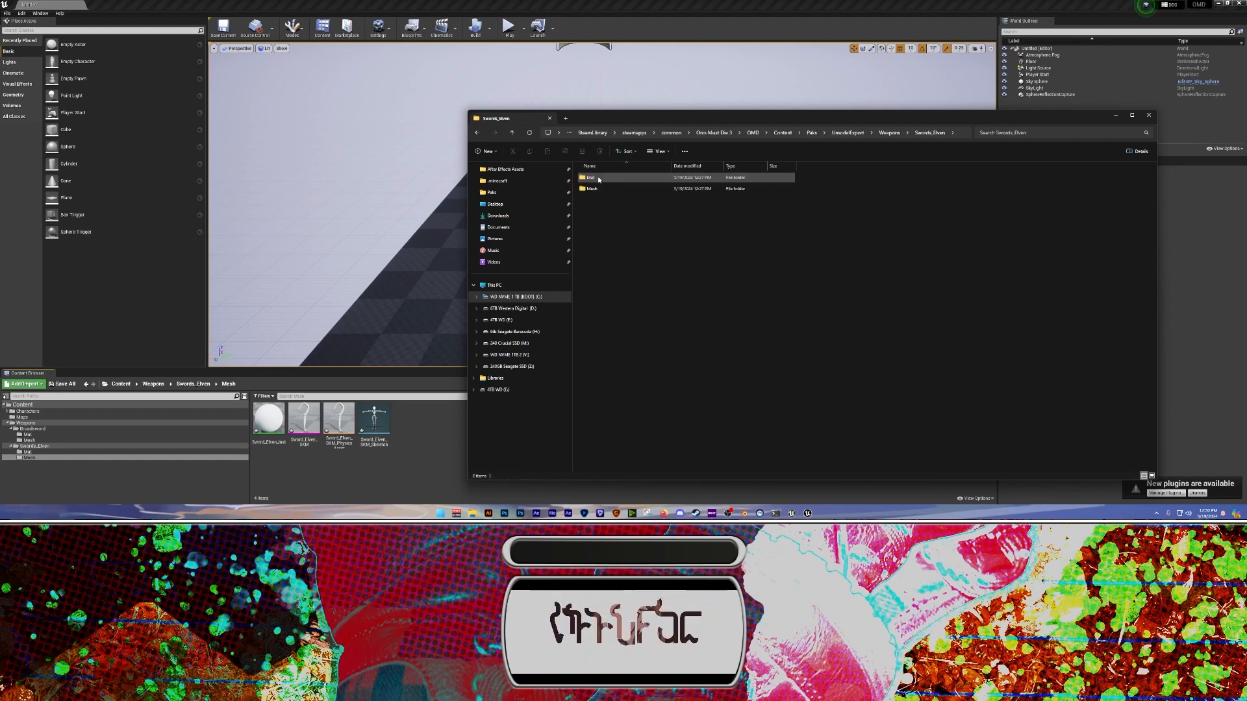
# Compare the contents of the exported Mat and Mesh folders, ending in the Mat folder
pyautogui.doubleClick(592, 178)
pyautogui.hotkey('alt', 'Left')
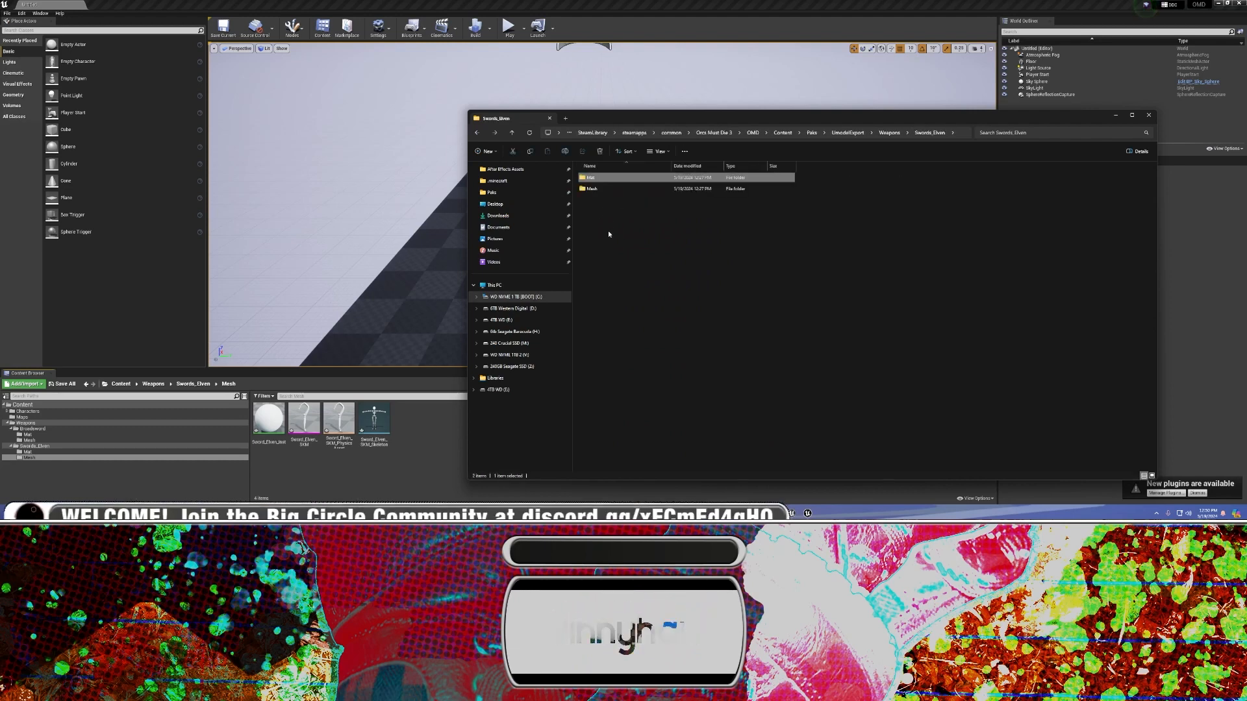
pyautogui.doubleClick(596, 189)
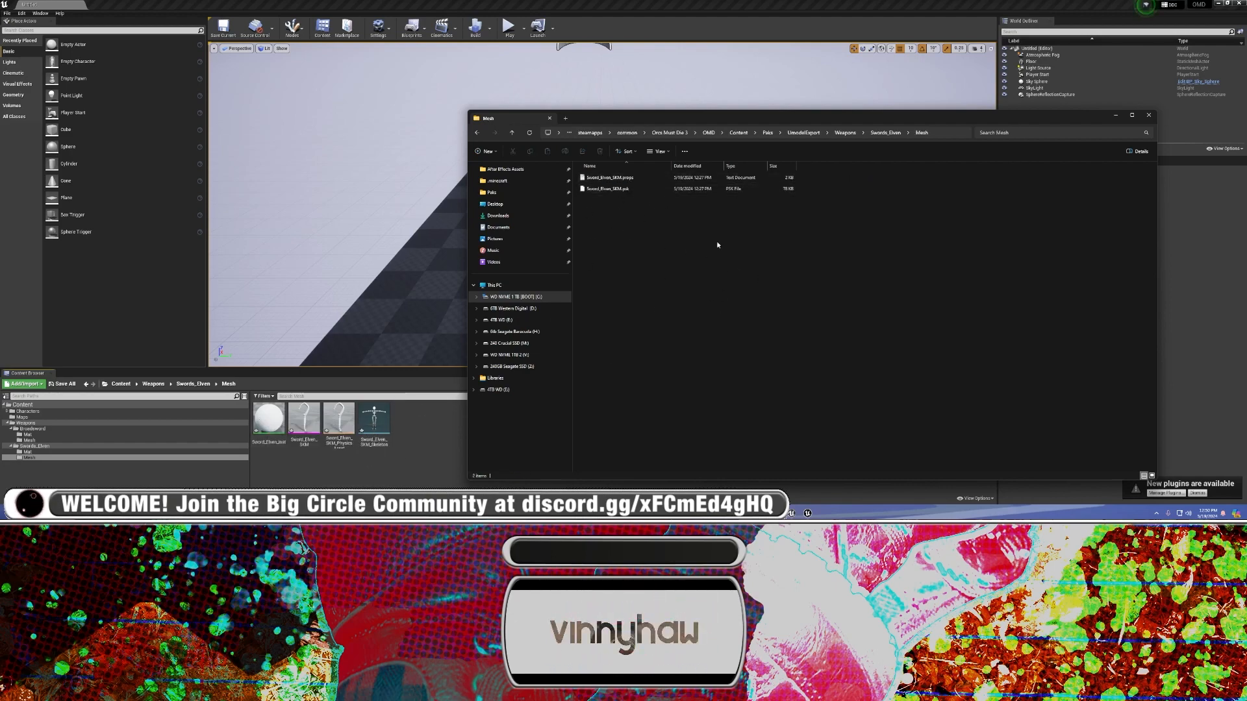
pyautogui.hotkey('alt', 'Left')
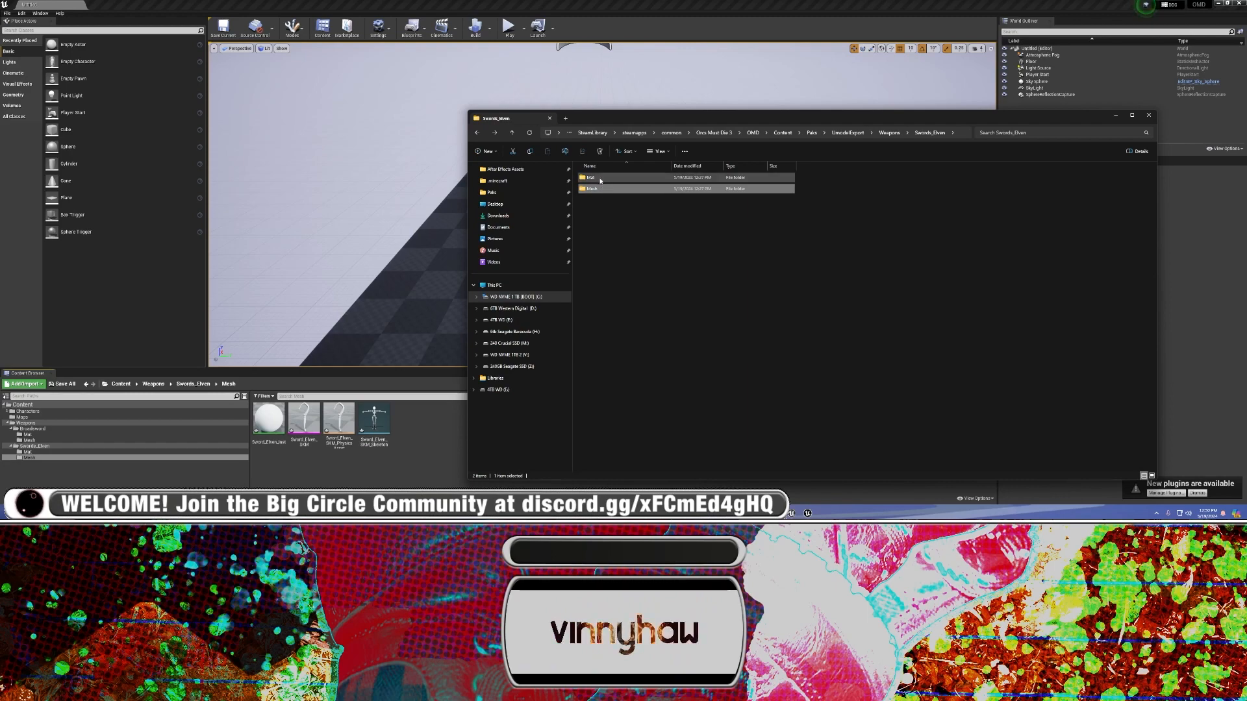
pyautogui.doubleClick(601, 180)
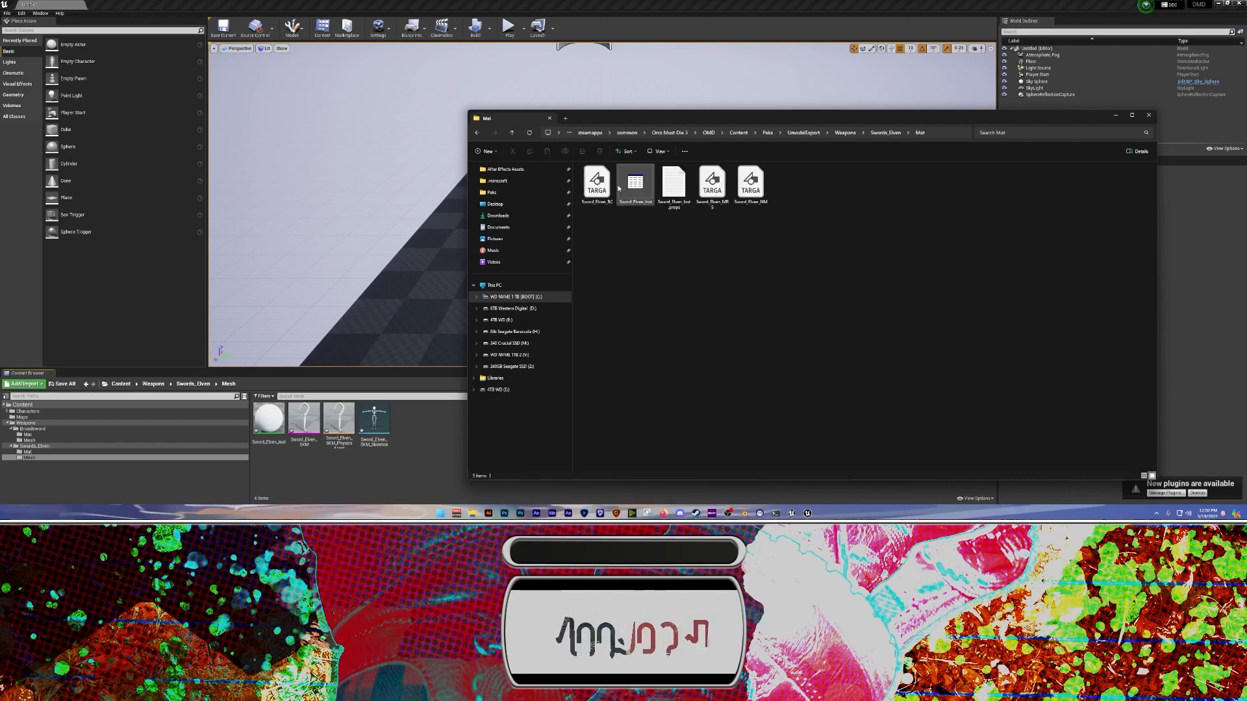
pyautogui.hotkey('alt', 'Left')
pyautogui.hotkey('alt', 'Right')
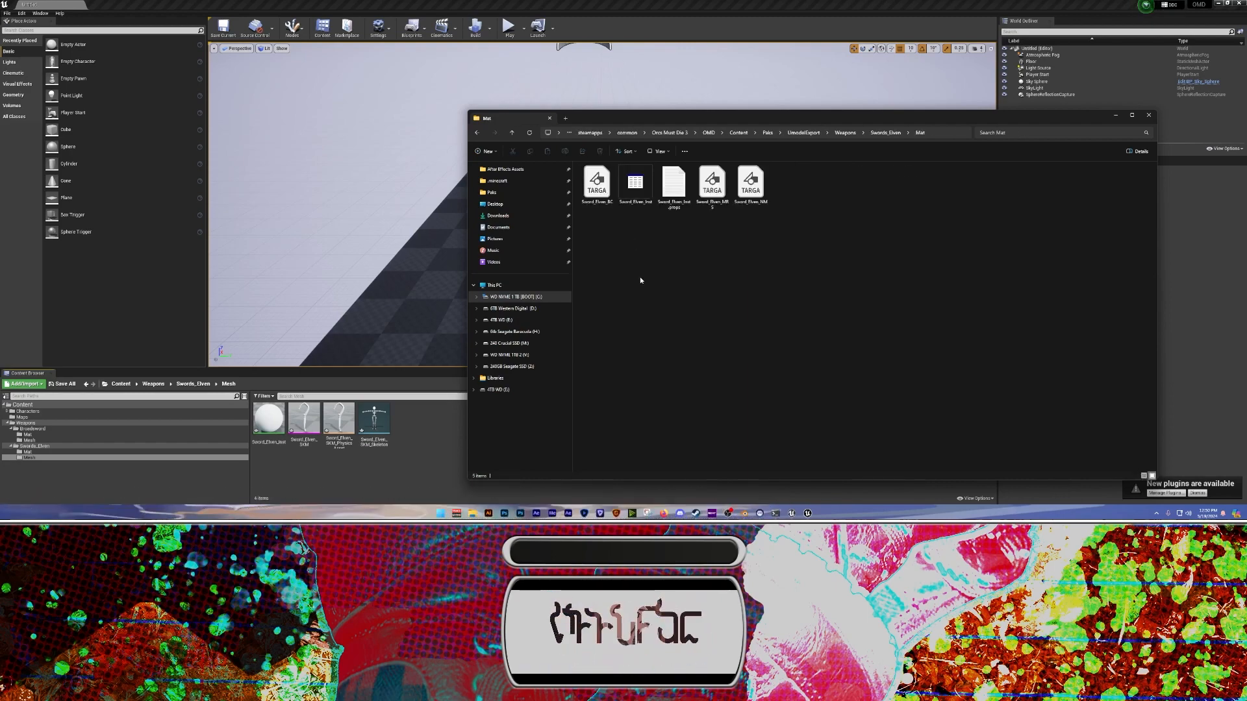
# Browse from the UmodelExport Mat folder to the UmodelSaved one under OMD, Content, Weapons and Swords_Elven
pyautogui.hotkey('alt', 'Up')
pyautogui.hotkey('alt', 'Up')
pyautogui.hotkey('alt', 'Up')
pyautogui.hotkey('alt', 'Up')
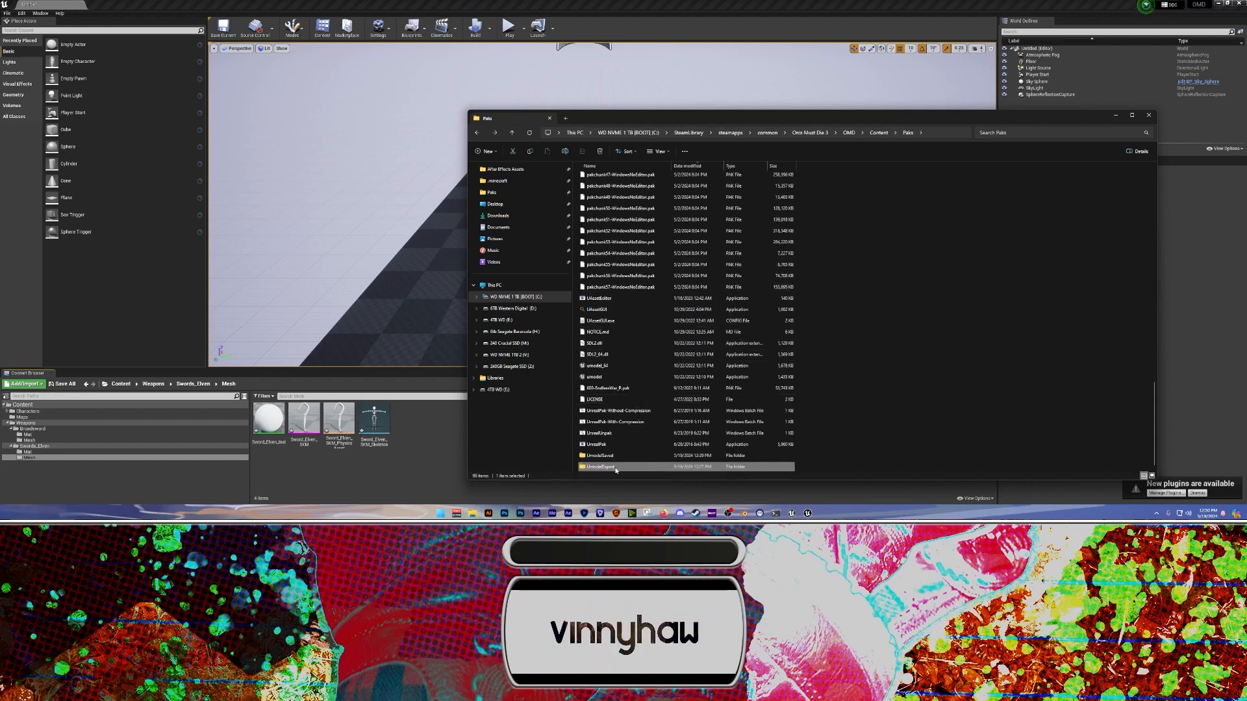
pyautogui.doubleClick(612, 457)
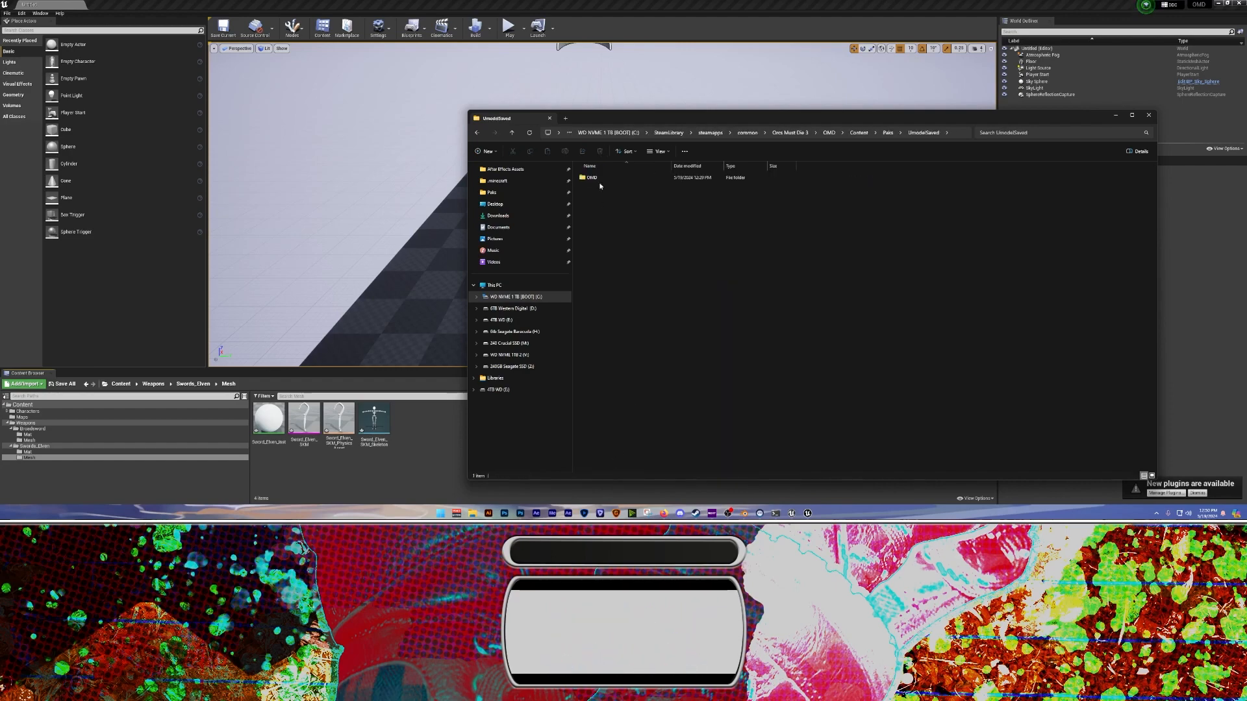
pyautogui.hotkey('alt', 'Up')
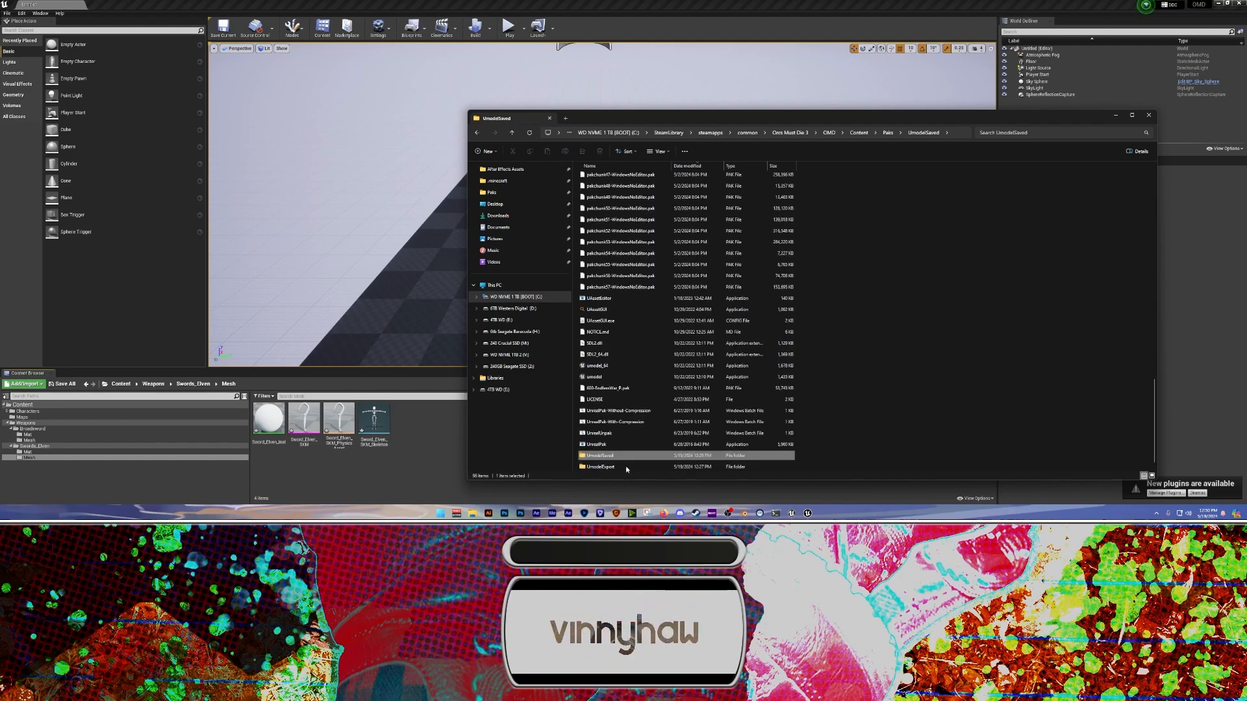
pyautogui.doubleClick(600, 457)
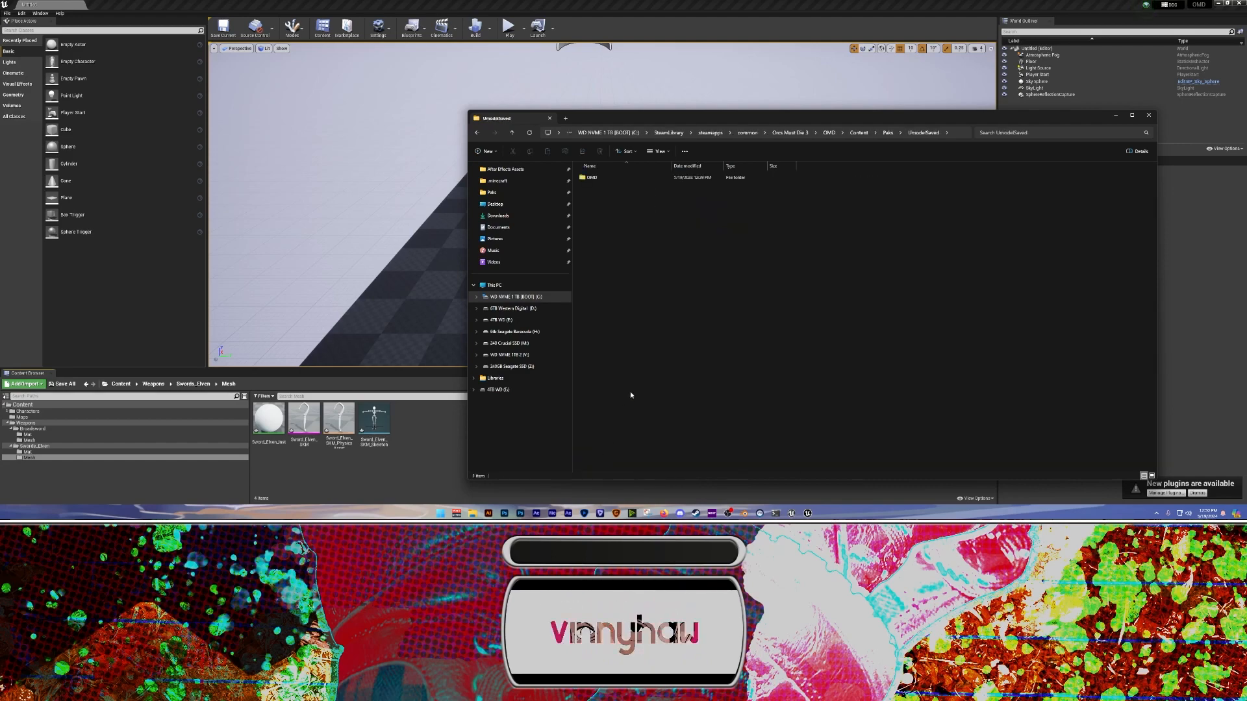
pyautogui.doubleClick(590, 178)
pyautogui.doubleClick(605, 179)
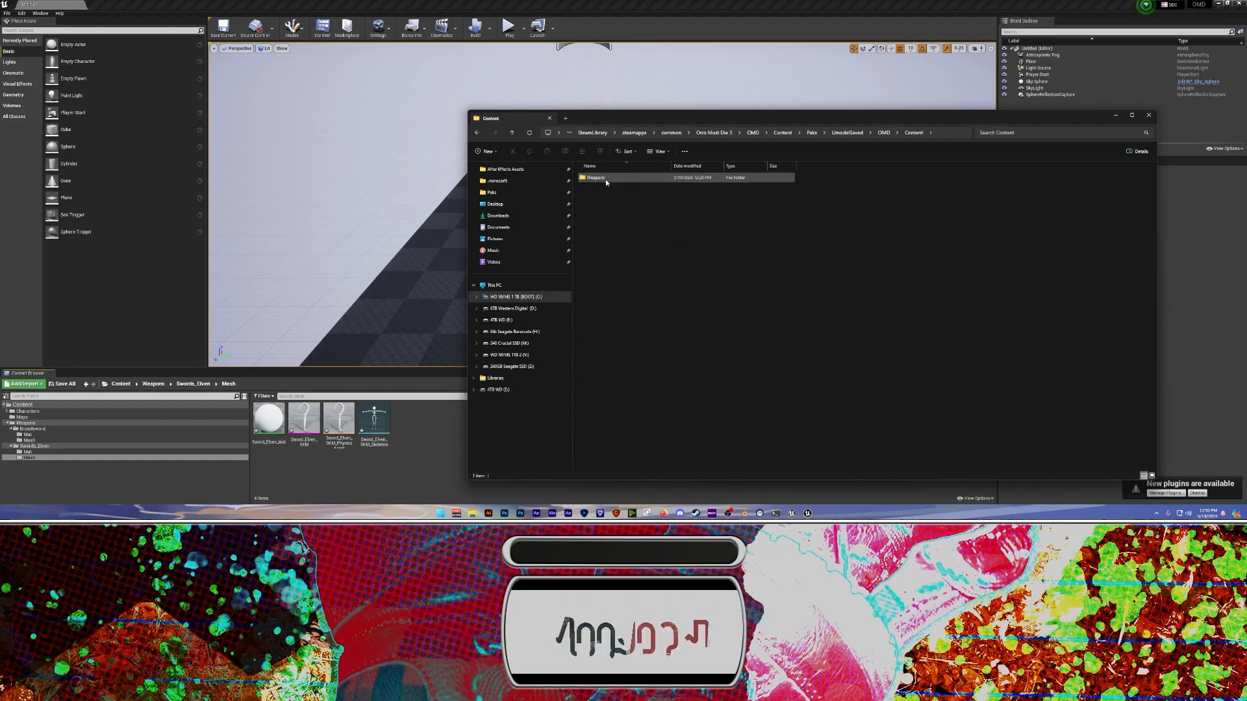
pyautogui.doubleClick(605, 180)
pyautogui.doubleClick(605, 179)
pyautogui.doubleClick(605, 179)
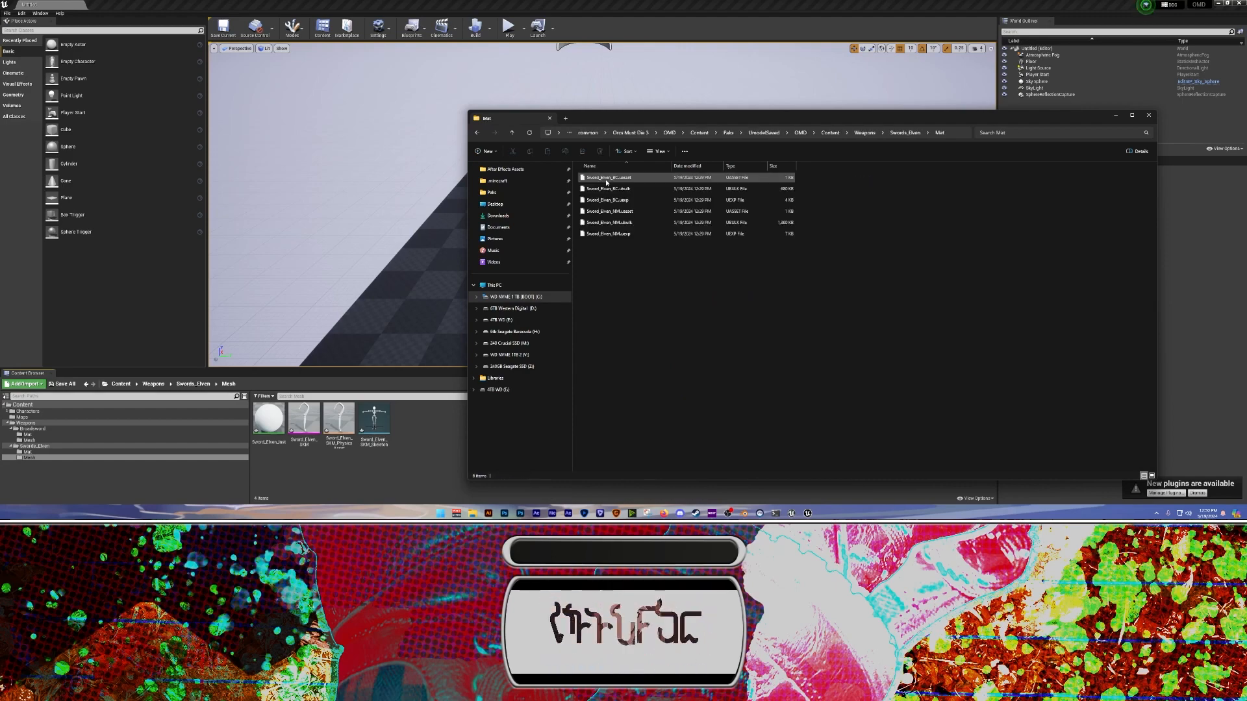
# Switch to UModel and save the Sword_Elven_Inst package from the Mat folder of Swords_Elven
pyautogui.click(790, 514)
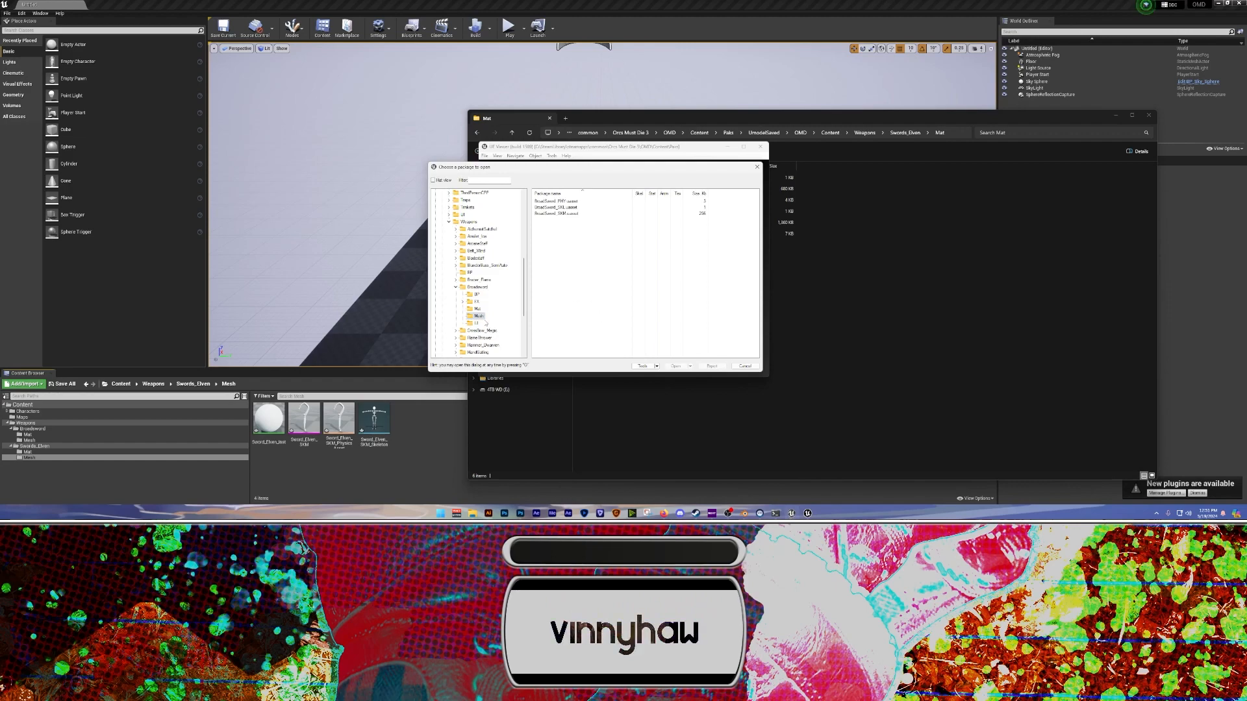
pyautogui.click(480, 308)
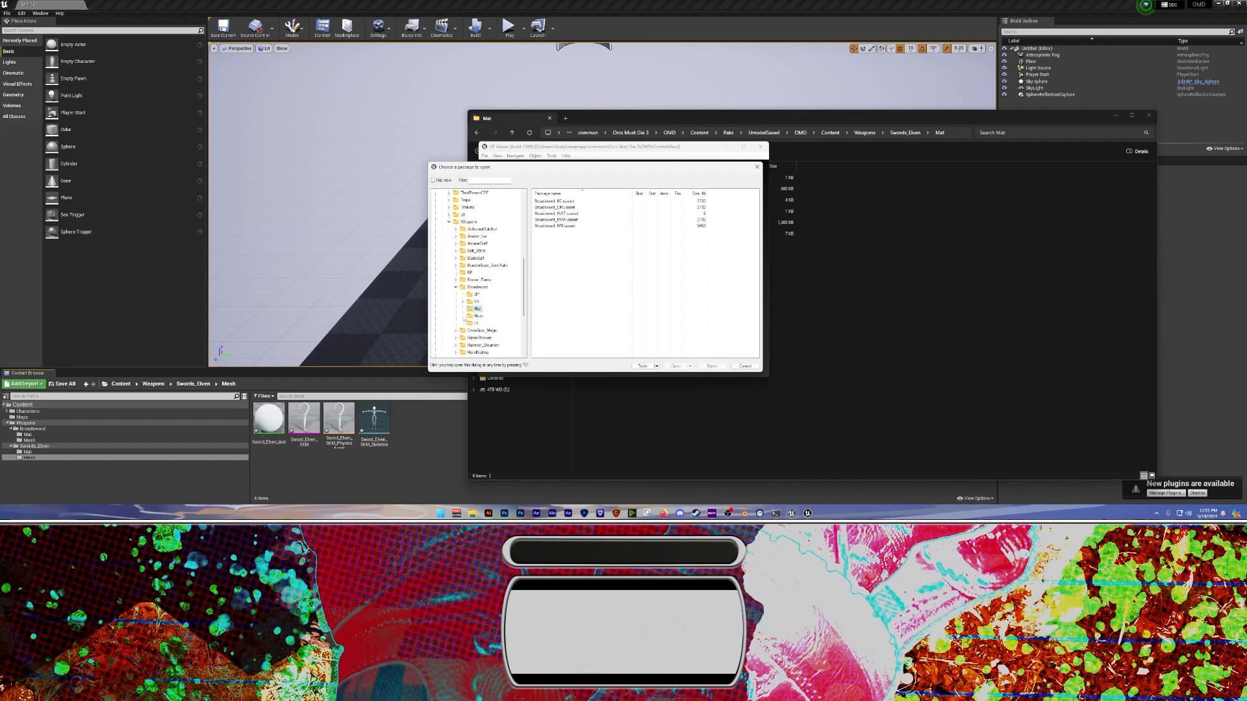
pyautogui.scroll(-5, 480, 309)
pyautogui.click(478, 323)
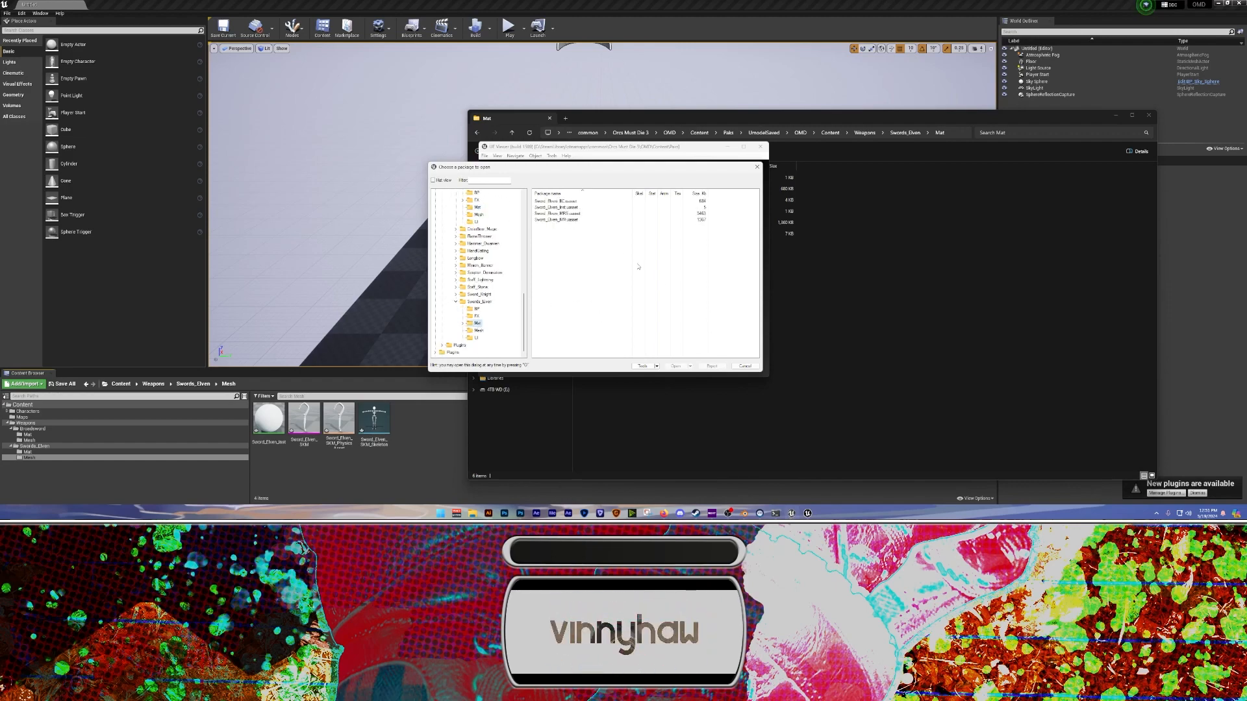
pyautogui.click(556, 207)
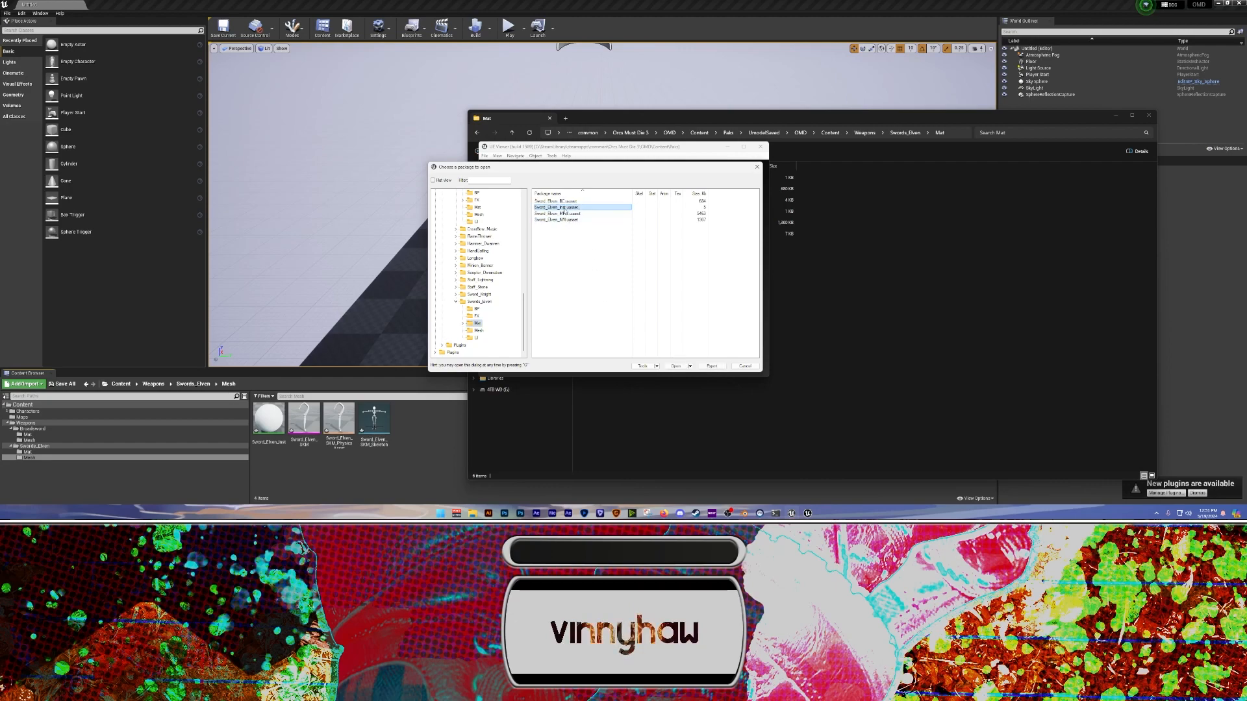
pyautogui.click(656, 366)
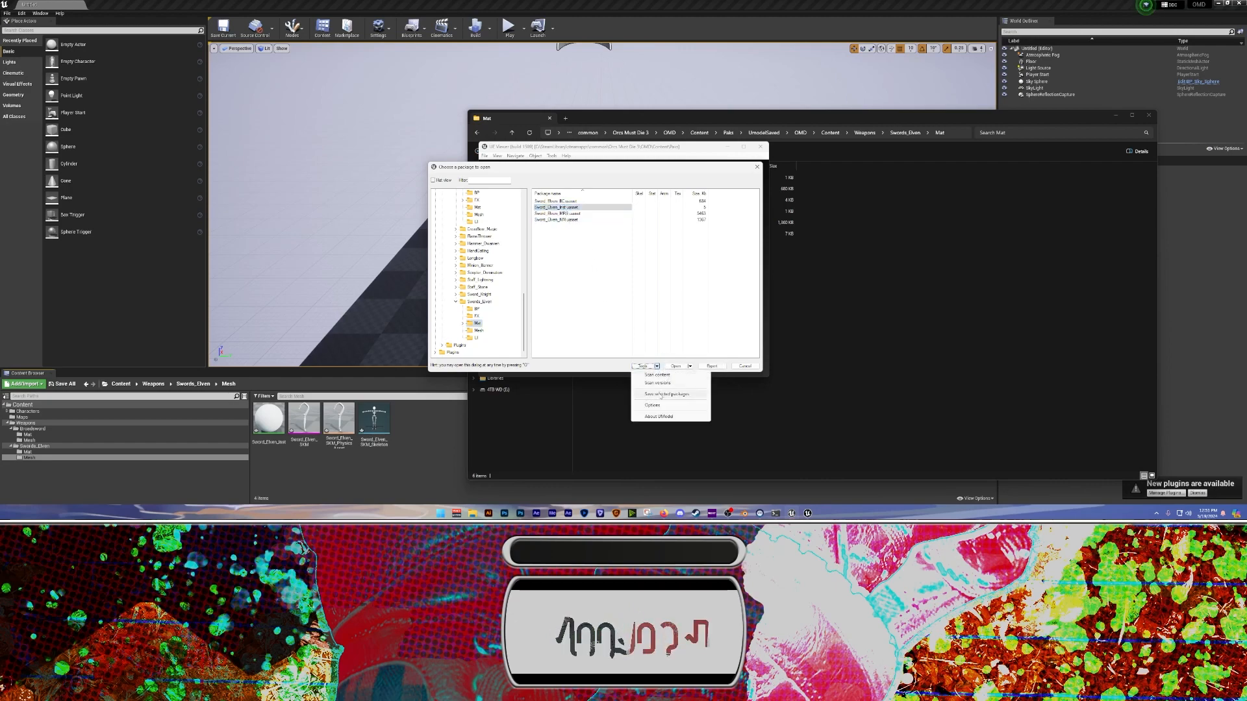
pyautogui.click(662, 395)
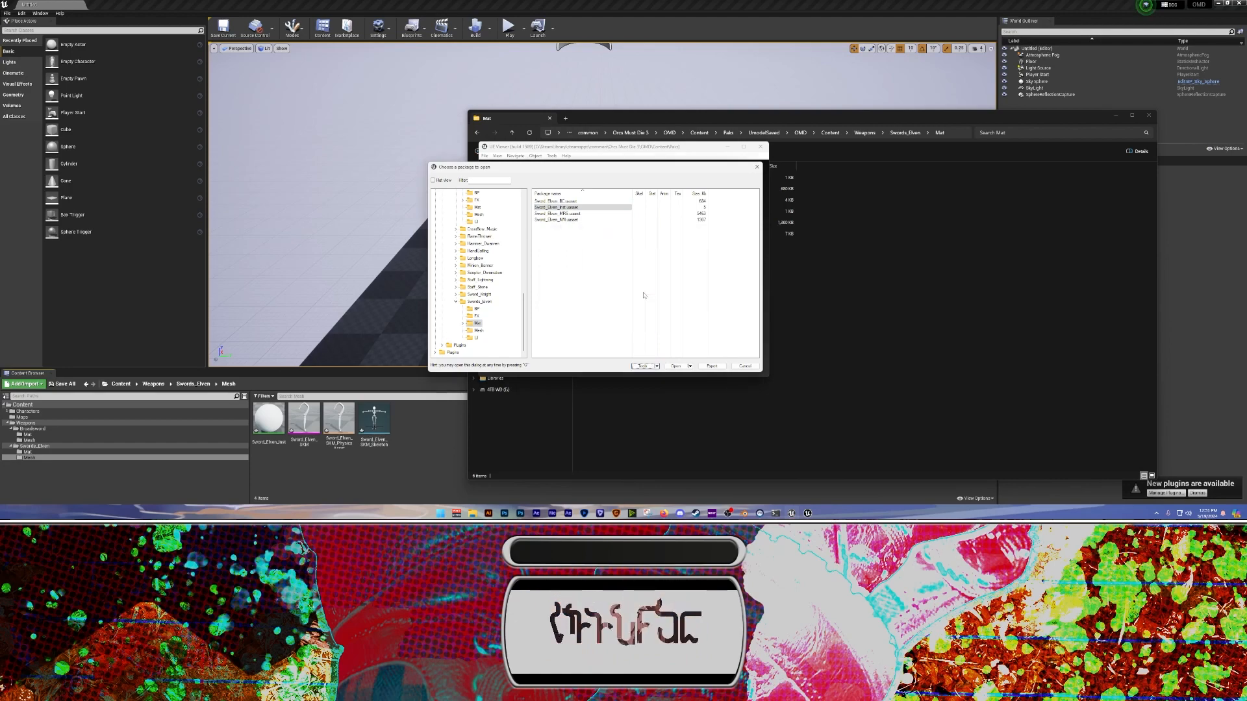
# Return to File Explorer, reopen the UmodelSaved Mat folder, and check for the saved Sword_Elven_Inst.uasset file
pyautogui.click(838, 267)
pyautogui.hotkey('alt', 'Up')
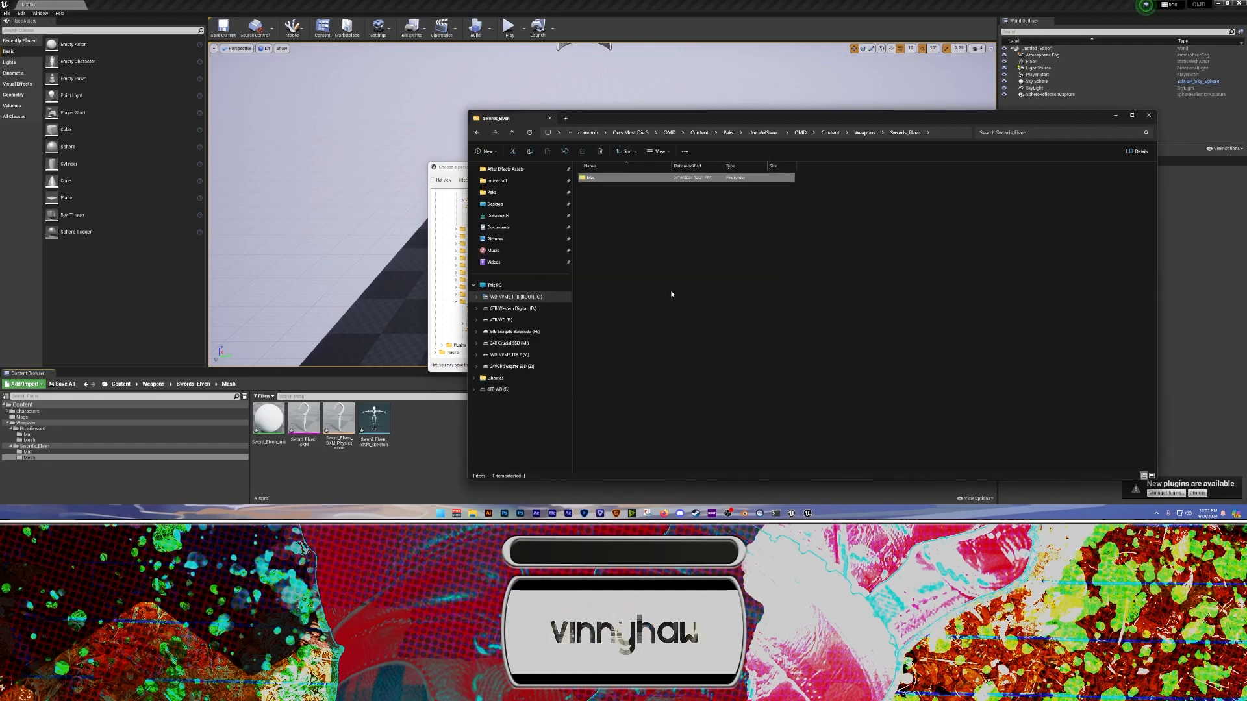
pyautogui.doubleClick(593, 179)
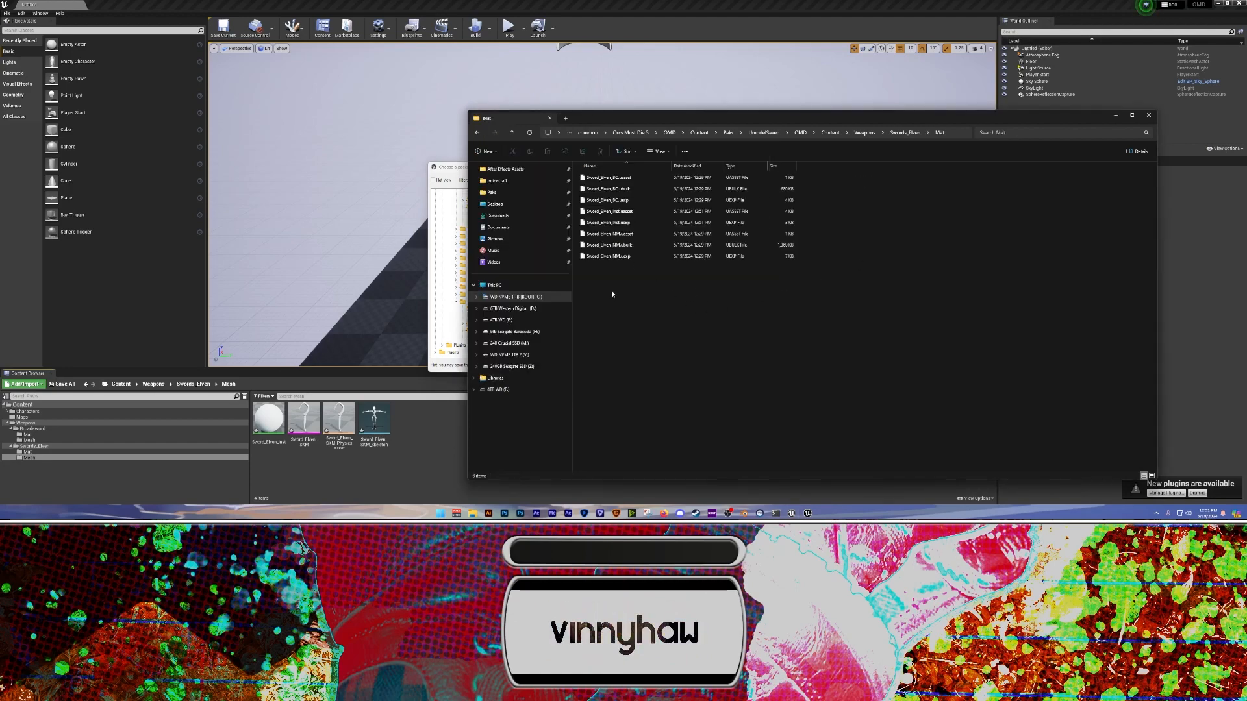
pyautogui.click(620, 213)
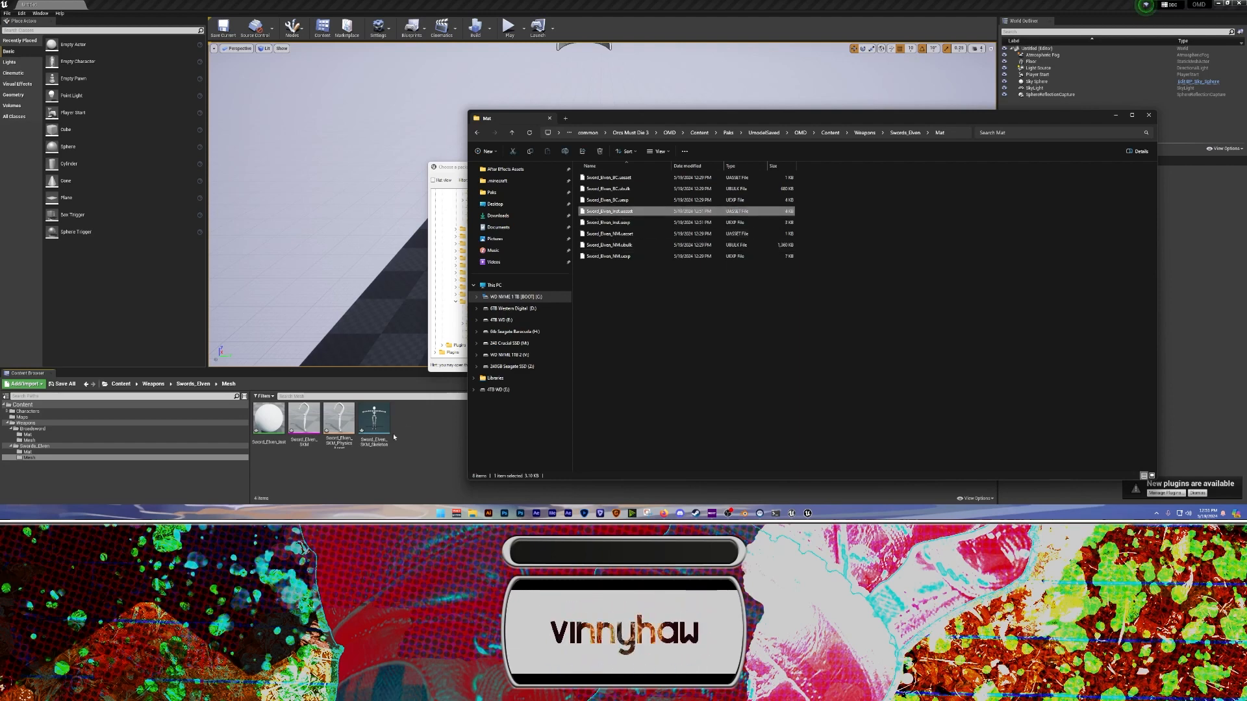
# Move the sword's material asset from the Mesh folder to the Mat folder of Swords_Elven in the Unreal project
pyautogui.click(276, 431)
pyautogui.moveTo(272, 430); pyautogui.dragTo(29, 457)
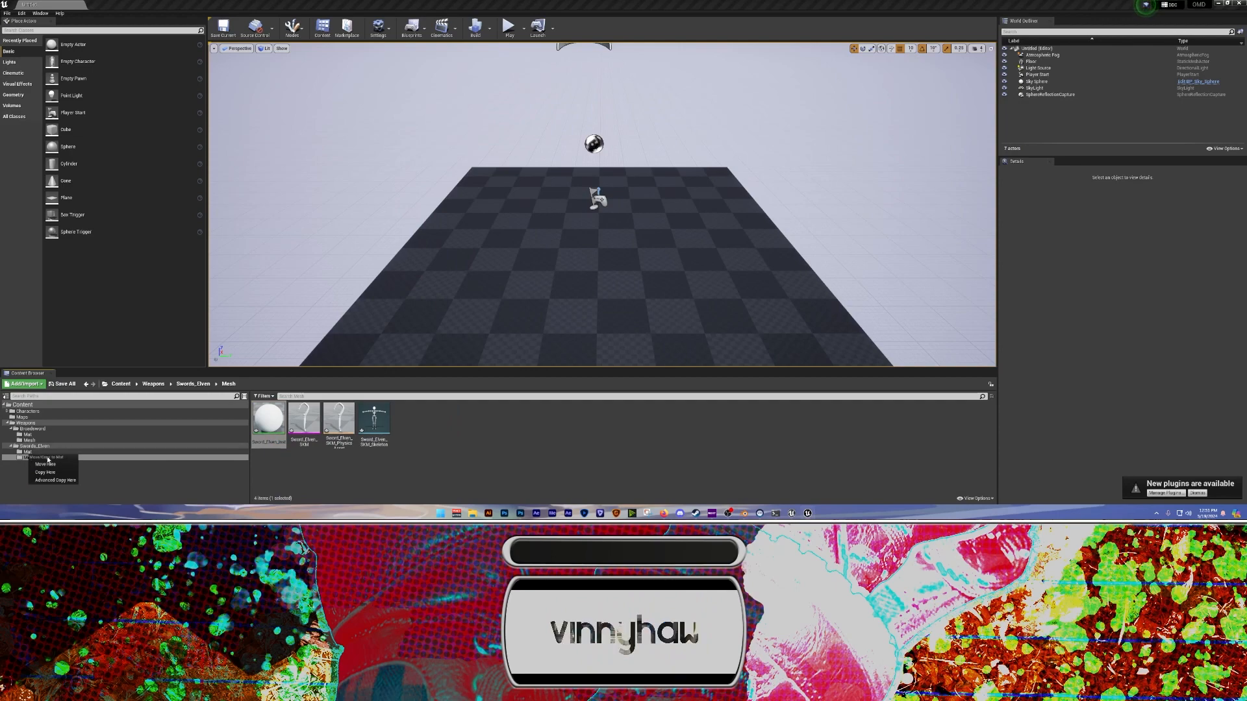
pyautogui.click(44, 464)
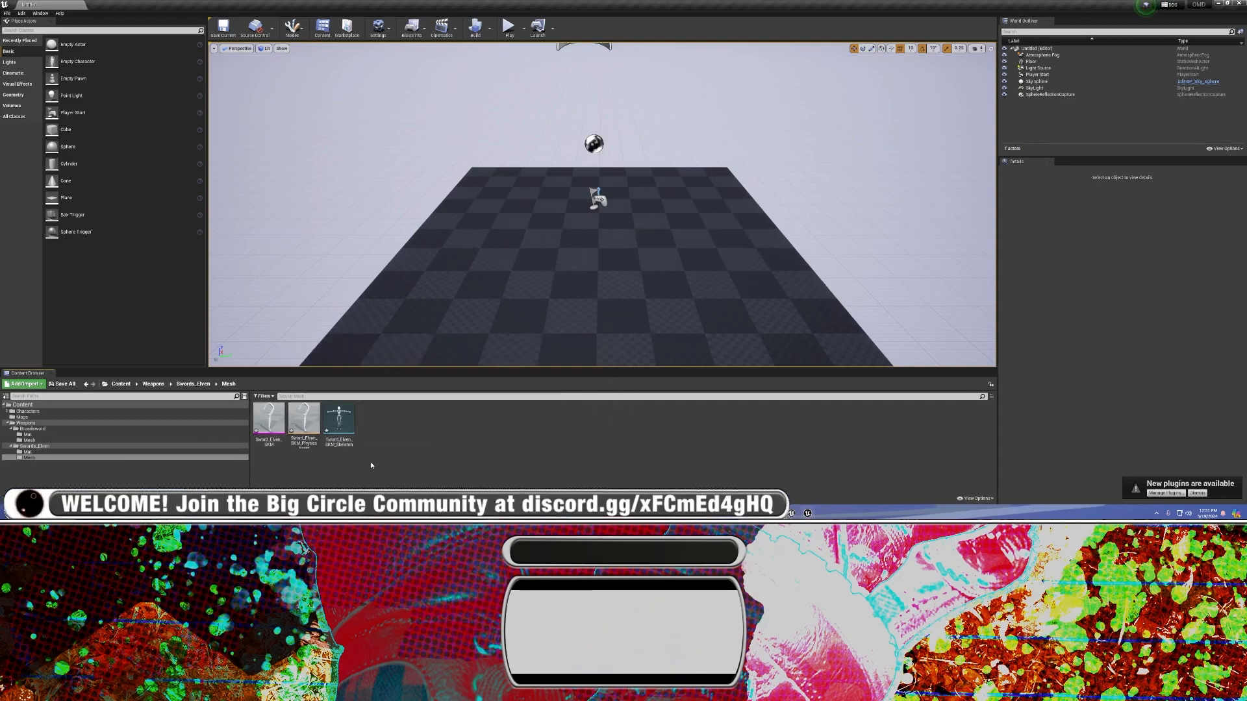
# Save the current level as NewMap in the Maps folder, replacing the existing map
pyautogui.hotkey('ctrl', 's')
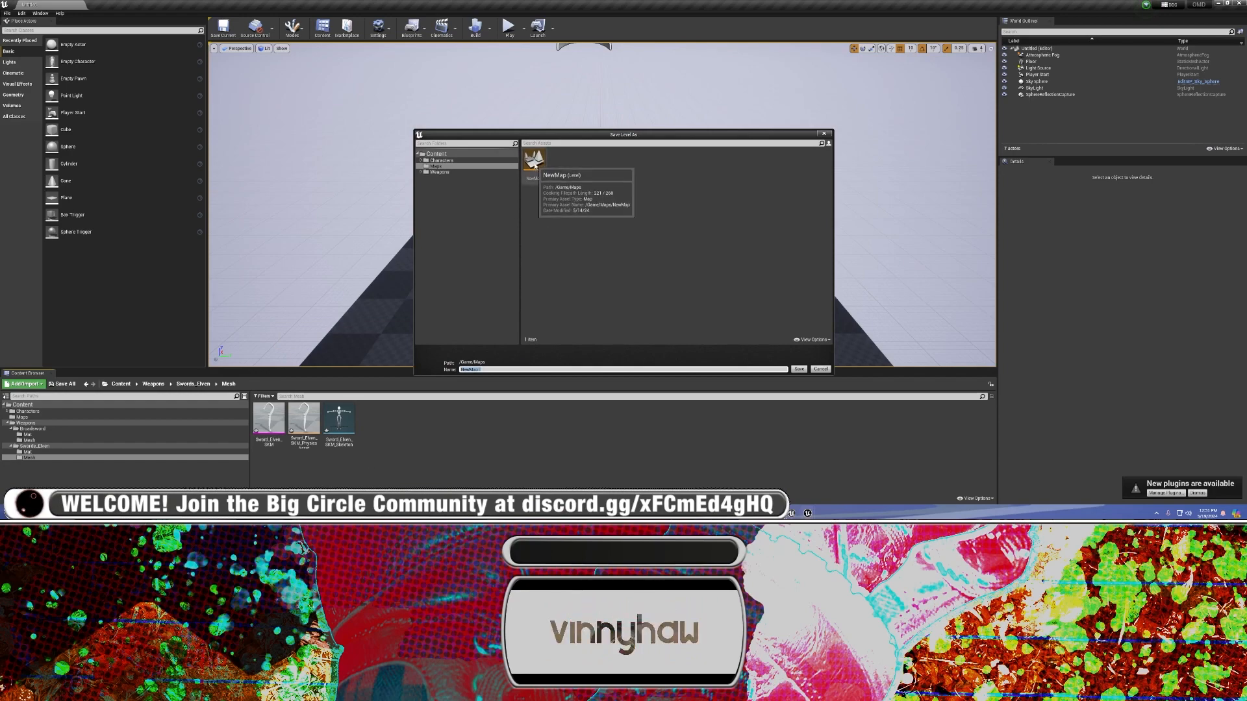
pyautogui.doubleClick(537, 164)
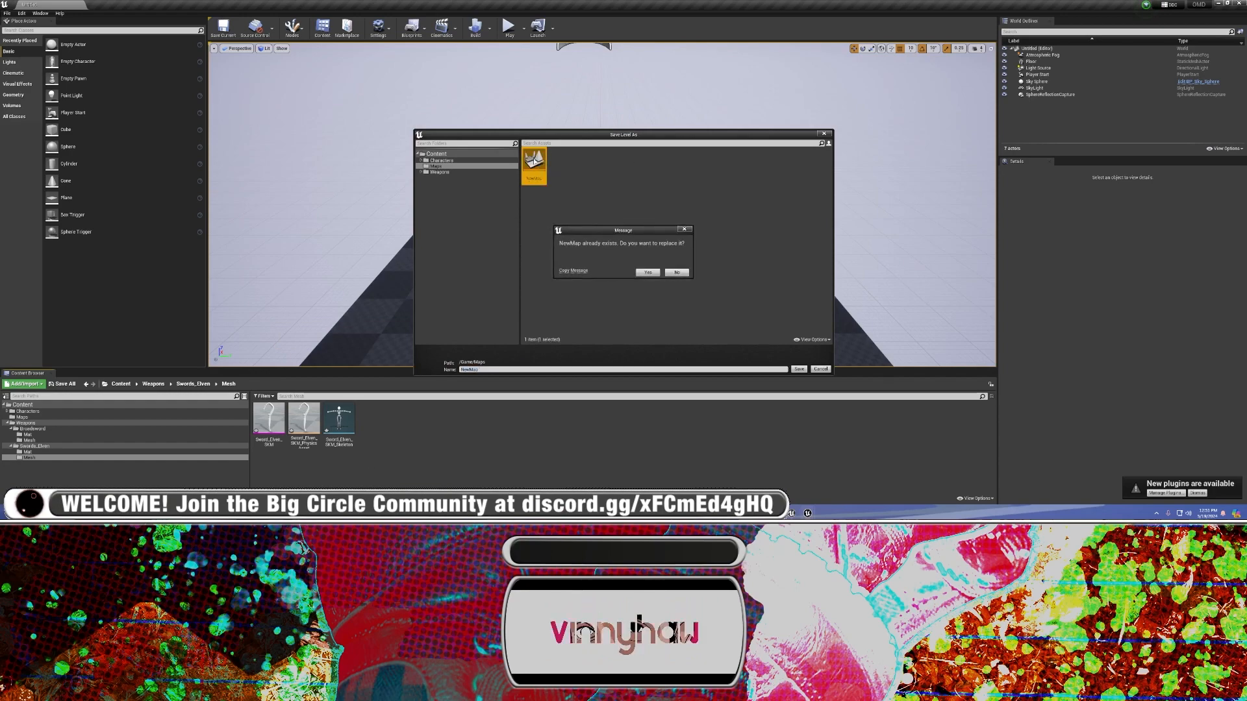
pyautogui.click(647, 272)
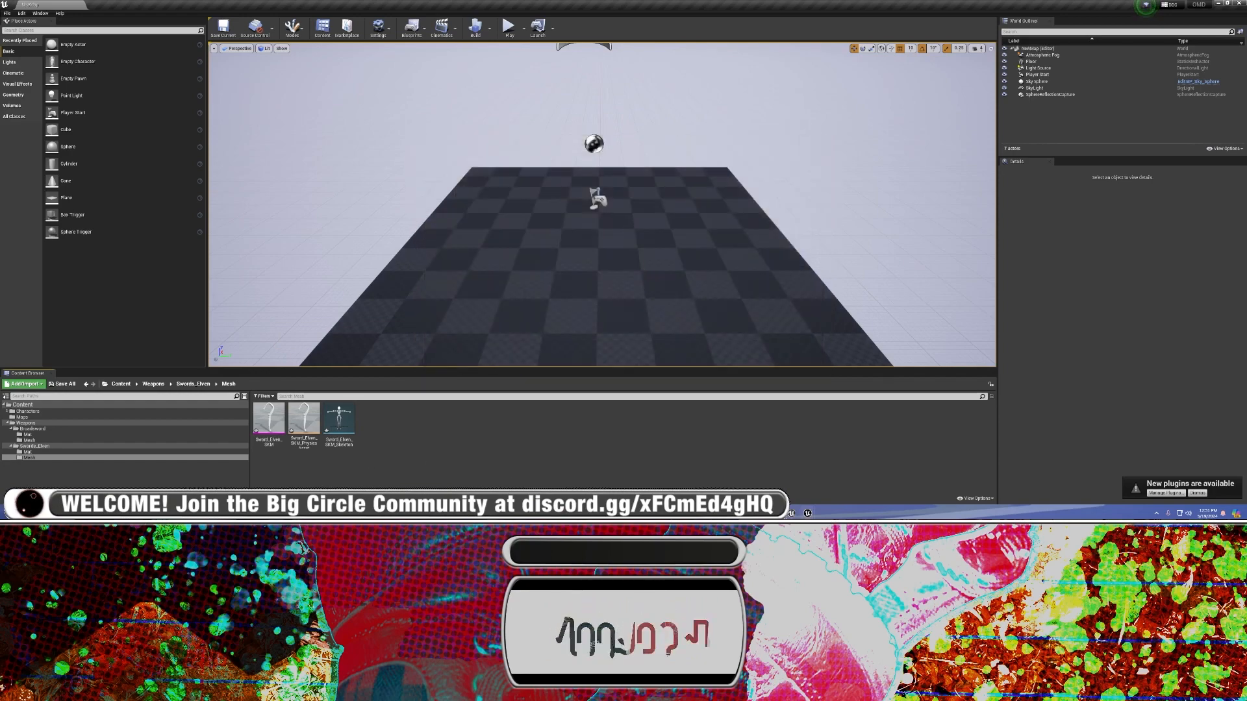
# Check the assets in the Mesh and Mat folders of Swords_Elven, ending in the Mesh folder
pyautogui.hotkey('alt', 'Tab')
pyautogui.click(403, 422)
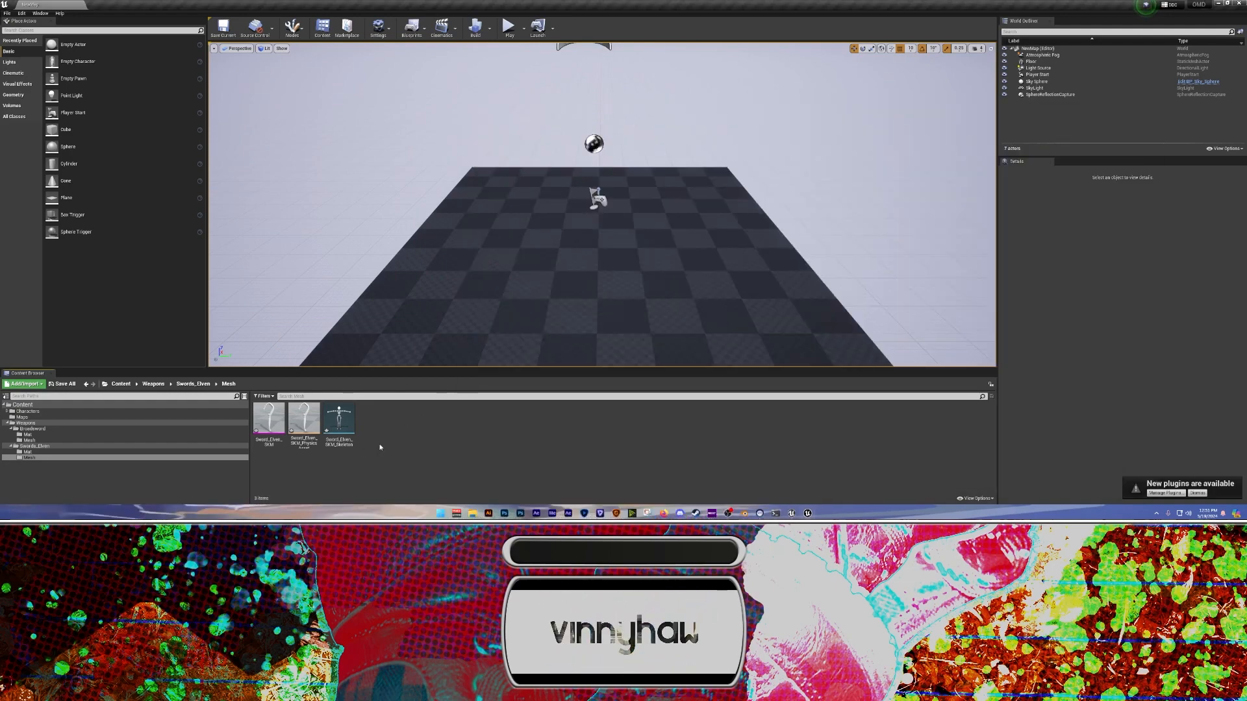
pyautogui.click(342, 424)
pyautogui.keyDown('shift'); pyautogui.click(272, 424); pyautogui.keyUp('shift')
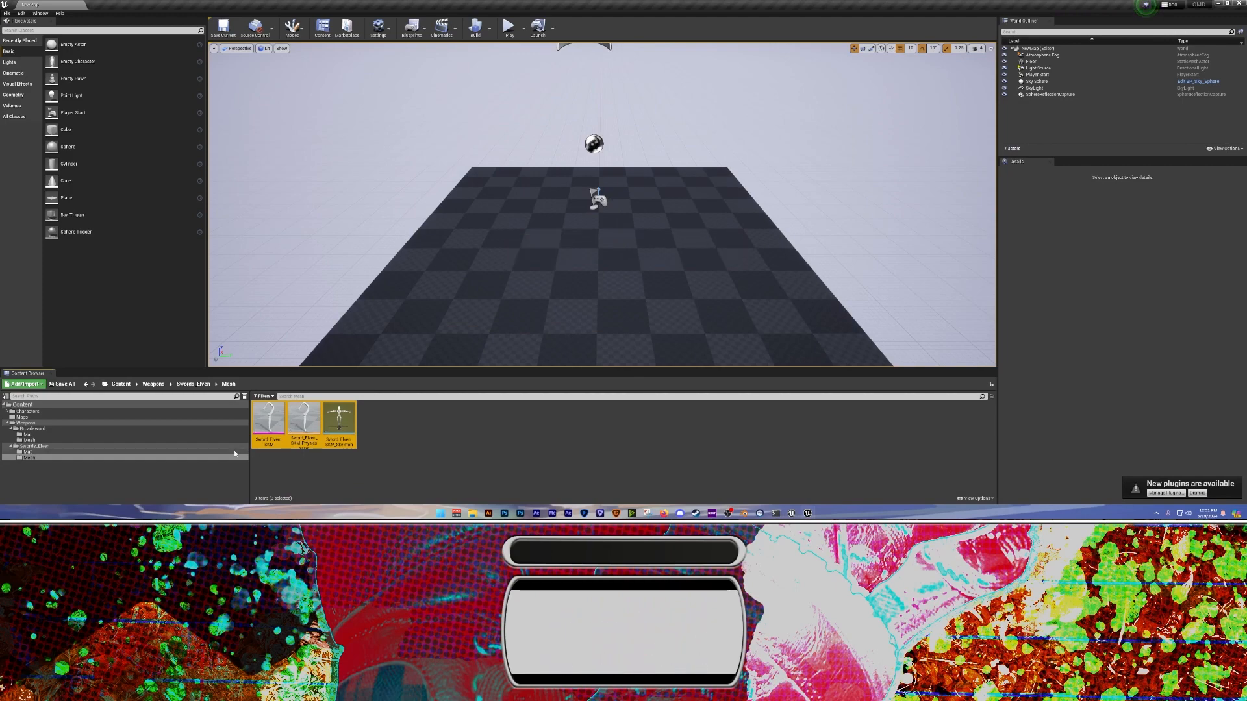
pyautogui.click(27, 451)
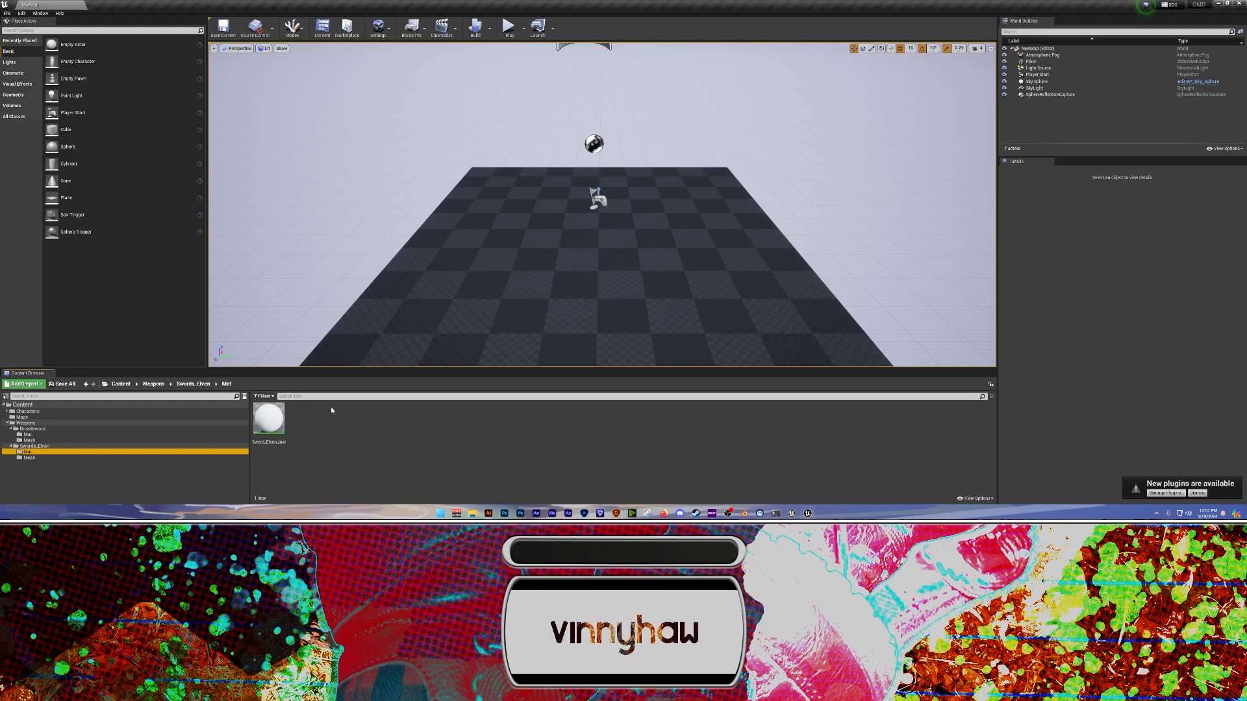
pyautogui.click(136, 457)
pyautogui.click(404, 474)
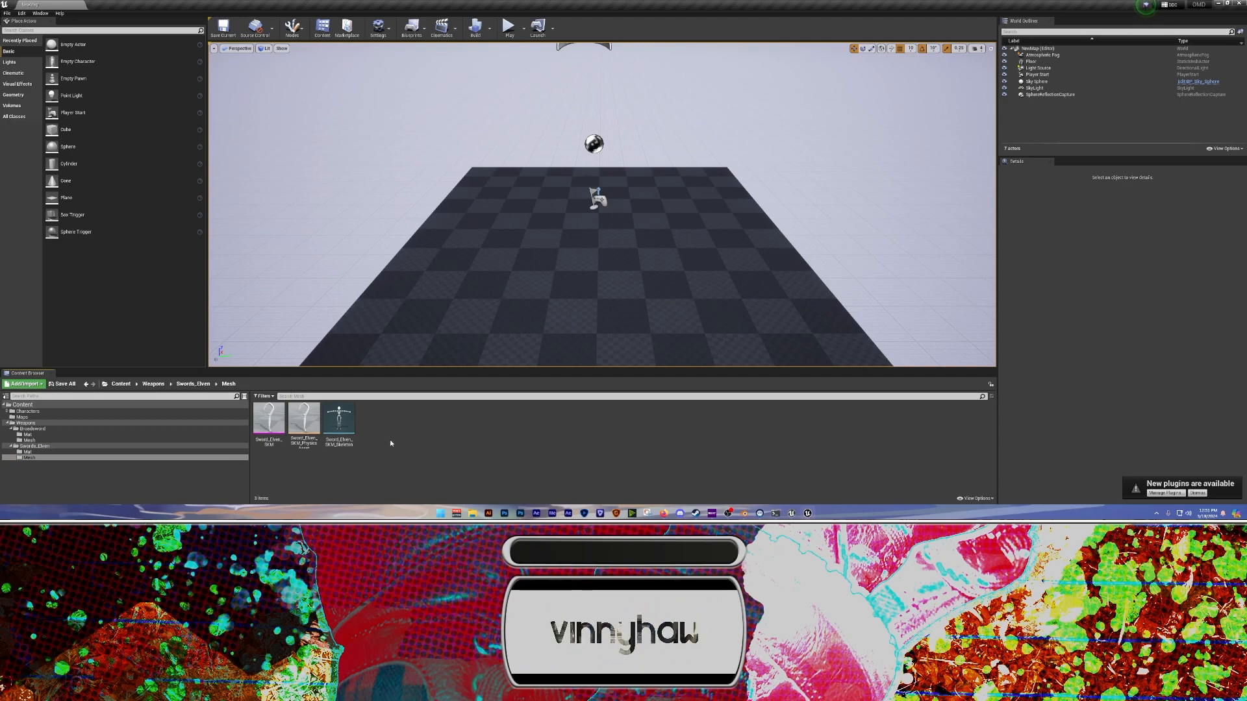
# Cook the project's content for Windows
pyautogui.click(8, 13)
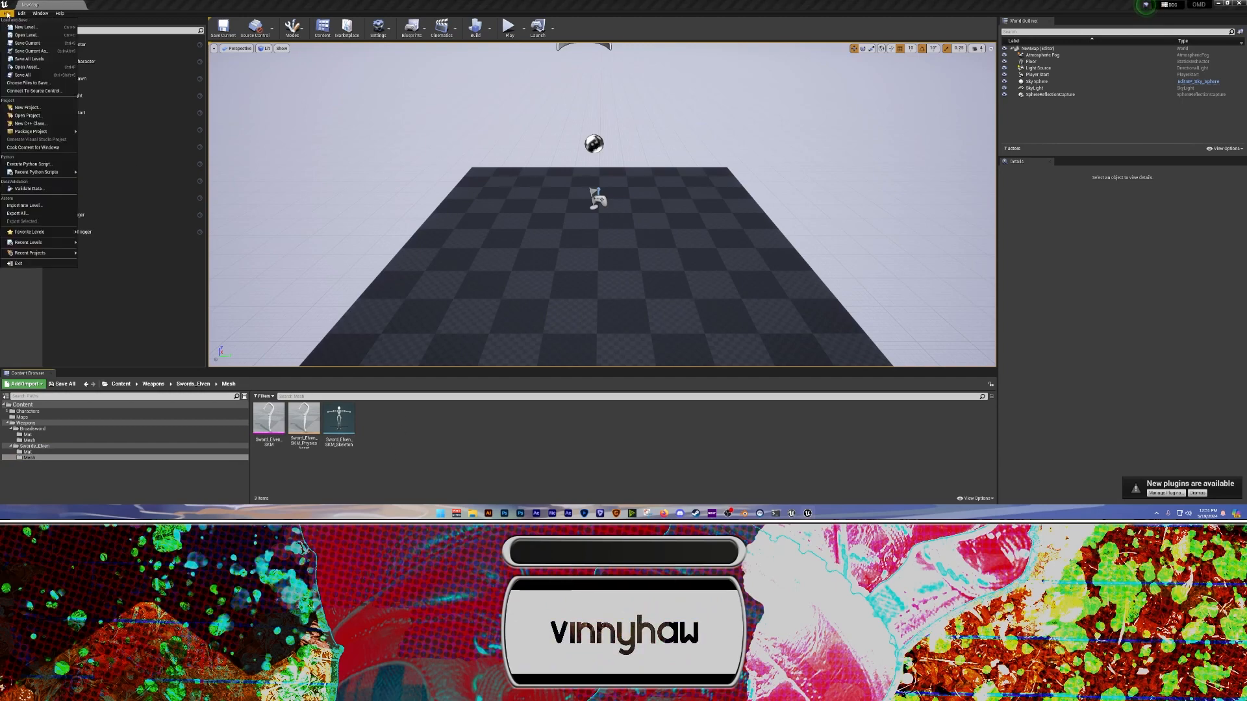
pyautogui.click(34, 148)
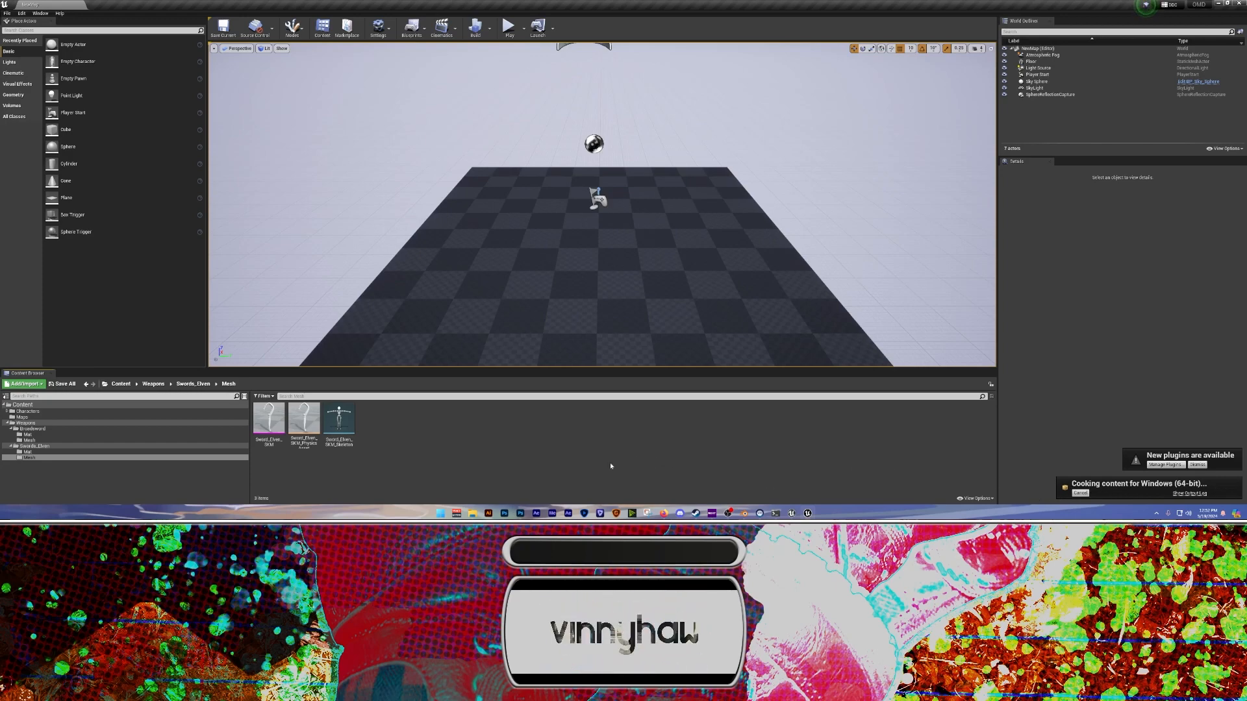
# Switch to File Explorer, open the Orcs Must Die 3 project folder inside OMD3_UE4_Template under Modding, and select the OMD project file
pyautogui.moveTo(473, 516)
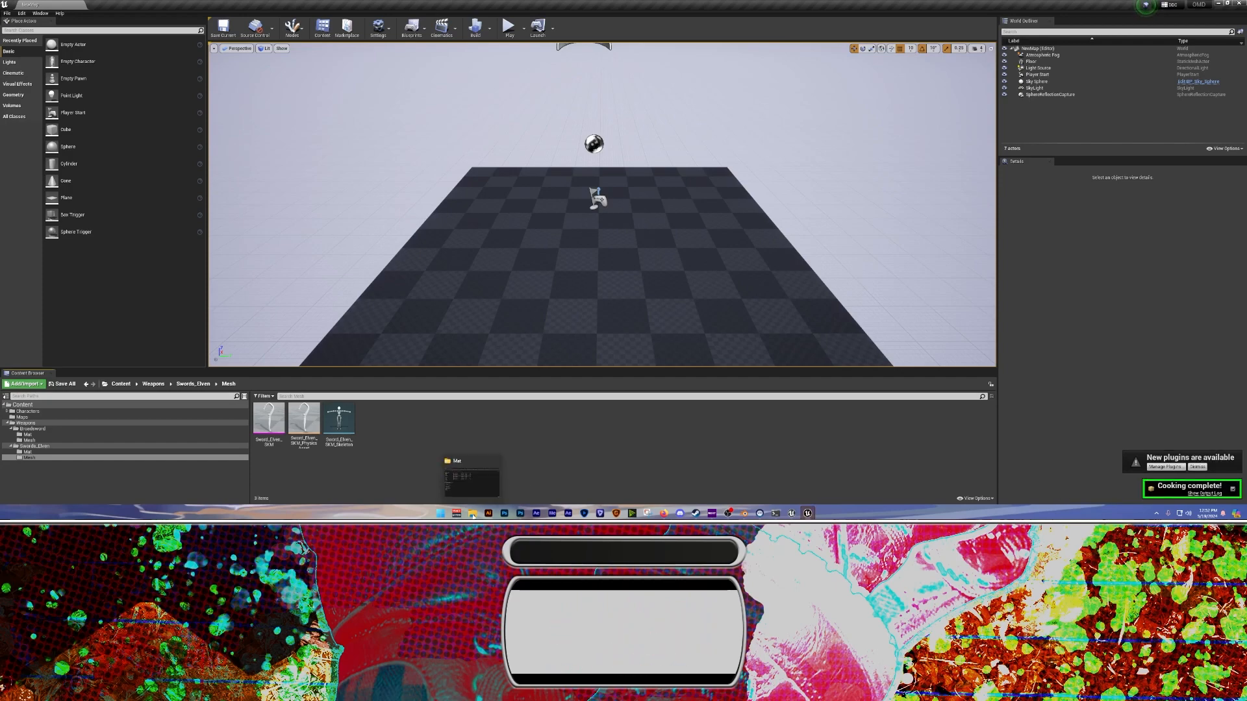
pyautogui.click(487, 466)
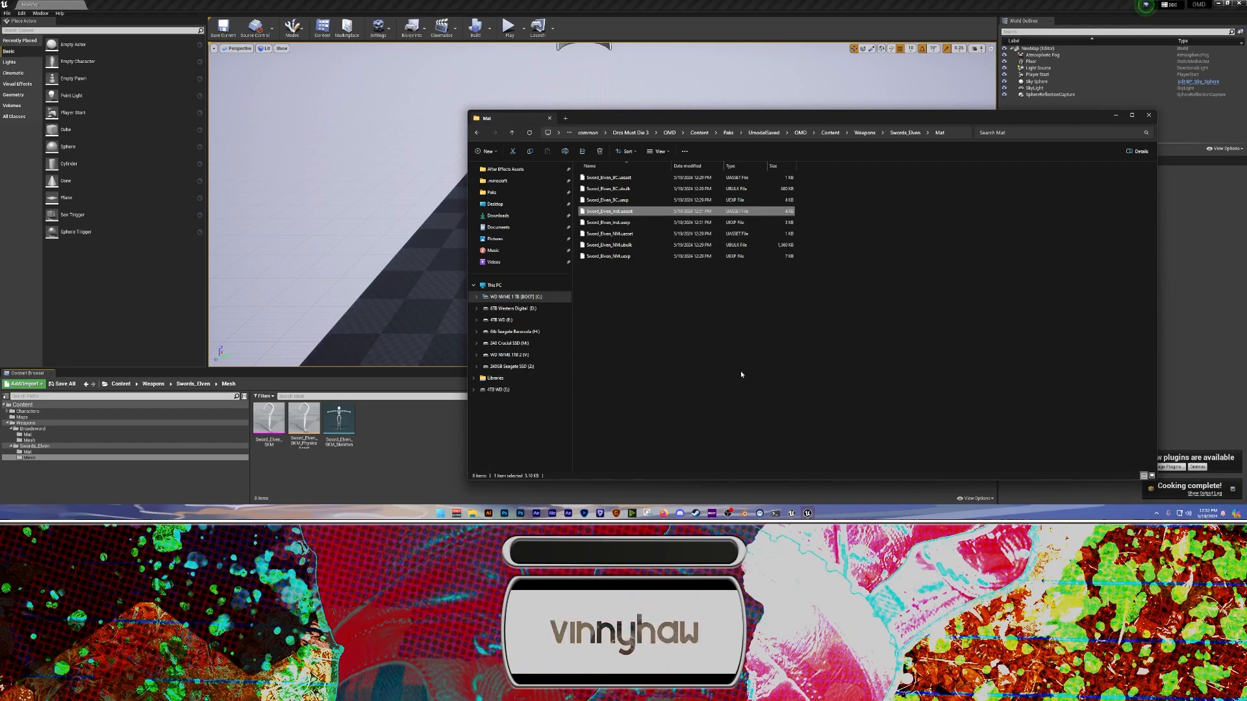
pyautogui.click(492, 192)
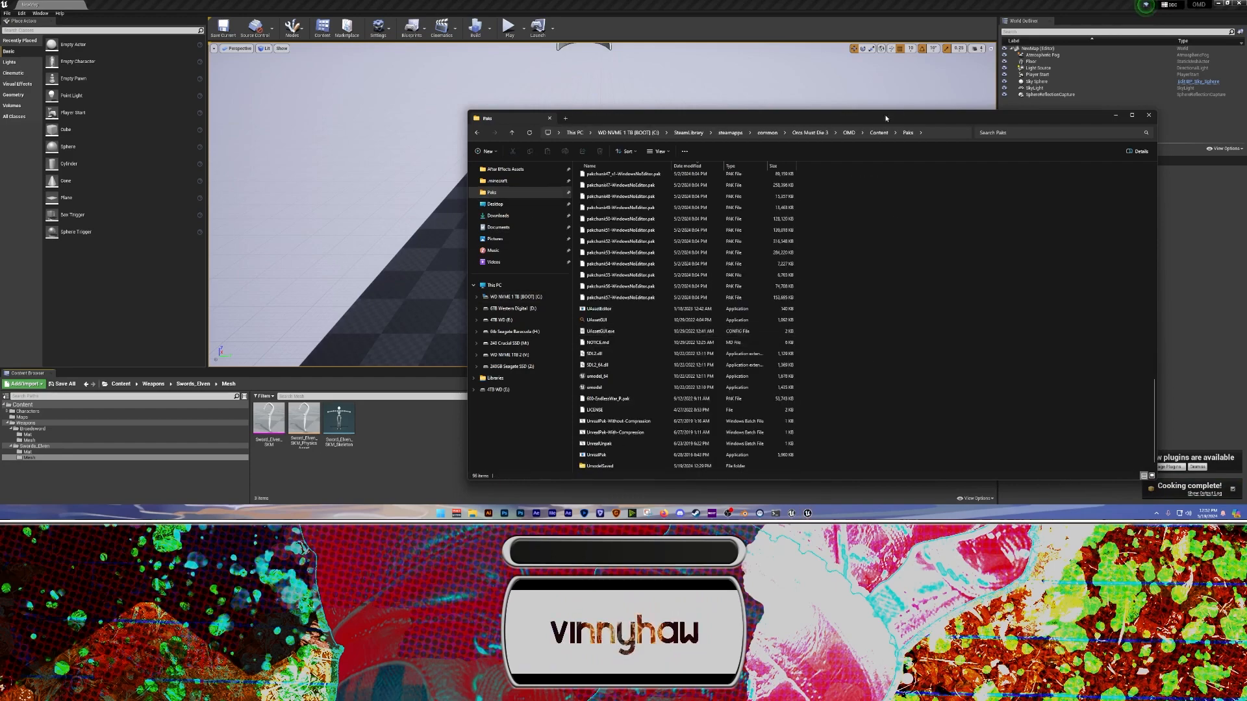
pyautogui.click(879, 132)
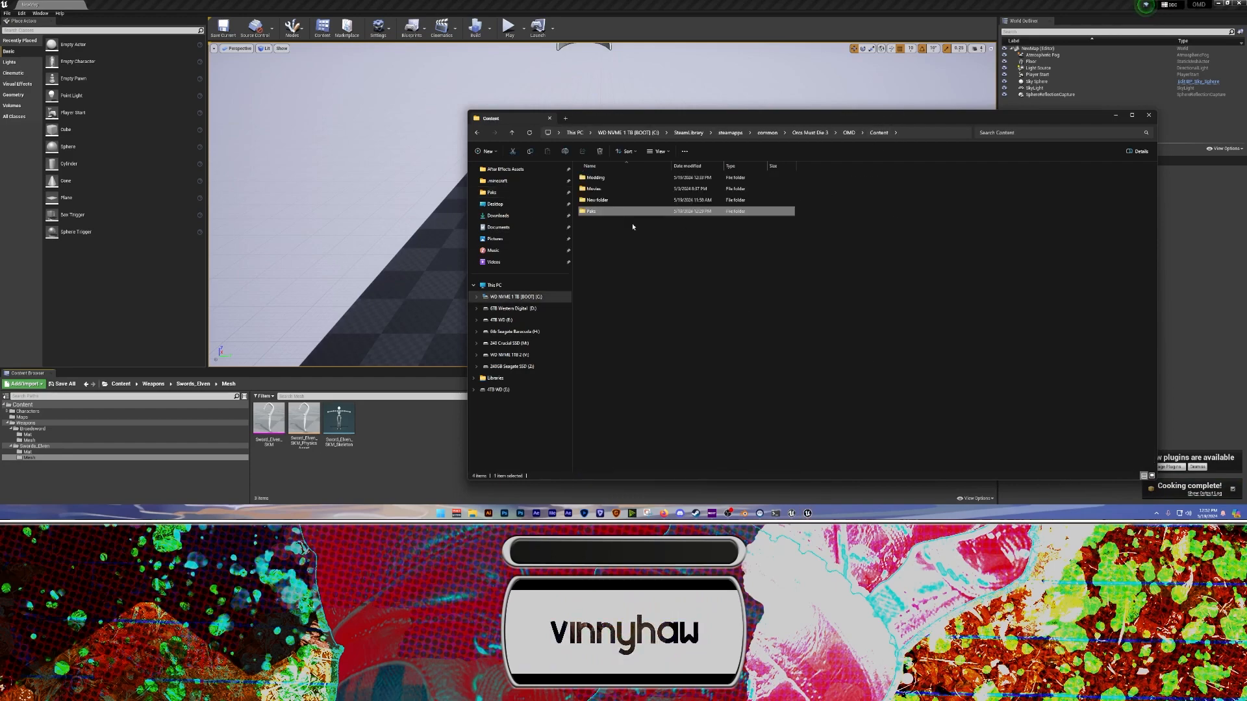
pyautogui.doubleClick(593, 178)
pyautogui.doubleClick(613, 189)
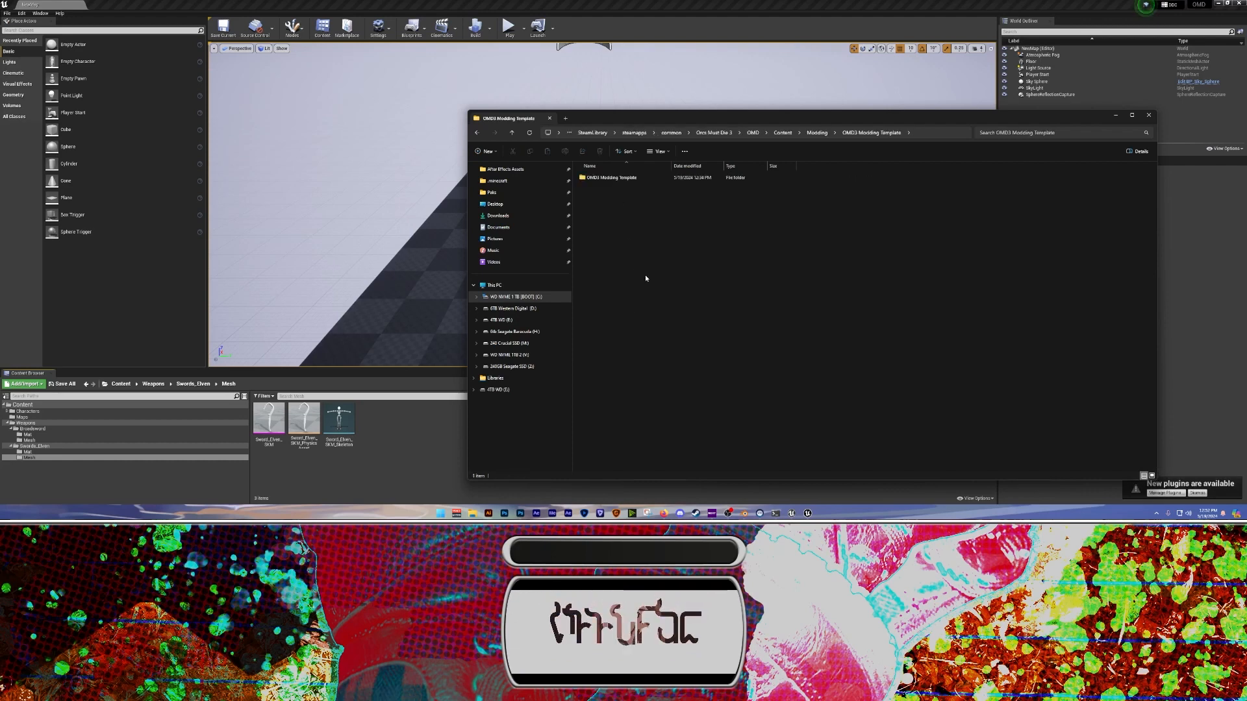
pyautogui.doubleClick(611, 177)
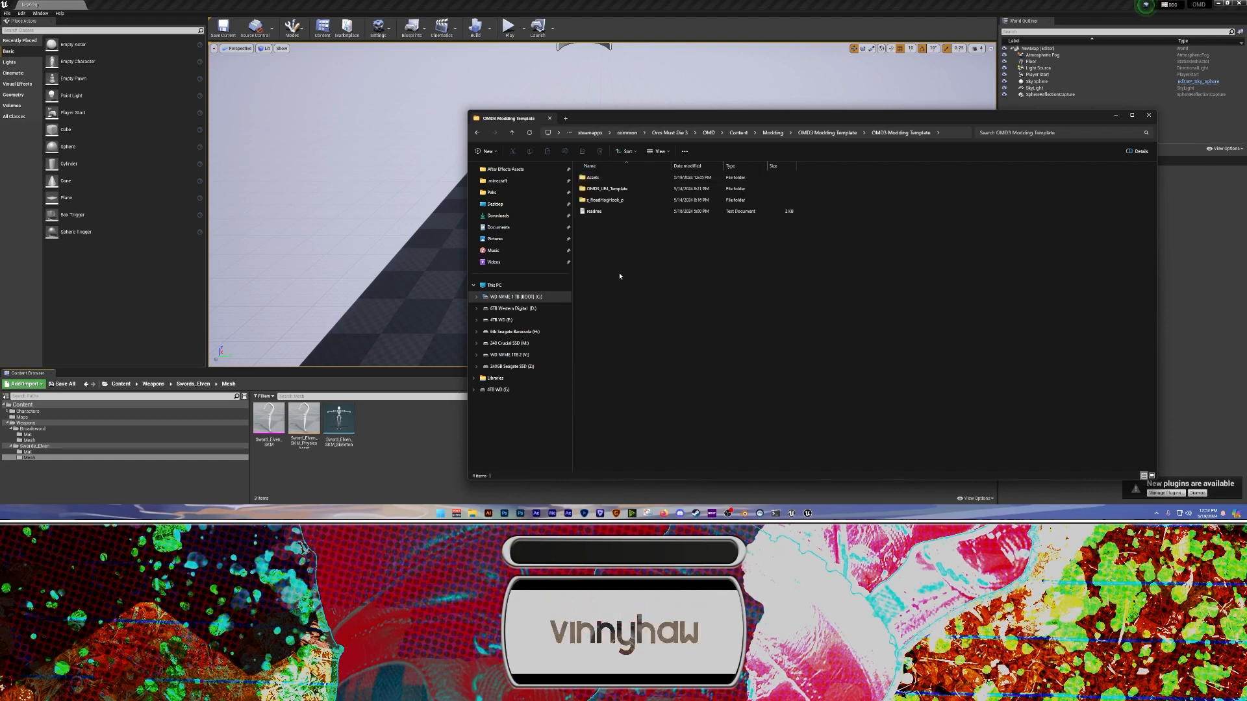
pyautogui.doubleClick(594, 189)
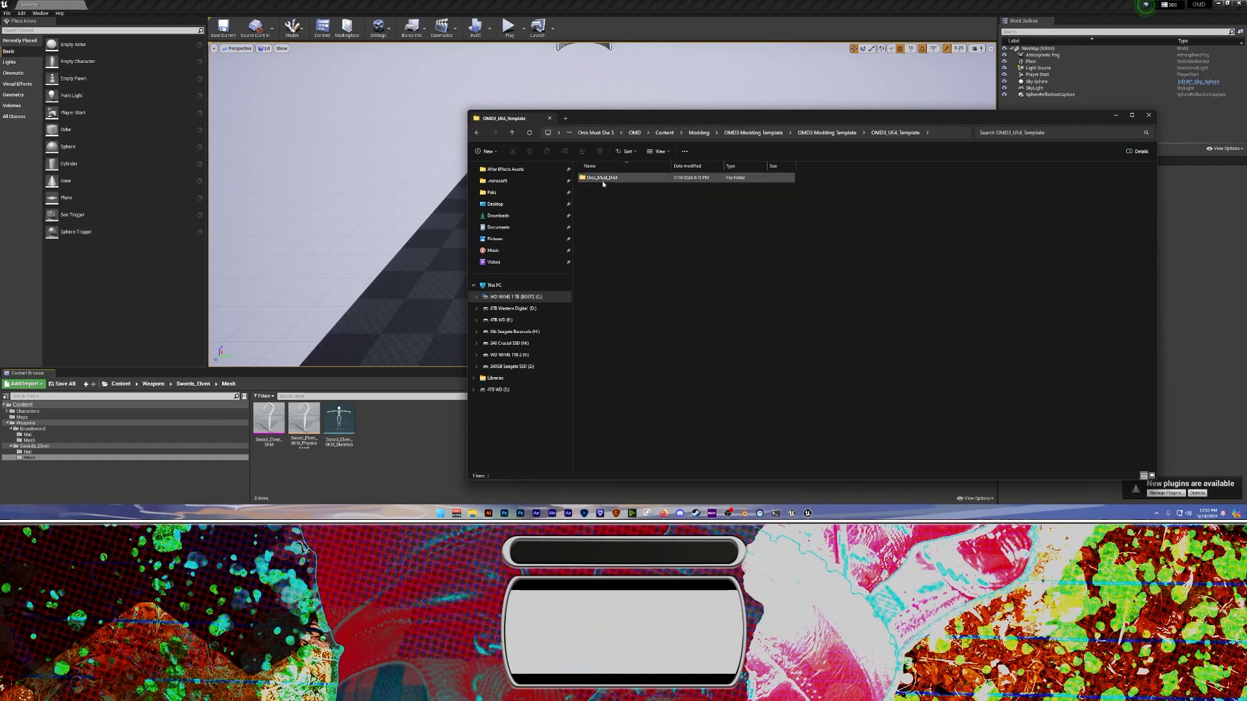
pyautogui.doubleClick(603, 182)
pyautogui.doubleClick(602, 180)
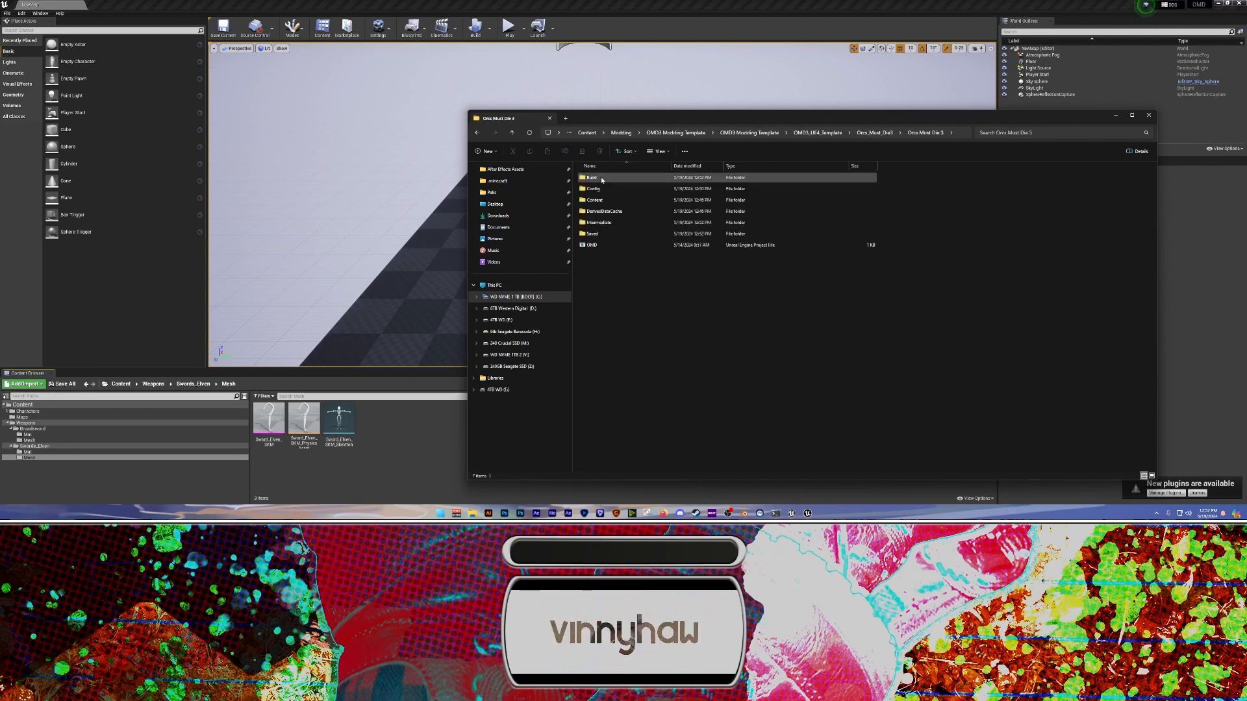
pyautogui.click(613, 246)
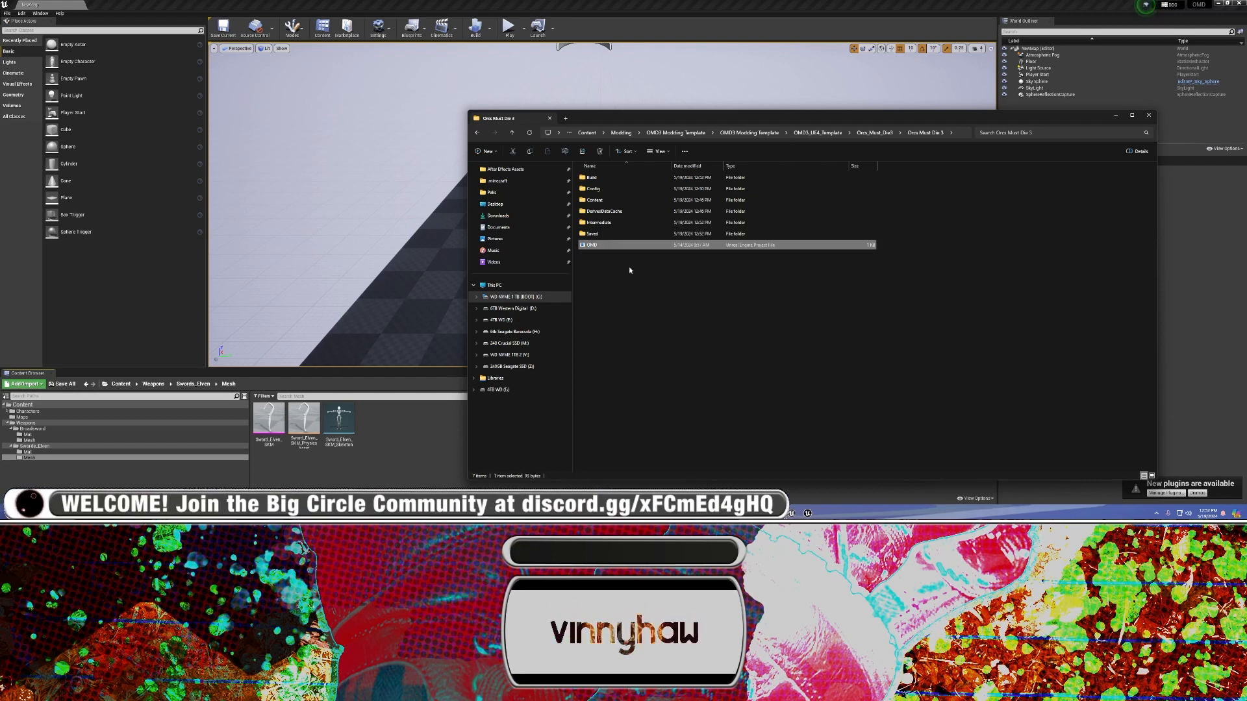
# Check the Mesh and Mat folders in the project's Content, Weapons, Swords_Elven folder, then return to the Orcs Must Die 3 project folder
pyautogui.click(610, 270)
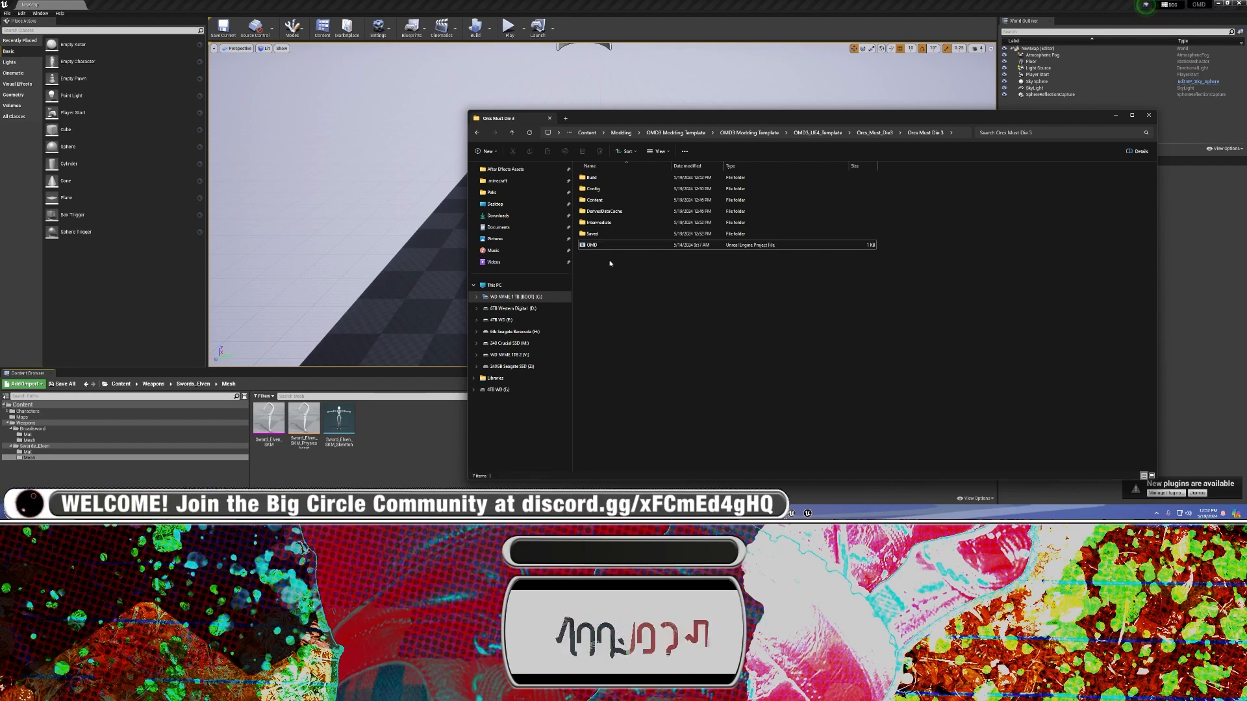
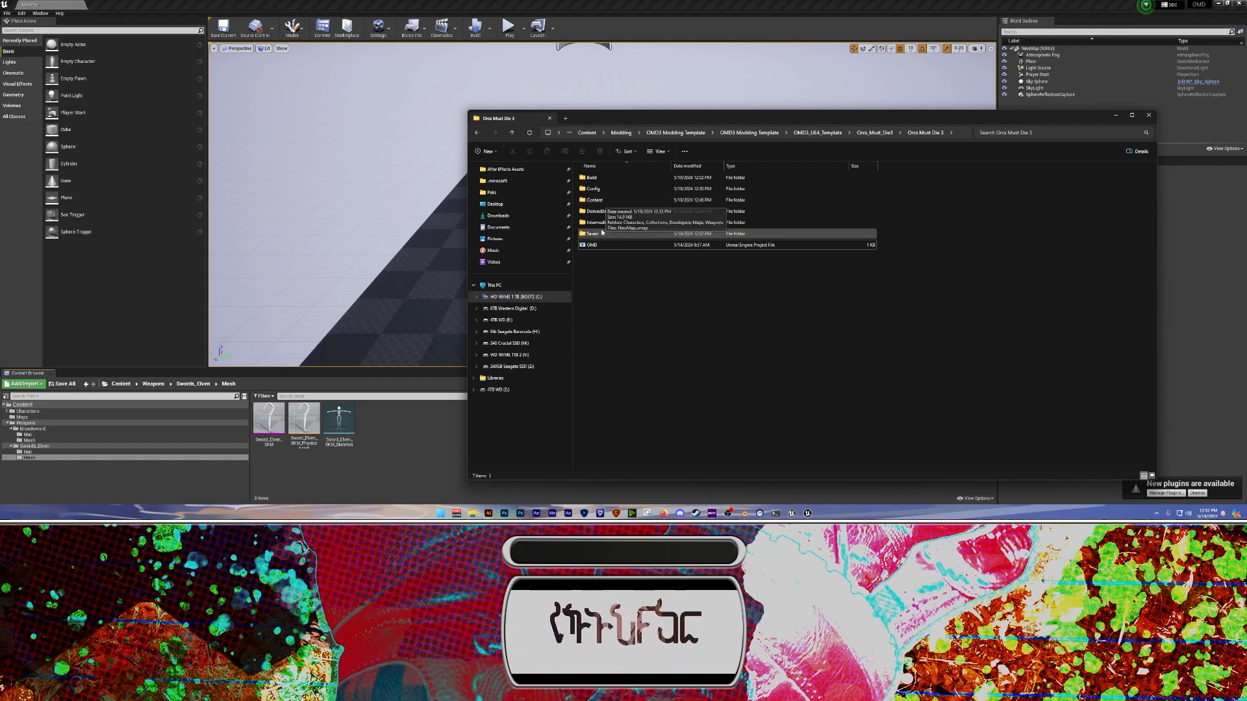
pyautogui.doubleClick(606, 201)
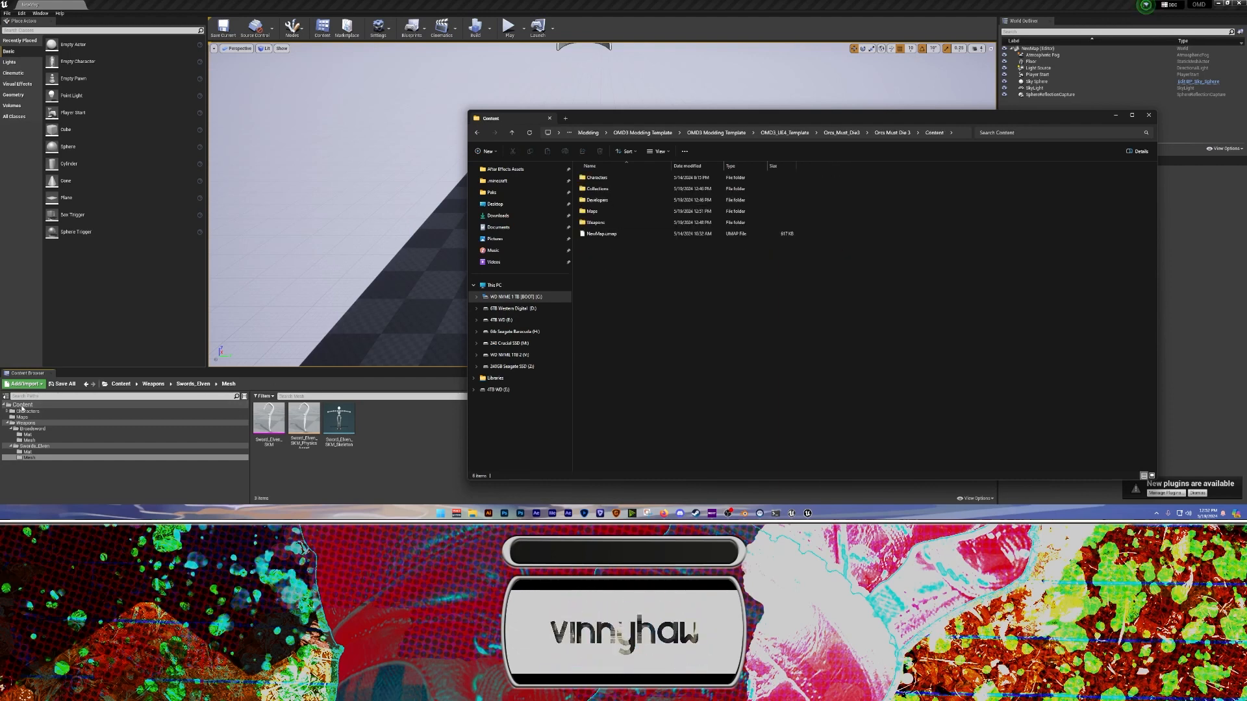
pyautogui.doubleClick(596, 222)
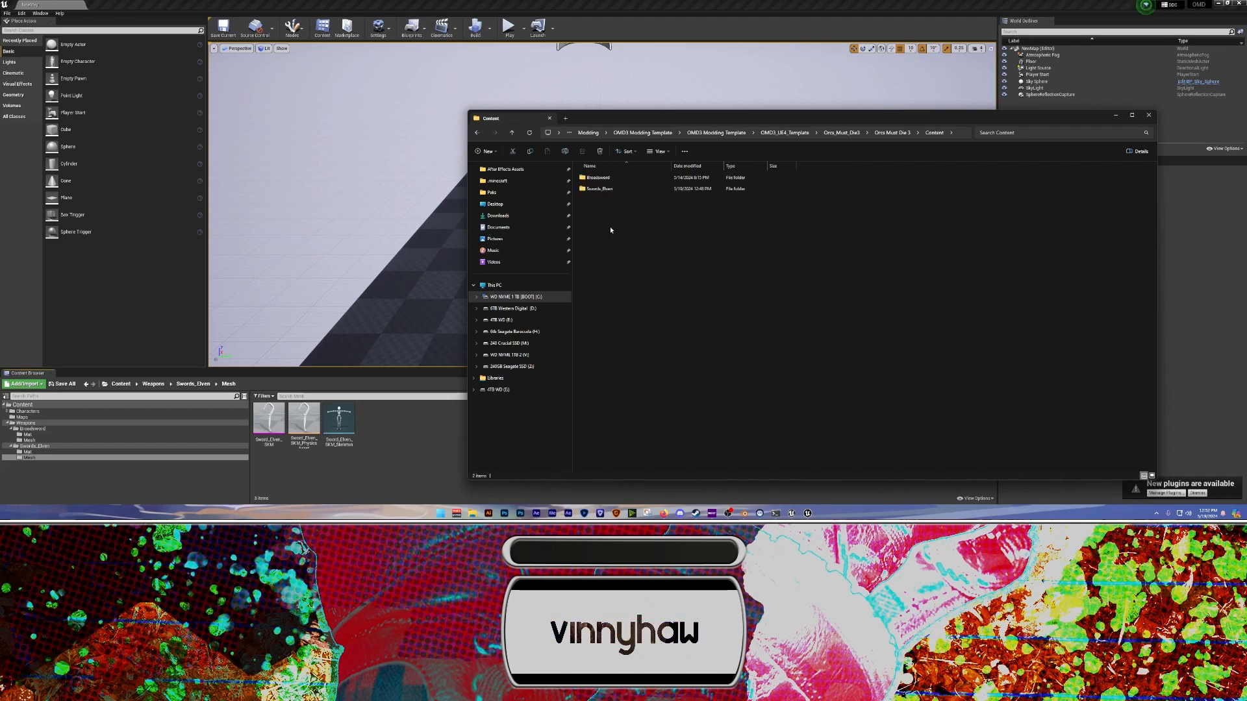
pyautogui.doubleClick(598, 192)
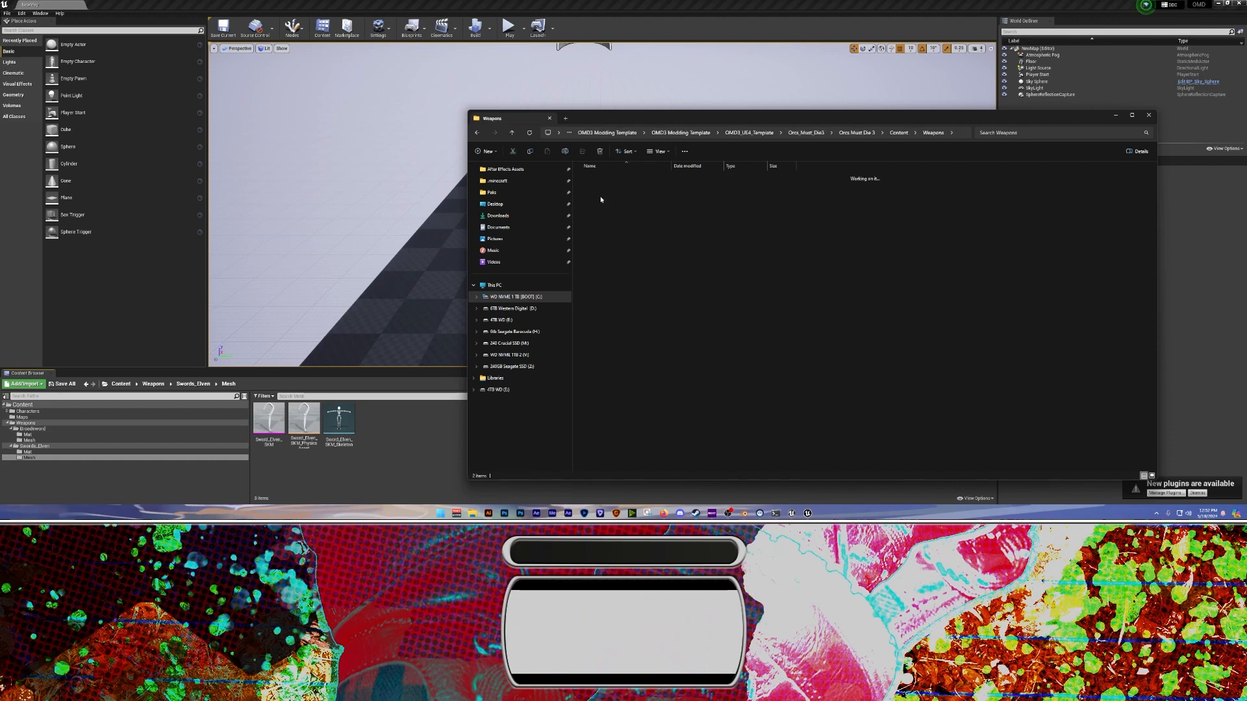
pyautogui.doubleClick(592, 188)
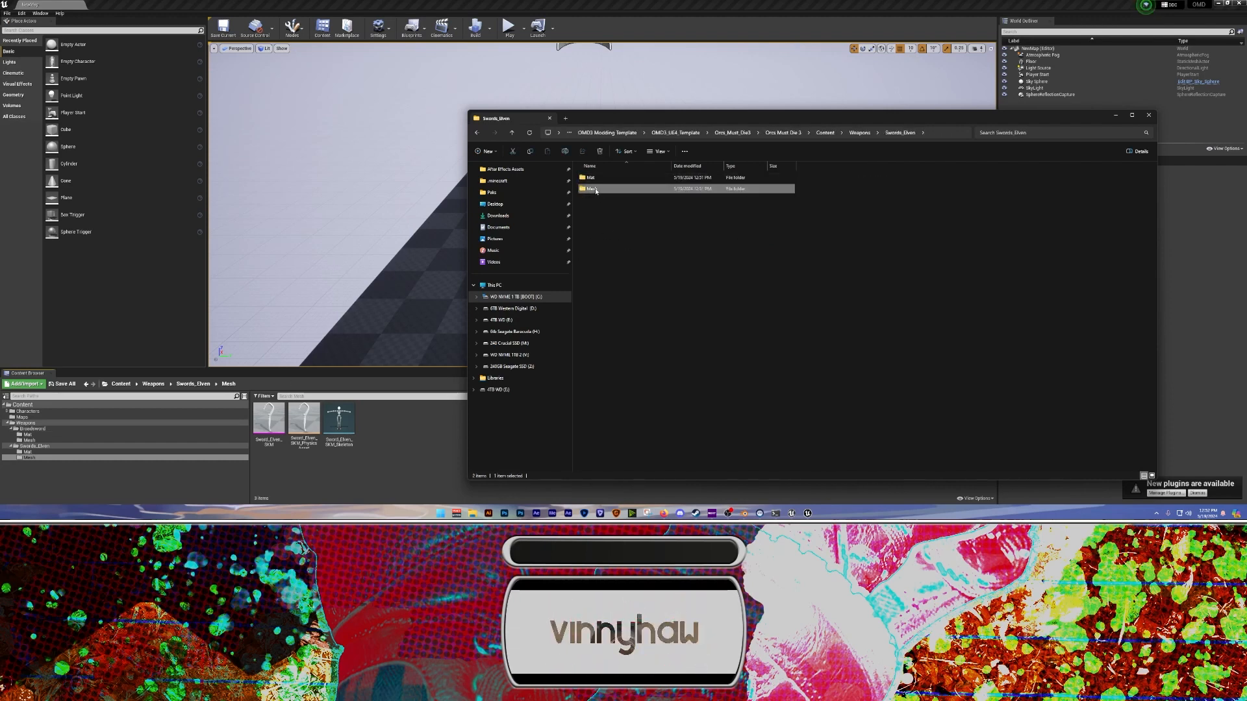
pyautogui.hotkey('alt', 'Left')
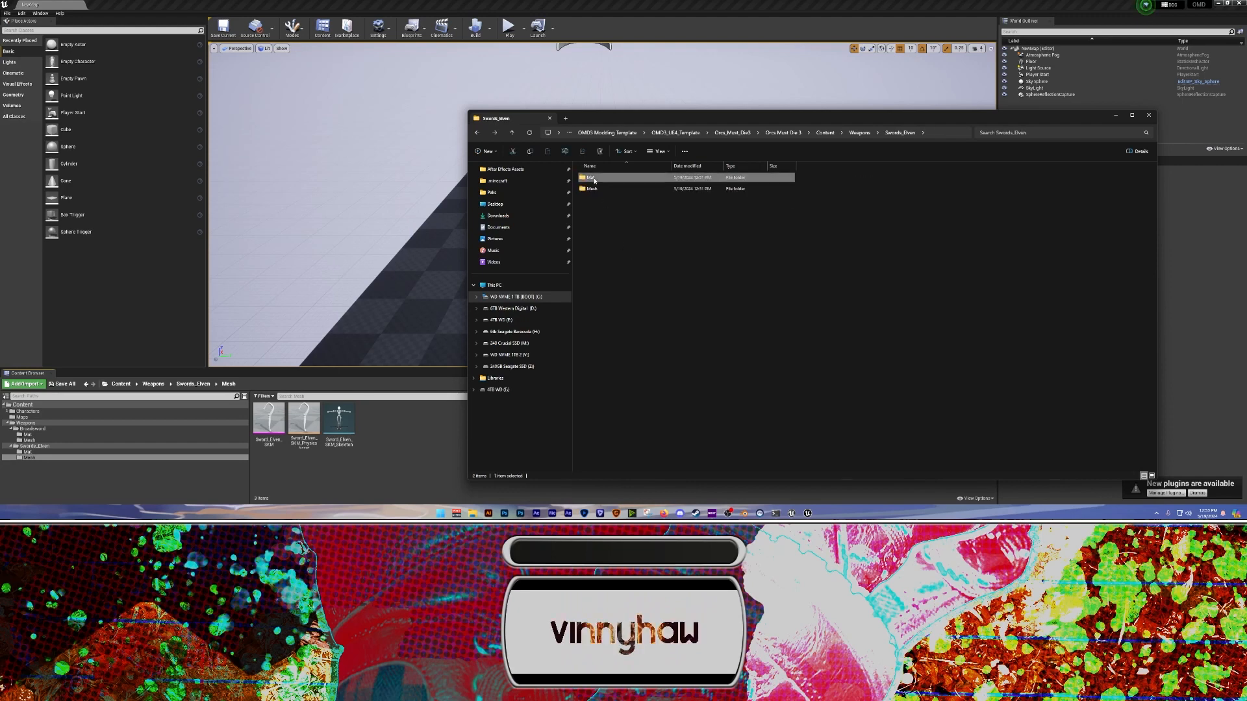
pyautogui.doubleClick(593, 177)
pyautogui.hotkey('alt', 'Left')
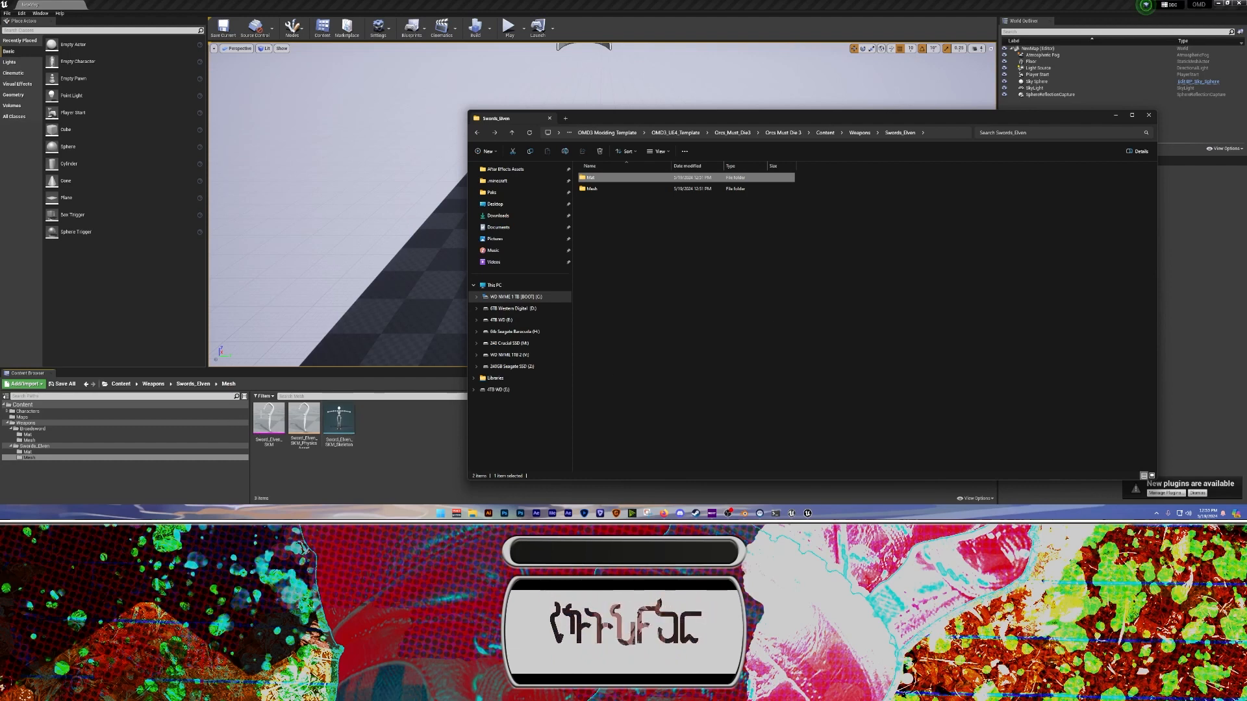
pyautogui.hotkey('alt', 'Left')
pyautogui.hotkey('alt', 'Left')
pyautogui.hotkey('alt', 'Left')
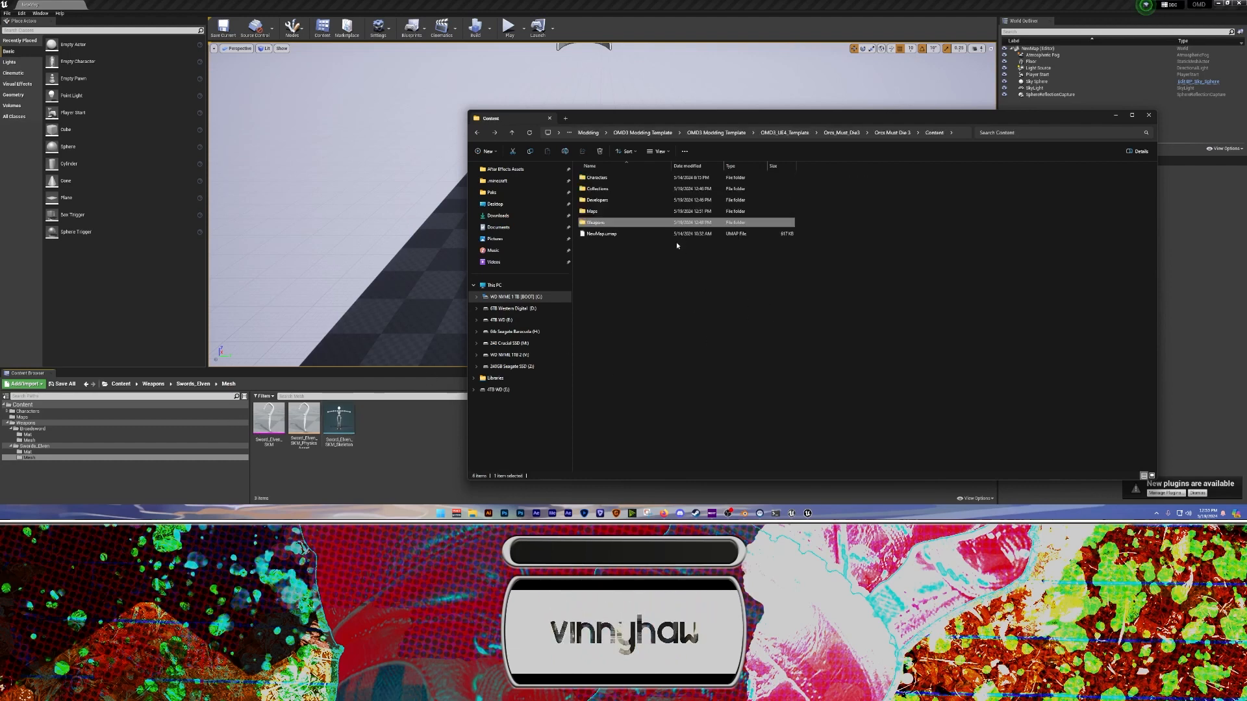
pyautogui.click(656, 321)
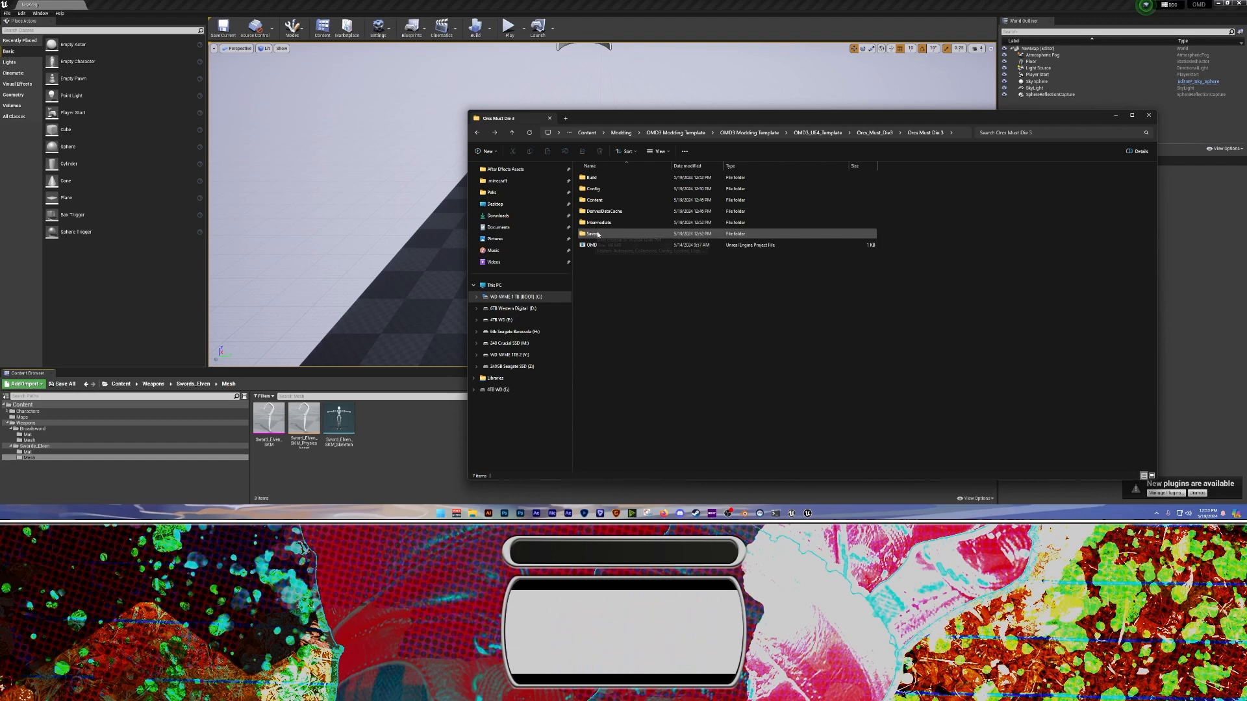
# Retrace the path from the OMD3 Modding Template folder through OMD3_UE4_Template to the Orcs Must Die 3 project folder
pyautogui.hotkey('alt', 'Up')
pyautogui.hotkey('alt', 'Up')
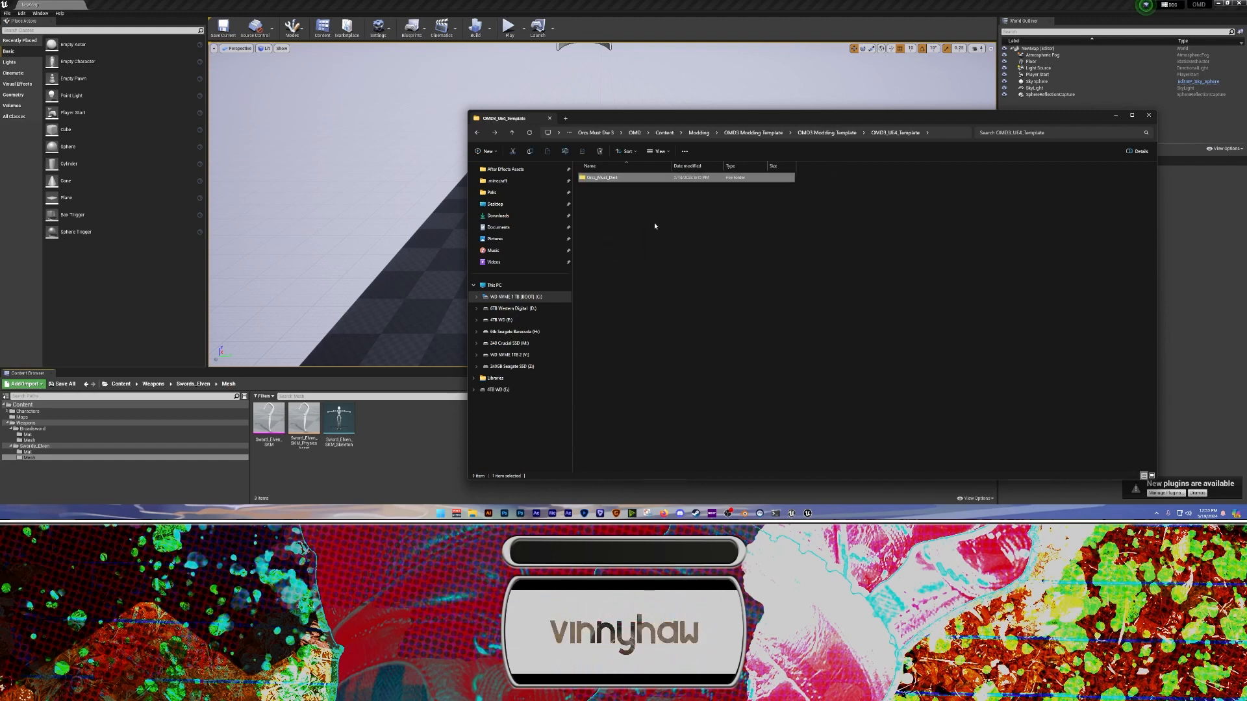
pyautogui.hotkey('alt', 'Up')
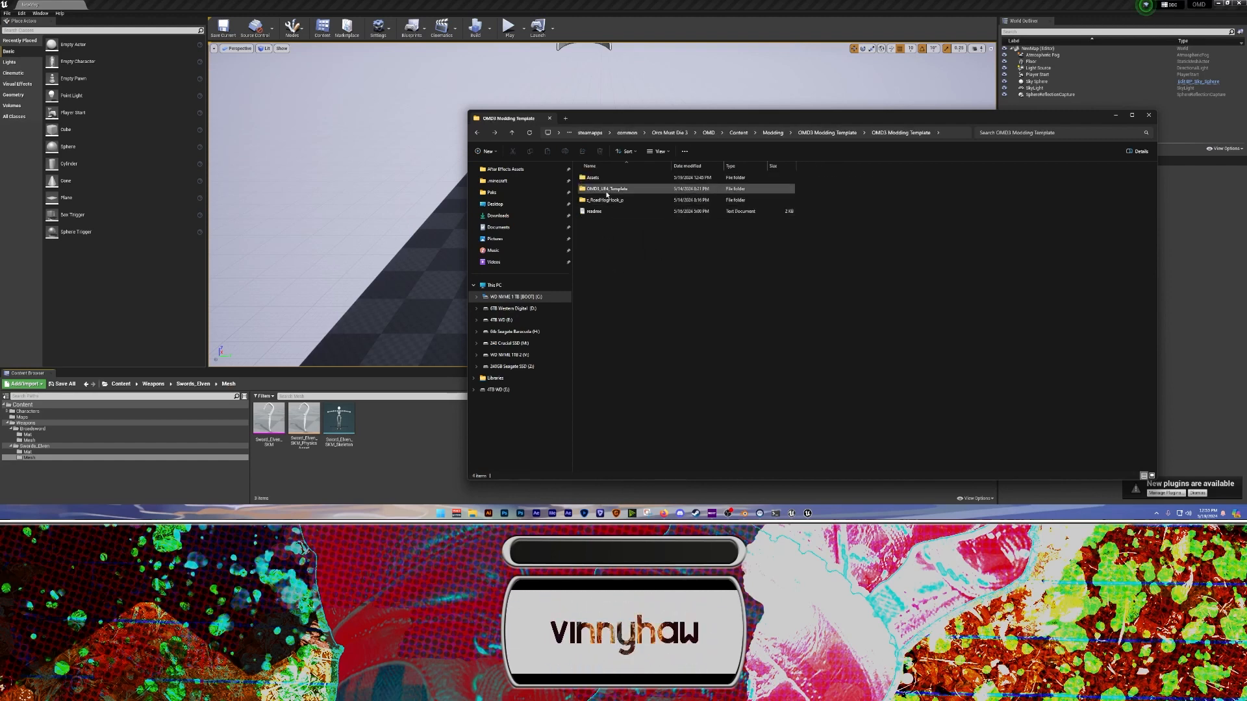
pyautogui.doubleClick(603, 189)
pyautogui.doubleClick(602, 180)
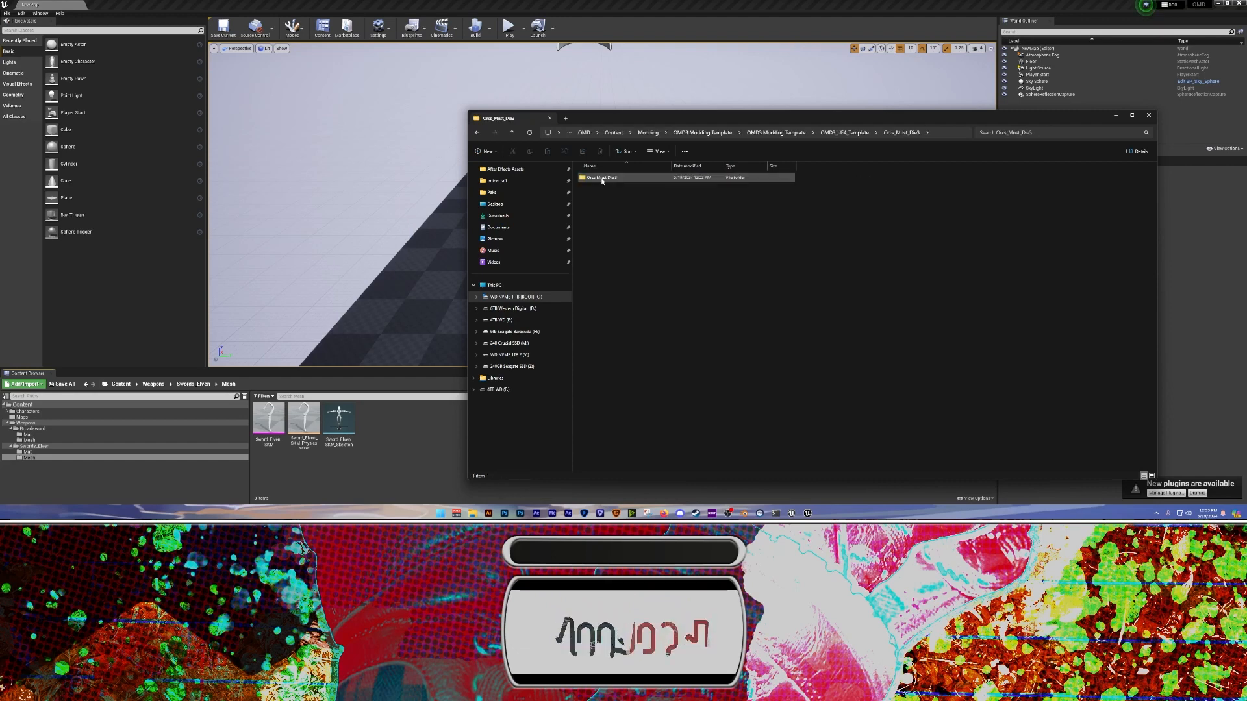
pyautogui.doubleClick(603, 180)
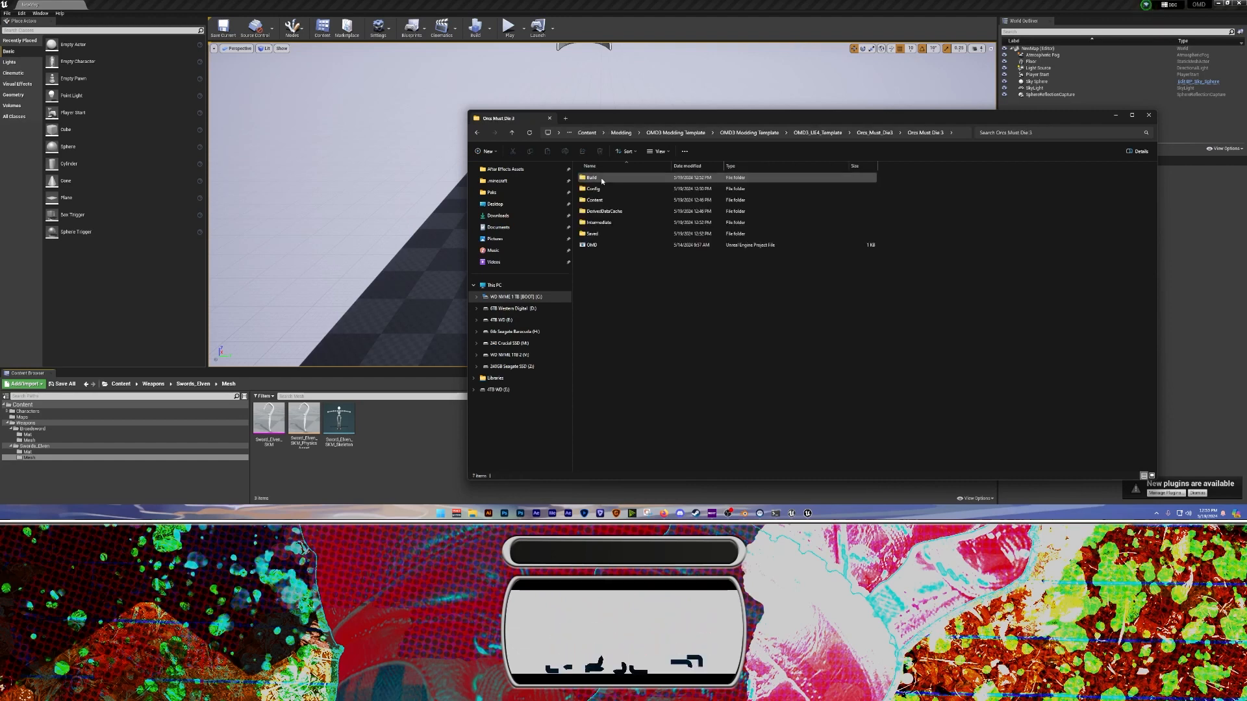
# Open the cooked Swords_Elven folder at Saved, Cooked, WindowsNoEditor, OMD, Content, Weapons
pyautogui.doubleClick(595, 235)
pyautogui.click(596, 213)
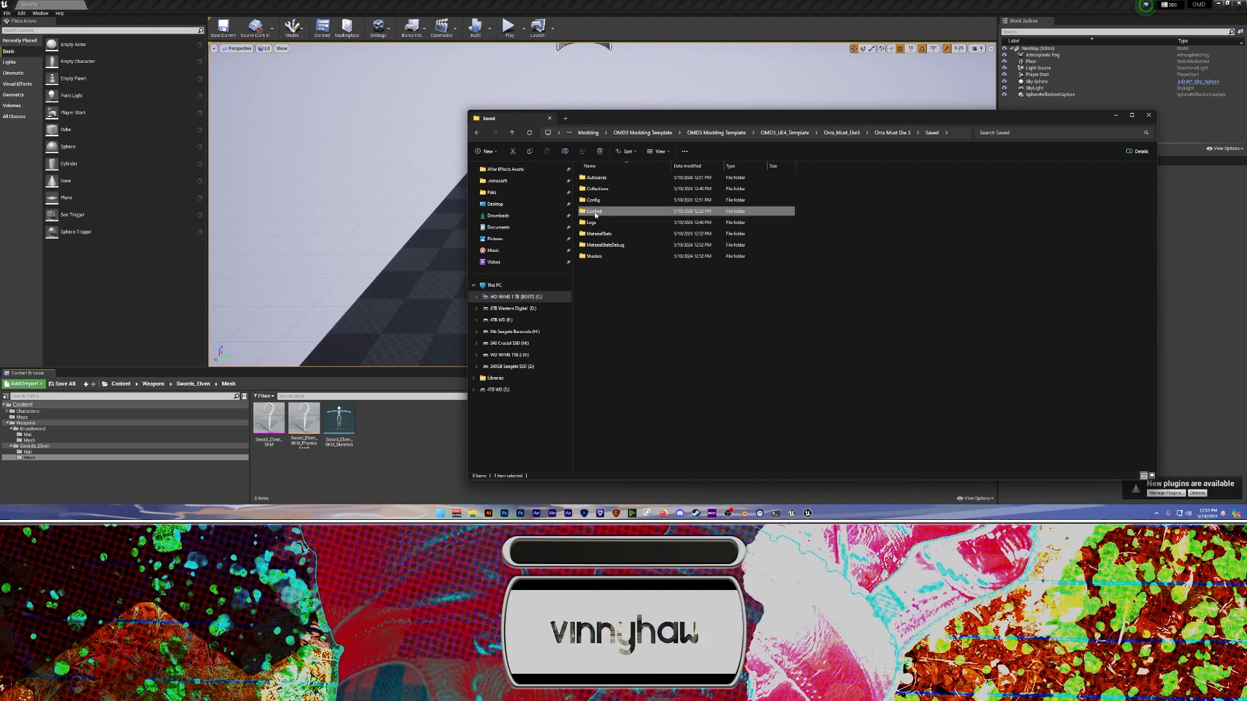
pyautogui.doubleClick(595, 214)
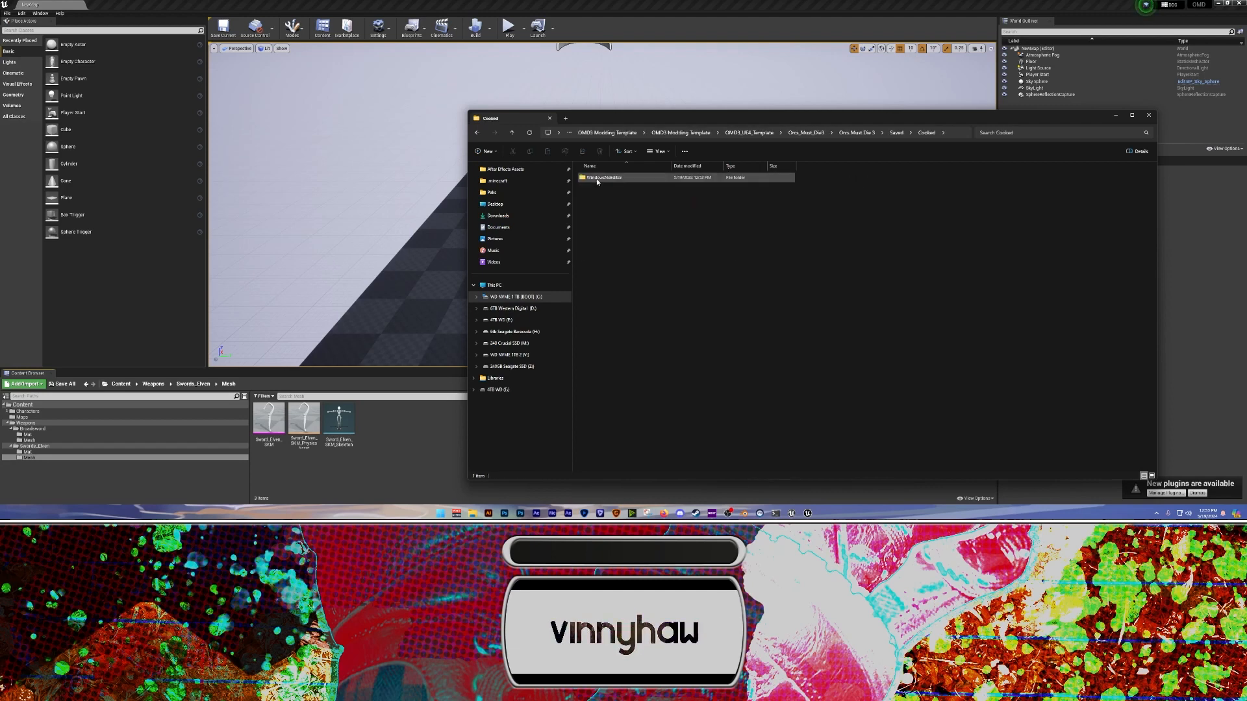
pyautogui.doubleClick(597, 180)
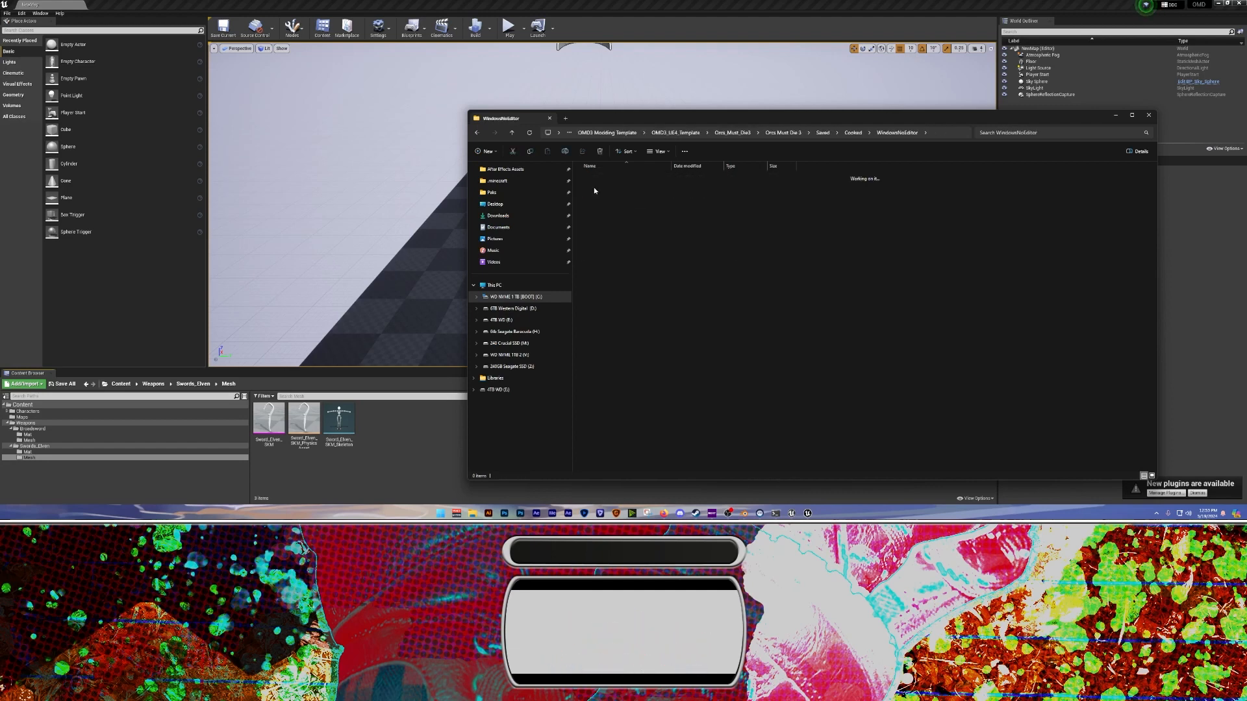
pyautogui.doubleClick(594, 180)
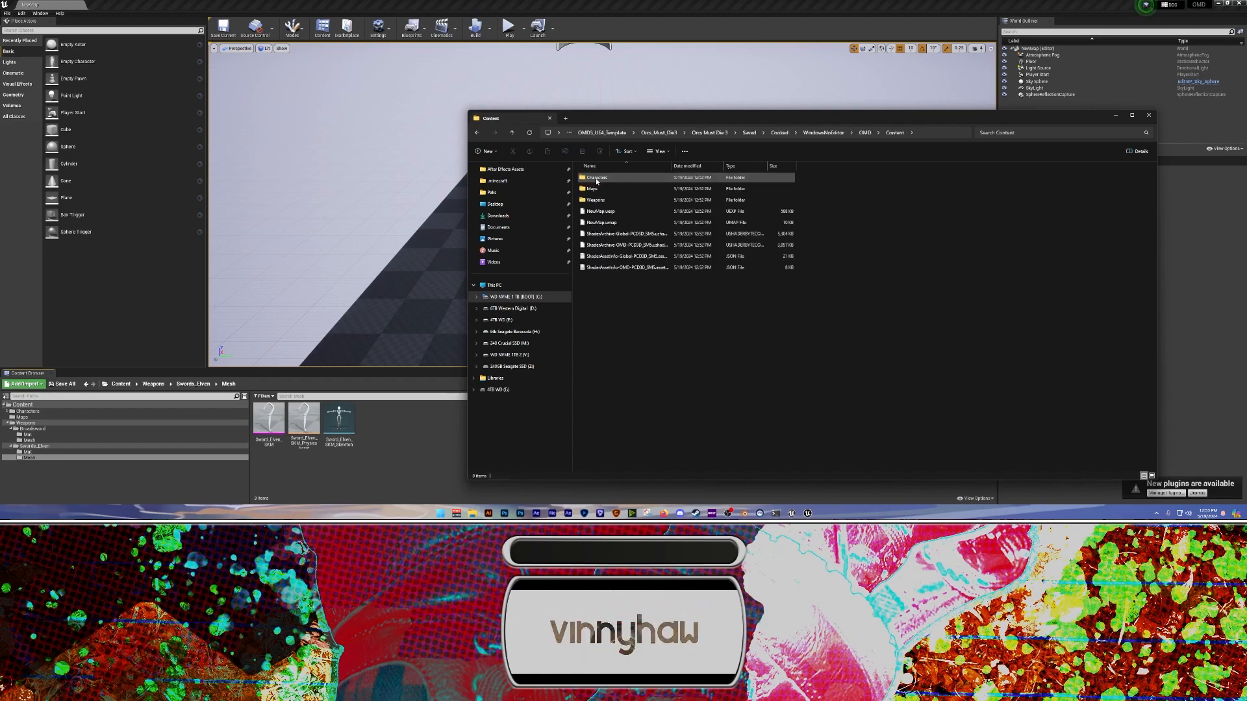
pyautogui.doubleClick(594, 200)
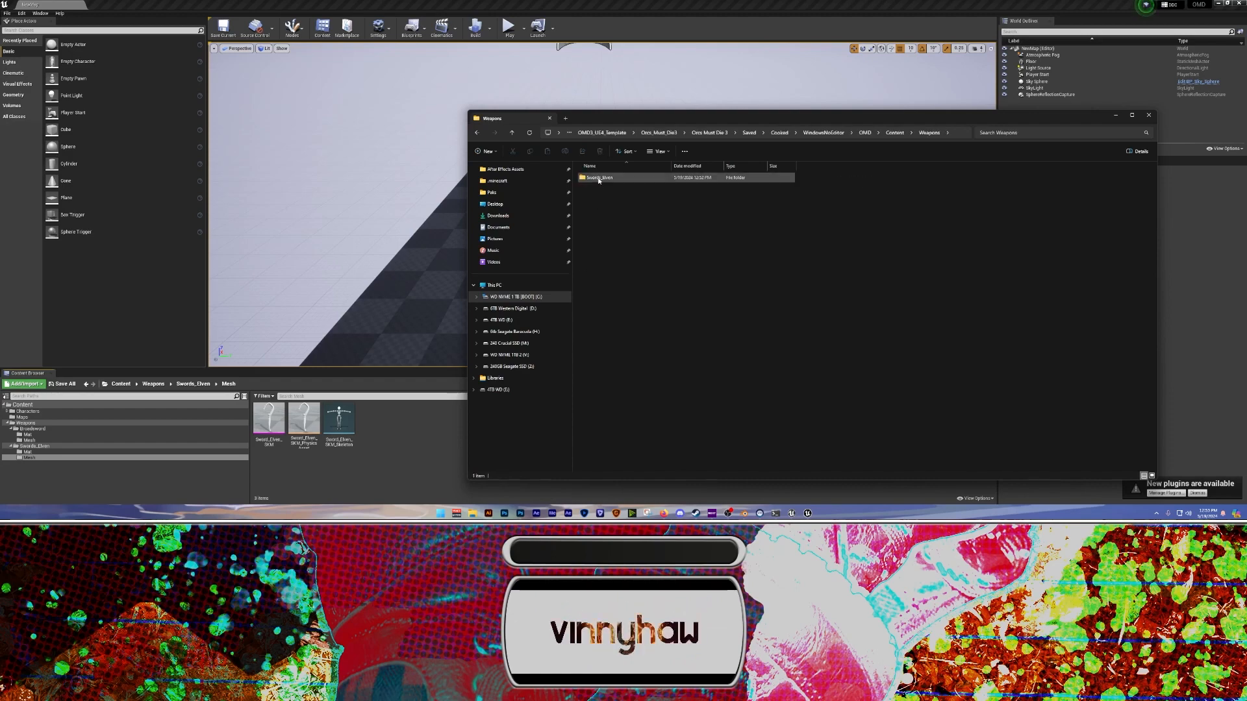
pyautogui.doubleClick(605, 179)
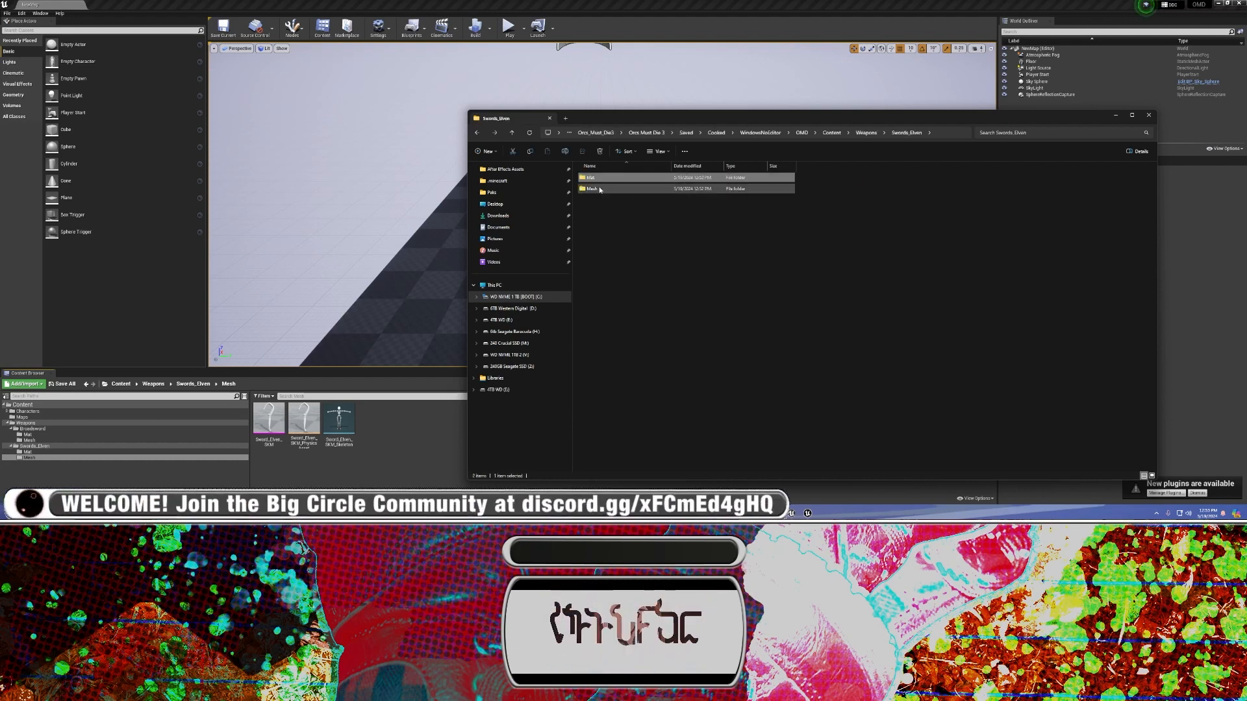
# Go back to the cooked Weapons folder and copy its Swords_Elven folder
pyautogui.hotkey('alt', 'Left')
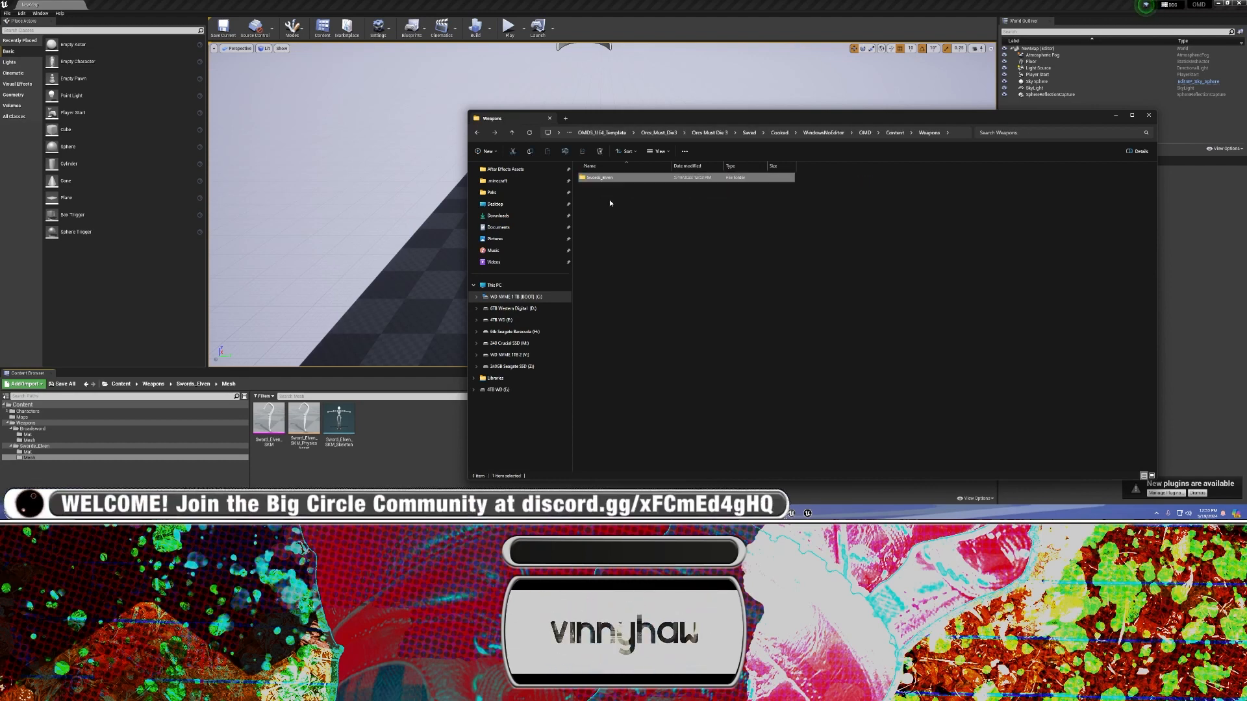
pyautogui.hotkey('alt', 'Left')
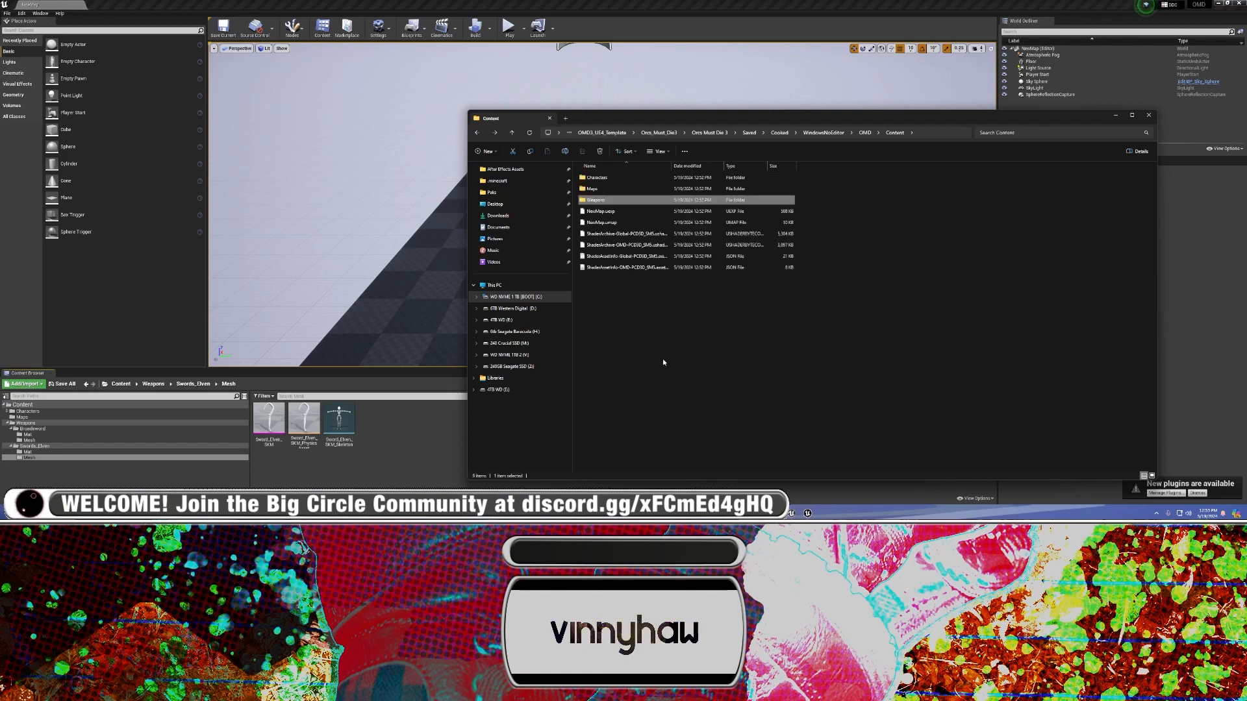
pyautogui.doubleClick(601, 200)
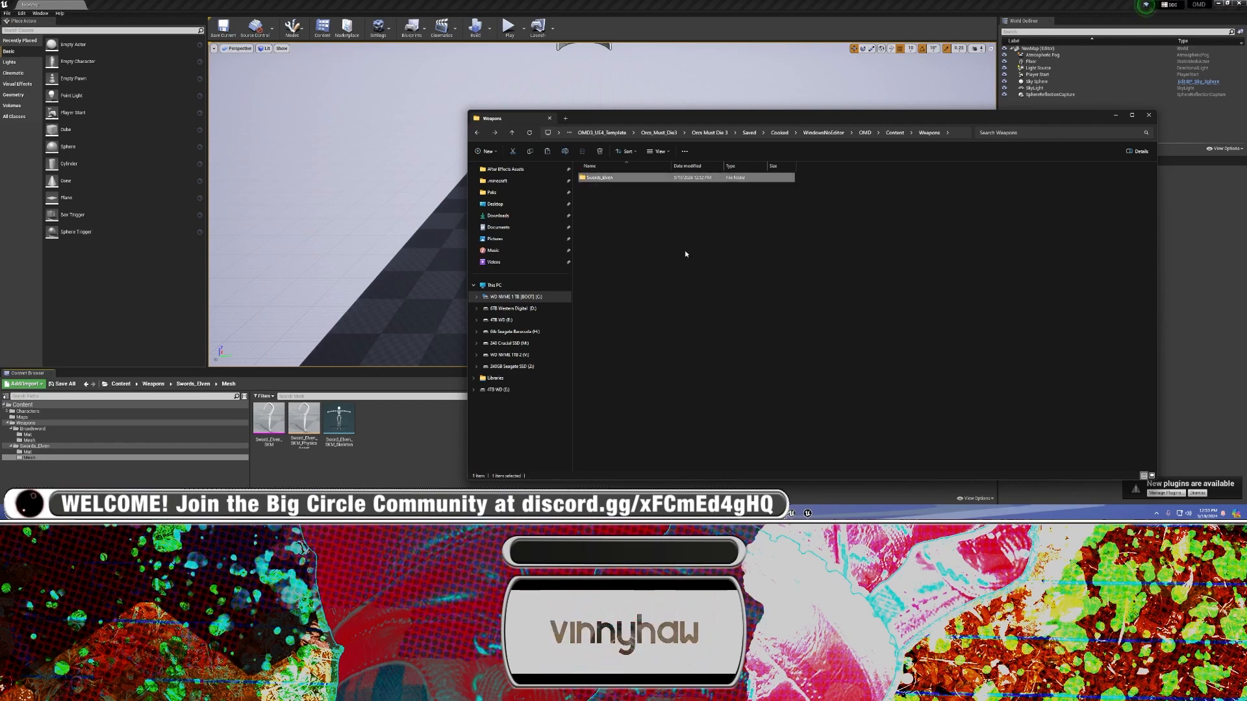
pyautogui.click(616, 207)
# Paste the Swords_Elven folder into z_RoadHogHook_p, OMD, Content, Weapons inside the OMD3 Modding Template under the game's Modding folder
pyautogui.click(509, 194)
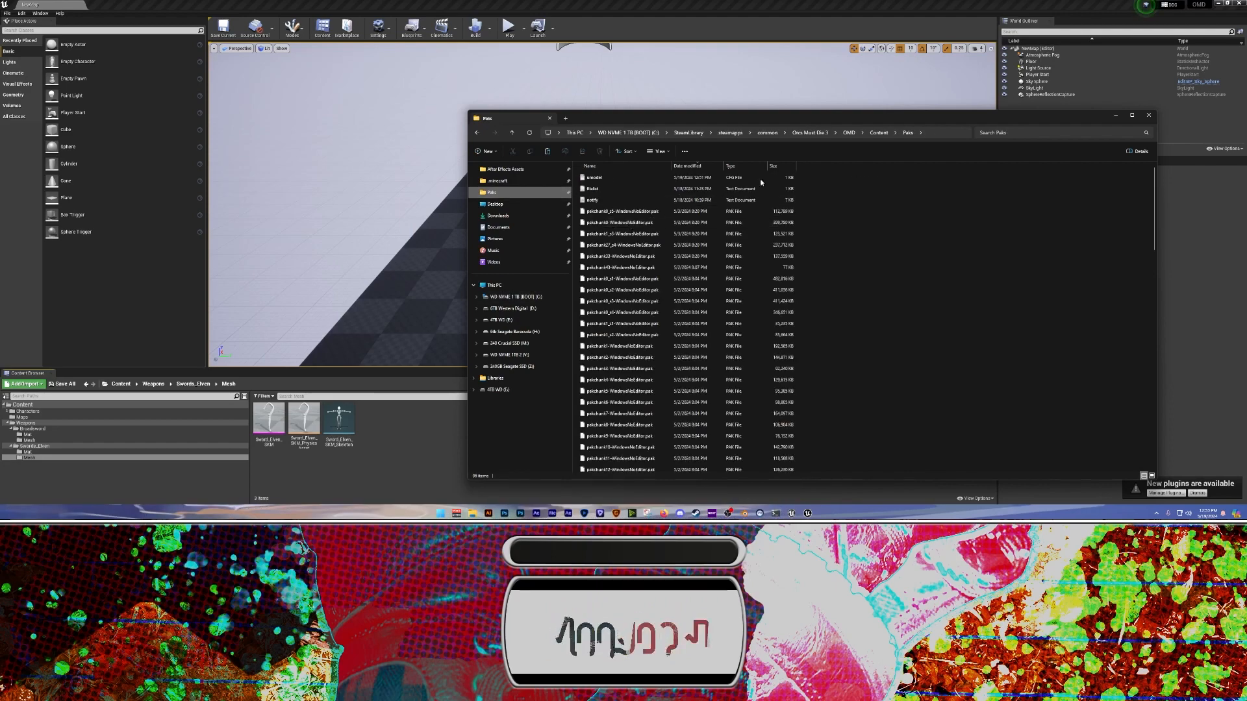
pyautogui.click(878, 133)
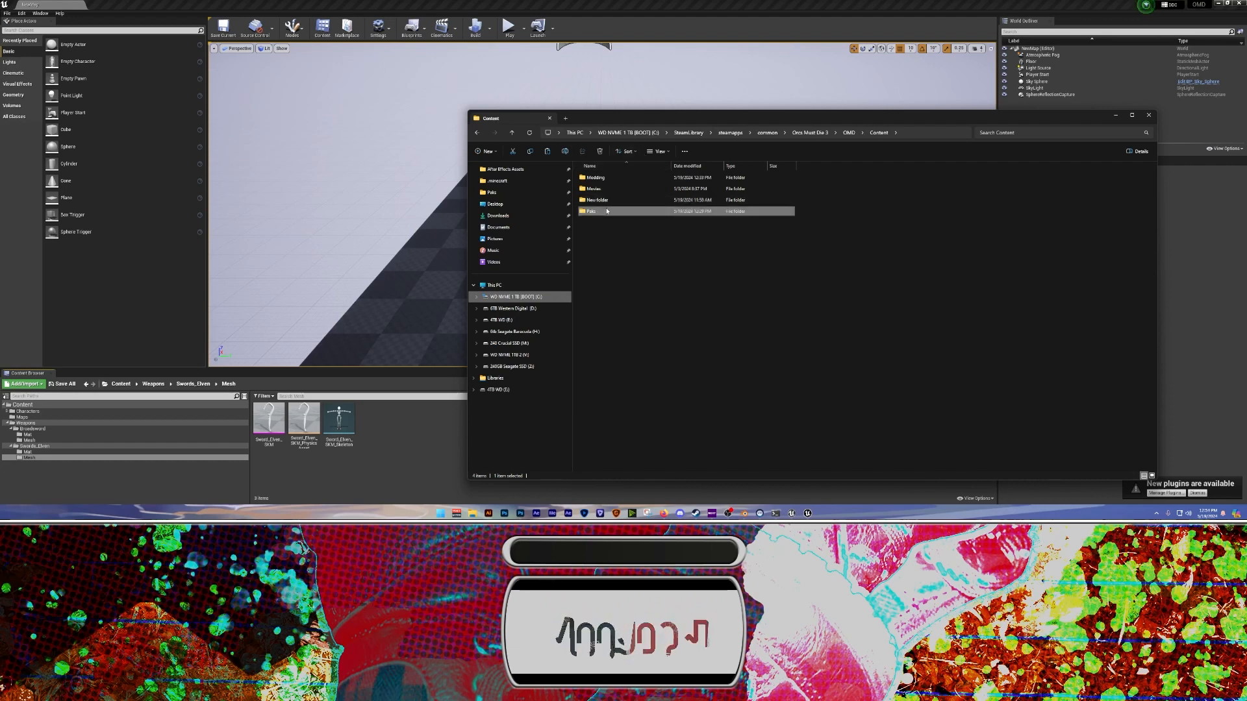
pyautogui.doubleClick(595, 178)
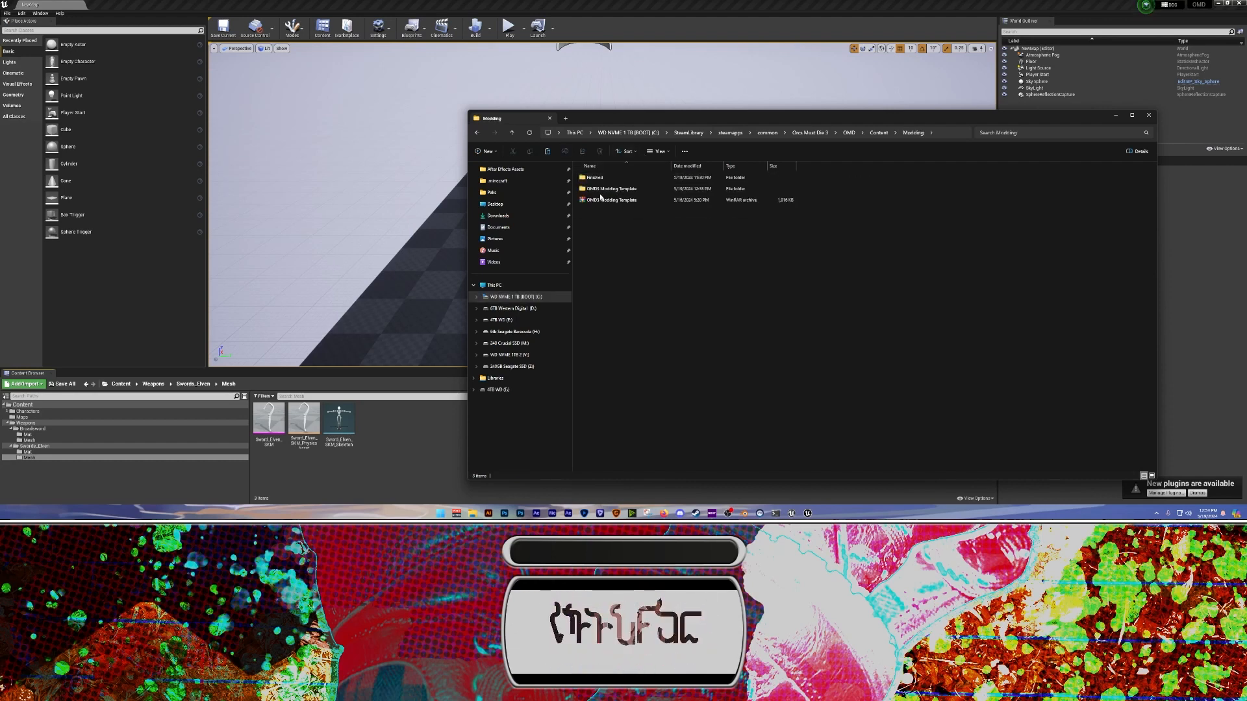
pyautogui.doubleClick(601, 189)
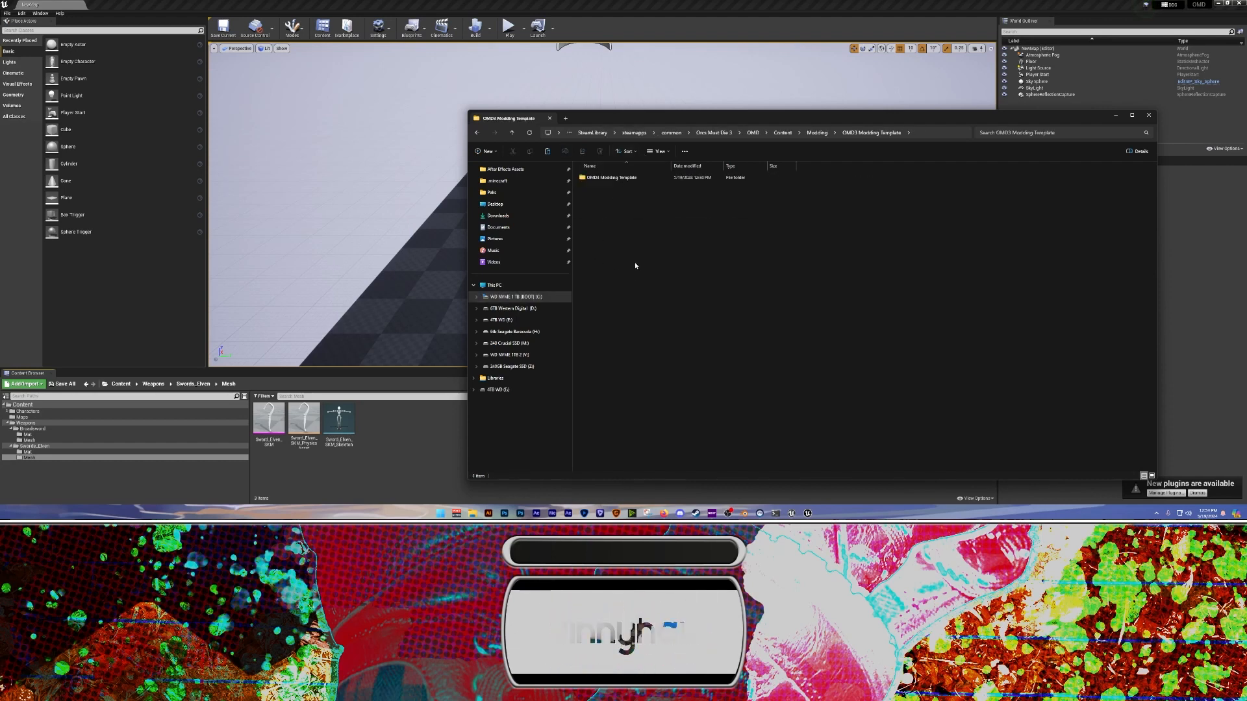
pyautogui.doubleClick(603, 178)
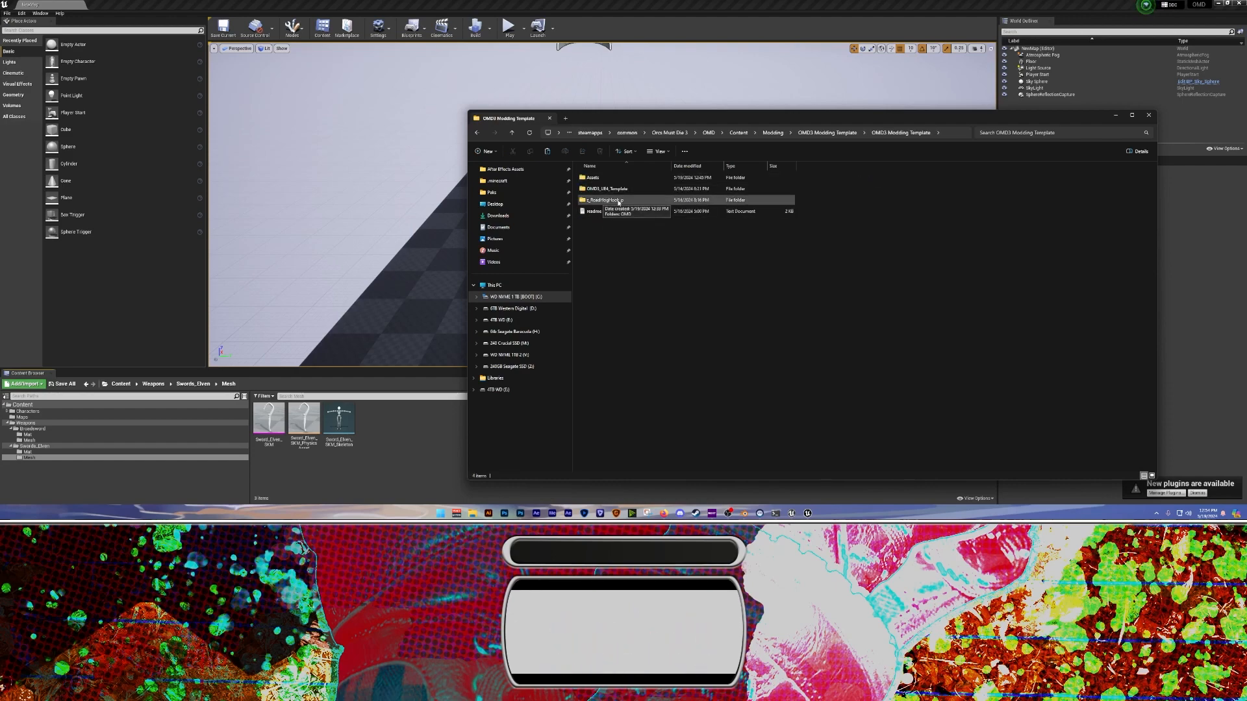
pyautogui.doubleClick(617, 201)
pyautogui.doubleClick(604, 178)
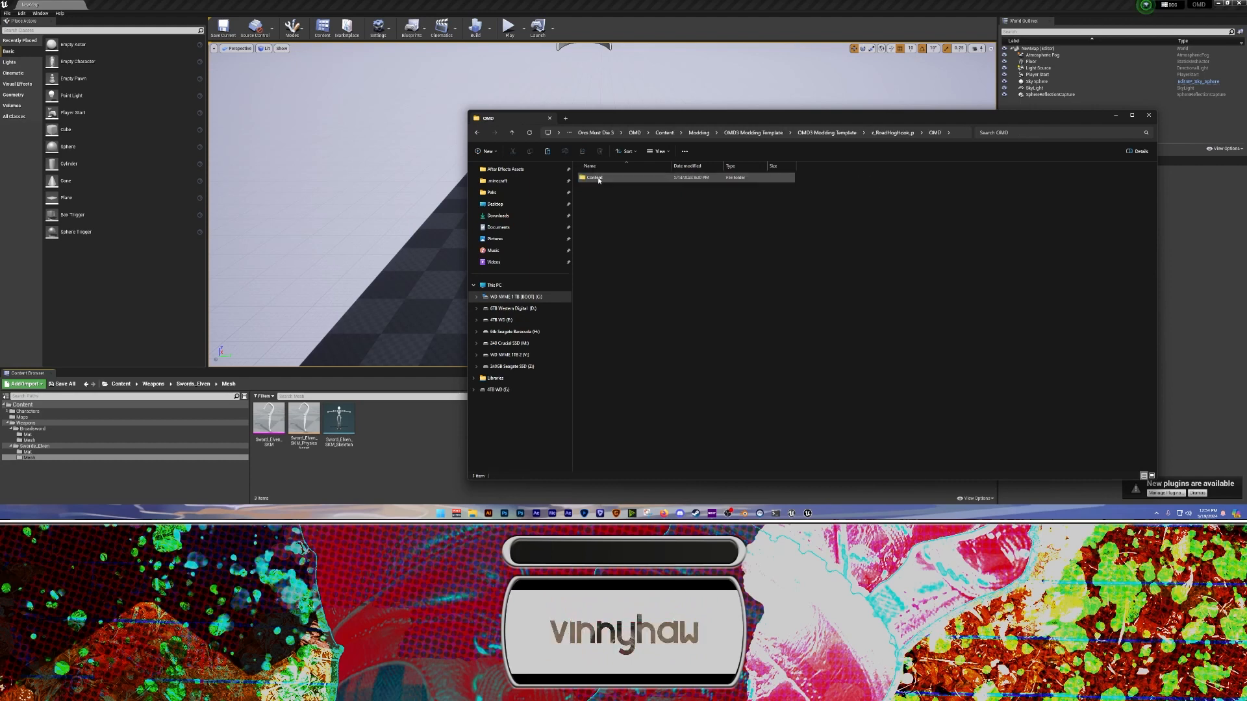
pyautogui.click(603, 180)
pyautogui.doubleClick(602, 180)
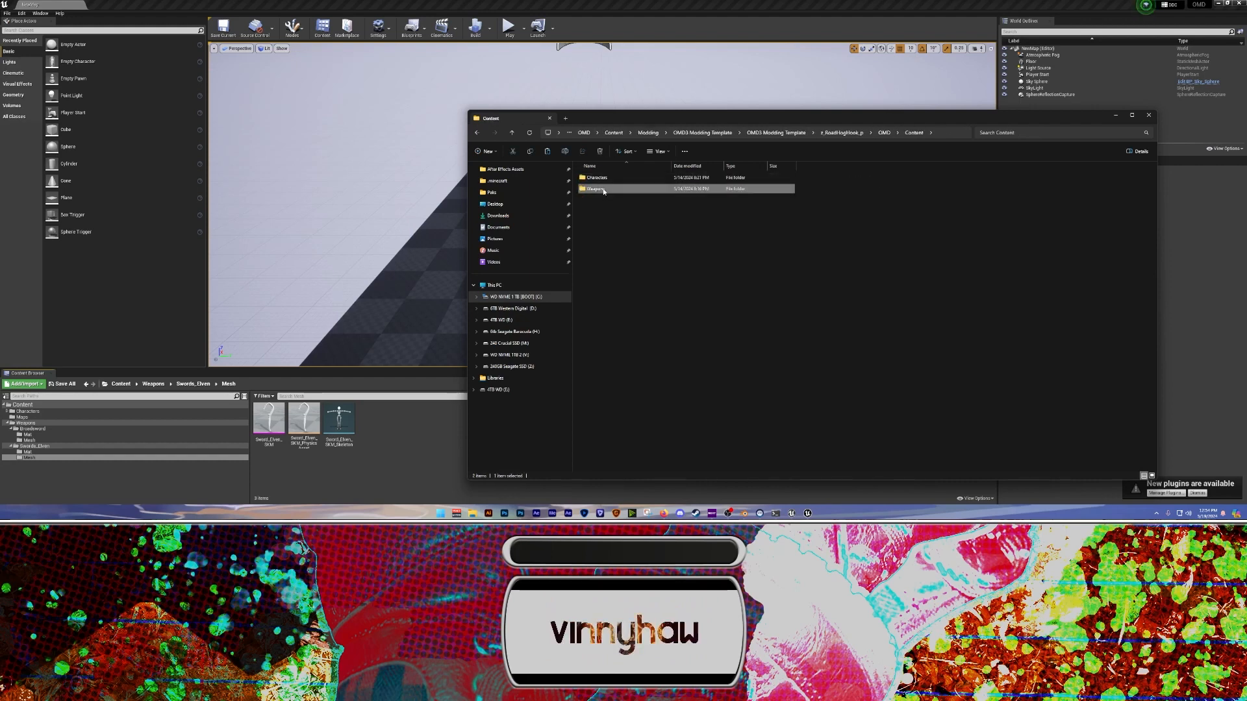
pyautogui.doubleClick(603, 189)
pyautogui.hotkey('ctrl', 'v')
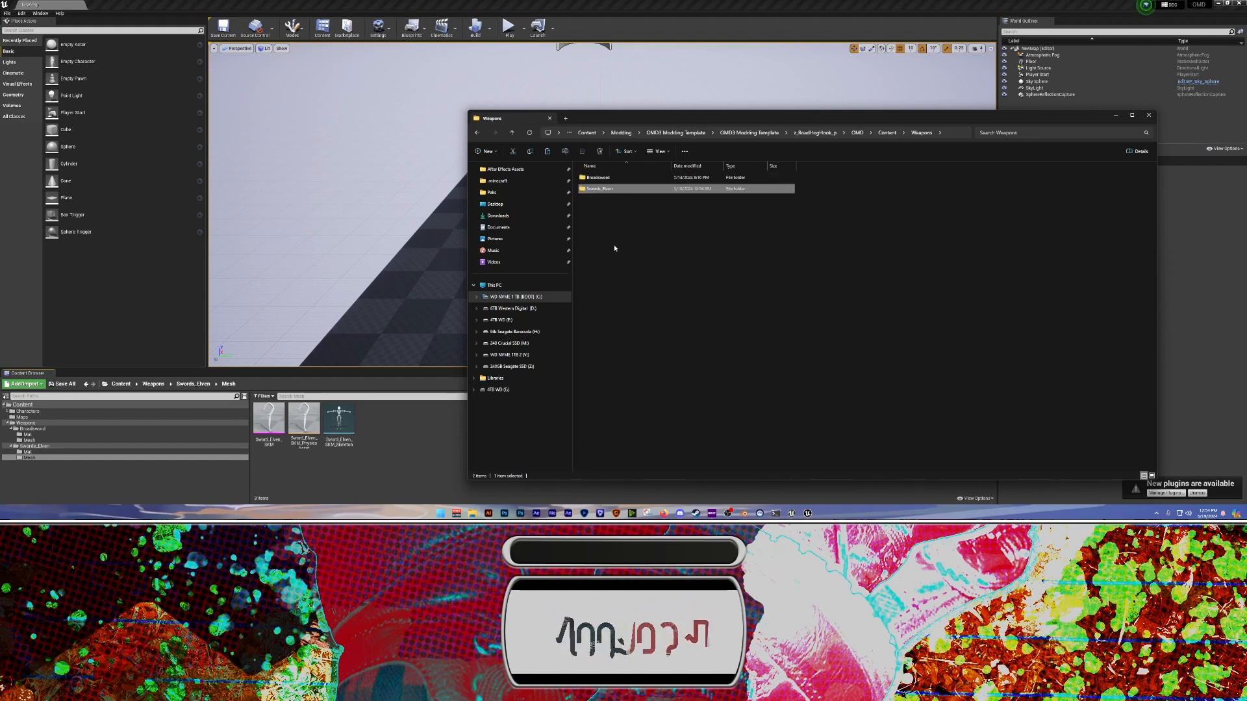
# Delete the Broadsword folder from the mod's Weapons folder
pyautogui.click(614, 246)
pyautogui.click(599, 182)
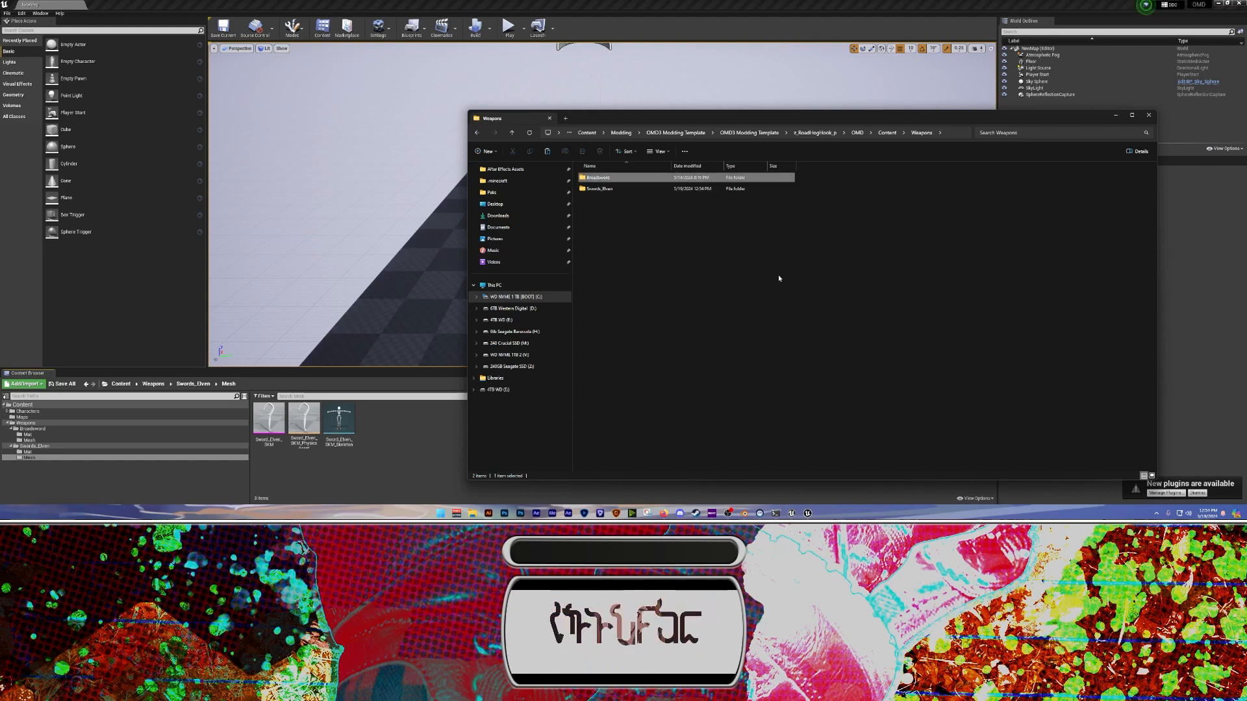
pyautogui.press('Delete')
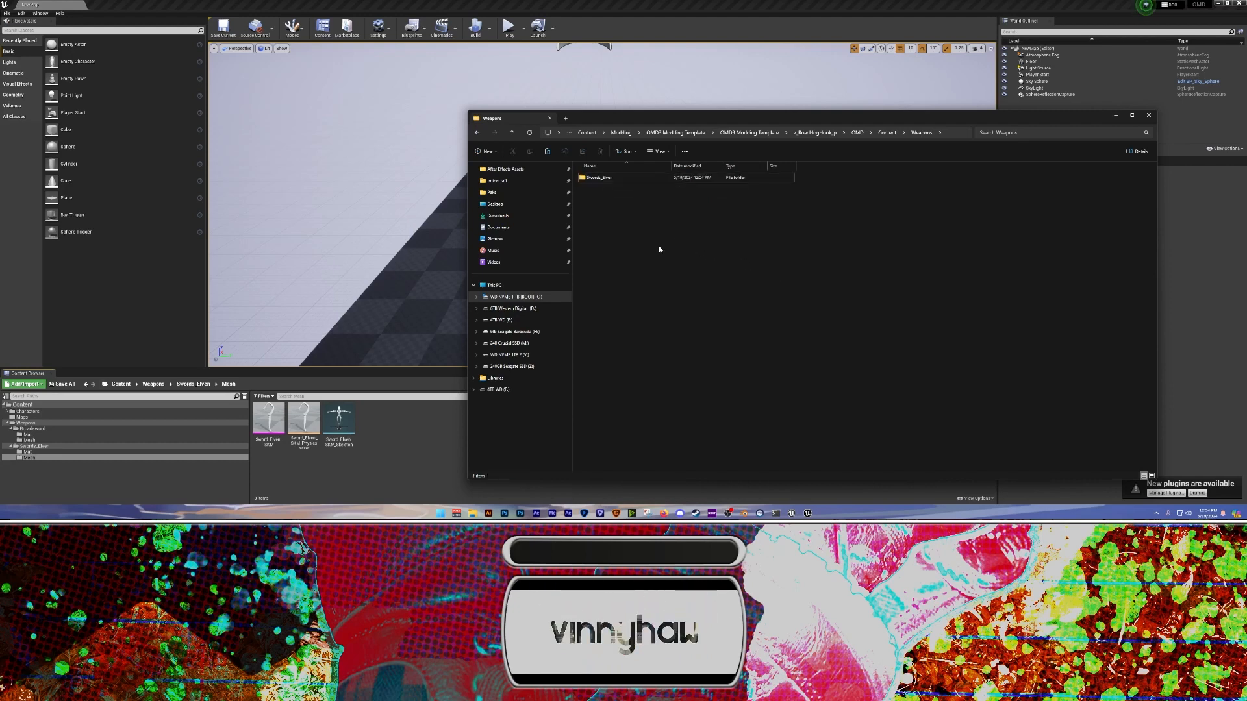
# Check the contents of the pasted Swords_Elven folder, then return to the mod's Content folder
pyautogui.doubleClick(605, 182)
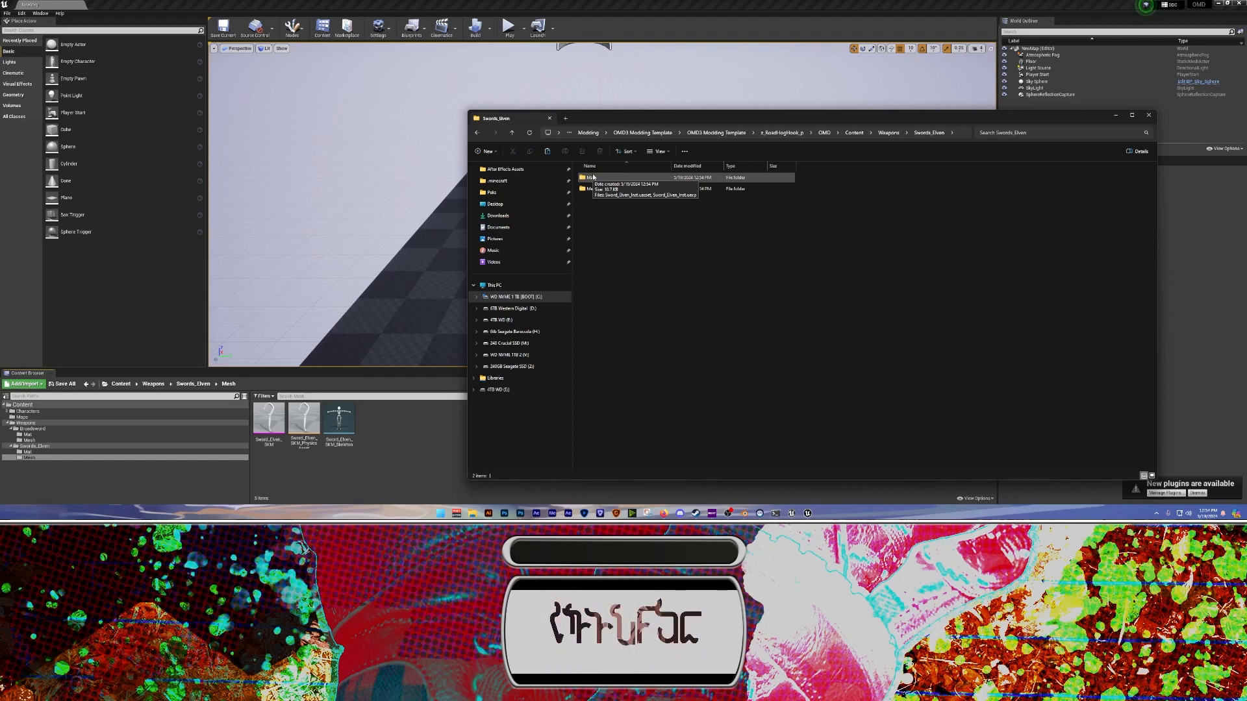
pyautogui.hotkey('alt', 'Left')
pyautogui.hotkey('alt', 'Left')
pyautogui.hotkey('alt', 'Left')
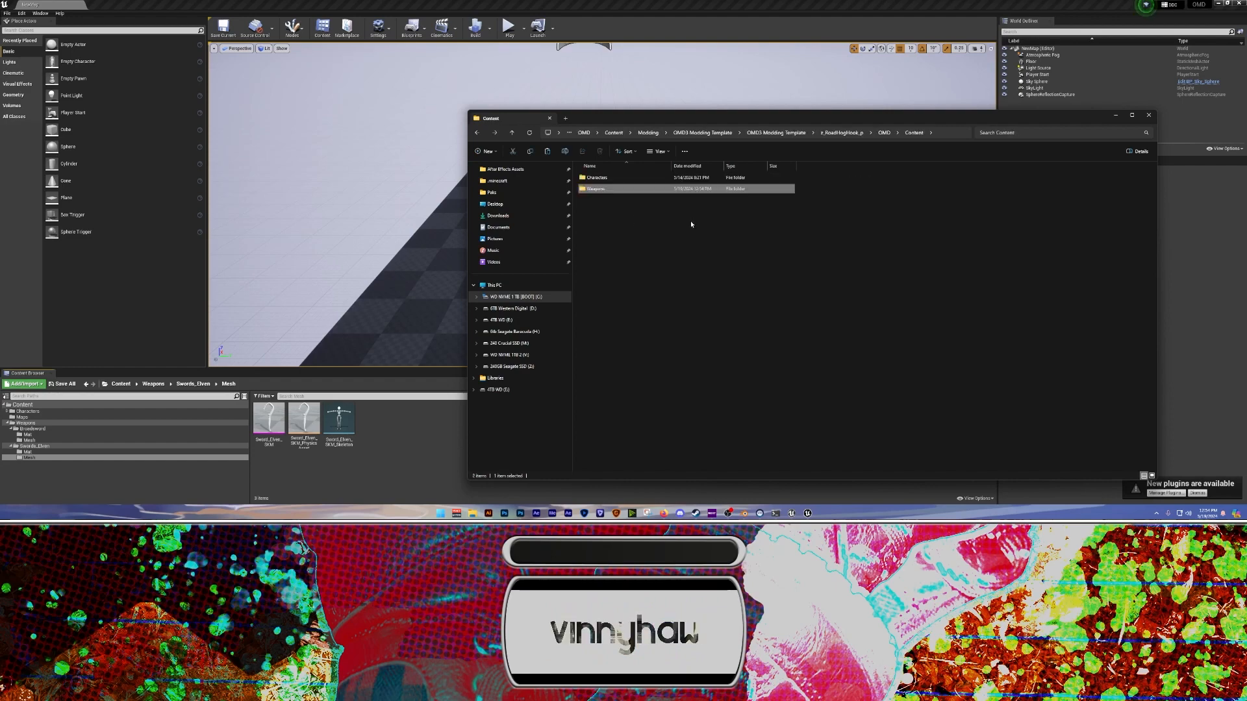
# Go back up to the OMD3 Modding Template folder that holds the z_RoadHogHook_p folder
pyautogui.hotkey('alt', 'Left')
pyautogui.hotkey('alt', 'Left')
pyautogui.hotkey('alt', 'Left')
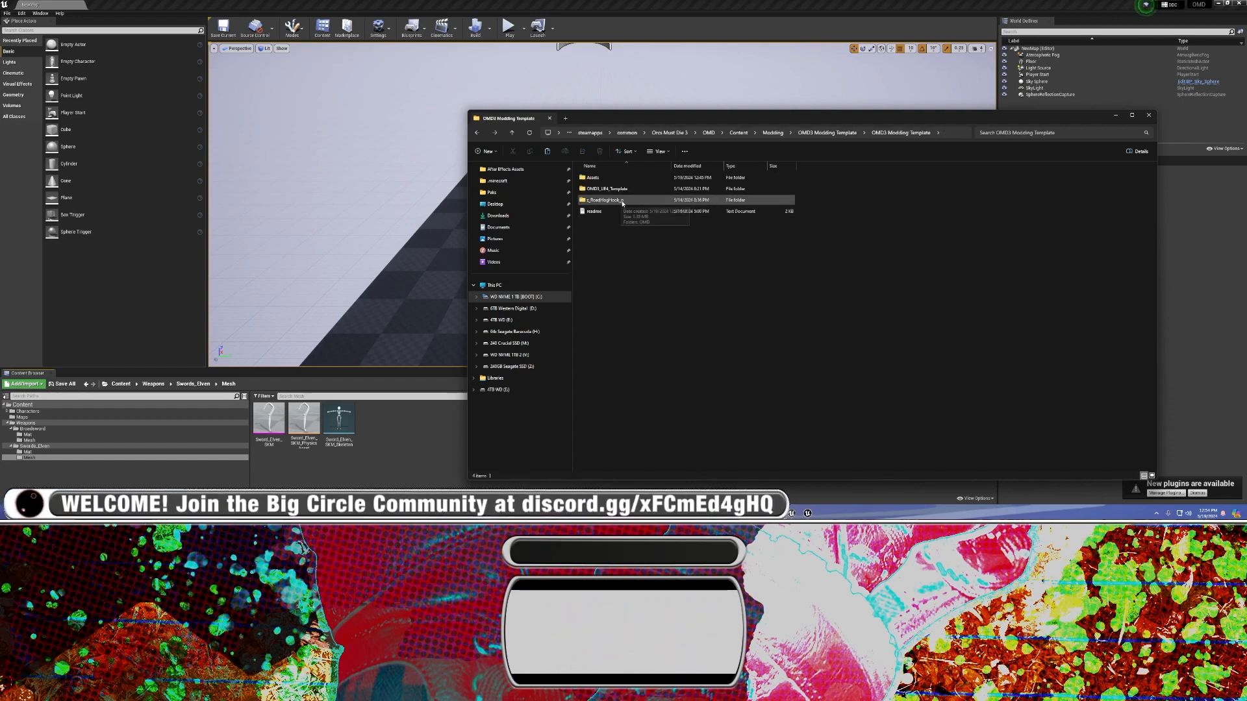
pyautogui.moveTo(640, 119); pyautogui.dragTo(408, 115)
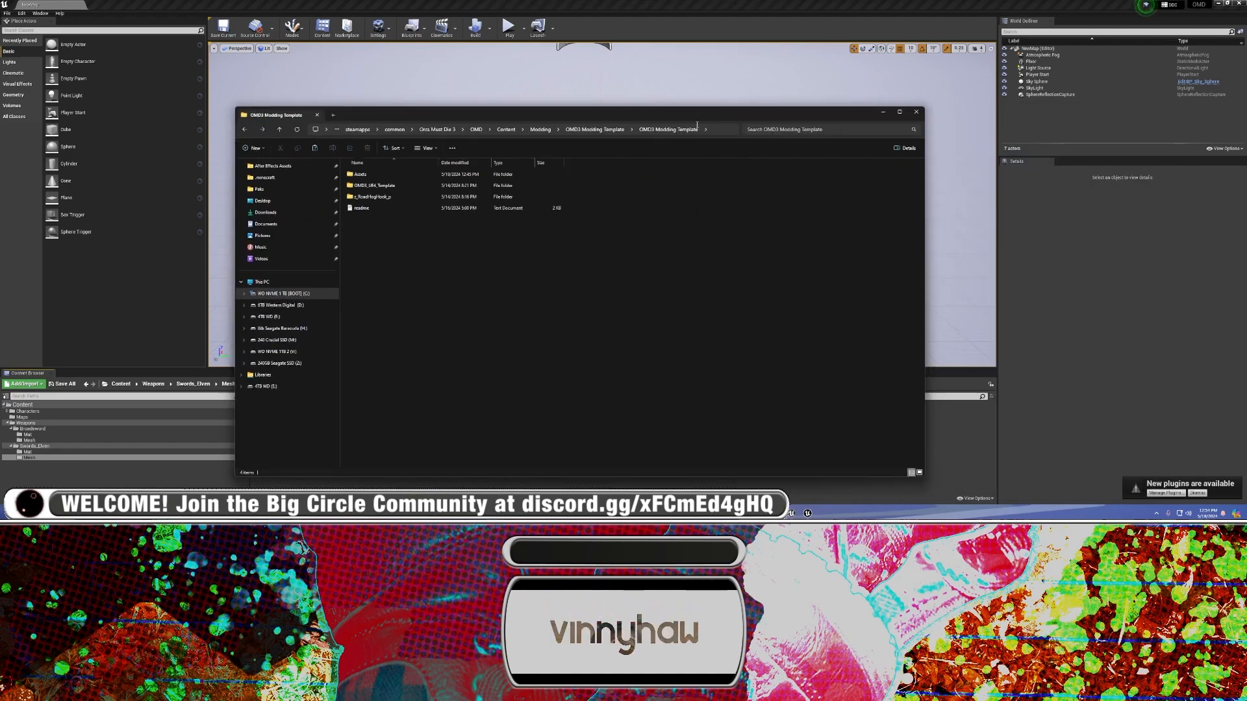
pyautogui.hotkey('alt', 'd')
pyautogui.click(620, 278)
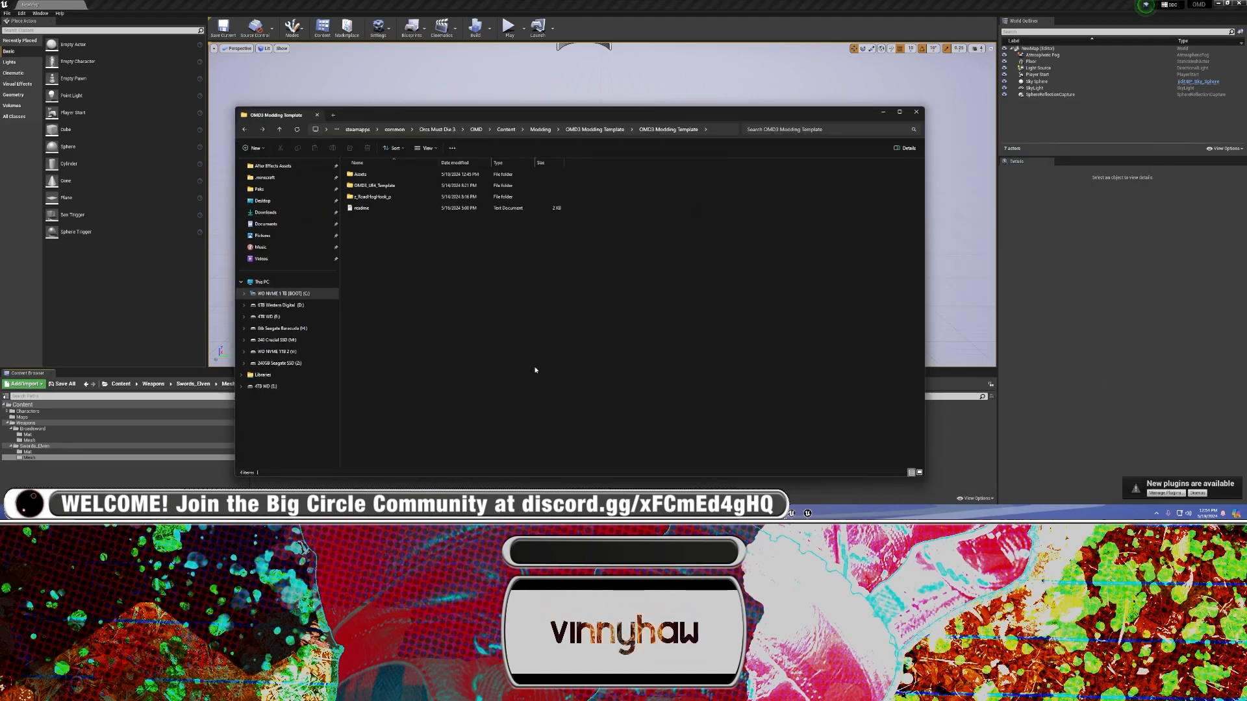
# Open a second File Explorer window side by side with the template folder and show the UnrealPak batch files in the game's Paks folder
pyautogui.middleClick(475, 513)
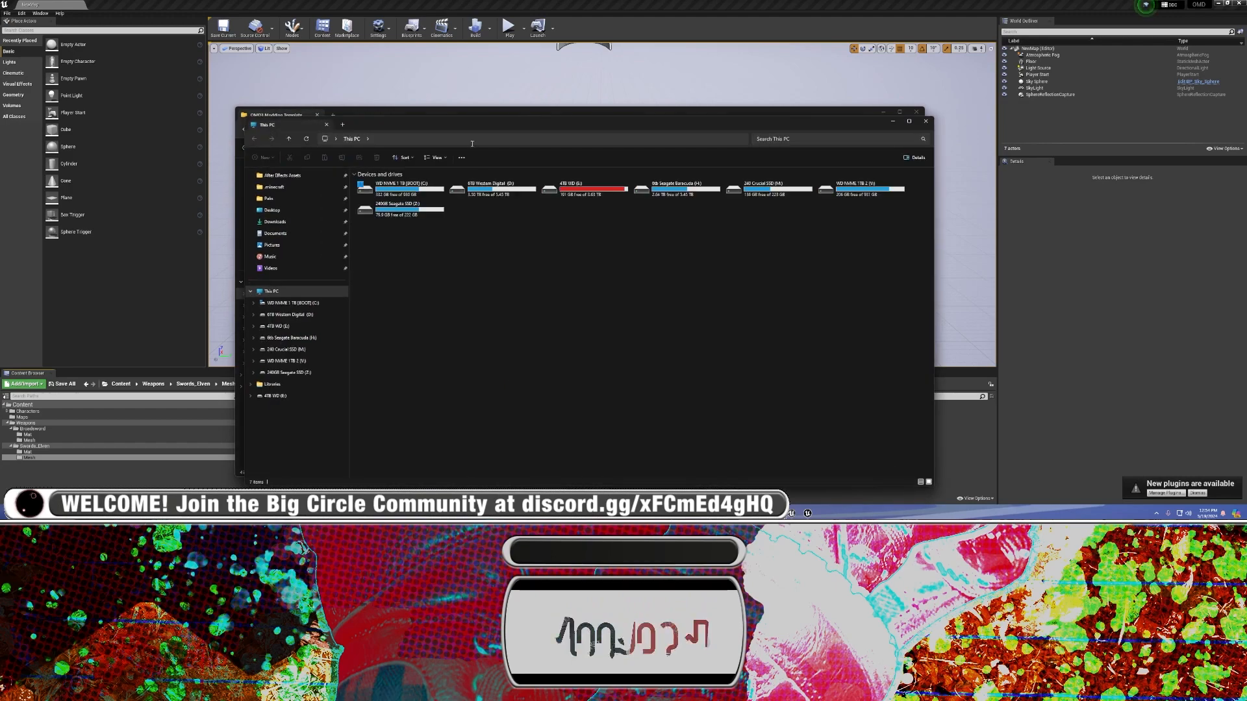
pyautogui.moveTo(465, 119); pyautogui.dragTo(1244, 236)
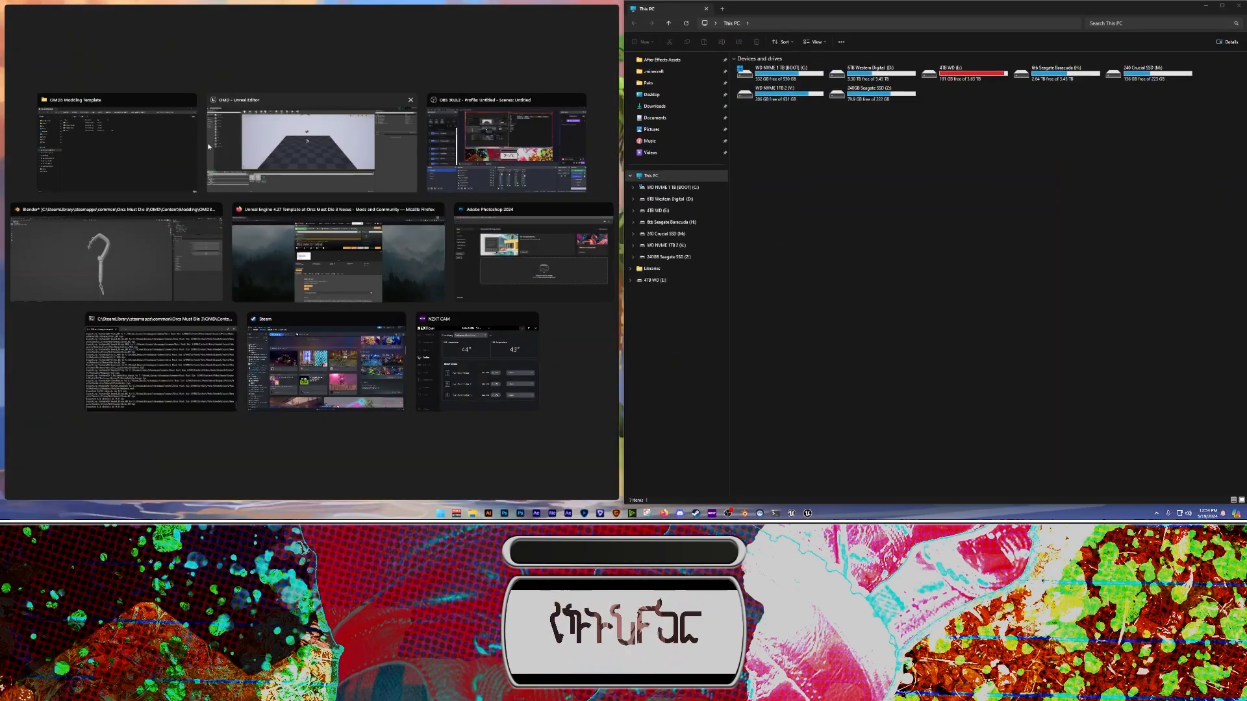
pyautogui.click(111, 148)
pyautogui.click(651, 83)
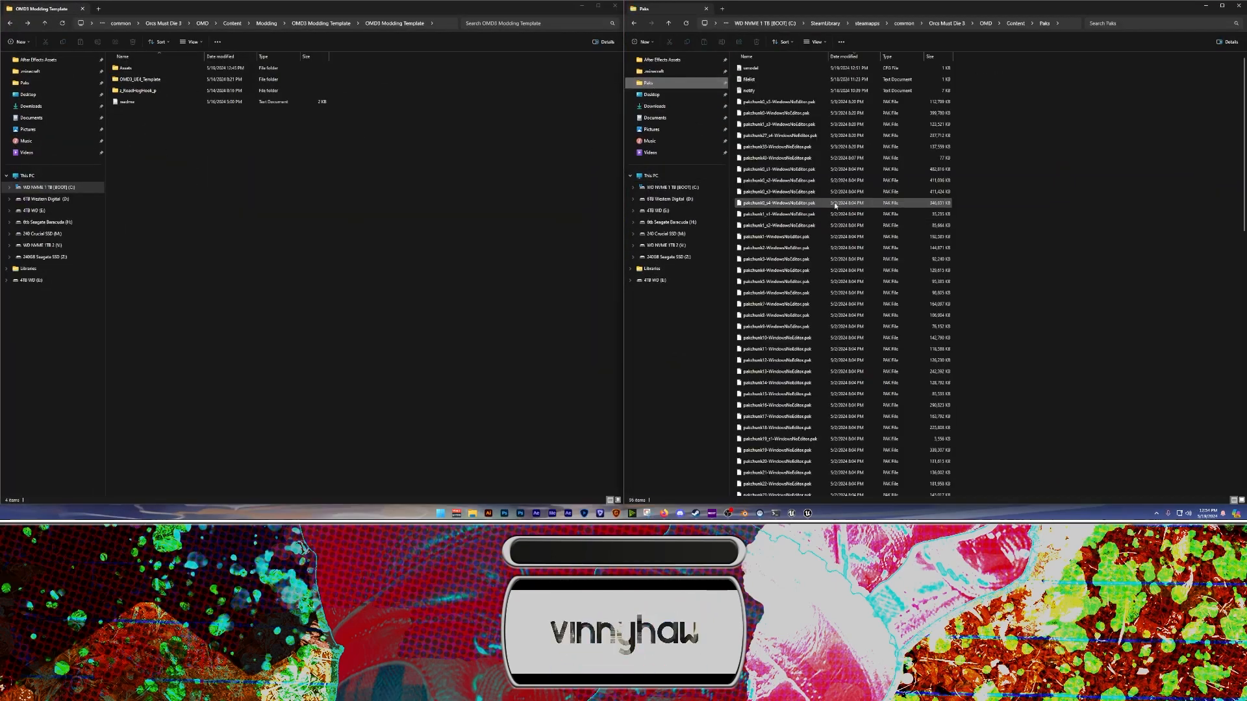
pyautogui.scroll(-15, 831, 198)
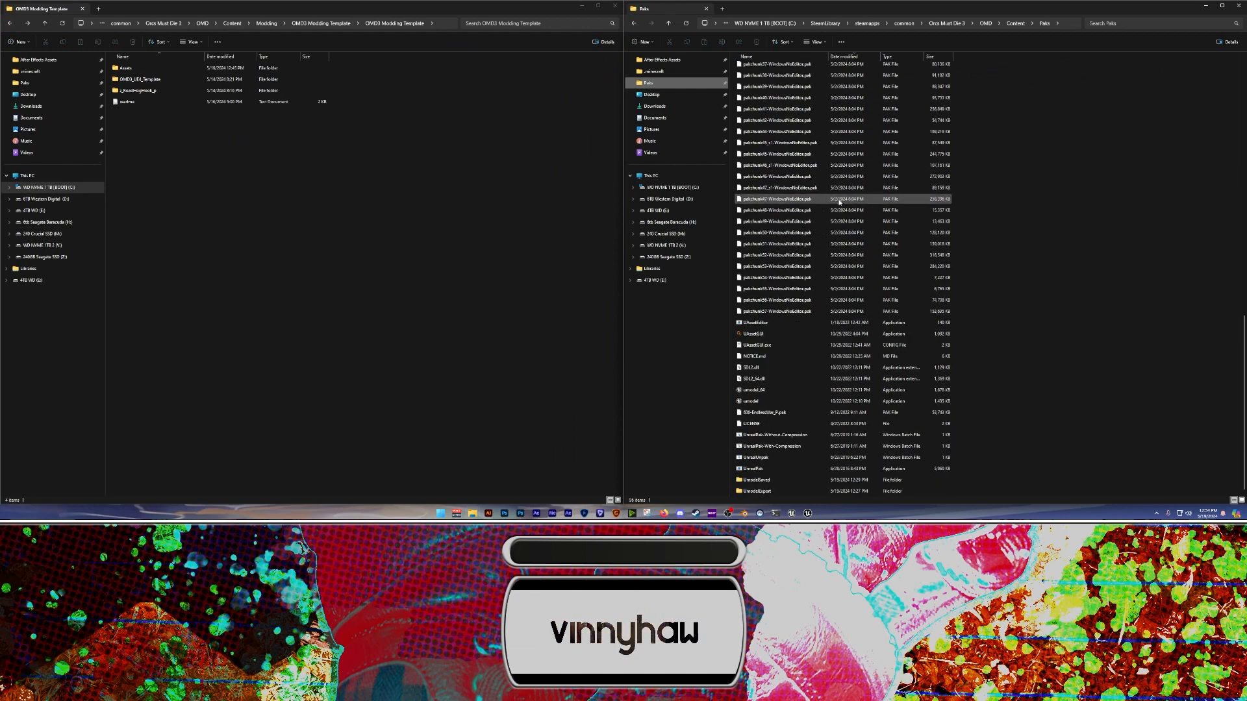
pyautogui.click(395, 239)
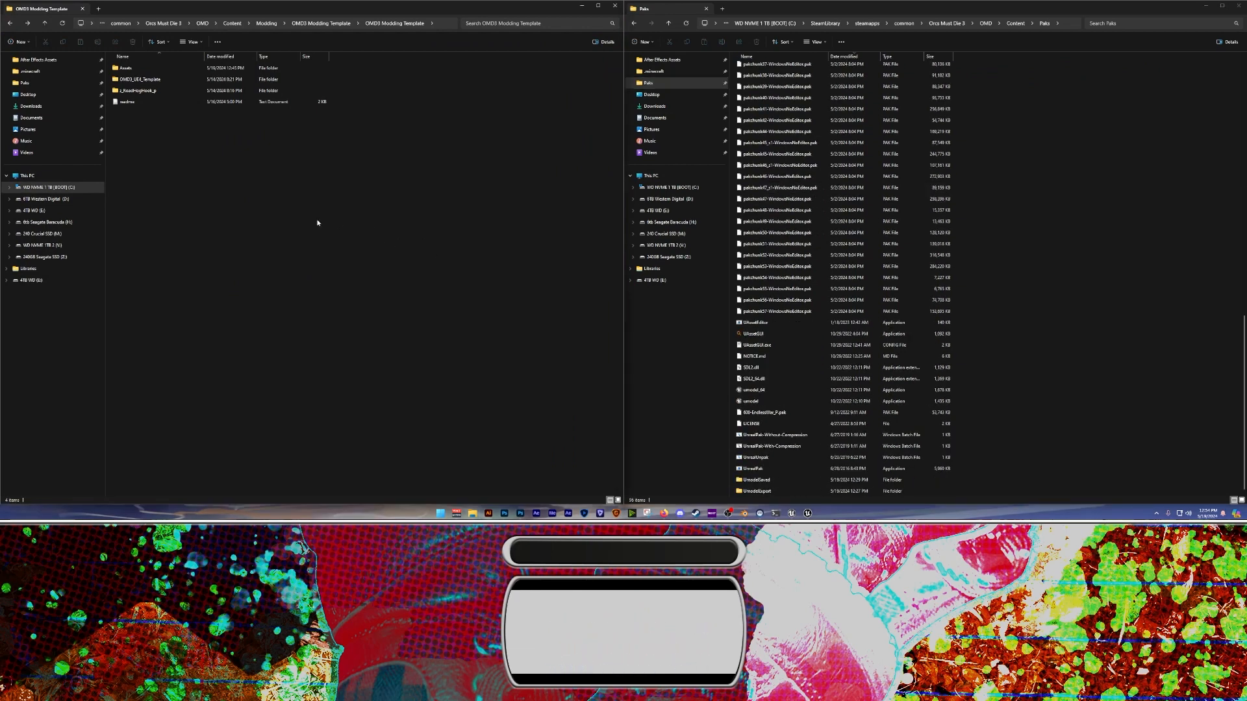
# Pack the z_RoadHogHook_p folder into a pak file with the UnrealPak-With-Compression batch file and dismiss its console
pyautogui.click(799, 447)
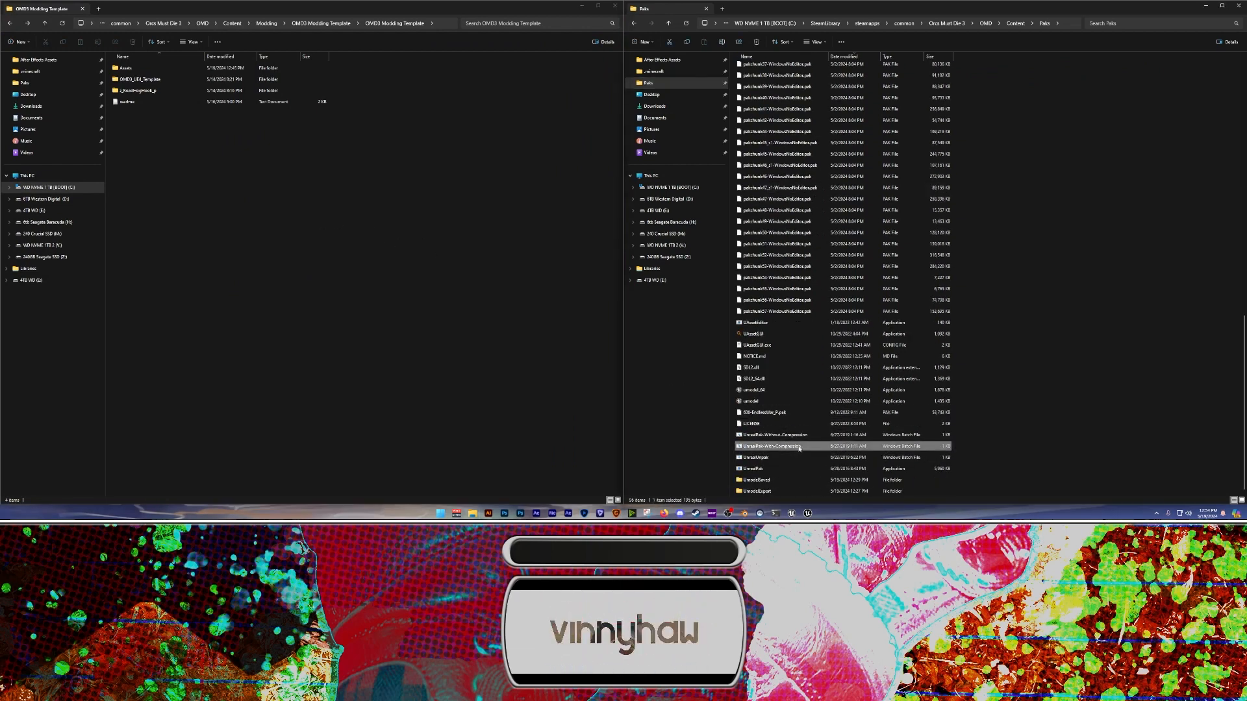
pyautogui.click(389, 358)
pyautogui.moveTo(136, 90); pyautogui.dragTo(796, 448)
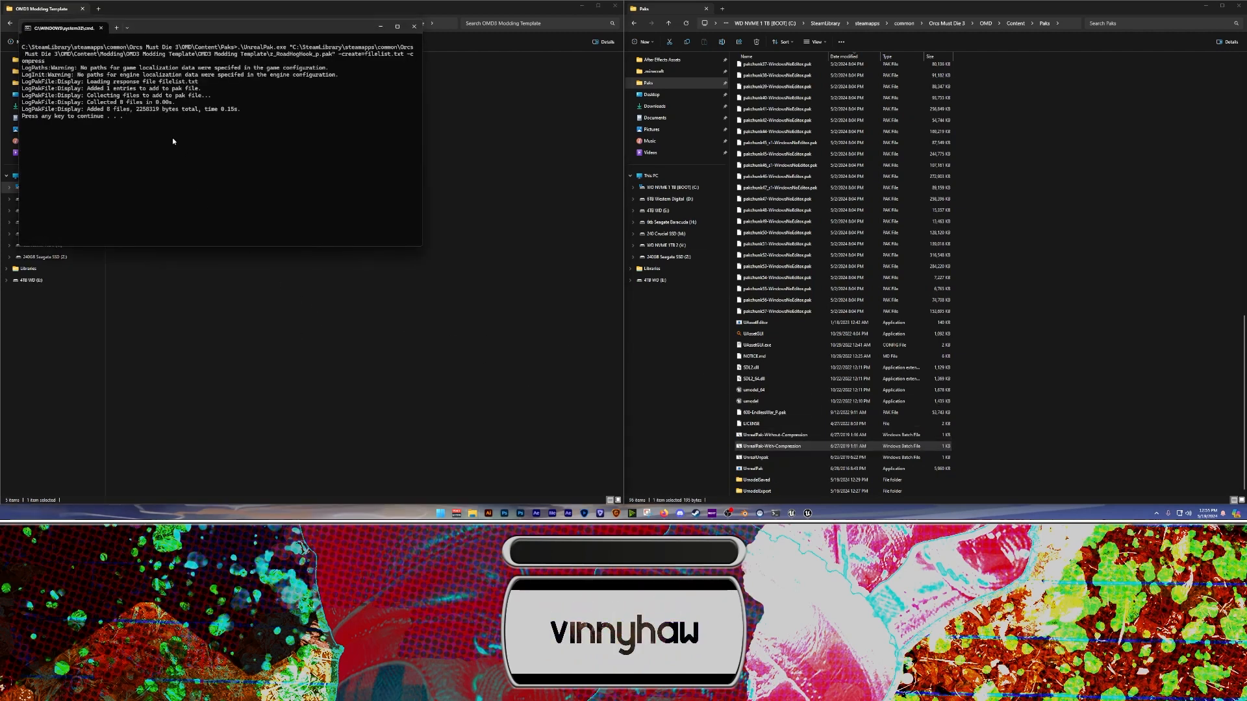
pyautogui.press('Return')
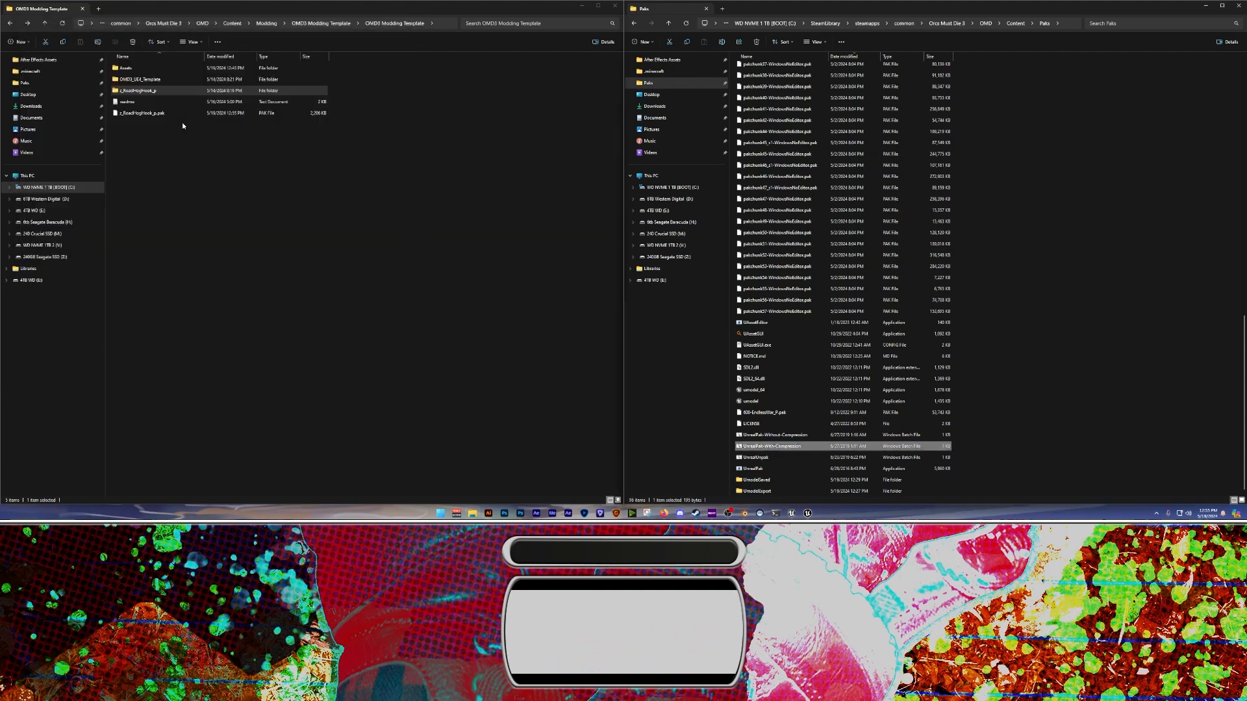
# Move z_RoadHogHook_p.pak from the OMD3 Modding Template folder into the game's Paks folder
pyautogui.click(172, 144)
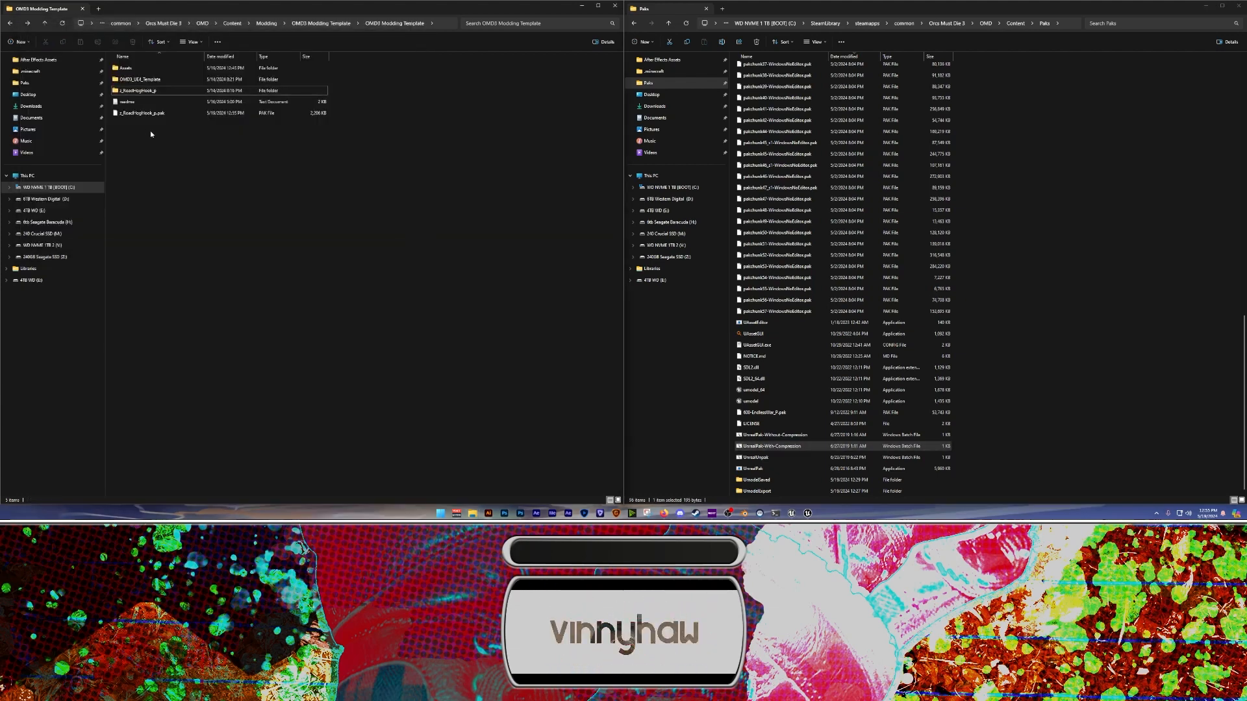
pyautogui.moveTo(140, 113); pyautogui.dragTo(1067, 226)
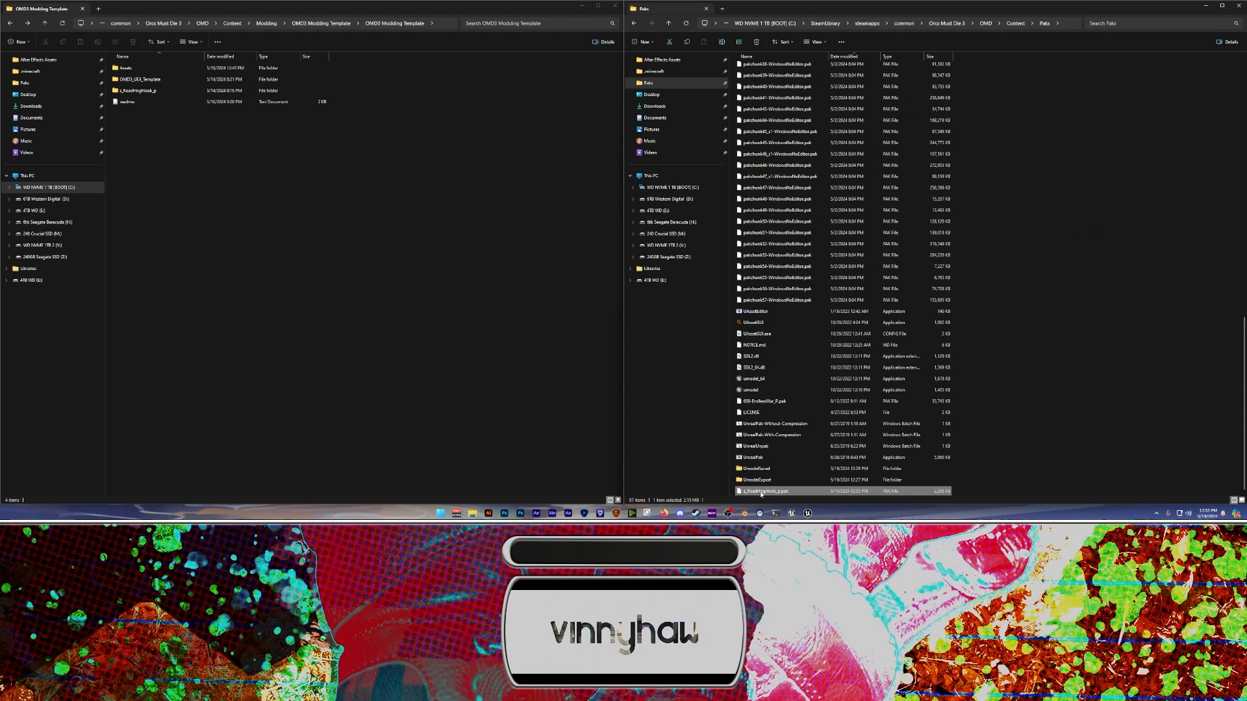
pyautogui.click(698, 513)
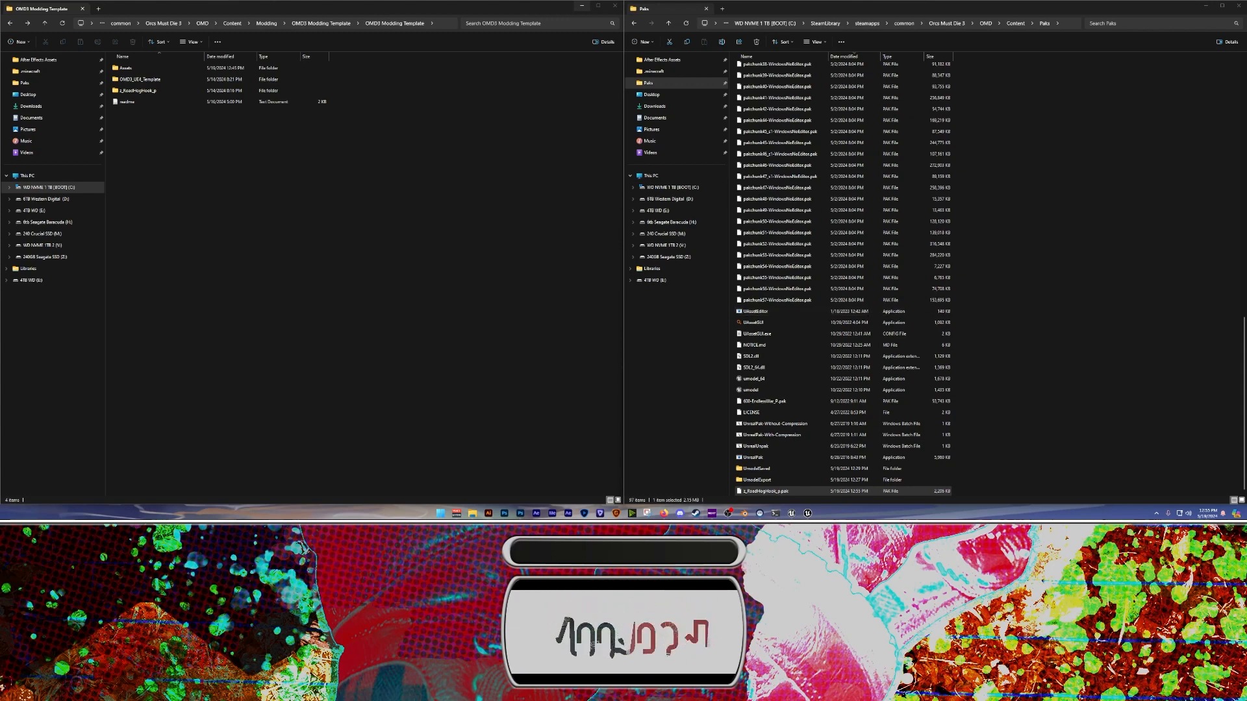
pyautogui.click(766, 491)
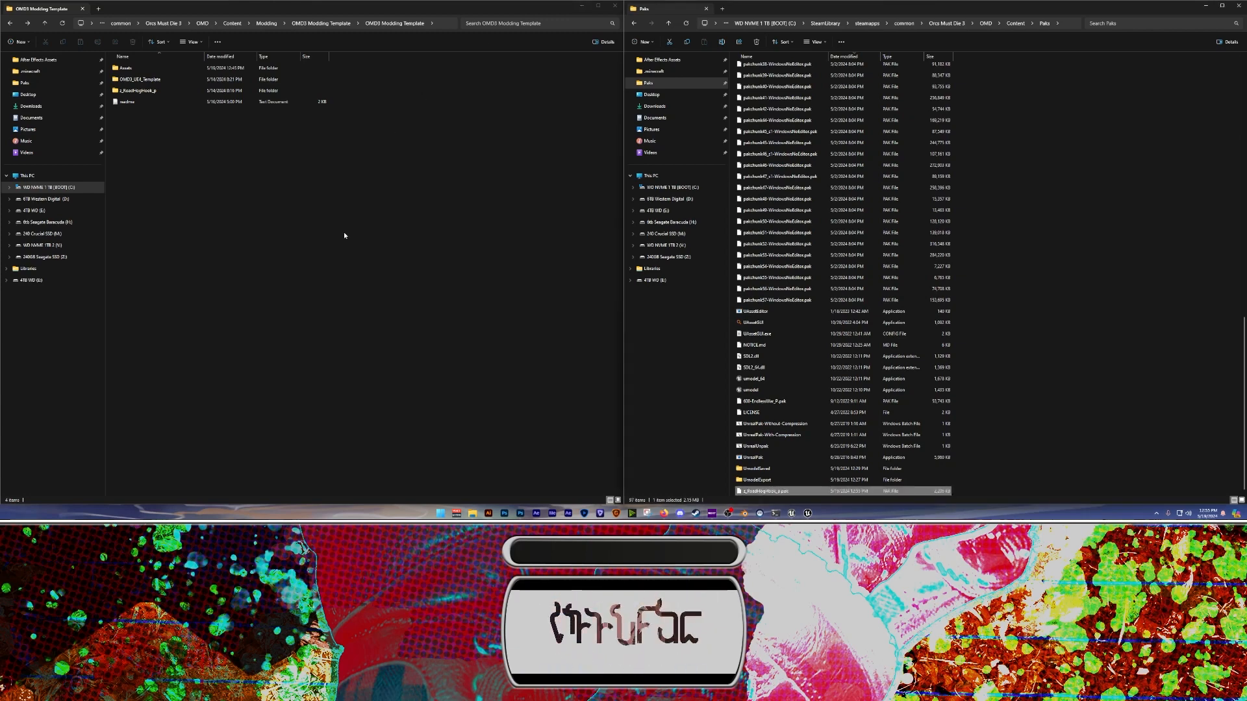
pyautogui.click(360, 212)
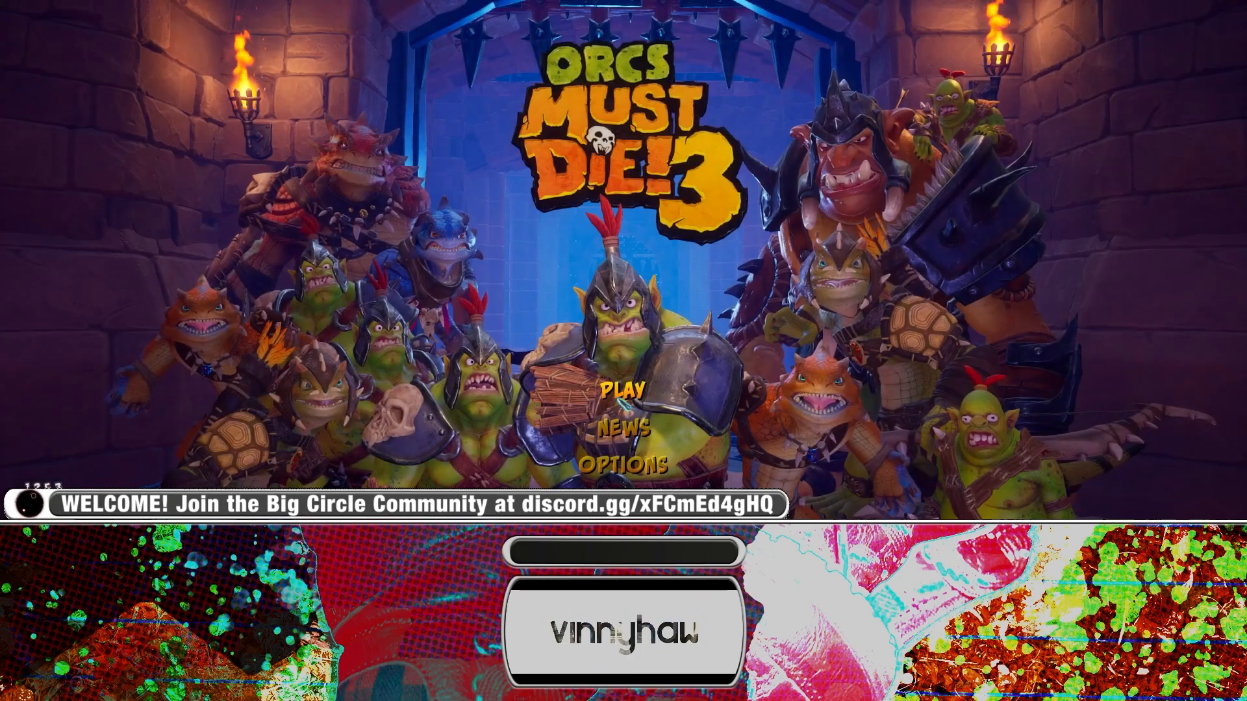
# In Orcs Must Die! 3, enter the level selection, look through the Weapons category of the spellbook, and return
pyautogui.press('Return')
pyautogui.press('Return')
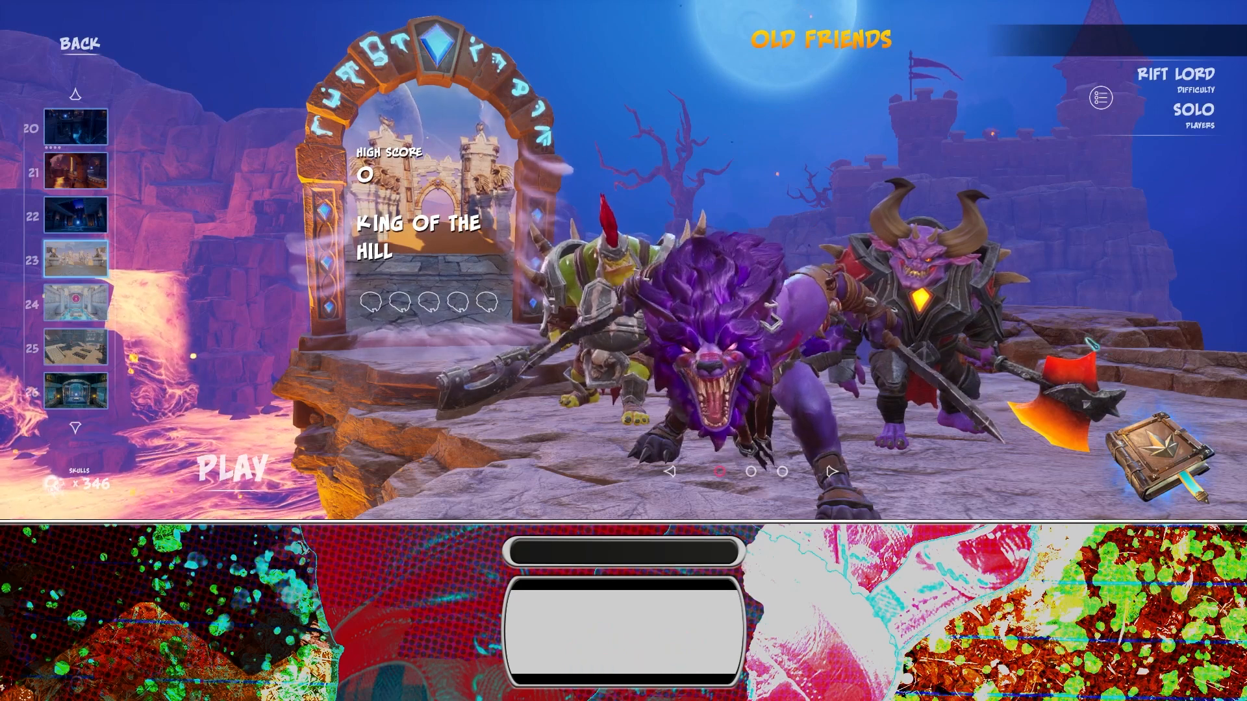
pyautogui.click(1143, 442)
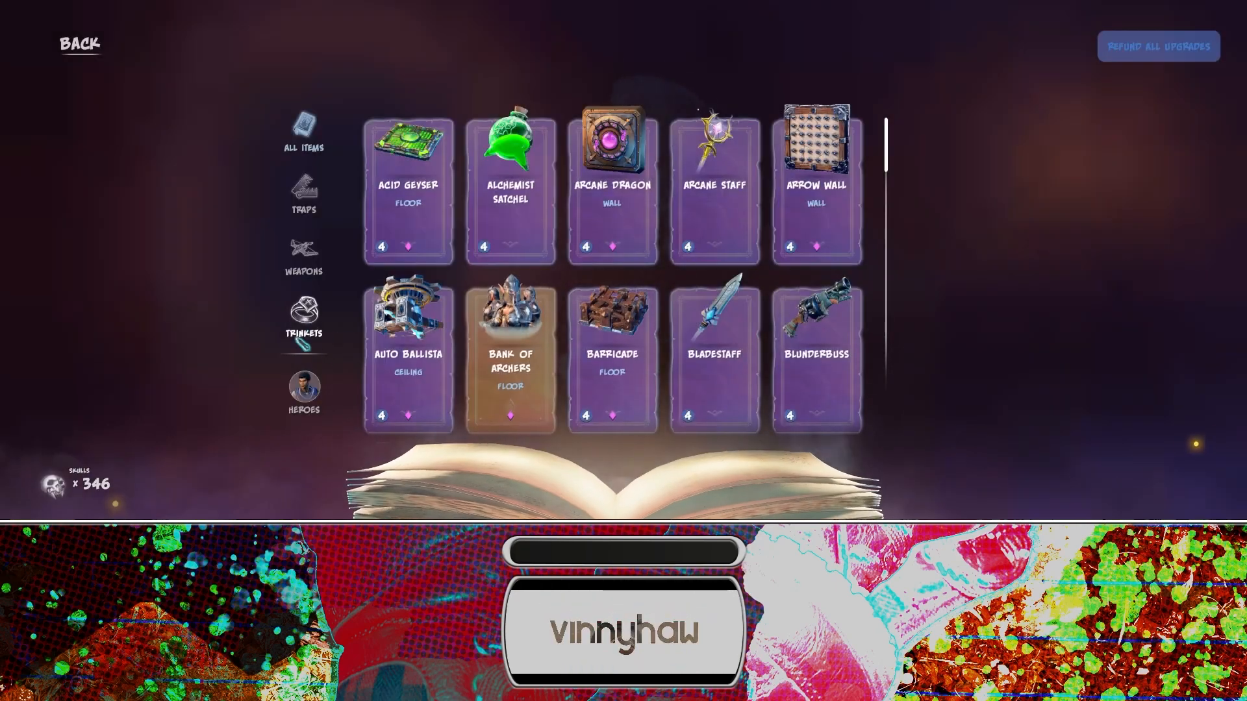
pyautogui.click(304, 257)
pyautogui.scroll(-2, 584, 279)
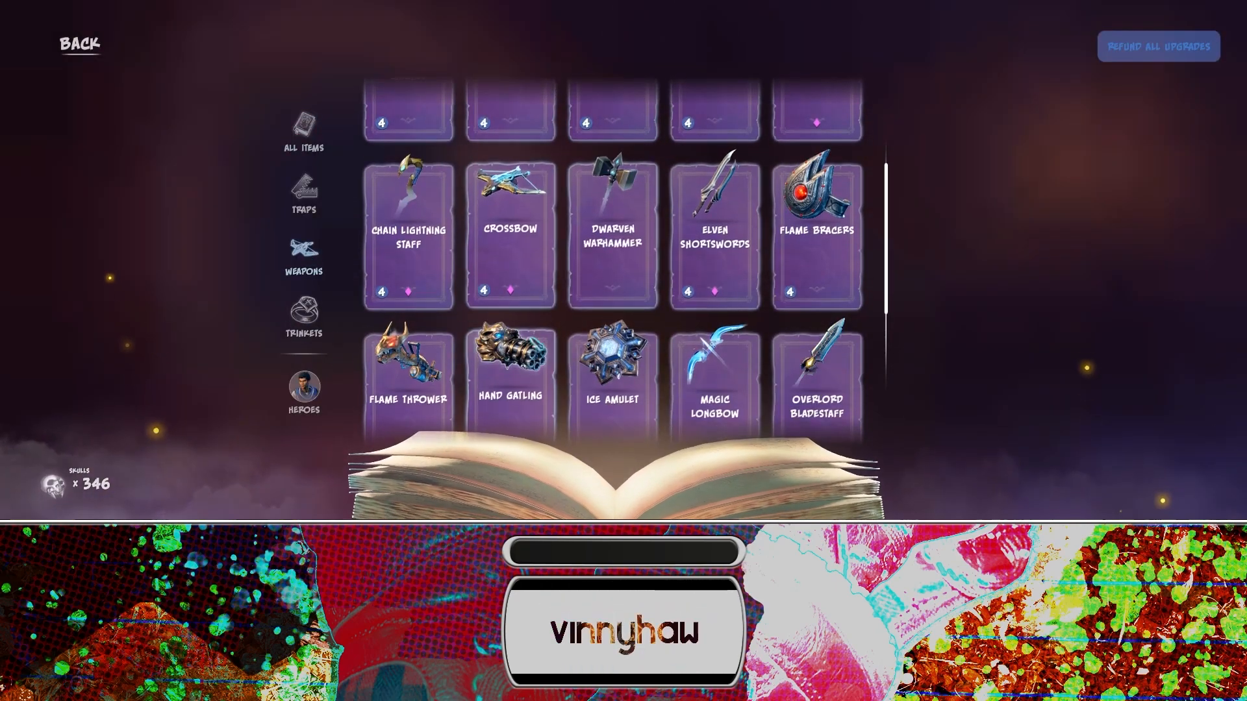
pyautogui.scroll(2, 616, 318)
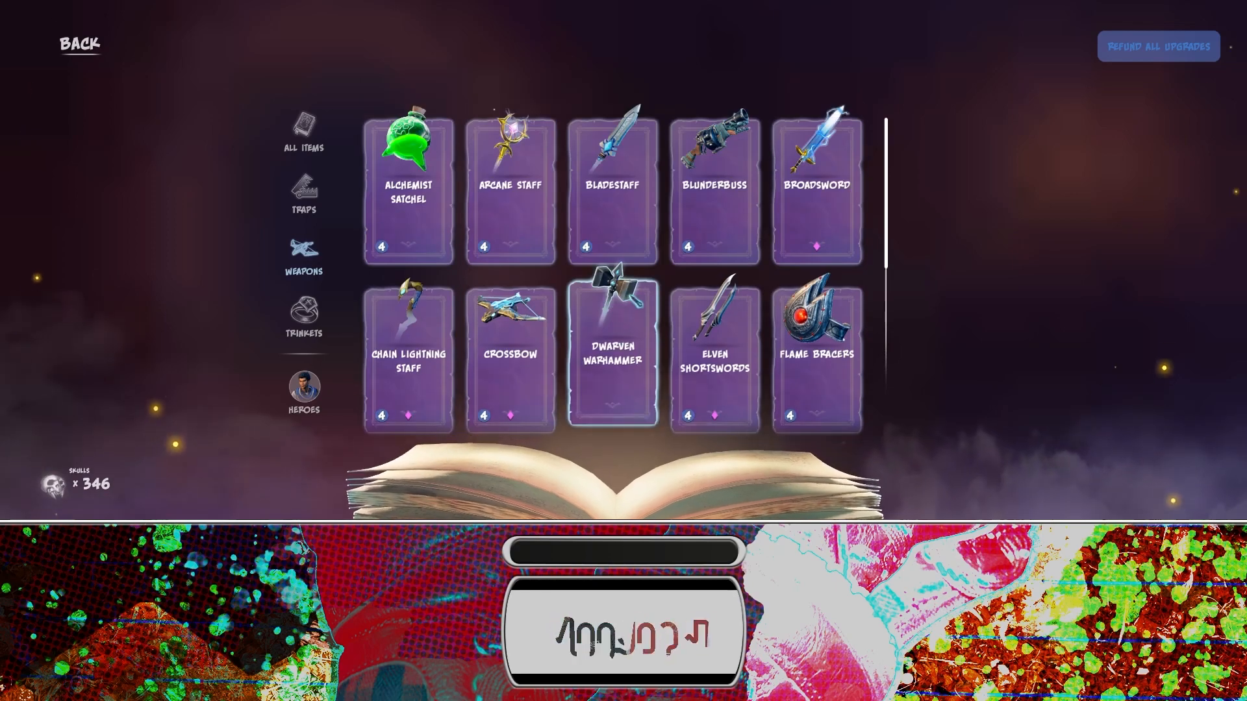
pyautogui.scroll(-1, 625, 327)
pyautogui.scroll(-2, 636, 280)
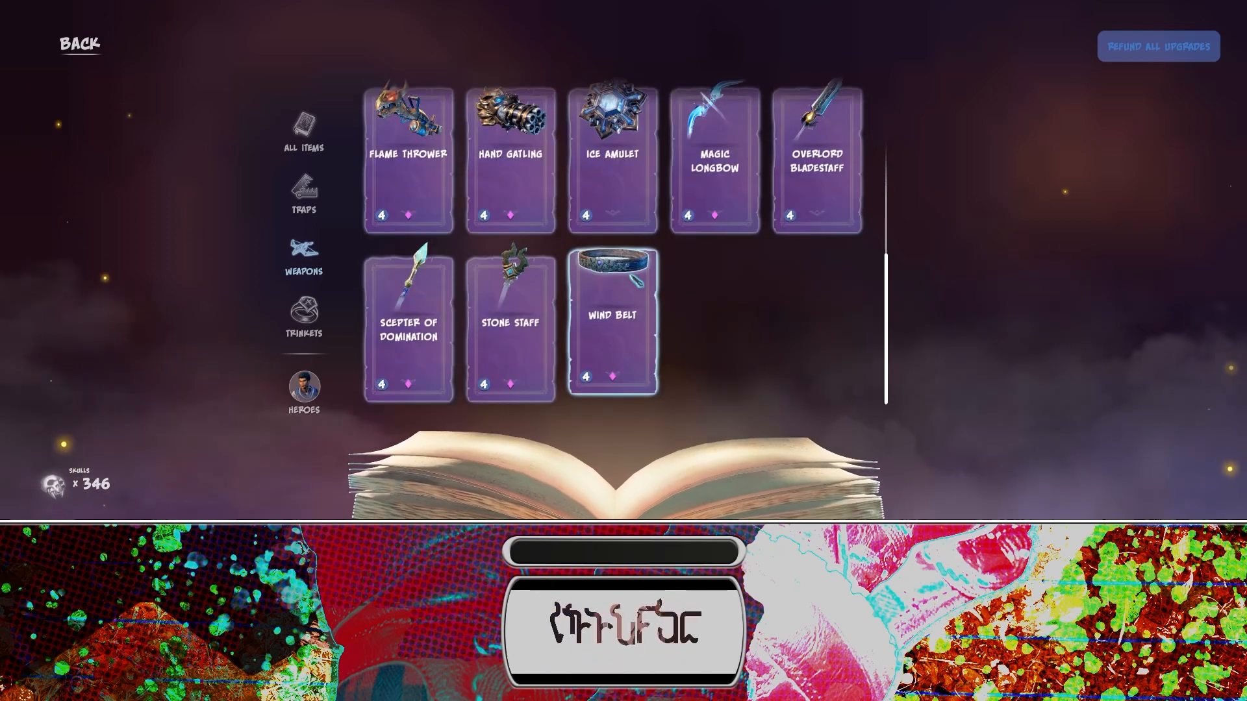
pyautogui.press('Escape')
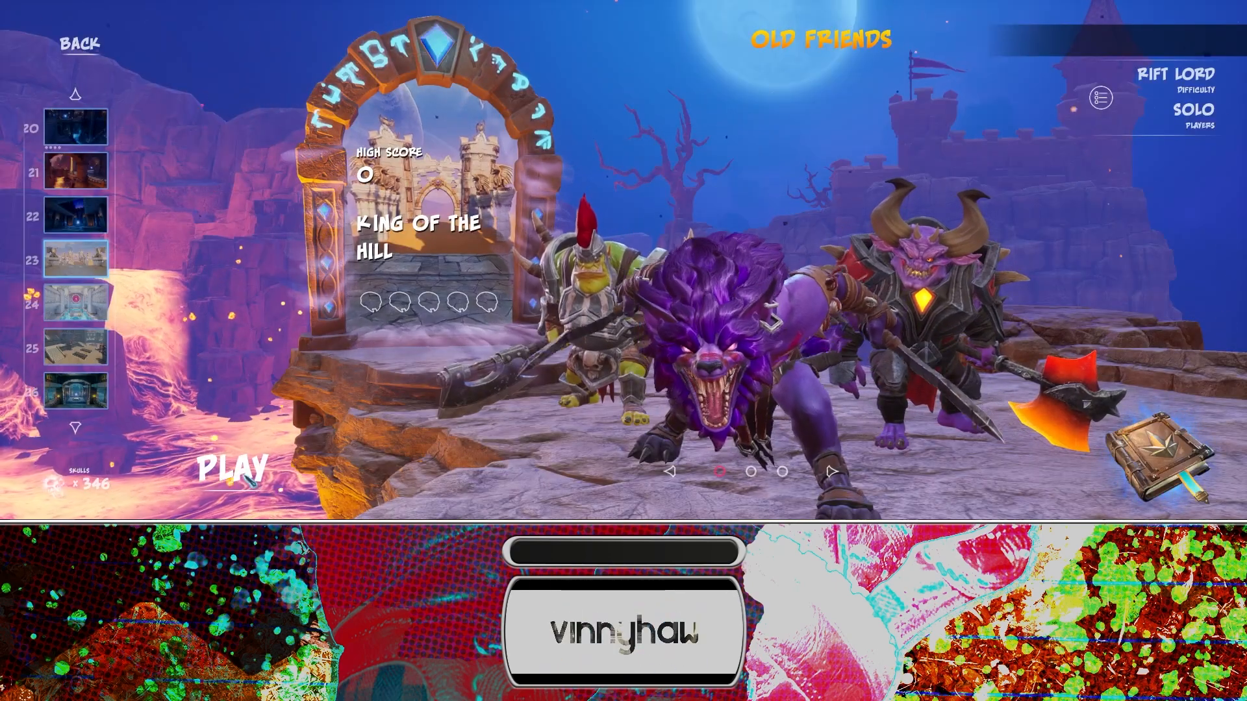
# Start the Sand Sea Castle level and continue past its loading screen into play
pyautogui.click(276, 503)
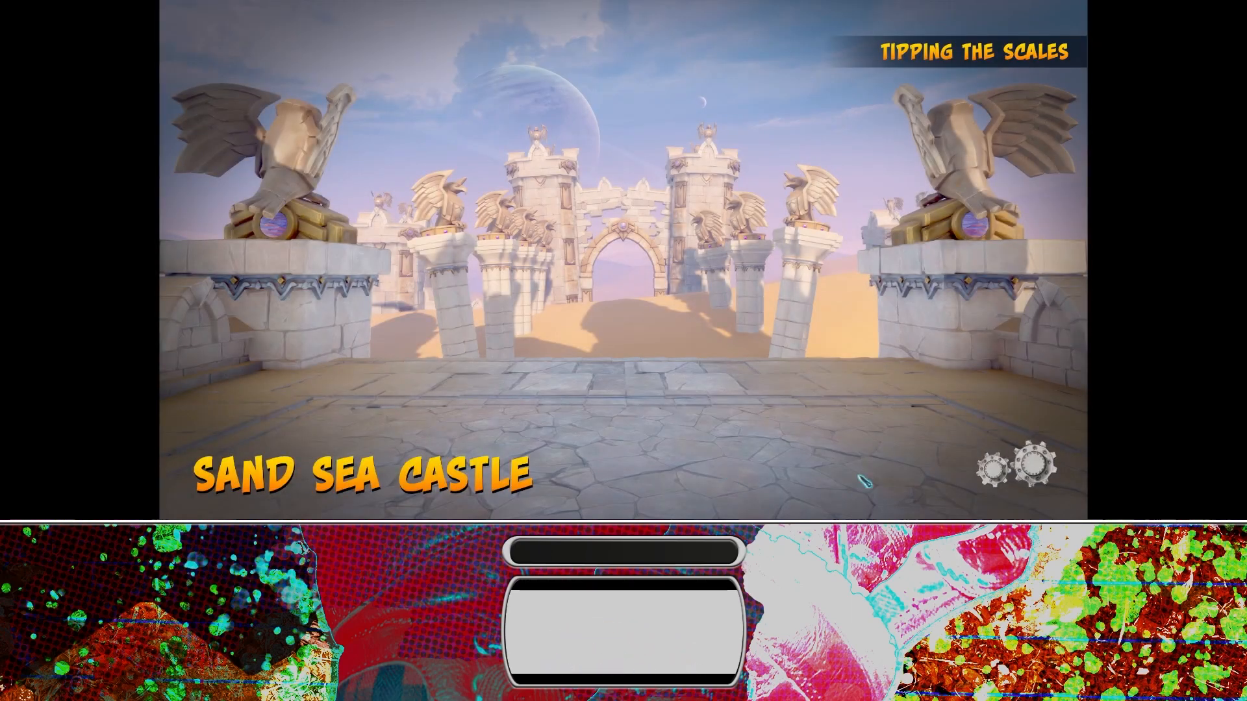
pyautogui.click(1019, 474)
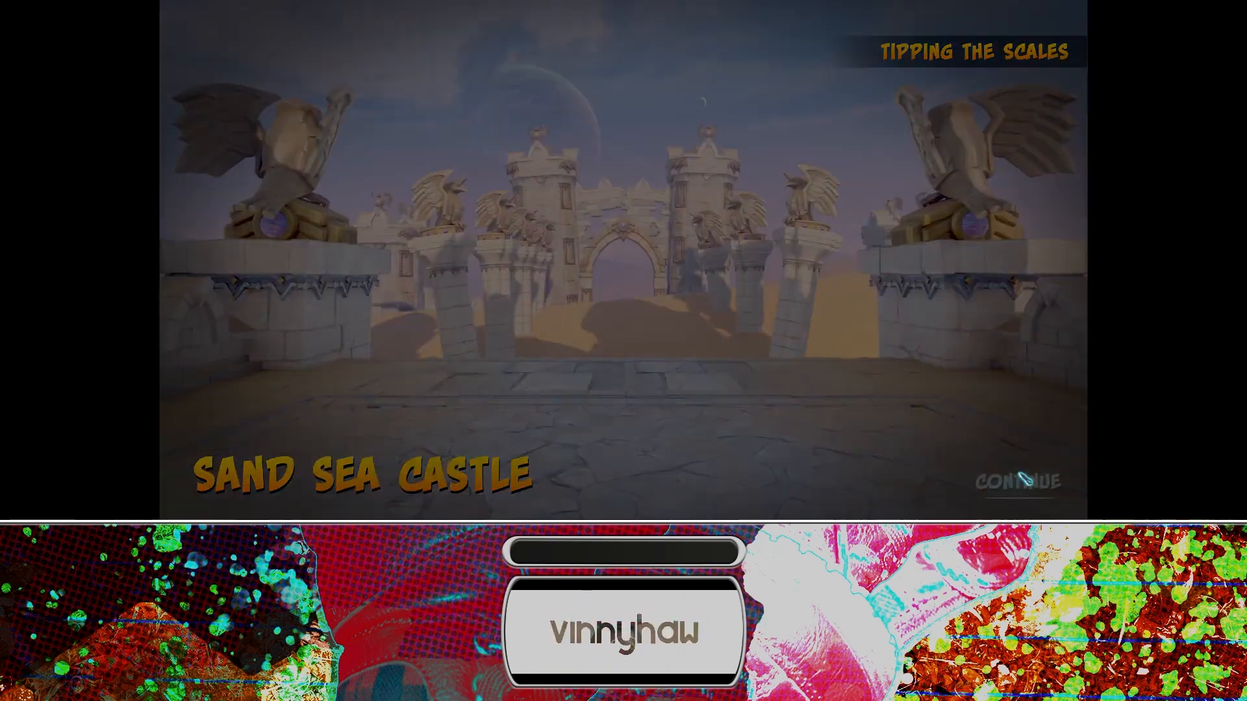
pyautogui.press('w')
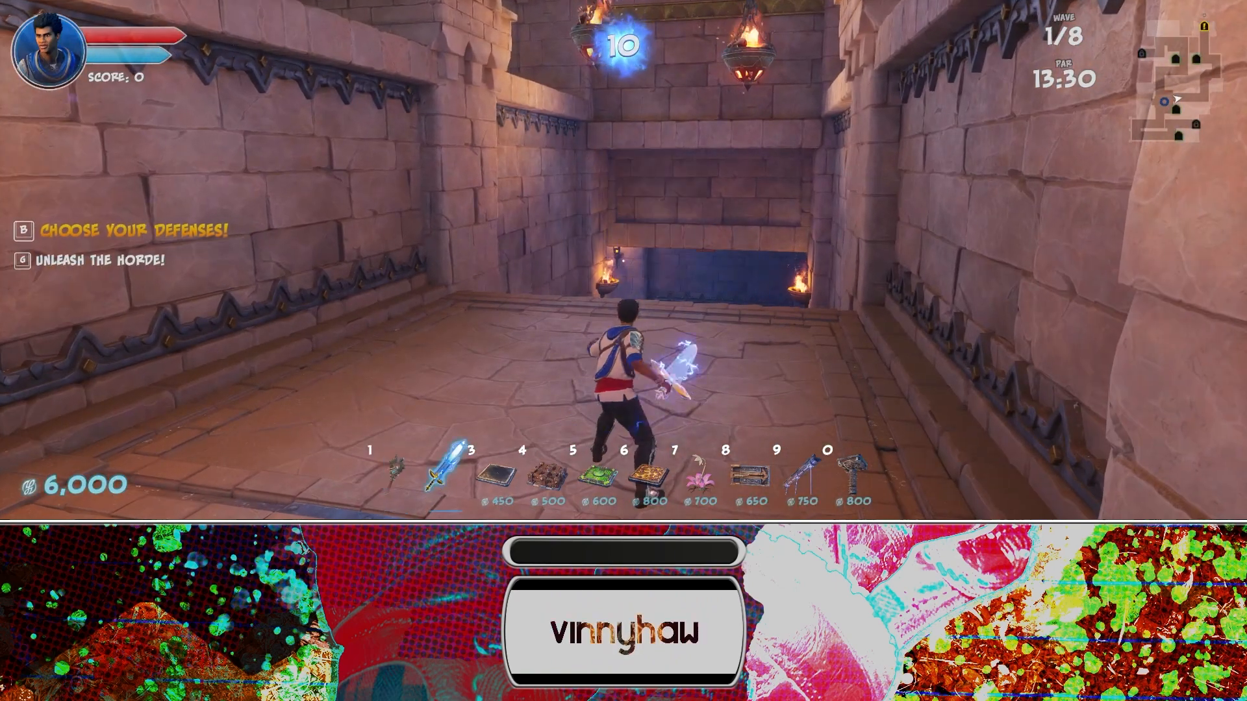
# Replace the Broadsword in loadout slot 2 with the Elven Shortswords and close the defense selection
pyautogui.press('b')
pyautogui.scroll(-3, 532, 306)
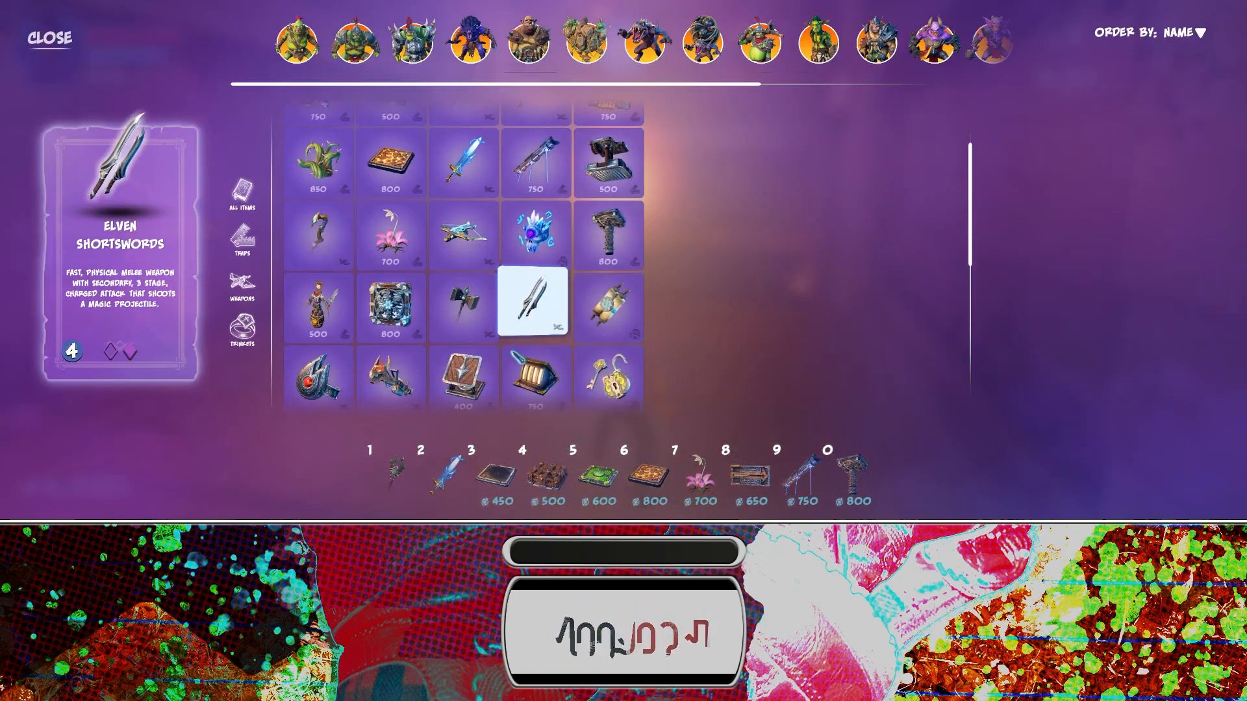
pyautogui.scroll(-3, 302, 324)
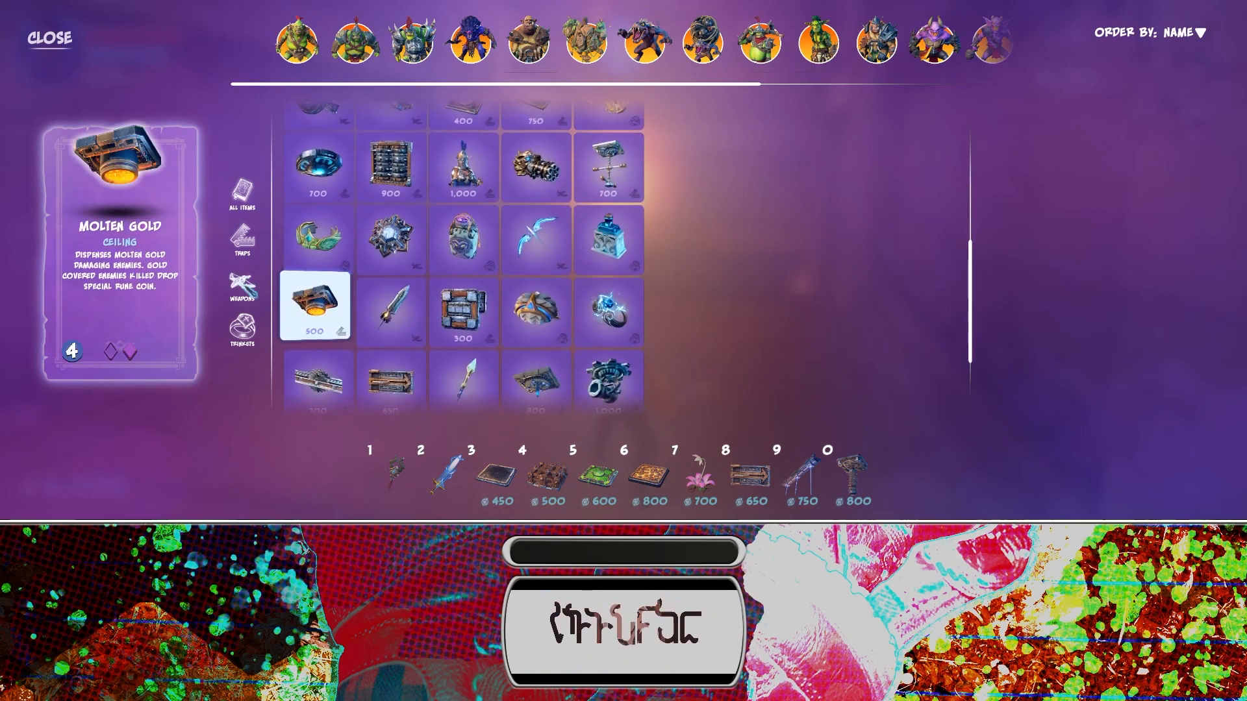
pyautogui.click(242, 286)
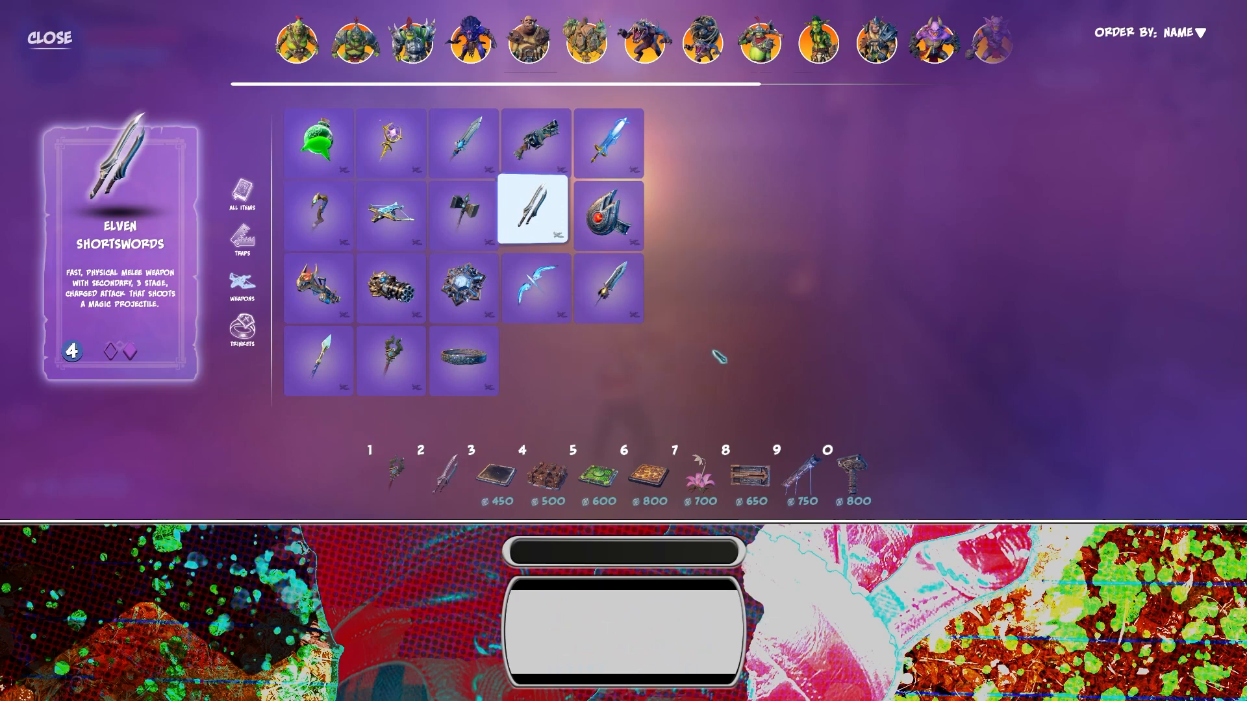
pyautogui.press('b')
# Run, jump and attack around the level with the Elven Shortswords to examine the modded weapon model in motion
pyautogui.press('w')
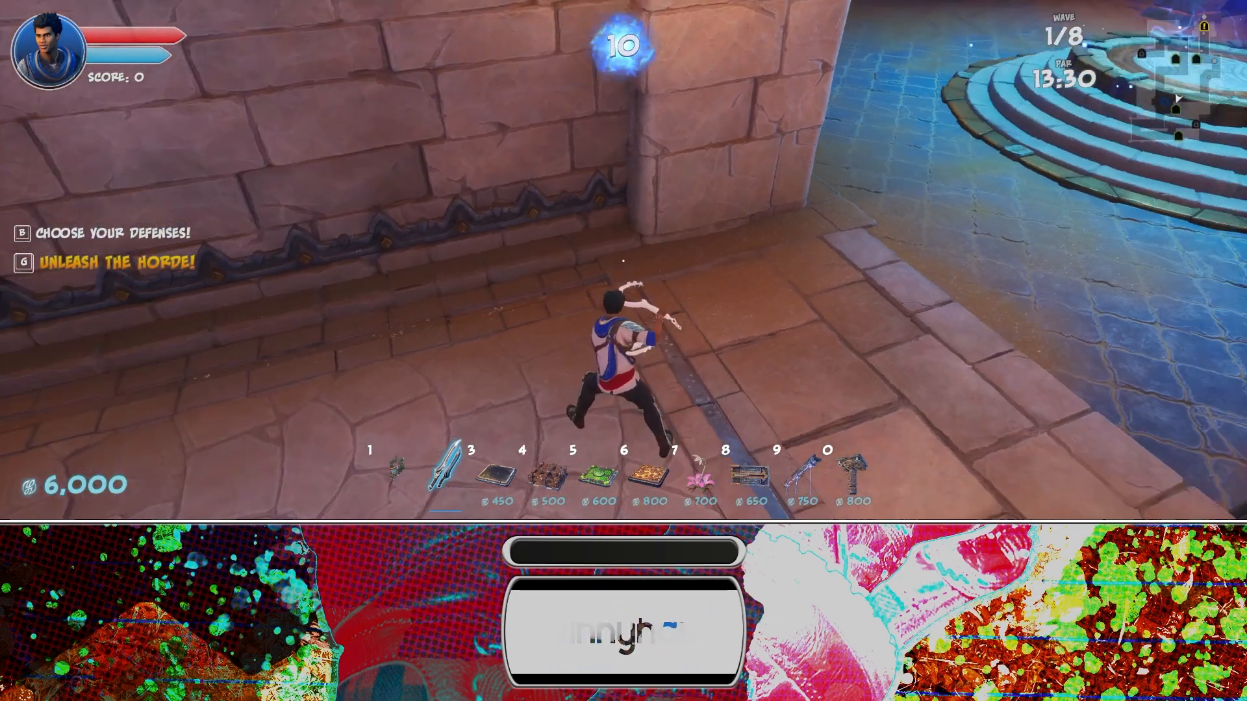
pyautogui.click(623, 261)
pyautogui.press('w')
pyautogui.rightClick(623, 261)
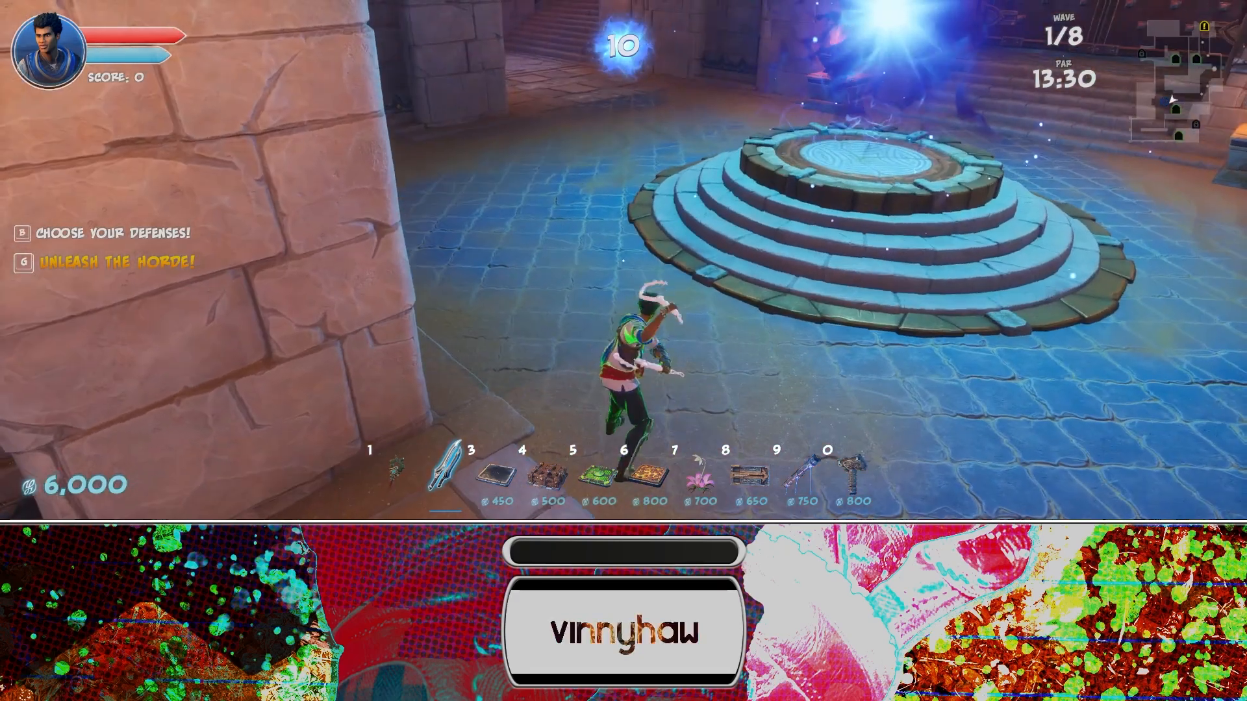
pyautogui.press('w')
pyautogui.press('space')
pyautogui.press('space')
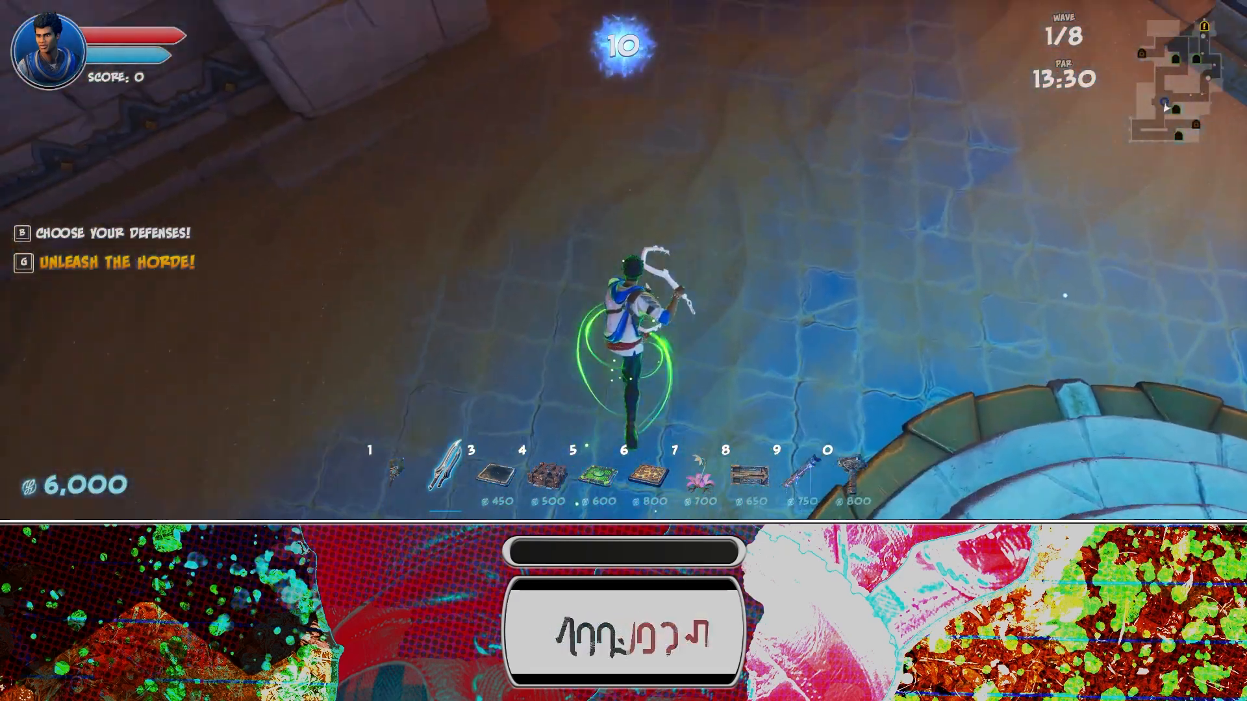
pyautogui.click(623, 261)
pyautogui.click(623, 261)
pyautogui.press('w')
pyautogui.press('space')
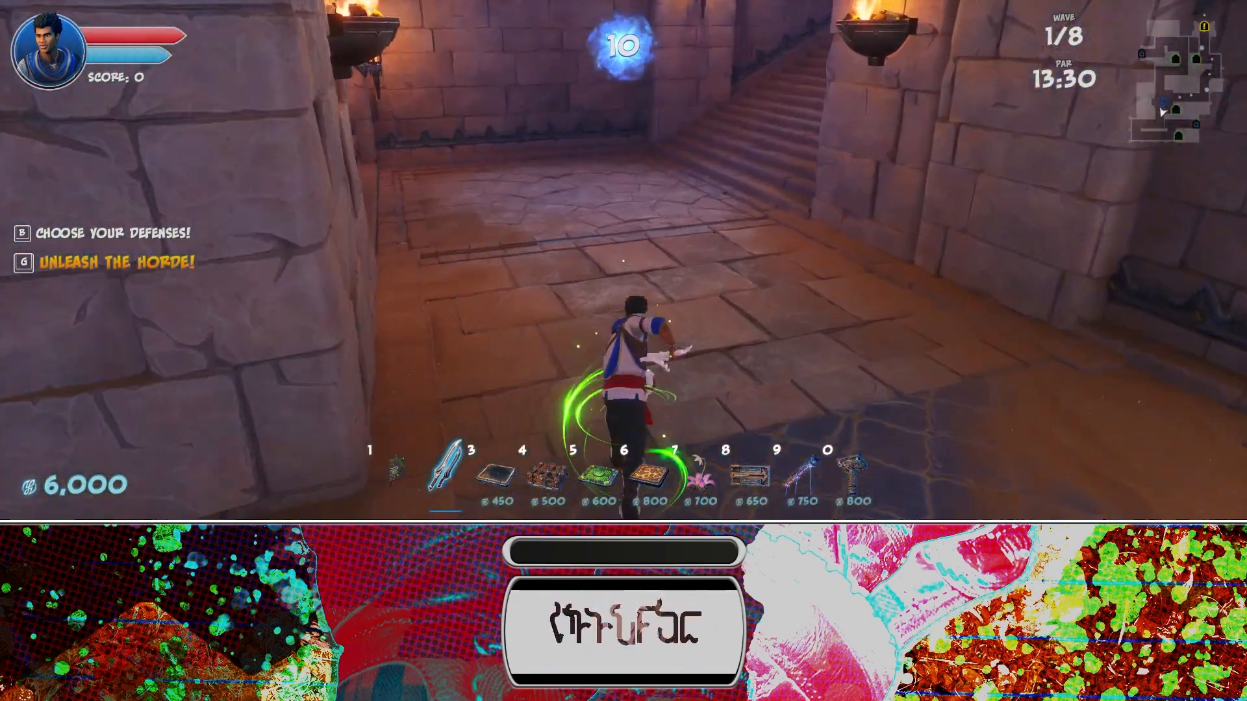
pyautogui.press('w')
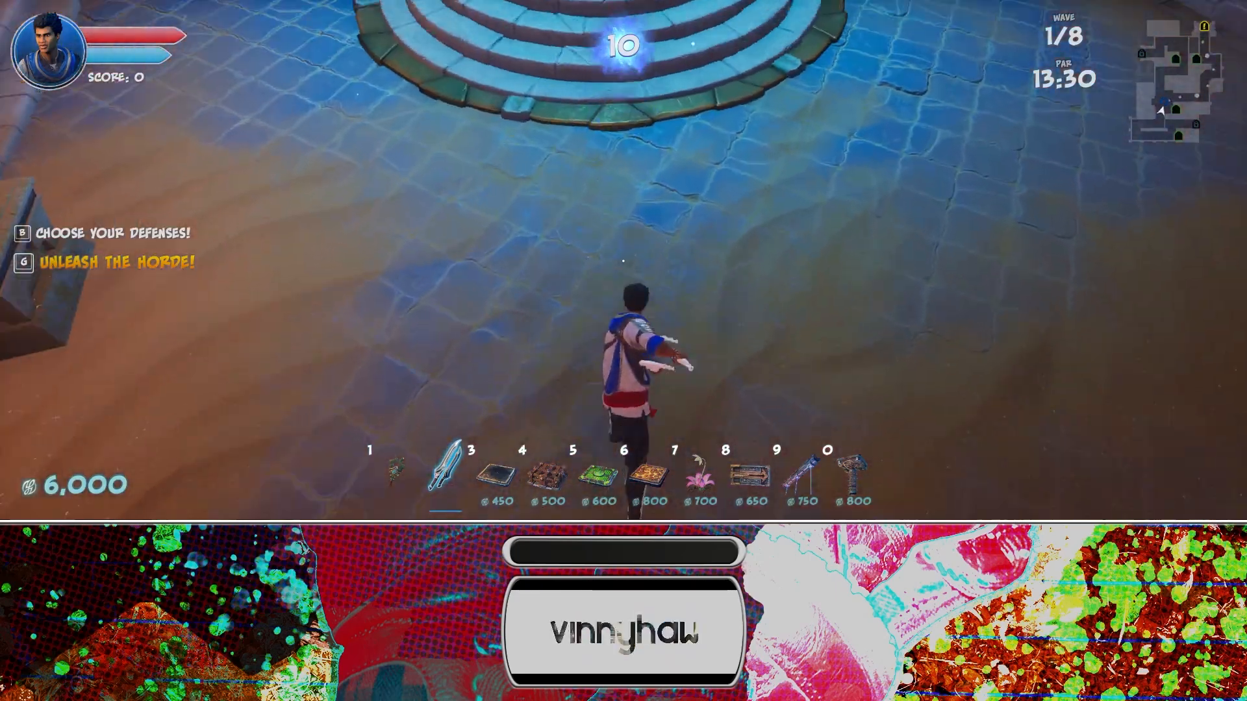
pyautogui.press('space')
pyautogui.press('w')
pyautogui.press('space')
pyautogui.click(624, 261)
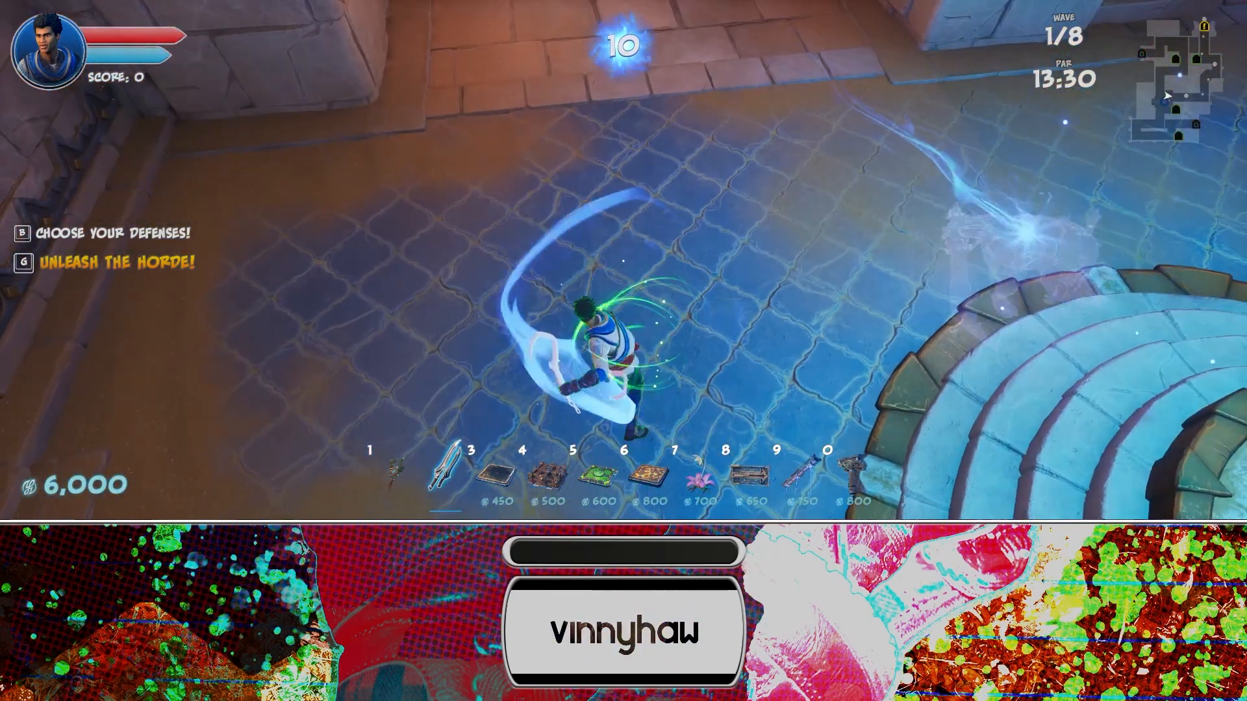
pyautogui.press('space')
pyautogui.press('w')
pyautogui.press('space')
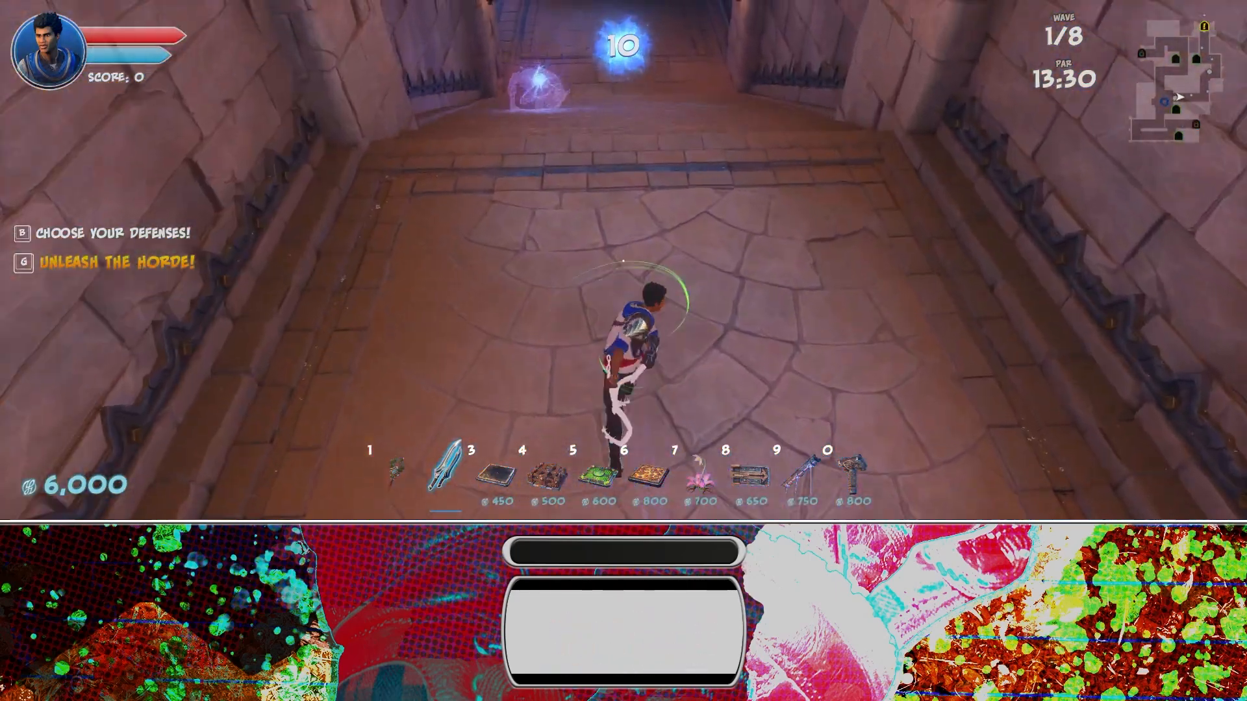
# Move forward and attack once more with the Elven Shortswords in the level
pyautogui.press('w')
pyautogui.click(623, 261)
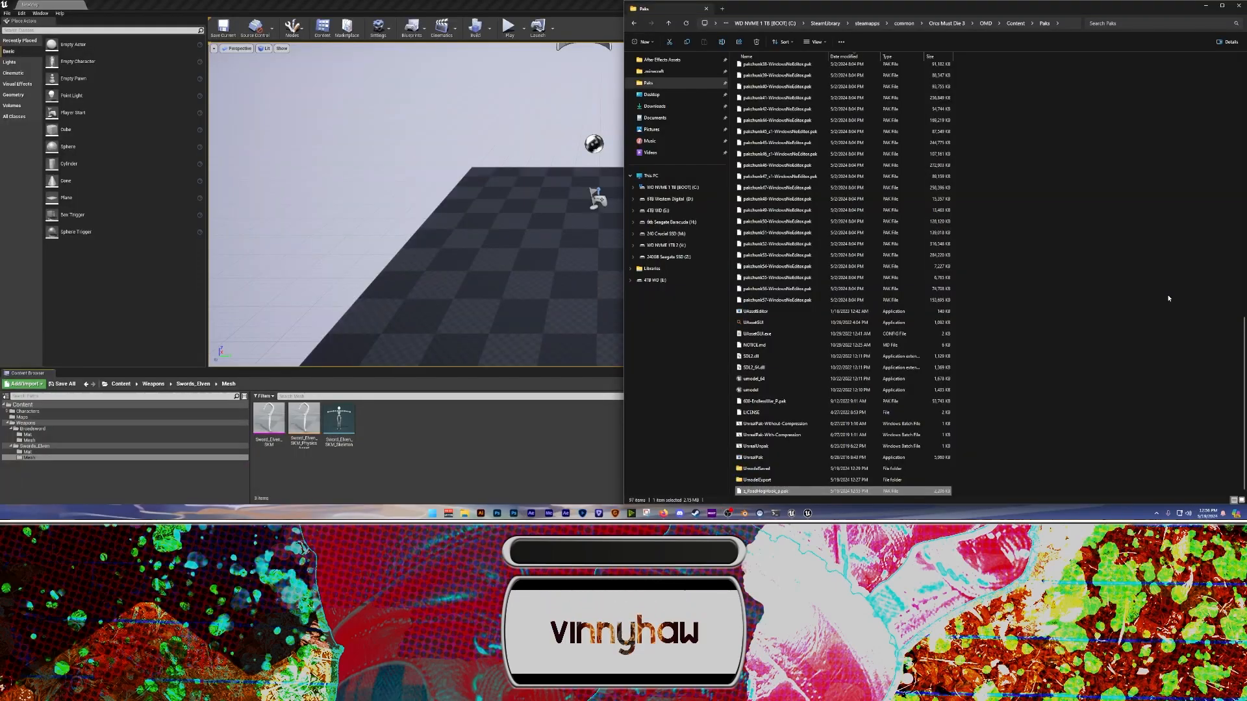
# Switch to Unreal Editor and open the Swords_Elven skeletal mesh to check its assigned material, closing it after inspection
pyautogui.click(406, 445)
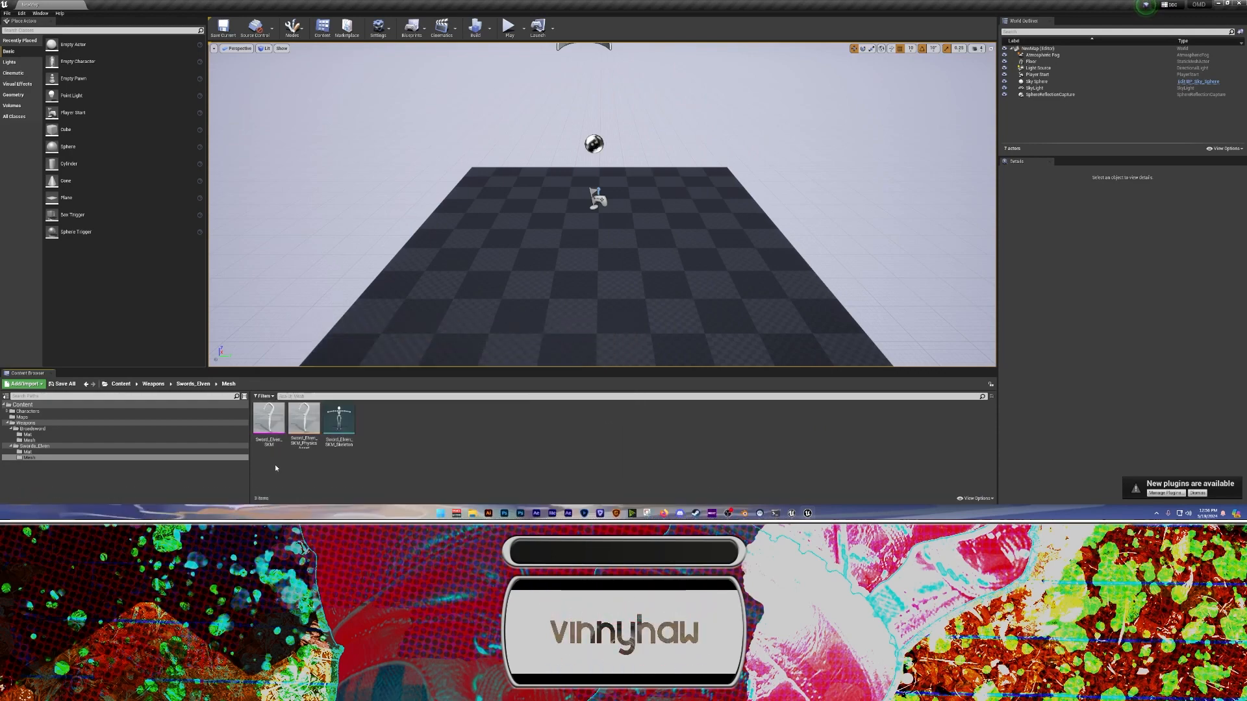
pyautogui.doubleClick(269, 417)
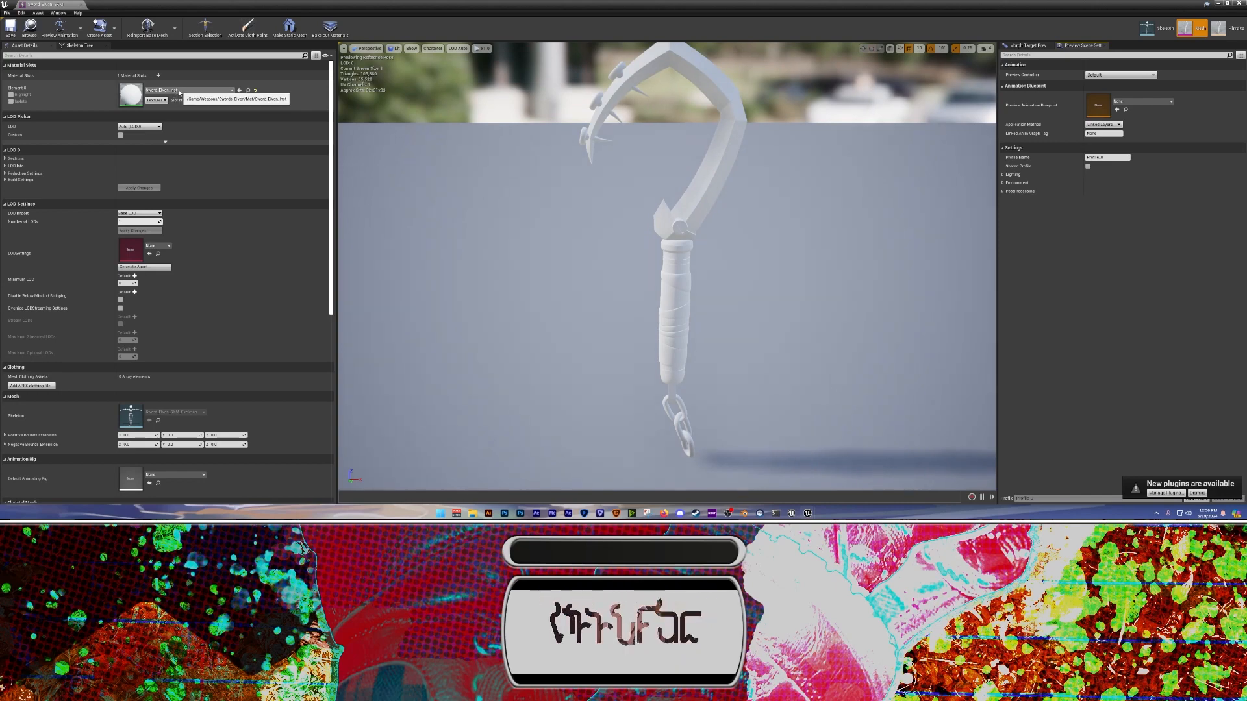
pyautogui.click(80, 5)
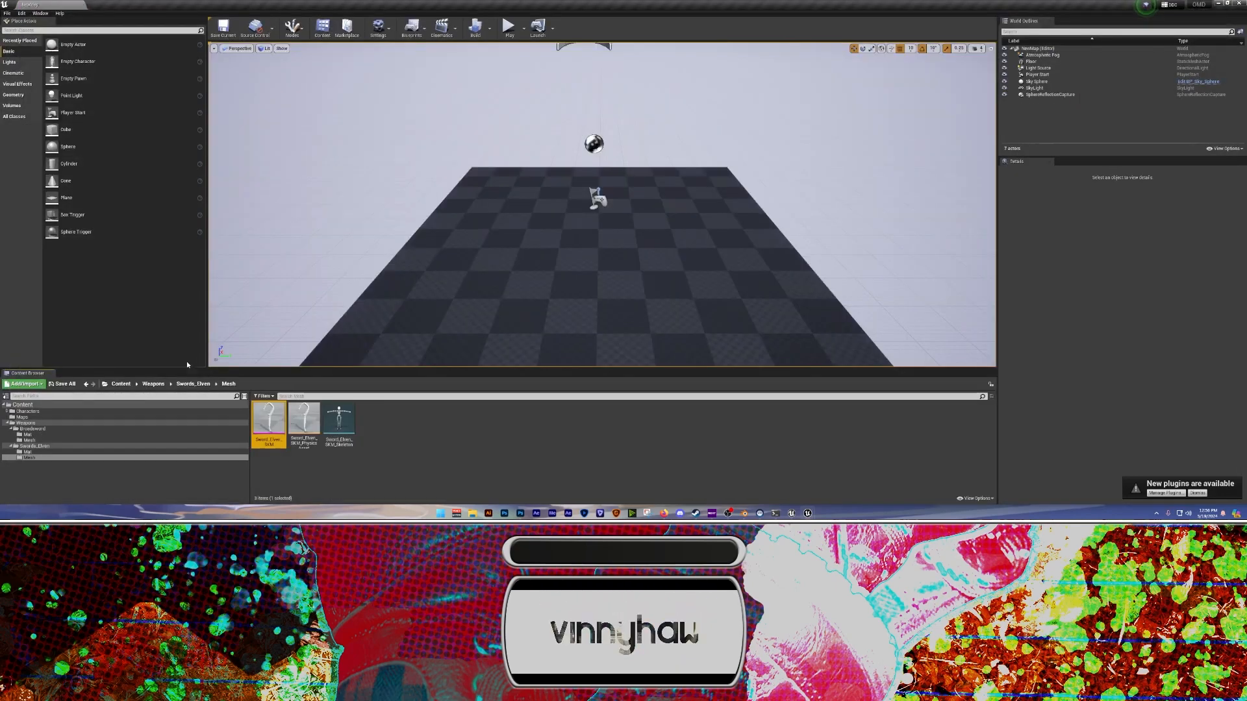
# Open the Sword_Elven_Mat material, move its main material node clear of the Param node, and select Param
pyautogui.click(27, 452)
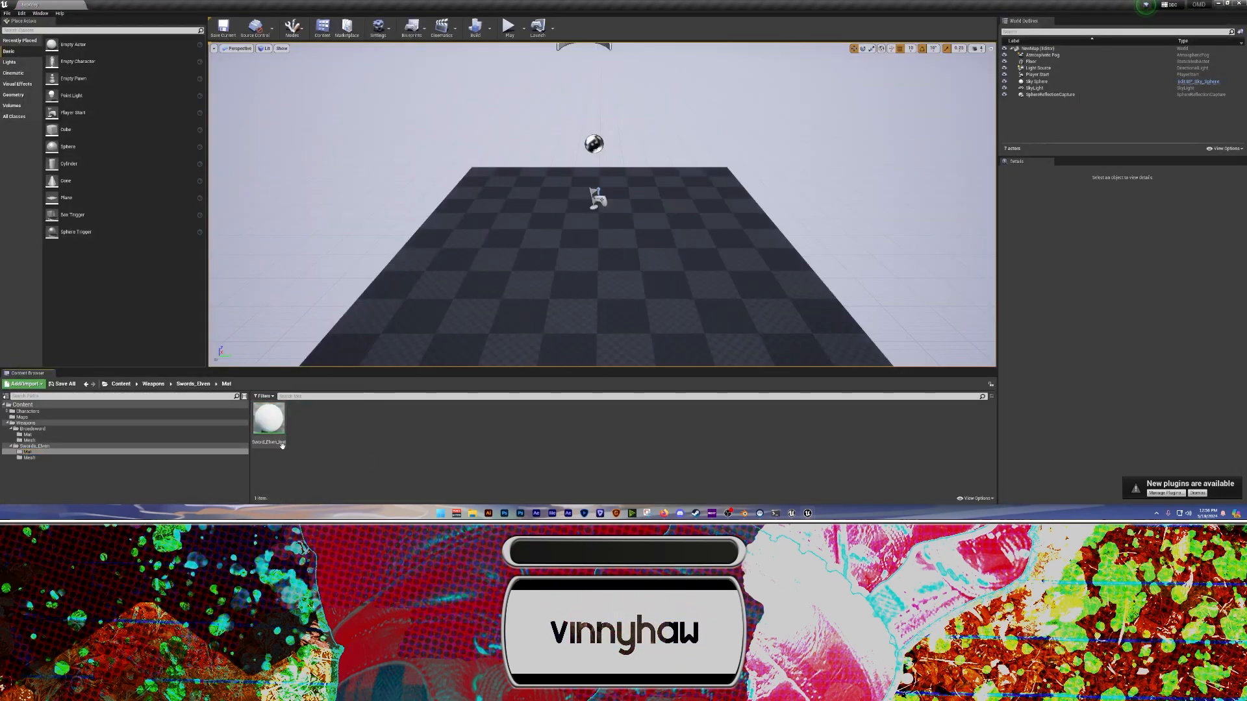
pyautogui.doubleClick(268, 419)
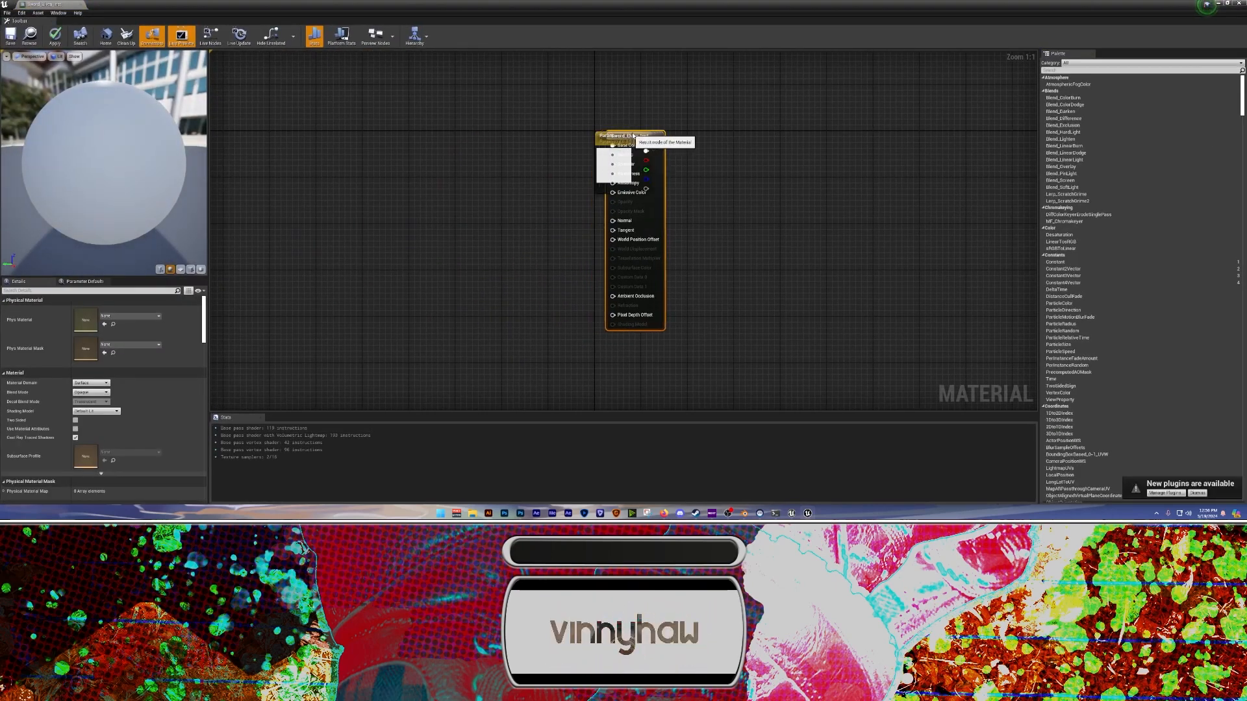
pyautogui.moveTo(629, 136); pyautogui.dragTo(716, 142)
pyautogui.click(617, 166)
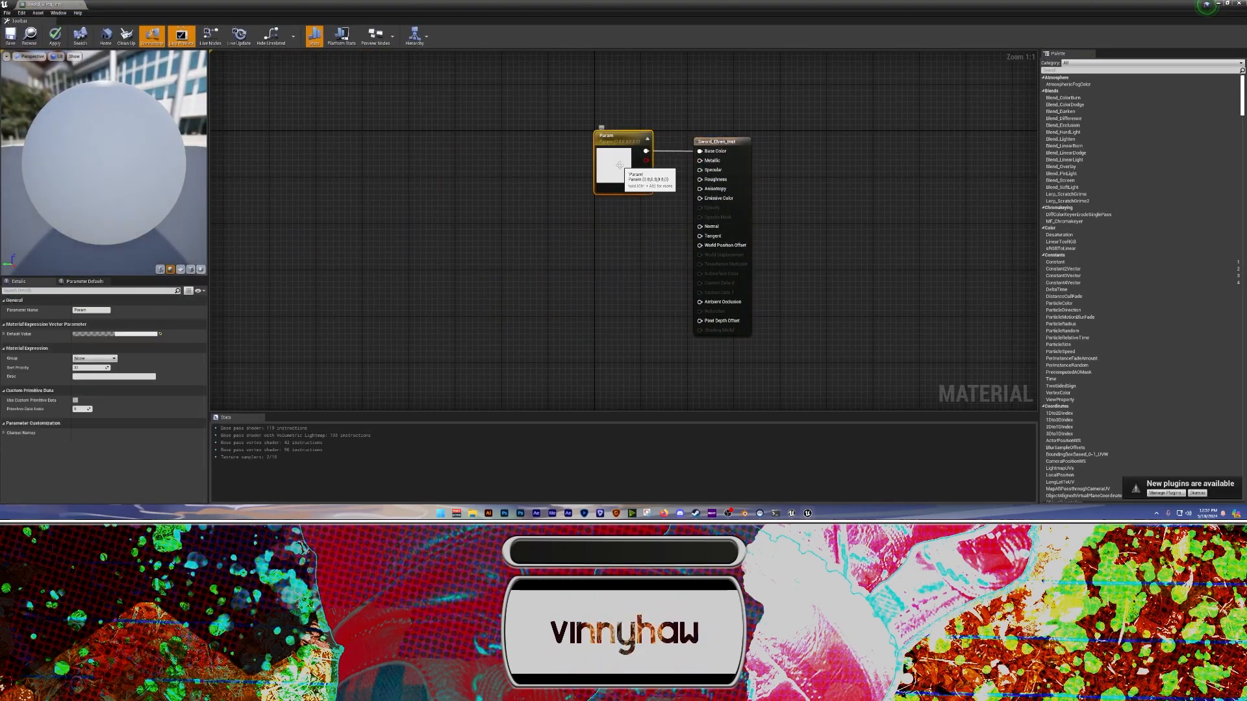
# Set the Param node's default color to red, save the material, and close the material editor
pyautogui.click(135, 335)
pyautogui.click(212, 373)
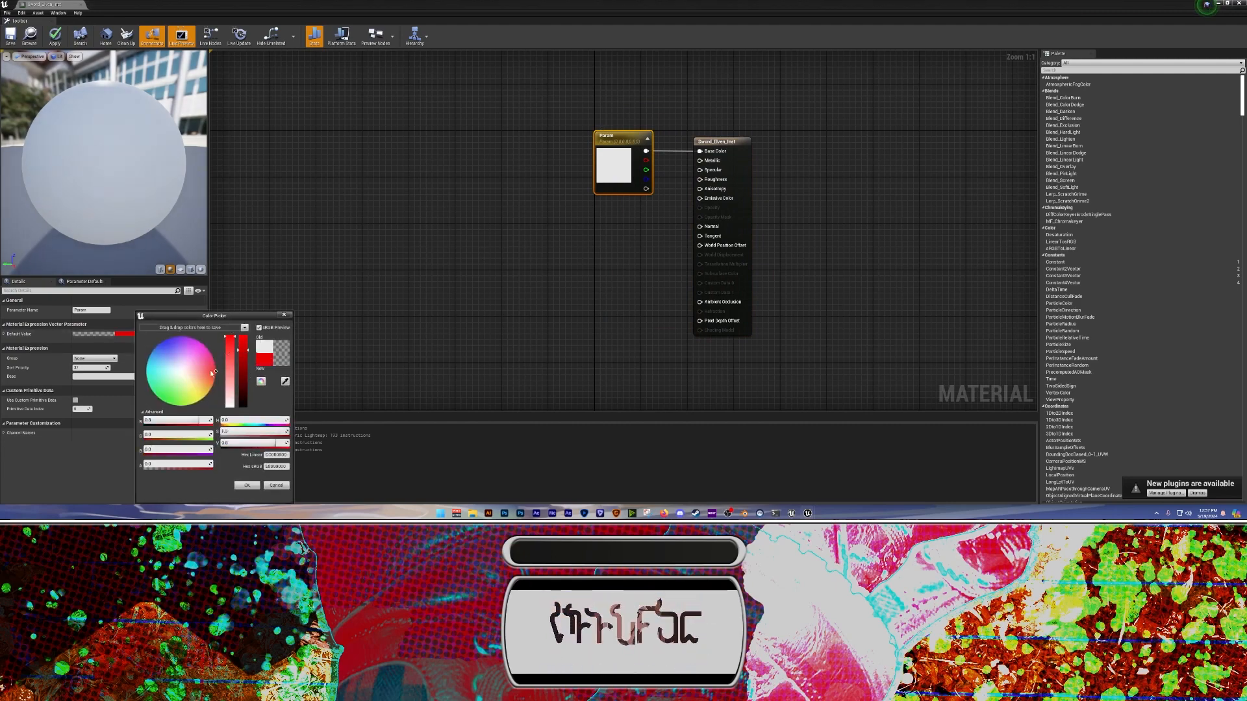
pyautogui.click(247, 485)
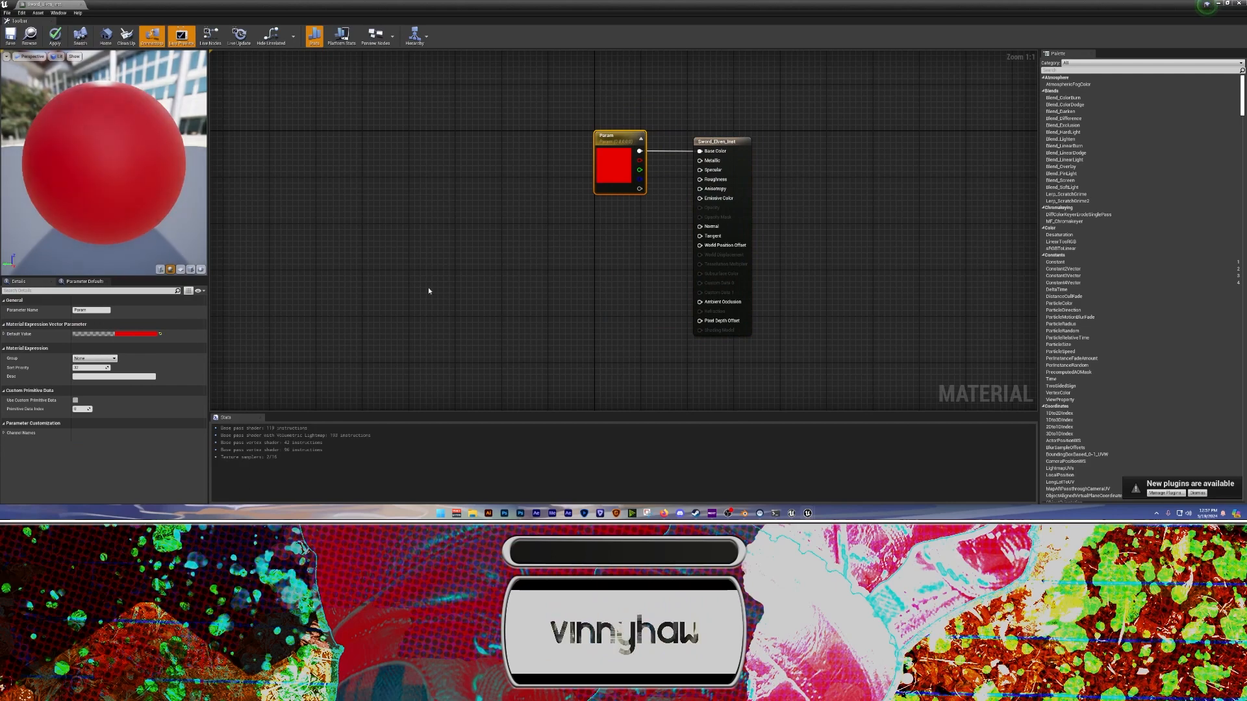
pyautogui.click(7, 39)
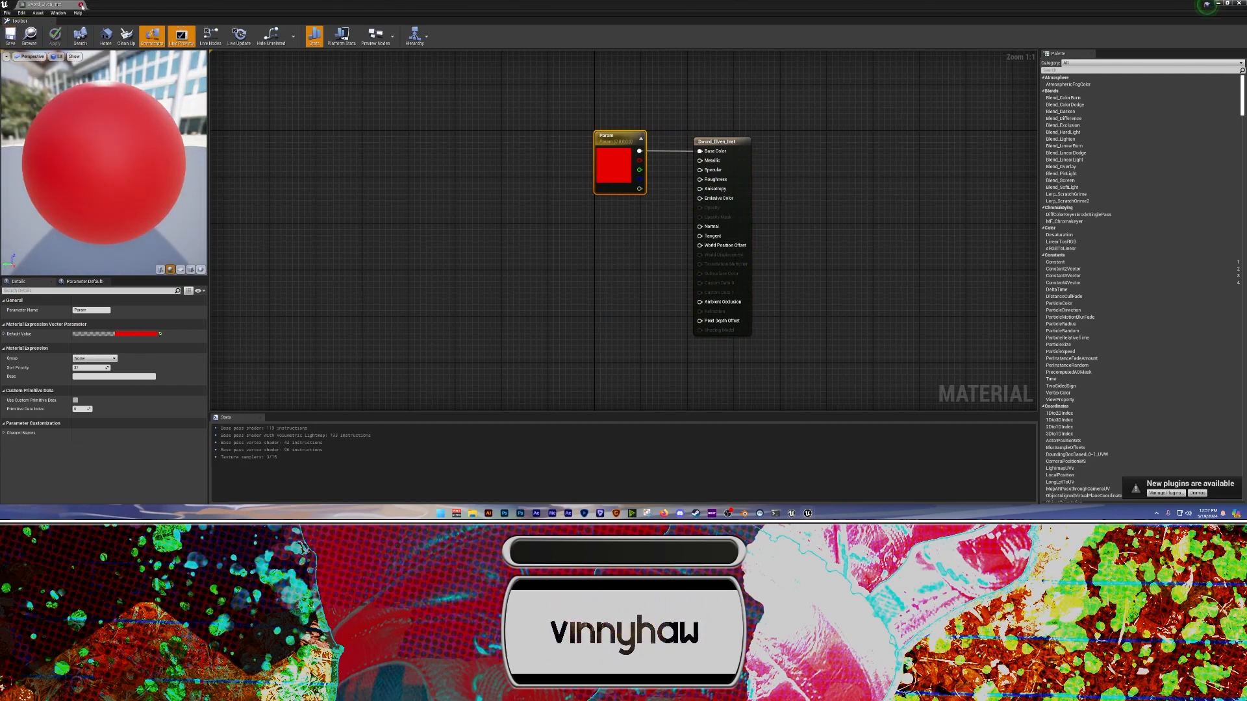
pyautogui.click(82, 4)
# Open the Swords_Elven skeletal mesh from the Mesh folder to examine the recolored material on the hook
pyautogui.click(29, 457)
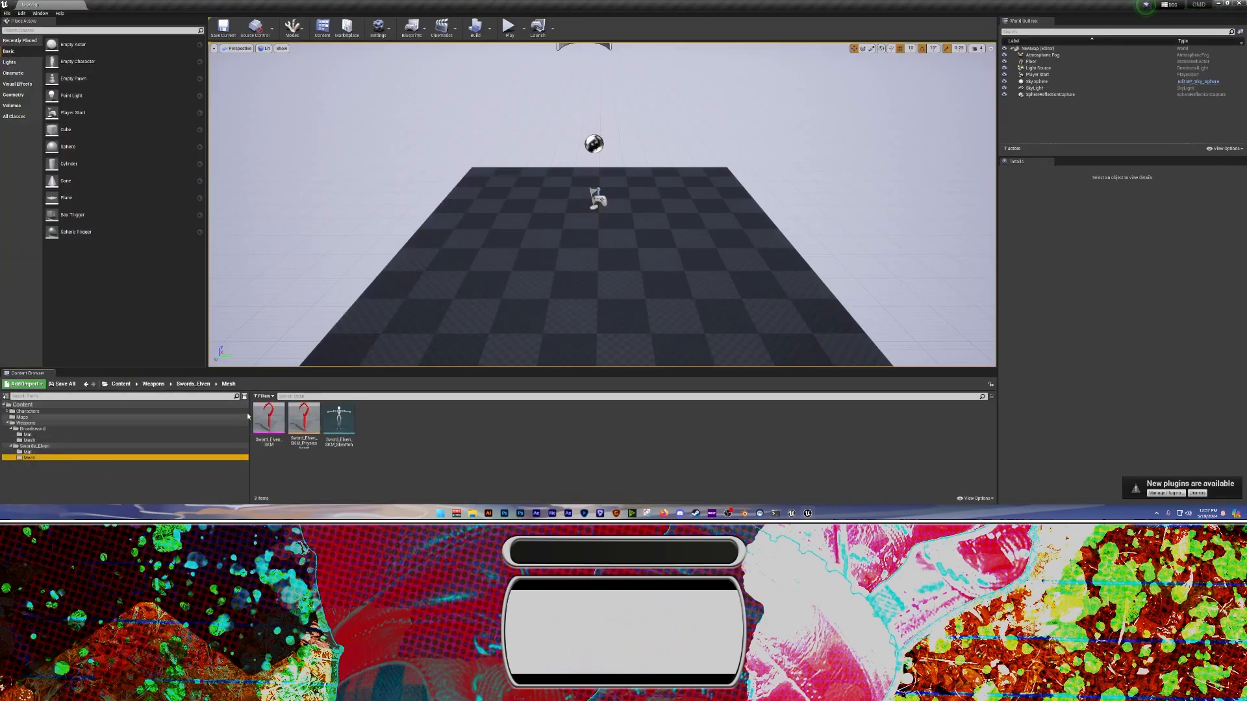
pyautogui.doubleClick(269, 422)
pyautogui.moveTo(552, 308); pyautogui.dragTo(497, 260, button='right')
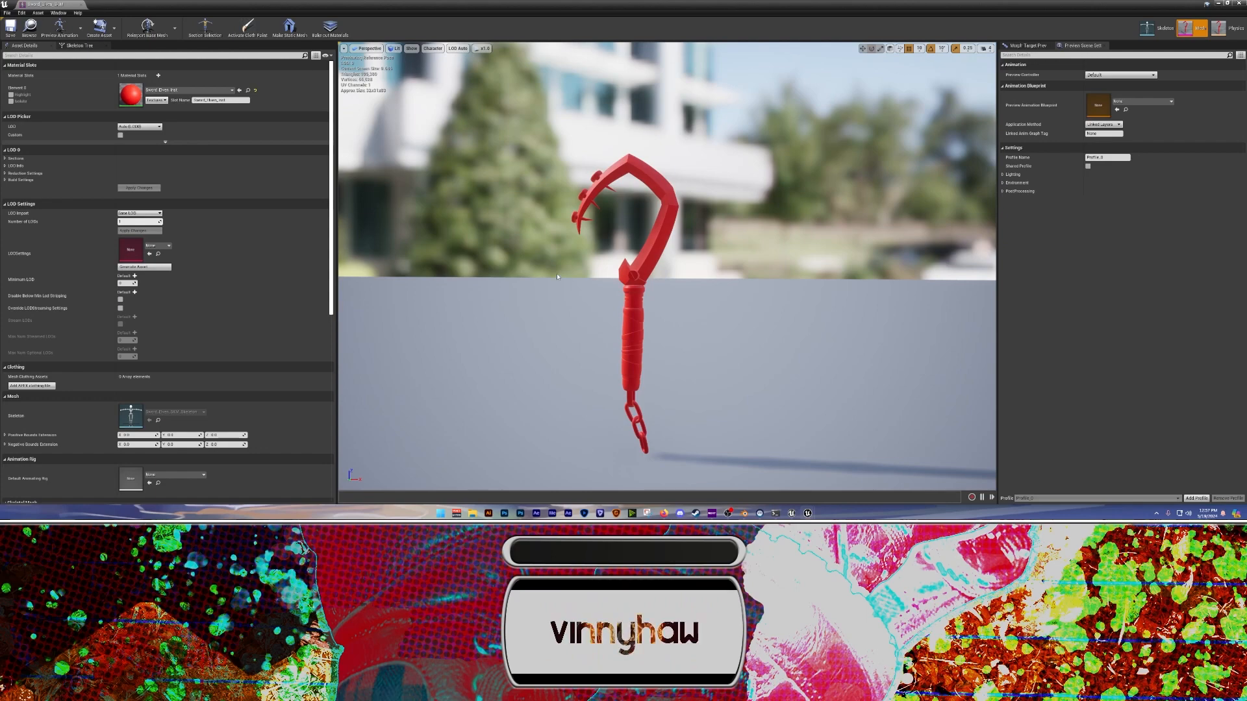
# Switch to File Explorer and delete z_RoadHogHook_p.pak from the game's Paks folder
pyautogui.moveTo(472, 513)
pyautogui.click(458, 475)
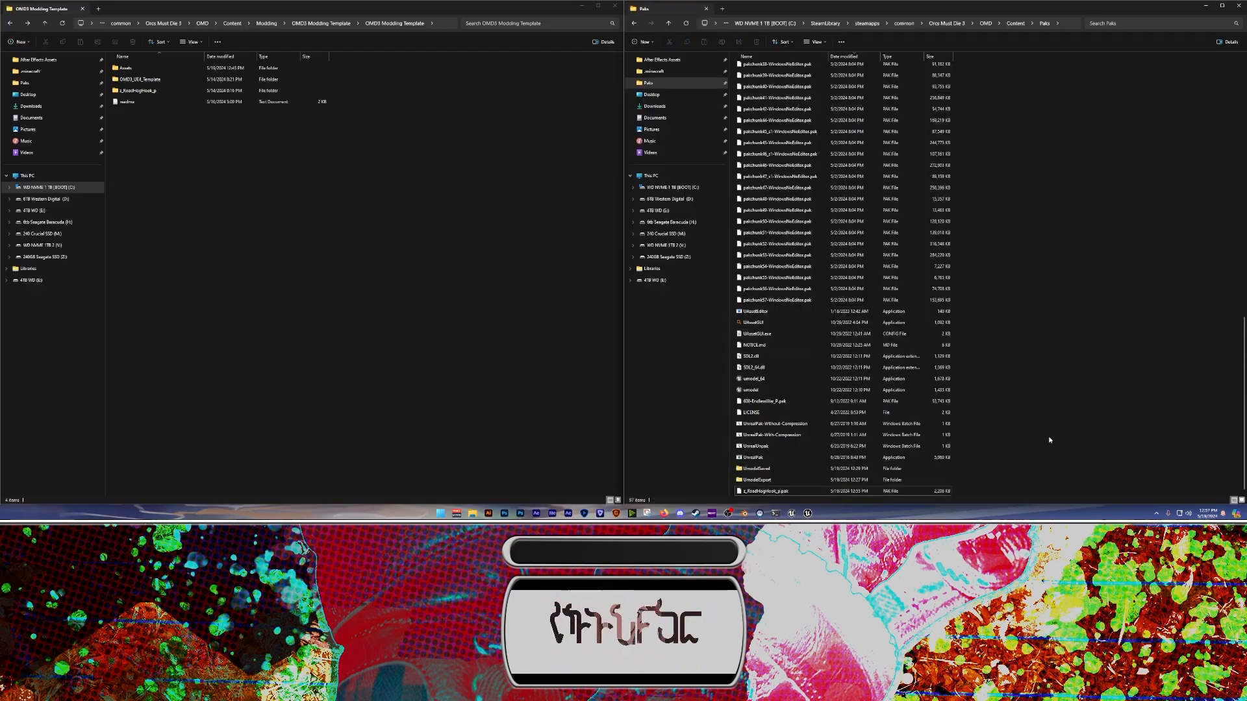
pyautogui.click(773, 491)
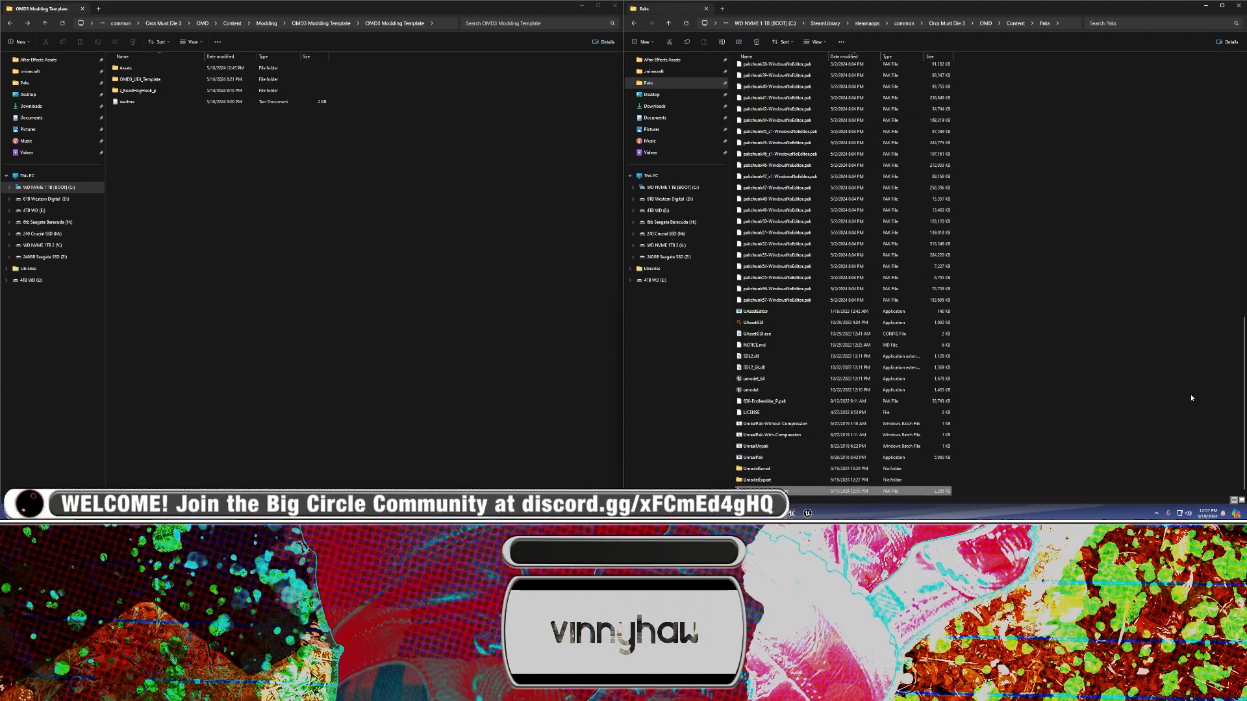
pyautogui.press('Delete')
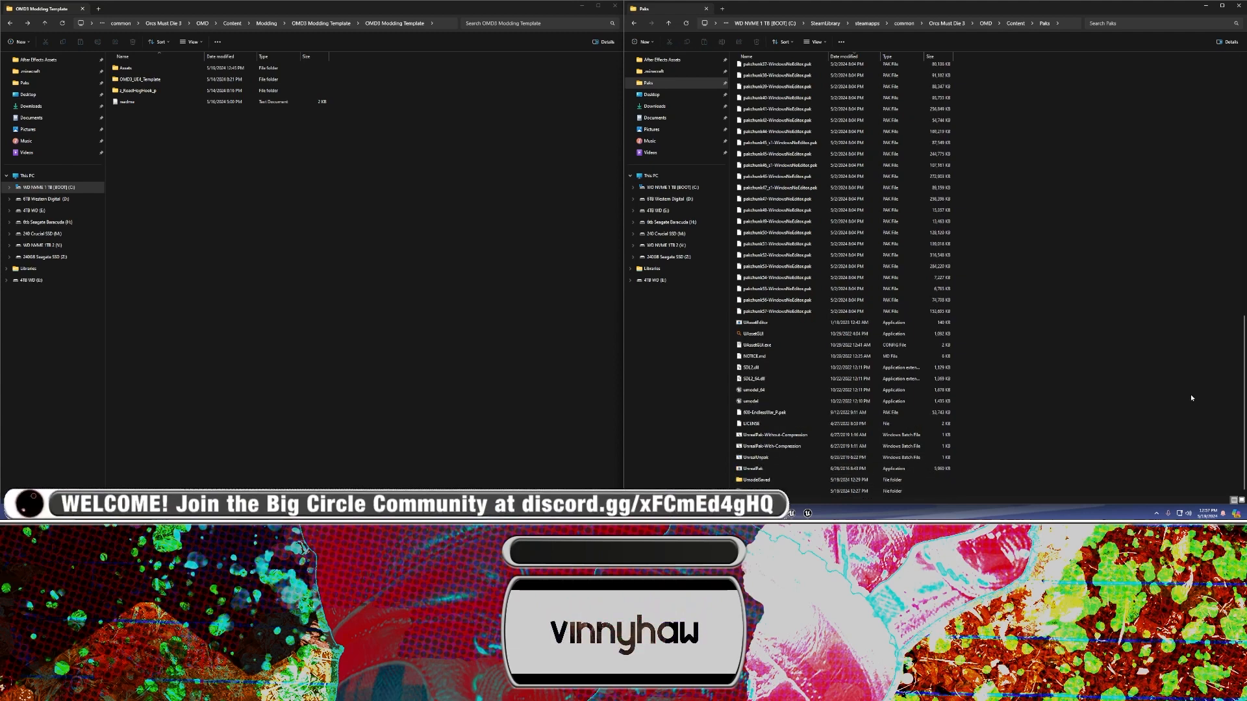
# Paste the Default_Base_Color and Default_Normal textures into the Assets folder of OMD3 Modding Template
pyautogui.click(357, 268)
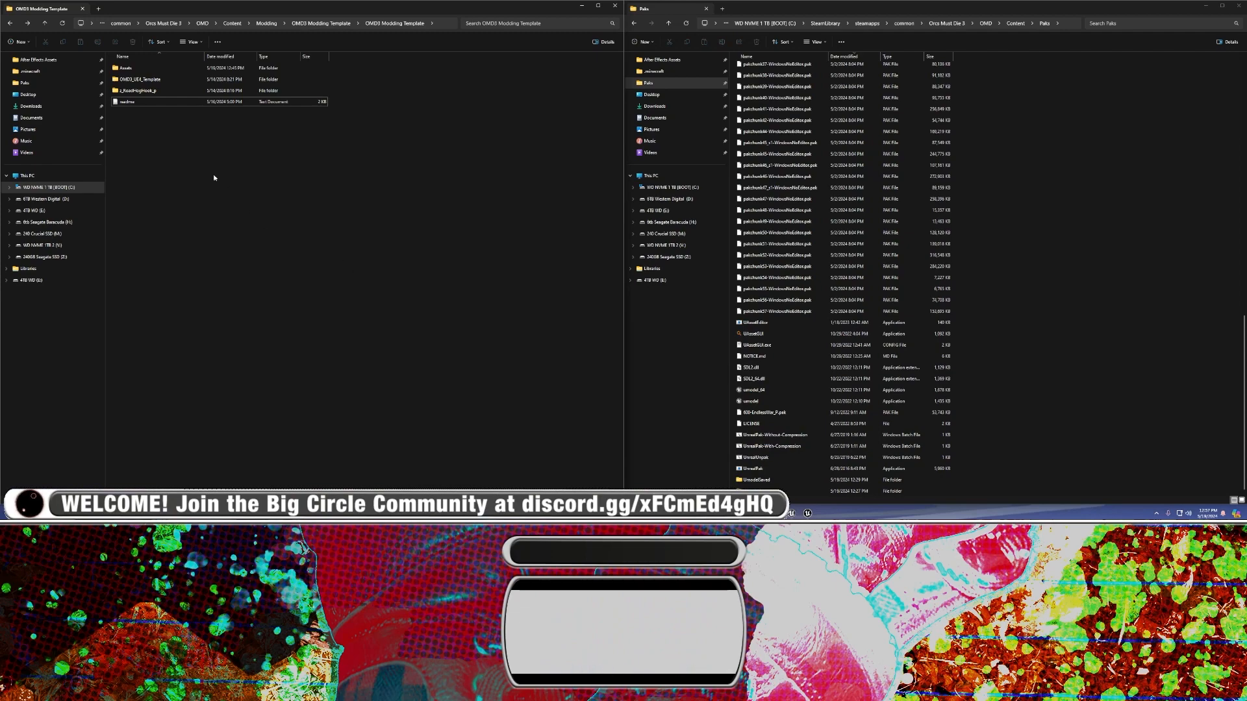
pyautogui.click(160, 104)
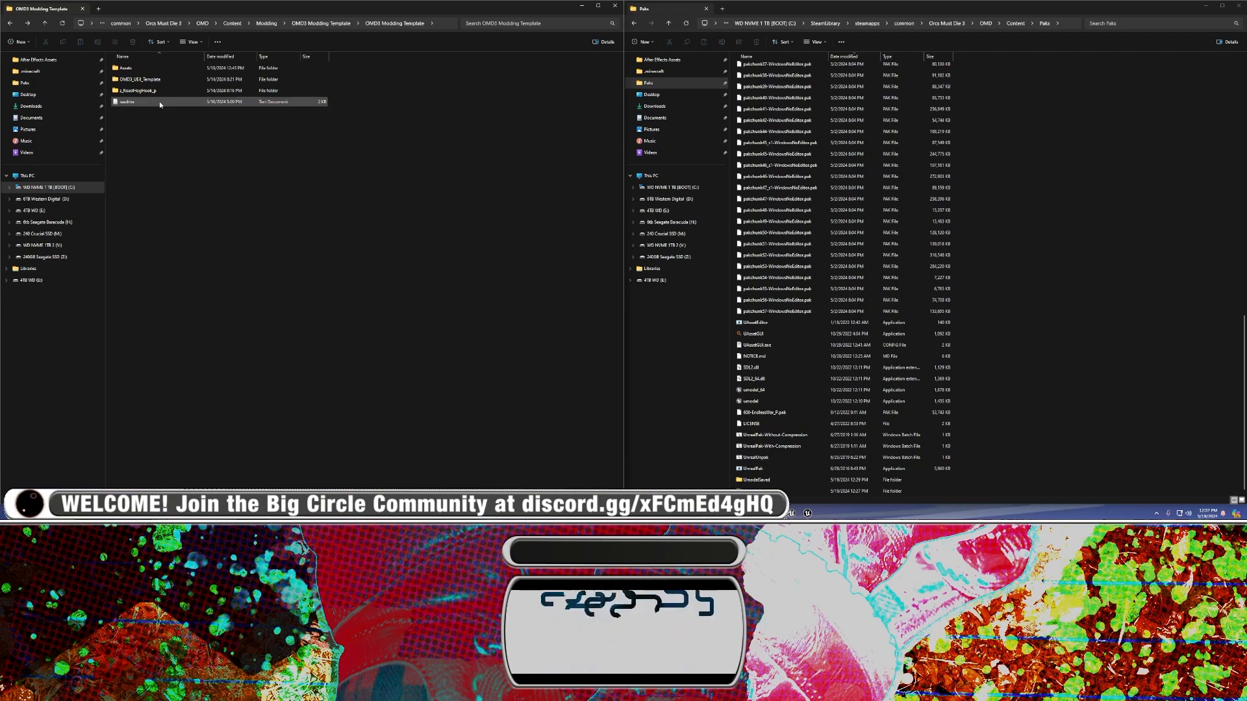
pyautogui.doubleClick(138, 70)
pyautogui.click(1205, 6)
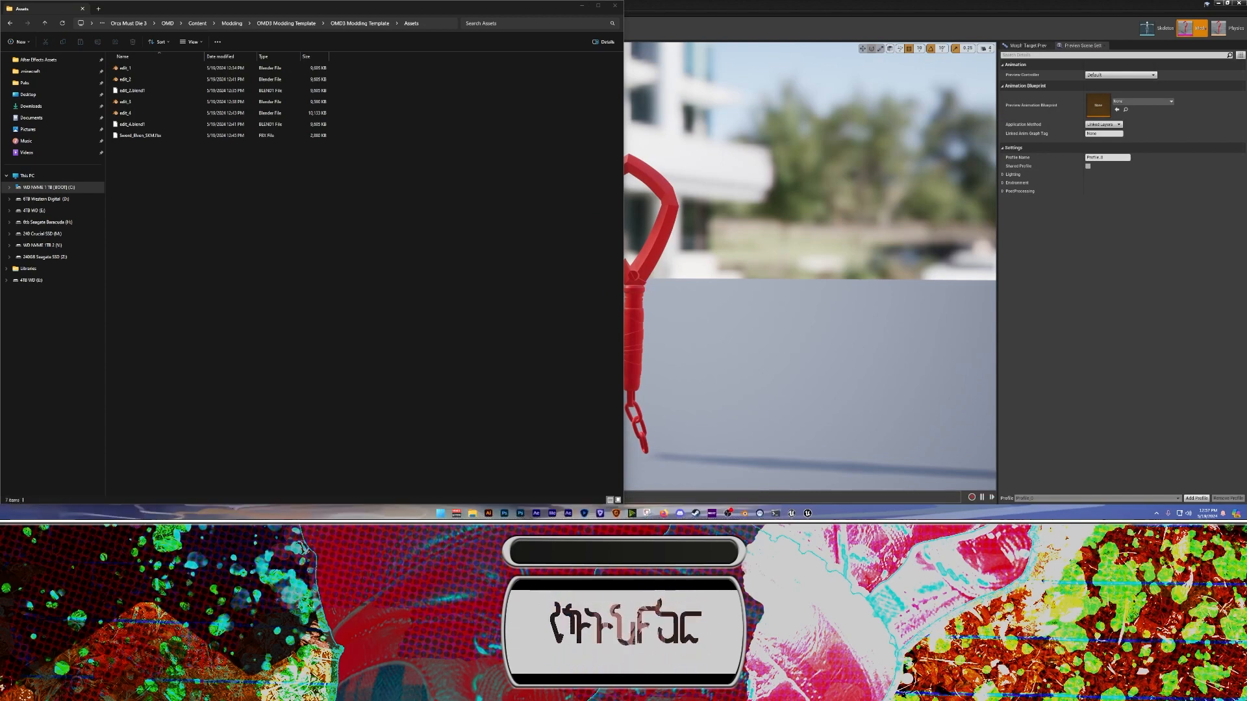
pyautogui.click(321, 263)
pyautogui.hotkey('ctrl', 'v')
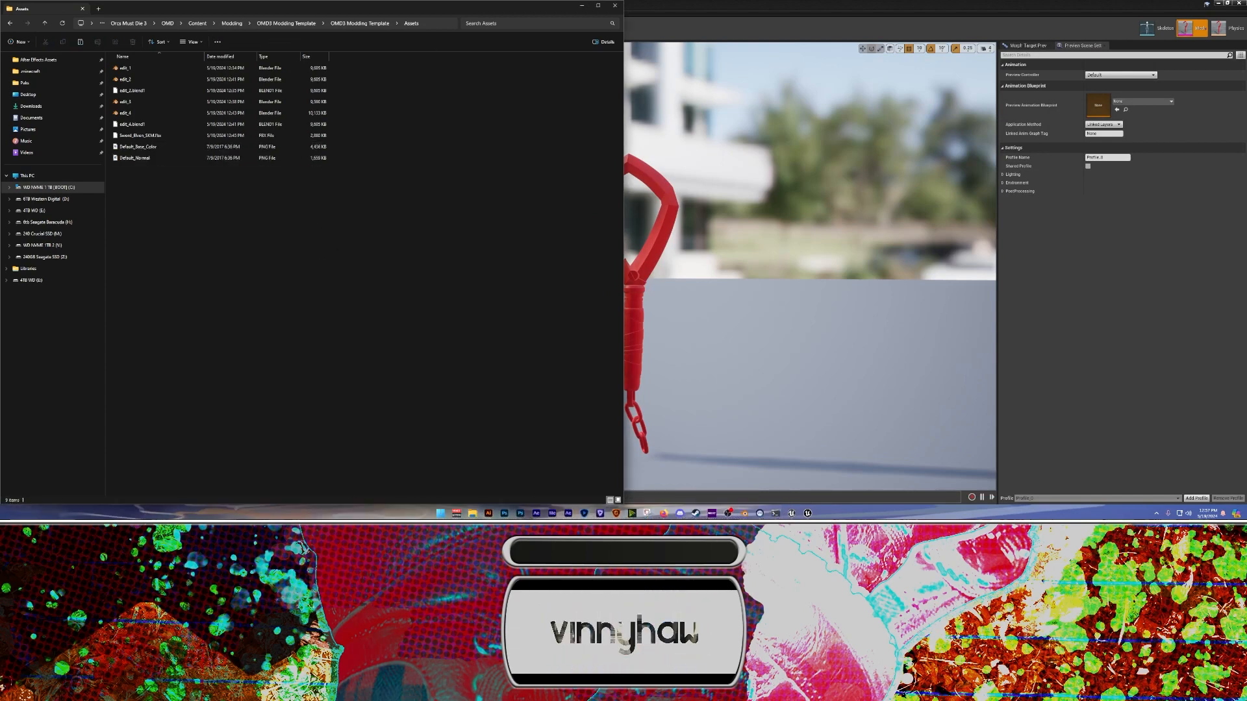
# View the Default_Base_Color and Default_Normal textures alternately in the image viewer, and close it
pyautogui.doubleClick(160, 147)
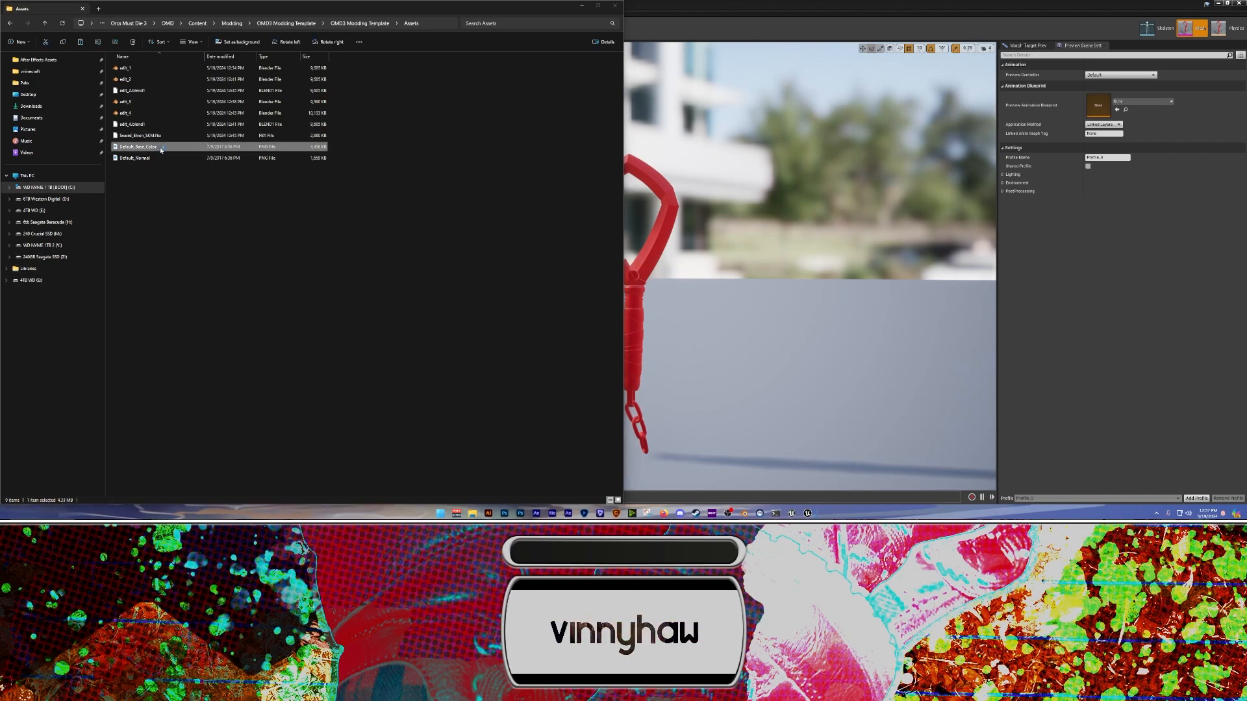
pyautogui.press('Right')
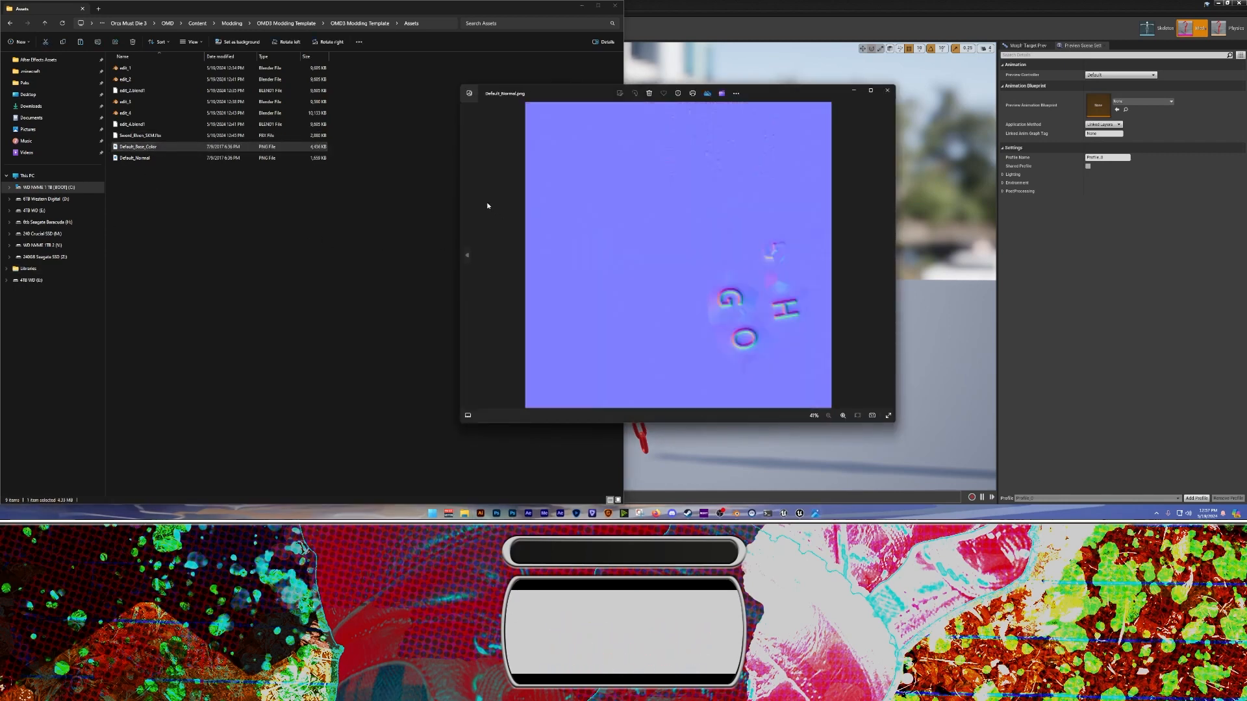
pyautogui.press('Left')
pyautogui.press('Right')
pyautogui.press('Left')
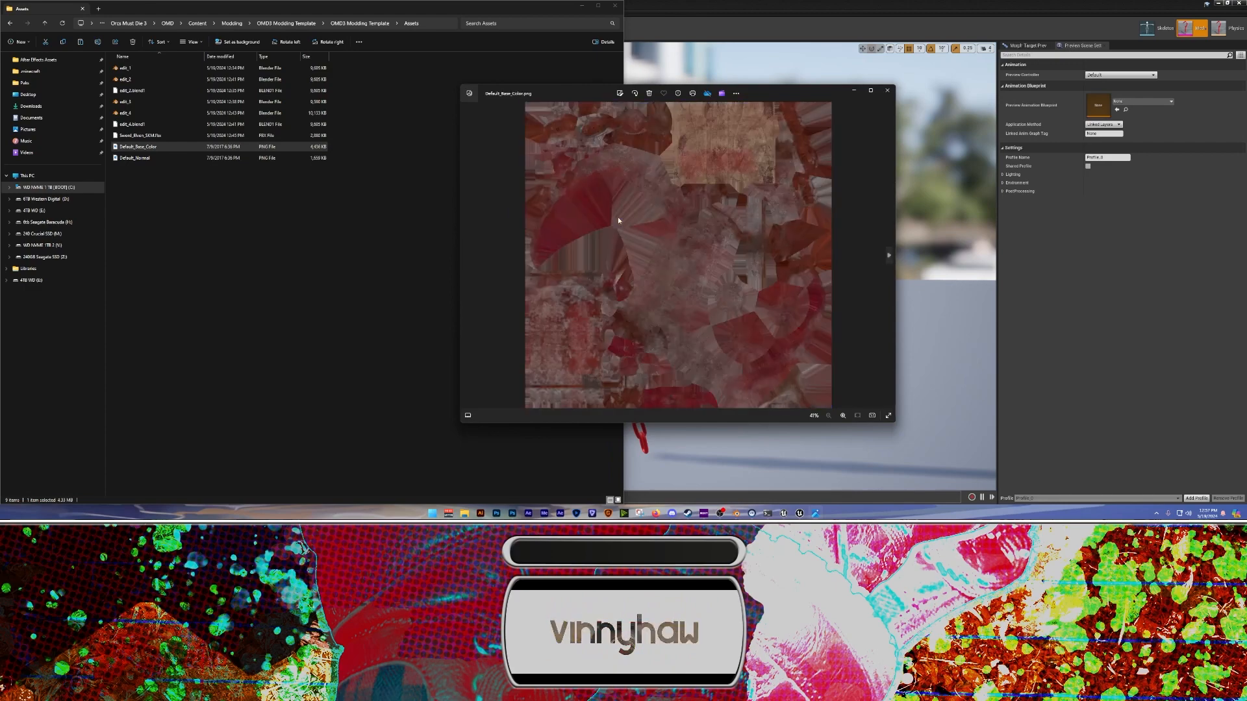
pyautogui.press('Right')
pyautogui.press('Left')
pyautogui.click(887, 90)
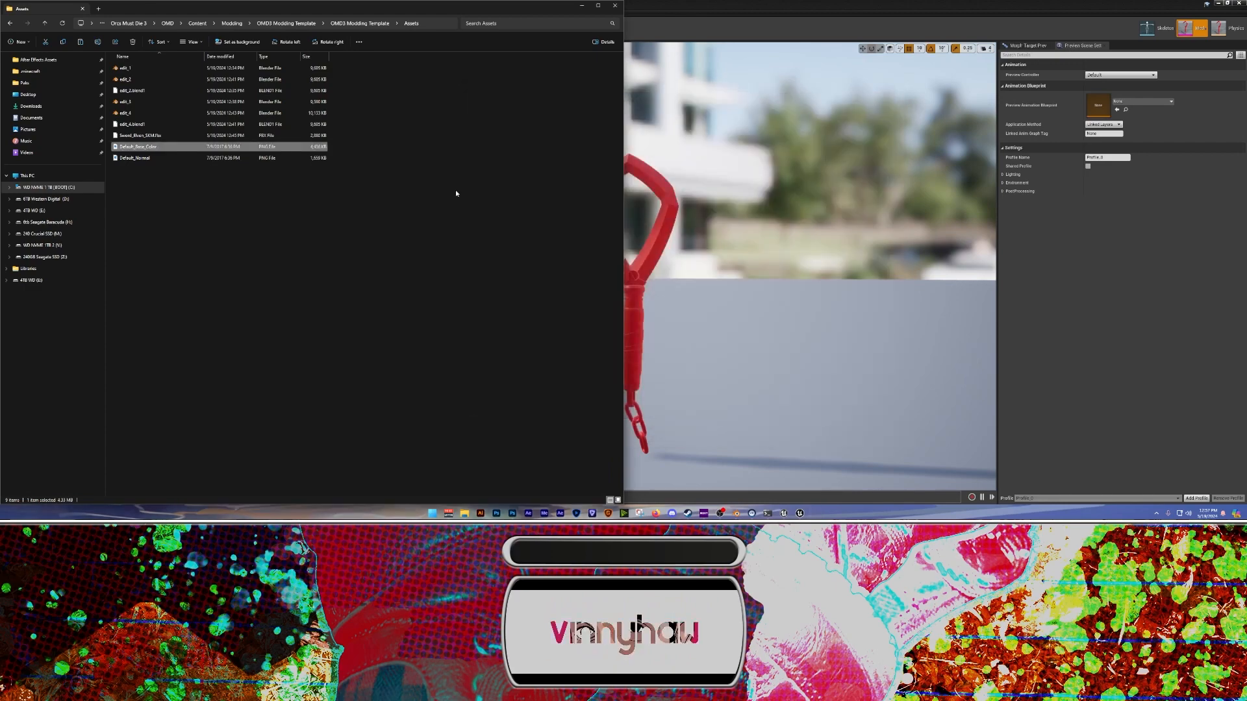
pyautogui.click(334, 239)
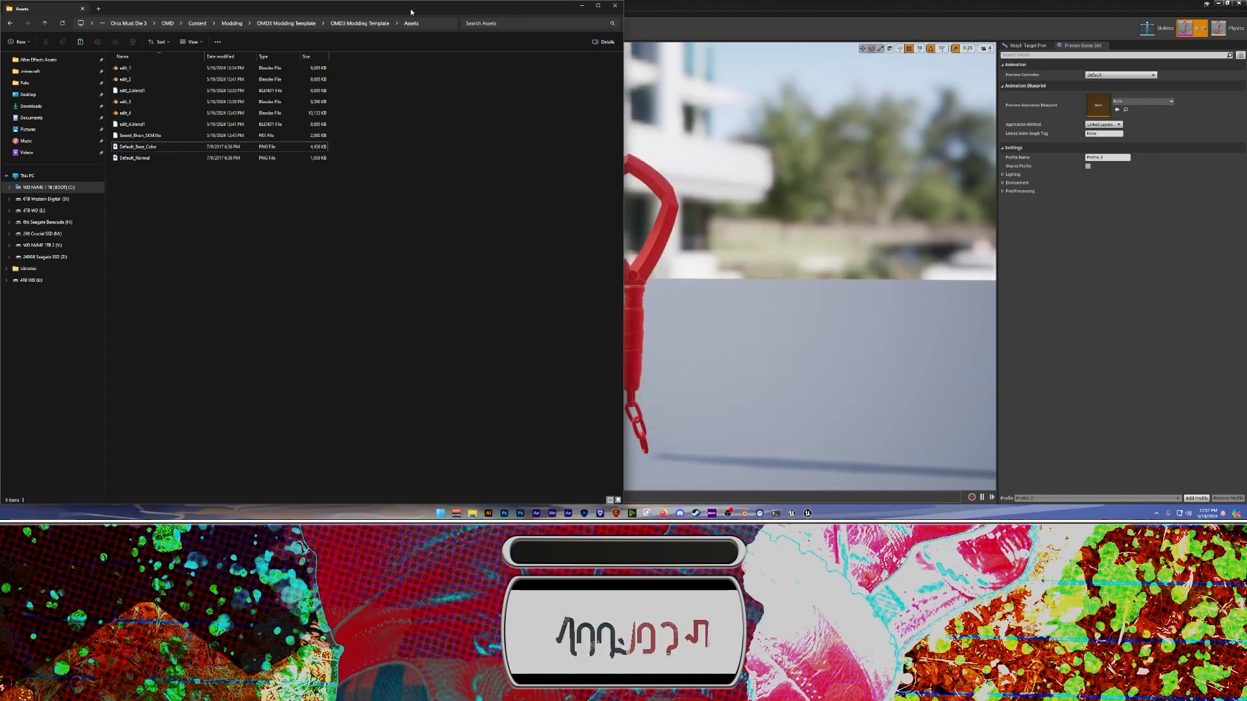
# Minimize the mesh editor and main Unreal Editor windows, and bring the Assets folder window back up
pyautogui.moveTo(412, 12); pyautogui.dragTo(493, 518)
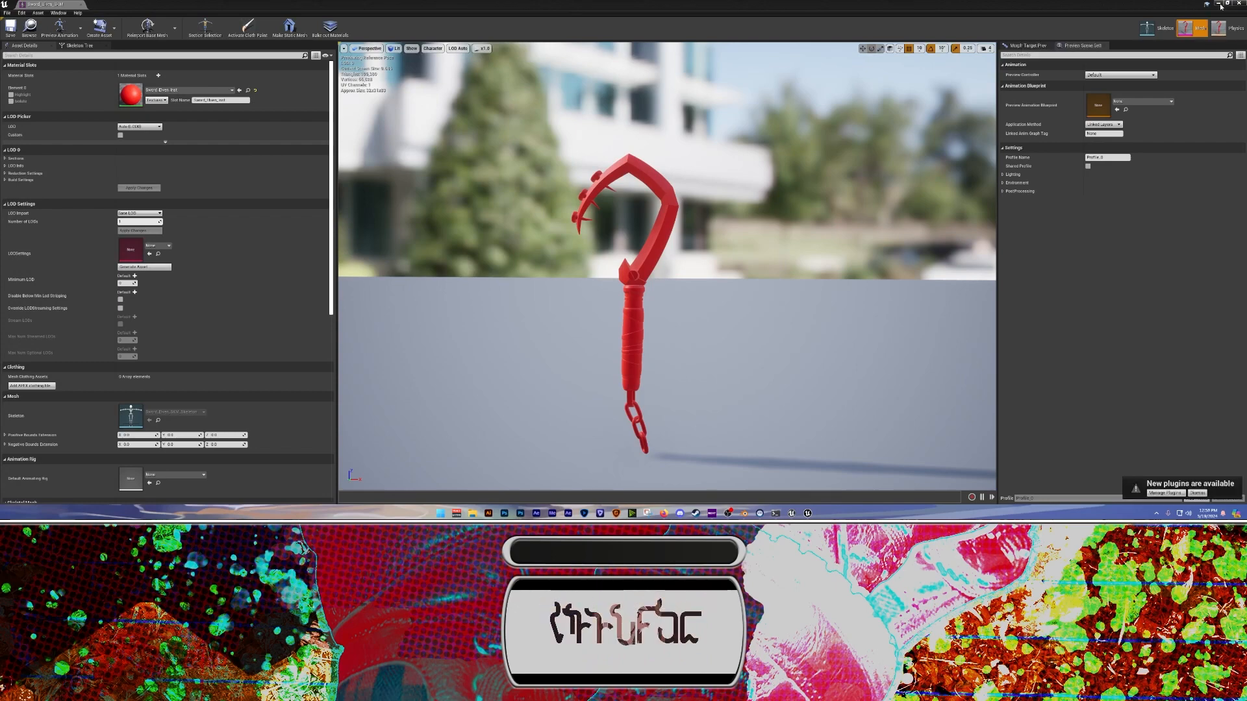
pyautogui.click(1220, 4)
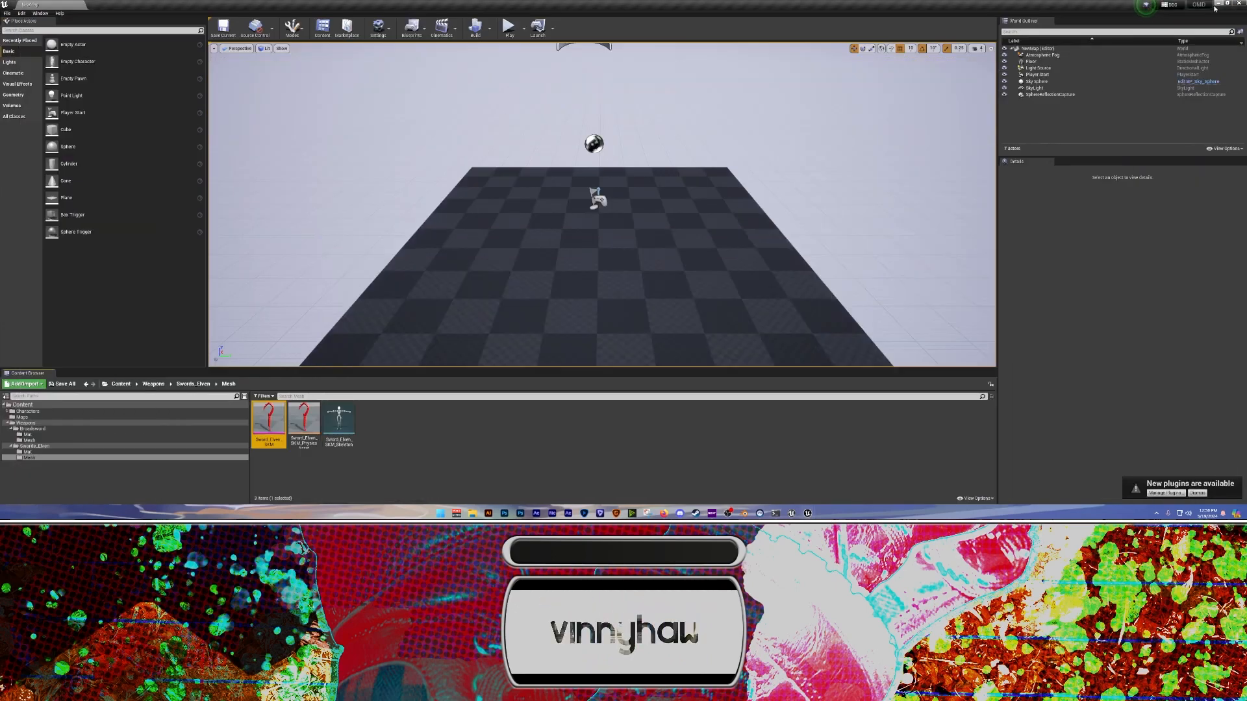
pyautogui.click(1218, 4)
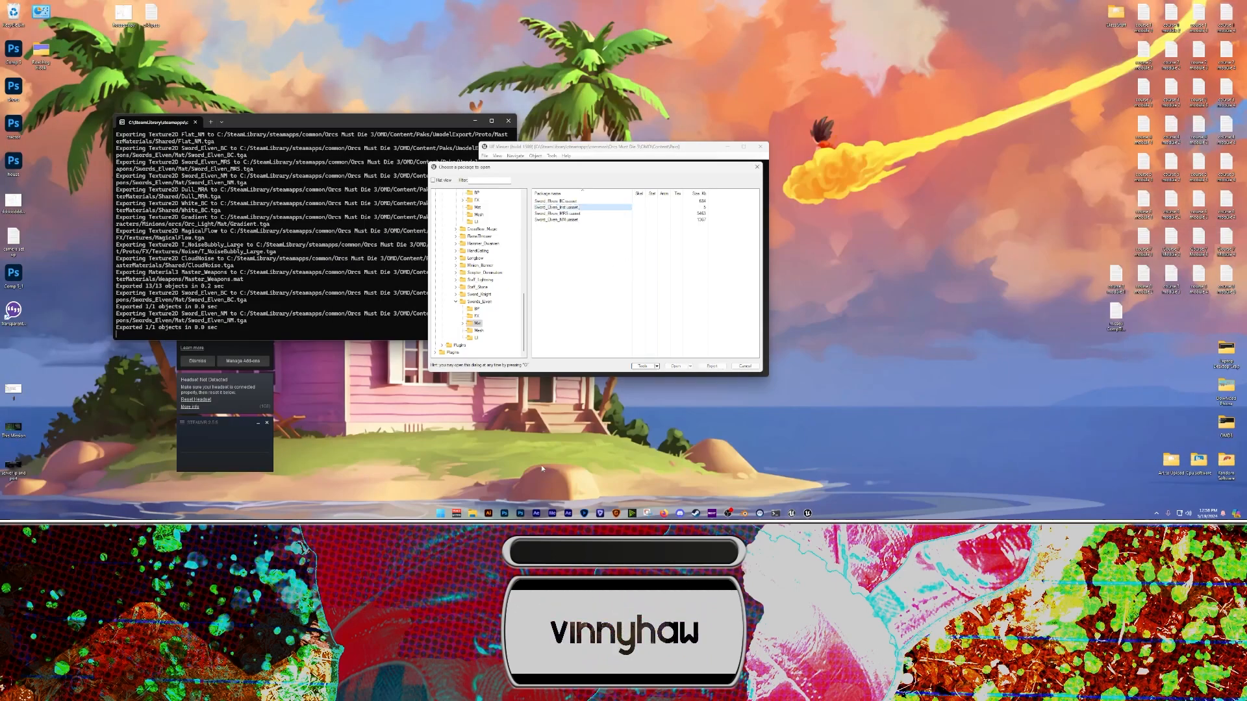
pyautogui.click(437, 460)
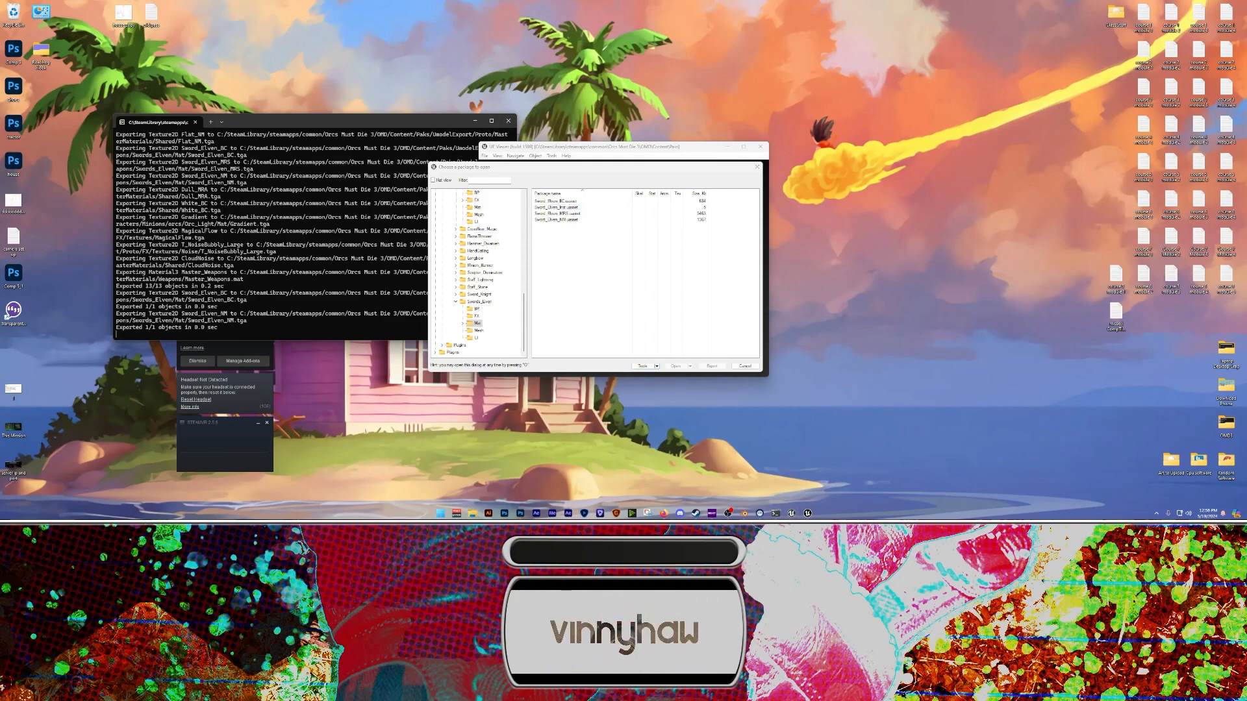
pyautogui.moveTo(698, 0); pyautogui.dragTo(0, 200)
pyautogui.click(348, 308)
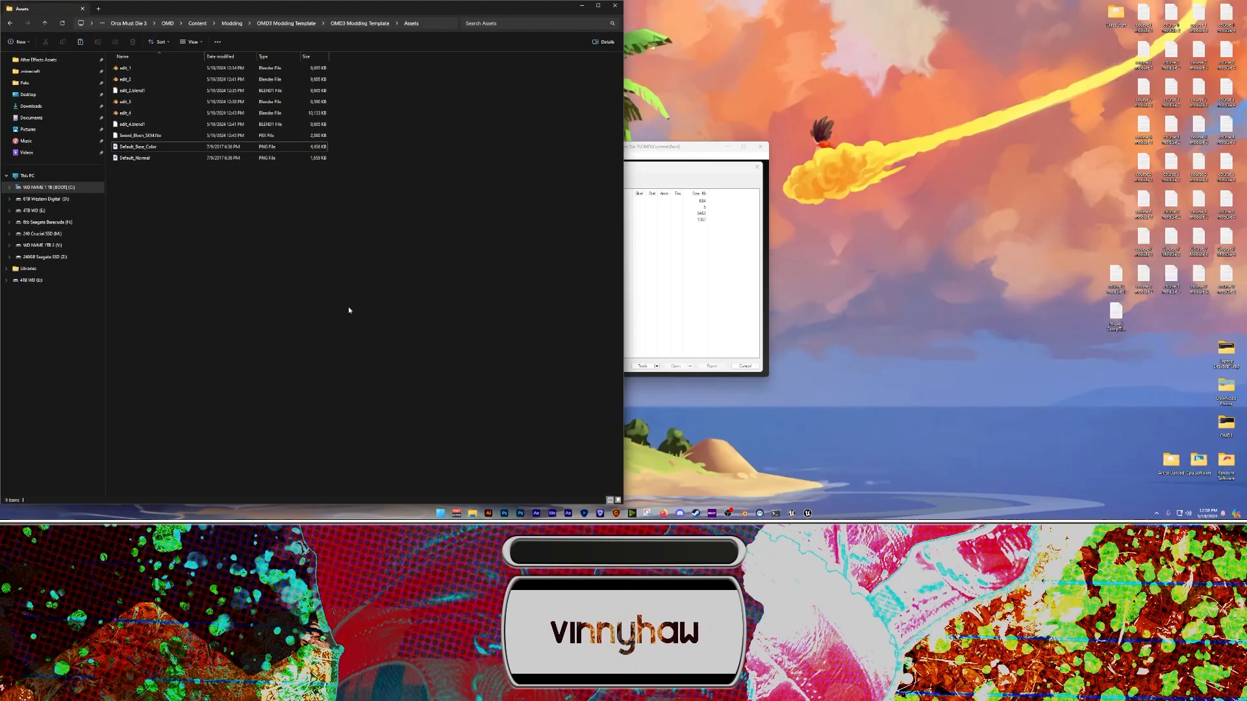
# Open a second File Explorer window alongside showing the Paks folder, and return the first window to OMD3 Modding Template
pyautogui.middleClick(472, 513)
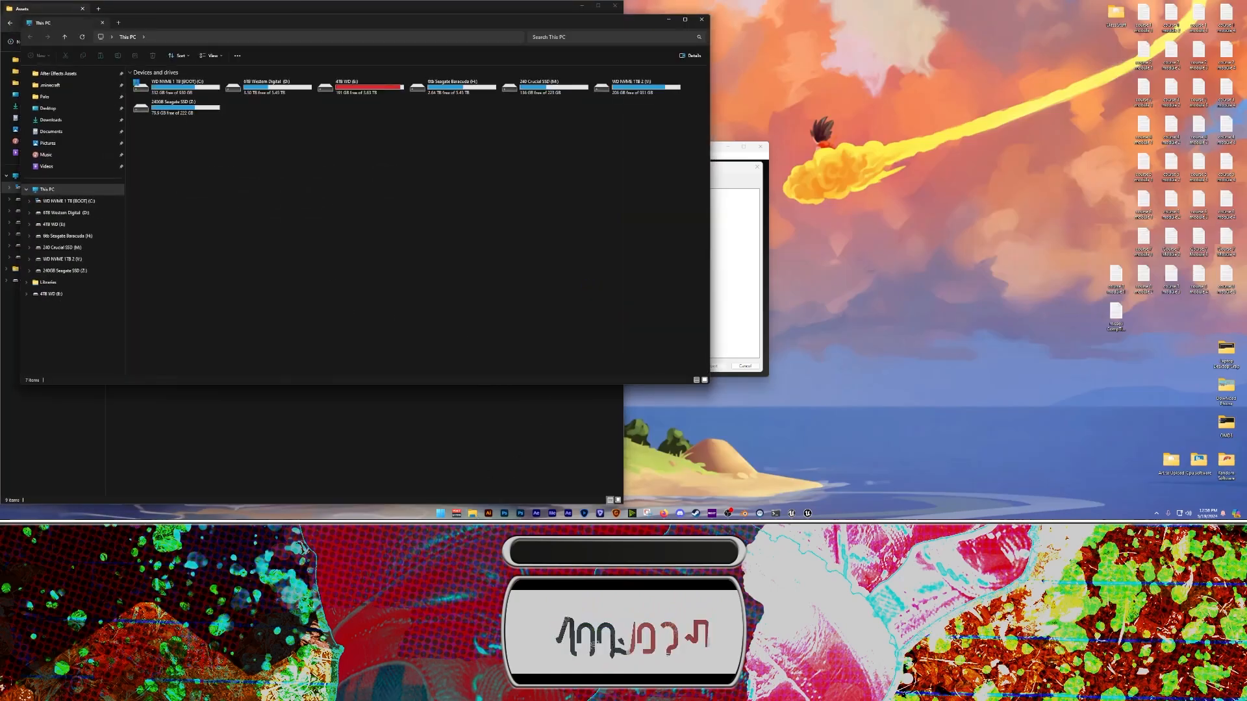
pyautogui.moveTo(558, 28); pyautogui.dragTo(1246, 253)
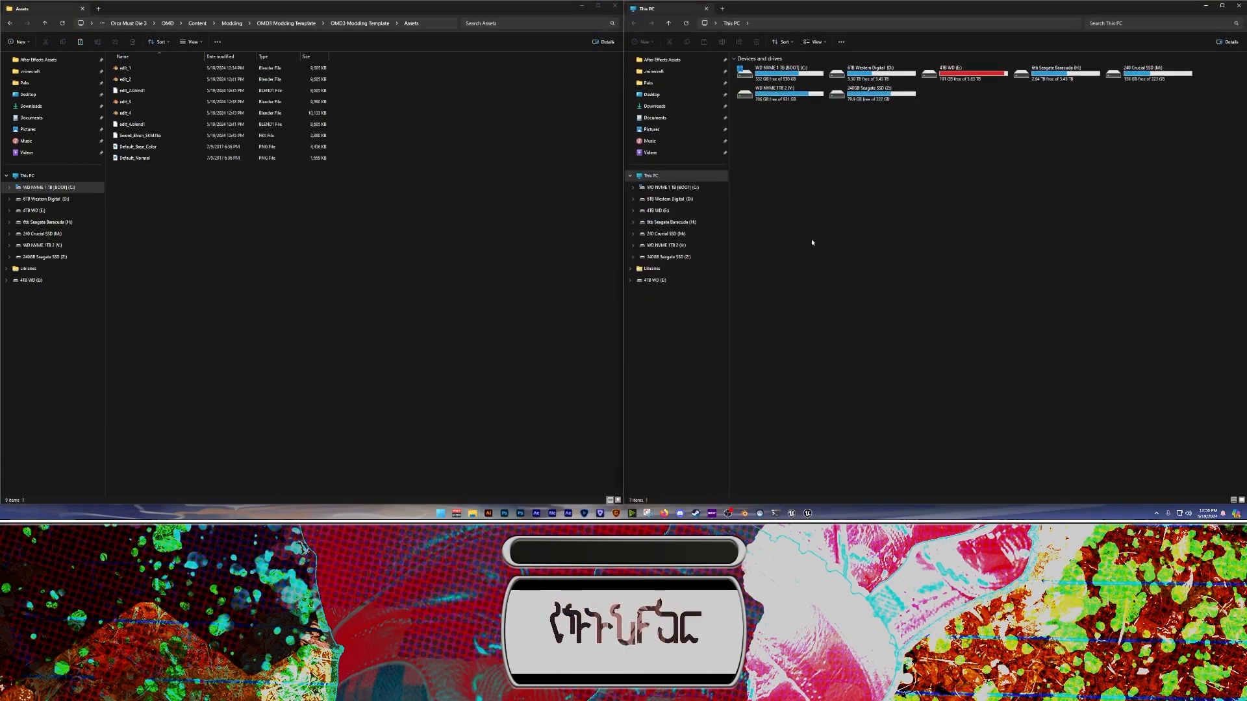
pyautogui.click(648, 84)
pyautogui.click(354, 218)
pyautogui.hotkey('alt', 'Up')
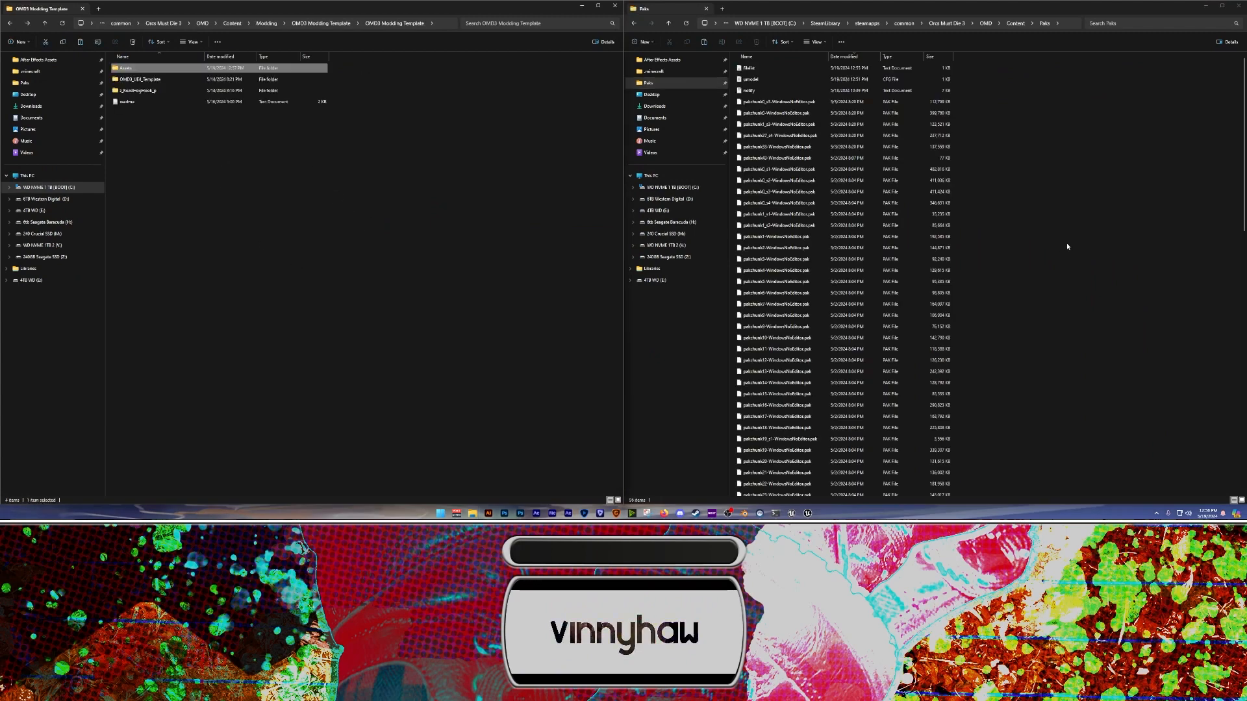
# Delete the Characters folder from the Content folder inside z_RoadHogHook_p's OMD folder, keeping the Weapons folder
pyautogui.doubleClick(146, 91)
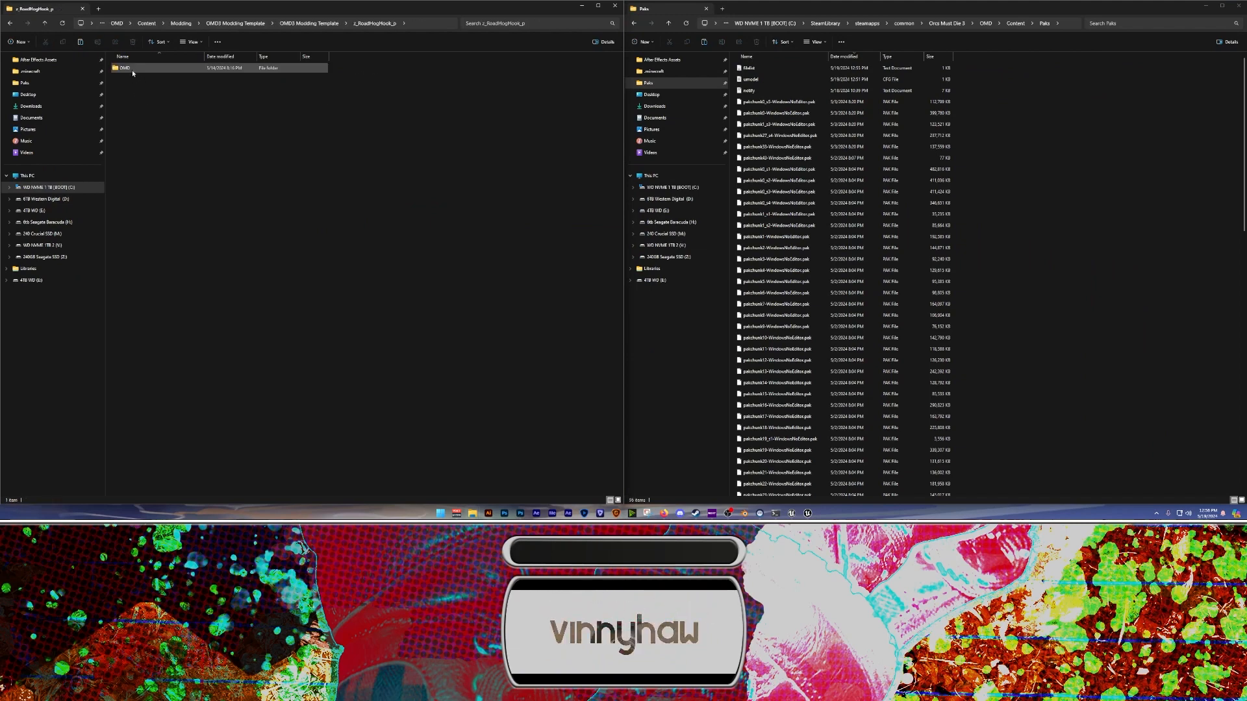
pyautogui.doubleClick(132, 72)
pyautogui.doubleClick(132, 74)
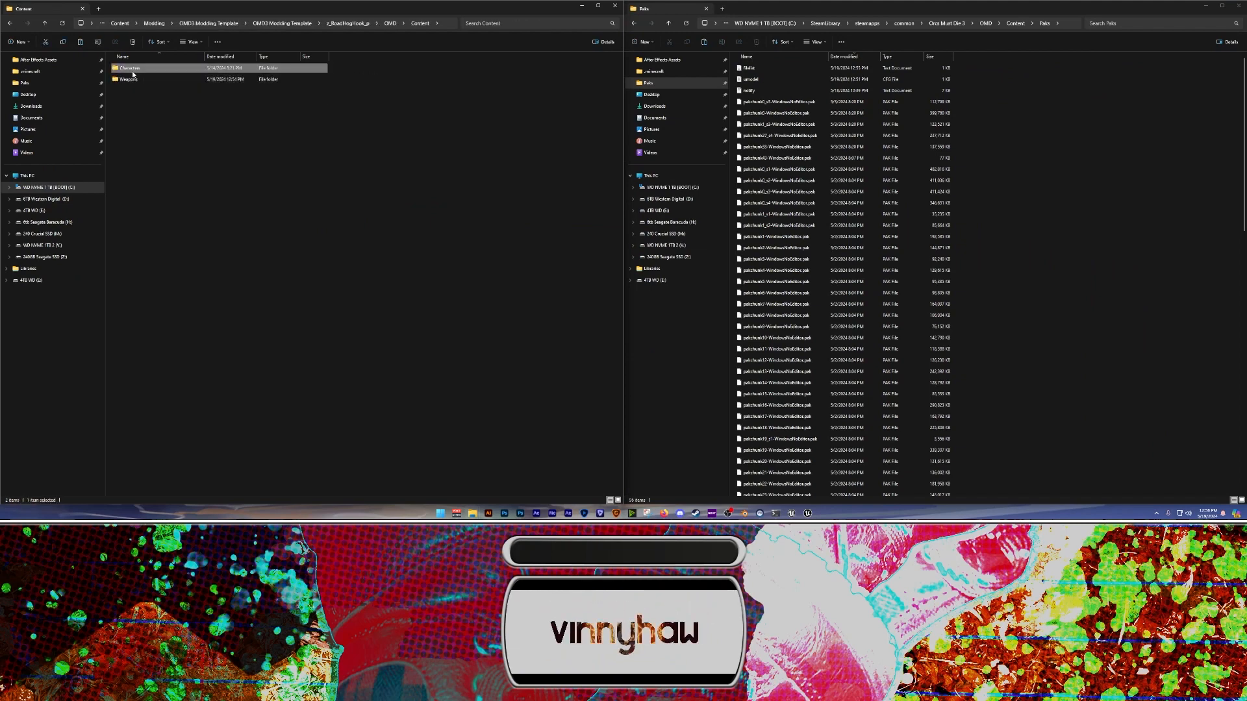
pyautogui.doubleClick(133, 77)
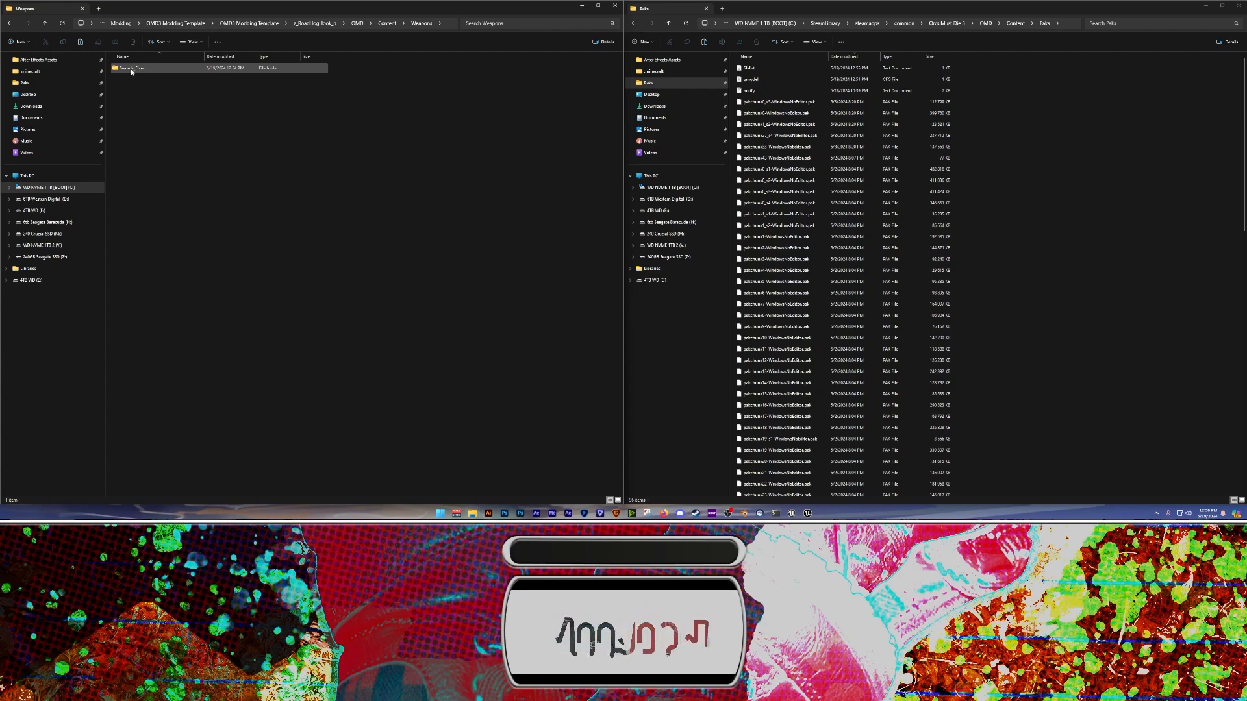
pyautogui.hotkey('alt', 'Left')
pyautogui.click(129, 69)
pyautogui.press('Delete')
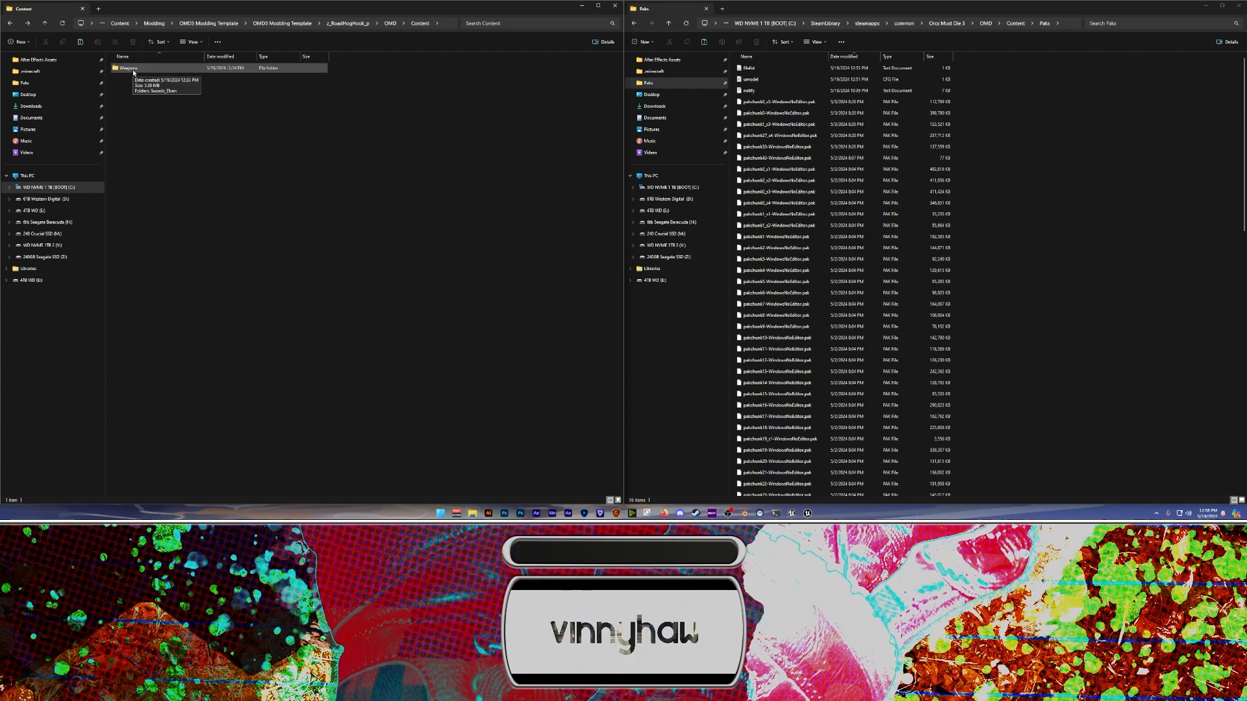
# Delete the PhysicsAsset and Skeleton uasset and uexp files from the Mesh folder of Weapons > Swords_Elven
pyautogui.doubleClick(132, 69)
pyautogui.doubleClick(137, 70)
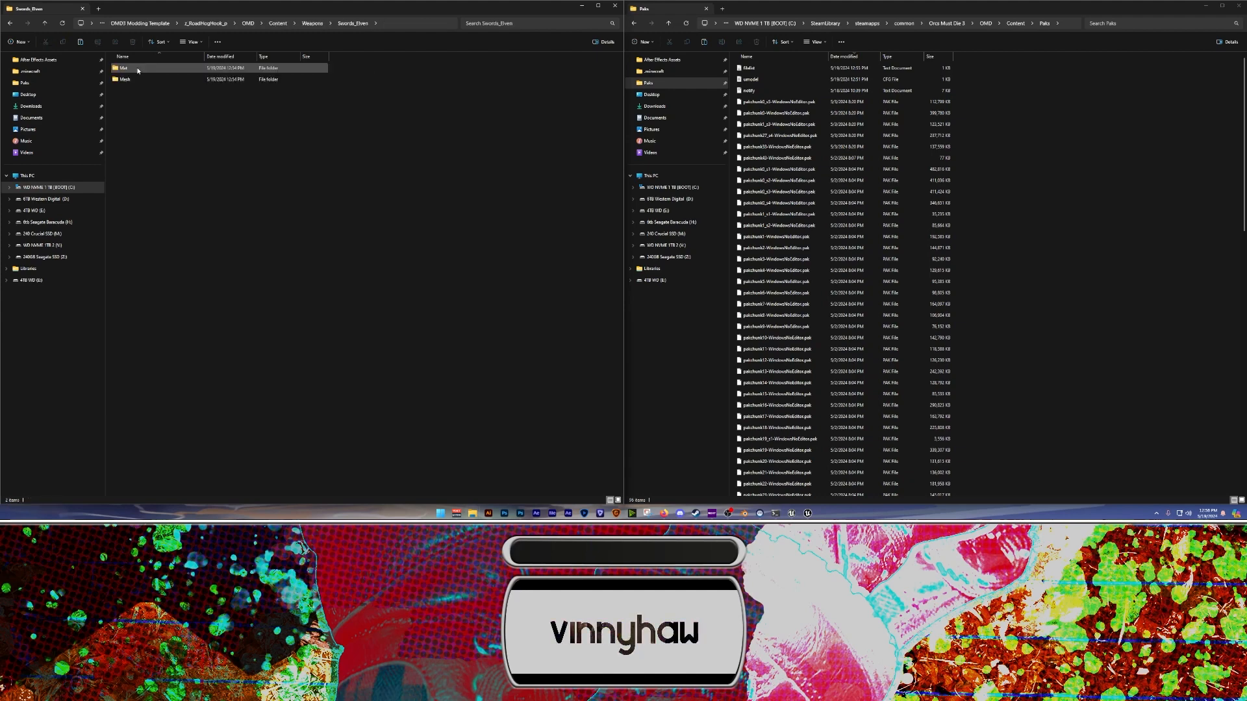
pyautogui.doubleClick(138, 78)
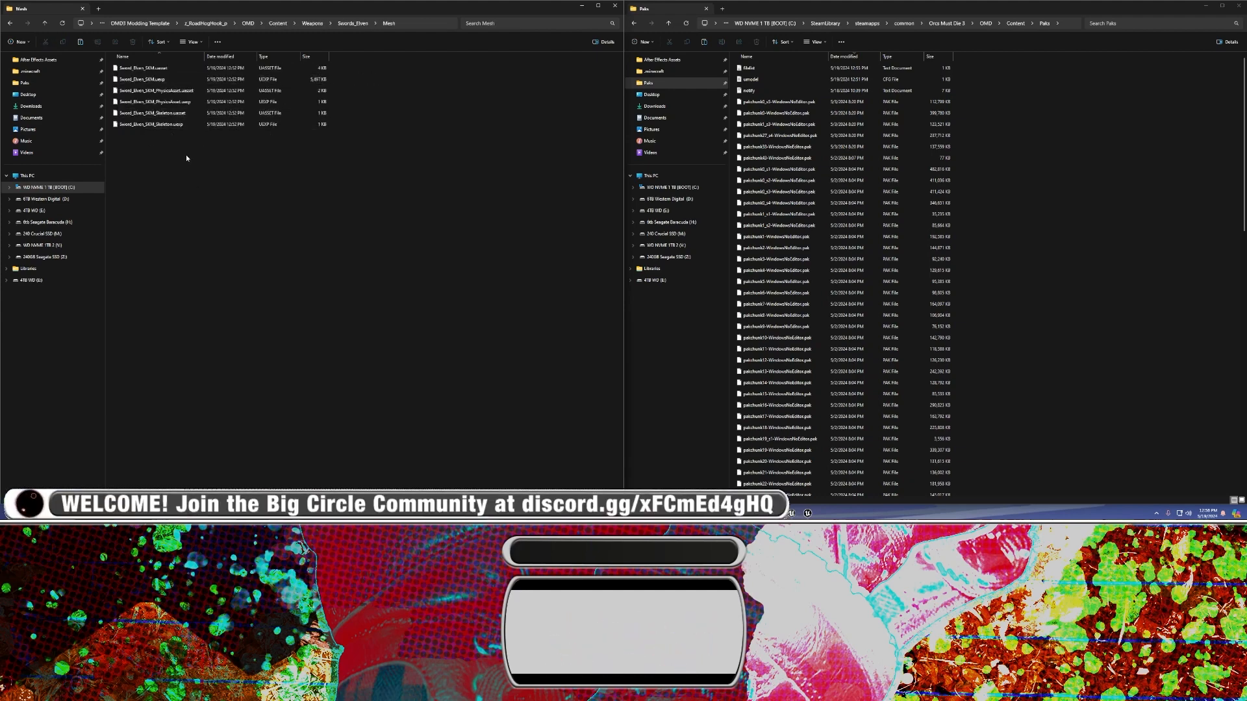
pyautogui.click(171, 124)
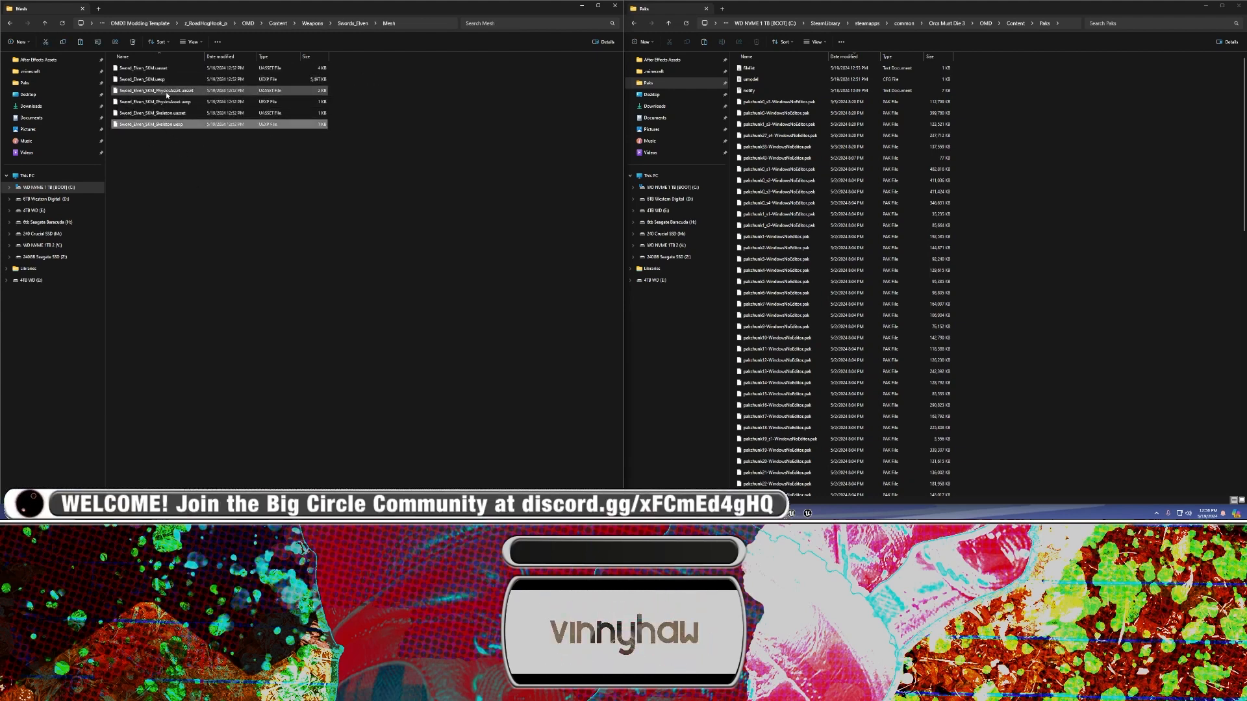
pyautogui.click(167, 94)
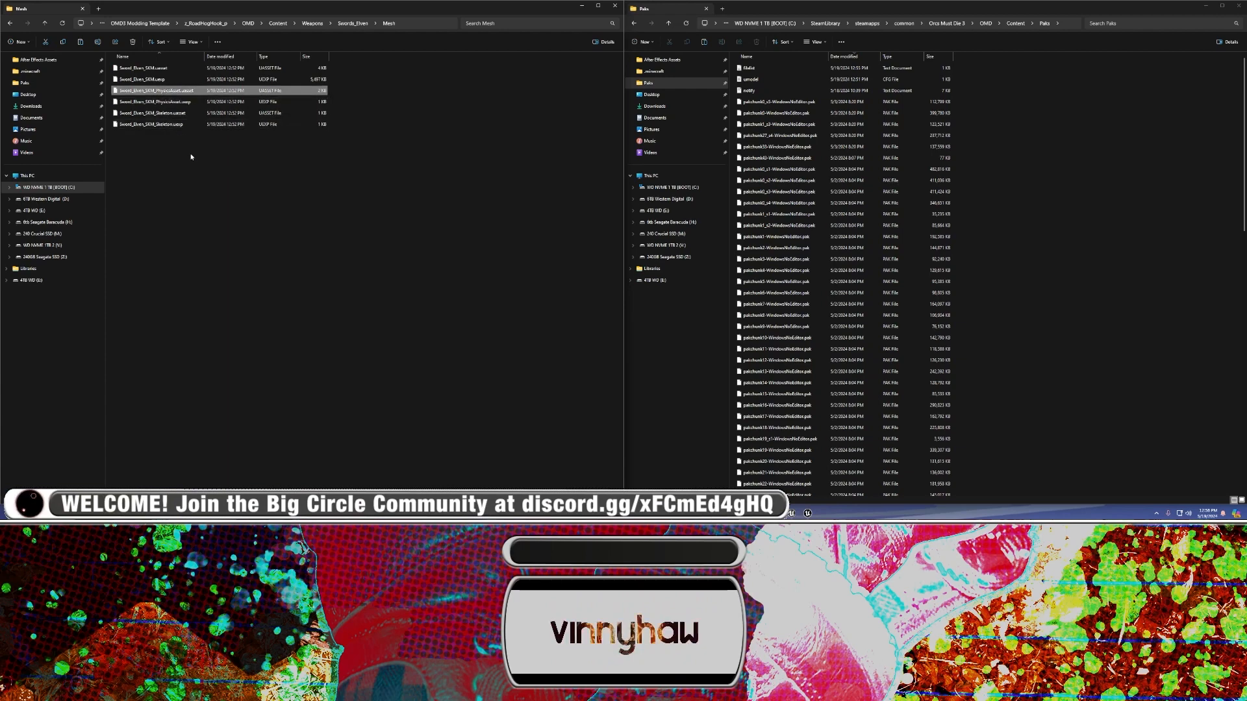
pyautogui.moveTo(219, 193); pyautogui.dragTo(172, 90)
pyautogui.press('Delete')
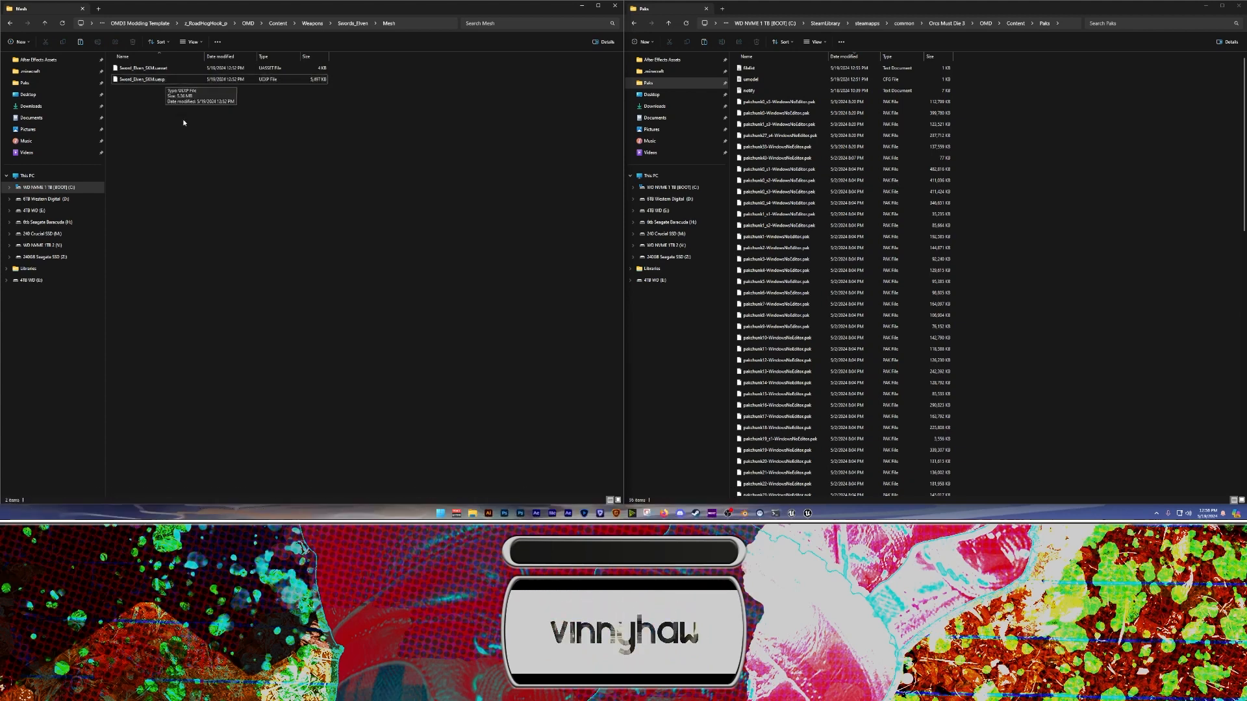
# Locate the UAssetEditor application in the Paks folder and return to the Mesh folder window
pyautogui.scroll(-15, 1027, 213)
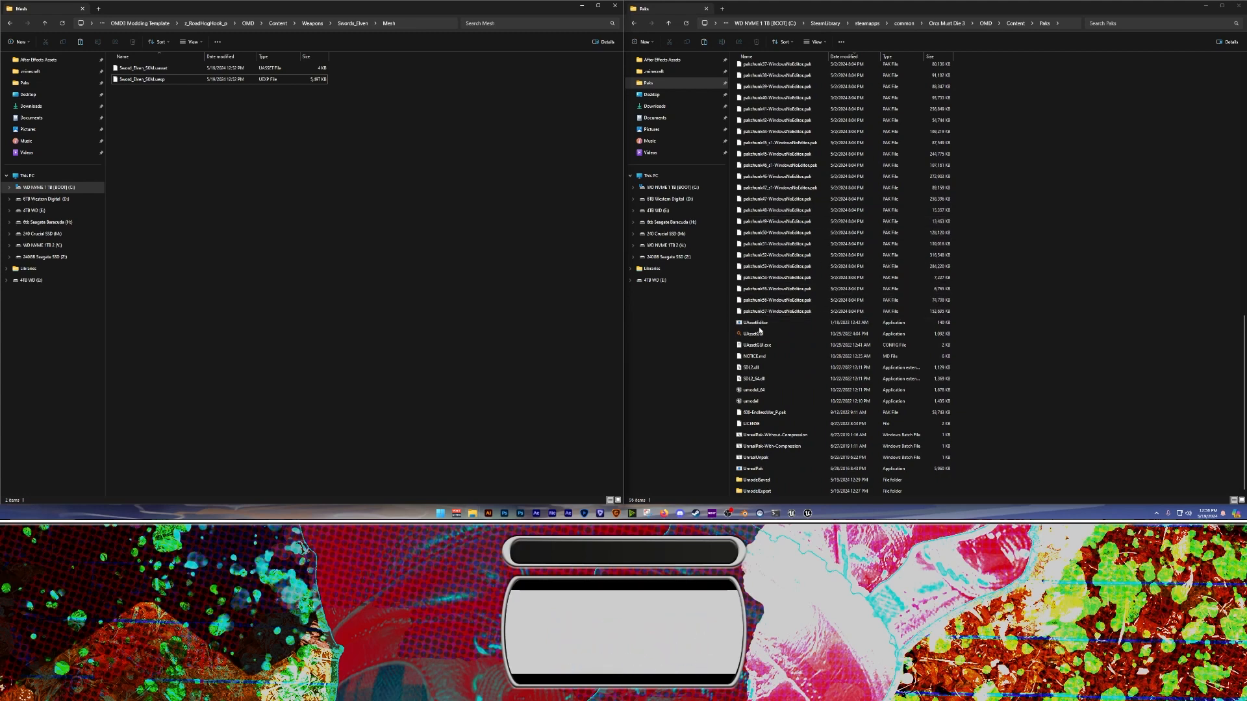
pyautogui.click(753, 327)
pyautogui.click(372, 248)
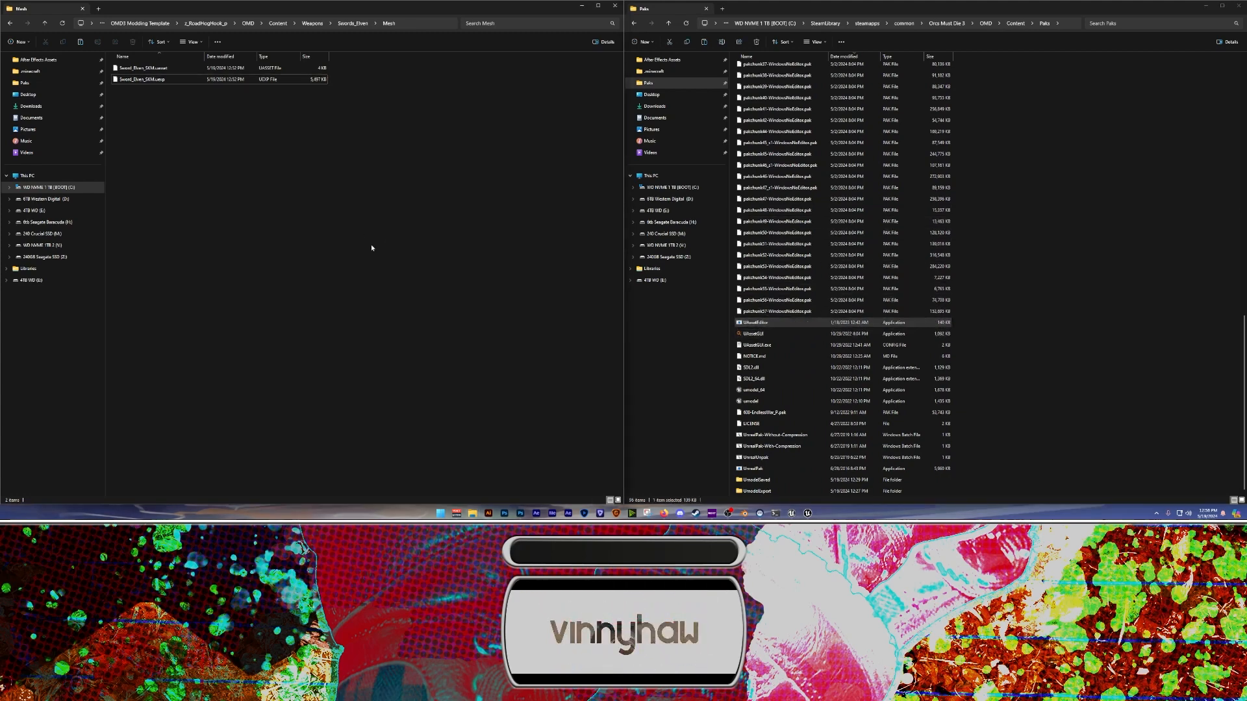
# Open Sword_Elven_SKM.uasset in UAssetEditor and examine its material, mesh and physics asset paths
pyautogui.moveTo(140, 69); pyautogui.dragTo(763, 324)
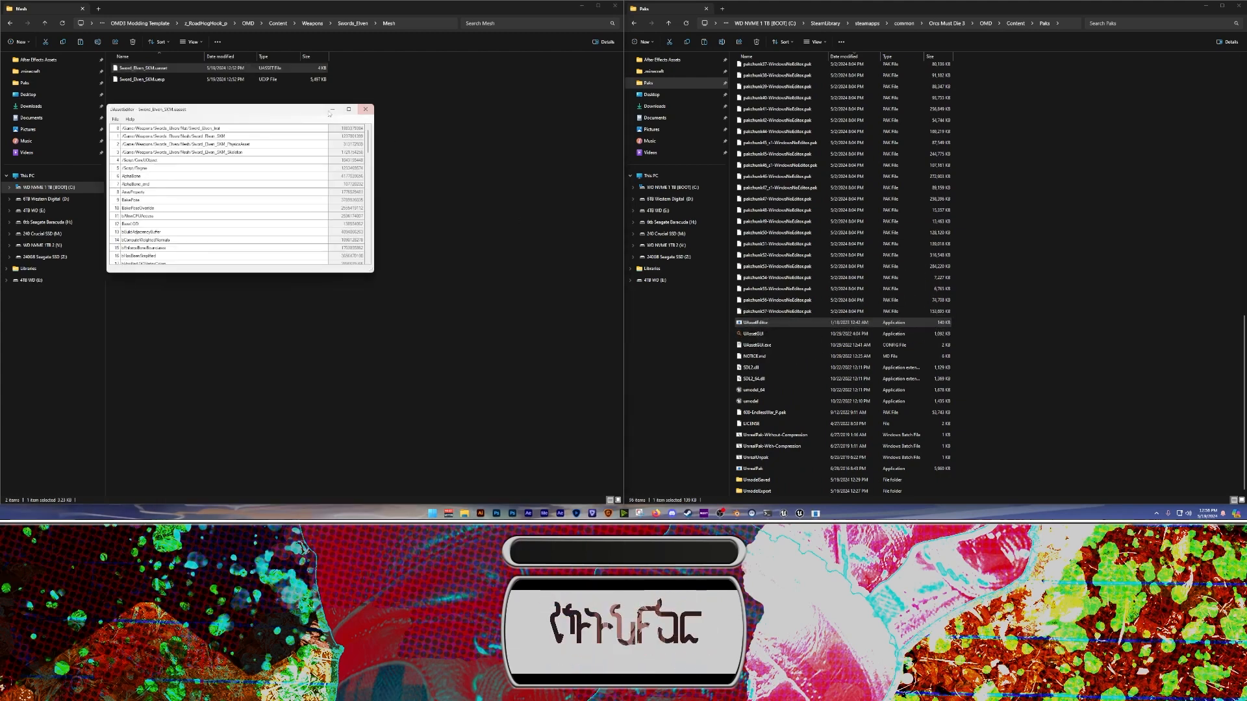
pyautogui.moveTo(293, 110); pyautogui.dragTo(450, 167)
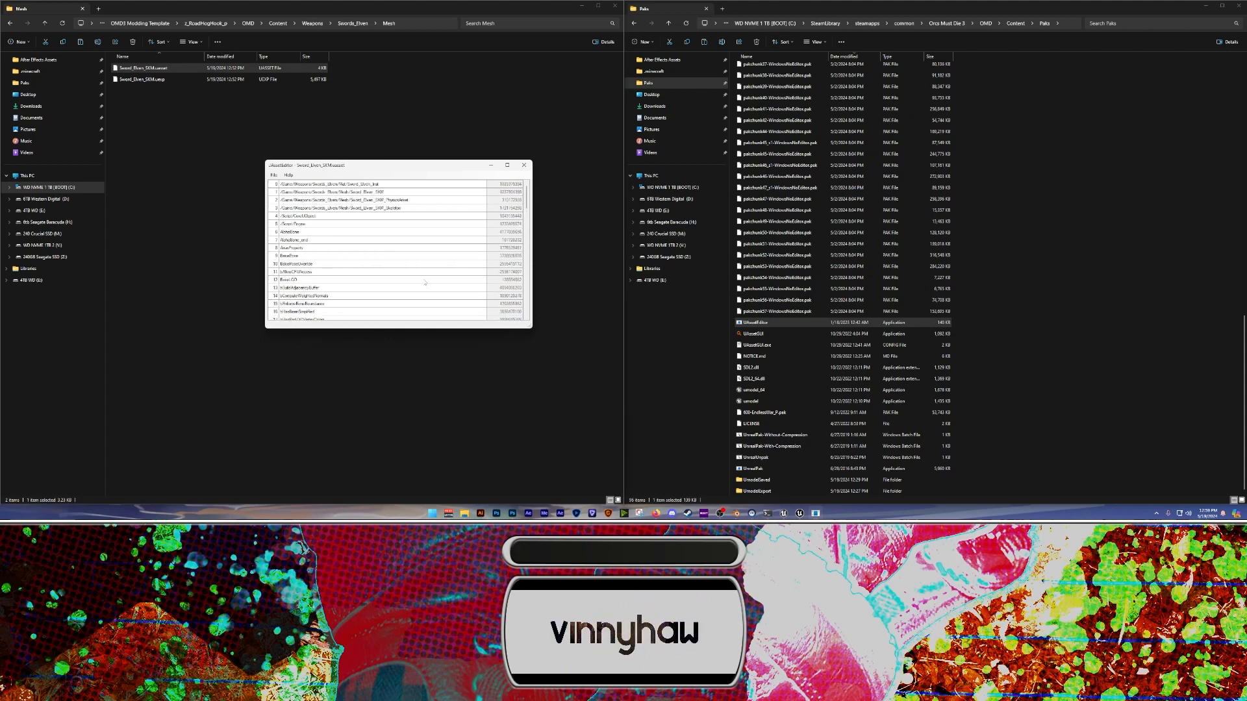
pyautogui.doubleClick(380, 185)
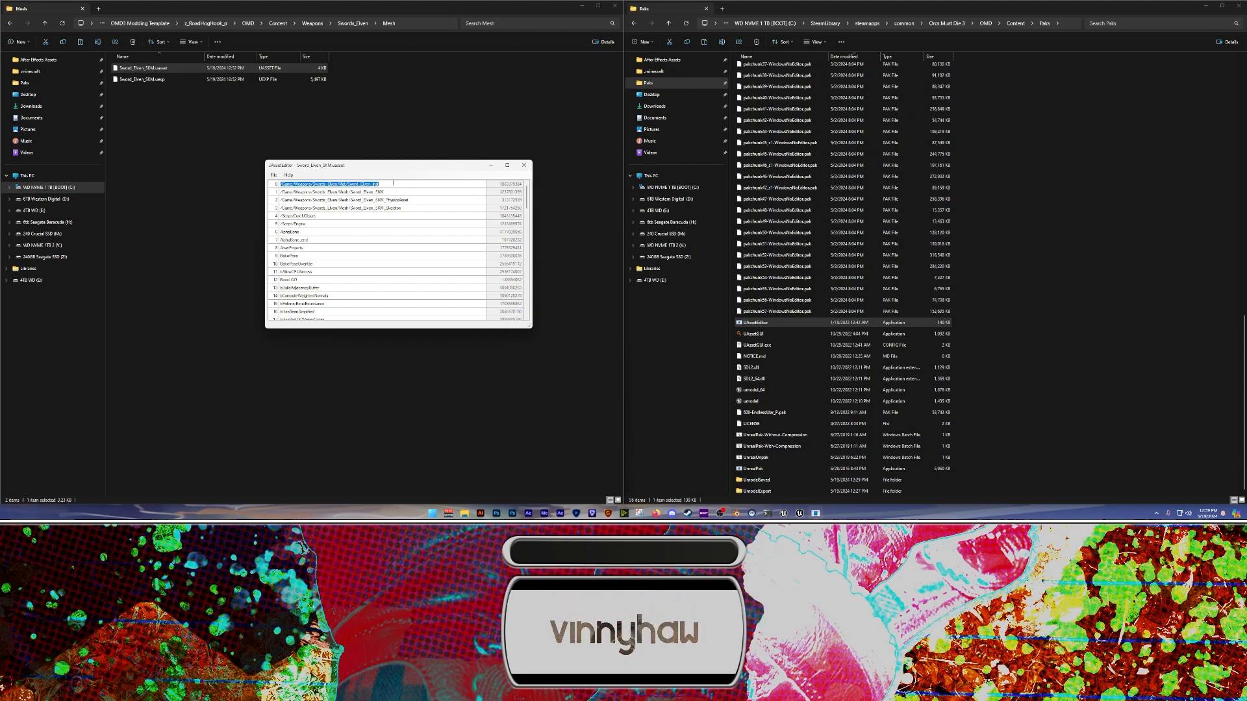
pyautogui.doubleClick(397, 192)
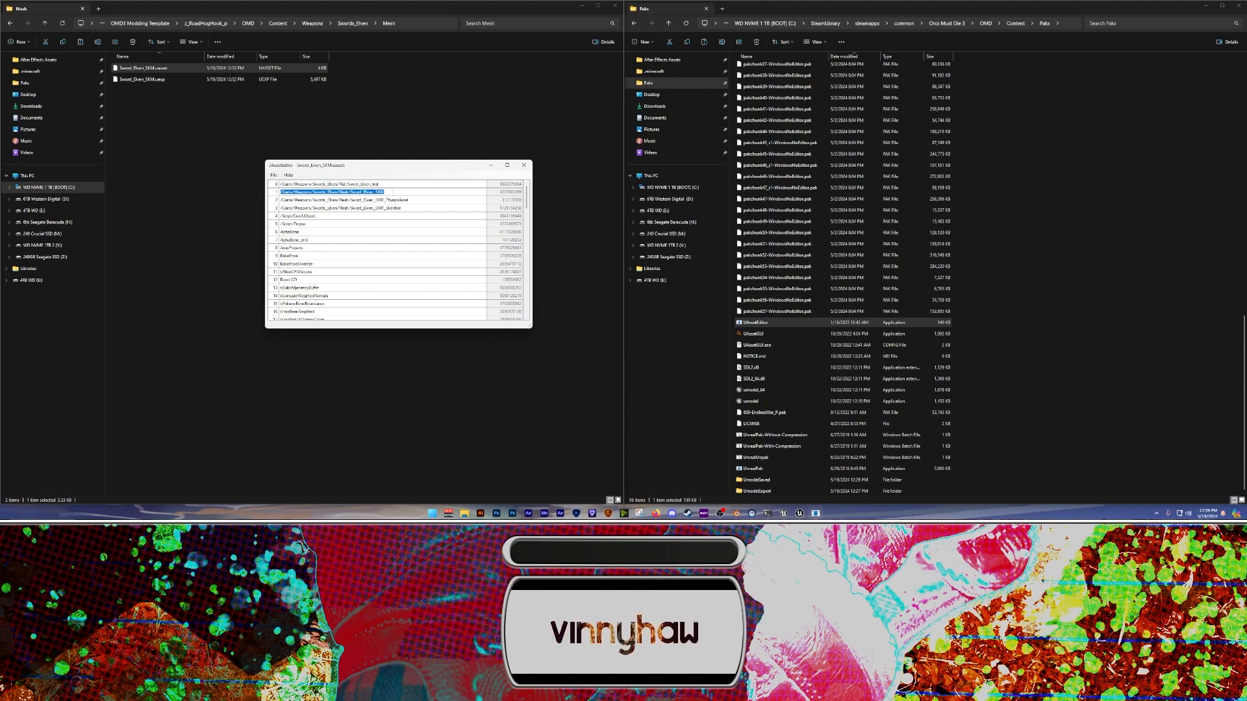
pyautogui.click(393, 192)
pyautogui.moveTo(378, 192); pyautogui.dragTo(329, 193)
pyautogui.doubleClick(392, 200)
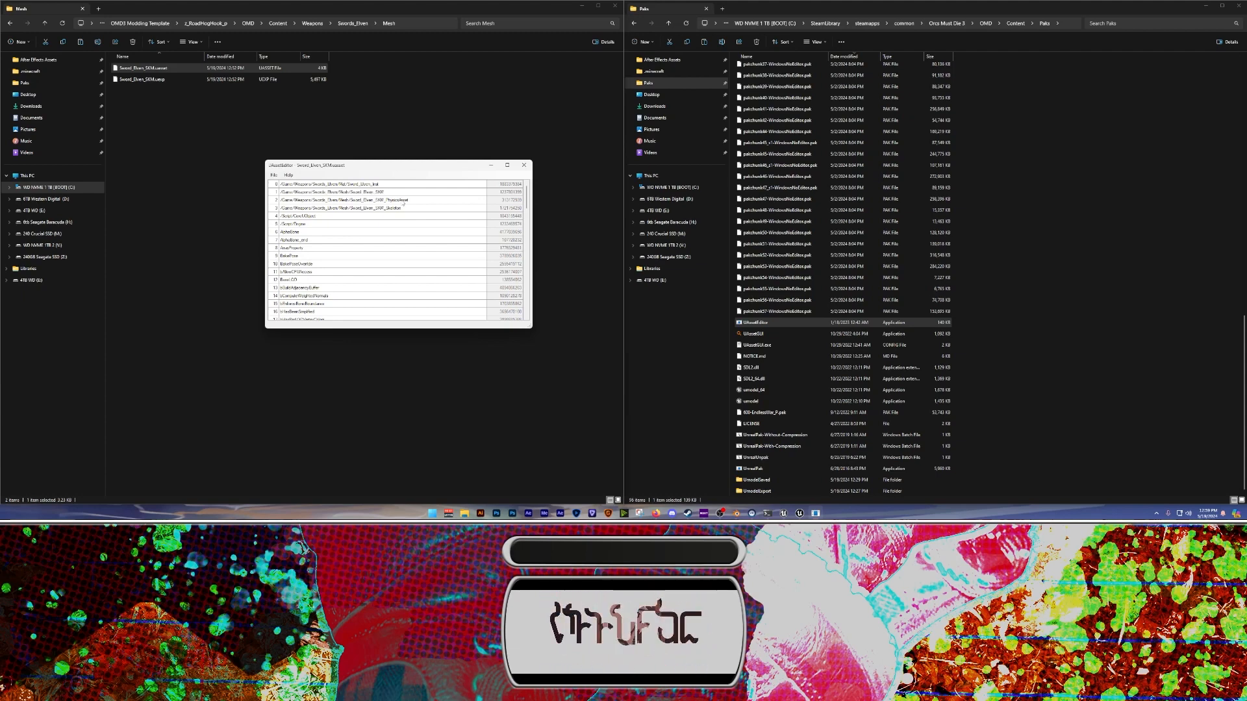
pyautogui.click(410, 200)
pyautogui.moveTo(410, 201); pyautogui.dragTo(253, 204)
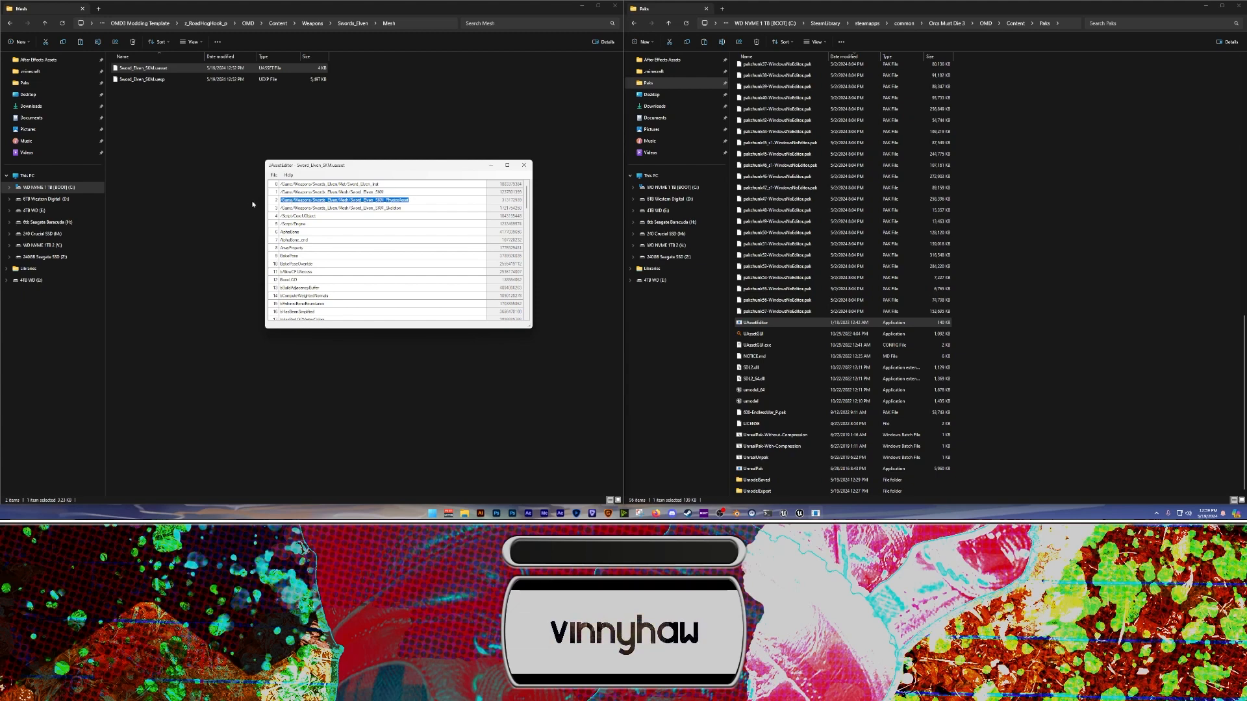
# Undo the deletion of the PhysicsAsset and Skeleton files in the mod's Mesh folder
pyautogui.moveTo(352, 166); pyautogui.dragTo(940, 174)
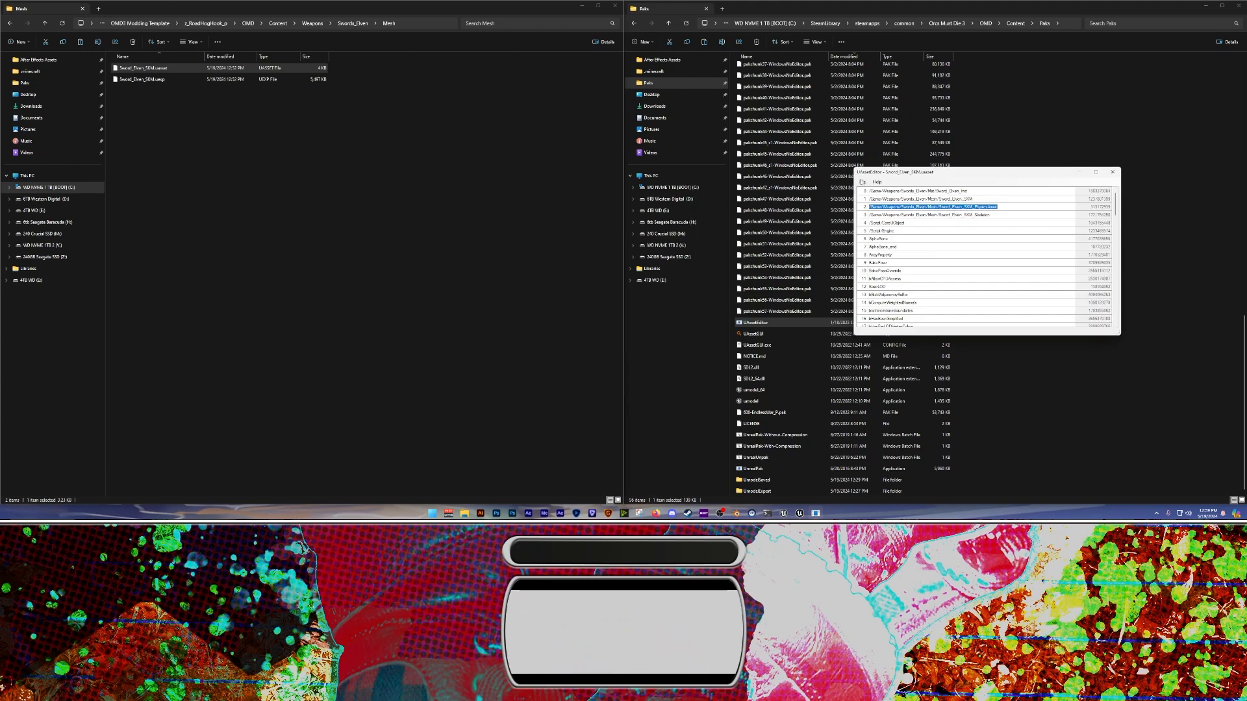
pyautogui.click(355, 189)
pyautogui.hotkey('ctrl', 'z')
pyautogui.moveTo(214, 171); pyautogui.dragTo(171, 102)
pyautogui.click(169, 172)
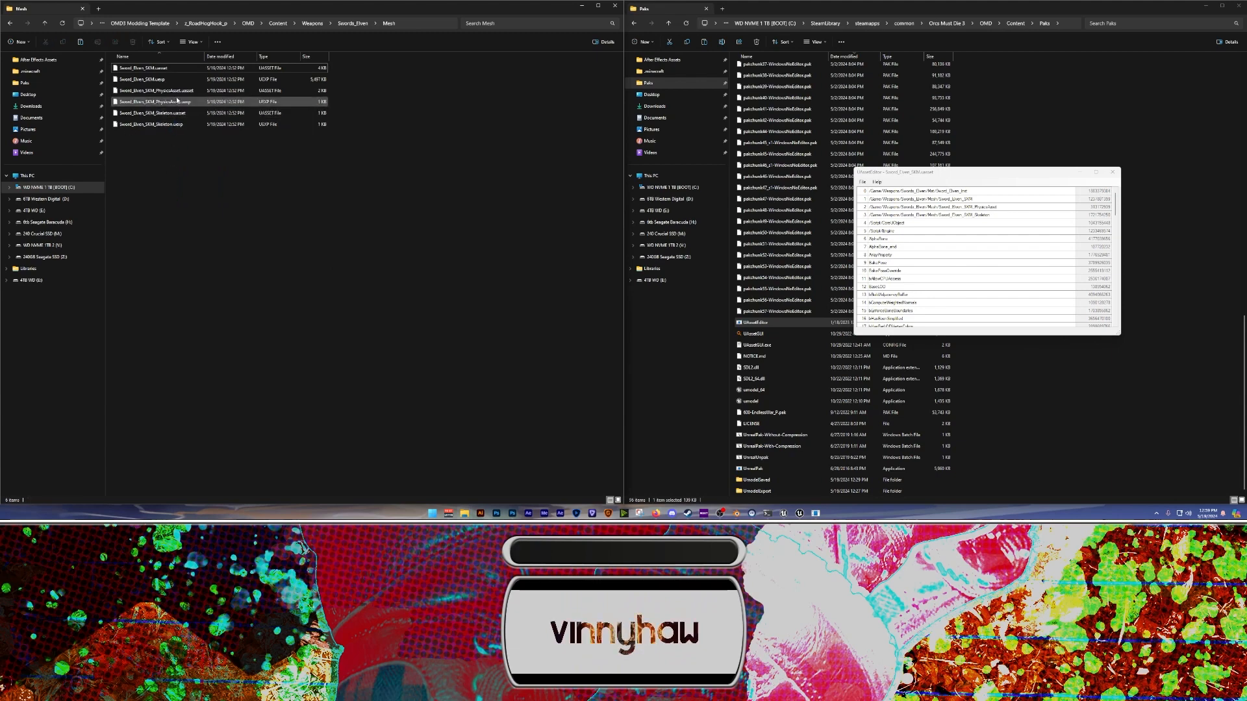
# Delete the Sword_Elven_SKM PhysicsAsset and Skeleton .uasset and .uexp files from the Mesh folder
pyautogui.click(179, 92)
pyautogui.keyDown('shift'); pyautogui.click(172, 128); pyautogui.keyUp('shift')
pyautogui.click(184, 167)
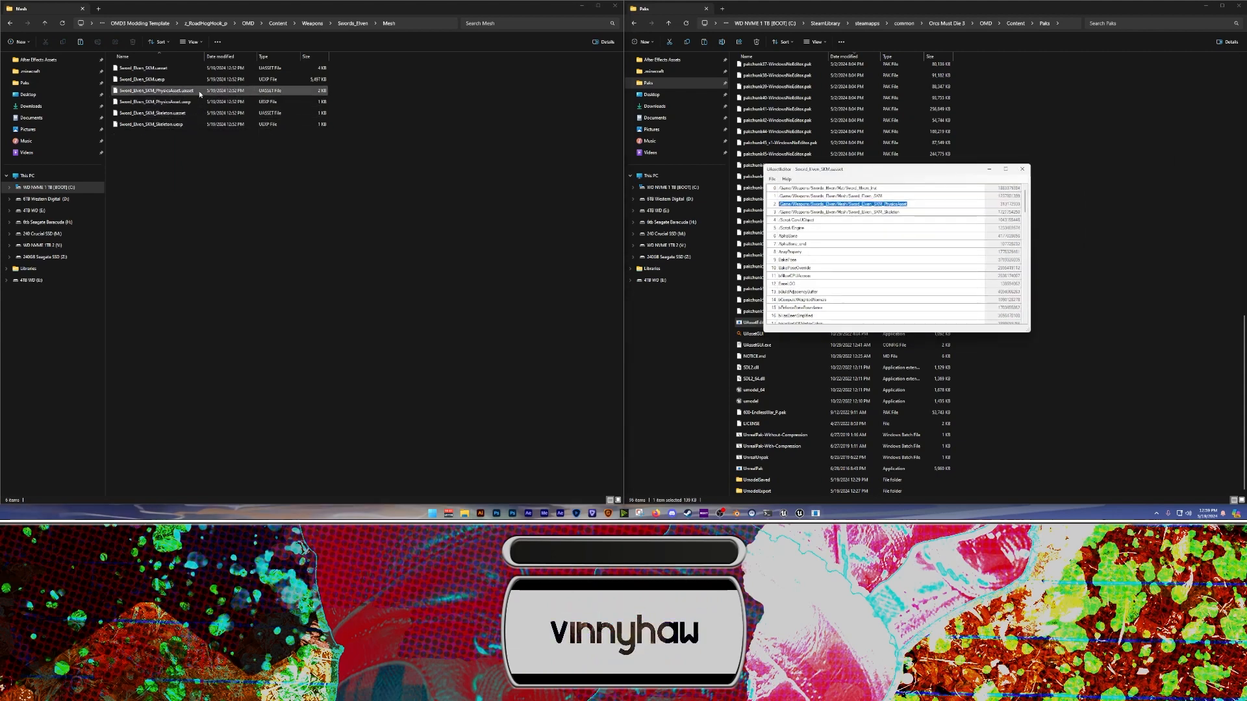
pyautogui.click(266, 91)
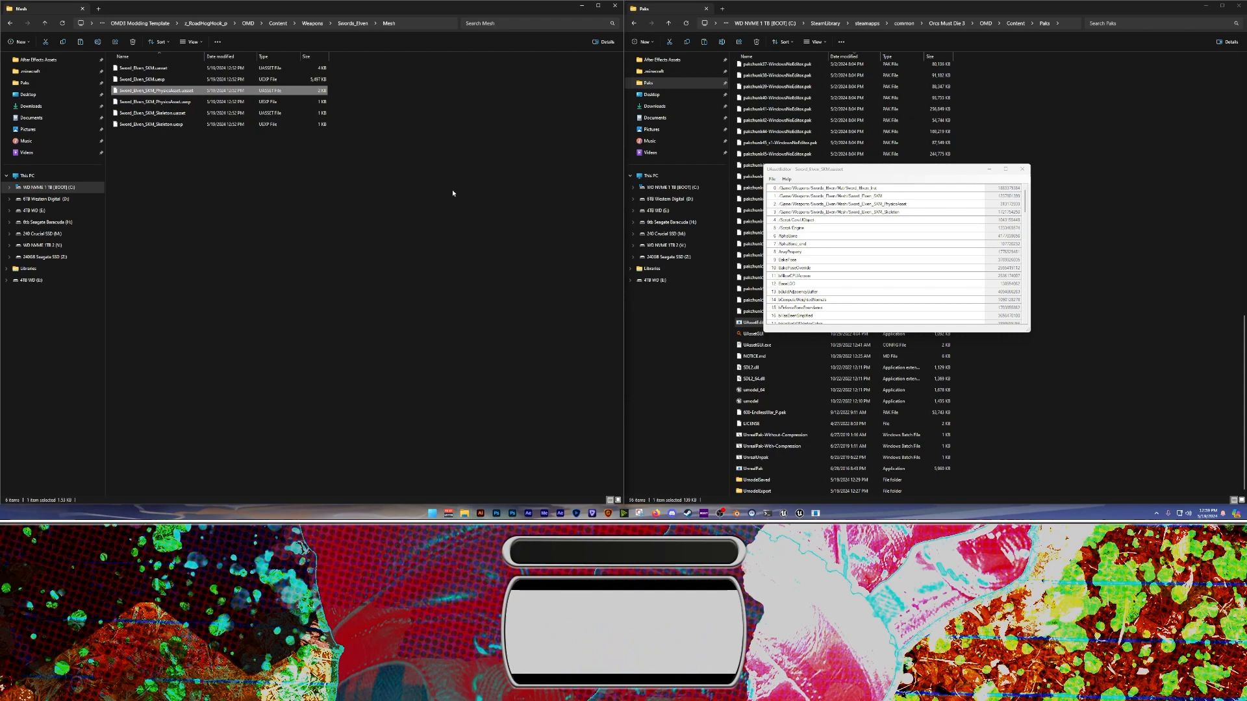
pyautogui.moveTo(304, 219); pyautogui.dragTo(177, 93)
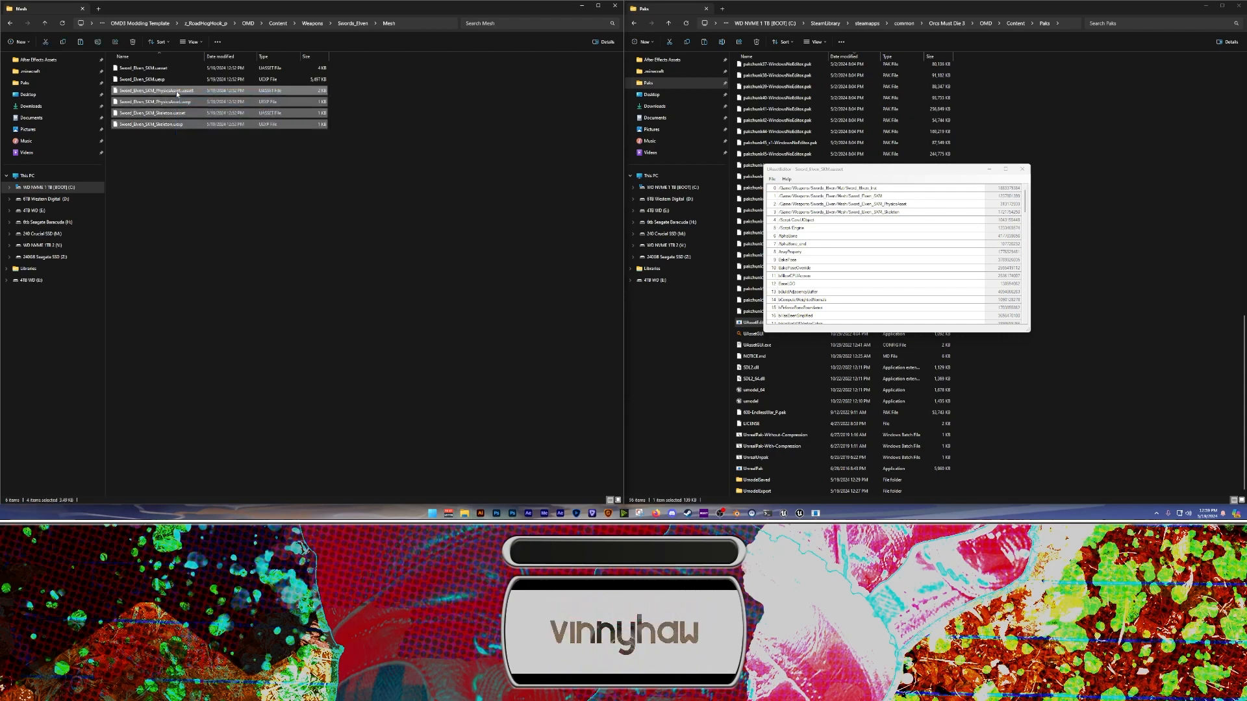
pyautogui.press('Delete')
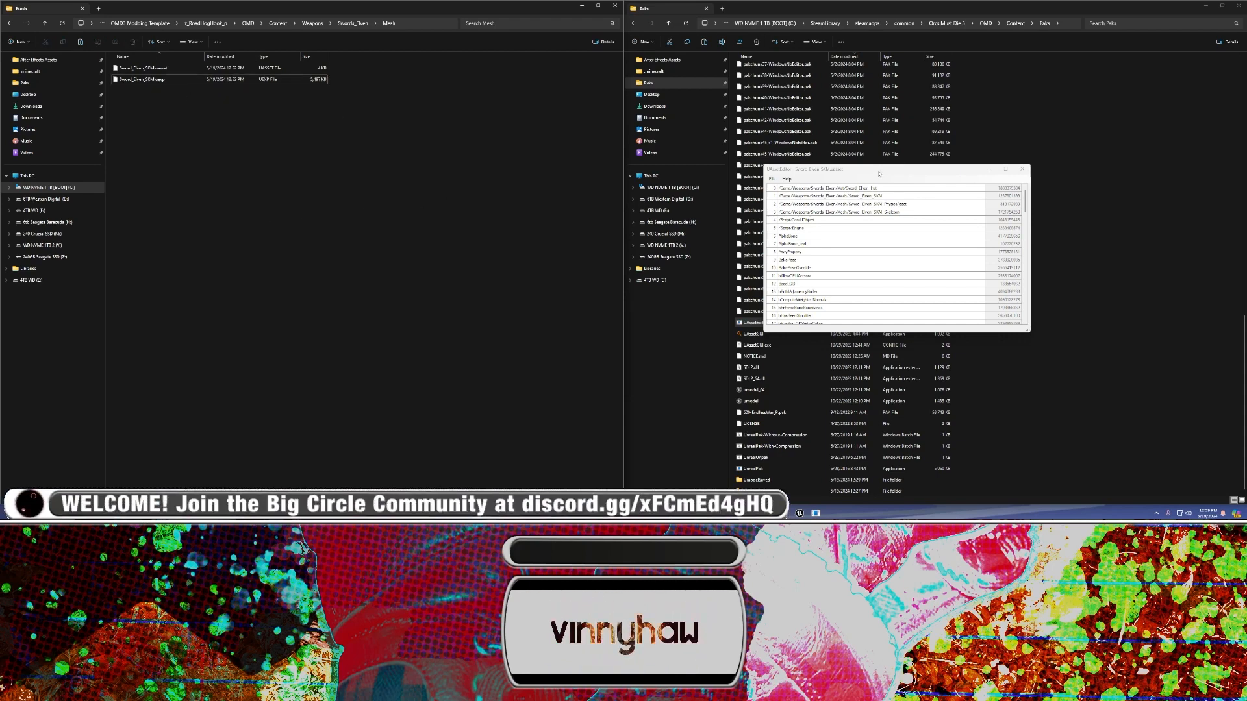
# Examine the skeleton, physics asset and material instance paths in Sword_Elven_SKM.uasset
pyautogui.moveTo(880, 175); pyautogui.dragTo(469, 162)
pyautogui.press('Down')
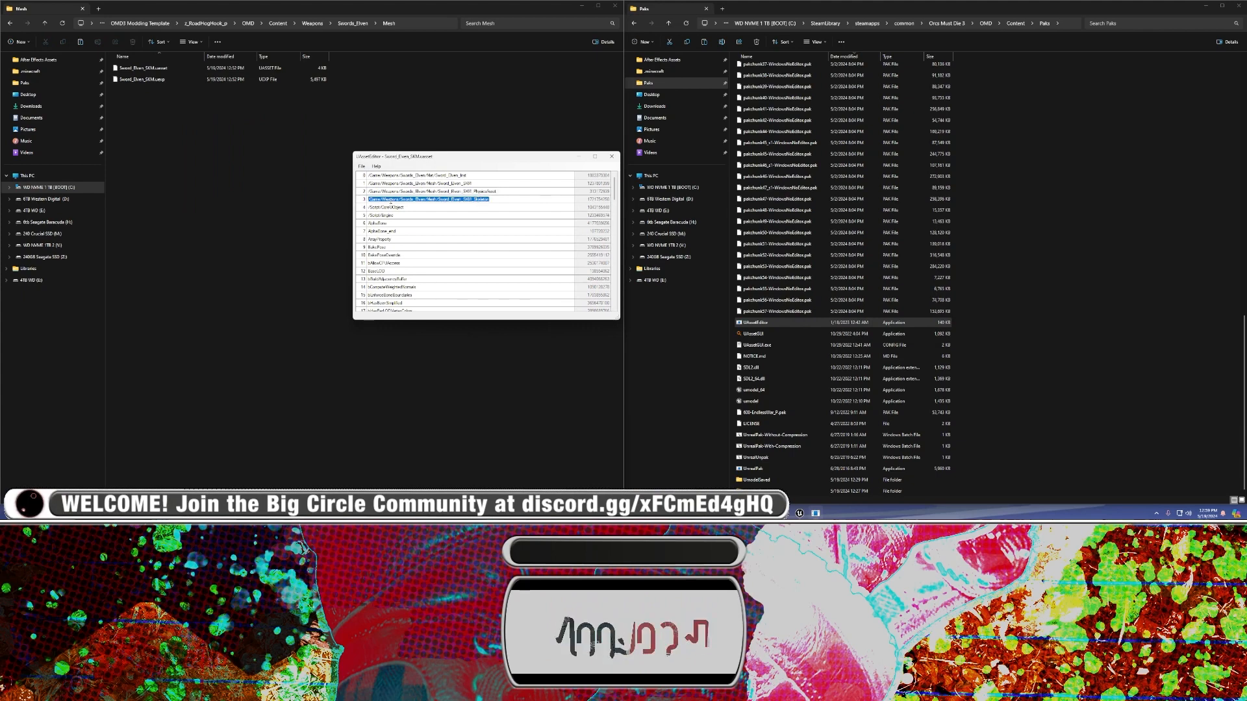
pyautogui.moveTo(406, 199); pyautogui.dragTo(490, 199)
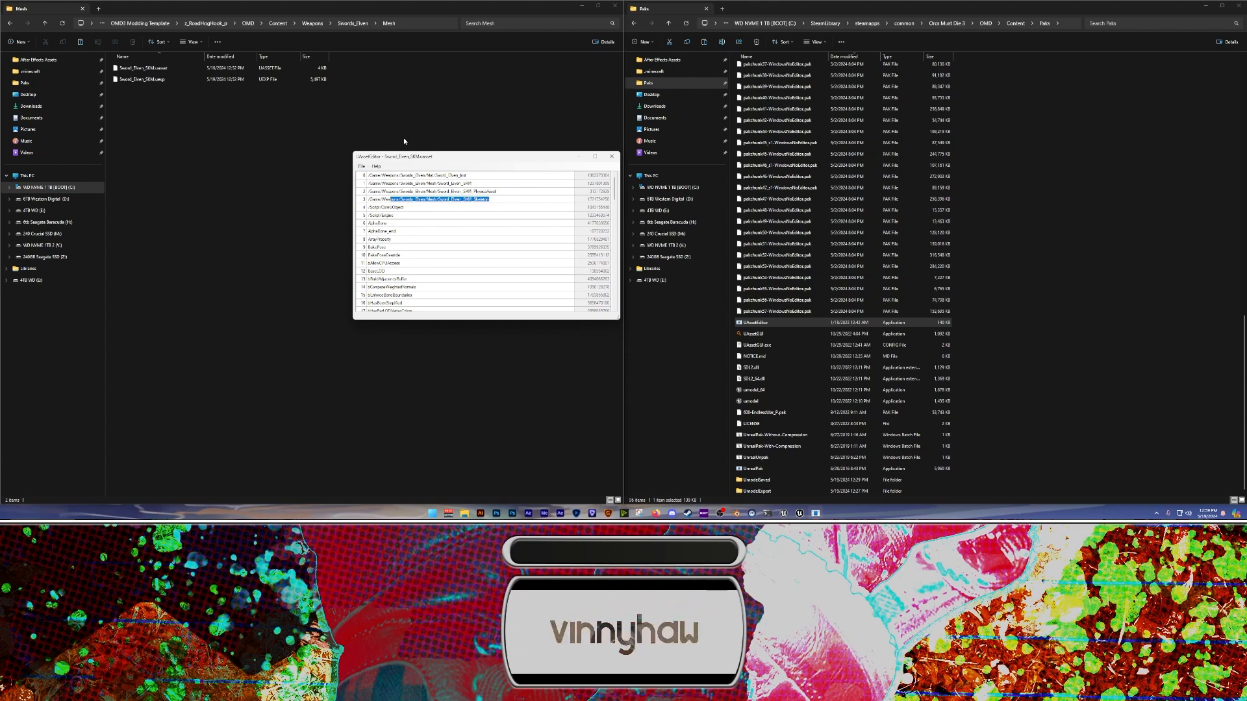
pyautogui.click(488, 193)
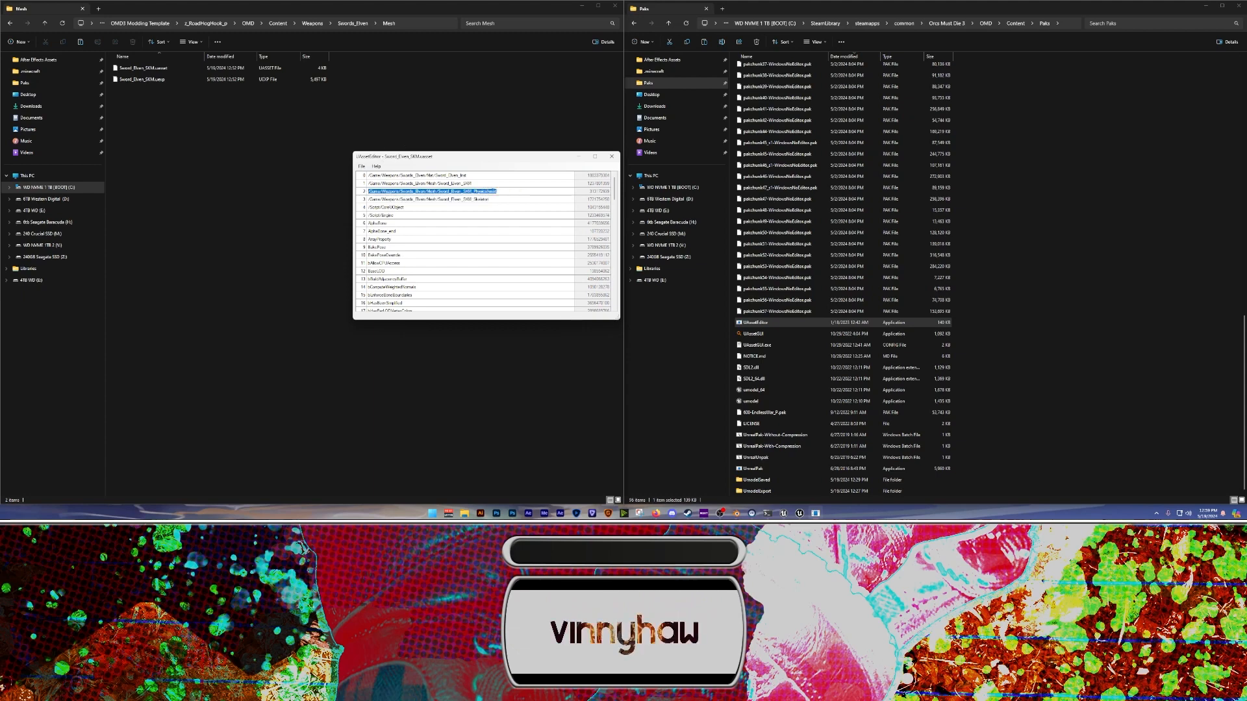
pyautogui.moveTo(499, 192); pyautogui.dragTo(359, 191)
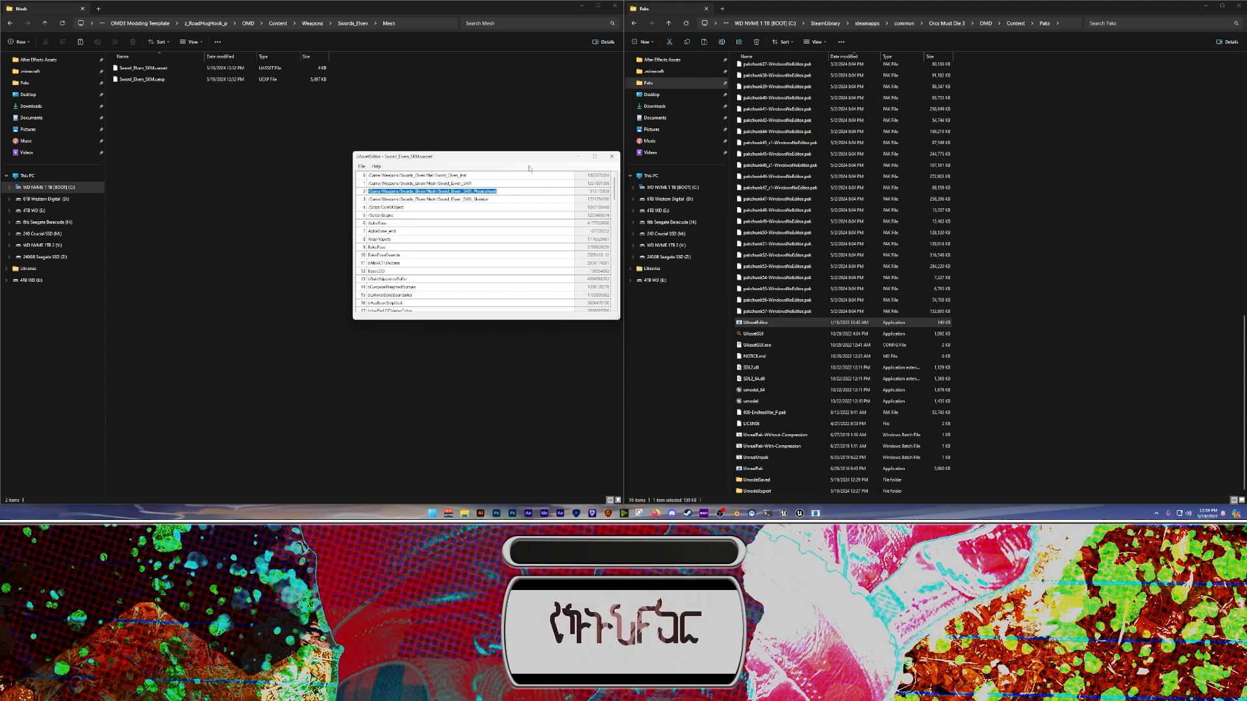
pyautogui.doubleClick(465, 176)
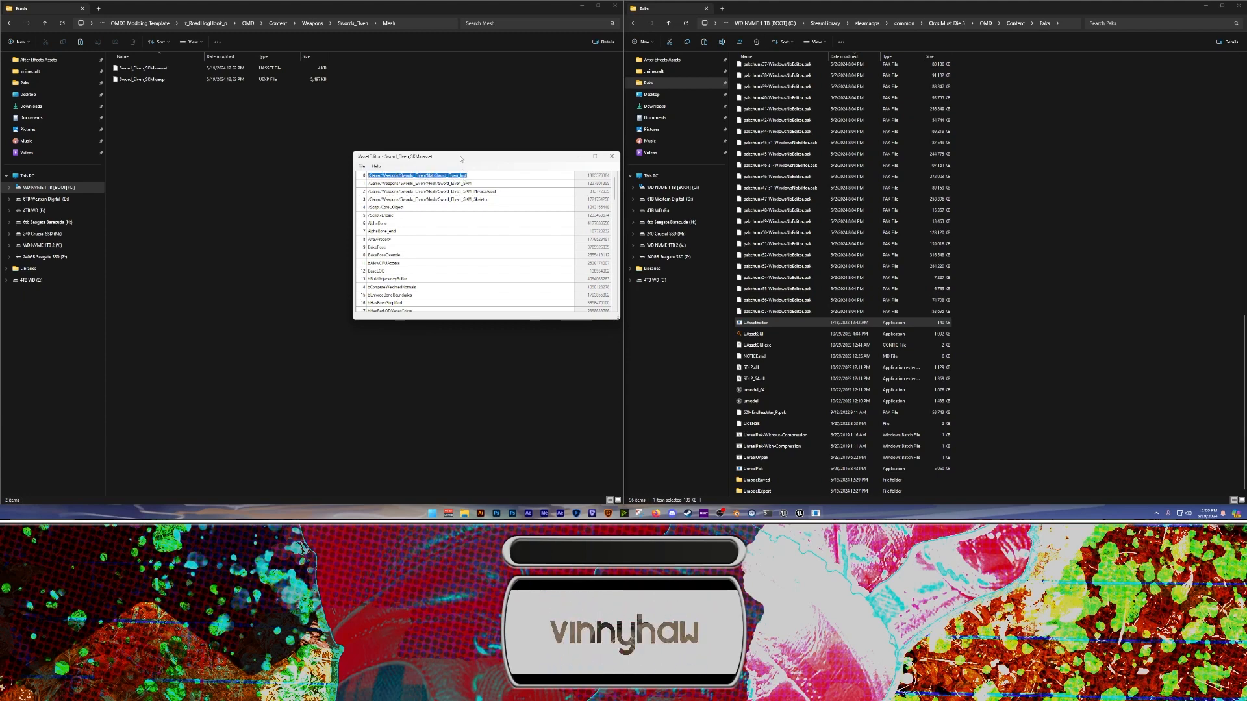
# Close the mesh asset, open Sword_Elven_Inst.uasset from the mod's Mat folder in UAssetEditor, and examine its entries
pyautogui.moveTo(460, 158); pyautogui.dragTo(796, 166)
pyautogui.click(536, 171)
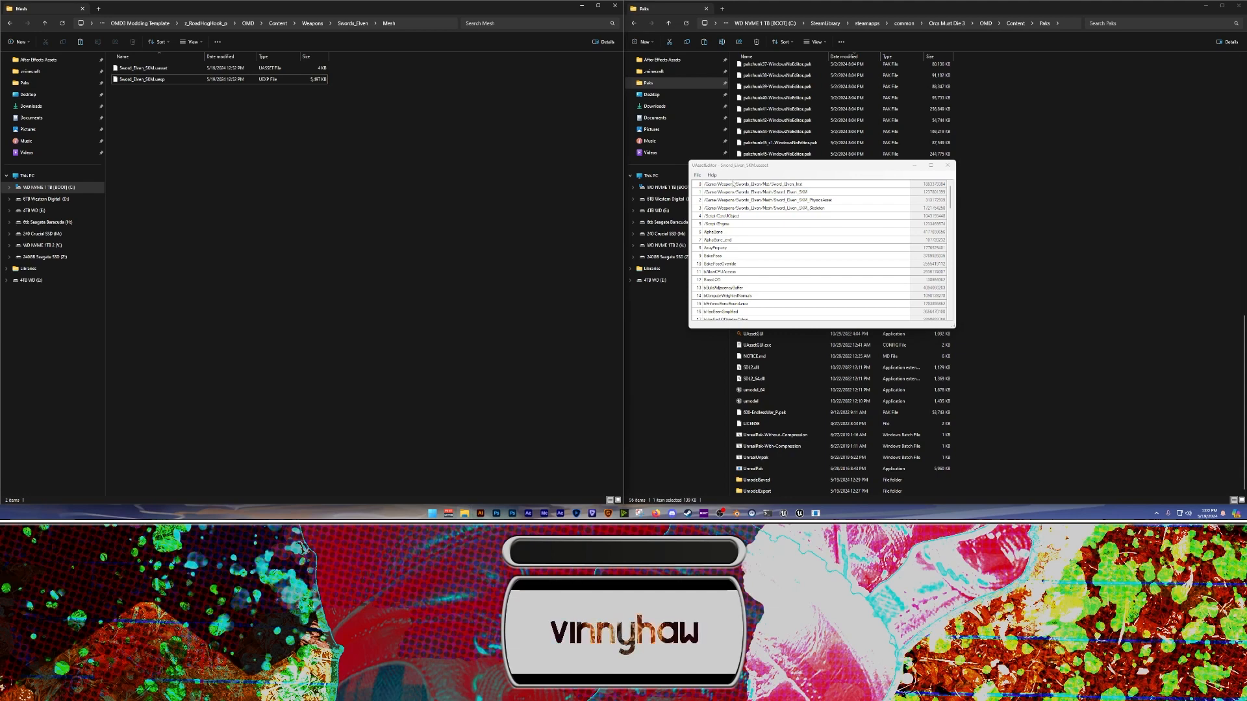
pyautogui.hotkey('alt', 'Left')
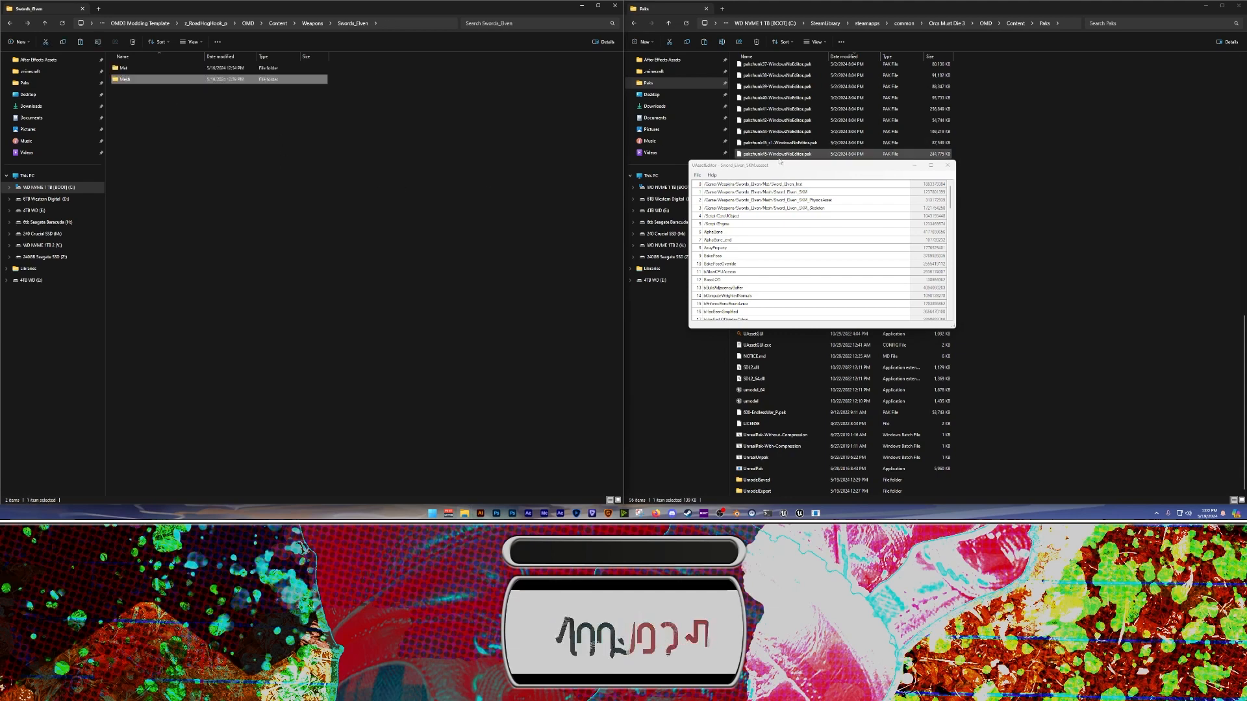
pyautogui.press('Up')
pyautogui.press('Return')
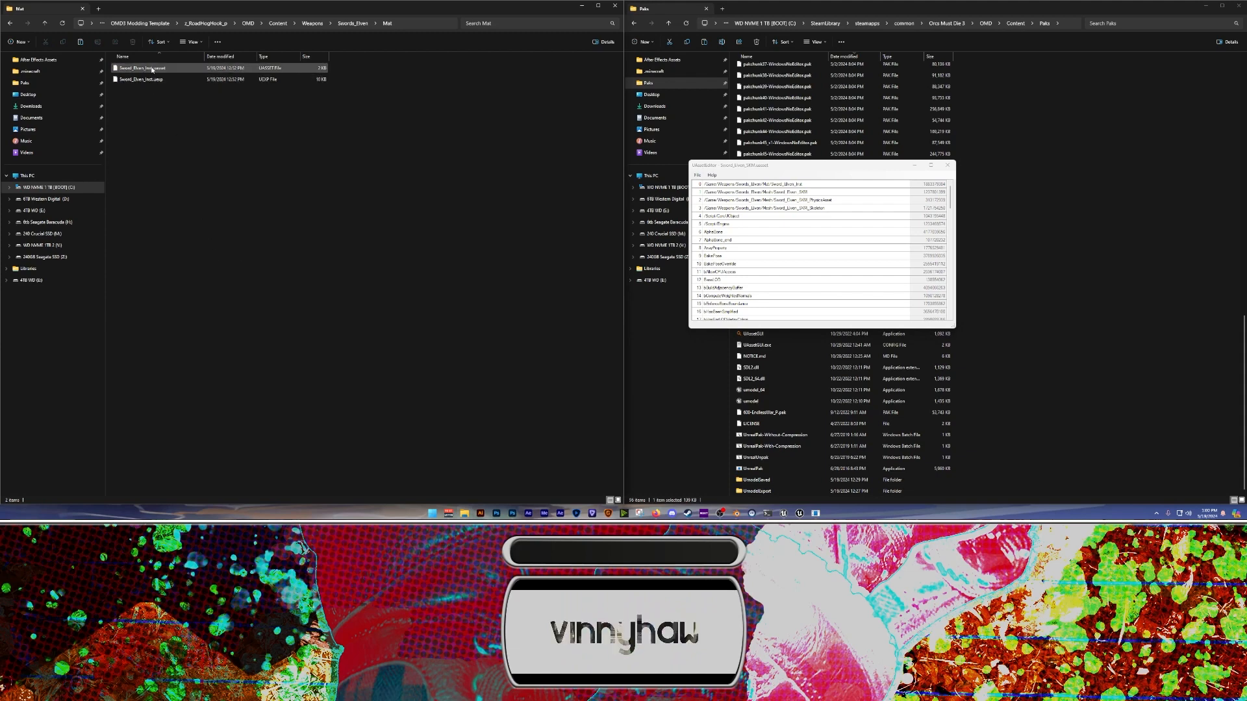
pyautogui.click(149, 69)
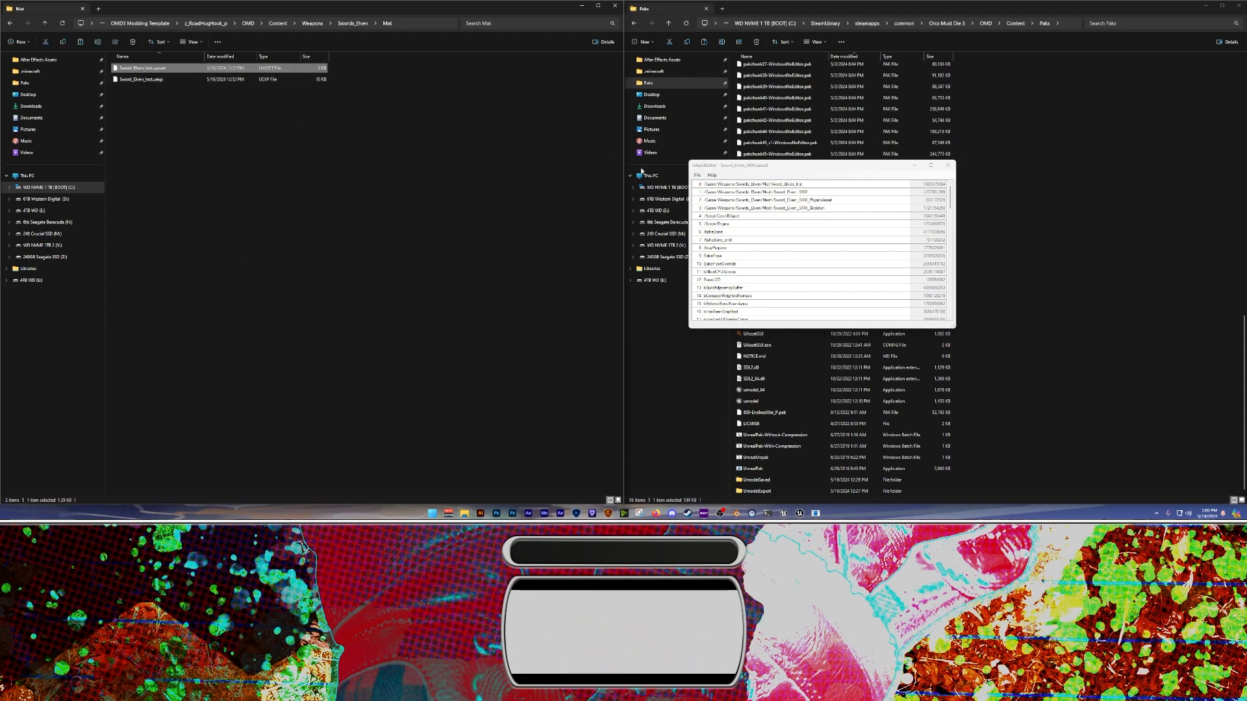
pyautogui.click(948, 165)
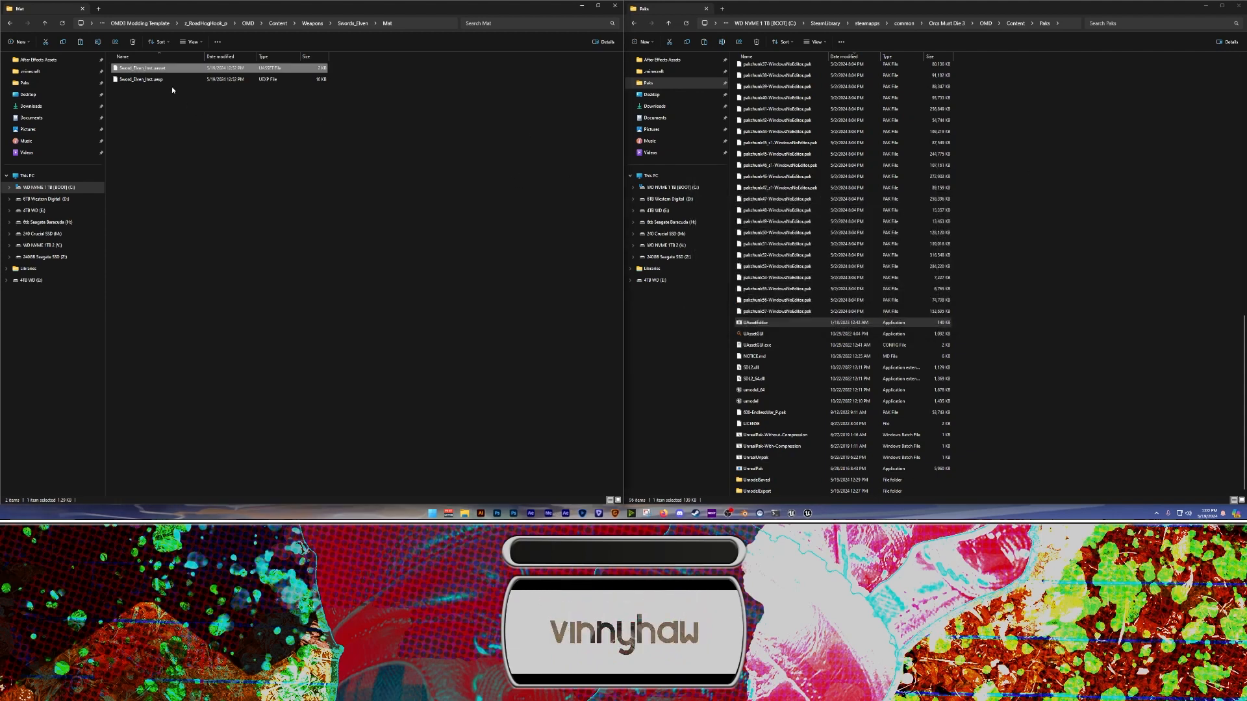
pyautogui.moveTo(156, 71); pyautogui.dragTo(753, 326)
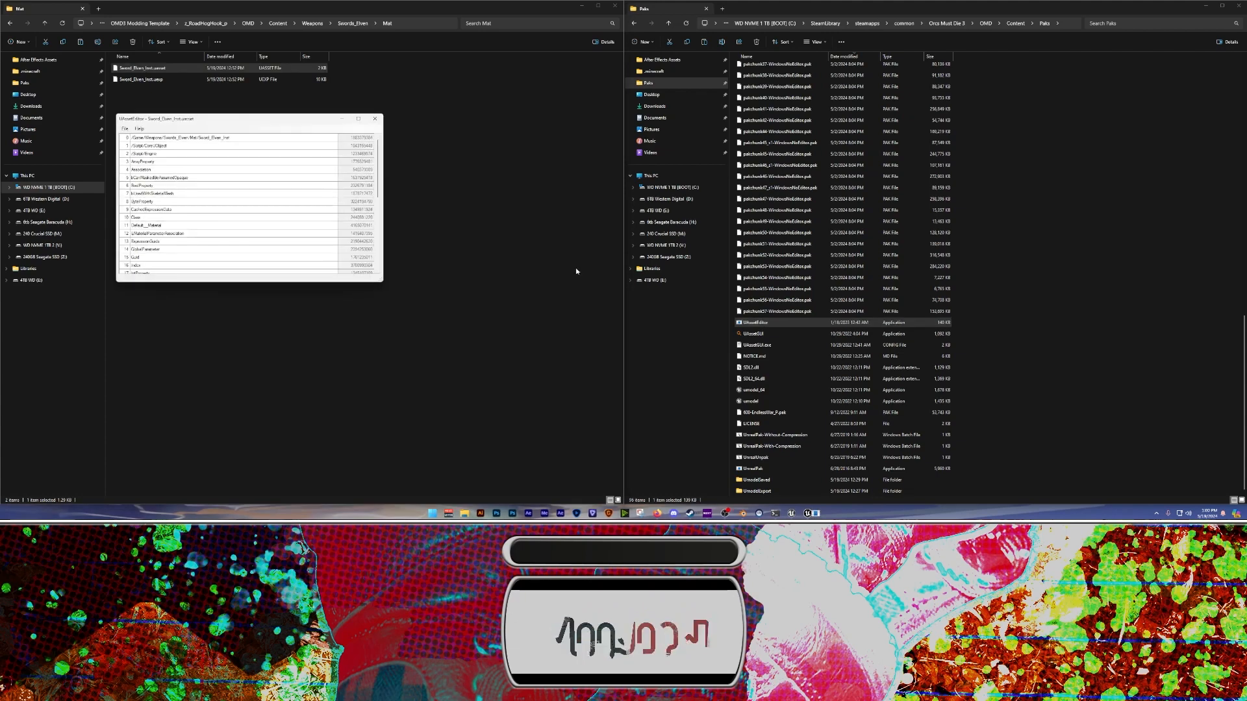
pyautogui.scroll(-7, 228, 188)
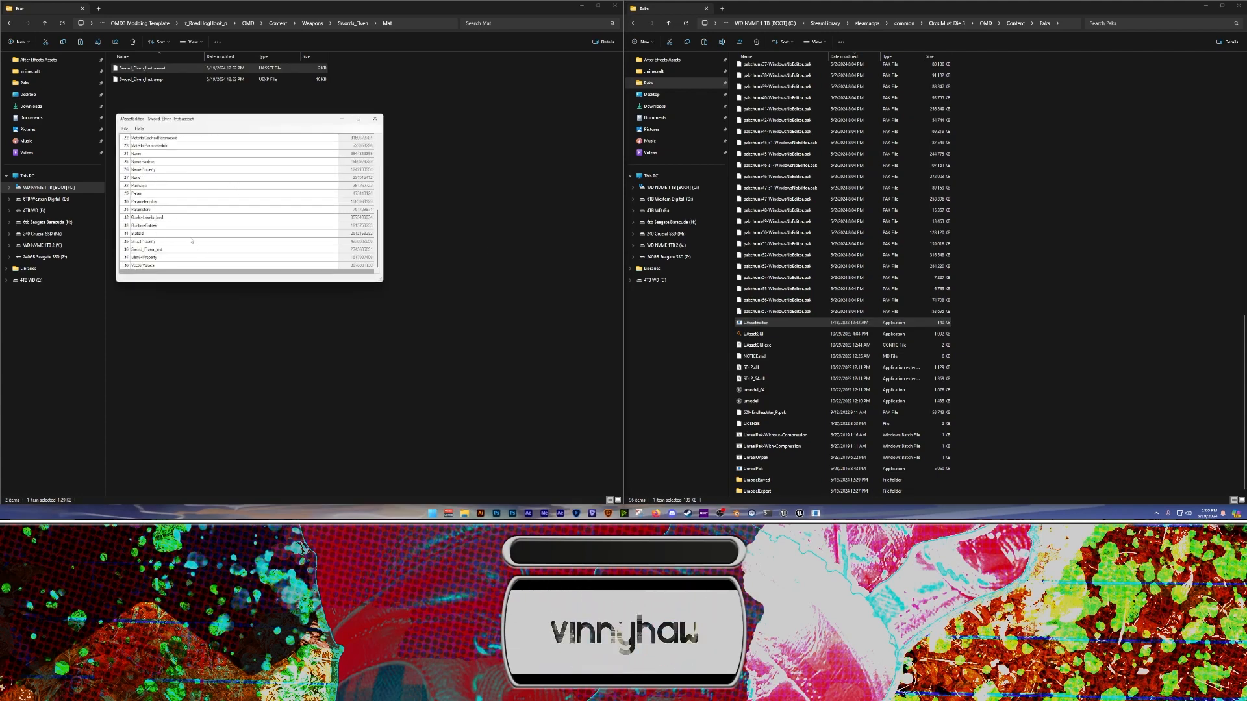
pyautogui.scroll(7, 191, 241)
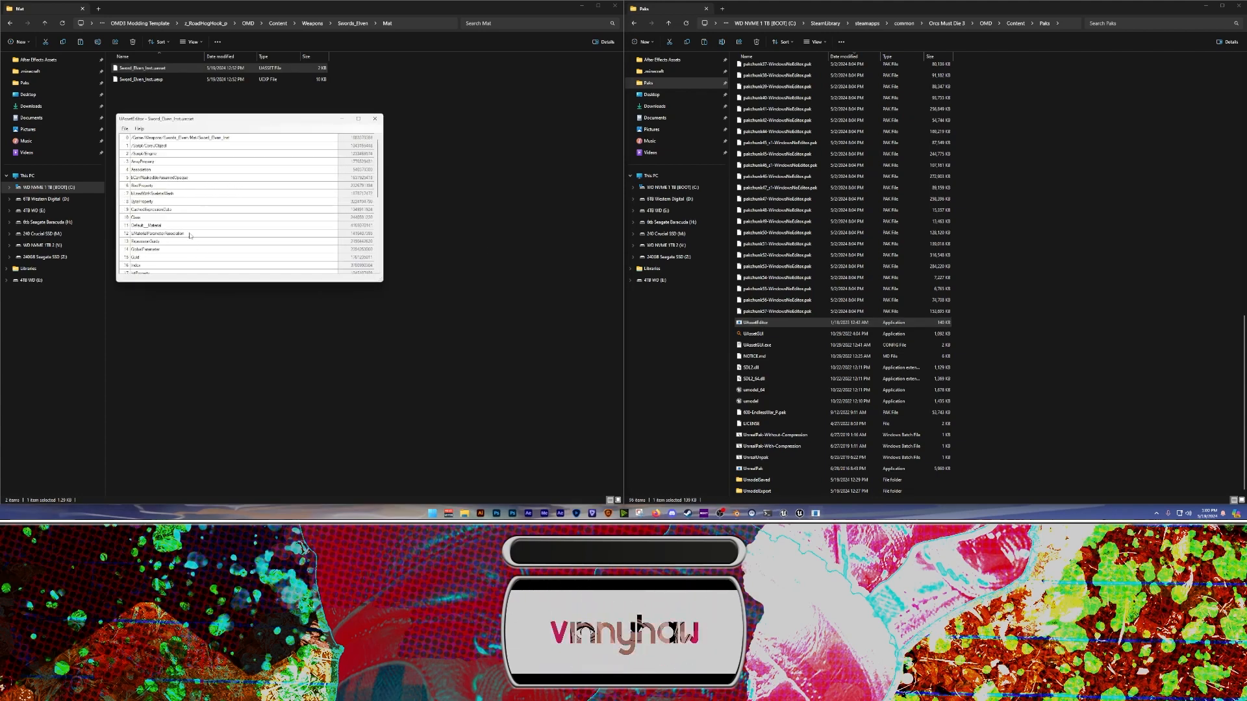
# Return to the mod's Swords_Elven folder and open the extracted UmodelSaved/OMD/Content/Weapons/Swords_Elven/Mat folder beside it
pyautogui.click(1051, 311)
pyautogui.click(430, 204)
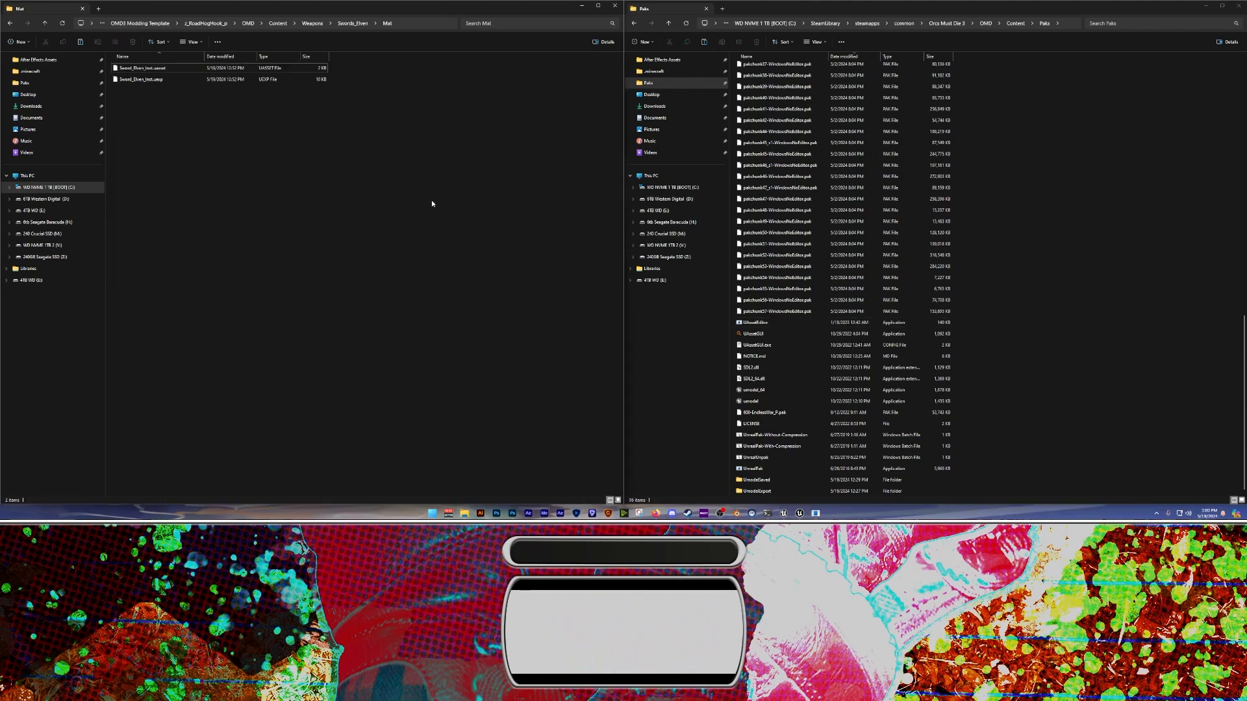
pyautogui.hotkey('alt', 'Up')
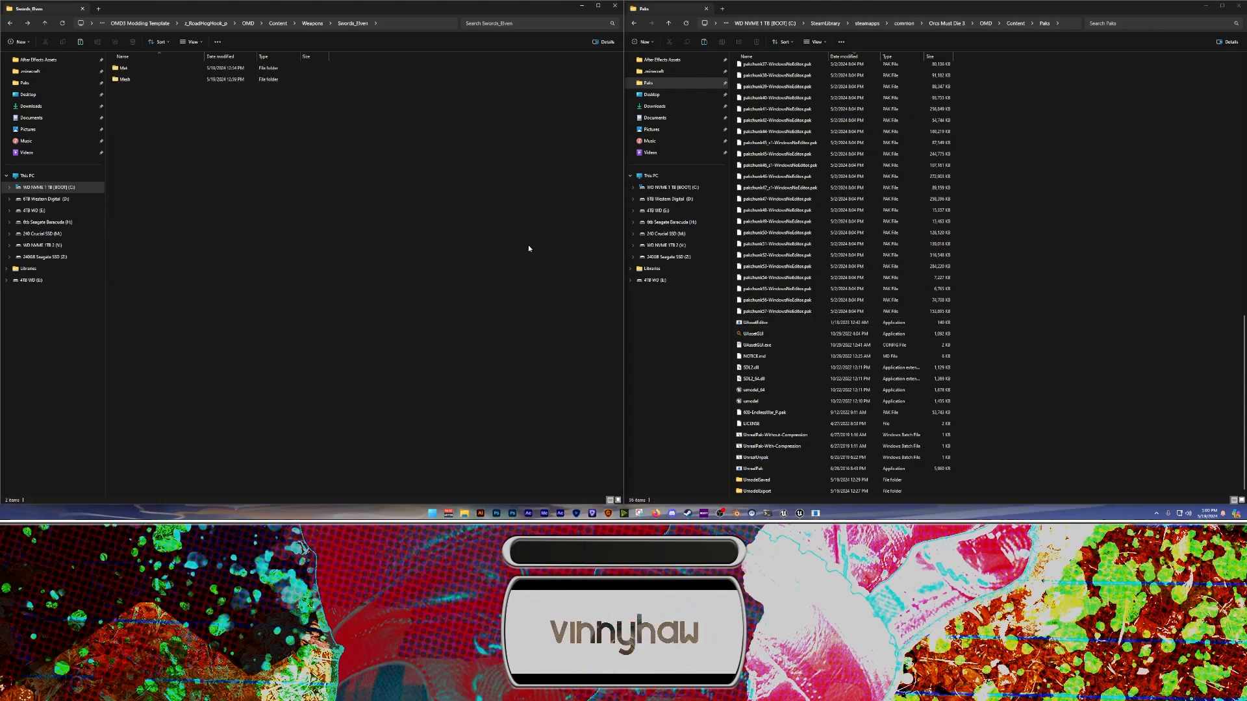
pyautogui.doubleClick(757, 480)
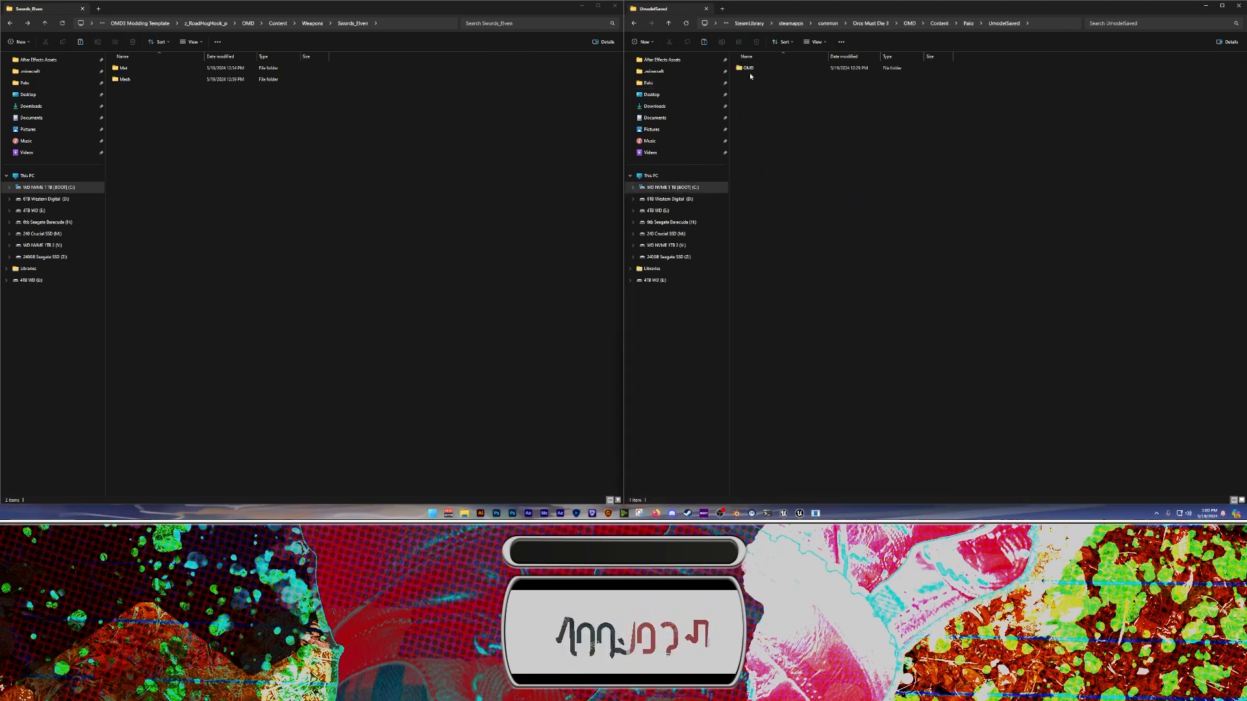
pyautogui.doubleClick(749, 68)
pyautogui.doubleClick(750, 68)
pyautogui.doubleClick(749, 68)
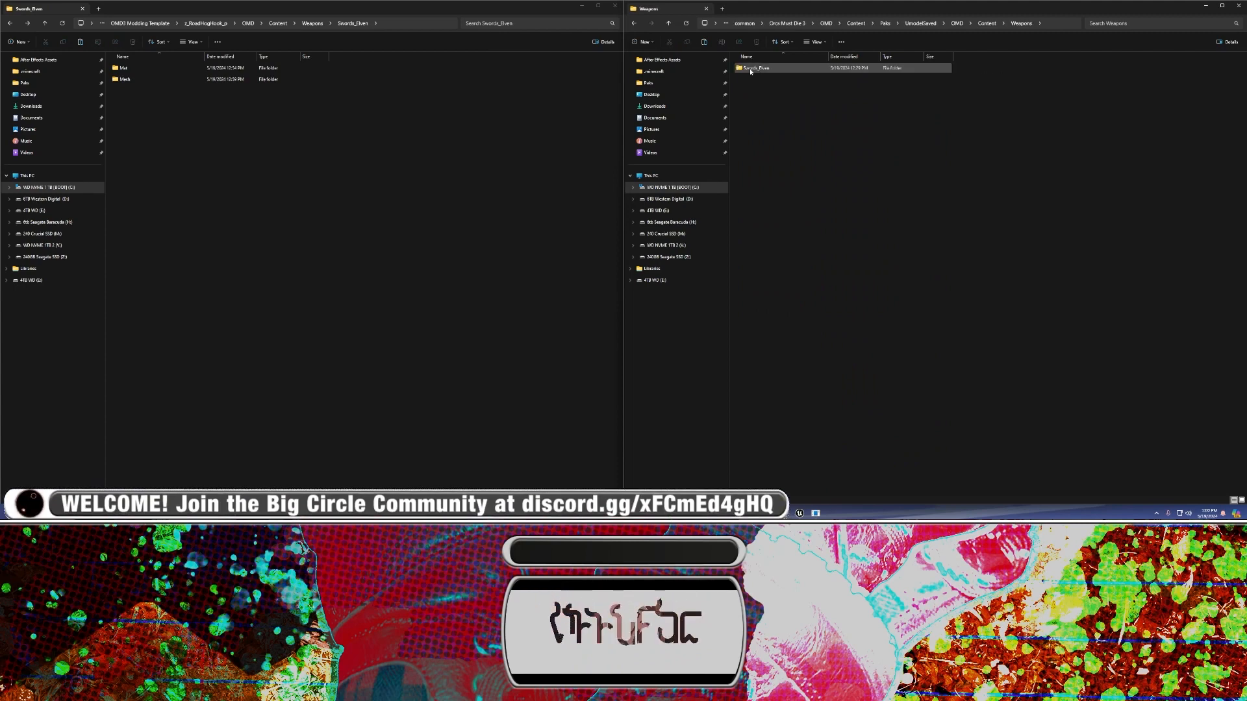
pyautogui.doubleClick(749, 69)
pyautogui.doubleClick(749, 68)
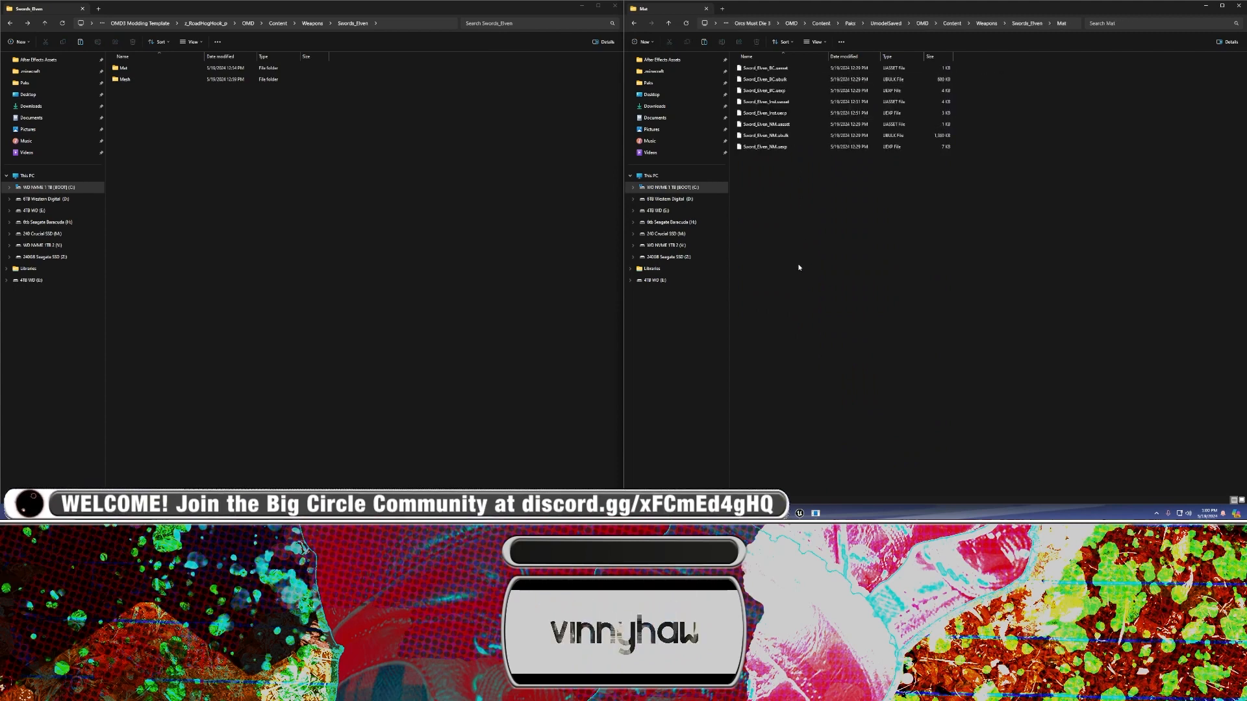
# Copy the extracted Sword_Elven_Inst .uasset and .uexp files into the mod's Swords_Elven folder
pyautogui.click(765, 101)
pyautogui.keyDown('shift'); pyautogui.click(765, 113); pyautogui.keyUp('shift')
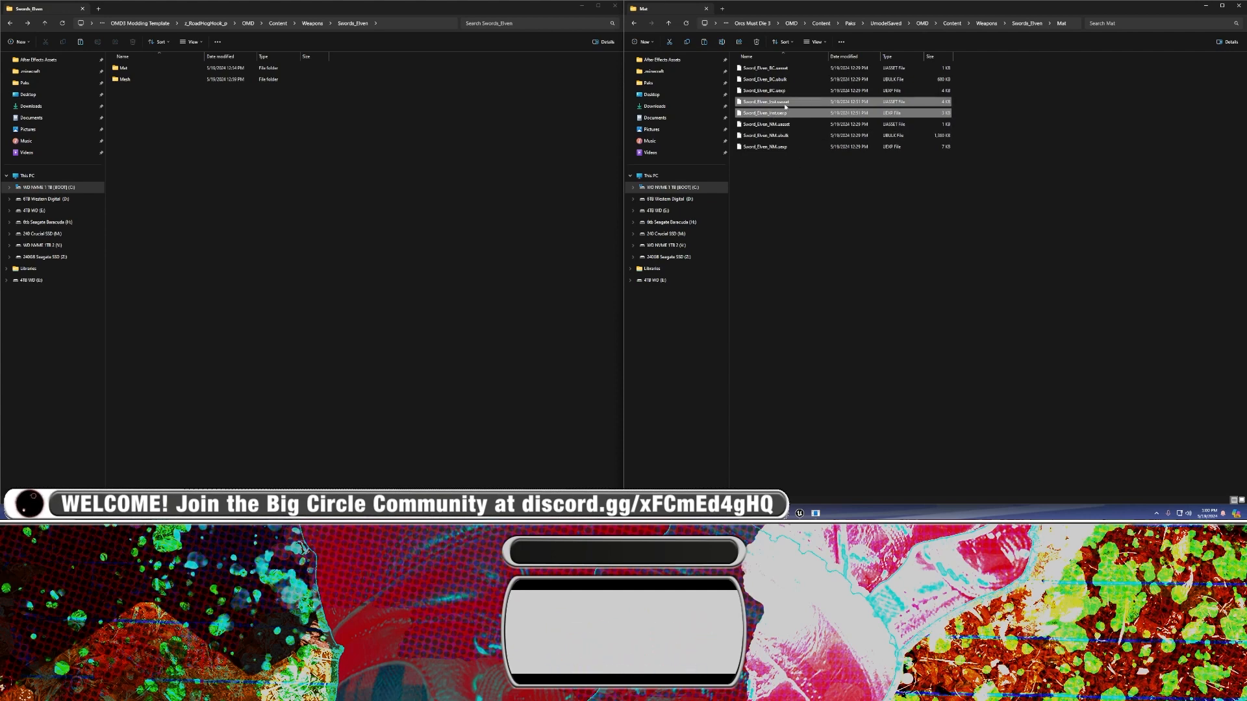
pyautogui.moveTo(786, 105); pyautogui.dragTo(227, 225)
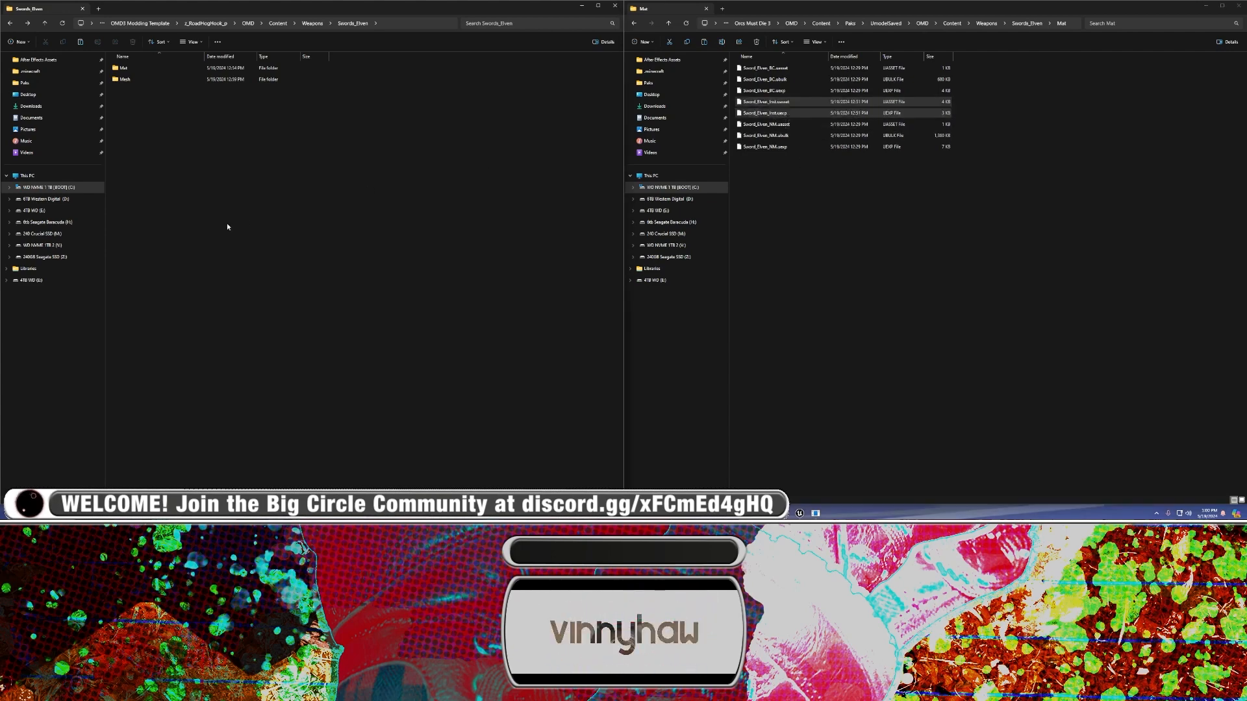
pyautogui.click(227, 227)
# Return to the Paks folder and open the copied original Sword_Elven_Inst.uasset in UAssetEditor
pyautogui.click(648, 82)
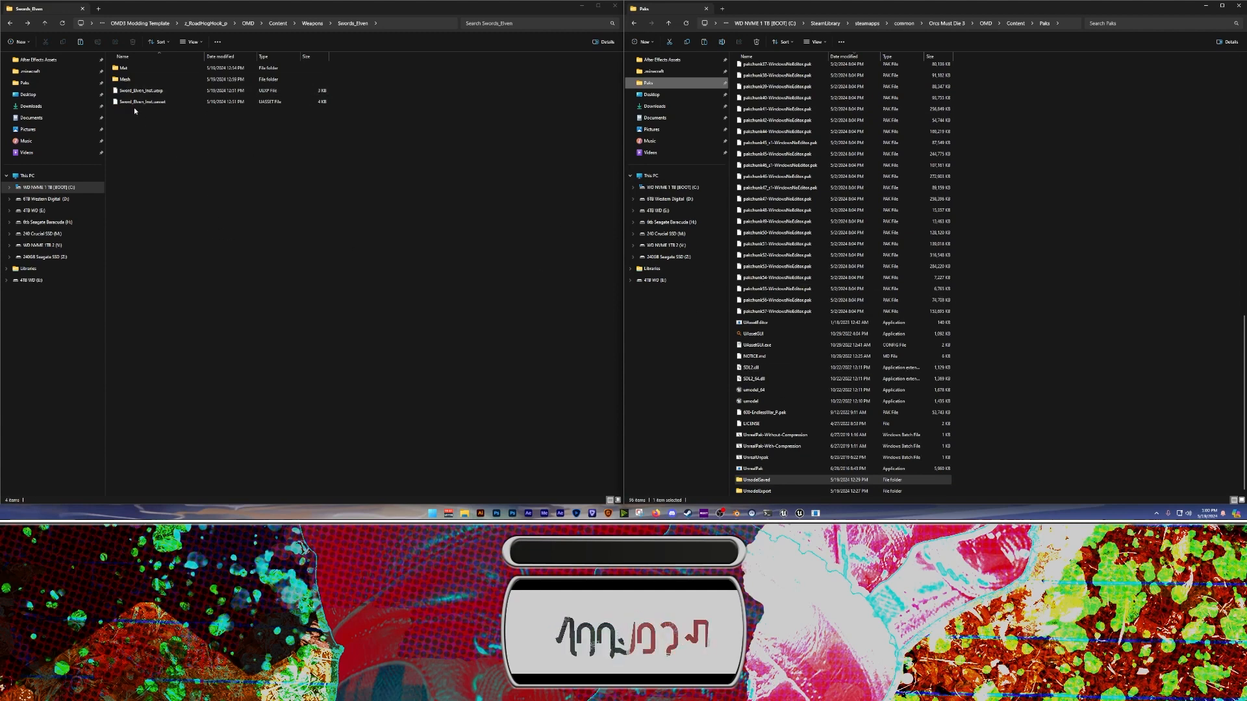
pyautogui.moveTo(157, 108); pyautogui.dragTo(741, 333)
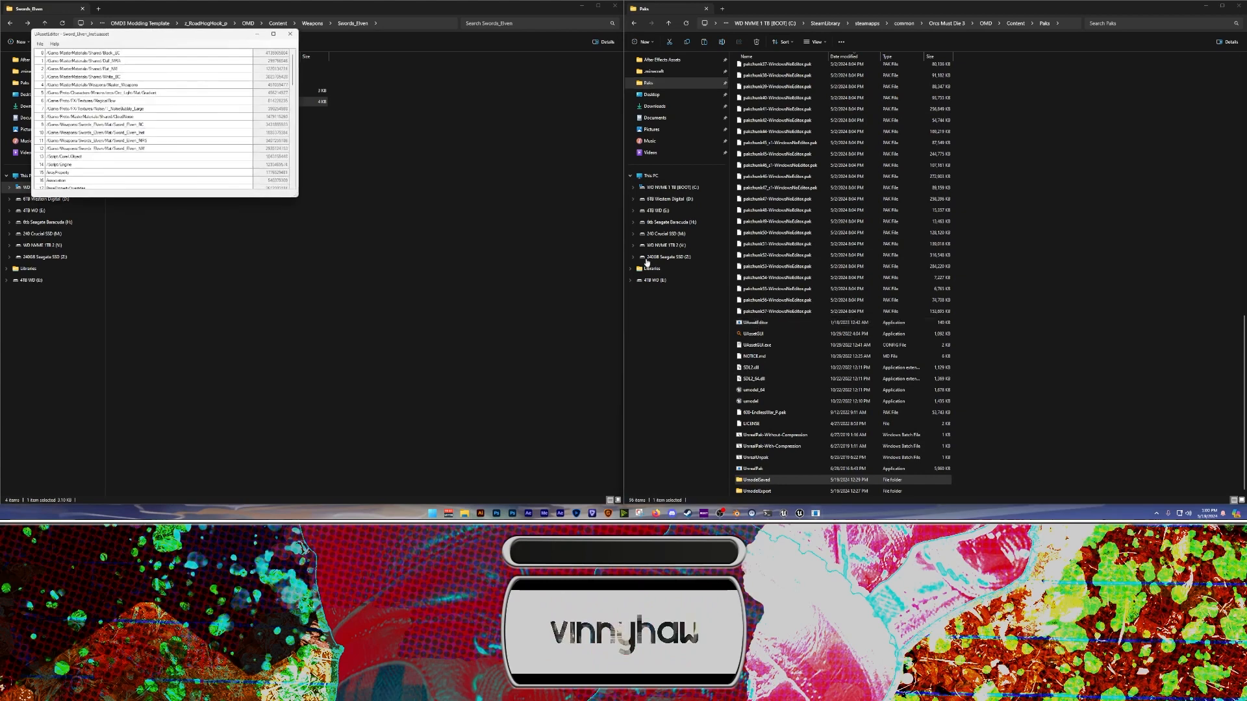
pyautogui.moveTo(217, 38); pyautogui.dragTo(890, 178)
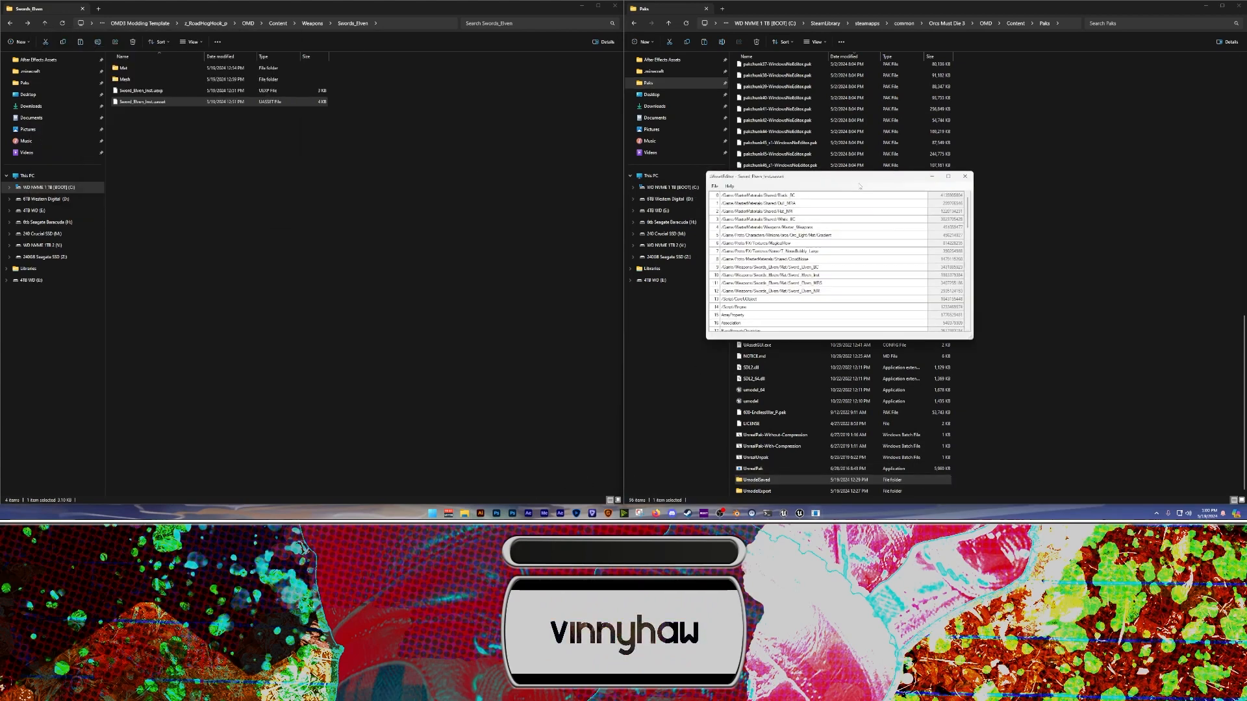
# Place the mod's and the original Sword_Elven_Inst windows side by side in UAssetEditor and scroll through both entry lists
pyautogui.moveTo(816, 168); pyautogui.dragTo(856, 189)
pyautogui.click(994, 306)
pyautogui.click(816, 514)
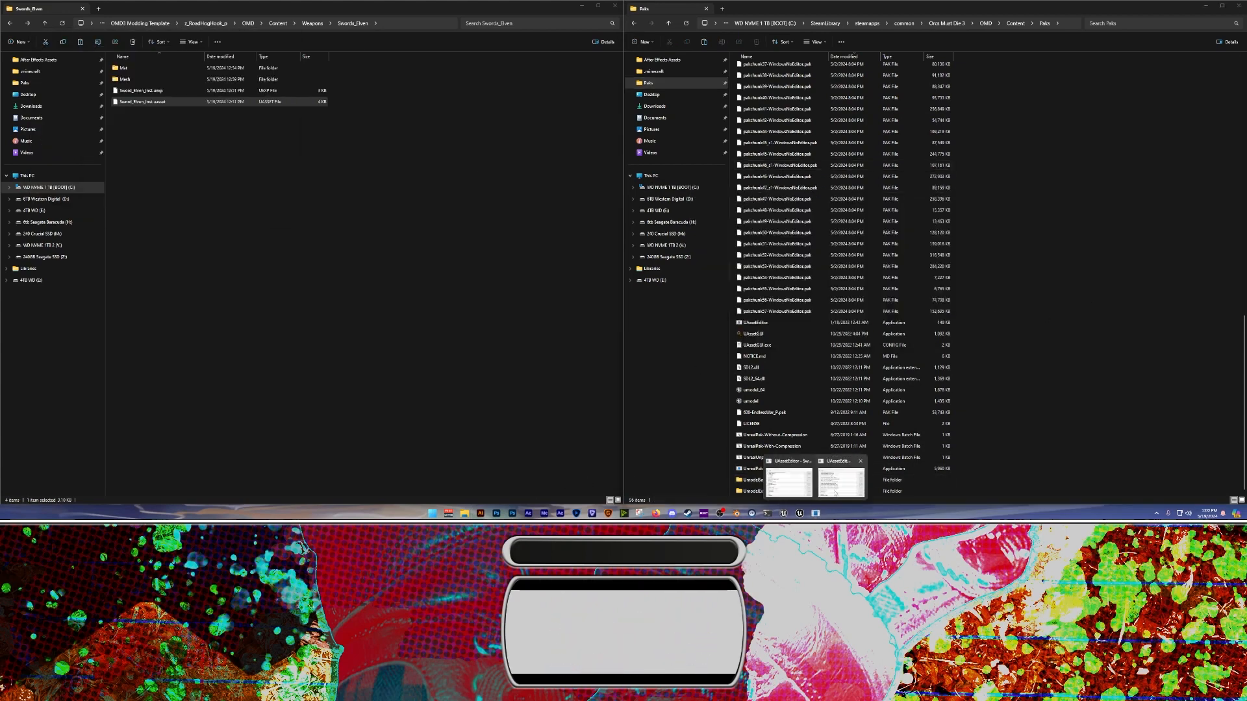
pyautogui.click(840, 483)
pyautogui.click(816, 514)
pyautogui.click(789, 481)
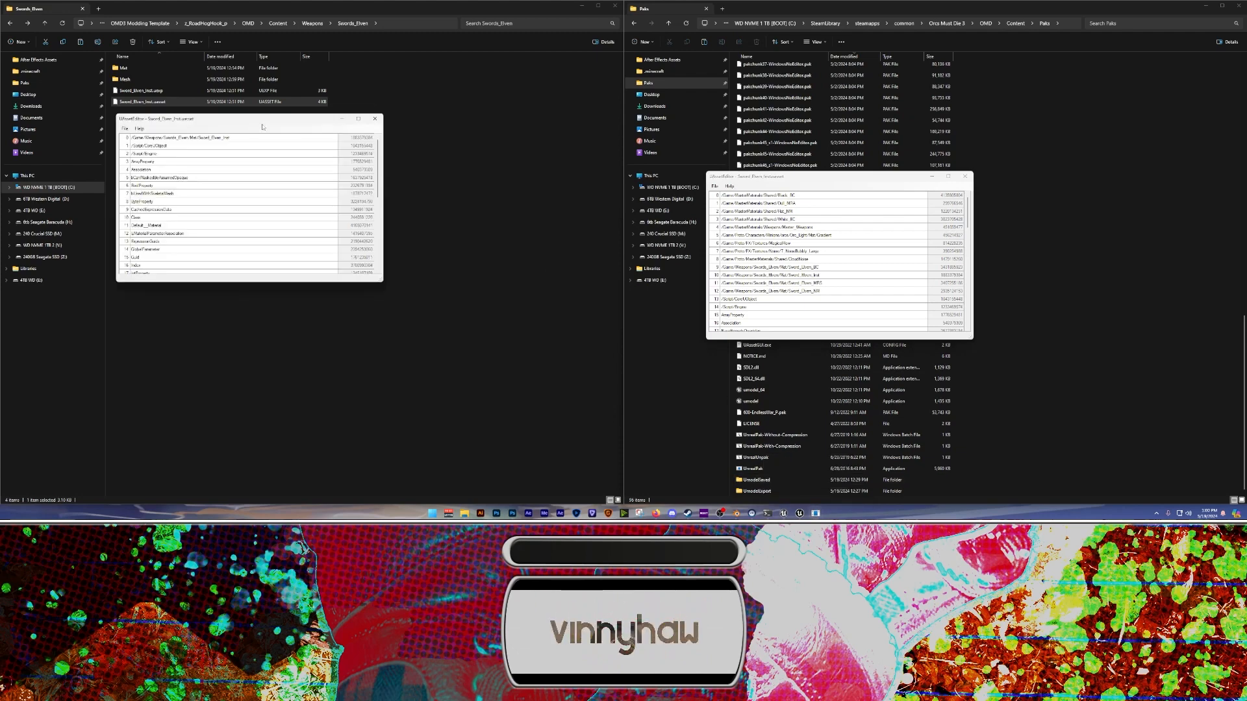
pyautogui.moveTo(263, 122); pyautogui.dragTo(422, 165)
pyautogui.scroll(-5, 331, 286)
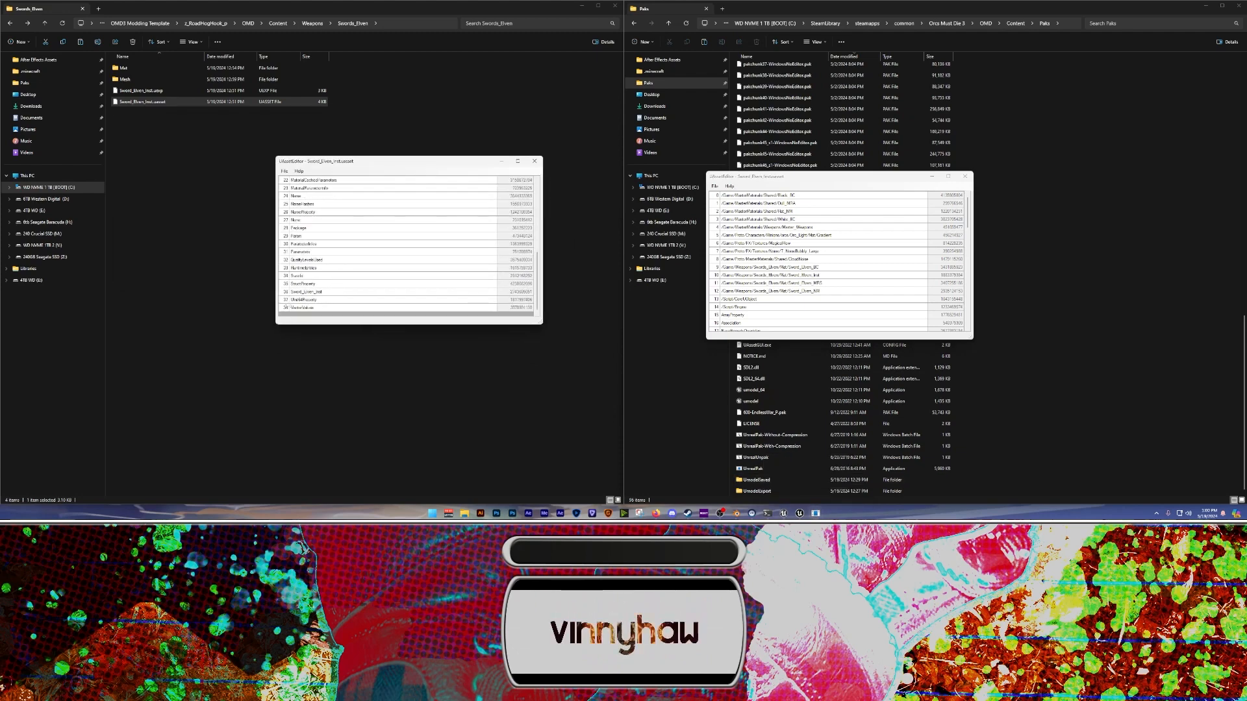
pyautogui.scroll(-12, 813, 276)
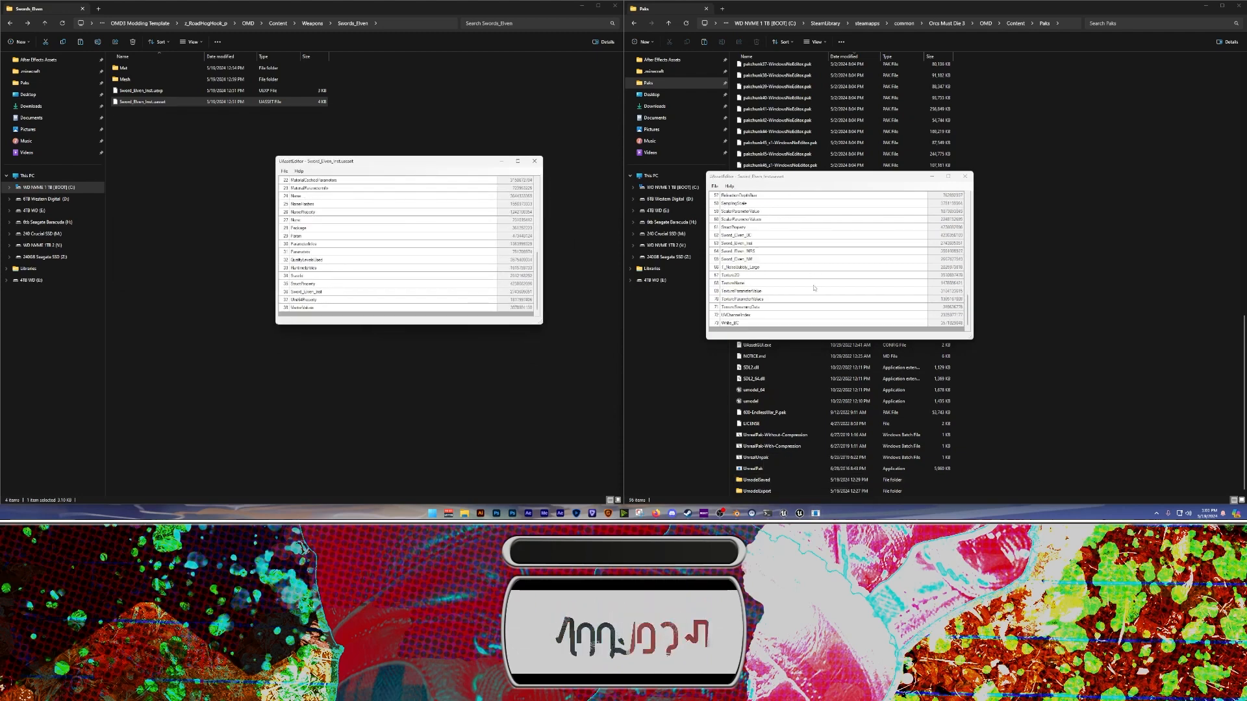
pyautogui.scroll(12, 722, 322)
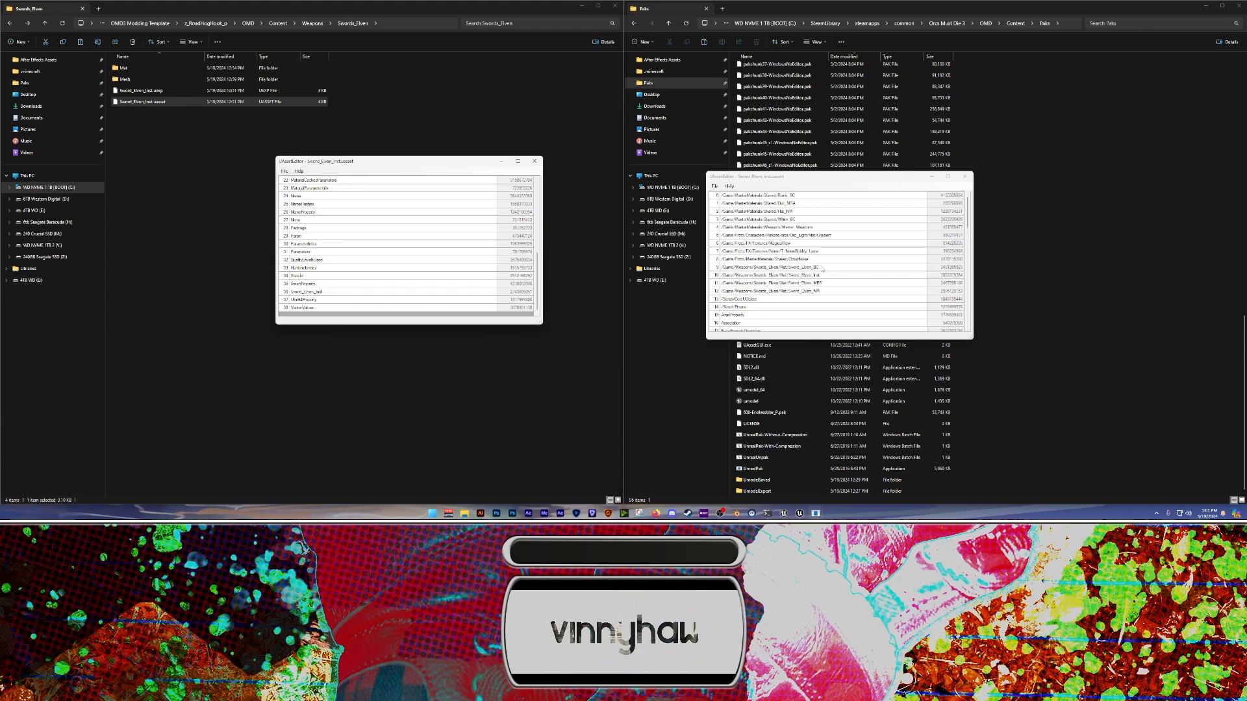
# Compare the original's Swords_Elven/Mat texture references, such as Sword_Elven_BC and Sword_Elven_NM, with the Sword_Elven_Inst path in the mod's asset
pyautogui.doubleClick(811, 267)
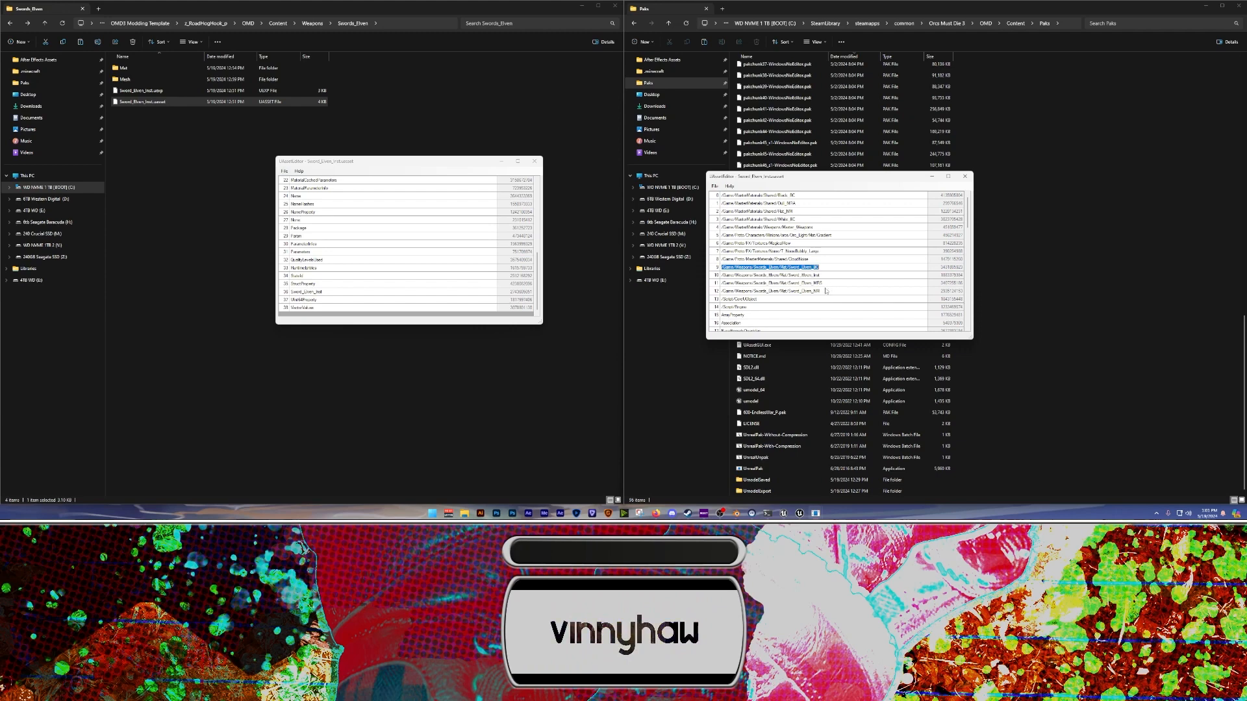
pyautogui.doubleClick(821, 292)
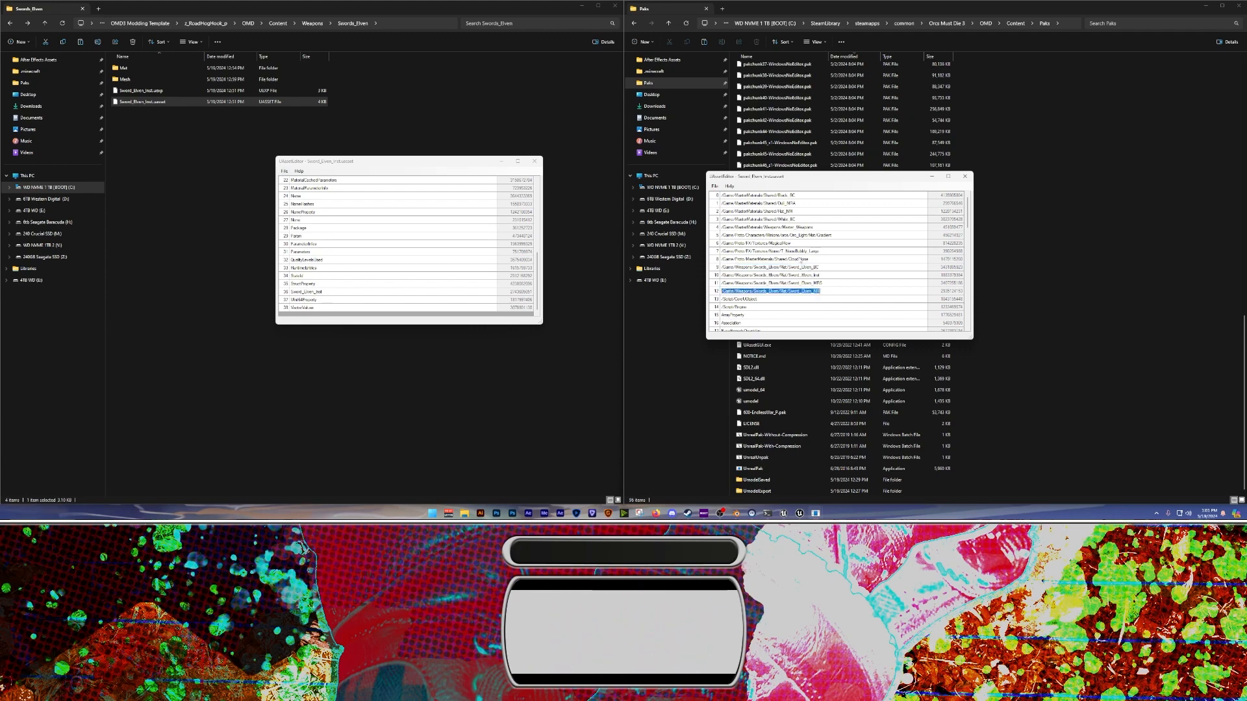
pyautogui.scroll(7, 366, 242)
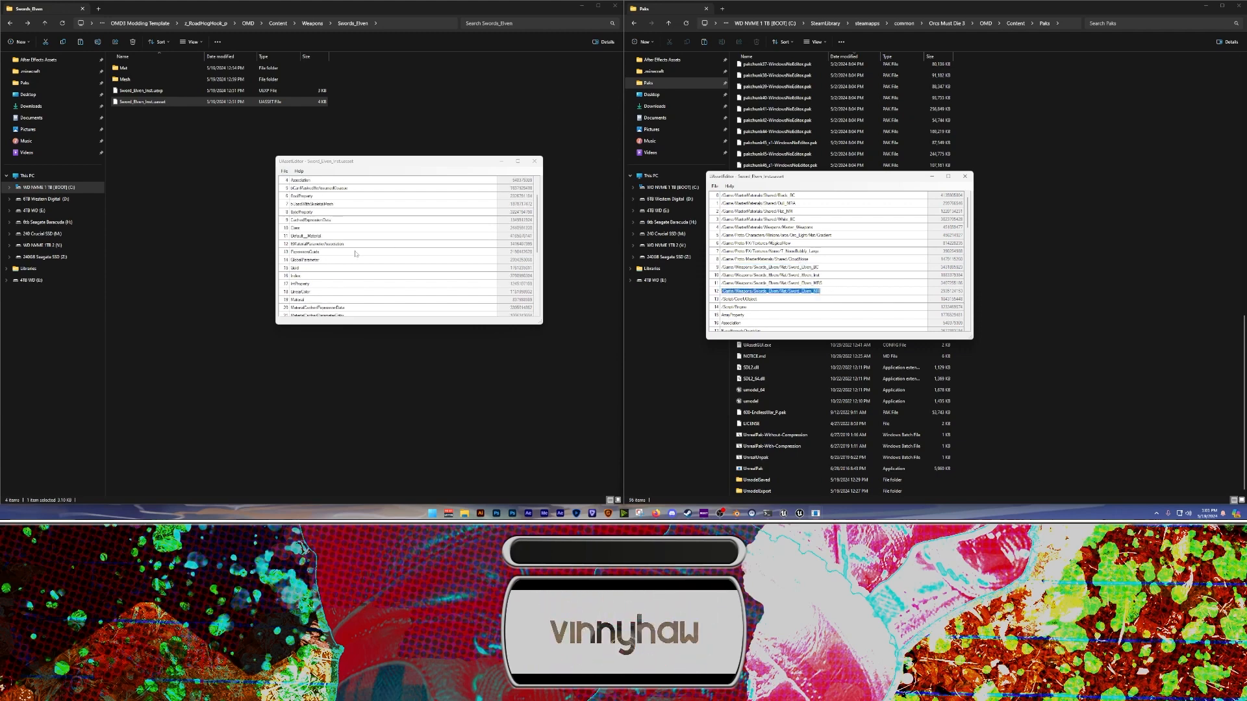
pyautogui.click(386, 189)
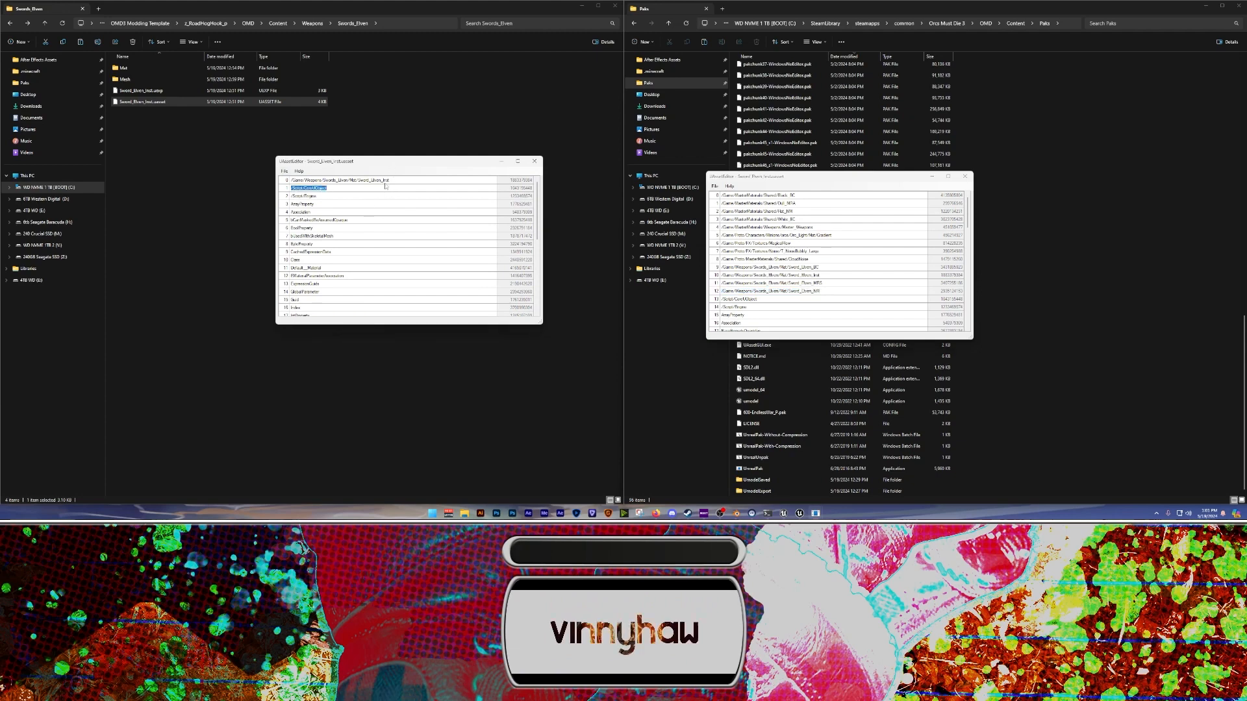
pyautogui.doubleClick(390, 181)
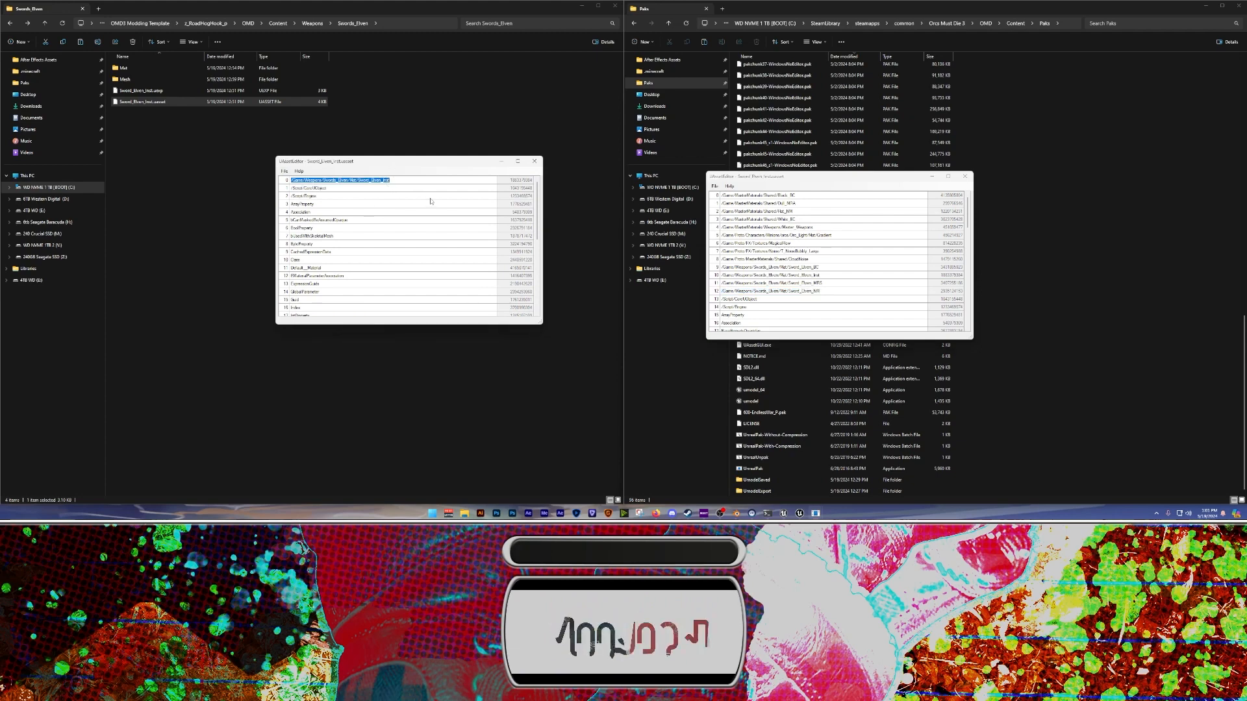
# Close both UAssetEditor windows and delete the two copied Sword_Elven_Inst files from the mod's Swords_Elven folder
pyautogui.click(534, 161)
pyautogui.click(966, 177)
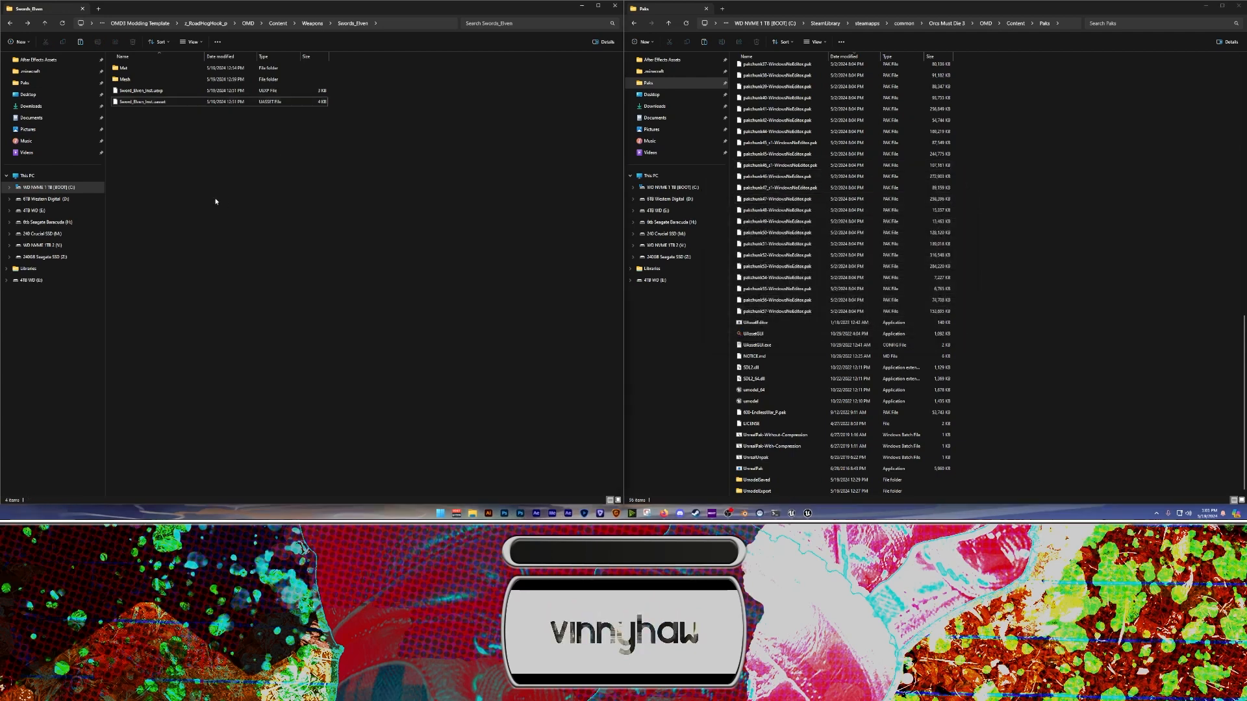
pyautogui.moveTo(206, 195); pyautogui.dragTo(139, 92)
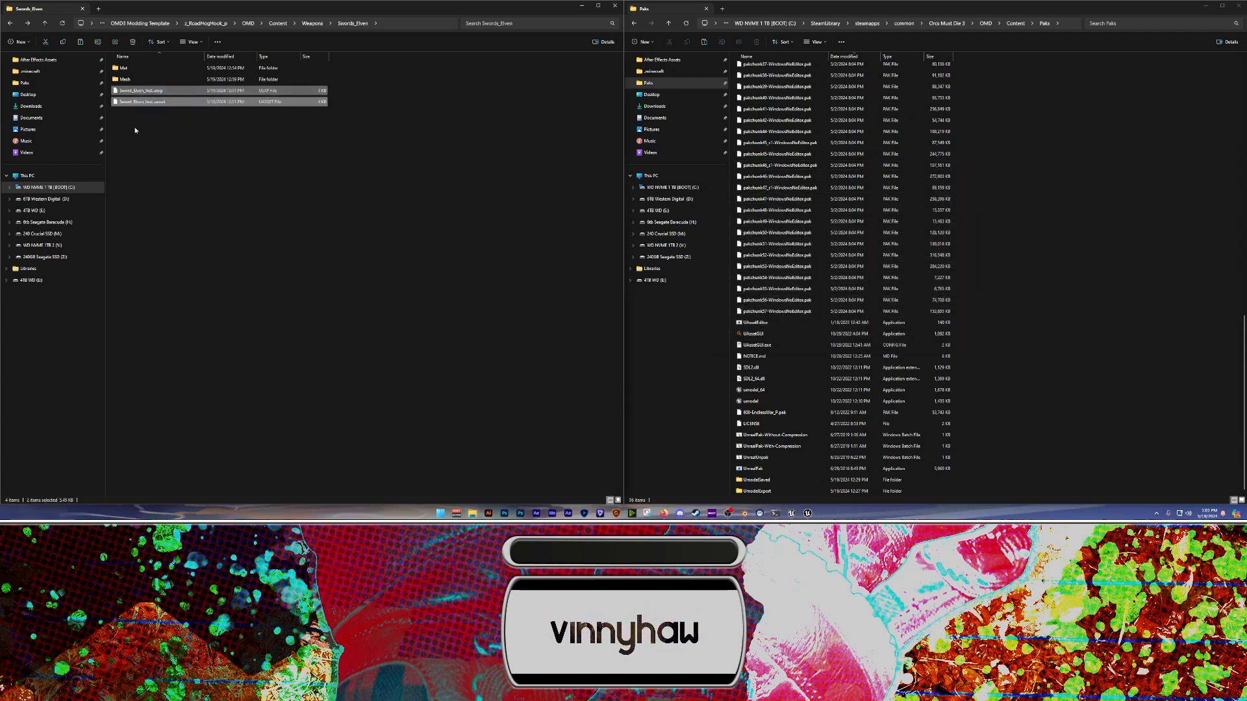
pyautogui.press('Delete')
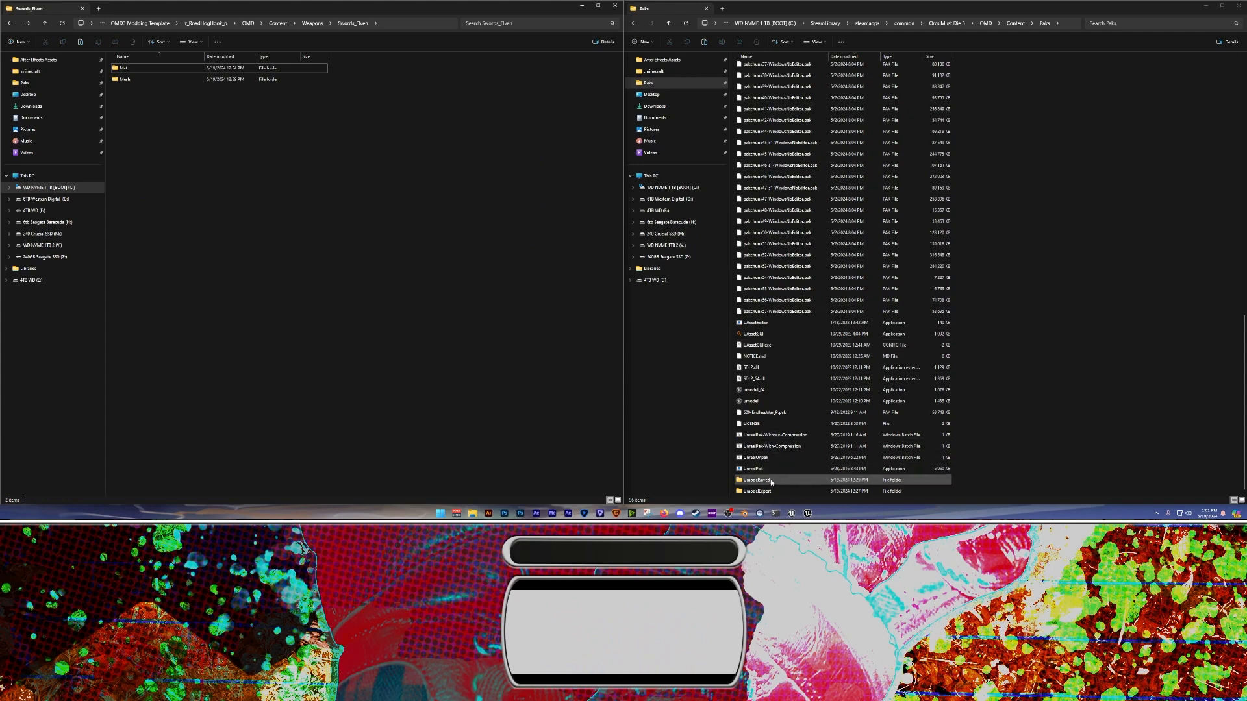
# Copy the extracted Sword_Elven_Inst .uasset and .uexp files from UmodelSaved/OMD/Content/Weapons/Swords_Elven/Mat
pyautogui.doubleClick(757, 480)
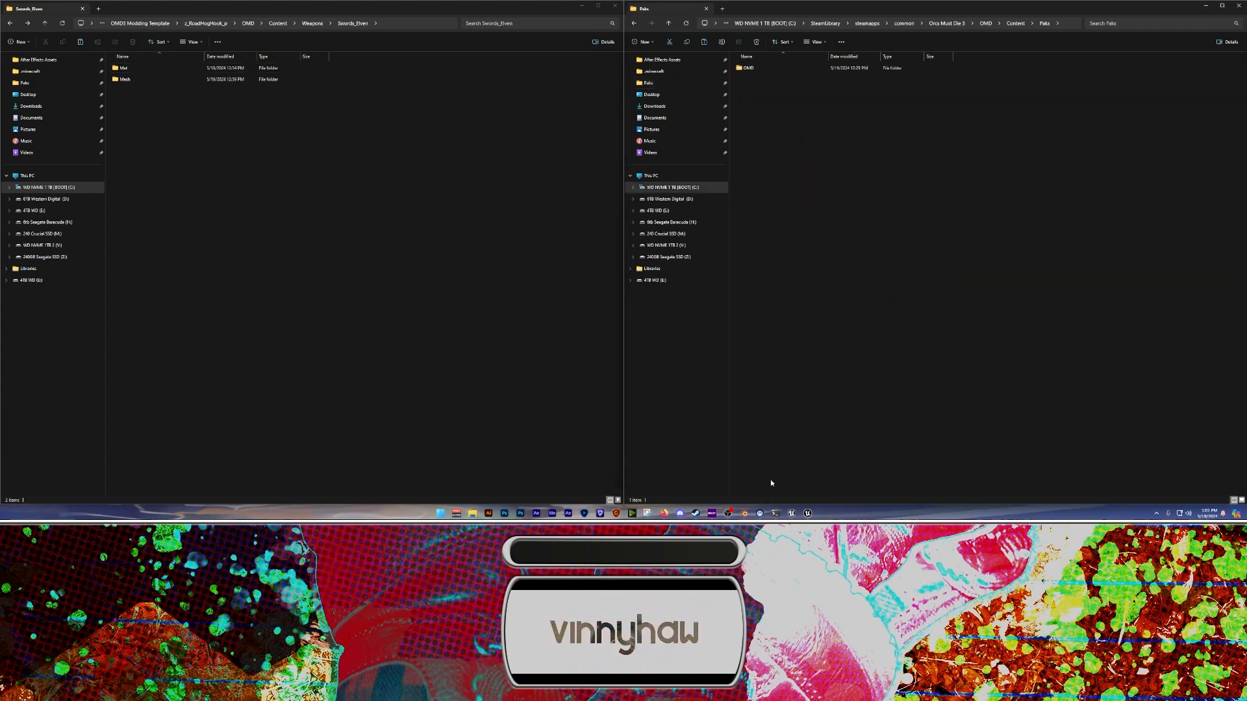
pyautogui.doubleClick(757, 69)
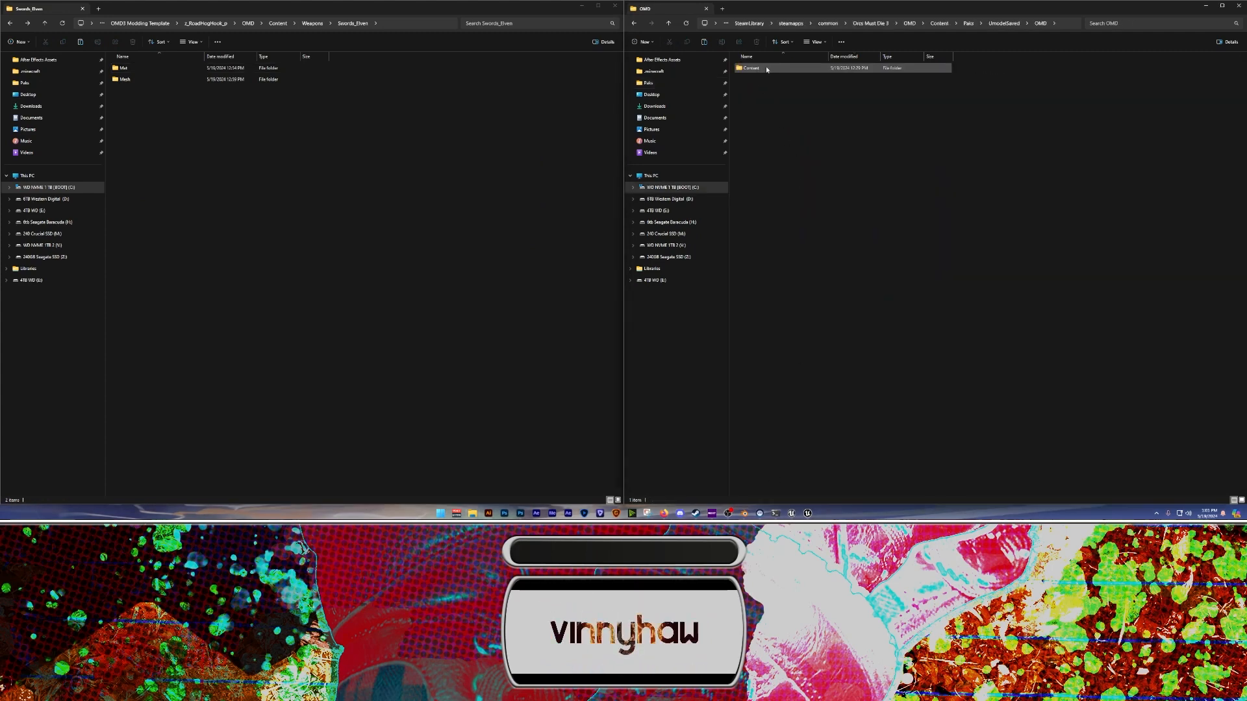
pyautogui.doubleClick(766, 69)
pyautogui.doubleClick(766, 69)
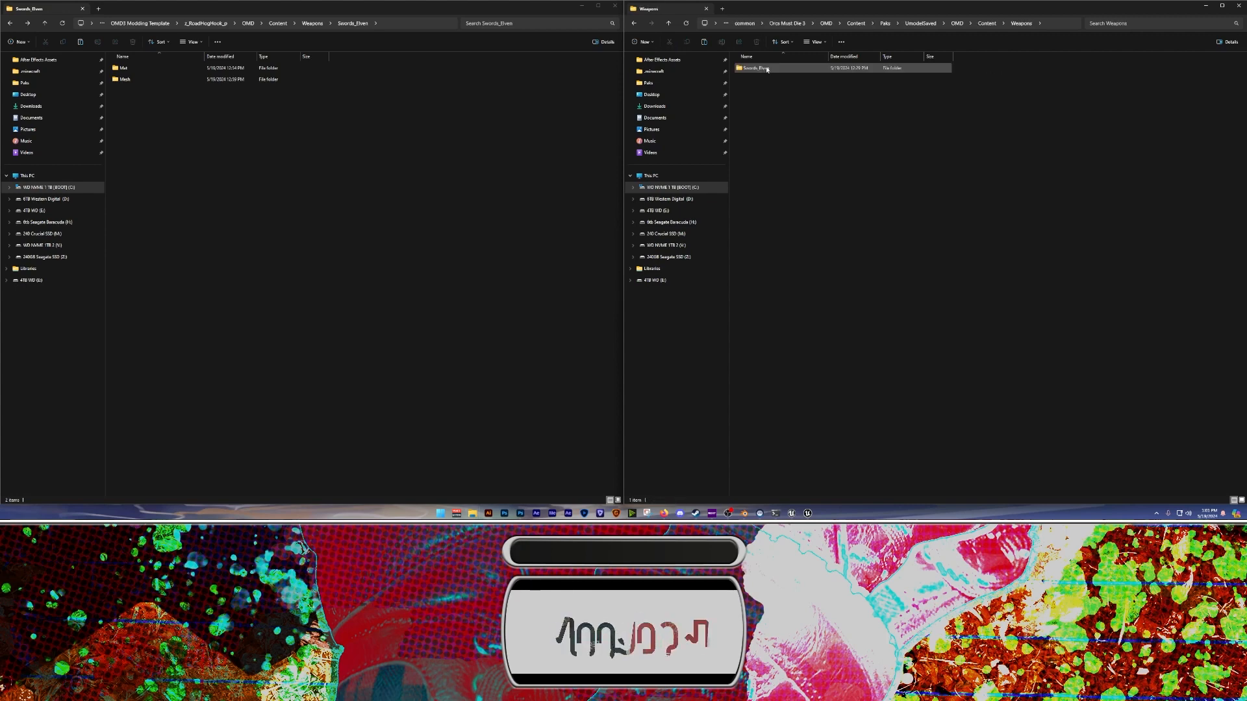
pyautogui.doubleClick(766, 69)
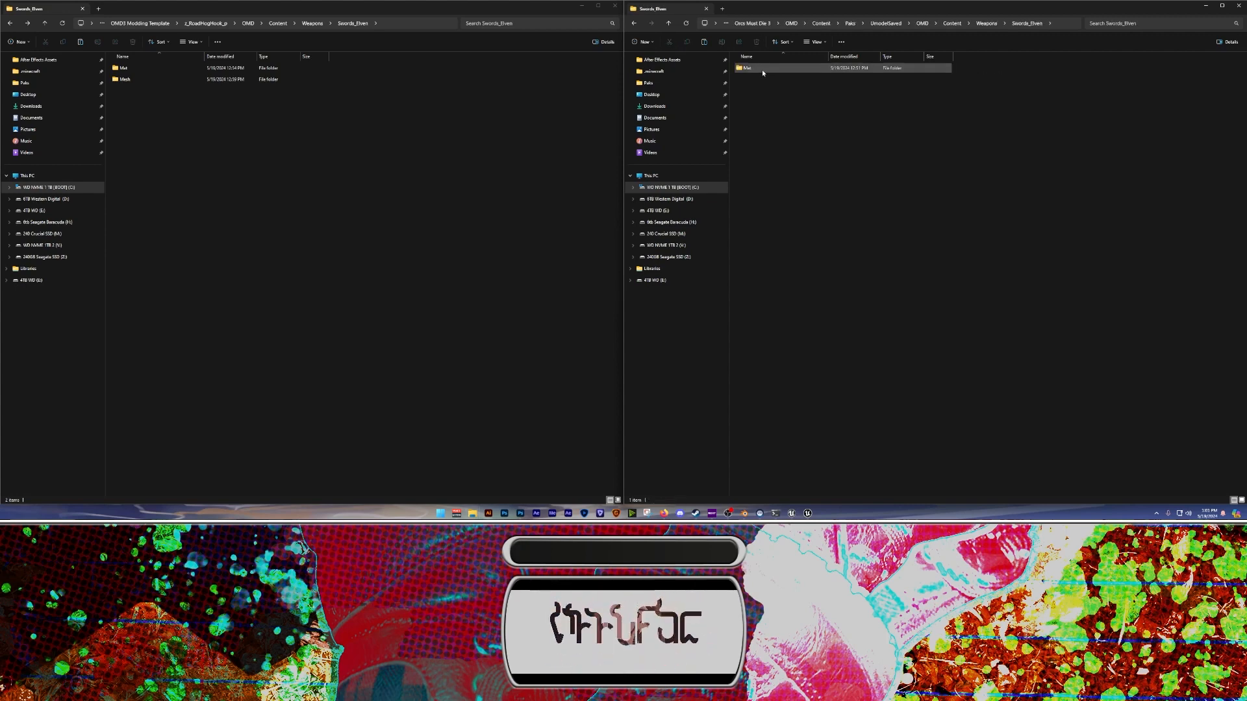
pyautogui.doubleClick(762, 69)
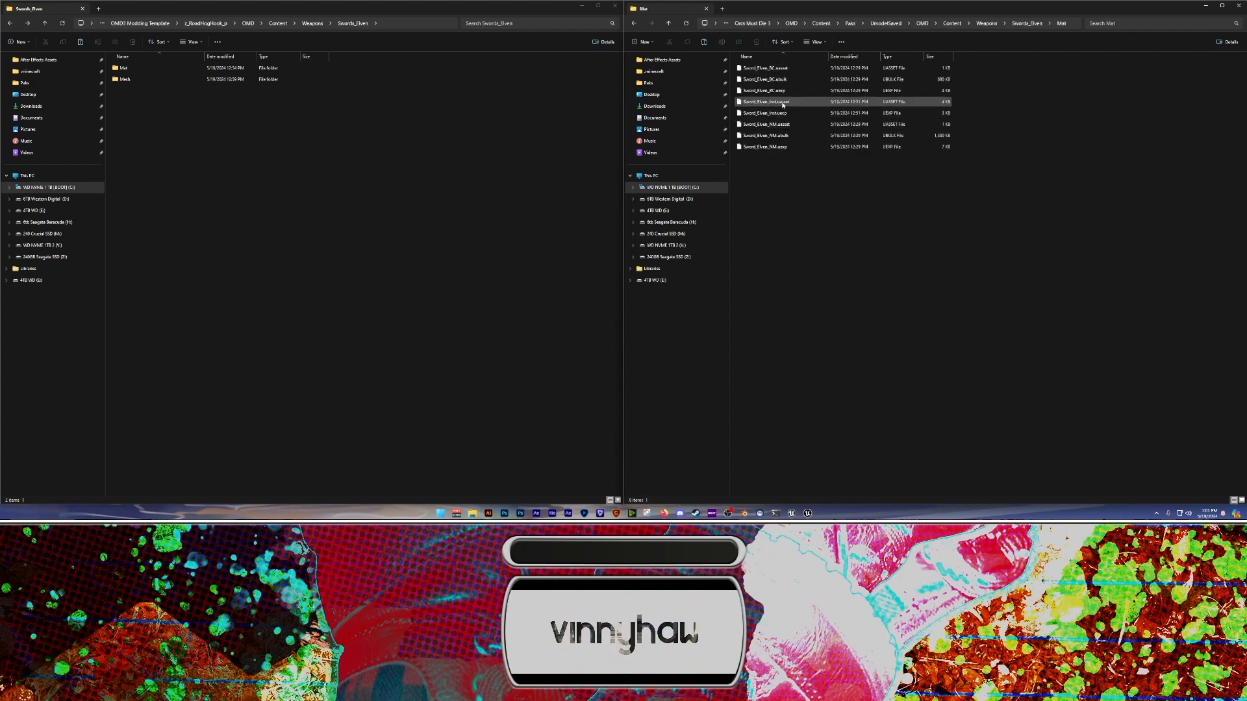
pyautogui.click(766, 102)
pyautogui.keyDown('shift'); pyautogui.click(782, 114); pyautogui.keyUp('shift')
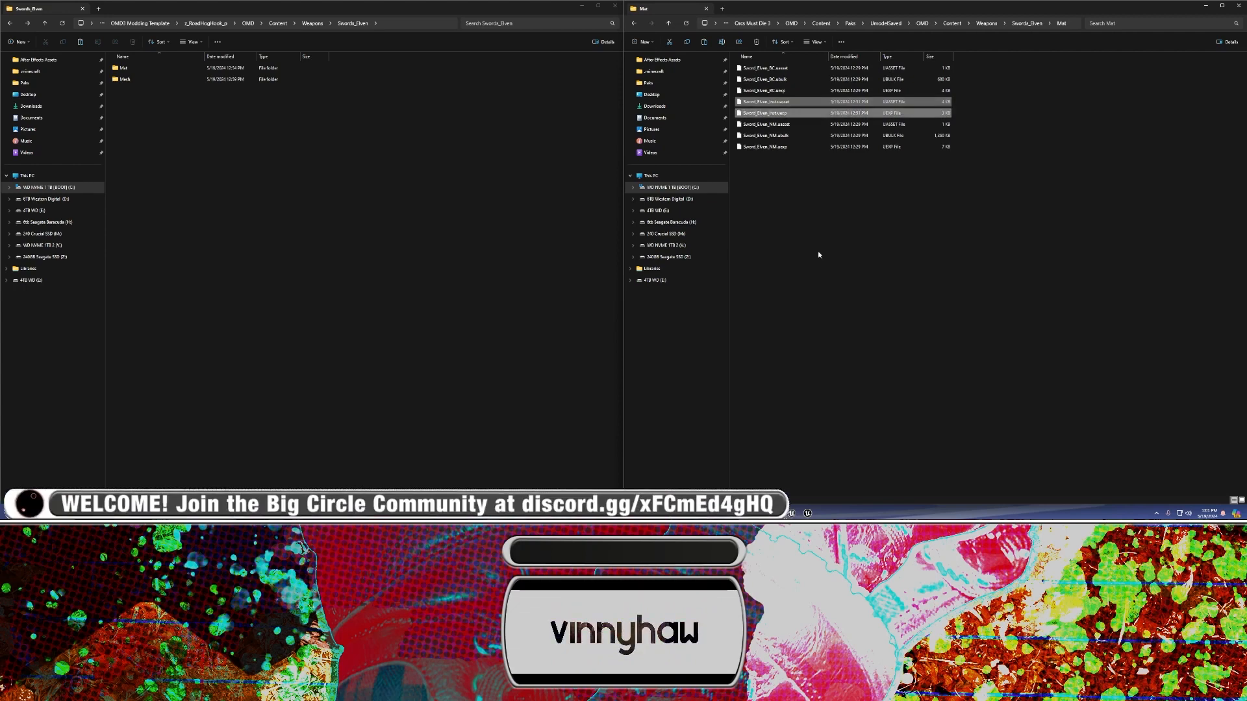
# Replace the cooked Sword_Elven_Inst files in the mod's Mat folder with the copied extracted originals
pyautogui.click(446, 224)
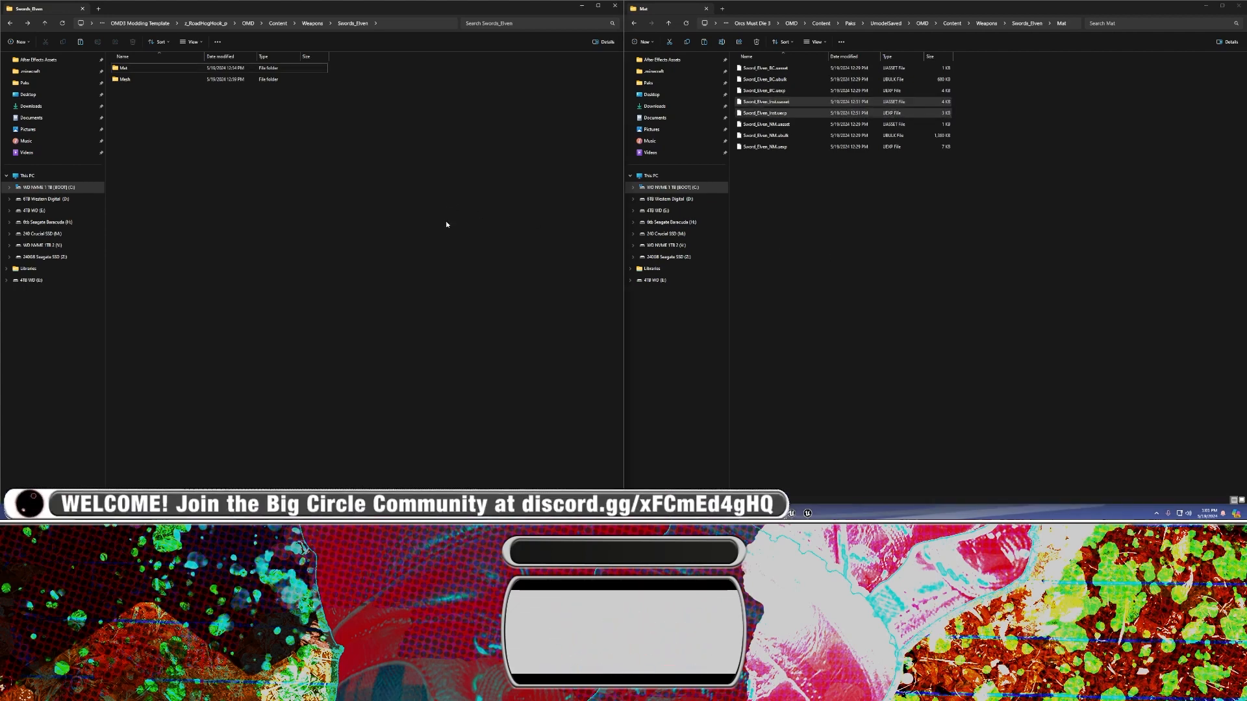
pyautogui.doubleClick(138, 71)
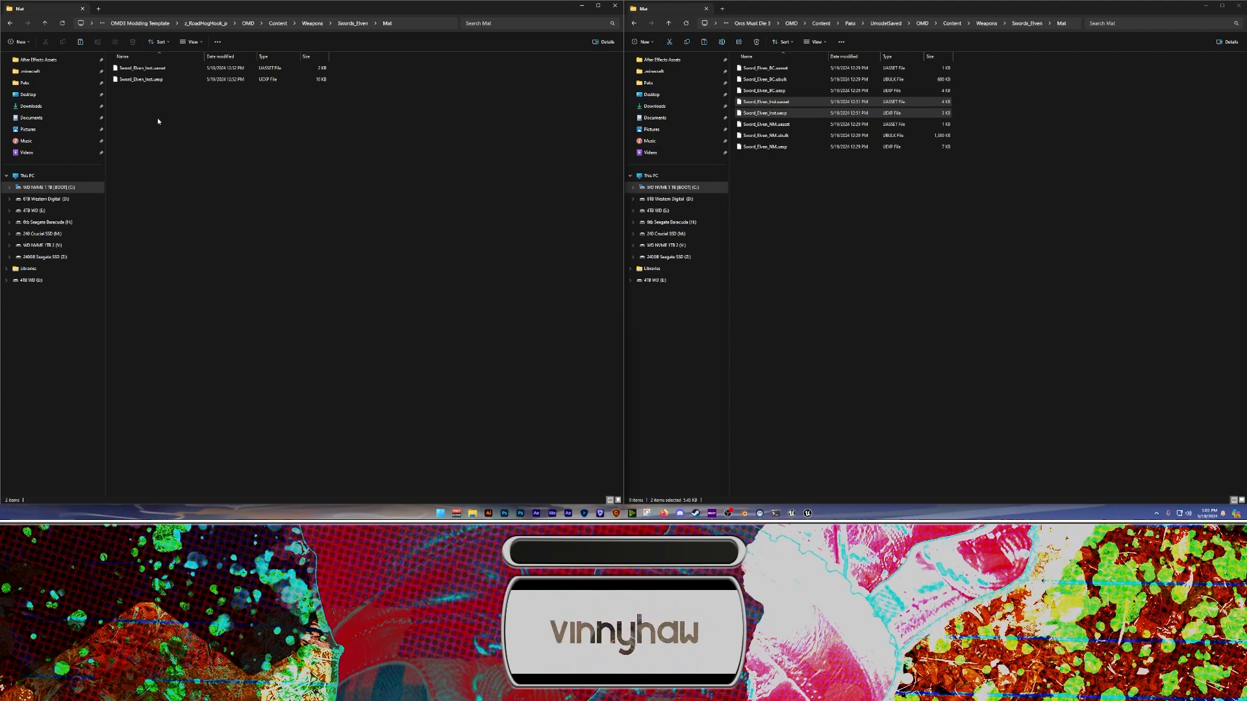
pyautogui.click(761, 196)
pyautogui.moveTo(224, 247); pyautogui.dragTo(235, 65)
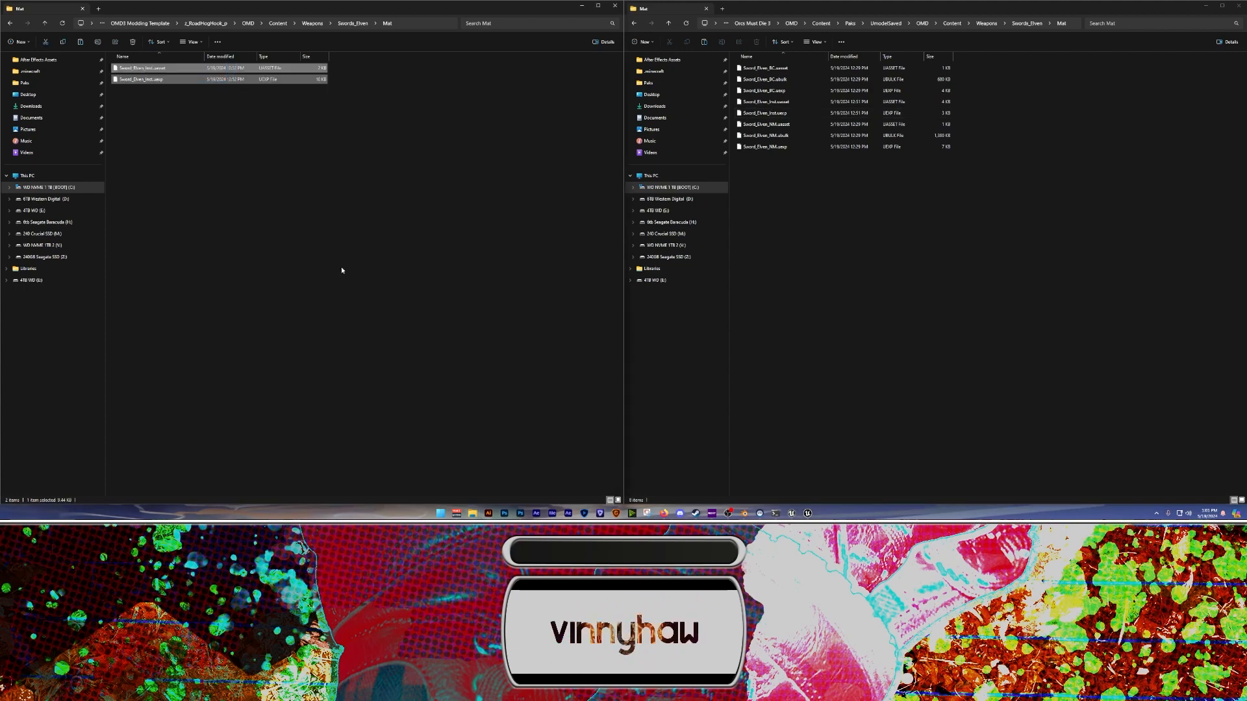
pyautogui.press('Delete')
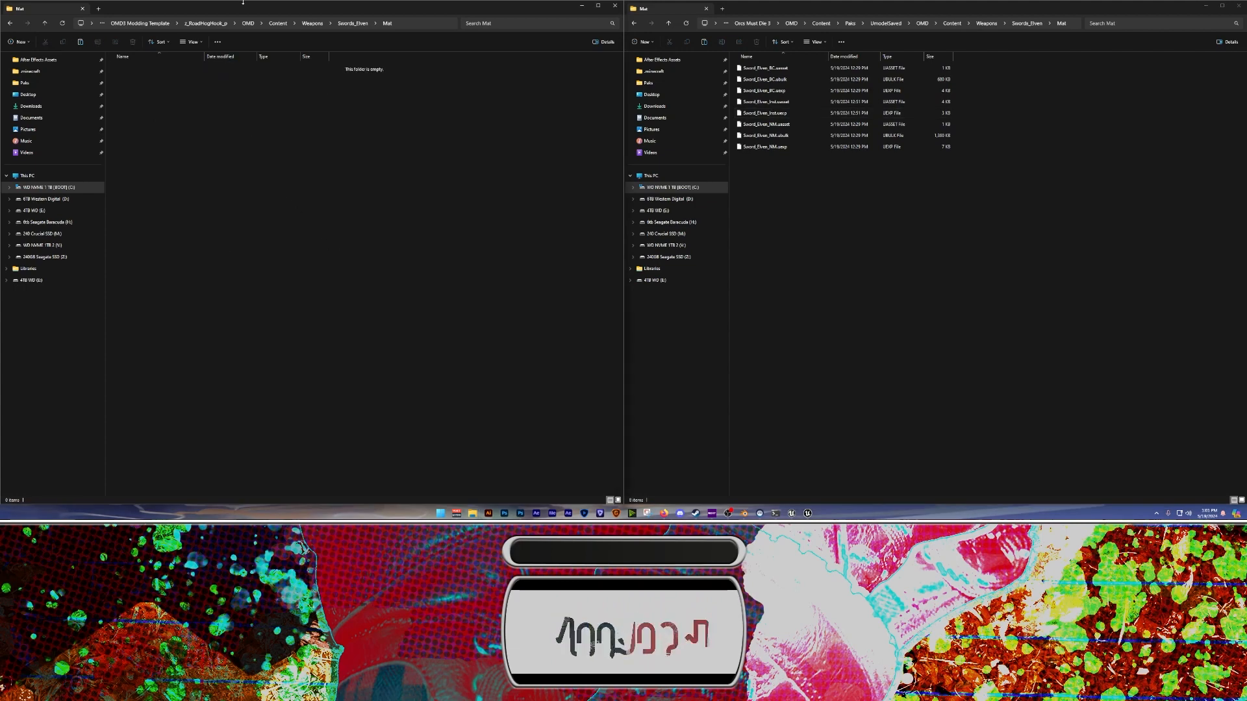
pyautogui.hotkey('ctrl', 'z')
pyautogui.click(371, 198)
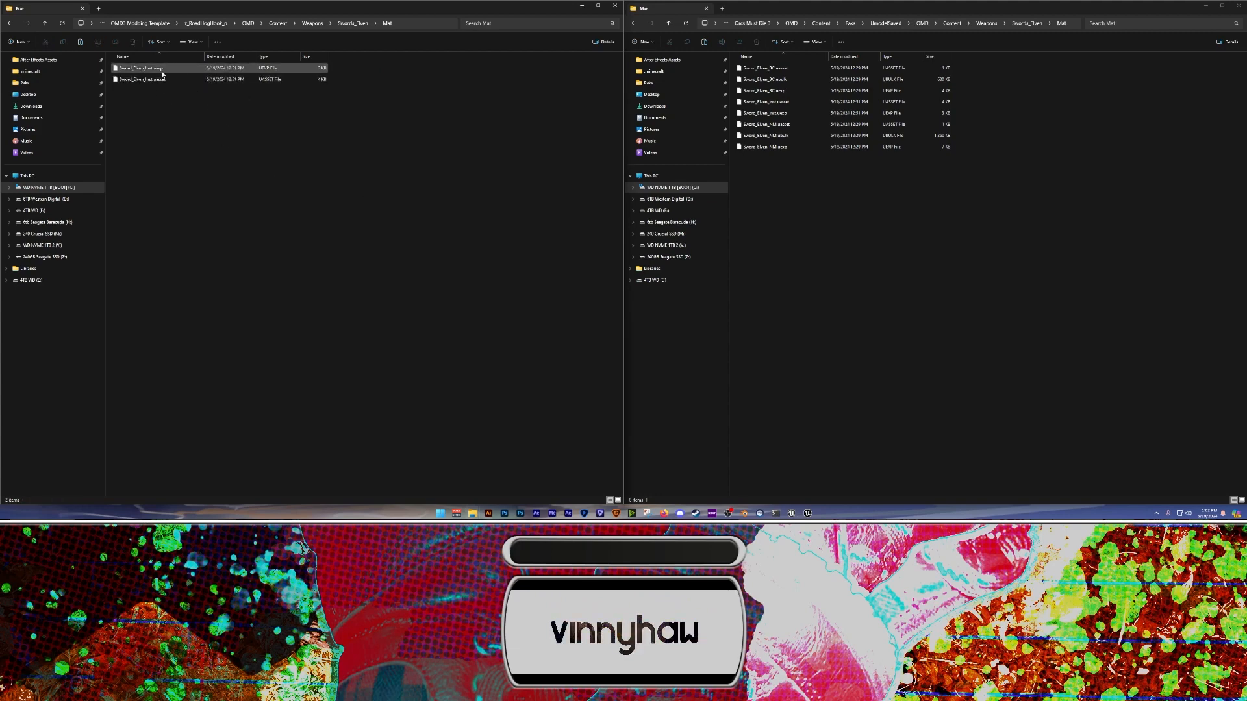
# Check the mod's Mesh folder, show the Paks folder beside it, and return to the mod's Mat folder
pyautogui.hotkey('alt', 'Left')
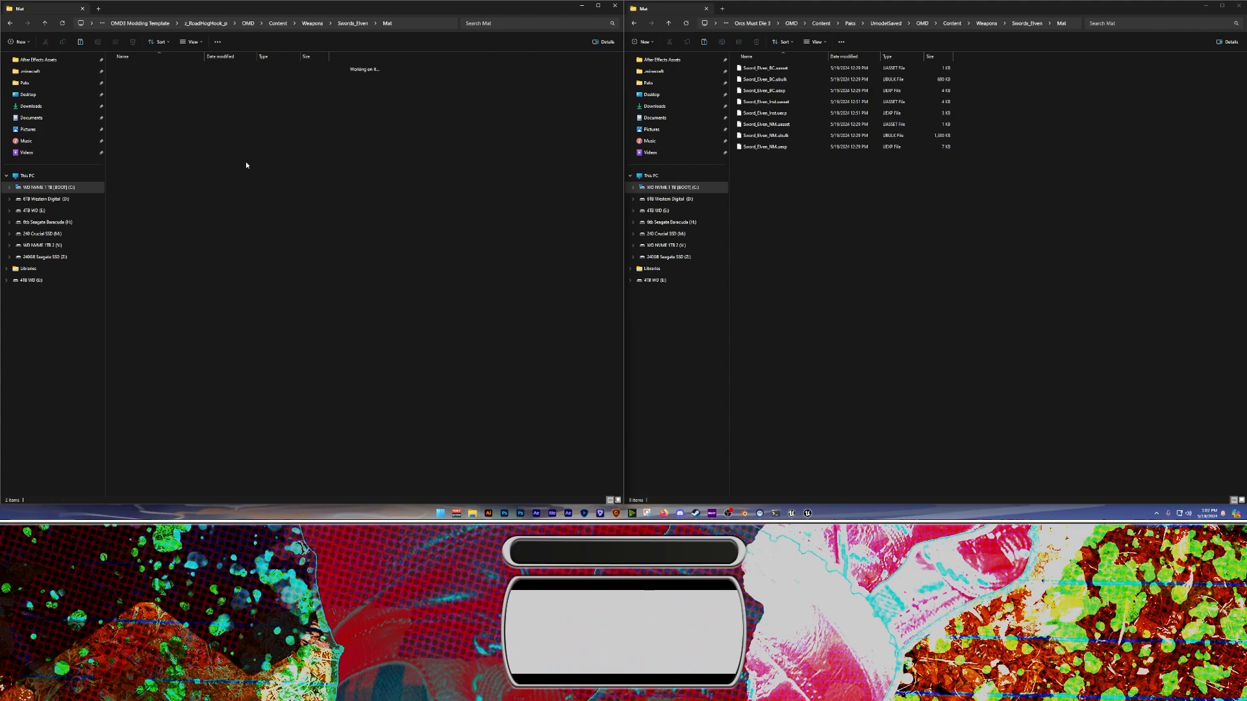
pyautogui.click(135, 83)
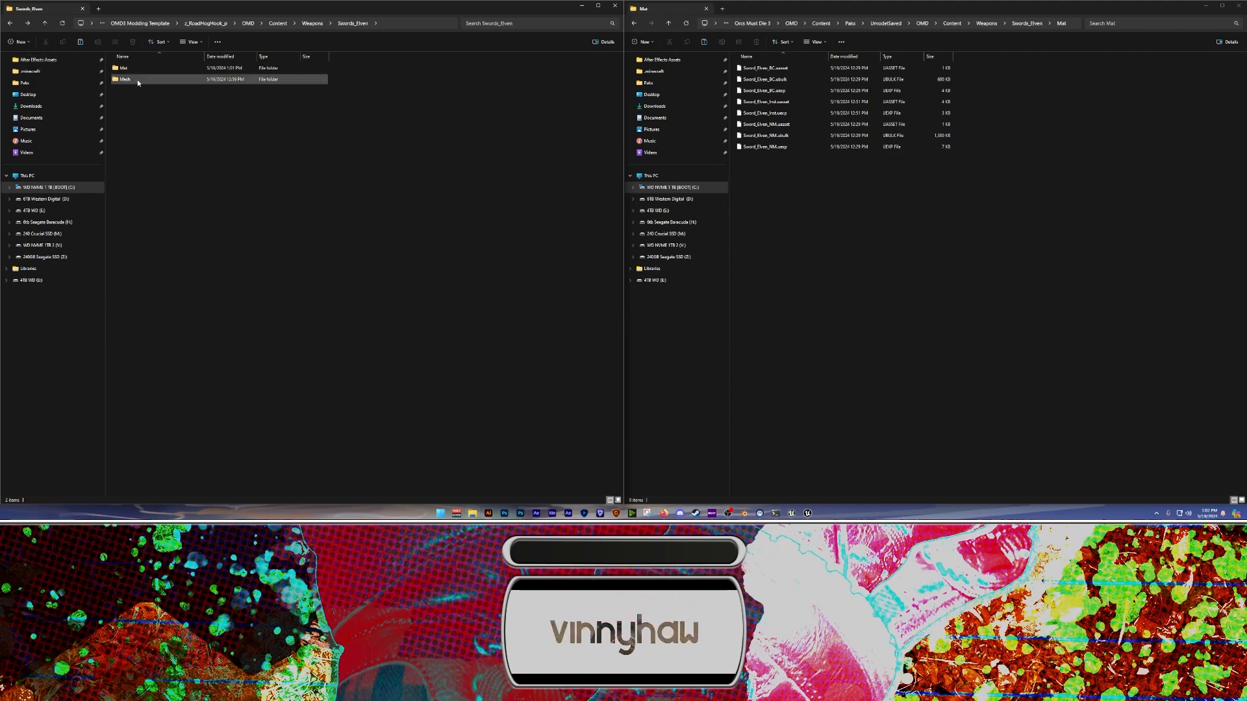
pyautogui.doubleClick(138, 81)
pyautogui.click(648, 83)
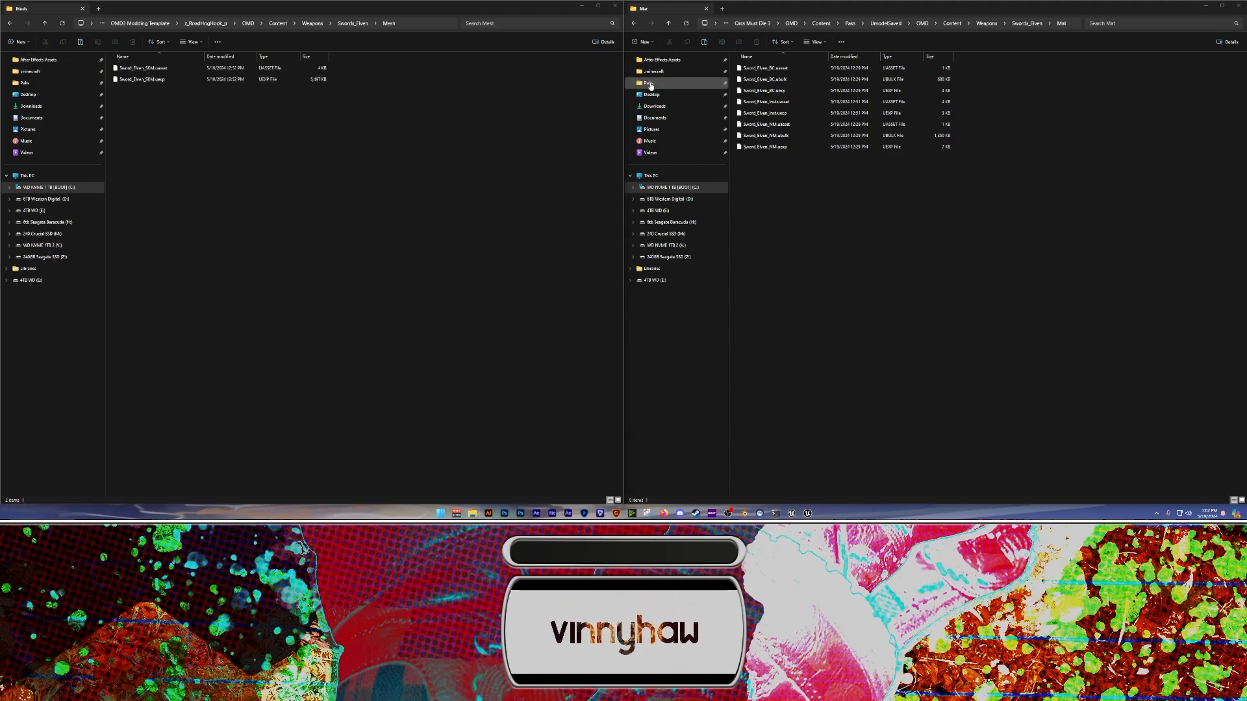
pyautogui.click(261, 130)
pyautogui.hotkey('alt', 'Left')
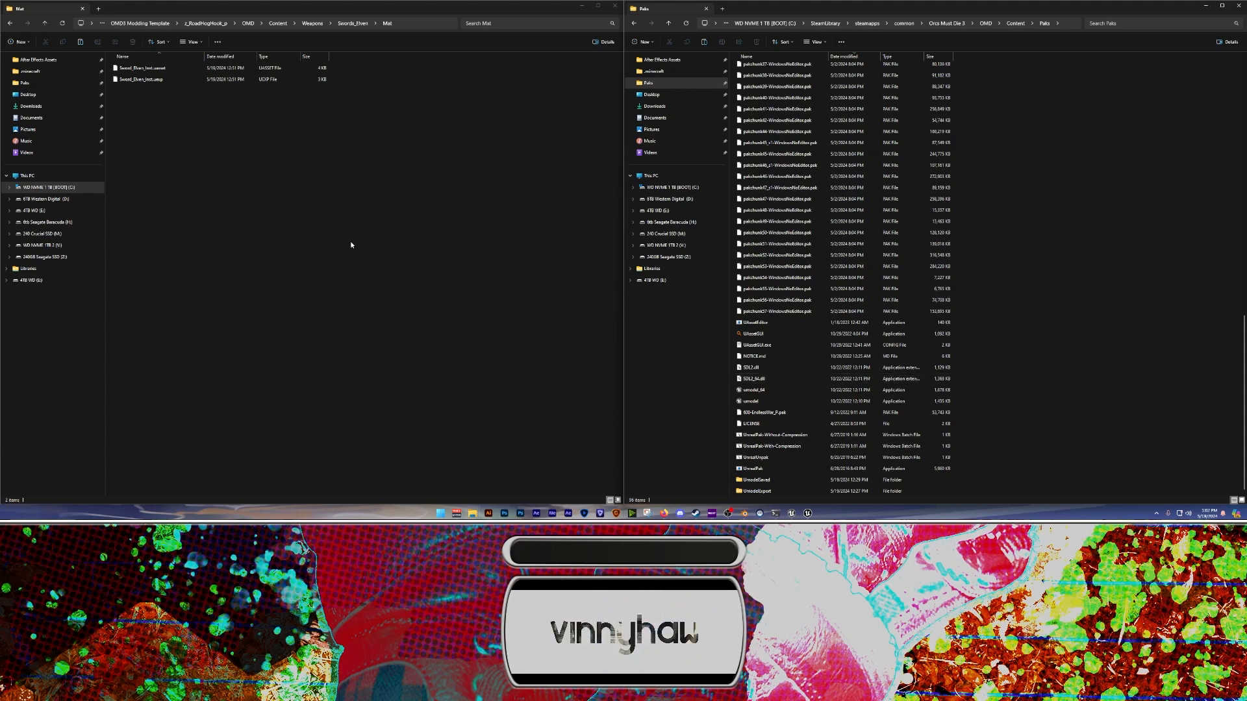
# Open the exported textures folder UmodelExport/Weapons/Swords_Elven/Mat
pyautogui.doubleClick(773, 492)
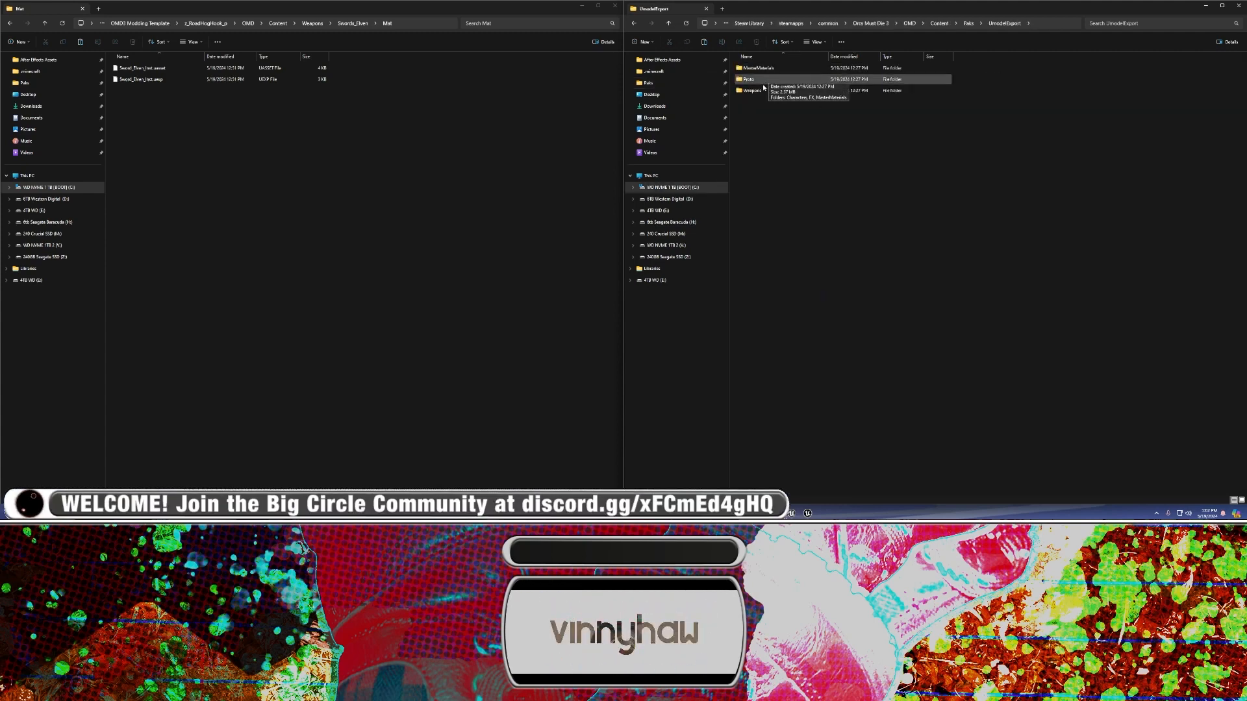
pyautogui.doubleClick(761, 90)
pyautogui.doubleClick(766, 68)
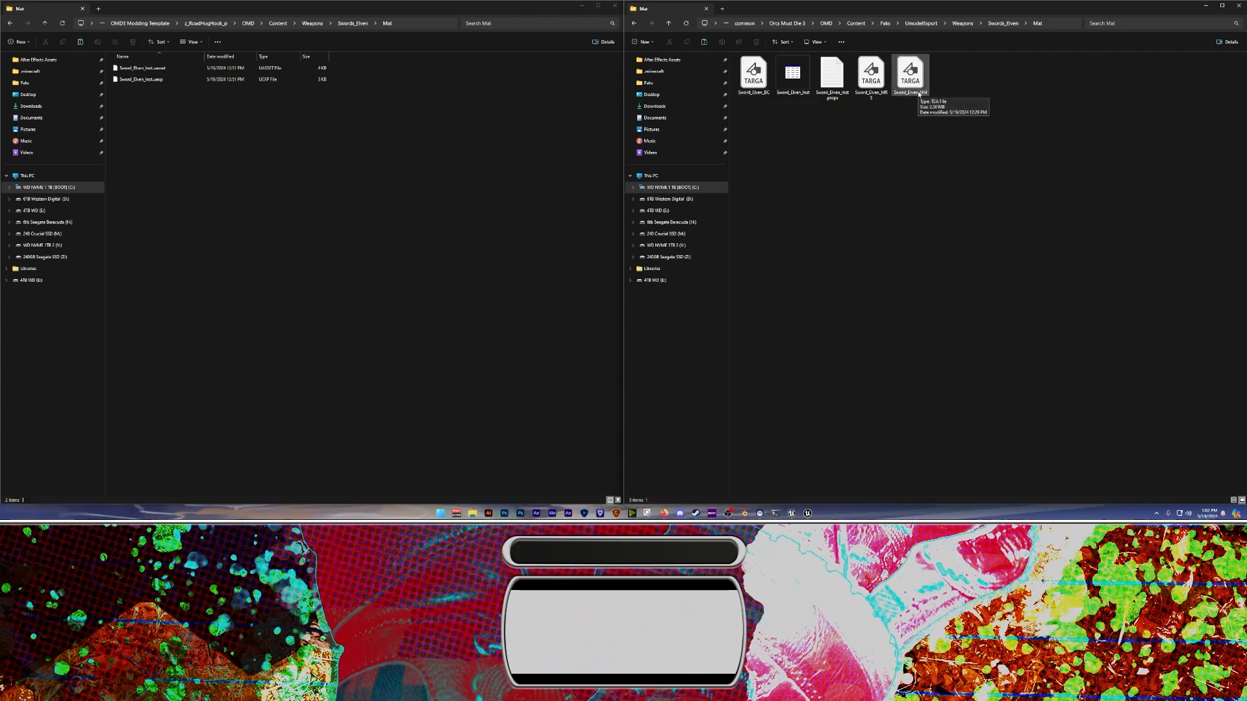
# Open the Sword_Elven_BC and Sword_Elven_NM TGA textures in a maximized Photoshop window and bring up the BC texture
pyautogui.doubleClick(756, 74)
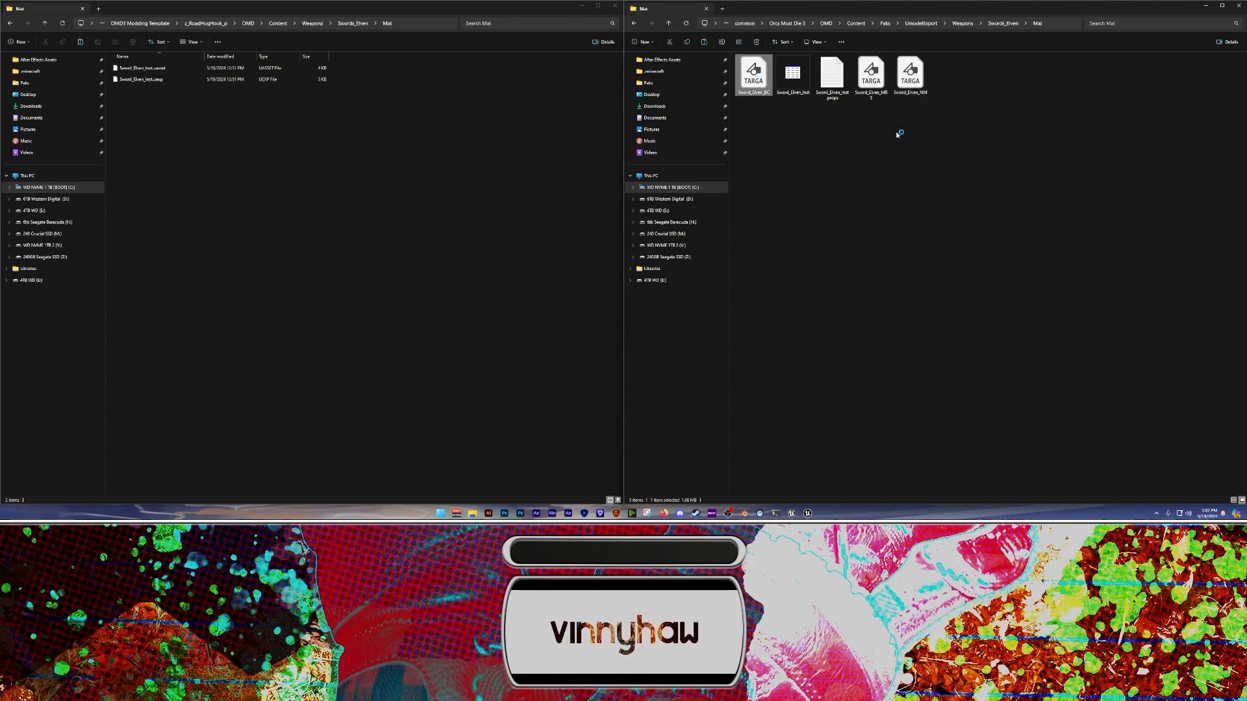
pyautogui.click(912, 72)
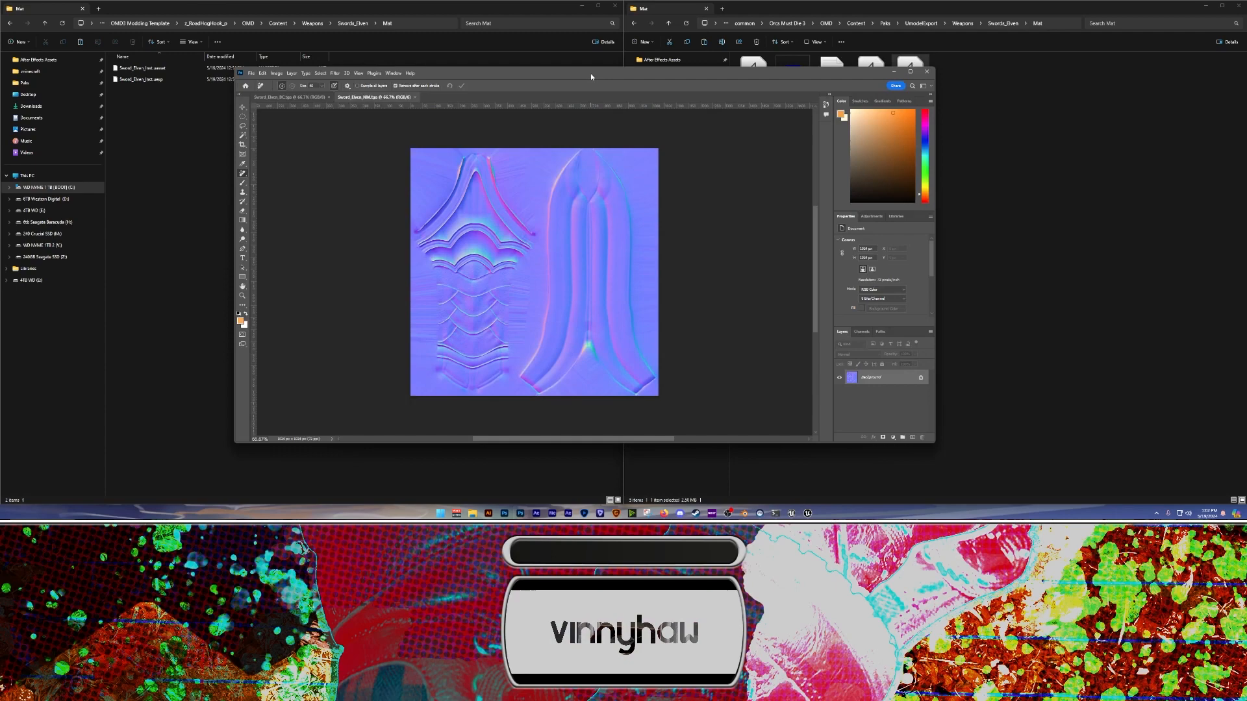
pyautogui.moveTo(590, 73); pyautogui.dragTo(597, 123)
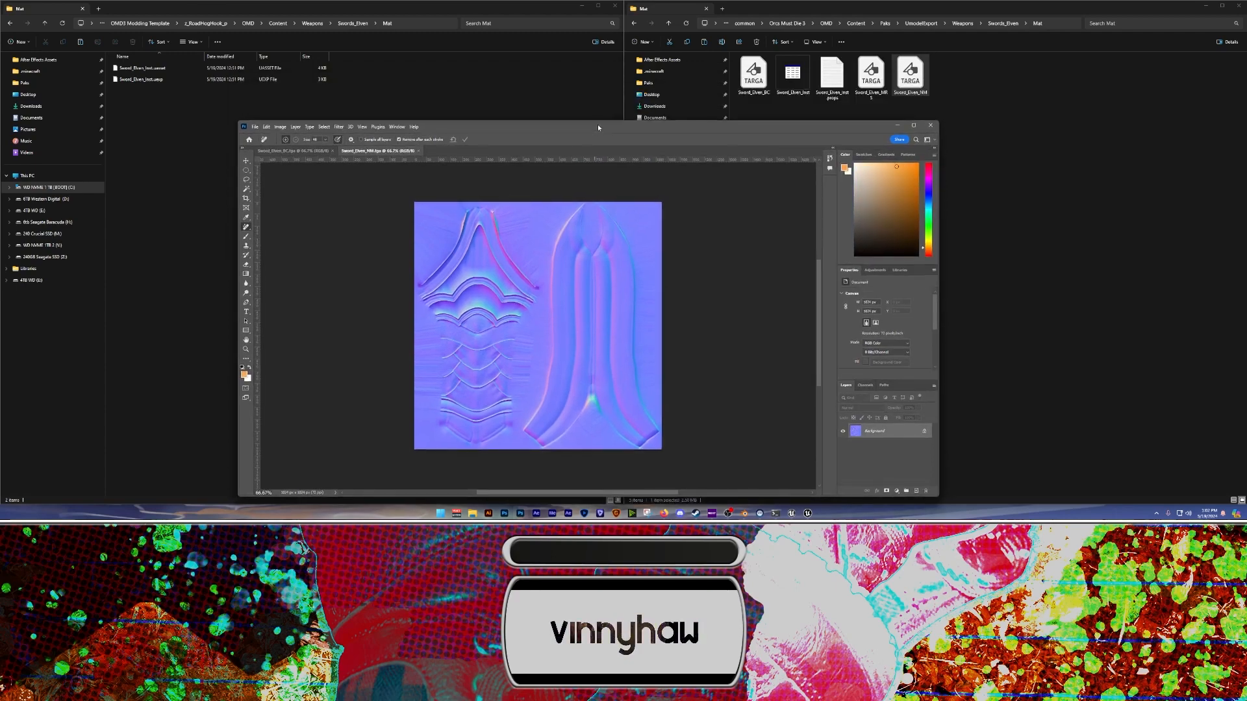
pyautogui.doubleClick(597, 123)
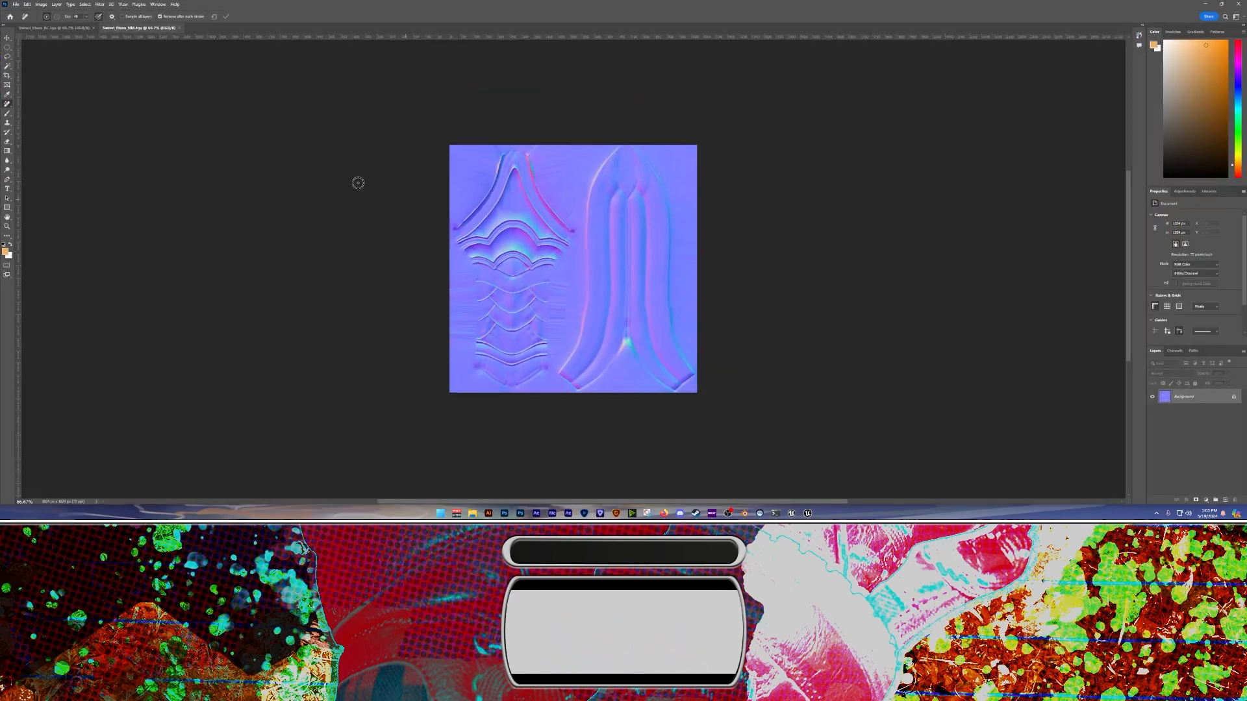
pyautogui.click(70, 29)
pyautogui.moveTo(564, 317)
pyautogui.mouseDown()
pyautogui.moveTo(513, 299)
pyautogui.moveTo(496, 312)
pyautogui.mouseUp()
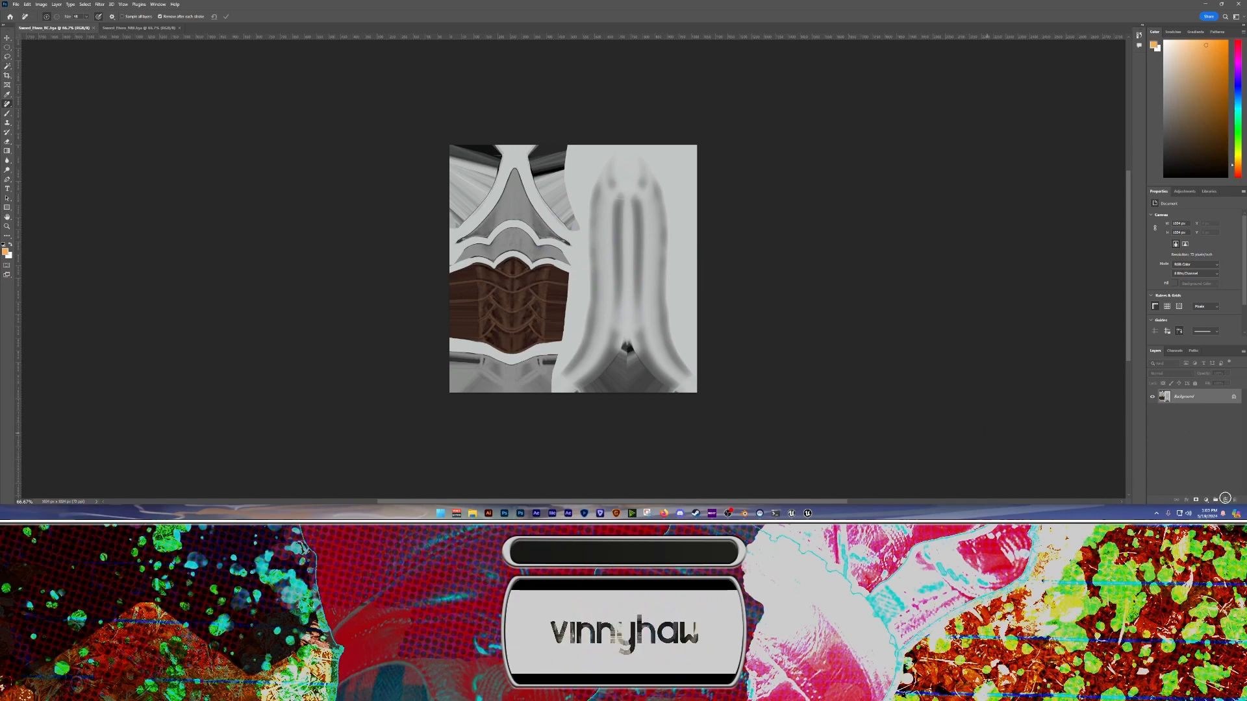
# Try painting orange brush strokes on a new layer over the BC texture, and undo them
pyautogui.press('b')
pyautogui.click(1225, 500)
pyautogui.moveTo(629, 259); pyautogui.dragTo(513, 272)
pyautogui.moveTo(539, 225); pyautogui.dragTo(582, 329)
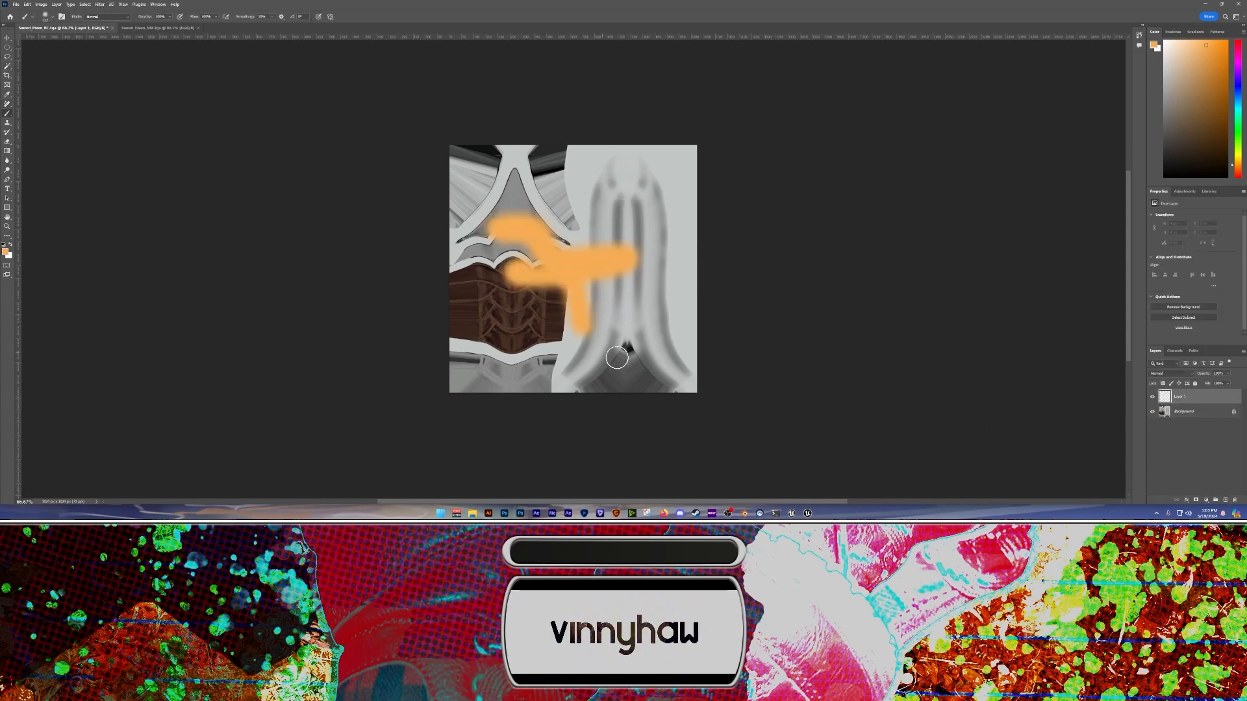
pyautogui.hotkey('ctrl', 'z')
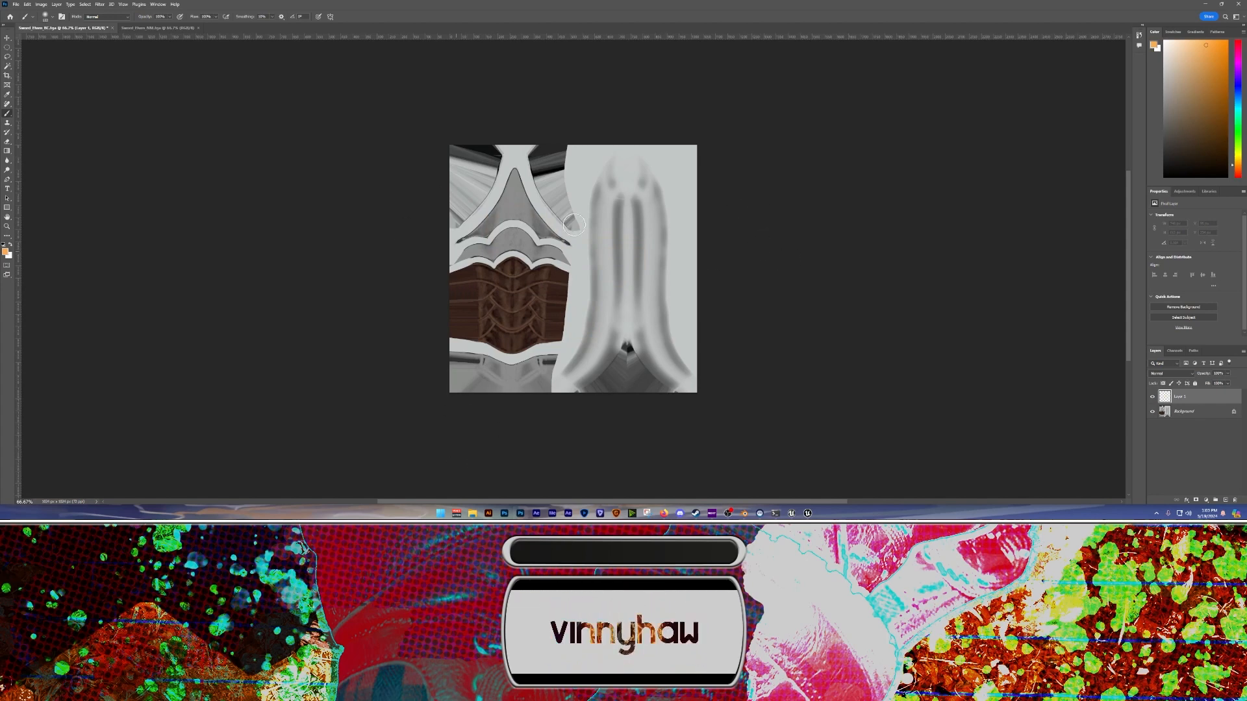
# Switch to File Explorer to view the mod's Mat folder beside the exported textures, and go back to the mod's Swords_Elven folder
pyautogui.moveTo(473, 514)
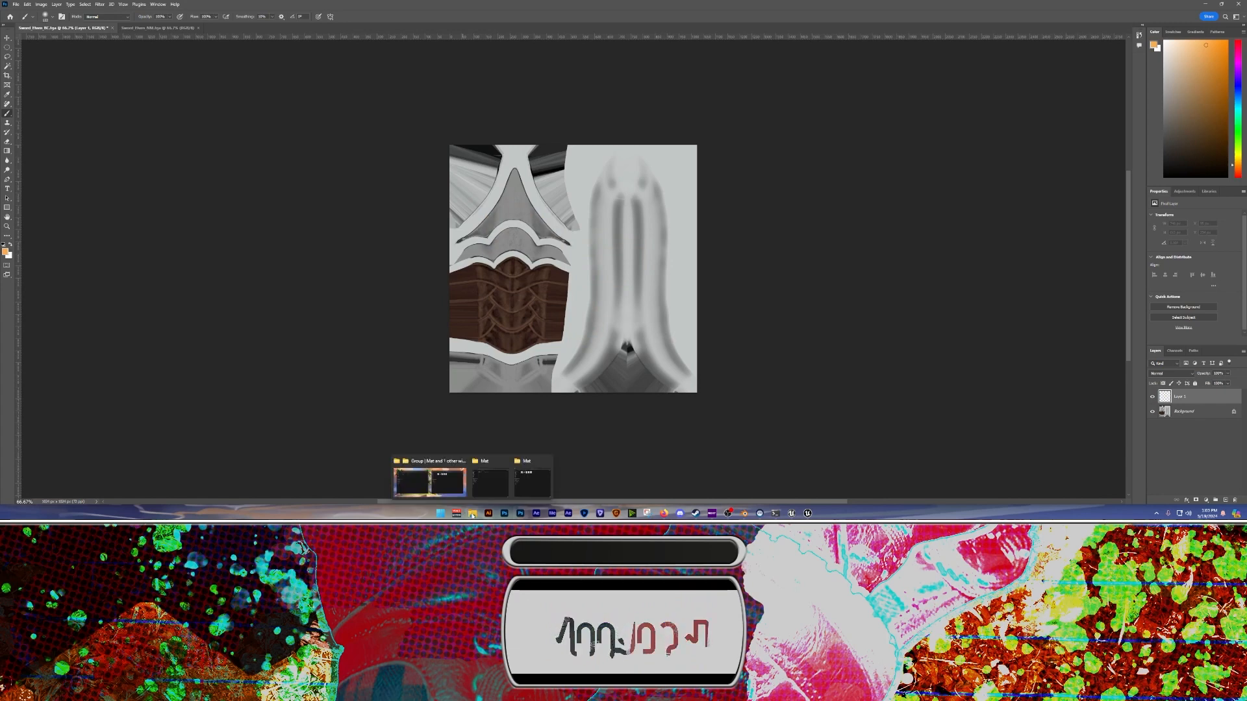
pyautogui.click(447, 482)
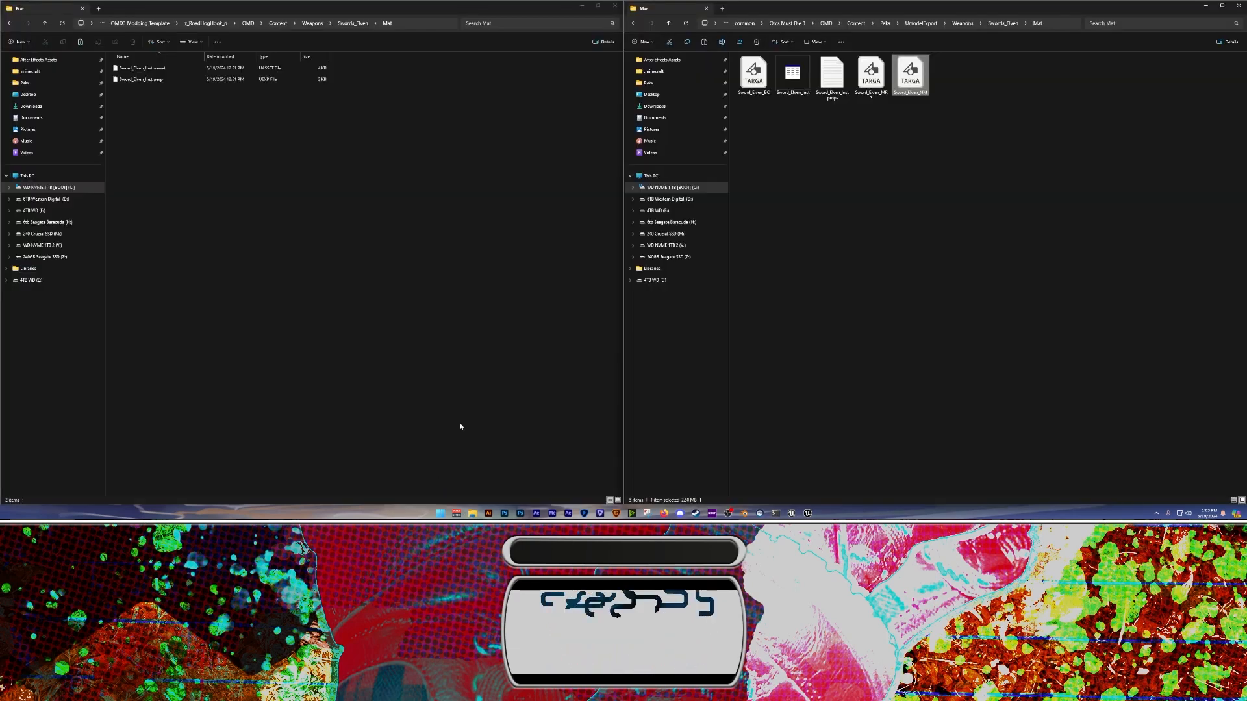
pyautogui.click(902, 194)
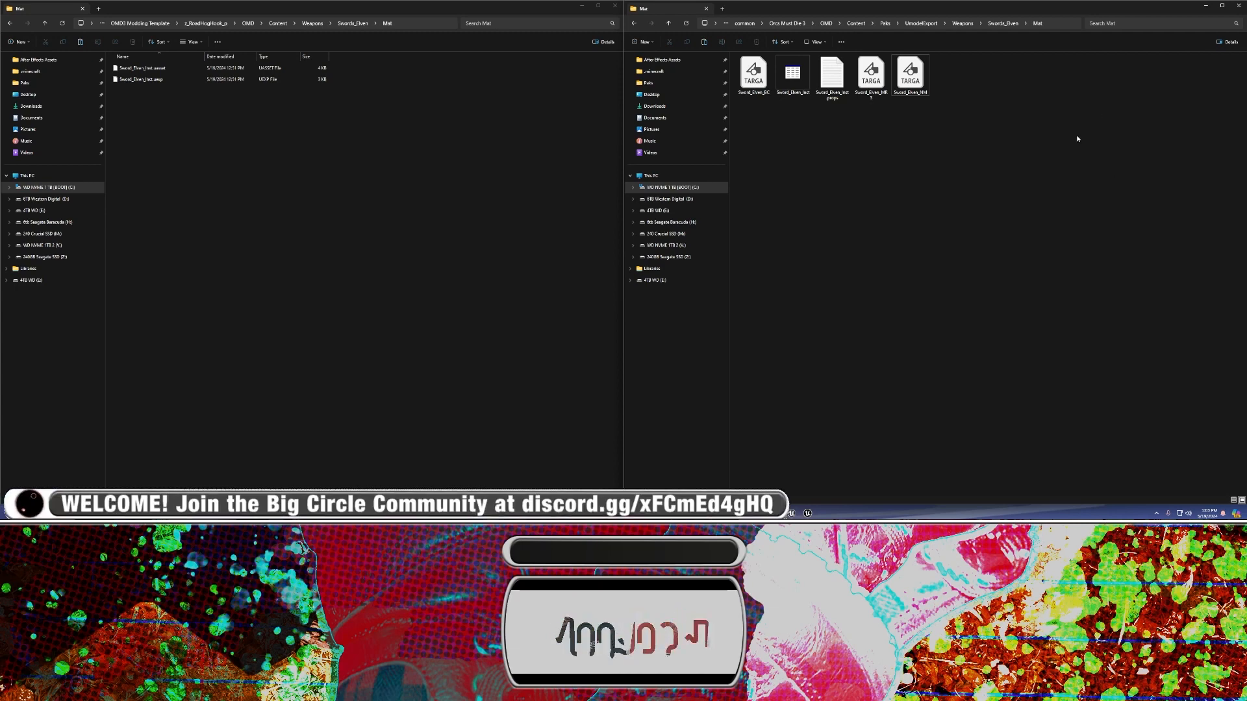
pyautogui.click(175, 378)
pyautogui.hotkey('alt', 'Left')
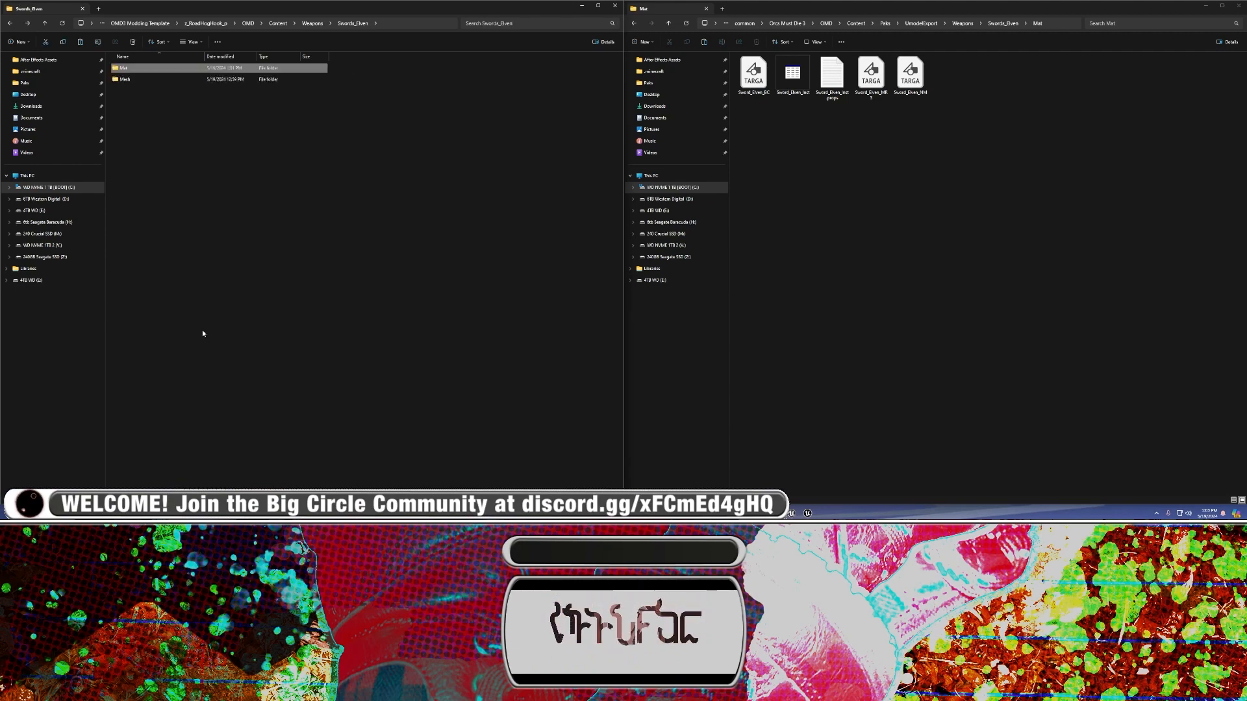
pyautogui.click(203, 333)
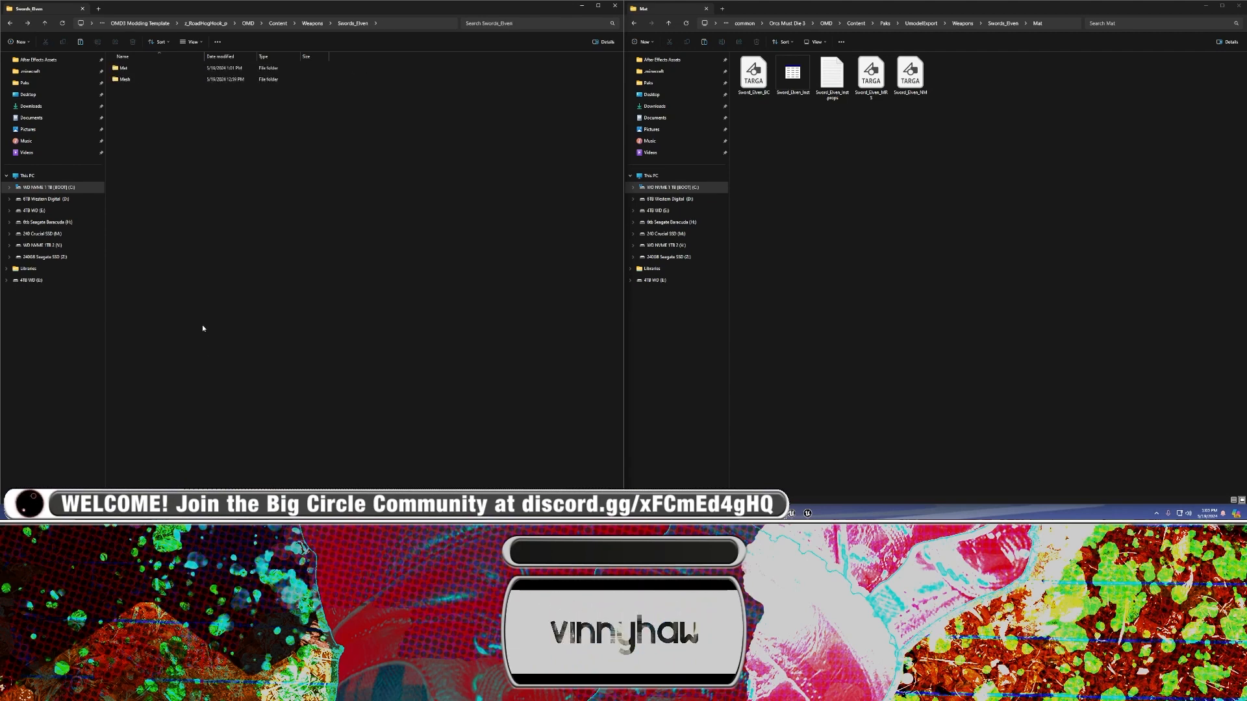
pyautogui.click(780, 198)
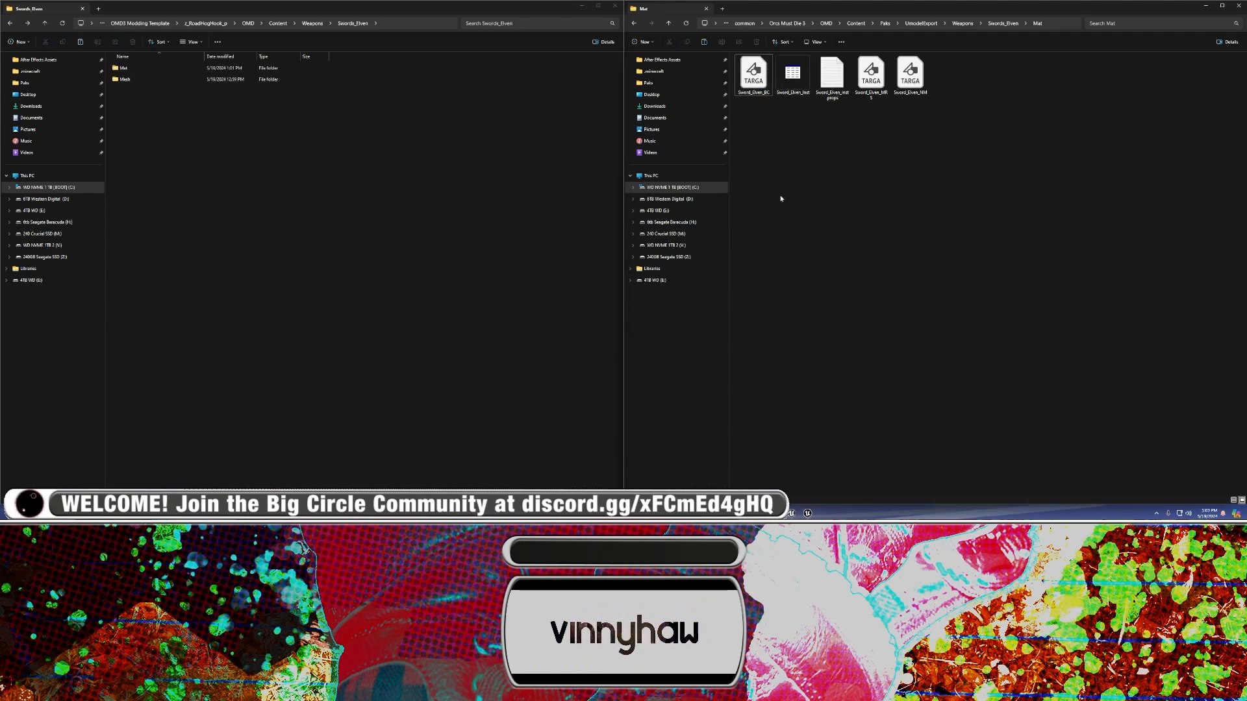
# Look at the NM and BC textures in Photoshop, and return the mod's File Explorer window to the z_RoadHogHook_p folder
pyautogui.click(604, 513)
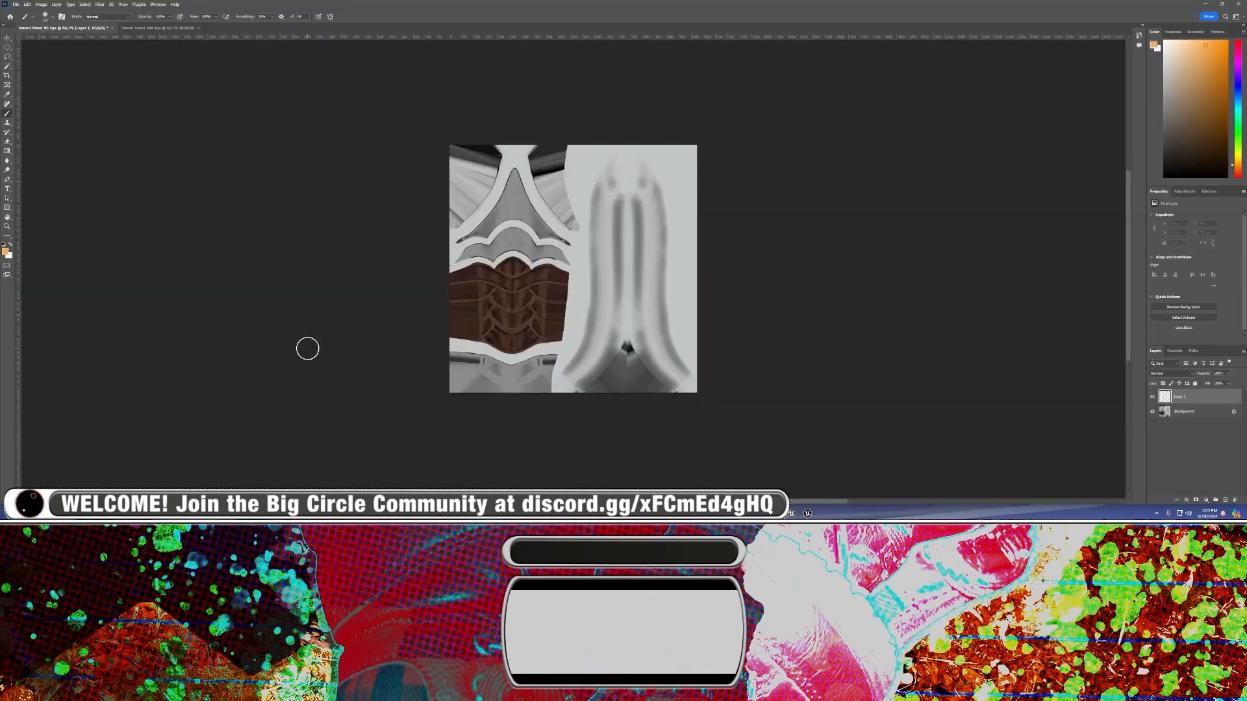
pyautogui.click(156, 28)
pyautogui.click(62, 28)
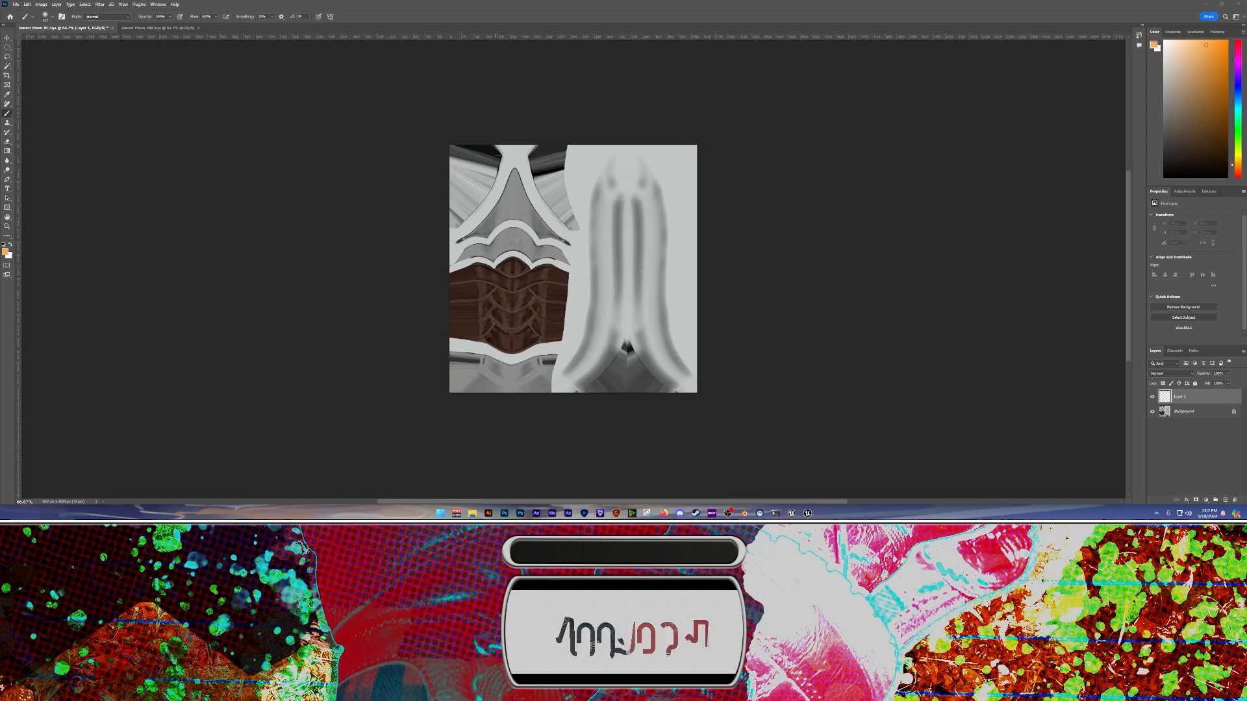
pyautogui.hotkey('alt', 'Tab')
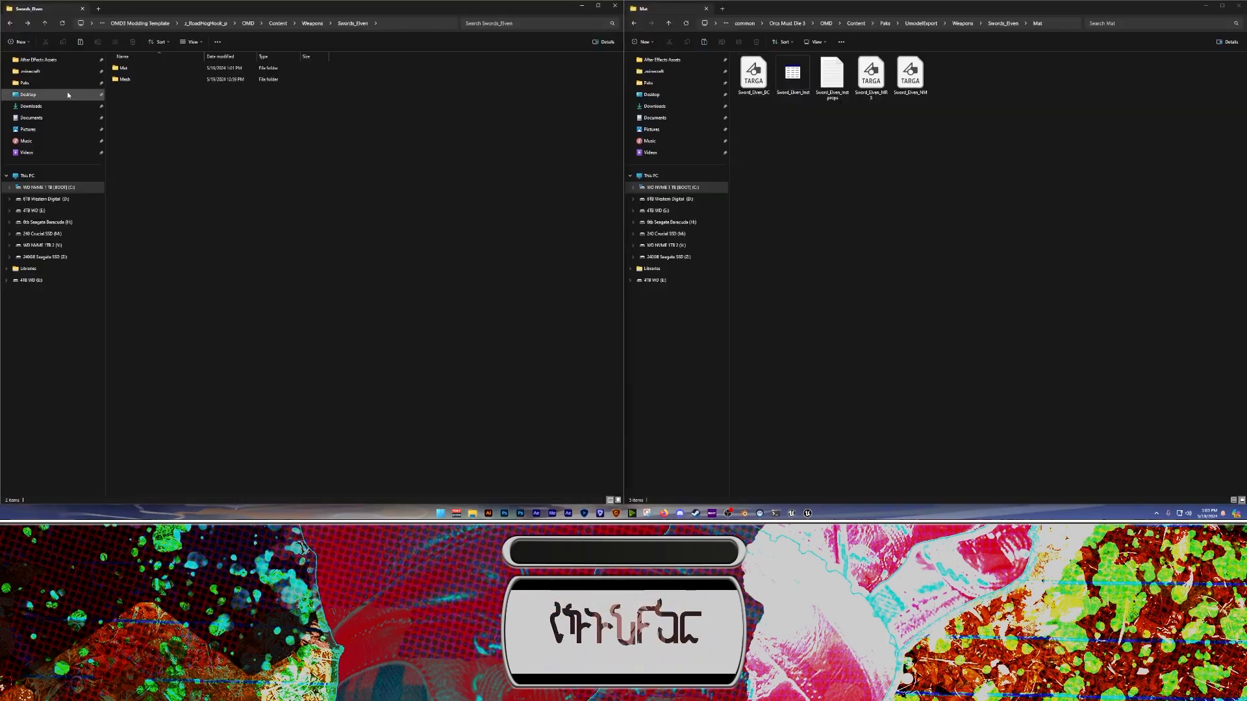
pyautogui.hotkey('alt', 'Up')
pyautogui.hotkey('alt', 'Up')
pyautogui.hotkey('alt', 'Up')
pyautogui.hotkey('alt', 'Left')
pyautogui.hotkey('alt', 'Left')
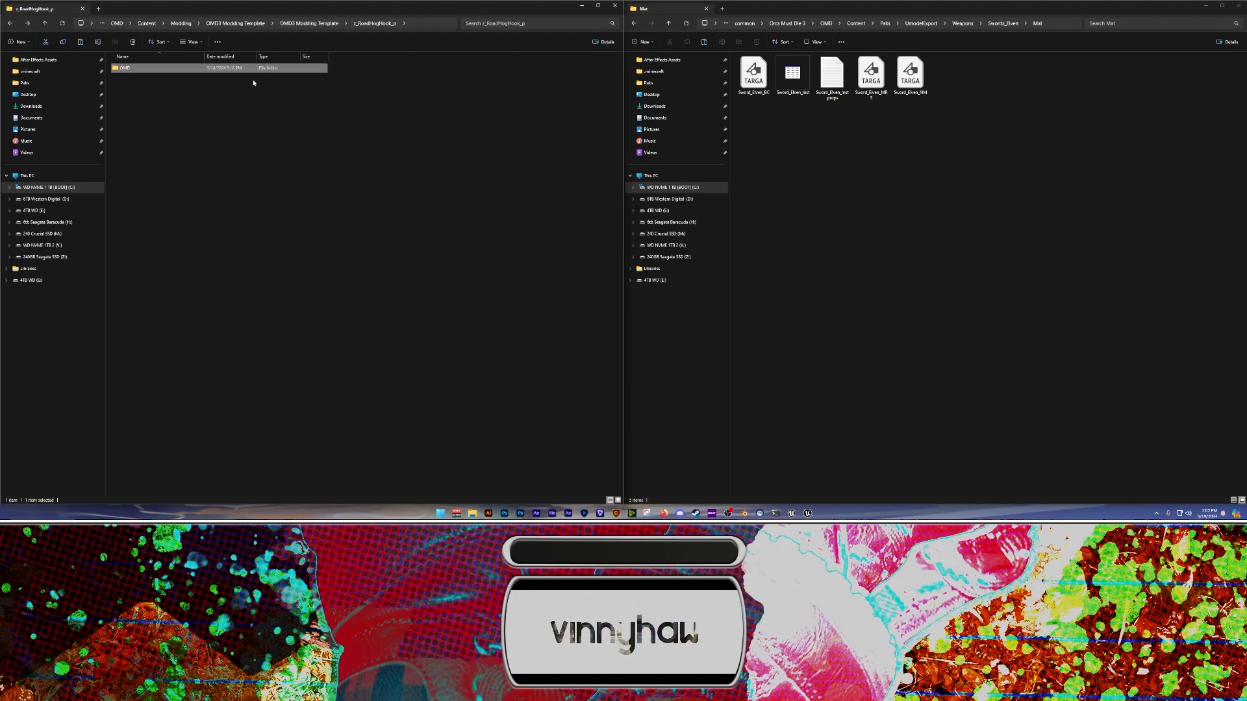
# Place Default_Base_Color over the Sword_Elven_BC texture and Default_Normal over the Sword_Elven_NM texture, and return to the BC document
pyautogui.moveTo(204, 11); pyautogui.dragTo(502, 214)
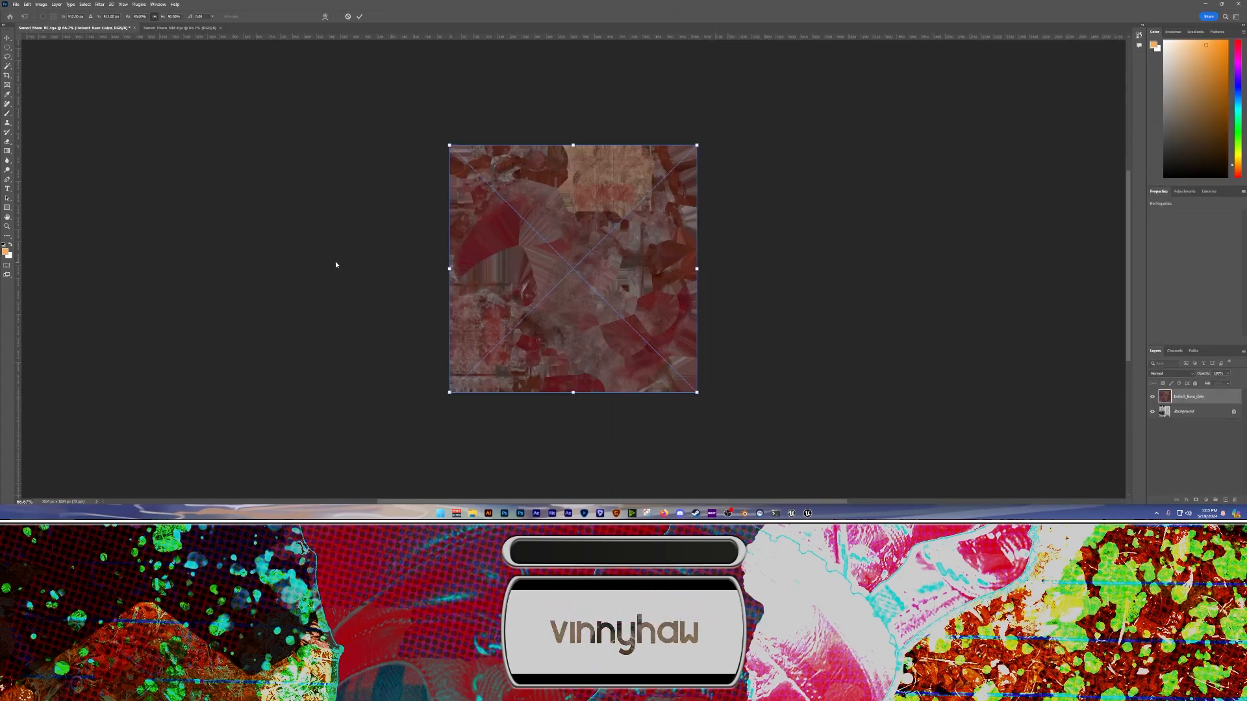
pyautogui.press('Return')
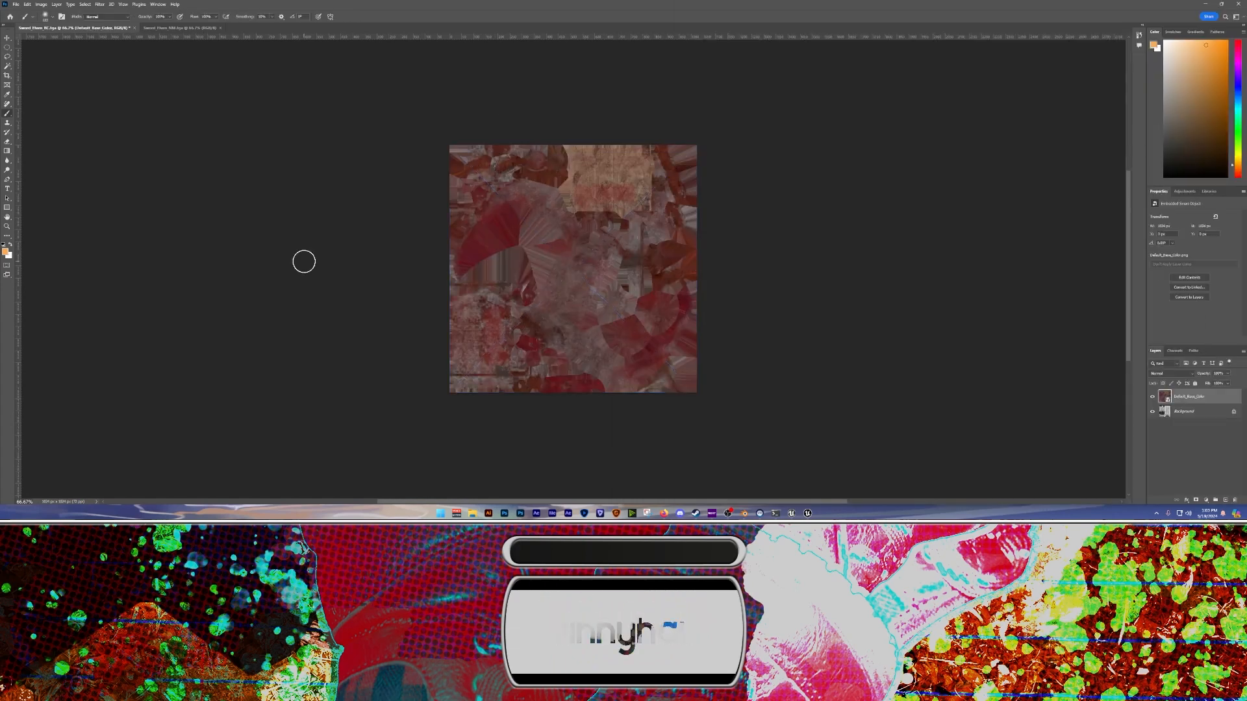
pyautogui.click(181, 29)
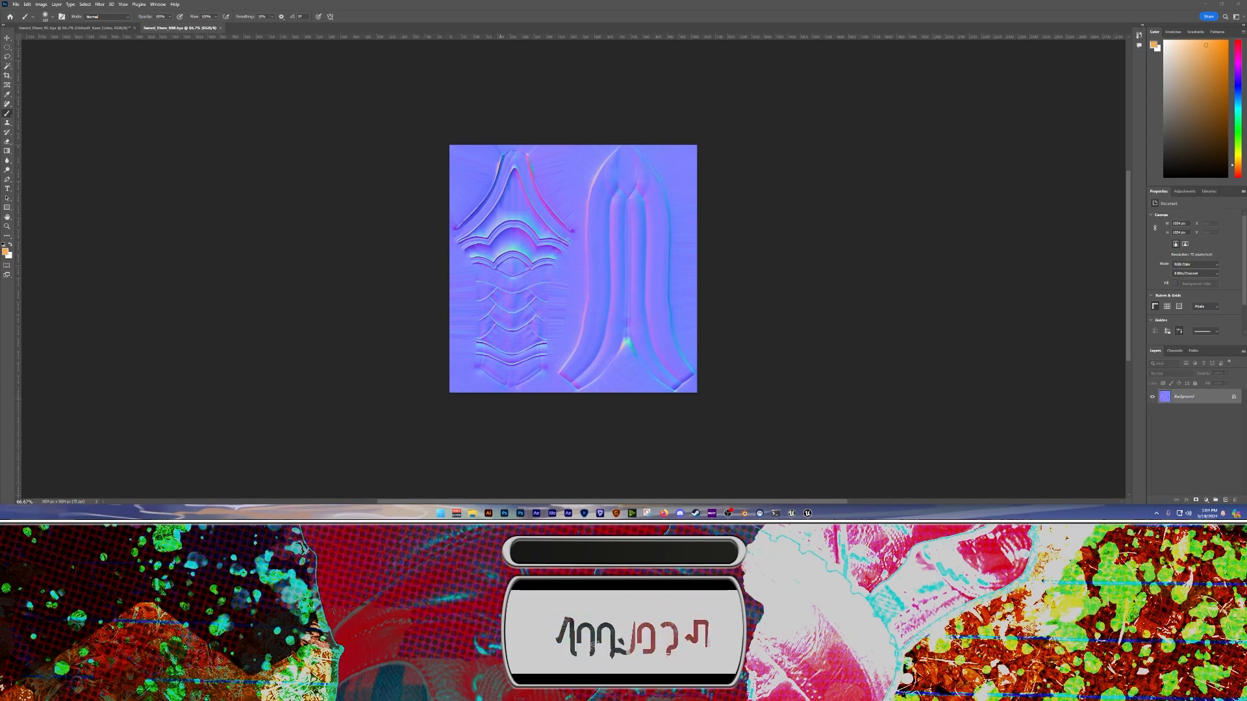
pyautogui.moveTo(571, 0); pyautogui.dragTo(568, 293)
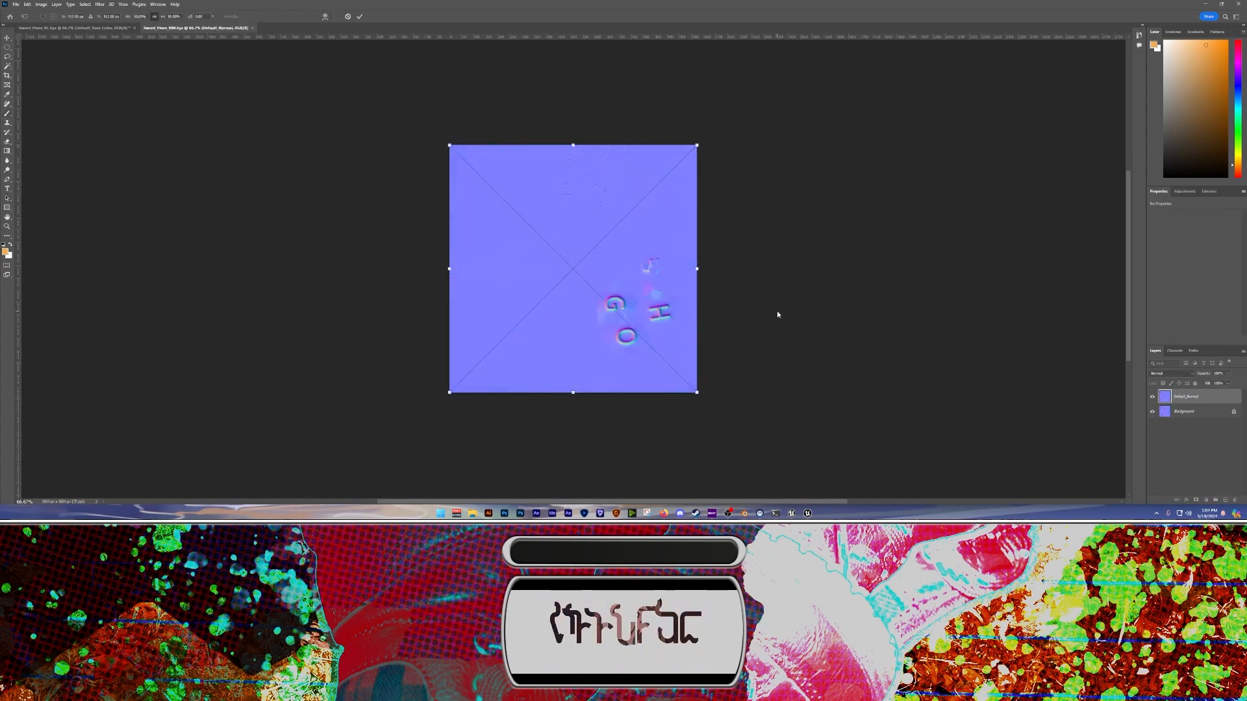
pyautogui.click(361, 17)
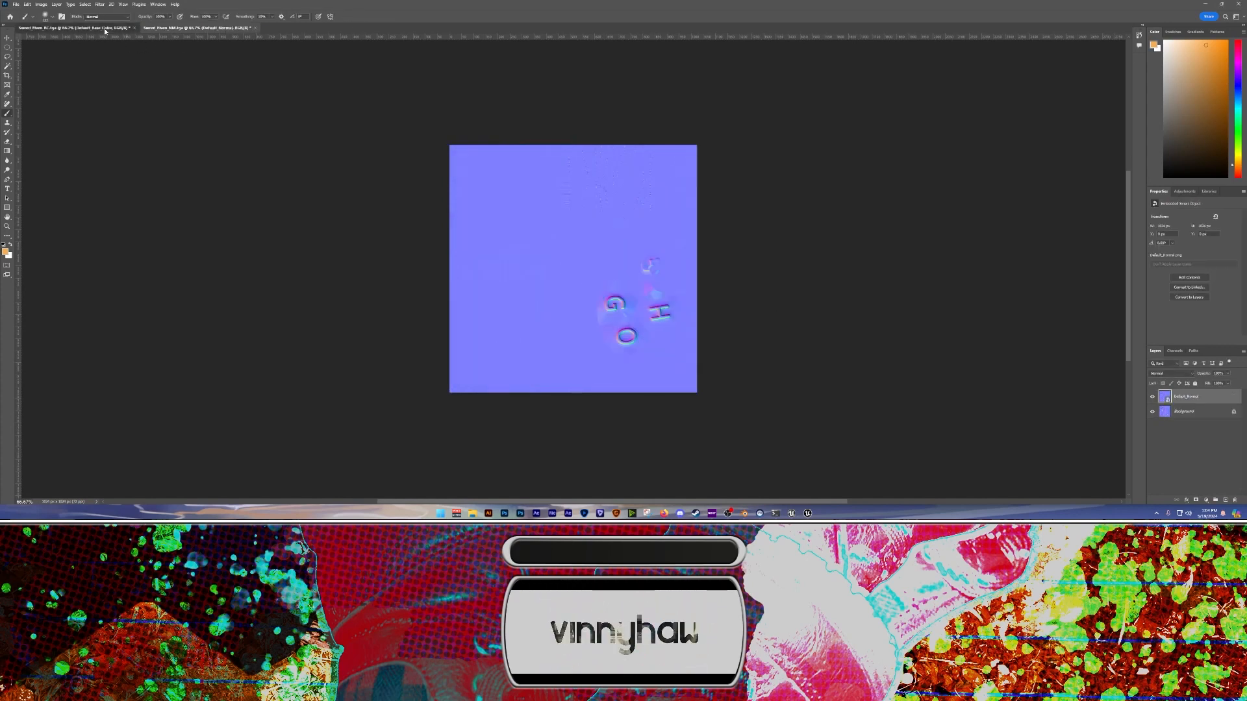
pyautogui.click(75, 28)
pyautogui.click(15, 4)
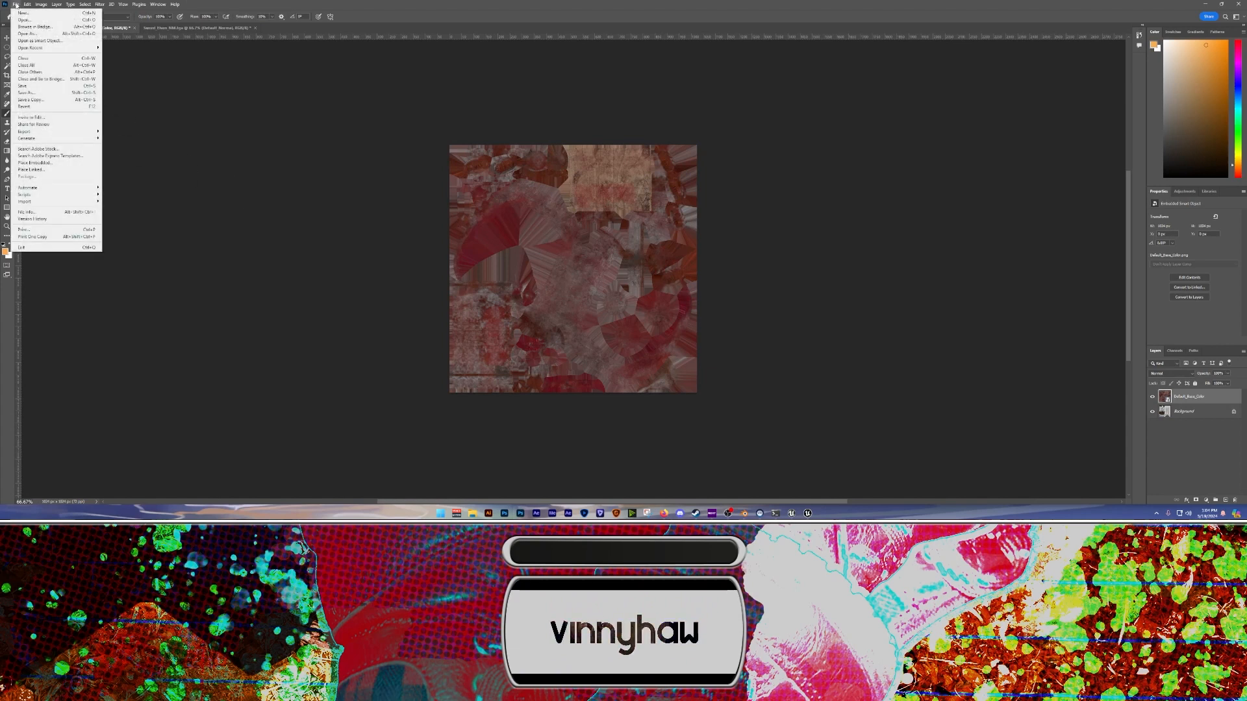
pyautogui.click(36, 99)
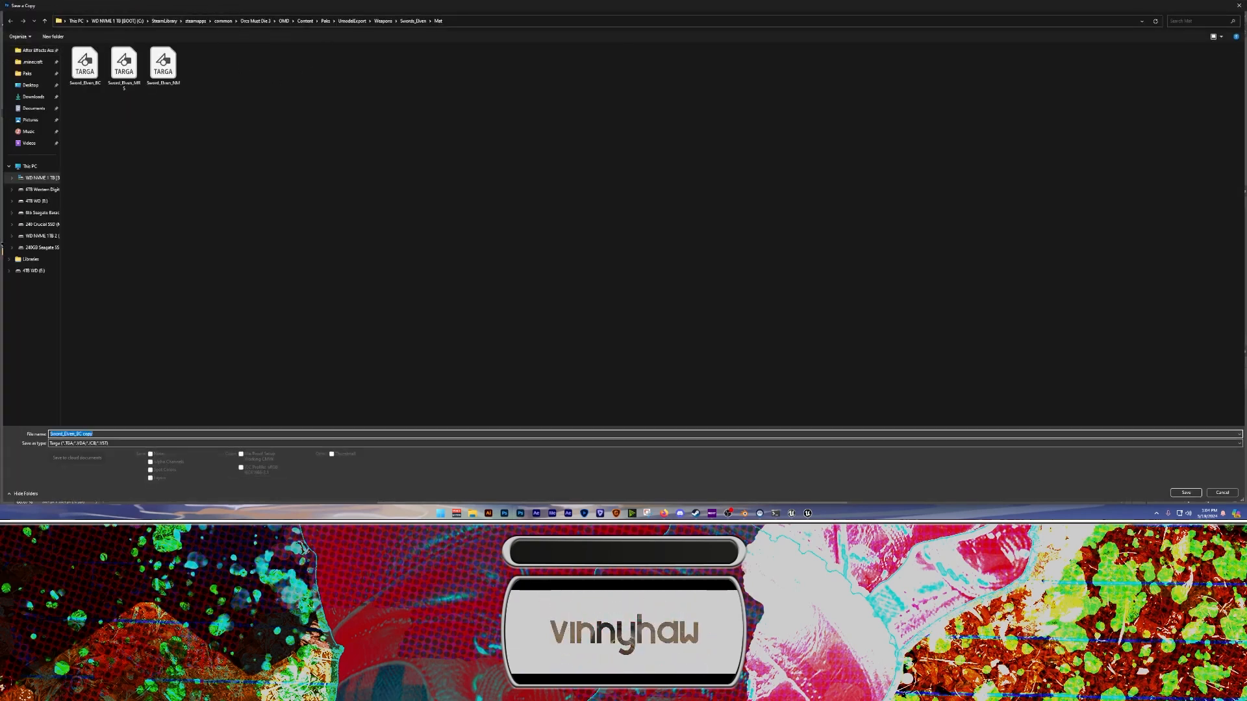
pyautogui.moveTo(0, 99); pyautogui.dragTo(403, 100)
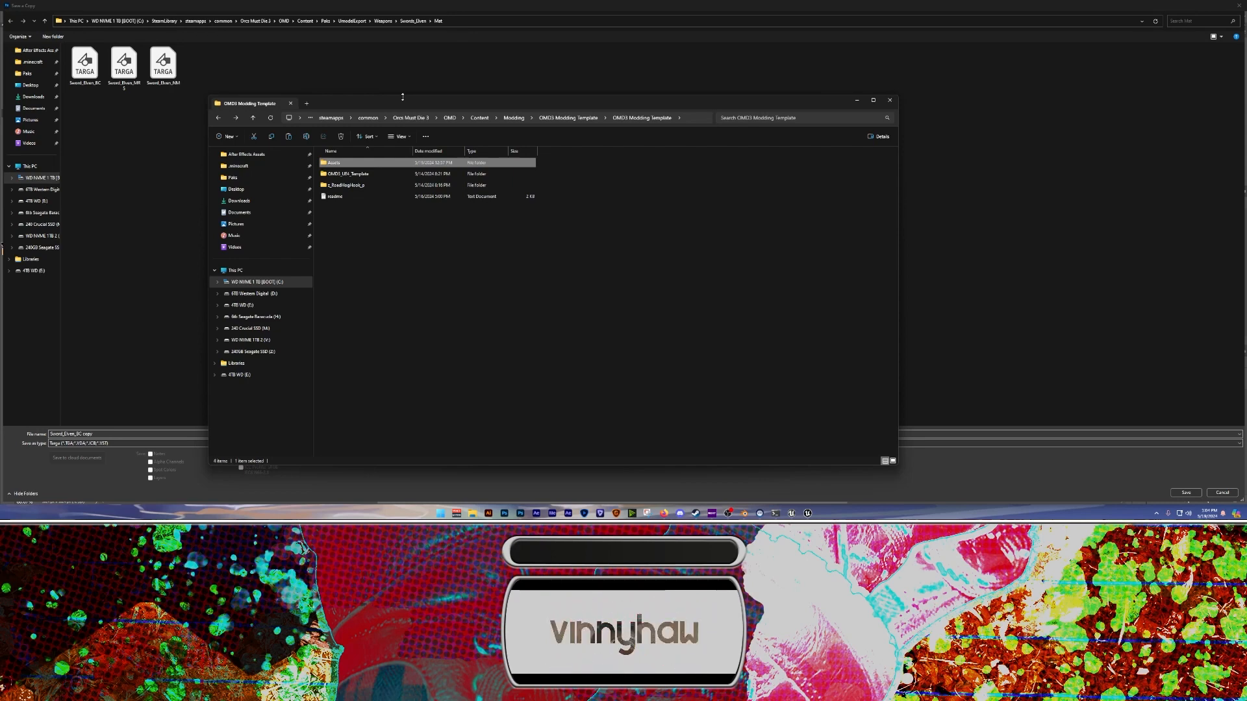
pyautogui.click(438, 273)
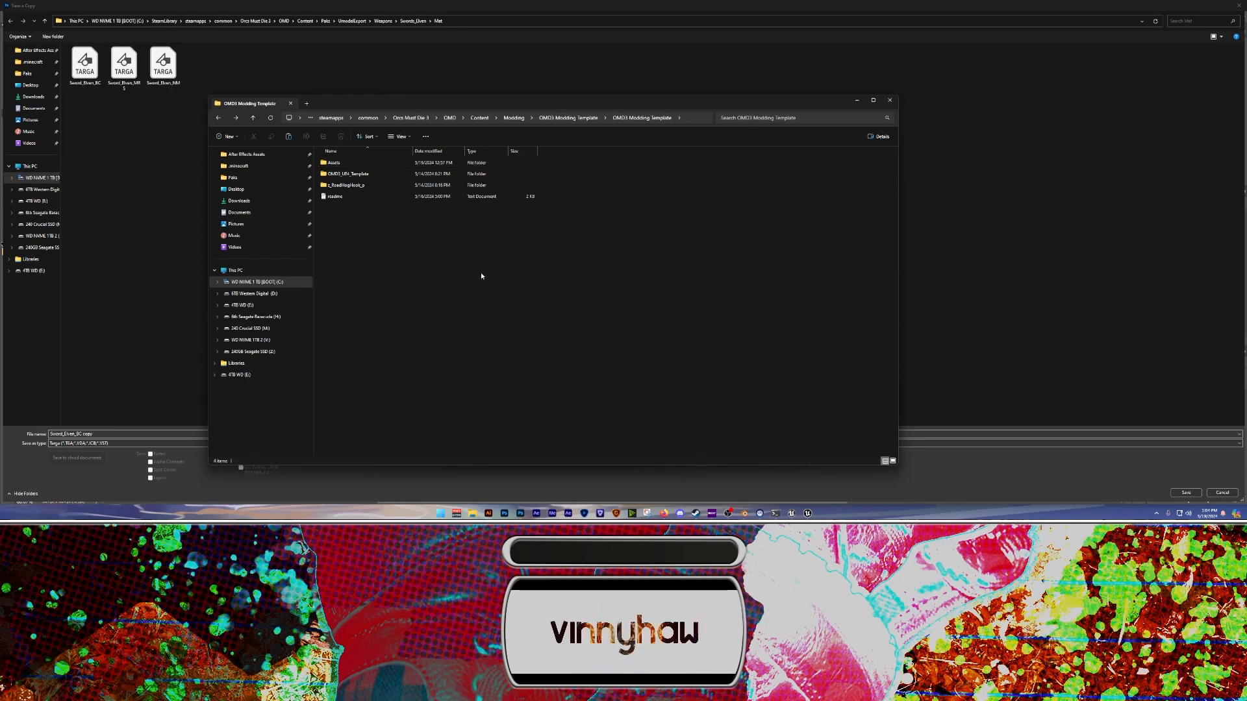
pyautogui.moveTo(407, 105); pyautogui.dragTo(445, 108)
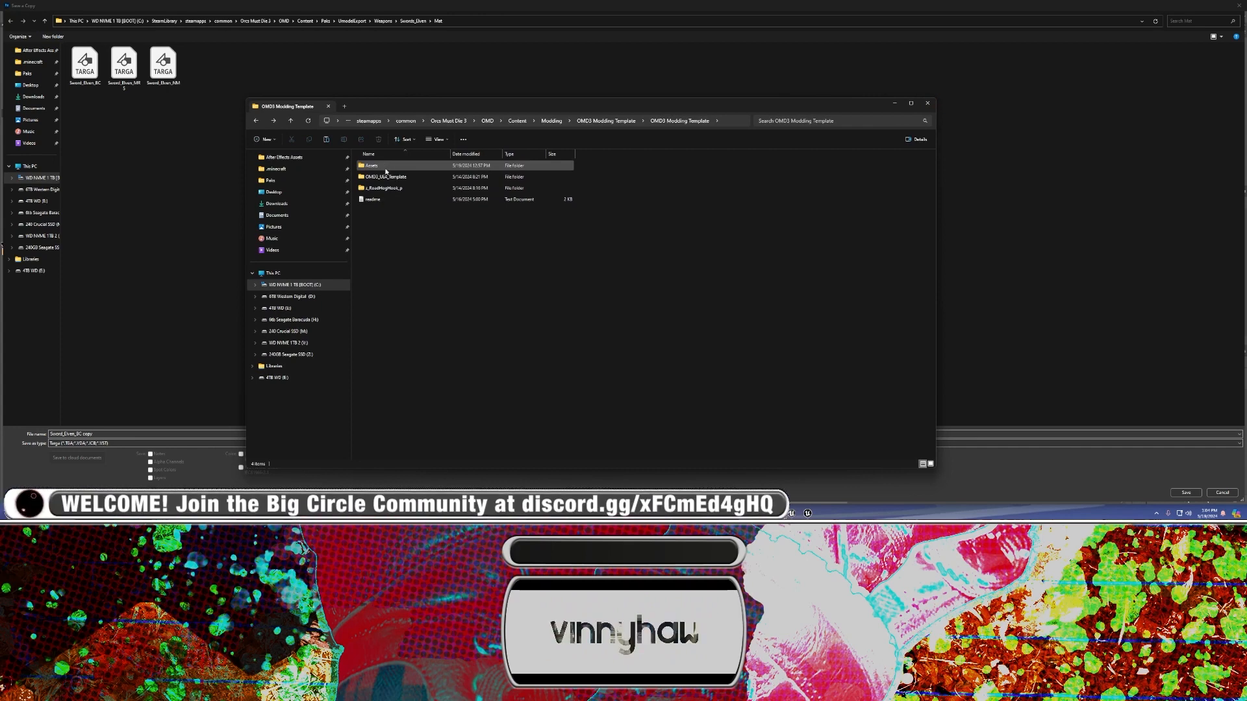
pyautogui.click(927, 103)
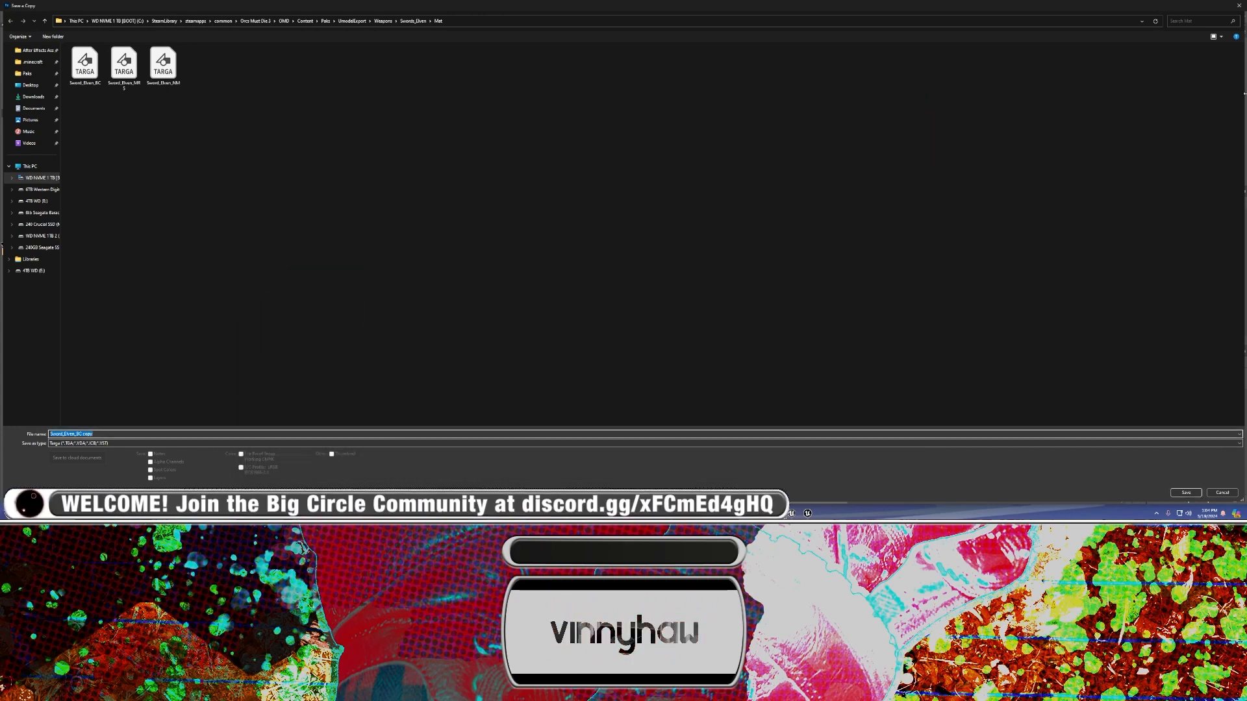
pyautogui.click(1240, 5)
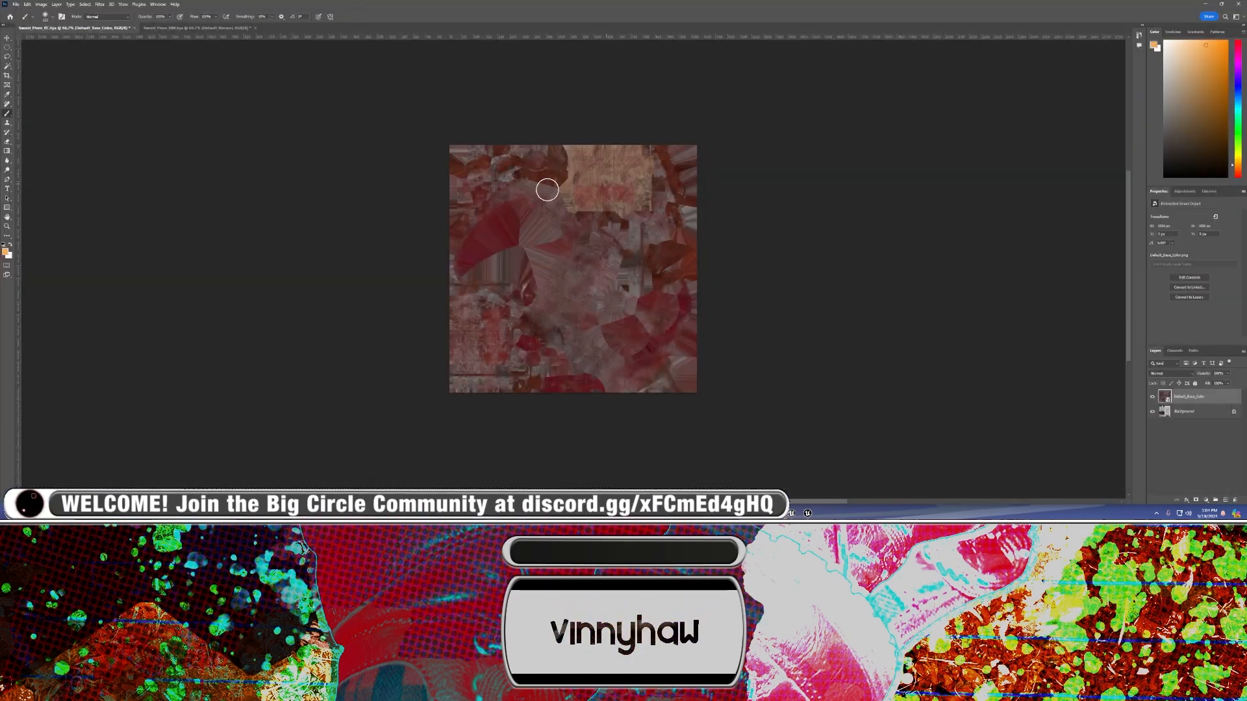
# Start saving a copy of the BC texture in Targa format with the file name Sword_Elven_BC
pyautogui.click(16, 5)
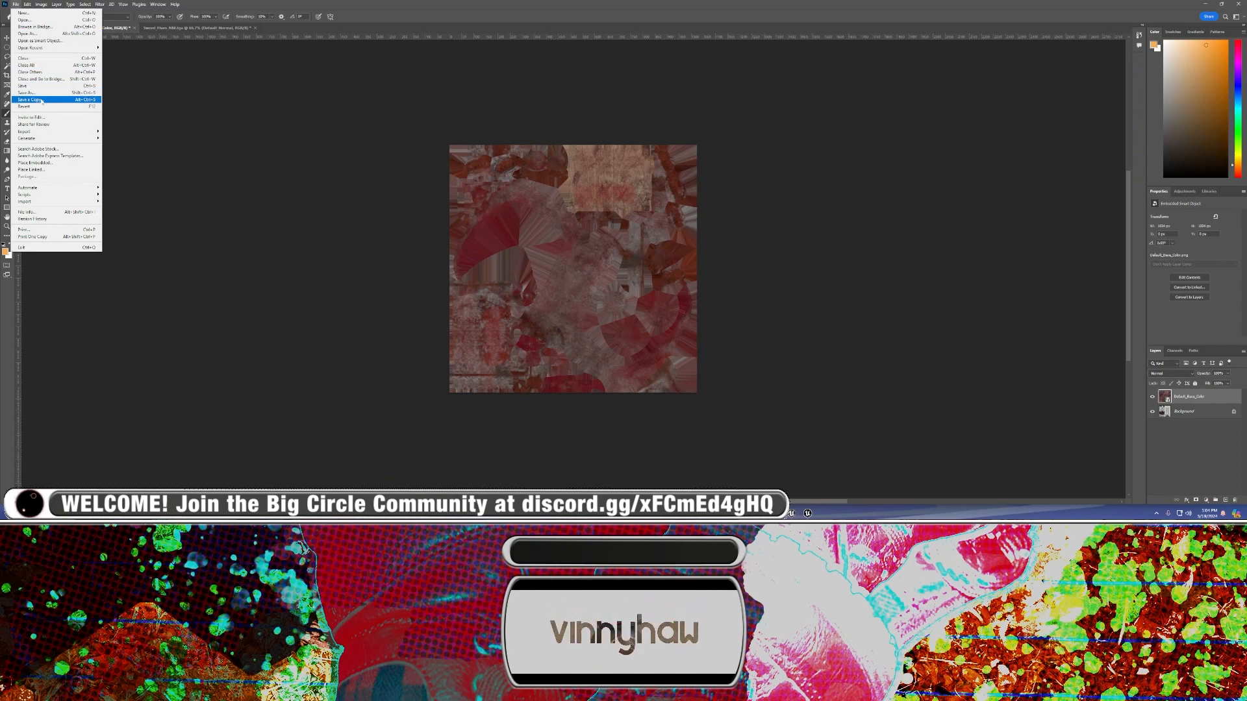
pyautogui.click(40, 100)
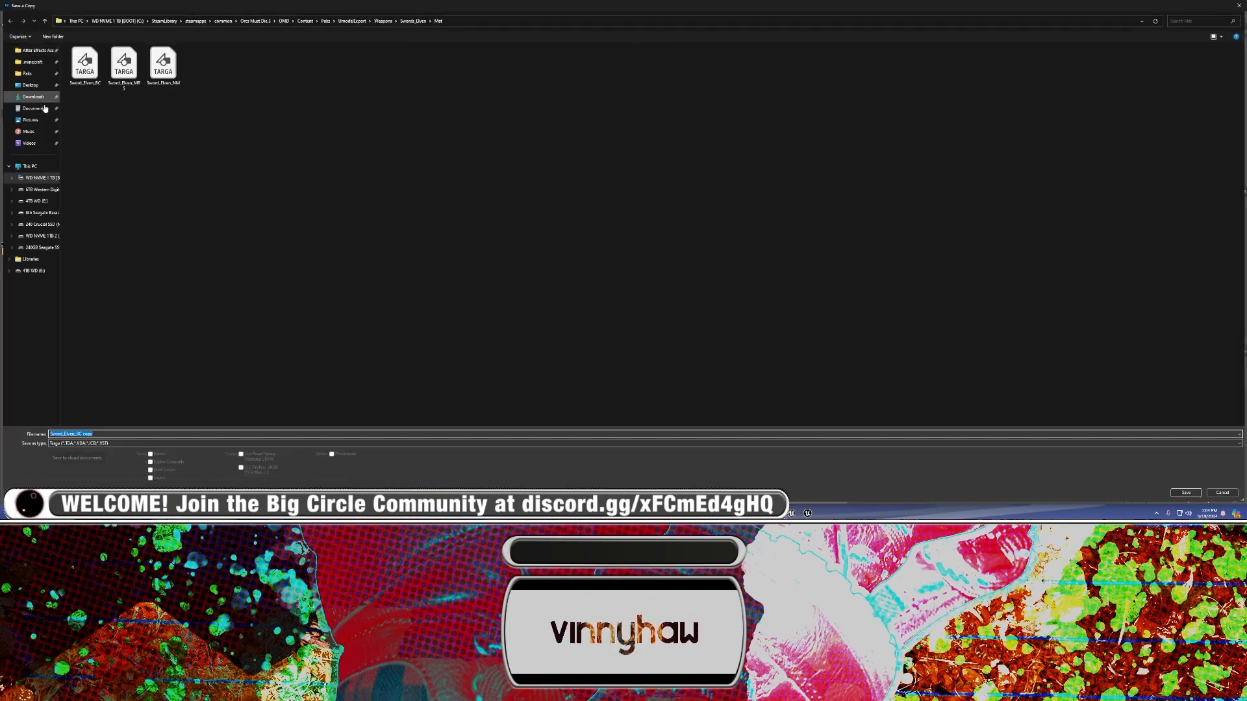
pyautogui.moveTo(115, 434); pyautogui.dragTo(85, 433)
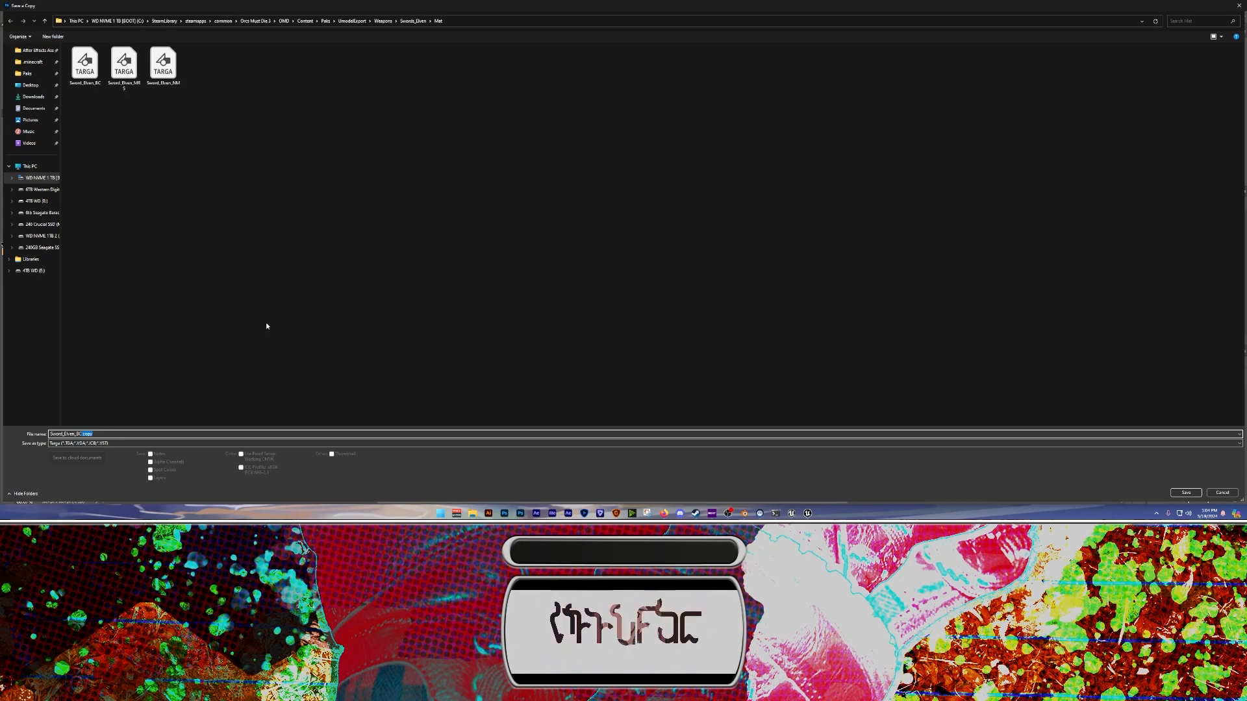
pyautogui.press('BackSpace')
pyautogui.click(117, 413)
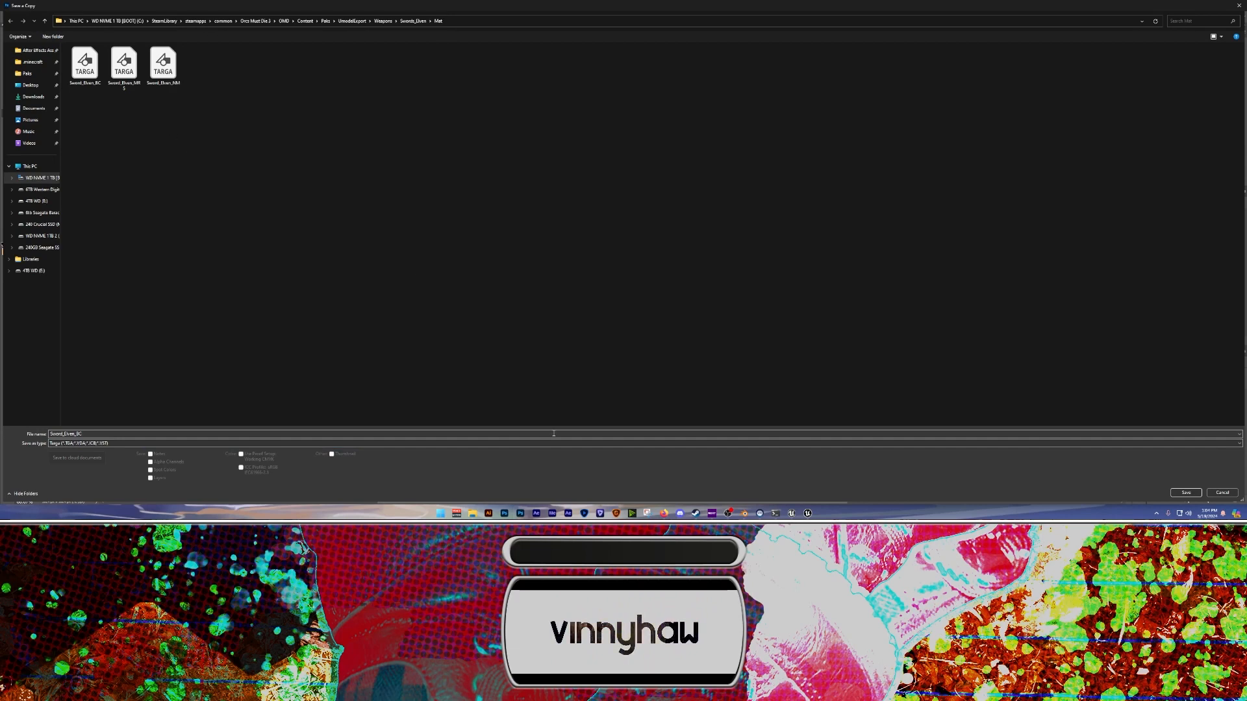
# Browse in File Explorer from the Paks folder to the Assets folder inside the nested OMD3 Modding Template folders and copy its path
pyautogui.click(478, 517)
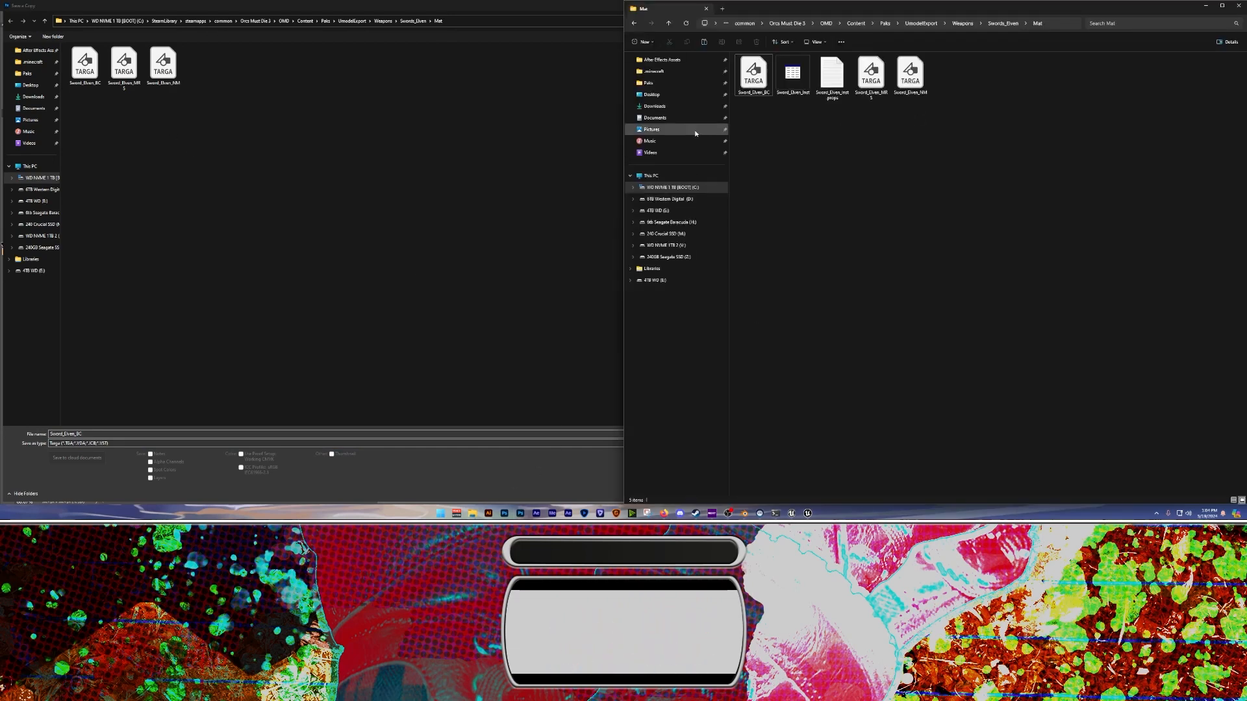
pyautogui.click(648, 83)
pyautogui.click(1015, 24)
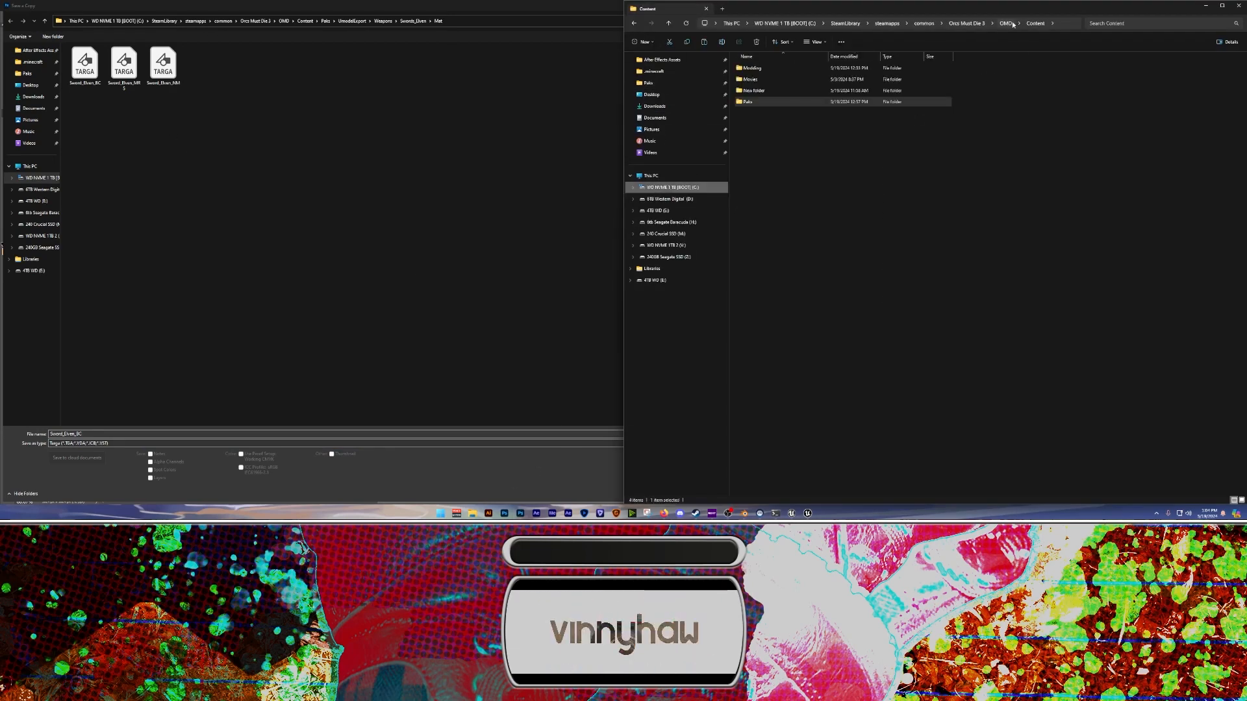
pyautogui.doubleClick(752, 68)
pyautogui.doubleClick(766, 79)
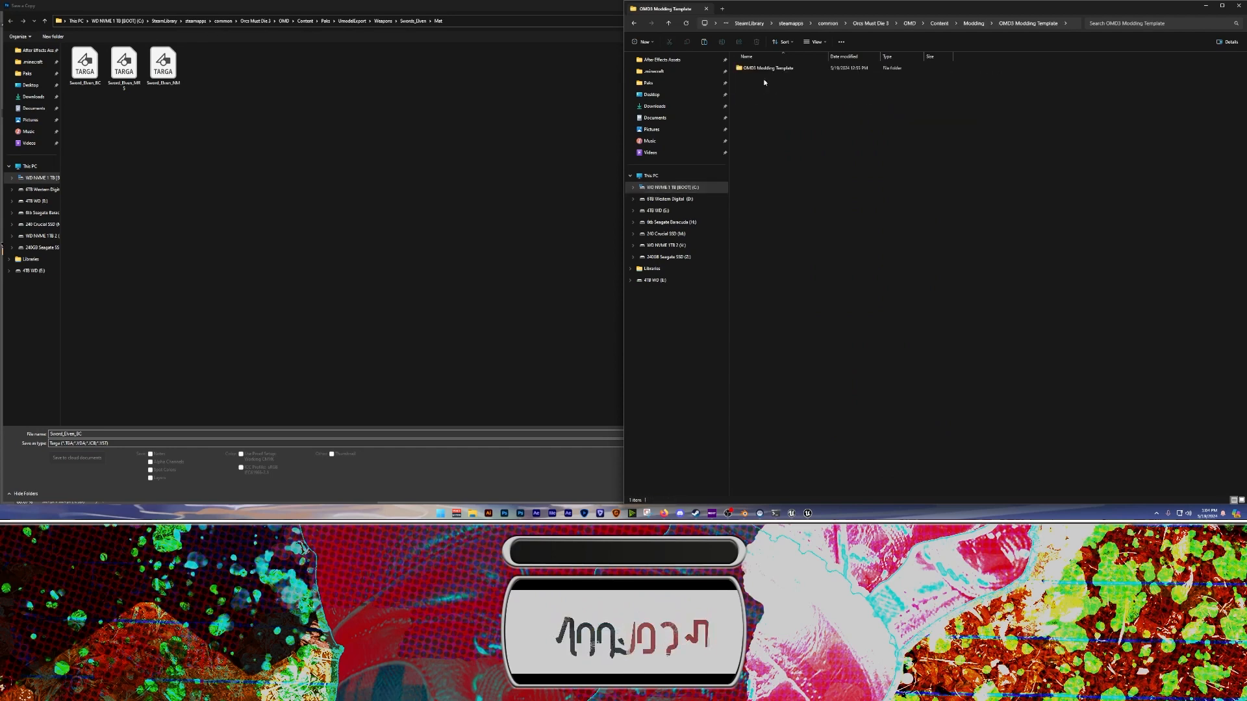
pyautogui.doubleClick(761, 67)
pyautogui.doubleClick(750, 68)
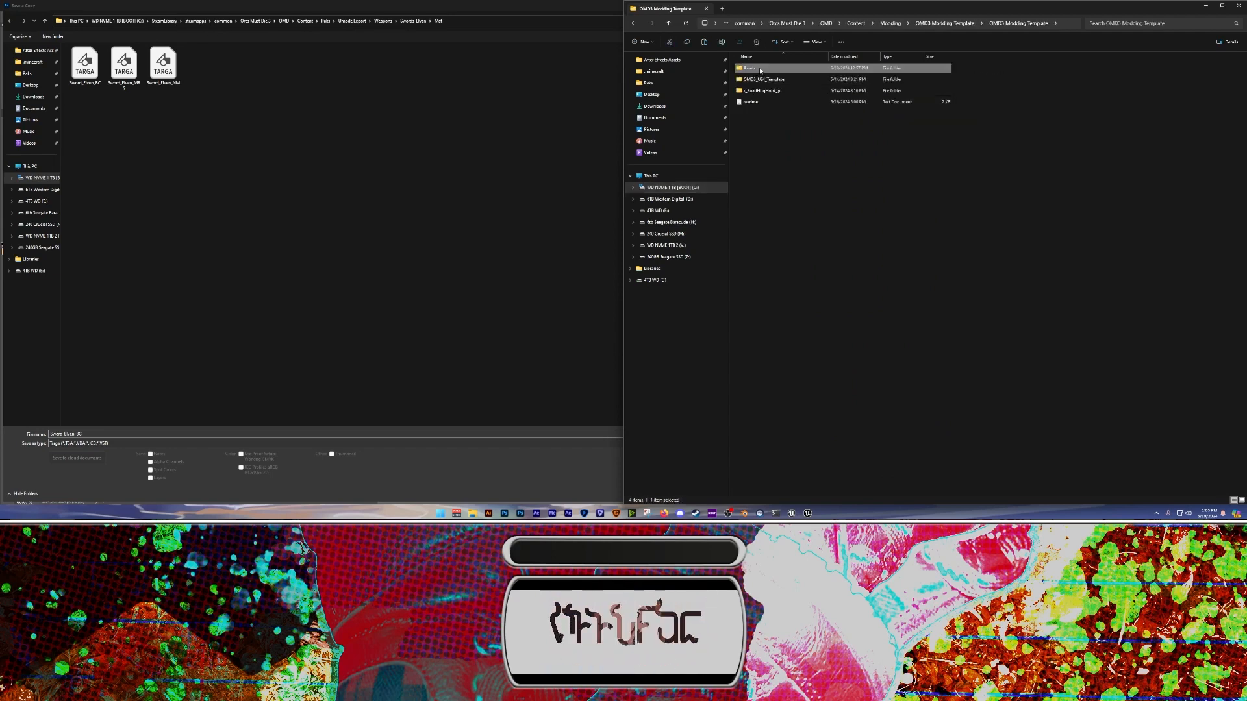
pyautogui.click(1057, 28)
pyautogui.hotkey('ctrl', 'c')
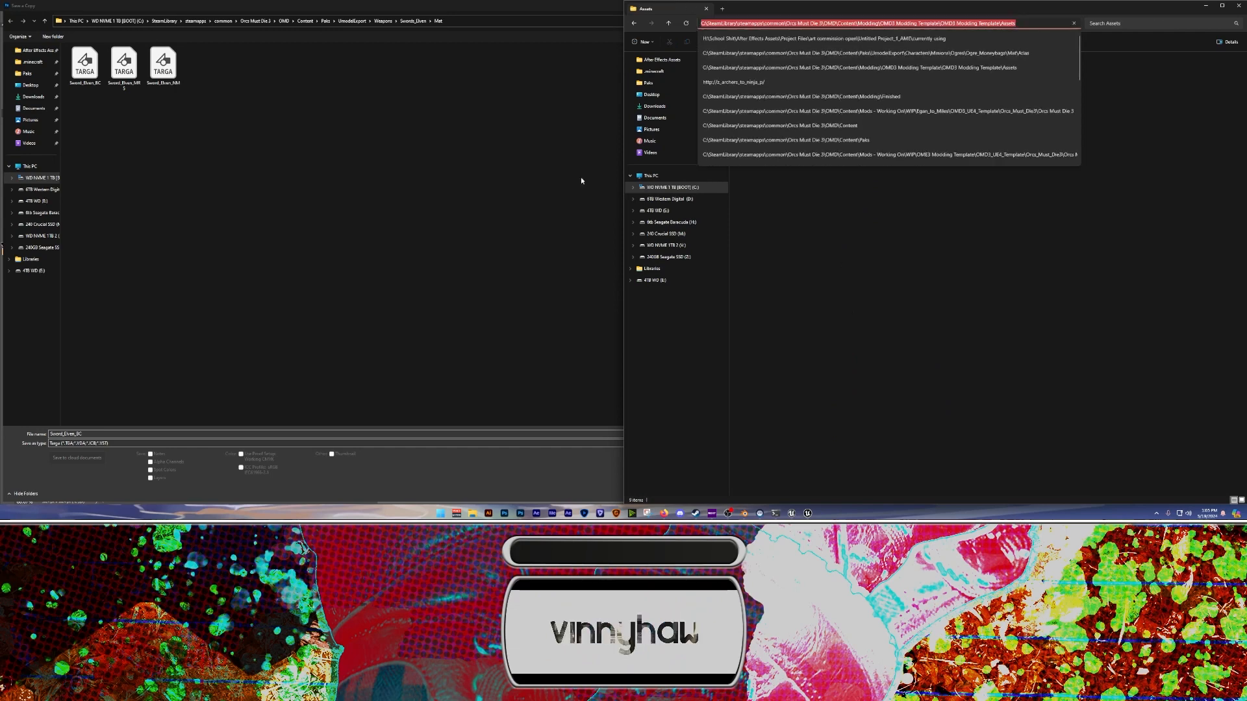
# Save the Sword_Elven_BC Targa copy into the OMD3 Modding Template's Assets folder using the copied path, accepting the Targa options
pyautogui.click(481, 22)
pyautogui.hotkey('ctrl', 'v')
pyautogui.press('Return')
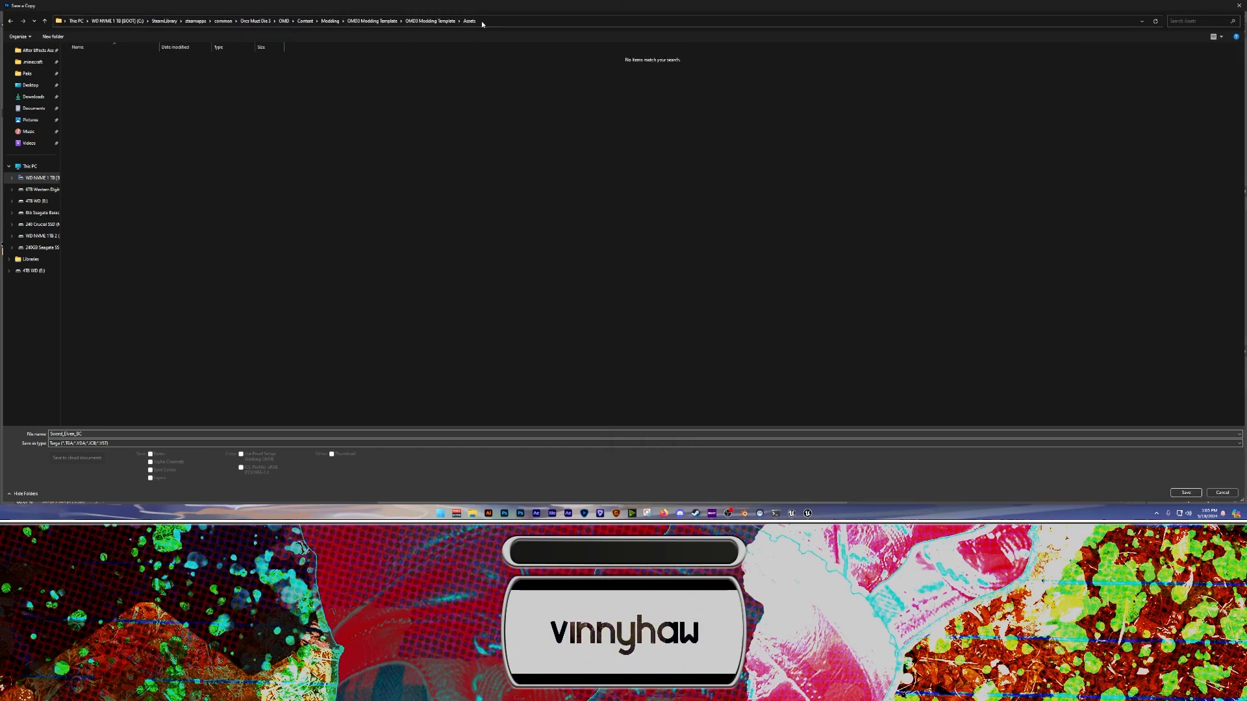
pyautogui.click(1187, 494)
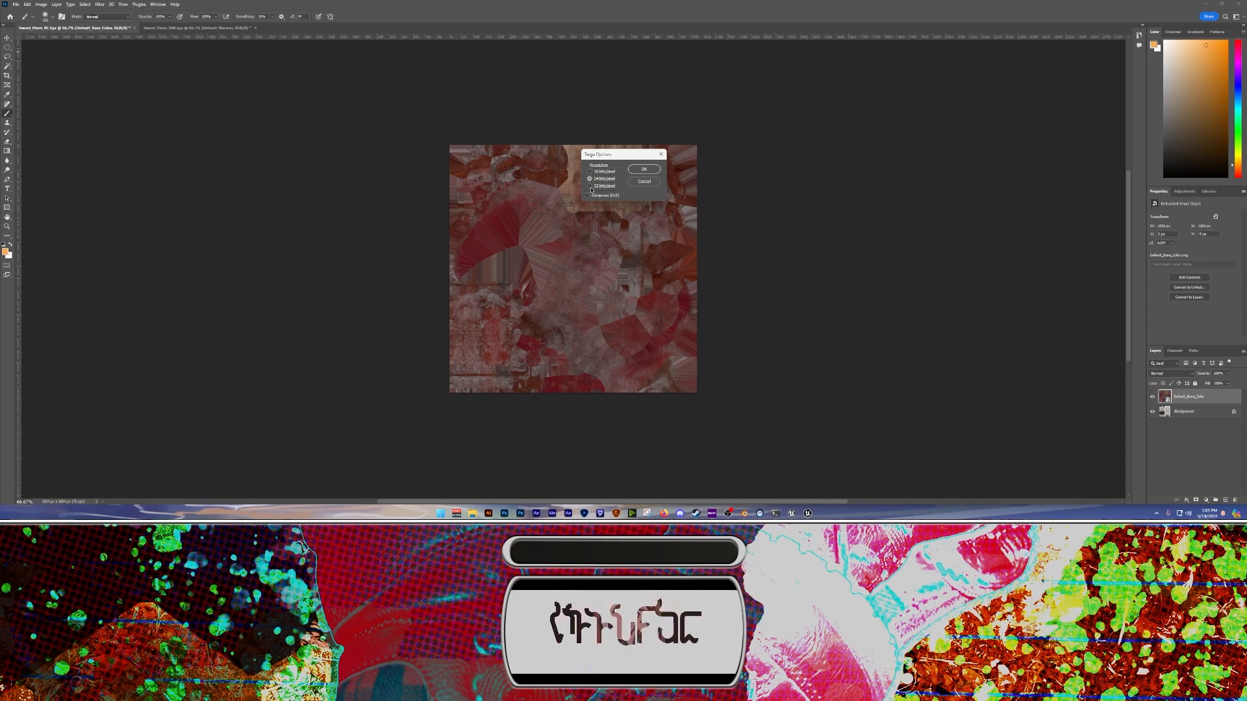
pyautogui.click(636, 173)
# Save a copy of the NM texture document in Targa format as Sword_Elven_NM in the same Assets folder
pyautogui.click(166, 28)
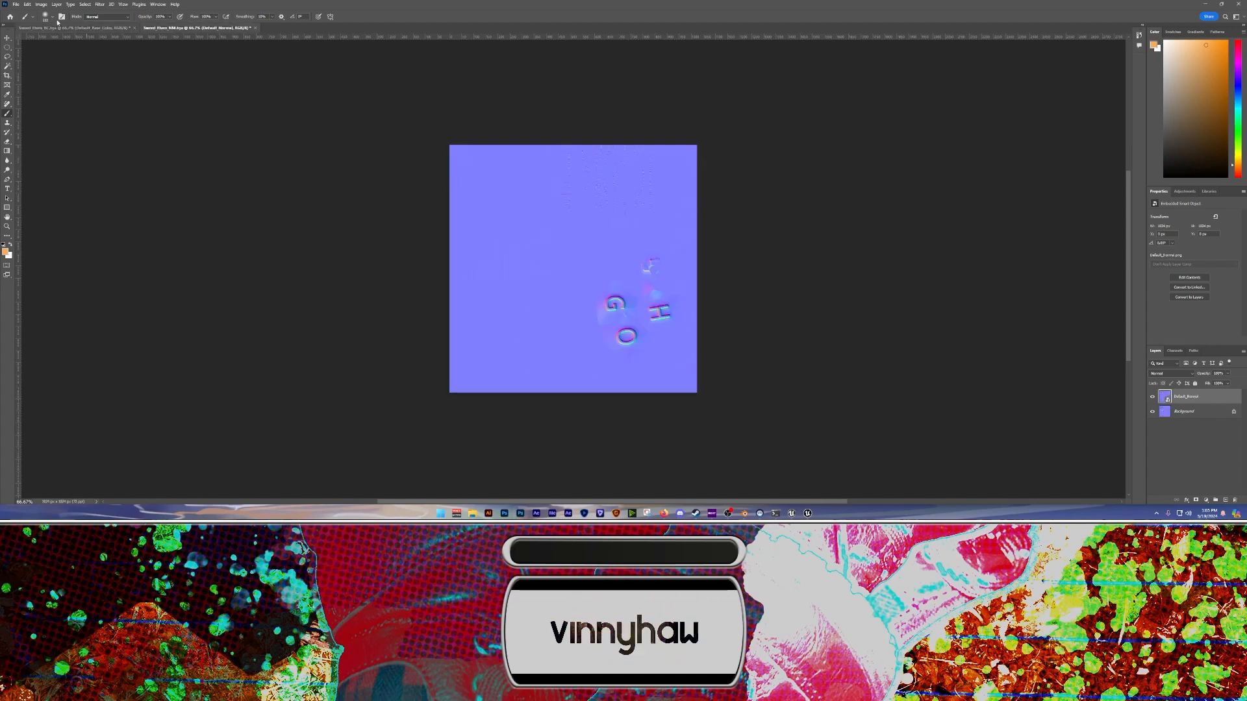
pyautogui.click(15, 4)
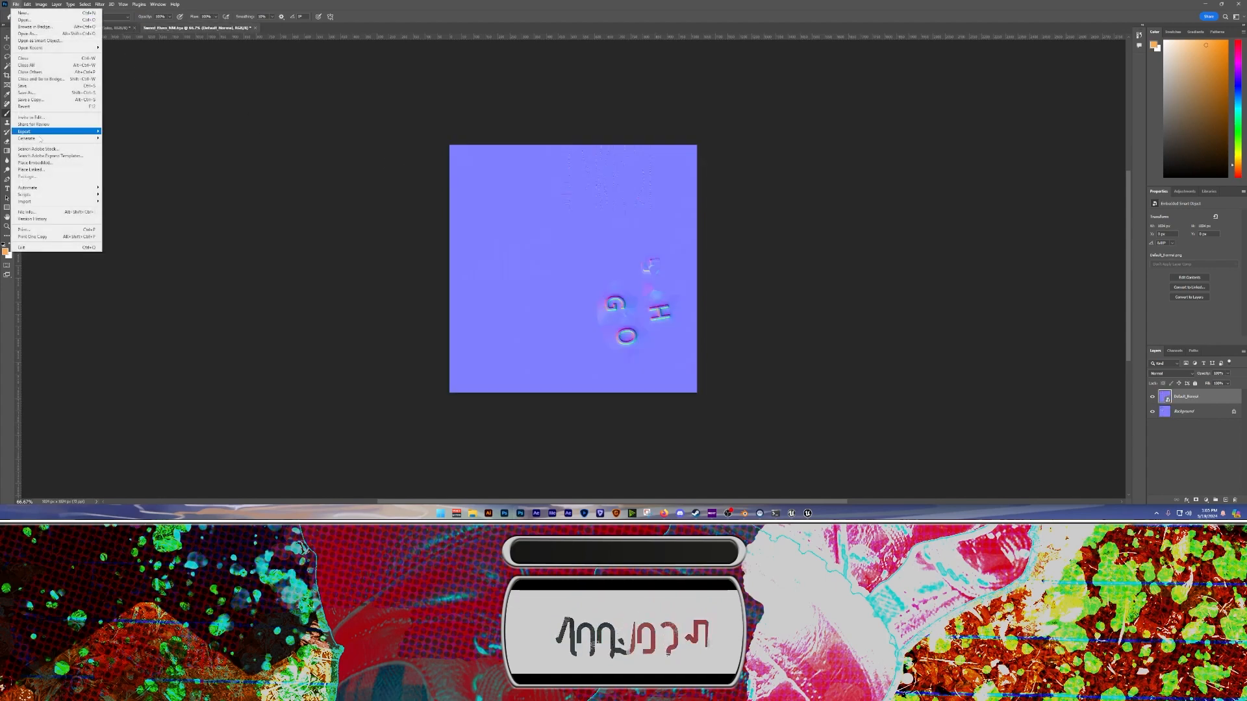
pyautogui.click(38, 100)
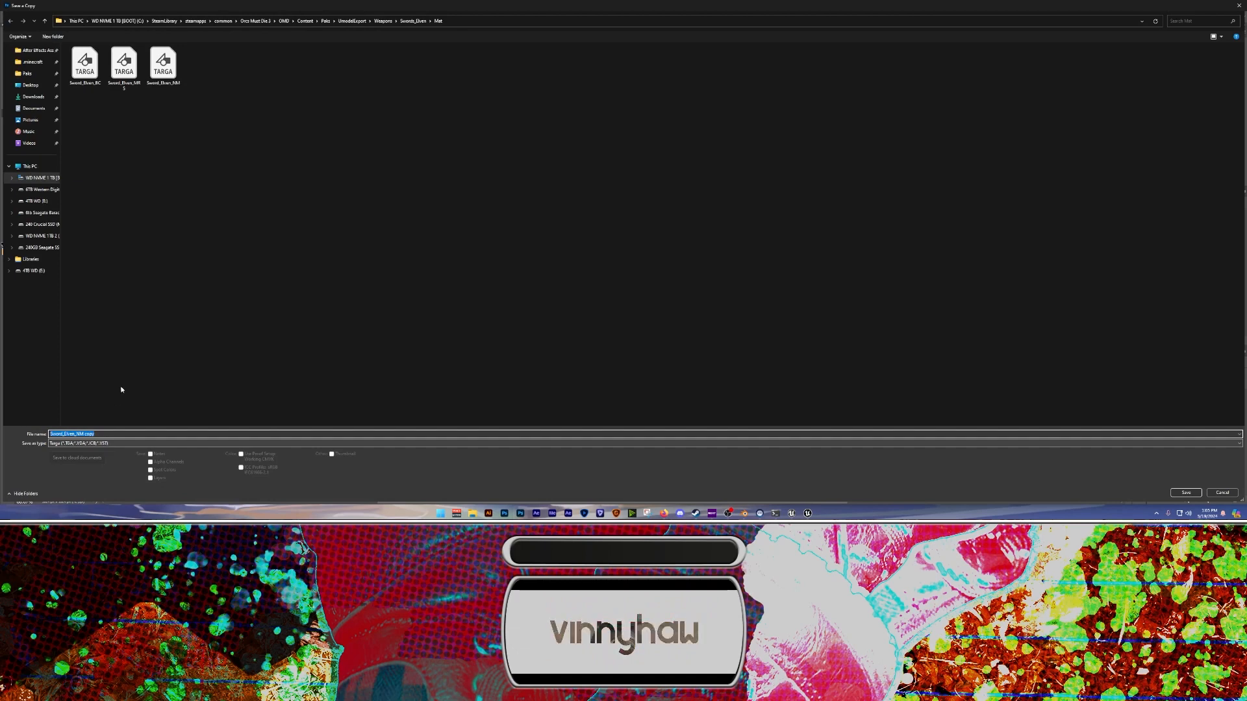
pyautogui.click(478, 22)
pyautogui.hotkey('ctrl', 'v')
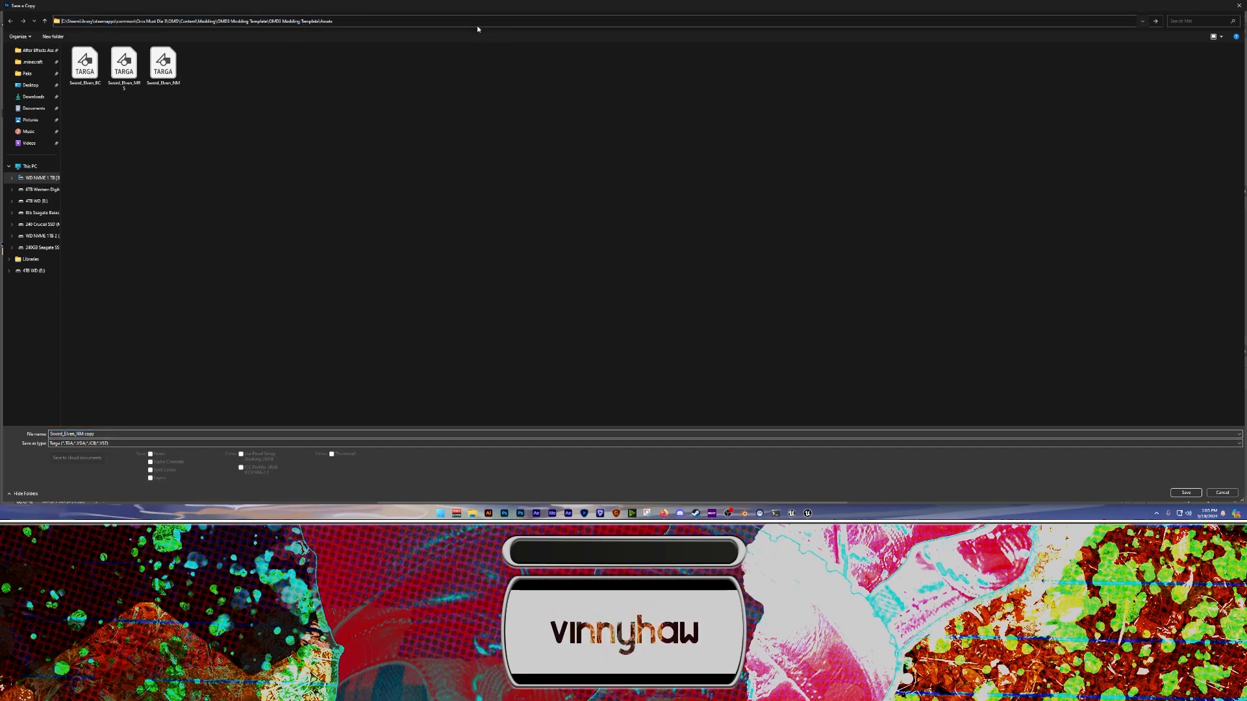
pyautogui.press('Return')
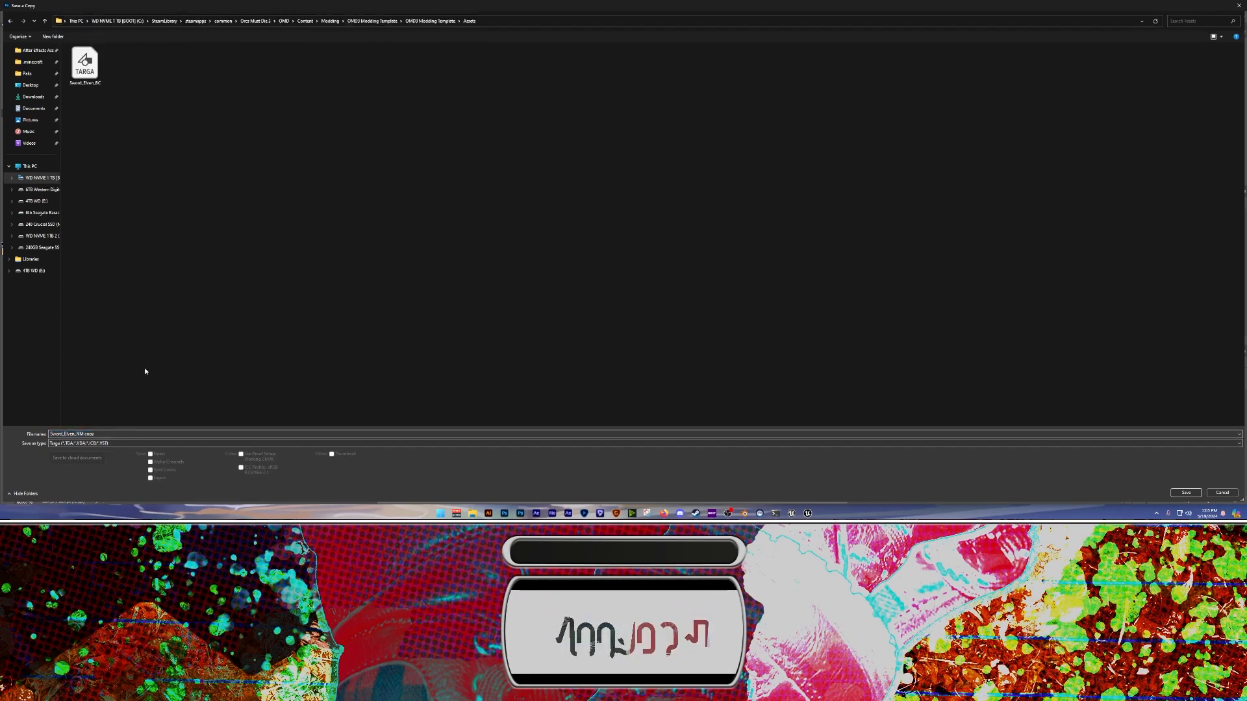
pyautogui.click(114, 433)
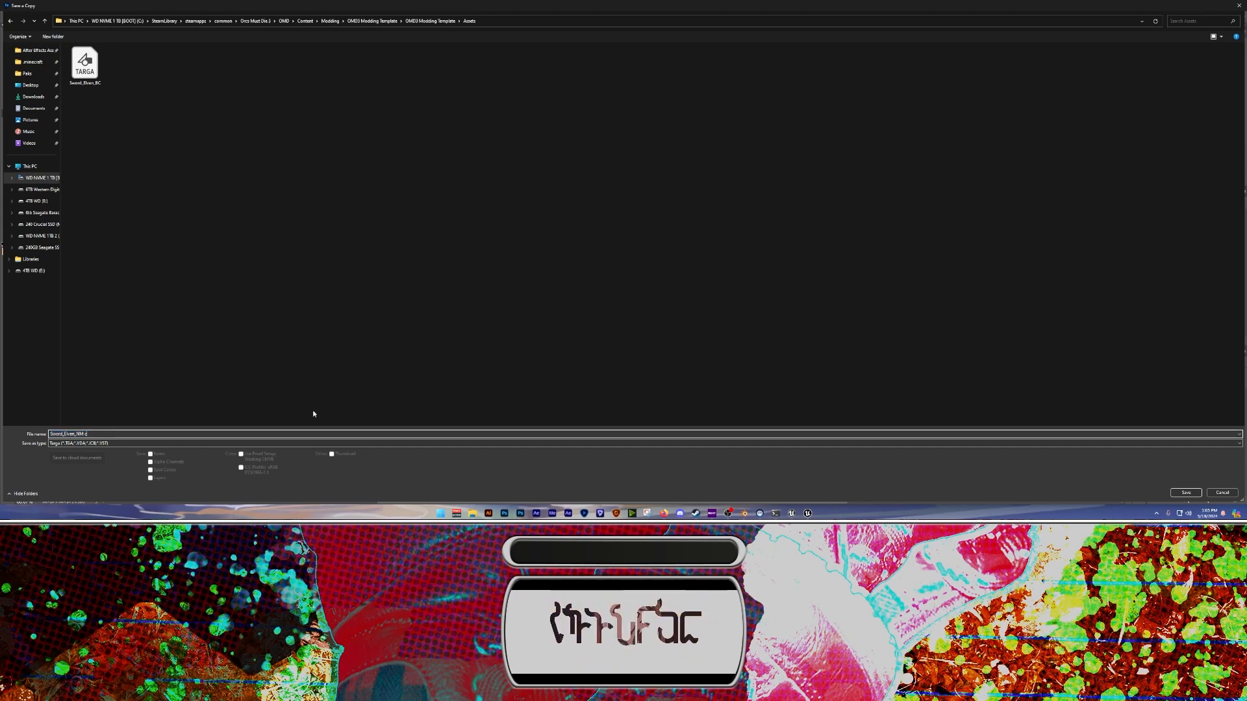
pyautogui.press('BackSpace')
pyautogui.press('BackSpace')
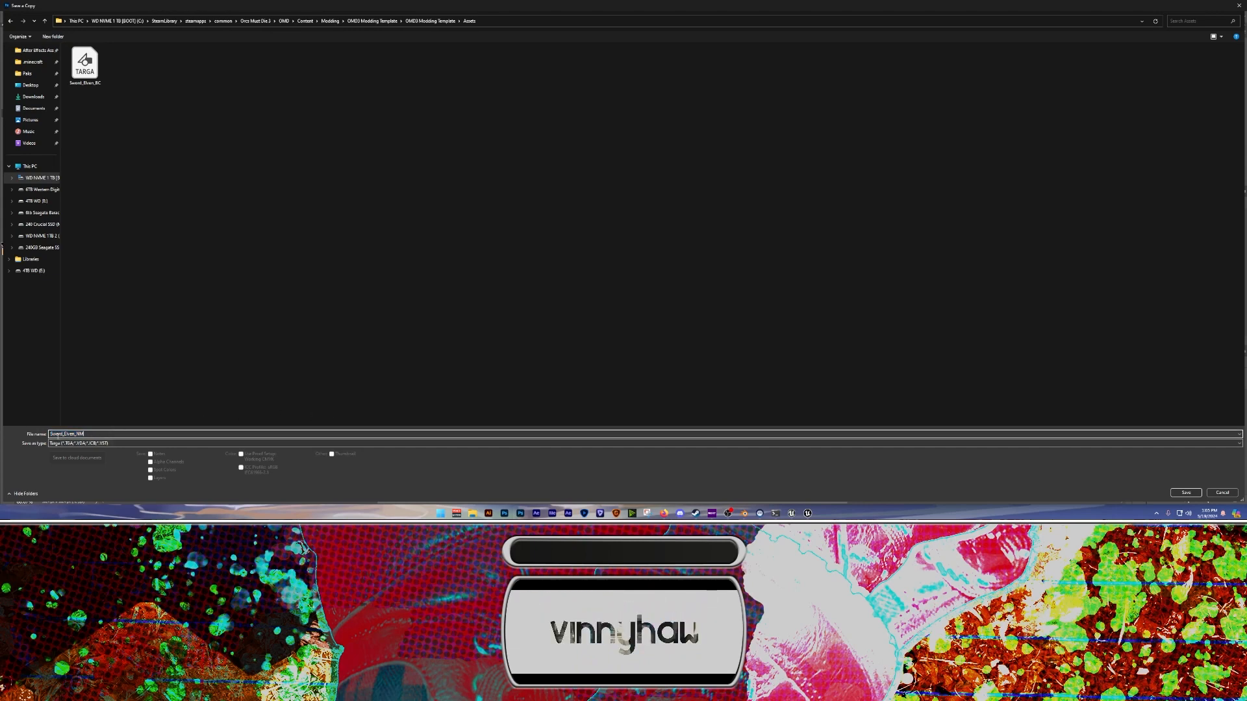
pyautogui.click(1186, 493)
pyautogui.click(647, 167)
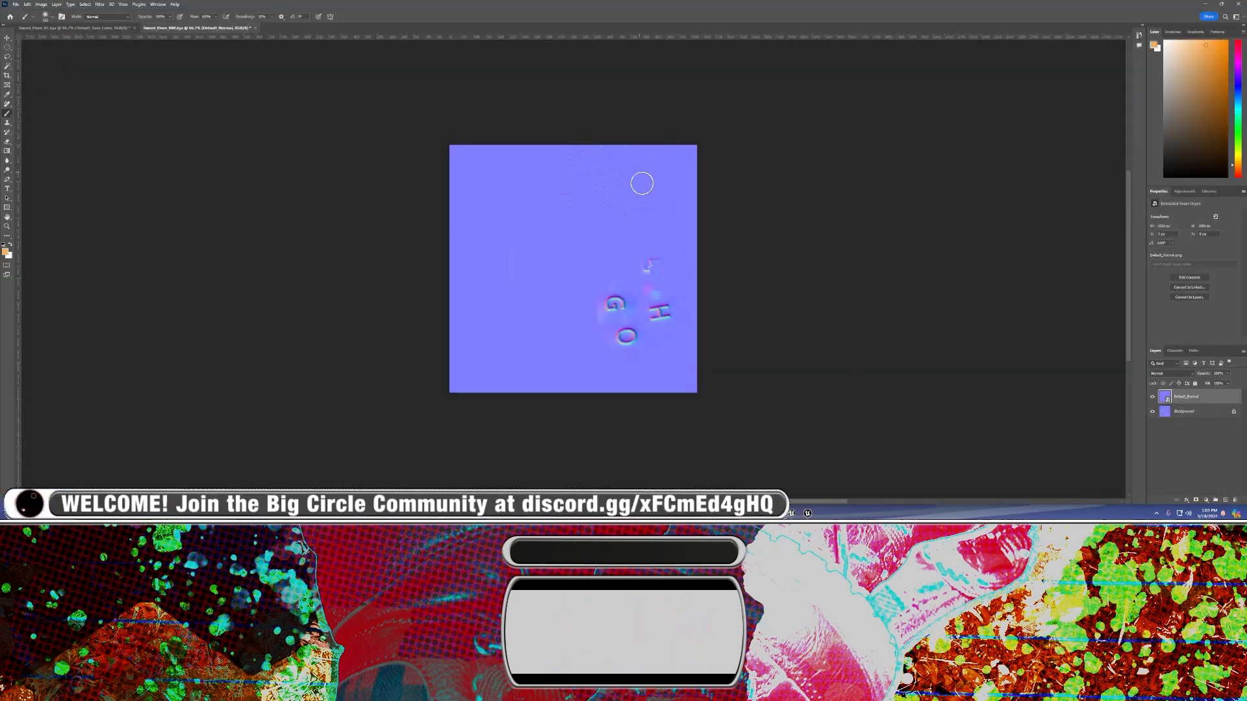
# Switch to Unreal Editor and import the Sword_Elven_BC and Sword_Elven_NM files from Assets into the Swords_Elven Mat folder
pyautogui.click(1206, 5)
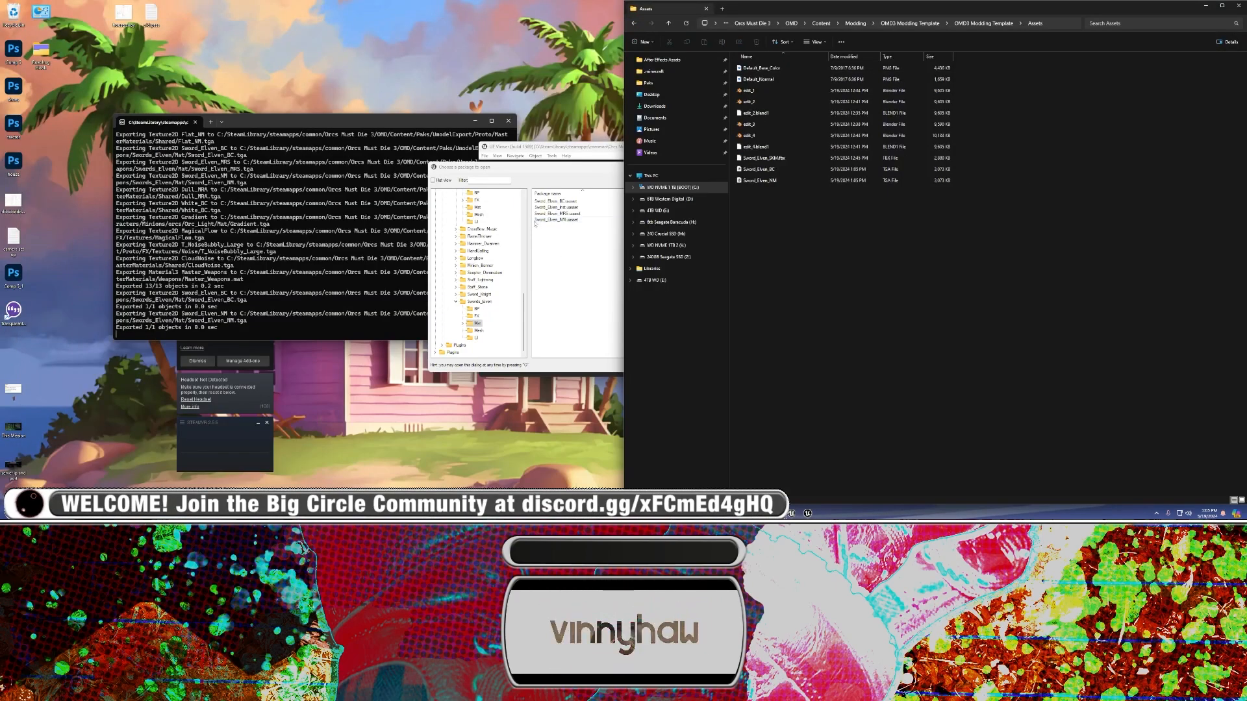
pyautogui.click(807, 513)
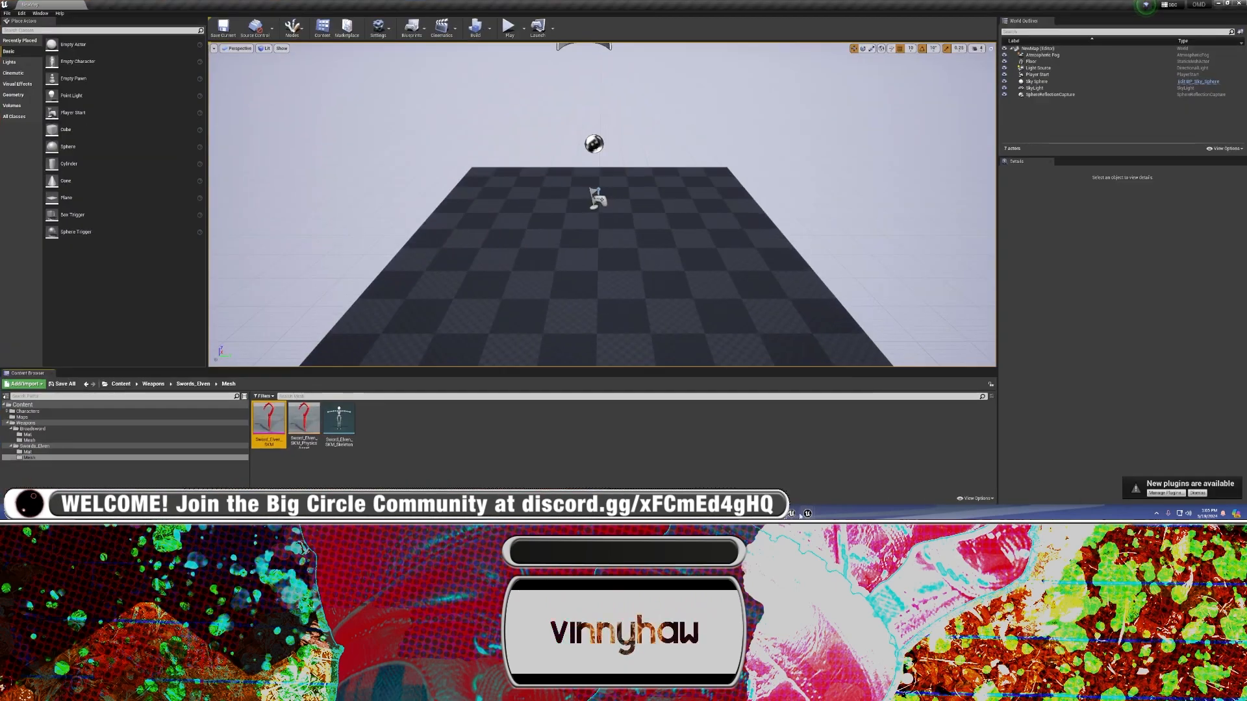
pyautogui.click(33, 453)
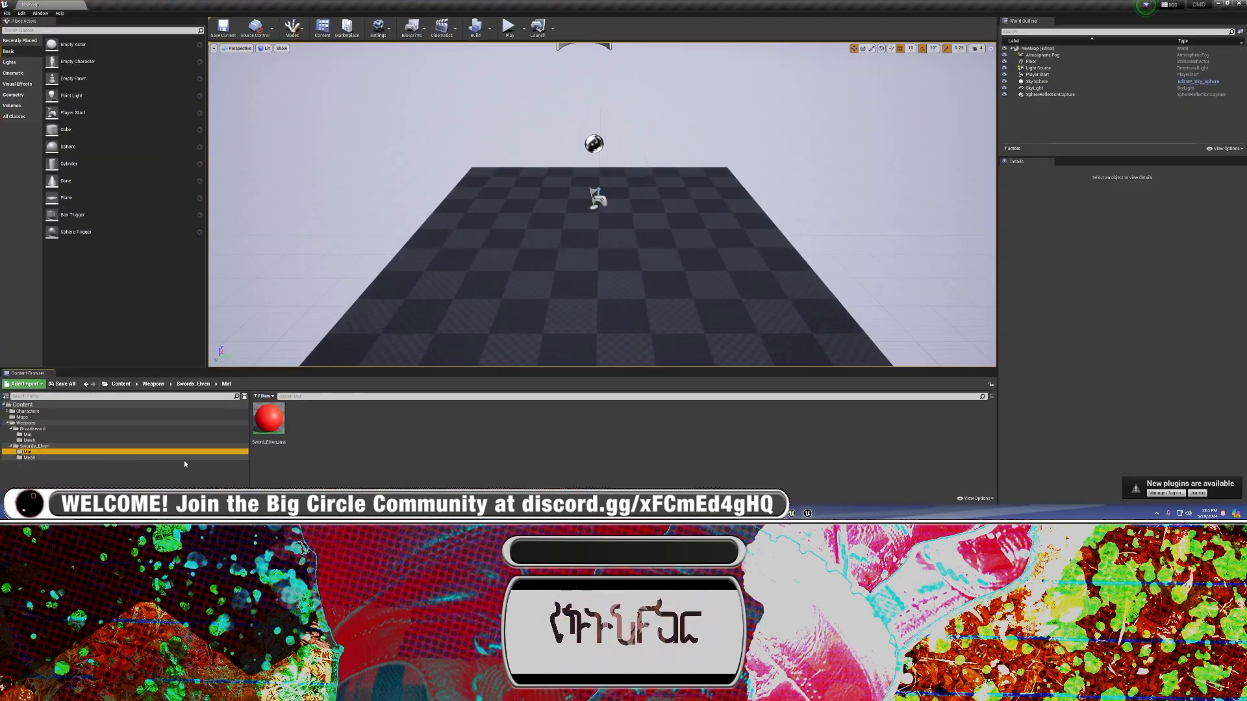
pyautogui.click(472, 513)
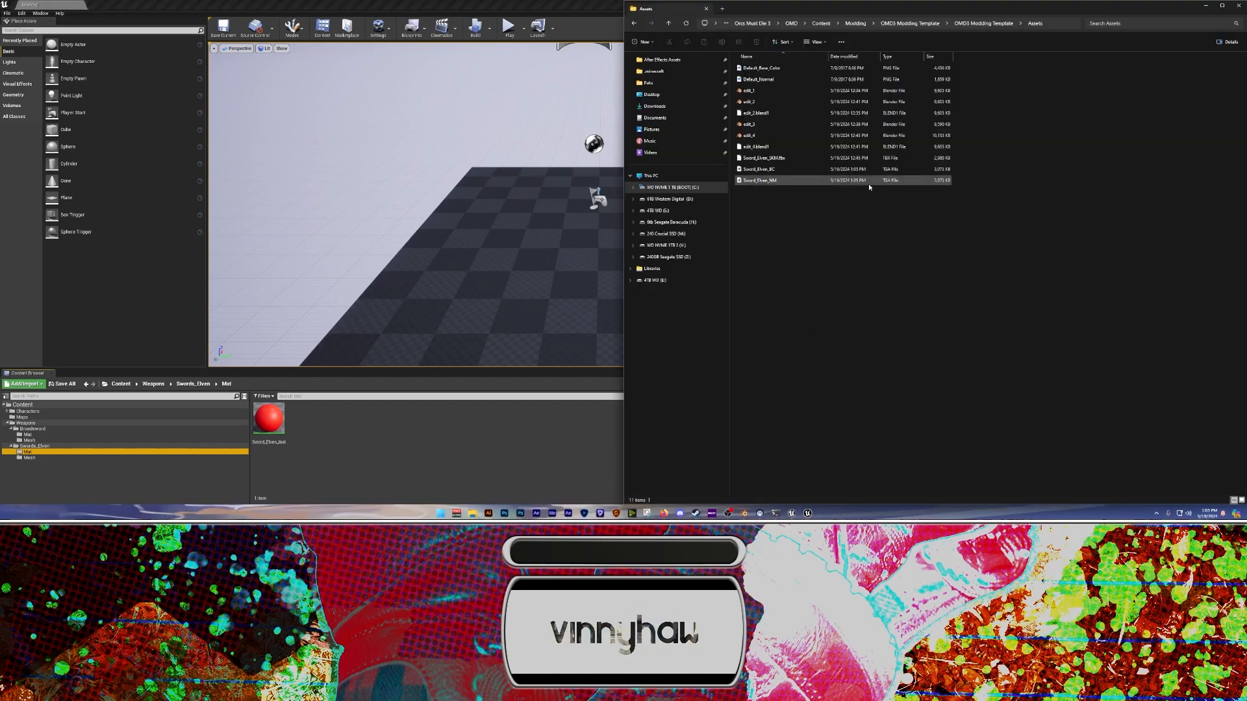
pyautogui.click(760, 180)
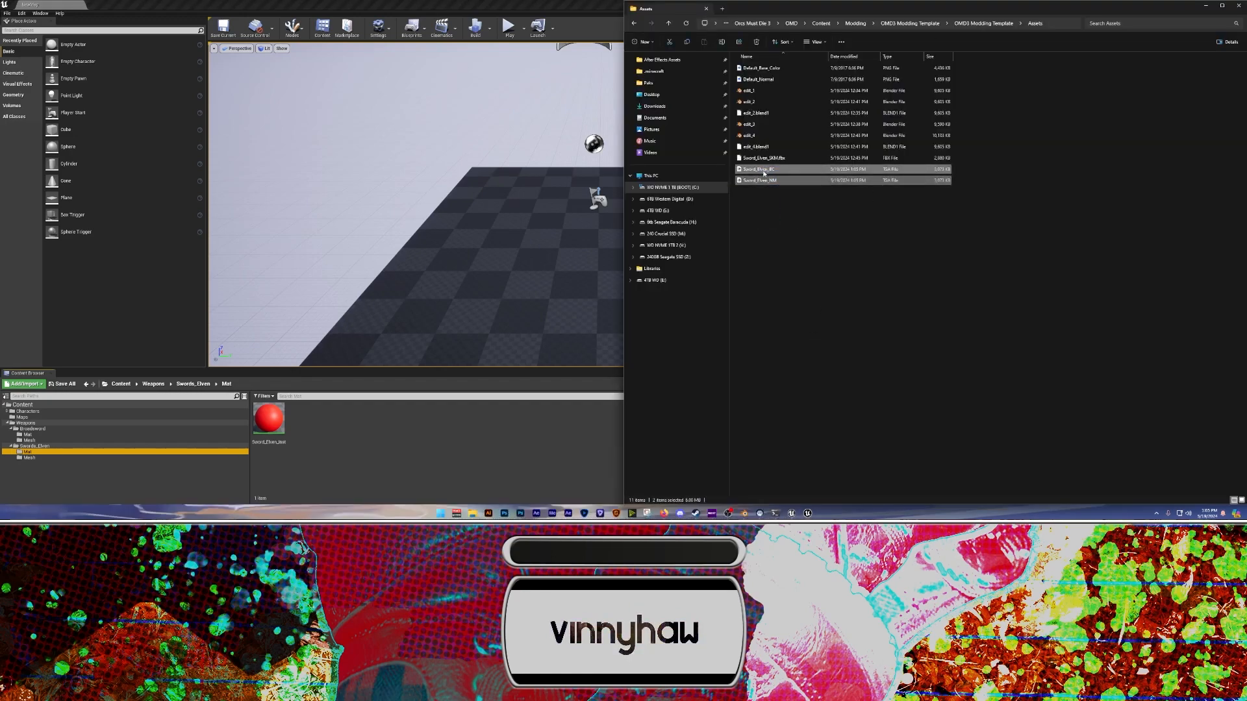
pyautogui.moveTo(383, 443); pyautogui.dragTo(381, 438)
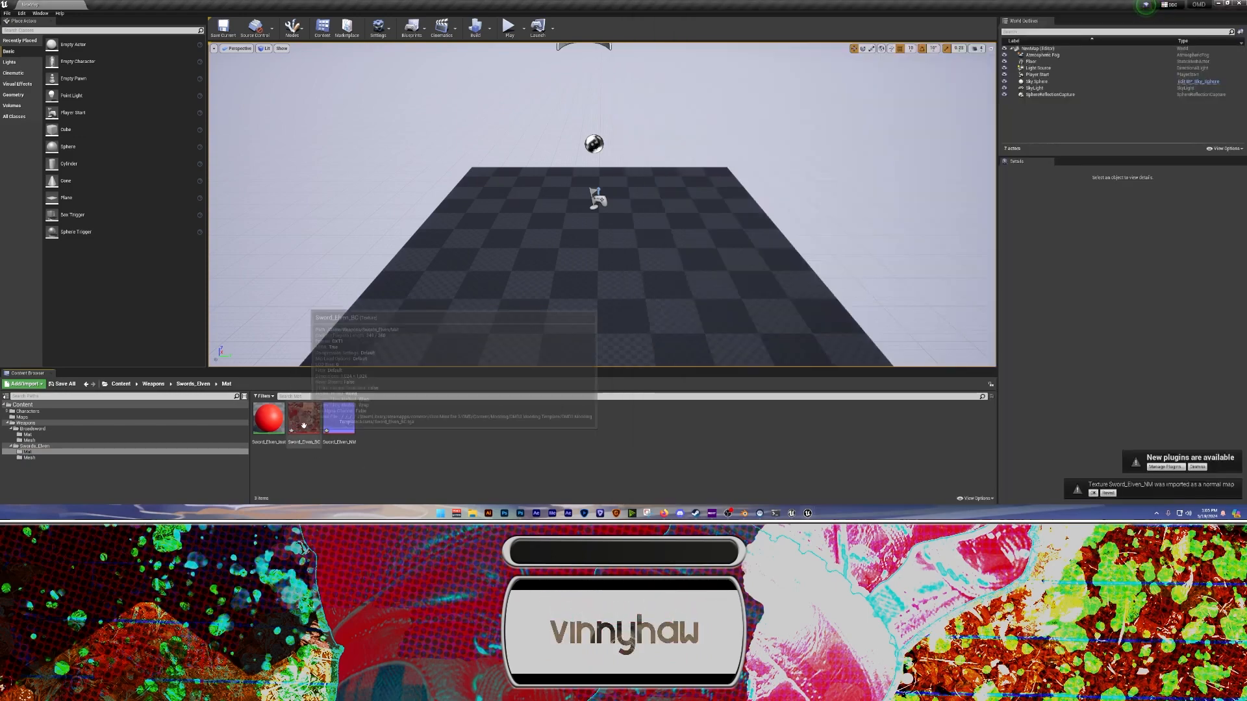
pyautogui.click(412, 438)
# Open the elven sword material and resize its editor into a floating window that leaves the Mat folder's textures accessible
pyautogui.doubleClick(270, 417)
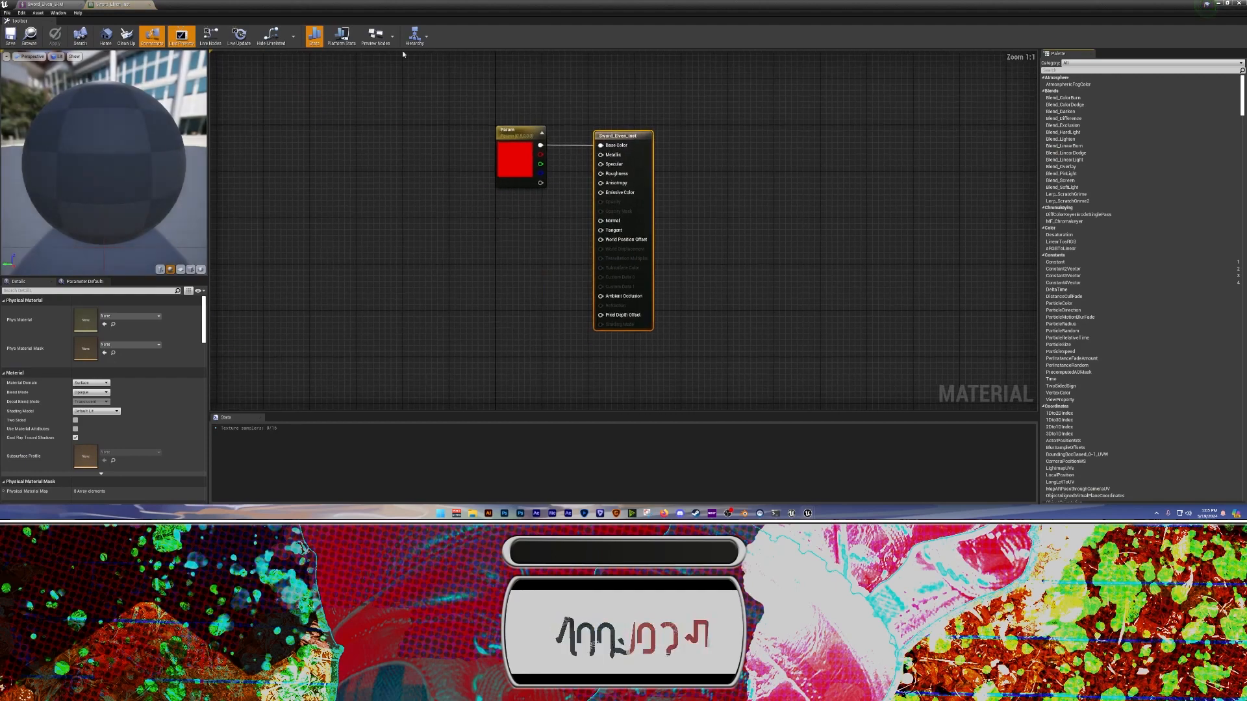
pyautogui.moveTo(401, 6); pyautogui.dragTo(782, 112)
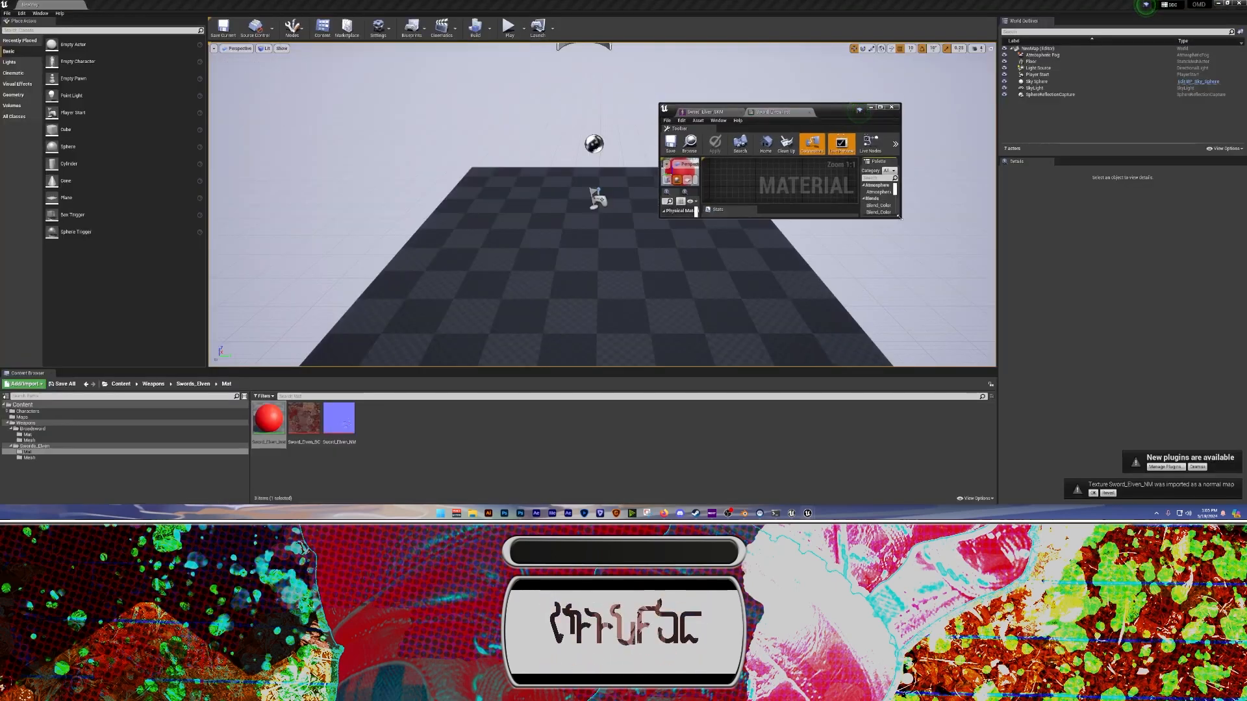
pyautogui.moveTo(899, 217); pyautogui.dragTo(1211, 416)
pyautogui.scroll(-2, 992, 258)
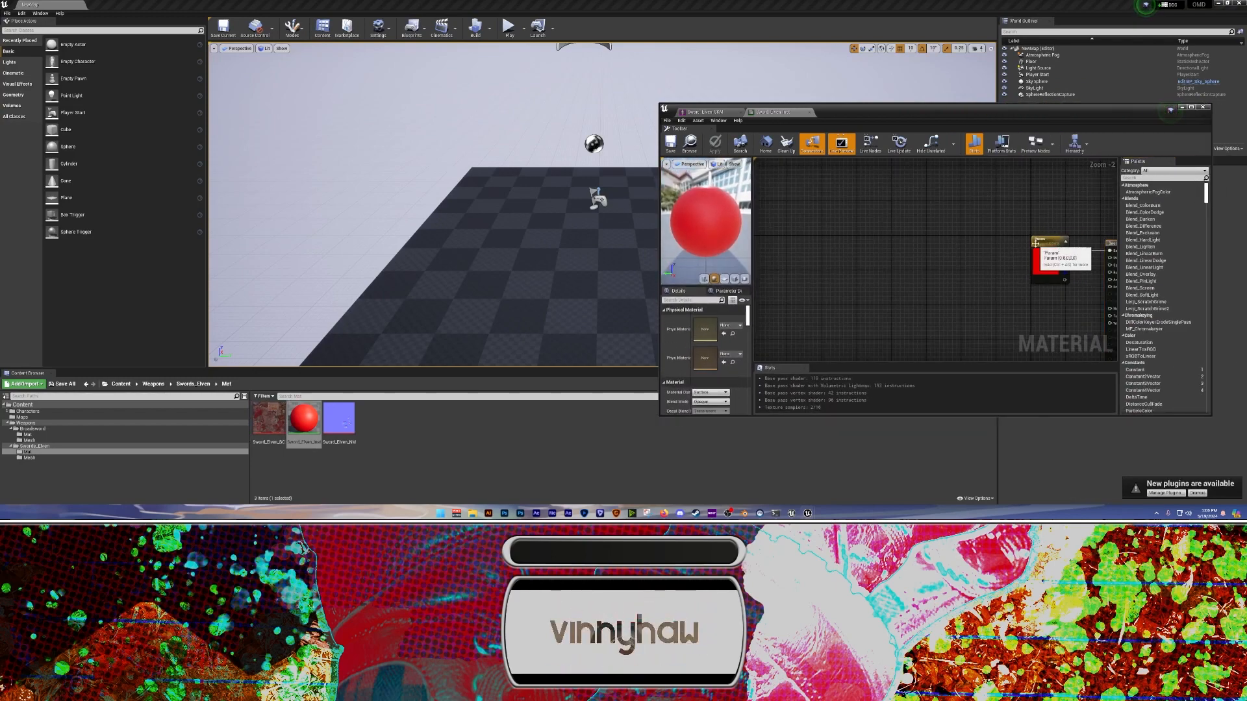
# Rearrange the material graph's nodes and delete the red Param color node
pyautogui.moveTo(1047, 240); pyautogui.dragTo(900, 231)
pyautogui.moveTo(1108, 242); pyautogui.dragTo(979, 197)
pyautogui.click(896, 248)
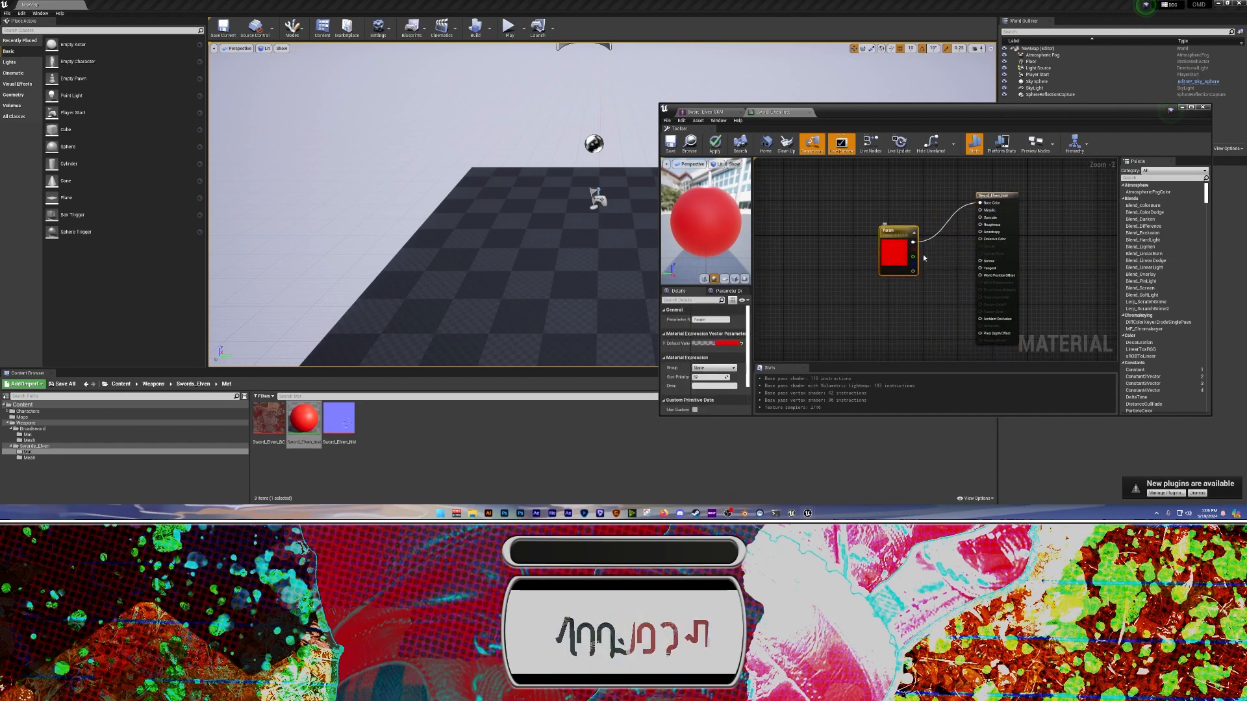
pyautogui.press('Delete')
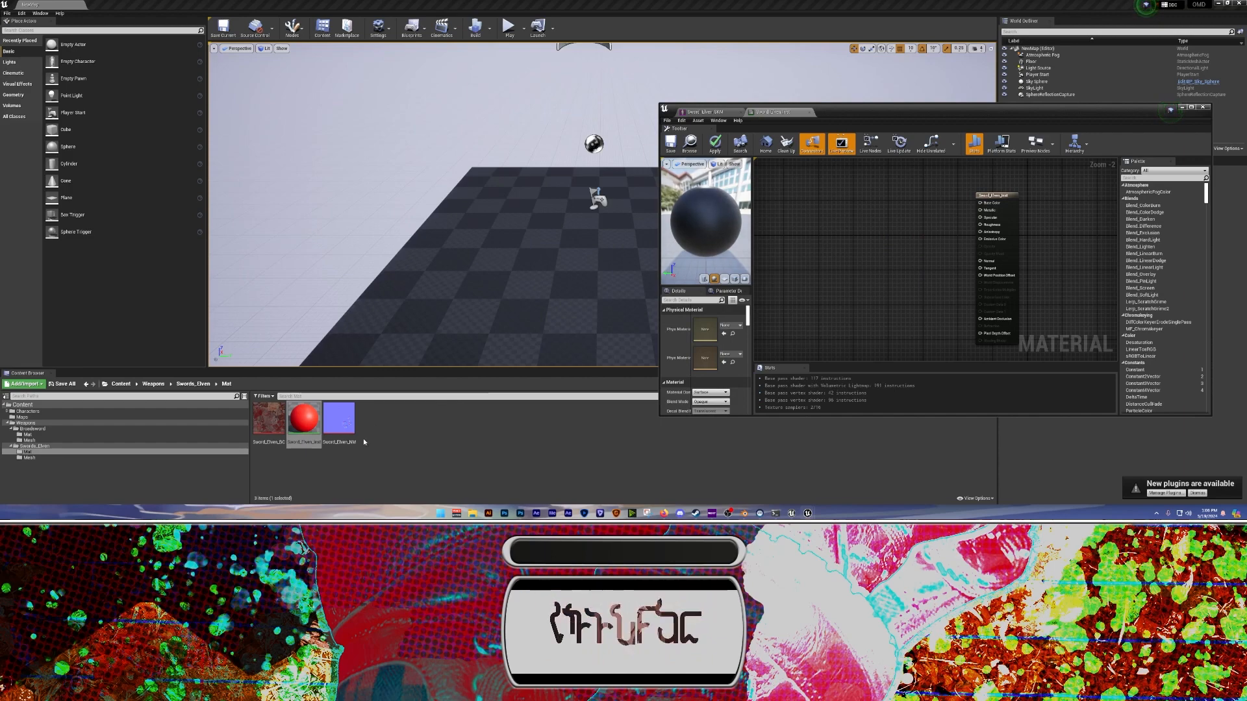
# Add both imported textures to the graph, wire Sword_Elven_BC to Base Color and Sword_Elven_NM to Normal, and save and close the material
pyautogui.click(339, 419)
pyautogui.keyDown('ctrl'); pyautogui.click(278, 436); pyautogui.keyUp('ctrl')
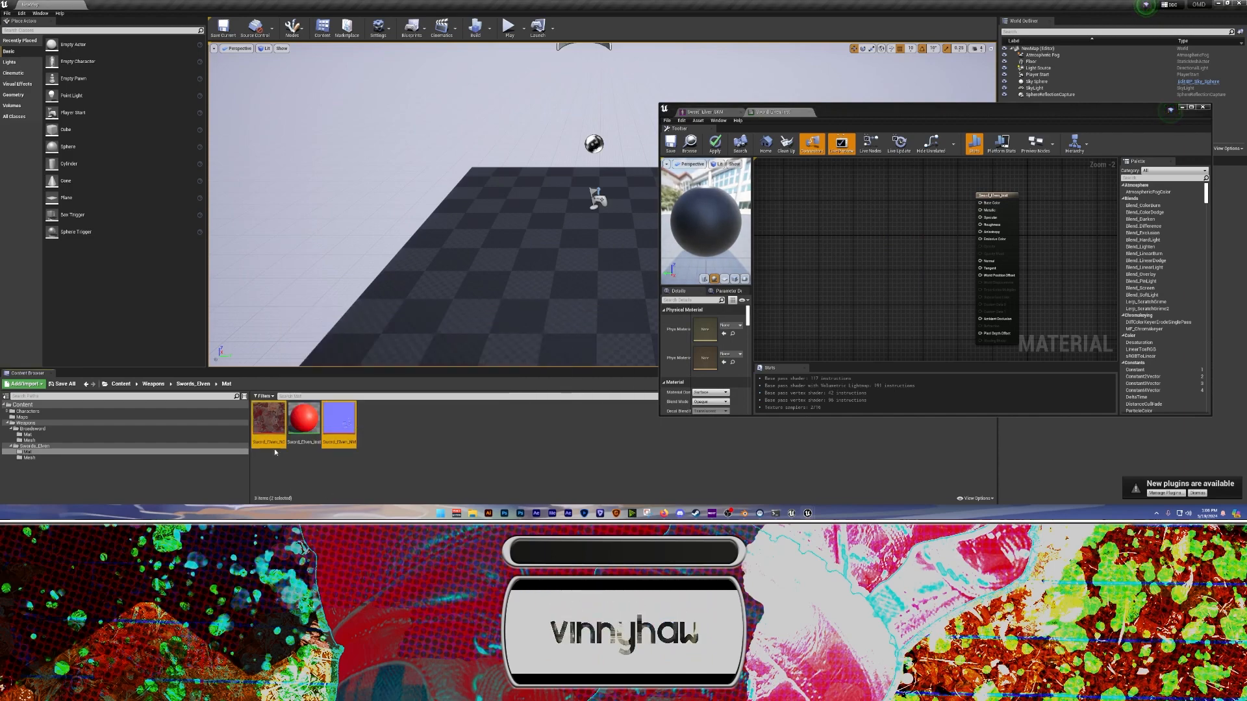
pyautogui.moveTo(278, 436); pyautogui.dragTo(977, 205)
pyautogui.click(927, 250)
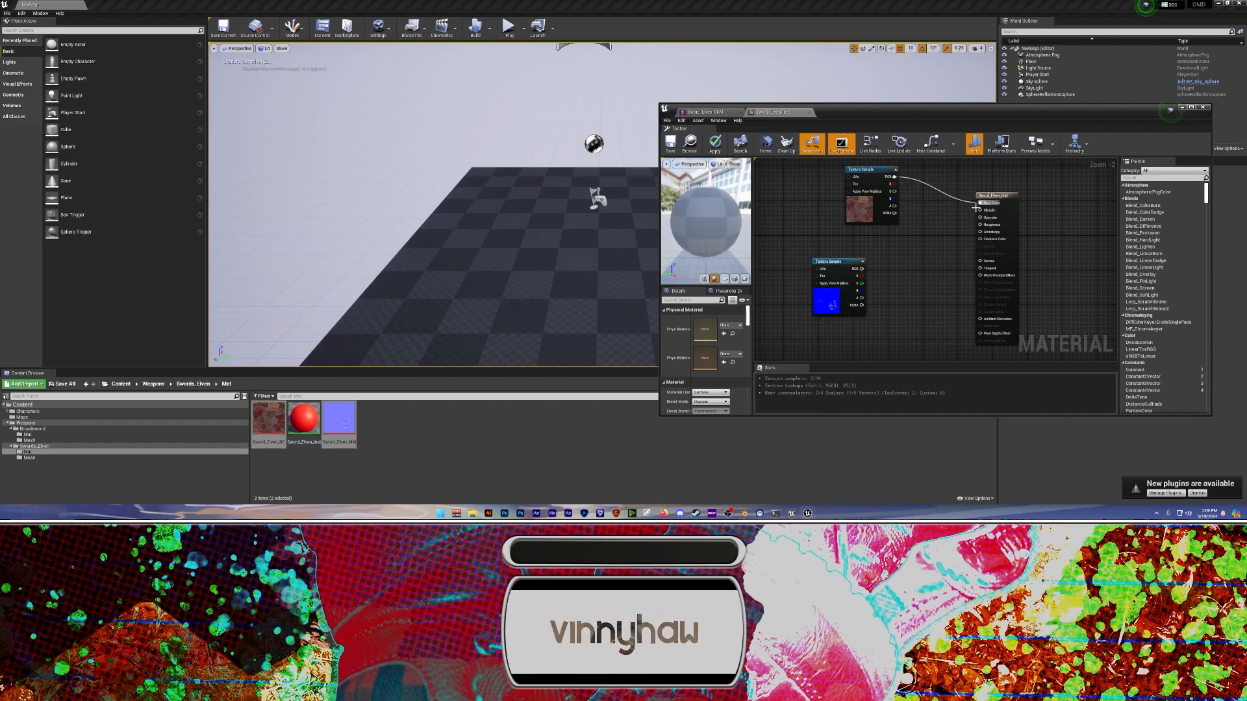
pyautogui.moveTo(861, 269); pyautogui.dragTo(980, 261)
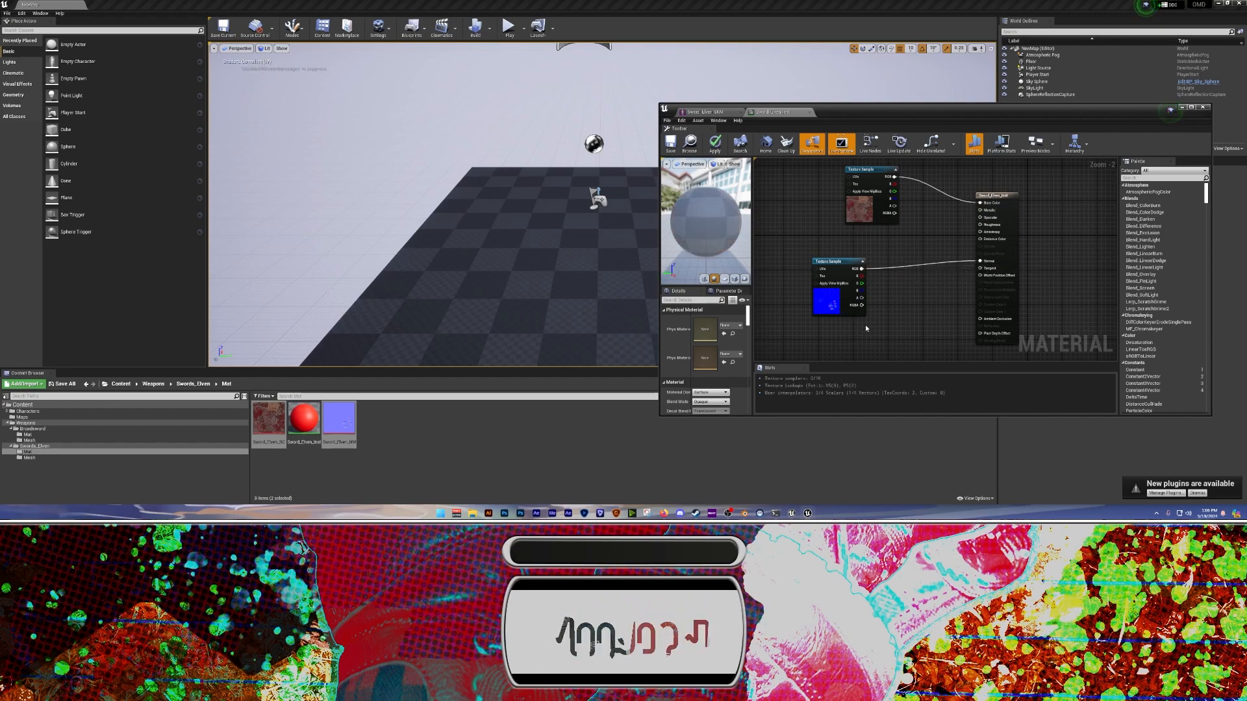
pyautogui.click(669, 145)
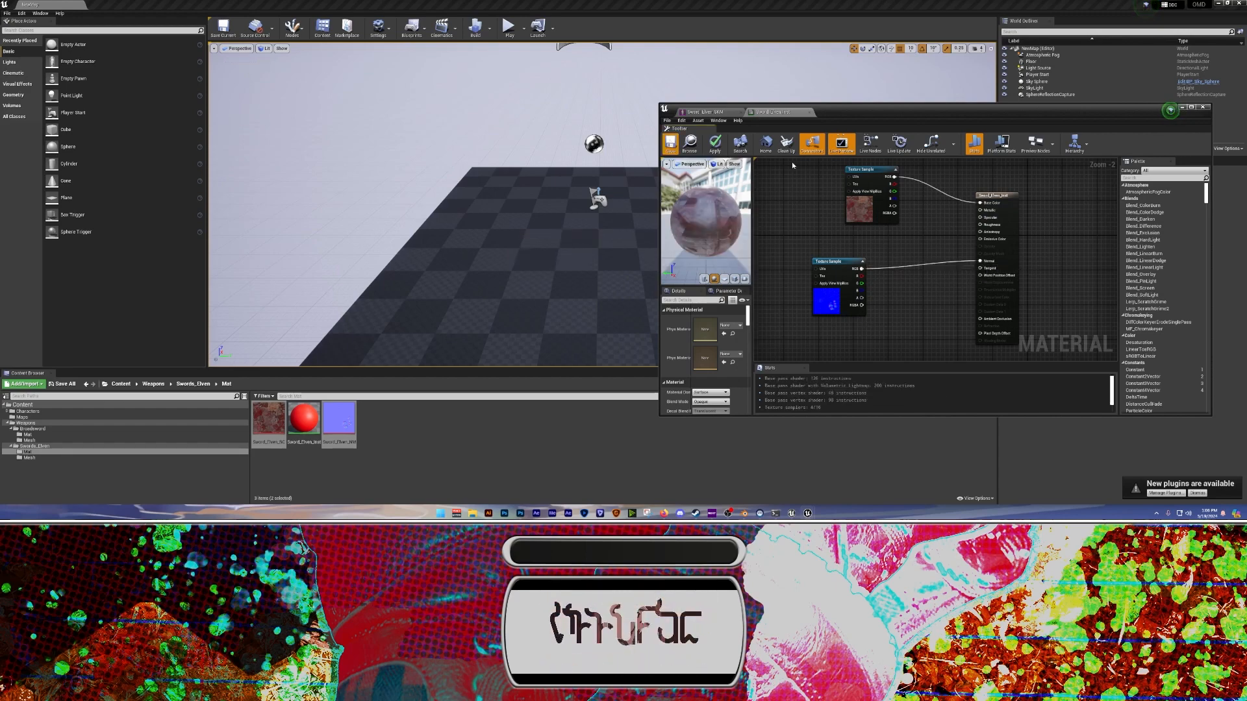
pyautogui.click(1203, 107)
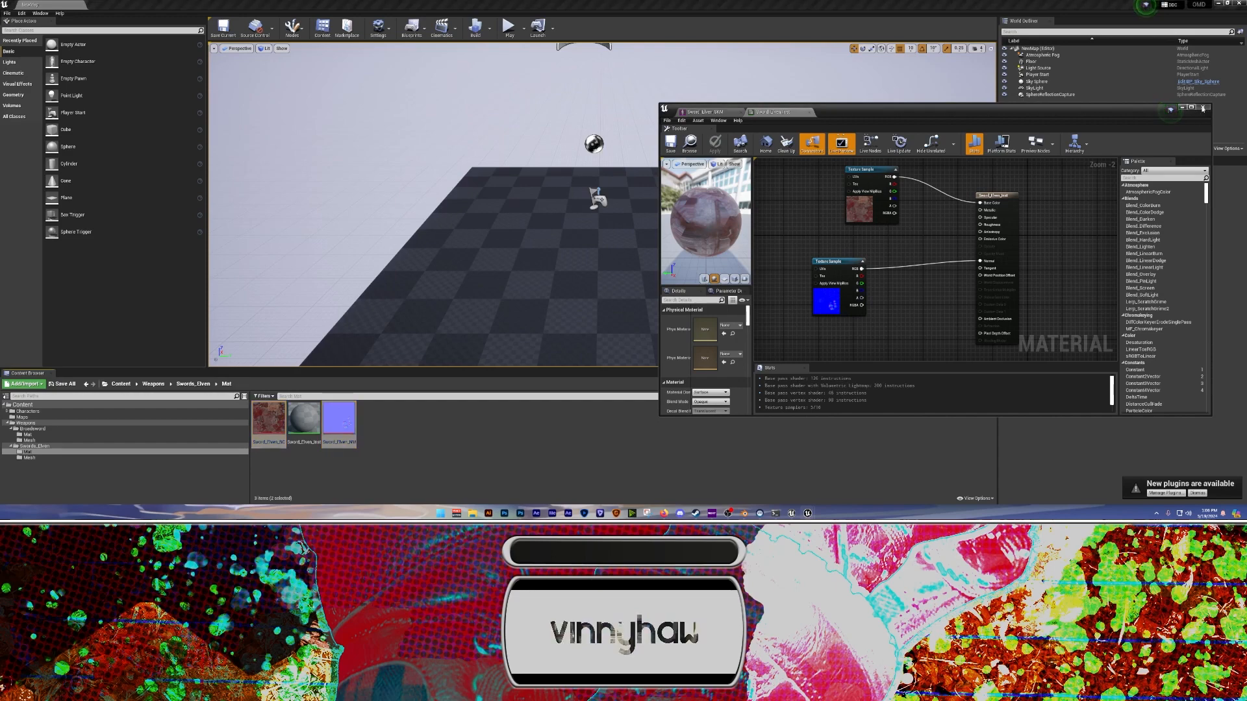
# Open the elven sword's skeletal mesh from the Mesh folder and inspect the new textures on it up close
pyautogui.click(33, 457)
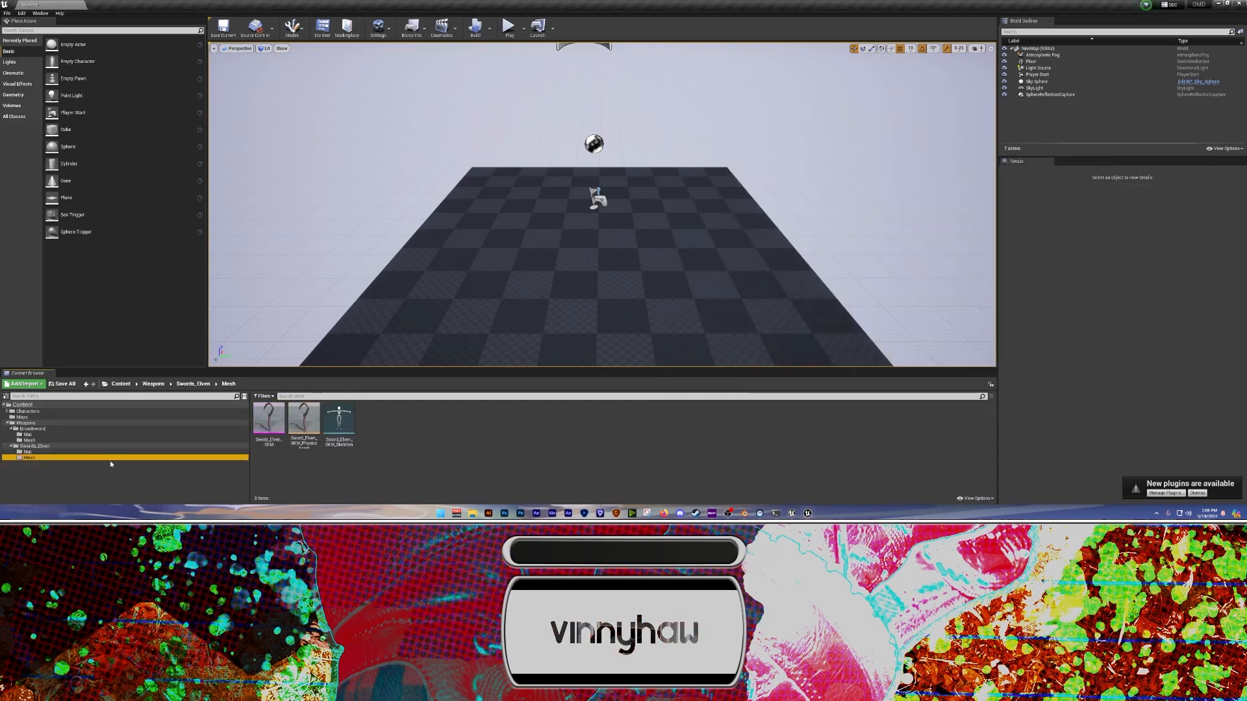
pyautogui.doubleClick(269, 421)
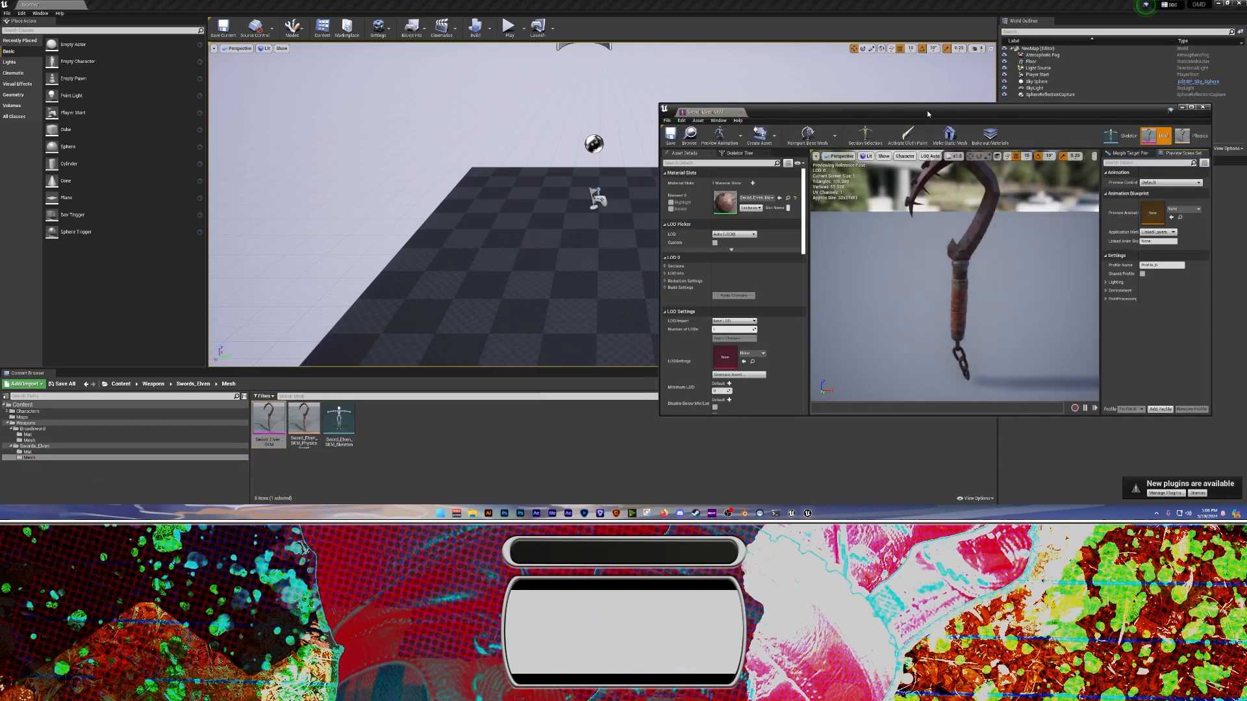
pyautogui.doubleClick(927, 114)
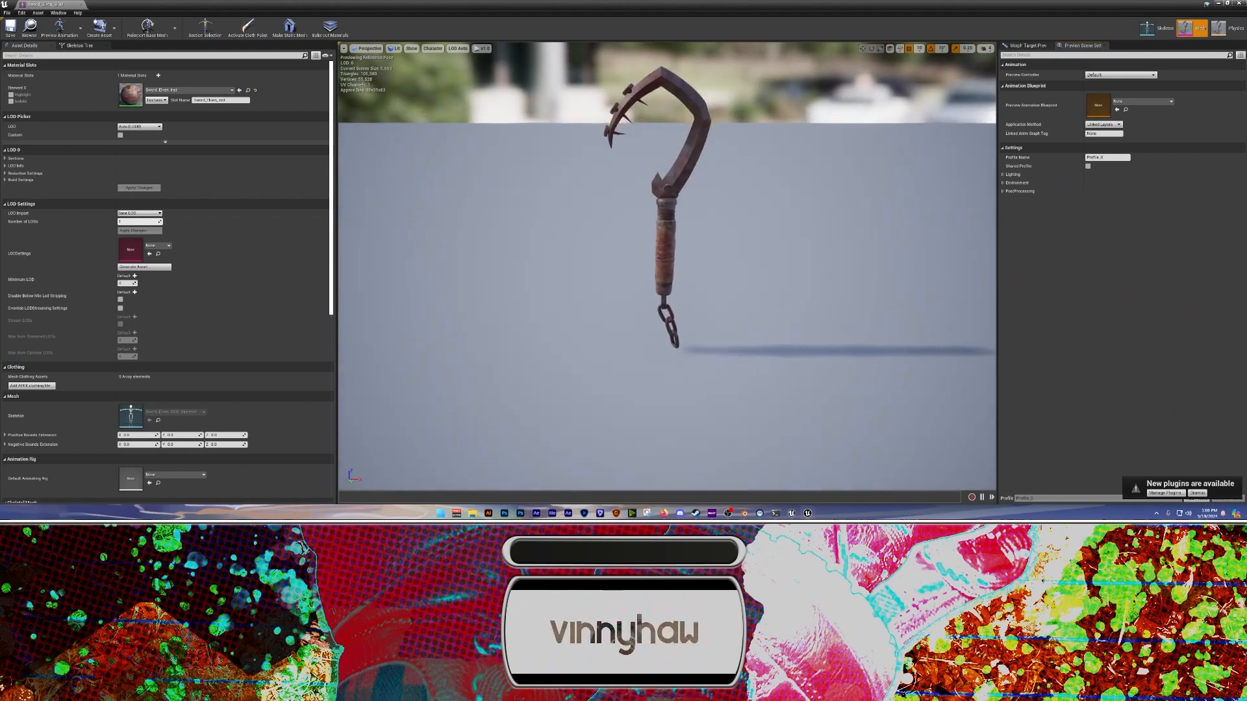
pyautogui.moveTo(667, 266); pyautogui.dragTo(667, 194, button='middle')
pyautogui.scroll(4, 667, 266)
pyautogui.moveTo(667, 266); pyautogui.dragTo(711, 194, button='middle')
pyautogui.click(81, 5)
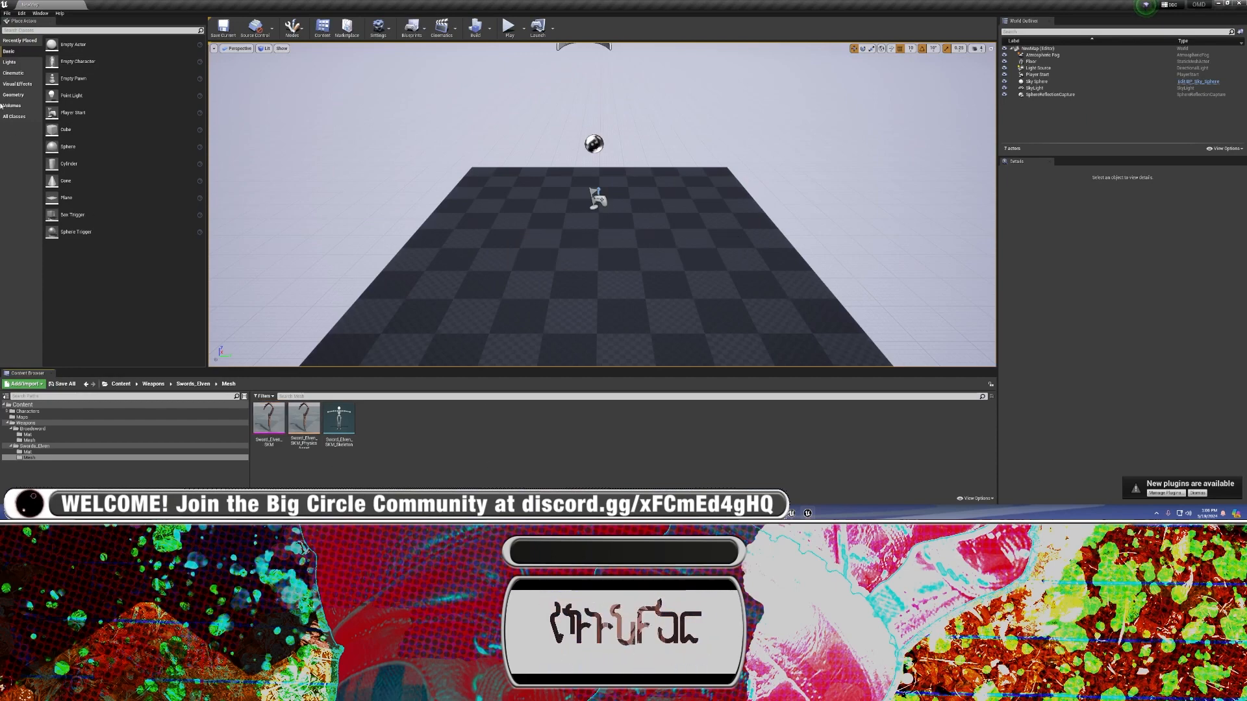
# Cook the project's content for Windows
pyautogui.click(7, 12)
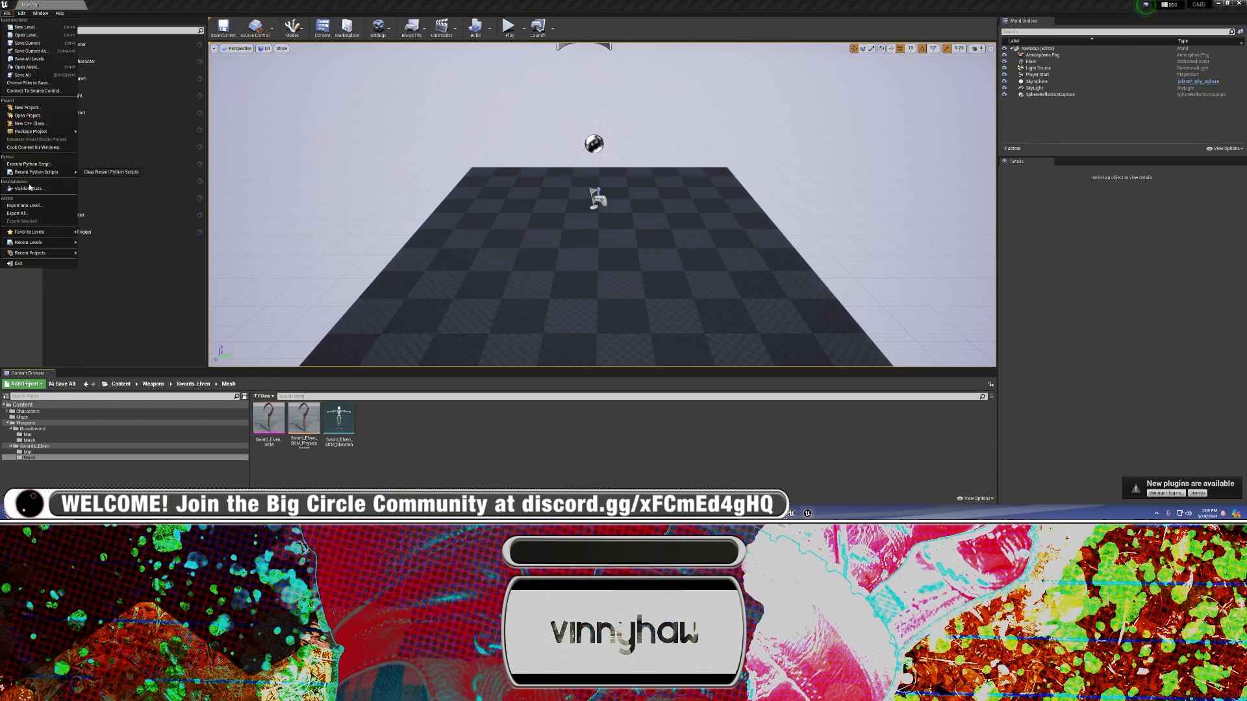
pyautogui.click(36, 149)
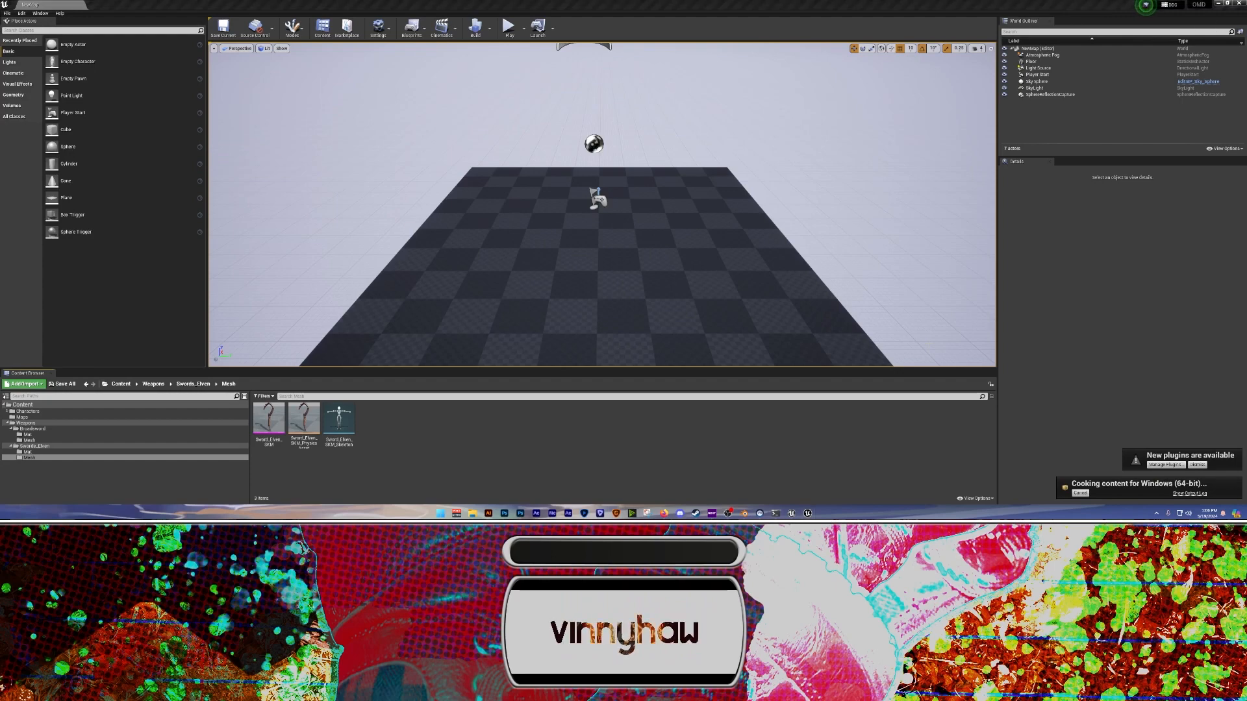
# Open a second File Explorer window and dock it side by side with the Assets window
pyautogui.hotkey('alt', 'Tab')
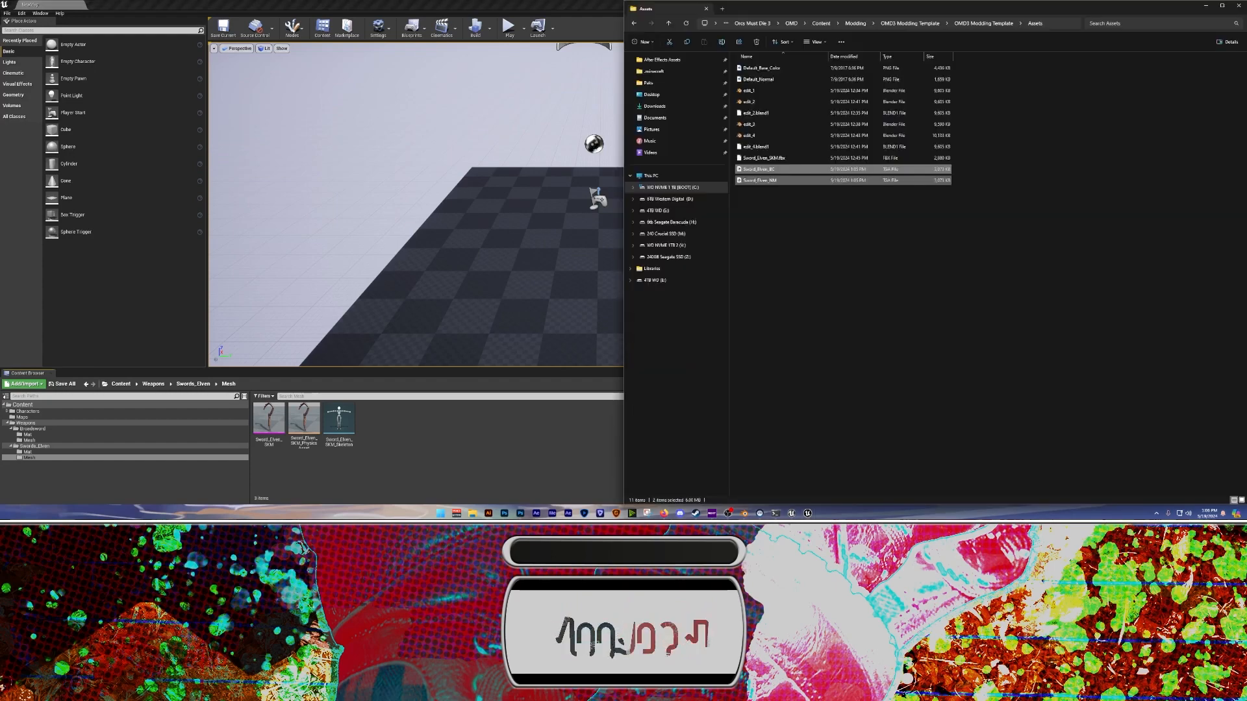
pyautogui.click(875, 304)
pyautogui.press('super+e')
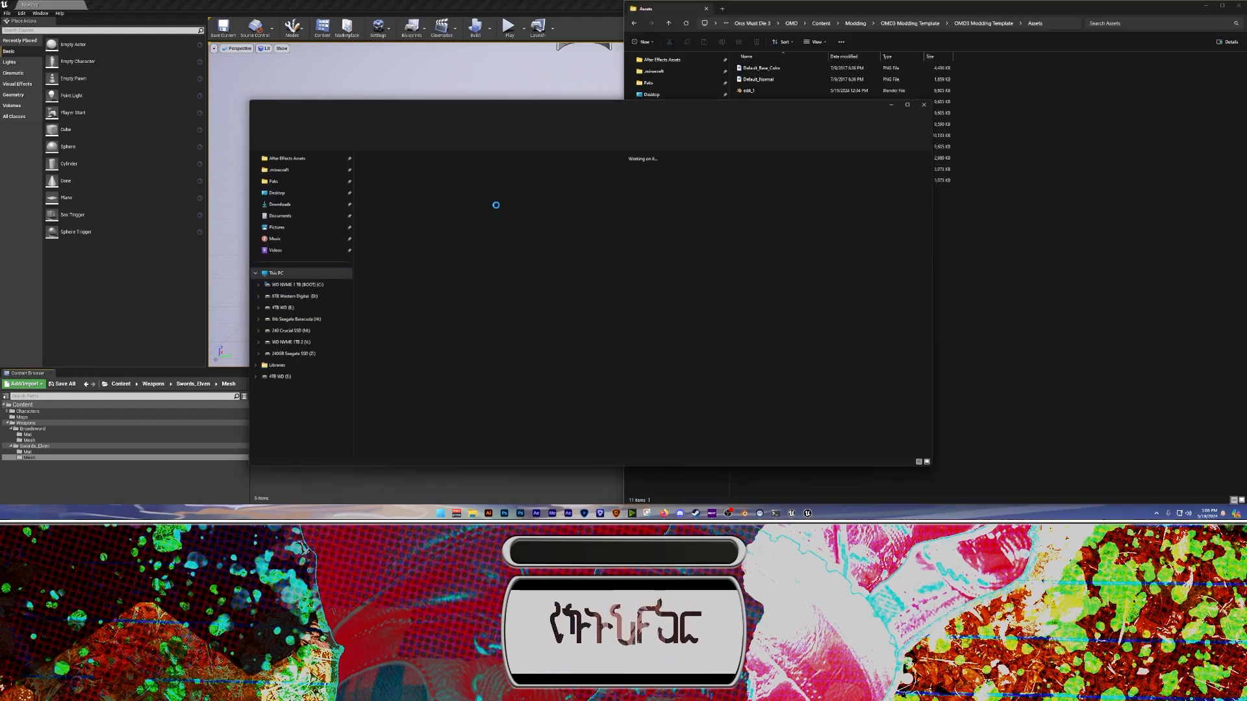
pyautogui.moveTo(480, 105); pyautogui.dragTo(1, 268)
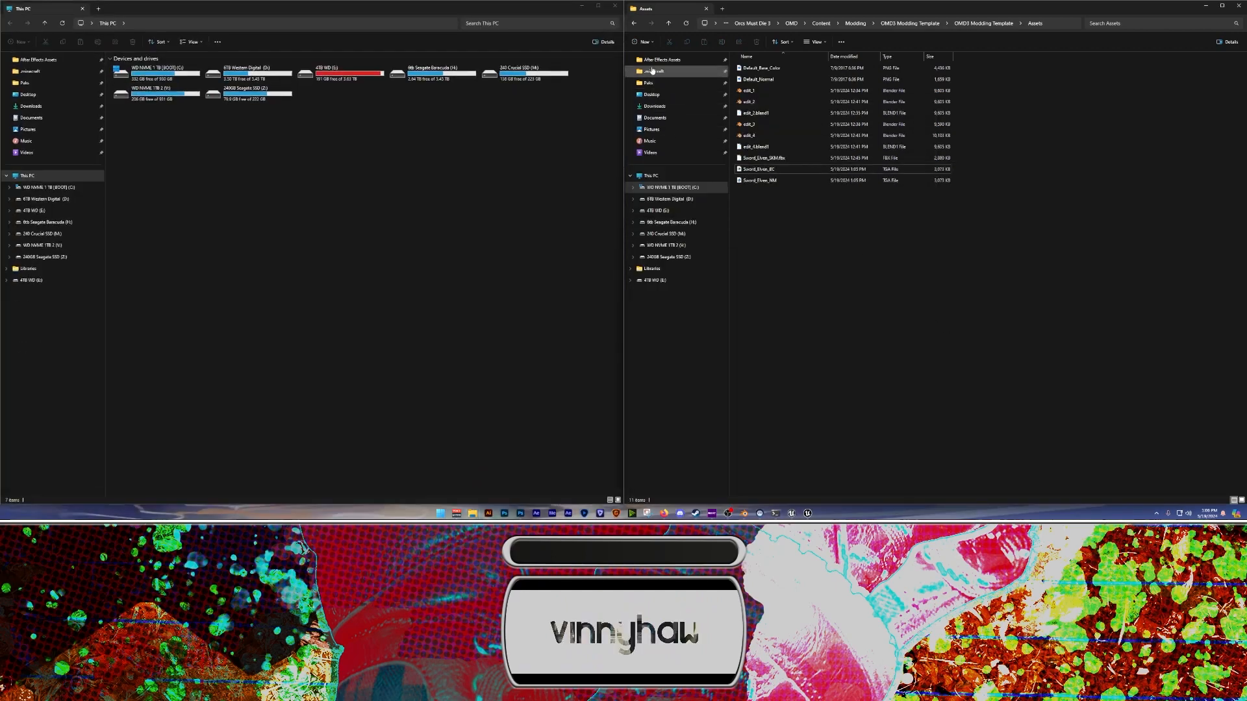
# Open the Orcs Must Die 3 project folder inside OMD3_UE4_Template under the game's Content and Modding folders
pyautogui.click(648, 83)
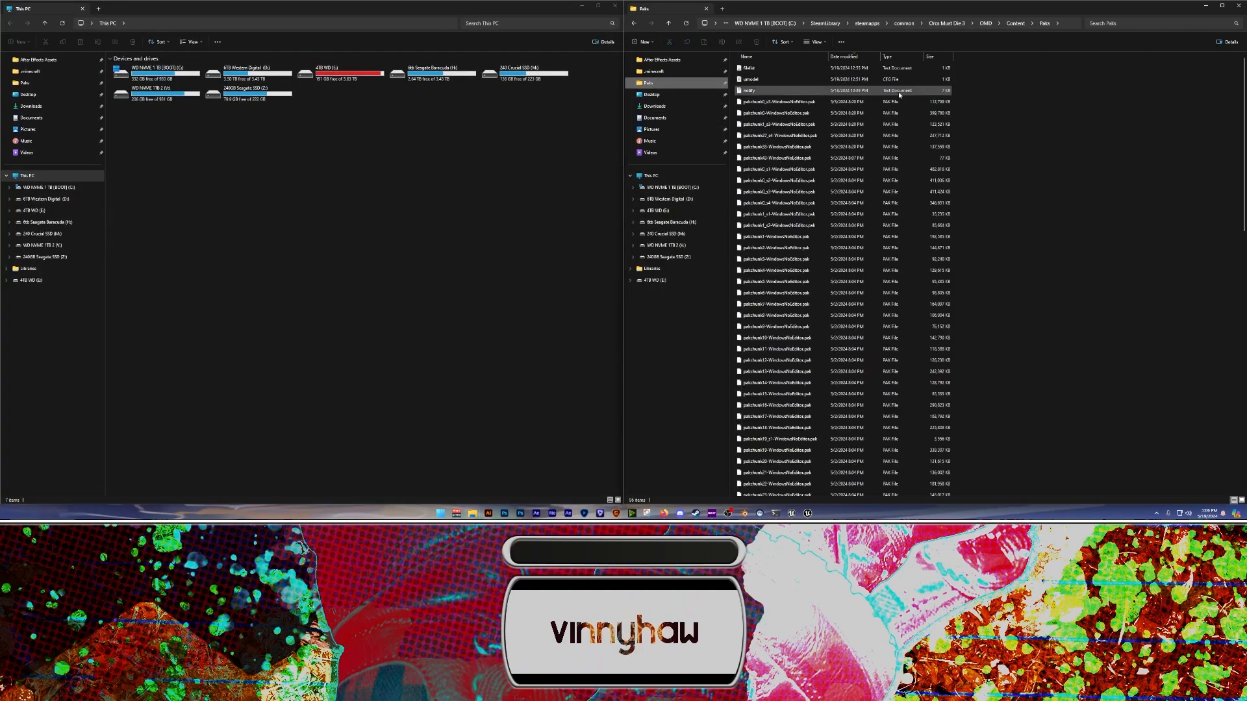
pyautogui.click(1014, 24)
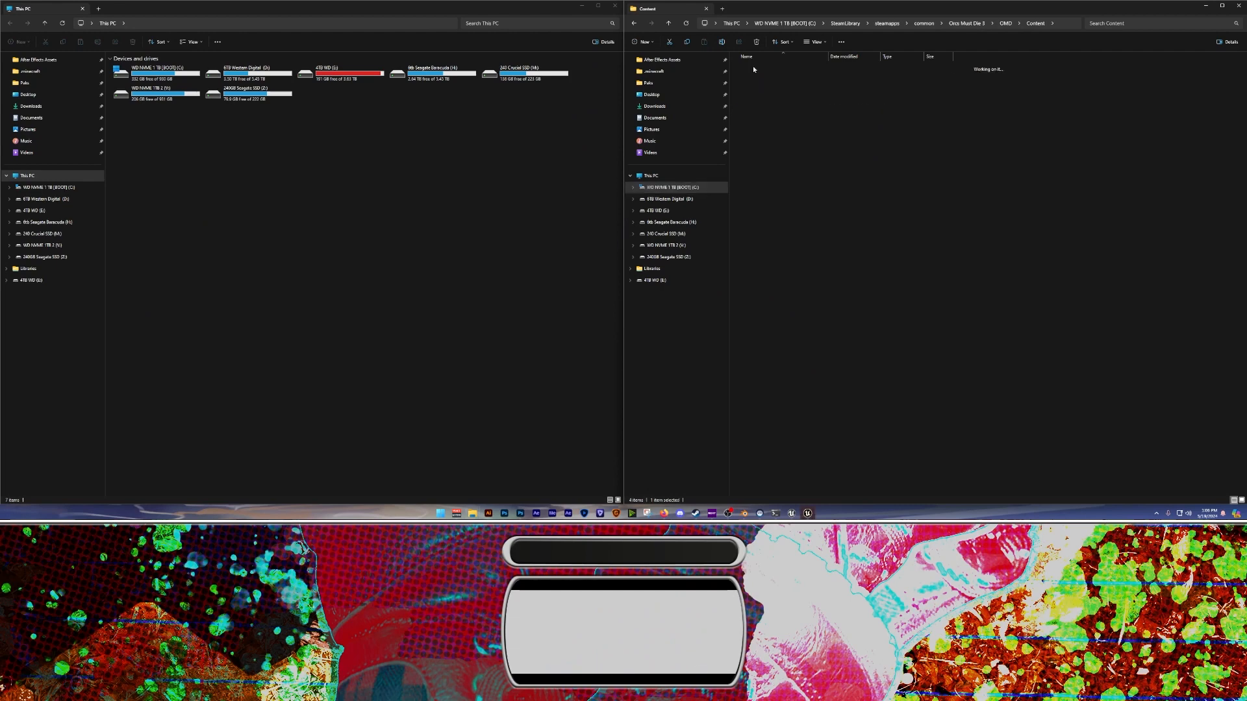
pyautogui.doubleClick(754, 70)
pyautogui.doubleClick(755, 79)
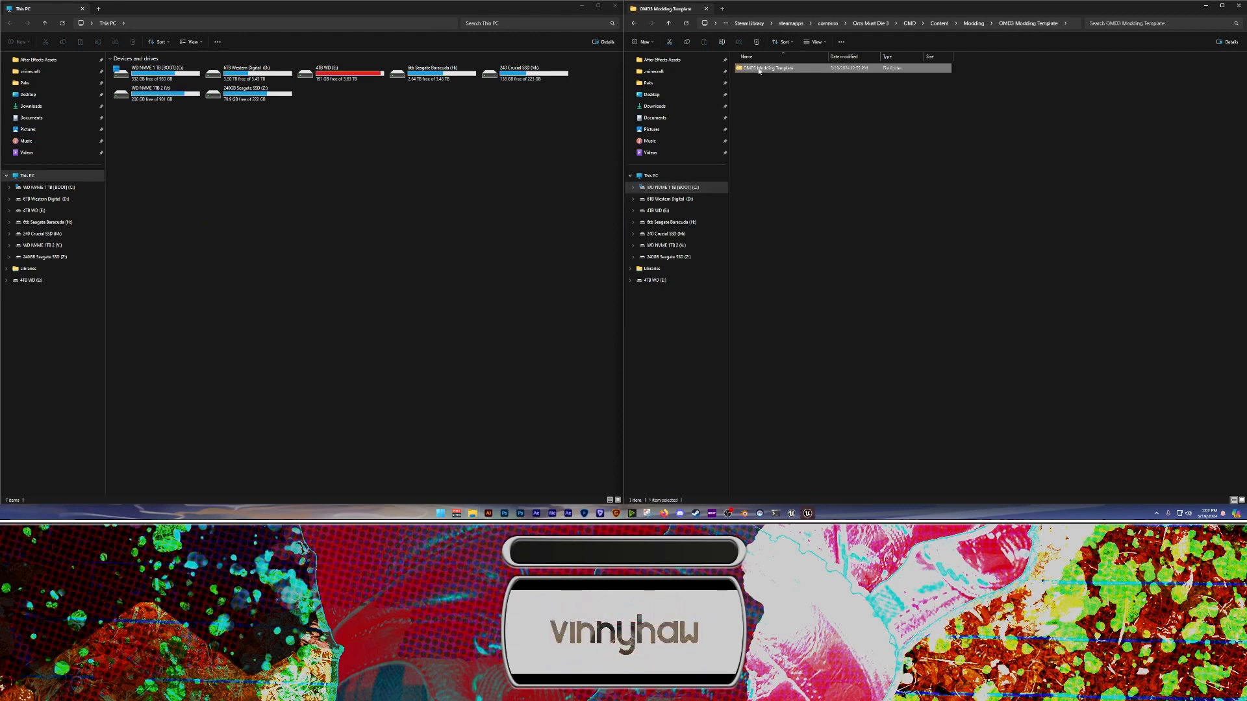
pyautogui.doubleClick(757, 68)
pyautogui.doubleClick(759, 80)
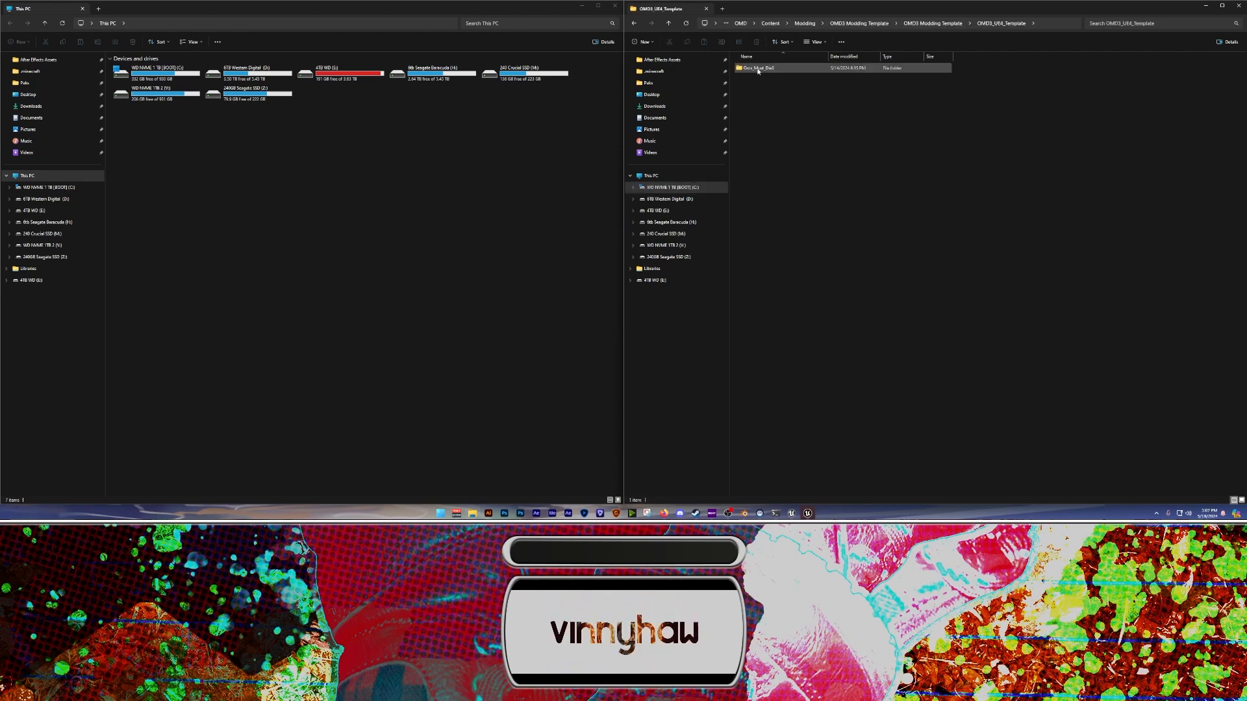
pyautogui.doubleClick(757, 69)
pyautogui.doubleClick(757, 69)
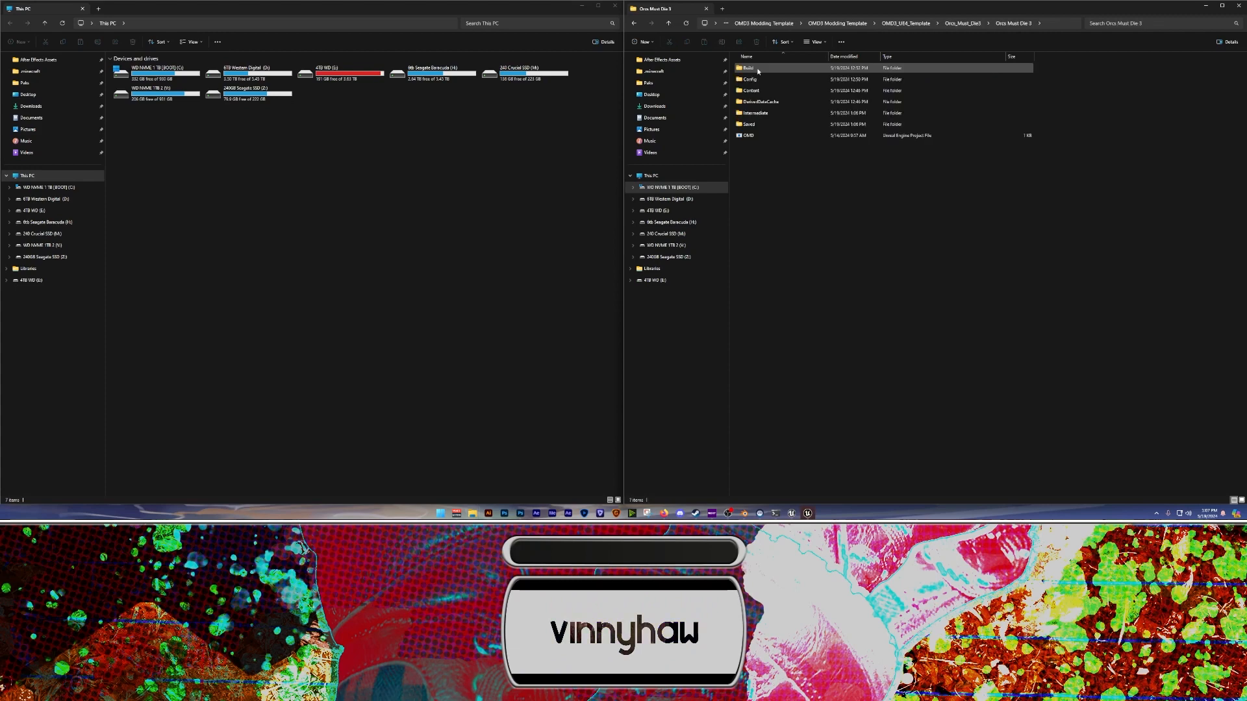
# Open the cooked Mat folder at Saved > Cooked > WindowsNoEditor > OMD > Content > Weapons > Swords_Elven
pyautogui.doubleClick(754, 123)
pyautogui.doubleClick(752, 102)
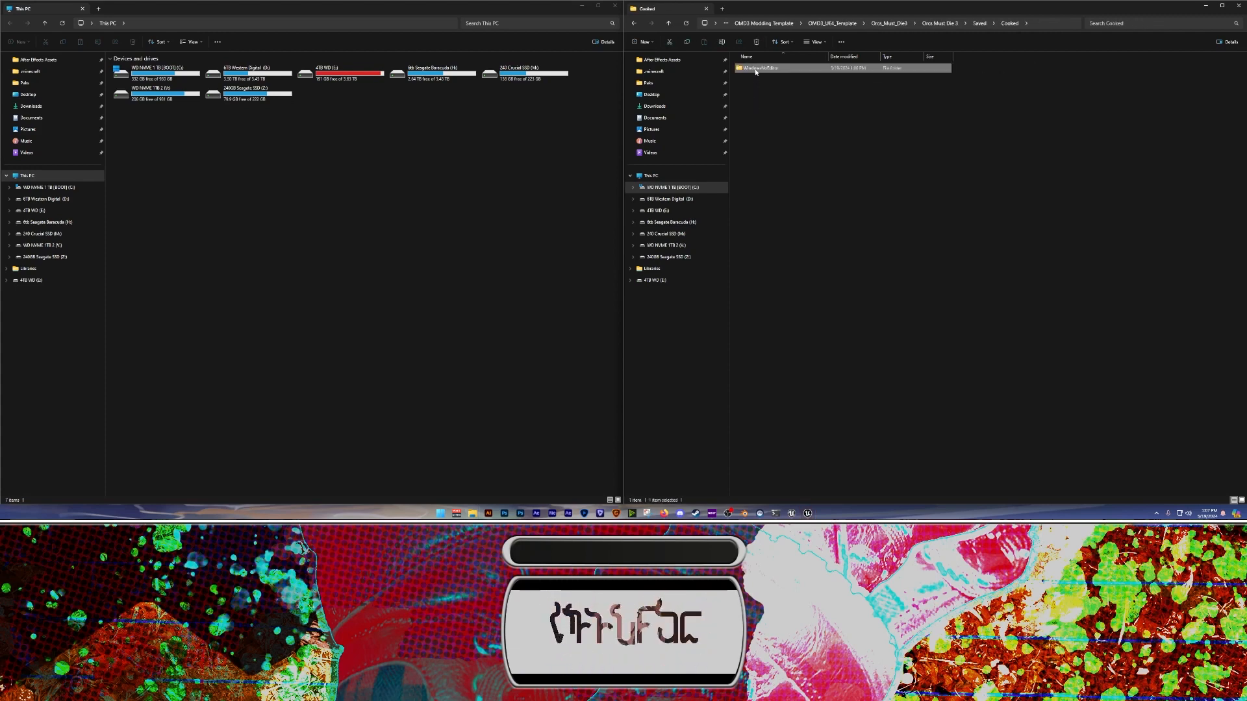
pyautogui.doubleClick(754, 69)
pyautogui.doubleClick(755, 76)
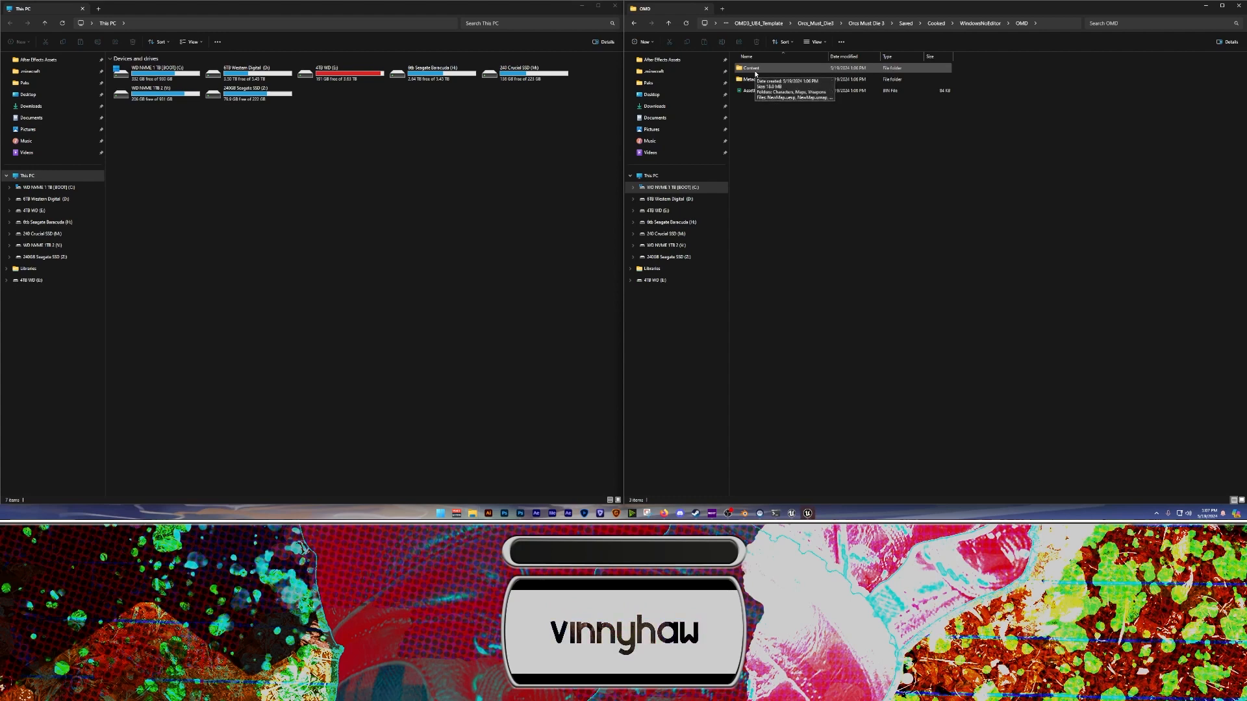
pyautogui.doubleClick(755, 71)
pyautogui.click(753, 91)
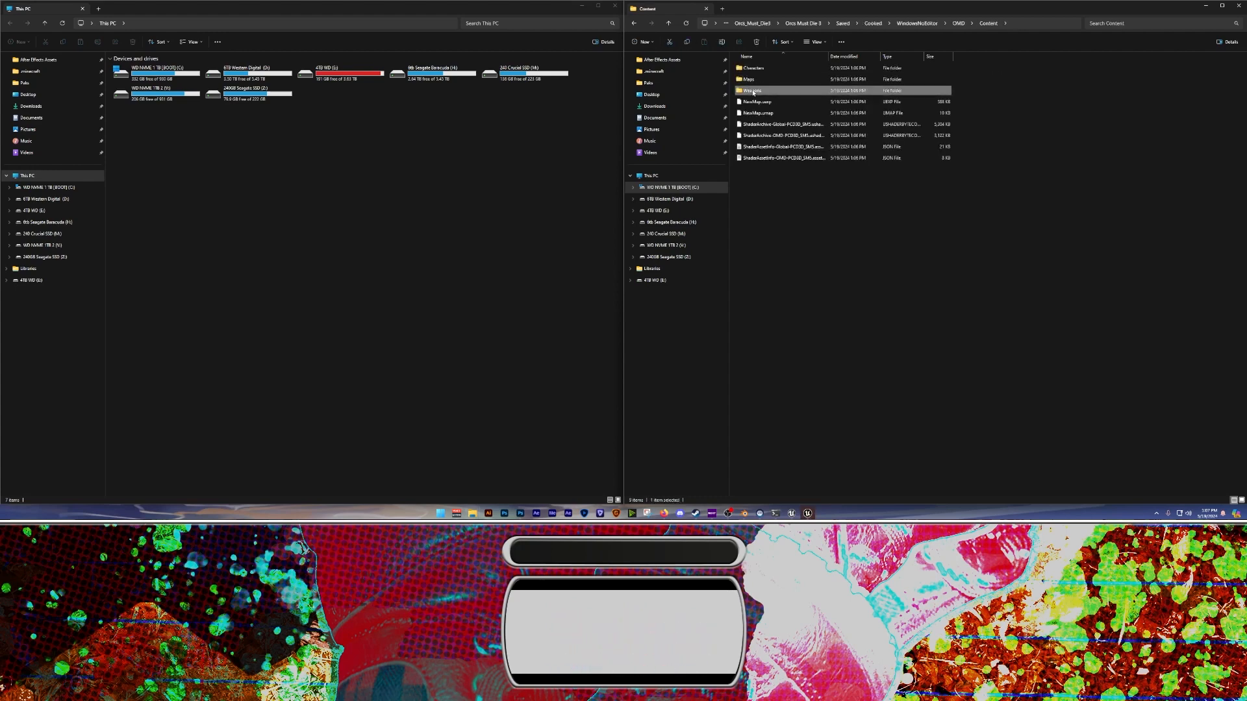
pyautogui.doubleClick(753, 91)
pyautogui.doubleClick(753, 69)
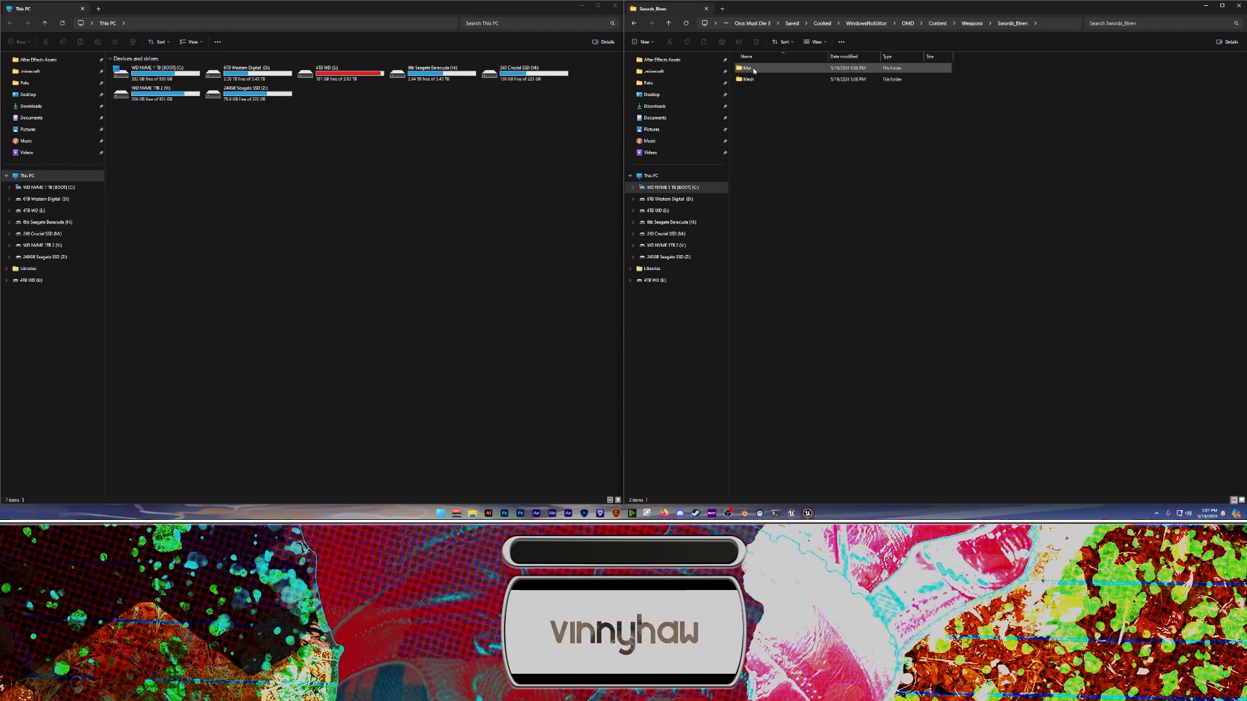
pyautogui.doubleClick(751, 68)
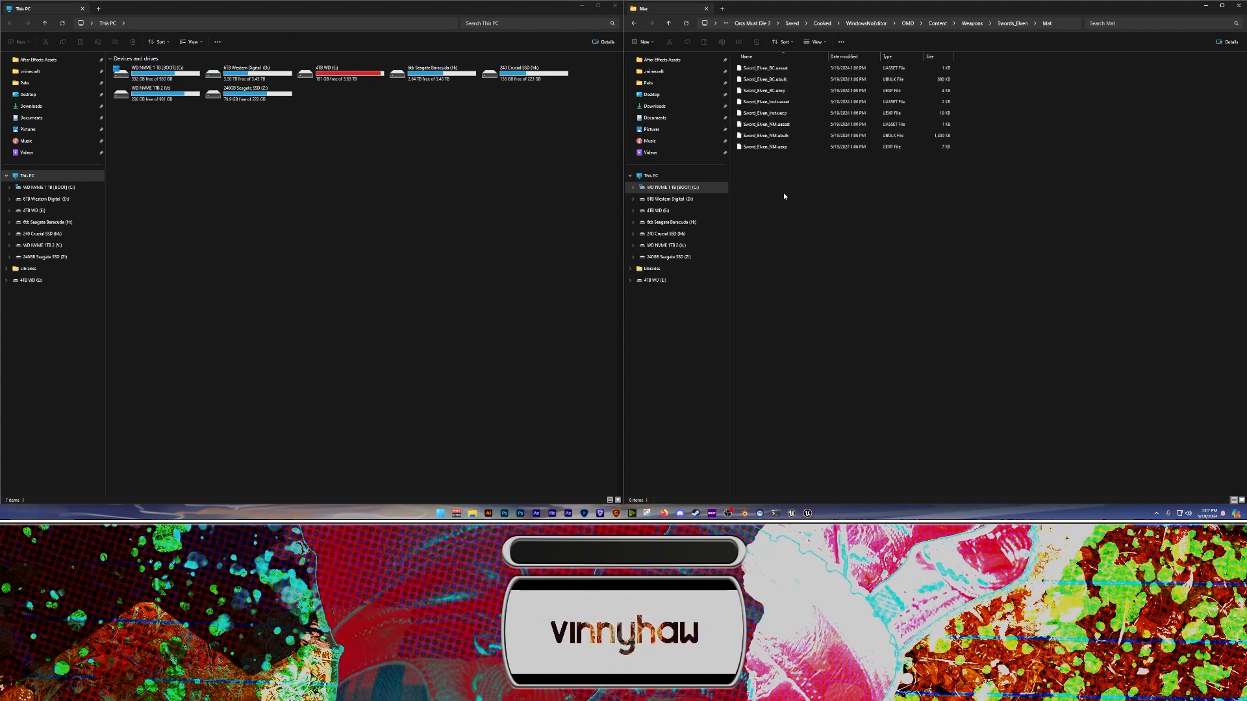
pyautogui.click(779, 103)
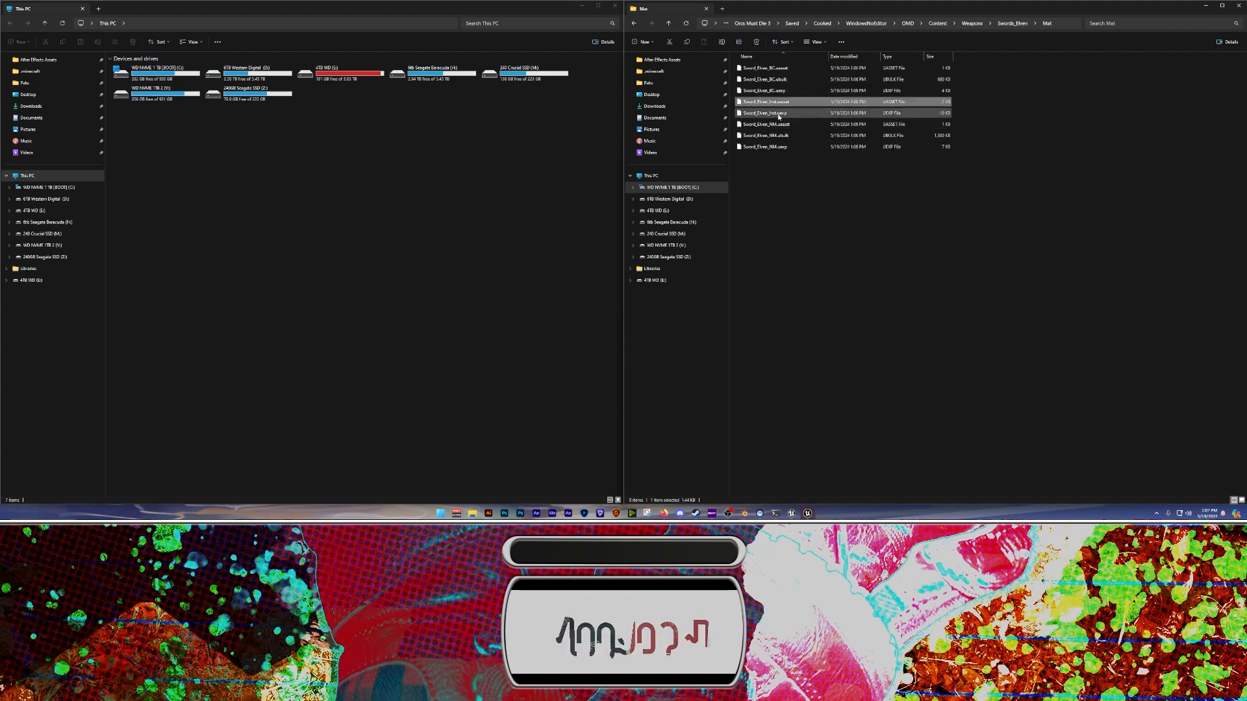
pyautogui.keyDown('ctrl'); pyautogui.click(780, 112); pyautogui.keyUp('ctrl')
pyautogui.keyDown('ctrl'); pyautogui.click(780, 104); pyautogui.keyUp('ctrl')
pyautogui.click(780, 105)
pyautogui.keyDown('ctrl'); pyautogui.click(780, 115); pyautogui.keyUp('ctrl')
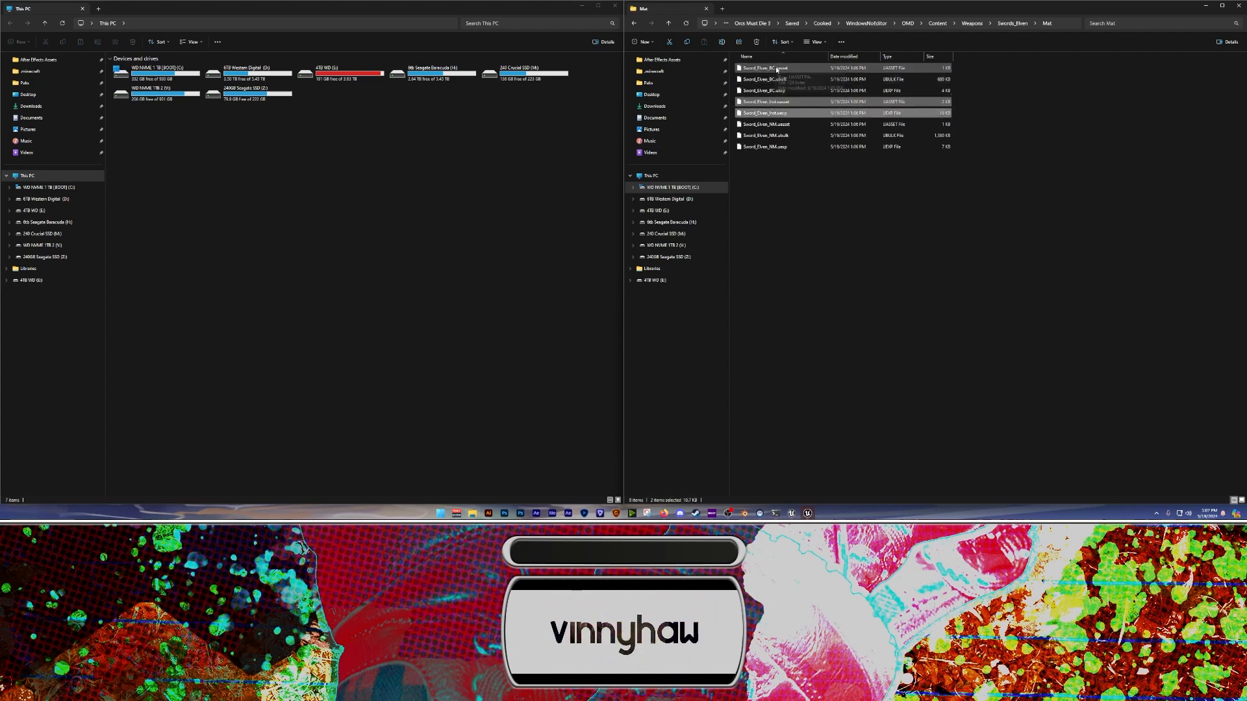
# Copy all cooked Sword_Elven_BC and Sword_Elven_NM files, leaving out the material instance files
pyautogui.click(777, 68)
pyautogui.keyDown('shift'); pyautogui.click(781, 90); pyautogui.keyUp('shift')
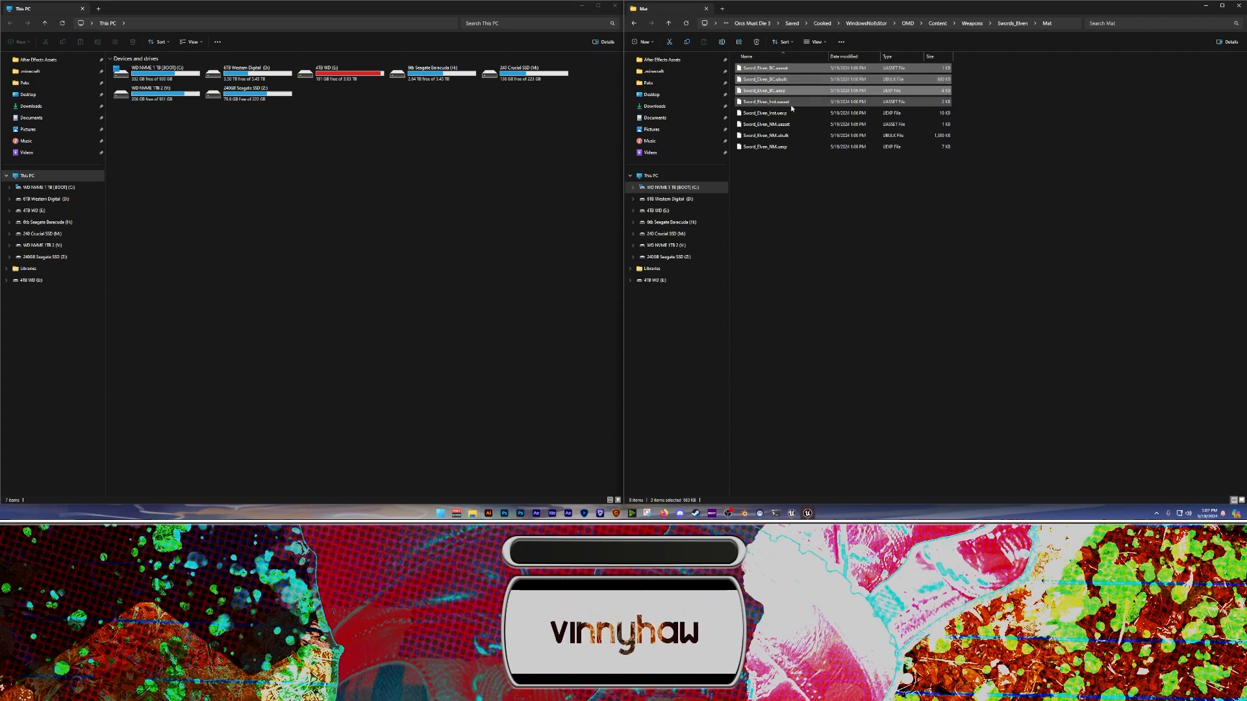
pyautogui.keyDown('ctrl'); pyautogui.click(787, 124); pyautogui.keyUp('ctrl')
pyautogui.keyDown('ctrl'); pyautogui.click(784, 135); pyautogui.keyUp('ctrl')
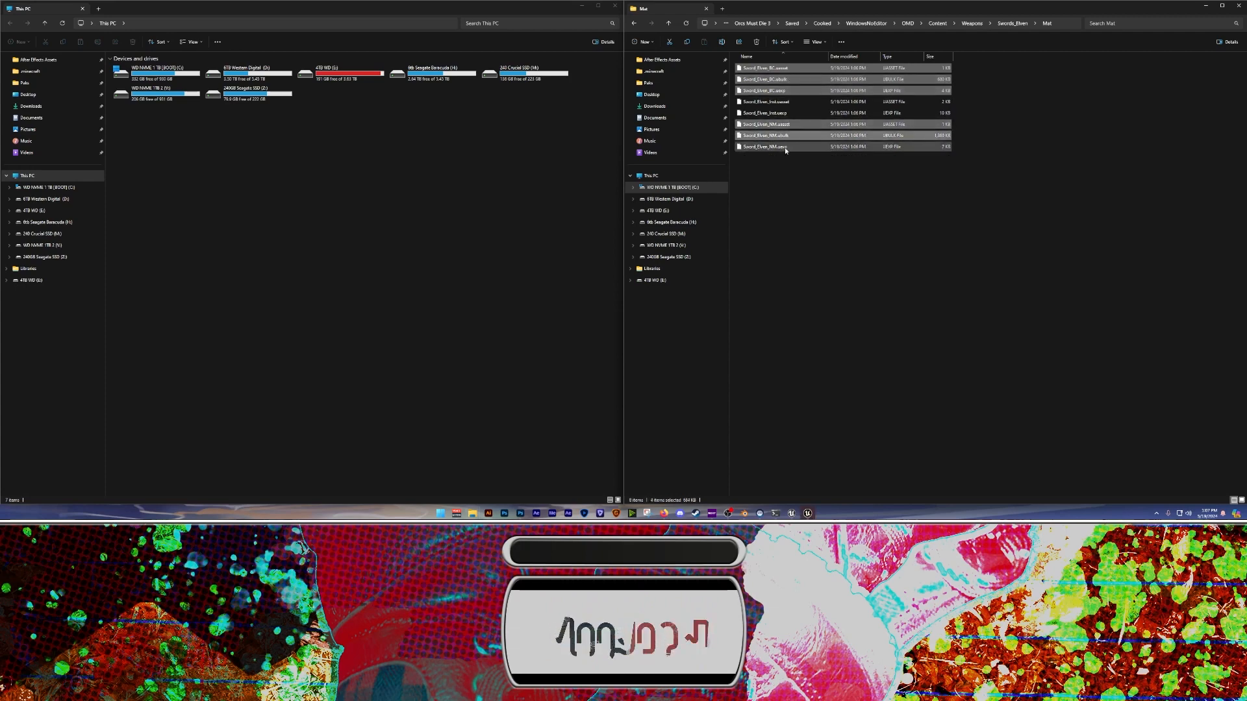
pyautogui.keyDown('ctrl'); pyautogui.click(782, 146); pyautogui.keyUp('ctrl')
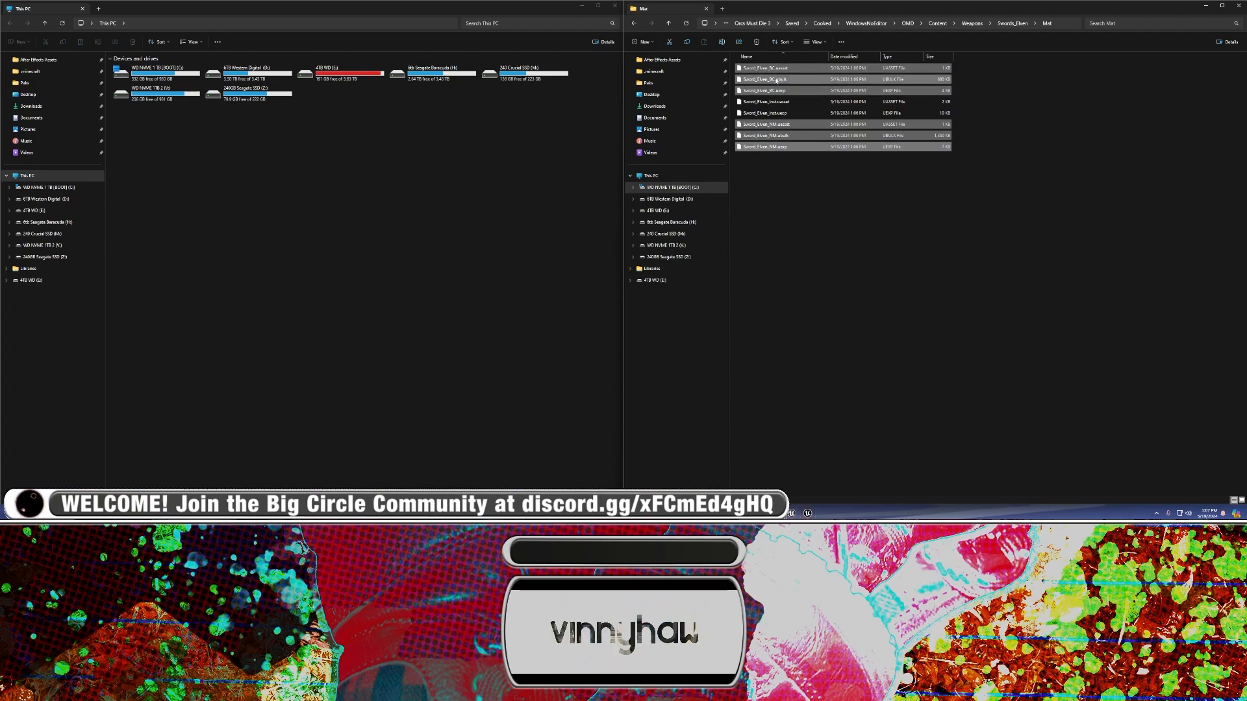
pyautogui.click(847, 194)
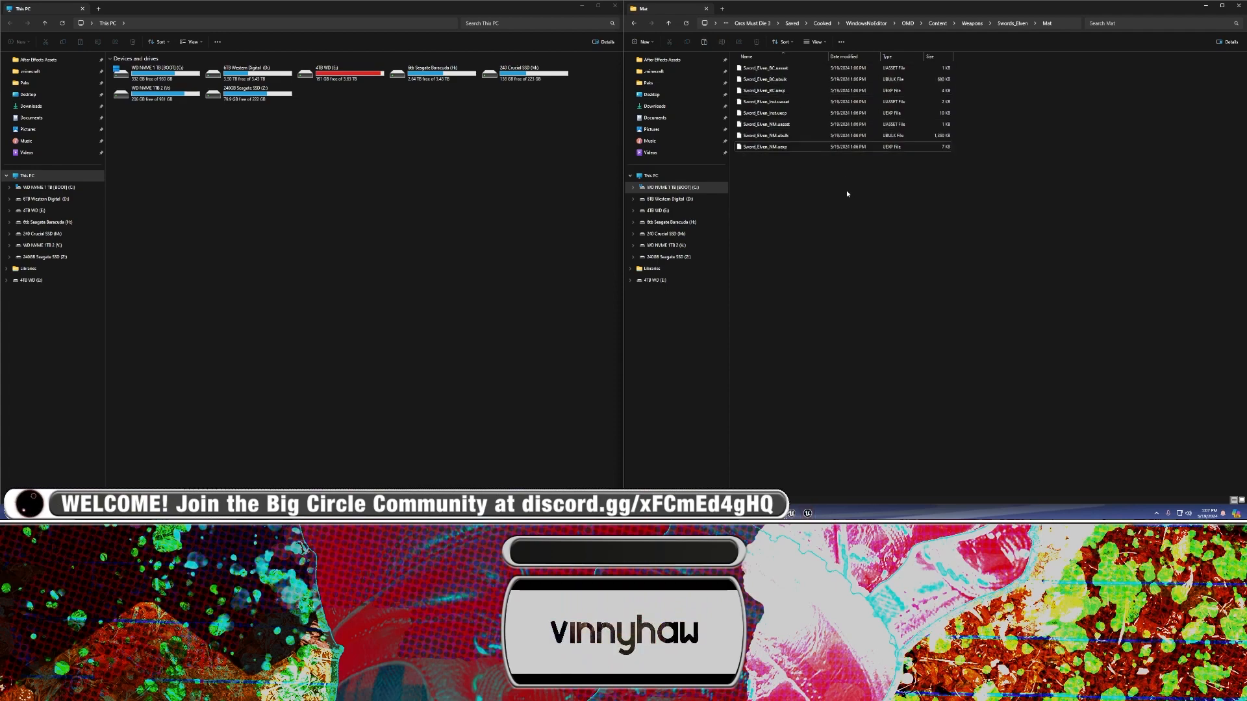
# Close the spare This PC window and maximize the File Explorer window showing the cooked Mat folder
pyautogui.click(618, 7)
pyautogui.press('super+Left')
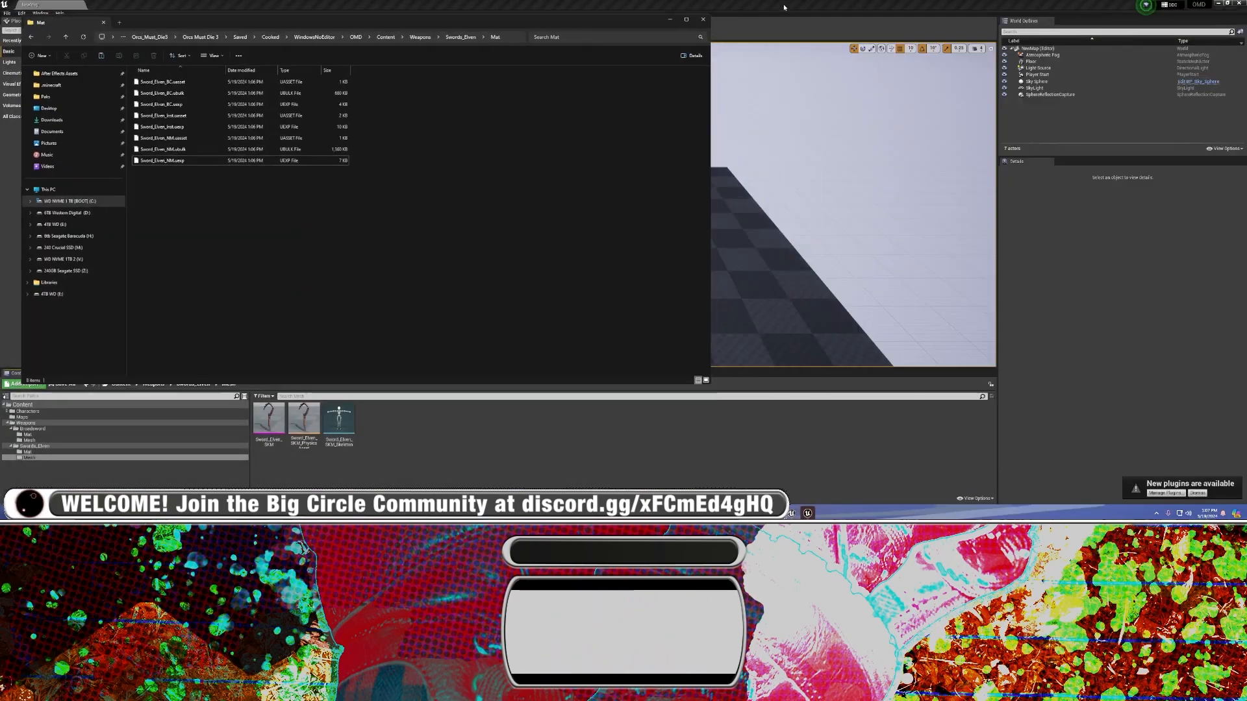
pyautogui.click(685, 23)
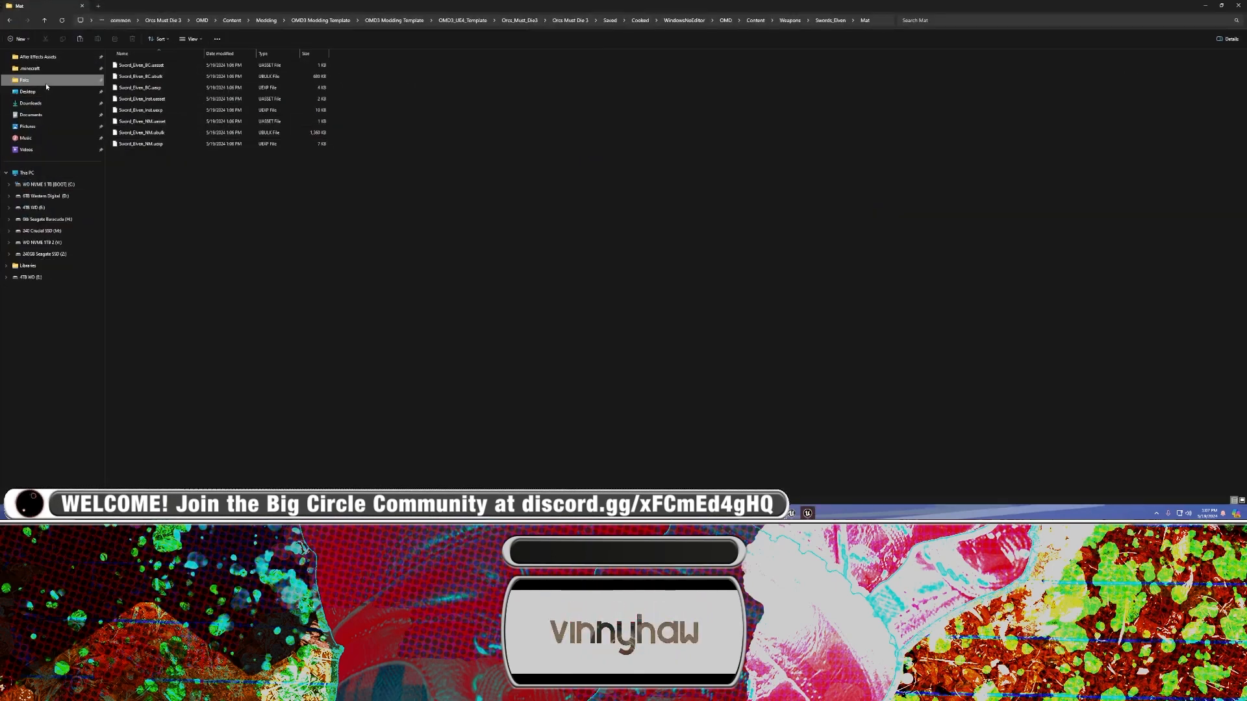
# Open the z_RoadHogHook_p mod folder inside the OMD3 Modding Template folder under Content and Modding
pyautogui.click(45, 84)
pyautogui.click(411, 21)
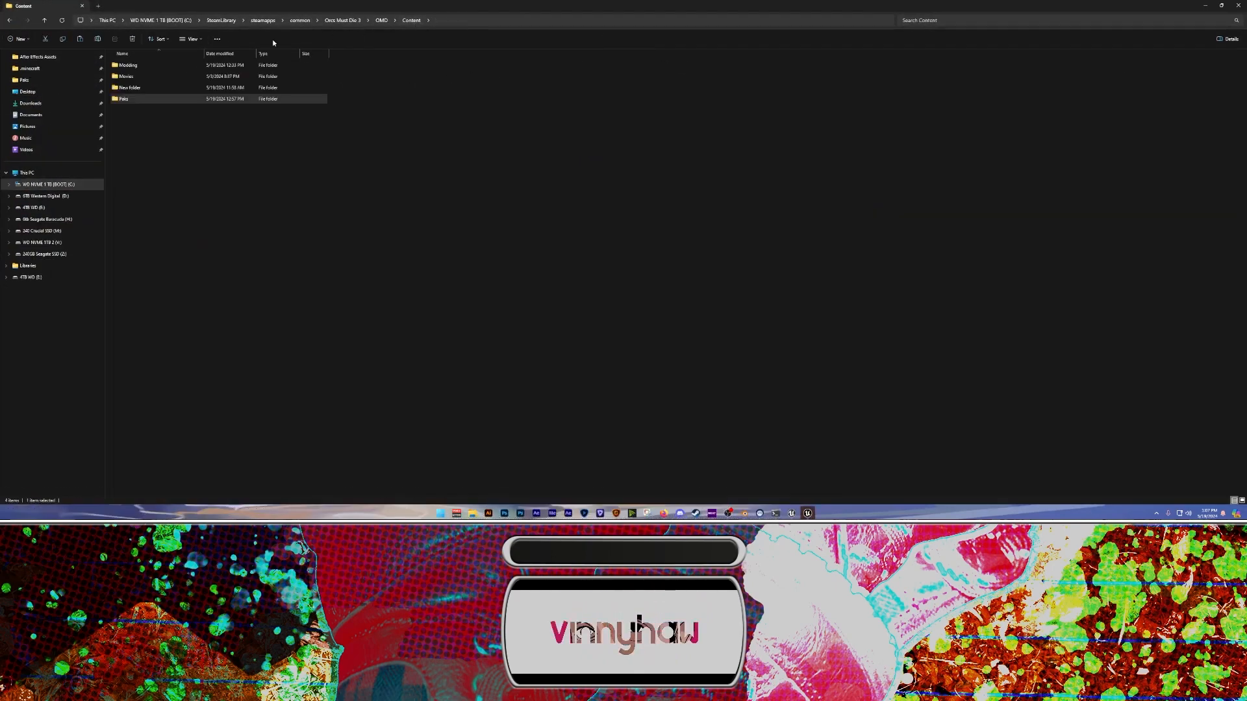
pyautogui.doubleClick(169, 64)
pyautogui.doubleClick(161, 78)
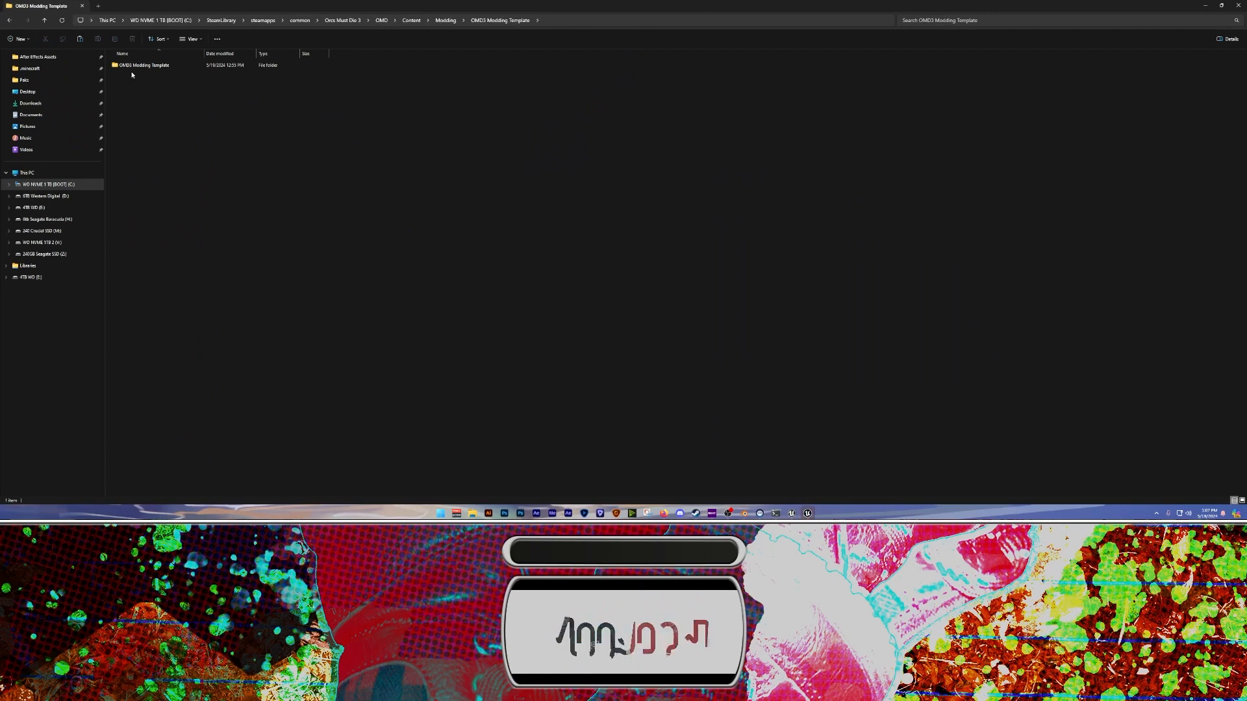
pyautogui.doubleClick(133, 67)
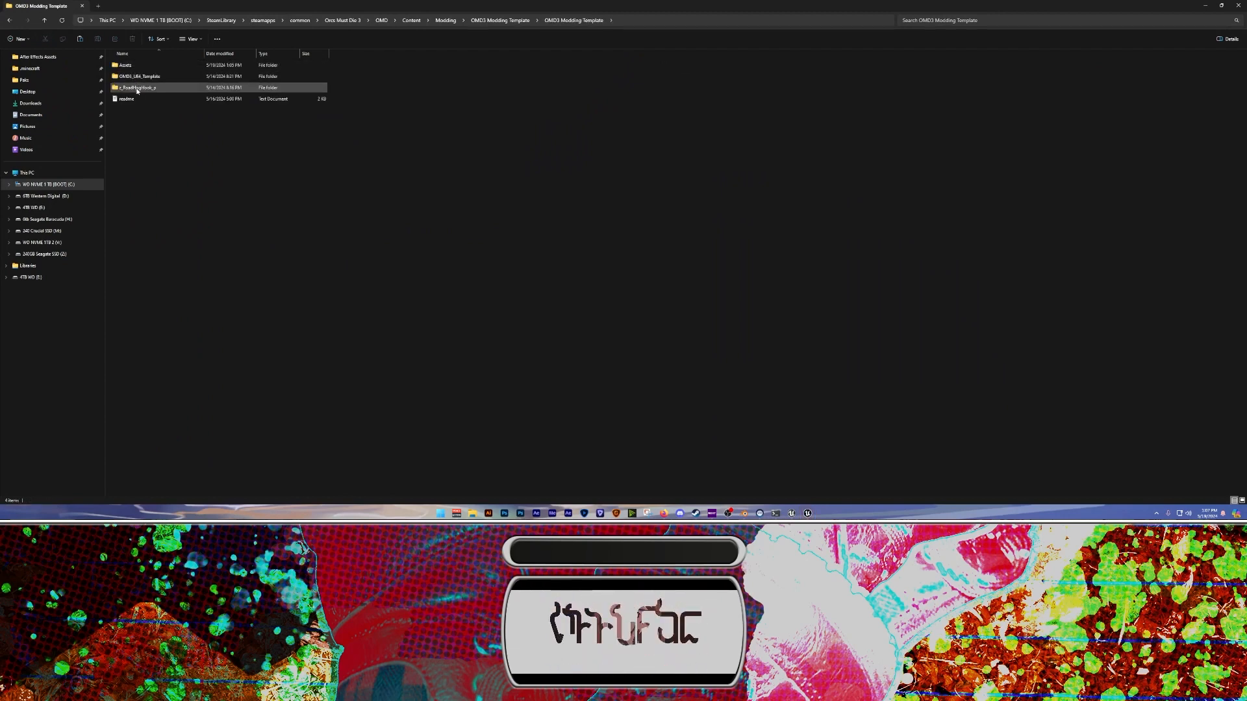
pyautogui.click(137, 90)
pyautogui.doubleClick(143, 89)
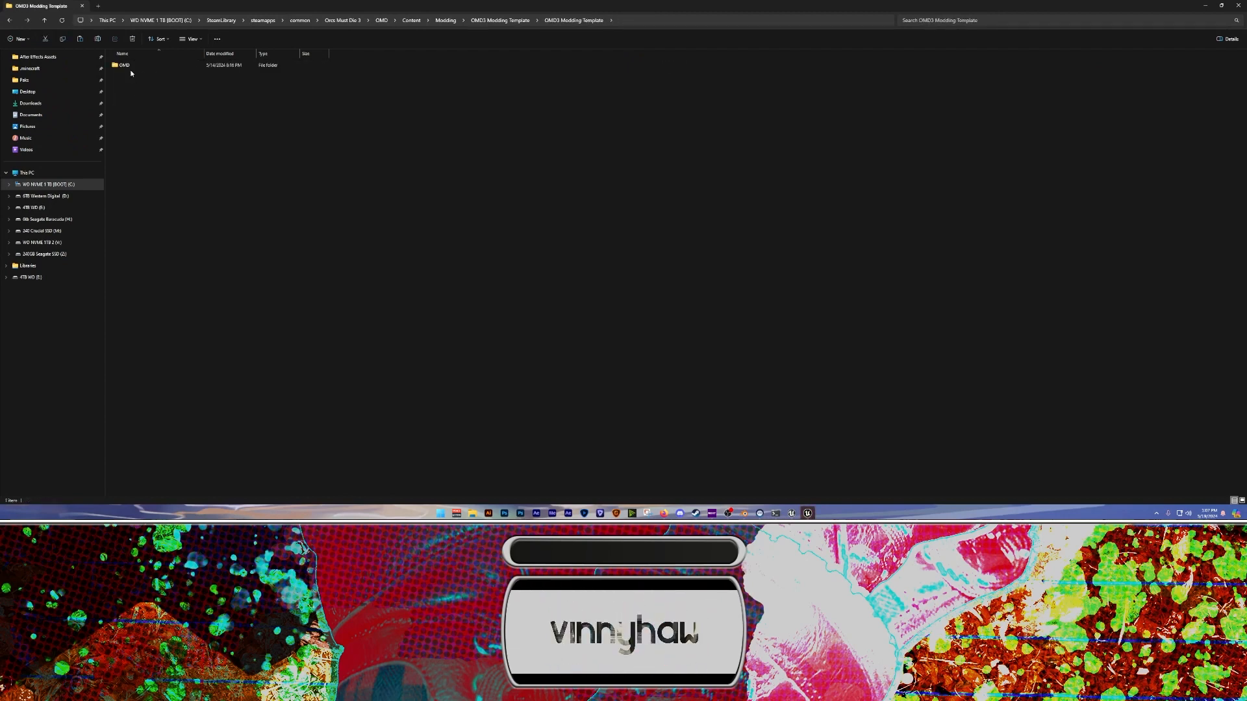
# Paste the copied texture files into the mod's OMD > Content > Weapons > Swords_Elven > Mat folder
pyautogui.doubleClick(130, 66)
pyautogui.doubleClick(129, 66)
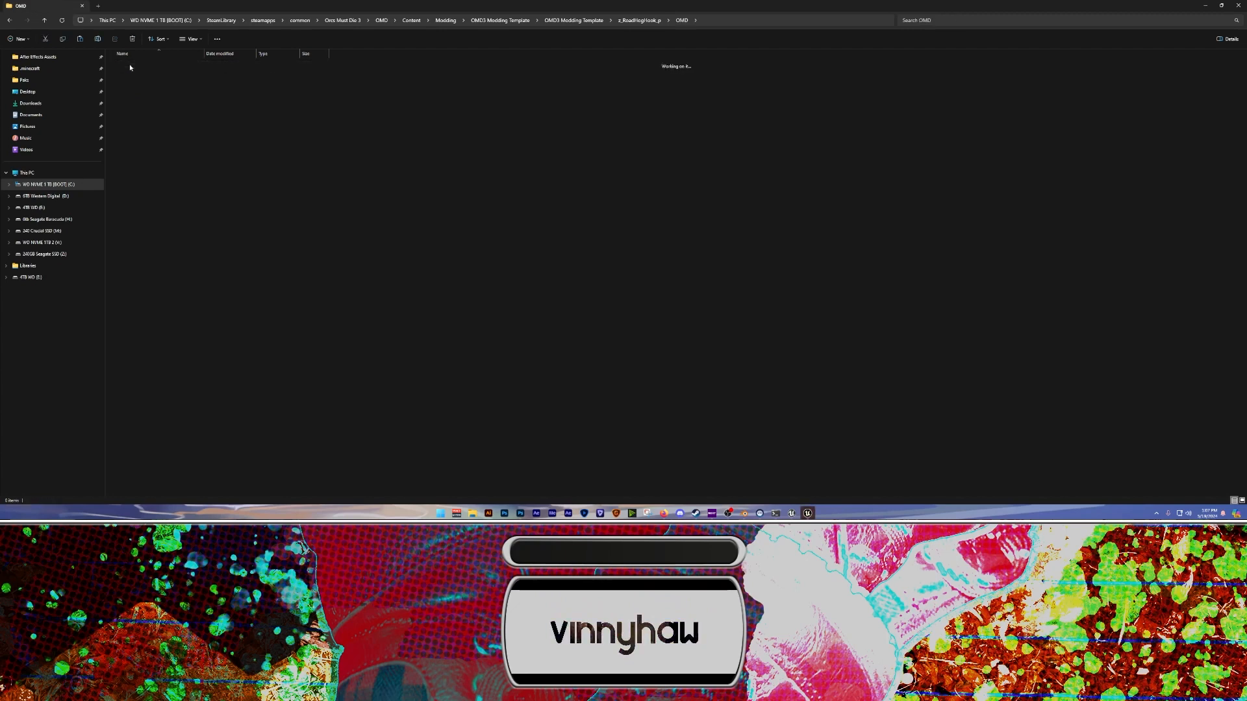
pyautogui.doubleClick(139, 65)
pyautogui.doubleClick(140, 65)
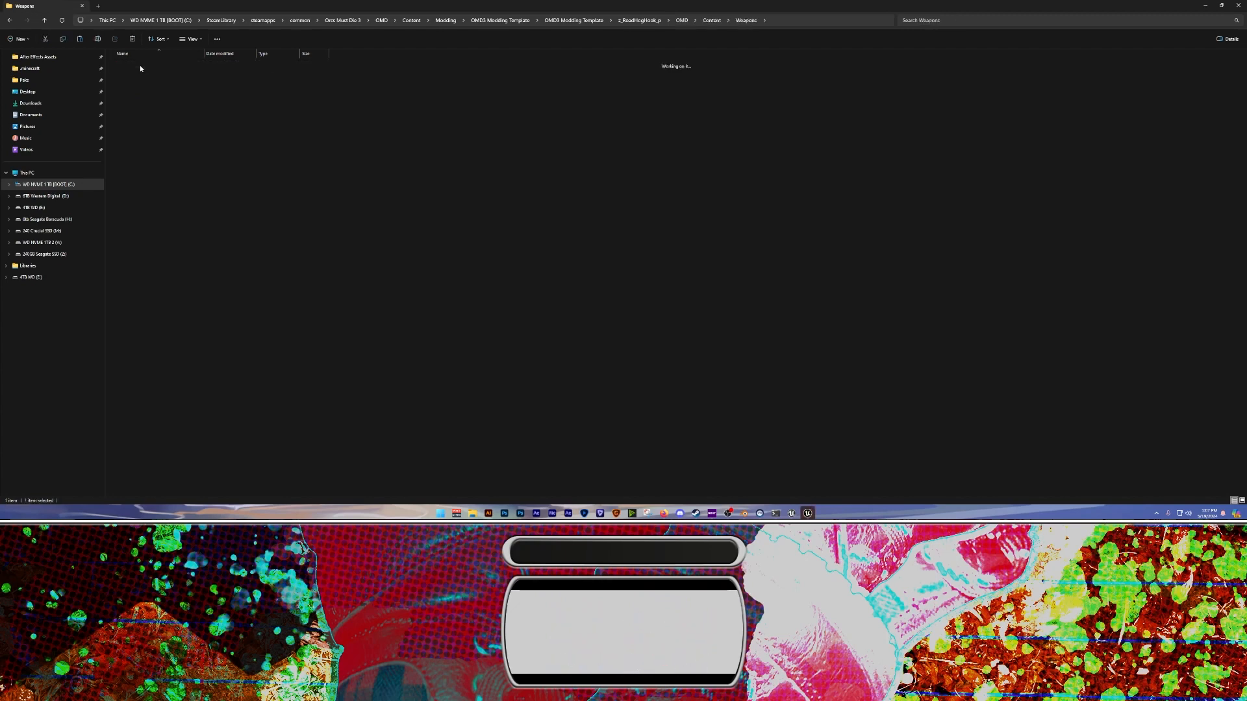
pyautogui.doubleClick(139, 65)
pyautogui.hotkey('ctrl', 'v')
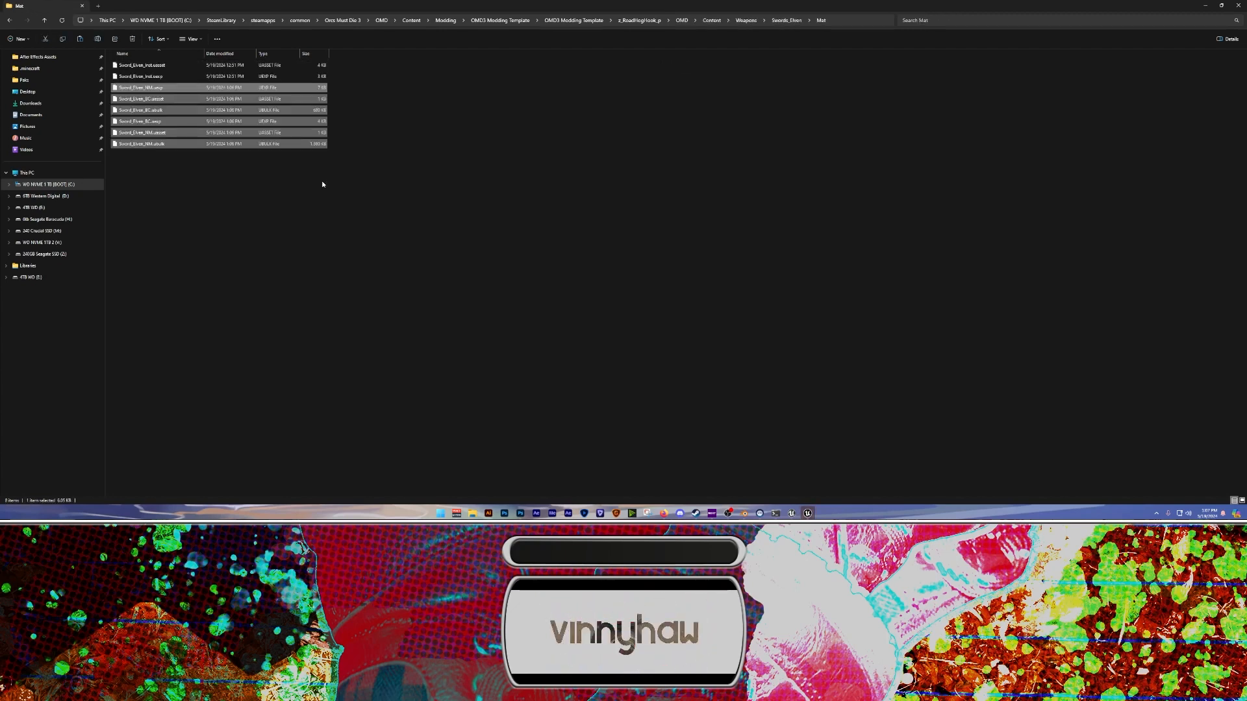
pyautogui.click(336, 211)
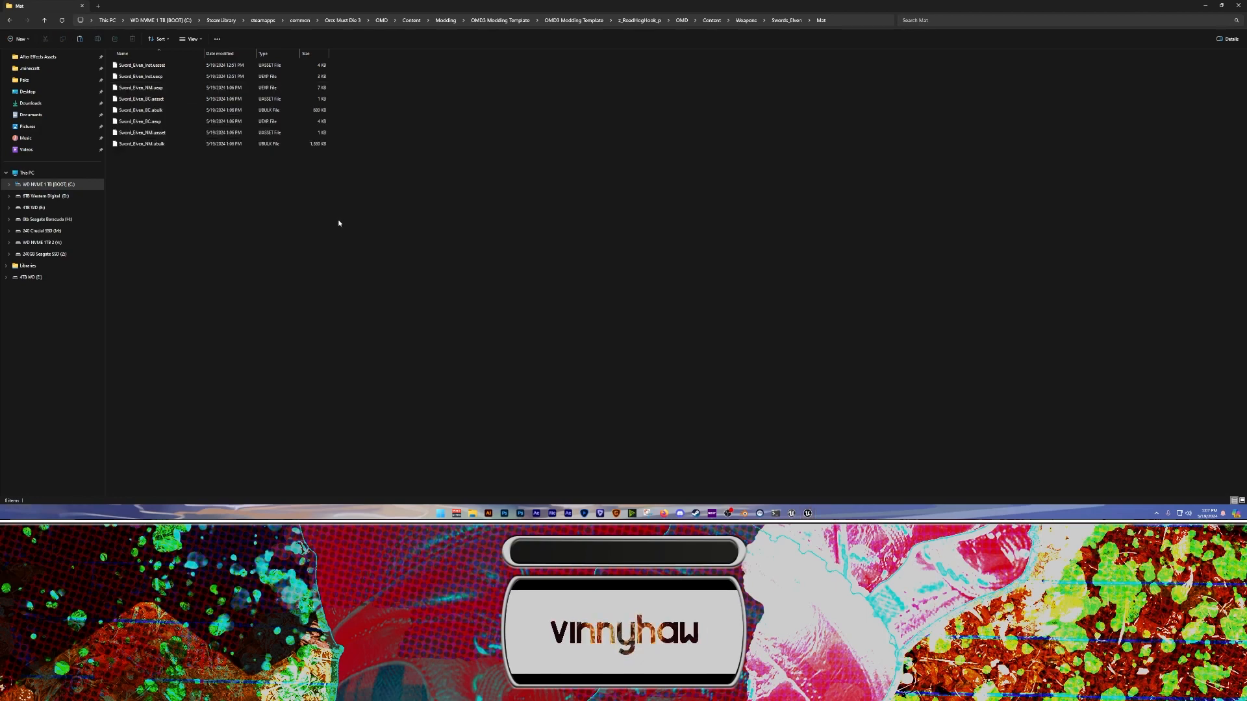
# Snap the mod folder's window to half the screen and go up from Mat to the Swords_Elven folder
pyautogui.moveTo(408, 9); pyautogui.dragTo(1, 243)
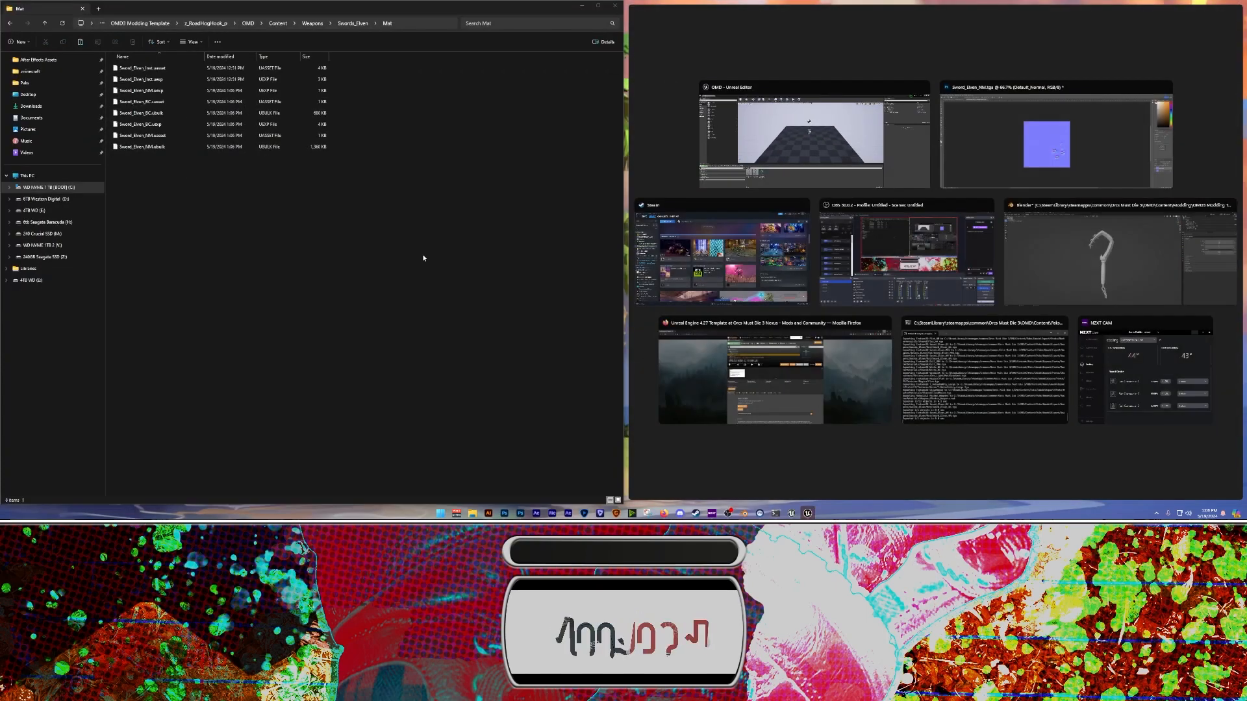
pyautogui.click(408, 263)
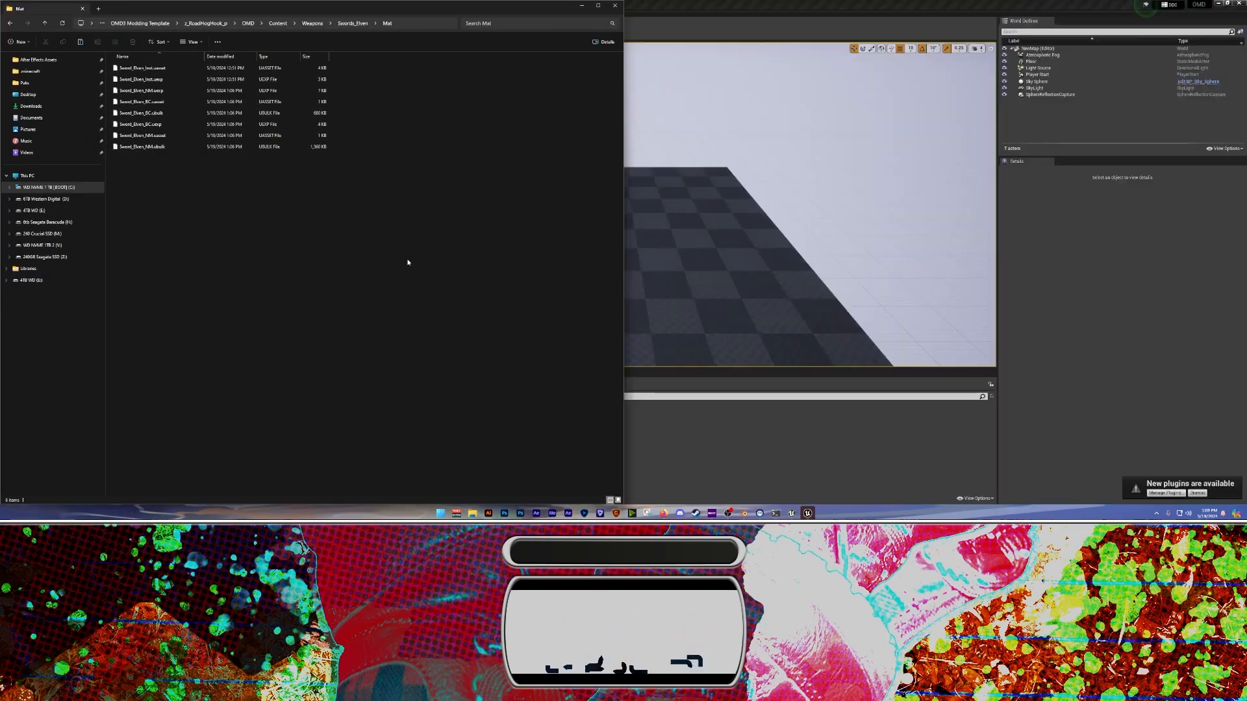
pyautogui.click(161, 79)
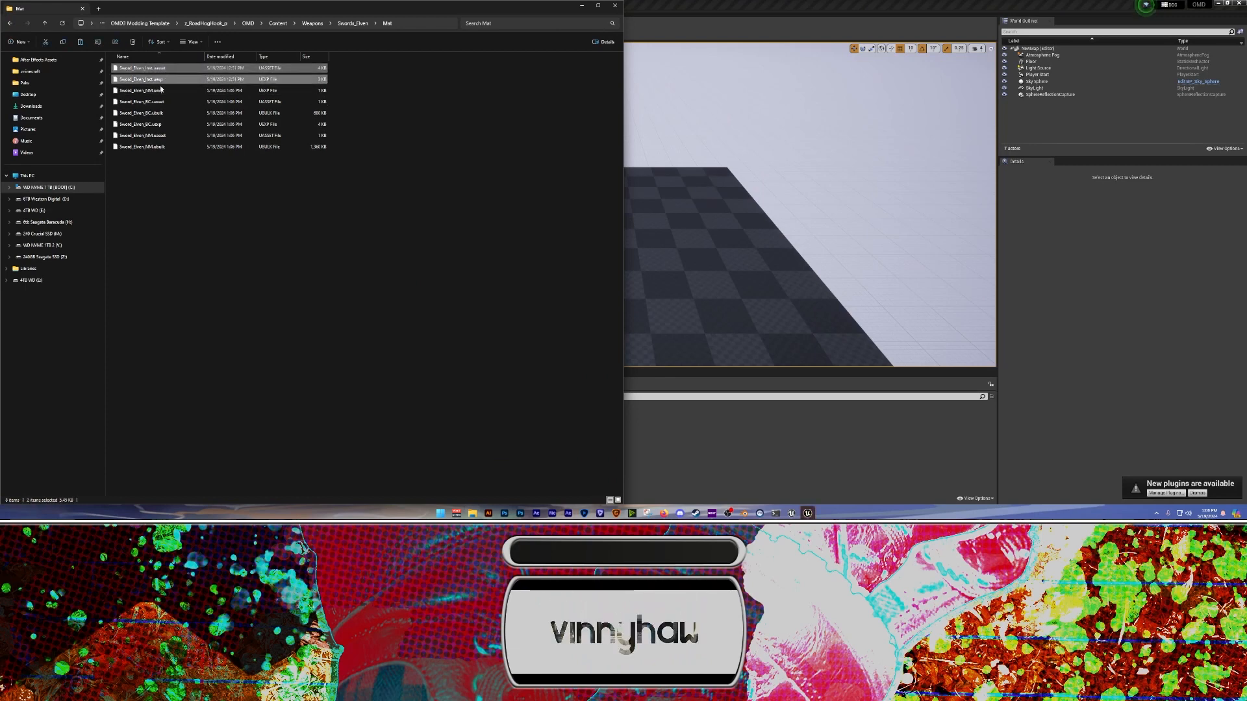
pyautogui.click(156, 90)
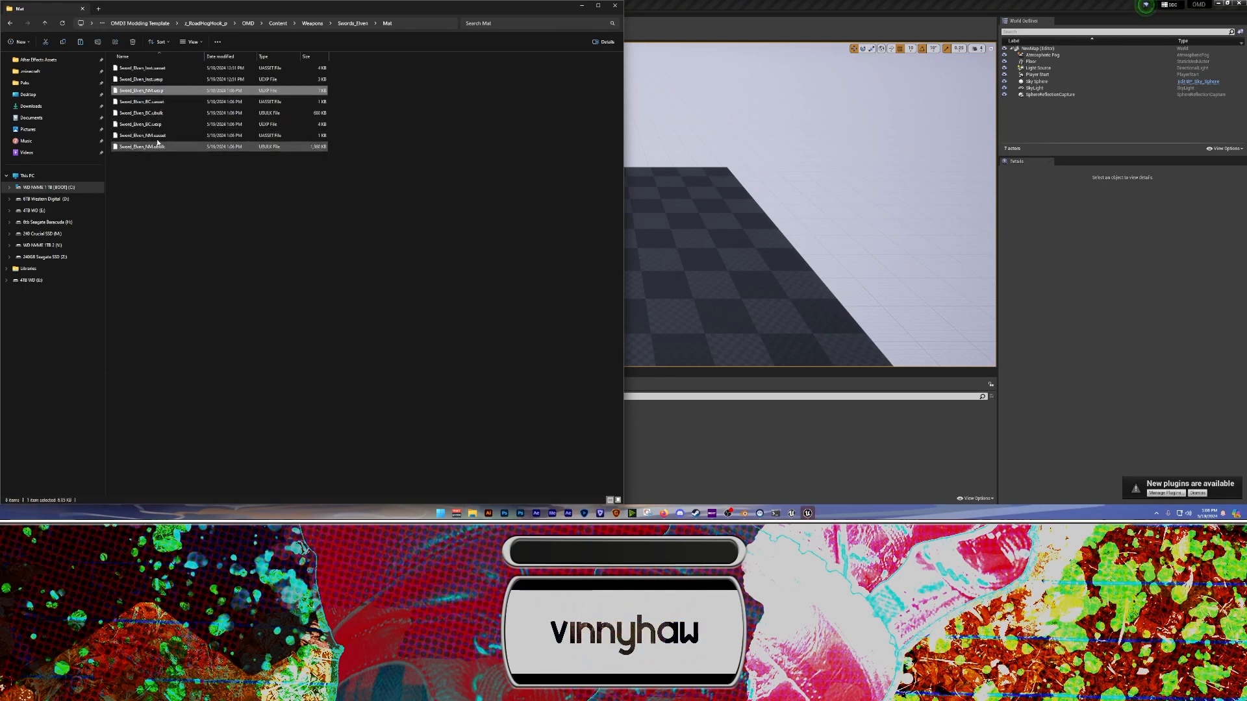
pyautogui.hotkey('alt', 'Up')
pyautogui.click(251, 253)
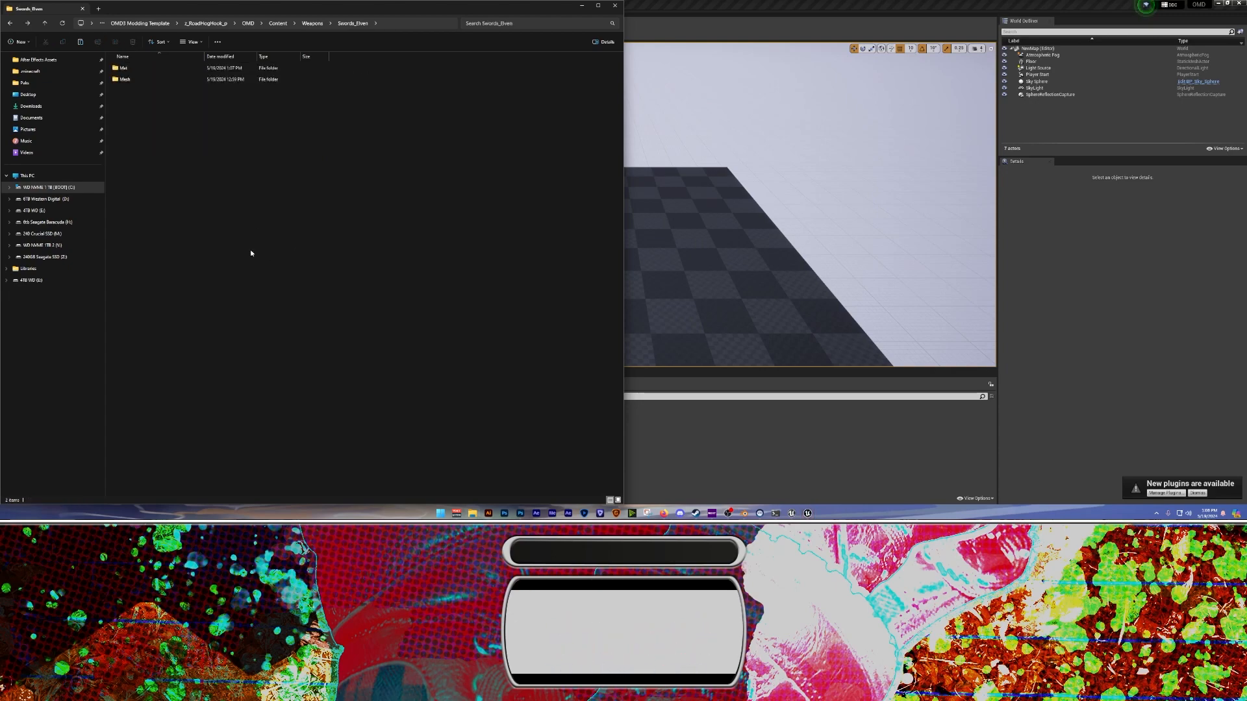
# Open a second File Explorer window beside the mod folder, go to the game's Paks folder and select the UnrealPak-With-Compression batch file
pyautogui.middleClick(474, 515)
pyautogui.moveTo(584, 13); pyautogui.dragTo(1245, 176)
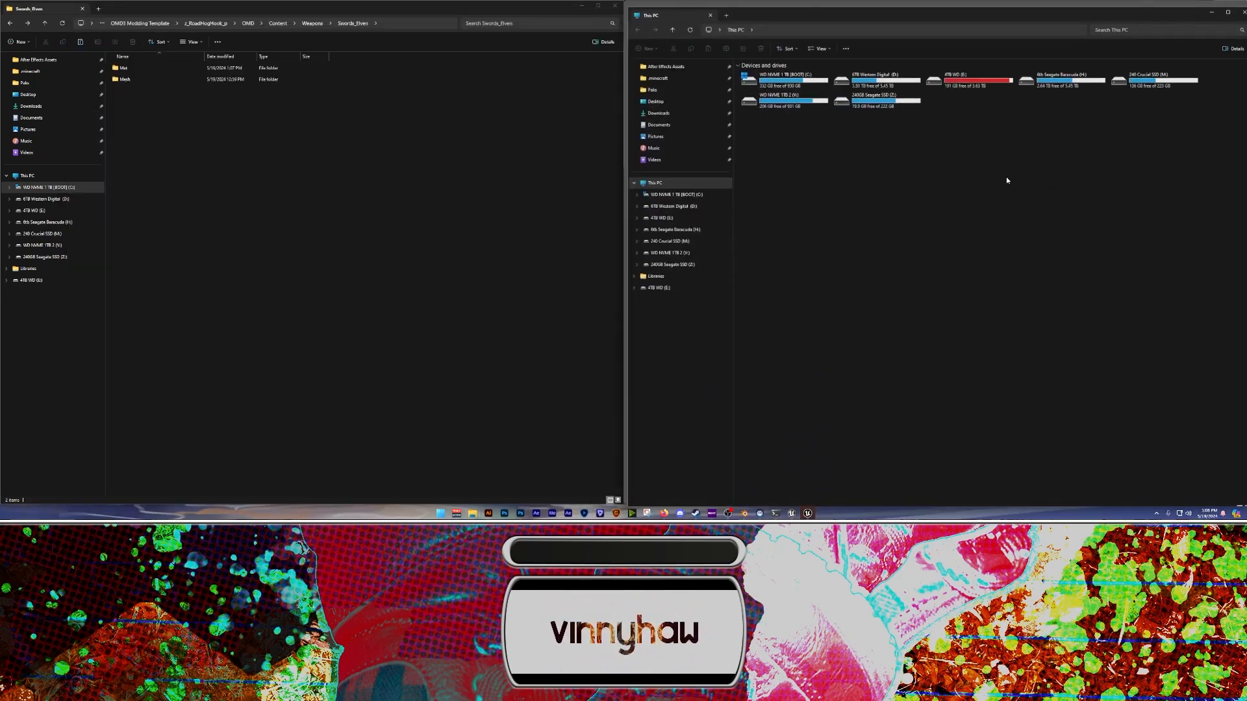
pyautogui.click(648, 82)
pyautogui.scroll(-5, 908, 334)
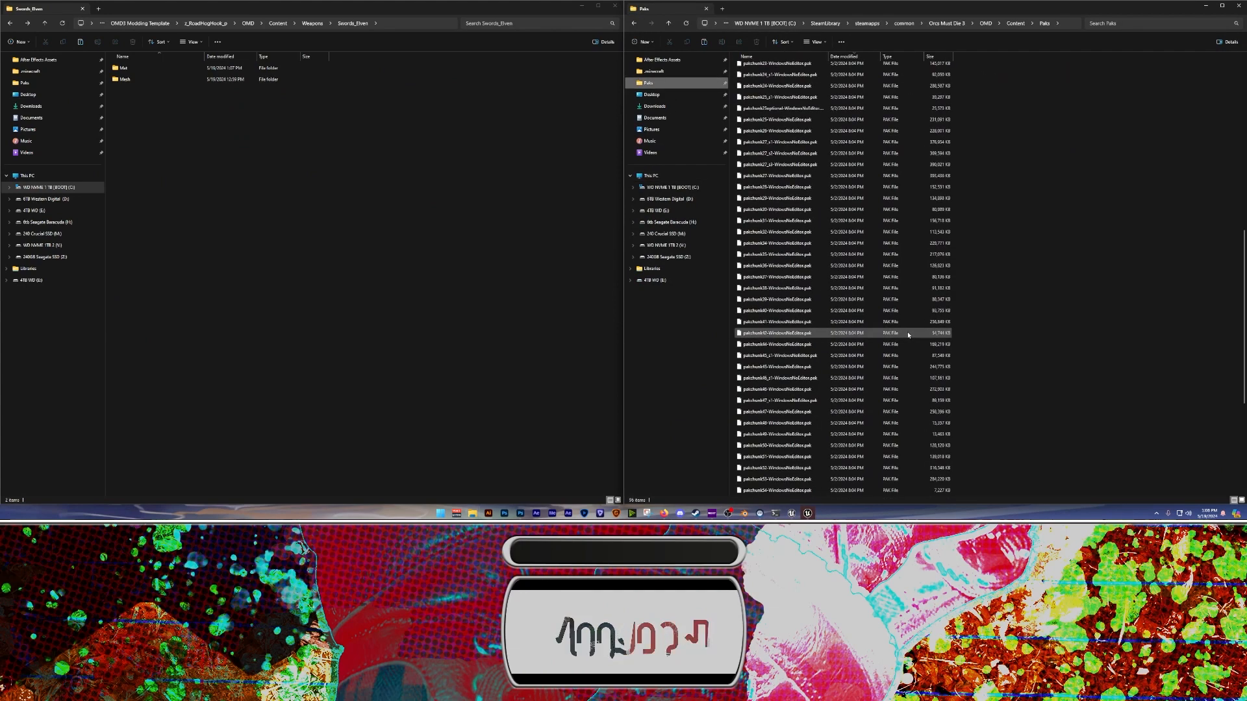
pyautogui.scroll(-1, 908, 334)
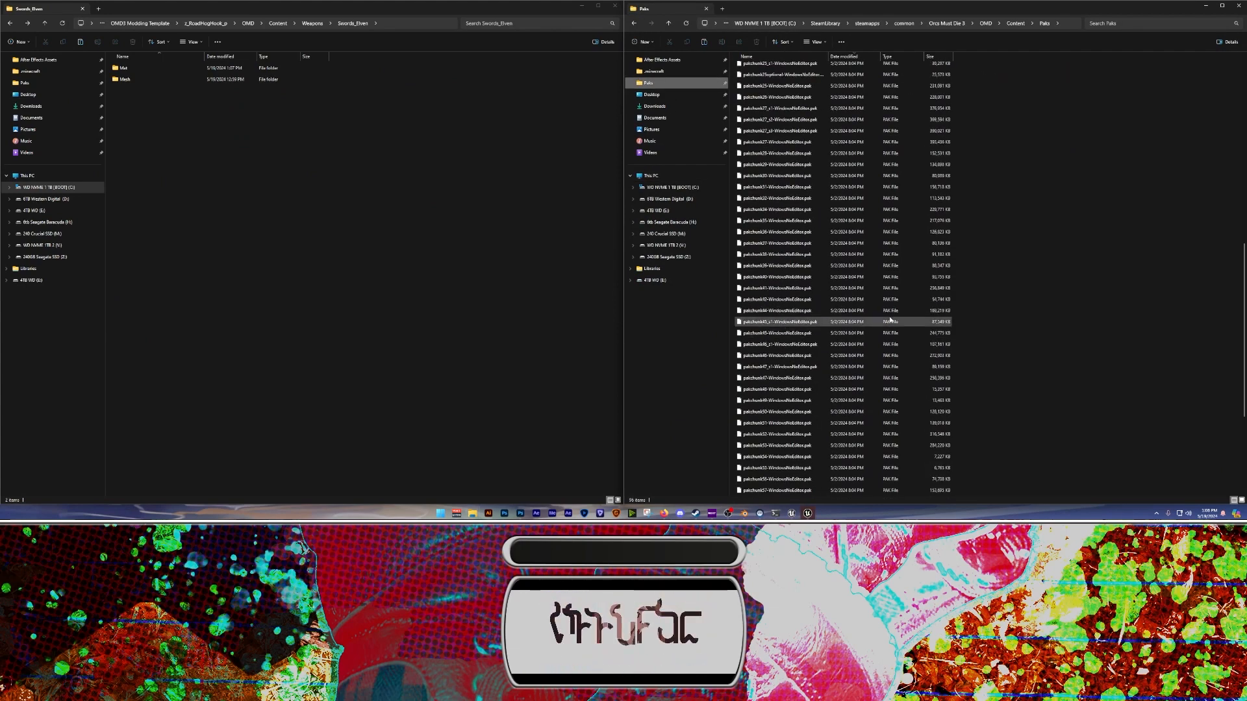
pyautogui.scroll(-2, 891, 320)
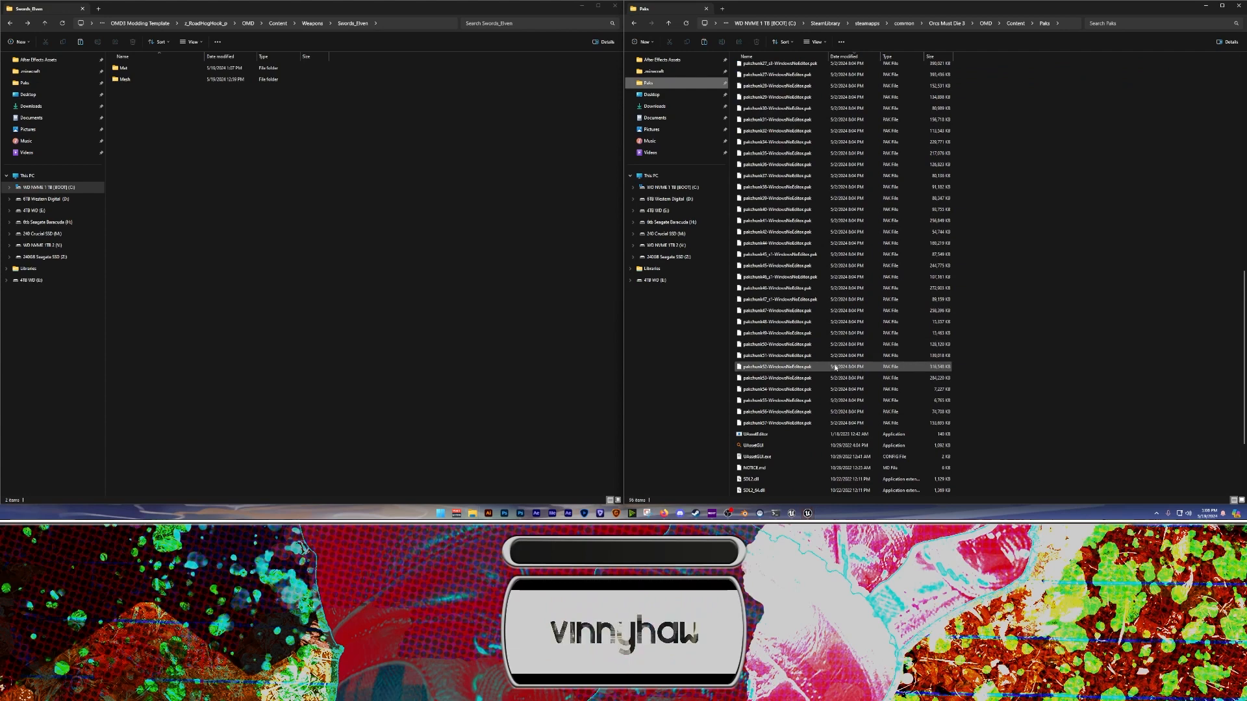
pyautogui.scroll(-4, 811, 419)
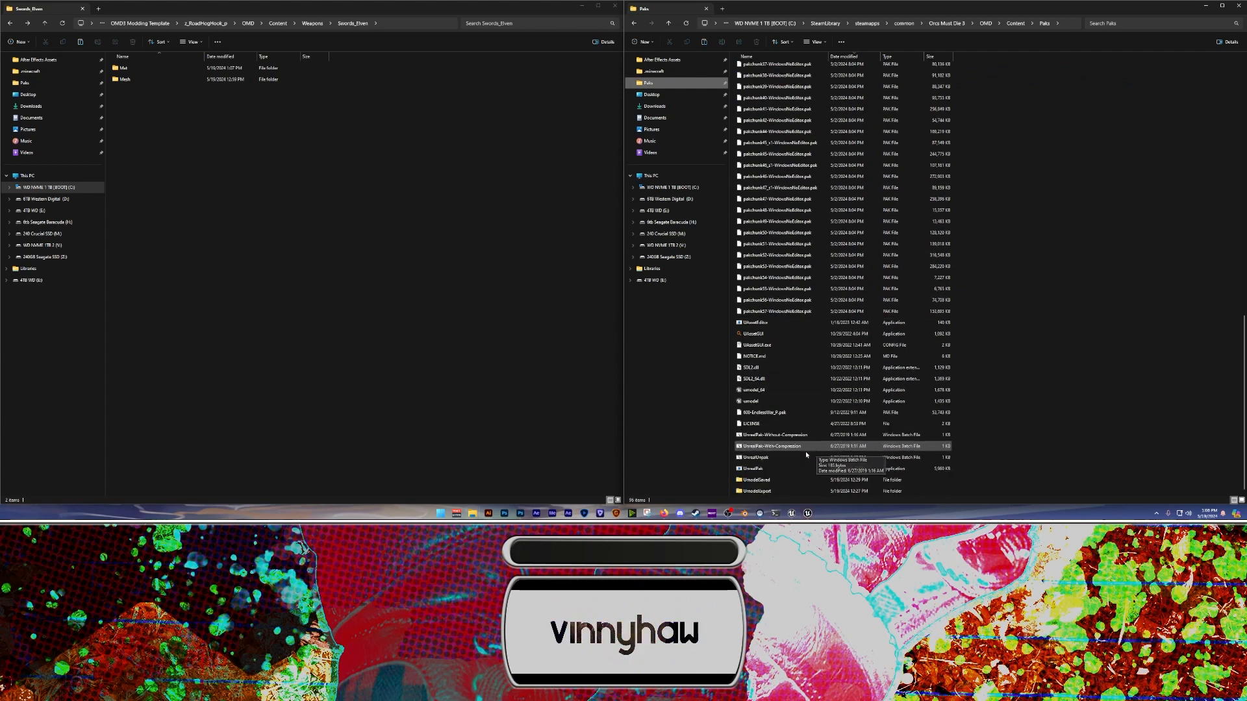
pyautogui.click(774, 447)
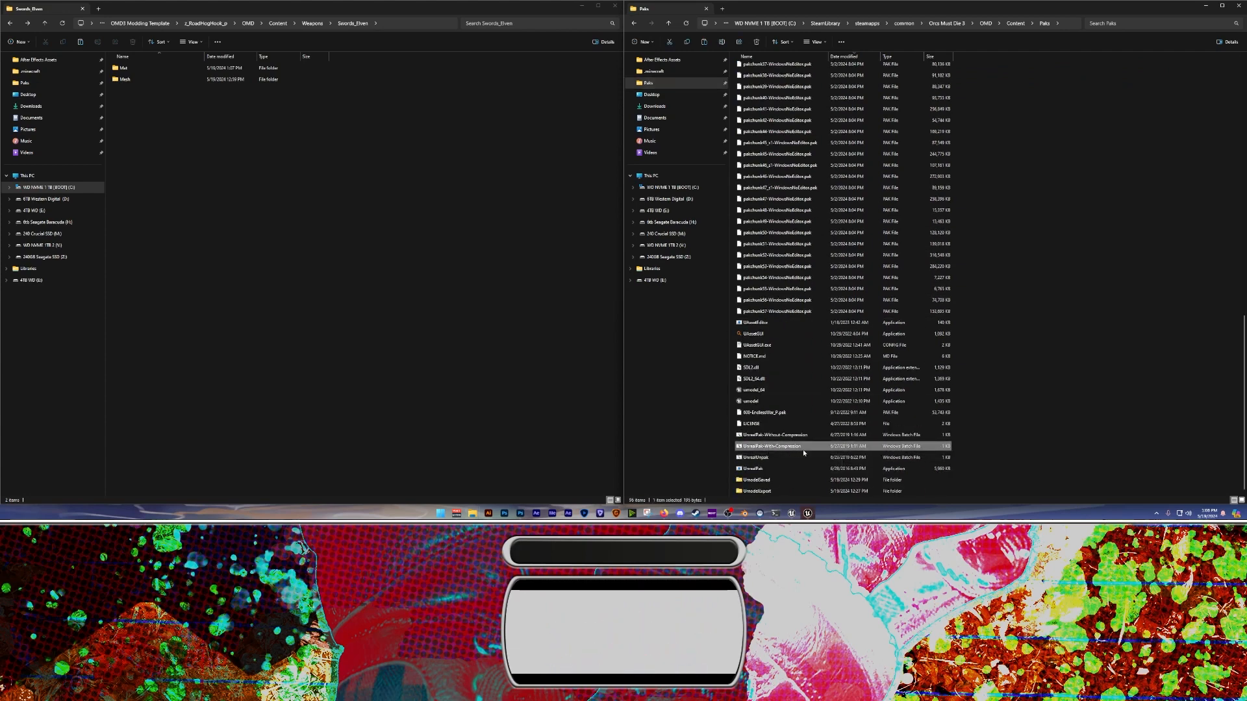
# Return the mod window from Swords_Elven to the OMD3 Modding Template folder that contains z_RoadHogHook_p
pyautogui.click(324, 230)
pyautogui.hotkey('alt', 'Left')
pyautogui.hotkey('alt', 'Left')
pyautogui.hotkey('alt', 'Left')
pyautogui.hotkey('alt', 'Left')
pyautogui.hotkey('alt', 'Left')
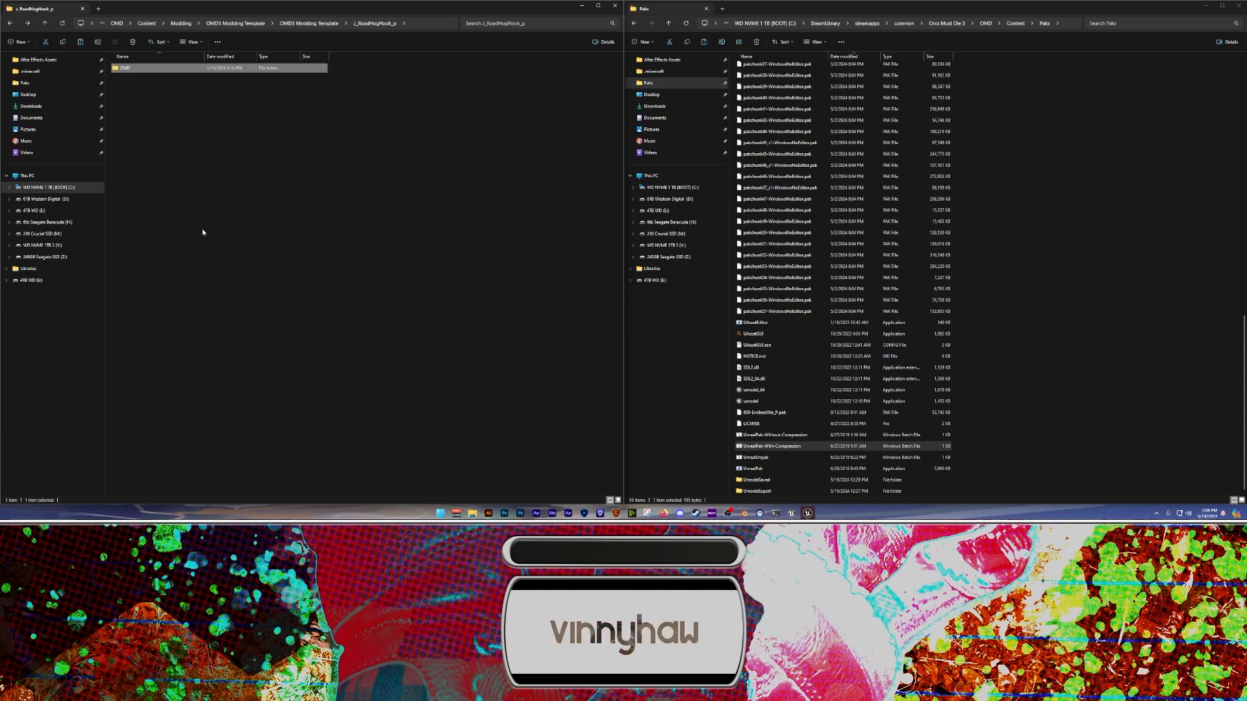
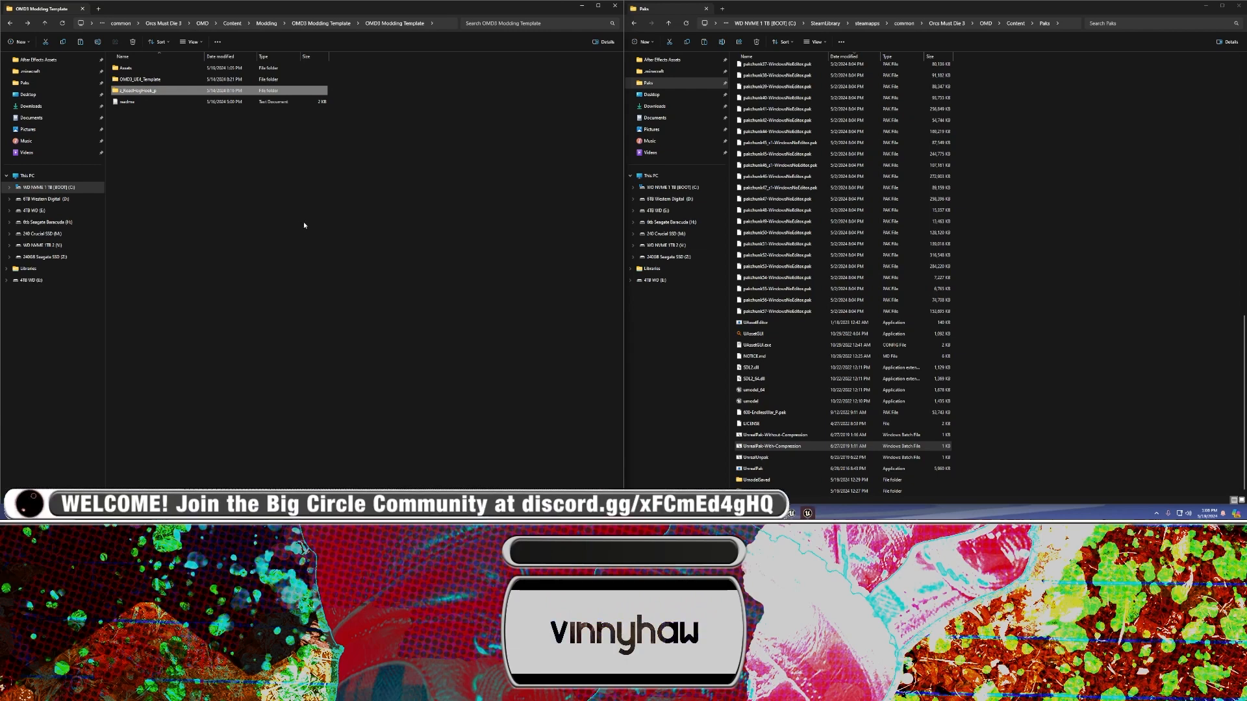
pyautogui.click(302, 226)
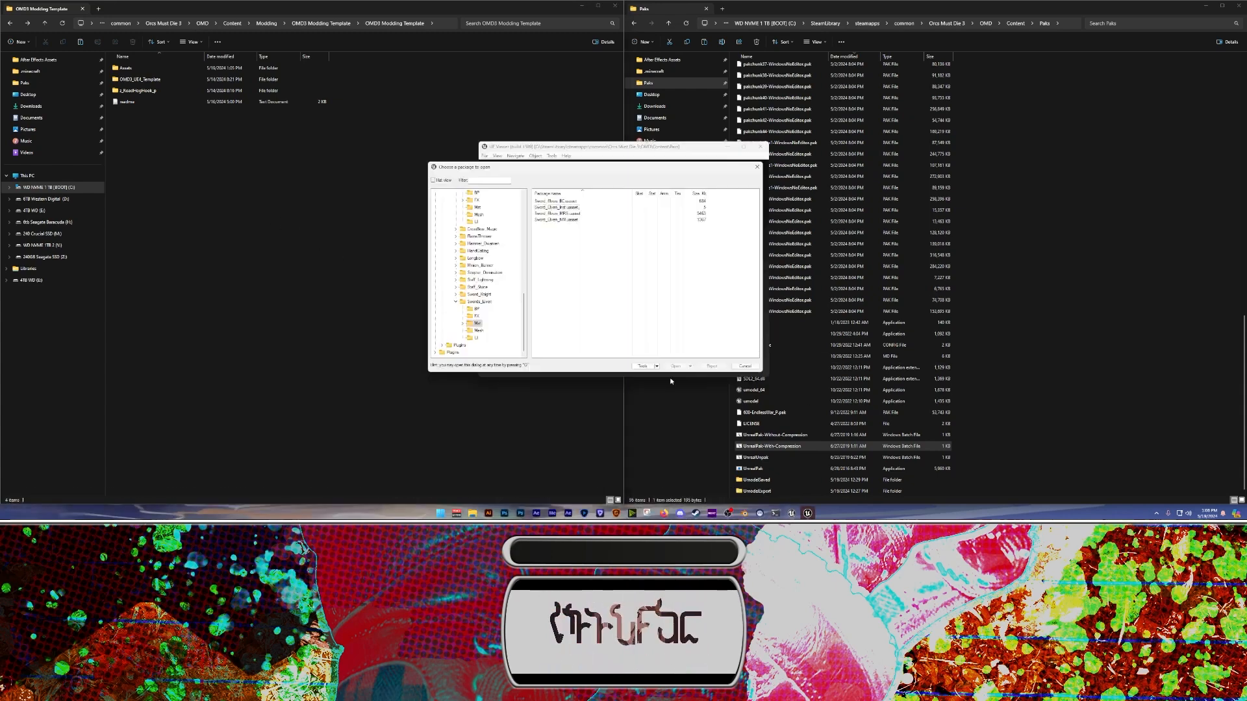
# Switch to UE Viewer and open the Sword_Elven_NM texture package from the Swords_Elven Mat folder
pyautogui.moveTo(494, 172); pyautogui.dragTo(204, 185)
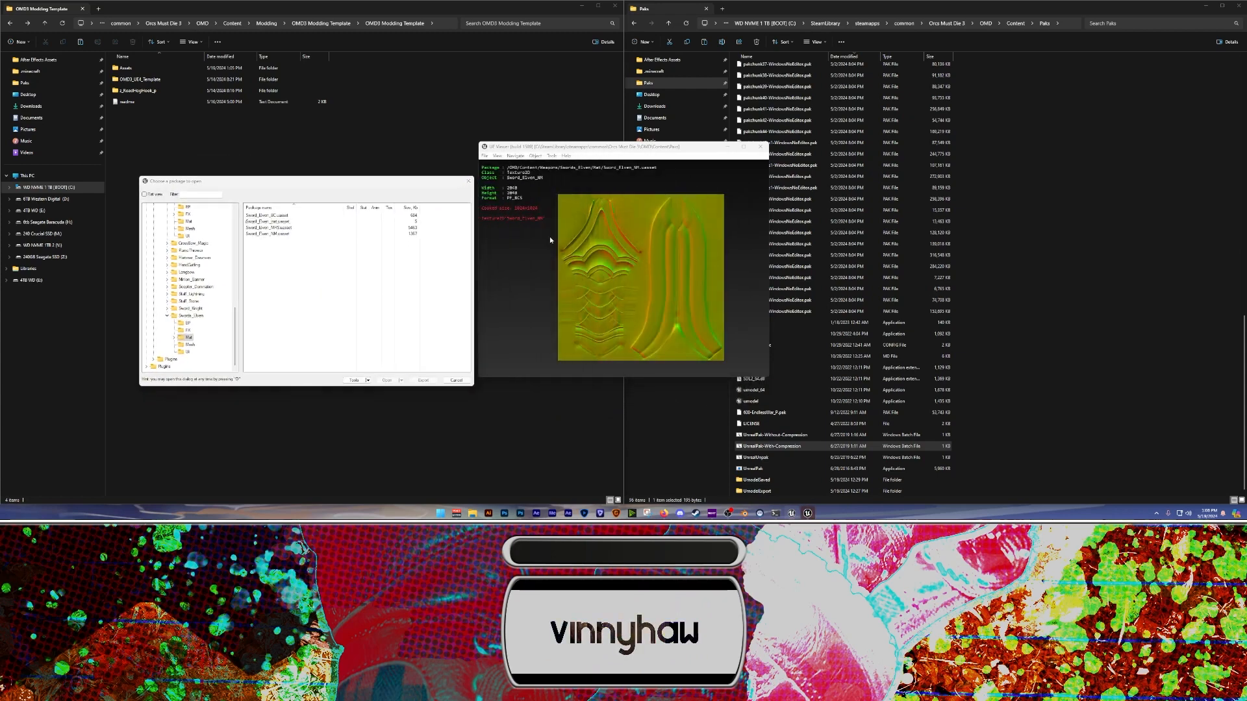
pyautogui.click(258, 222)
pyautogui.doubleClick(270, 233)
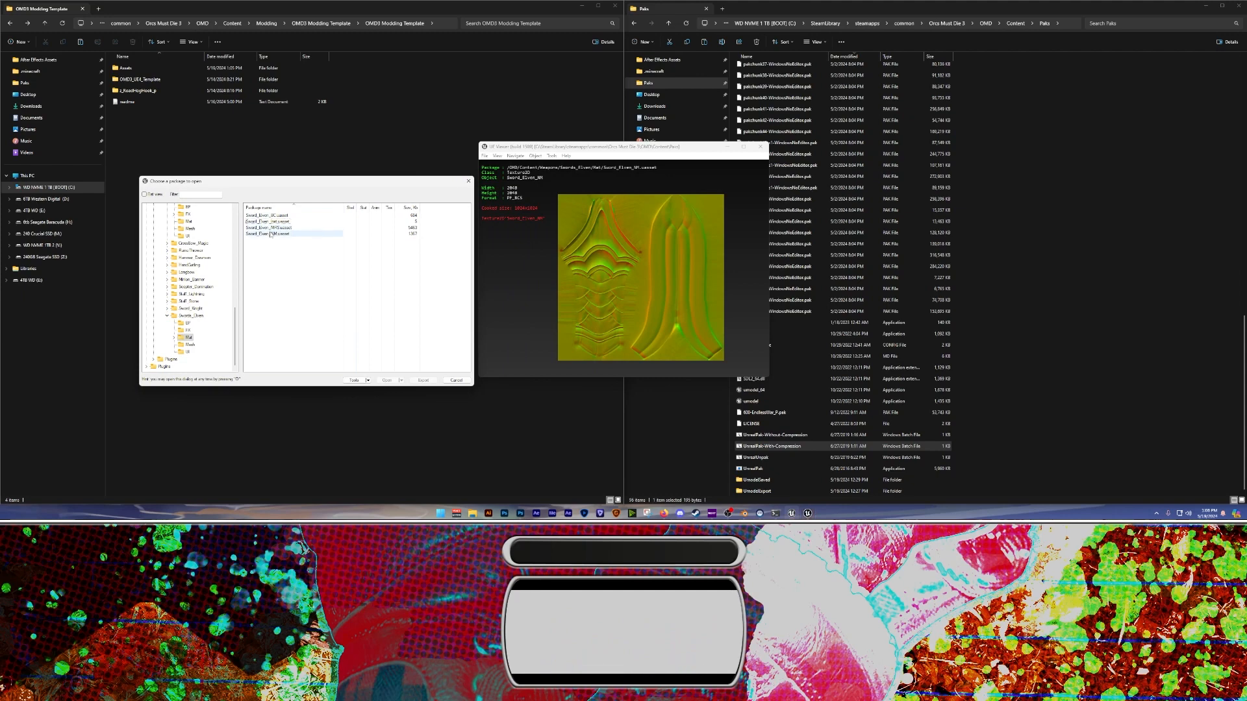
pyautogui.moveTo(583, 152); pyautogui.dragTo(616, 163)
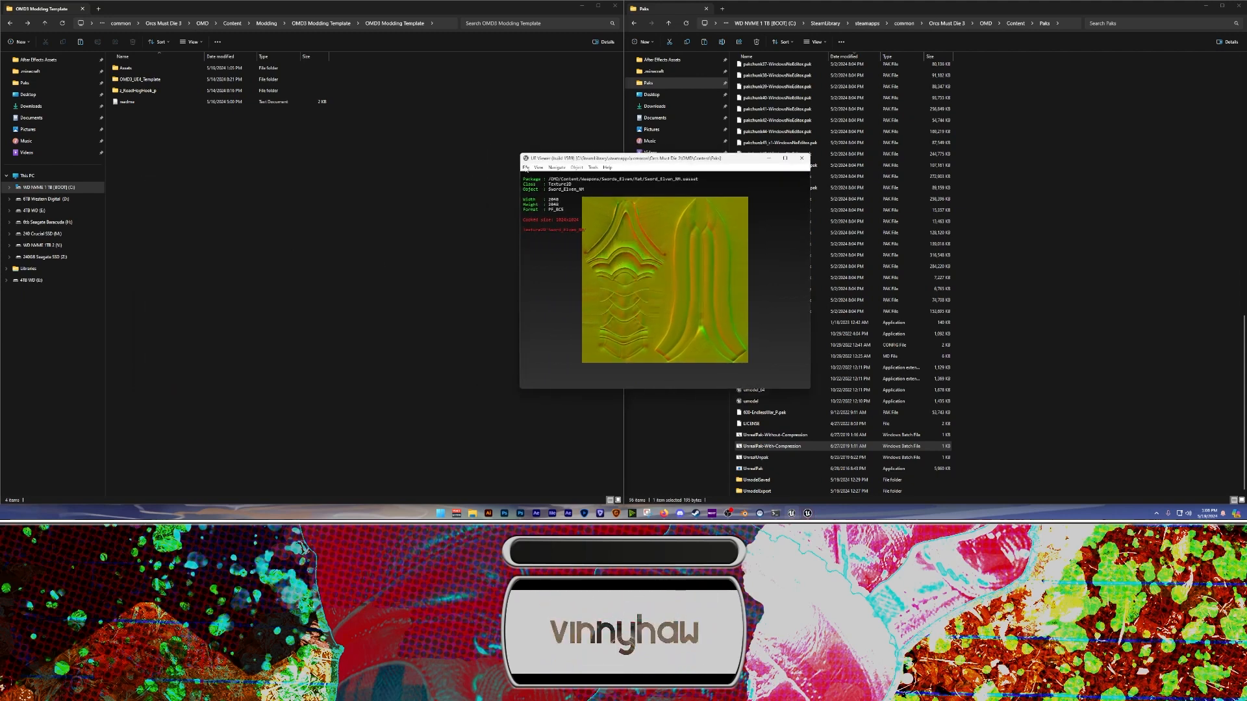
# Open the ICON_Weapon_ElvenShortSwords package from the UI folder under Swords_Elven
pyautogui.click(526, 168)
pyautogui.click(538, 177)
pyautogui.moveTo(382, 184); pyautogui.dragTo(515, 193)
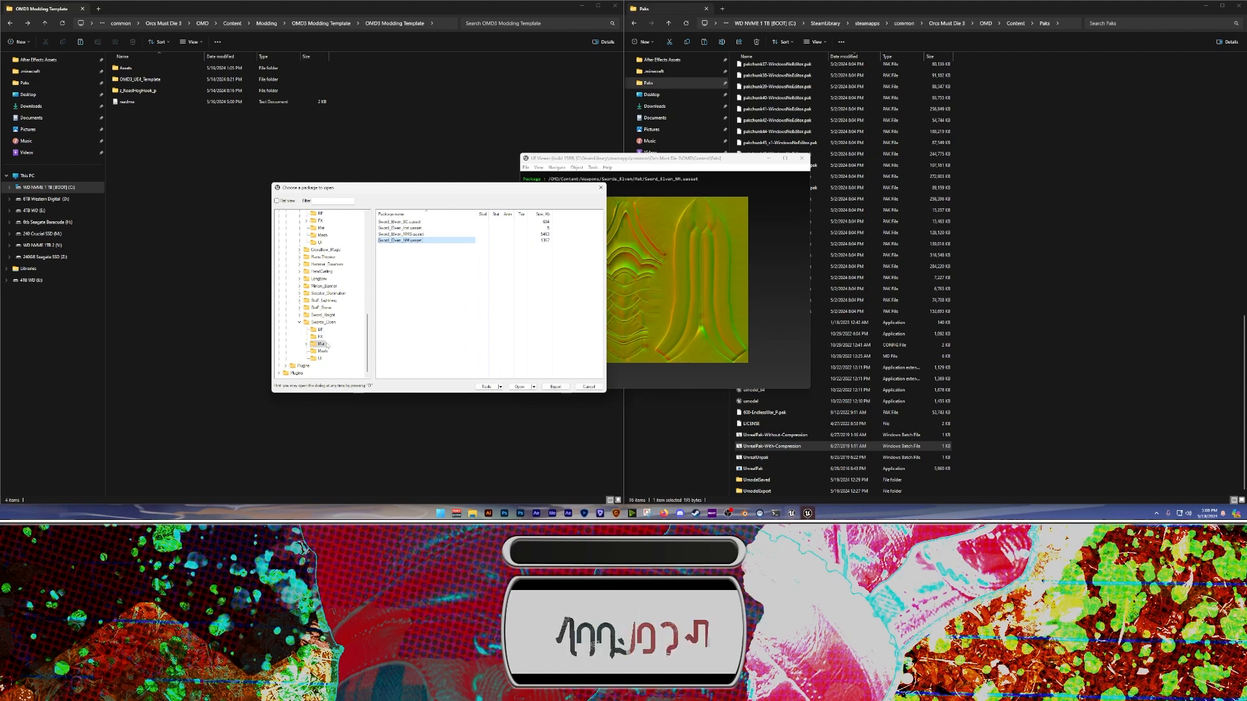
pyautogui.click(326, 323)
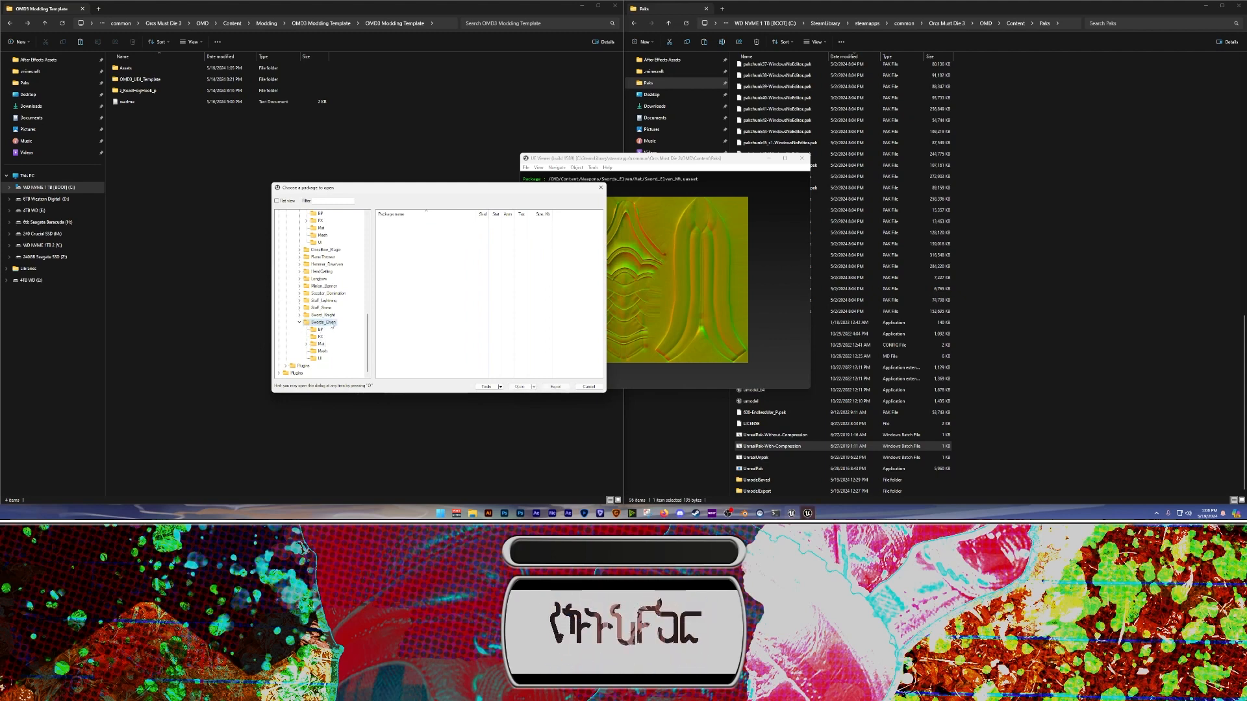
pyautogui.click(320, 359)
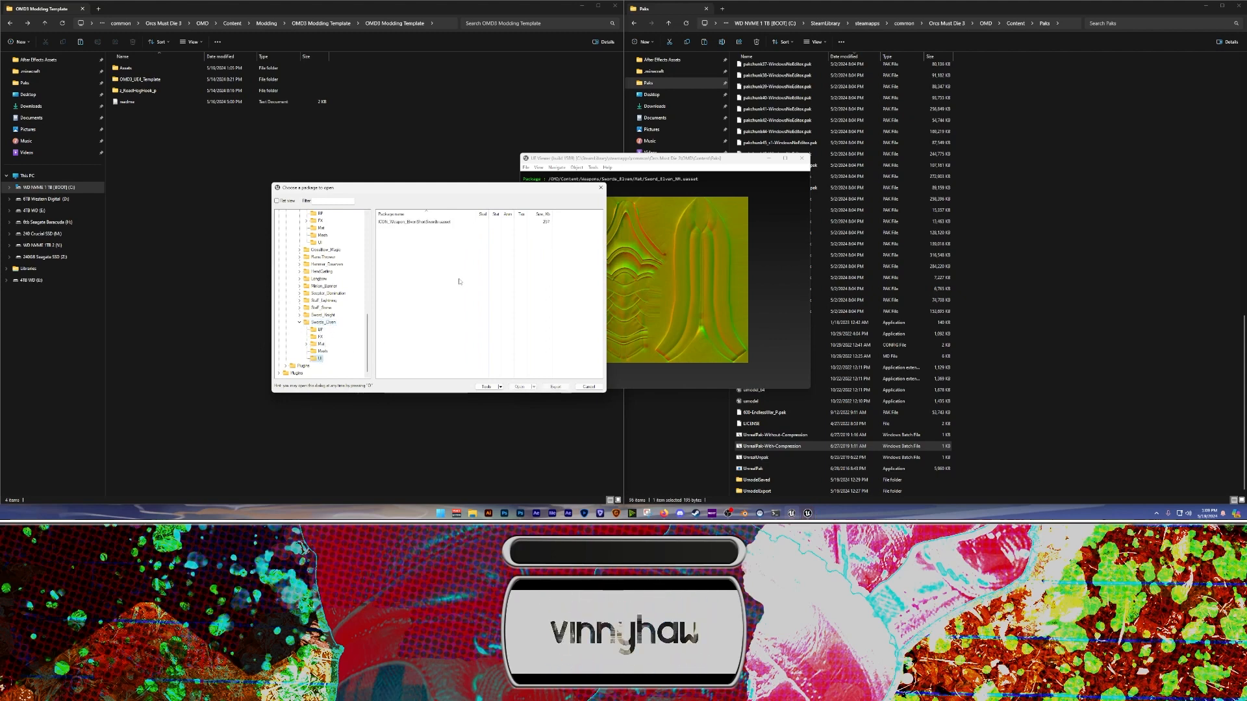
pyautogui.click(380, 222)
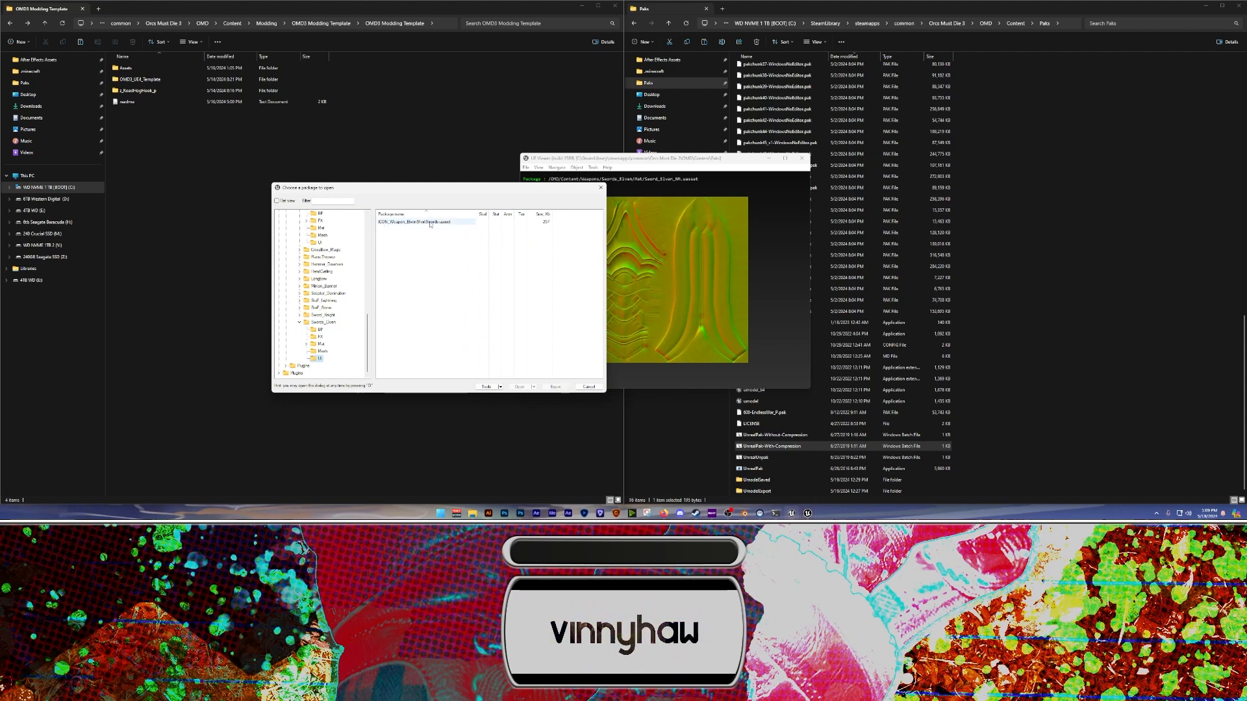
pyautogui.doubleClick(430, 223)
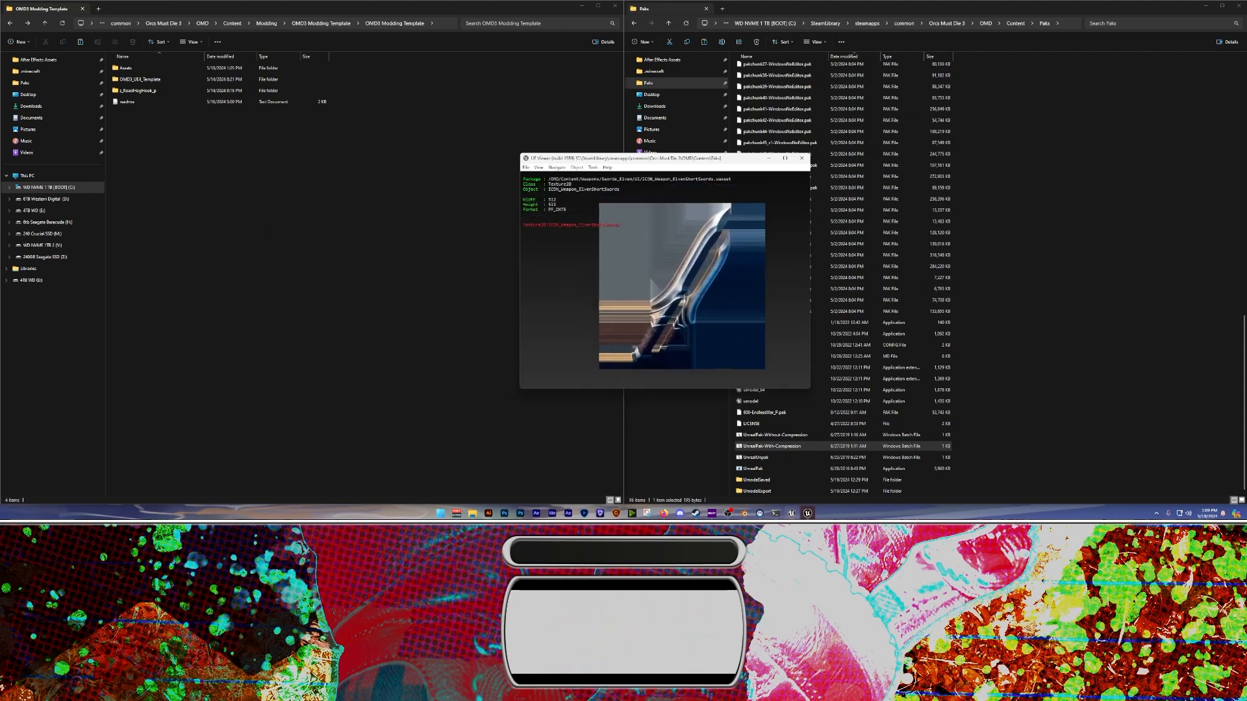
pyautogui.moveTo(690, 268); pyautogui.dragTo(688, 273)
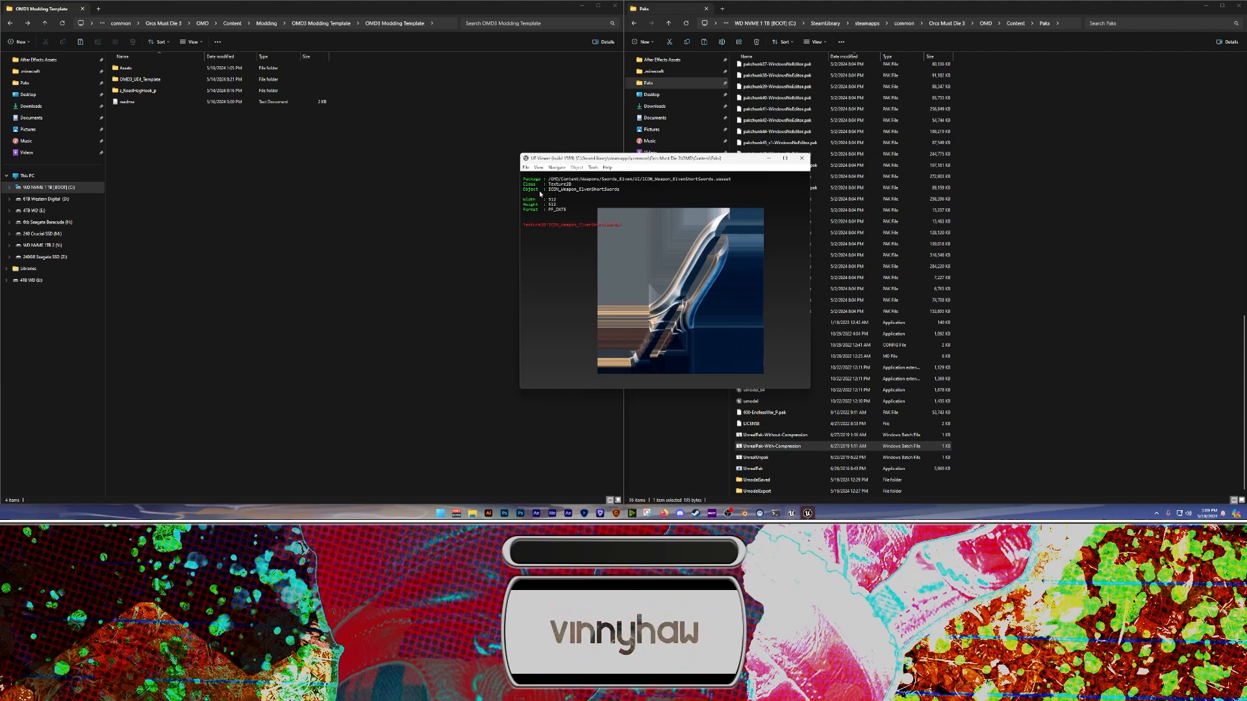
# Export the elven short swords icon as a TGA texture to the UmodelExport folder
pyautogui.click(593, 168)
pyautogui.click(602, 176)
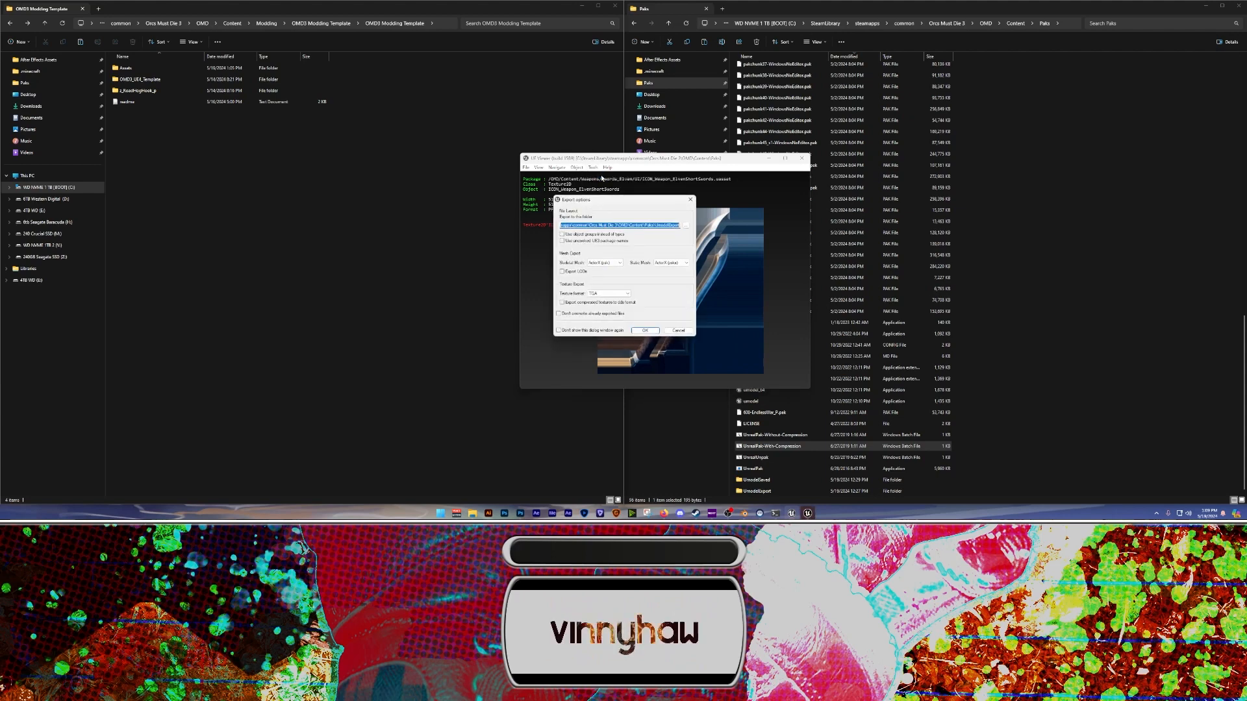
pyautogui.click(645, 331)
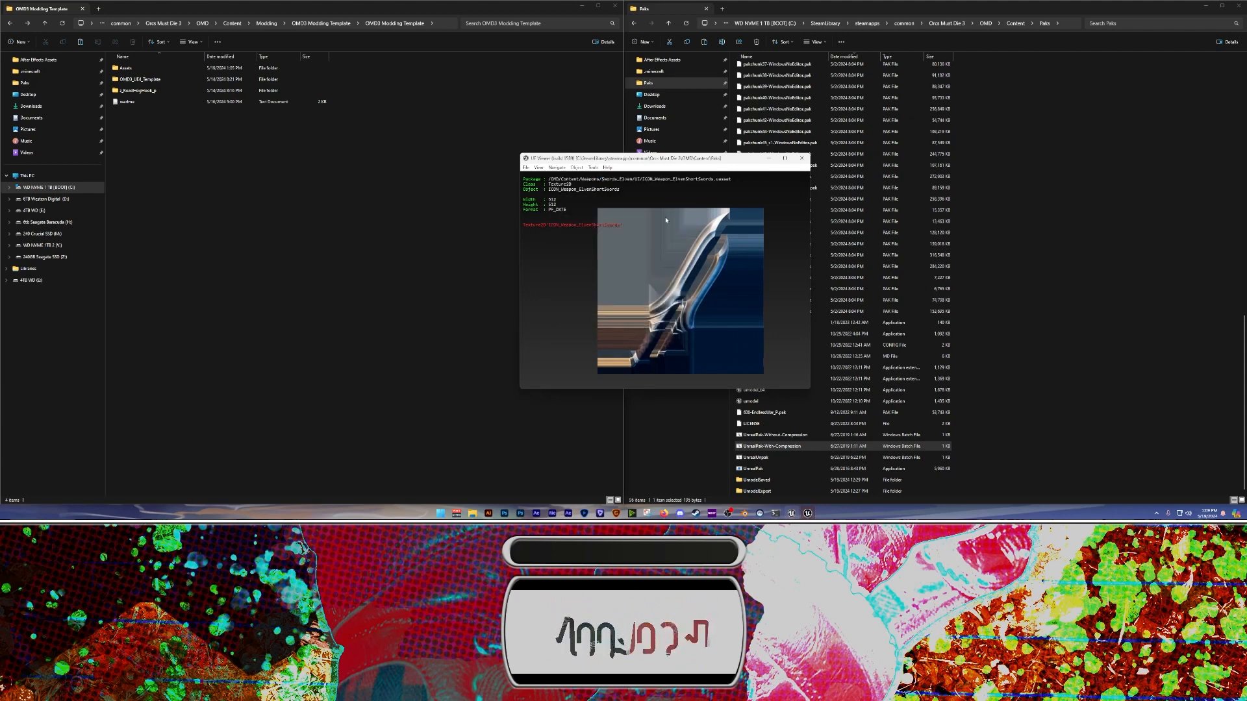
# In File Explorer, open UmodelExport > Weapons > Swords_Elven > UI from the Paks folder and copy that folder's path
pyautogui.click(1069, 240)
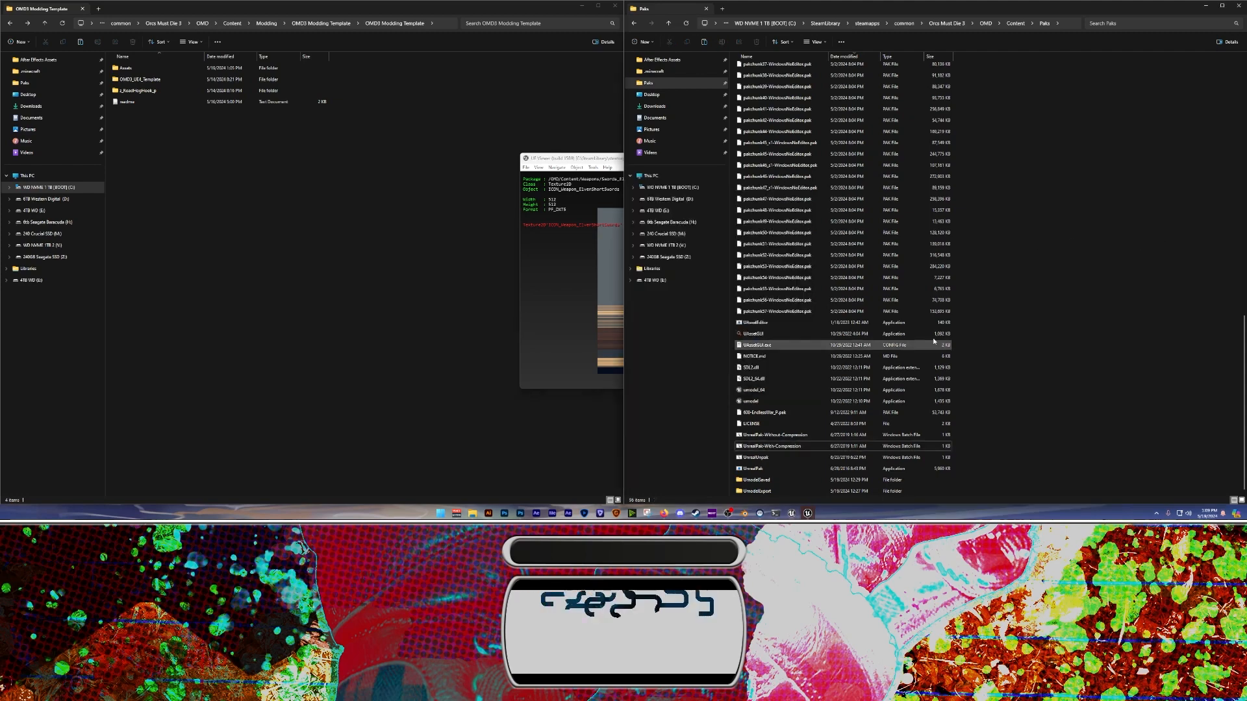
pyautogui.doubleClick(756, 491)
pyautogui.doubleClick(750, 91)
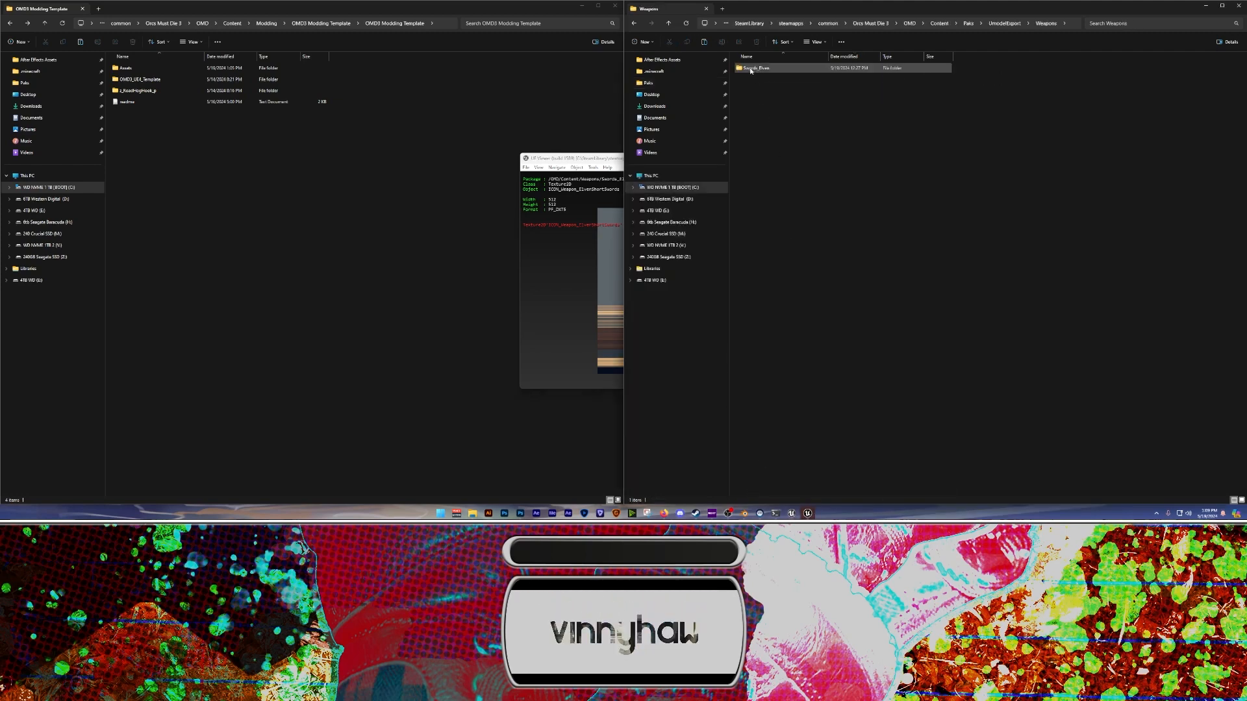
pyautogui.doubleClick(752, 69)
pyautogui.doubleClick(751, 92)
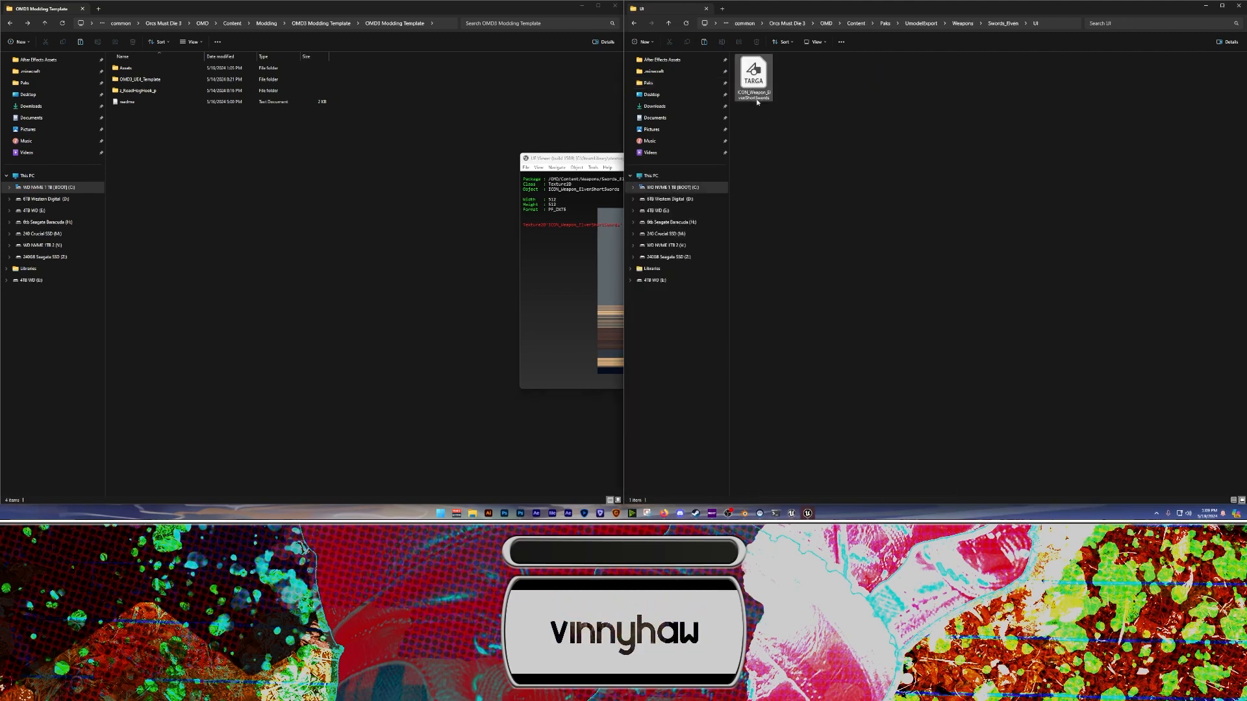
pyautogui.hotkey('alt', 'Left')
pyautogui.doubleClick(749, 93)
pyautogui.click(1024, 25)
pyautogui.hotkey('ctrl', 'c')
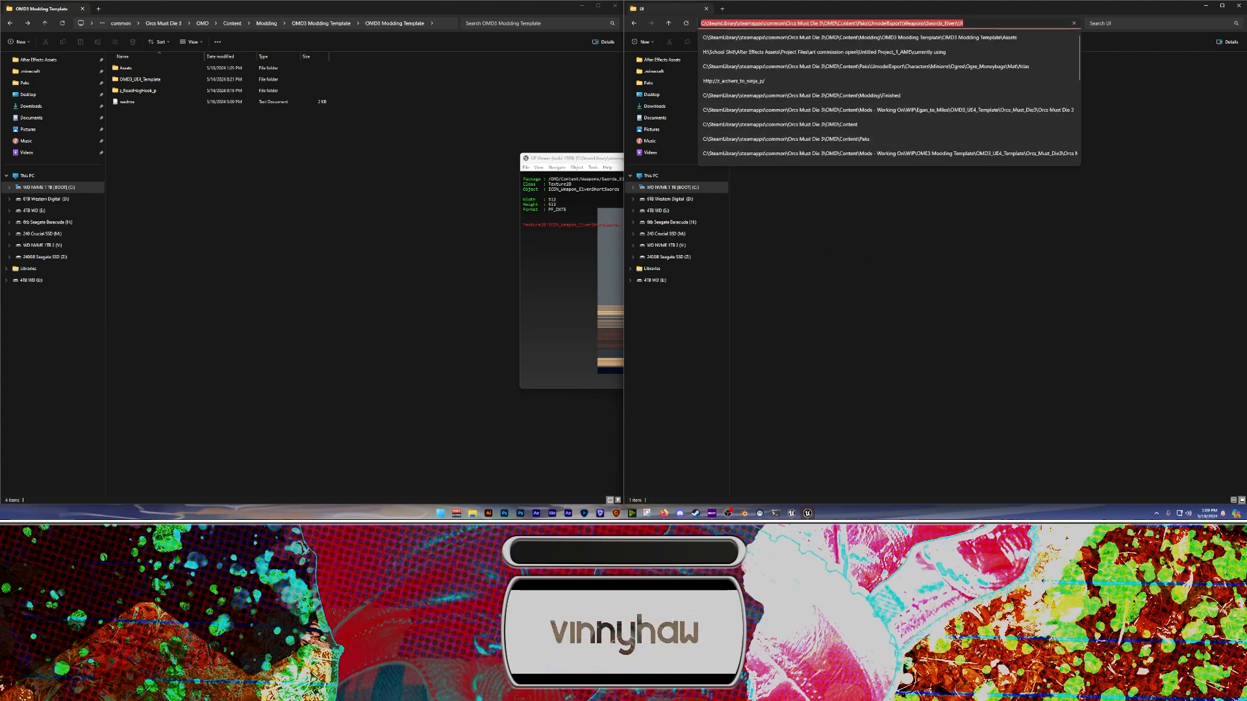
# Switch to Photoshop and open the ICON_Weapon_ElvenShortSwords TGA file from the copied folder path
pyautogui.click(505, 513)
pyautogui.click(16, 4)
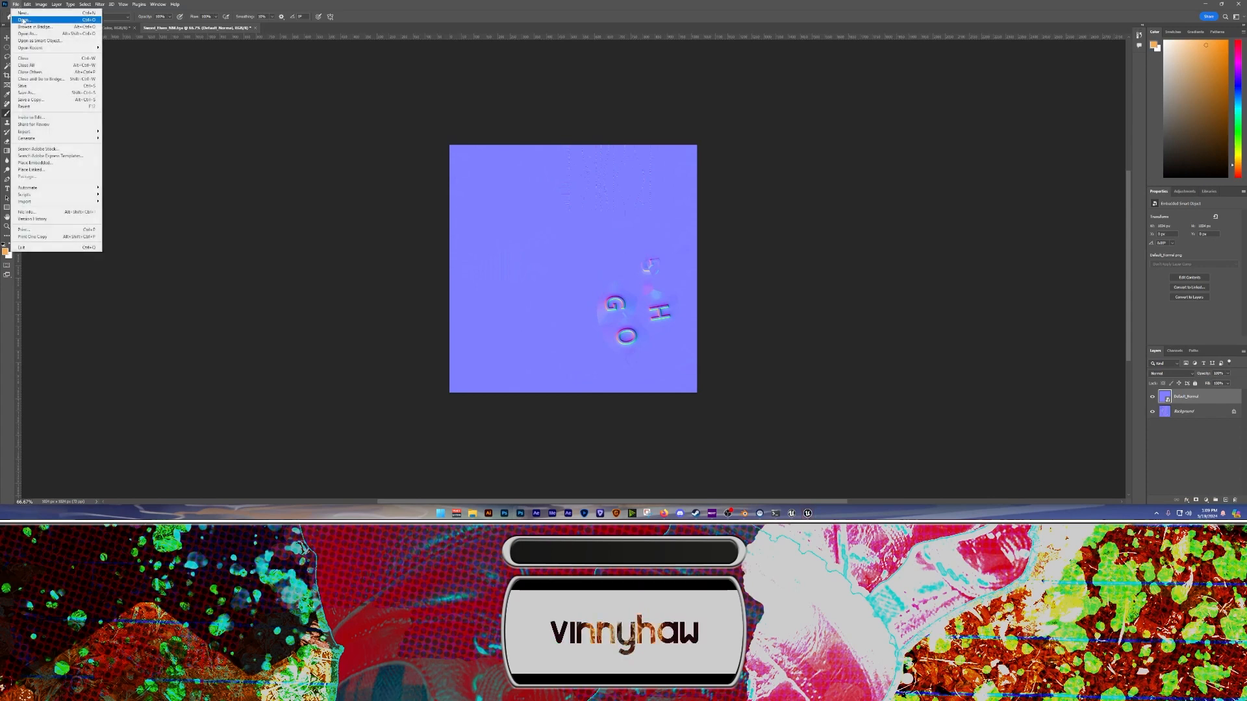
pyautogui.click(26, 22)
pyautogui.click(553, 26)
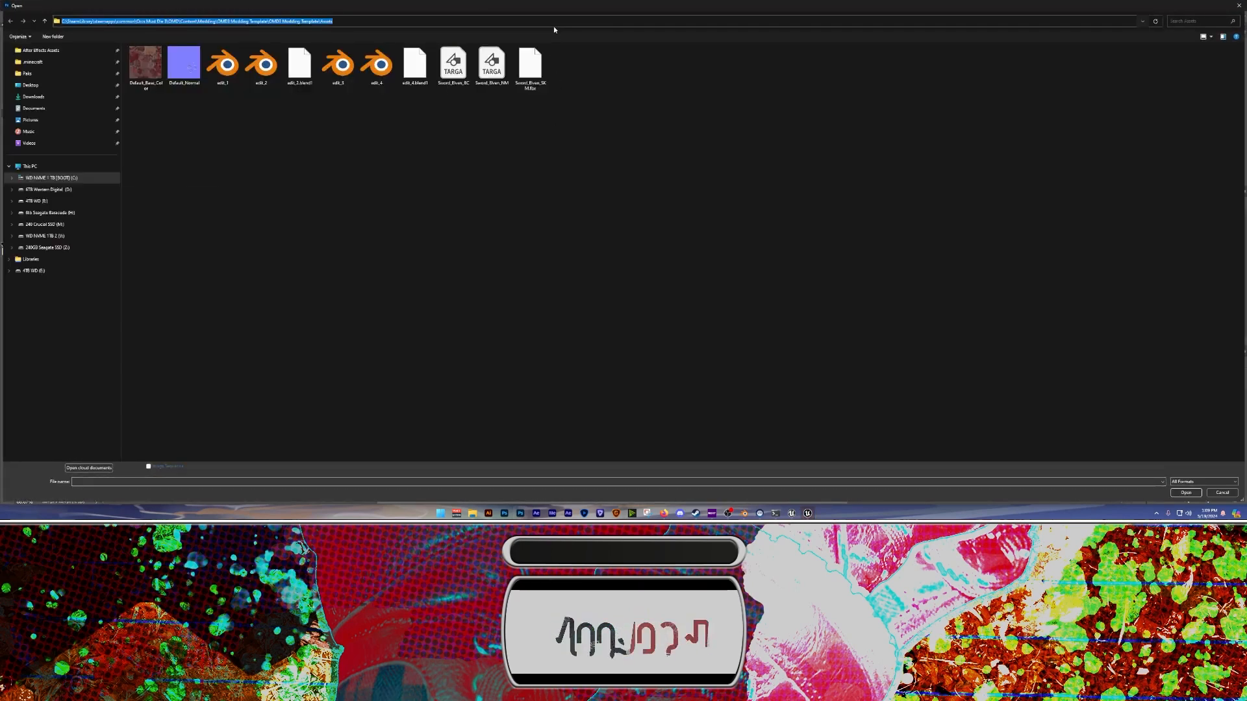
pyautogui.hotkey('ctrl', 'v')
pyautogui.press('Return')
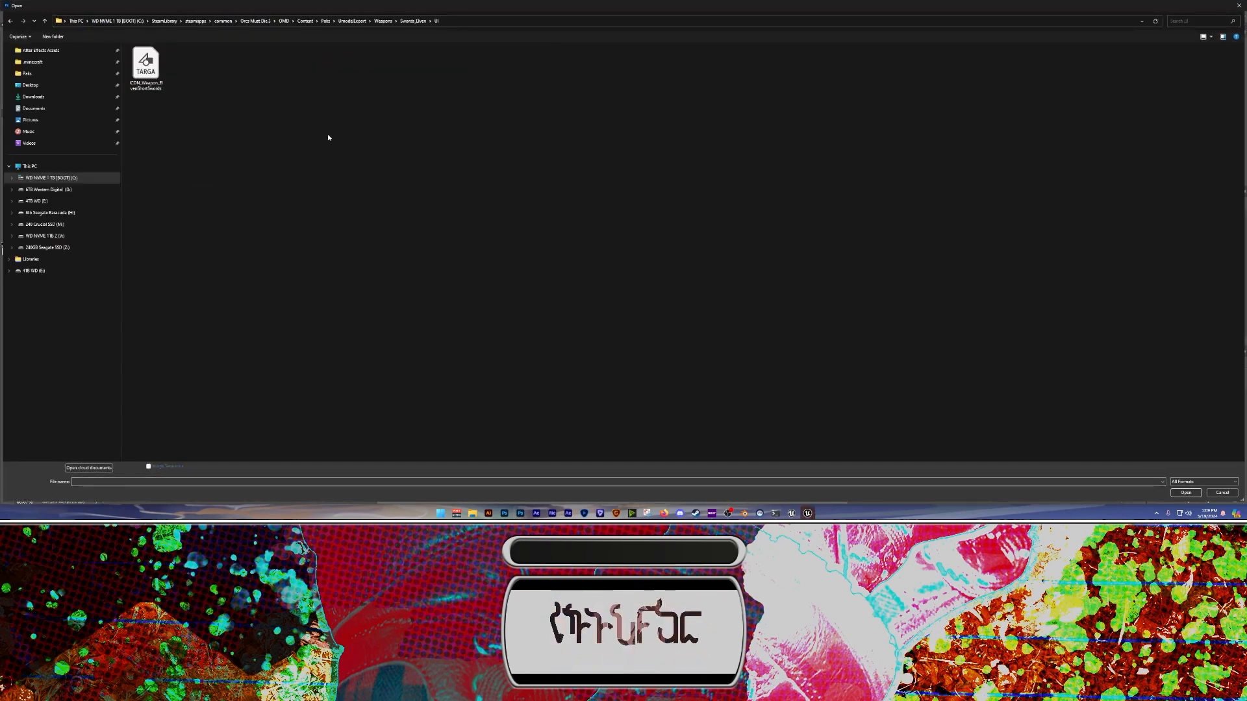
pyautogui.doubleClick(145, 65)
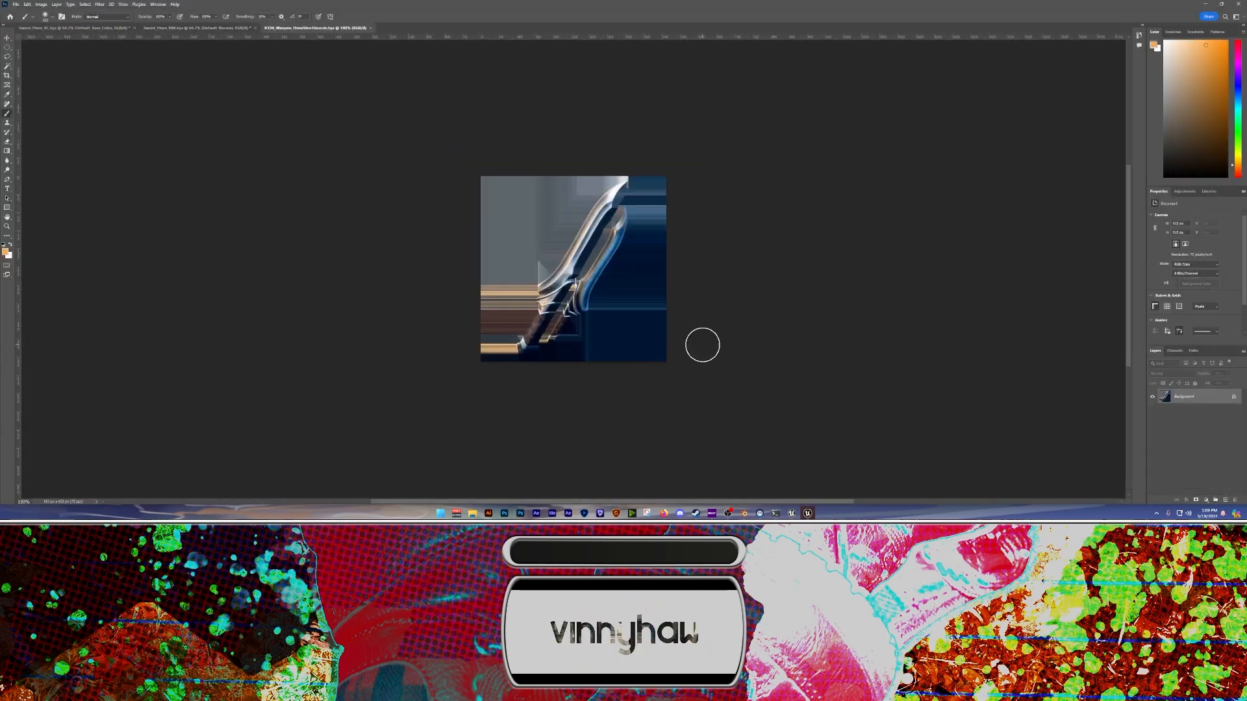
pyautogui.scroll(5, 432, 296)
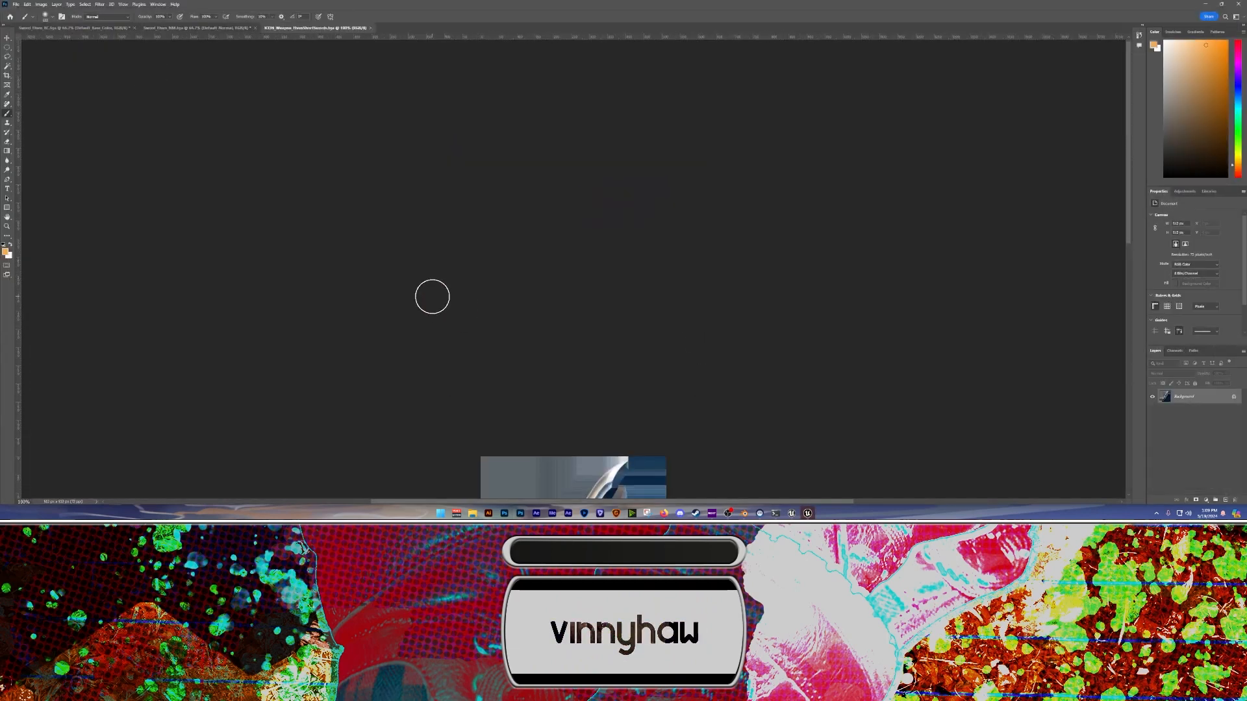
pyautogui.scroll(-4, 431, 281)
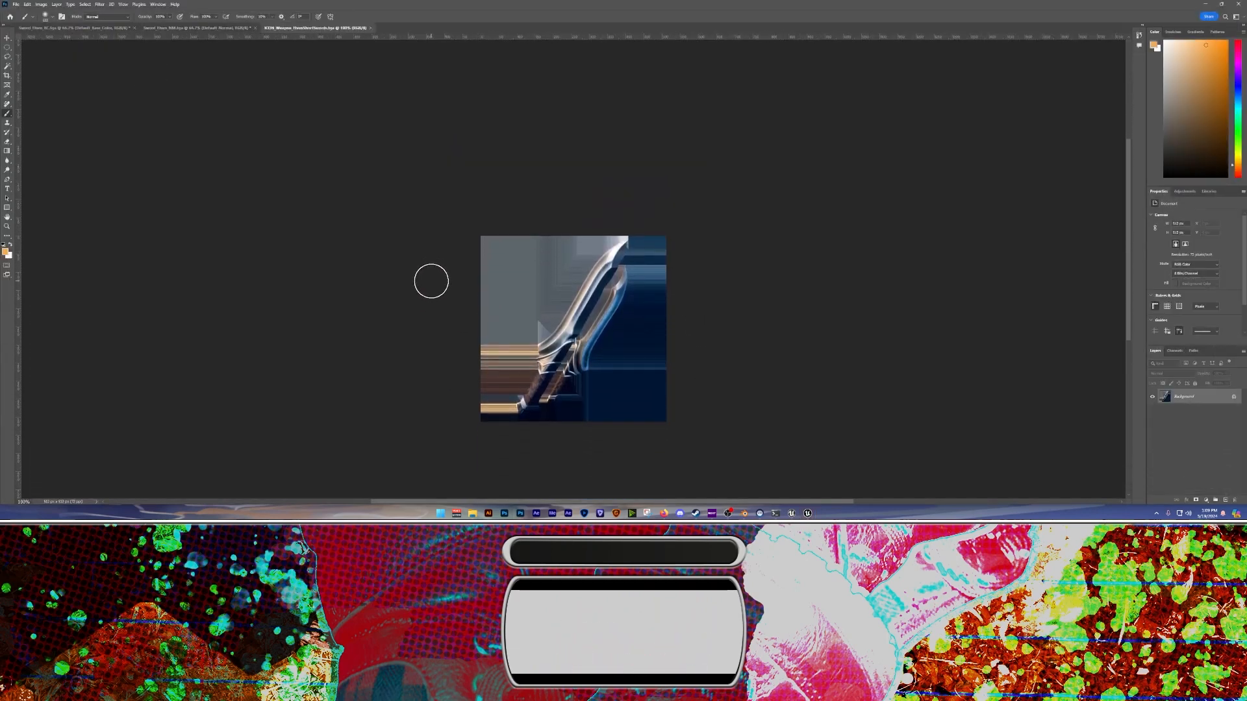
pyautogui.scroll(-1, 431, 282)
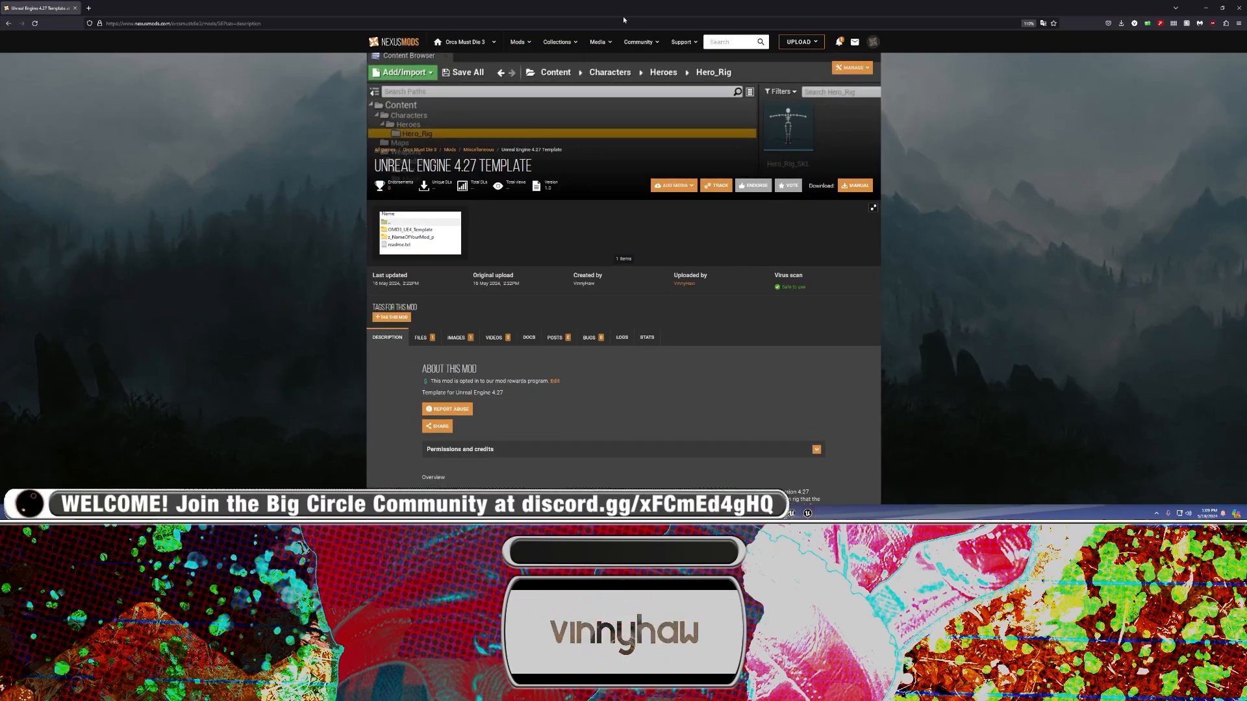
# Open the hook artist's ArtStation portfolio in a new browser tab
pyautogui.click(88, 8)
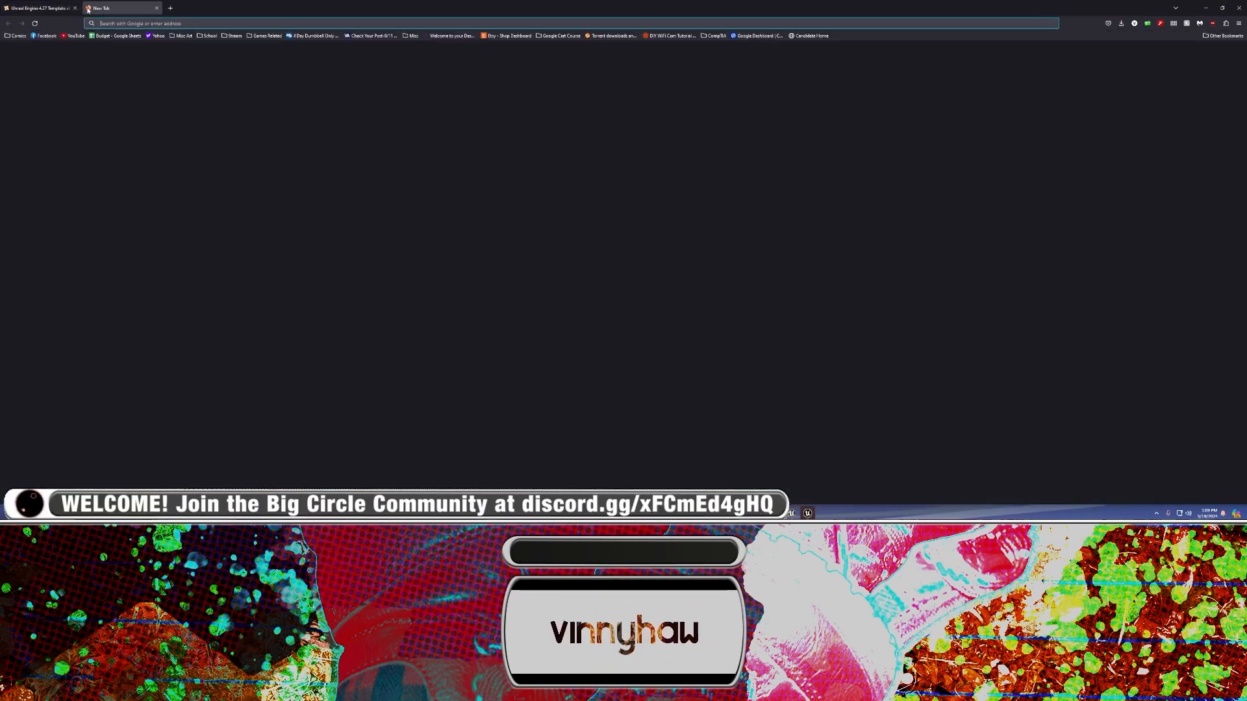
pyautogui.write('artstation.com/vinnyhaw')
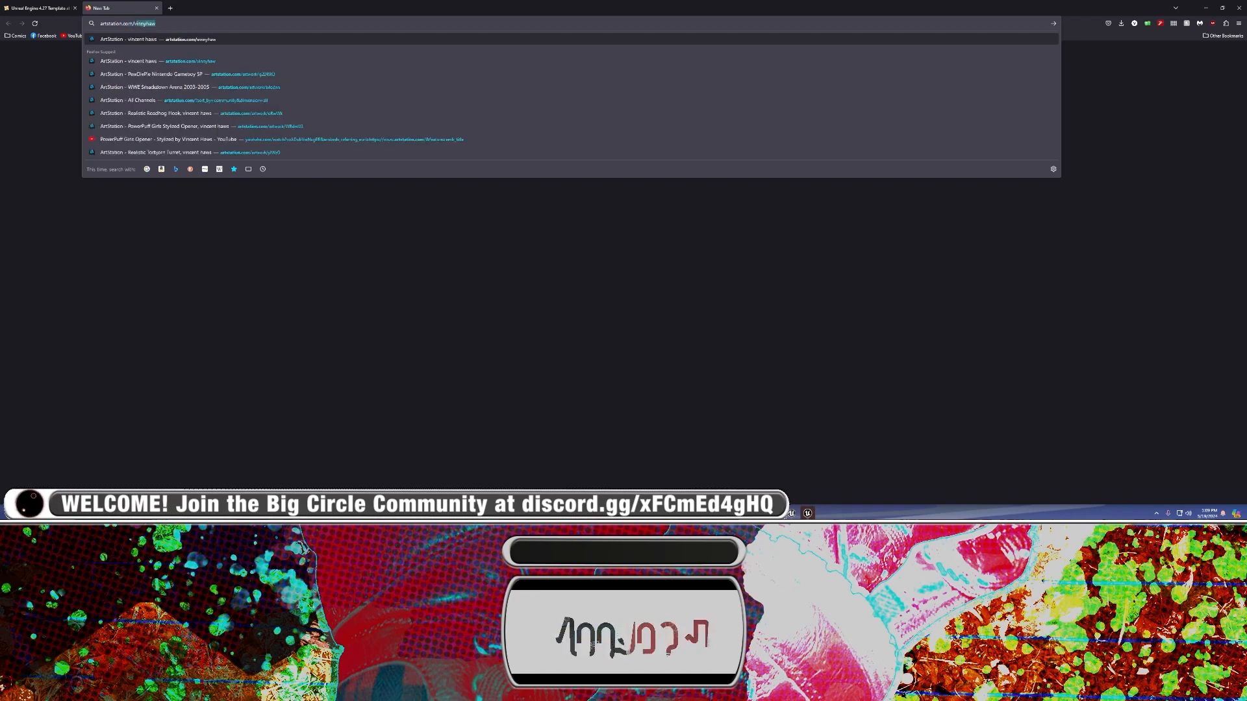
pyautogui.press('Return')
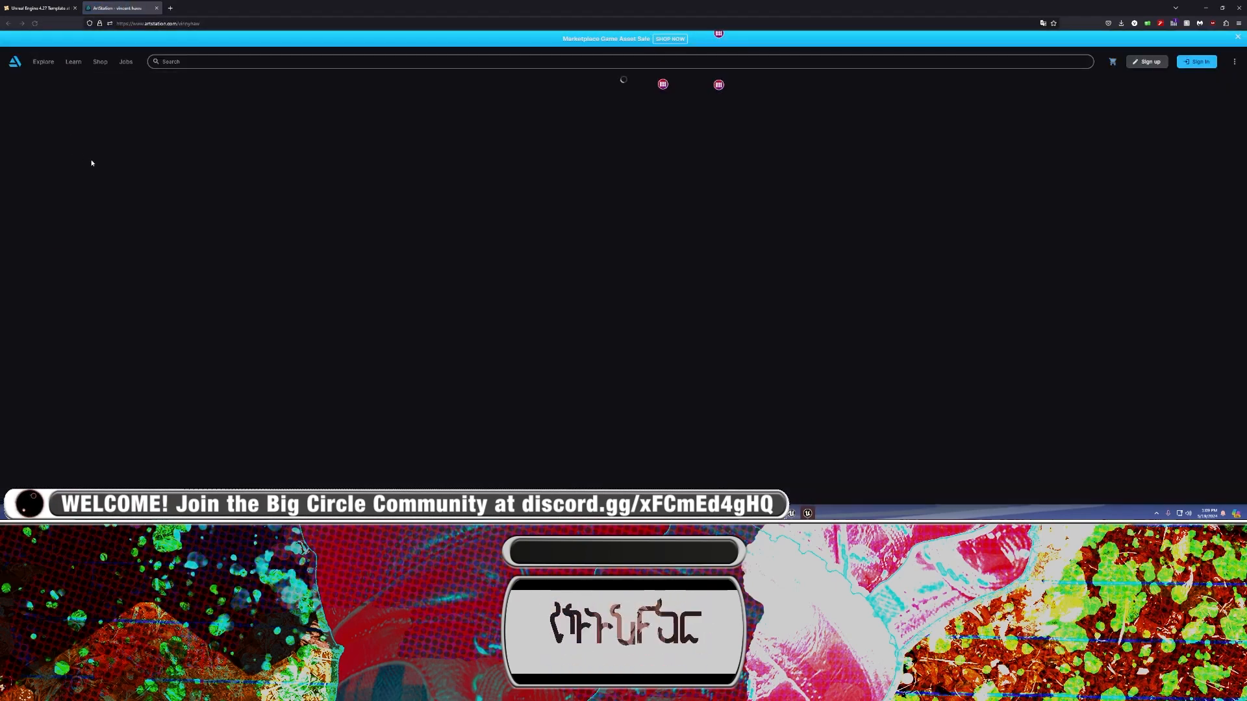
# Find the Realistic Roadhog Hook among the portfolio artworks and open its page
pyautogui.scroll(-3, 496, 325)
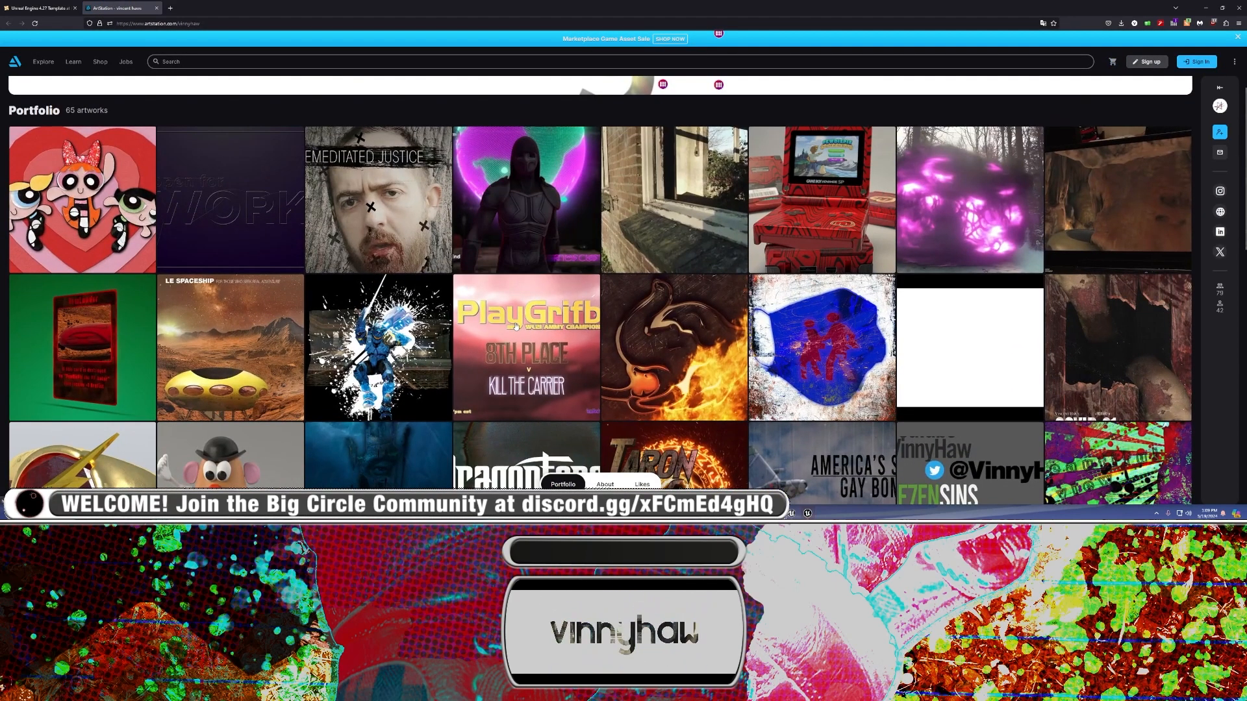
pyautogui.moveTo(484, 8); pyautogui.dragTo(623, 1)
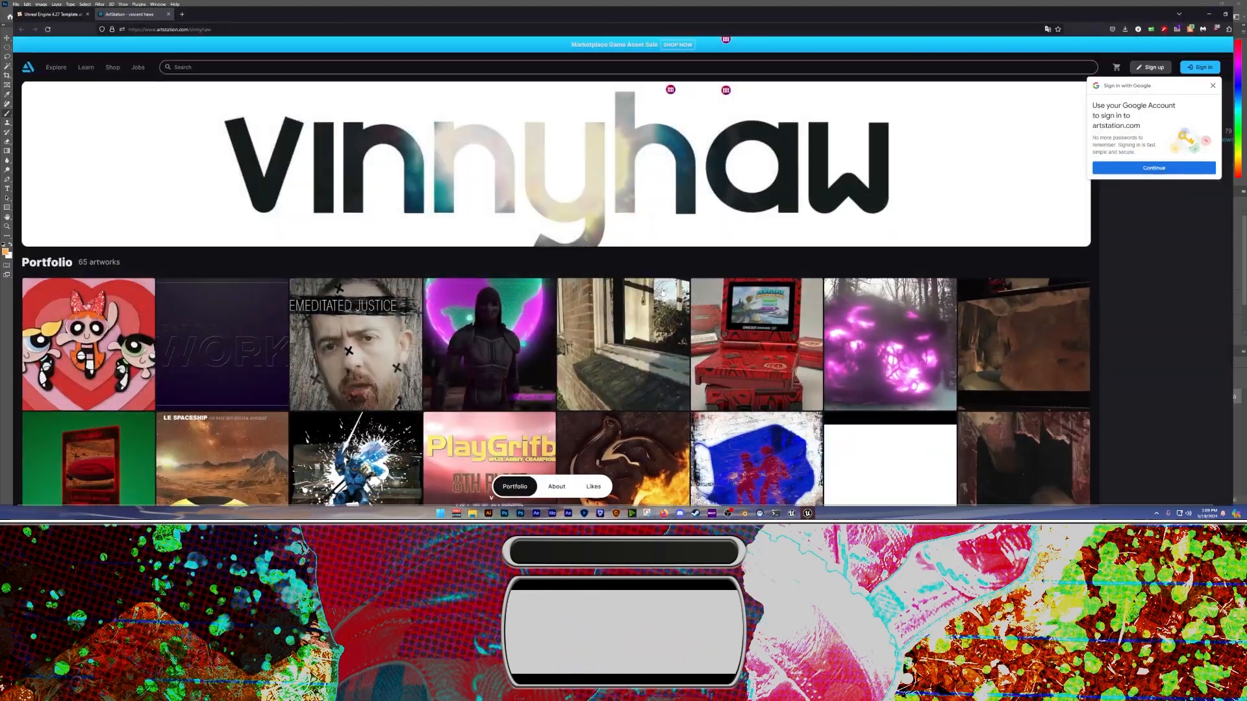
pyautogui.scroll(-5, 656, 297)
pyautogui.scroll(-10, 657, 296)
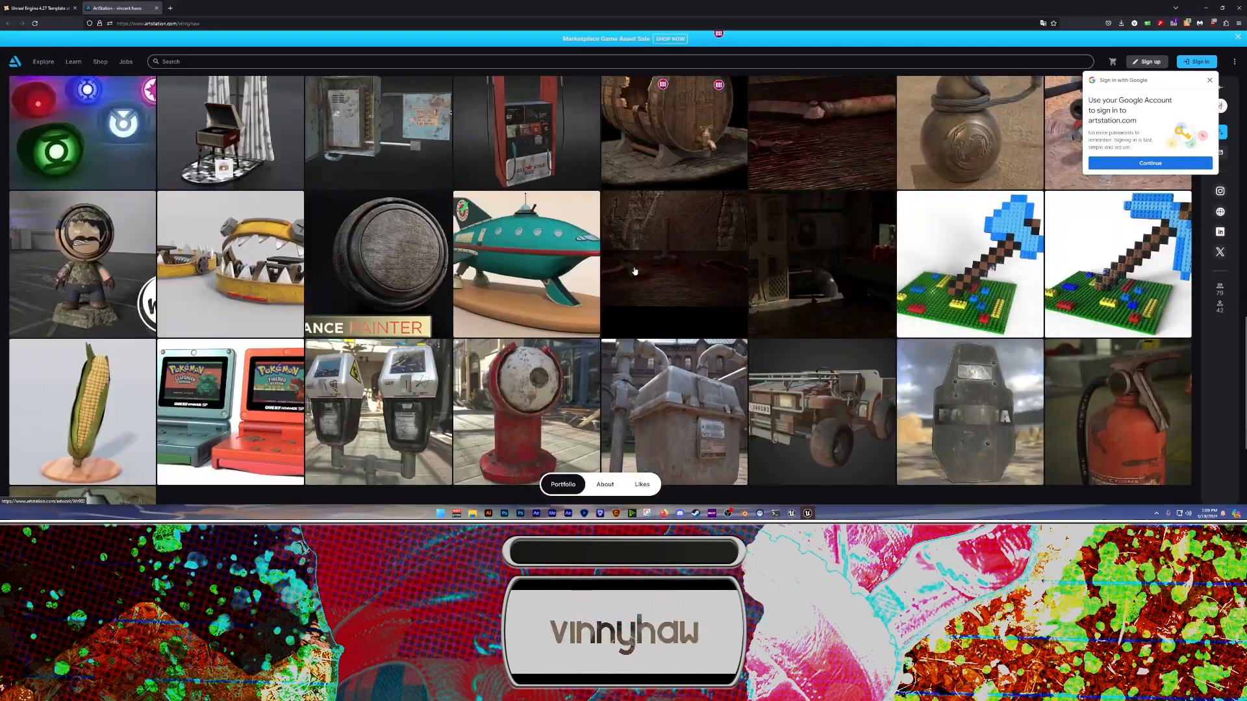
pyautogui.click(814, 123)
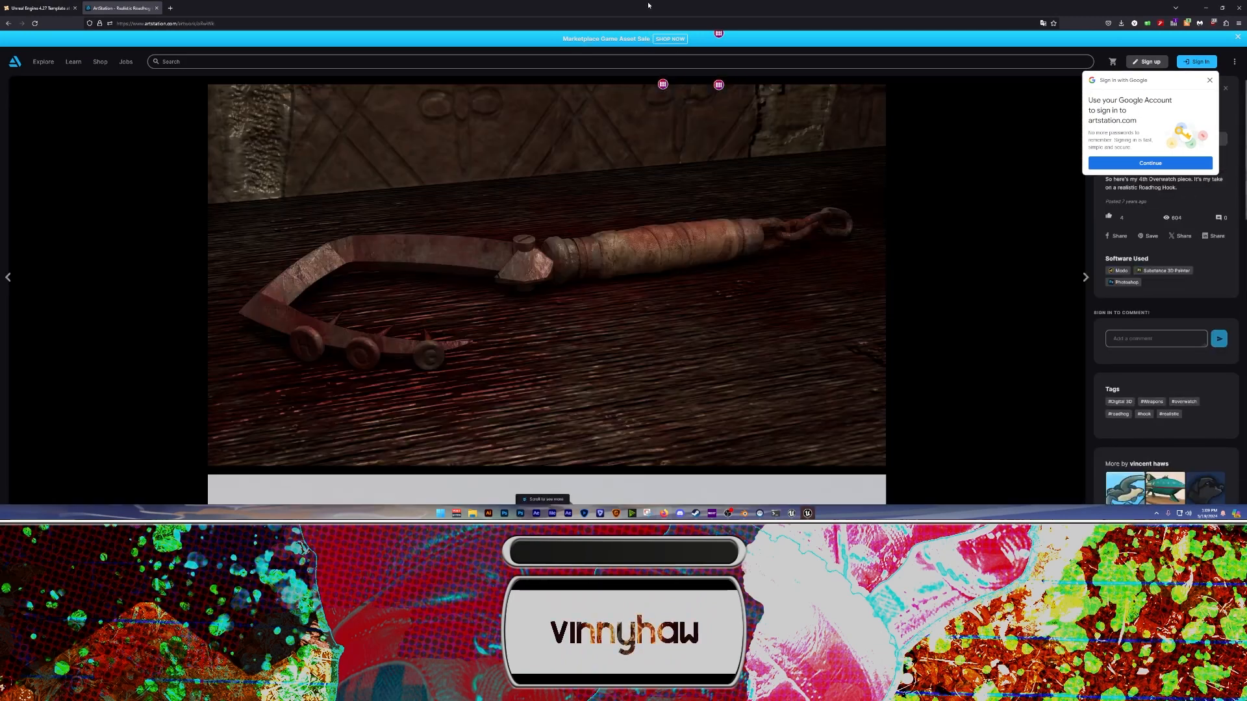
# Load the interactive 3D model on the hook's artwork page and place the hook upright, clear of the background logo
pyautogui.moveTo(221, 7); pyautogui.dragTo(306, 0)
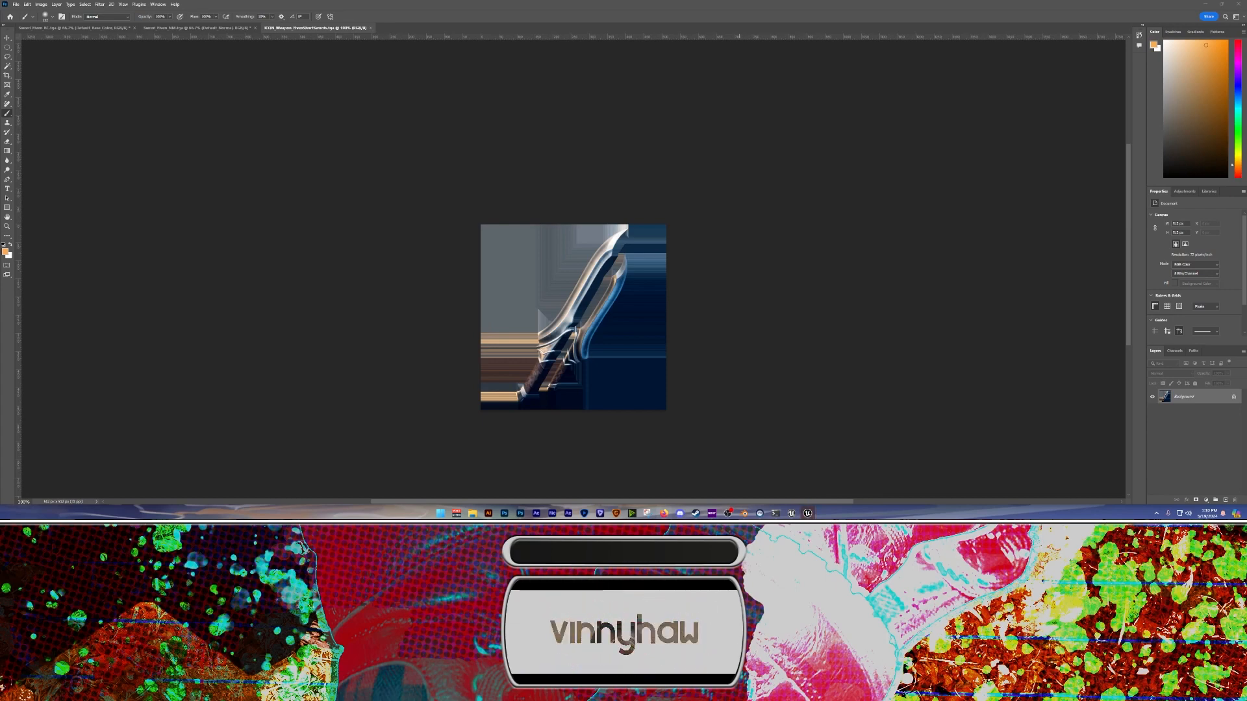
pyautogui.moveTo(503, 1); pyautogui.dragTo(487, 304)
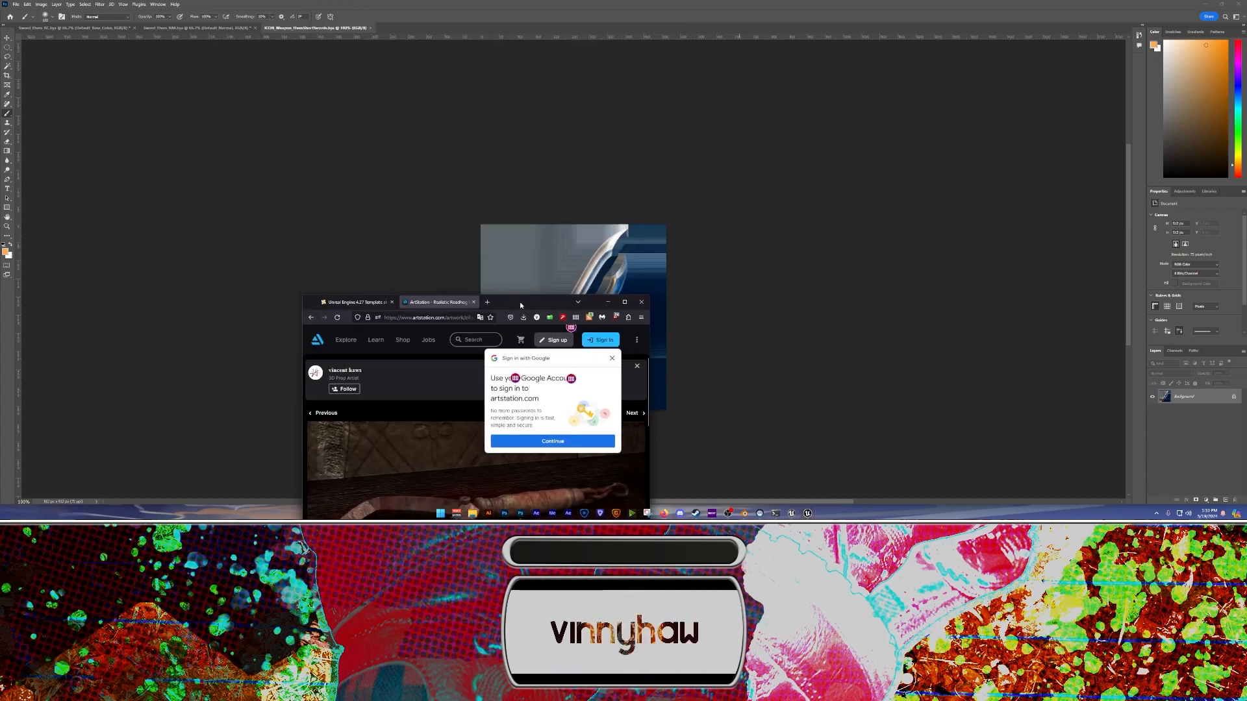
pyautogui.doubleClick(520, 305)
pyautogui.scroll(-10, 533, 339)
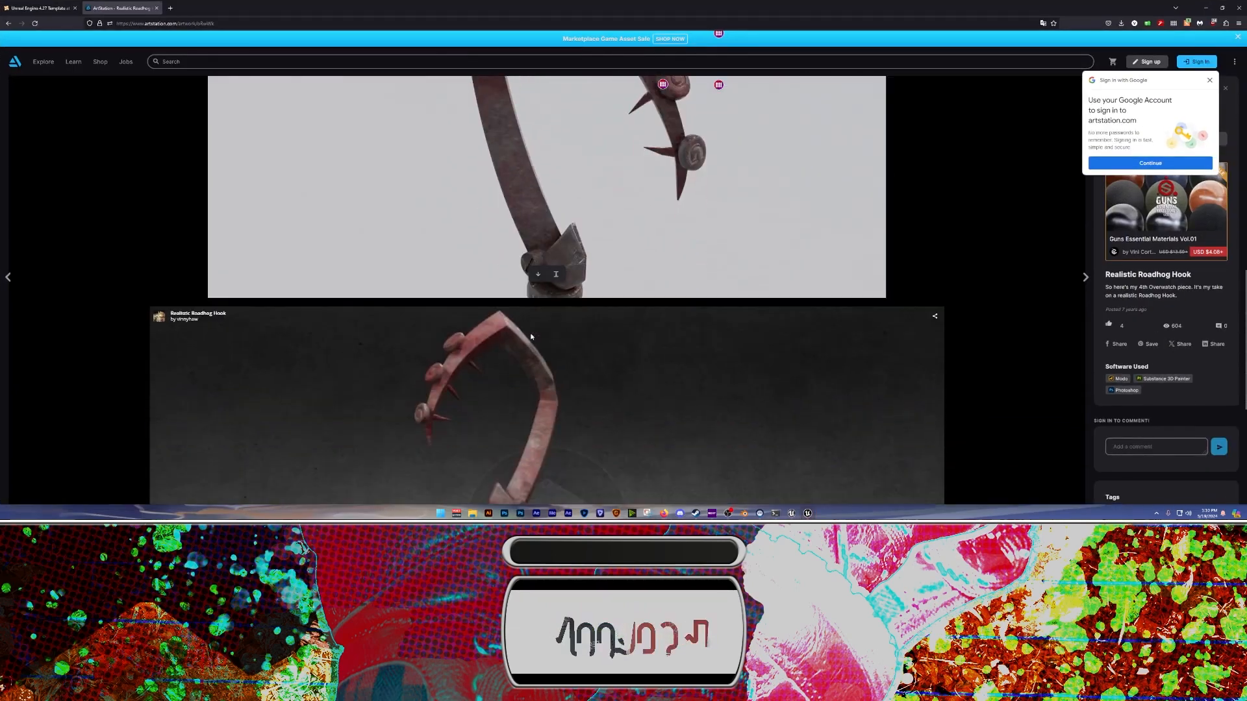
pyautogui.scroll(-4, 531, 337)
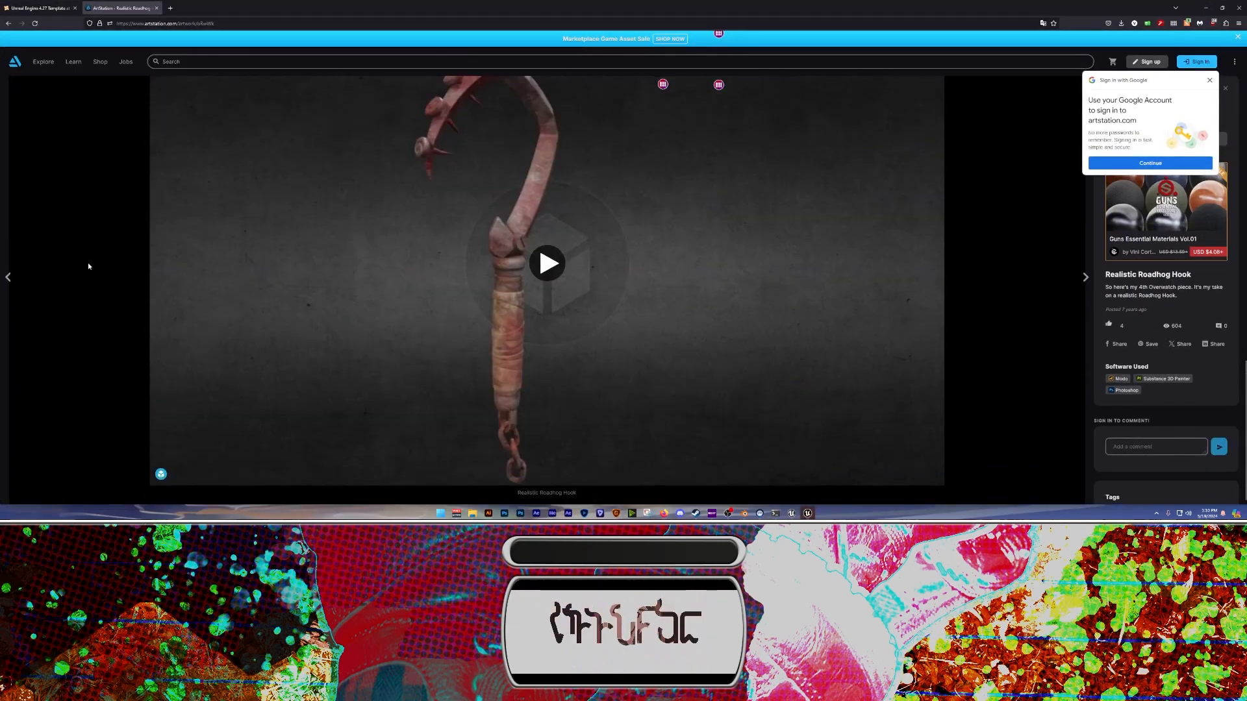
pyautogui.scroll(4, 89, 266)
pyautogui.scroll(-4, 89, 263)
pyautogui.scroll(4, 89, 263)
pyautogui.scroll(-4, 91, 262)
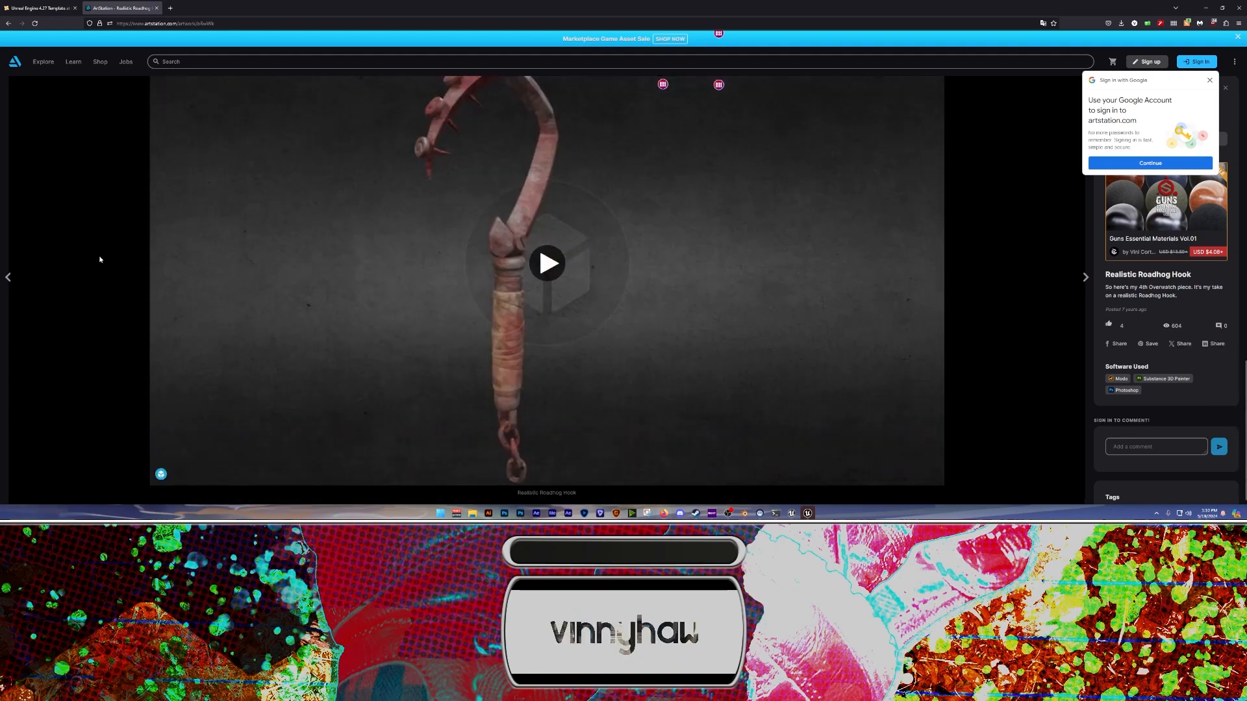
pyautogui.click(547, 263)
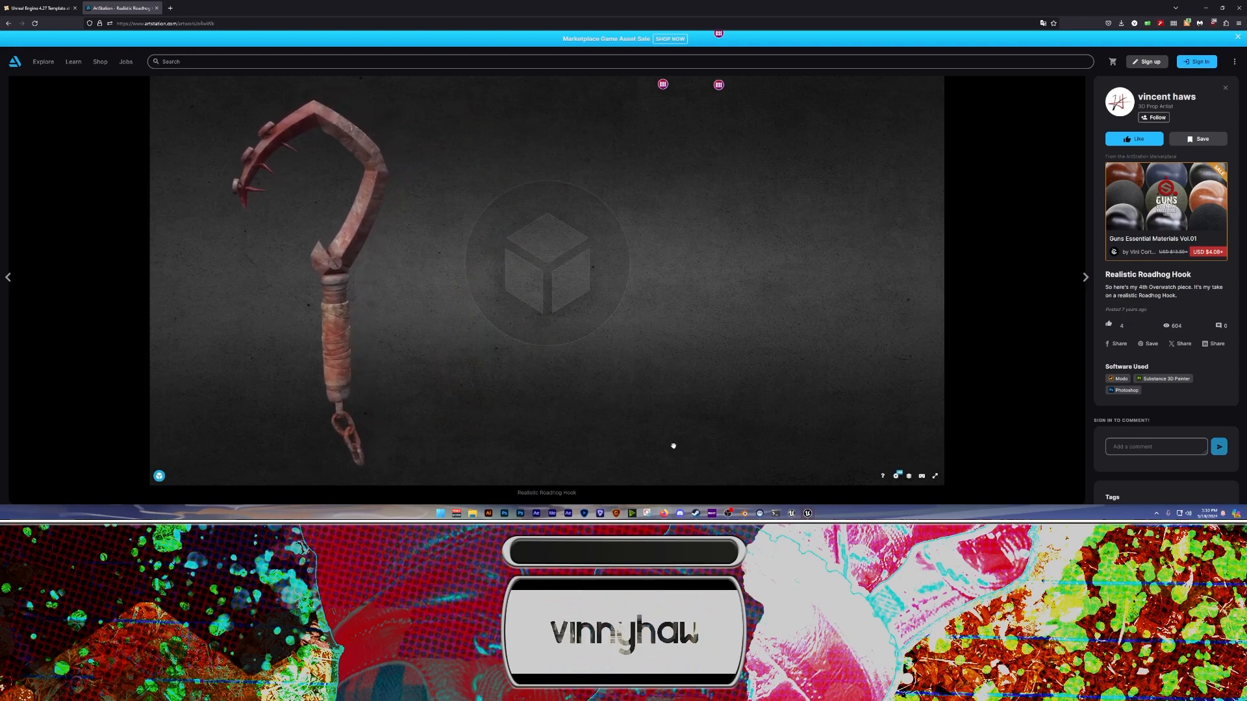
# Capture the whole hook from the 3D viewer with Snipping Tool and paste it into the elven short swords icon in Photoshop
pyautogui.click(646, 515)
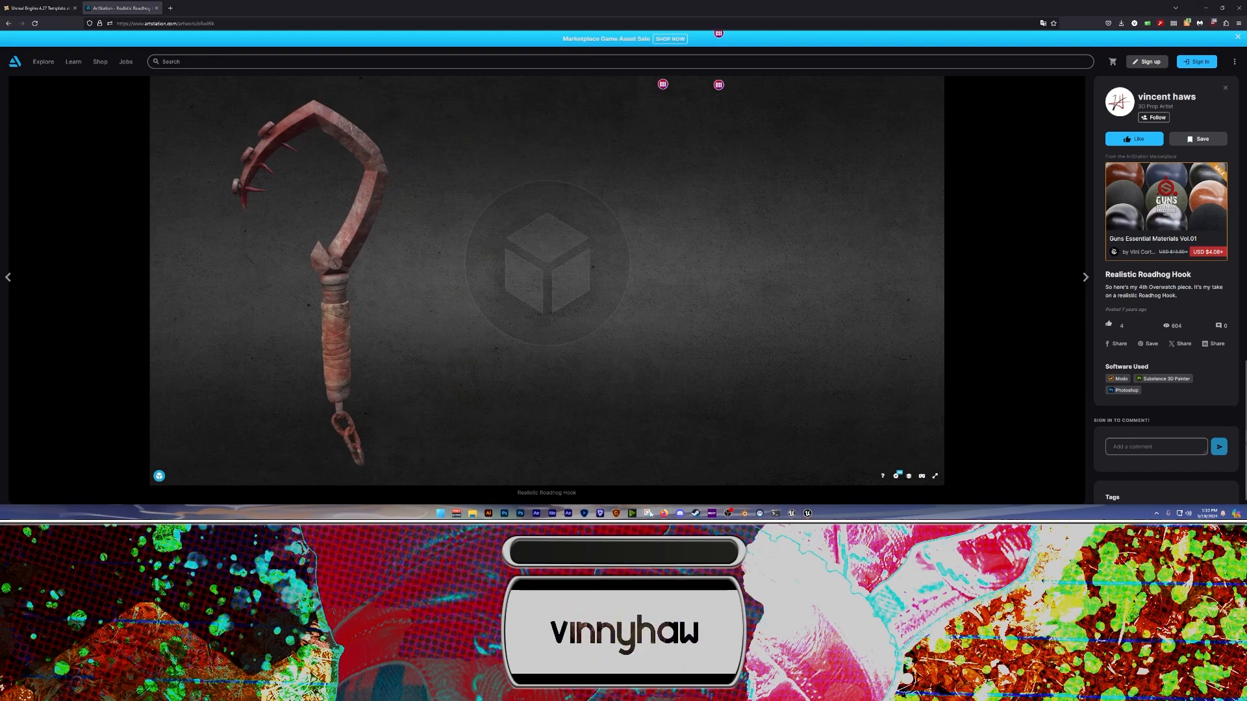
pyautogui.click(388, 110)
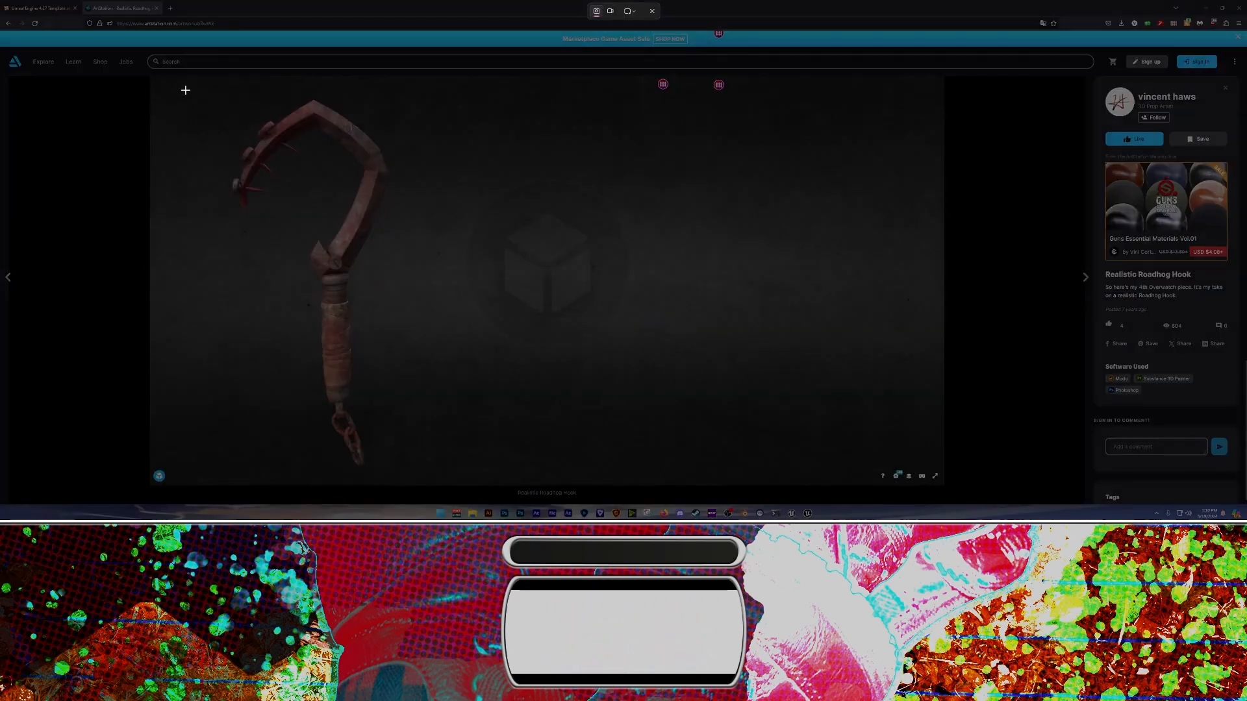
pyautogui.moveTo(185, 82); pyautogui.dragTo(446, 477)
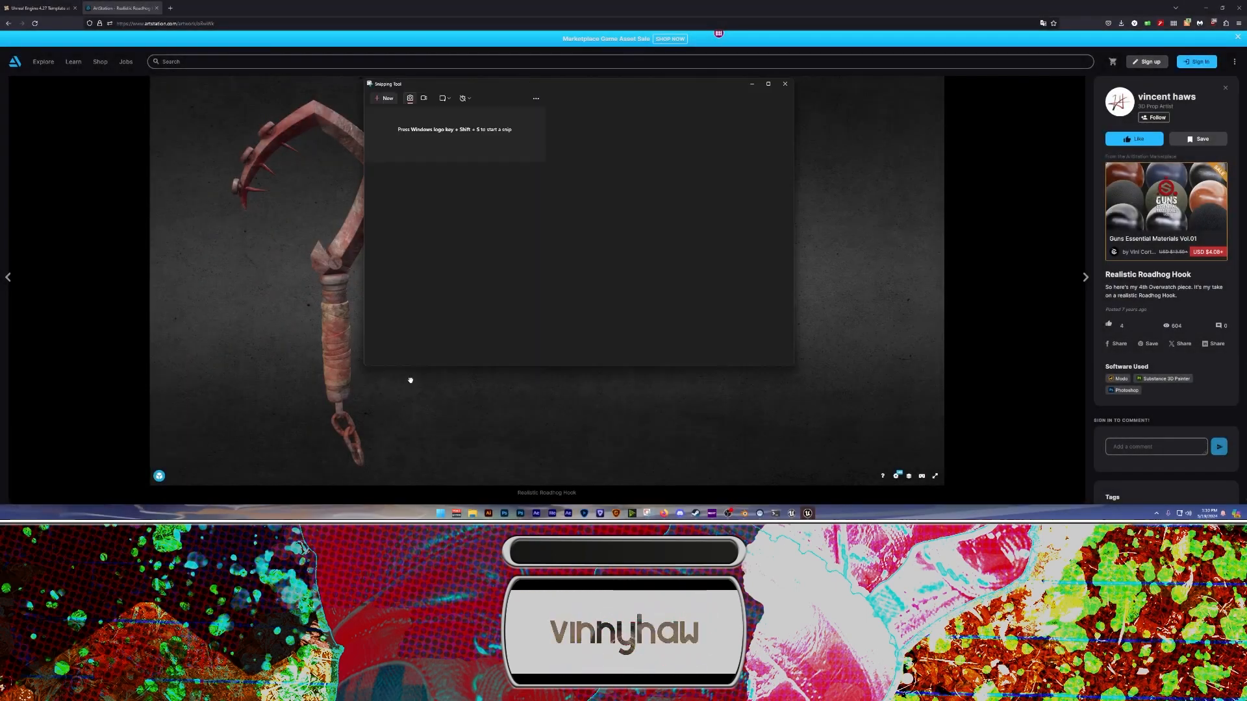
pyautogui.click(522, 513)
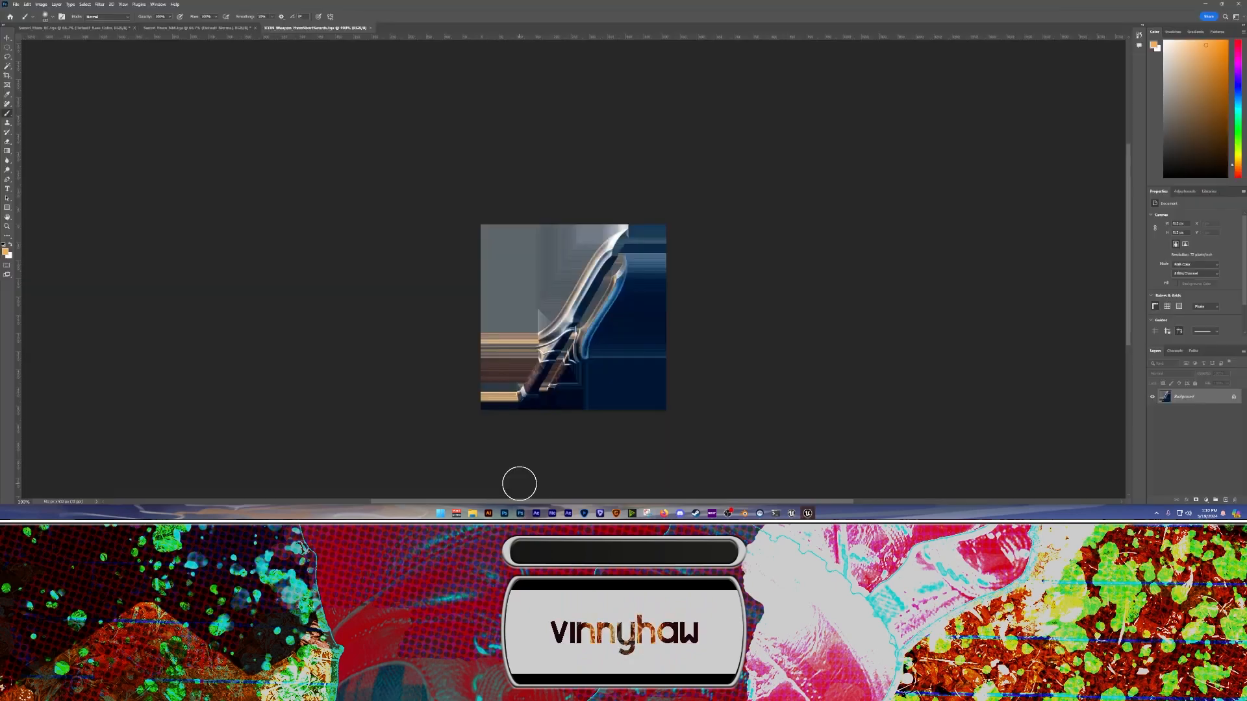
pyautogui.hotkey('ctrl', 'v')
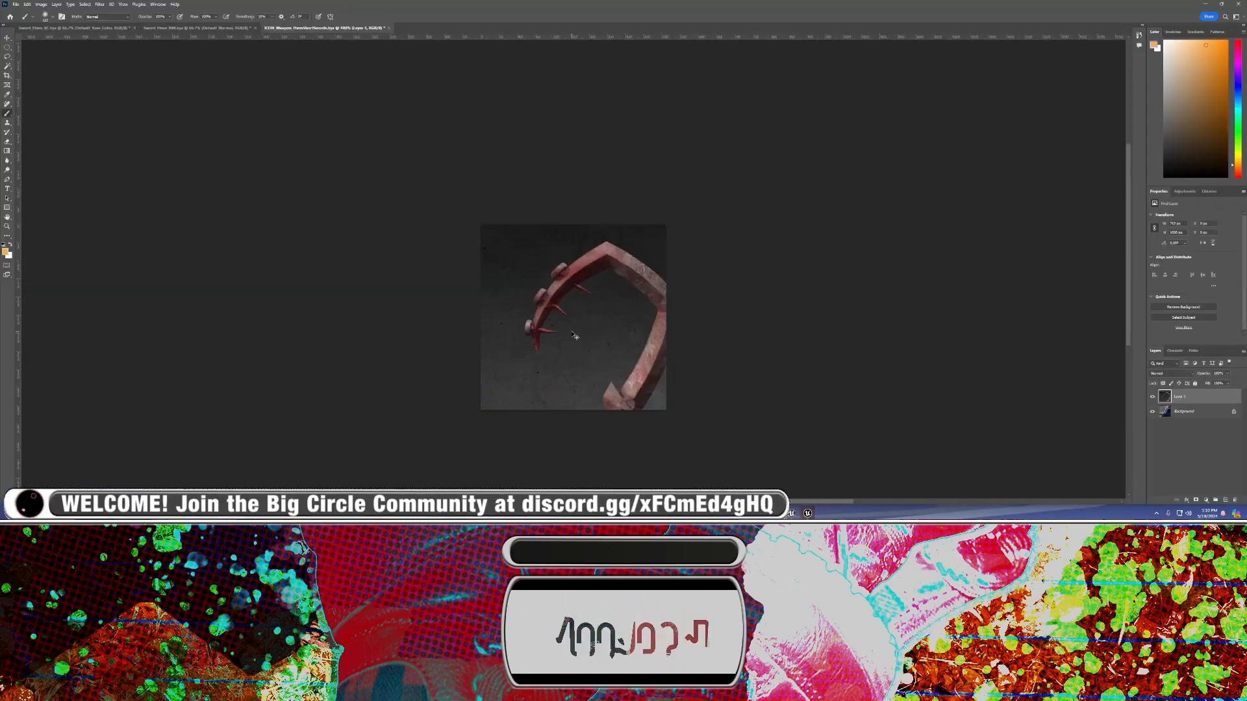
# Scale down and rotate the pasted hook so it lies diagonally across the icon canvas, and apply the transform
pyautogui.hotkey('ctrl', 't')
pyautogui.moveTo(480, 224); pyautogui.dragTo(522, 239)
pyautogui.moveTo(659, 237); pyautogui.dragTo(630, 294)
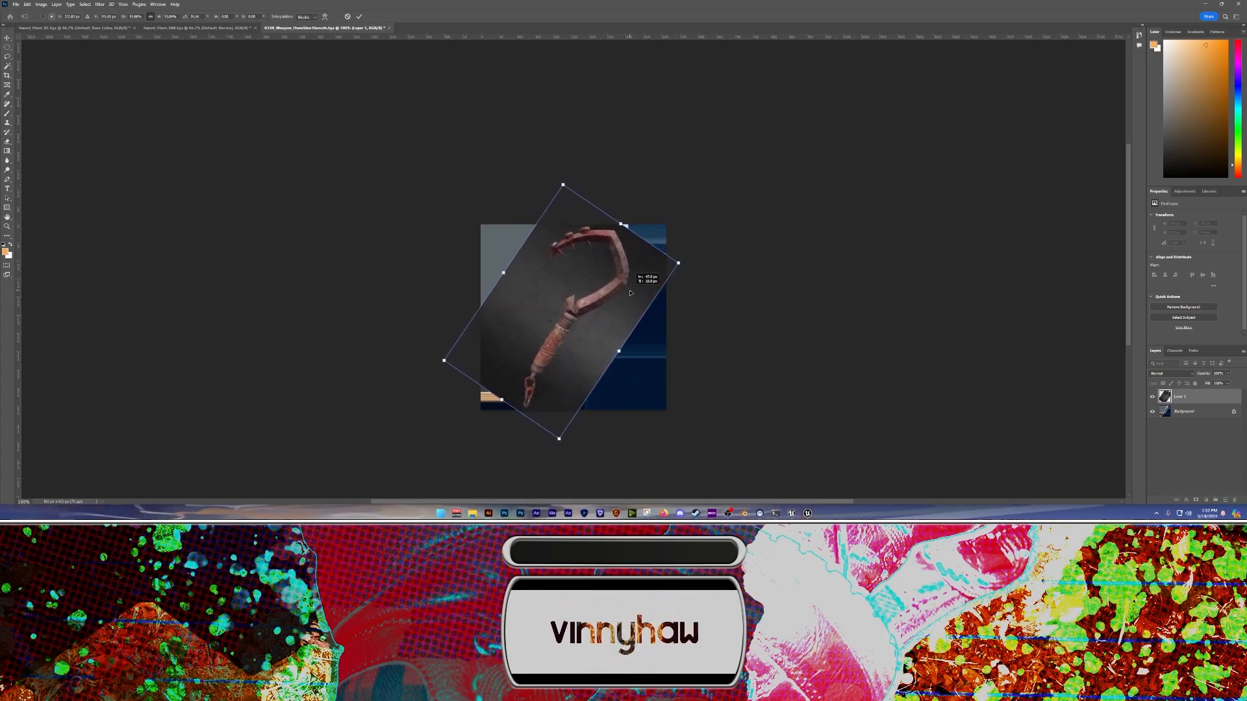
pyautogui.click(362, 17)
pyautogui.keyDown('alt'); pyautogui.scroll(5, 615, 319); pyautogui.keyUp('alt')
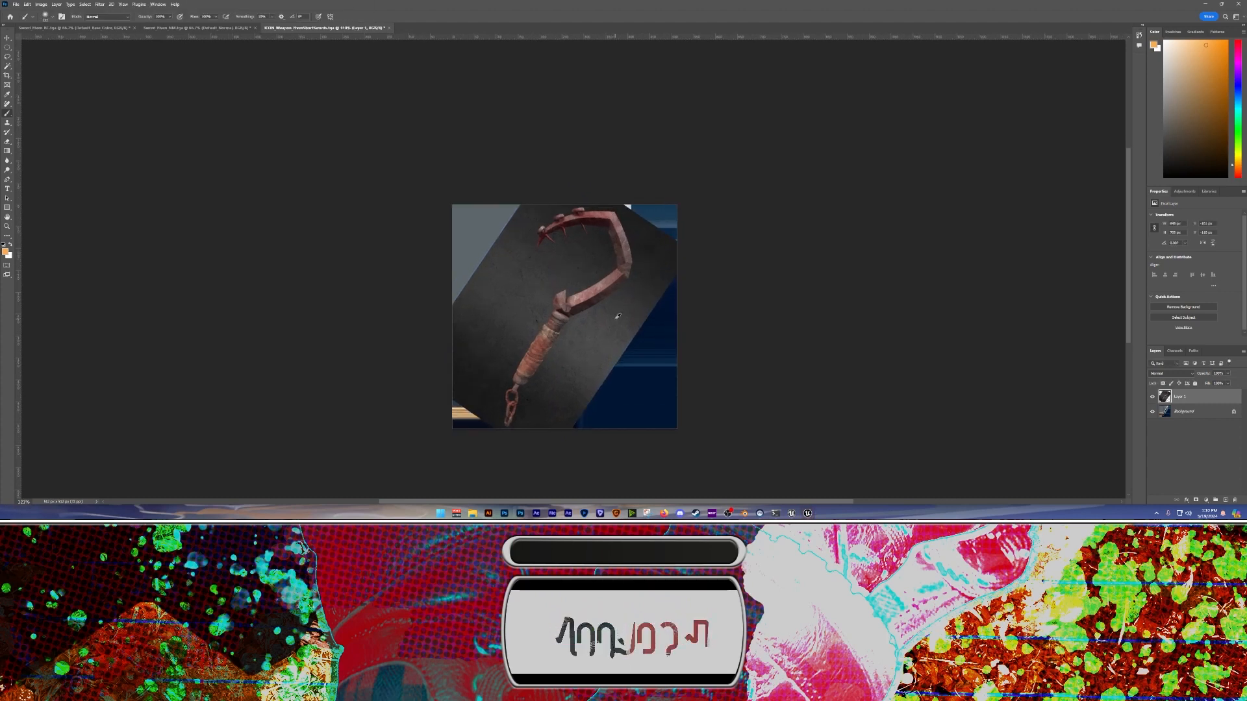
# Try to isolate the hook on its layer with the automatic Subject selection
pyautogui.press('b')
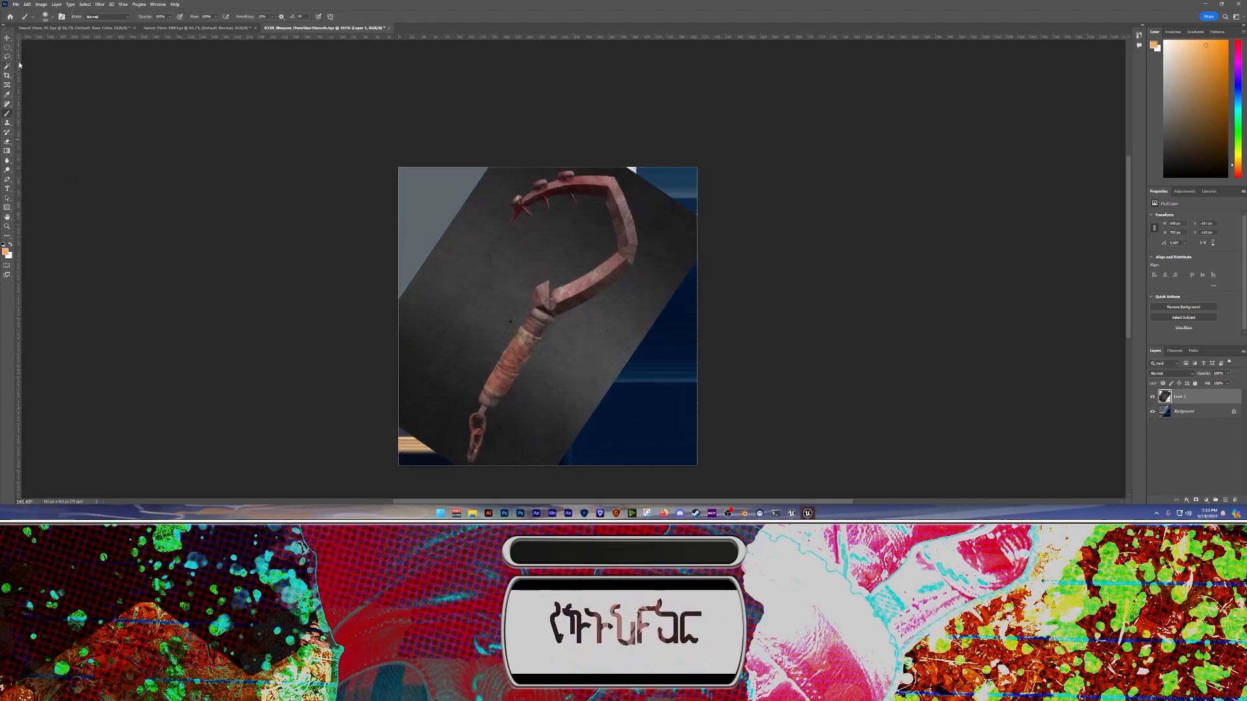
pyautogui.click(86, 5)
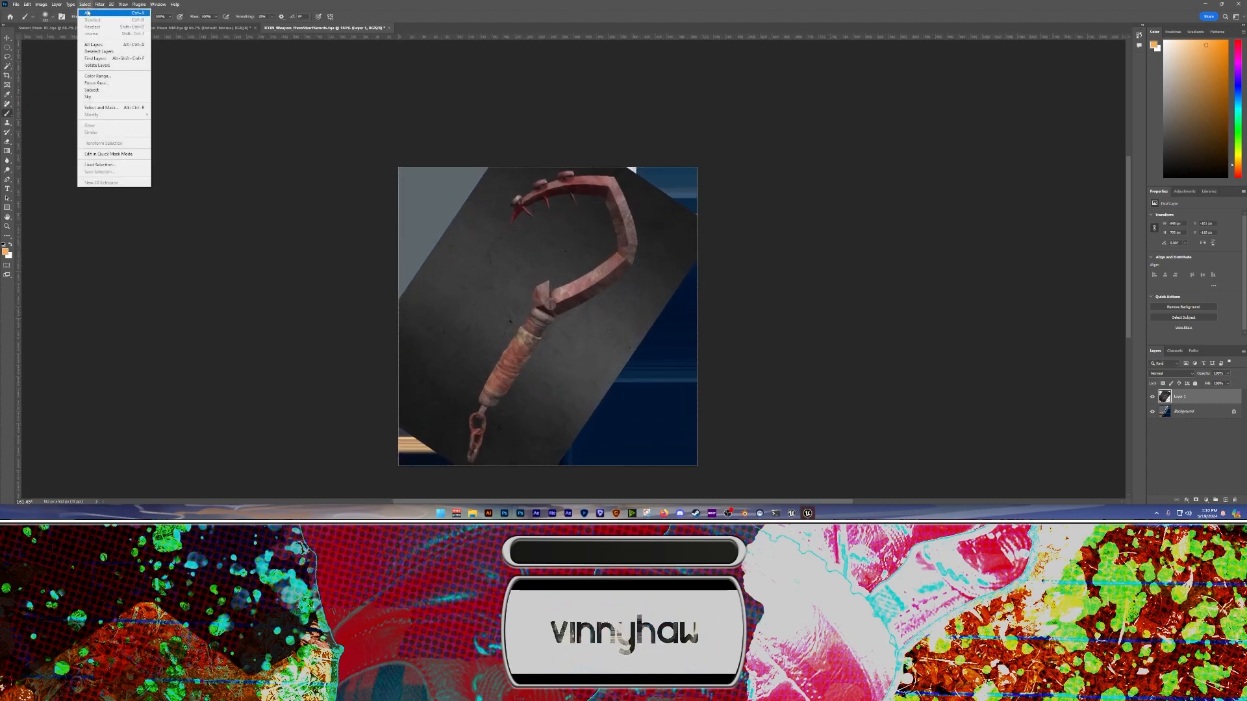
pyautogui.click(104, 90)
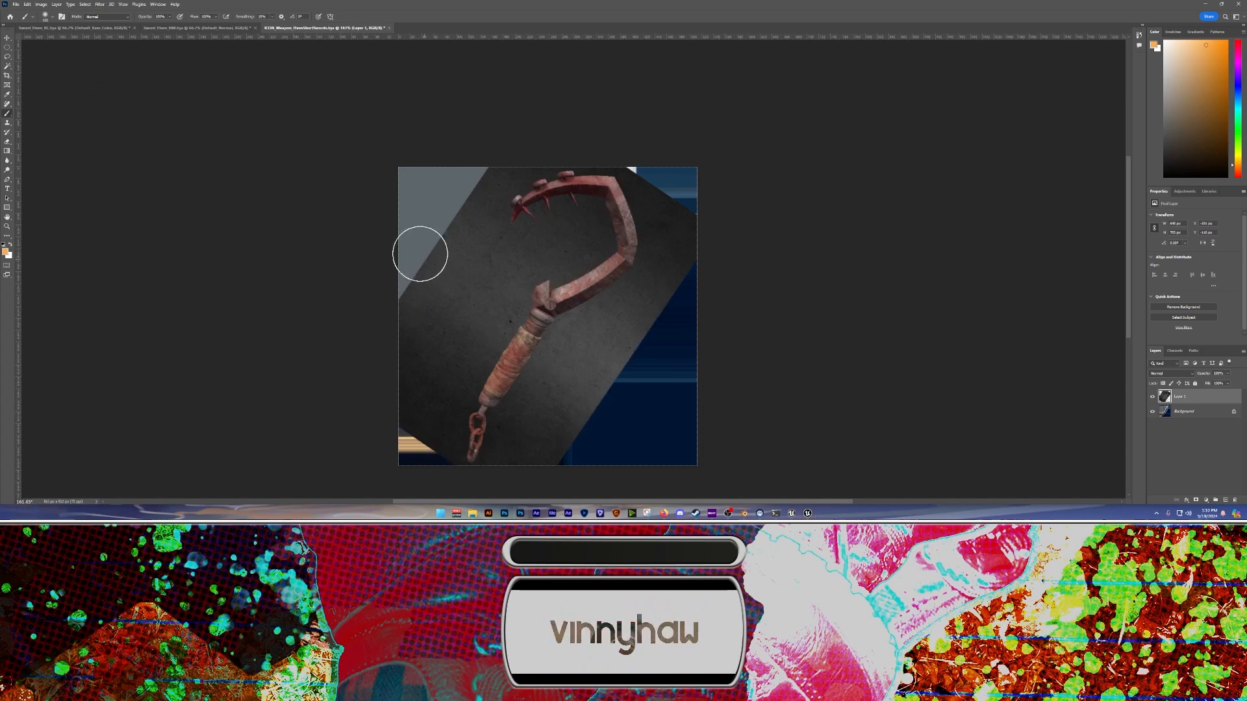
# Duplicate the hook layer and hide the original hook layer and the Background layer
pyautogui.press('w')
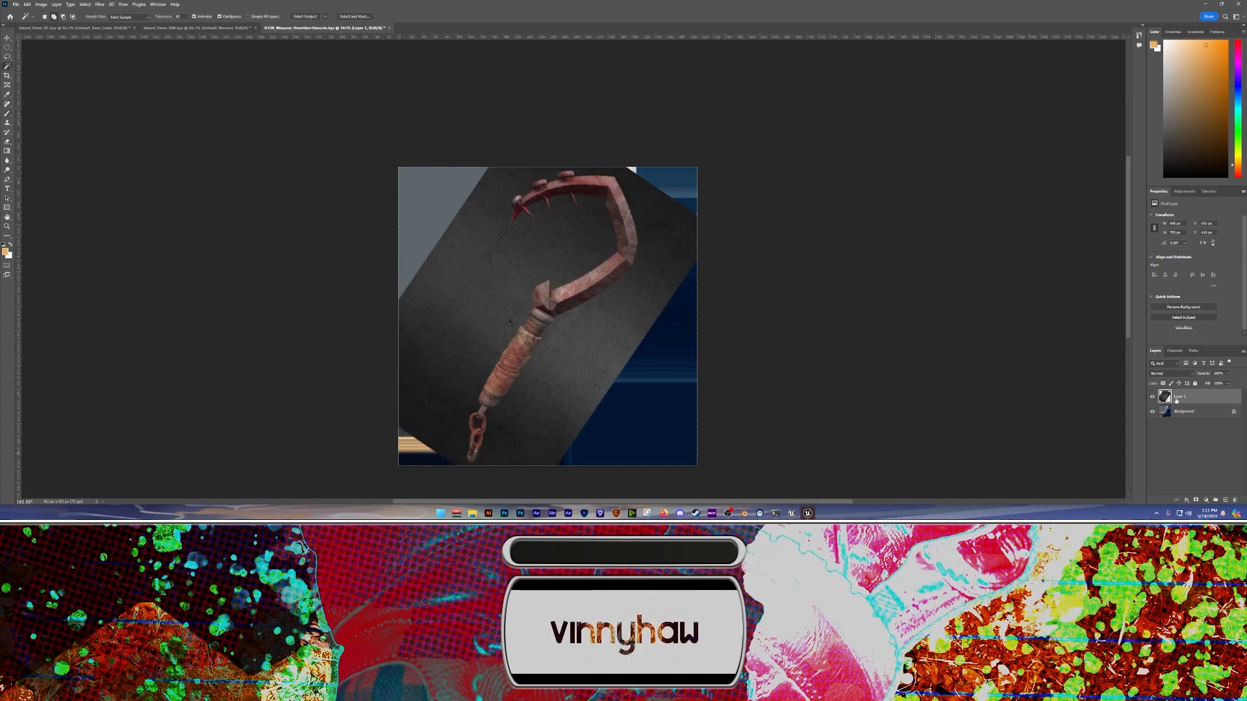
pyautogui.moveTo(1176, 400); pyautogui.dragTo(1152, 427)
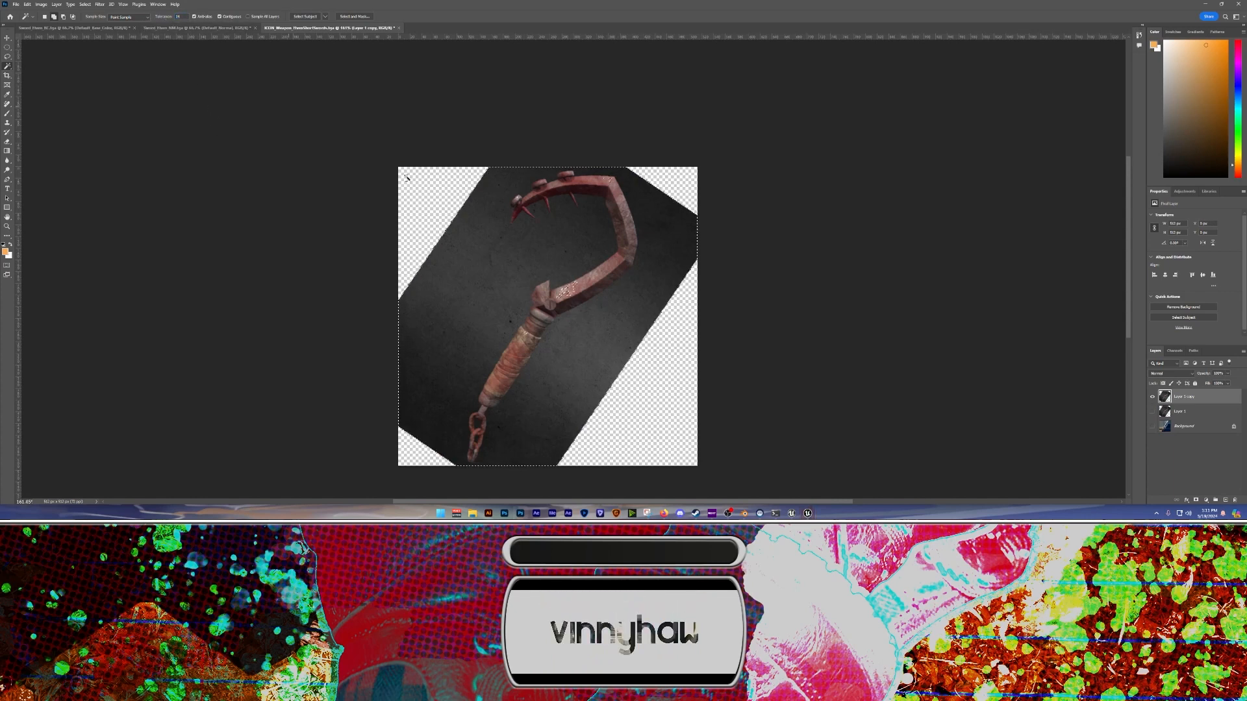
# Try to select the gray backdrop around the hook with the Magic Wand, and clear that selection
pyautogui.click(549, 232)
pyautogui.keyDown('shift'); pyautogui.click(593, 215); pyautogui.keyUp('shift')
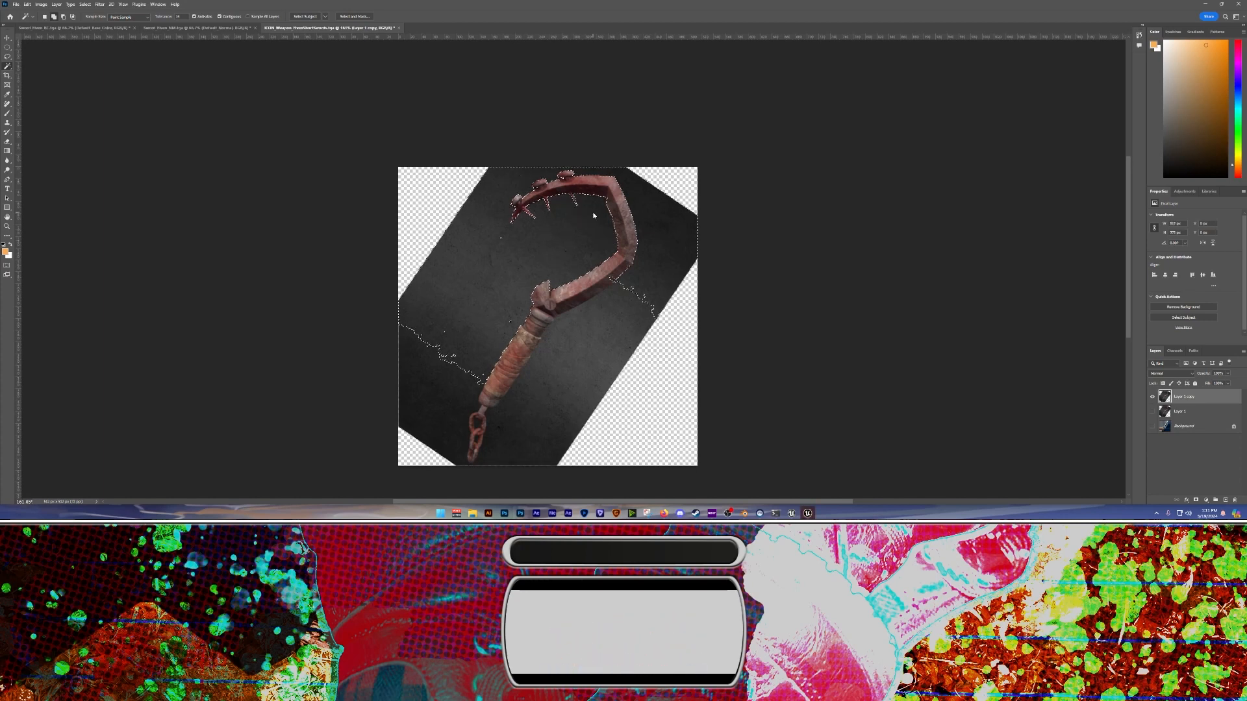
pyautogui.keyDown('shift'); pyautogui.click(631, 303); pyautogui.keyUp('shift')
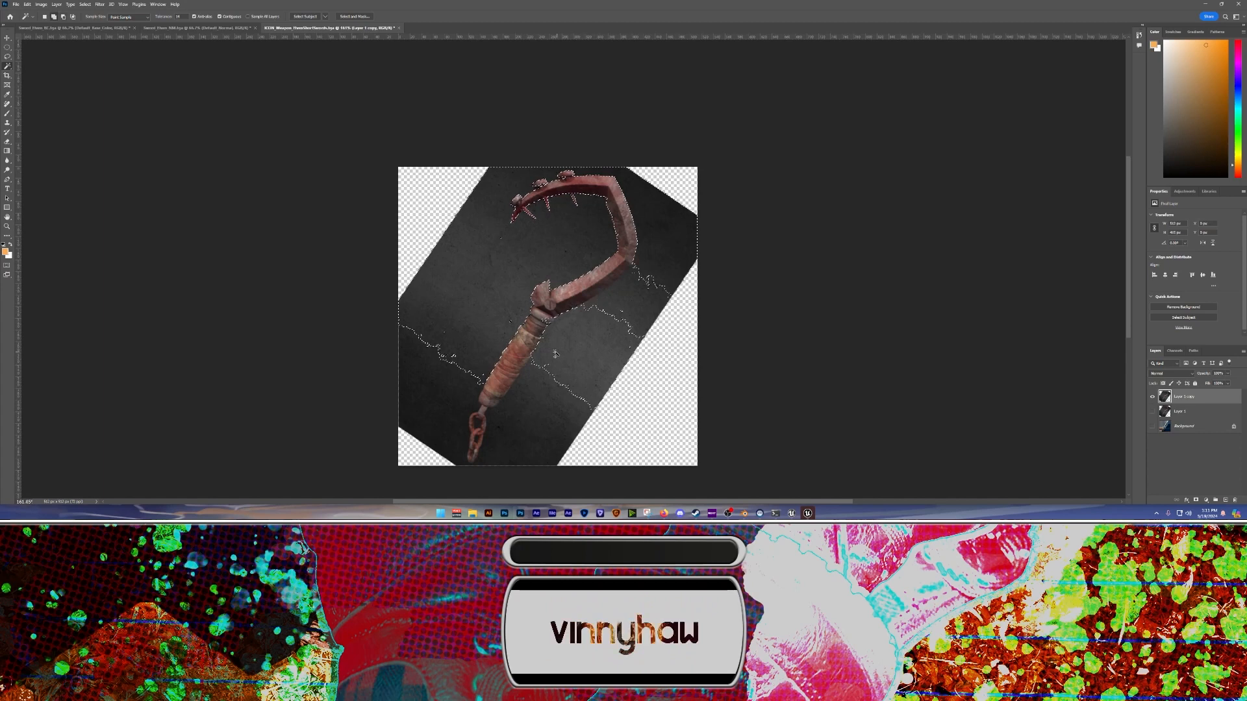
pyautogui.hotkey('ctrl', 'd')
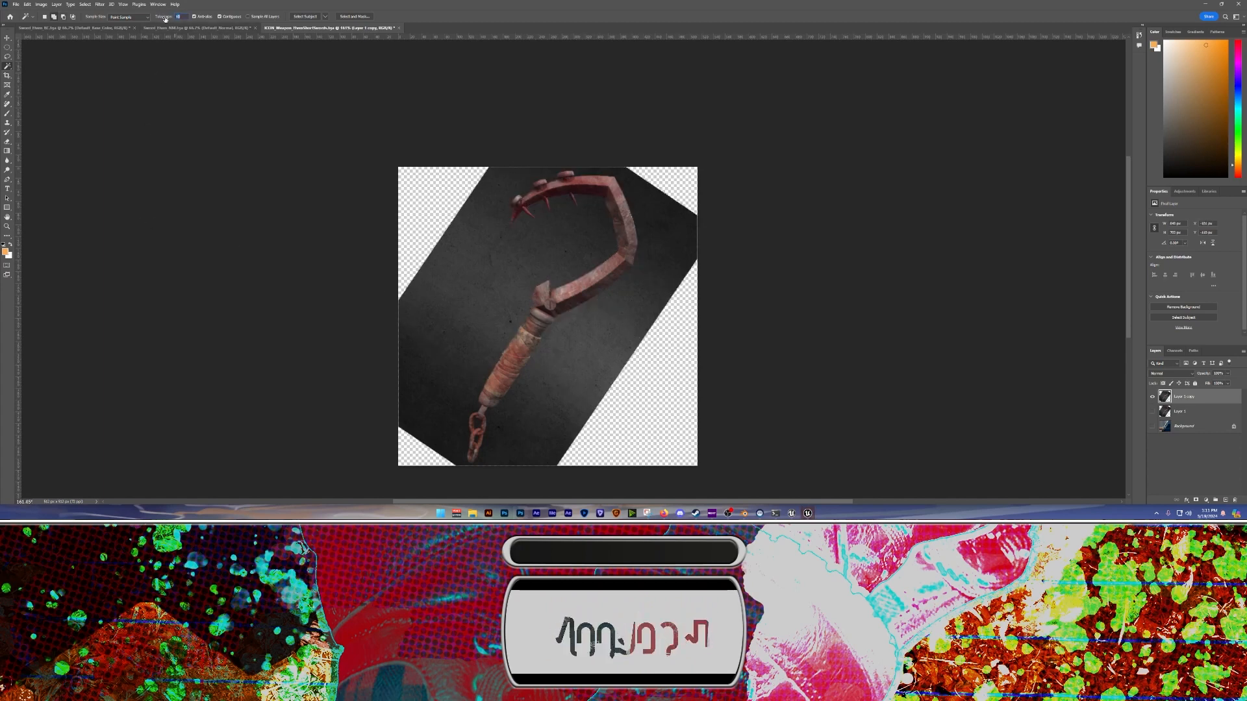
# Select the gray backdrop on all sides of the hook with the Magic Wand at a lower tolerance
pyautogui.click(460, 274)
pyautogui.click(573, 354)
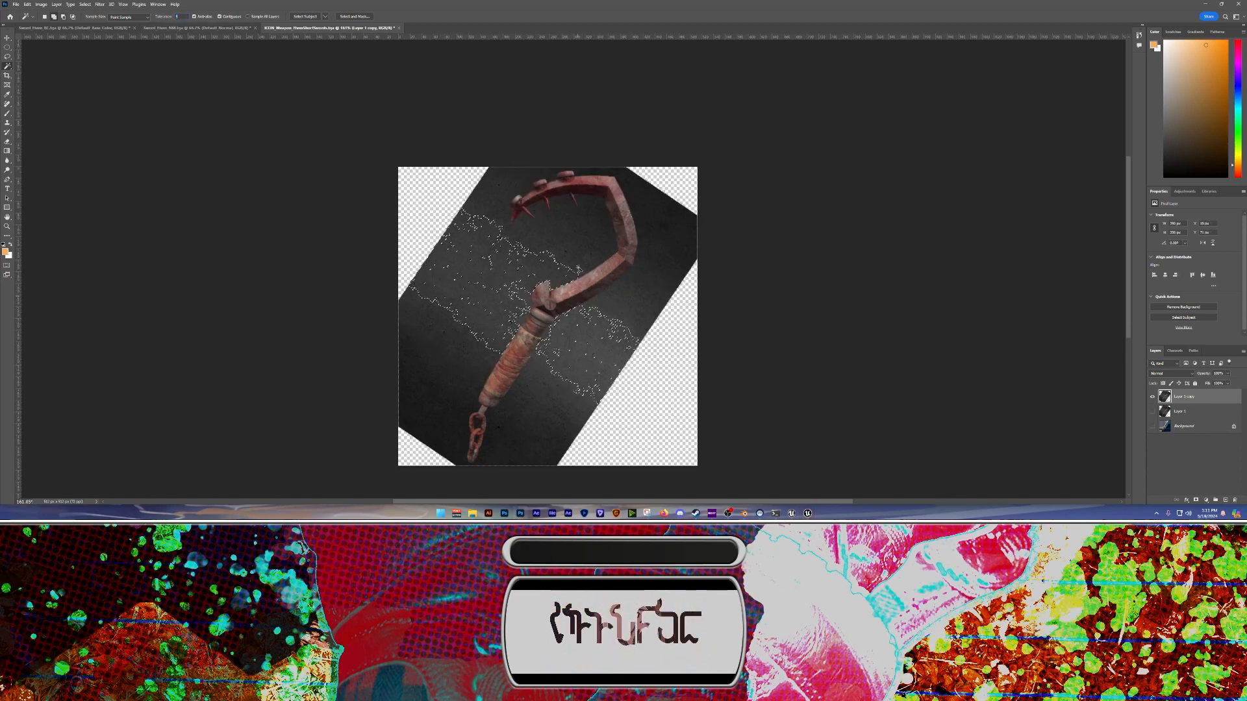
pyautogui.click(580, 244)
pyautogui.click(667, 222)
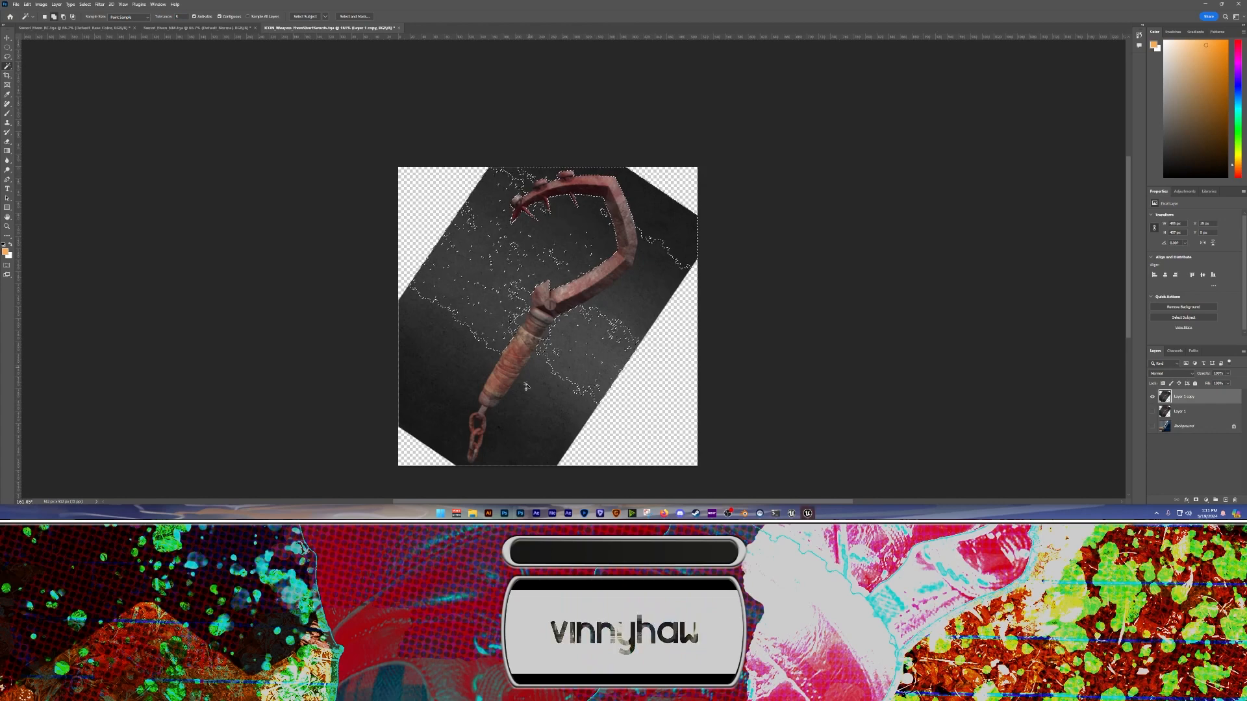
pyautogui.click(492, 448)
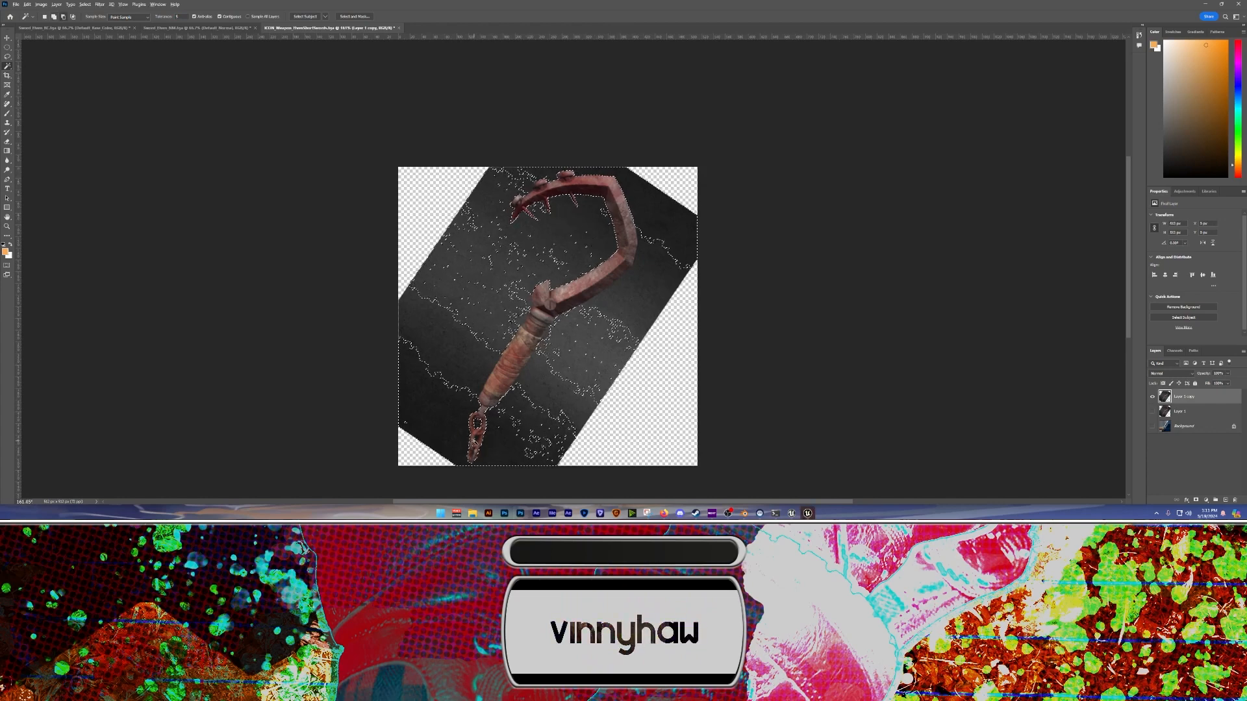
pyautogui.keyDown('alt'); pyautogui.scroll(1, 476, 446); pyautogui.keyUp('alt')
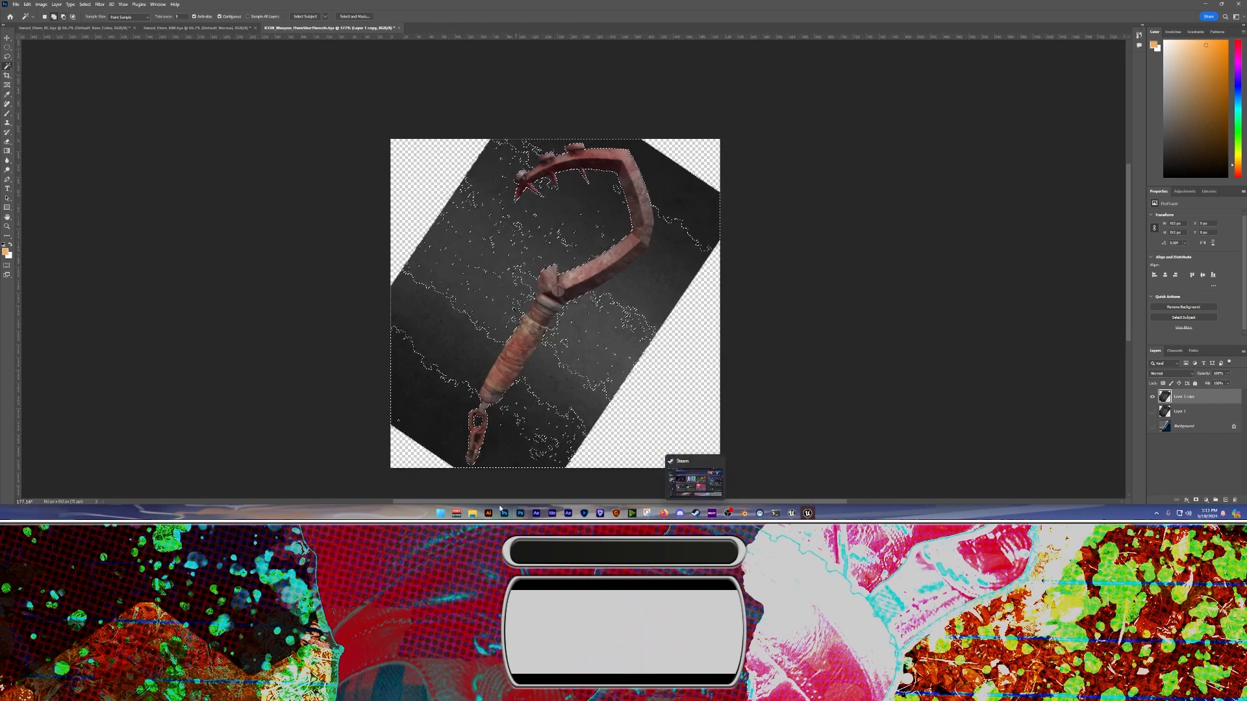
# Switch back to the browser, check the hook viewer's settings and open its model inspector
pyautogui.hotkey('alt', 'Tab')
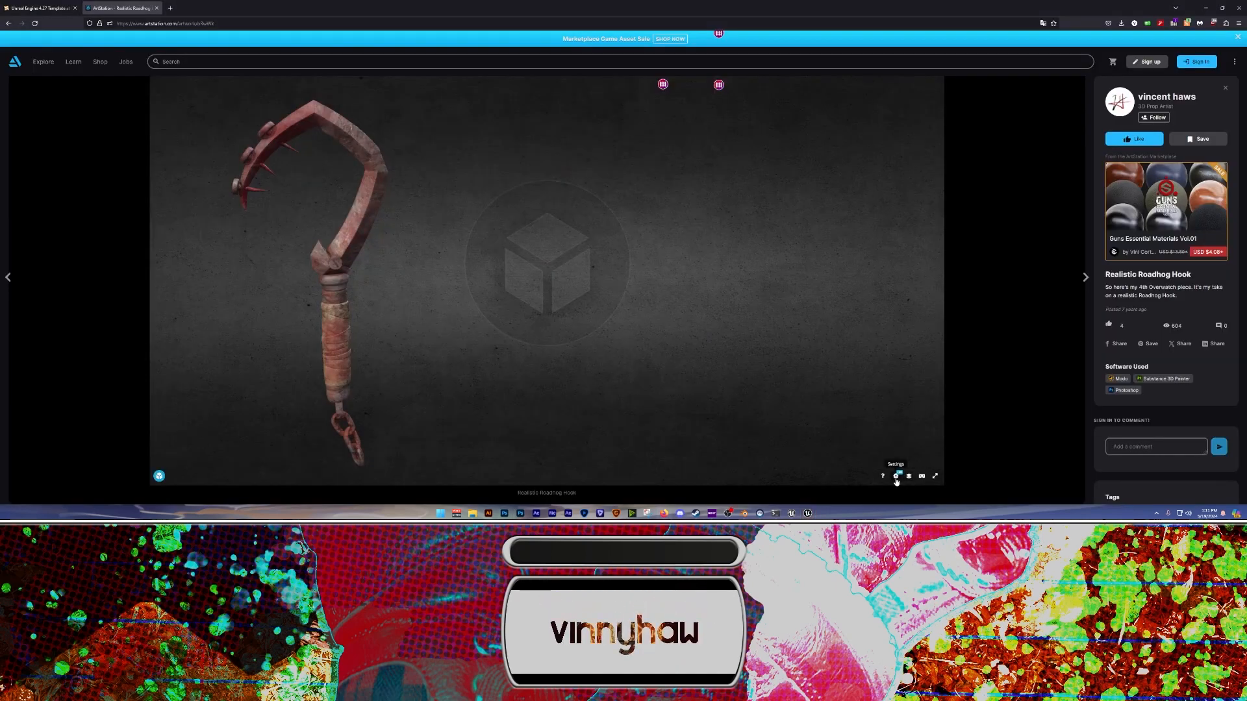
pyautogui.click(896, 478)
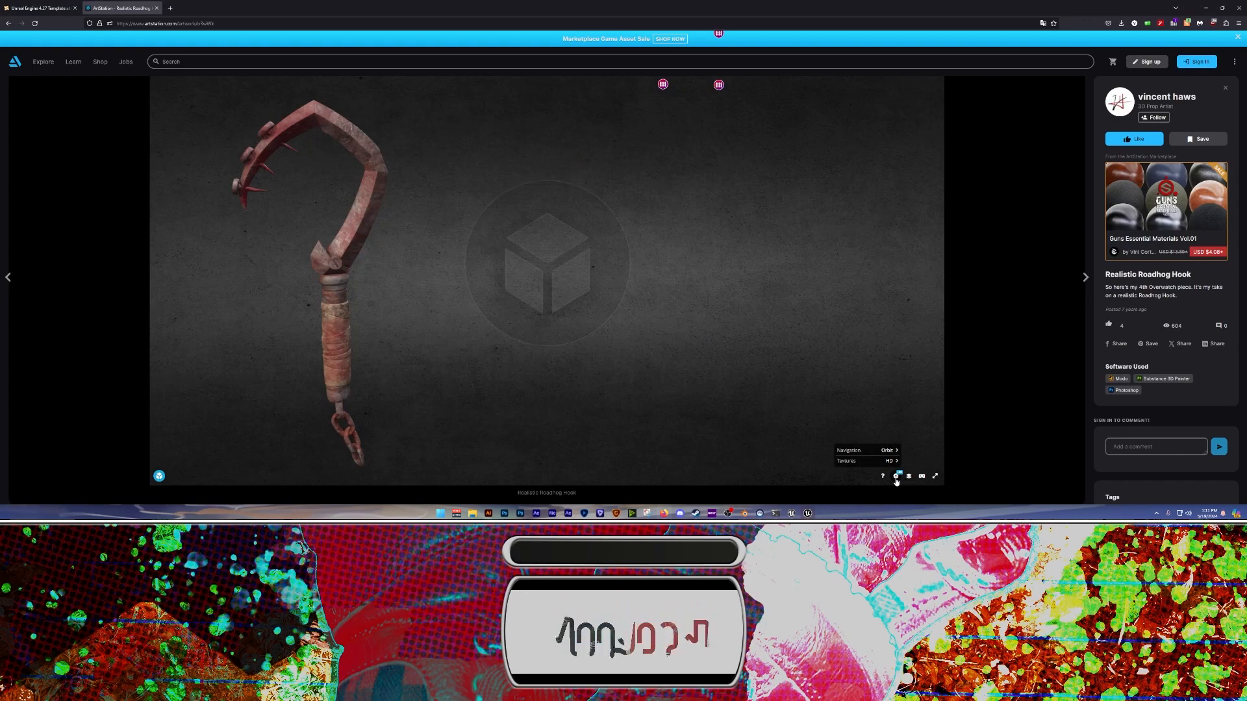
pyautogui.click(909, 477)
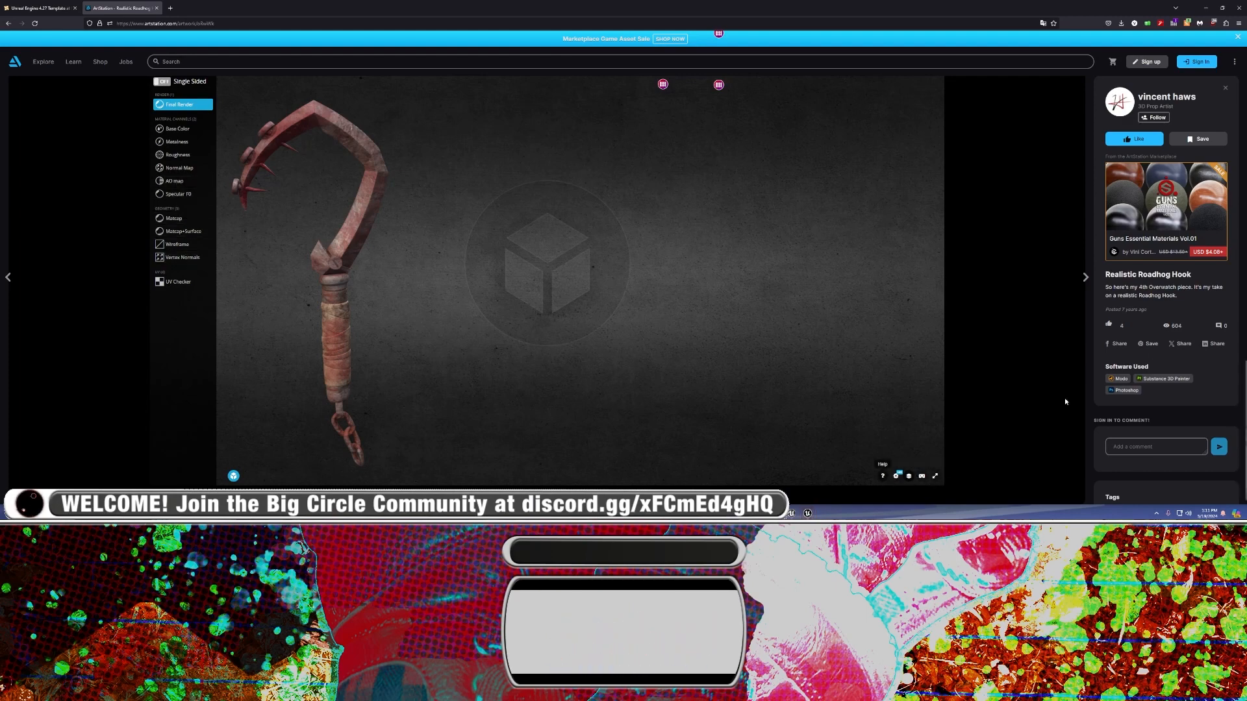
# Switch back to Photoshop and clear the backdrop selection around the hook
pyautogui.click(1206, 7)
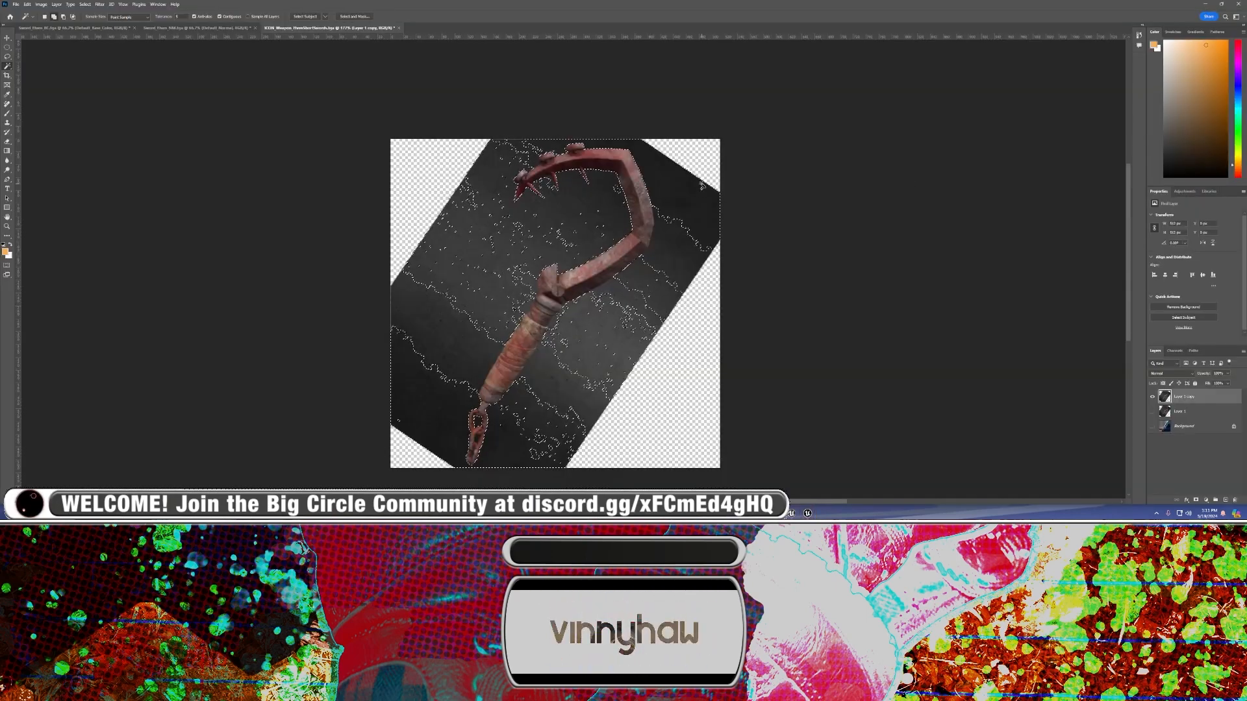
pyautogui.hotkey('ctrl', 'd')
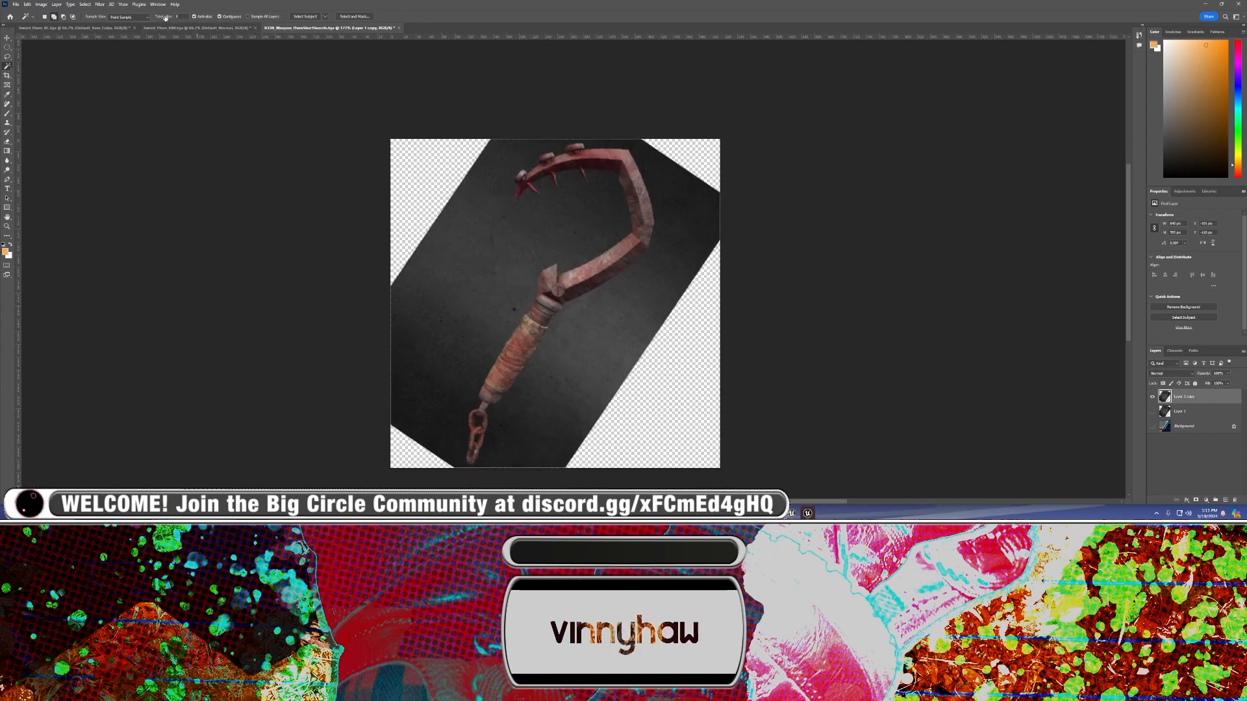
# Try to delete the gray backdrop after selecting it in several areas around the hook with the Magic Wand
pyautogui.click(679, 192)
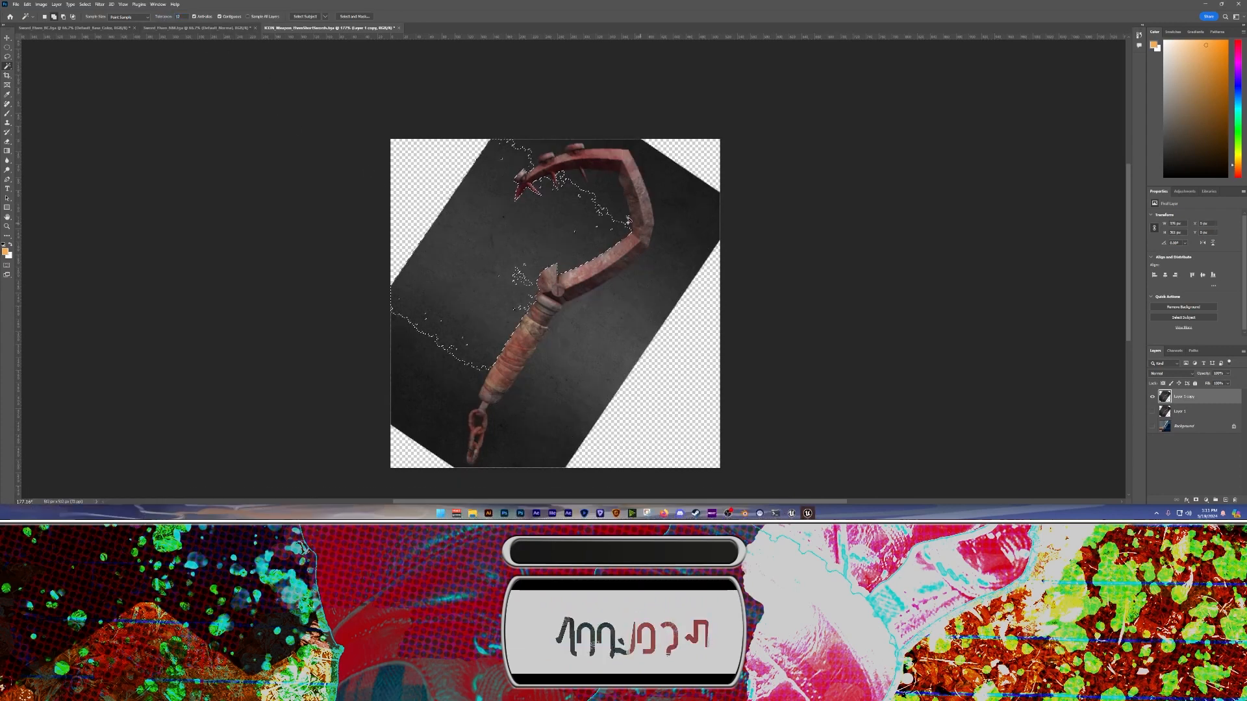
pyautogui.click(599, 356)
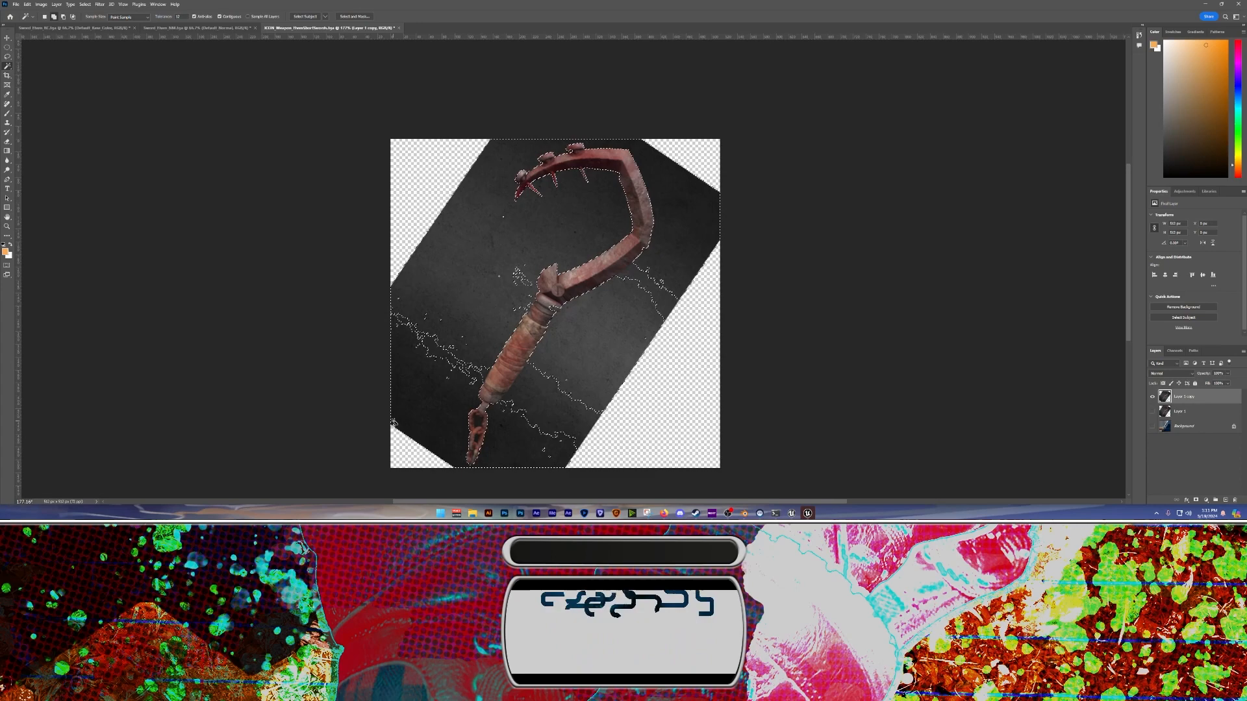
pyautogui.click(544, 403)
pyautogui.press('Delete')
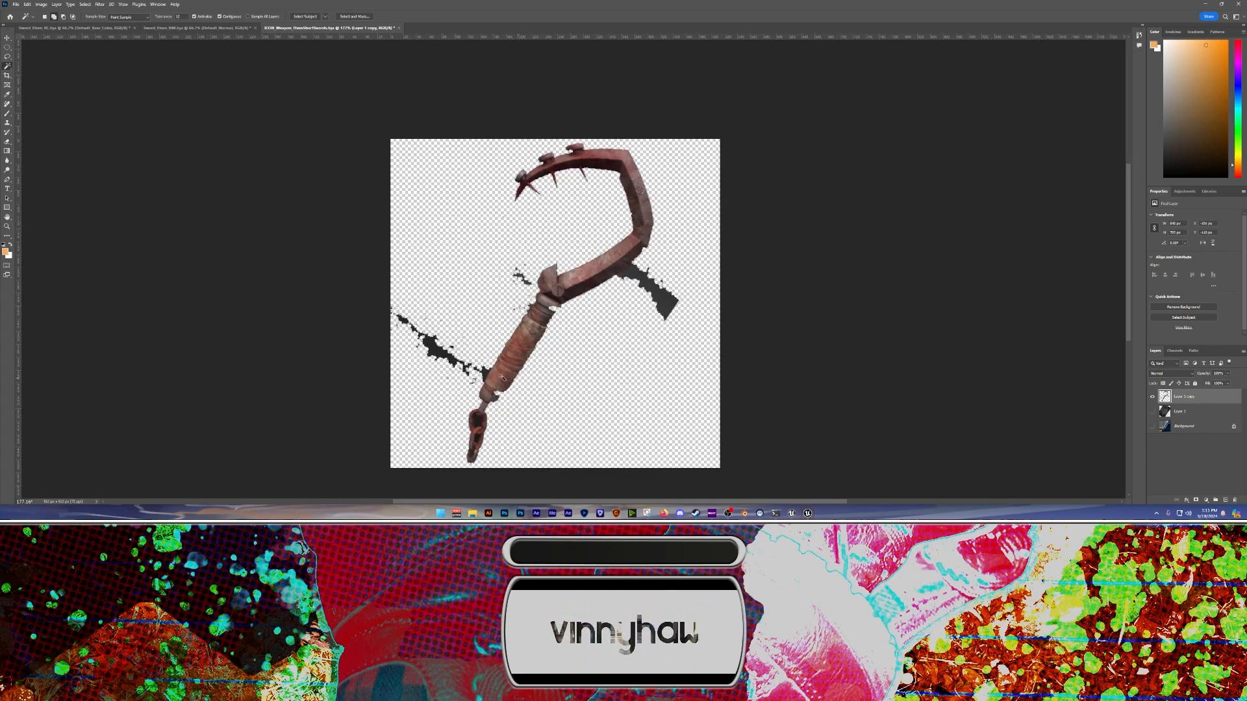
pyautogui.keyDown('alt'); pyautogui.scroll(5, 501, 378); pyautogui.keyUp('alt')
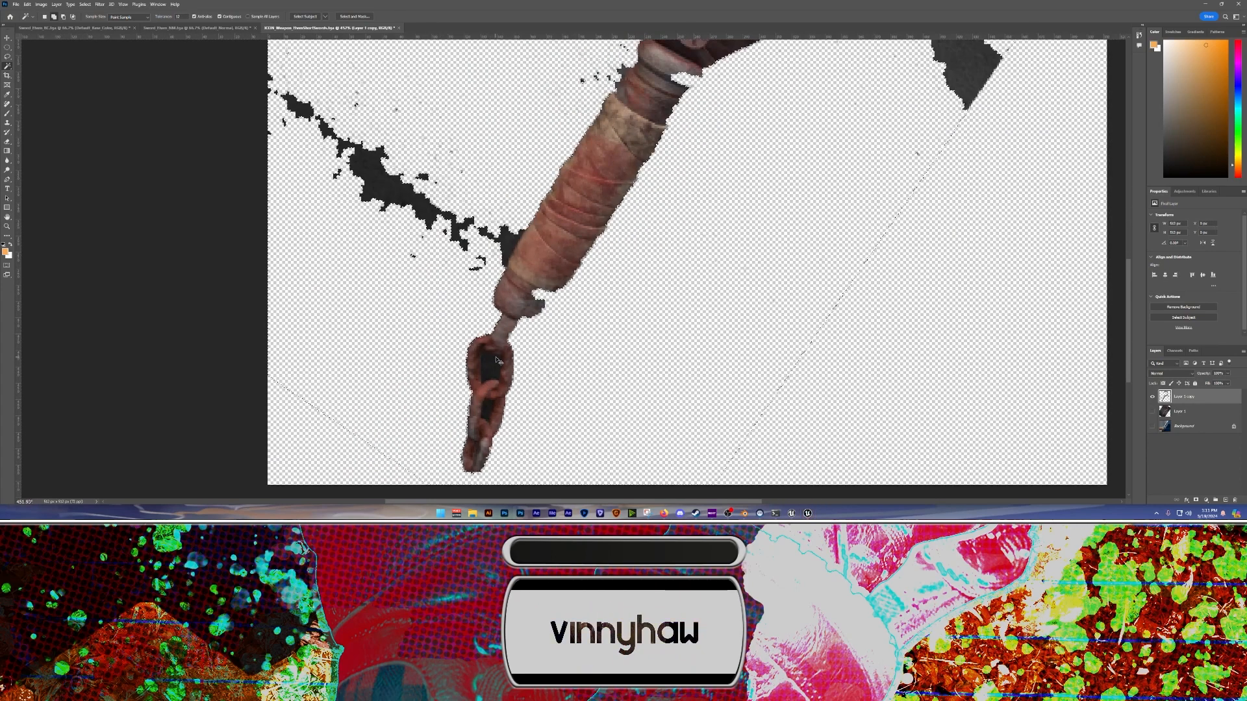
pyautogui.hotkey('ctrl', 'z')
# Erase the gray backdrop closely along both sides of the hook's wrapped handle with a small soft Eraser
pyautogui.press('e')
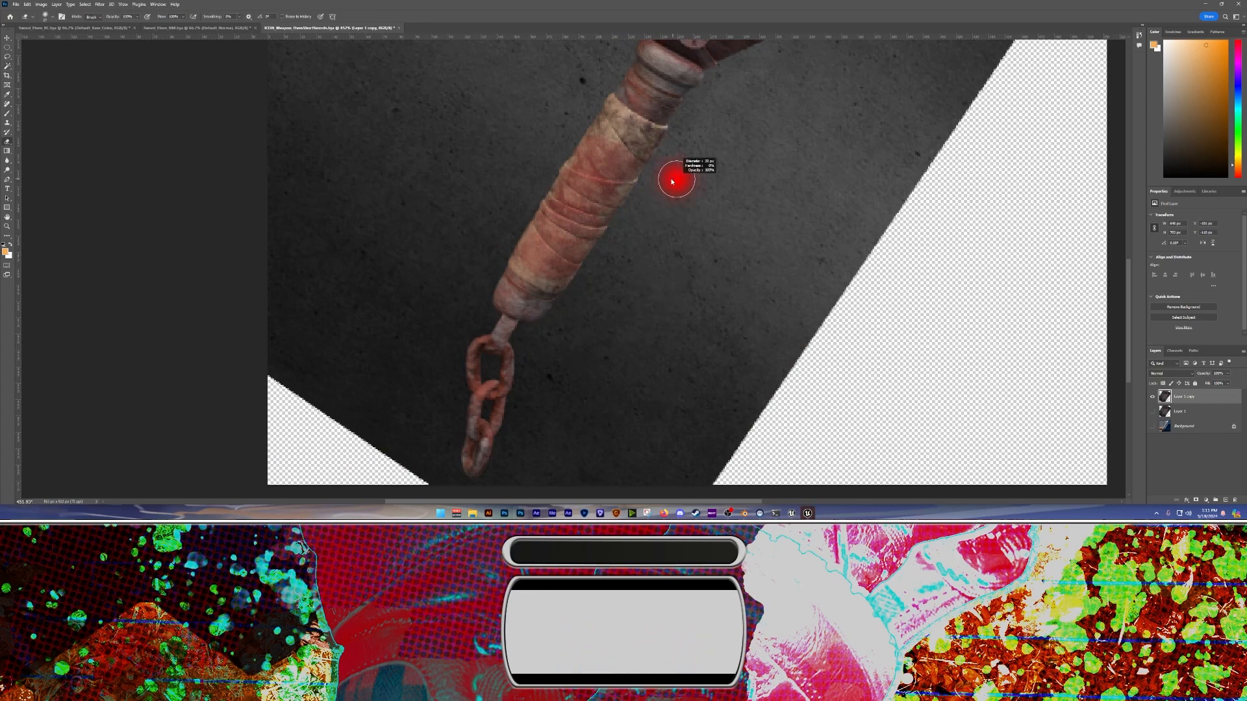
pyautogui.keyDown('alt'); pyautogui.moveTo(672, 182); pyautogui.dragTo(676, 192, button='right'); pyautogui.keyUp('alt')
pyautogui.moveTo(693, 98)
pyautogui.mouseDown()
pyautogui.moveTo(591, 265)
pyautogui.moveTo(518, 346)
pyautogui.moveTo(500, 446)
pyautogui.moveTo(450, 469)
pyautogui.moveTo(455, 420)
pyautogui.mouseUp()
pyautogui.moveTo(629, 50)
pyautogui.mouseDown()
pyautogui.moveTo(484, 297)
pyautogui.moveTo(511, 313)
pyautogui.moveTo(458, 356)
pyautogui.mouseUp()
pyautogui.scroll(1, 489, 330)
pyautogui.keyDown('alt'); pyautogui.scroll(5, 490, 329); pyautogui.keyUp('alt')
pyautogui.scroll(-1, 492, 324)
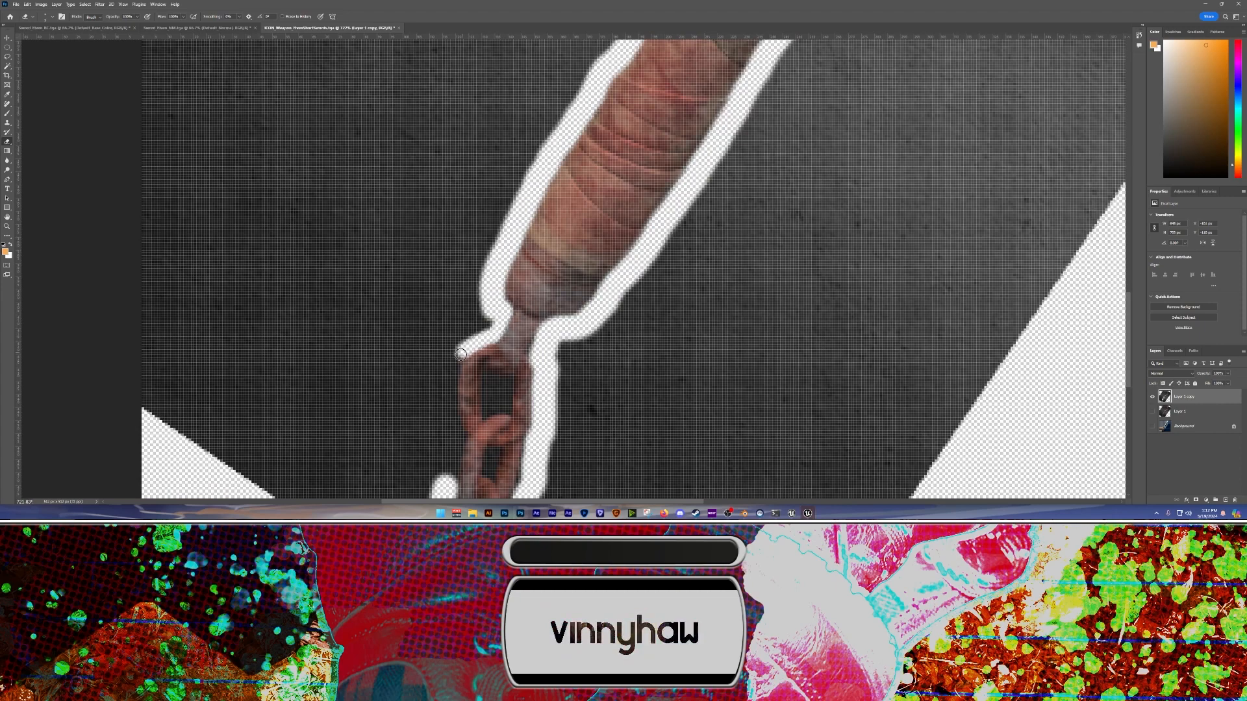
# Erase the gray backdrop around the chain at the handle's end and inside its links
pyautogui.keyDown('alt'); pyautogui.scroll(-2, 442, 382); pyautogui.keyUp('alt')
pyautogui.scroll(-1, 435, 380)
pyautogui.keyDown('alt'); pyautogui.moveTo(418, 376); pyautogui.dragTo(428, 376, button='right'); pyautogui.keyUp('alt')
pyautogui.moveTo(449, 341); pyautogui.dragTo(445, 428)
pyautogui.keyDown('alt'); pyautogui.moveTo(486, 356); pyautogui.dragTo(477, 357, button='right'); pyautogui.keyUp('alt')
pyautogui.moveTo(478, 356)
pyautogui.mouseDown()
pyautogui.moveTo(475, 375)
pyautogui.moveTo(494, 370)
pyautogui.mouseUp()
pyautogui.moveTo(481, 407); pyautogui.dragTo(481, 413)
# Erase the gray backdrop around the joint above the handle and along the inner edge of the hook's lower arm
pyautogui.keyDown('alt'); pyautogui.scroll(-3, 481, 412); pyautogui.keyUp('alt')
pyautogui.moveTo(617, 52); pyautogui.dragTo(495, 383)
pyautogui.keyDown('alt'); pyautogui.moveTo(488, 387); pyautogui.dragTo(495, 387, button='right'); pyautogui.keyUp('alt')
pyautogui.moveTo(495, 386); pyautogui.dragTo(556, 304)
pyautogui.keyDown('alt'); pyautogui.moveTo(578, 304); pyautogui.dragTo(576, 305, button='right'); pyautogui.keyUp('alt')
pyautogui.moveTo(561, 307); pyautogui.dragTo(589, 322)
pyautogui.moveTo(745, 224); pyautogui.dragTo(572, 322)
# Erase the gray backdrop along the hook's inner curve and around its spikes with a finer Eraser, undoing the last stray stroke
pyautogui.keyDown('alt'); pyautogui.moveTo(668, 101); pyautogui.dragTo(661, 102, button='right'); pyautogui.keyUp('alt')
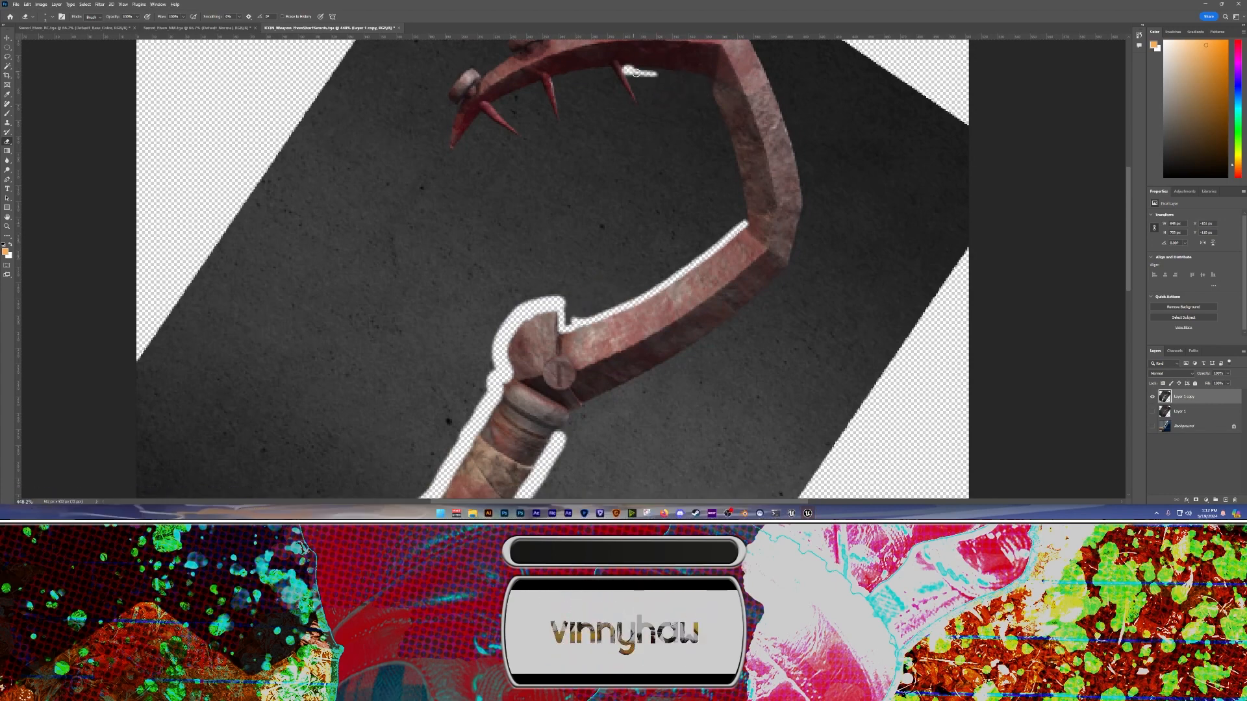
pyautogui.moveTo(636, 73)
pyautogui.mouseDown()
pyautogui.moveTo(709, 93)
pyautogui.moveTo(742, 222)
pyautogui.mouseUp()
pyautogui.moveTo(668, 165); pyautogui.dragTo(687, 274)
pyautogui.click(660, 175)
pyautogui.moveTo(627, 179); pyautogui.dragTo(573, 189)
pyautogui.moveTo(573, 189)
pyautogui.mouseDown()
pyautogui.moveTo(627, 183)
pyautogui.moveTo(658, 214)
pyautogui.mouseUp()
pyautogui.keyDown('alt'); pyautogui.moveTo(579, 200); pyautogui.dragTo(582, 200, button='right'); pyautogui.keyUp('alt')
pyautogui.moveTo(580, 199)
pyautogui.mouseDown()
pyautogui.moveTo(571, 225)
pyautogui.moveTo(556, 195)
pyautogui.moveTo(495, 236)
pyautogui.moveTo(472, 215)
pyautogui.moveTo(476, 185)
pyautogui.moveTo(558, 136)
pyautogui.moveTo(647, 118)
pyautogui.moveTo(773, 119)
pyautogui.moveTo(803, 216)
pyautogui.moveTo(813, 389)
pyautogui.moveTo(846, 245)
pyautogui.moveTo(752, 317)
pyautogui.moveTo(638, 373)
pyautogui.moveTo(783, 290)
pyautogui.mouseUp()
pyautogui.hotkey('ctrl', 'z')
# Erase the backdrop along the hook's outer edge and the area to its right, enlarging the Eraser for the open area
pyautogui.moveTo(834, 245); pyautogui.dragTo(641, 361)
pyautogui.keyDown('alt'); pyautogui.scroll(-8, 827, 284); pyautogui.keyUp('alt')
pyautogui.keyDown('alt'); pyautogui.moveTo(718, 391); pyautogui.dragTo(734, 392, button='right'); pyautogui.keyUp('alt')
pyautogui.moveTo(749, 333)
pyautogui.mouseDown()
pyautogui.moveTo(771, 334)
pyautogui.moveTo(837, 128)
pyautogui.moveTo(794, 302)
pyautogui.mouseUp()
pyautogui.moveTo(779, 354); pyautogui.dragTo(797, 198)
pyautogui.moveTo(769, 205); pyautogui.dragTo(810, 241)
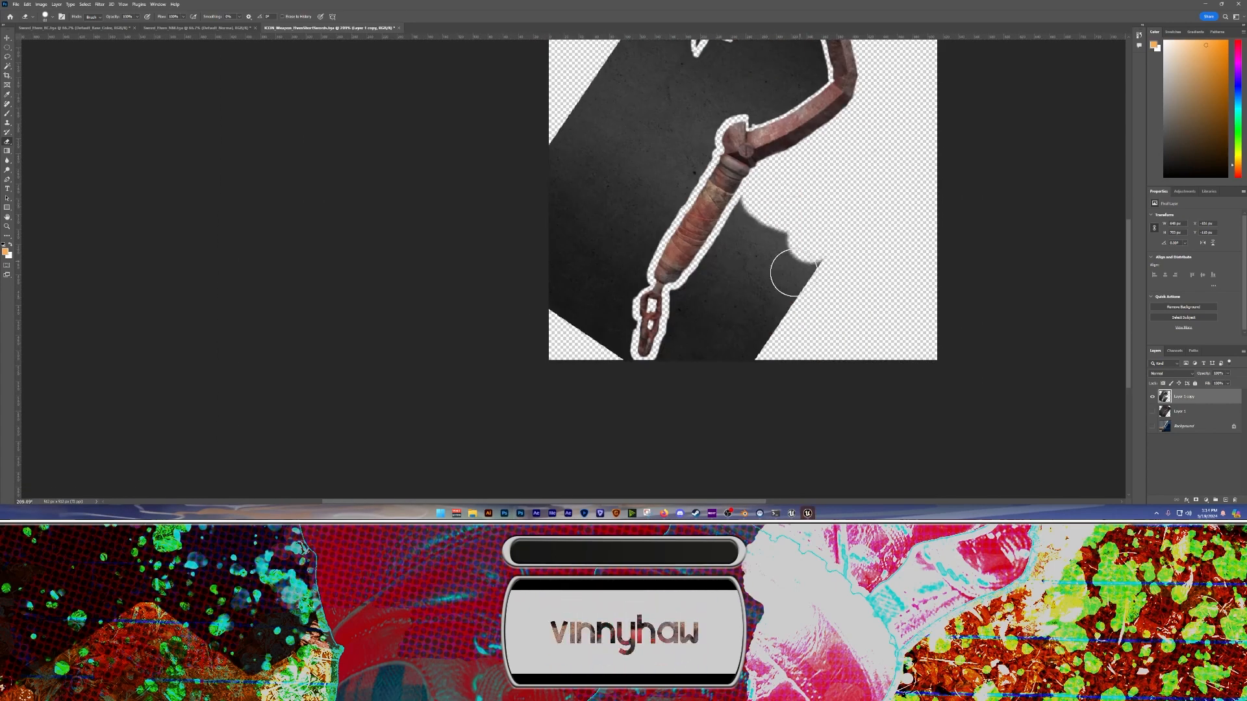
# Erase the large backdrop areas left of the handle and between the hook's tip and joint with a big Eraser
pyautogui.keyDown('alt'); pyautogui.scroll(2, 721, 351); pyautogui.keyUp('alt')
pyautogui.moveTo(773, 162)
pyautogui.mouseDown()
pyautogui.moveTo(669, 278)
pyautogui.moveTo(702, 381)
pyautogui.moveTo(475, 126)
pyautogui.mouseUp()
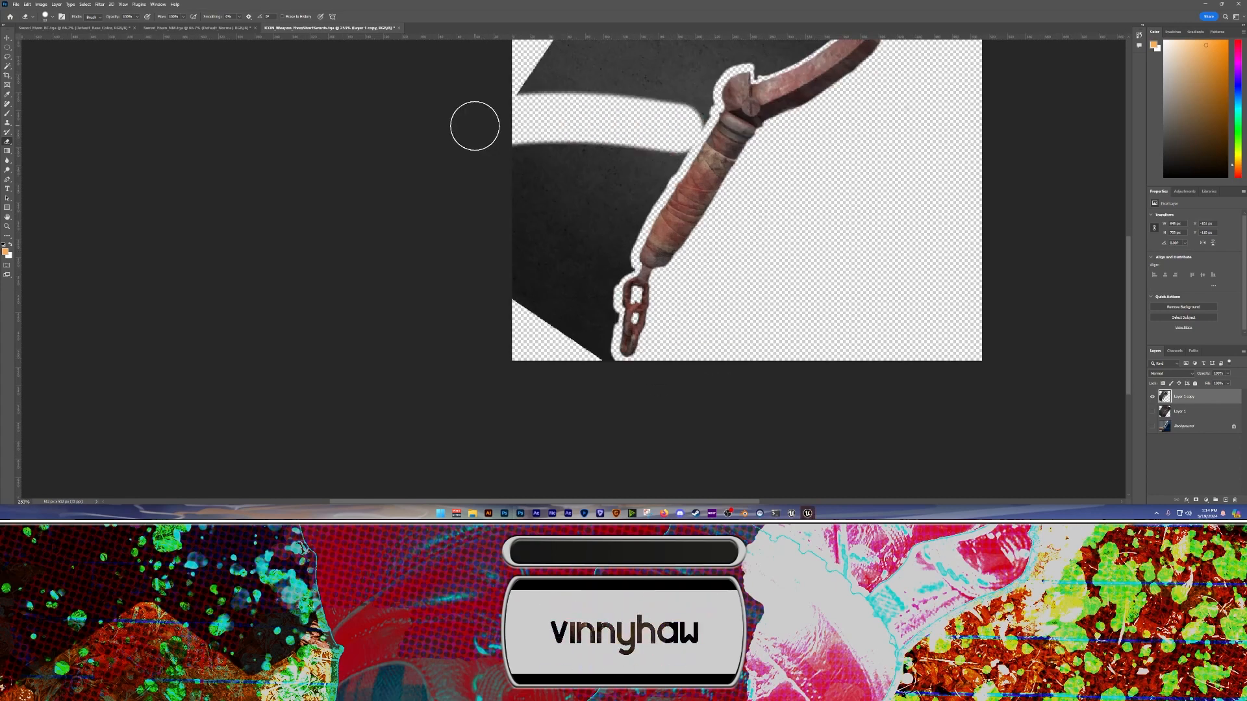
pyautogui.moveTo(662, 150)
pyautogui.mouseDown()
pyautogui.moveTo(606, 267)
pyautogui.moveTo(601, 360)
pyautogui.mouseUp()
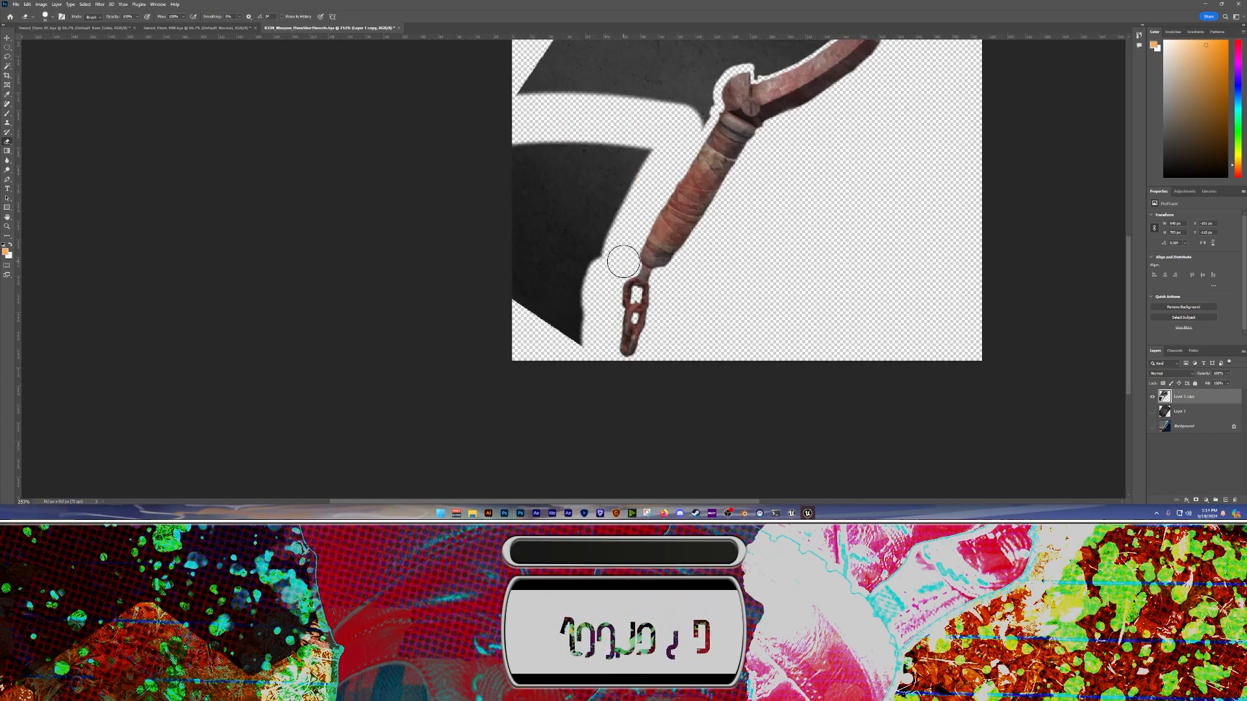
pyautogui.keyDown('alt'); pyautogui.moveTo(623, 262); pyautogui.dragTo(663, 262, button='right'); pyautogui.keyUp('alt')
pyautogui.moveTo(642, 168)
pyautogui.mouseDown()
pyautogui.moveTo(529, 273)
pyautogui.moveTo(571, 305)
pyautogui.mouseUp()
pyautogui.moveTo(579, 130); pyautogui.dragTo(461, 405)
pyautogui.keyDown('alt'); pyautogui.moveTo(520, 292); pyautogui.dragTo(491, 292, button='right'); pyautogui.keyUp('alt')
pyautogui.moveTo(497, 289)
pyautogui.mouseDown()
pyautogui.moveTo(377, 381)
pyautogui.moveTo(662, 277)
pyautogui.mouseUp()
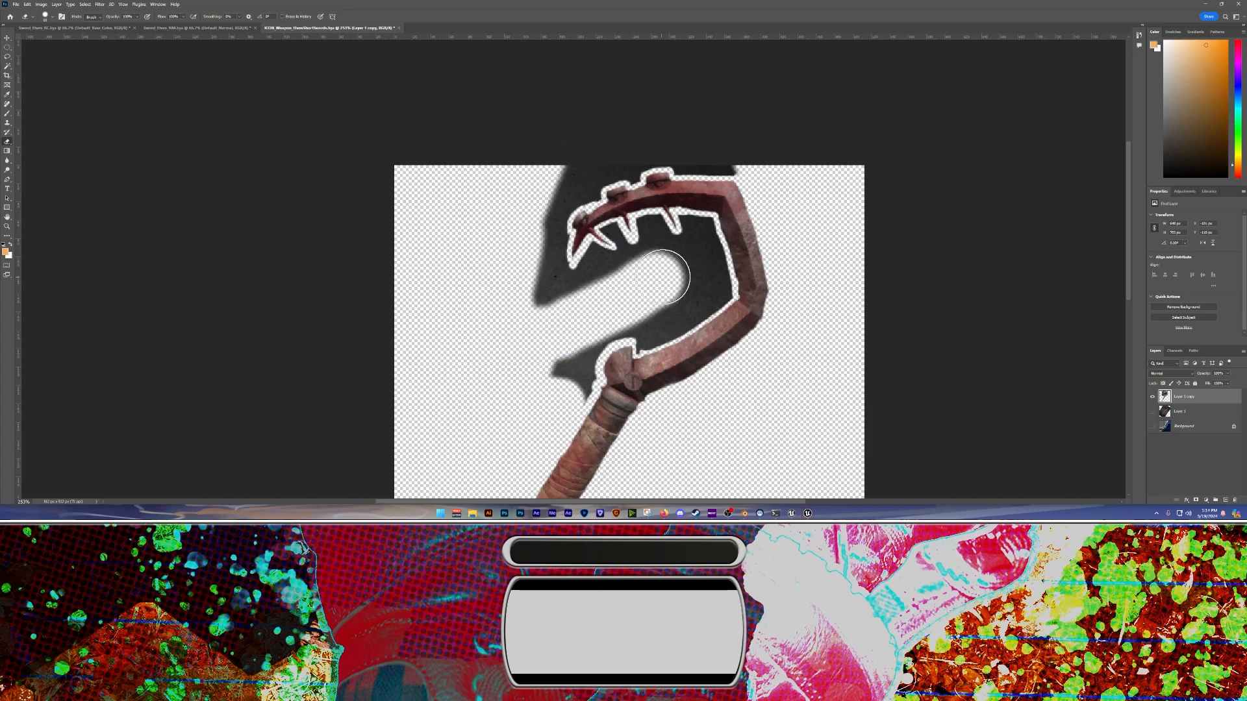
# Erase the remaining backdrop inside the curve and around the hook's tip with a smaller Eraser
pyautogui.keyDown('alt'); pyautogui.scroll(3, 677, 248); pyautogui.keyUp('alt')
pyautogui.keyDown('alt'); pyautogui.moveTo(667, 234); pyautogui.dragTo(644, 234, button='right'); pyautogui.keyUp('alt')
pyautogui.moveTo(639, 219)
pyautogui.mouseDown()
pyautogui.moveTo(695, 239)
pyautogui.moveTo(713, 218)
pyautogui.moveTo(733, 257)
pyautogui.moveTo(704, 337)
pyautogui.moveTo(622, 385)
pyautogui.moveTo(638, 333)
pyautogui.moveTo(509, 418)
pyautogui.moveTo(528, 273)
pyautogui.moveTo(641, 247)
pyautogui.moveTo(582, 225)
pyautogui.moveTo(592, 242)
pyautogui.moveTo(564, 257)
pyautogui.moveTo(513, 203)
pyautogui.moveTo(522, 224)
pyautogui.moveTo(540, 203)
pyautogui.mouseUp()
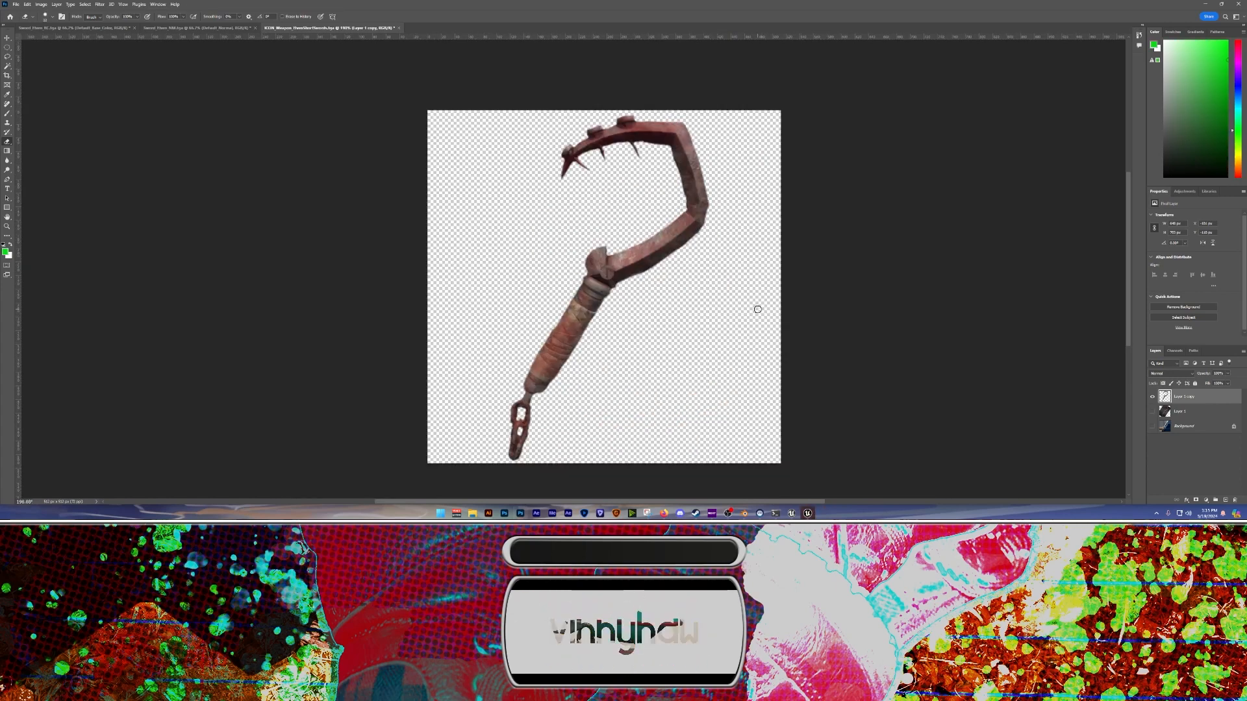
pyautogui.moveTo(648, 304)
pyautogui.mouseDown()
pyautogui.moveTo(662, 313)
pyautogui.moveTo(652, 305)
pyautogui.moveTo(664, 295)
pyautogui.mouseUp()
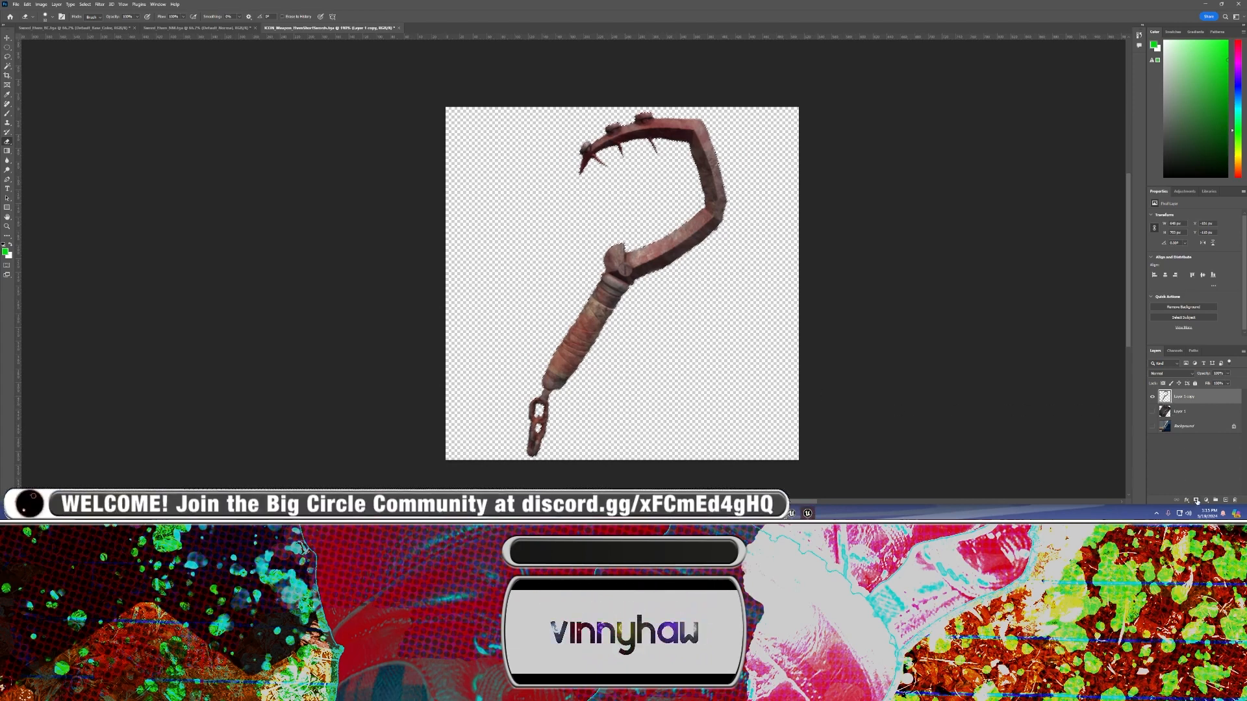
# Delete the old Alpha 1 channel, save the hook's selection as a new alpha channel and display it
pyautogui.click(1175, 351)
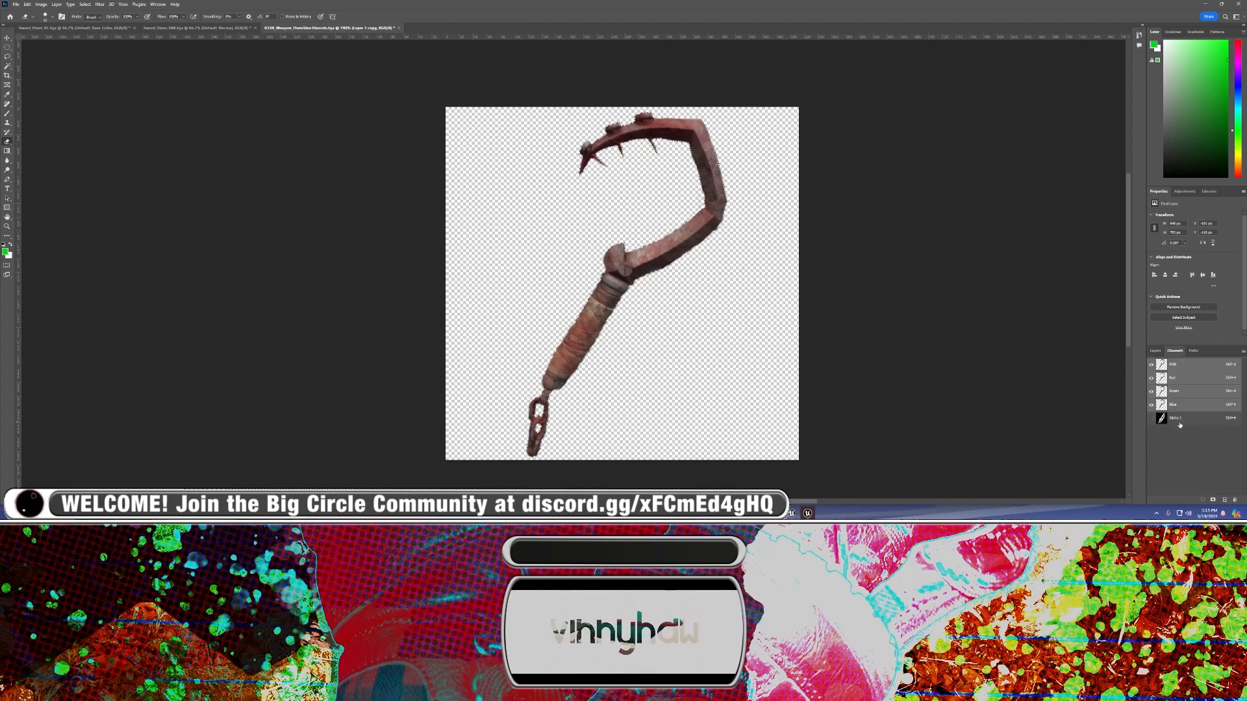
pyautogui.moveTo(1237, 497); pyautogui.dragTo(1235, 499)
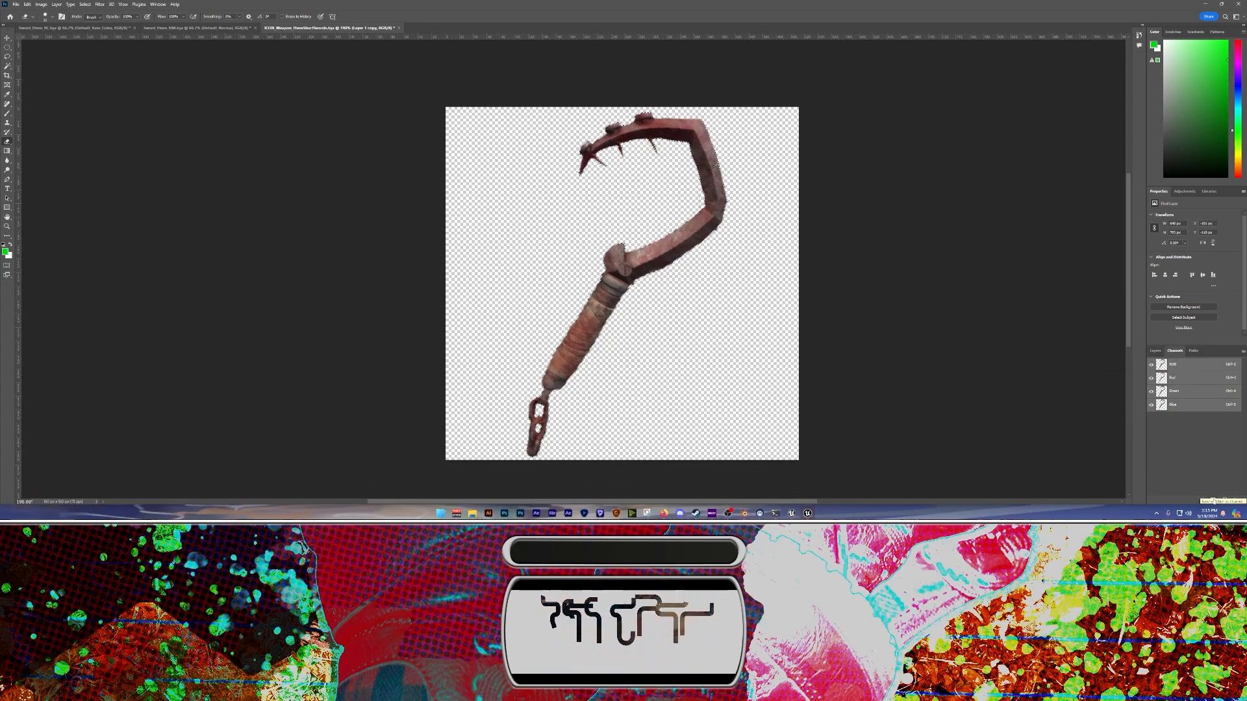
pyautogui.click(1213, 500)
pyautogui.click(1183, 421)
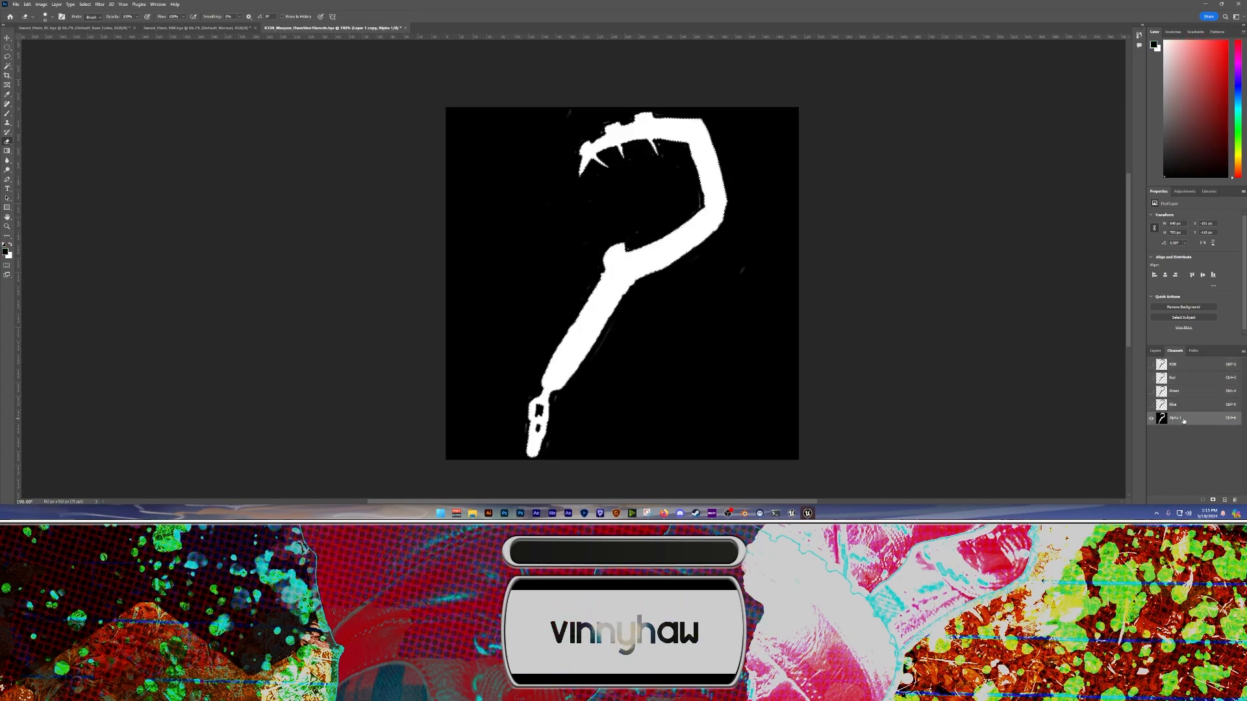
# Examine the alpha mask around the hook for stray marks, and return to the normal color view of the layers
pyautogui.keyDown('alt'); pyautogui.scroll(3, 637, 159); pyautogui.keyUp('alt')
pyautogui.keyDown('alt'); pyautogui.scroll(2, 838, 214); pyautogui.keyUp('alt')
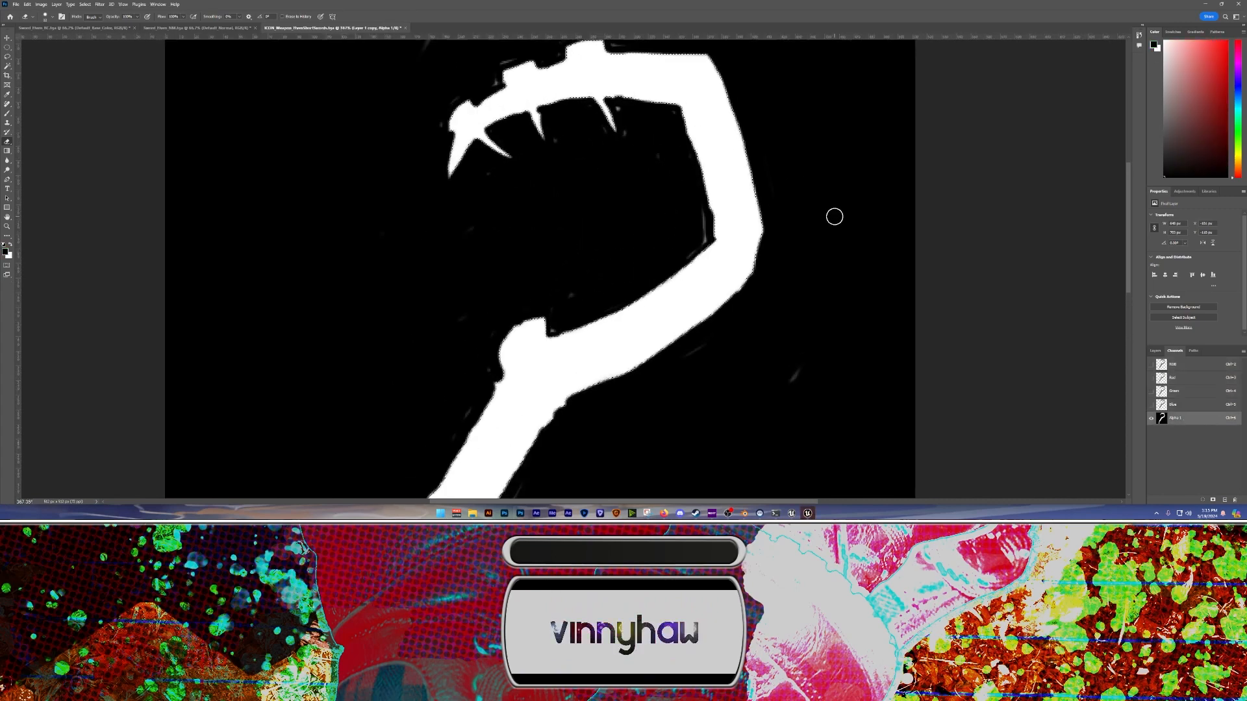
pyautogui.keyDown('alt'); pyautogui.scroll(-1, 838, 214); pyautogui.keyUp('alt')
pyautogui.click(1155, 350)
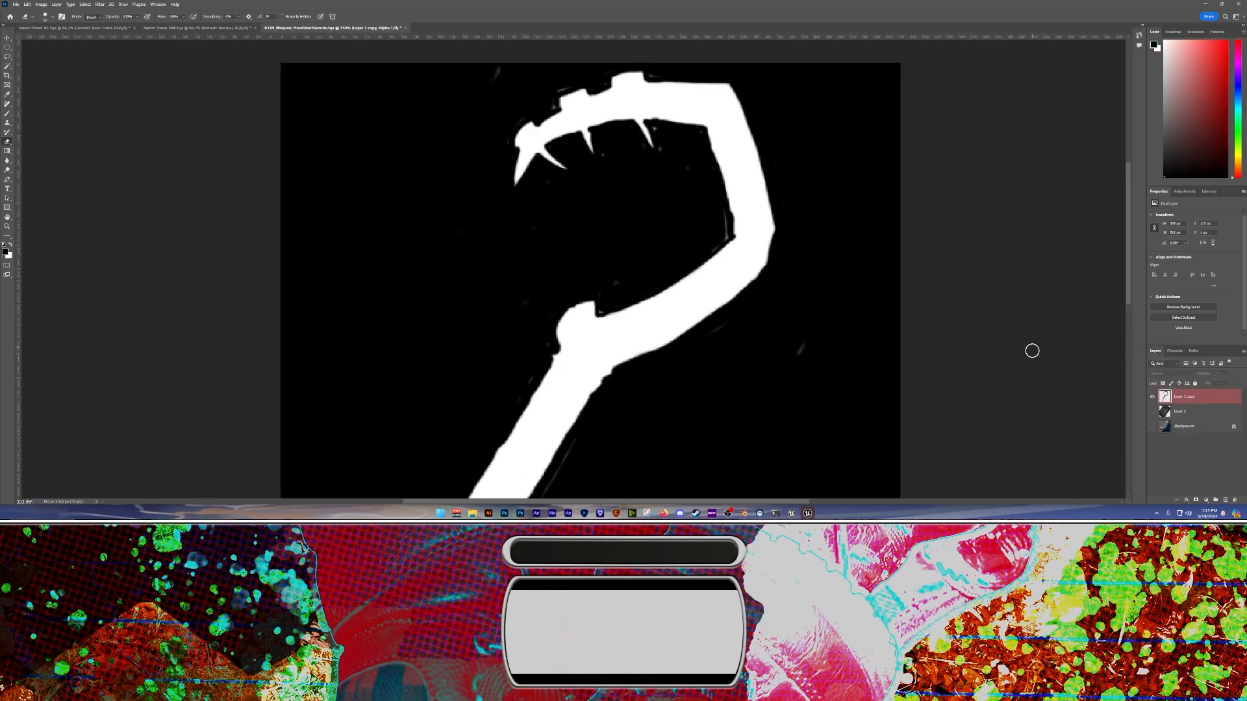
pyautogui.click(1174, 423)
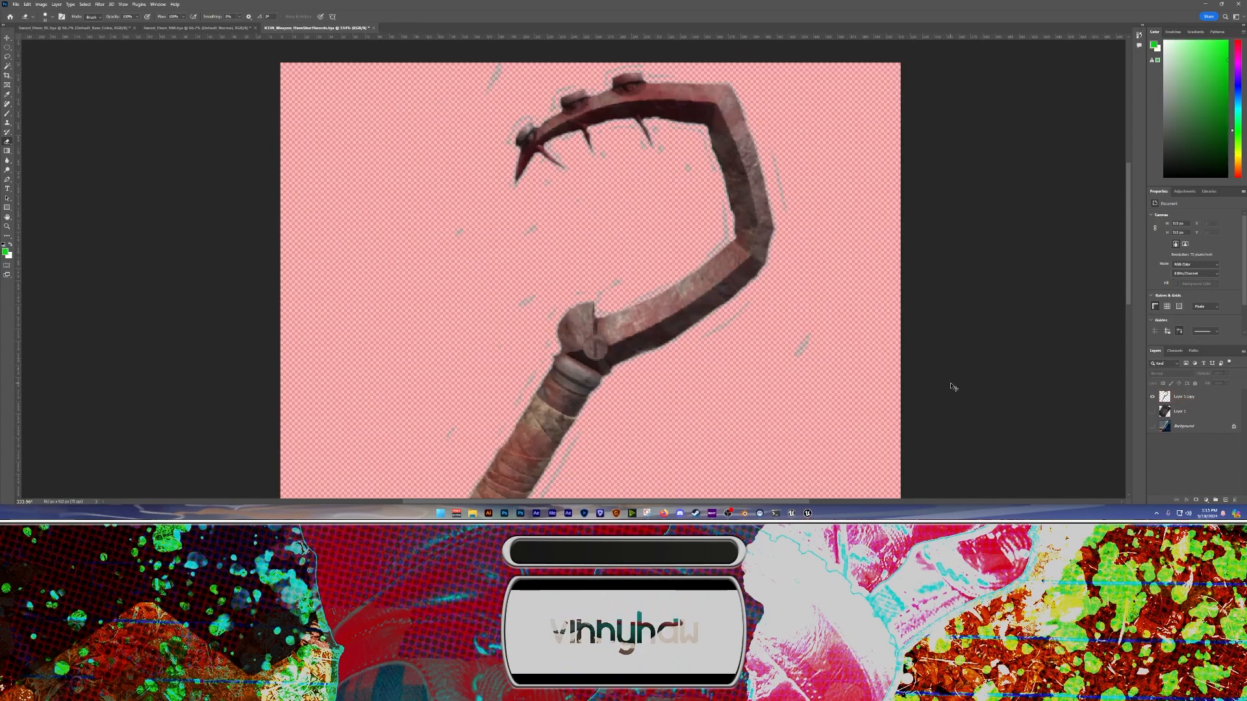
pyautogui.hotkey('ctrl', 'z')
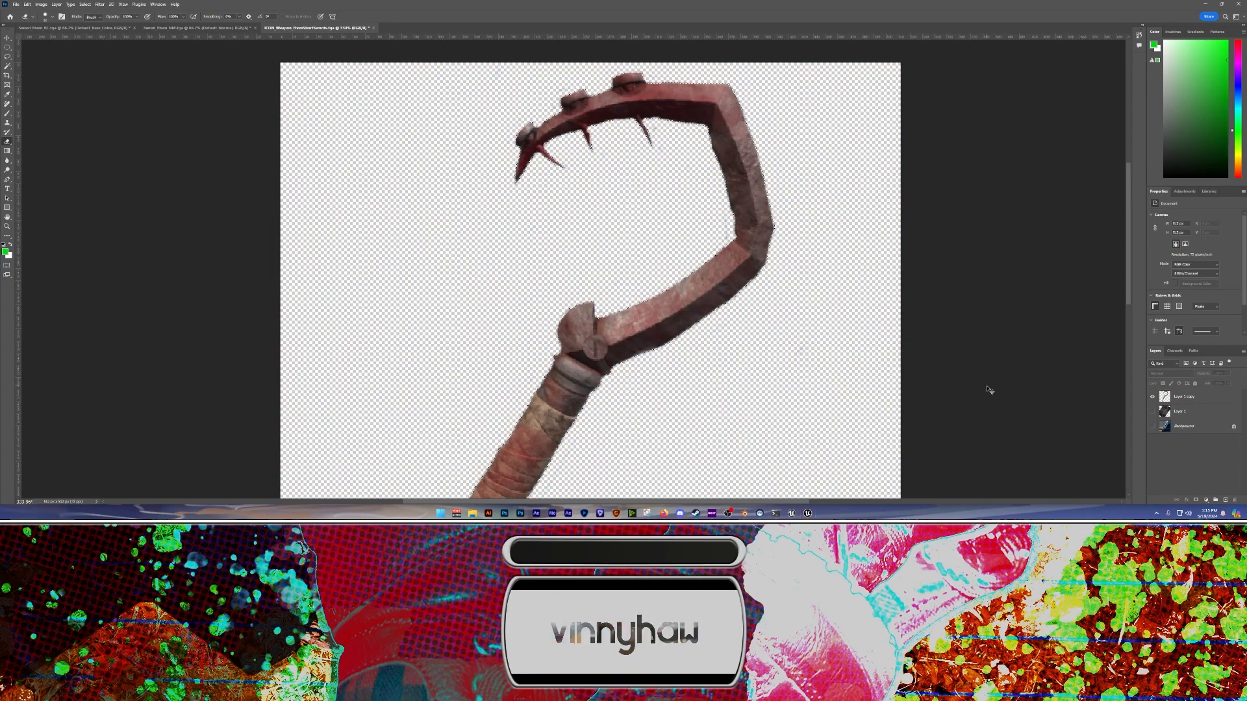
# Add a new layer beneath the hook, fill it with bright green, and reselect the hook layer
pyautogui.hotkey('ctrl', 'shift', 'alt', 'n')
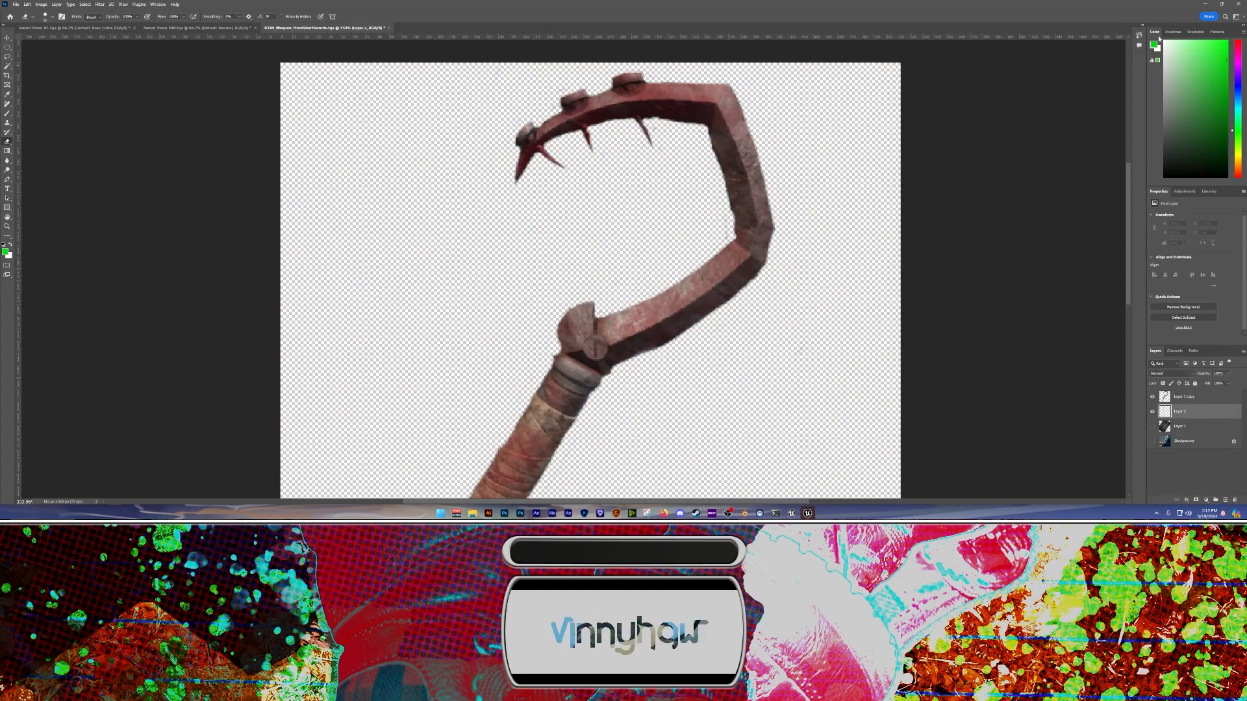
pyautogui.hotkey('alt', 'BackSpace')
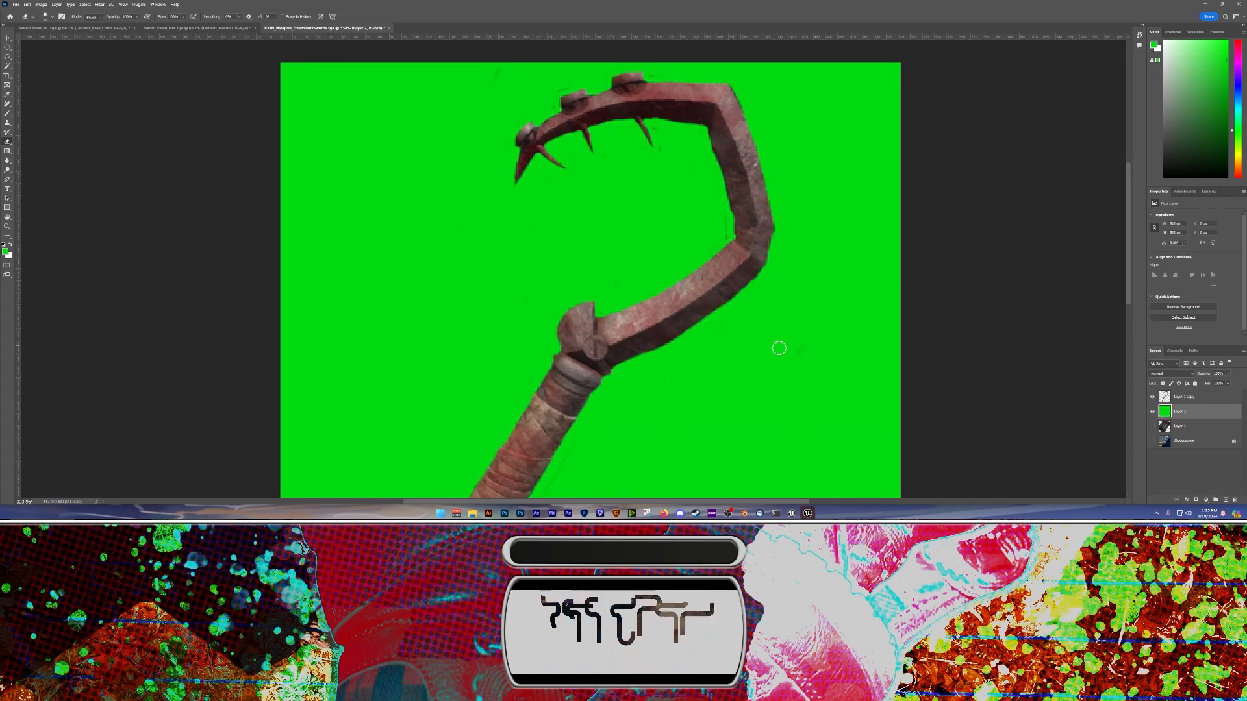
pyautogui.hotkey('alt', ']')
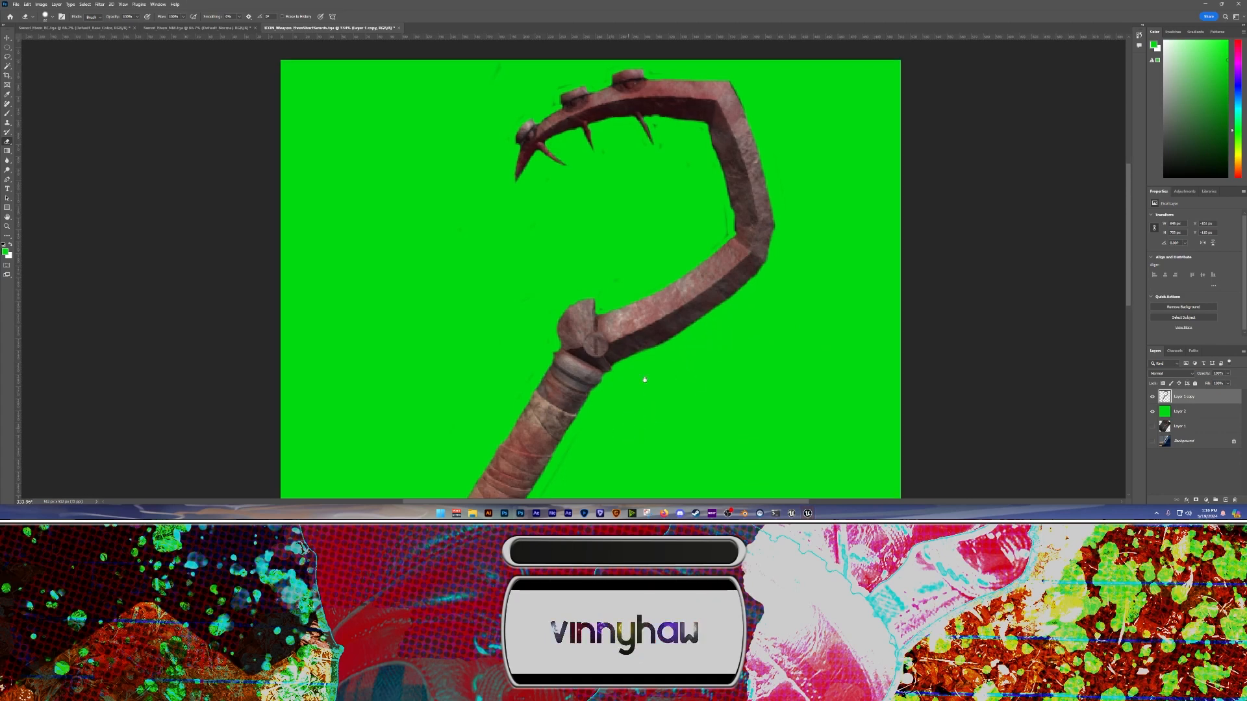
# Erase the stray backdrop specks around the hook against the green, and delete the green layer
pyautogui.scroll(-3, 650, 271)
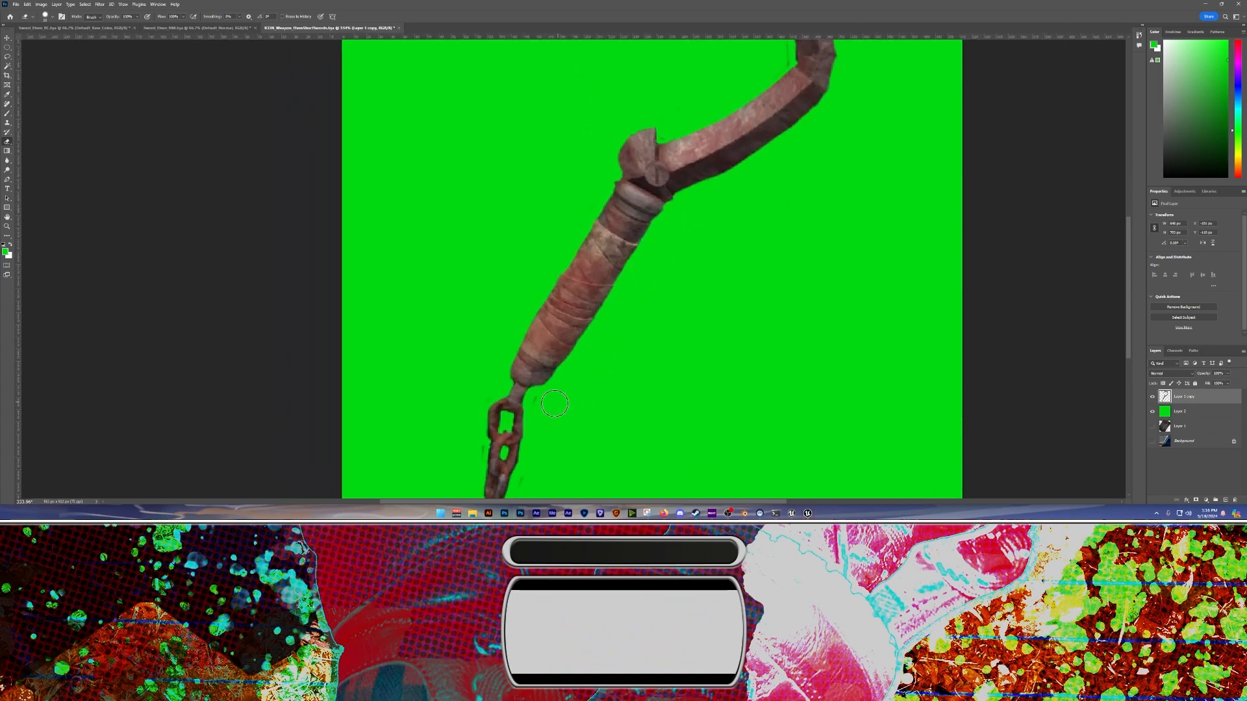
pyautogui.scroll(-2, 532, 363)
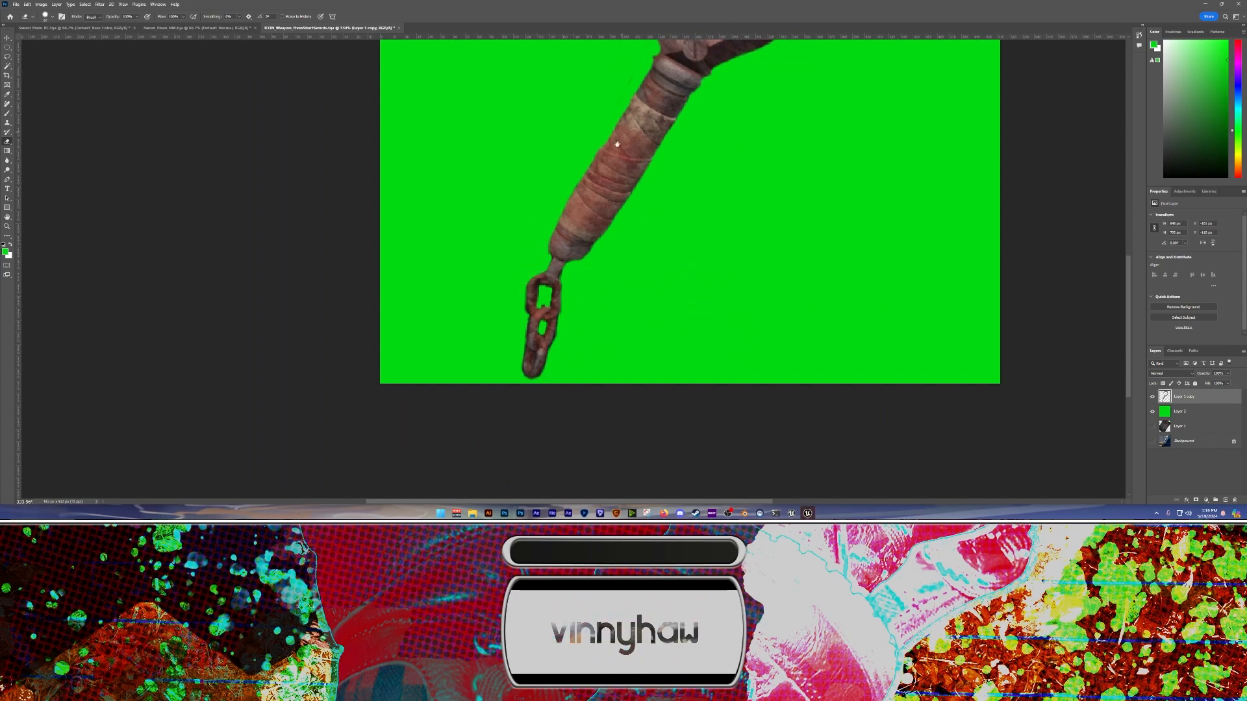
pyautogui.scroll(6, 554, 452)
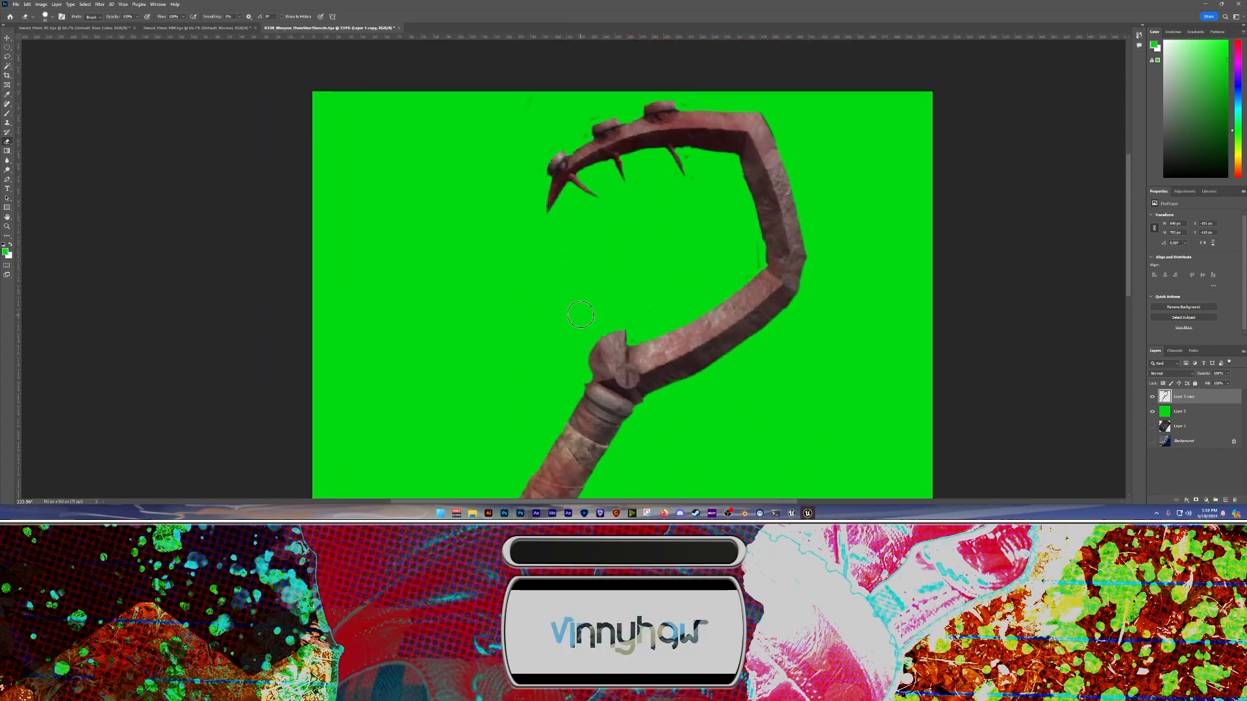
pyautogui.keyDown('alt'); pyautogui.moveTo(638, 326); pyautogui.dragTo(633, 330, button='right'); pyautogui.keyUp('alt')
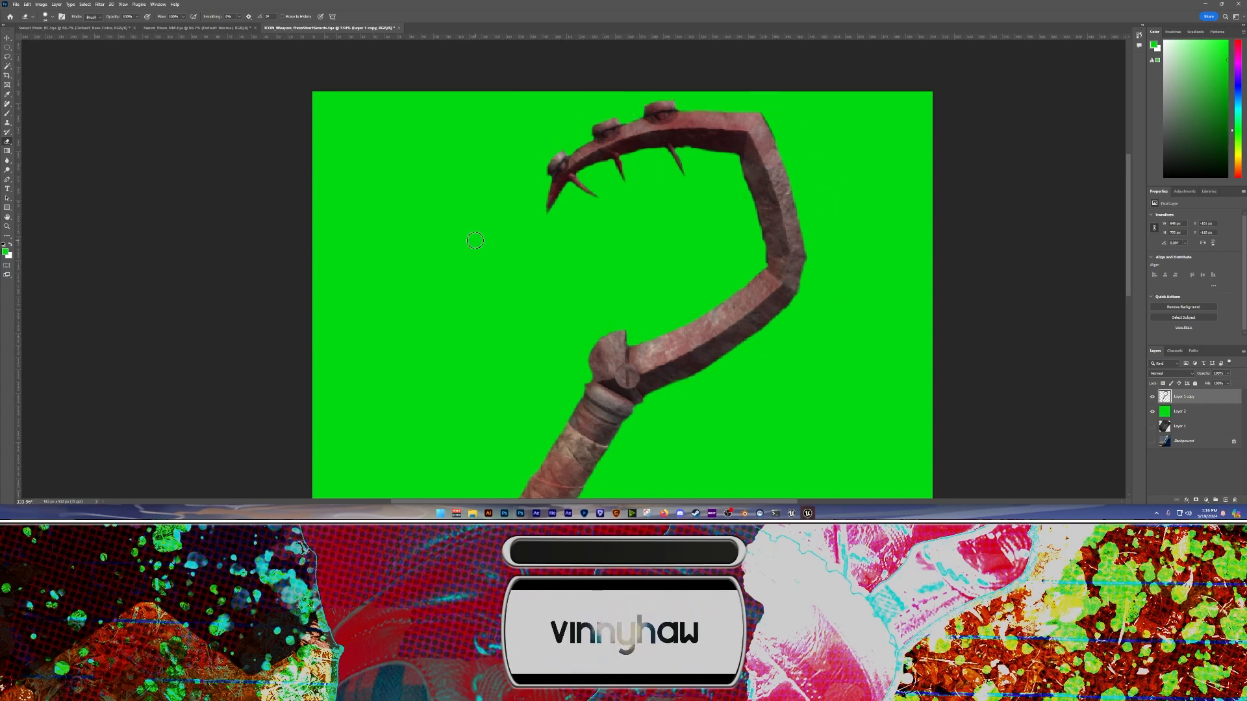
pyautogui.moveTo(468, 322)
pyautogui.mouseDown()
pyautogui.moveTo(570, 186)
pyautogui.moveTo(583, 149)
pyautogui.mouseUp()
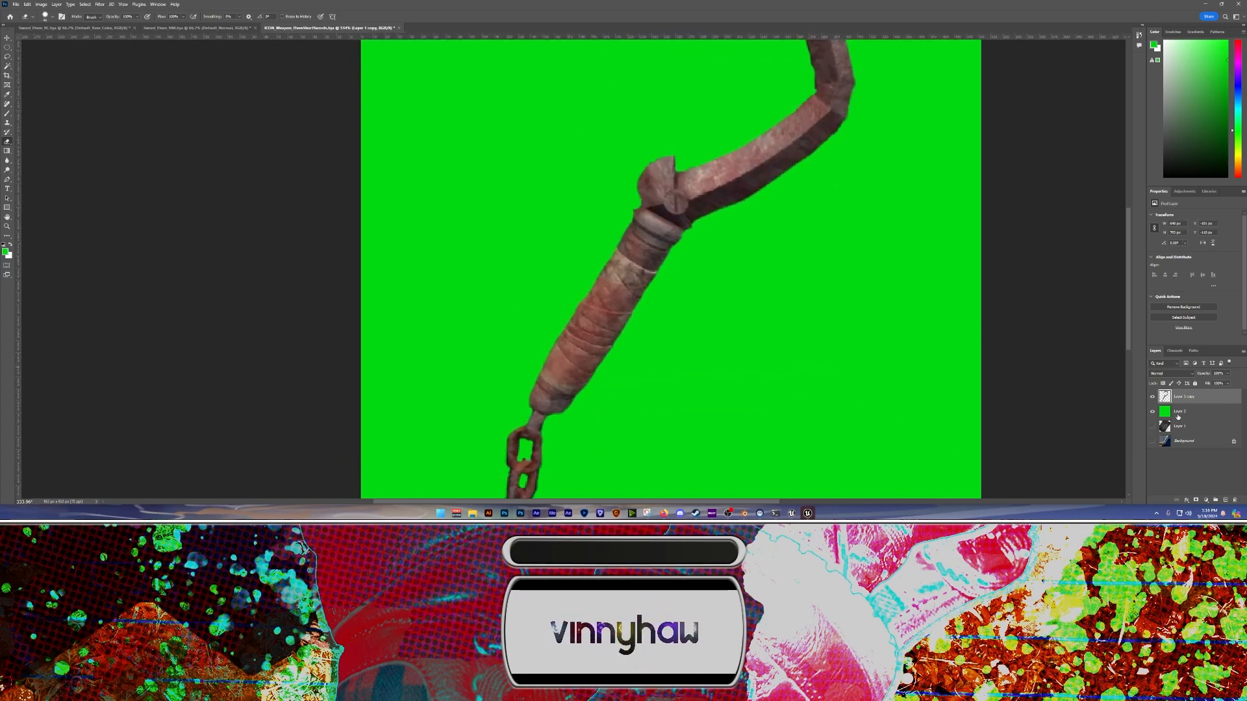
pyautogui.moveTo(1178, 417); pyautogui.dragTo(1234, 500)
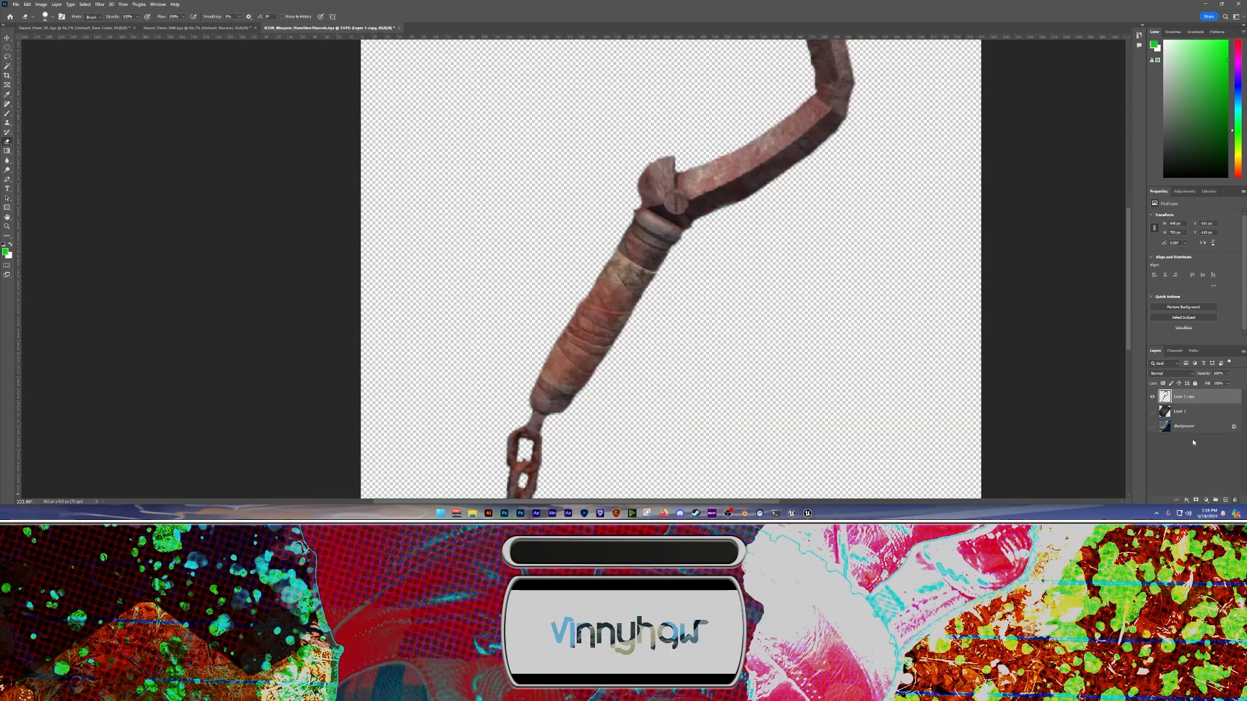
# Remake the Alpha 1 channel from the cleaned hook layer's outline and clear the selection
pyautogui.click(1175, 350)
pyautogui.click(1154, 350)
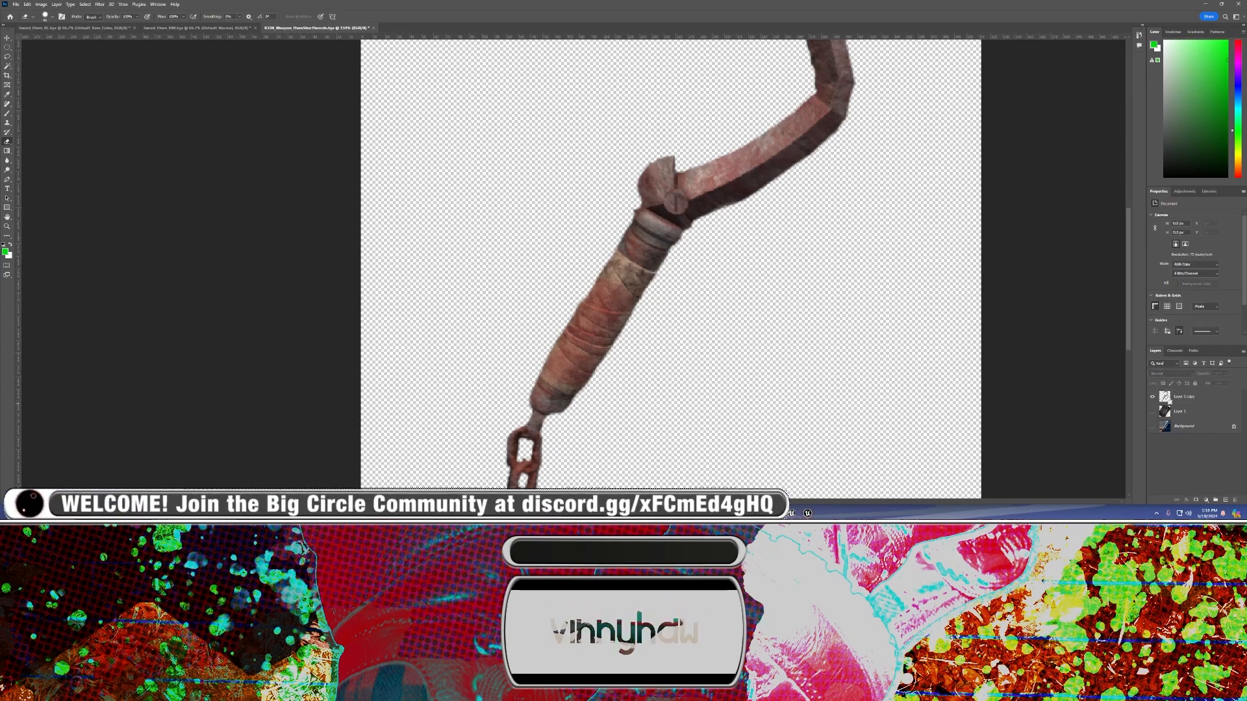
pyautogui.click(1175, 352)
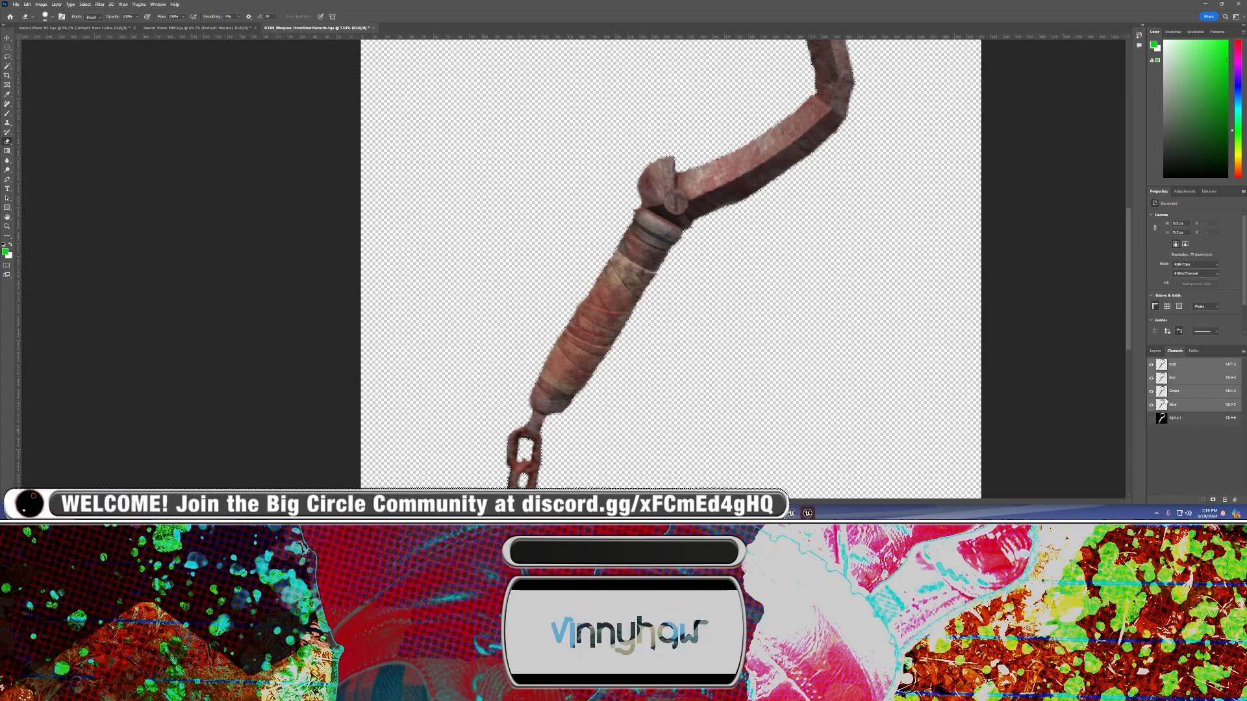
pyautogui.click(1156, 351)
pyautogui.keyDown('alt'); pyautogui.scroll(-4, 803, 292); pyautogui.keyUp('alt')
pyautogui.hotkey('ctrl', 'd')
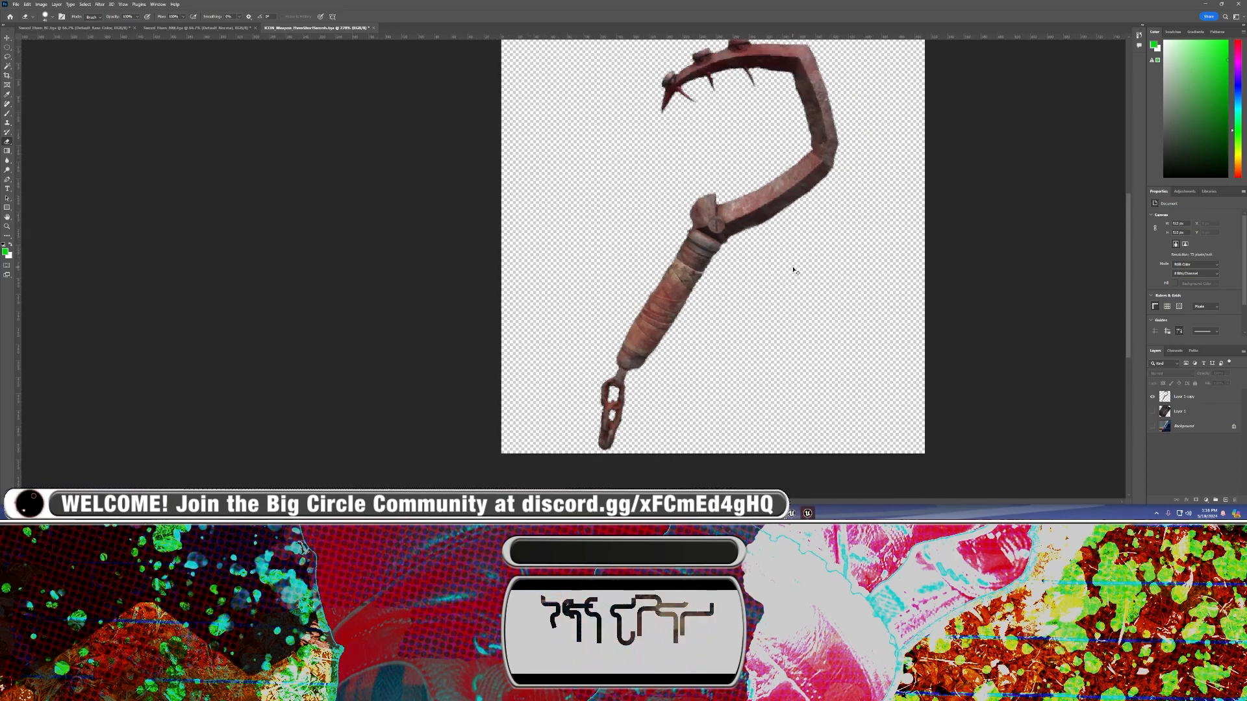
# Save a Targa copy of the hook icon as ICON_Weapon_ElvenShortSwords in the OMD3 Modding Template's Assets folder
pyautogui.moveTo(792, 243); pyautogui.dragTo(706, 300)
pyautogui.click(16, 4)
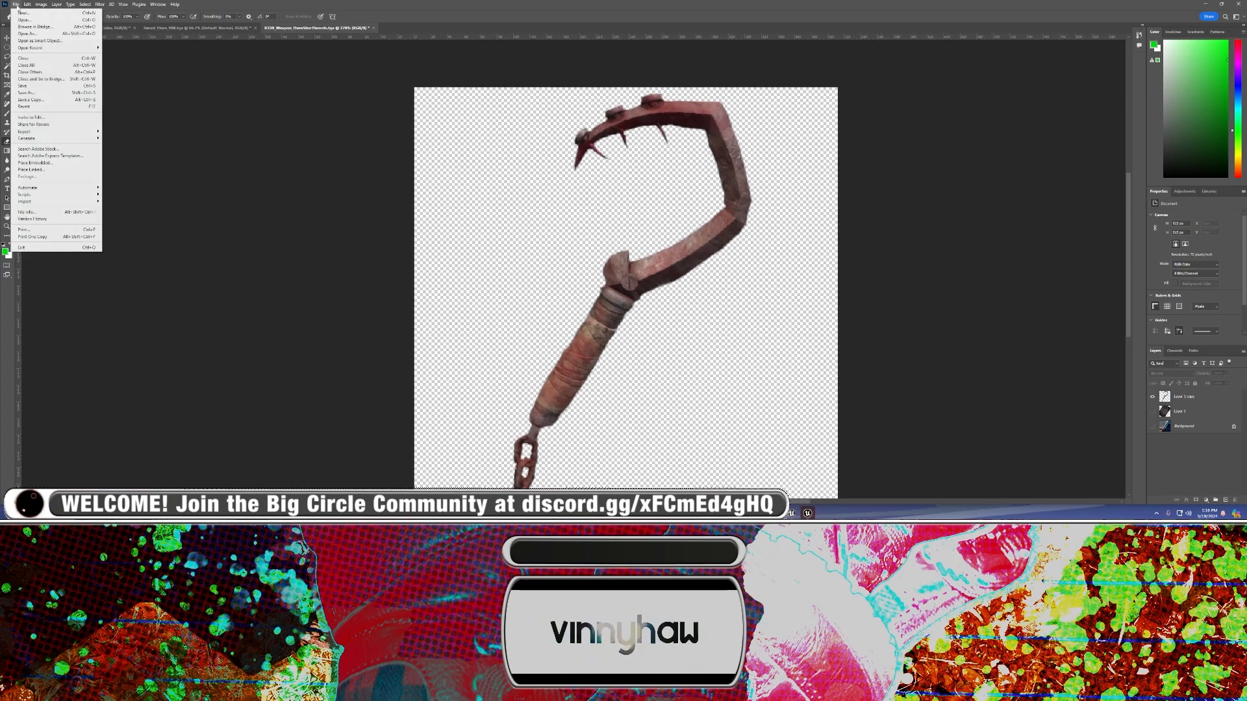
pyautogui.click(32, 99)
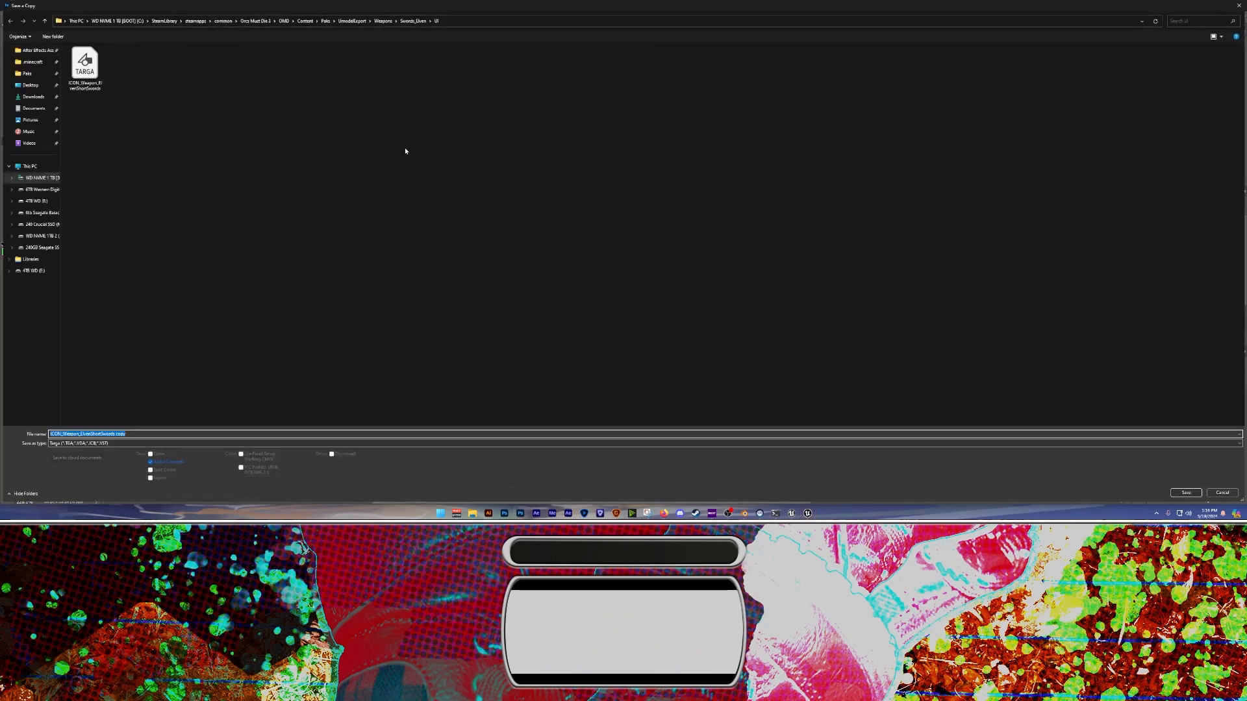
pyautogui.click(27, 73)
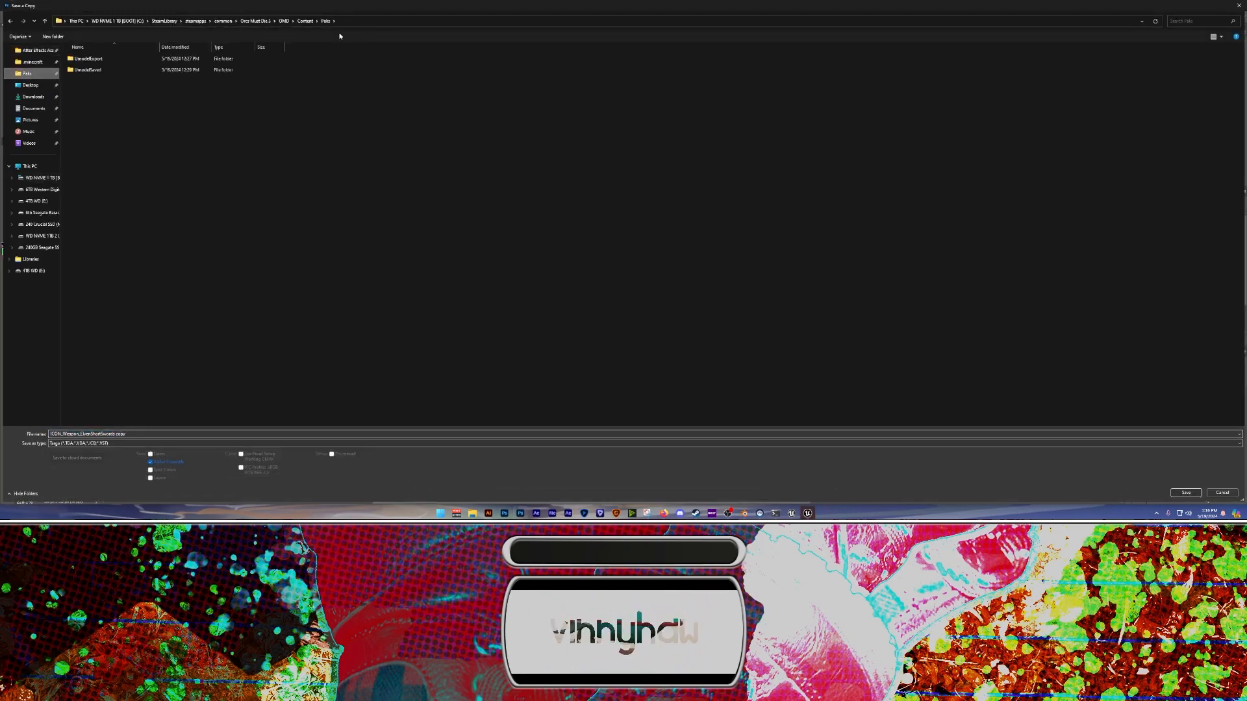
pyautogui.click(305, 21)
pyautogui.doubleClick(104, 59)
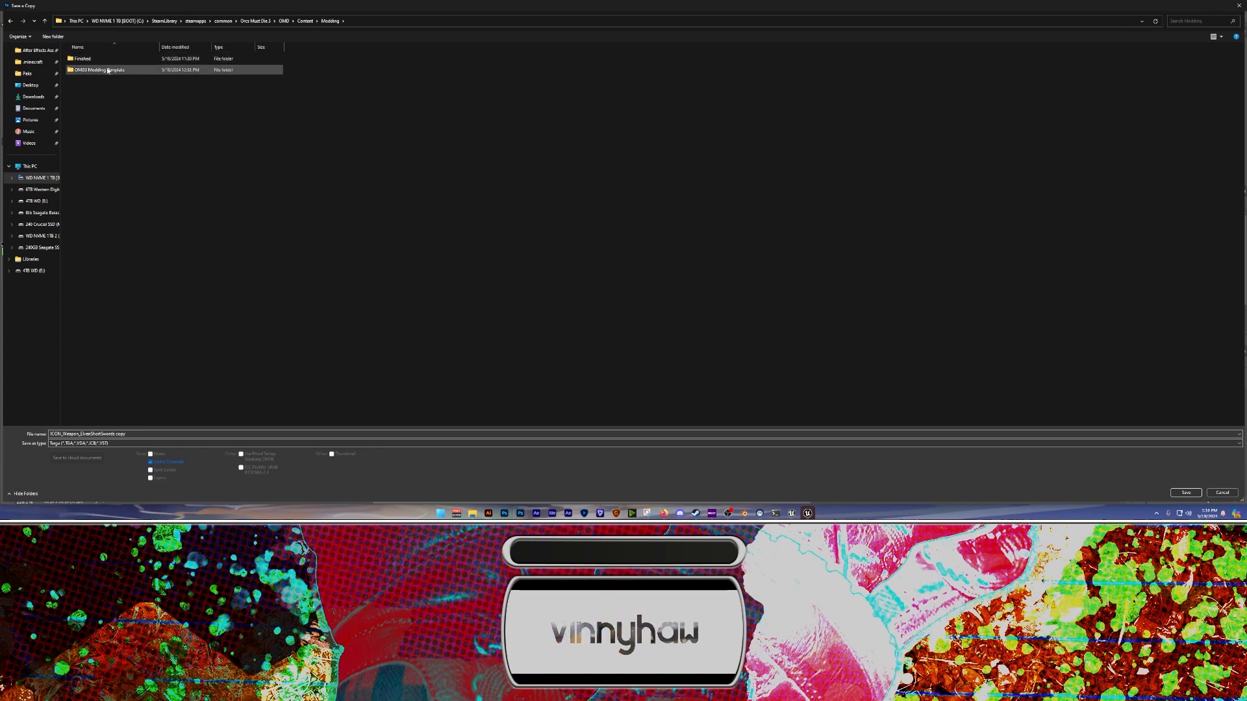
pyautogui.doubleClick(108, 70)
pyautogui.doubleClick(101, 60)
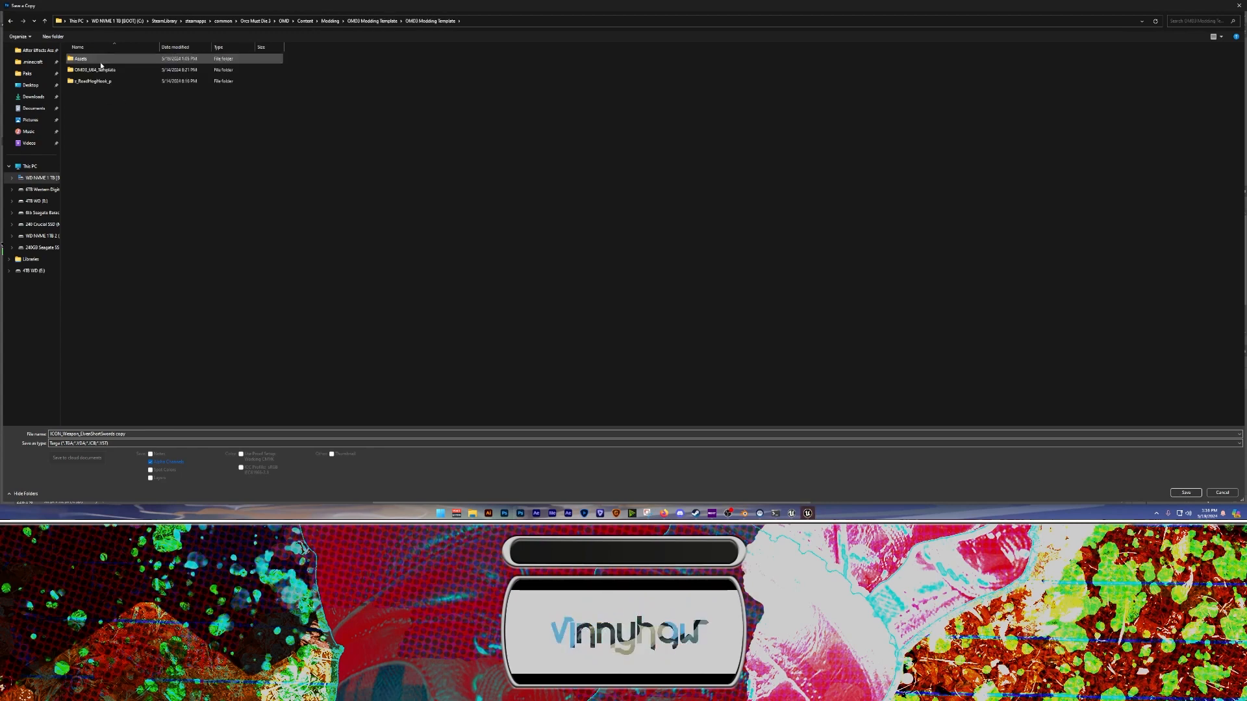
pyautogui.doubleClick(101, 63)
pyautogui.click(193, 432)
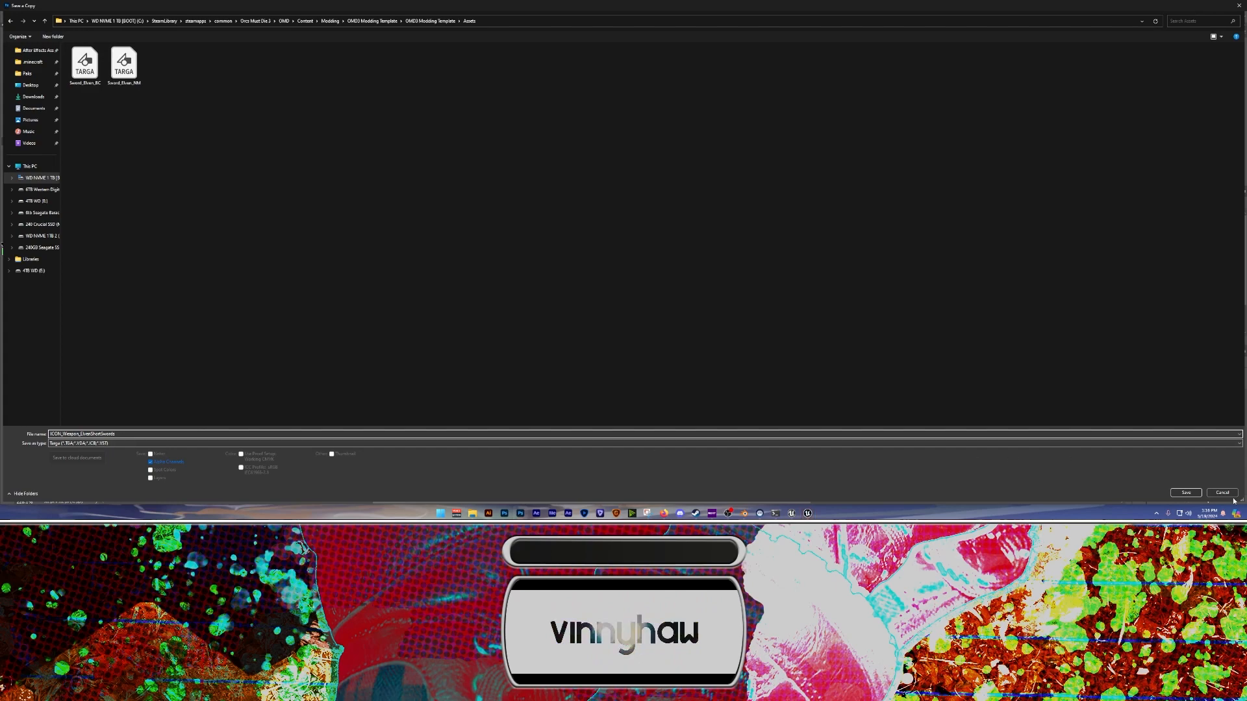
pyautogui.click(1185, 492)
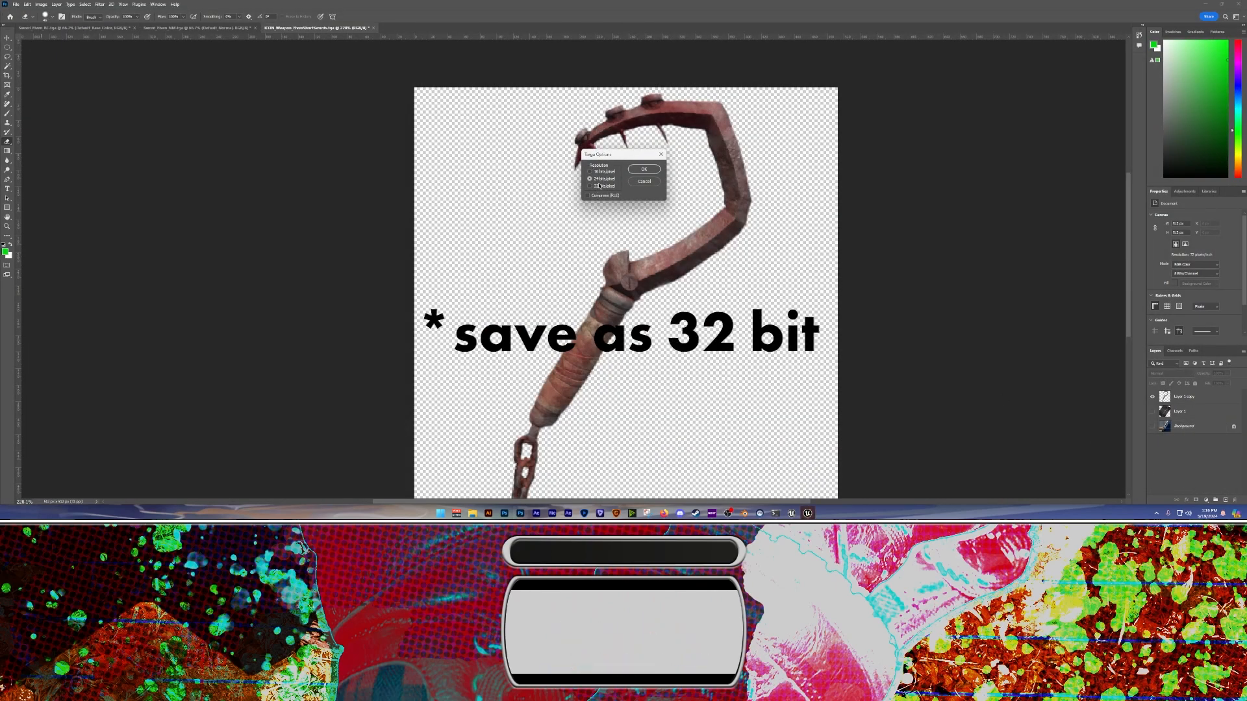
pyautogui.click(640, 170)
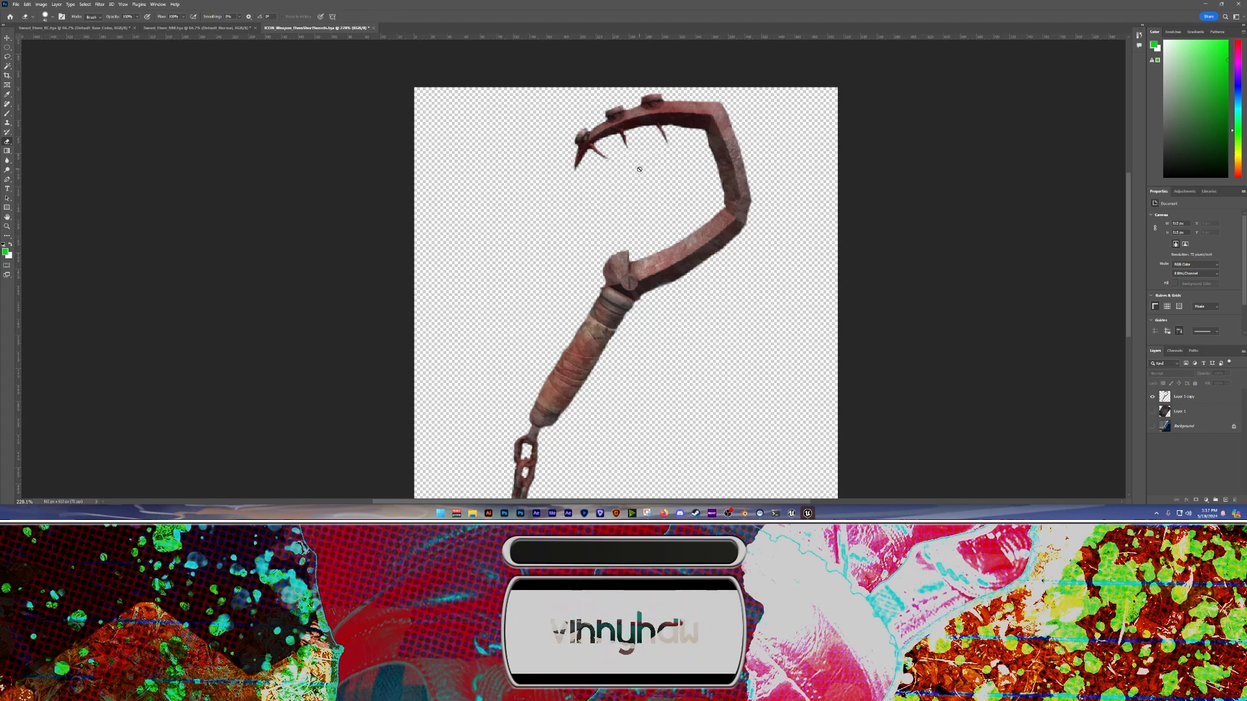
# Switch to File Explorer, close the Snipping Tool capture, and open the modding template's Assets folder
pyautogui.click(1206, 5)
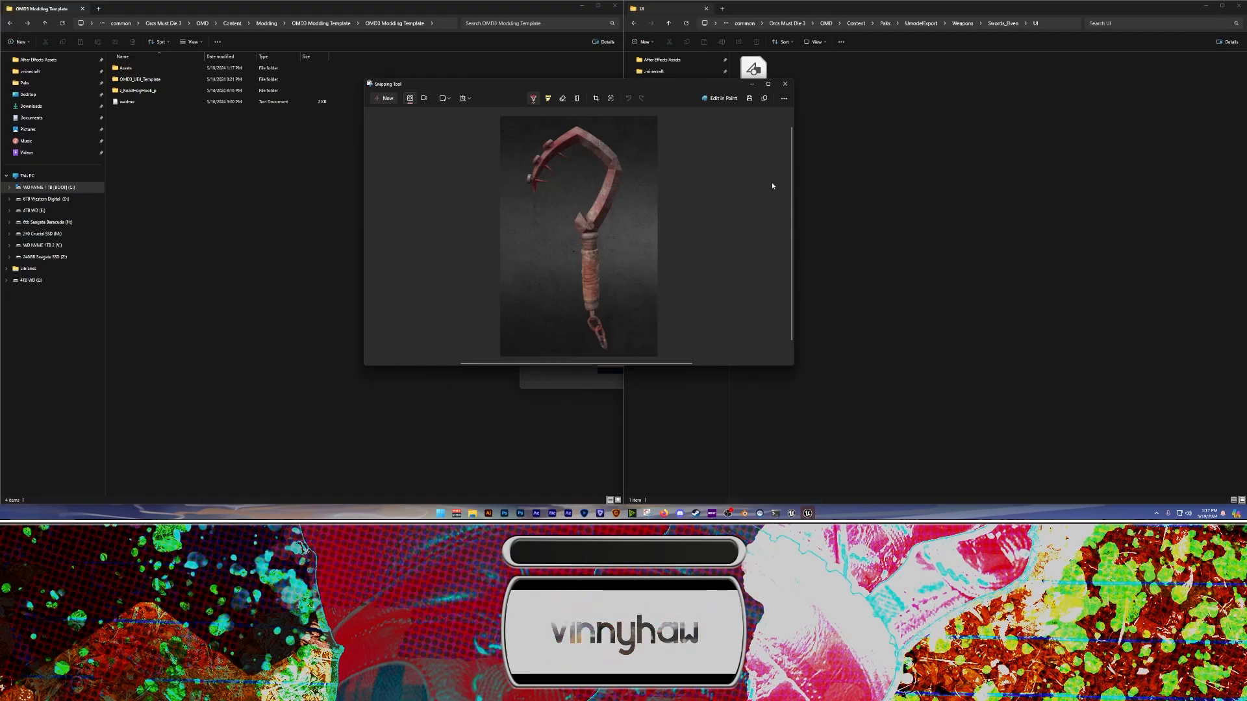
pyautogui.click(786, 85)
pyautogui.click(353, 220)
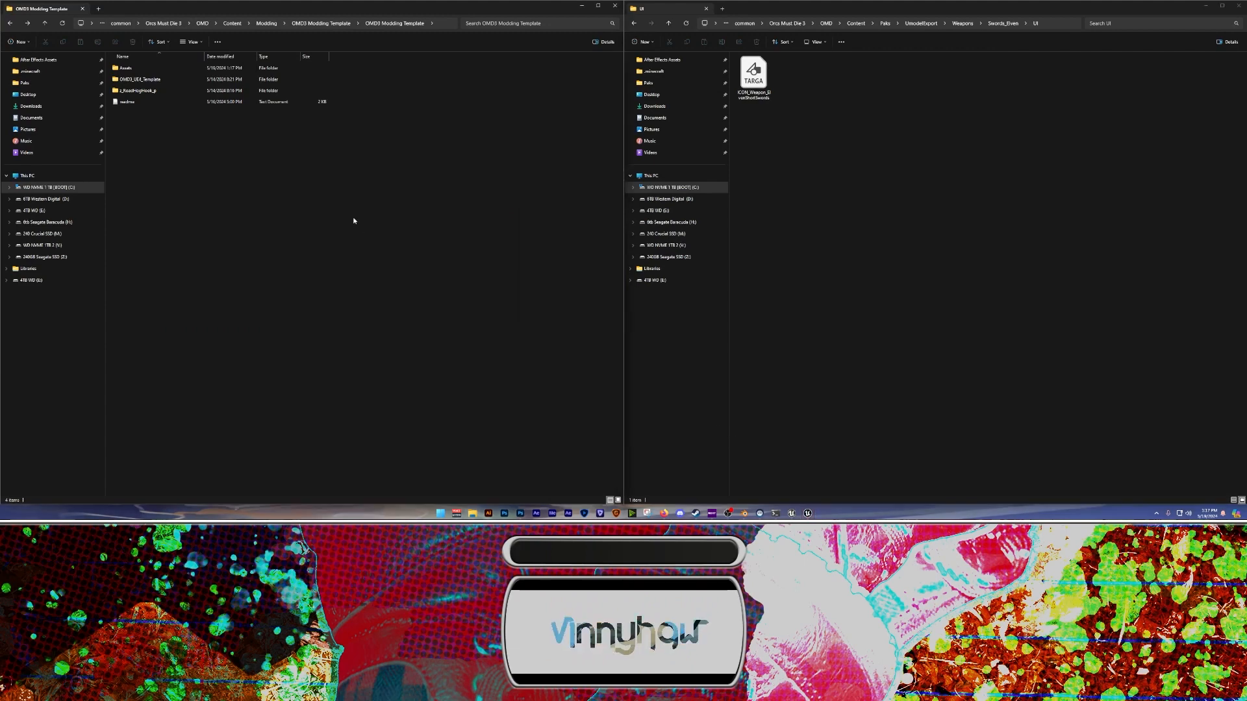
pyautogui.click(138, 69)
pyautogui.doubleClick(138, 69)
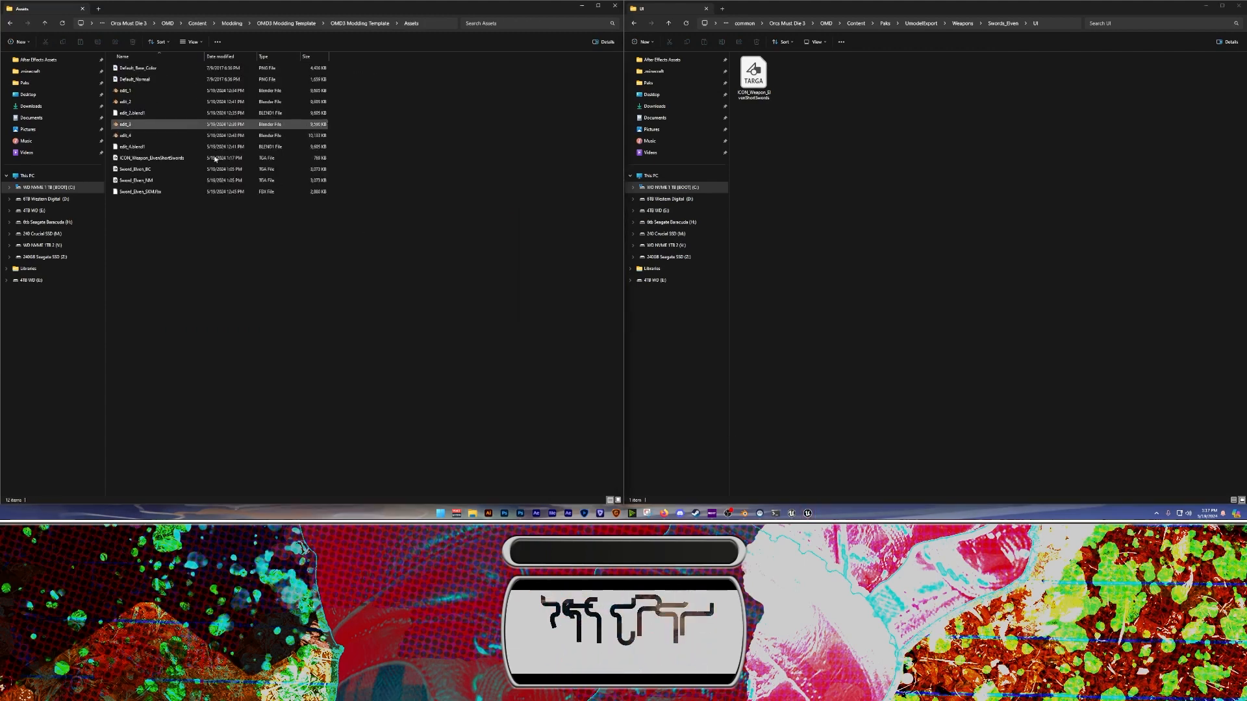
pyautogui.click(867, 218)
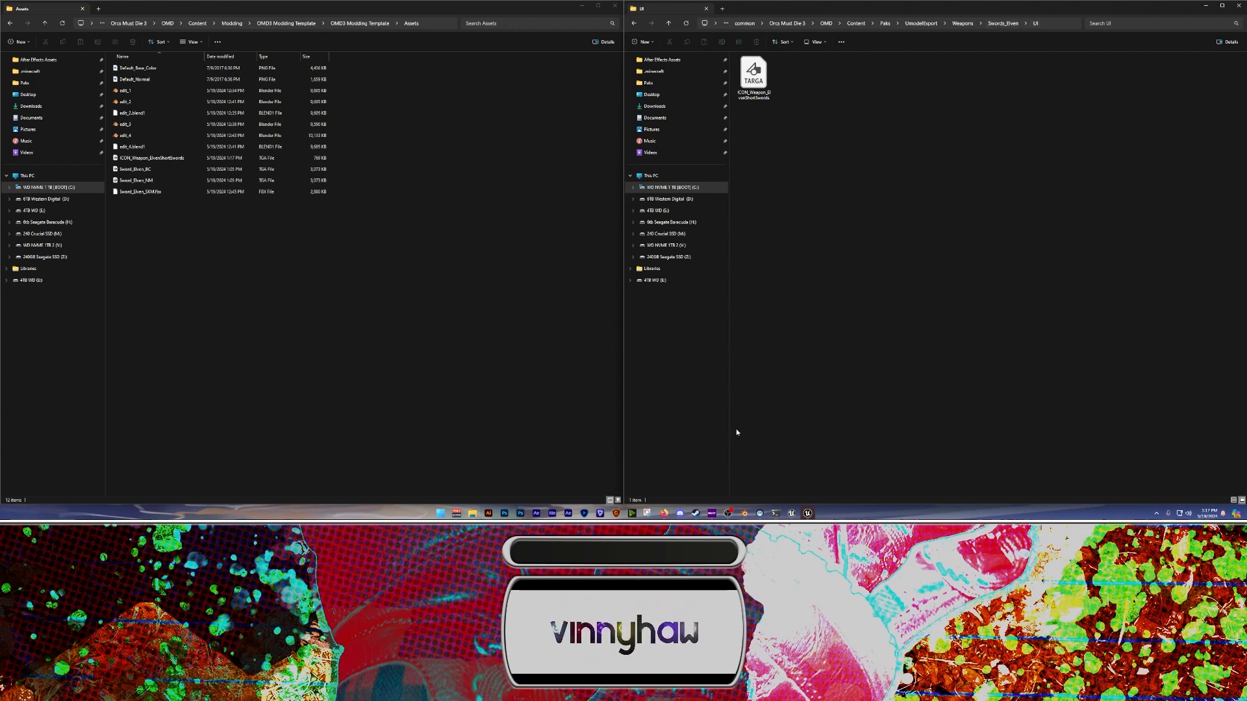
# Switch to Unreal Editor, create a folder named UI inside Weapons/Swords_Elven, and open it
pyautogui.click(792, 514)
pyautogui.click(808, 514)
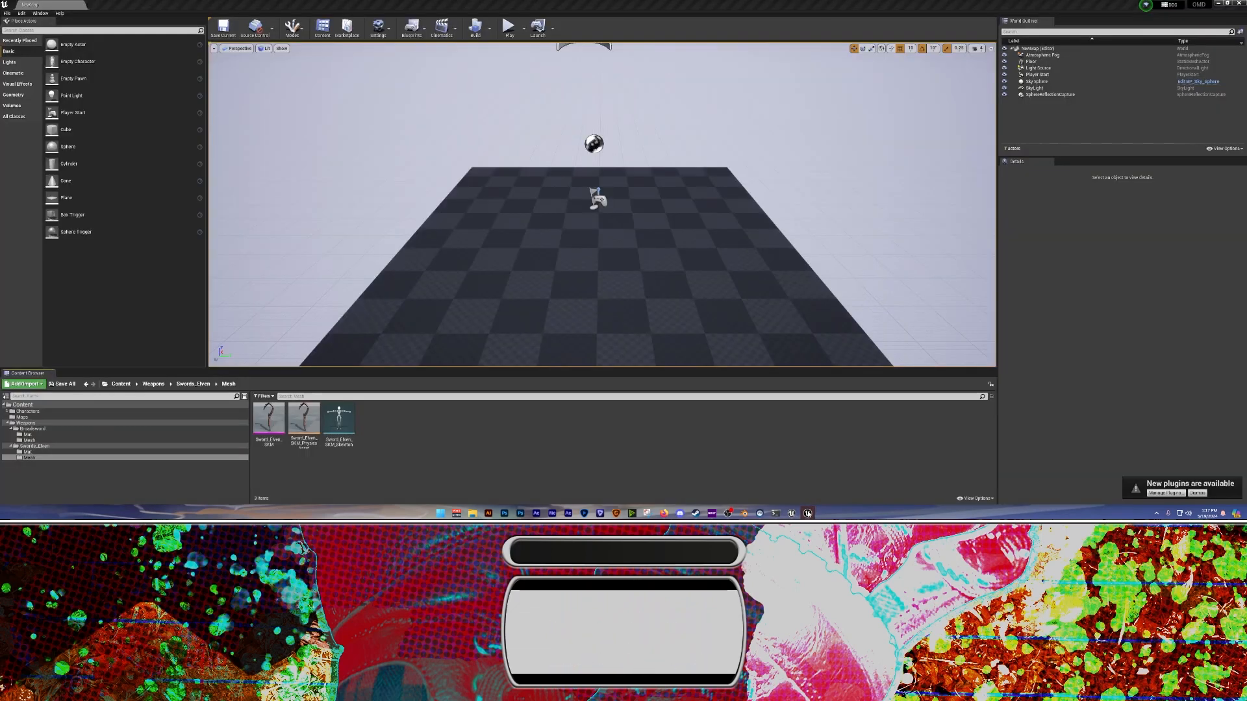
pyautogui.click(34, 447)
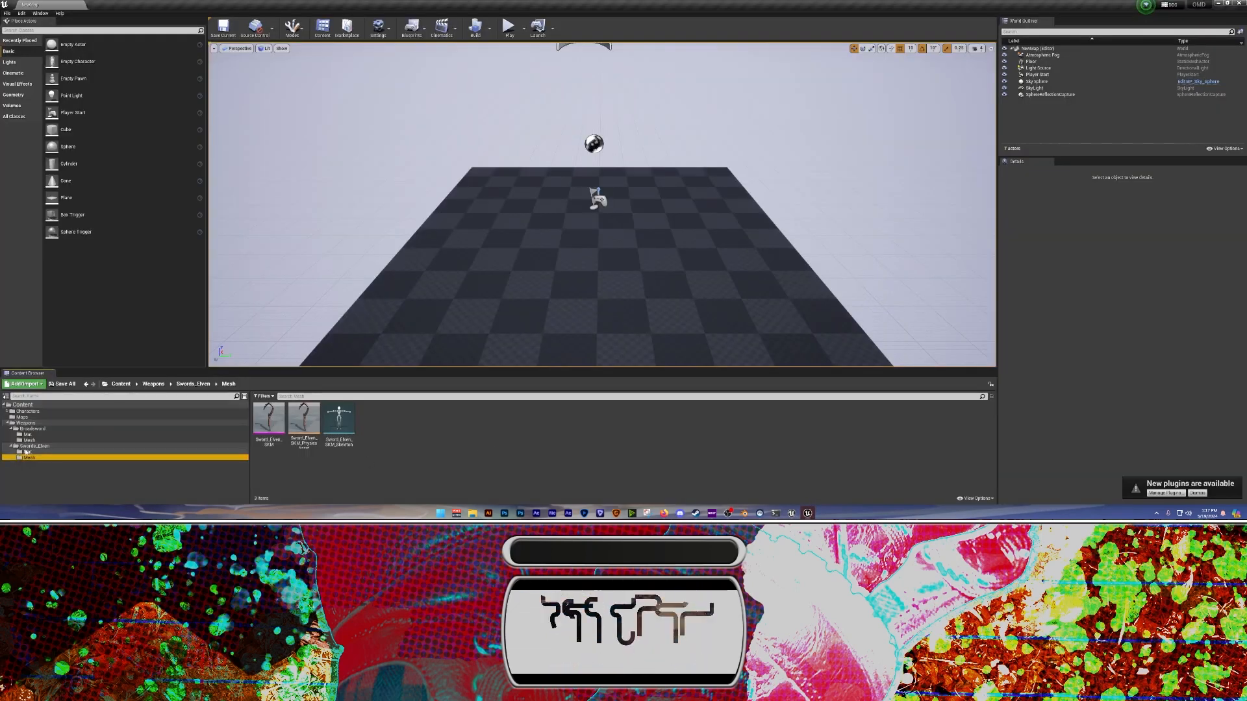
pyautogui.rightClick(381, 441)
pyautogui.click(422, 218)
pyautogui.write('UI')
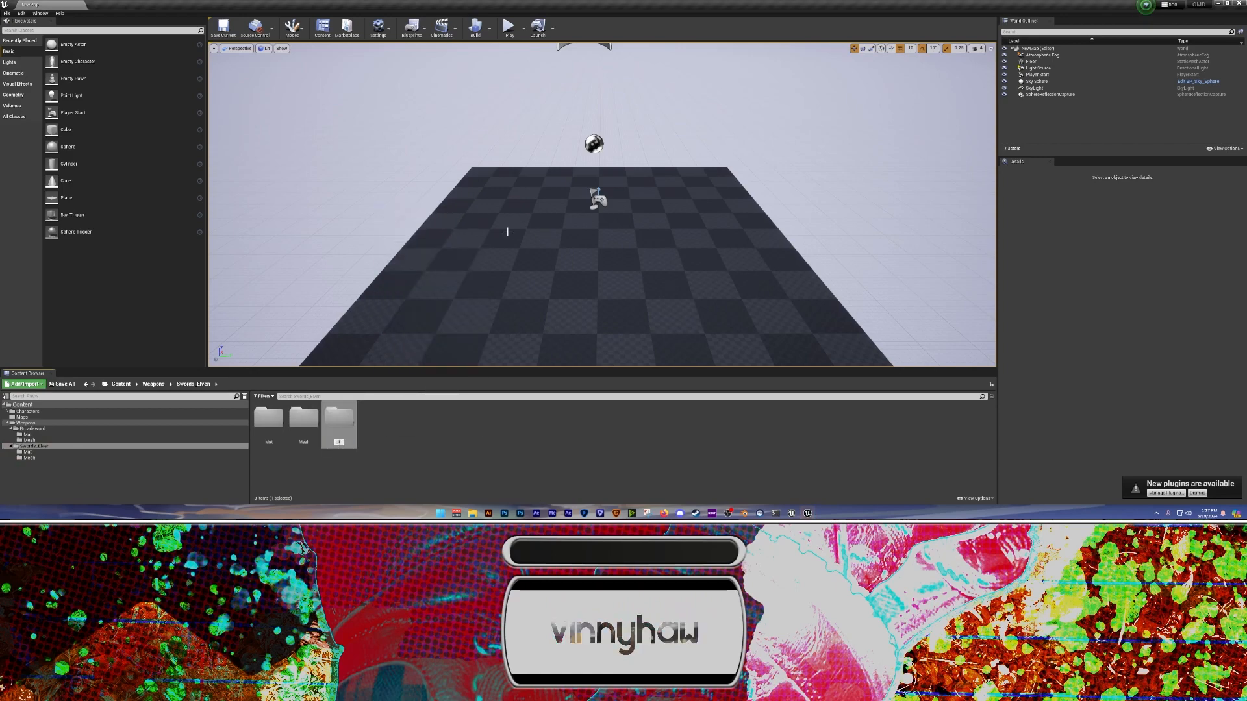
pyautogui.press('Return')
pyautogui.press('Return')
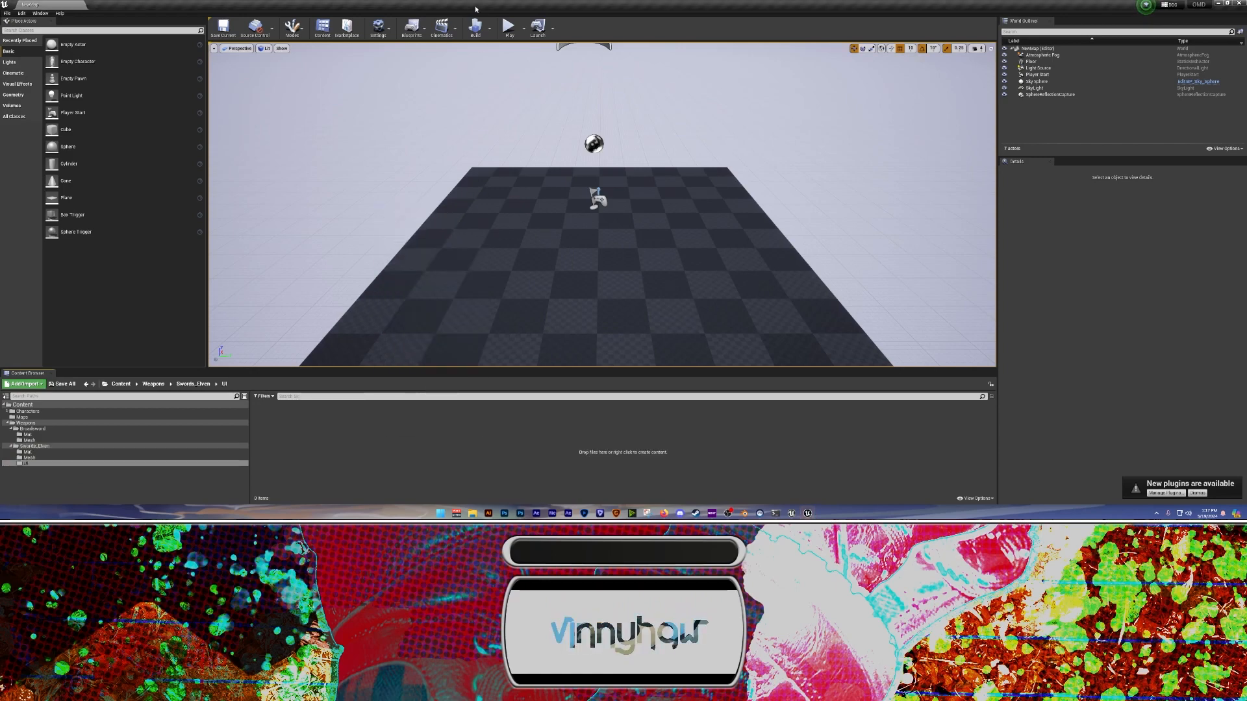
# Arrange the Unreal Editor window side by side with the File Explorer window showing the Assets folder
pyautogui.moveTo(475, 5); pyautogui.dragTo(863, 61)
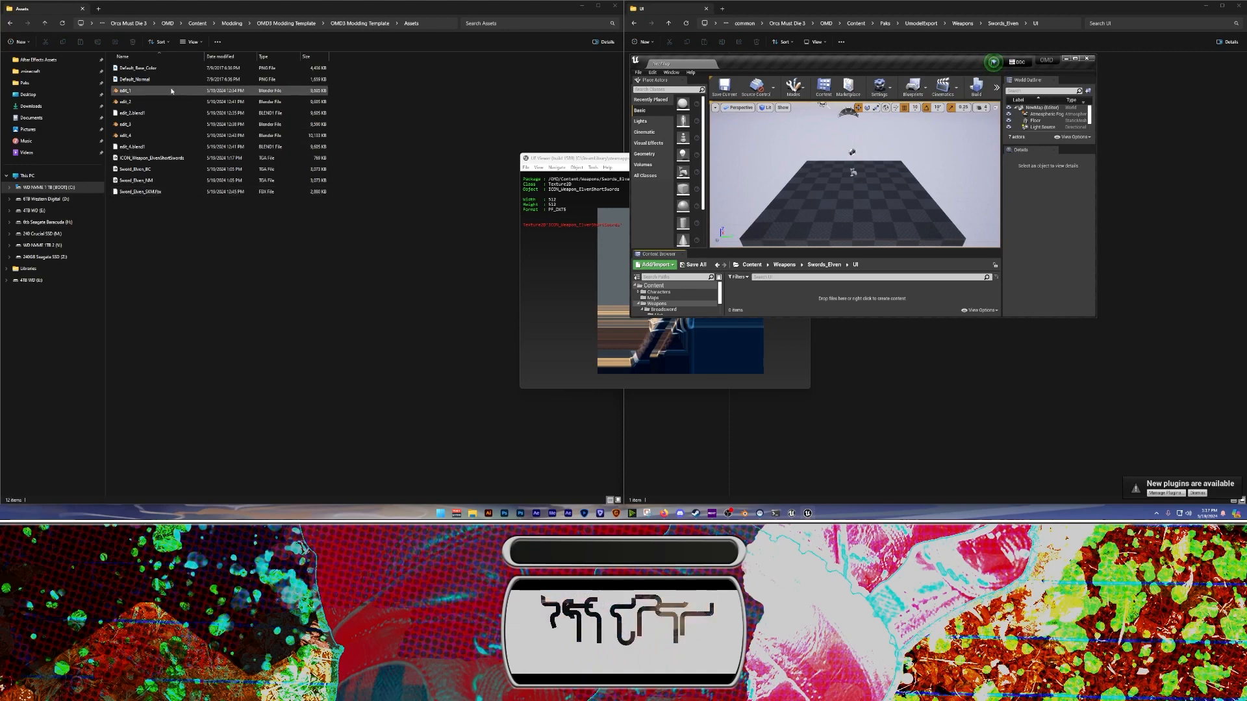
pyautogui.scroll(-3, 896, 173)
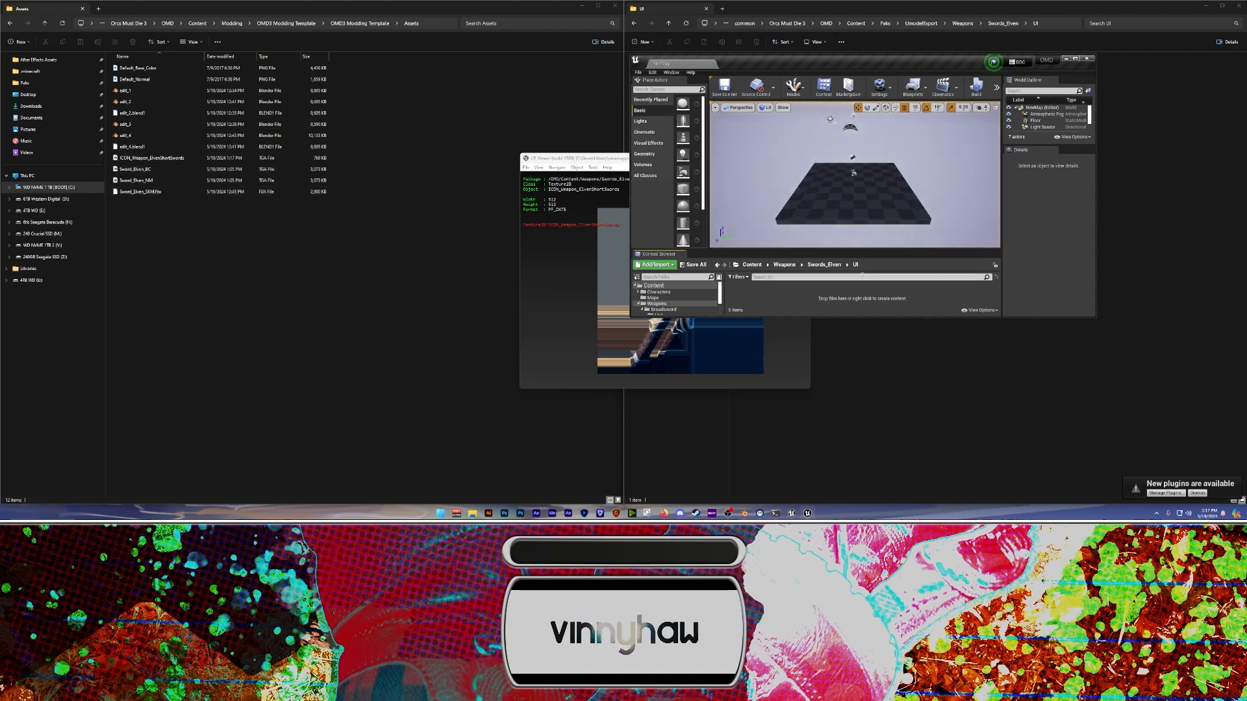
pyautogui.moveTo(952, 60); pyautogui.dragTo(1245, 112)
pyautogui.click(360, 116)
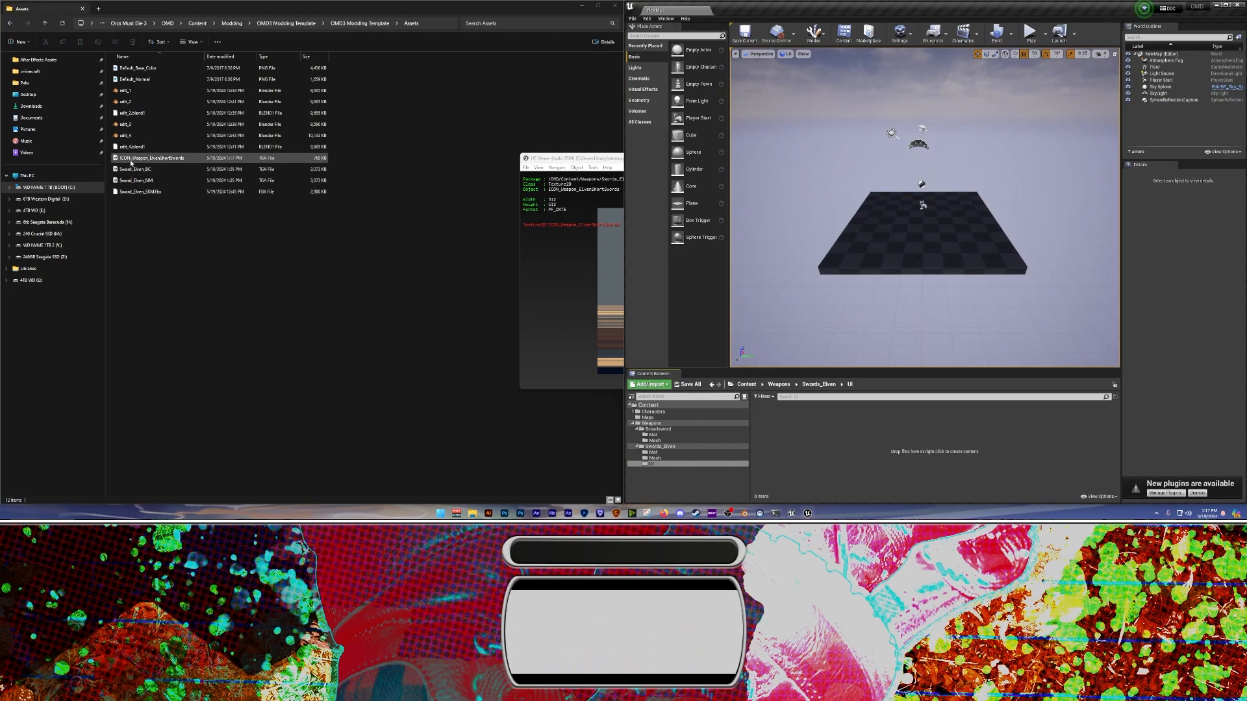
# Import the ICON_Weapon_ElvenShortSwords TGA file into the project's UI folder and cook the content for Windows
pyautogui.moveTo(131, 163); pyautogui.dragTo(863, 435)
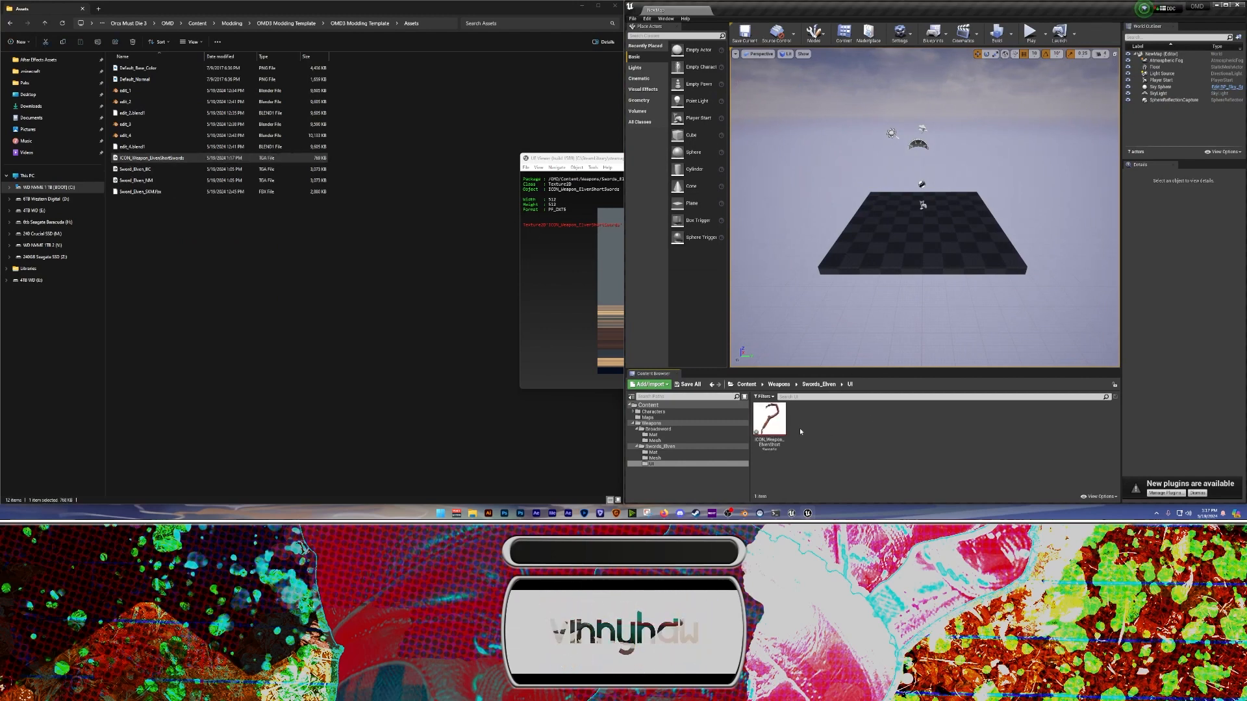
pyautogui.click(864, 425)
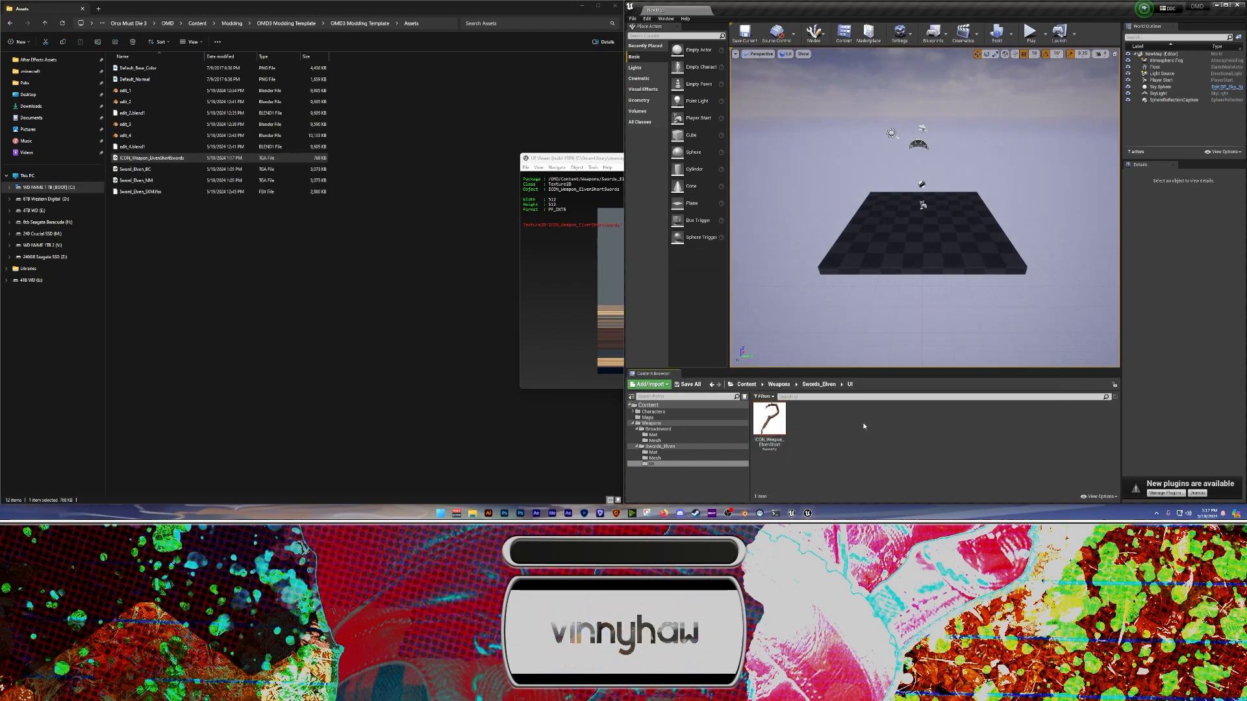
pyautogui.click(632, 18)
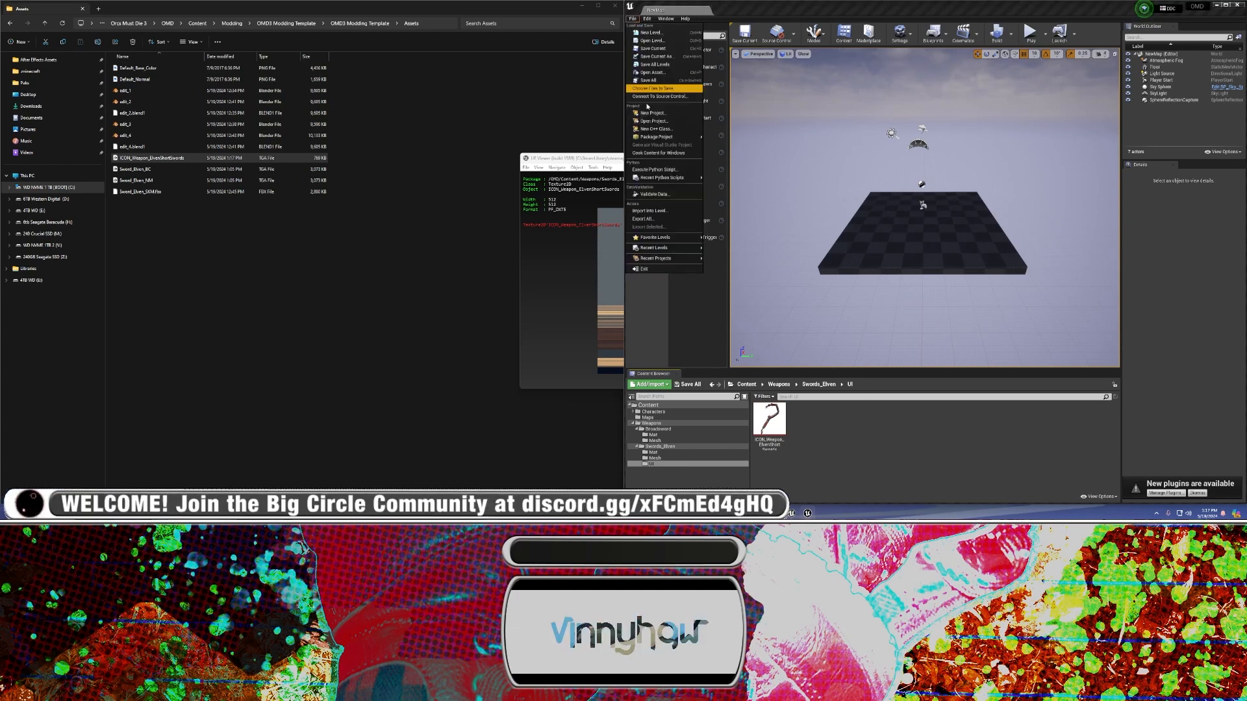
pyautogui.click(657, 152)
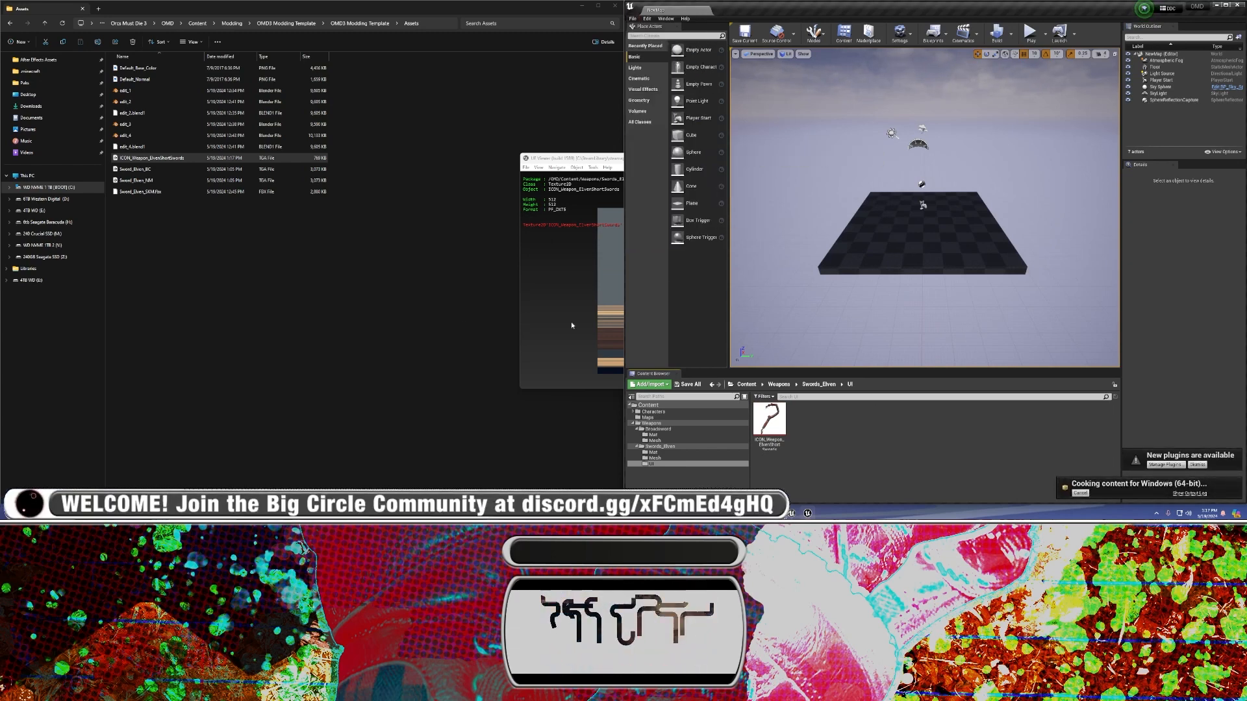
# Open the project's cooked WindowsNoEditor output in File Explorer, down to OMD/Content/Weapons/Swords_Elven/UI
pyautogui.click(386, 318)
pyautogui.hotkey('alt', 'Left')
pyautogui.doubleClick(139, 79)
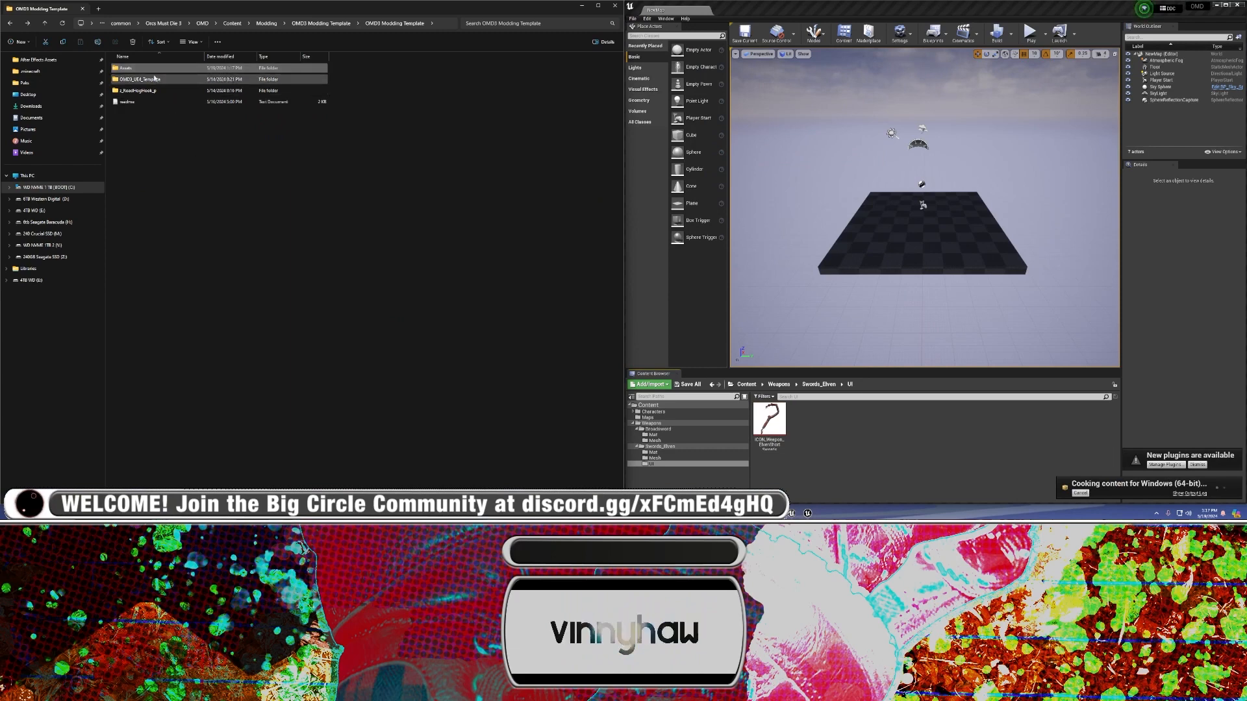
pyautogui.doubleClick(139, 68)
pyautogui.doubleClick(140, 68)
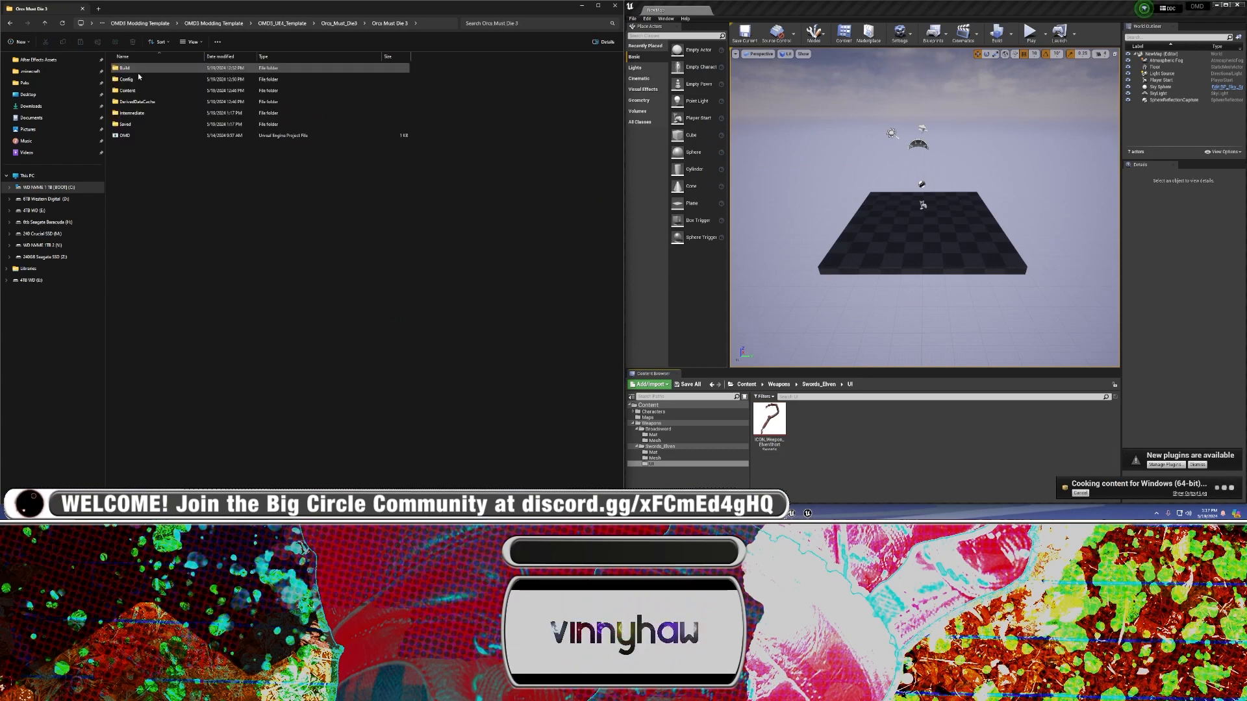
pyautogui.doubleClick(130, 124)
pyautogui.doubleClick(131, 102)
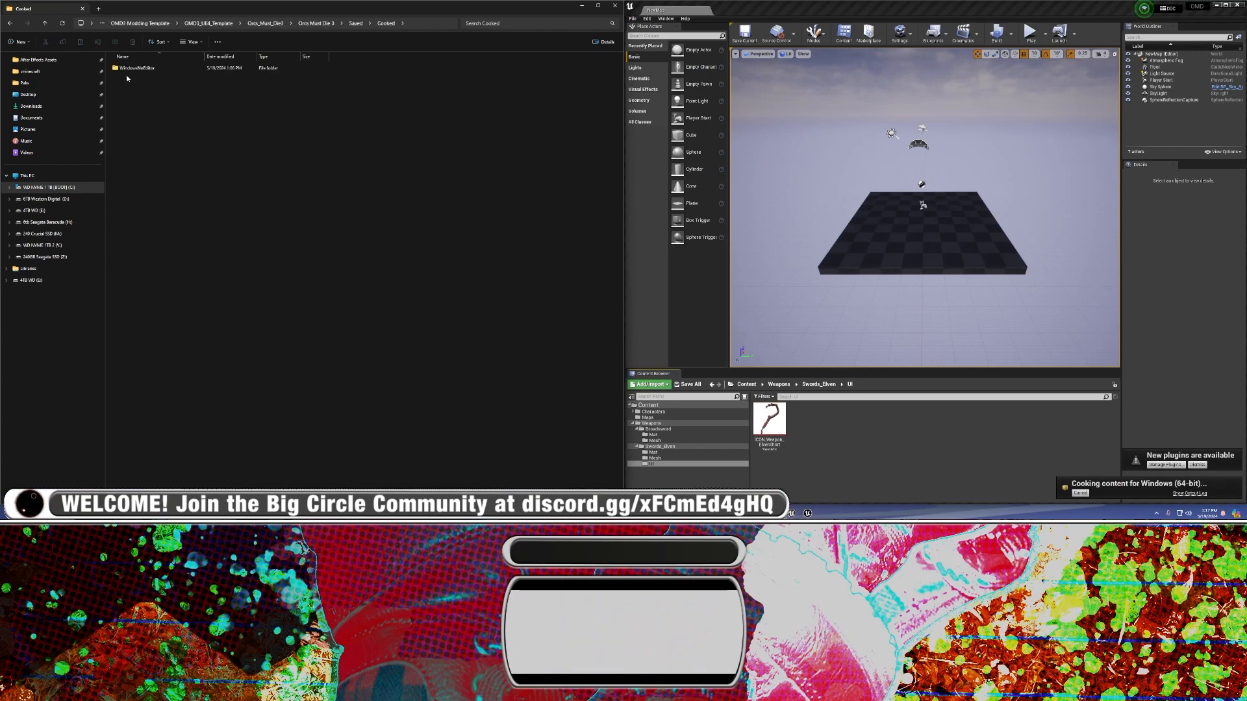
pyautogui.doubleClick(129, 68)
pyautogui.doubleClick(130, 68)
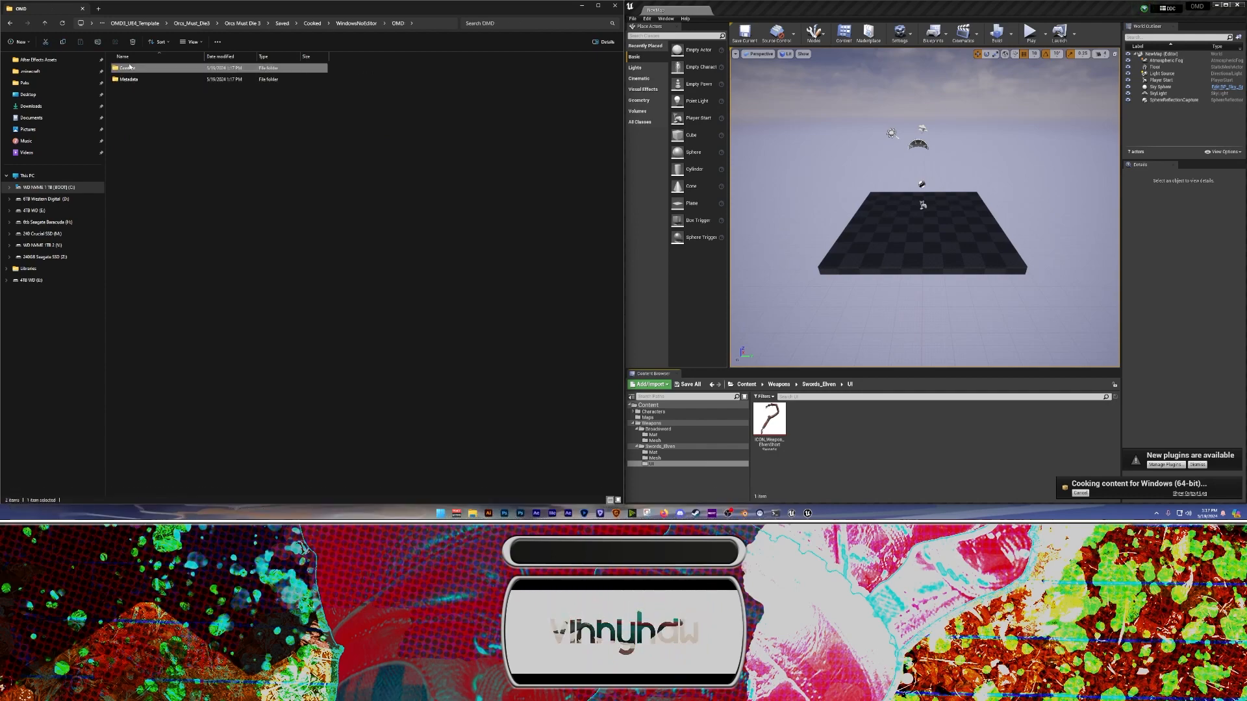
pyautogui.doubleClick(130, 68)
pyautogui.doubleClick(129, 91)
pyautogui.doubleClick(132, 70)
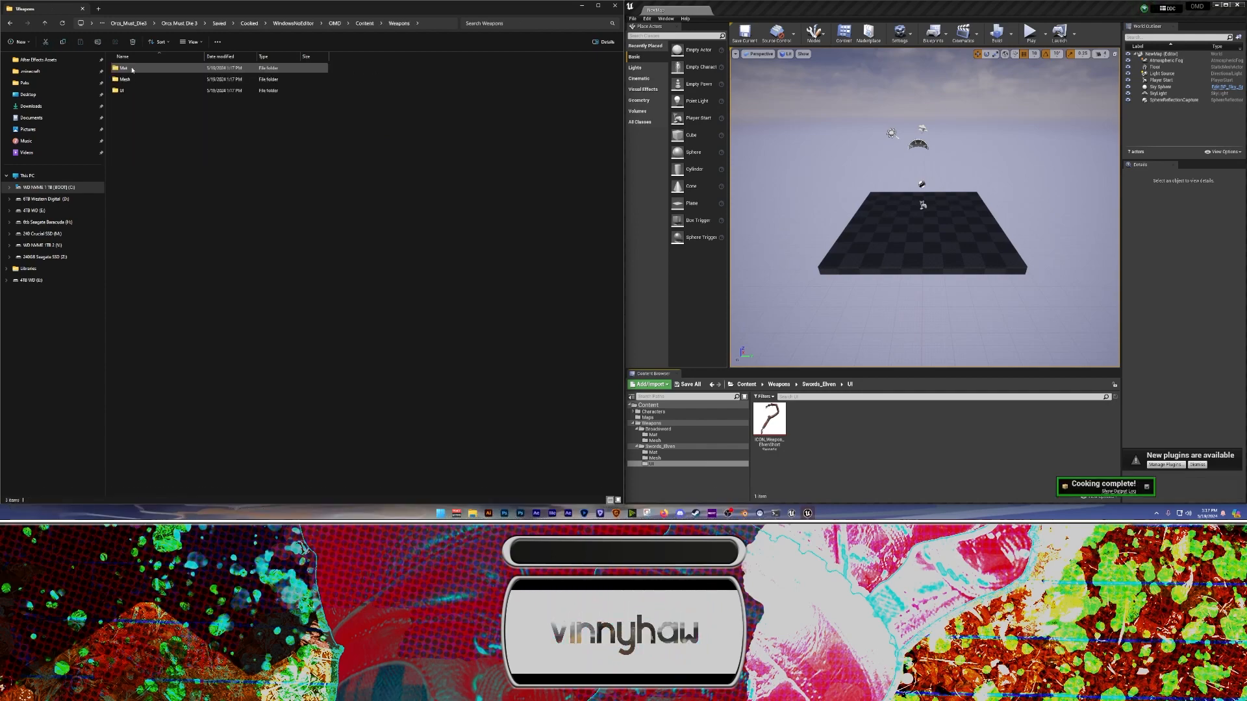
pyautogui.doubleClick(129, 91)
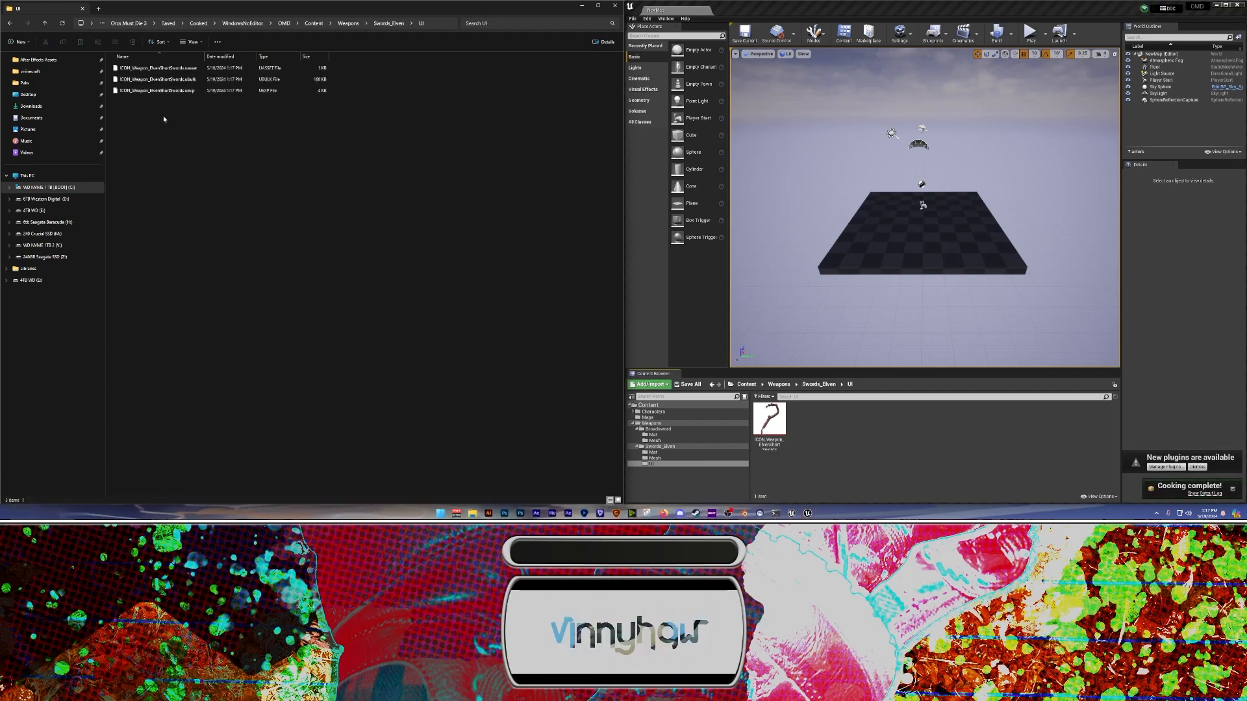
# Copy the cooked UI folder into the z_RoadHogHook_p mod's OMD/Content/Weapons/Swords_Elven folder
pyautogui.hotkey('alt', 'Left')
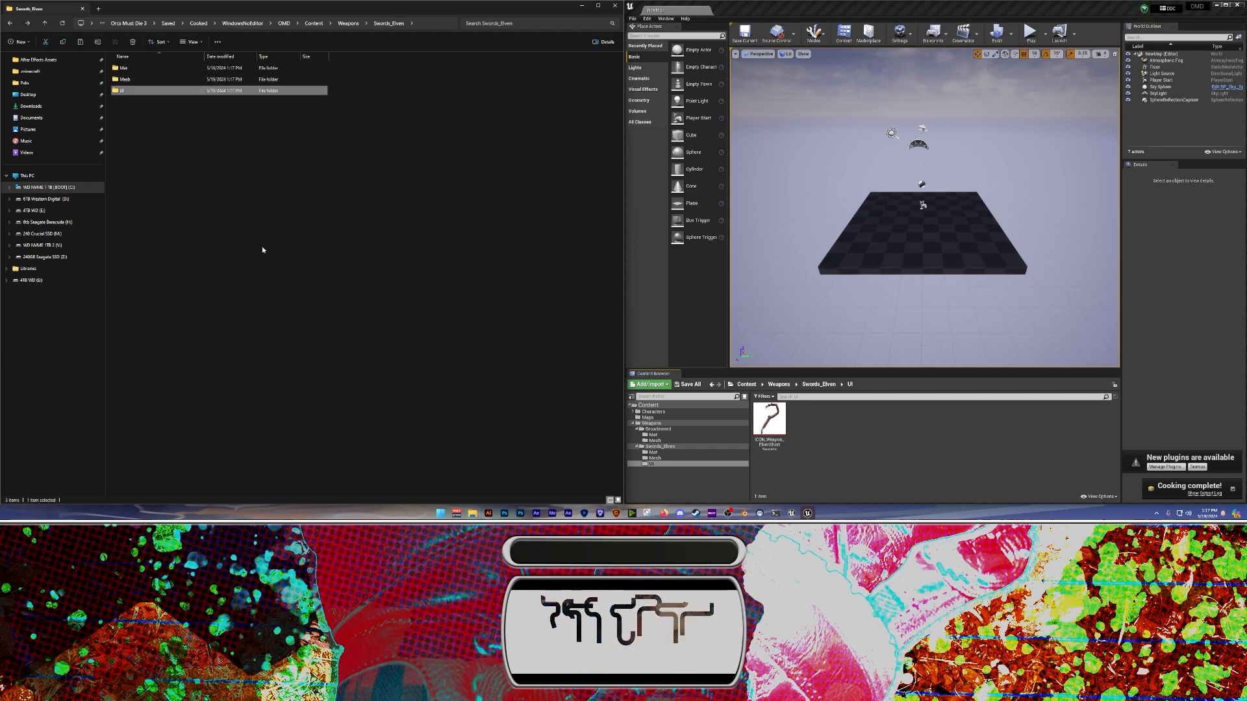
pyautogui.hotkey('alt', 'Left')
pyautogui.hotkey('alt', 'Left')
pyautogui.hotkey('alt', 'Left')
pyautogui.hotkey('alt', 'Left')
pyautogui.hotkey('alt', 'Left')
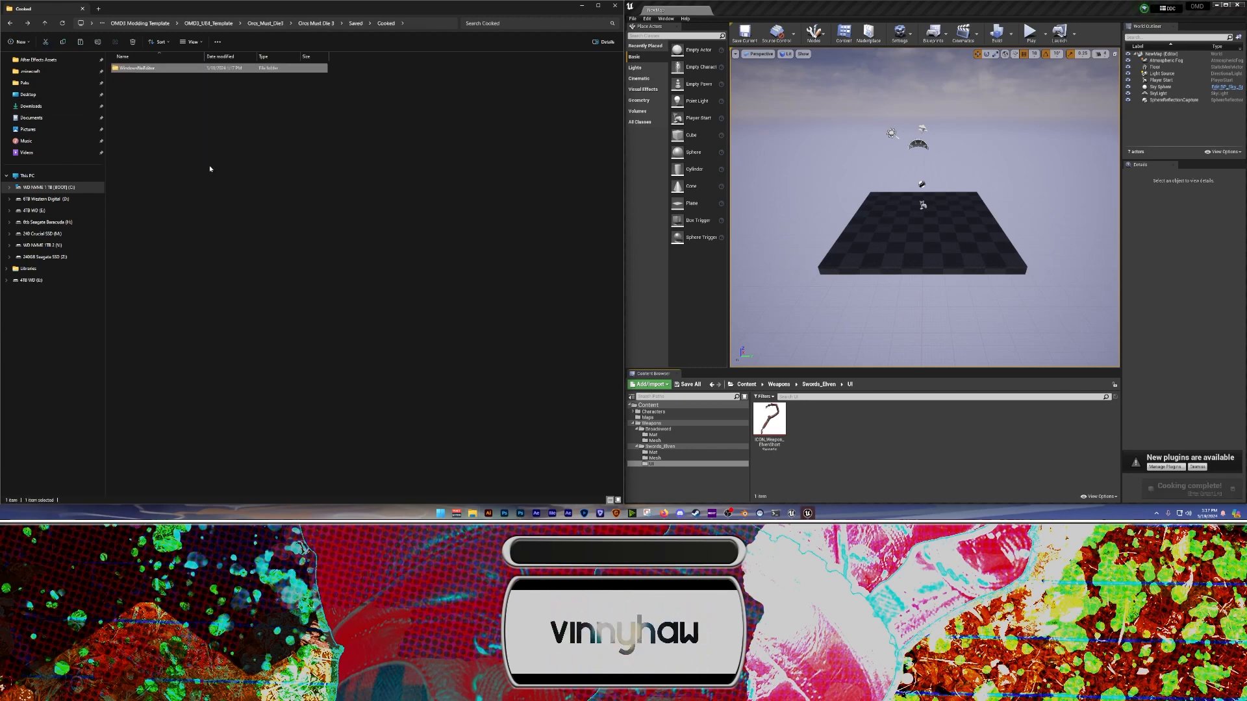
pyautogui.hotkey('alt', 'Left')
pyautogui.hotkey('alt', 'Left')
pyautogui.hotkey('alt', 'Left')
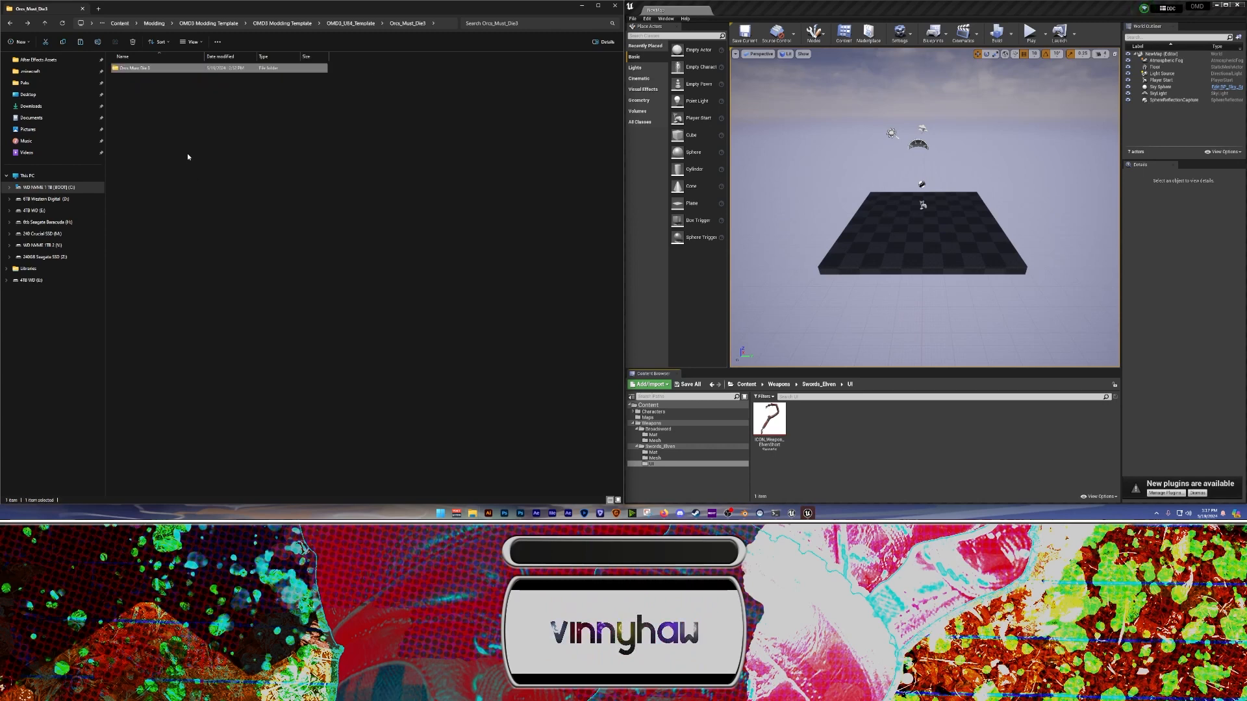
pyautogui.hotkey('alt', 'Left')
pyautogui.hotkey('alt', 'Left')
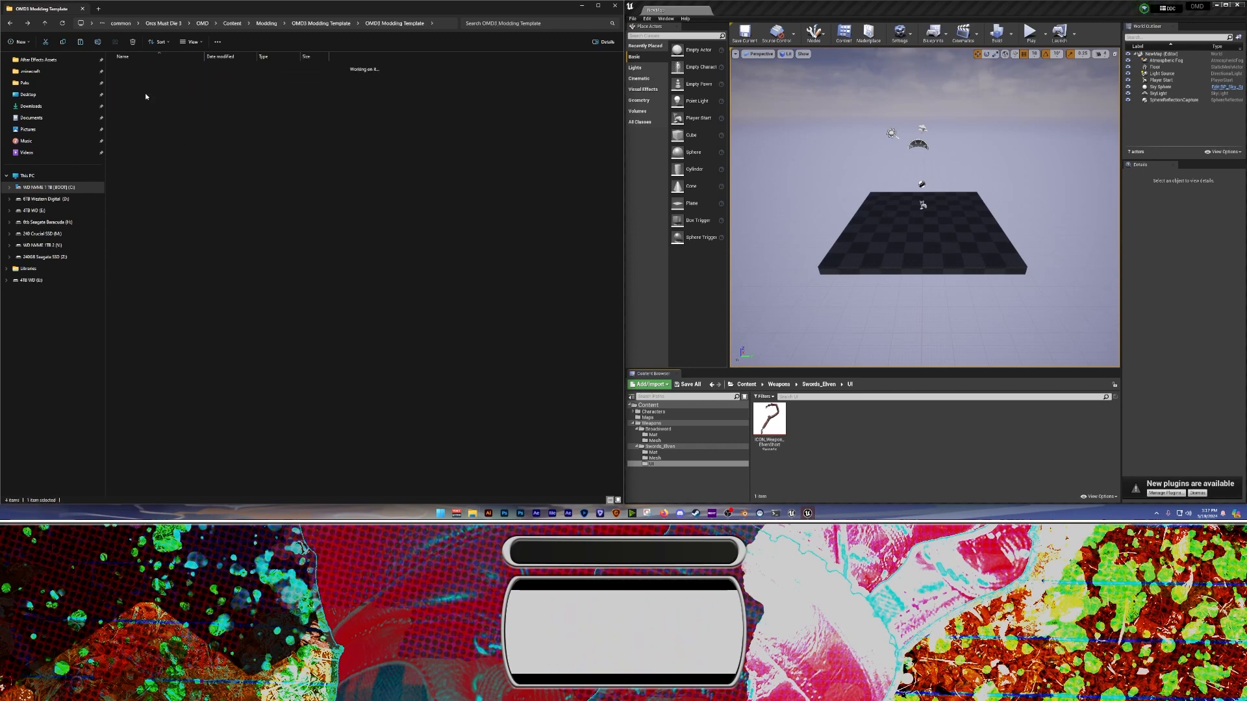
pyautogui.hotkey('alt', 'Left')
pyautogui.hotkey('alt', 'Left')
pyautogui.hotkey('alt', 'Left')
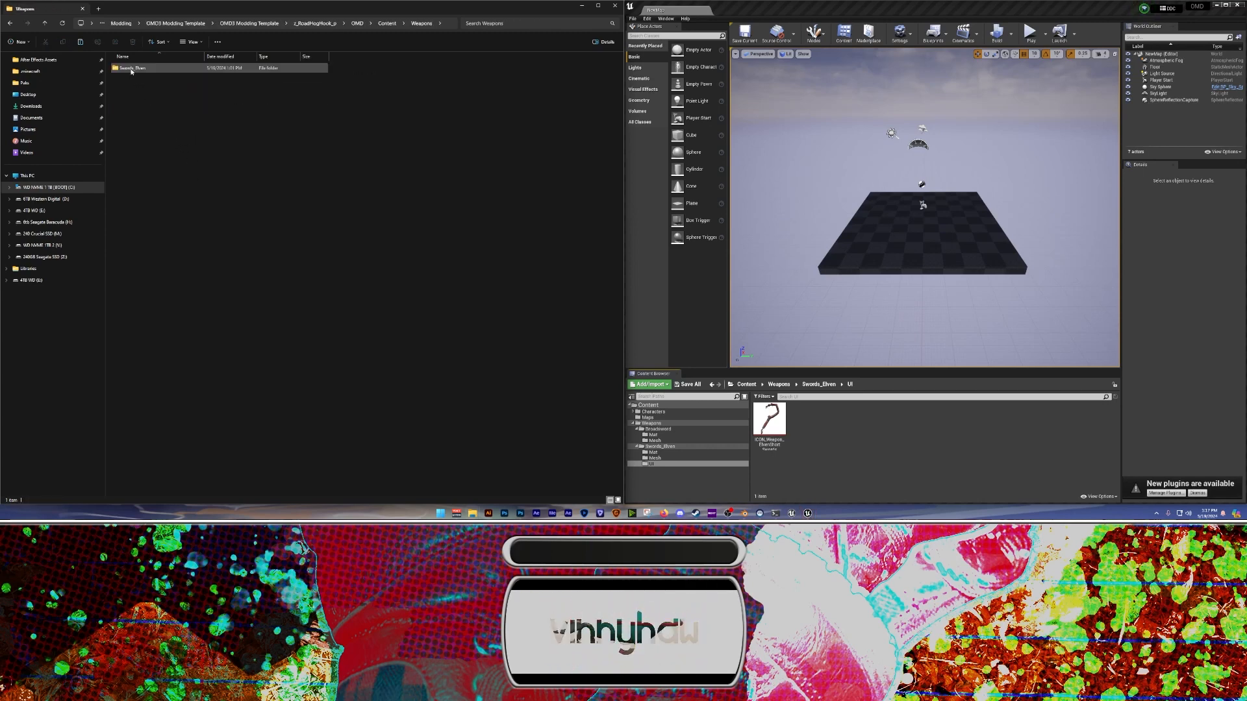
pyautogui.doubleClick(131, 69)
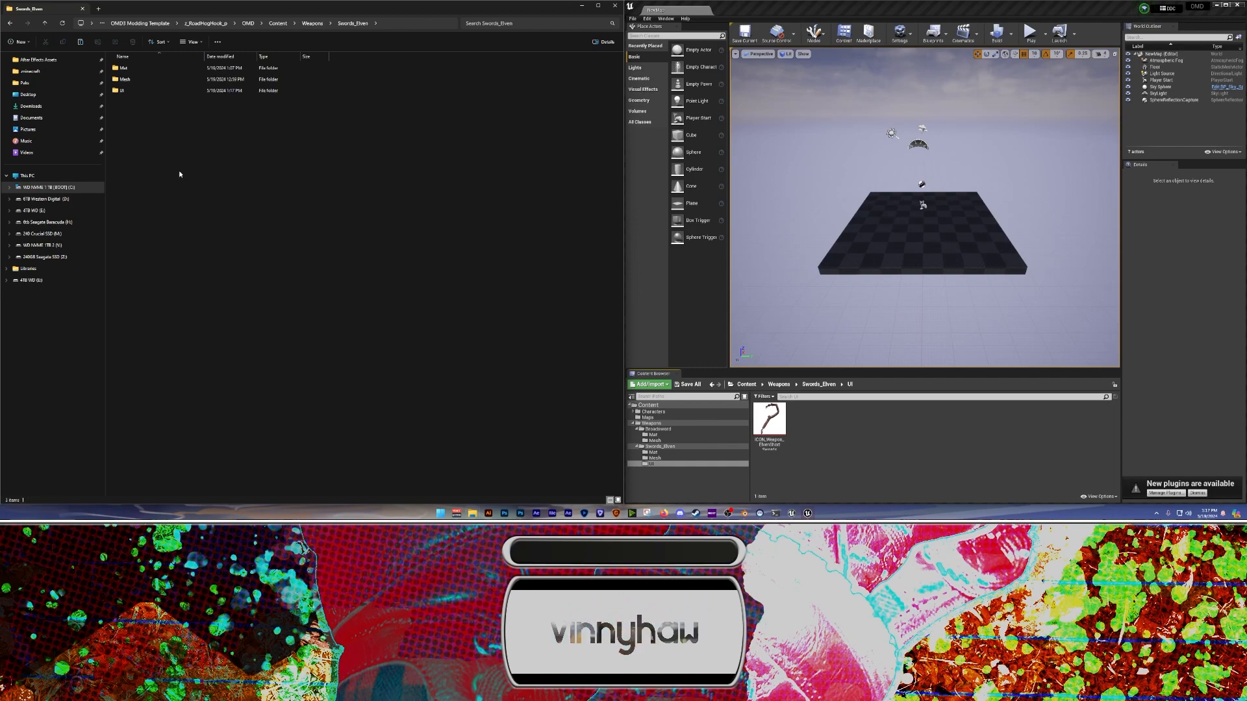
# Return to the OMD3 Modding Template folder, clear away the Unreal Editor and model viewer windows, and open the game's Paks folder beside it
pyautogui.hotkey('alt', 'Left')
pyautogui.hotkey('alt', 'Left')
pyautogui.hotkey('alt', 'Left')
pyautogui.hotkey('alt', 'Left')
pyautogui.hotkey('alt', 'Left')
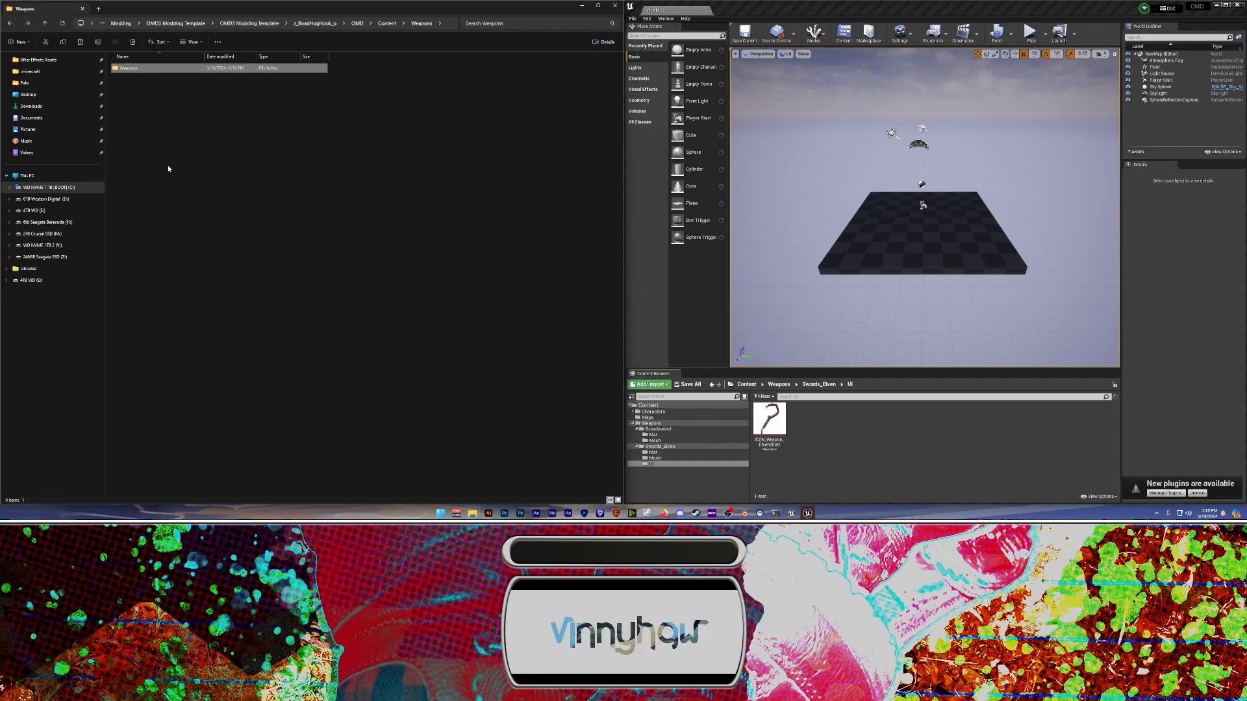
pyautogui.click(1218, 7)
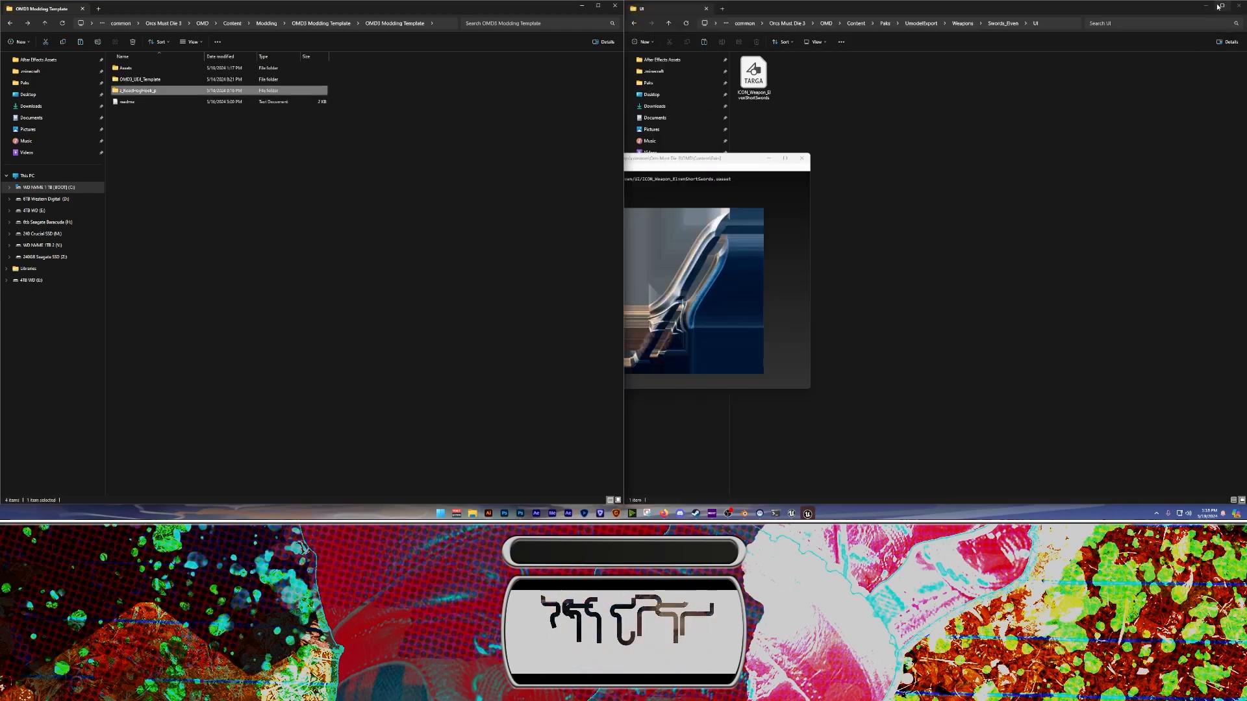
pyautogui.click(805, 159)
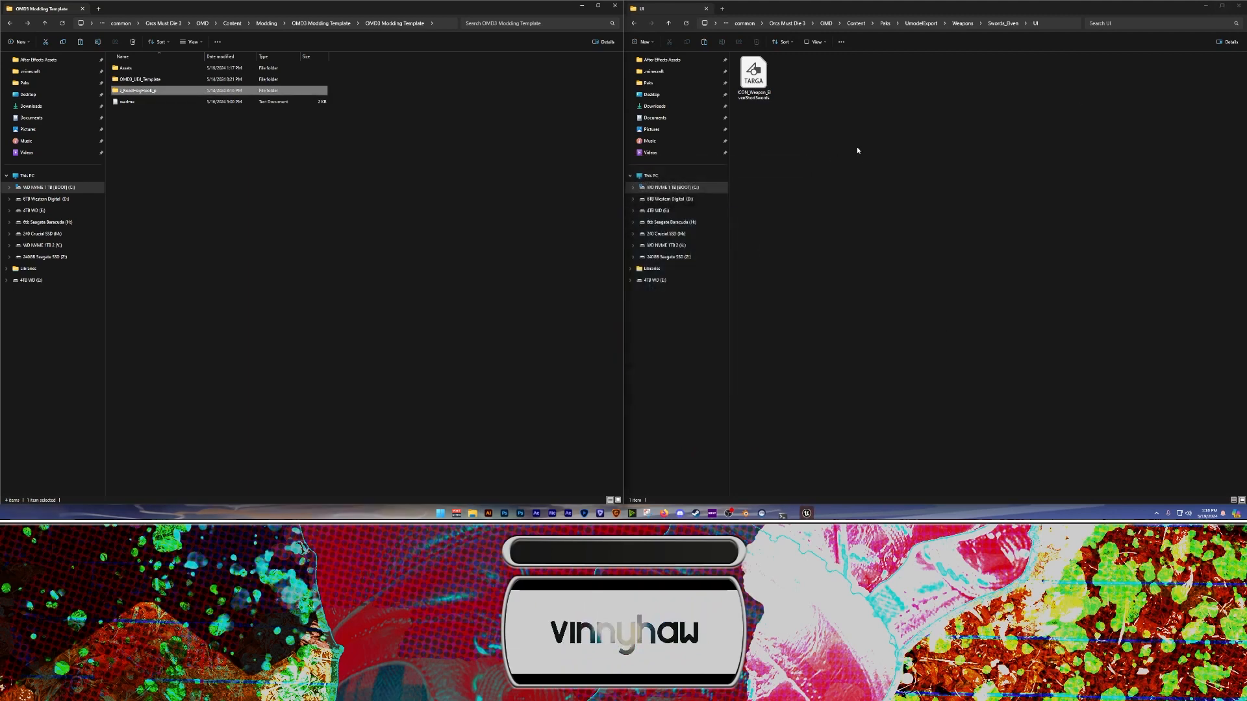
pyautogui.click(648, 83)
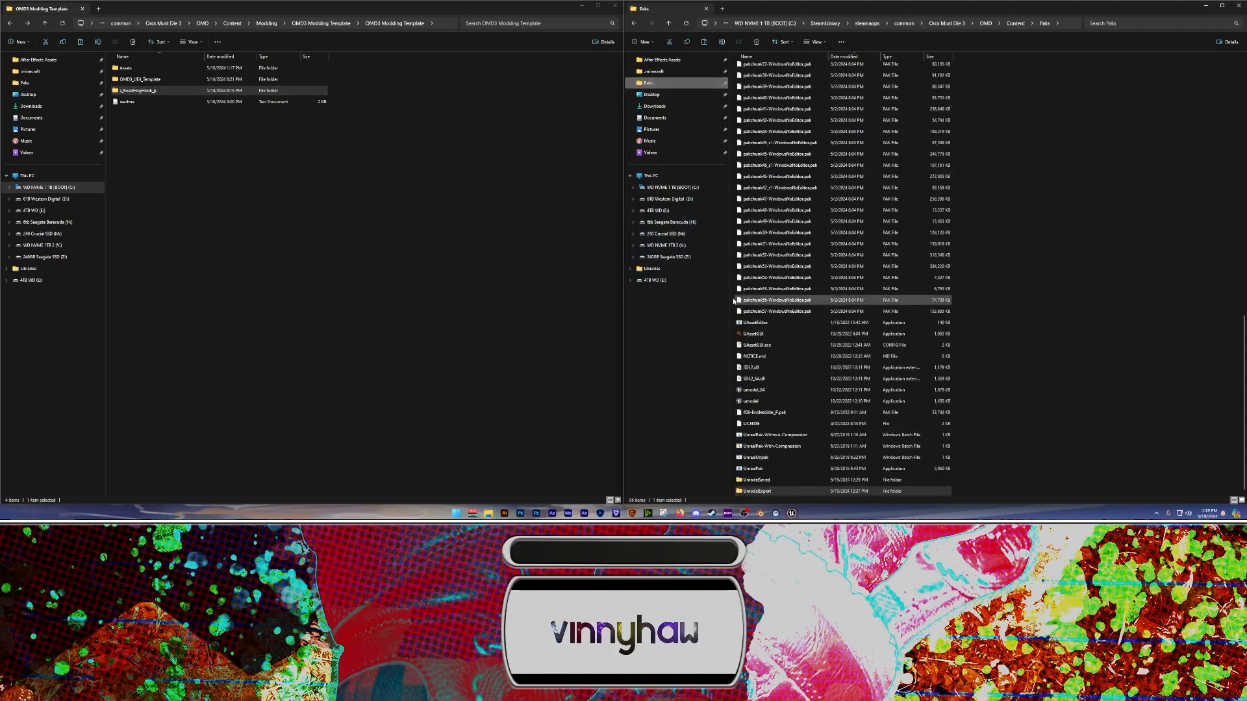
# Package the z_RoadHogHook_p folder with UnrealPak-With-Compression and move the resulting pak file into the game's Paks folder
pyautogui.click(197, 230)
pyautogui.moveTo(831, 227); pyautogui.dragTo(789, 446)
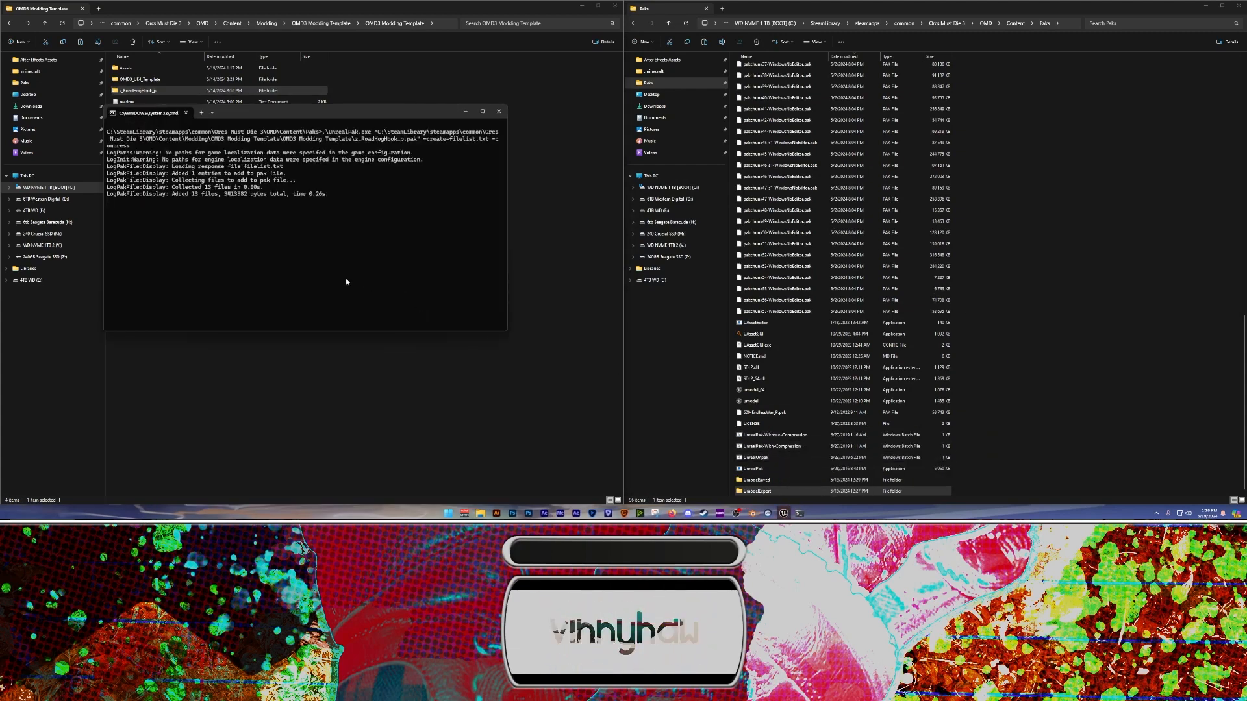
pyautogui.moveTo(142, 115); pyautogui.dragTo(811, 438)
# Launch Orcs Must Die 3, go to the Old Friends campaign, and inspect the Elven Shortswords icon among the spellbook's weapons
pyautogui.click(745, 516)
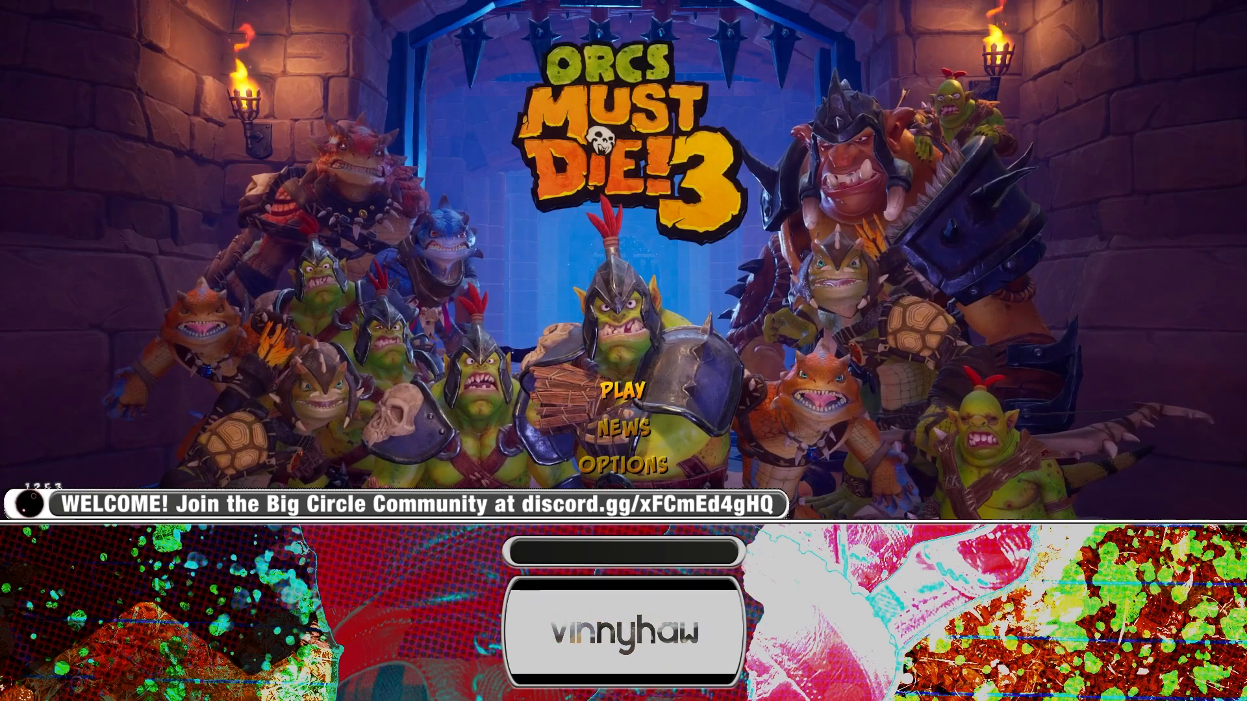
pyautogui.click(624, 387)
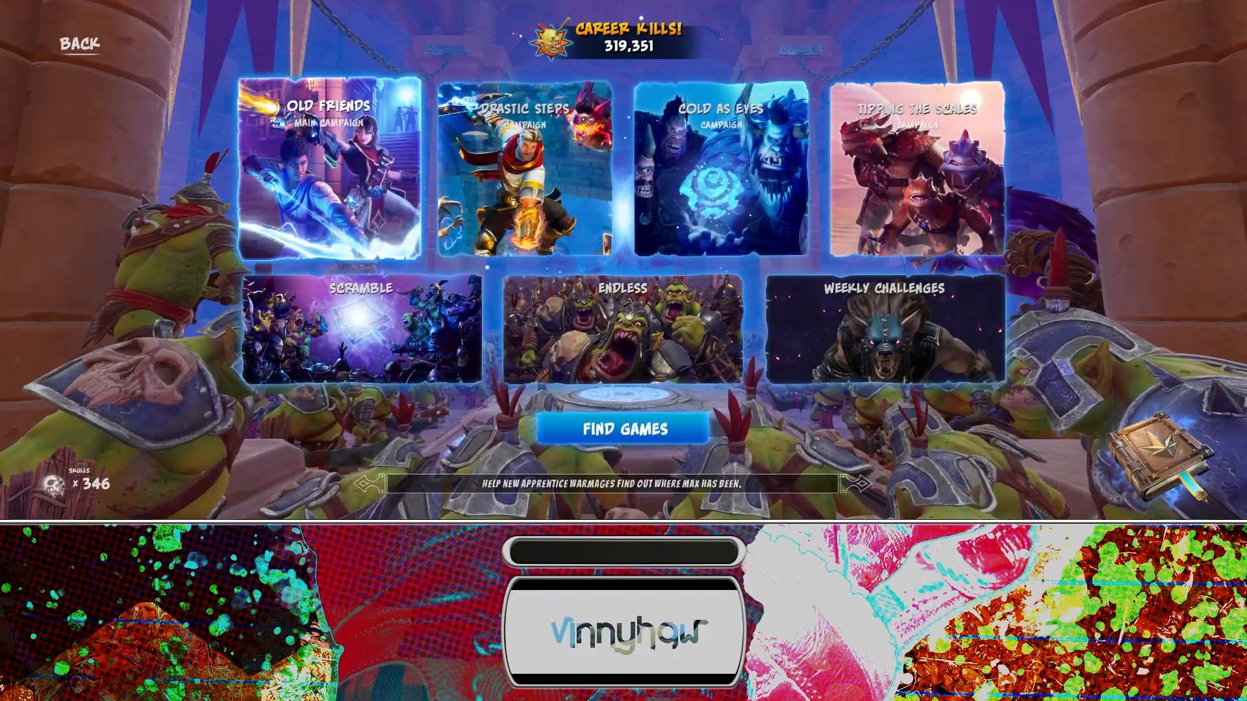
pyautogui.click(330, 175)
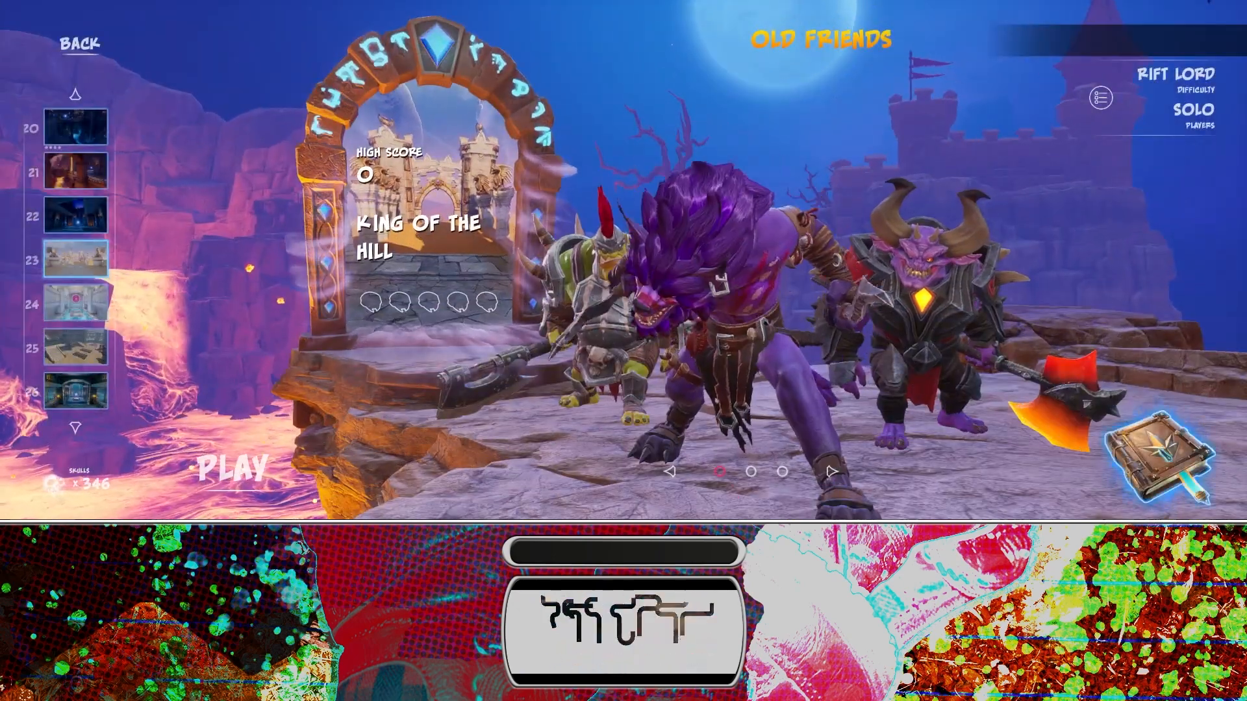
pyautogui.click(1159, 454)
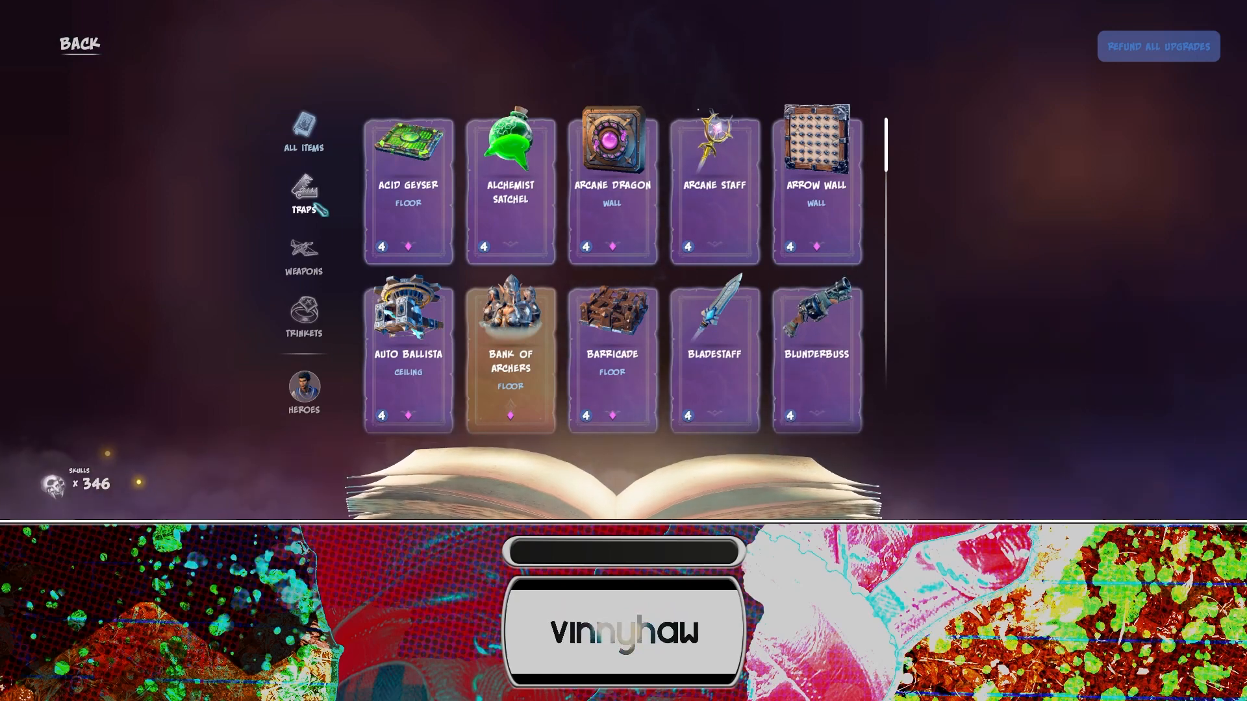
pyautogui.click(304, 253)
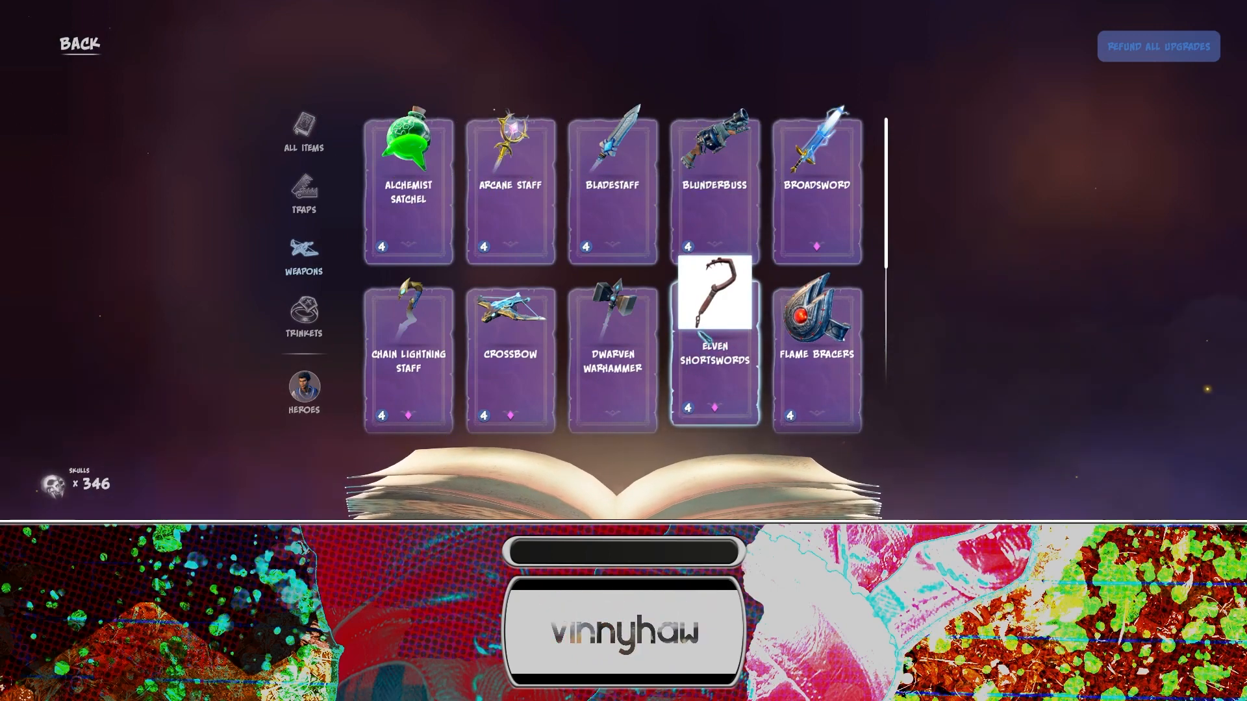
pyautogui.click(697, 345)
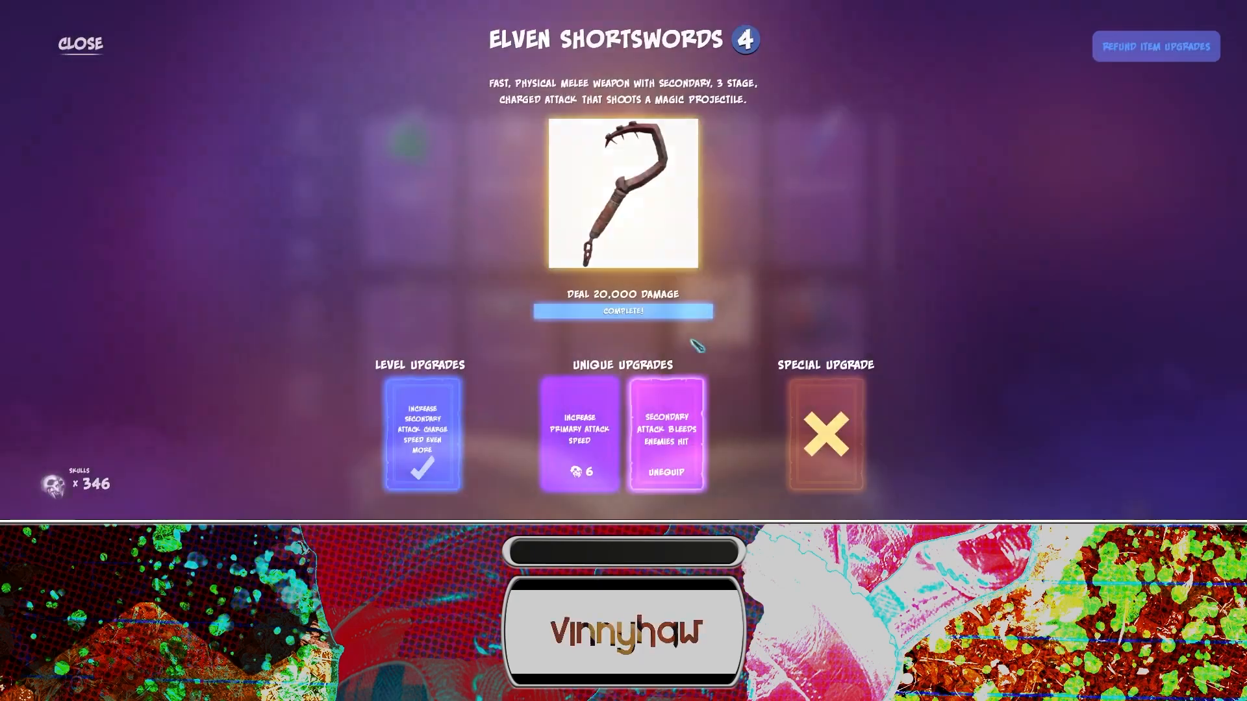
pyautogui.press('Escape')
pyautogui.press('Escape')
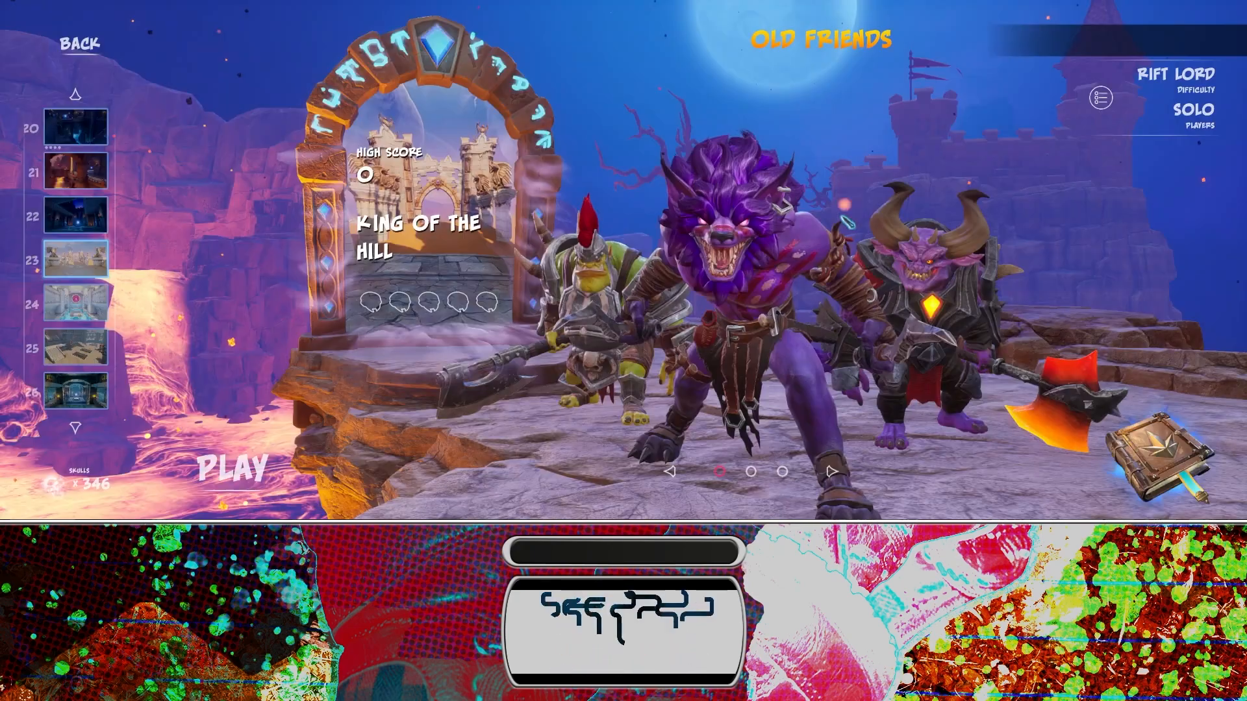
# Start a campaign level and equip the Elven Shortswords from slot 2 to check the hook model on the moving hero
pyautogui.click(269, 458)
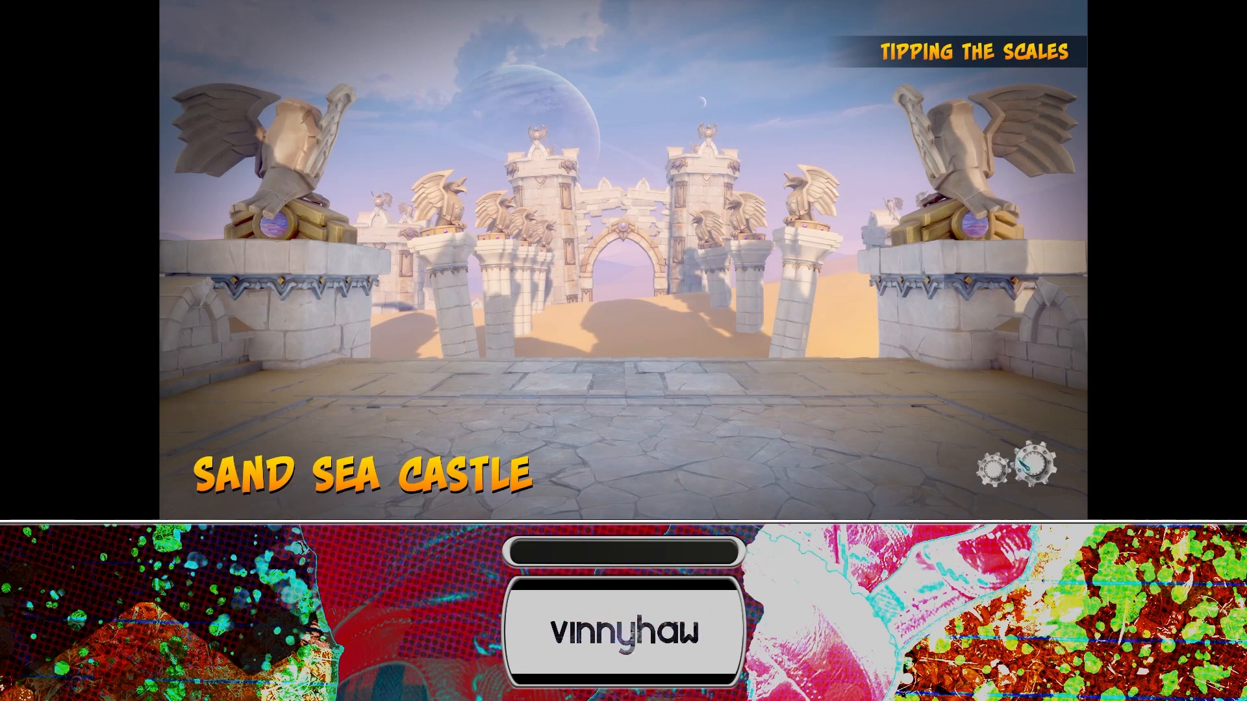
pyautogui.click(1033, 481)
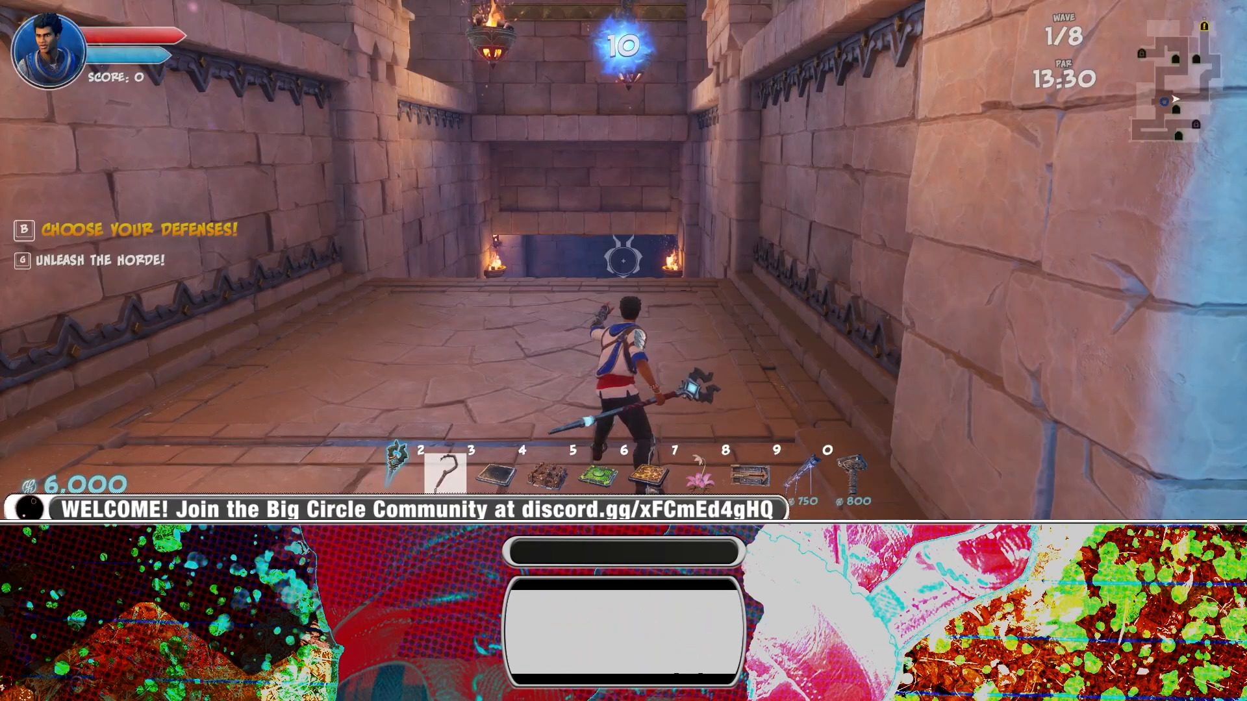
pyautogui.press('2')
pyautogui.press('w')
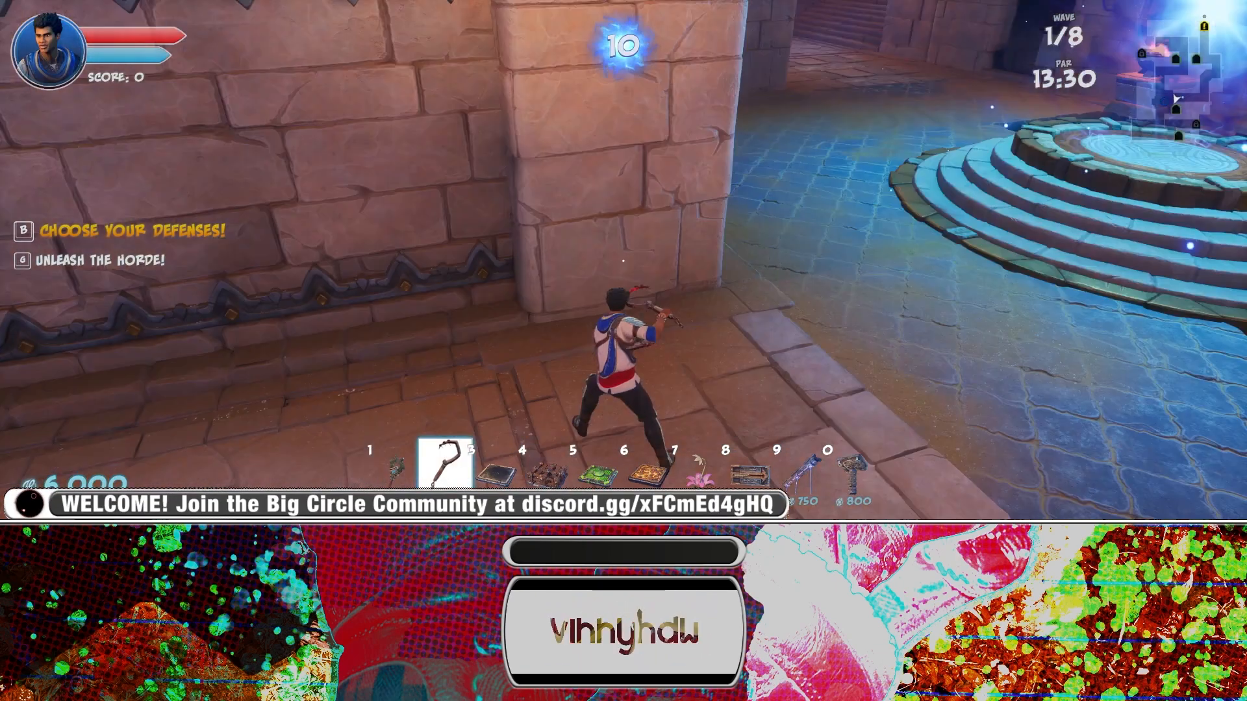